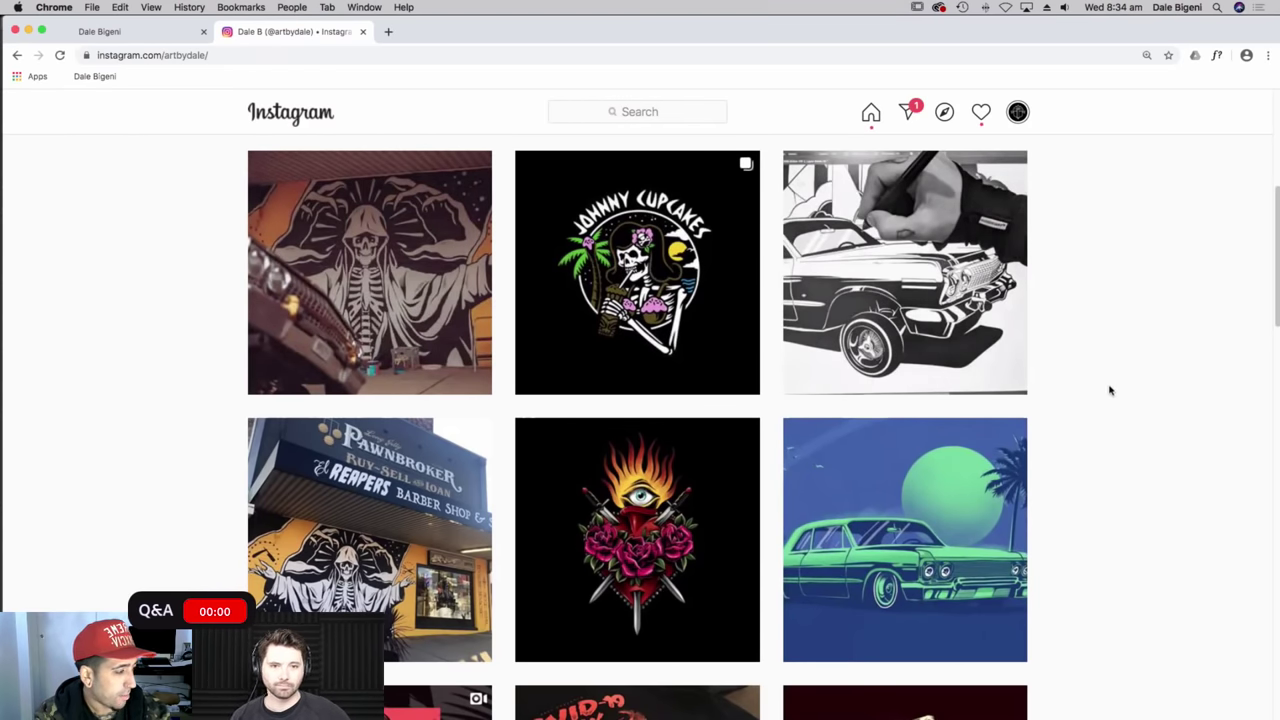
- Browse the artwork posts on the artbydale Instagram profile, then return to the newest ones
scroll(1069, 386, down, 2)
scroll(1068, 388, down, 5)
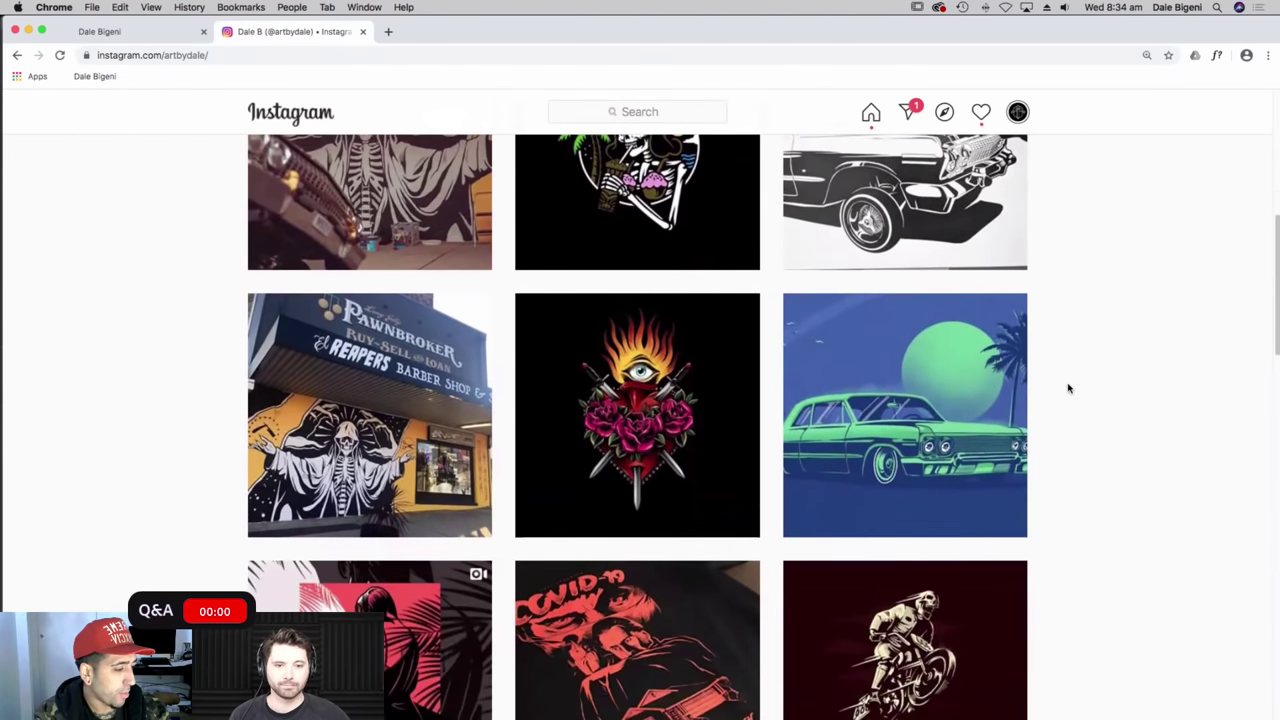
scroll(1068, 388, down, 5)
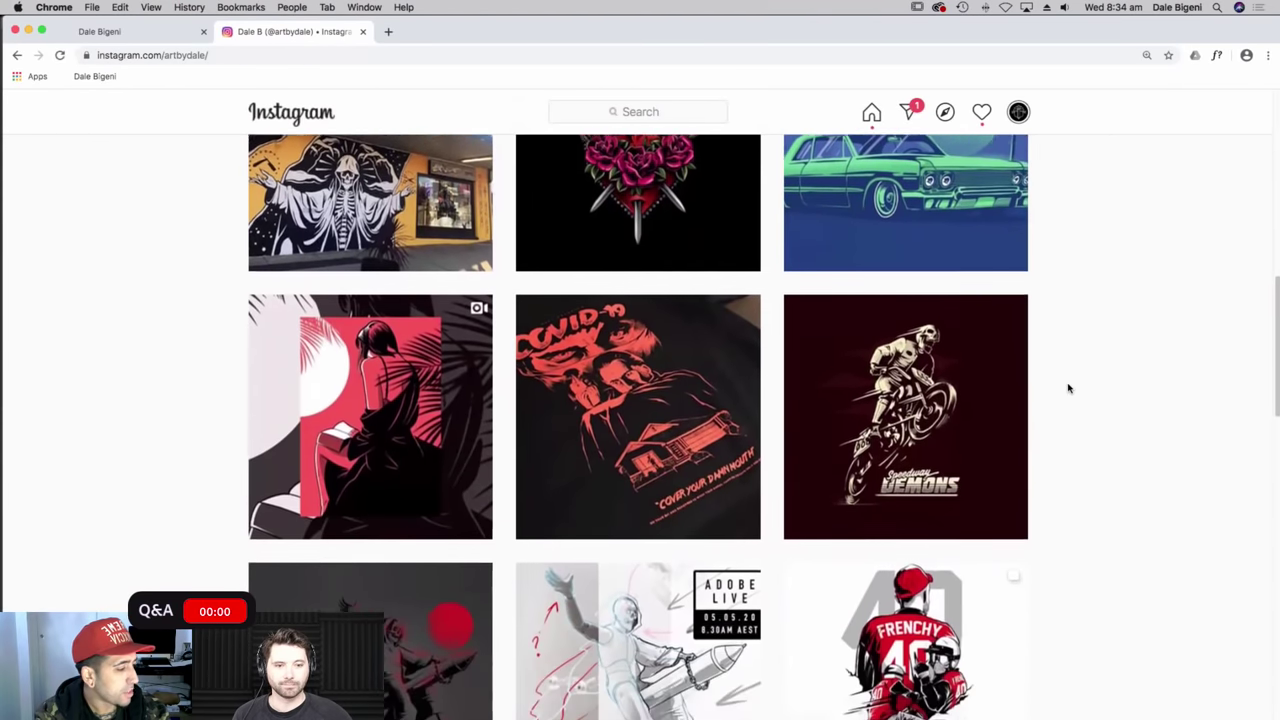
scroll(1068, 388, down, 7)
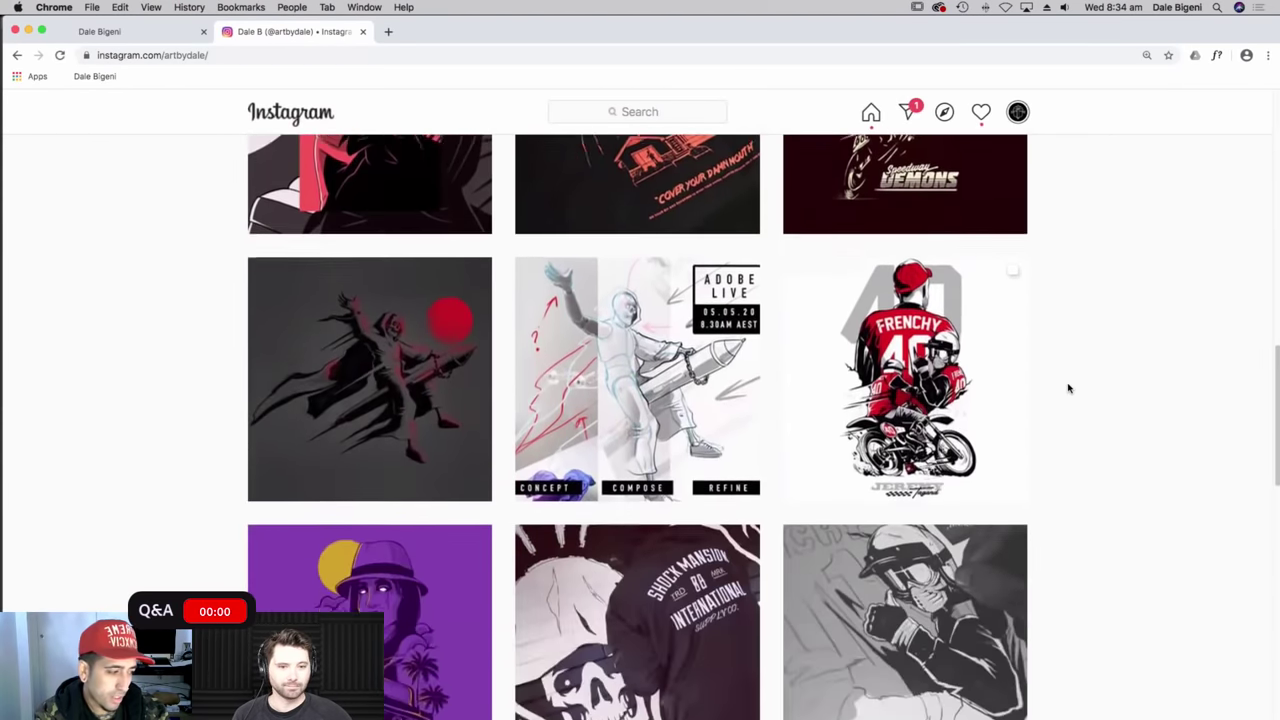
scroll(1068, 388, down, 6)
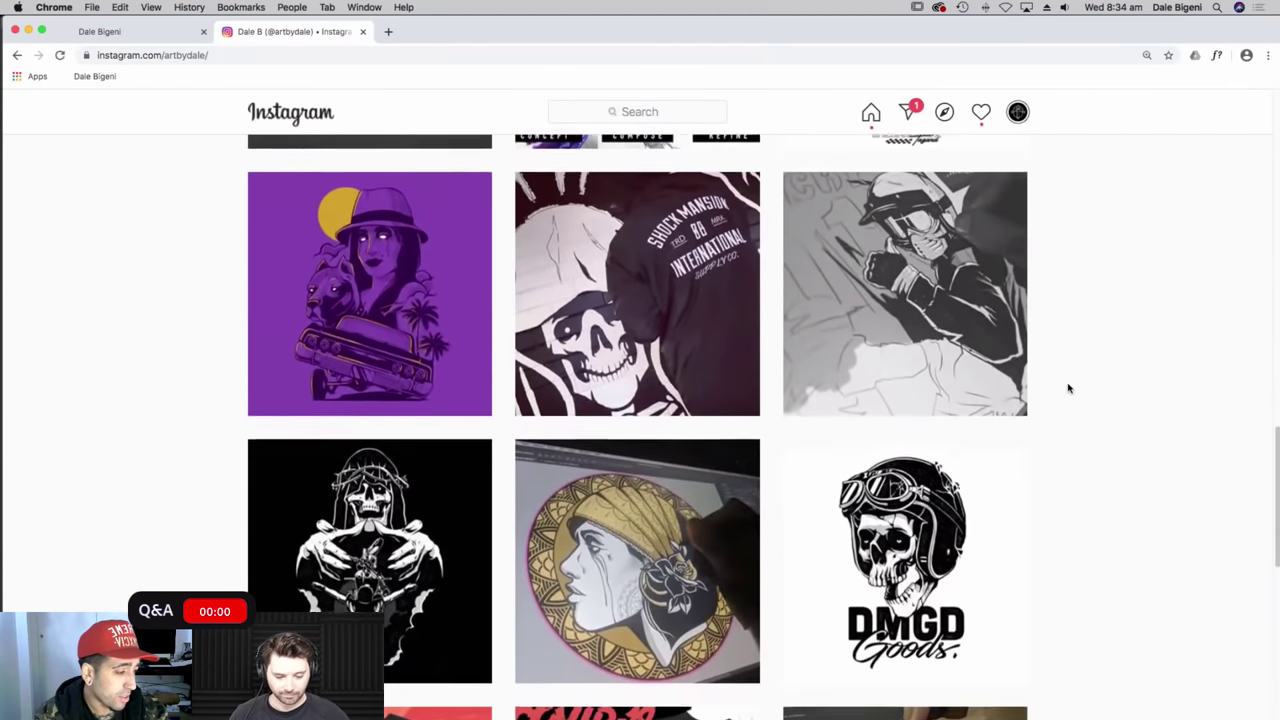
scroll(1068, 388, down, 6)
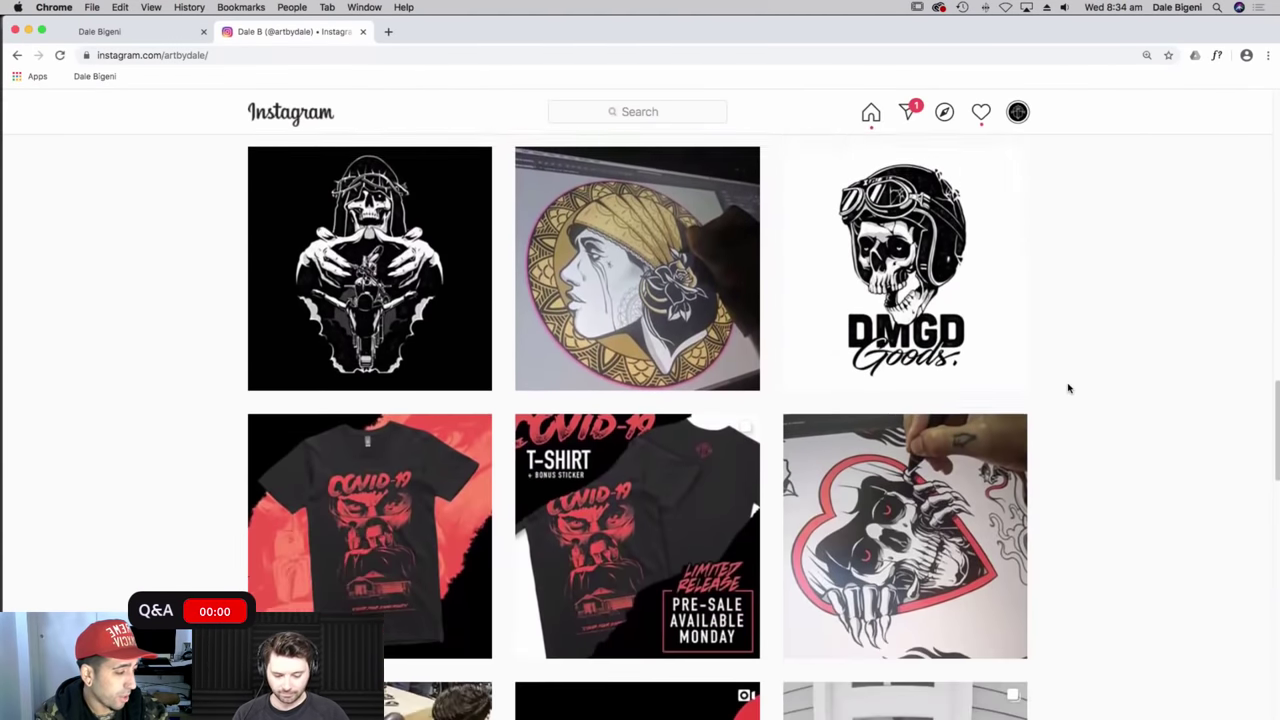
scroll(1068, 388, down, 1)
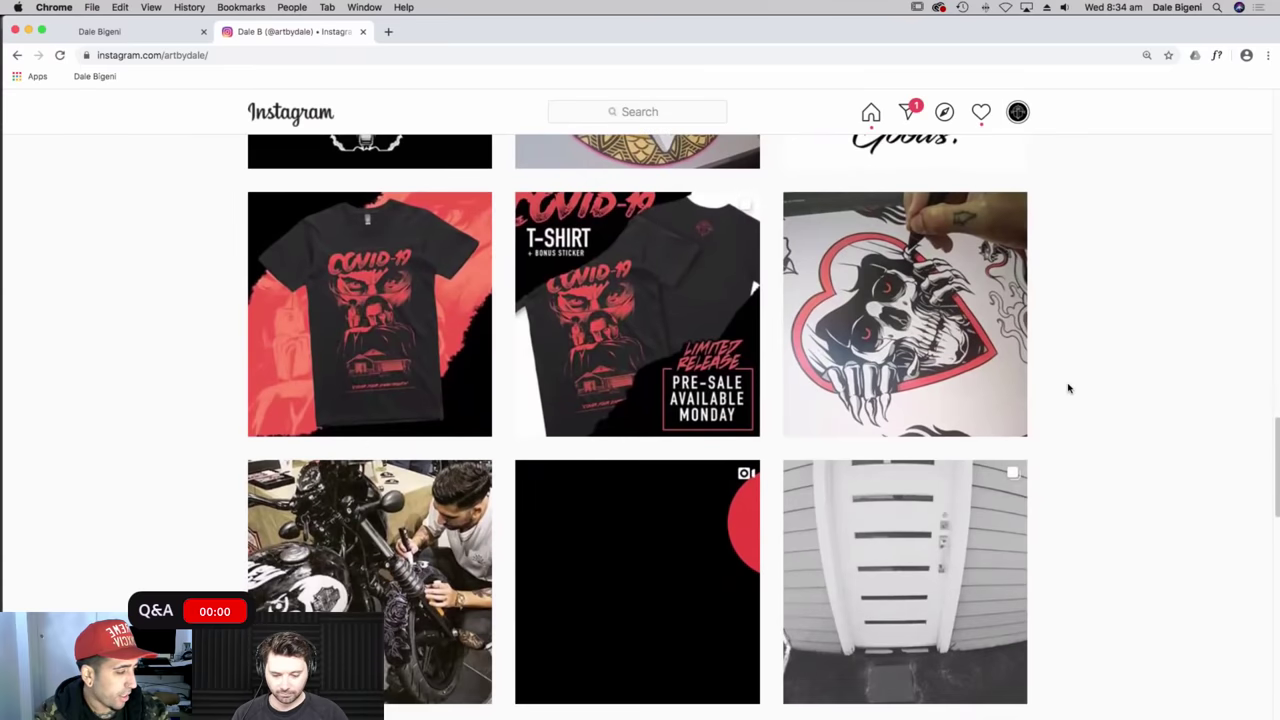
scroll(410, 567, up, 12)
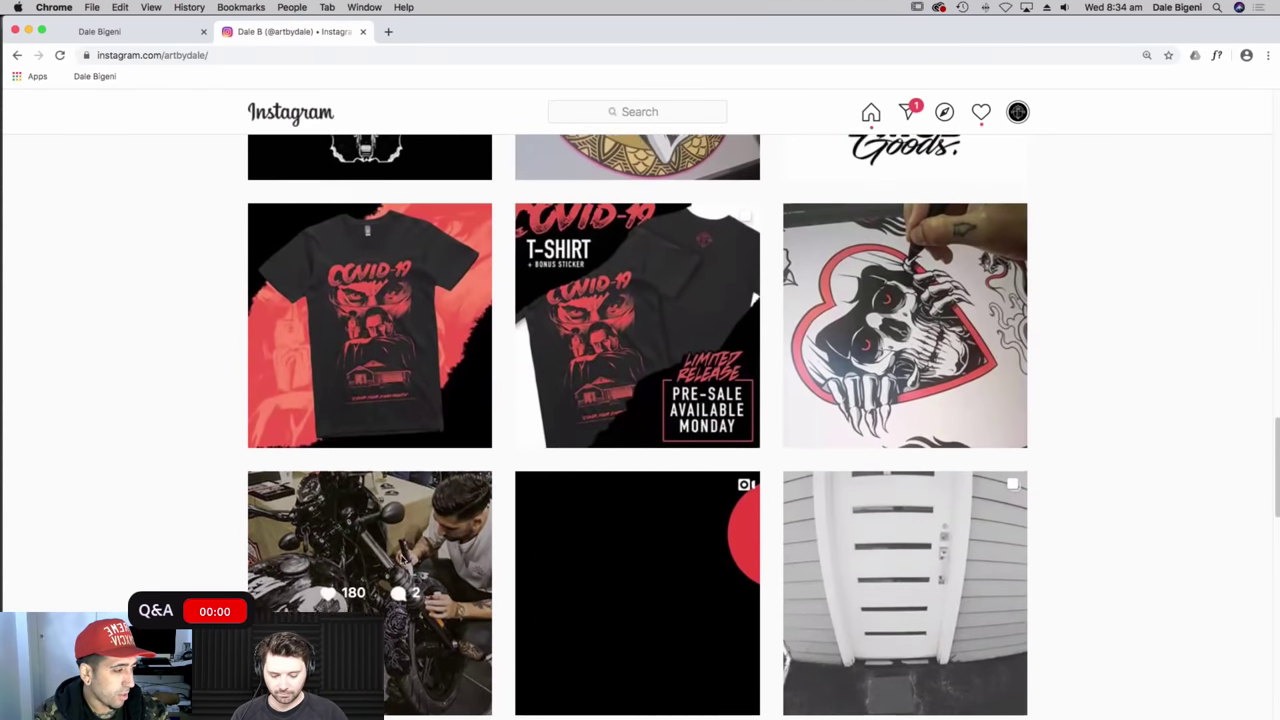
scroll(405, 560, up, 9)
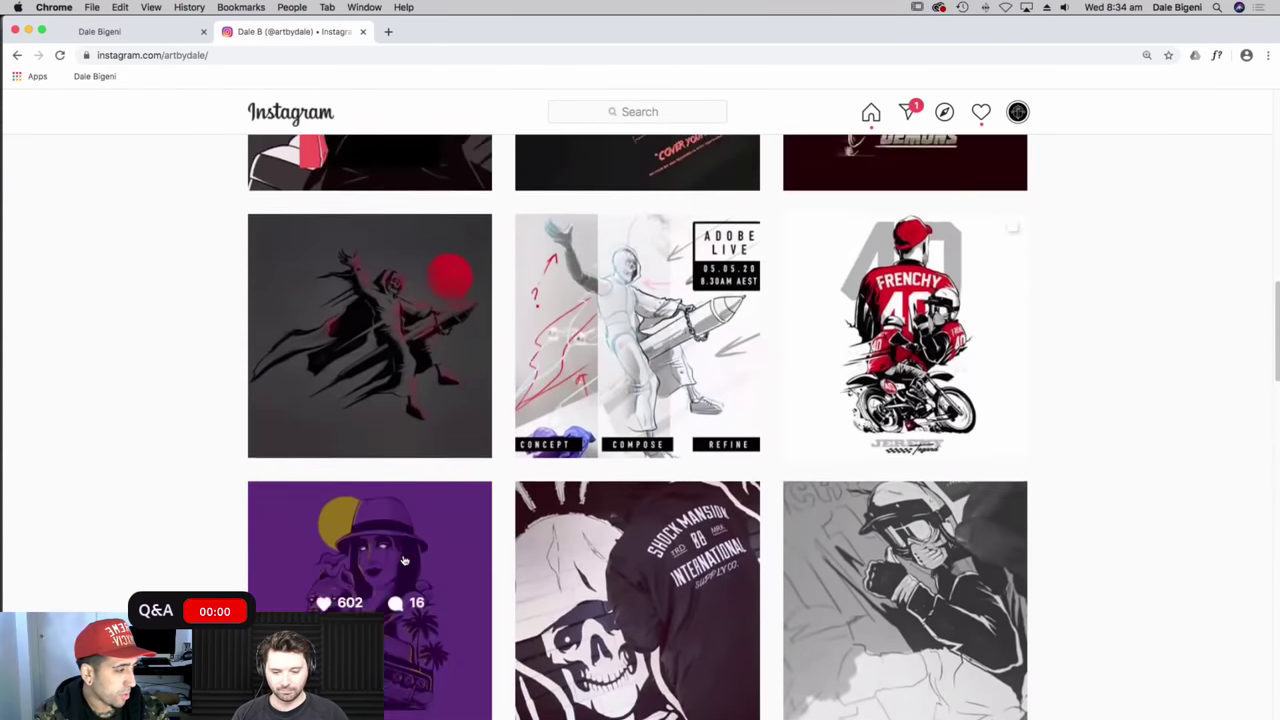
scroll(405, 560, up, 9)
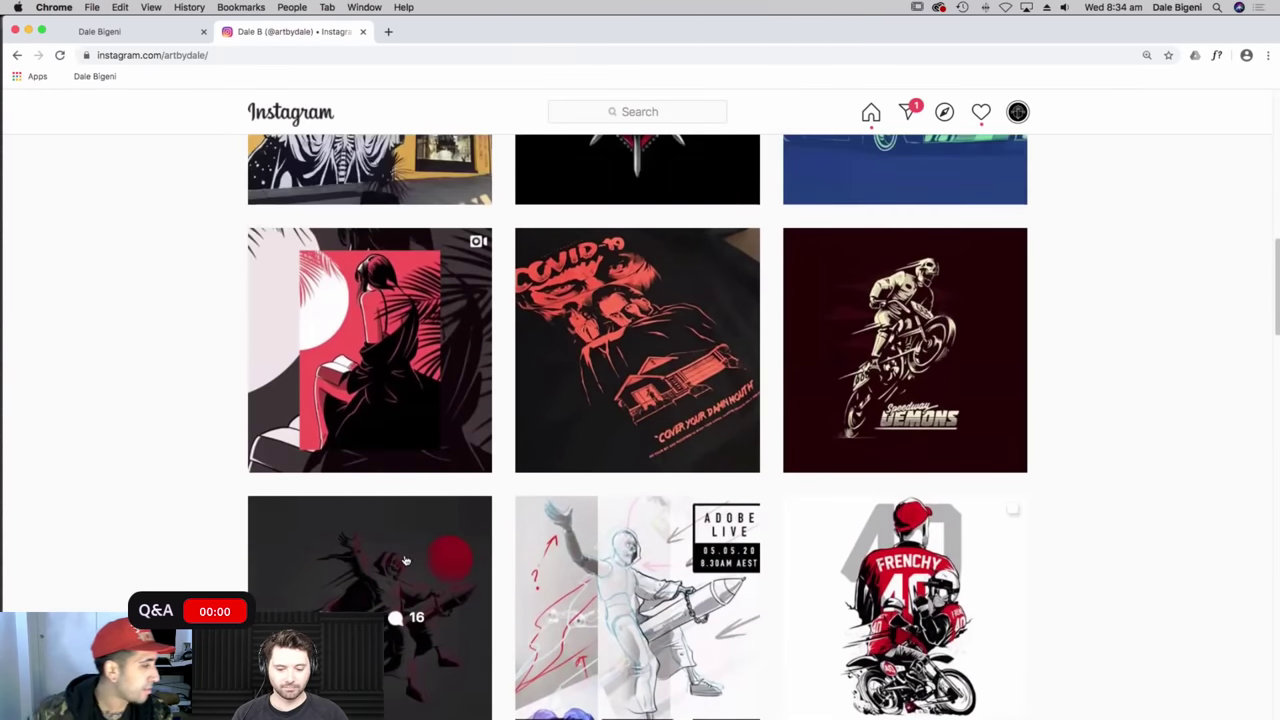
scroll(405, 560, up, 4)
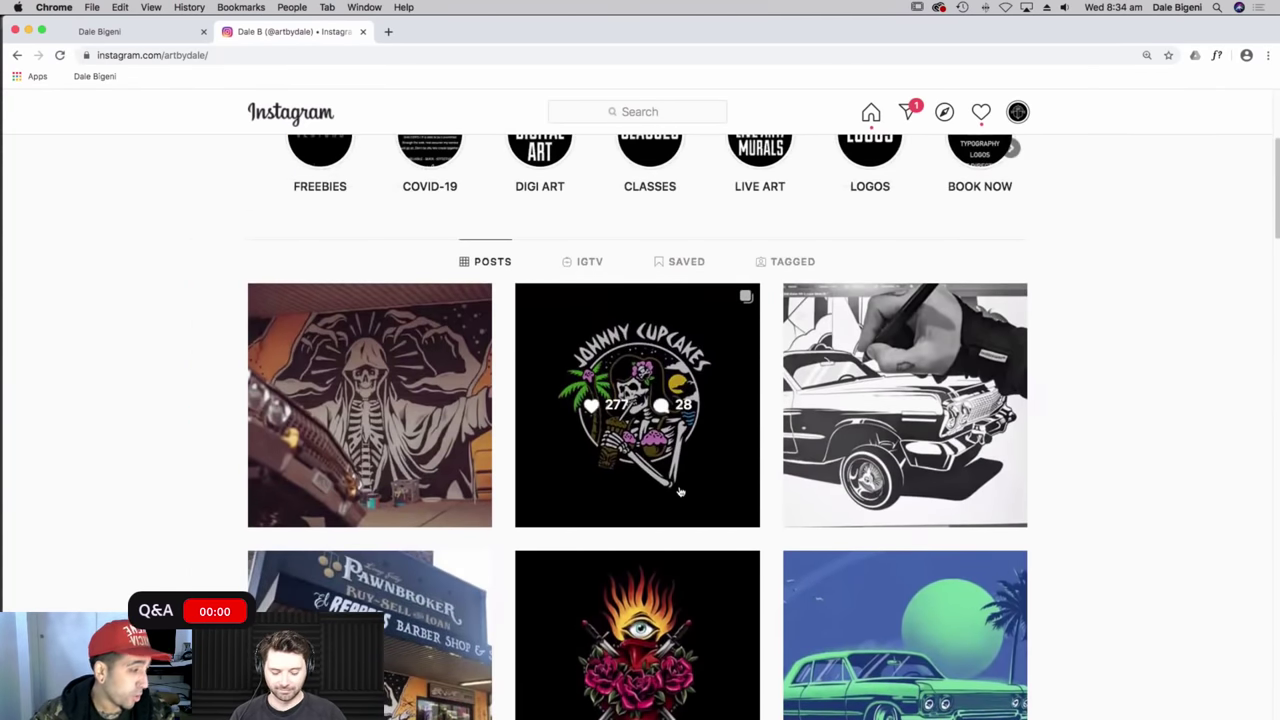
- View both designs in the Johnny Cupcakes post and close the post
click(720, 497)
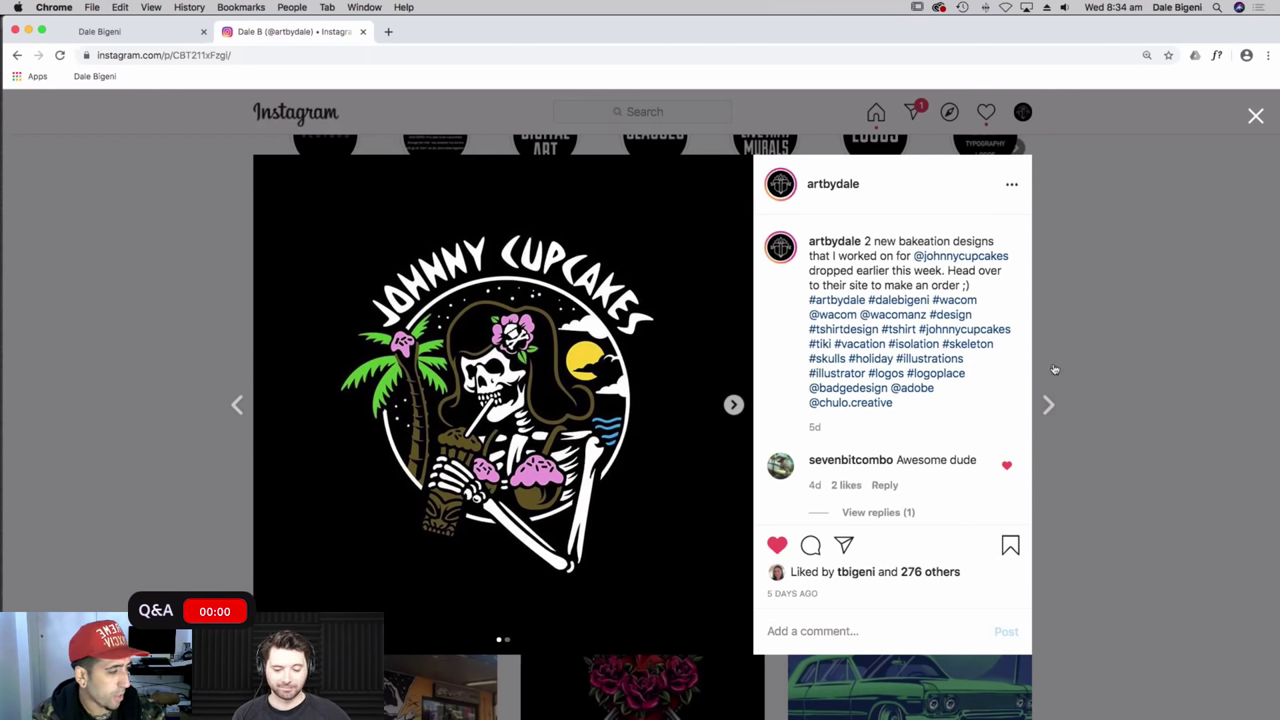
click(738, 406)
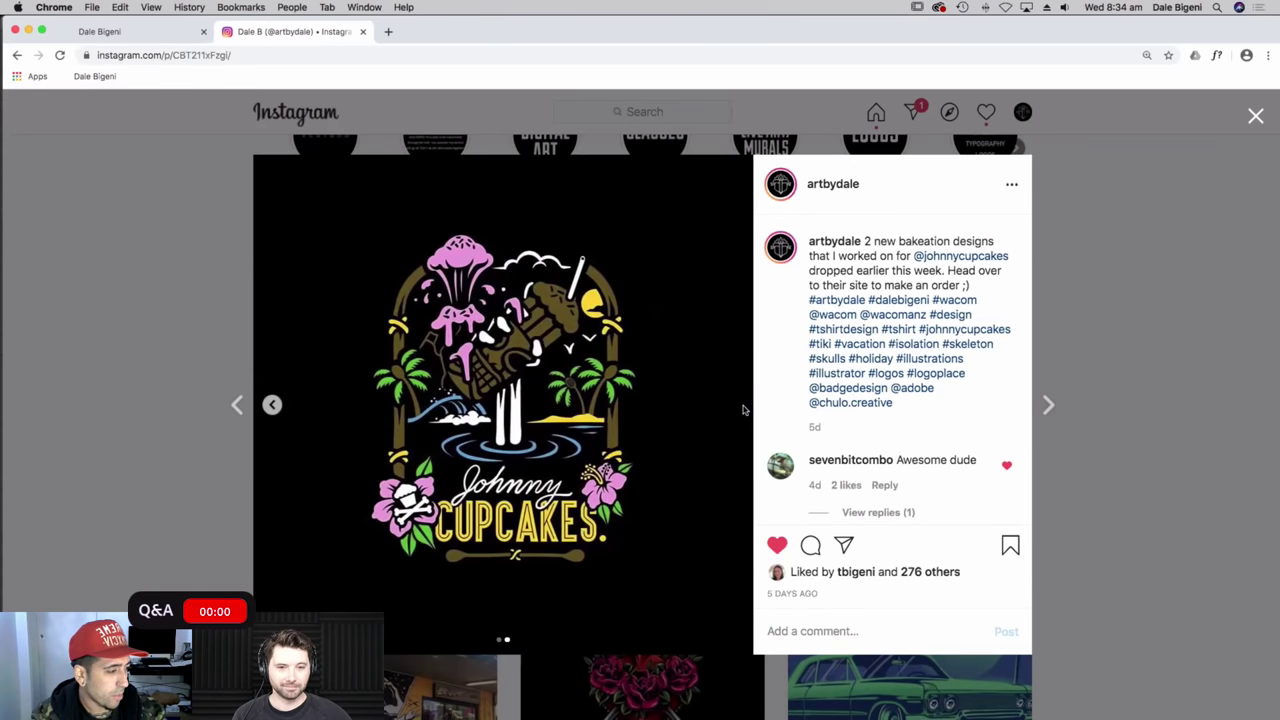
click(1141, 359)
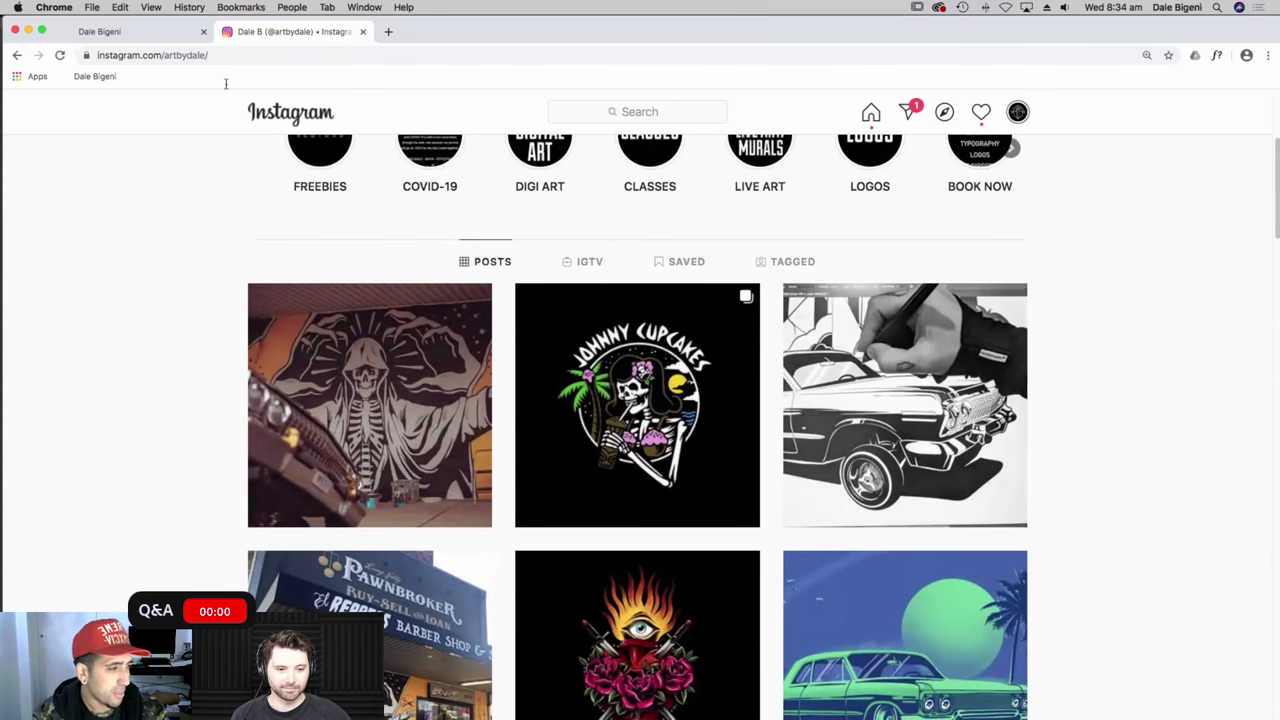
- Look through the project thumbnails on the artist's portfolio website down to the last row and back up
click(154, 34)
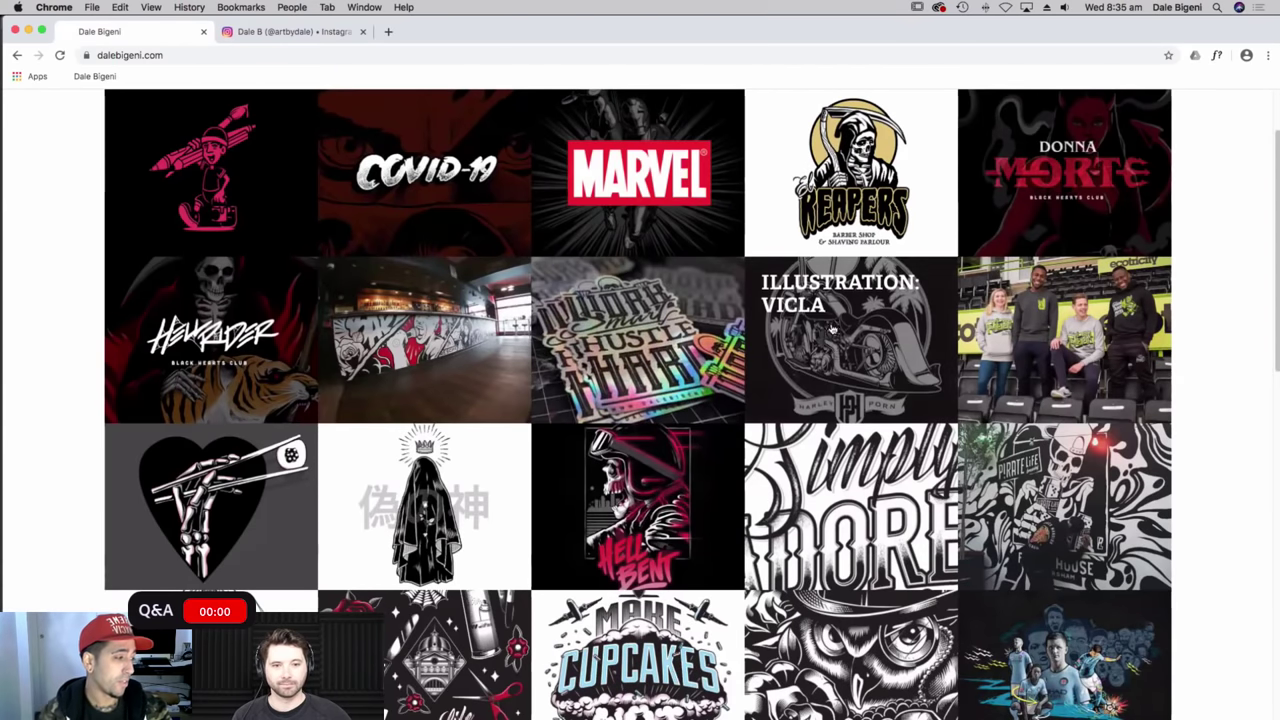
scroll(832, 300, down, 5)
scroll(832, 330, down, 10)
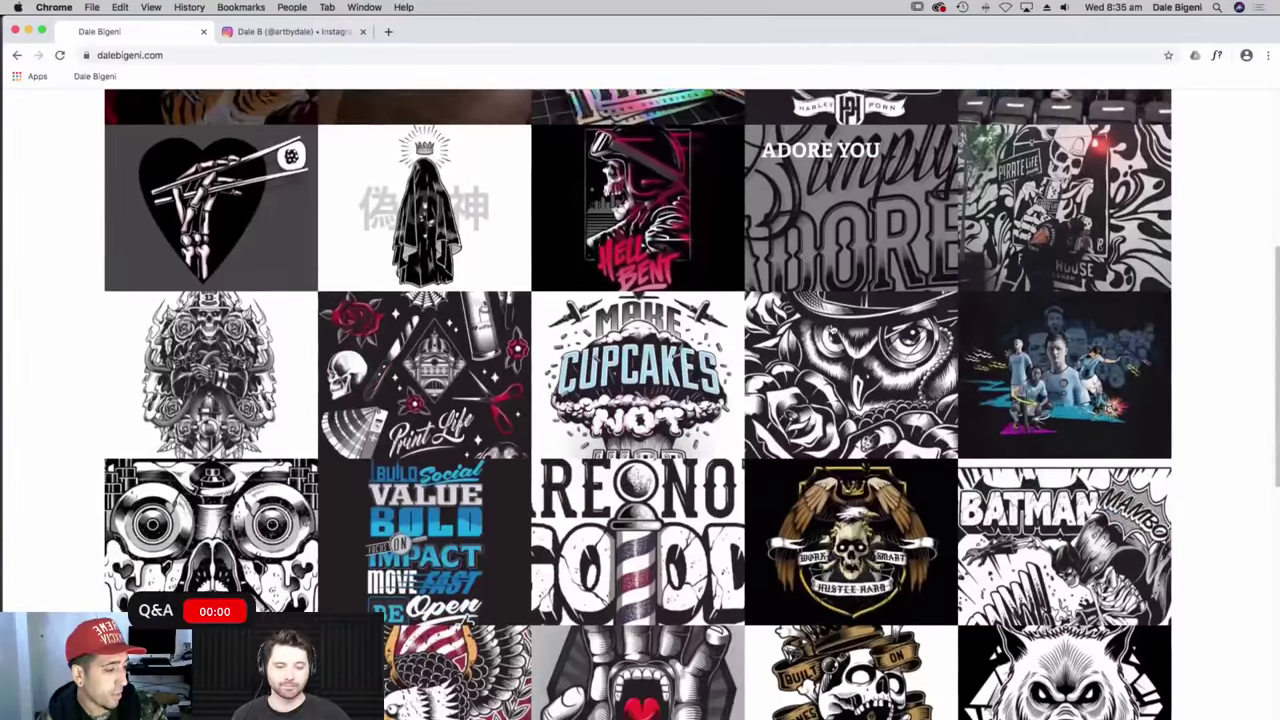
scroll(830, 430, down, 5)
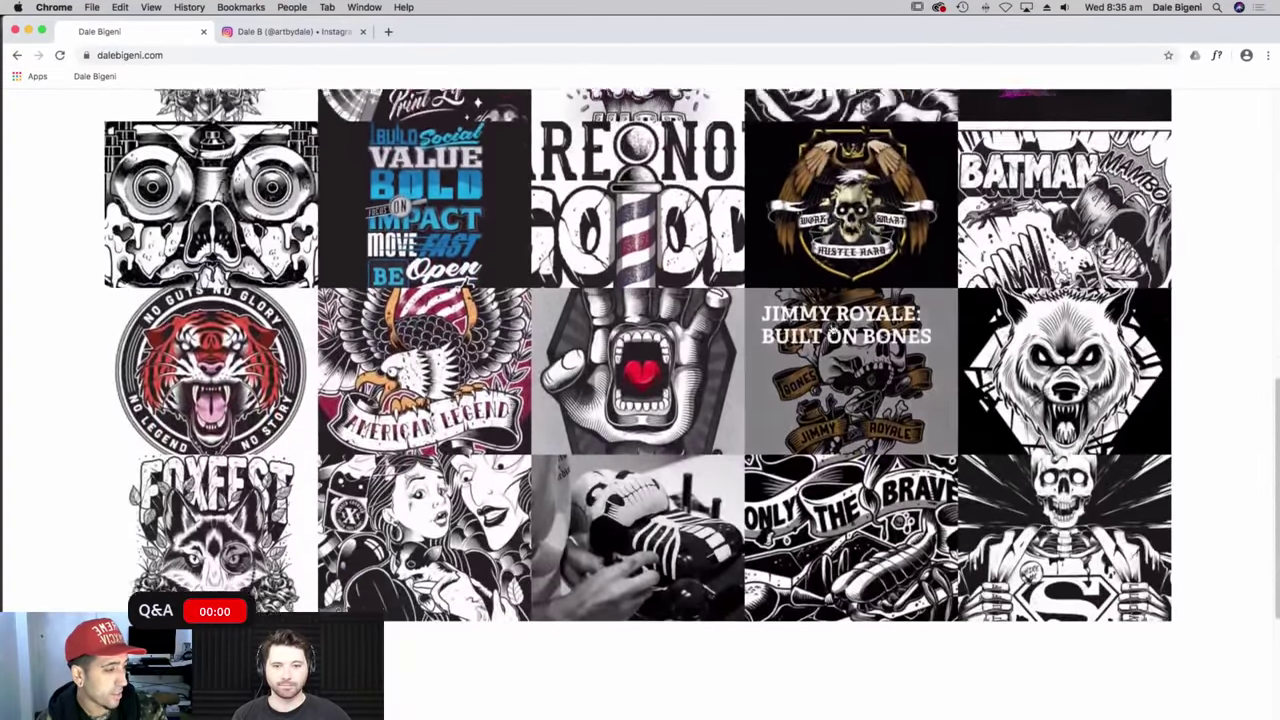
scroll(830, 430, up, 2)
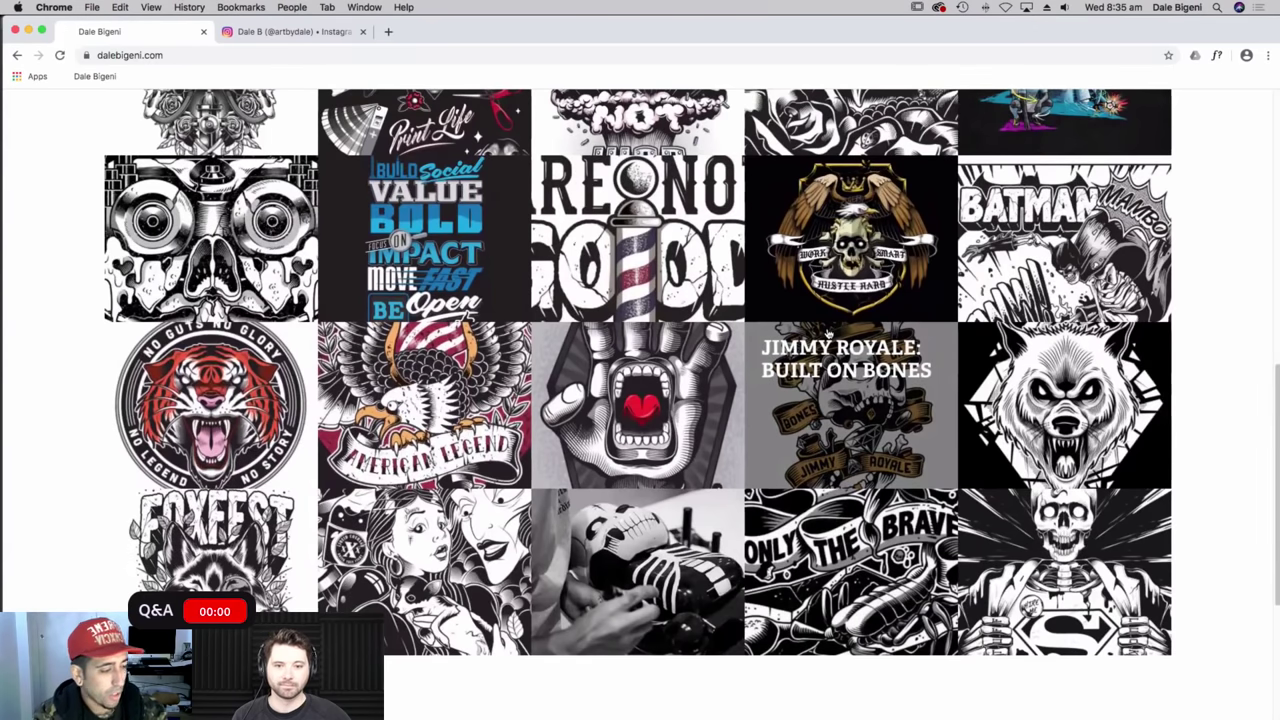
scroll(828, 333, up, 7)
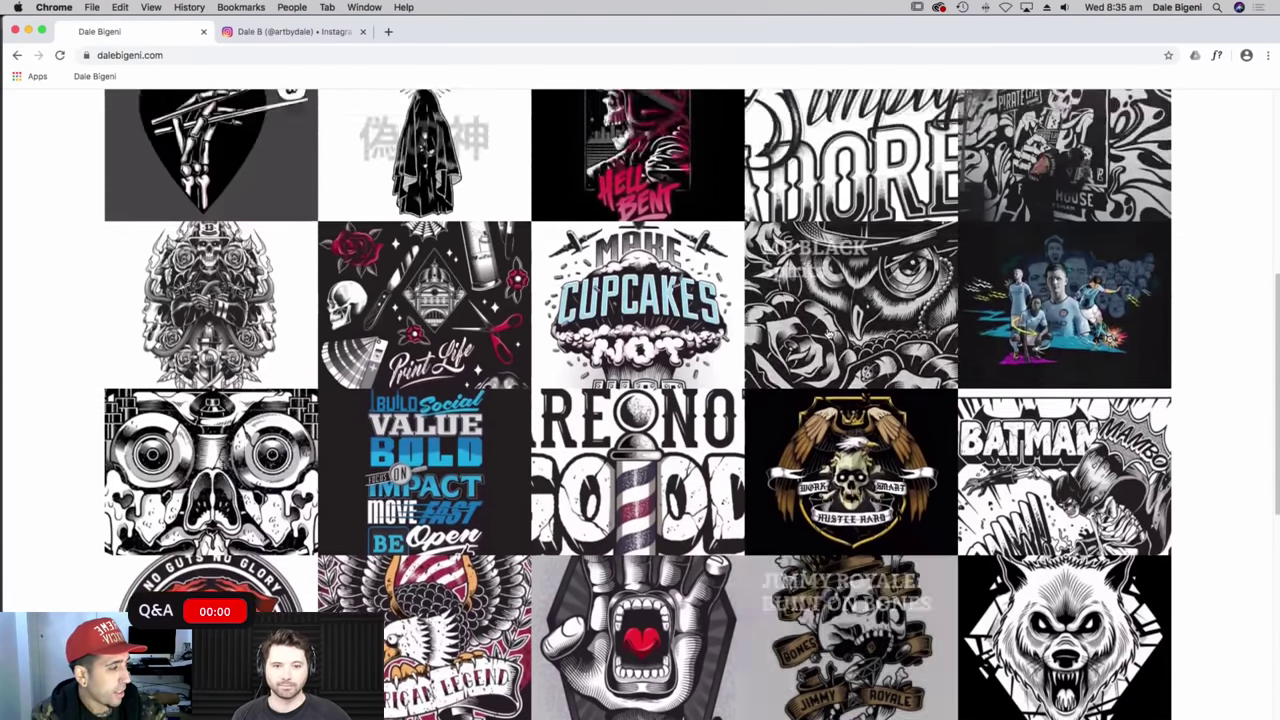
scroll(828, 333, up, 1)
scroll(828, 333, up, 4)
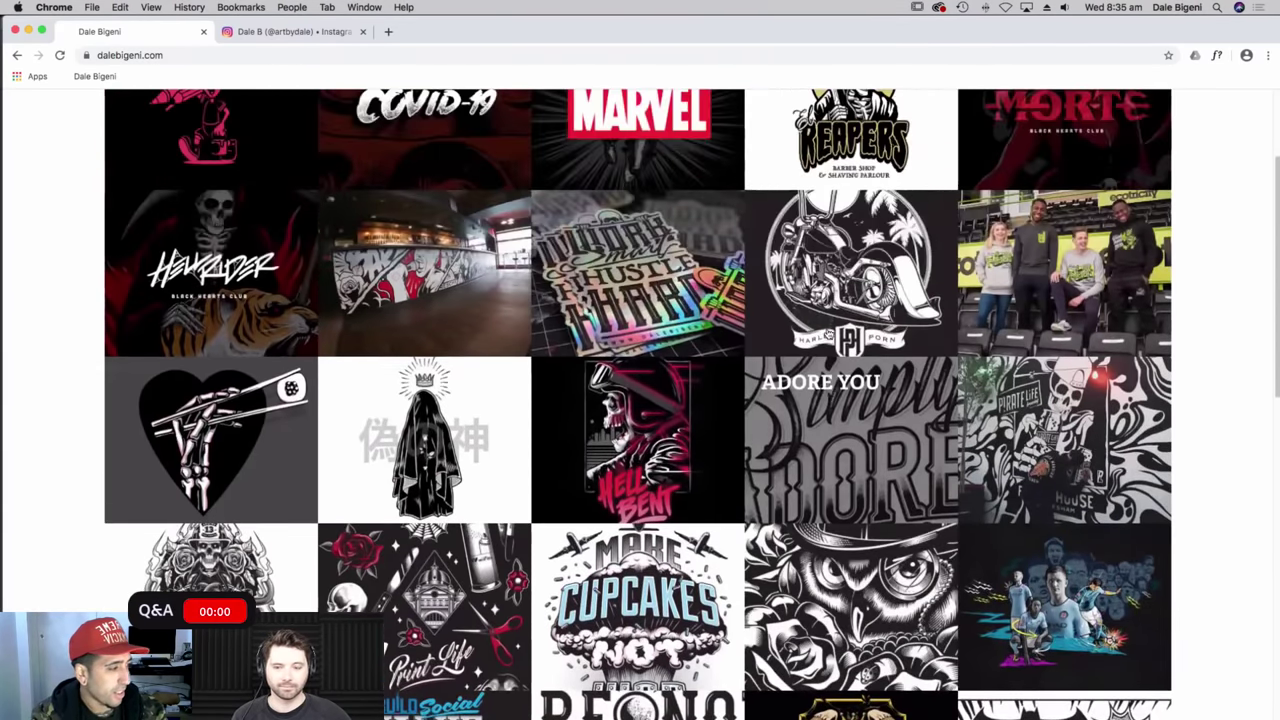
scroll(828, 333, up, 3)
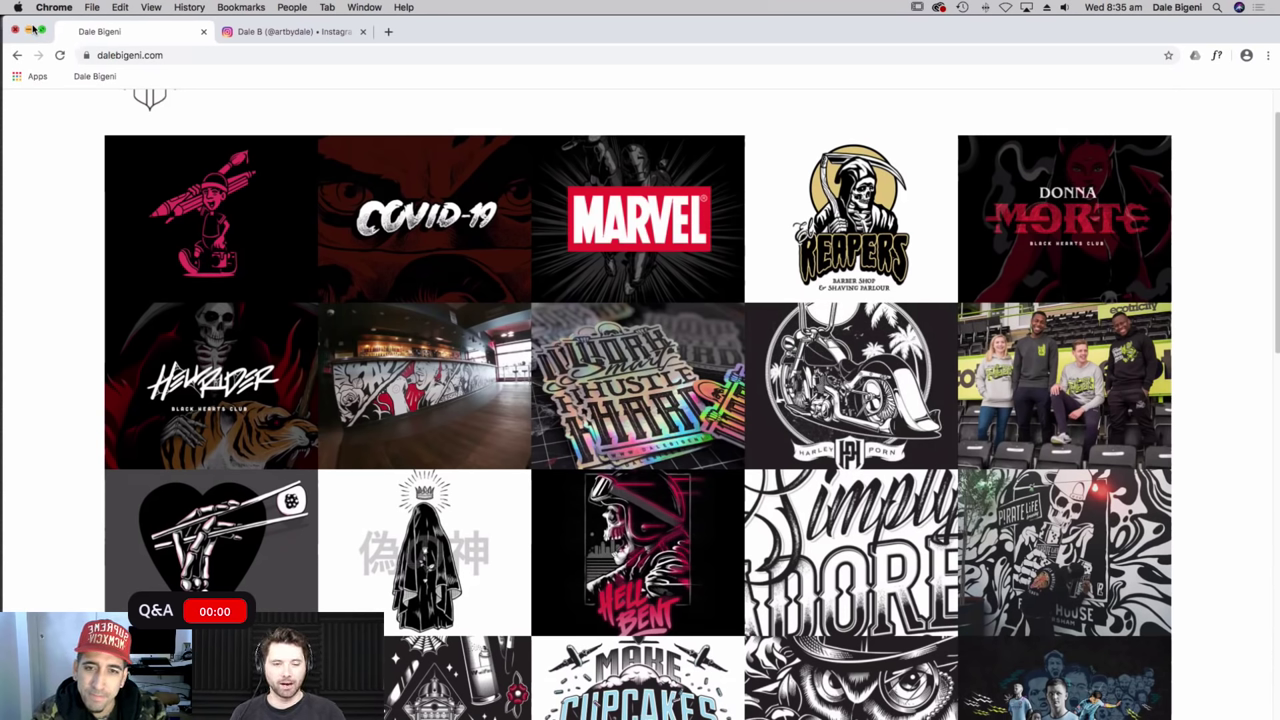
- Return to the Instagram profile and look over the story highlights and newest posts
click(257, 33)
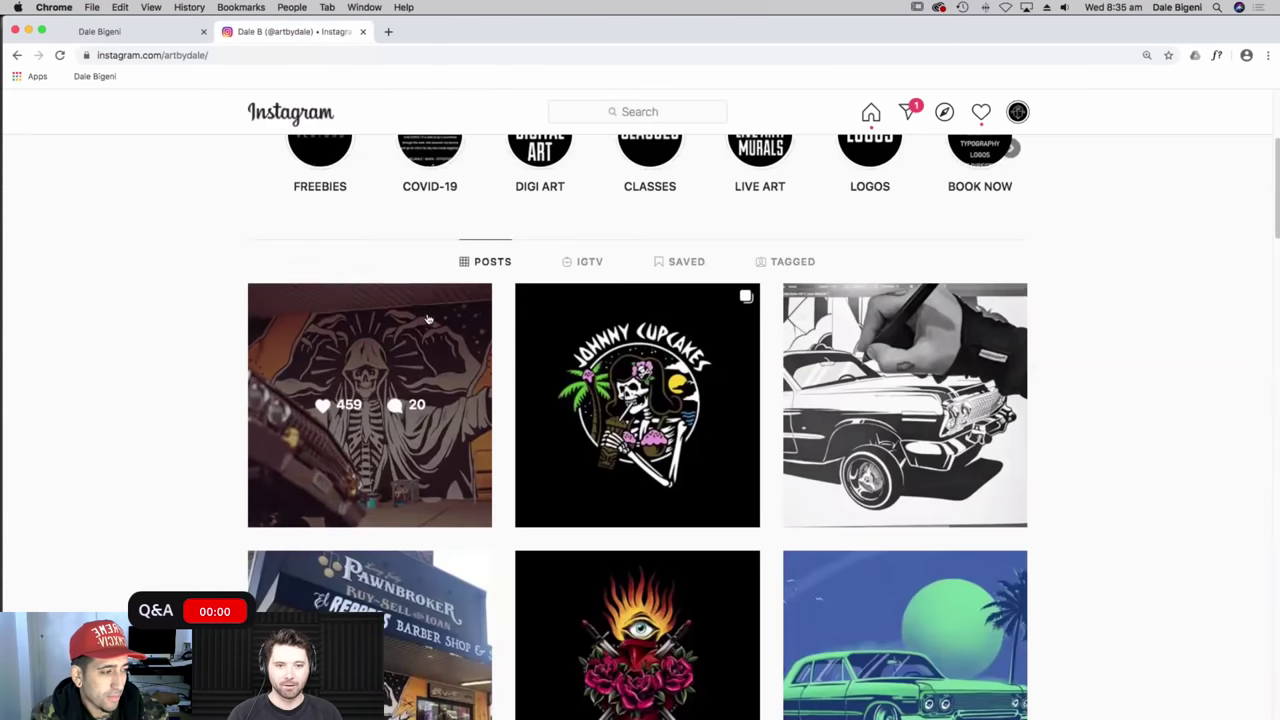
scroll(427, 318, up, 1)
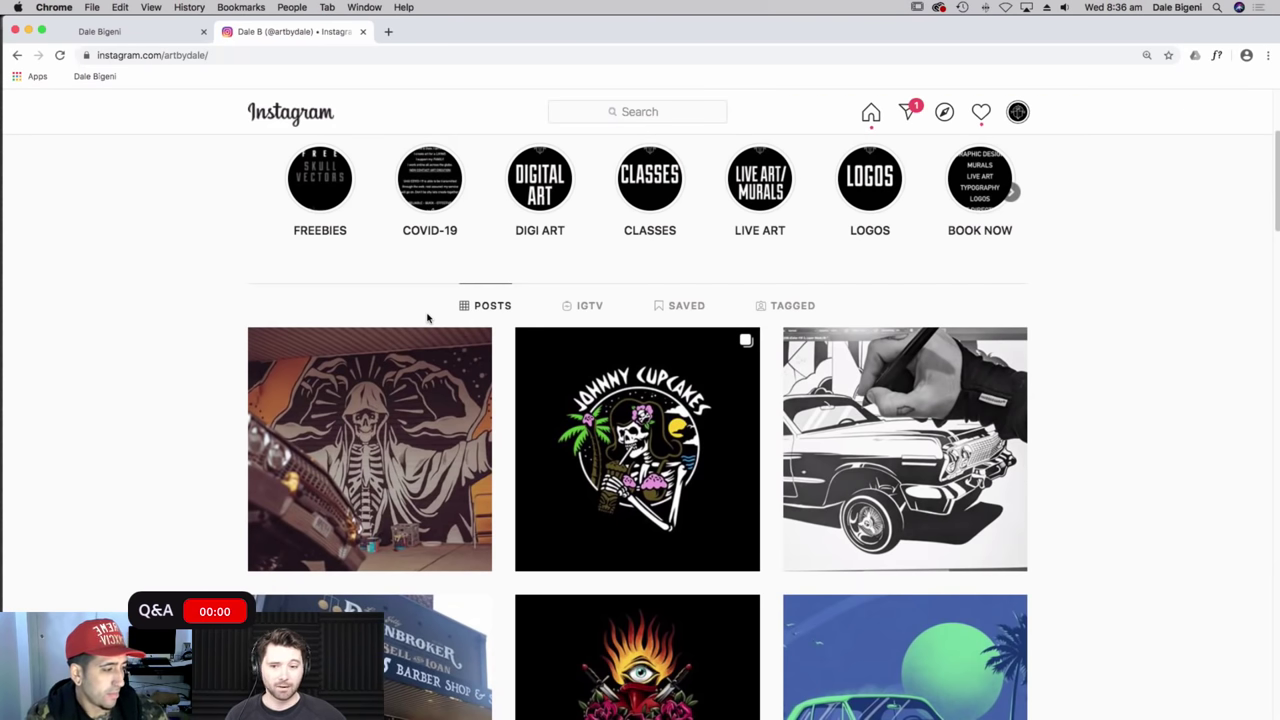
scroll(512, 290, down, 4)
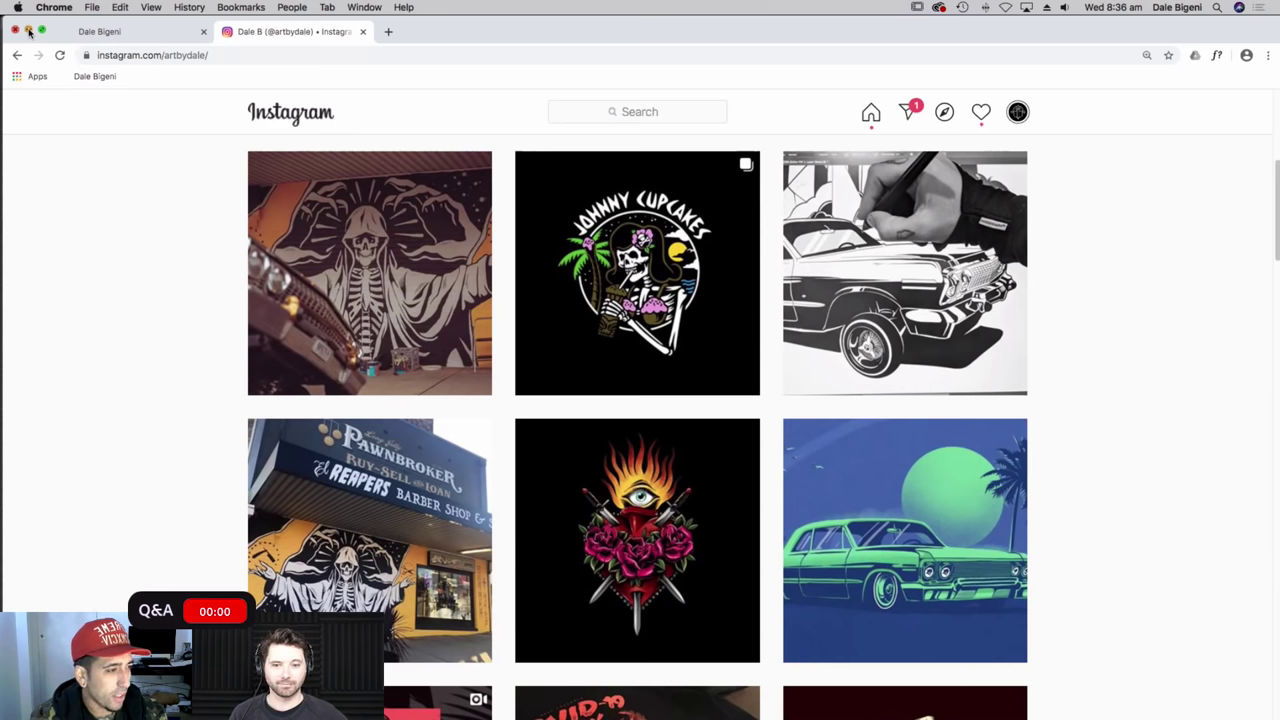
- Switch to Photoshop and preview the backwards, bucket and beanie headwear layers one at a time over the skull sketch
click(28, 31)
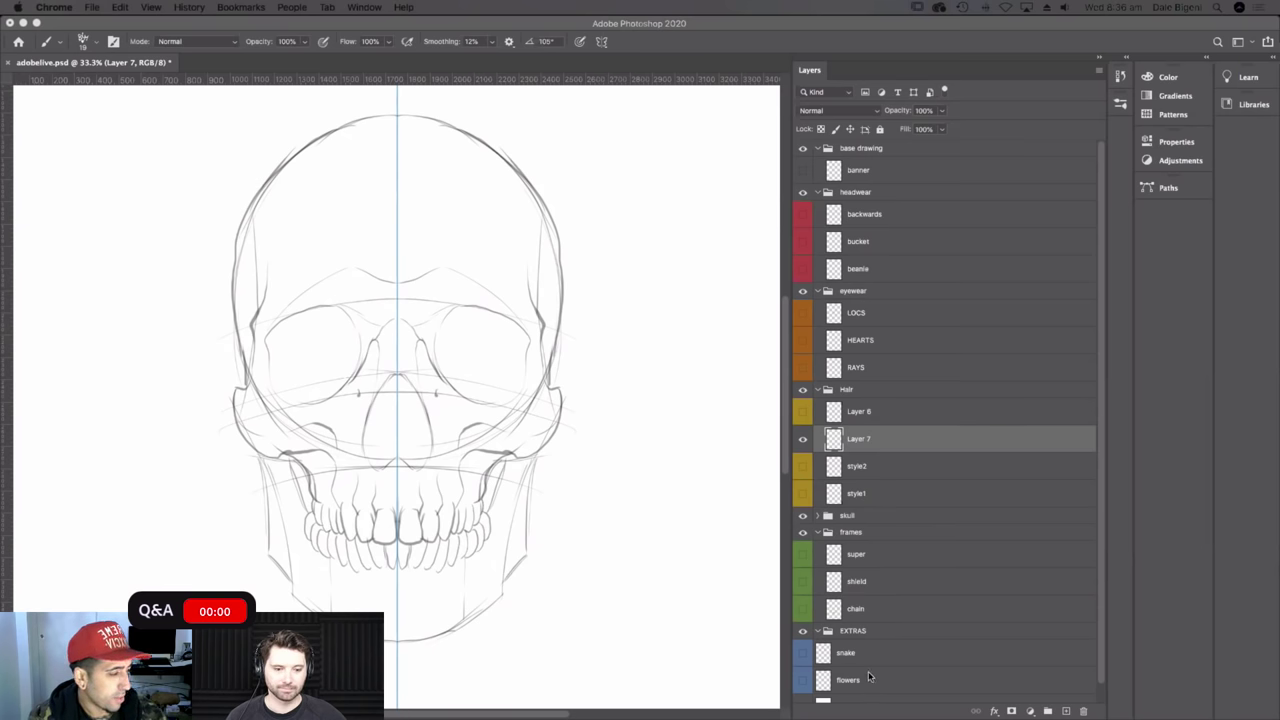
click(802, 214)
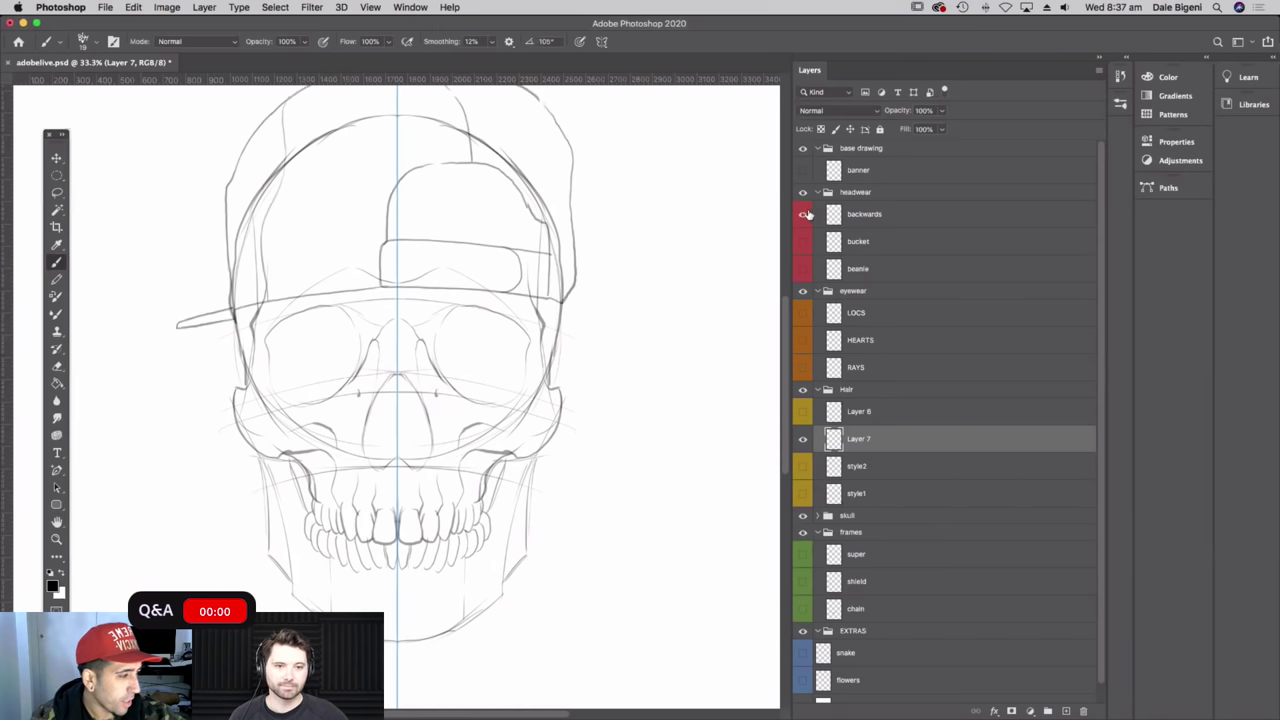
key(super+minus)
drag(583, 332, 587, 347)
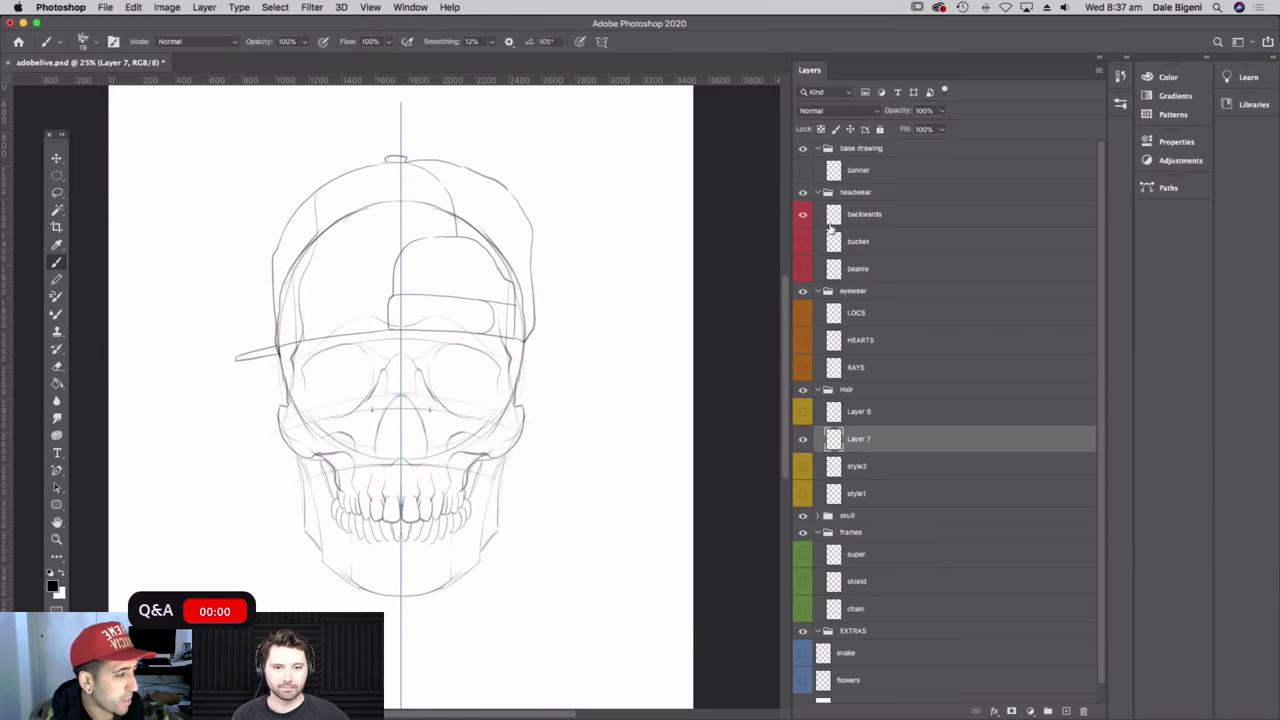
click(803, 214)
click(803, 241)
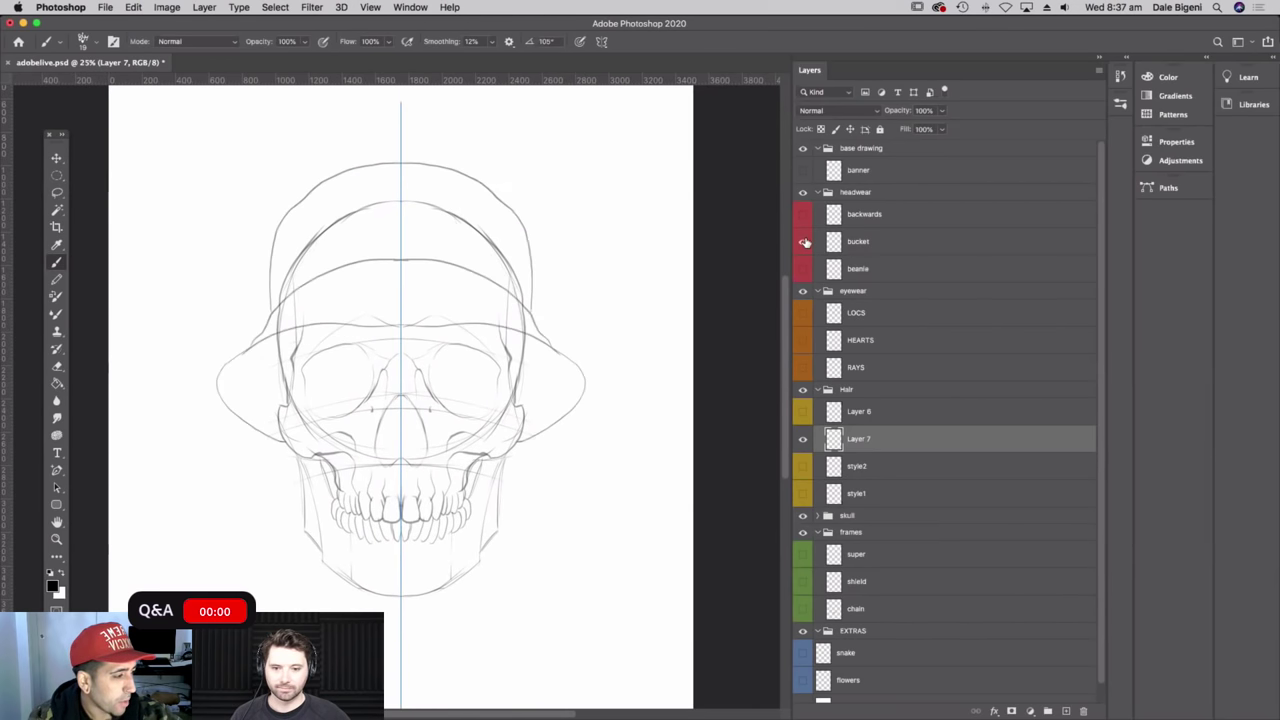
click(803, 241)
click(804, 269)
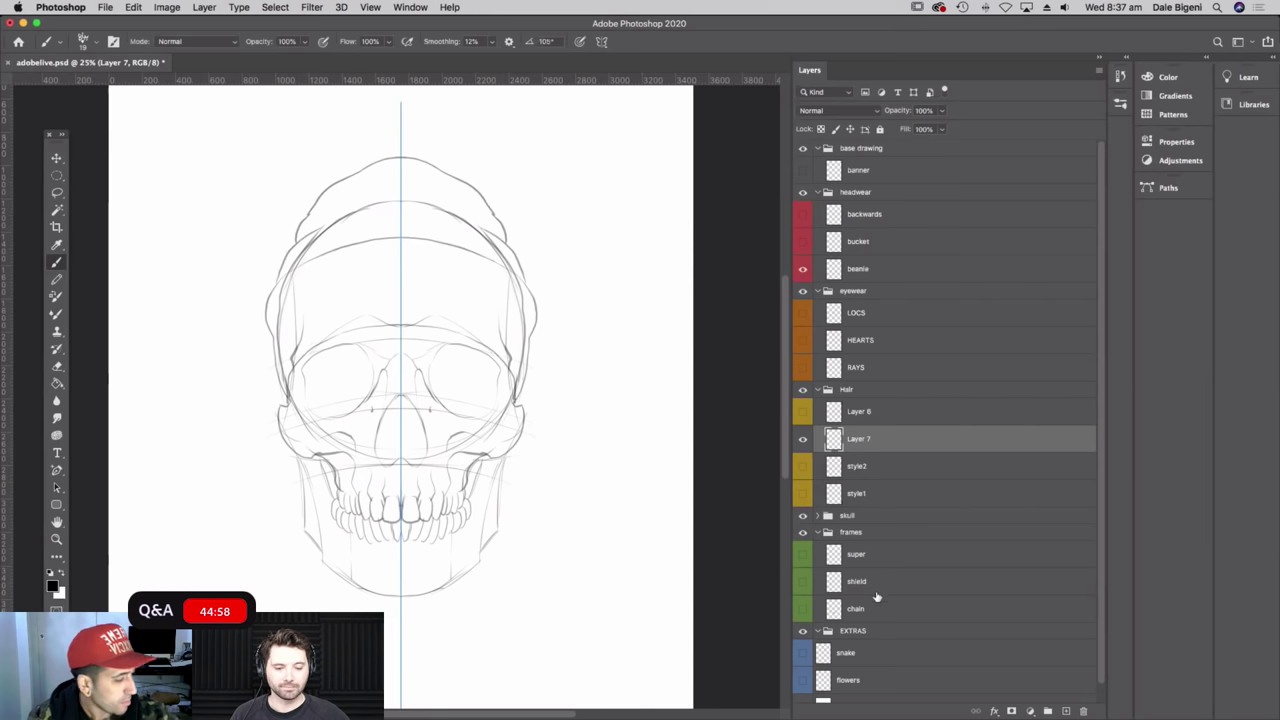
- Lower the skull group's opacity to 38% and hide the beanie layer
click(866, 517)
click(941, 110)
drag(947, 129, 909, 130)
click(803, 268)
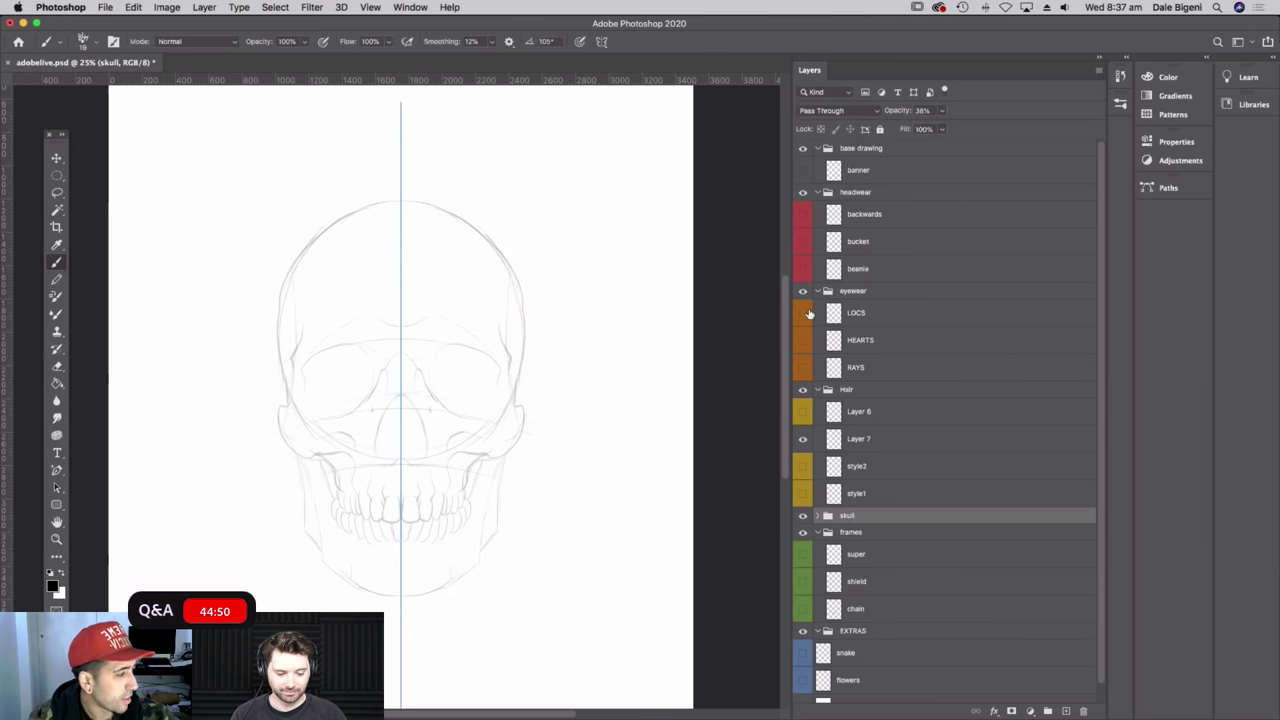
- Preview the LOCS, HEARTS and RAYS eyewear layers one at a time on the faded skull, leaving all three hidden
click(804, 314)
click(803, 314)
click(804, 341)
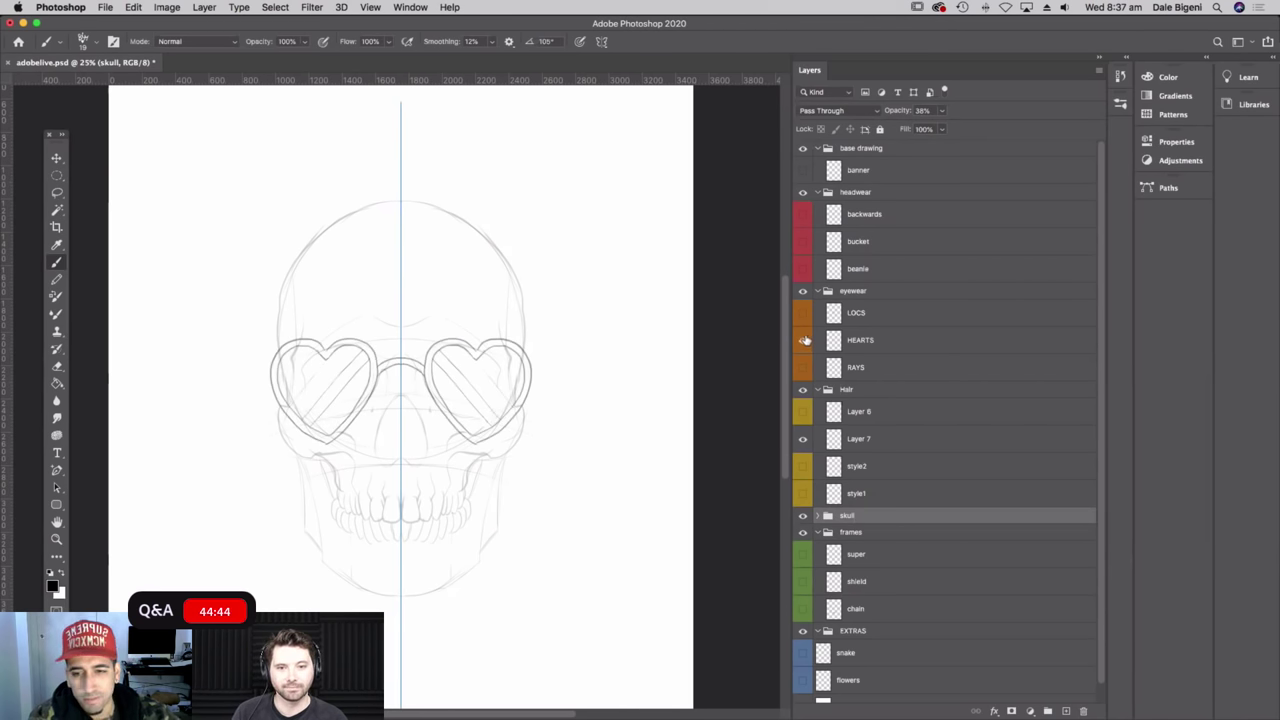
click(804, 341)
click(804, 368)
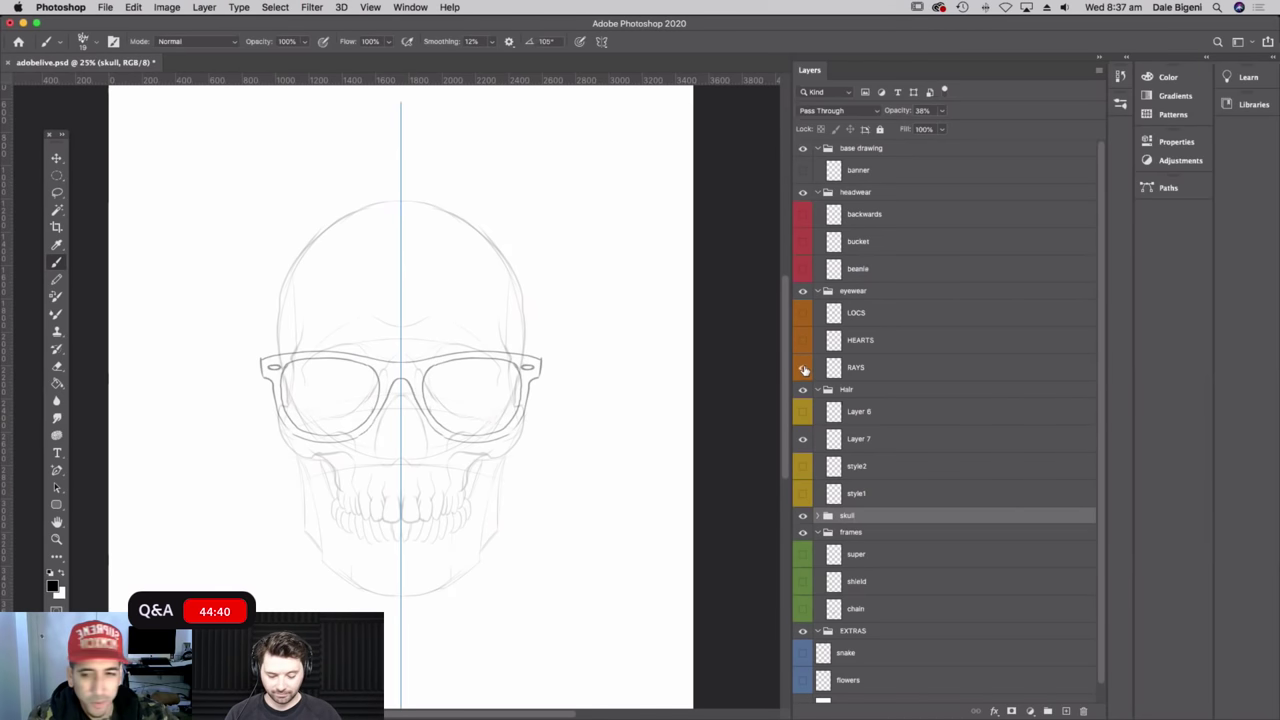
click(808, 369)
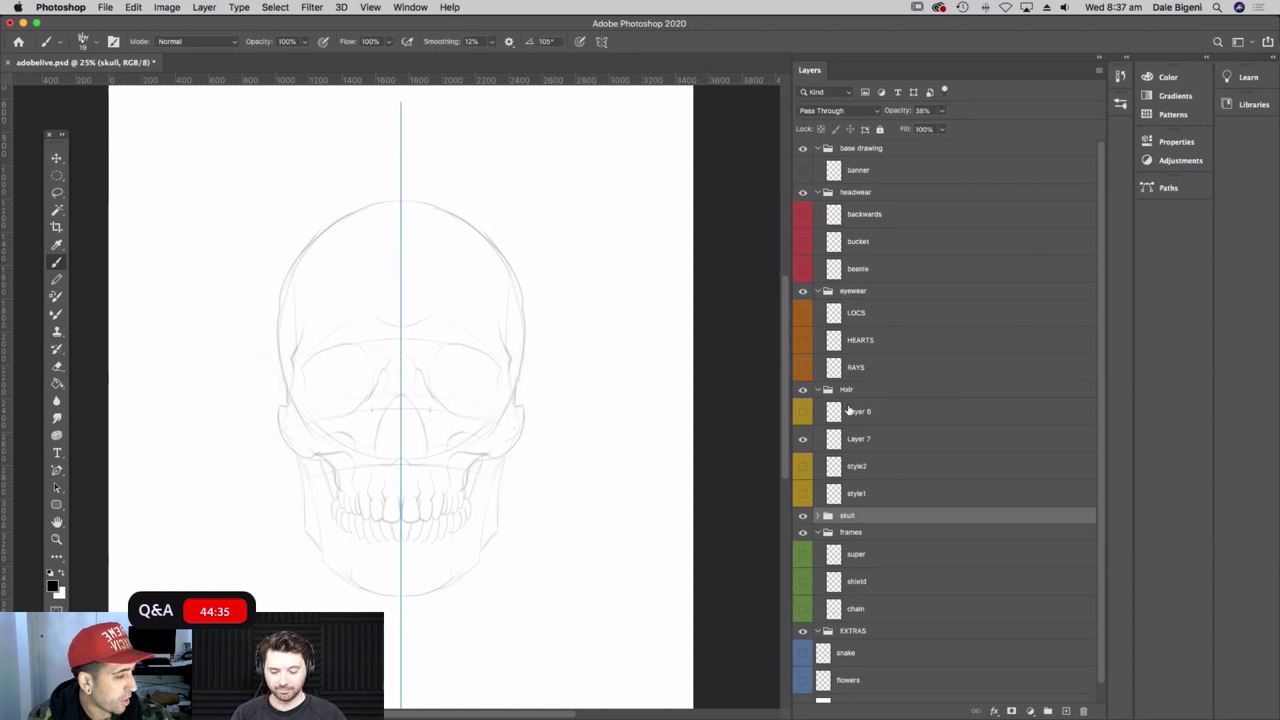
- Preview the facial hair layers style1, style2 and Layer 6 on the skull, leaving all three hidden
click(804, 494)
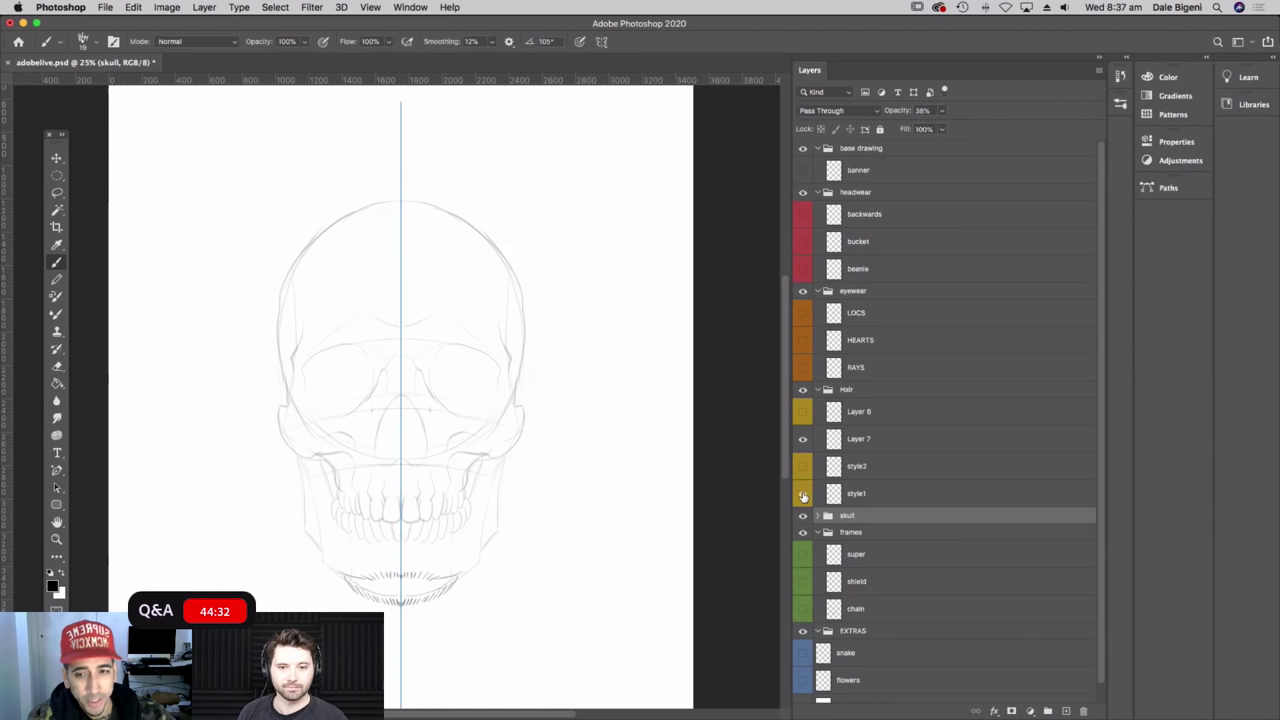
click(803, 494)
click(803, 467)
click(804, 495)
click(803, 492)
click(803, 467)
click(803, 412)
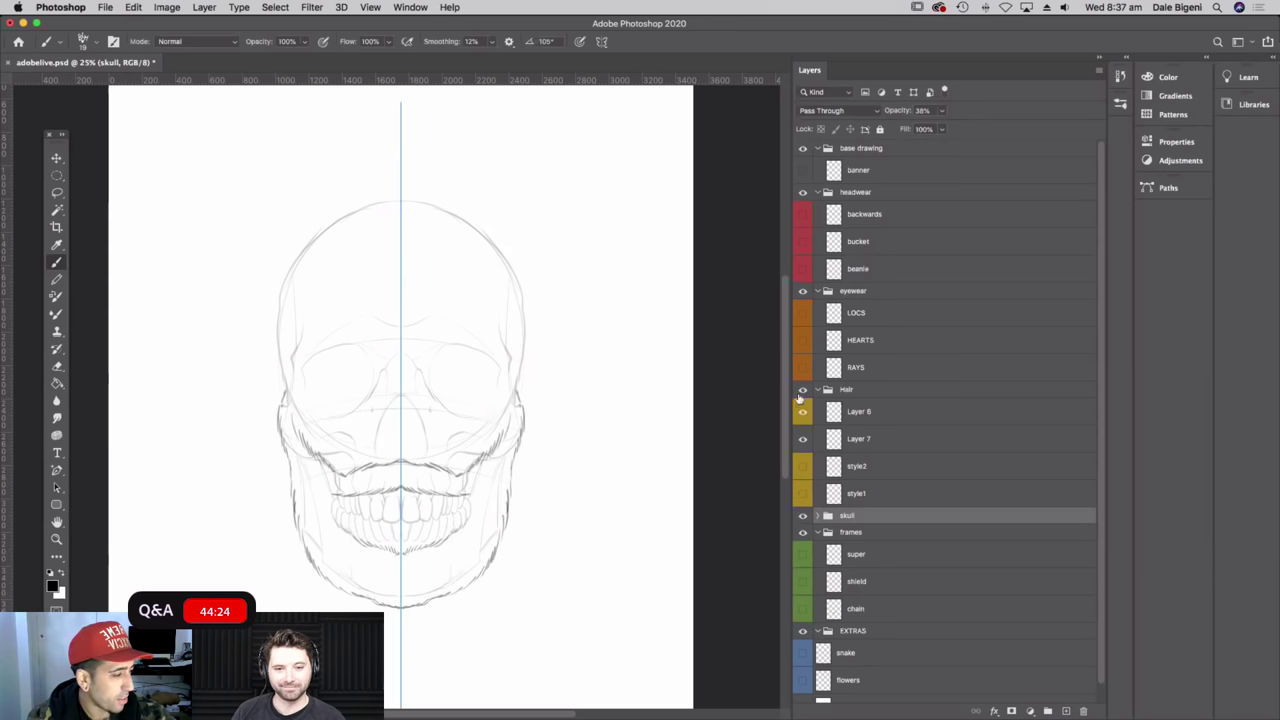
click(803, 412)
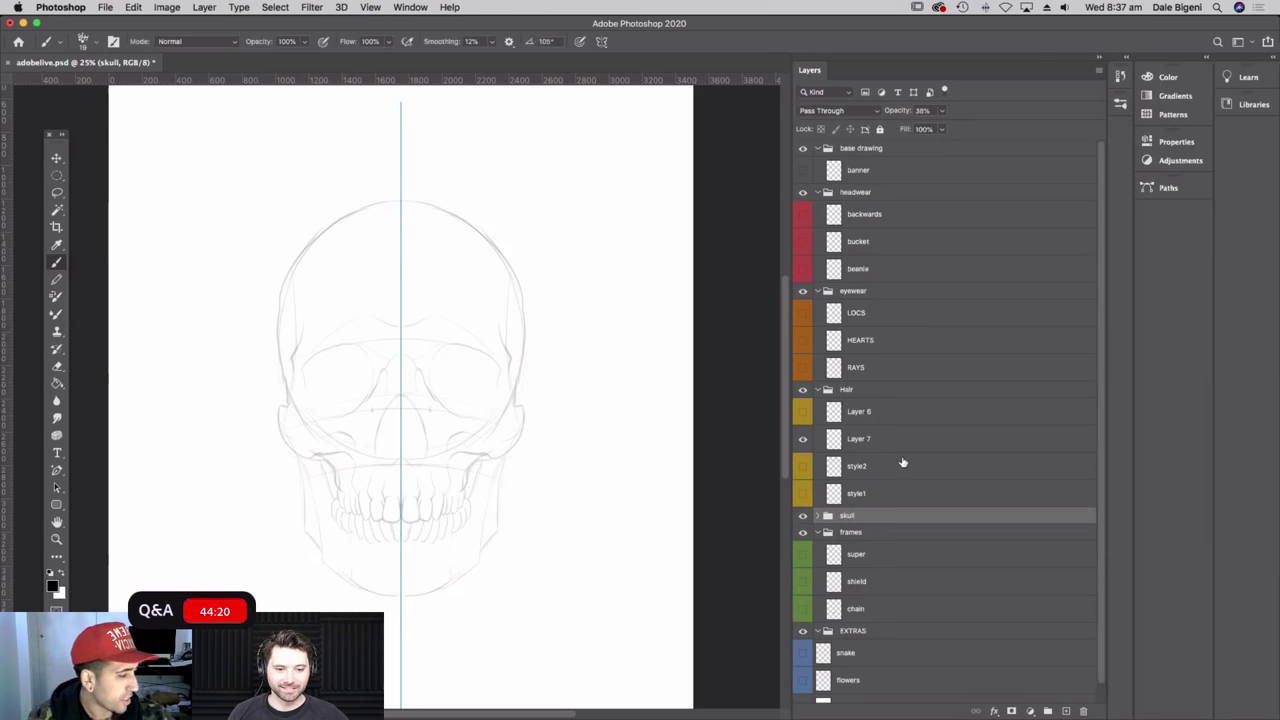
- Preview the super, shield and chain frame layers one at a time around the skull, leaving all three hidden
scroll(1104, 476, down, 1)
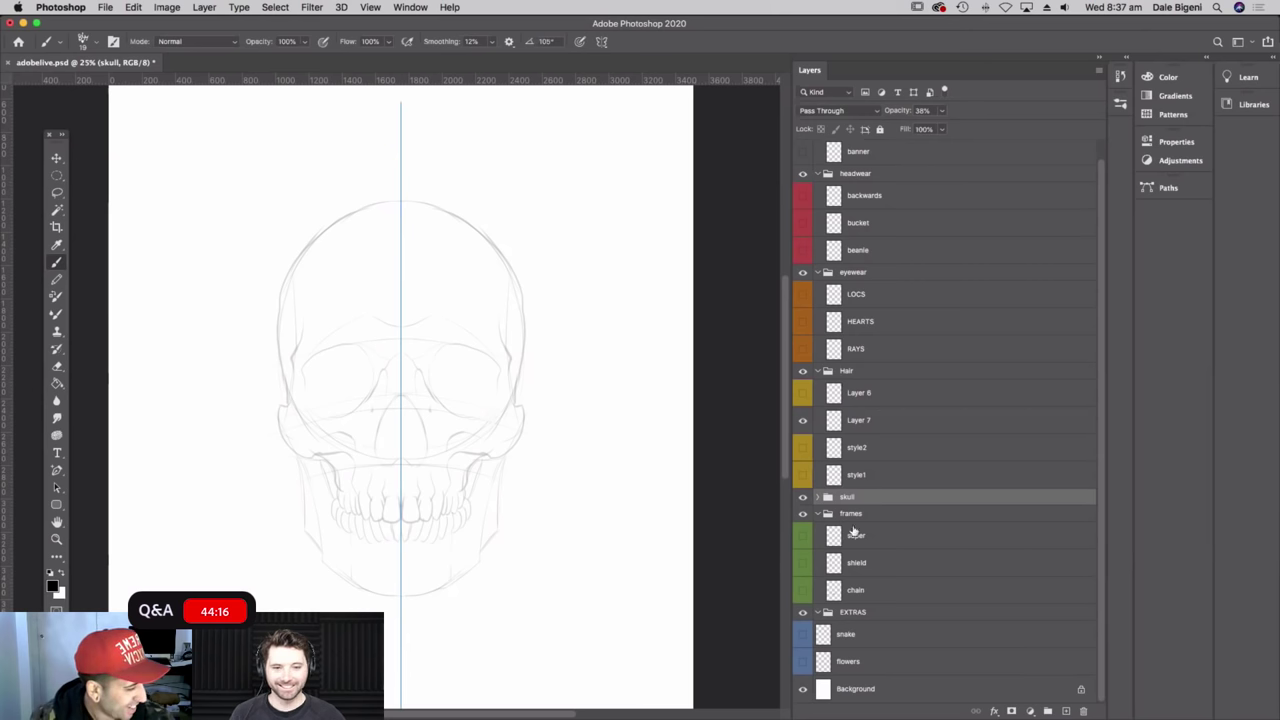
click(803, 536)
click(802, 537)
click(803, 564)
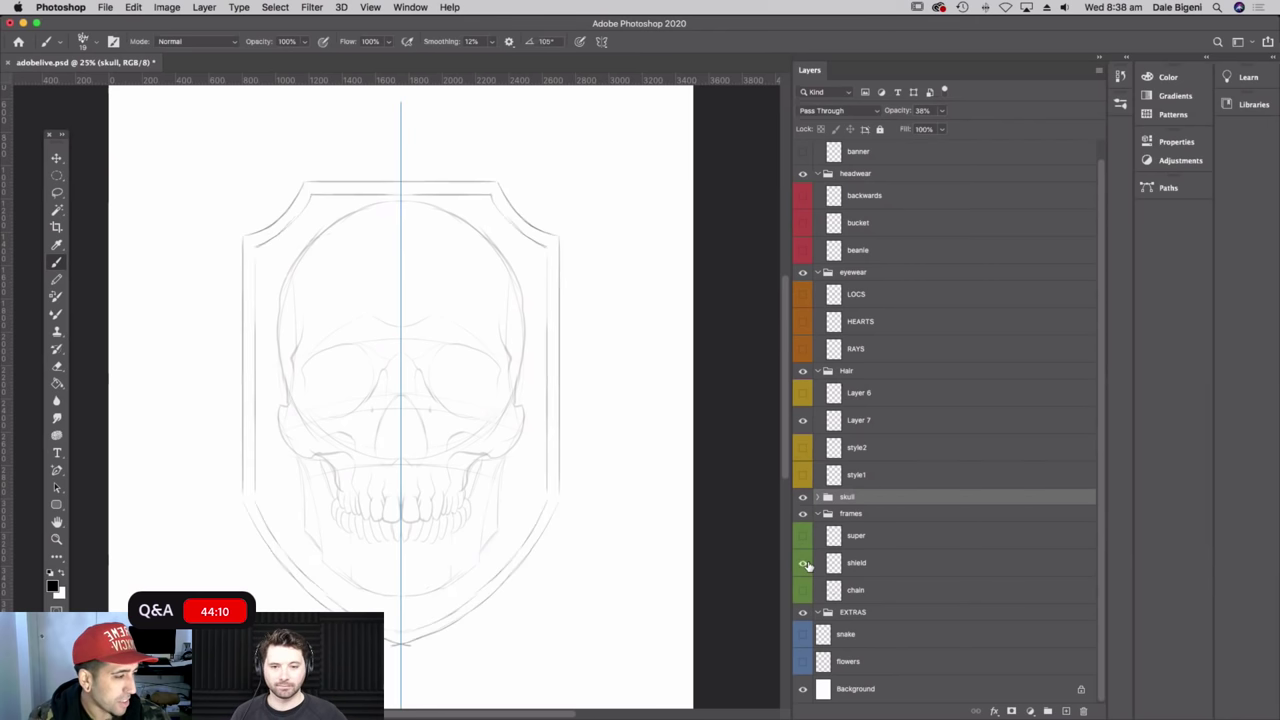
click(803, 564)
click(803, 590)
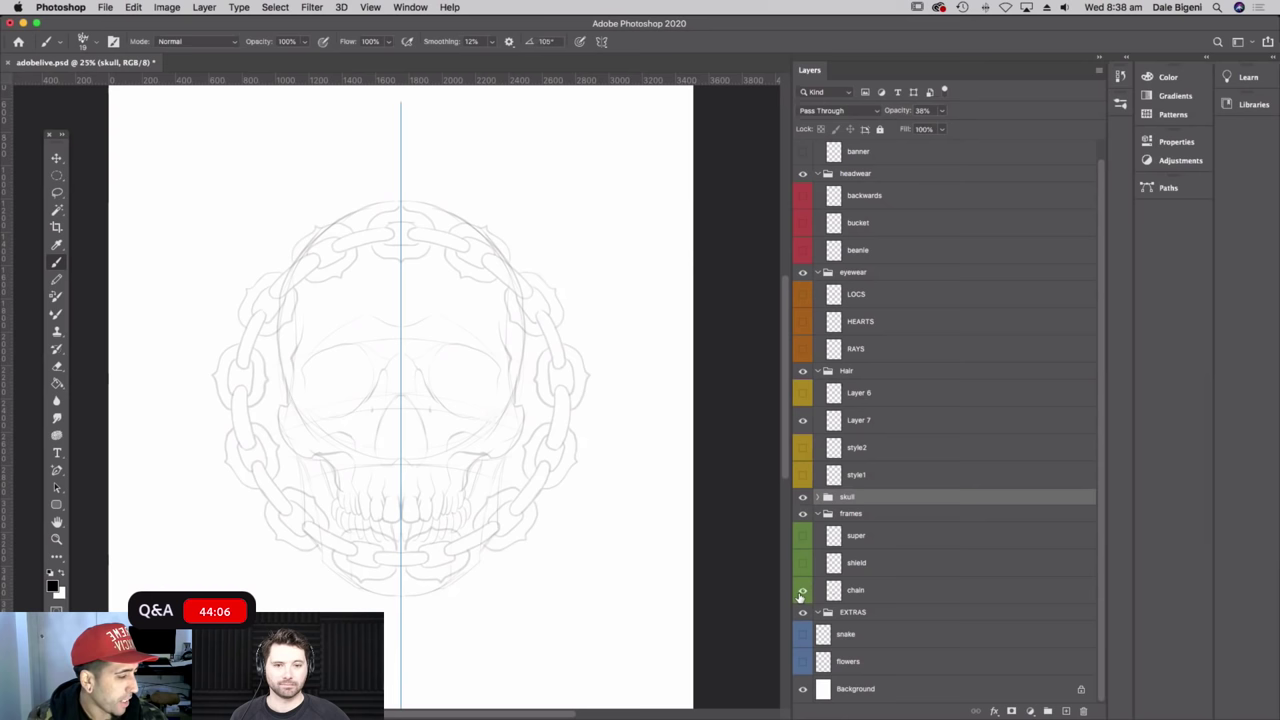
click(803, 598)
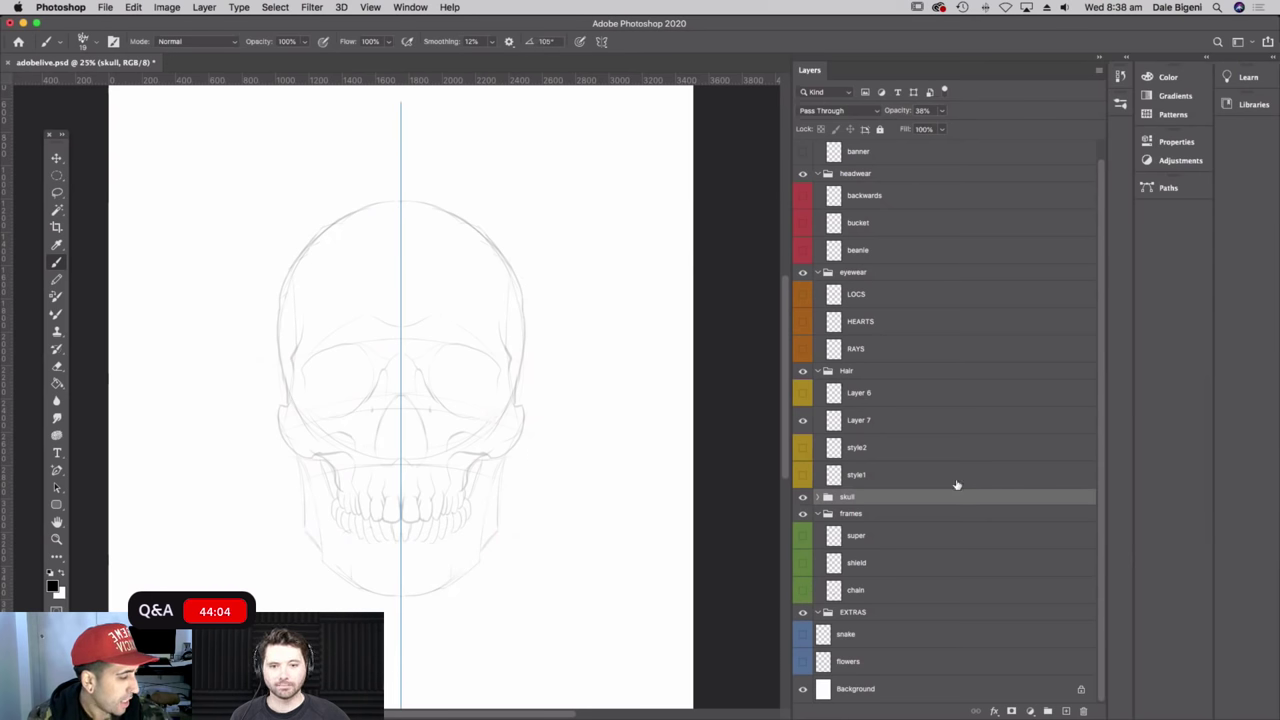
- Preview the snake and flowers layers one at a time over the skull, leaving both hidden
click(804, 637)
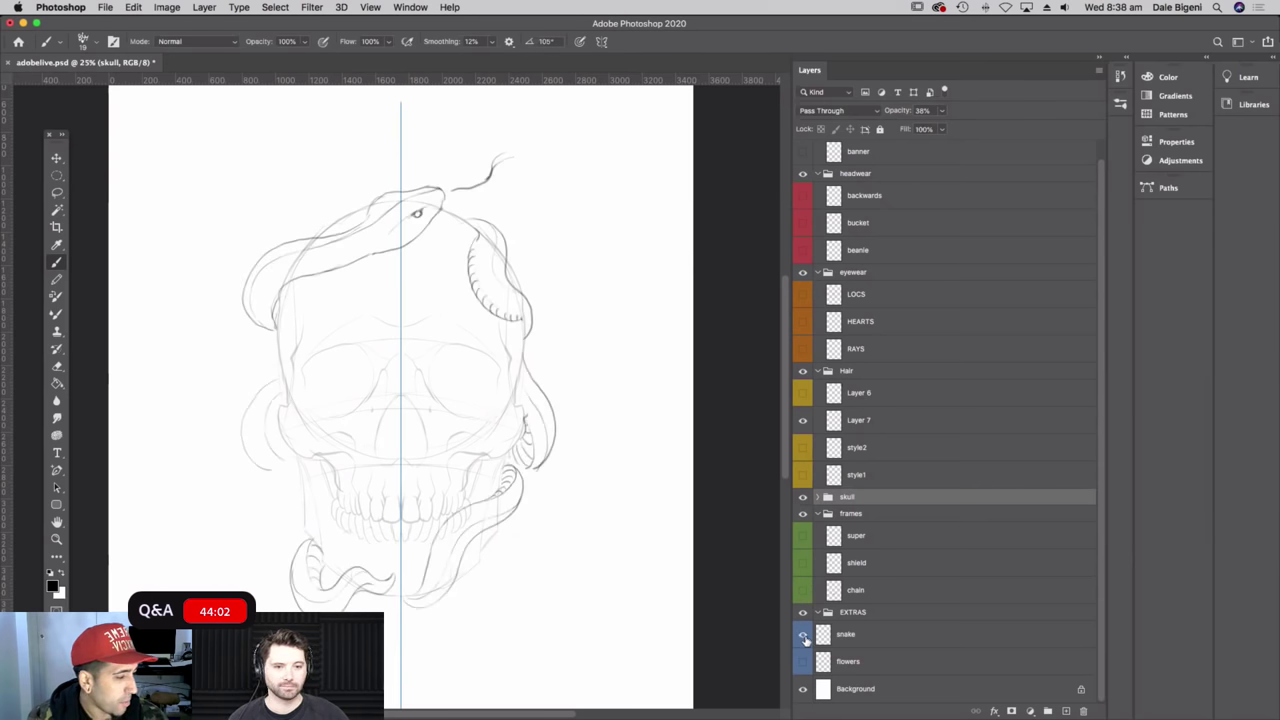
click(803, 636)
click(802, 661)
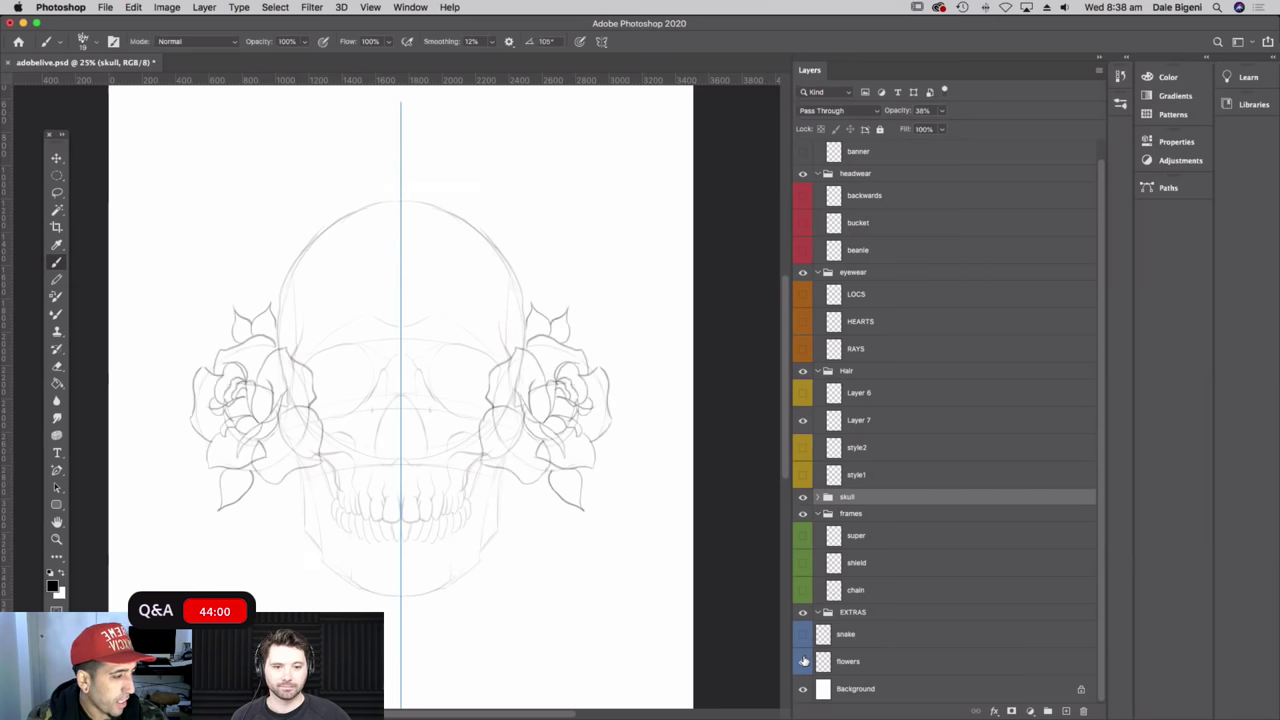
click(802, 660)
click(802, 636)
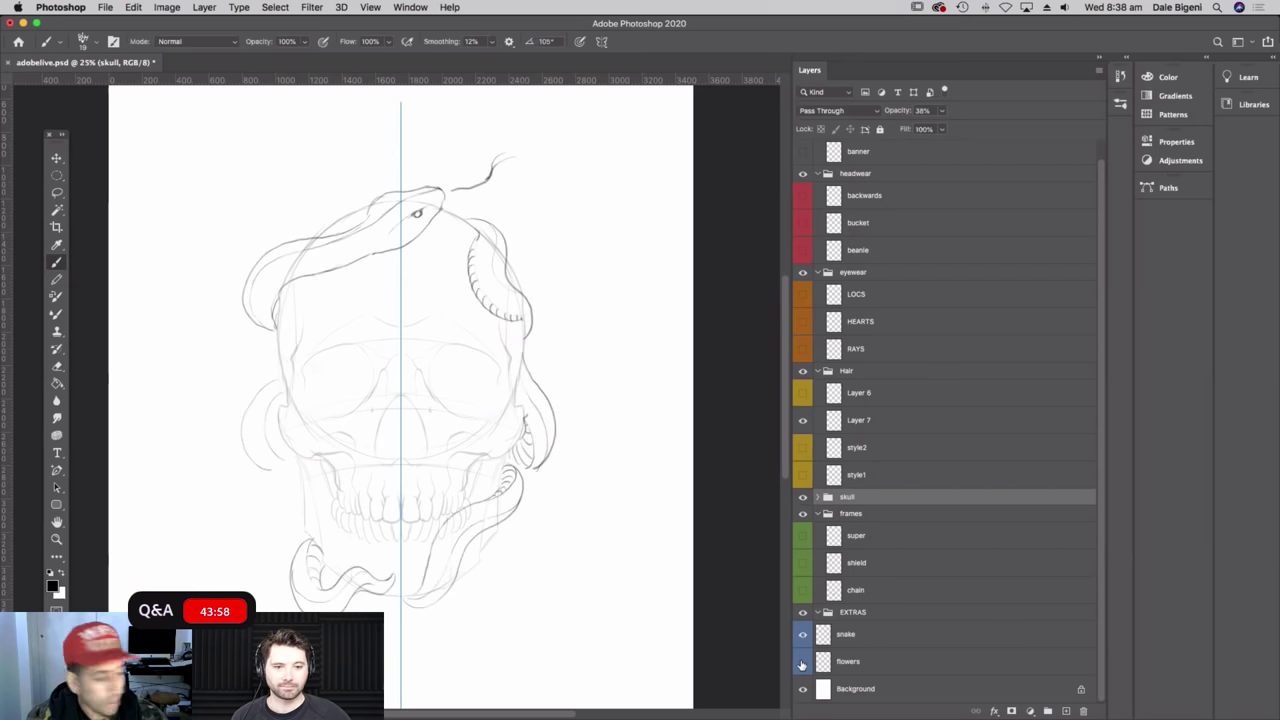
click(803, 636)
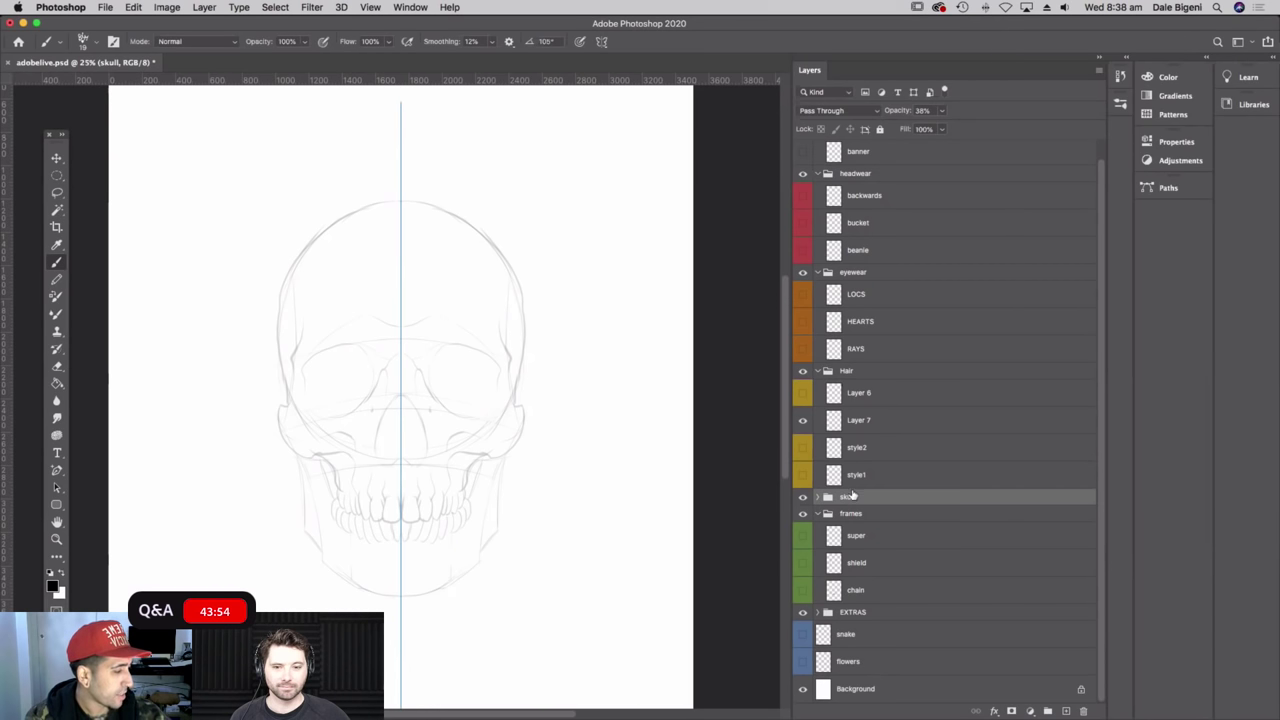
- Collapse the EXTRAS and frames groups, expand the skull group and add a new empty layer above the skull sketch
click(818, 513)
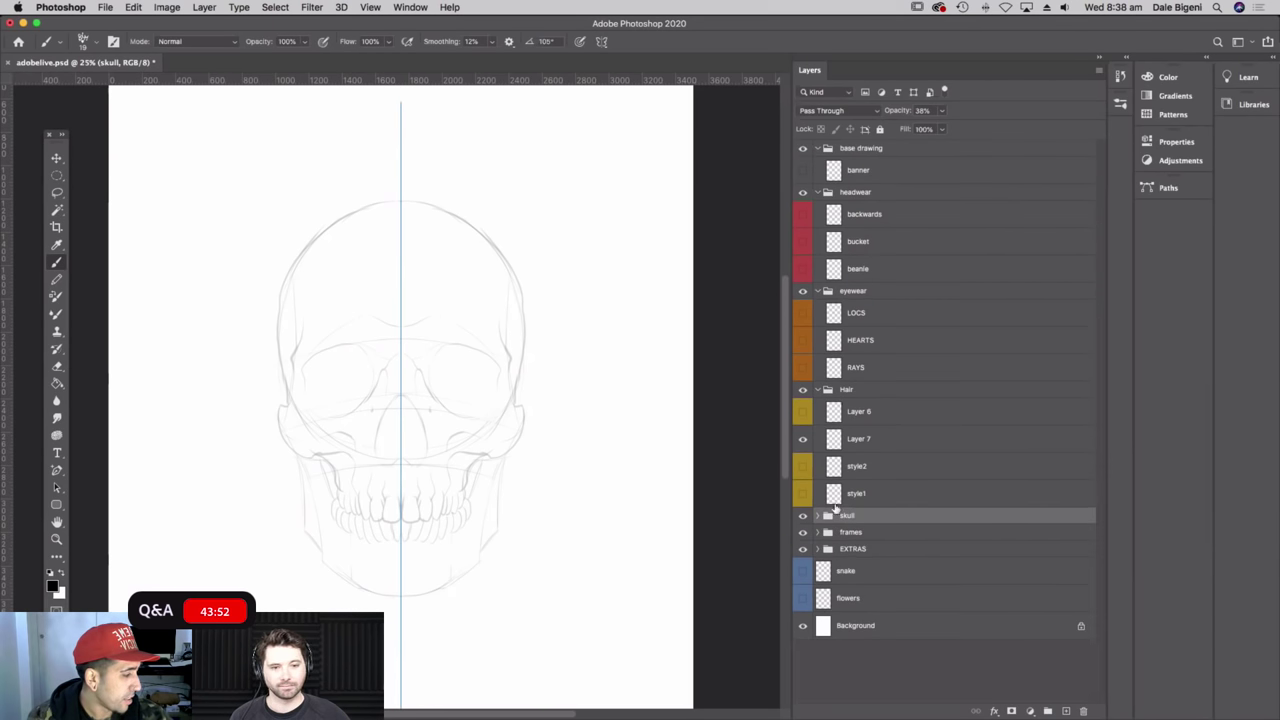
click(818, 515)
click(858, 542)
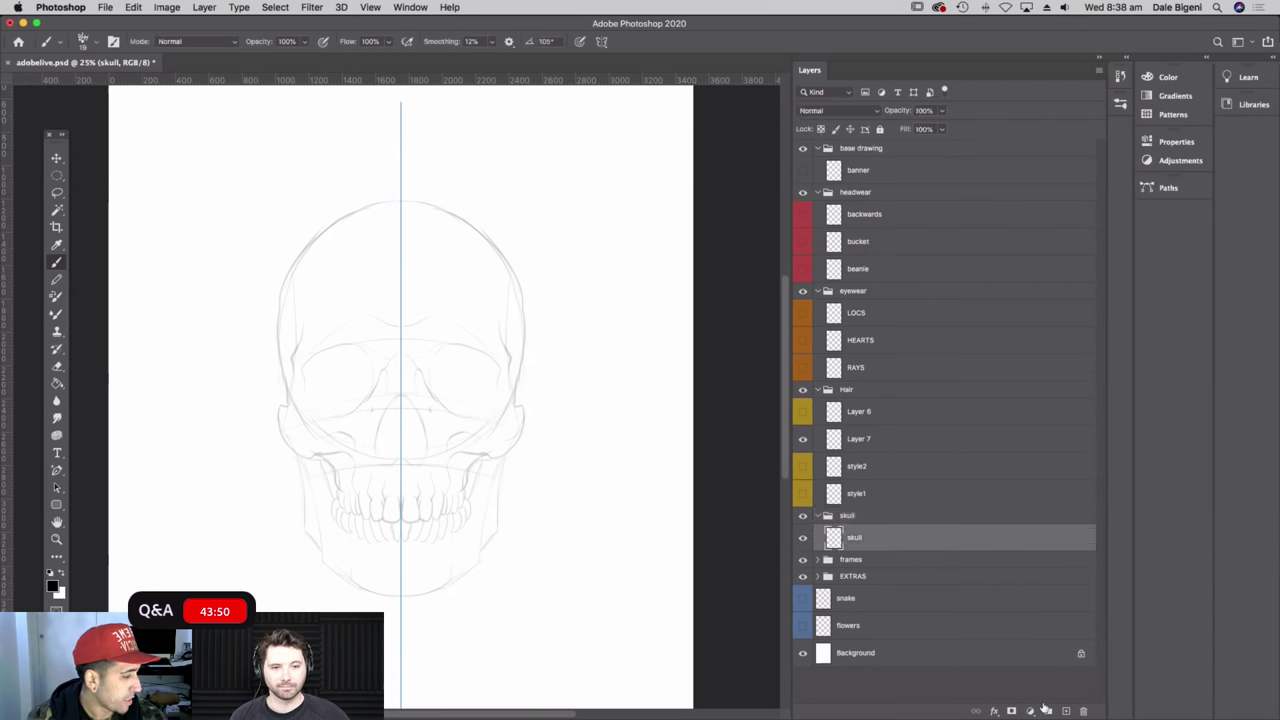
click(1066, 710)
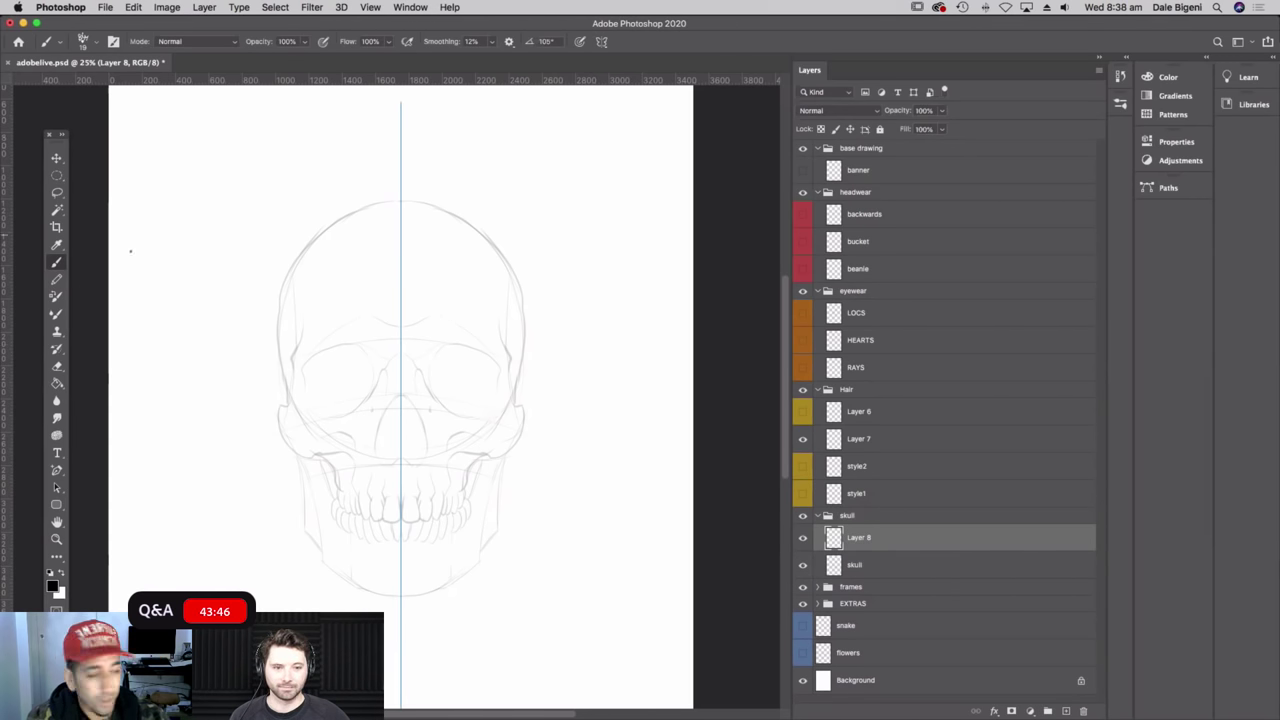
- Check the black foreground color, the BLM Brush preset and the paint symmetry options without changing them
click(52, 586)
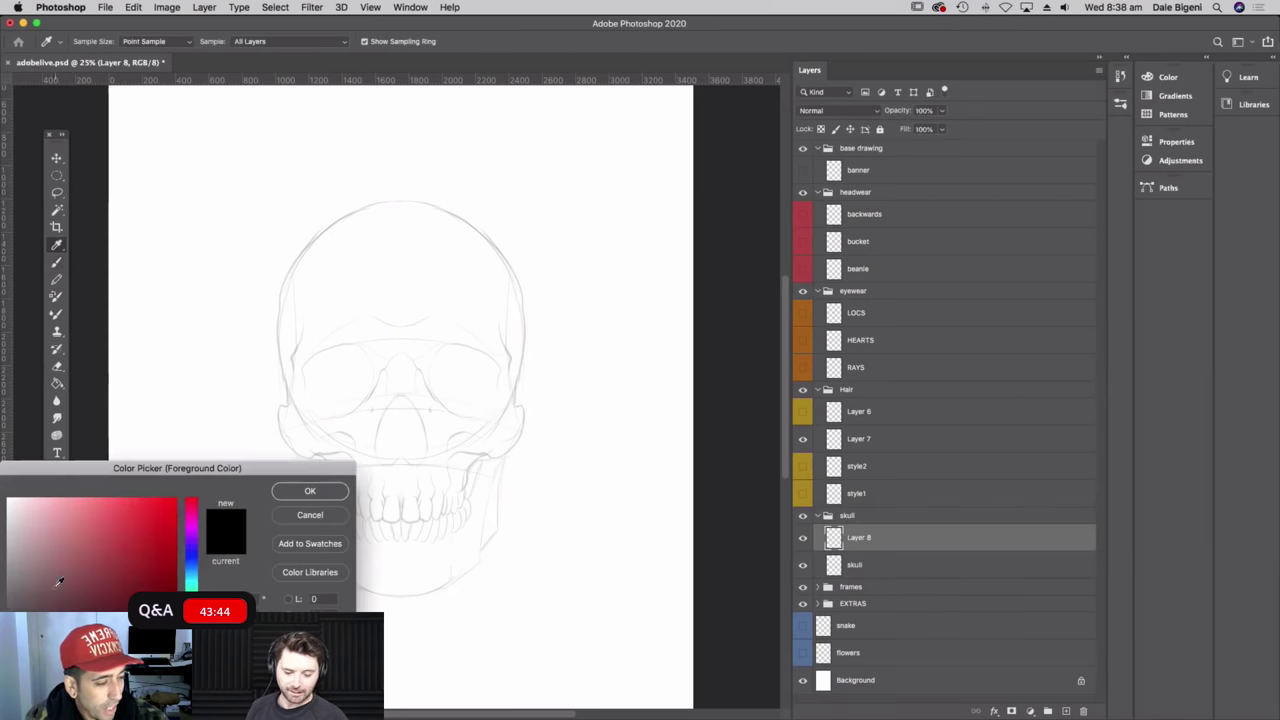
click(310, 492)
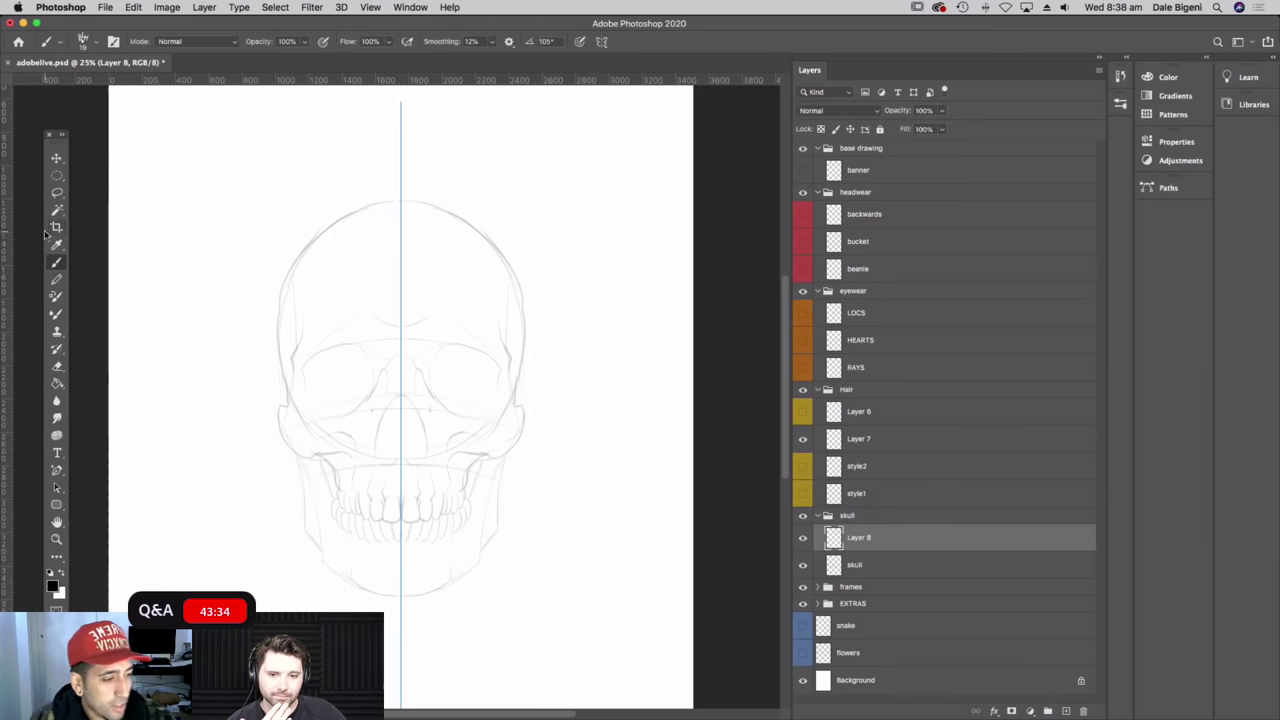
click(95, 41)
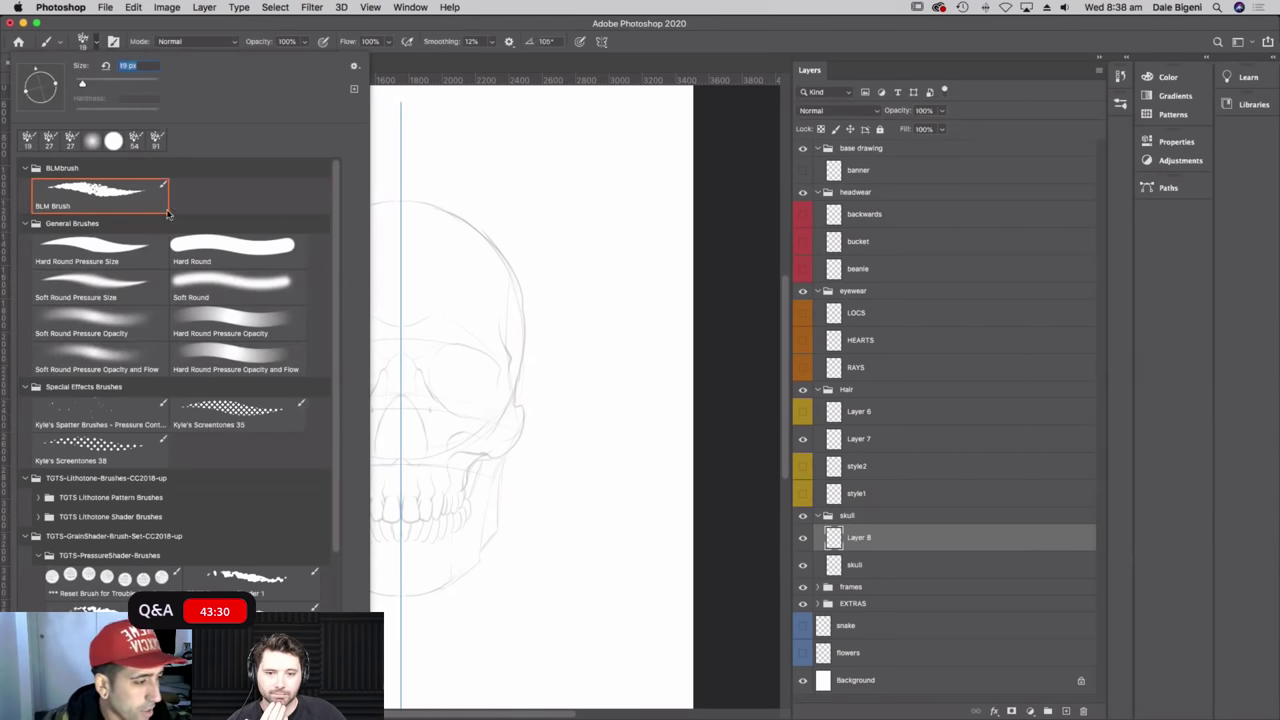
click(95, 41)
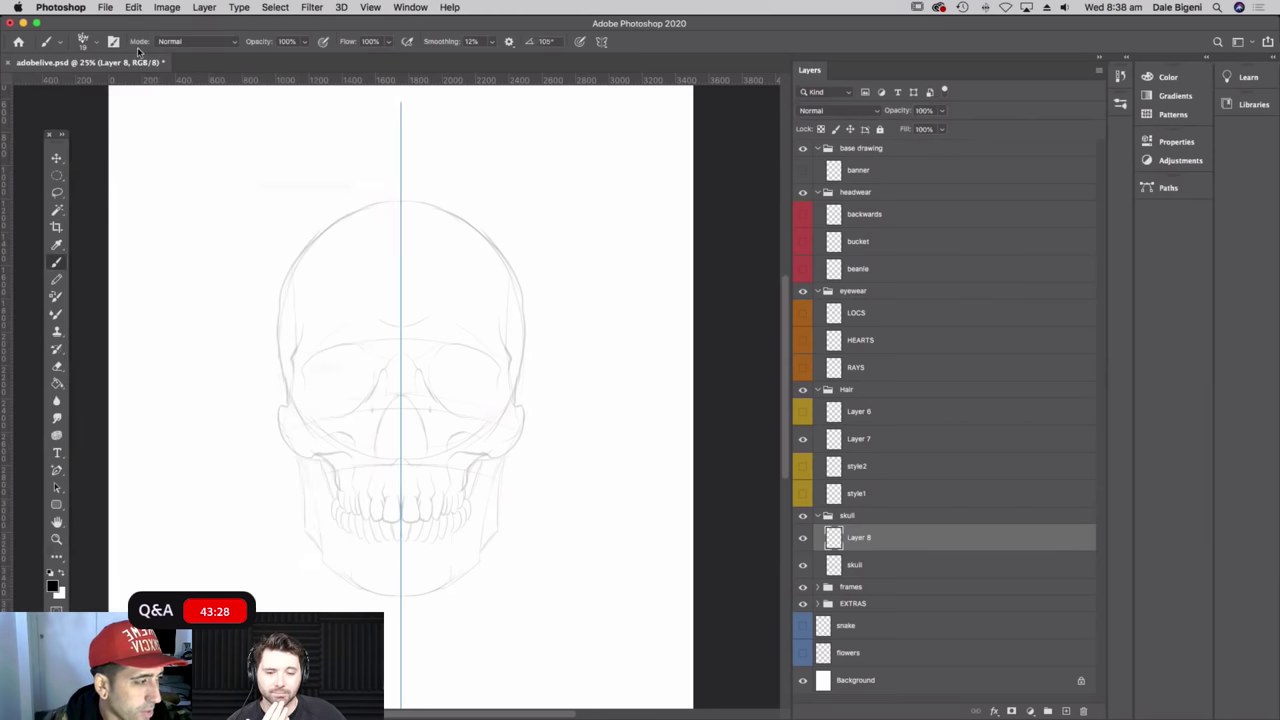
click(603, 42)
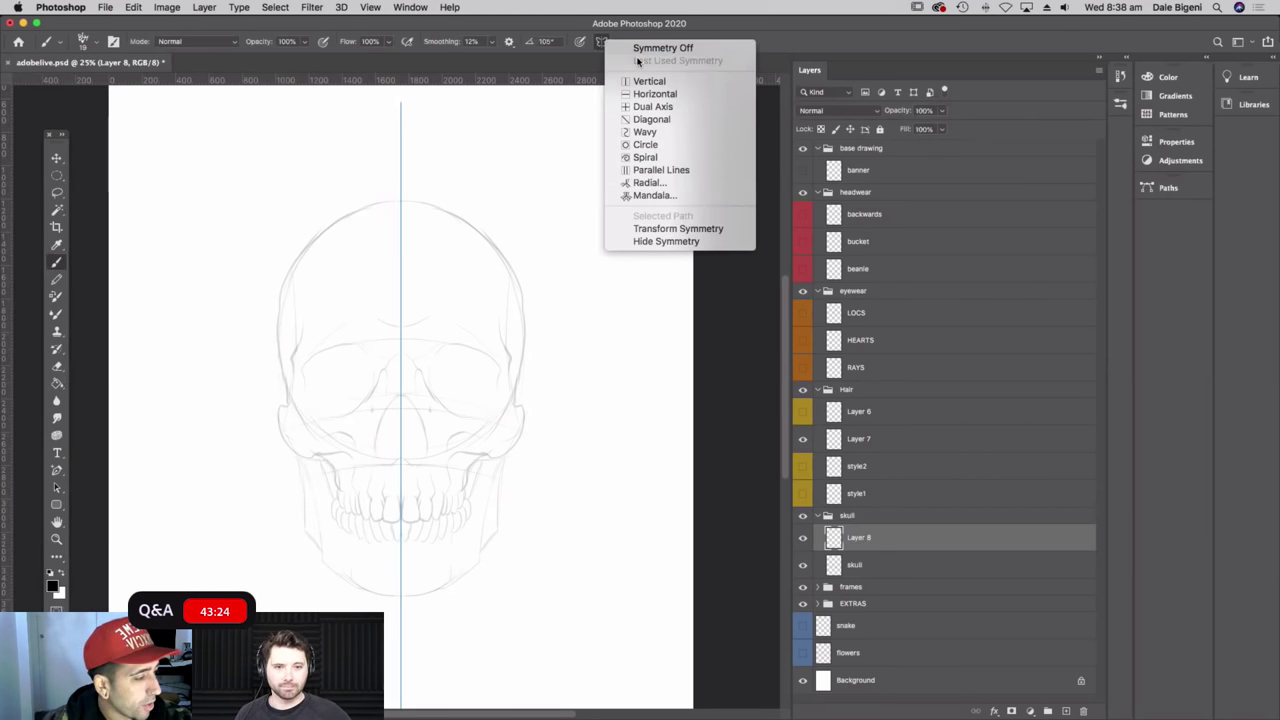
click(535, 422)
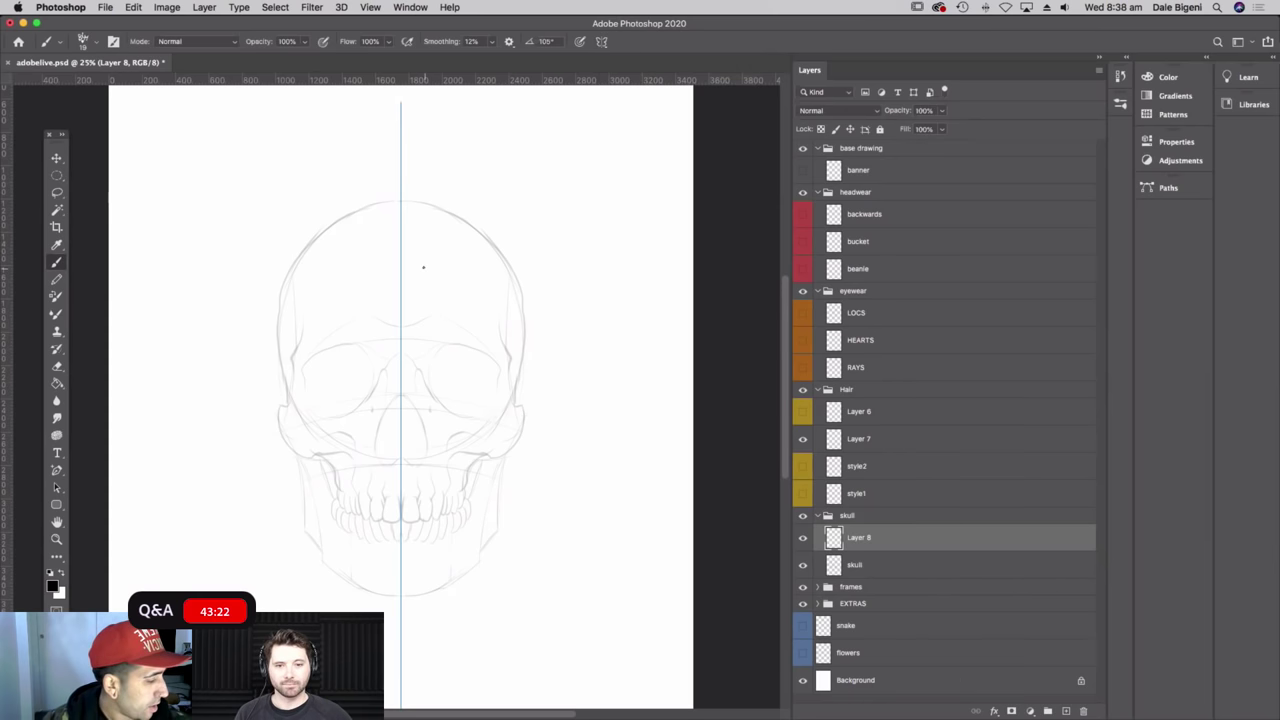
- Try inking the cranium's outline from the crown down the side, and undo the stroke
key(super+equal)
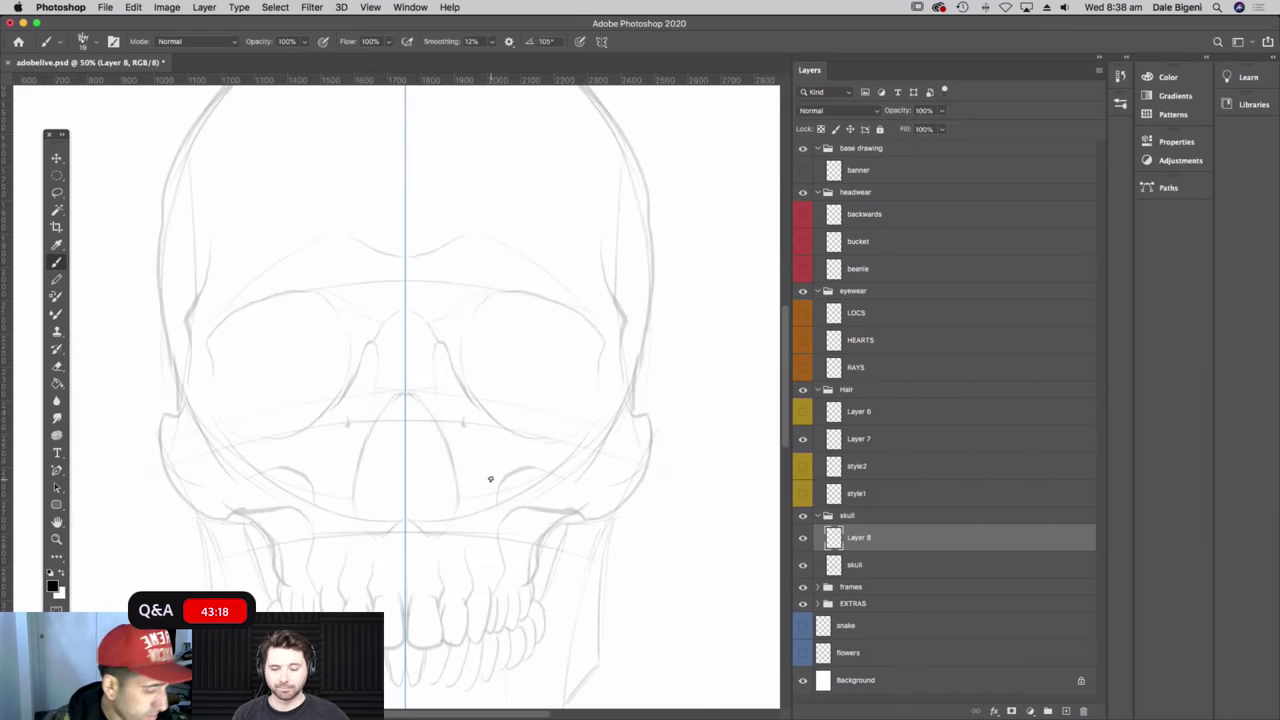
key(super+equal)
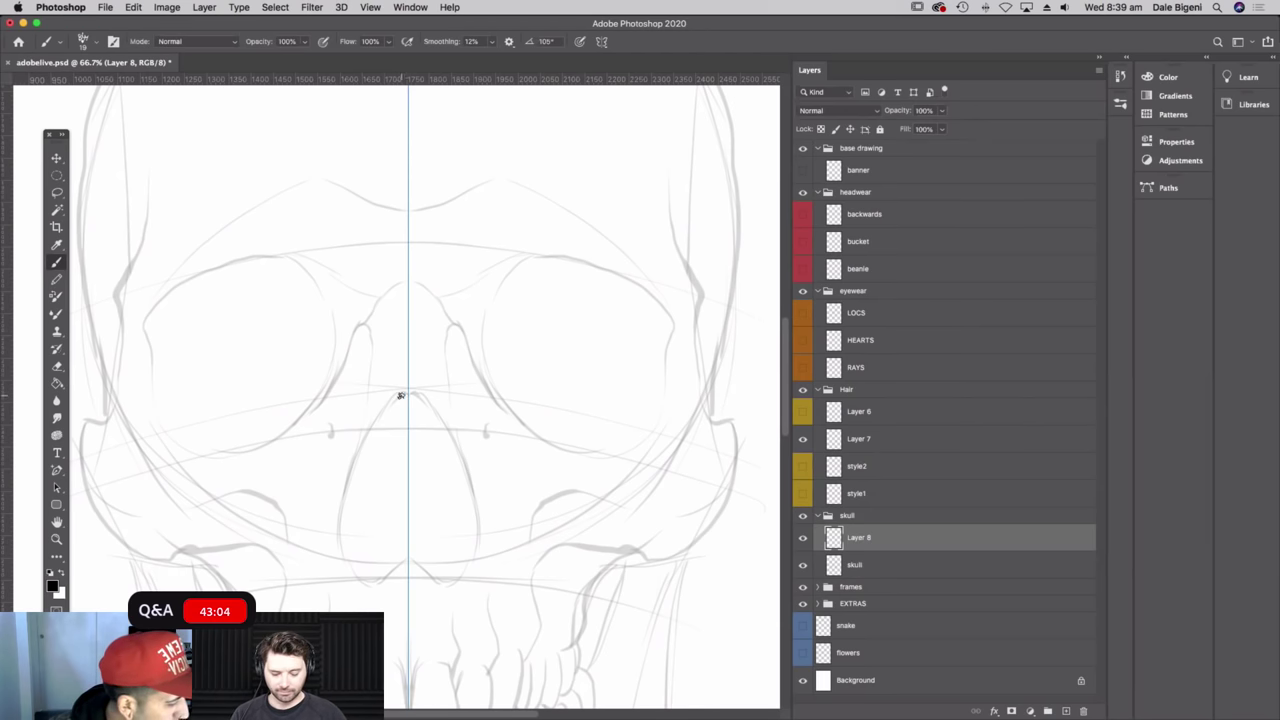
scroll(381, 419, up, 5)
scroll(381, 419, left, 3)
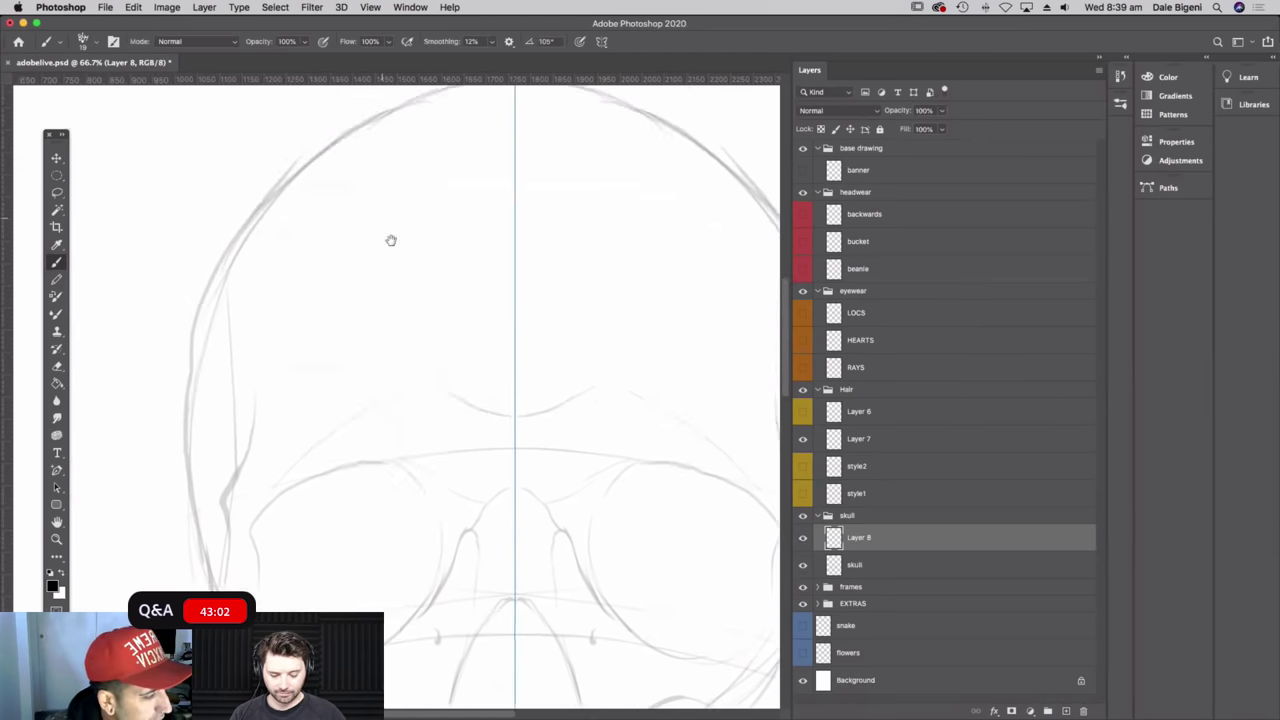
mouse_move(512, 92)
mouse_down()
mouse_move(480, 91)
mouse_move(368, 136)
mouse_move(259, 228)
mouse_move(197, 338)
mouse_up()
key(super+z)
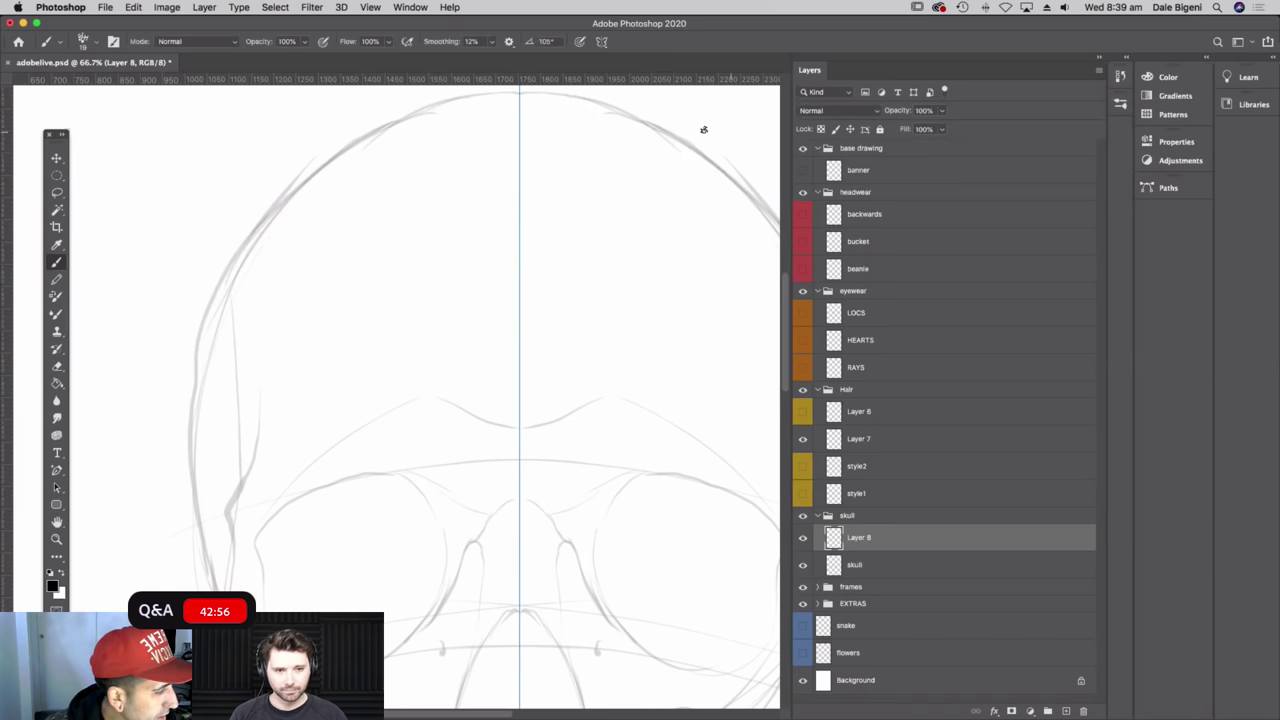
- Move the new layer out of the skull group to just above it, and ink the cranium's outline from the crown down to the cheekbone
drag(928, 538, 954, 509)
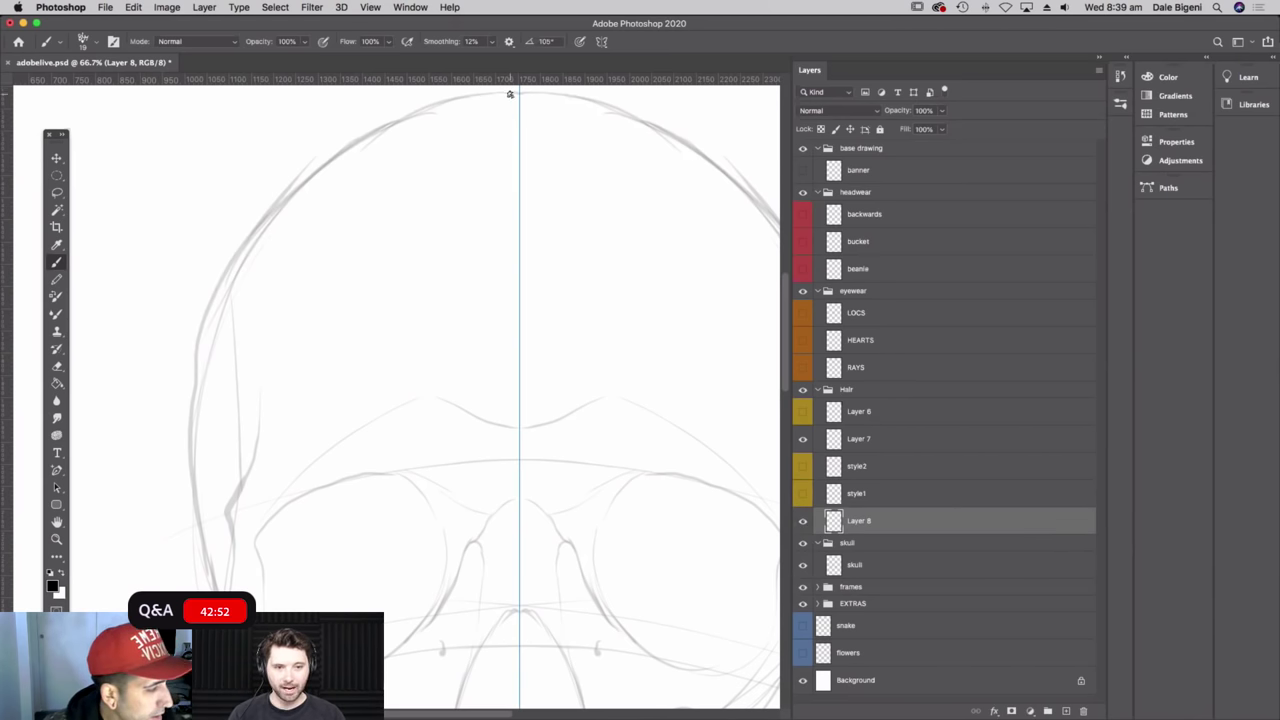
mouse_move(514, 92)
mouse_down()
mouse_move(368, 135)
mouse_move(291, 200)
mouse_move(224, 297)
mouse_move(194, 440)
mouse_up()
key(super+z)
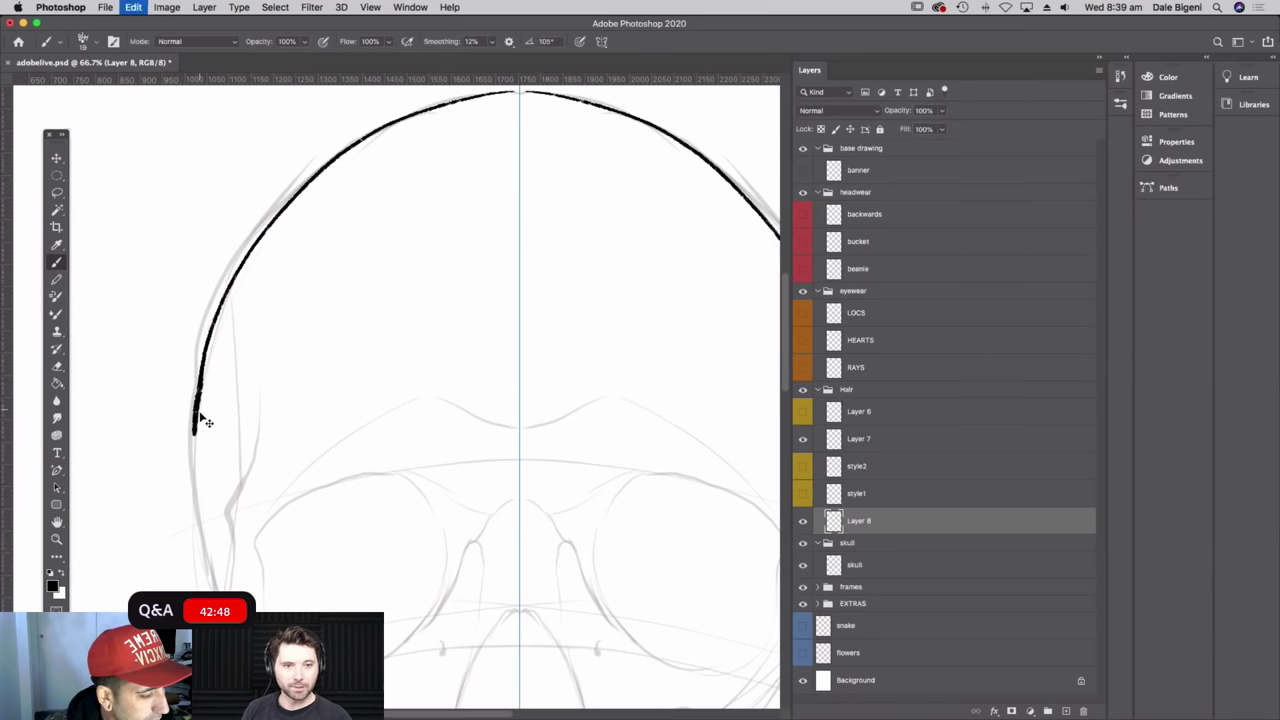
mouse_move(513, 91)
mouse_down()
mouse_move(352, 138)
mouse_move(224, 276)
mouse_move(190, 484)
mouse_move(212, 590)
mouse_up()
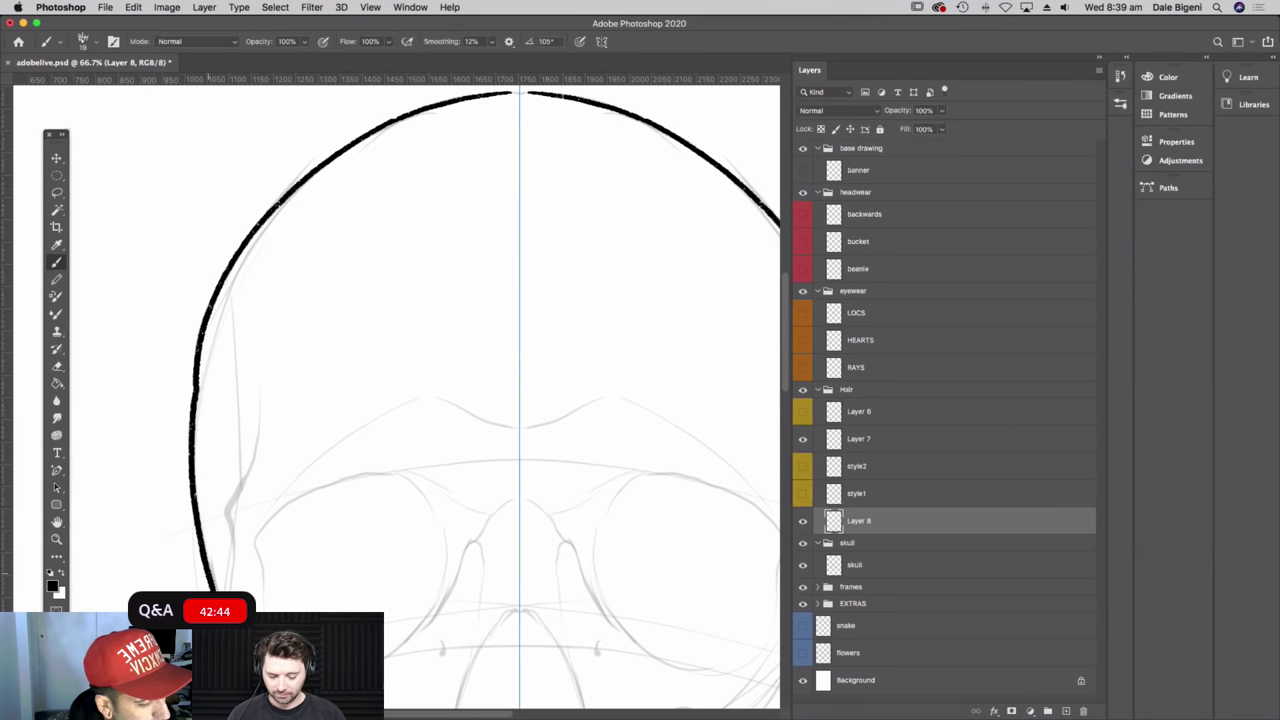
- Preview the backwards, bucket and beanie headwear layers one at a time over the inked cranium, leaving all three hidden
key(super+minus)
key(super+minus)
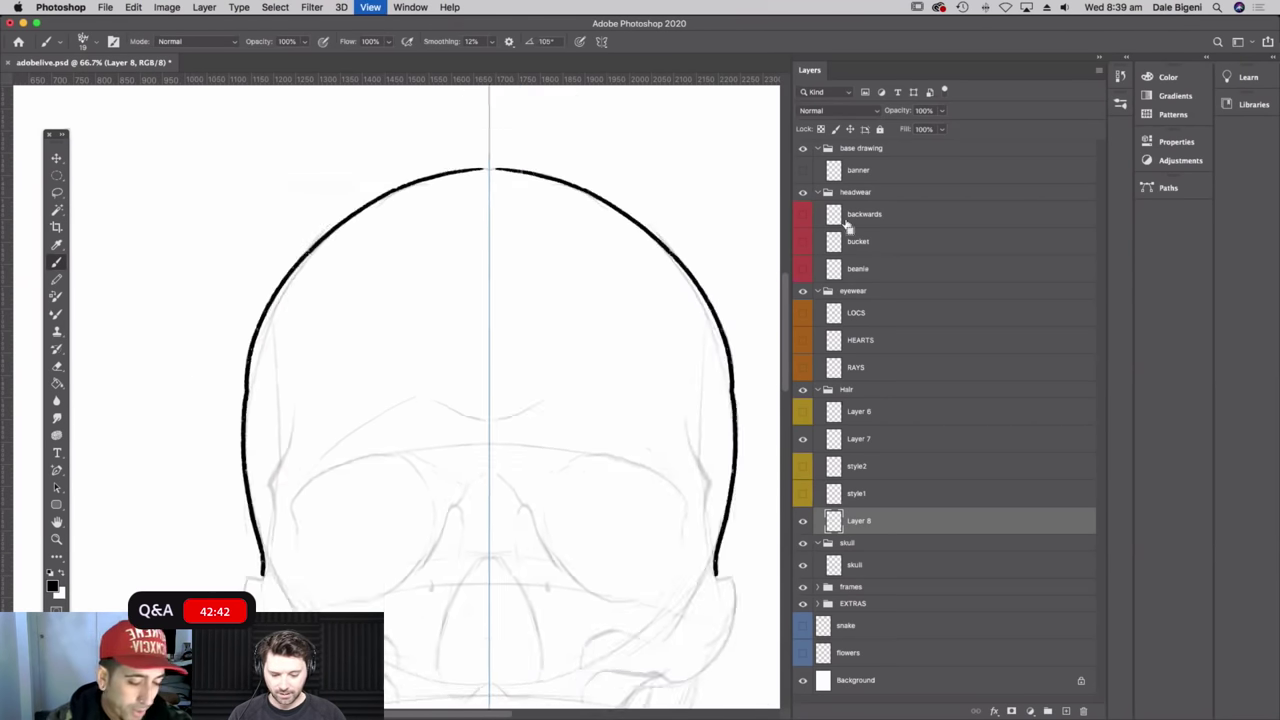
click(802, 216)
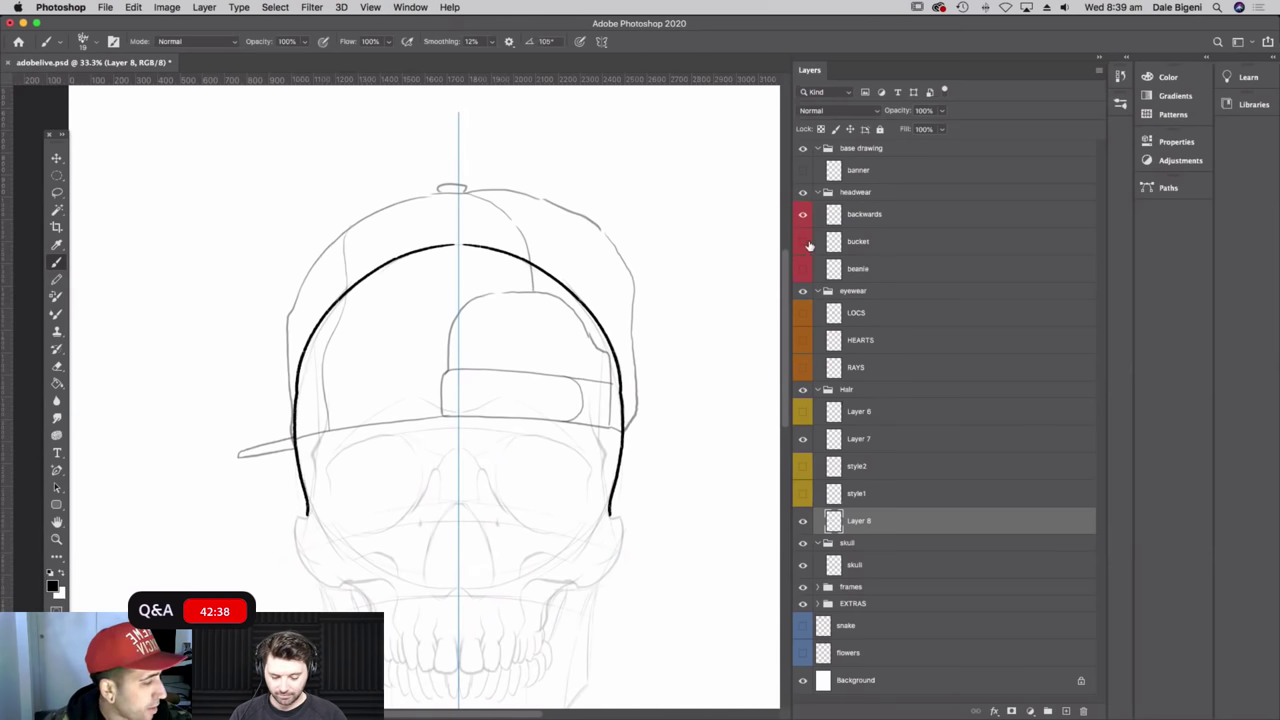
click(803, 216)
click(804, 242)
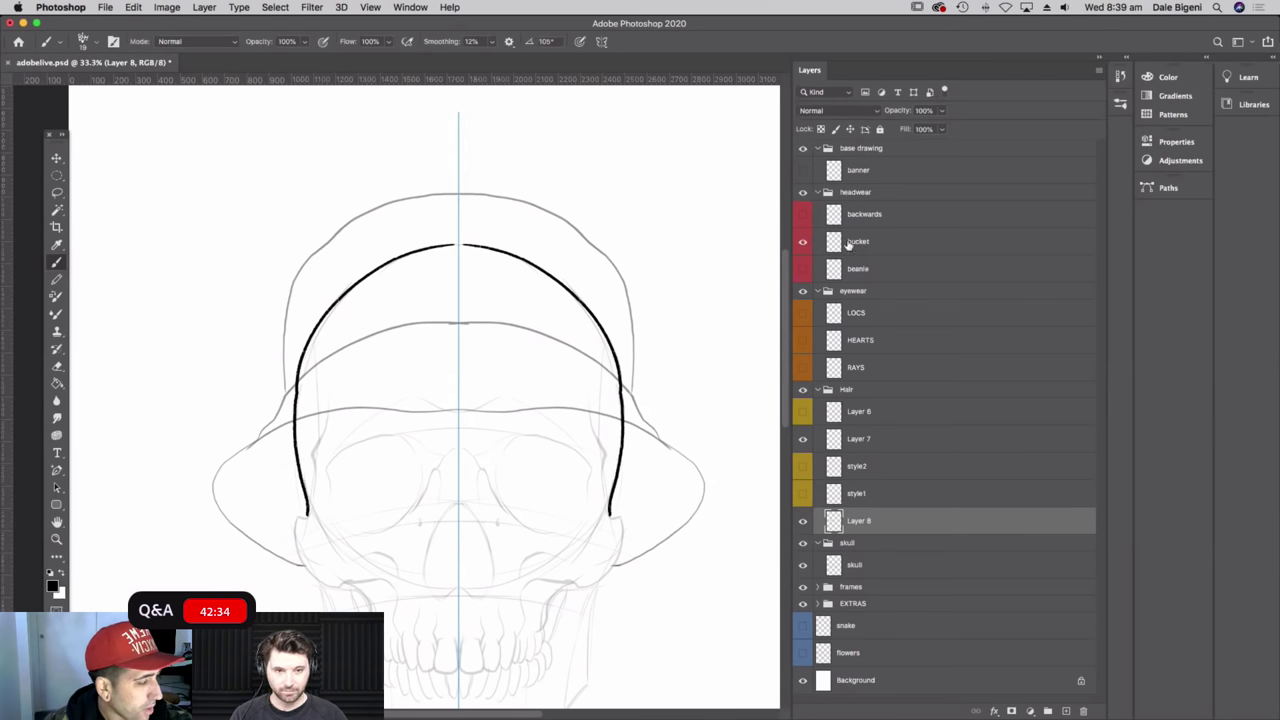
click(803, 243)
click(802, 269)
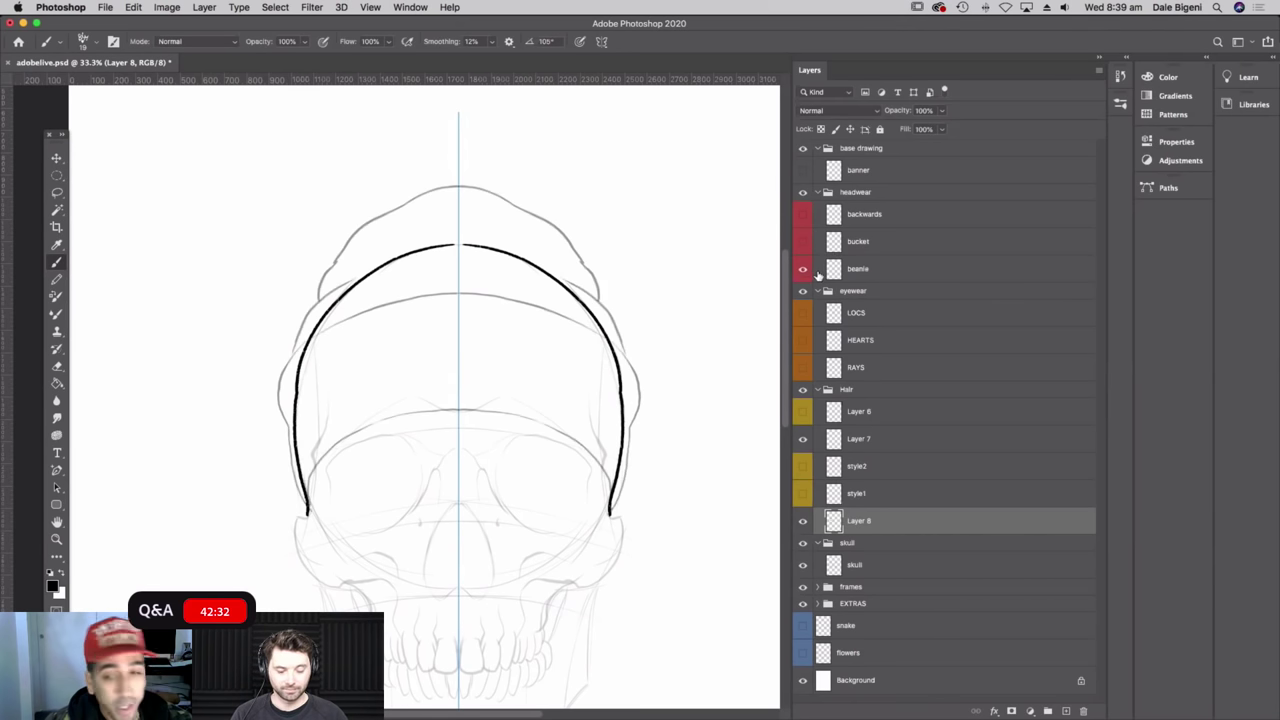
click(802, 269)
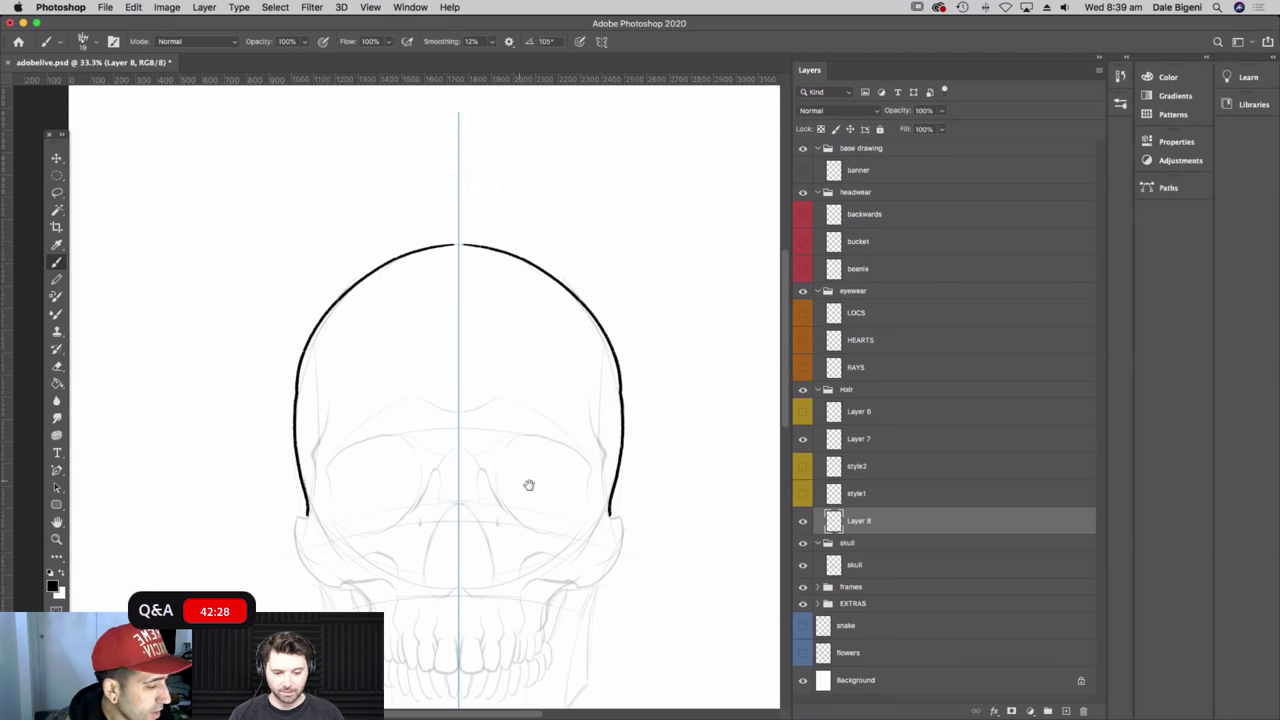
- Ink the temple lines and the outer cheekbone contours down to the upper teeth with vertical symmetry
scroll(503, 471, down, 2)
key(super+plus)
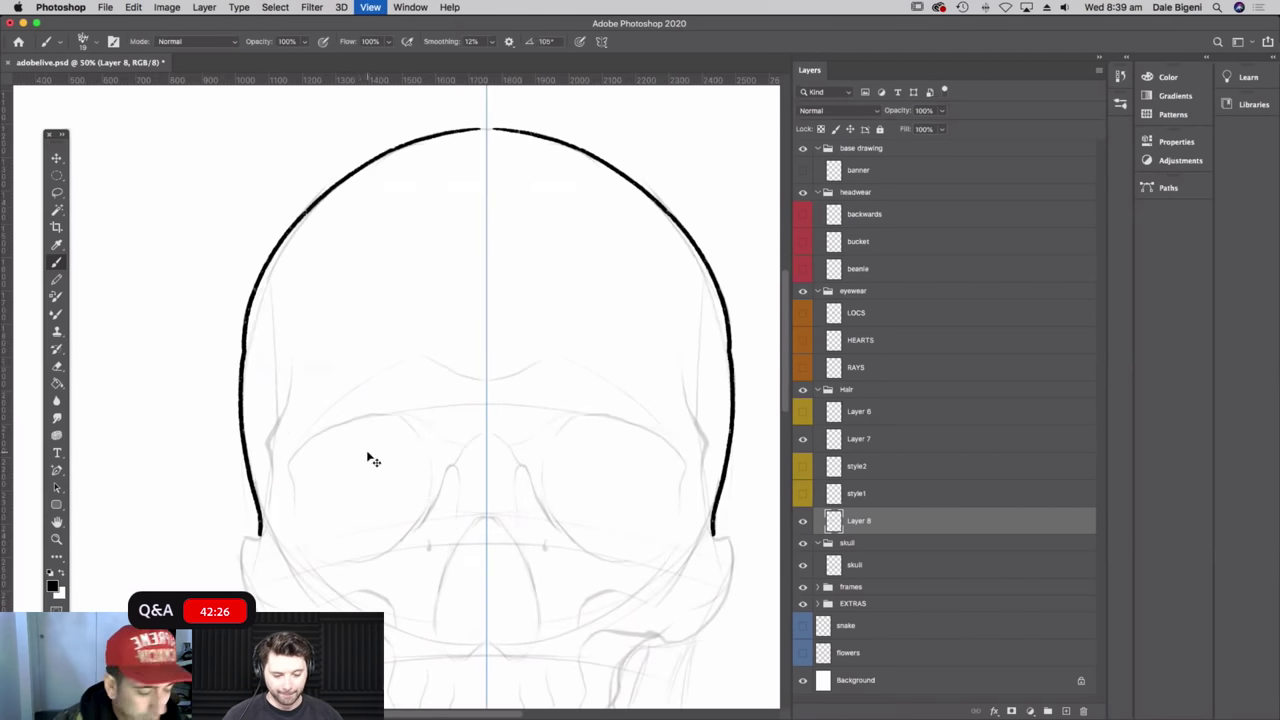
mouse_move(290, 358)
mouse_down()
mouse_move(266, 443)
mouse_move(260, 535)
mouse_up()
scroll(300, 460, down, 3)
mouse_move(284, 478)
mouse_down()
mouse_move(269, 540)
mouse_move(294, 566)
mouse_move(373, 598)
mouse_move(382, 648)
mouse_up()
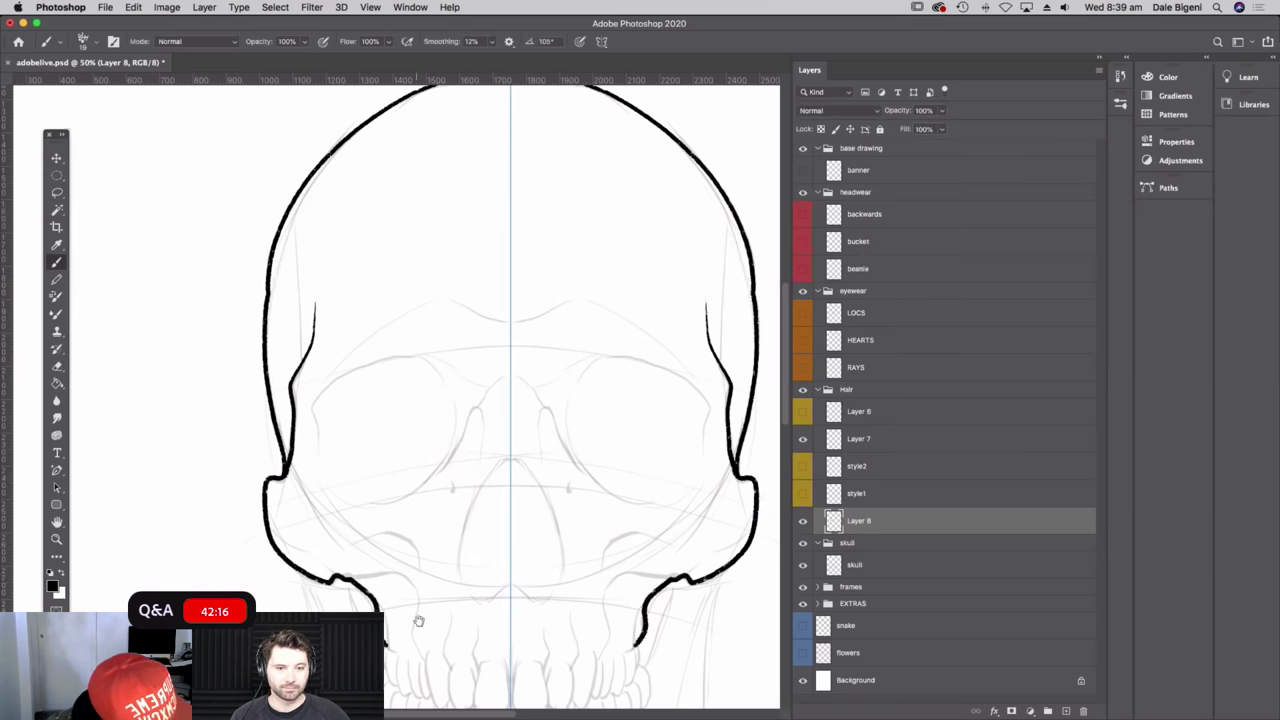
- Ink the inner jaw edges beside the teeth and the outer jawline from the cheekbones down around the chin
scroll(410, 600, down, 4)
drag(328, 474, 355, 559)
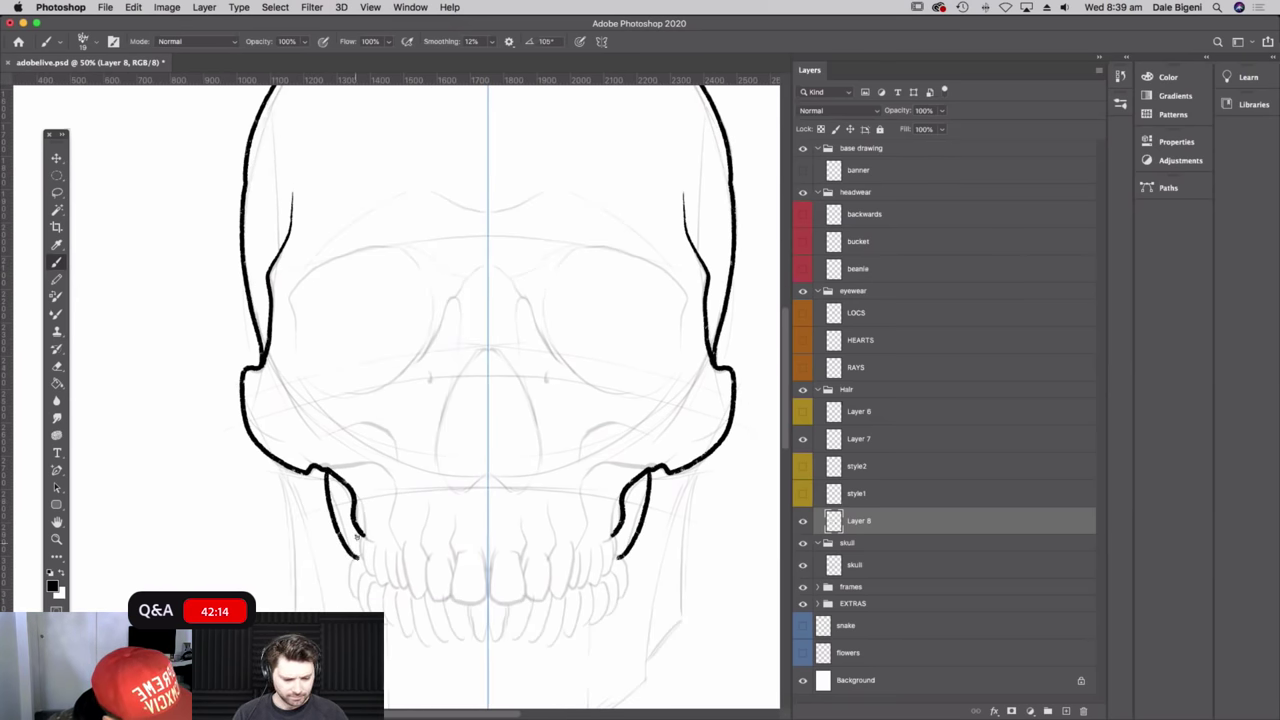
scroll(350, 470, down, 2)
mouse_move(266, 402)
mouse_down()
mouse_move(289, 566)
mouse_move(328, 627)
mouse_move(393, 677)
mouse_move(472, 702)
mouse_up()
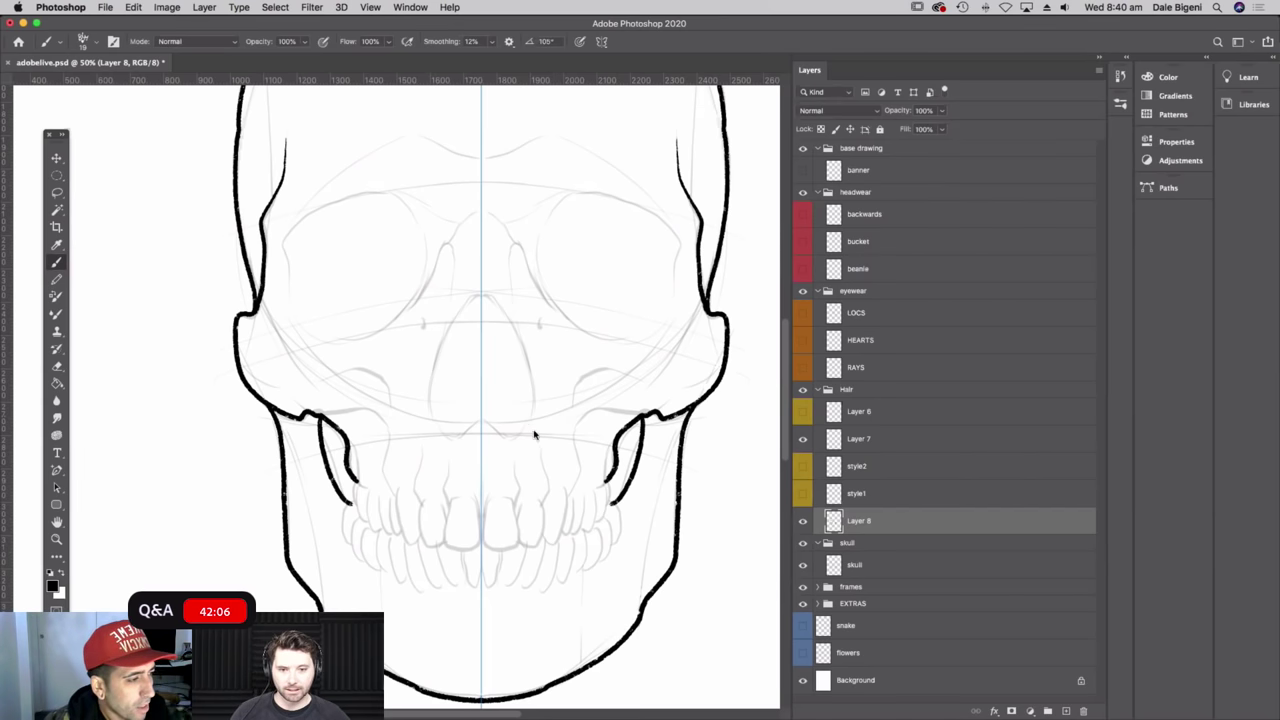
- Review the available brush presets, from the BLM Brush to the general, special effects and TGTS sets
click(96, 43)
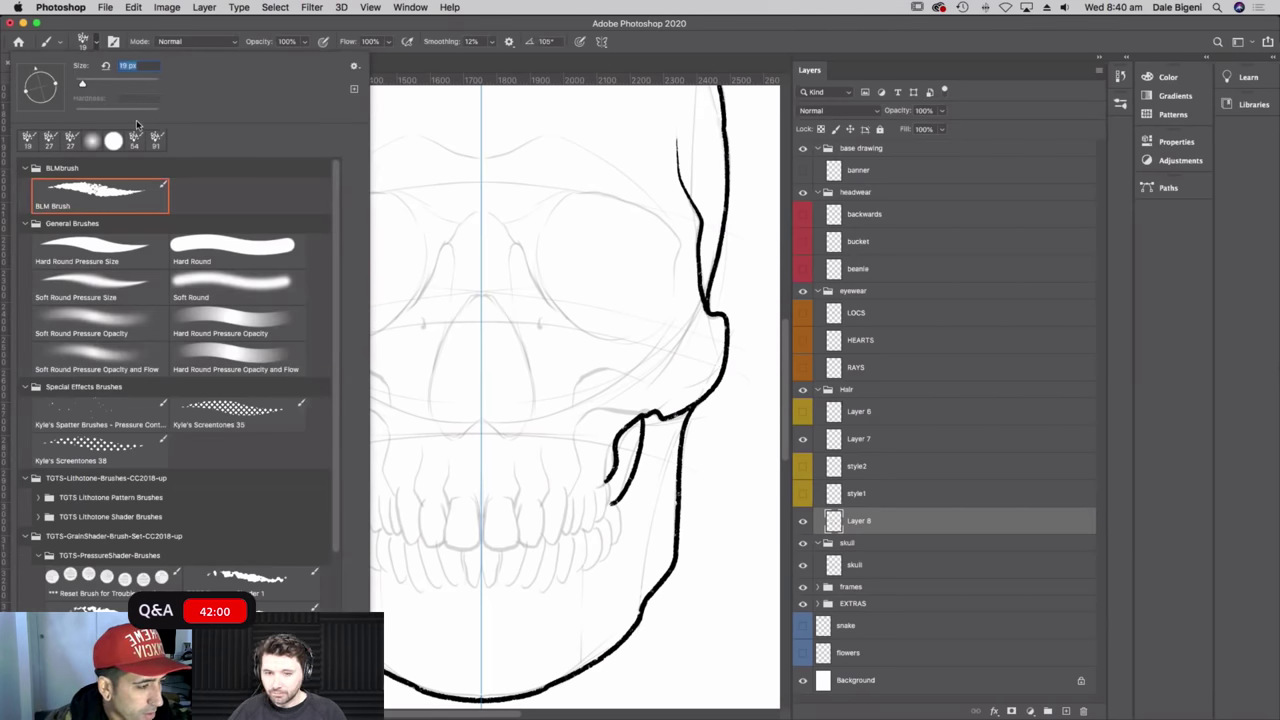
scroll(334, 280, down, 3)
scroll(337, 265, up, 3)
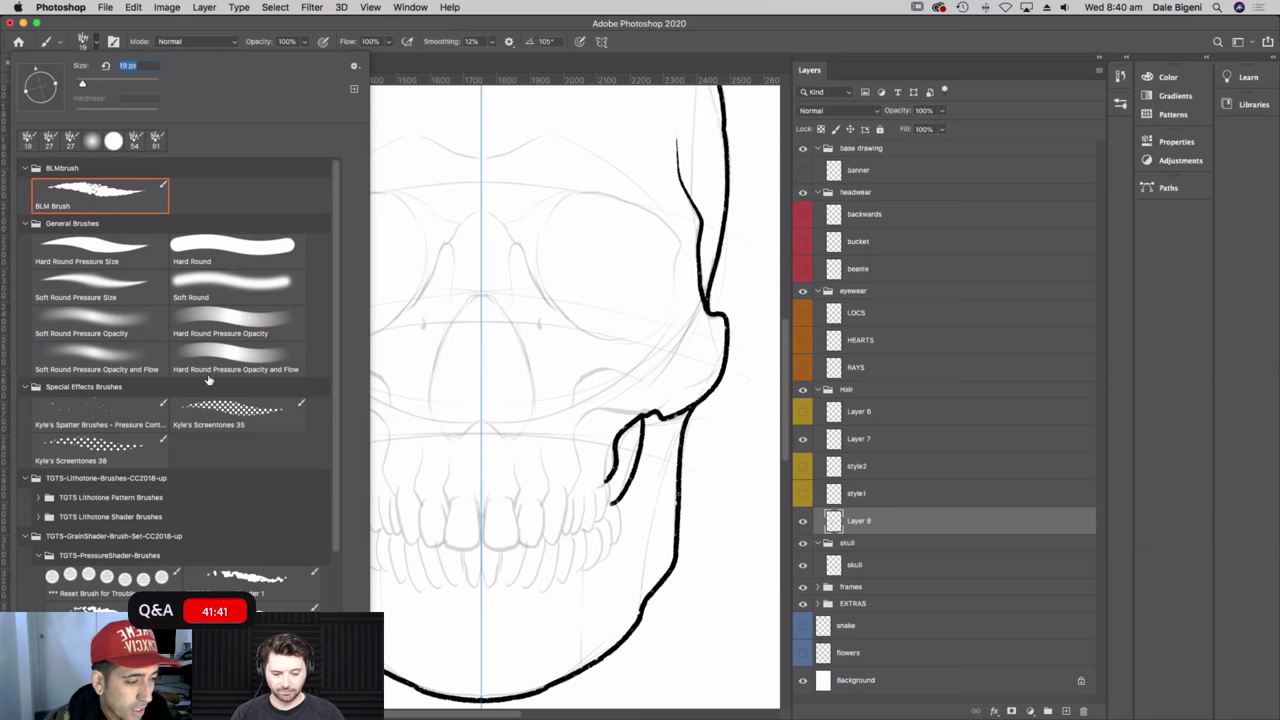
- Collapse the TGTS-GrainShader and TGTS-Lithotone brush groups and return to the canvas with the BLM Brush
click(25, 536)
click(30, 478)
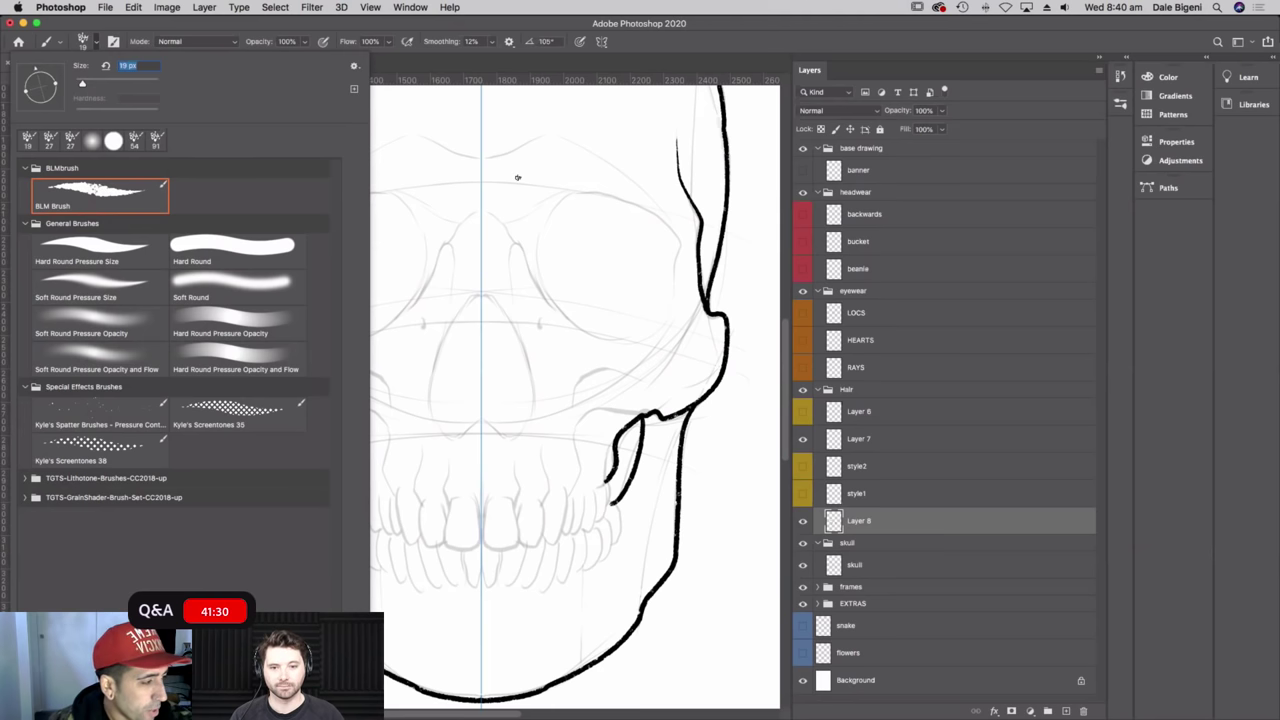
key(Return)
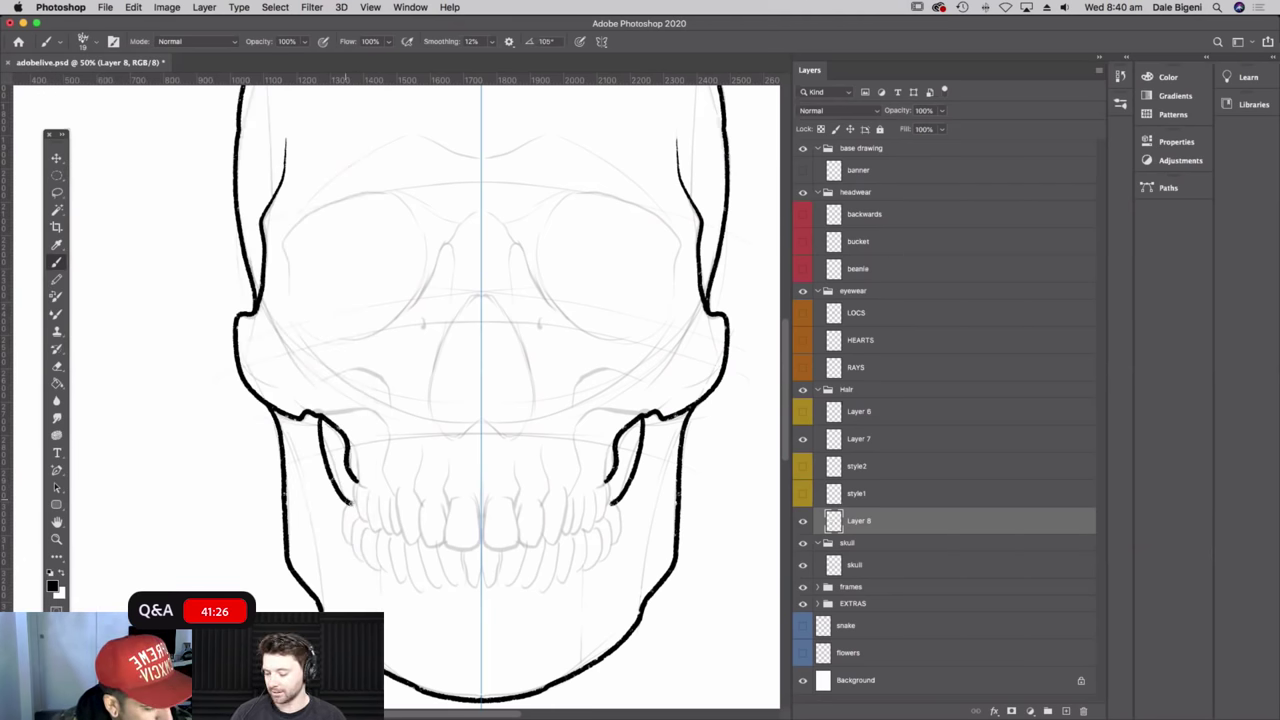
- Close the lower ends of the jaw openings beside the teeth and extend the temple lines further up the forehead
drag(353, 503, 355, 481)
scroll(500, 438, right, 3)
scroll(500, 438, down, 2)
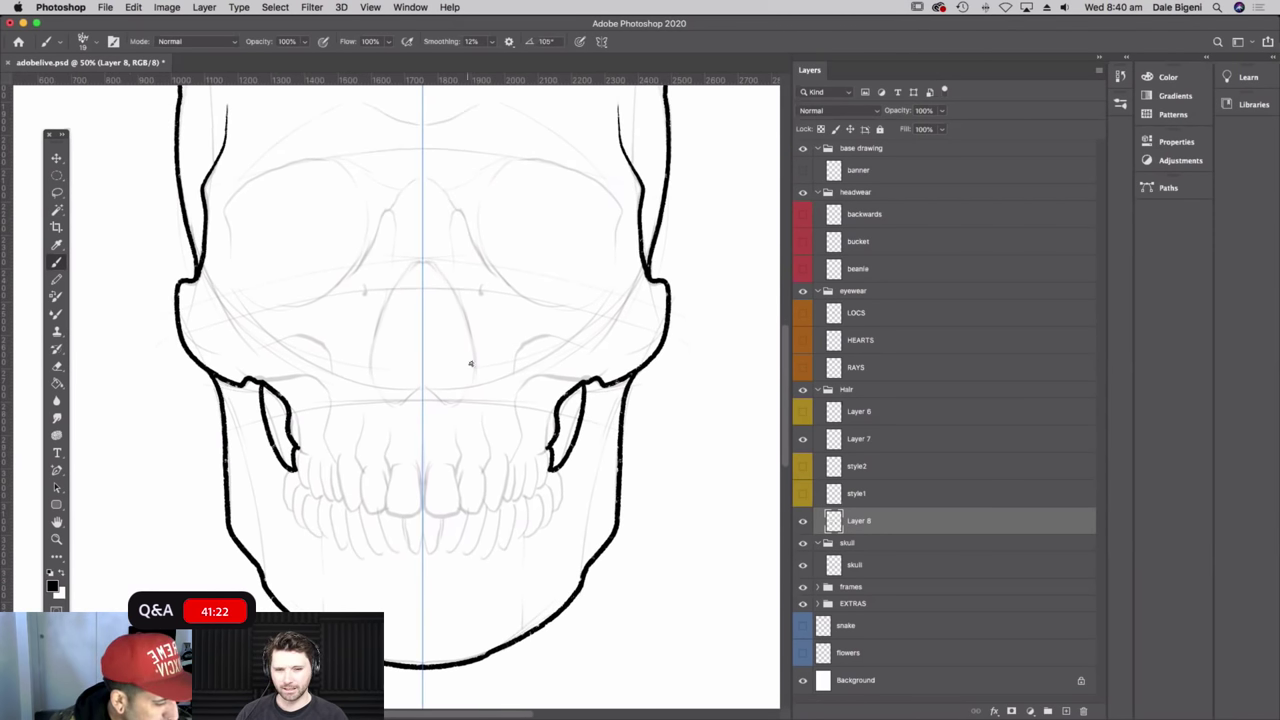
scroll(522, 410, up, 5)
scroll(522, 410, left, 3)
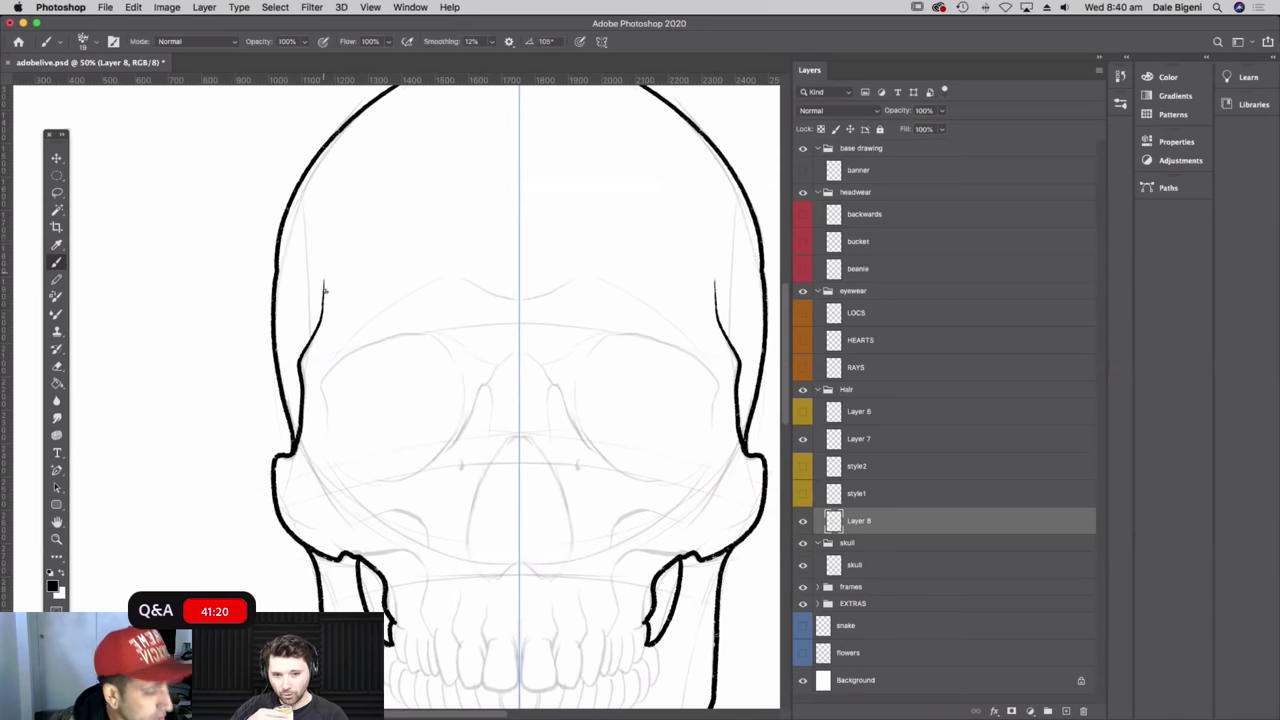
drag(323, 278, 324, 249)
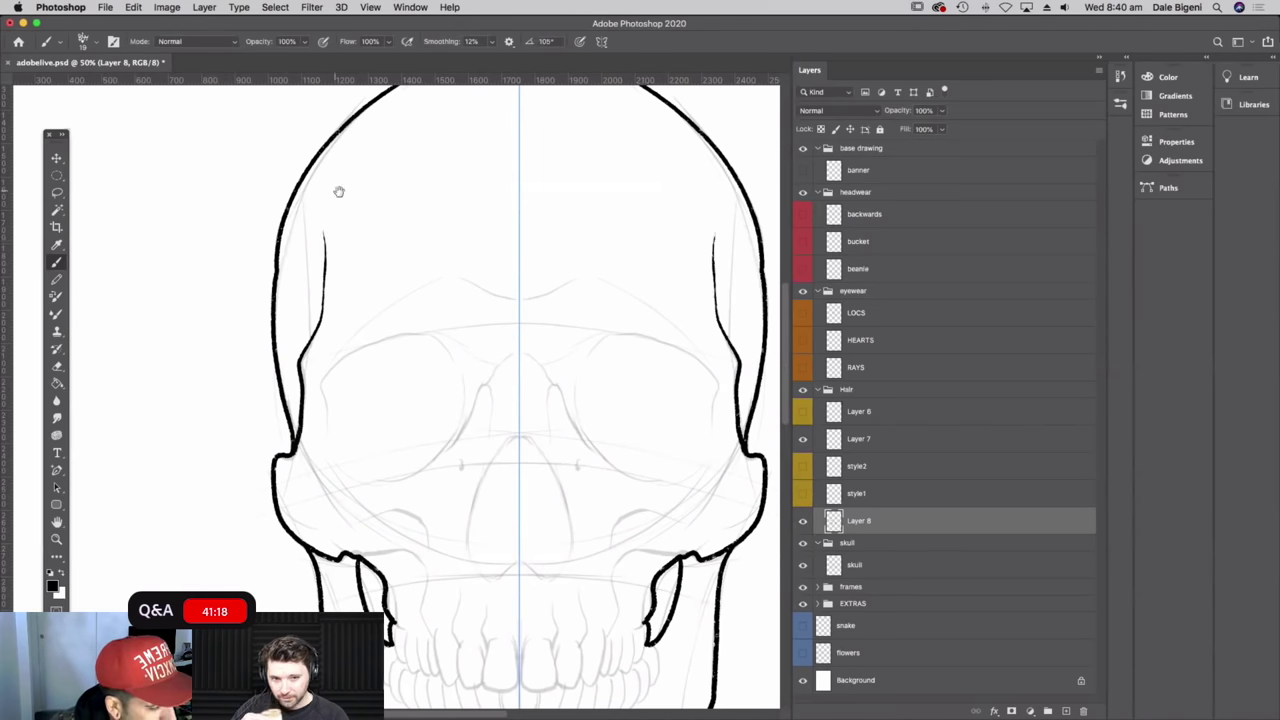
- Ink a tapering contour inside each side of the jaw, running down from beneath the cheekbone
scroll(451, 369, down, 3)
scroll(451, 369, right, 1)
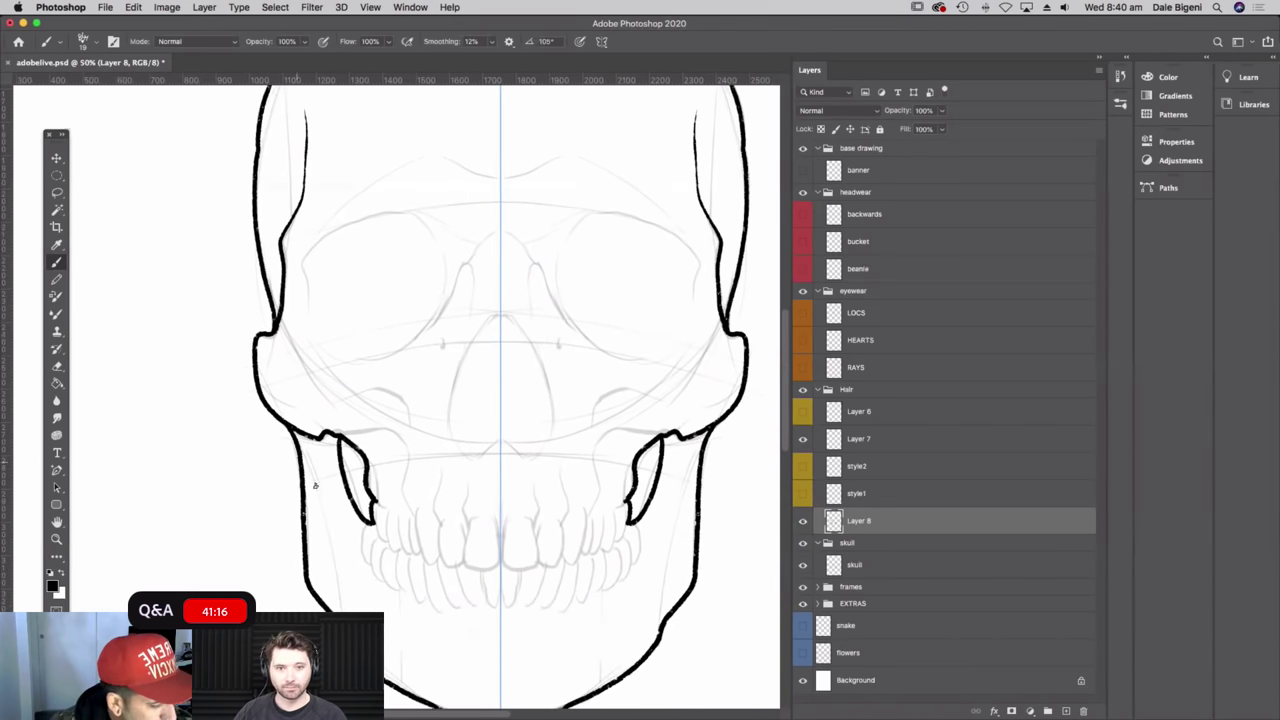
drag(332, 550, 289, 425)
- Ink the upper row of teeth with mirrored strokes, from the two front teeth out to the molars
mouse_move(426, 537)
mouse_down()
mouse_move(406, 497)
mouse_move(452, 510)
mouse_up()
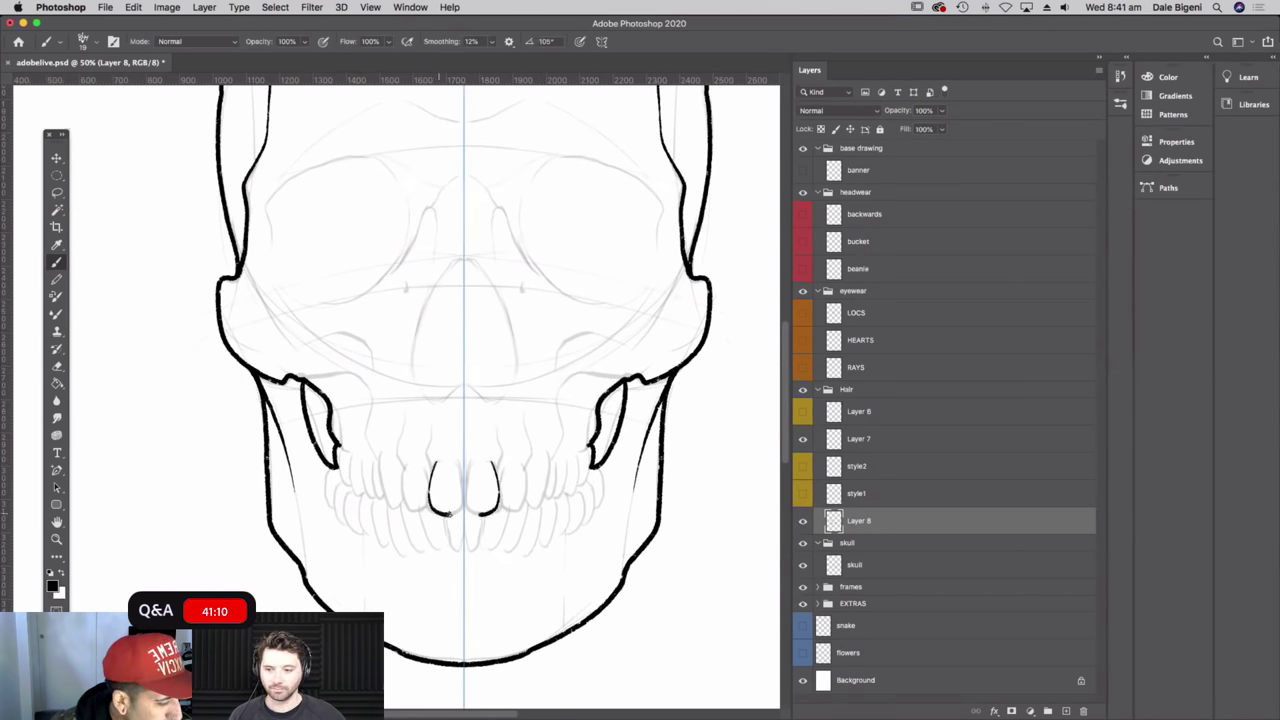
drag(457, 460, 463, 511)
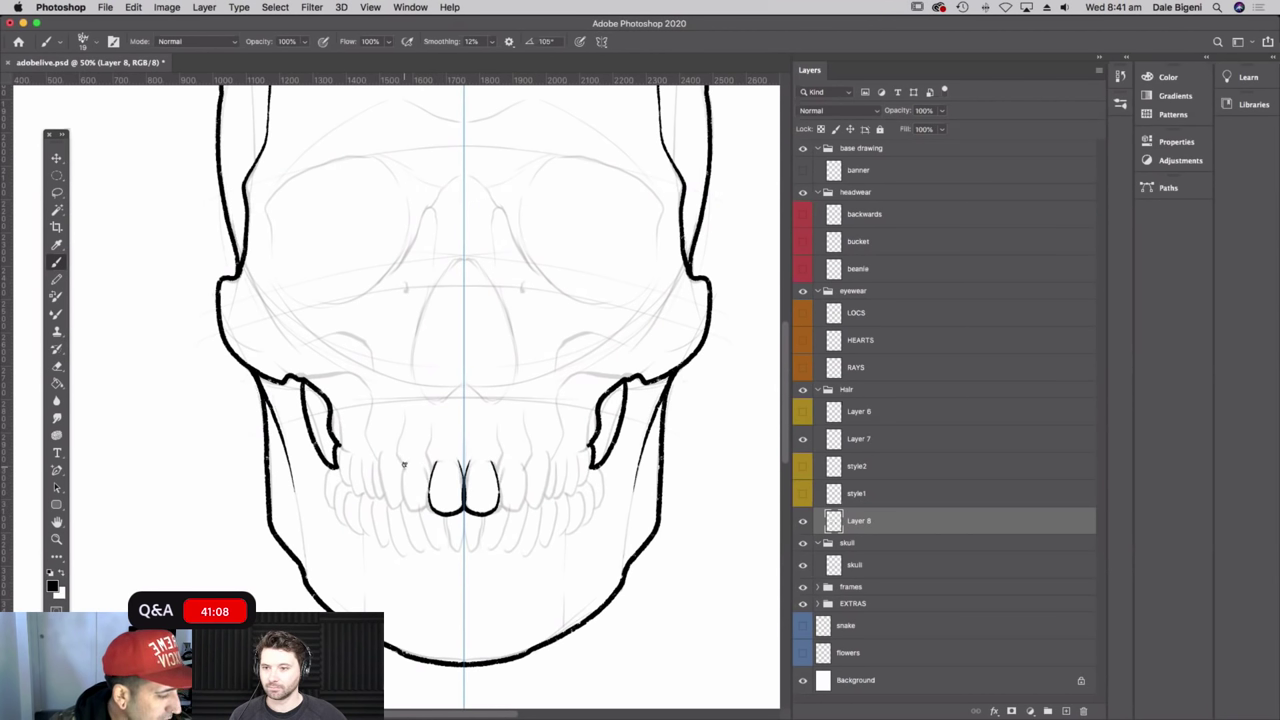
drag(405, 464, 406, 505)
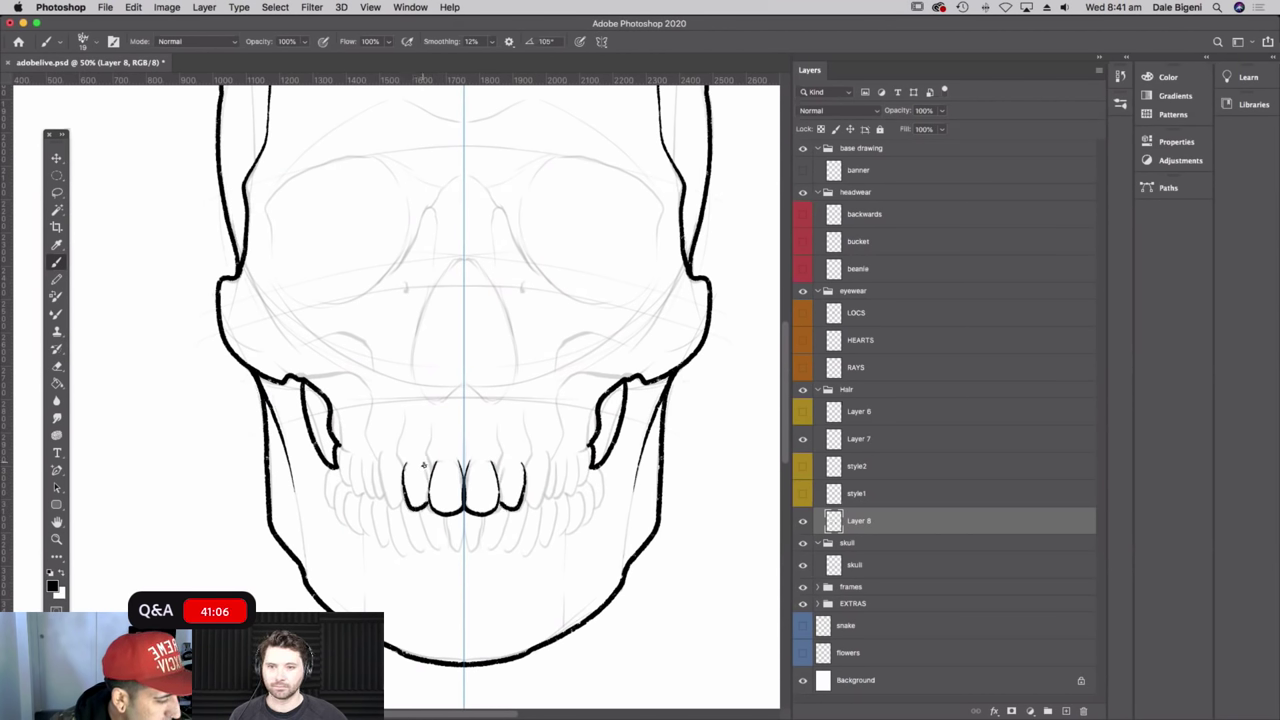
key(super+z)
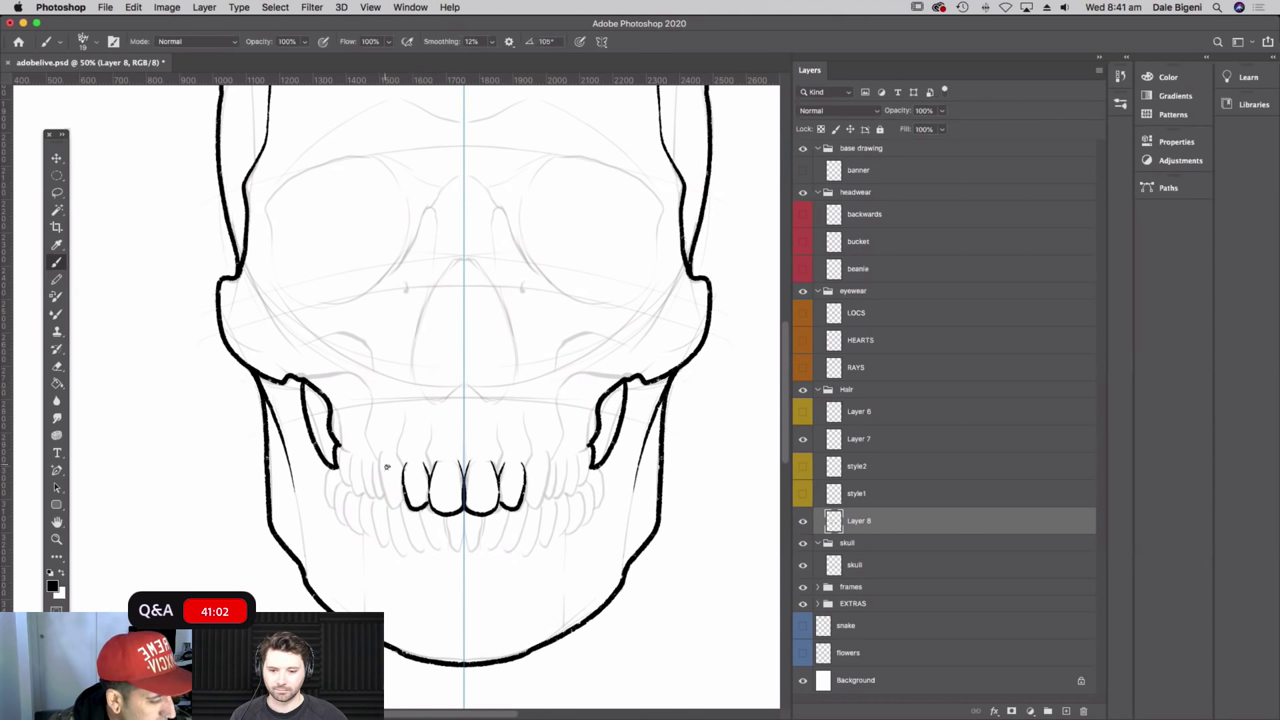
drag(380, 457, 391, 505)
mouse_move(371, 463)
mouse_down()
mouse_move(340, 448)
mouse_move(352, 488)
mouse_up()
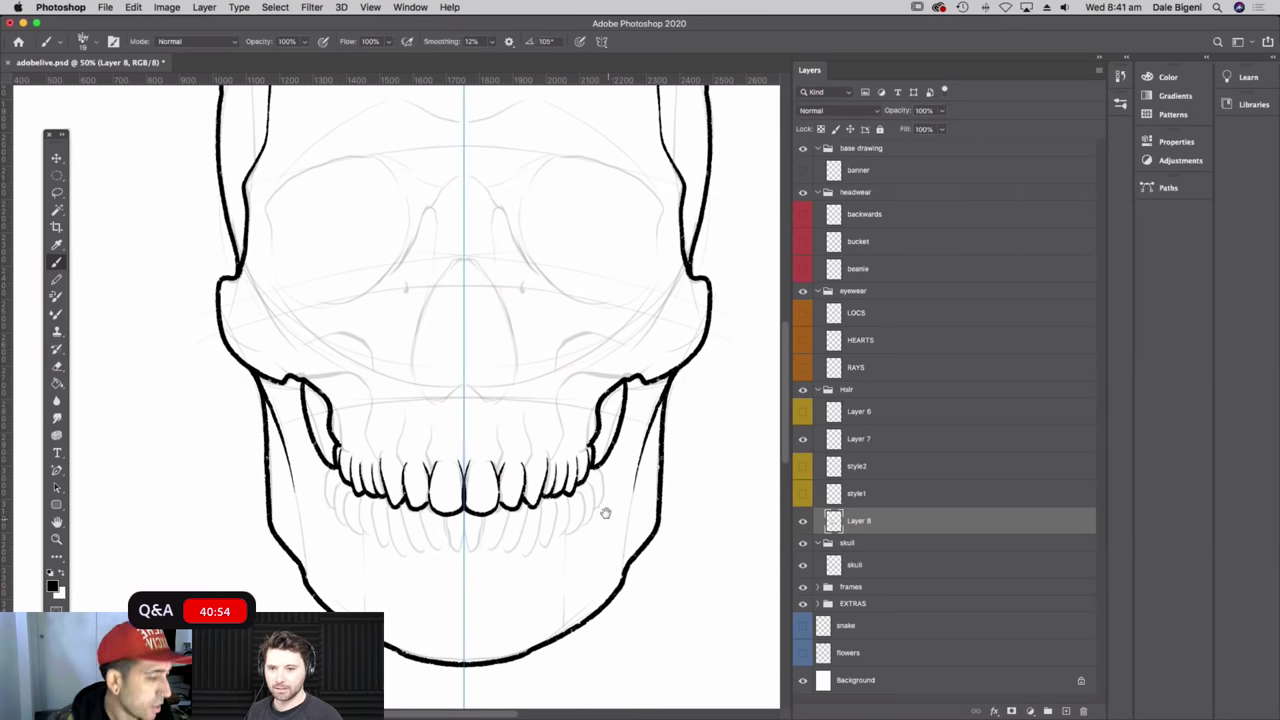
- Ink the lower row of teeth with mirrored strokes, from the central incisors out to the back teeth
scroll(608, 515, down, 2)
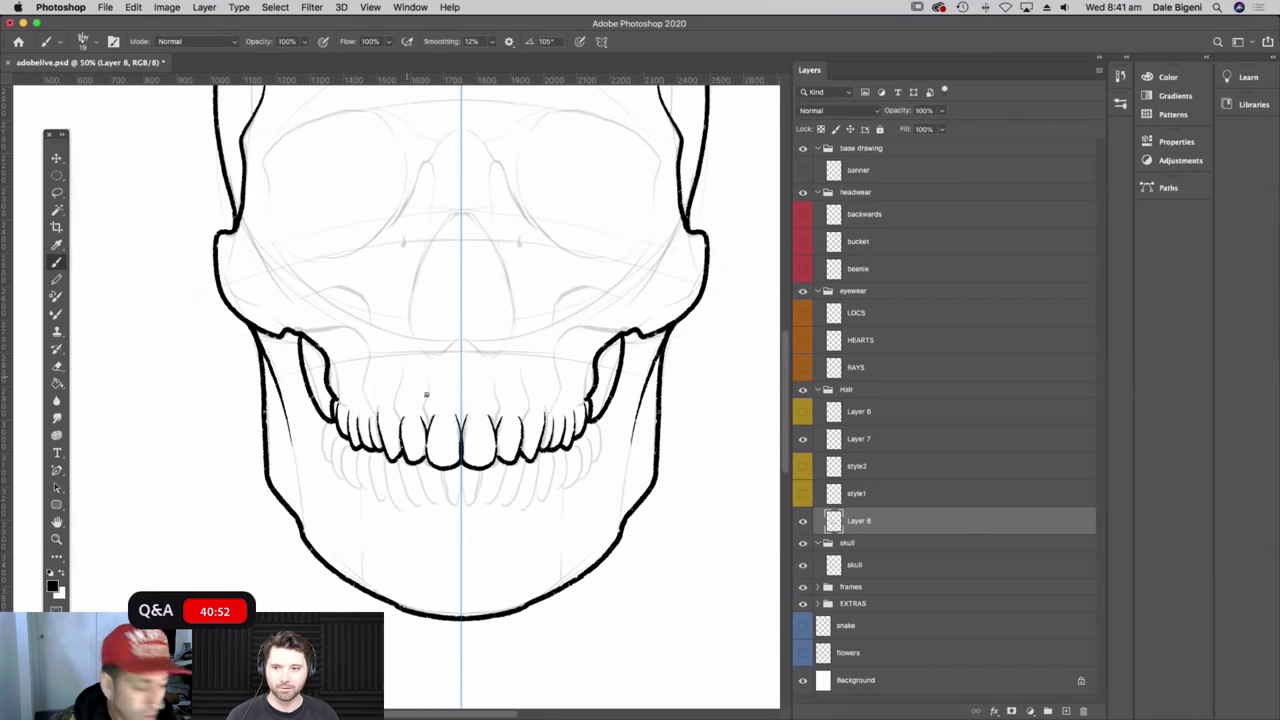
mouse_move(443, 467)
mouse_down()
mouse_move(445, 498)
mouse_move(462, 503)
mouse_up()
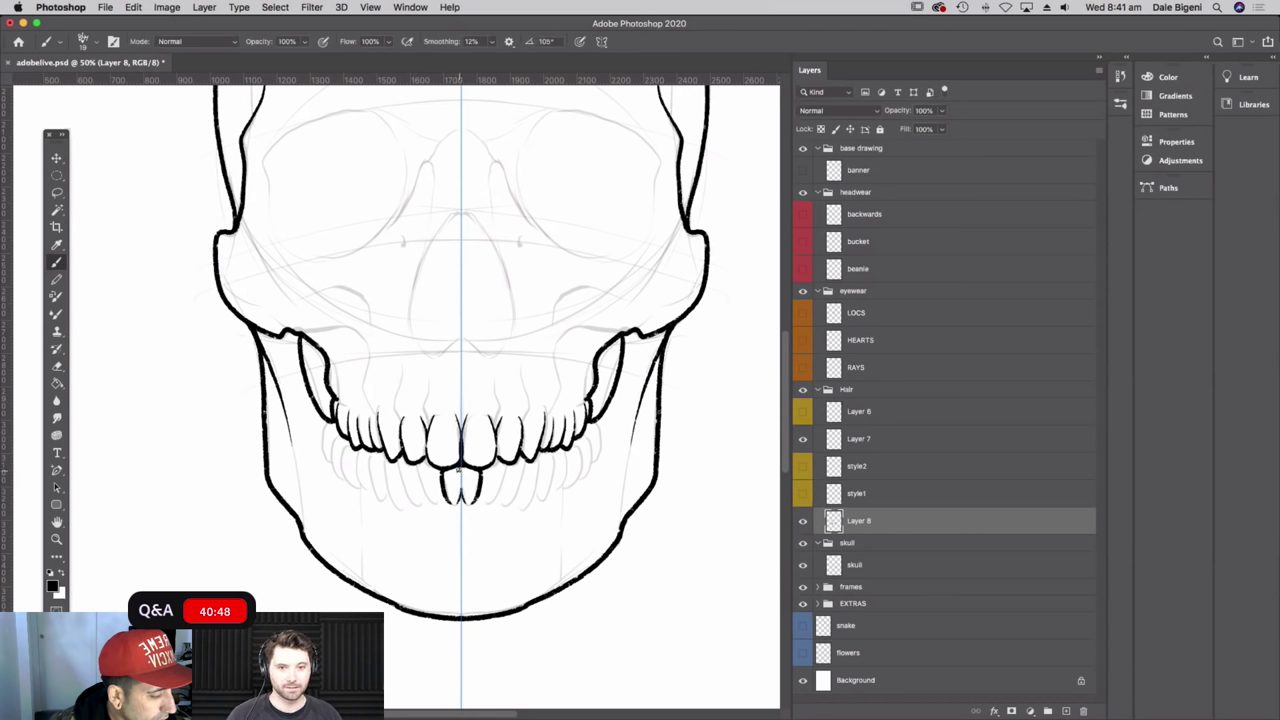
mouse_move(438, 499)
mouse_down()
mouse_move(417, 462)
mouse_move(428, 457)
mouse_up()
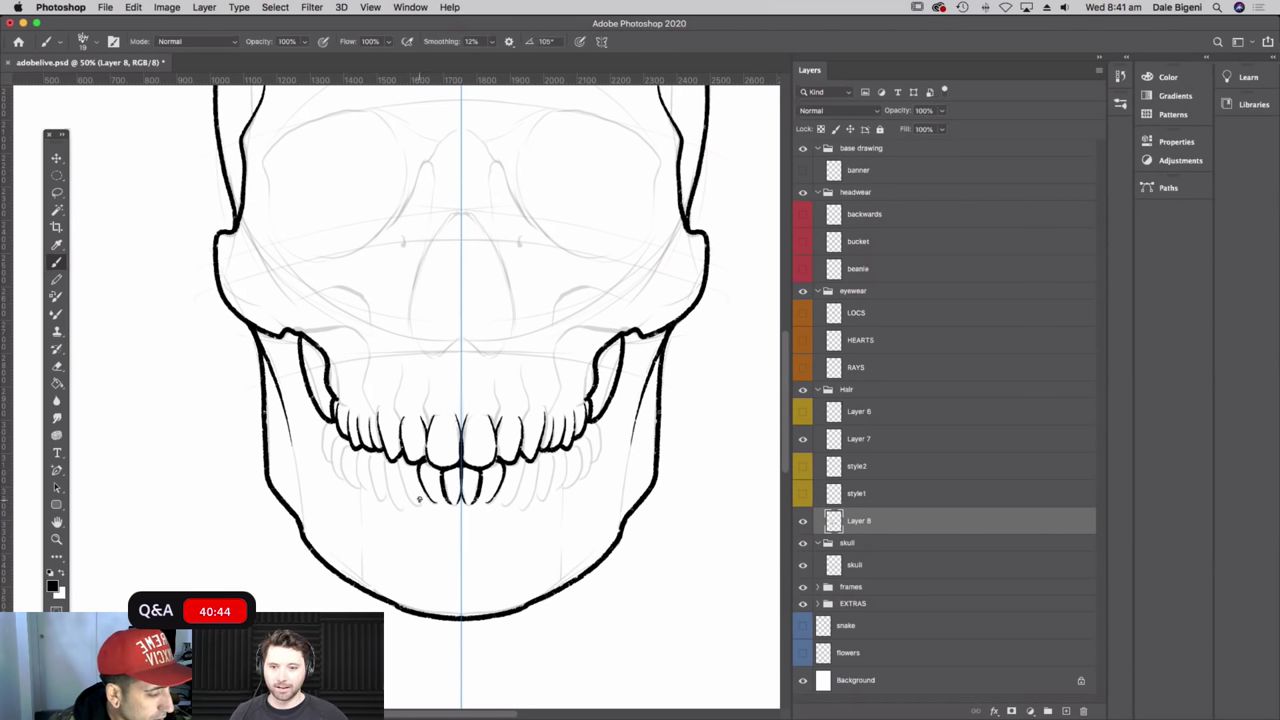
drag(418, 505, 401, 455)
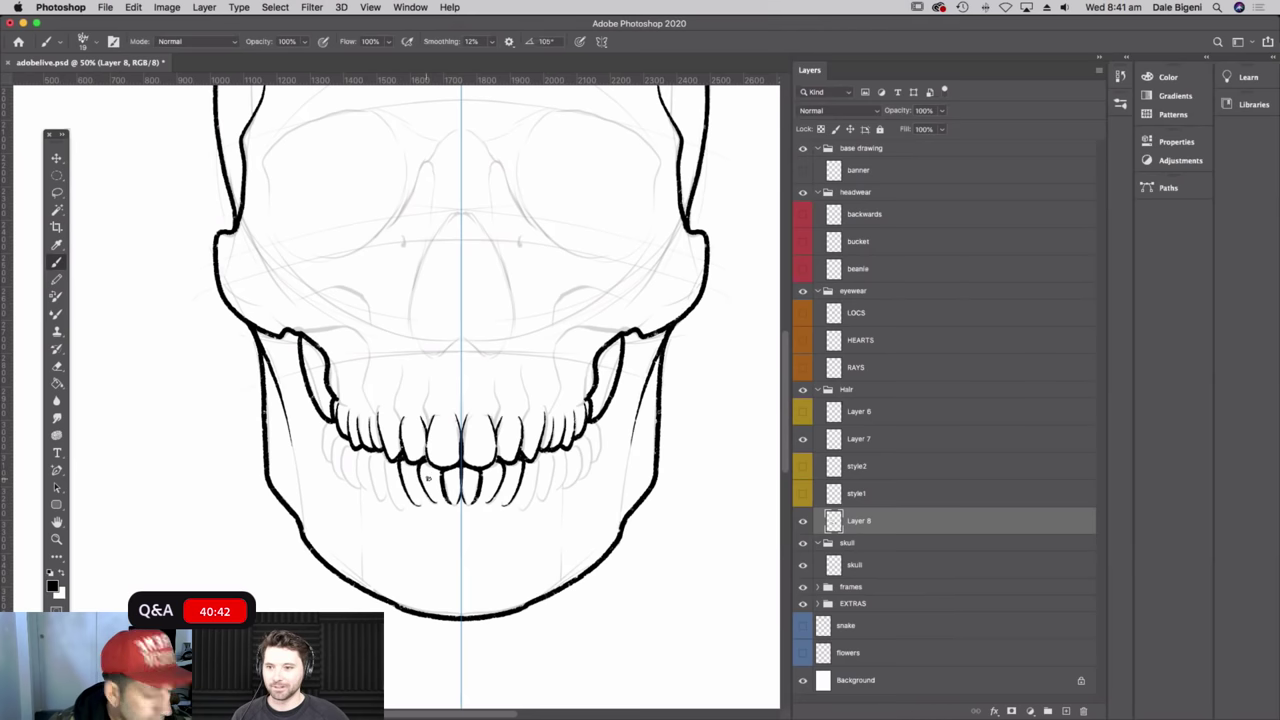
drag(424, 436, 440, 430)
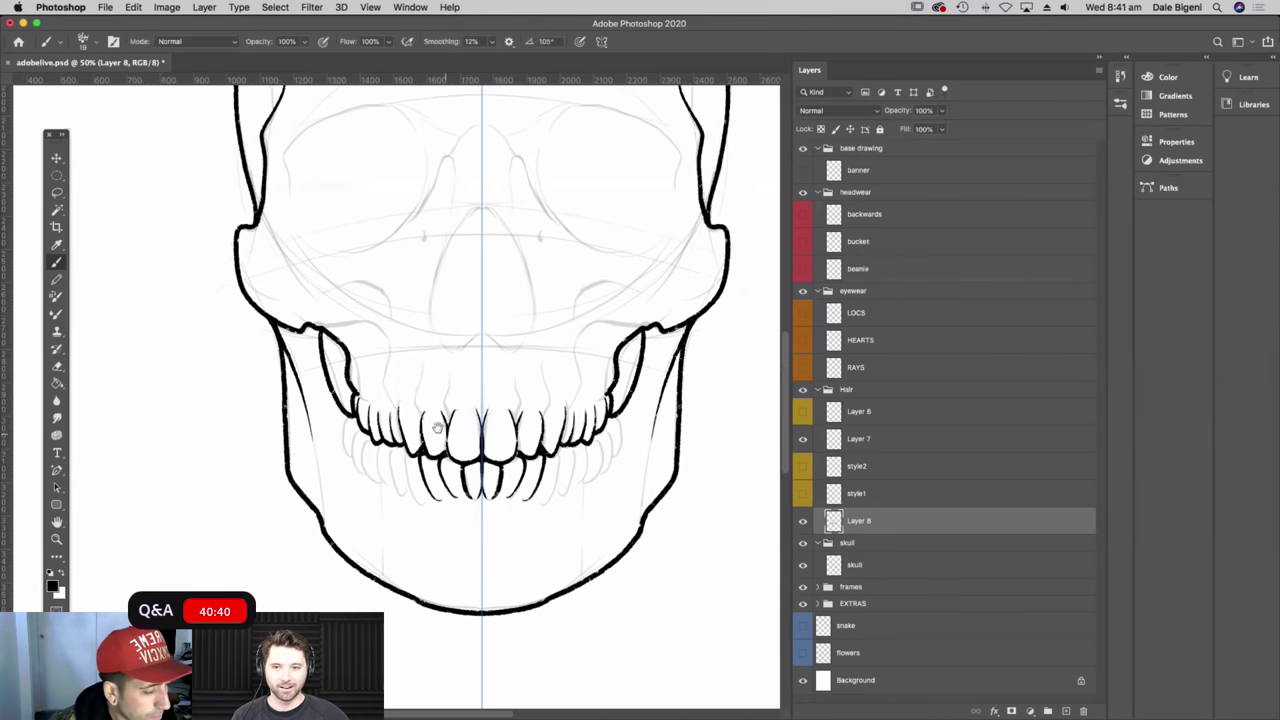
mouse_move(420, 502)
mouse_down()
mouse_move(405, 462)
mouse_move(384, 462)
mouse_move(383, 483)
mouse_move(387, 429)
mouse_move(377, 481)
mouse_move(356, 412)
mouse_up()
- Fill the openings between the jaw and the upper teeth with solid black
scroll(620, 401, up, 3)
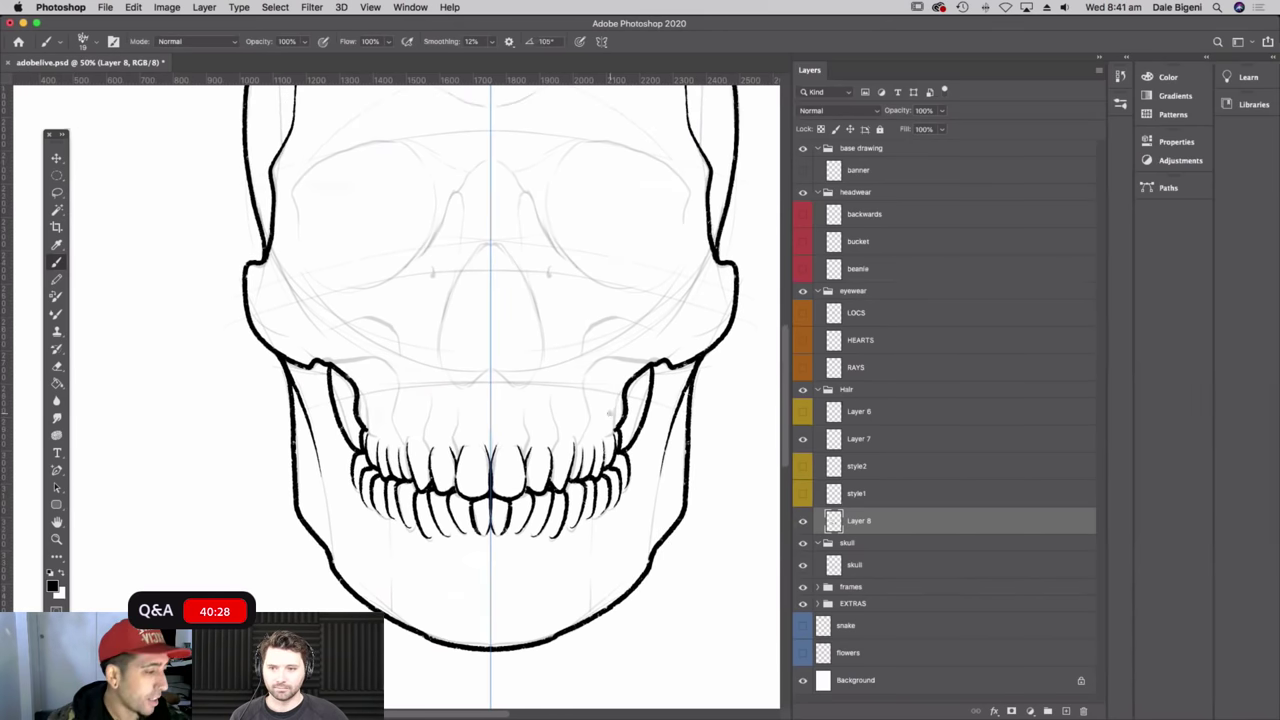
mouse_move(333, 370)
mouse_down()
mouse_move(352, 403)
mouse_move(340, 384)
mouse_move(338, 403)
mouse_move(356, 443)
mouse_move(351, 404)
mouse_move(360, 436)
mouse_up()
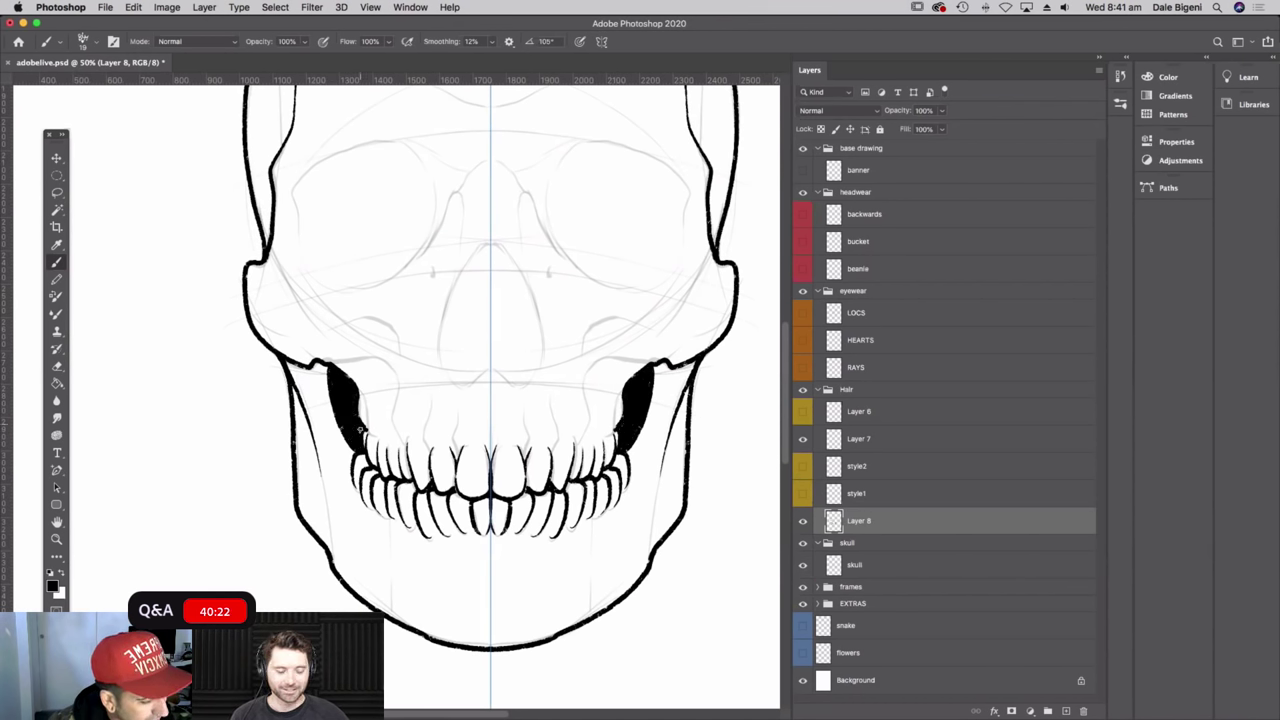
- Ink the nasal cavity outline with its pointed lower centre and short accent lines along the outer edges
drag(604, 354, 610, 445)
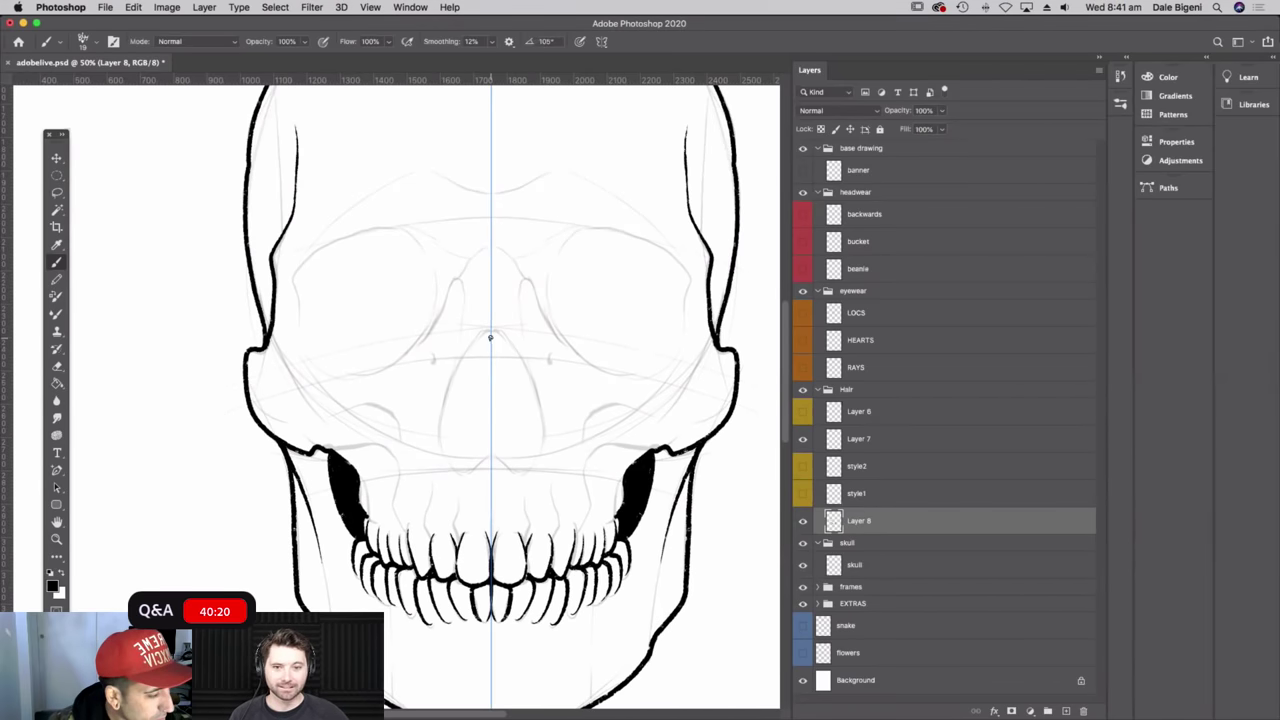
mouse_move(482, 331)
mouse_down()
mouse_move(440, 402)
mouse_move(440, 456)
mouse_move(439, 427)
mouse_move(463, 472)
mouse_move(505, 467)
mouse_move(491, 428)
mouse_up()
mouse_move(576, 463)
mouse_down()
mouse_move(531, 483)
mouse_move(508, 523)
mouse_up()
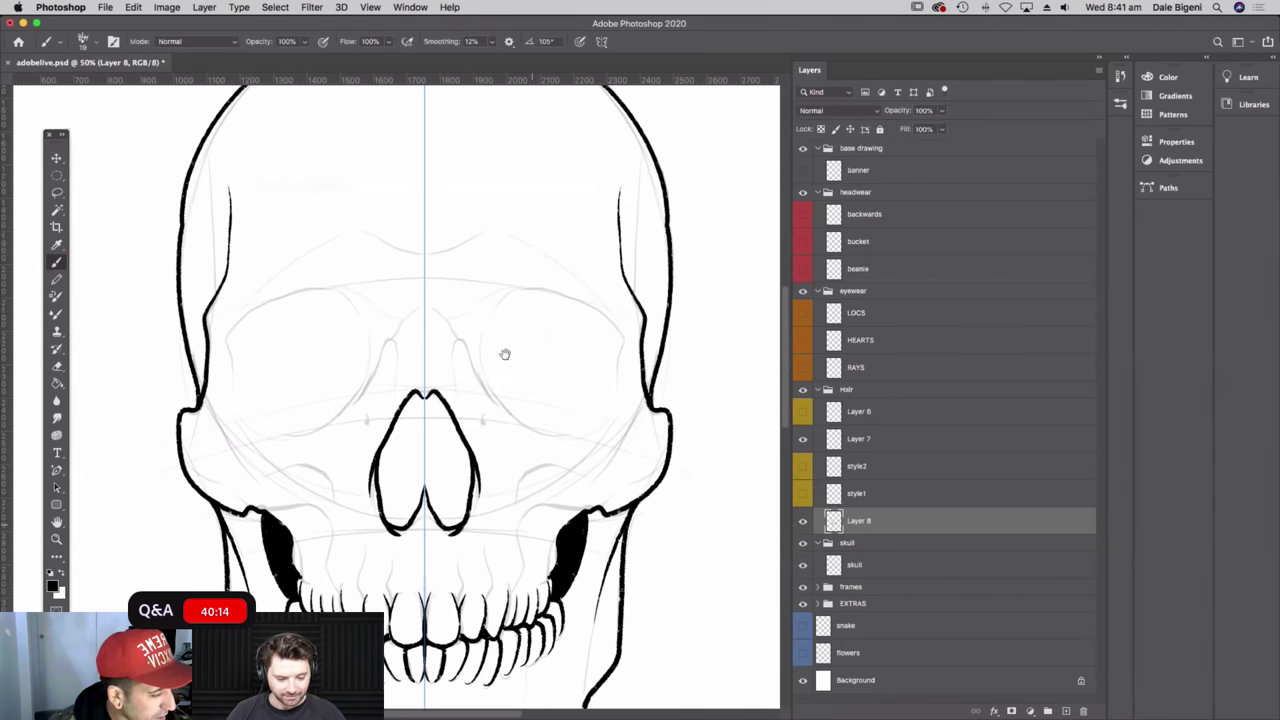
- Touch up the ink around the back teeth and the jaw openings at close range
drag(643, 445, 619, 331)
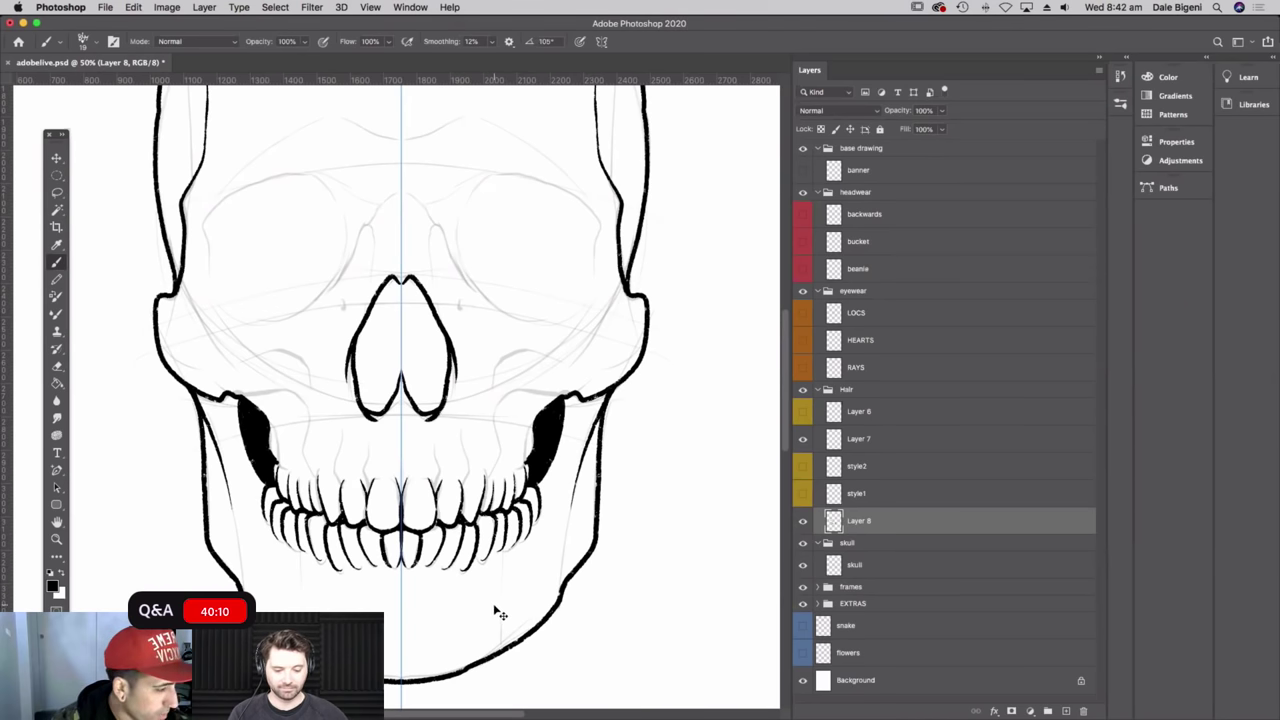
key(super+equal)
key(super+equal)
key(super+equal)
drag(372, 437, 572, 423)
drag(326, 419, 350, 420)
drag(268, 469, 254, 396)
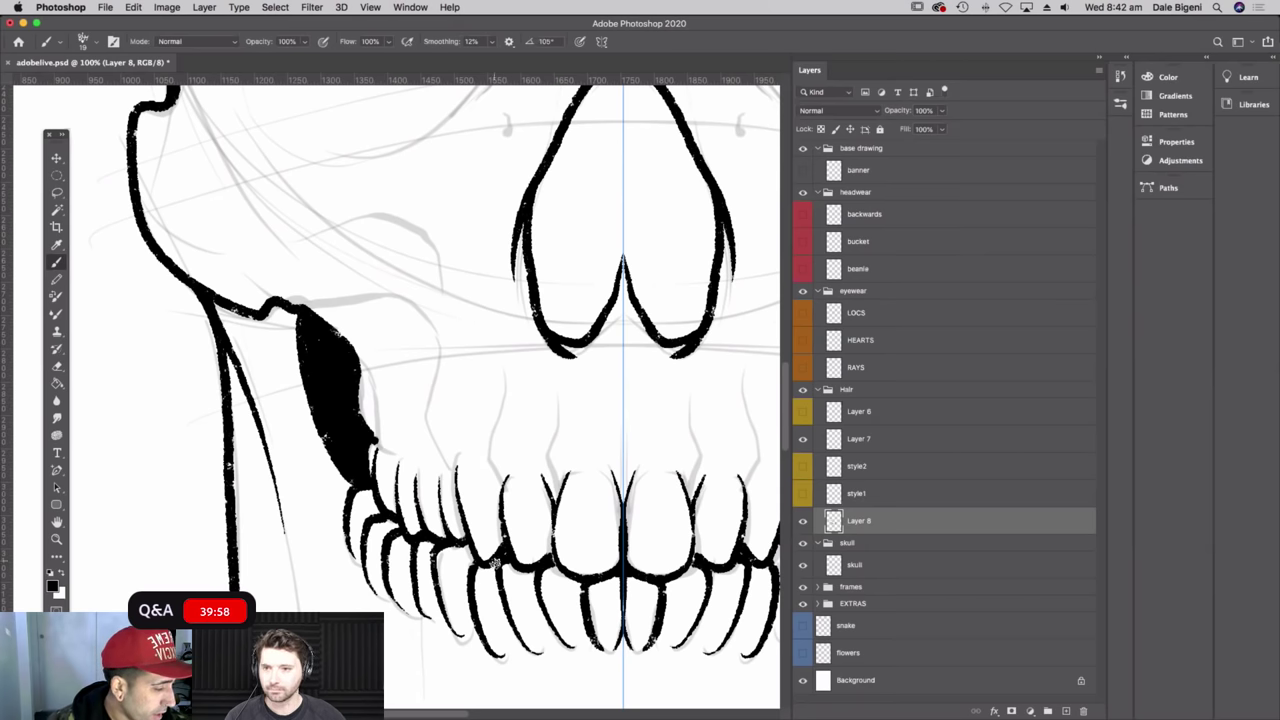
mouse_move(423, 331)
mouse_down()
mouse_move(466, 401)
mouse_move(478, 458)
mouse_up()
- Examine the inked jaw, teeth and nasal cavity both as a whole and at 100% magnification
key(super+minus)
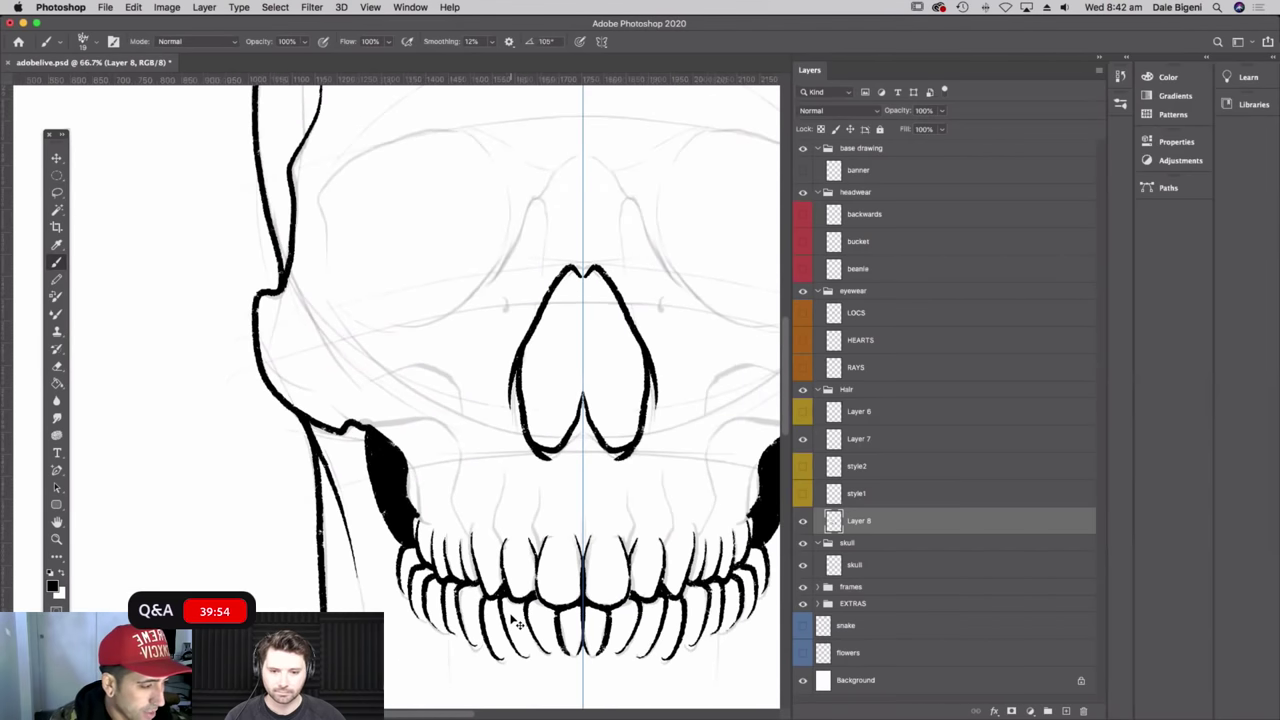
key(super+minus)
key(super+minus)
key(super+plus)
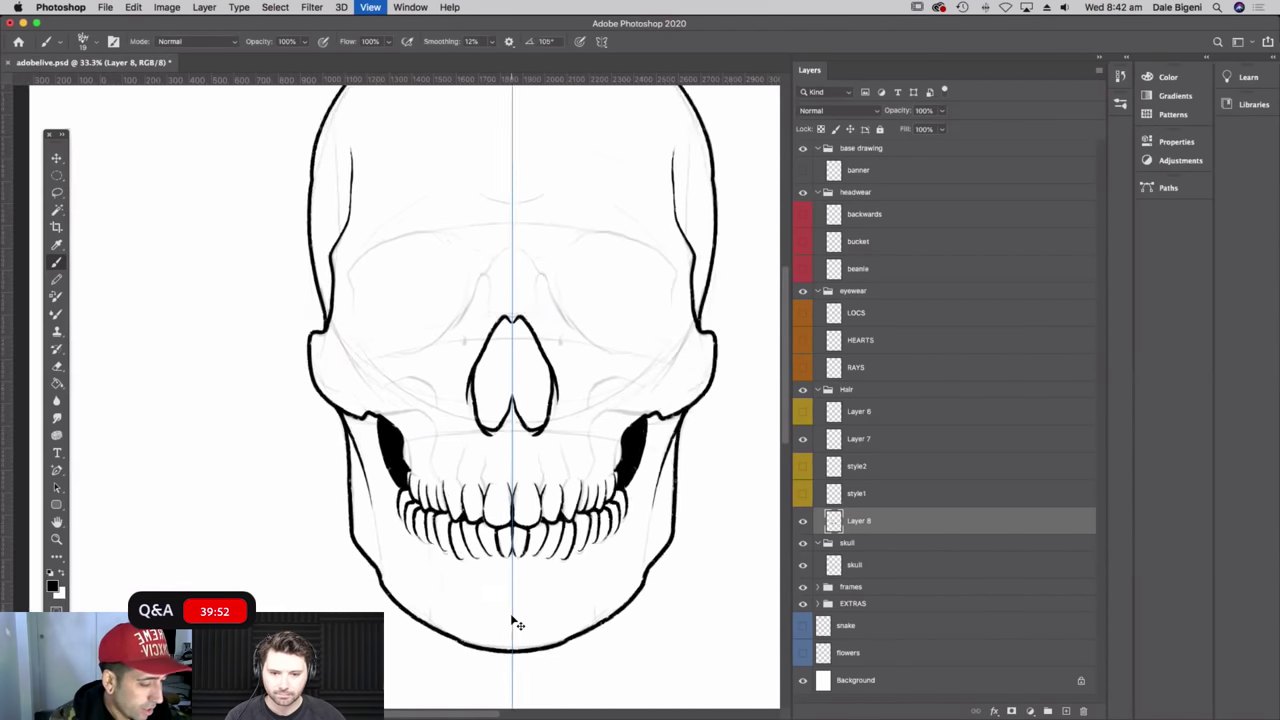
key(super+plus)
key(super+plus)
key(super+plus)
key(super+plus)
key(super+minus)
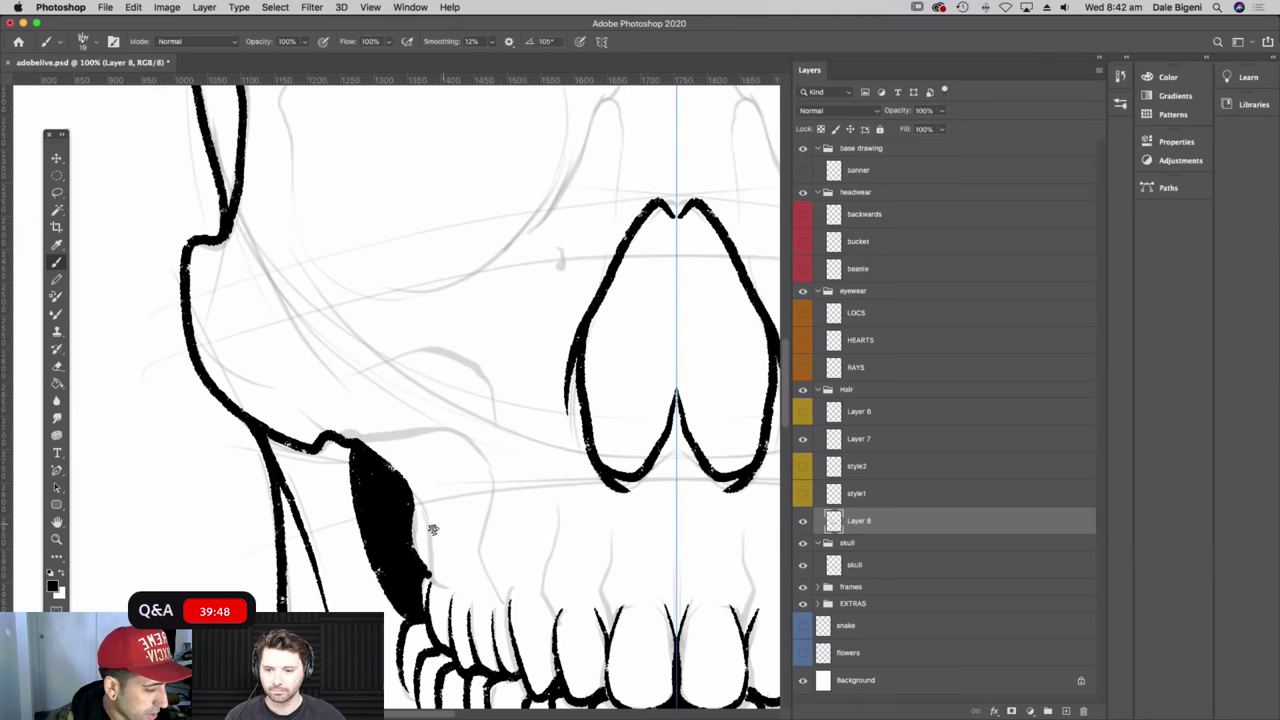
- Ink the lower edge of the cheekbone from the outer notch inwards, curving down towards the upper jaw
scroll(534, 543, right, 3)
scroll(534, 543, up, 1)
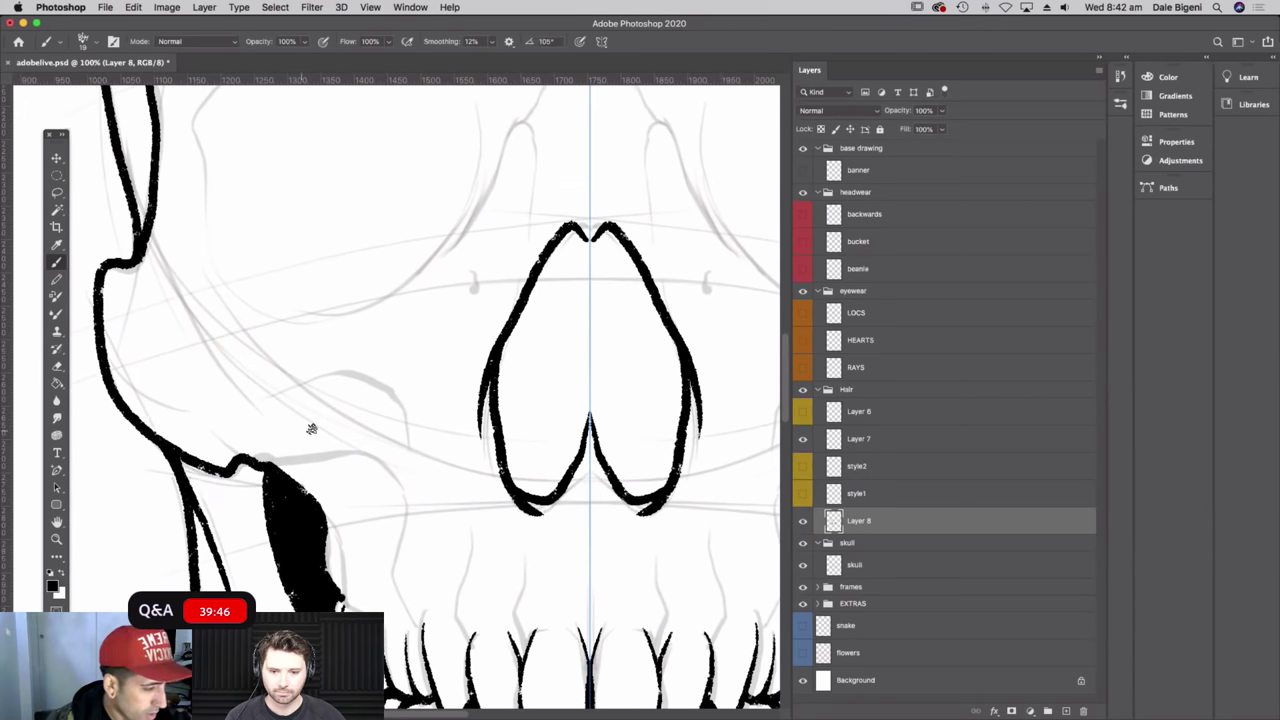
mouse_move(216, 432)
mouse_down()
mouse_move(264, 459)
mouse_move(358, 453)
mouse_move(401, 516)
mouse_up()
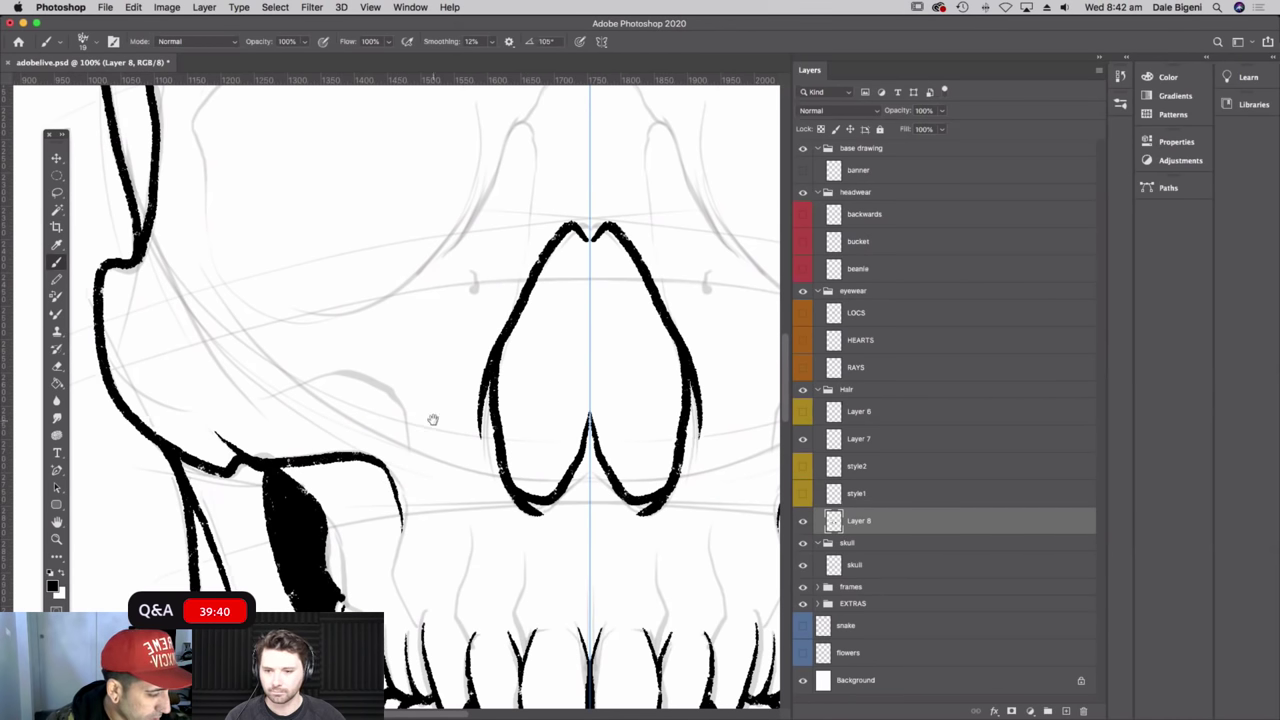
scroll(427, 429, up, 5)
drag(352, 357, 434, 592)
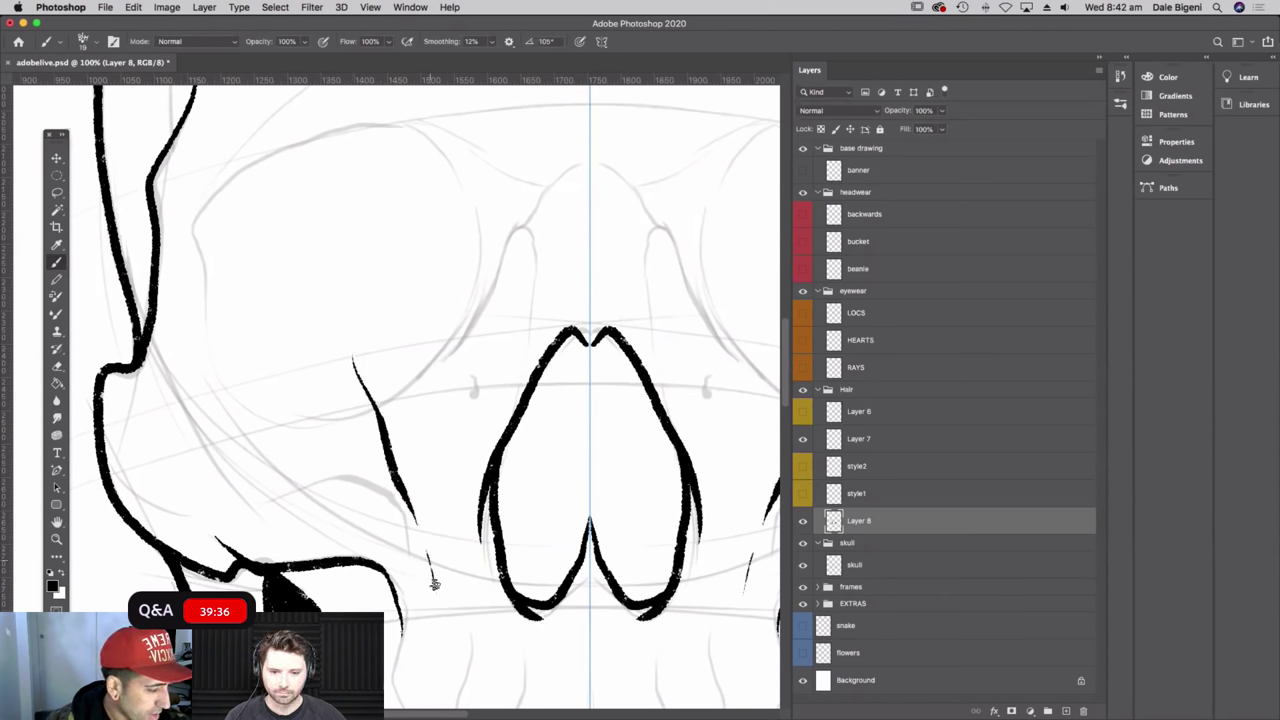
key(super+z)
key(super+z)
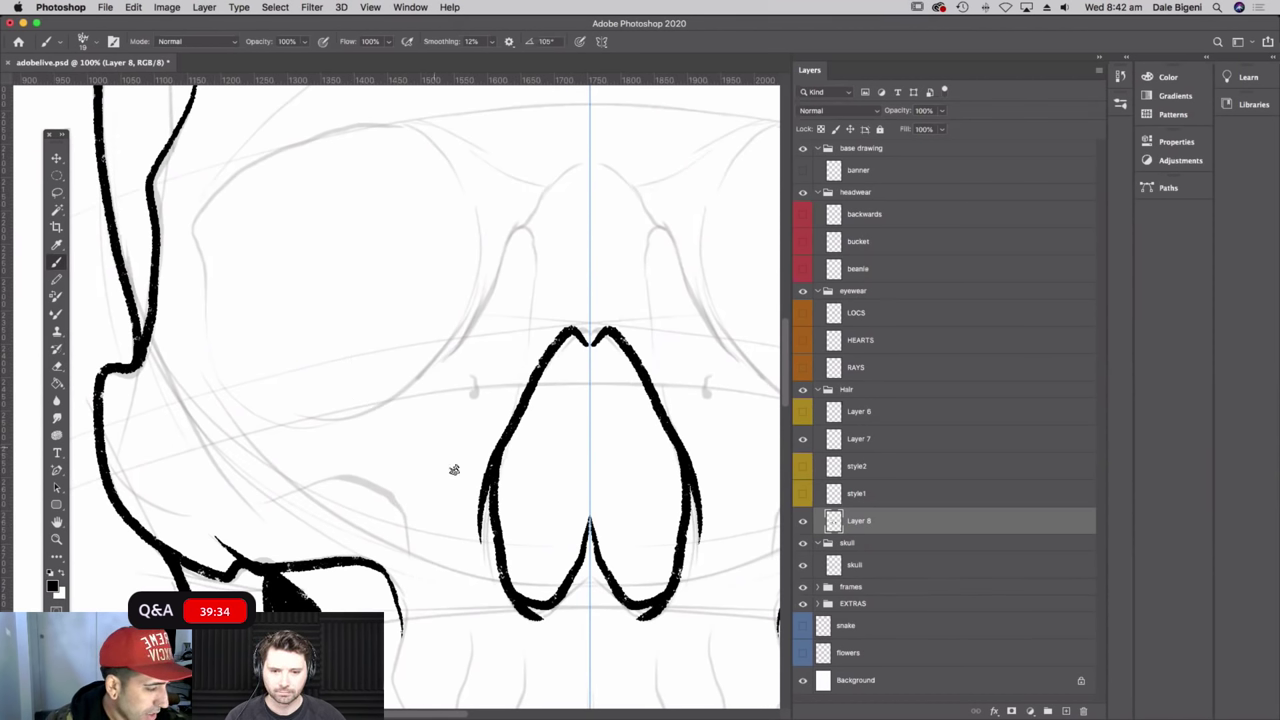
- Ink the upper jaw edges down to the teeth and the root contours above the front teeth
scroll(454, 470, down, 7)
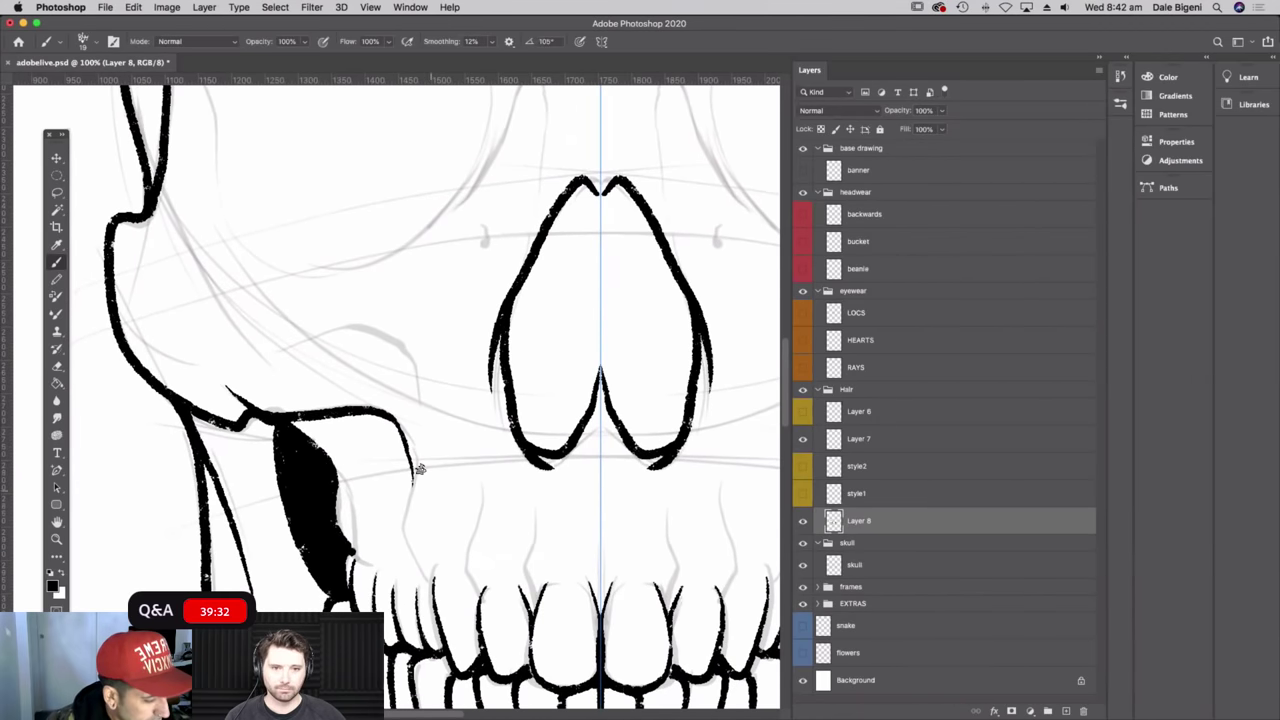
mouse_move(410, 488)
mouse_down()
mouse_move(433, 605)
mouse_move(430, 590)
mouse_up()
drag(561, 585, 536, 642)
drag(457, 562, 449, 648)
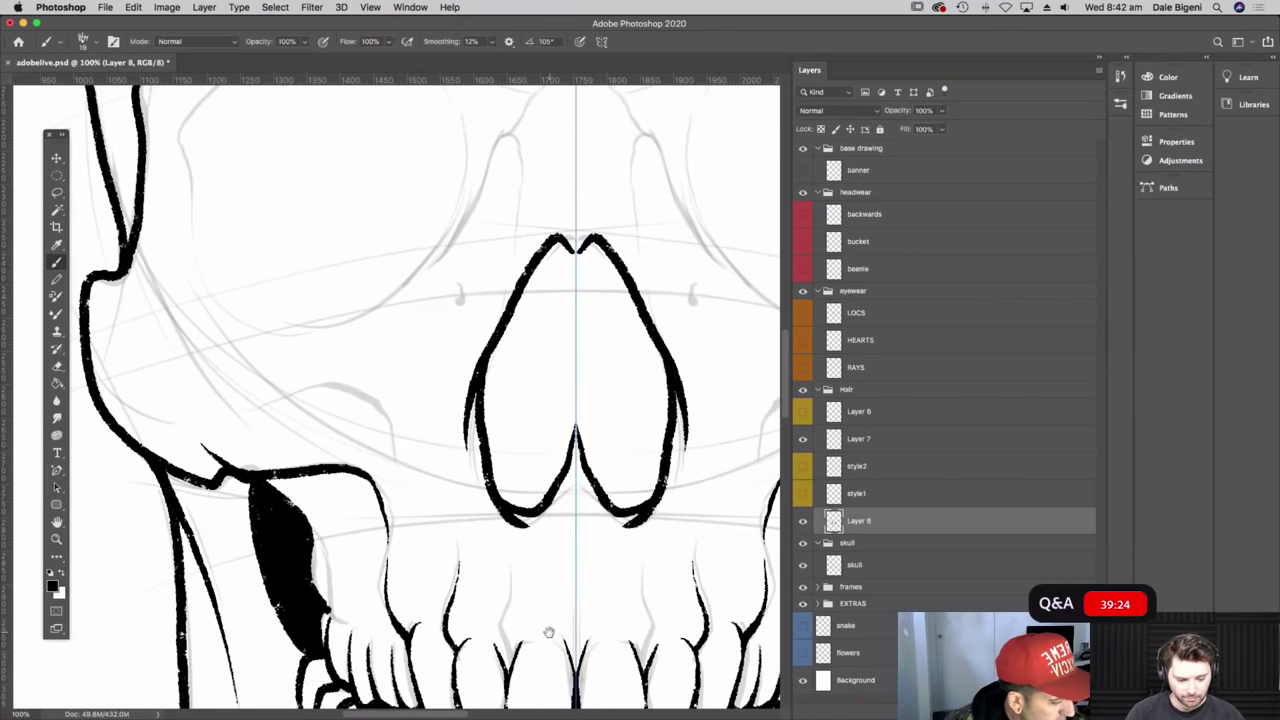
drag(549, 632, 499, 577)
drag(460, 505, 456, 608)
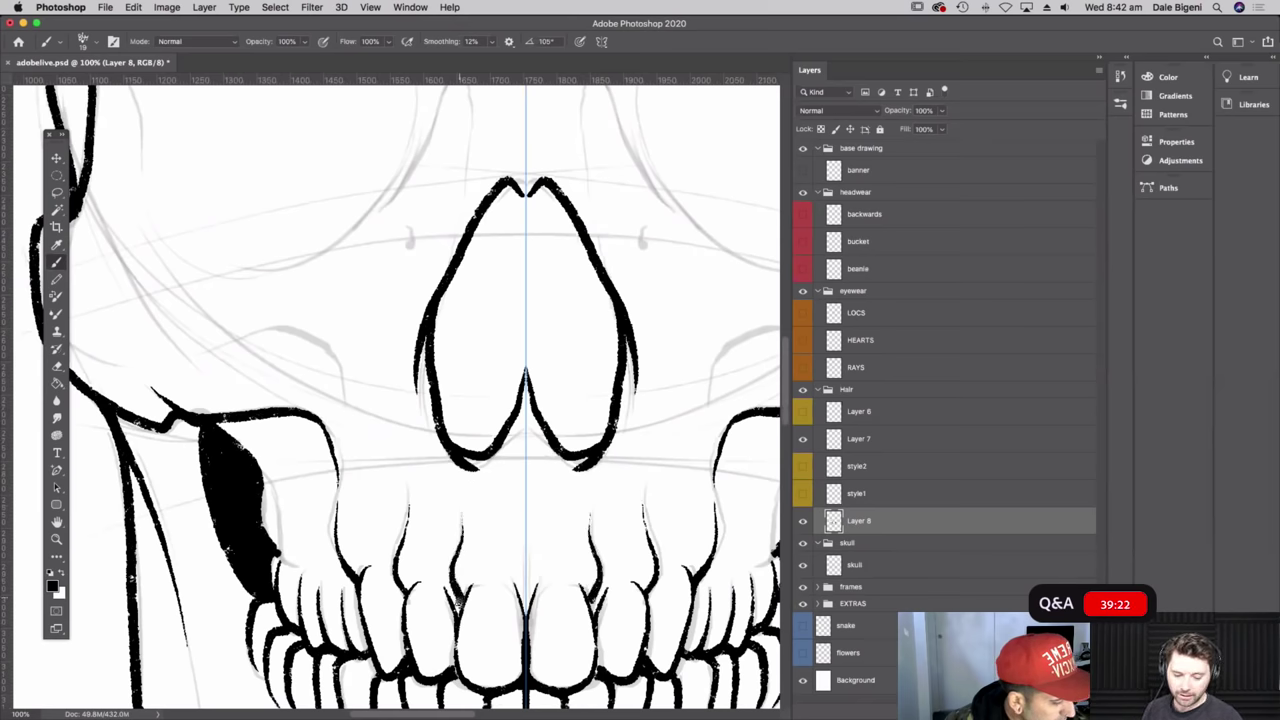
drag(525, 565, 526, 618)
- Reinforce the corner where the temple line meets the cheekbone with a stroke along its inner edge
scroll(589, 550, up, 5)
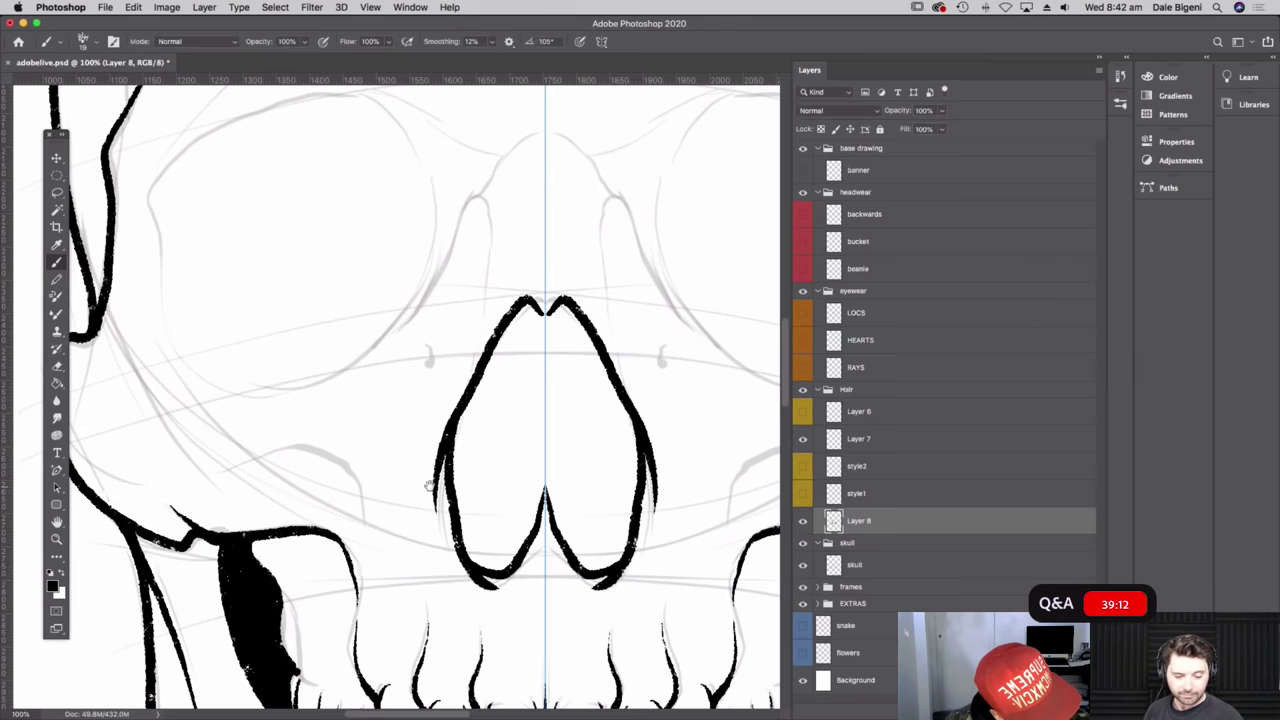
scroll(505, 480, left, 3)
scroll(405, 515, up, 5)
scroll(405, 515, left, 4)
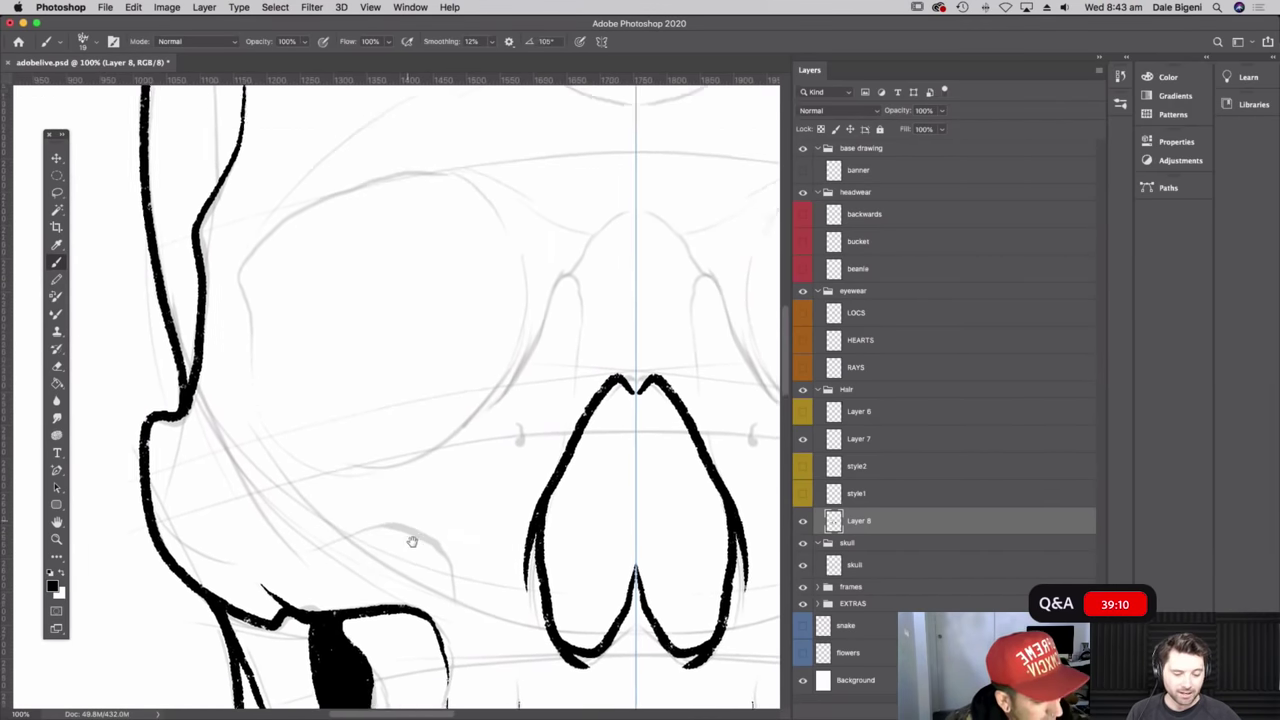
drag(186, 464, 220, 372)
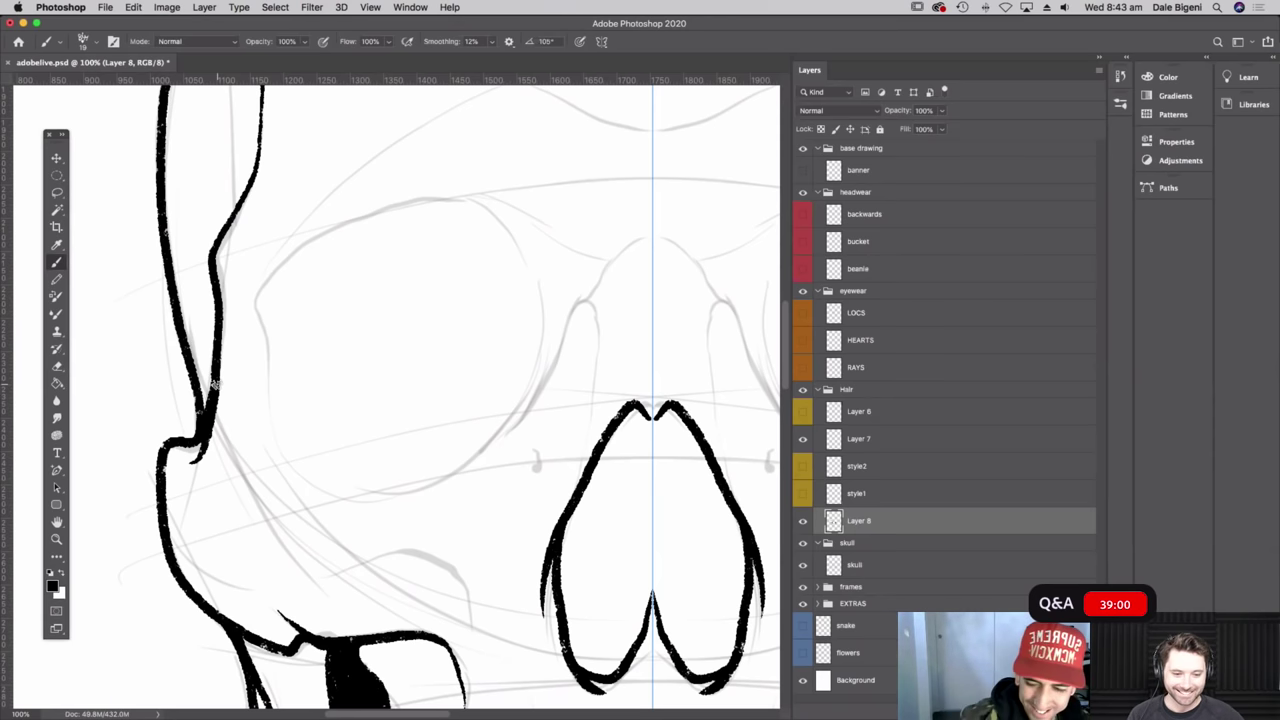
- Ink the eye sockets over the sketch as closed rounded contours, covering the brow, inner, lower and outer edges
scroll(220, 388, down, 5)
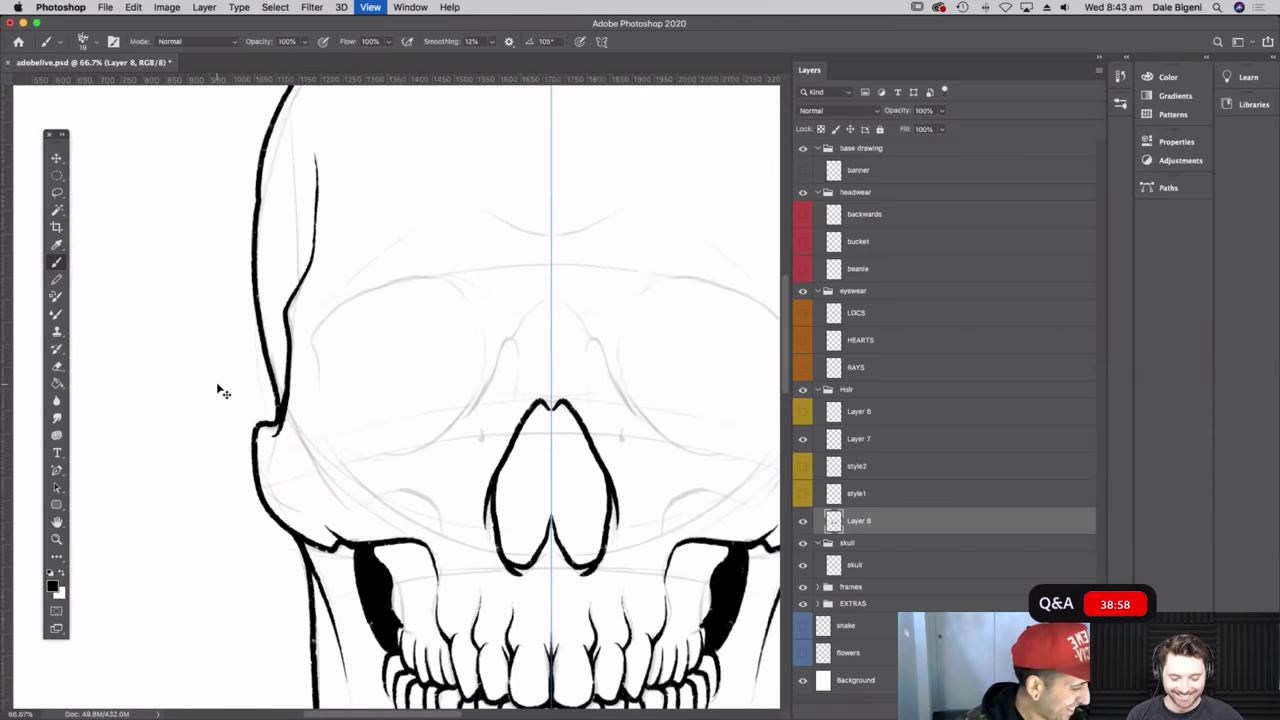
drag(640, 438, 658, 460)
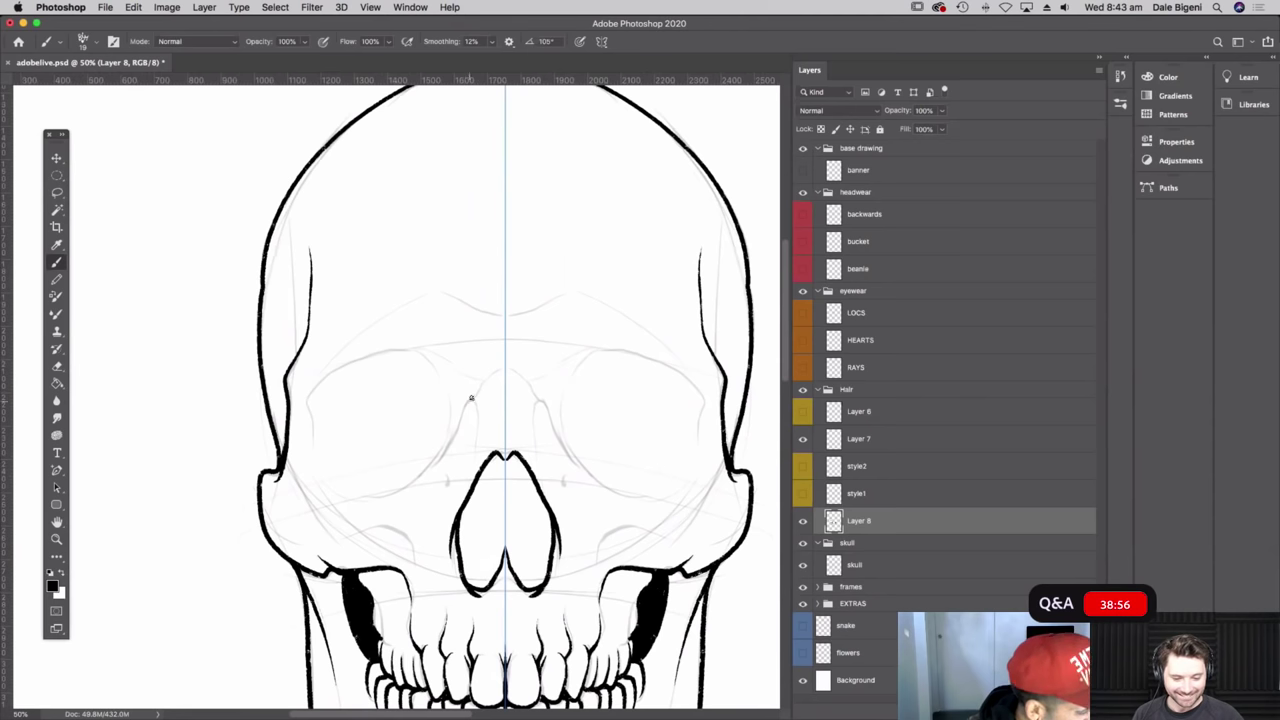
key(r)
drag(559, 430, 520, 316)
mouse_move(604, 469)
mouse_down()
mouse_move(612, 574)
mouse_move(608, 562)
mouse_up()
key(r)
drag(653, 391, 606, 314)
mouse_move(388, 447)
mouse_down()
mouse_move(378, 510)
mouse_move(392, 557)
mouse_move(458, 580)
mouse_up()
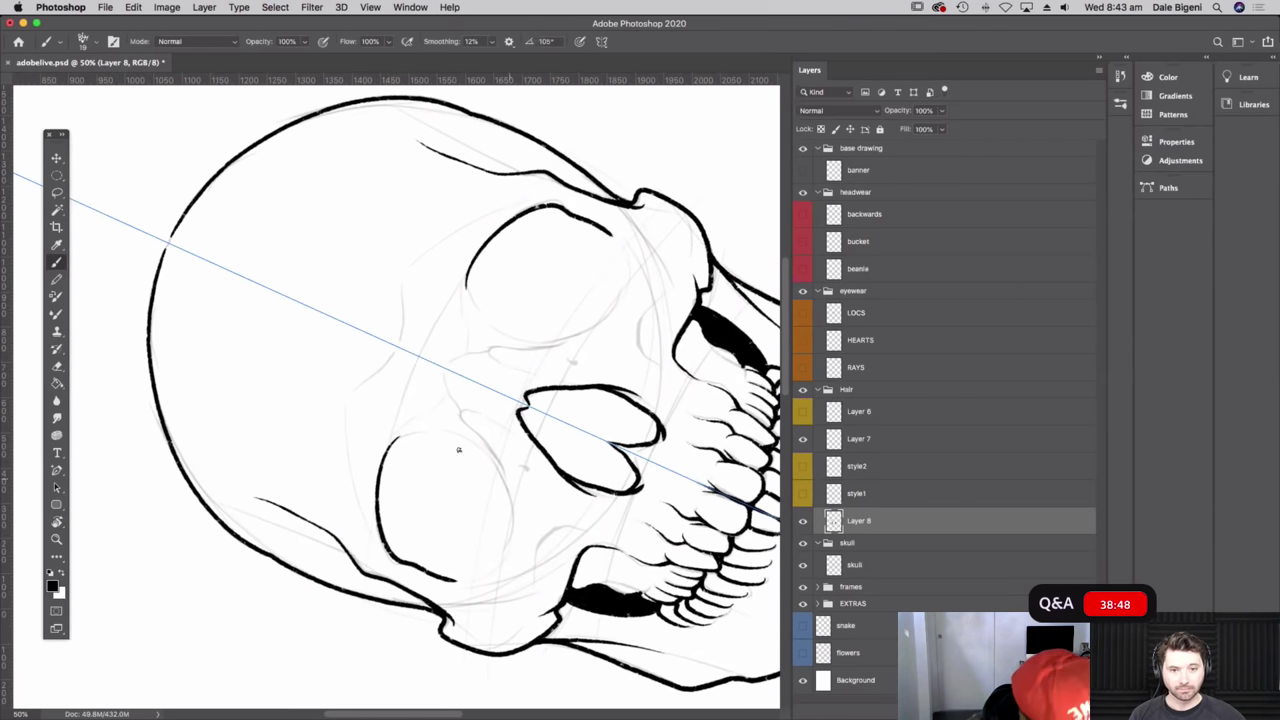
mouse_move(388, 448)
mouse_down()
mouse_move(446, 431)
mouse_move(478, 444)
mouse_move(520, 526)
mouse_up()
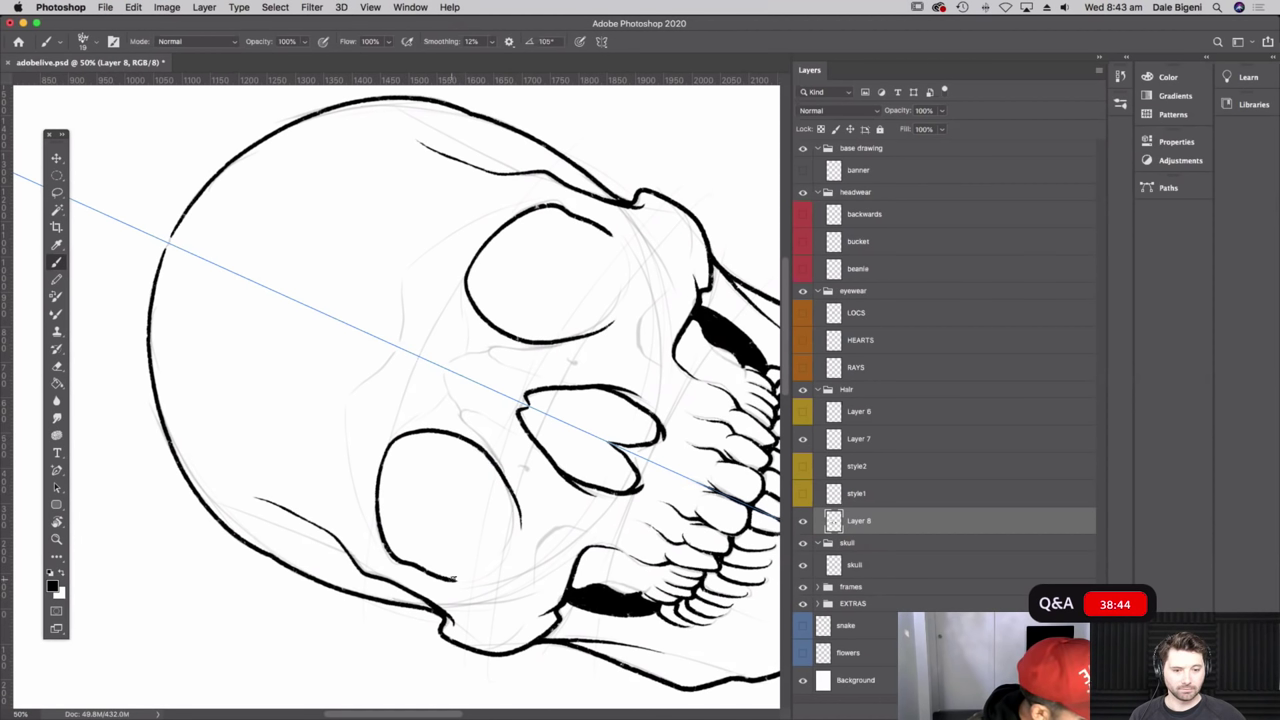
mouse_move(462, 581)
mouse_down()
mouse_move(518, 546)
mouse_move(511, 494)
mouse_up()
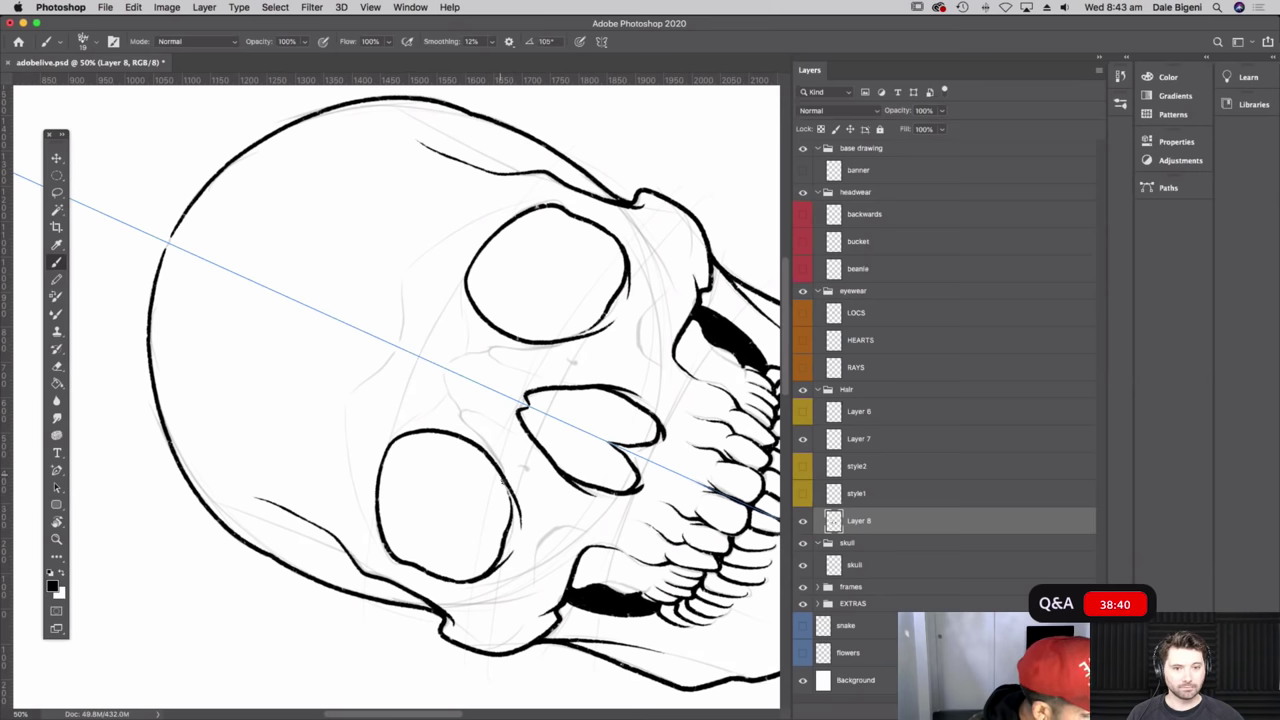
- Ink the nose bridge from the inner edges of the eye sockets up to a rounded peak on the centre line
key(Escape)
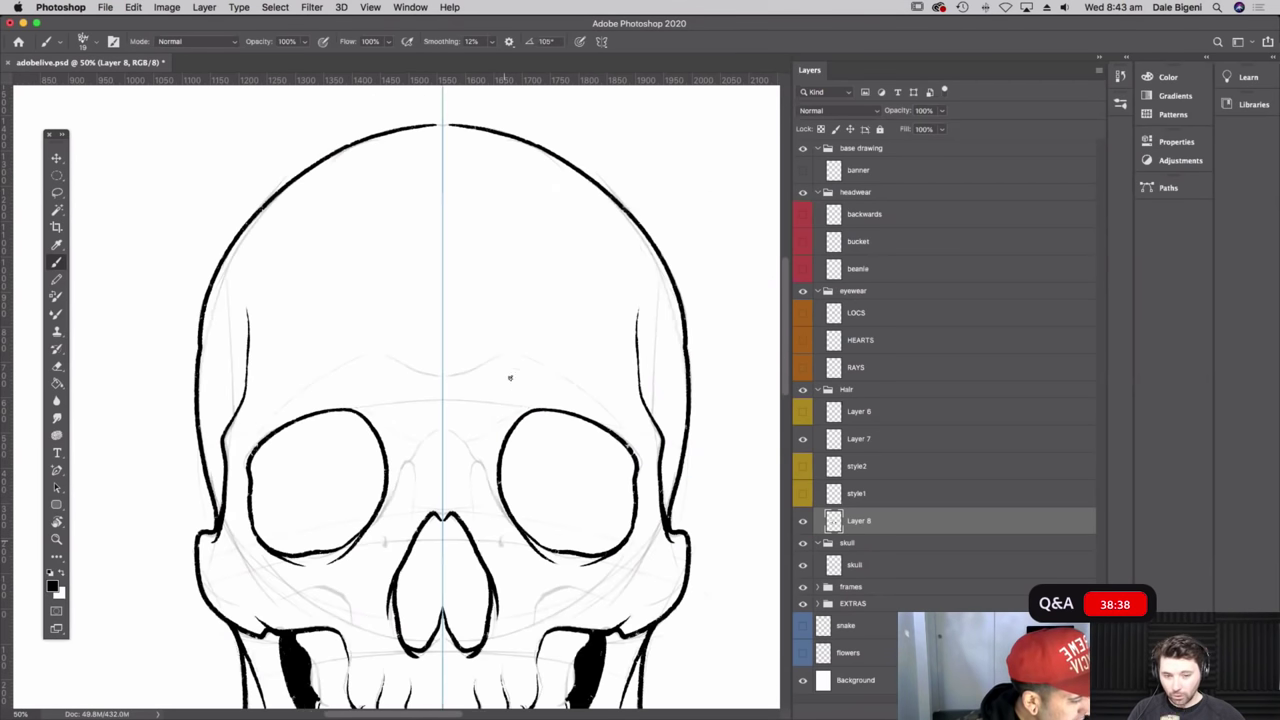
drag(388, 503, 414, 459)
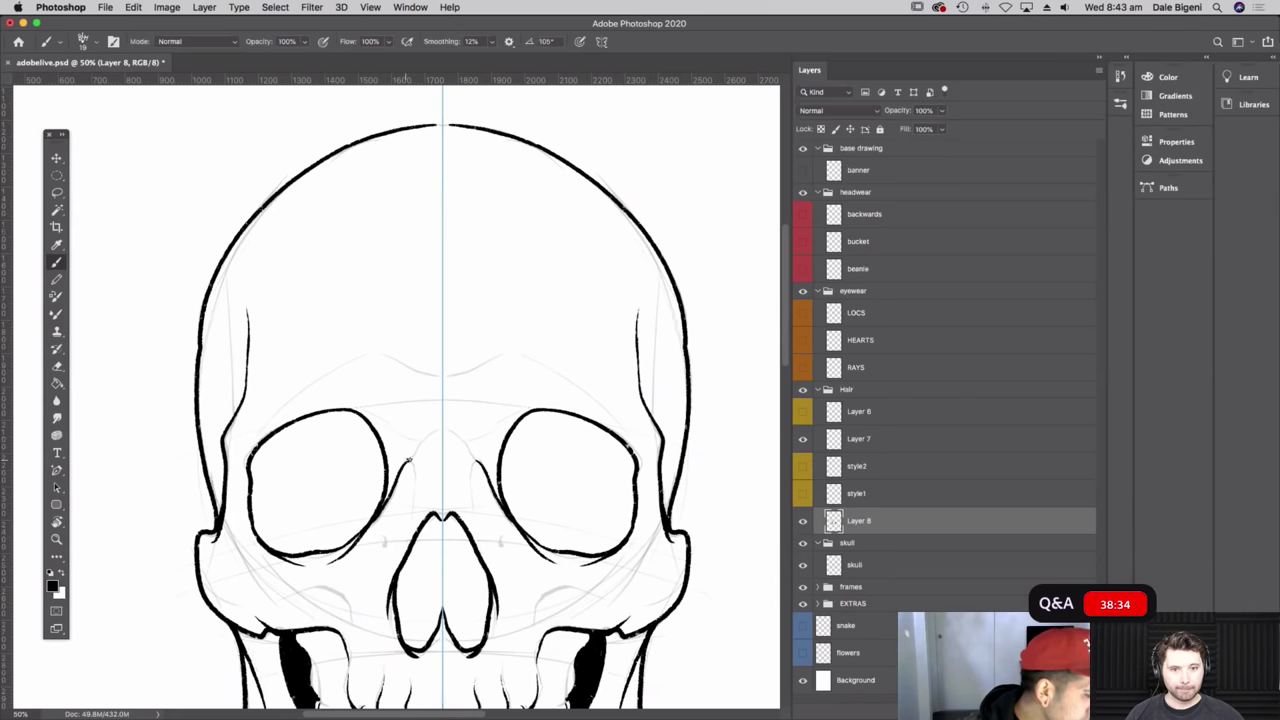
drag(419, 443, 442, 429)
- Ink the curved root lines above the upper back teeth, beside the dark gap behind the jaw
drag(559, 597, 611, 497)
drag(678, 562, 625, 532)
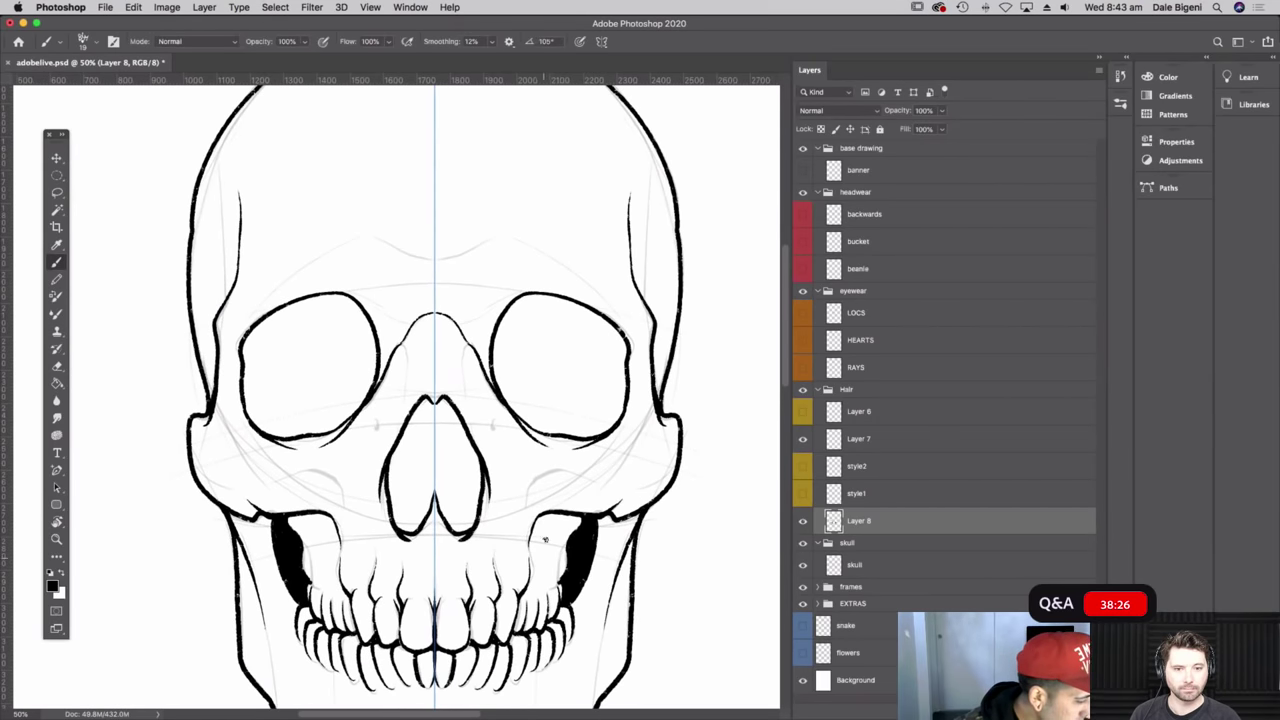
drag(541, 566, 552, 511)
drag(552, 563, 568, 515)
- Ink the brow ridge with thin lines from the outer sockets to the forehead centre, plus the crease from each socket to the nose bridge
drag(625, 560, 623, 448)
drag(622, 350, 623, 488)
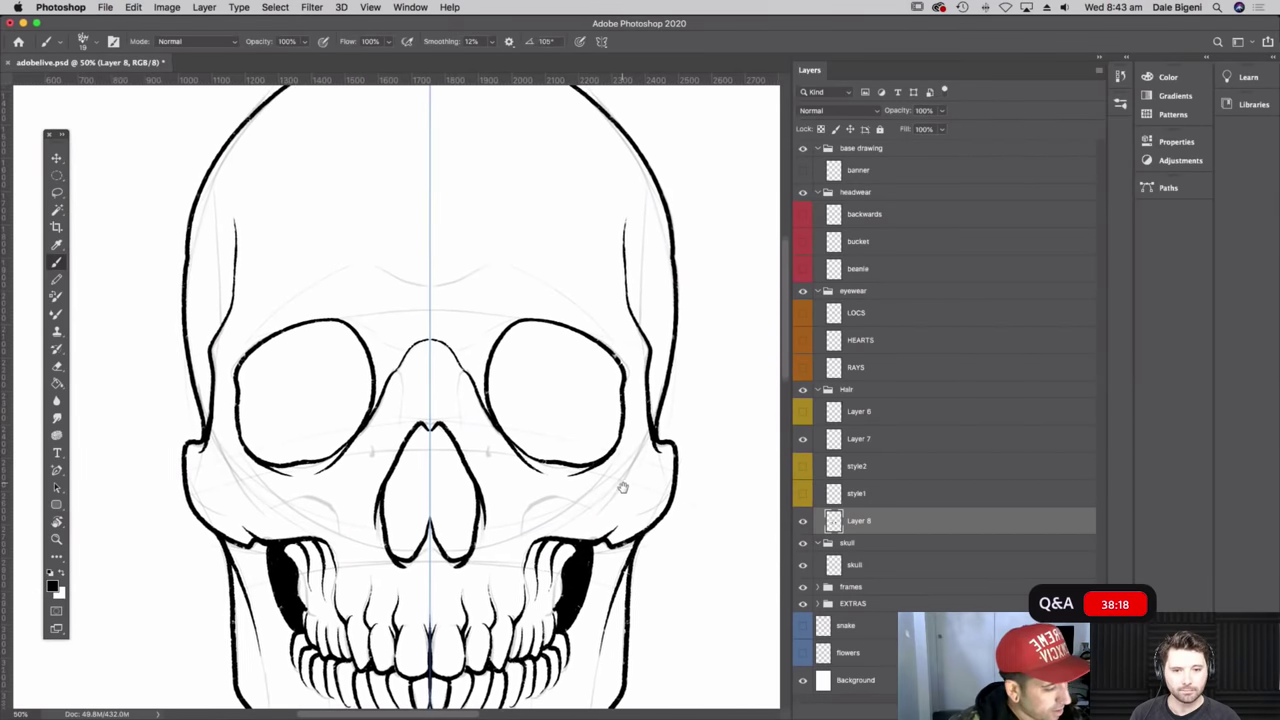
scroll(462, 518, up, 5)
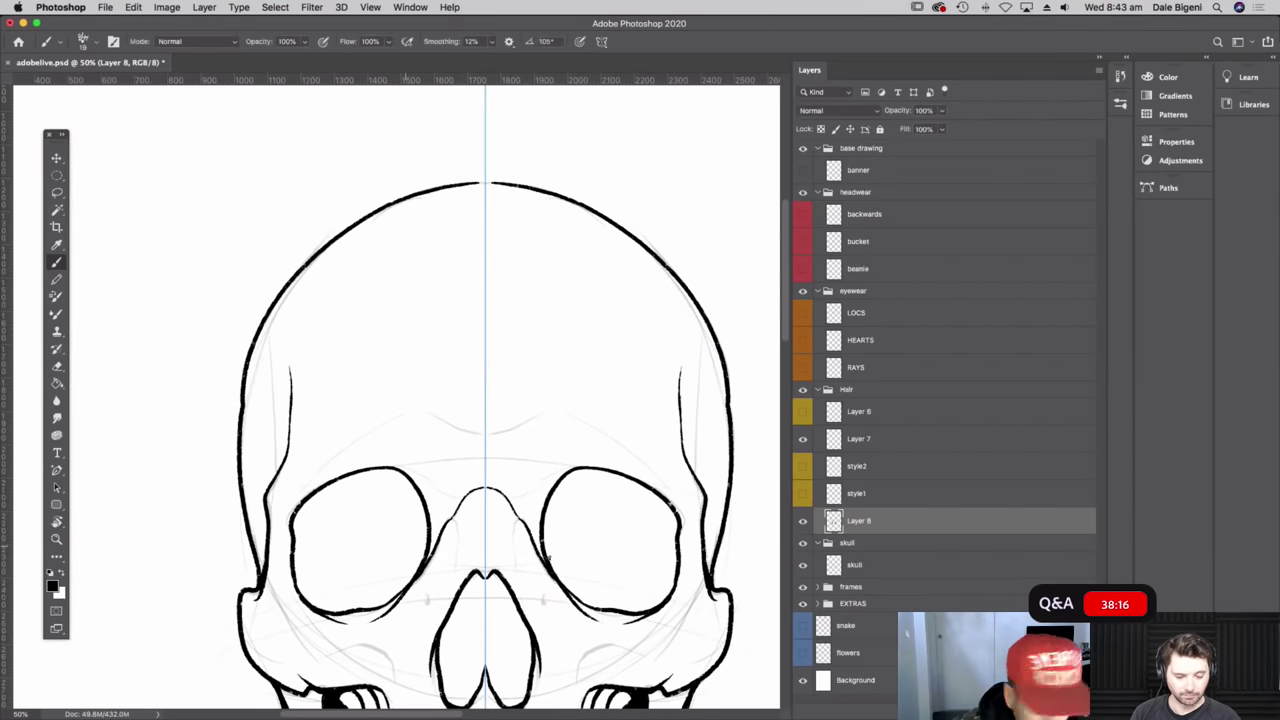
key(r)
mouse_move(634, 420)
mouse_down()
mouse_move(606, 320)
mouse_move(552, 249)
mouse_up()
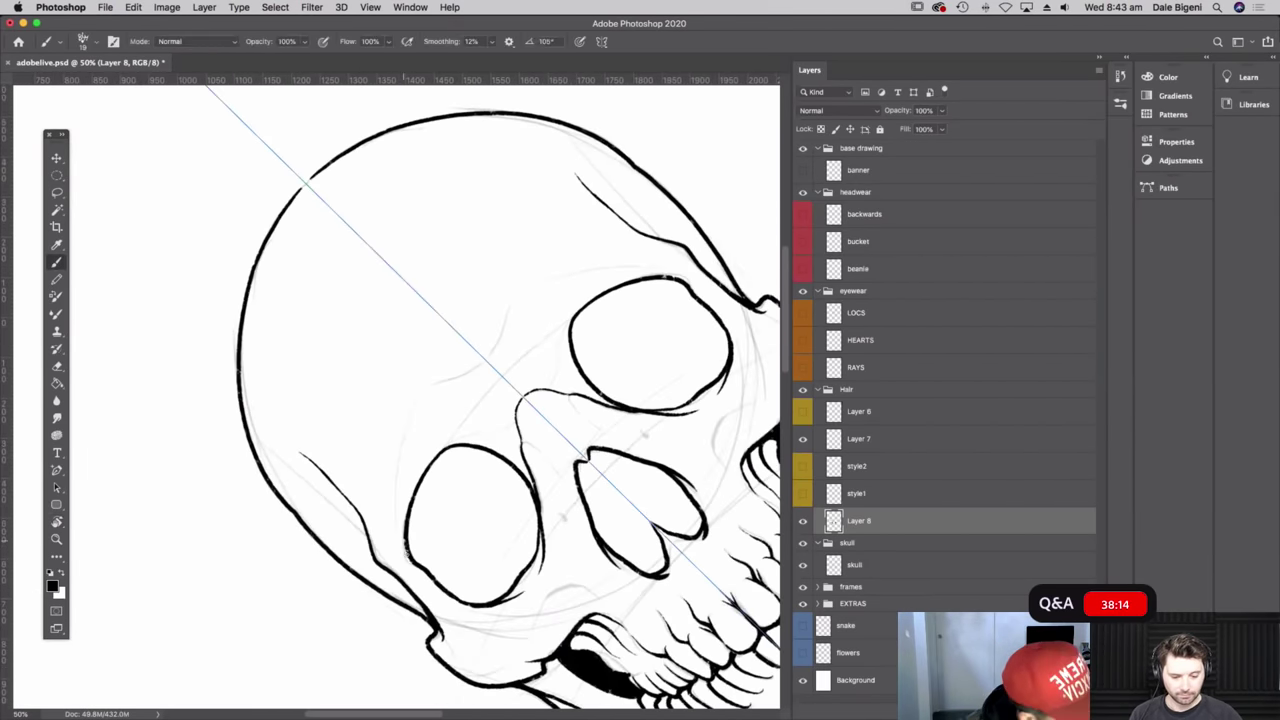
mouse_move(400, 536)
mouse_down()
mouse_move(420, 392)
mouse_move(491, 354)
mouse_up()
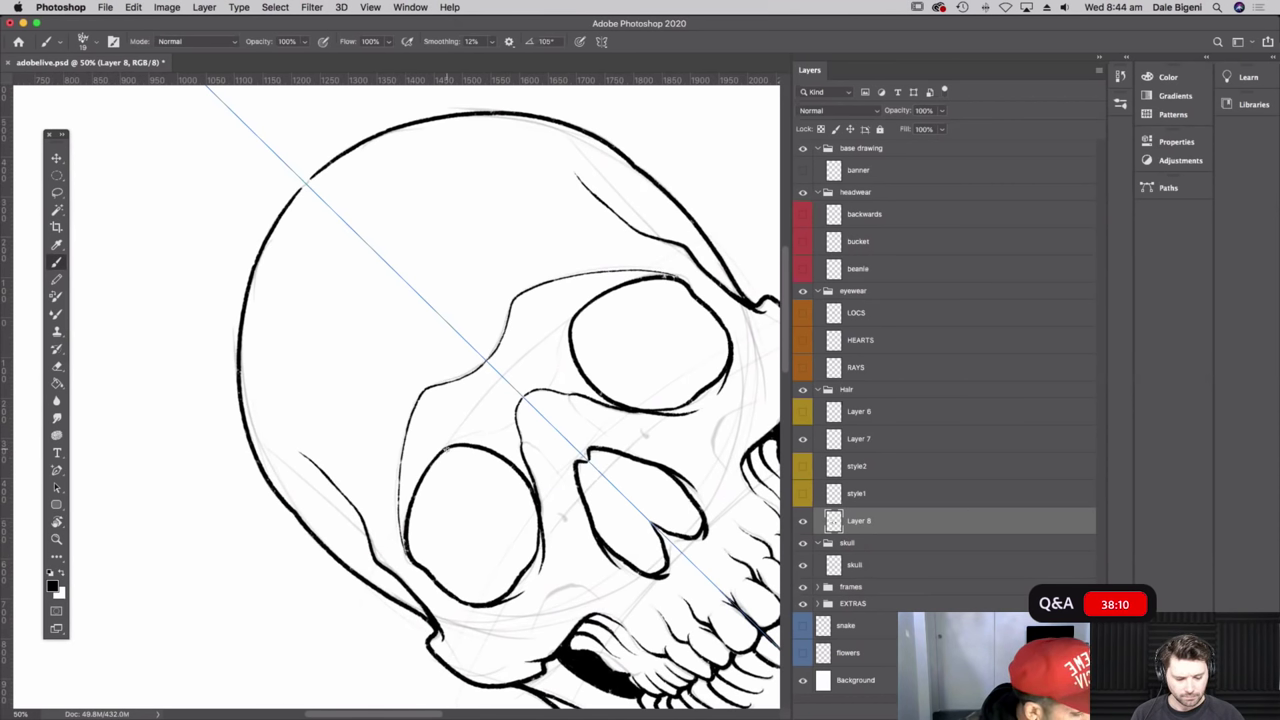
drag(458, 444, 521, 401)
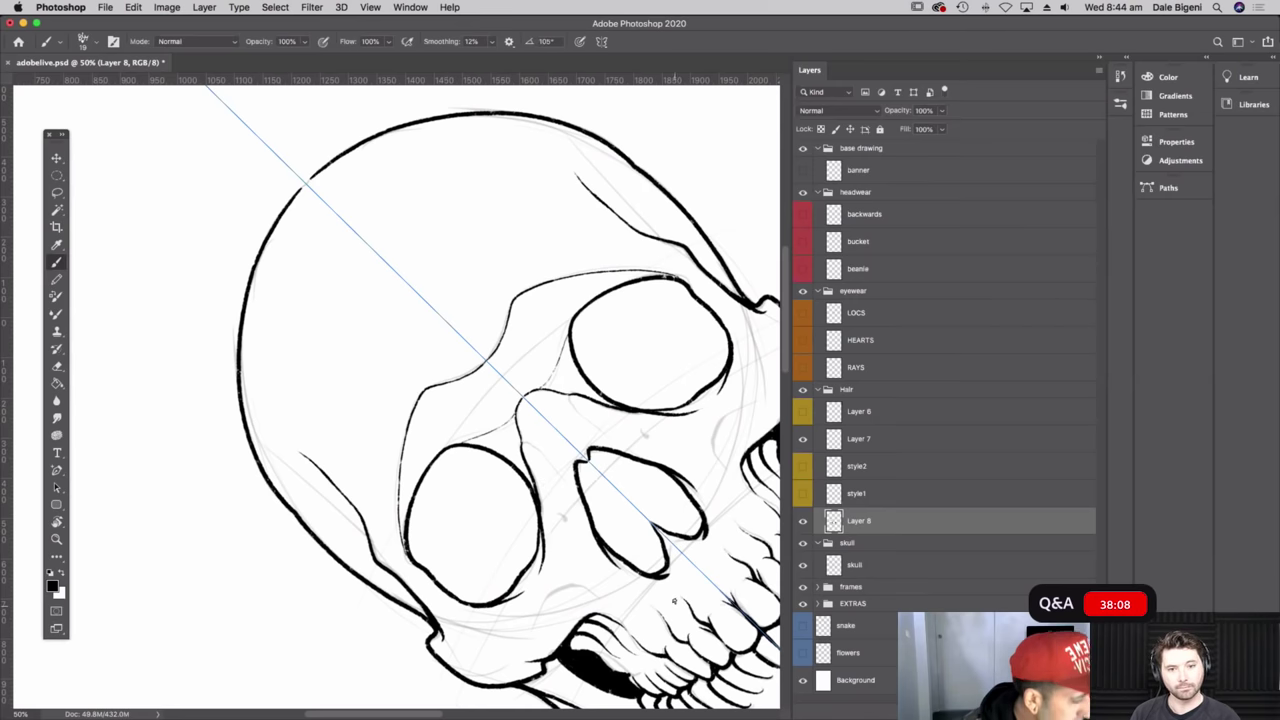
- Ink the arched cheek hollows below the eye sockets and the small hooked openings beside the nasal cavity
drag(639, 598, 600, 595)
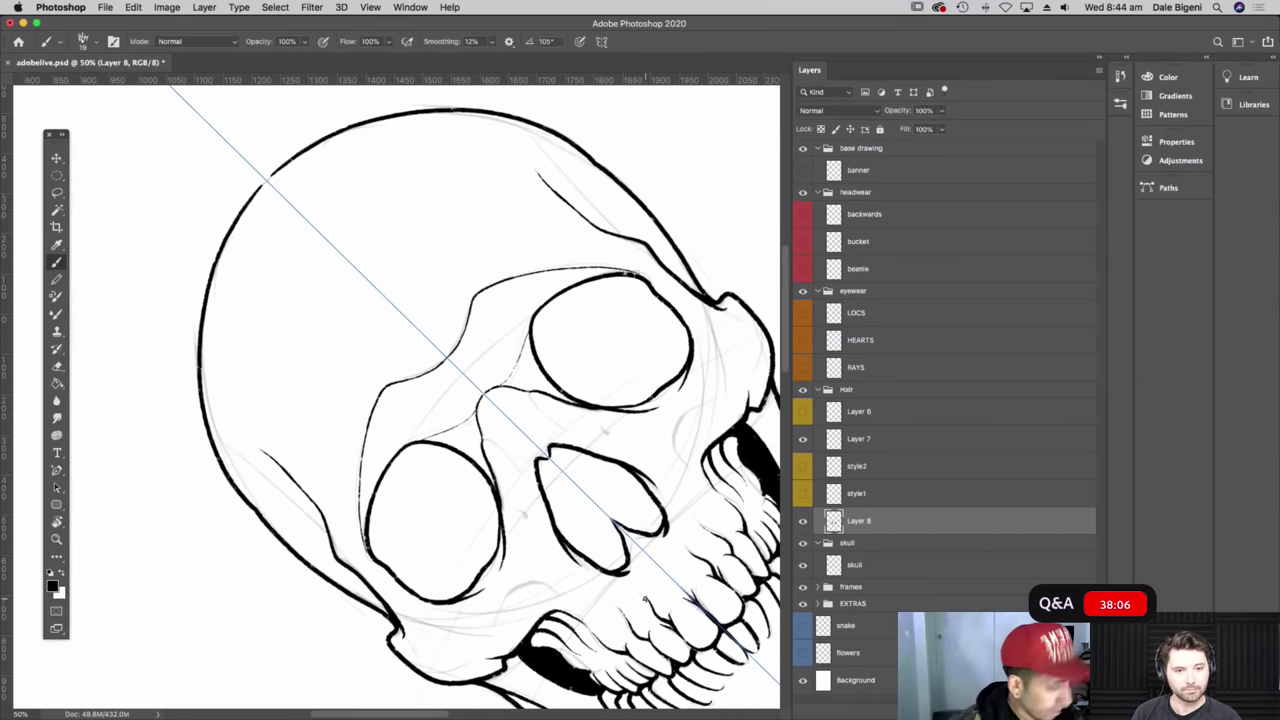
key(Escape)
scroll(546, 283, down, 5)
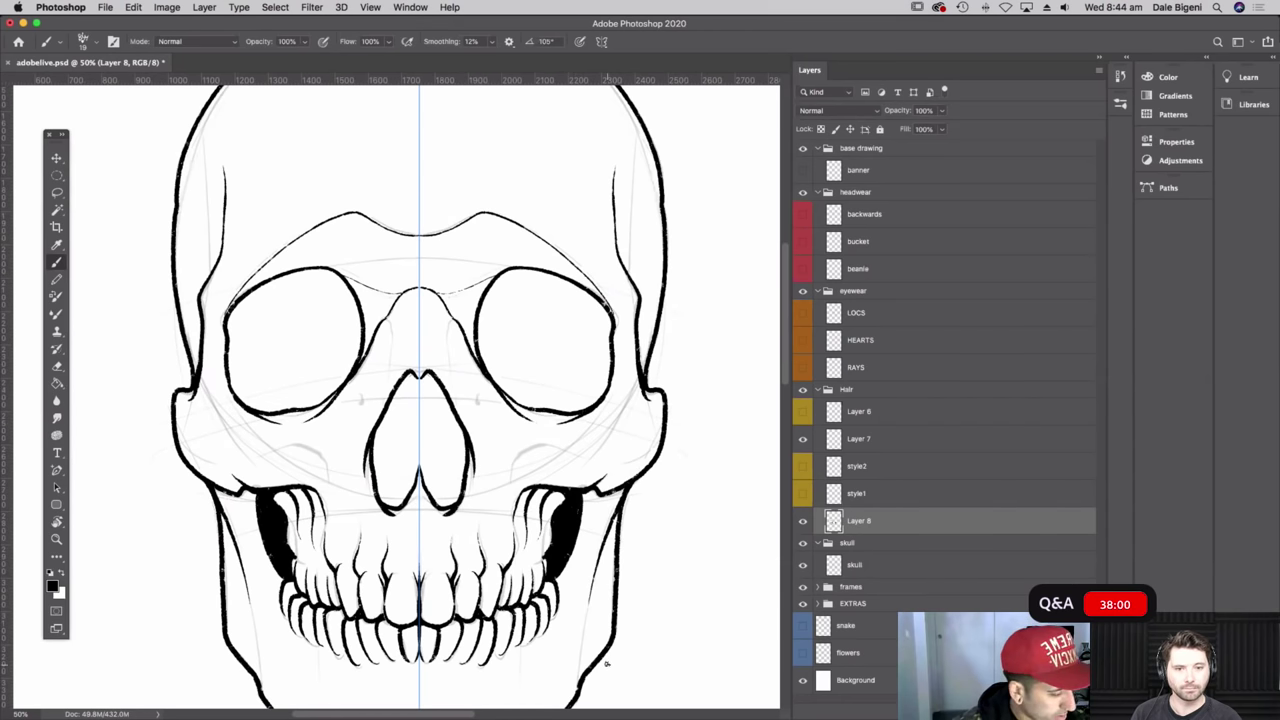
key(r)
mouse_move(654, 297)
mouse_down()
mouse_move(629, 586)
mouse_move(566, 429)
mouse_move(305, 301)
mouse_move(311, 362)
mouse_up()
key(b)
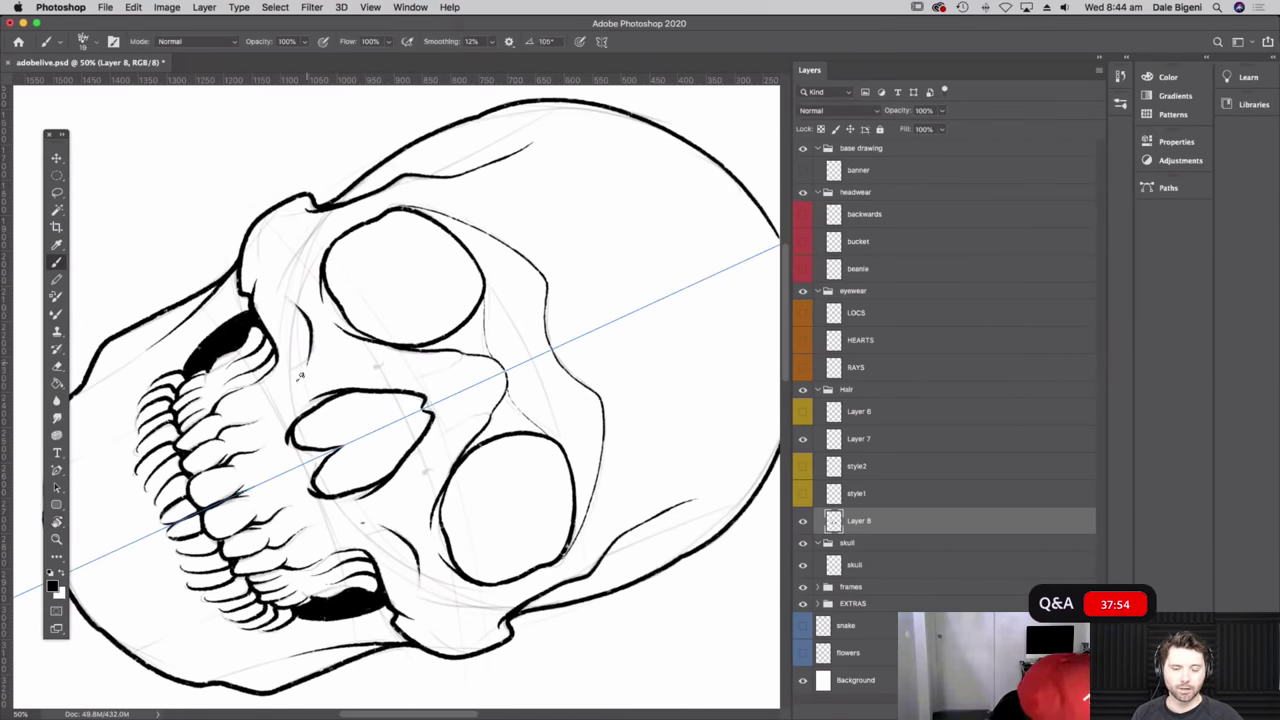
key(r)
mouse_move(480, 240)
mouse_down()
mouse_move(440, 223)
mouse_move(276, 262)
mouse_move(230, 385)
mouse_up()
key(b)
drag(371, 419, 371, 427)
- Ink the inner contour line down the side of the lower jaw to the corner of the chin
key(Escape)
mouse_move(530, 531)
mouse_down()
mouse_move(554, 427)
mouse_move(597, 386)
mouse_move(609, 392)
mouse_up()
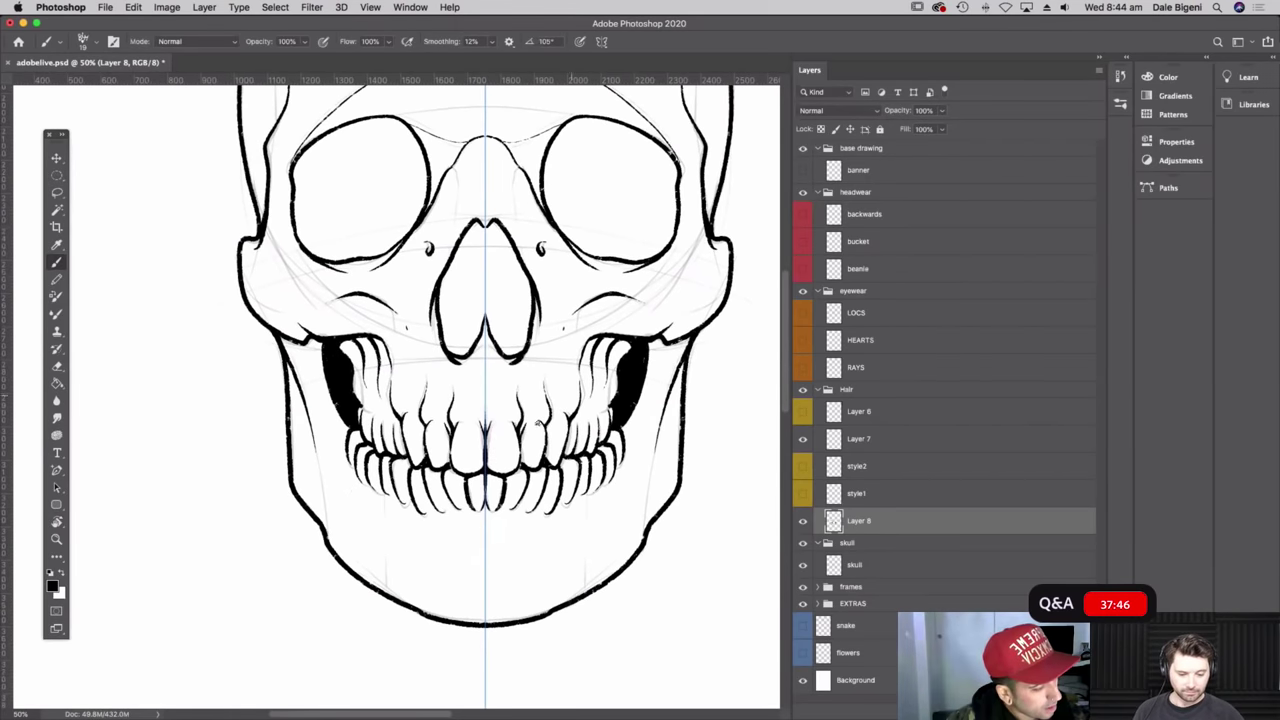
drag(317, 470, 326, 542)
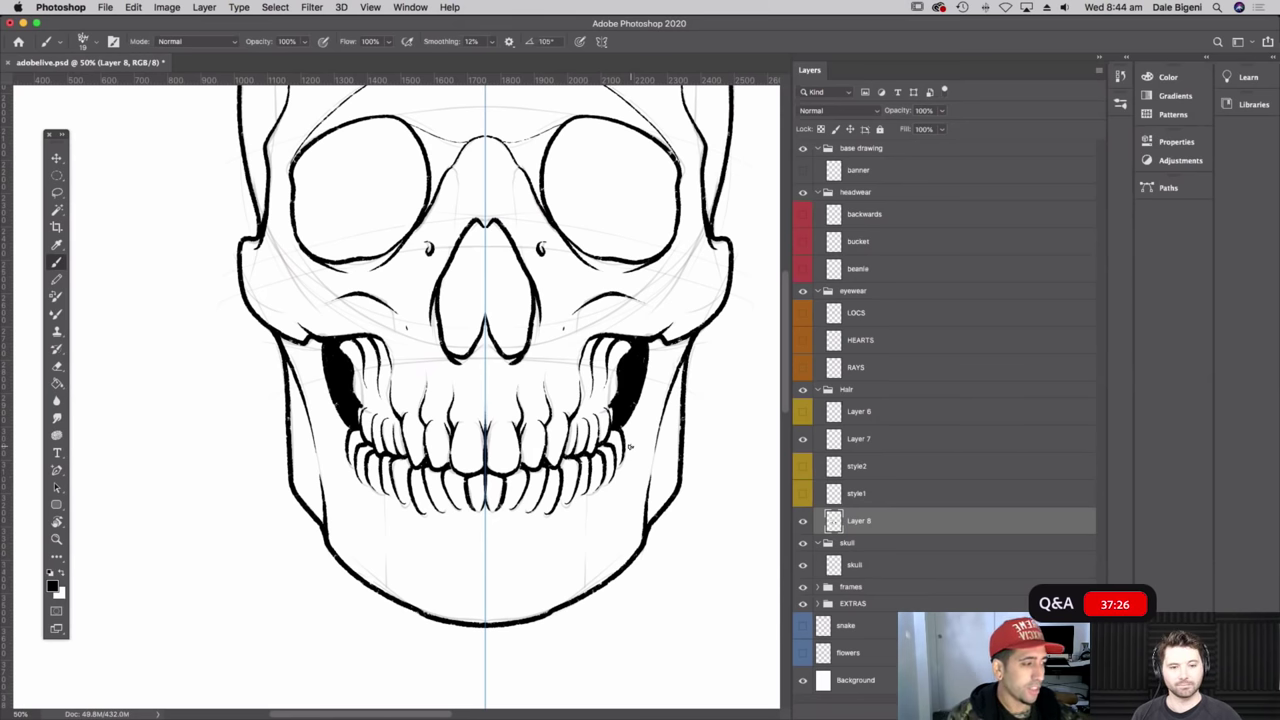
- Fill the narrow corner where the temple line meets the cheekbone with black and reinforce the notch on the cheekbone's lower edge
scroll(630, 447, up, 5)
scroll(630, 447, right, 3)
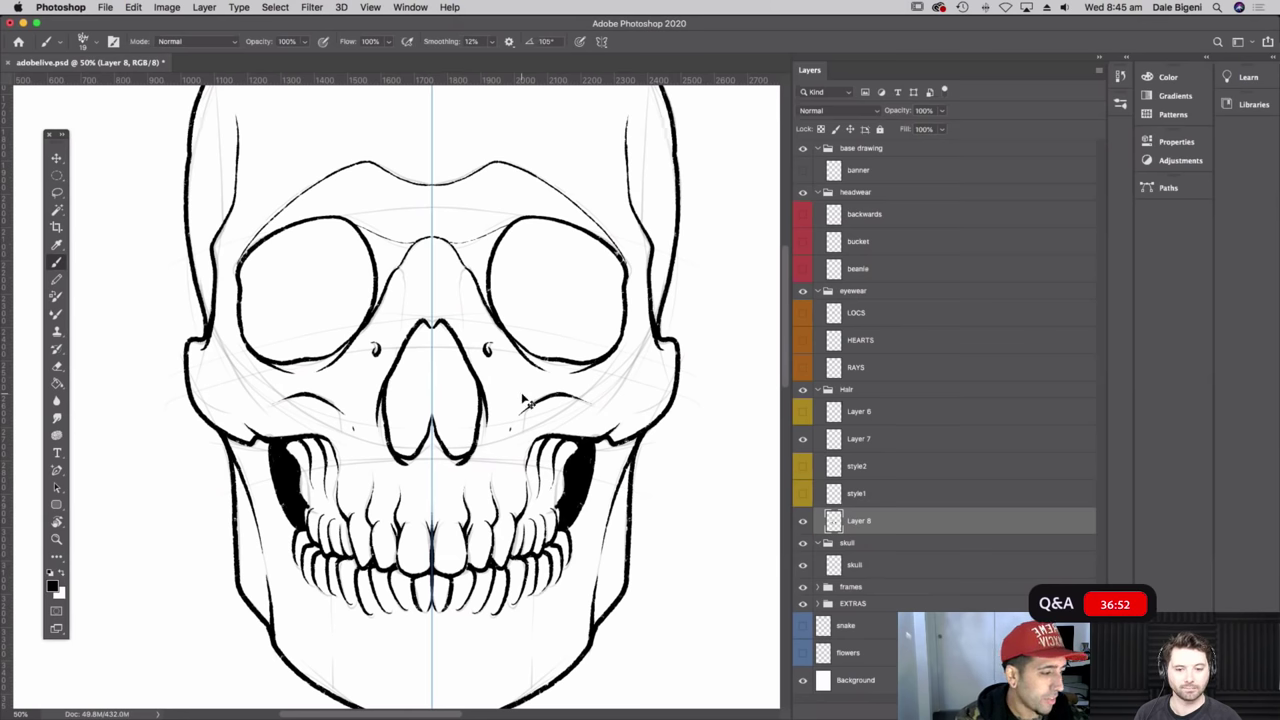
key(super+plus)
drag(525, 470, 386, 640)
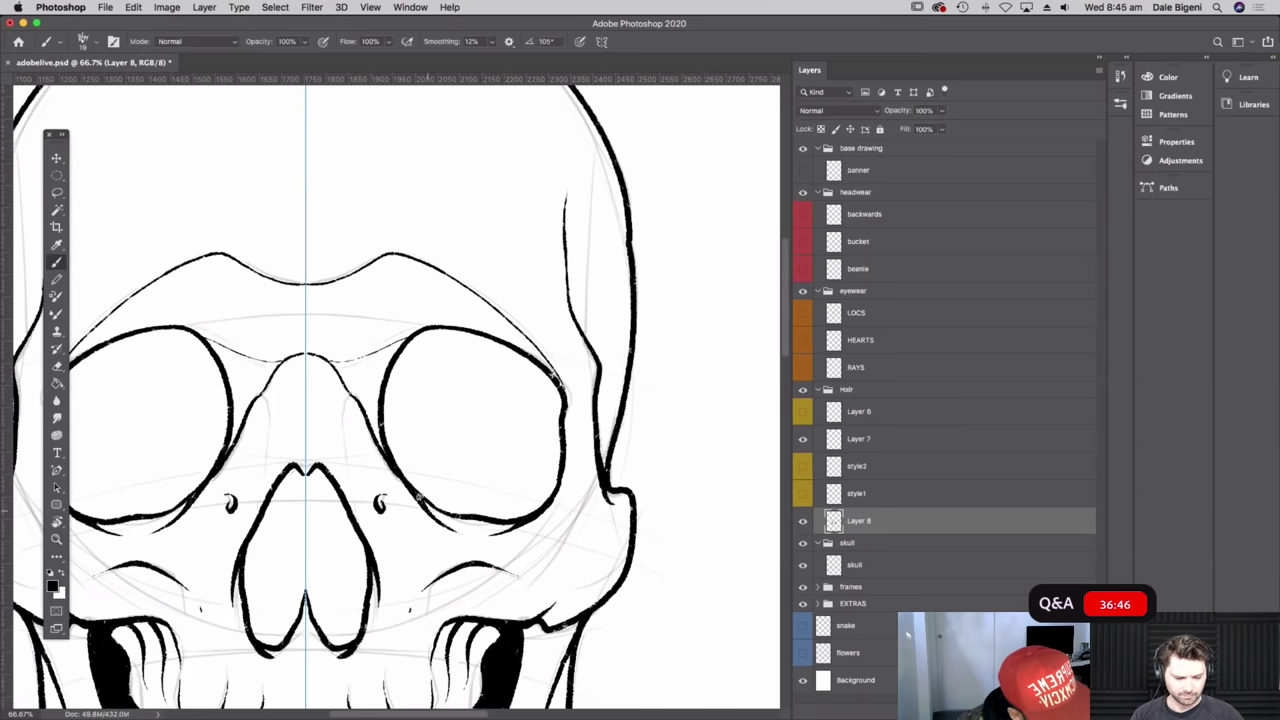
scroll(623, 449, up, 2)
scroll(623, 449, right, 3)
drag(546, 438, 556, 492)
key(super+minus)
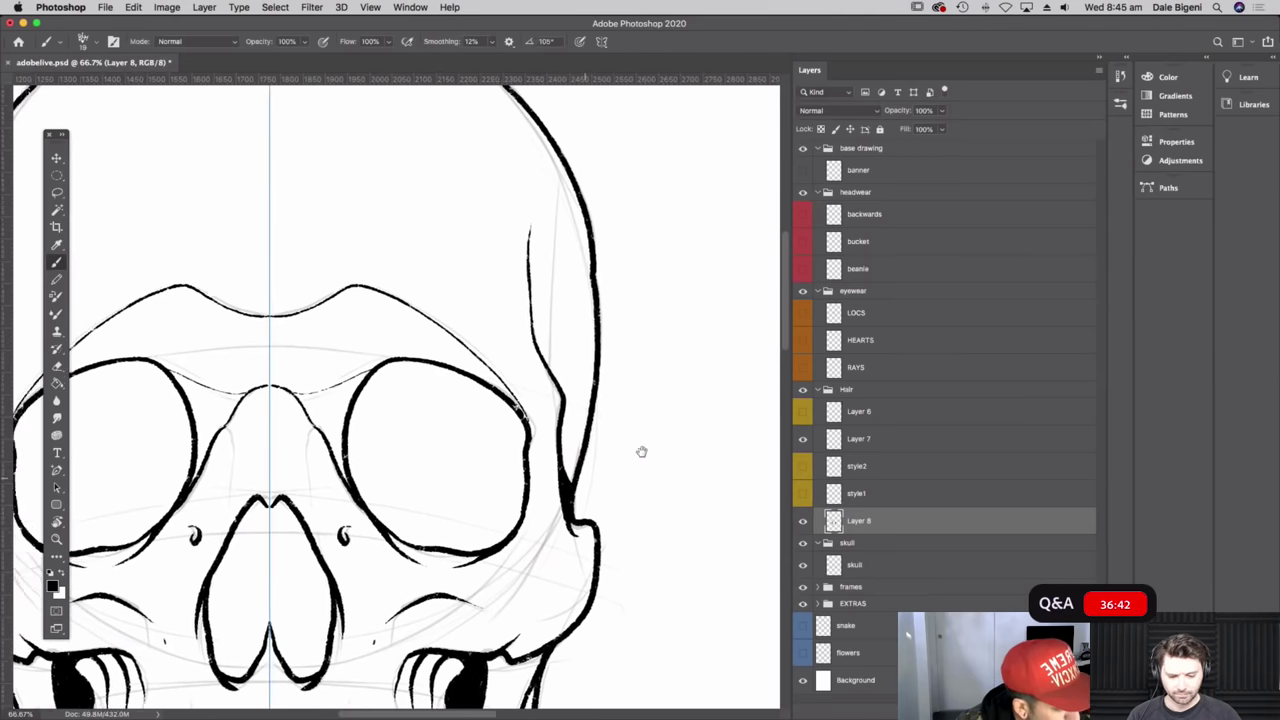
drag(168, 514, 196, 530)
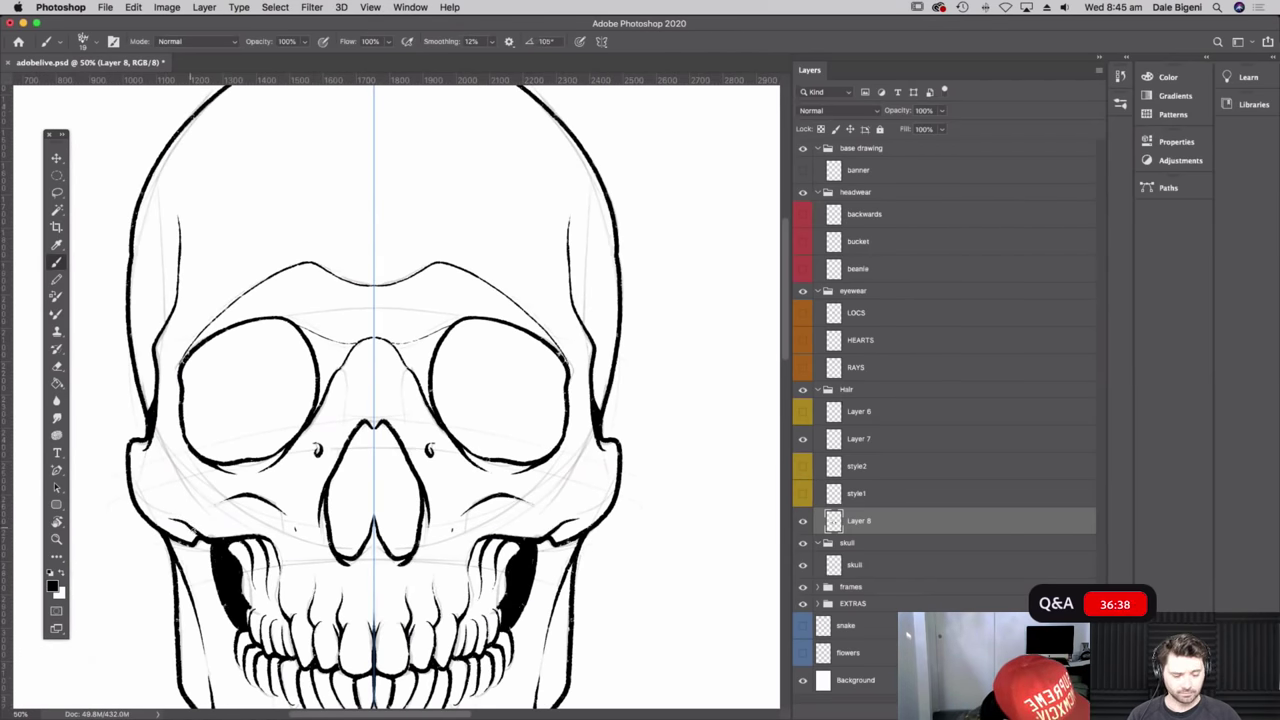
- Ink thin inner contours inside the nasal cavity and fine lines down the sides of the nasal bone
drag(511, 552, 517, 542)
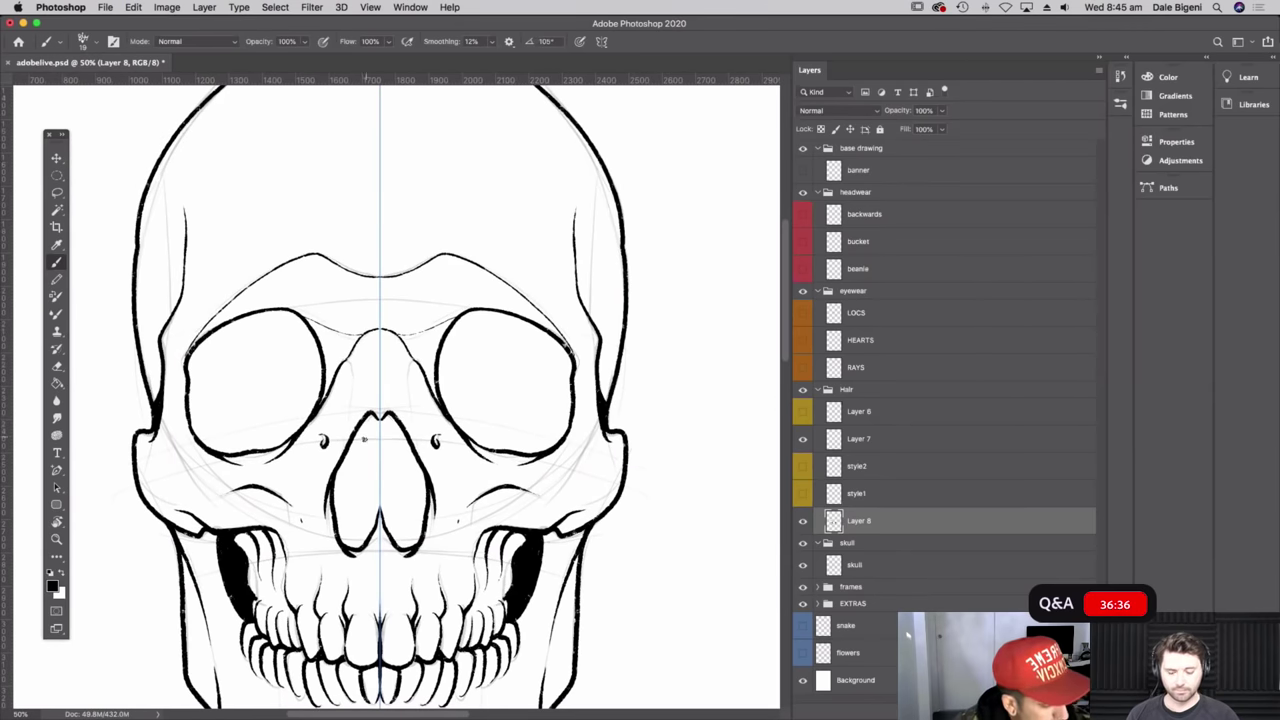
mouse_move(356, 428)
mouse_down()
mouse_move(356, 520)
mouse_move(378, 526)
mouse_up()
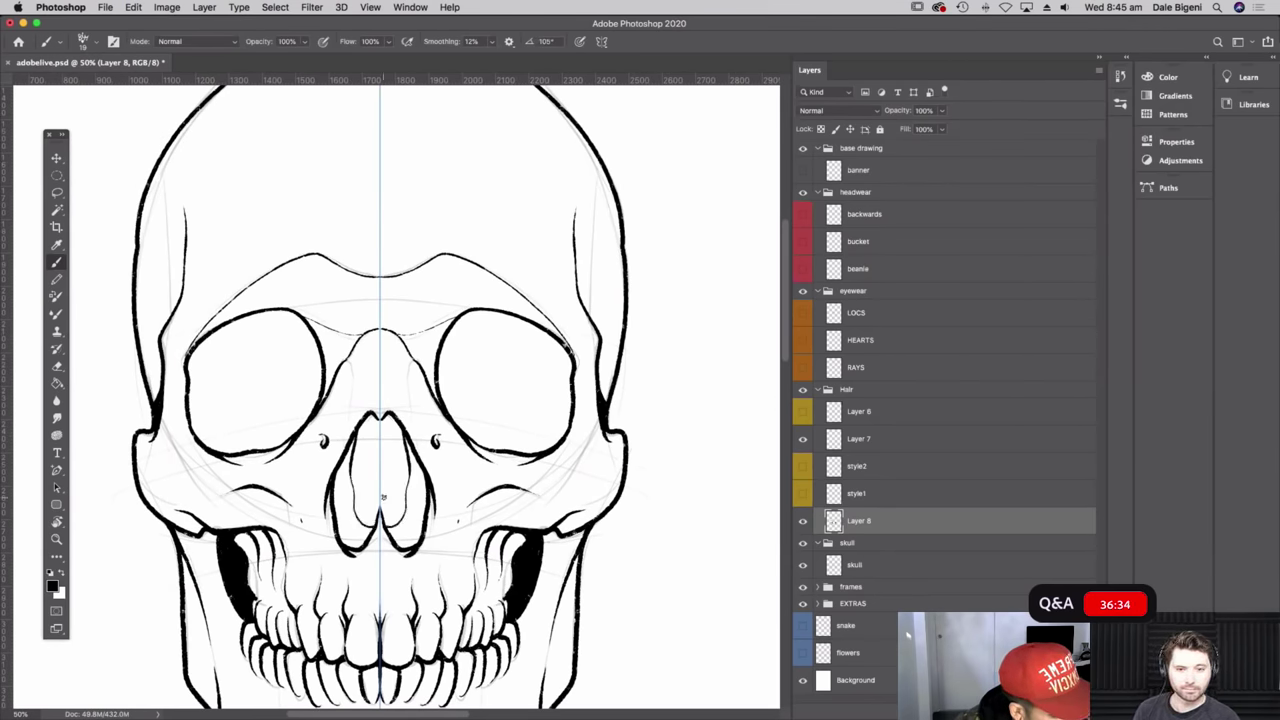
drag(515, 531, 555, 547)
drag(411, 366, 509, 405)
mouse_move(625, 510)
mouse_down()
mouse_move(641, 514)
mouse_move(655, 549)
mouse_up()
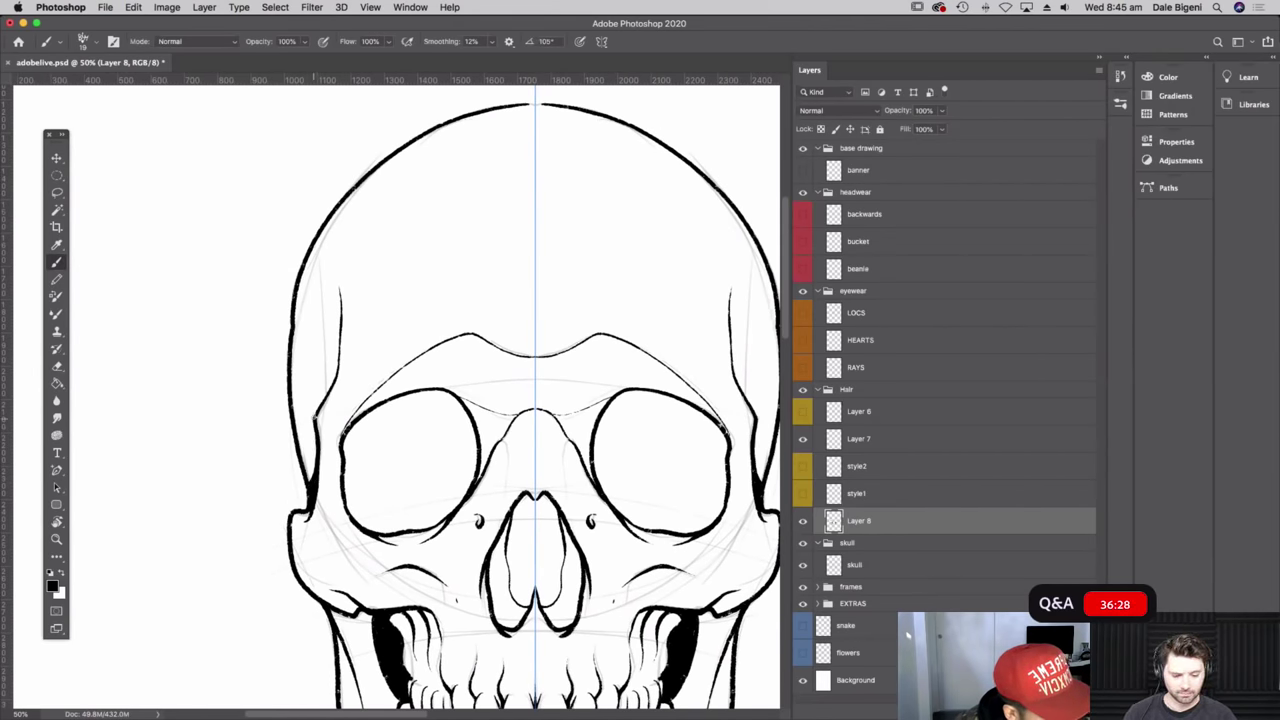
mouse_move(570, 525)
mouse_down()
mouse_move(560, 537)
mouse_move(547, 518)
mouse_up()
drag(478, 435, 480, 515)
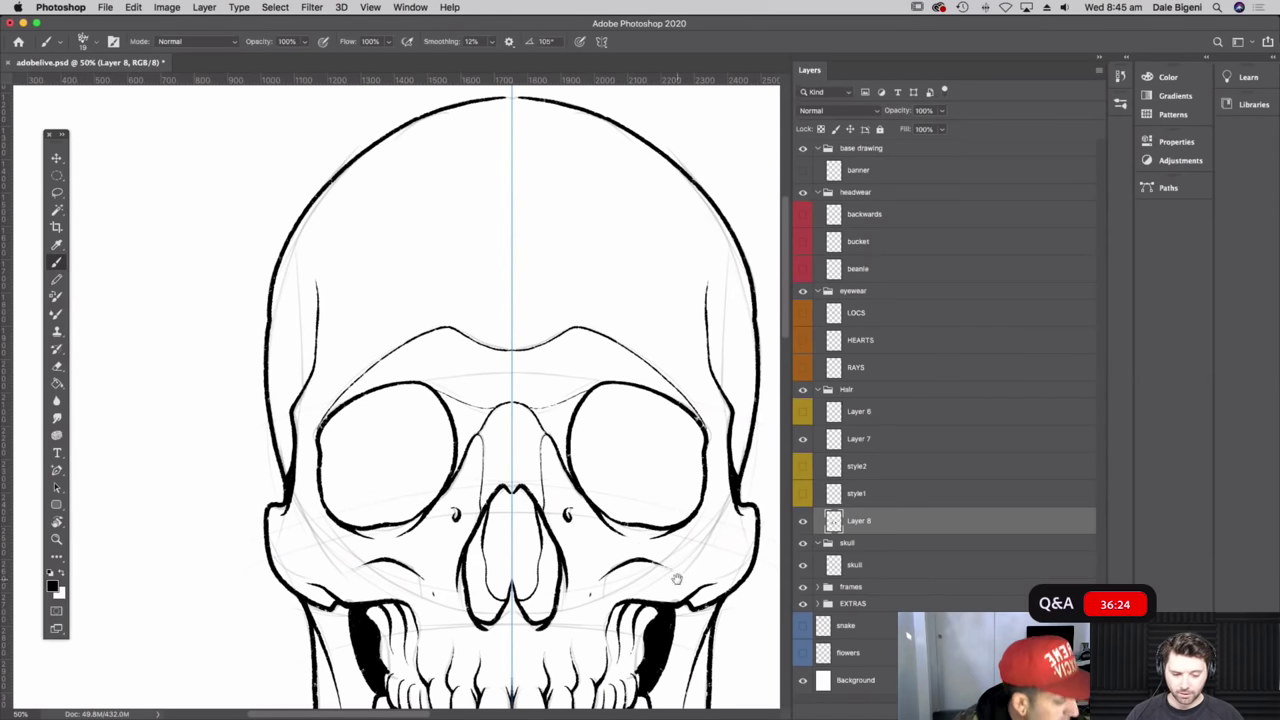
- Rename the inked line art layer SKULL, then collapse and hide the skull sketch group
key(super+minus)
key(super+minus)
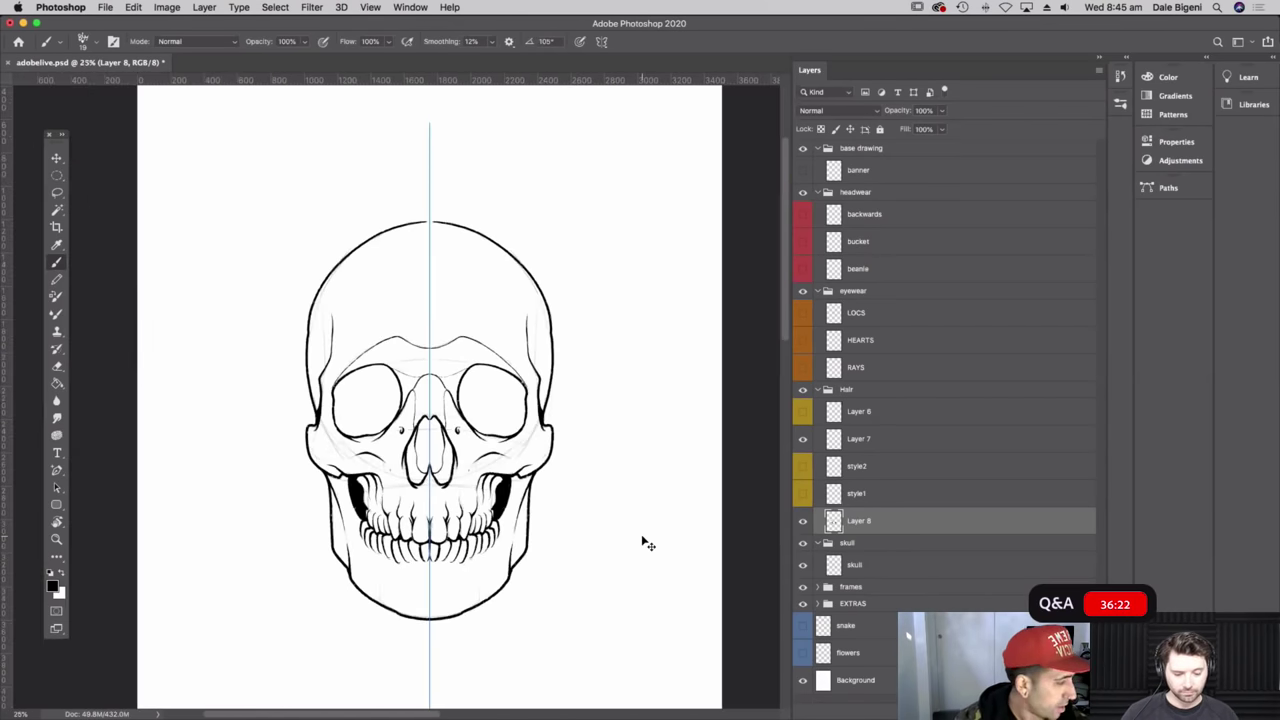
mouse_move(878, 528)
mouse_down()
mouse_move(874, 545)
mouse_move(875, 522)
mouse_up()
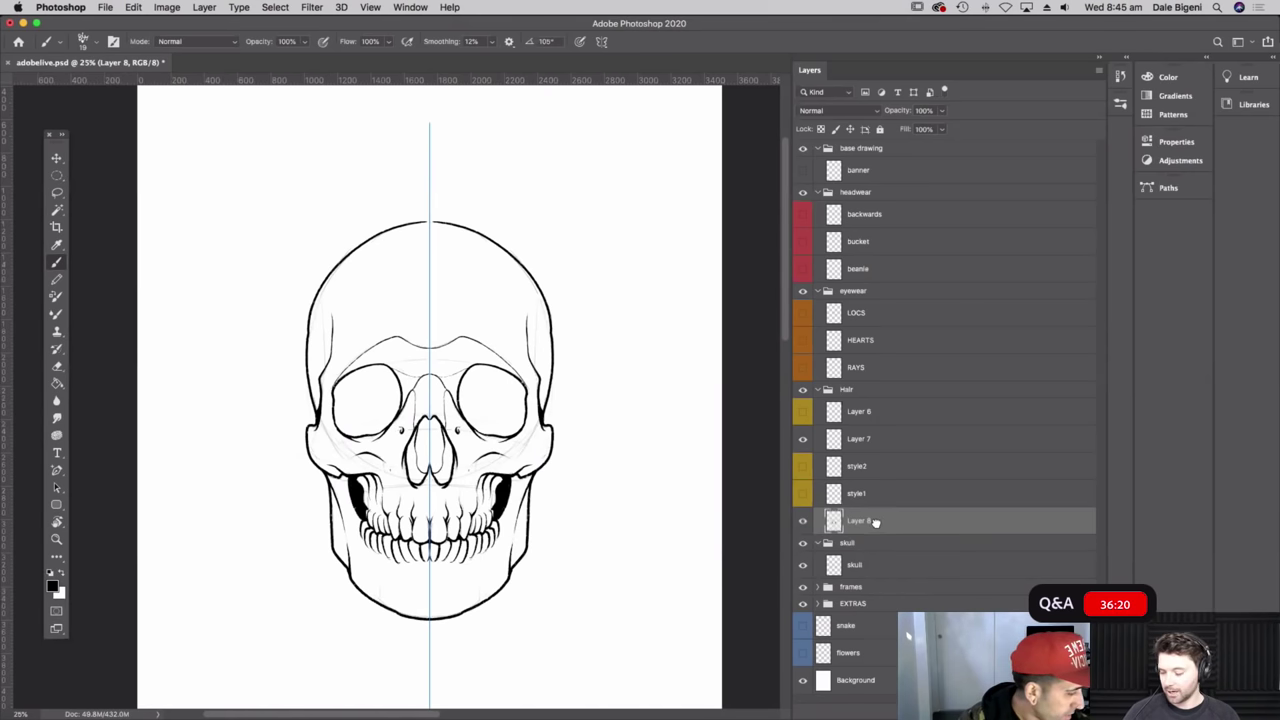
double_click(860, 522)
text(skULL)
key(Return)
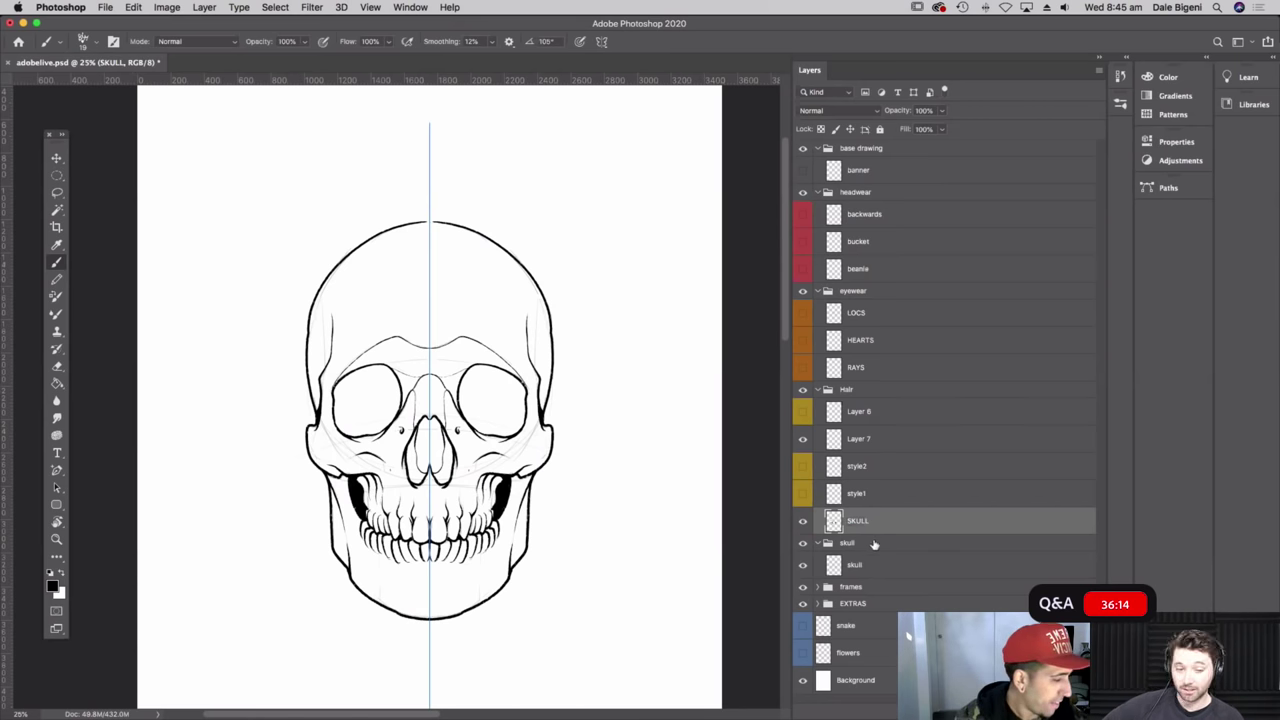
click(818, 543)
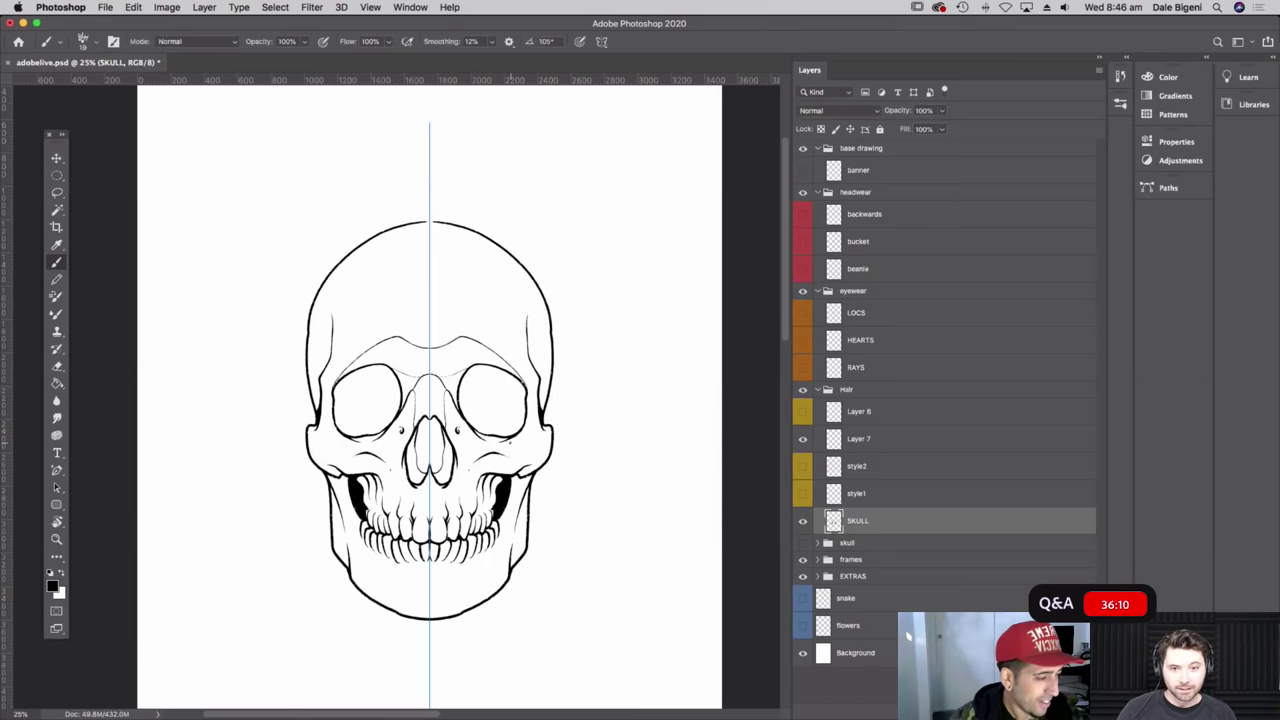
- Fill the gaps between the root lines of the upper back teeth with black
key(super+equal)
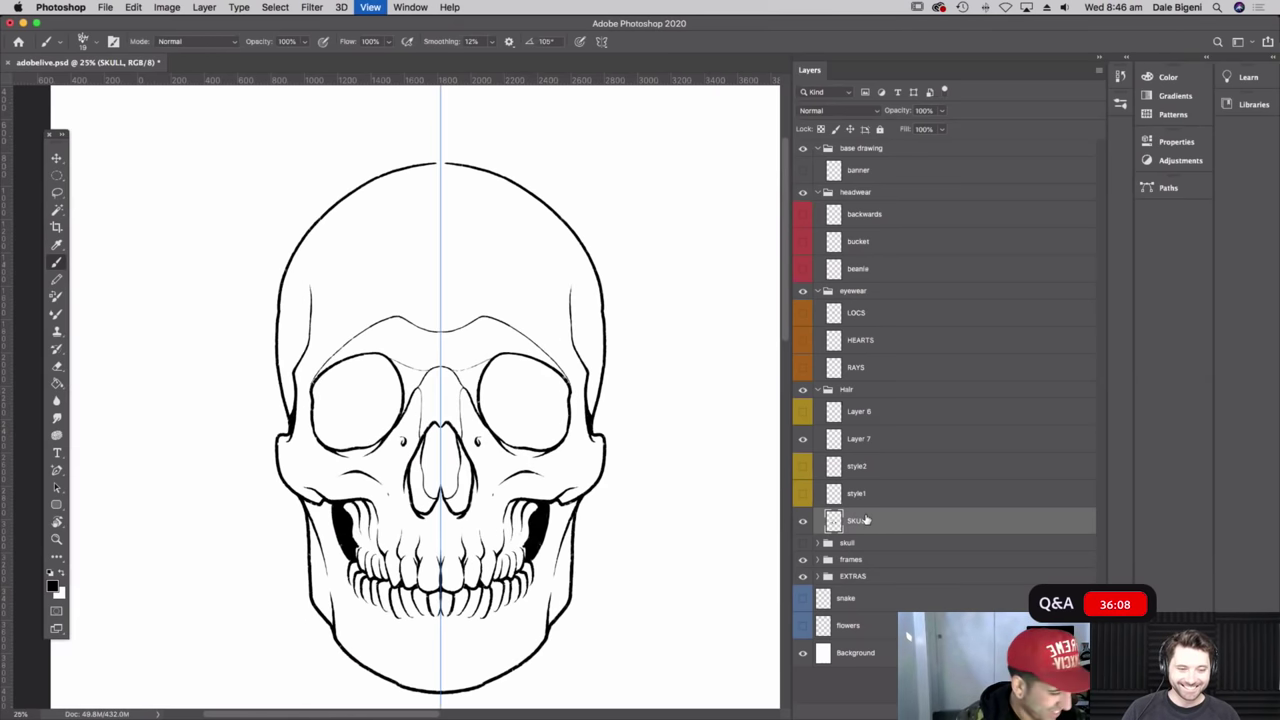
key(super+equal)
key(super+equal)
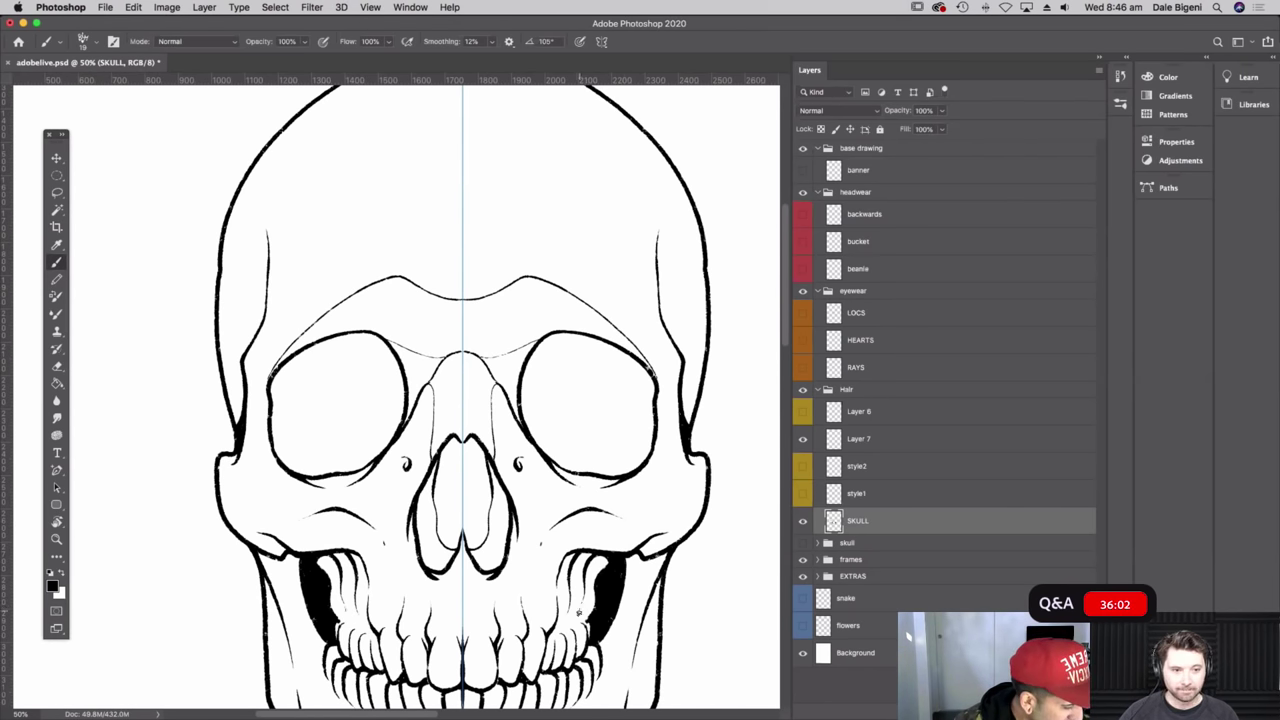
mouse_move(581, 621)
mouse_down()
mouse_move(604, 556)
mouse_move(581, 620)
mouse_move(586, 597)
mouse_up()
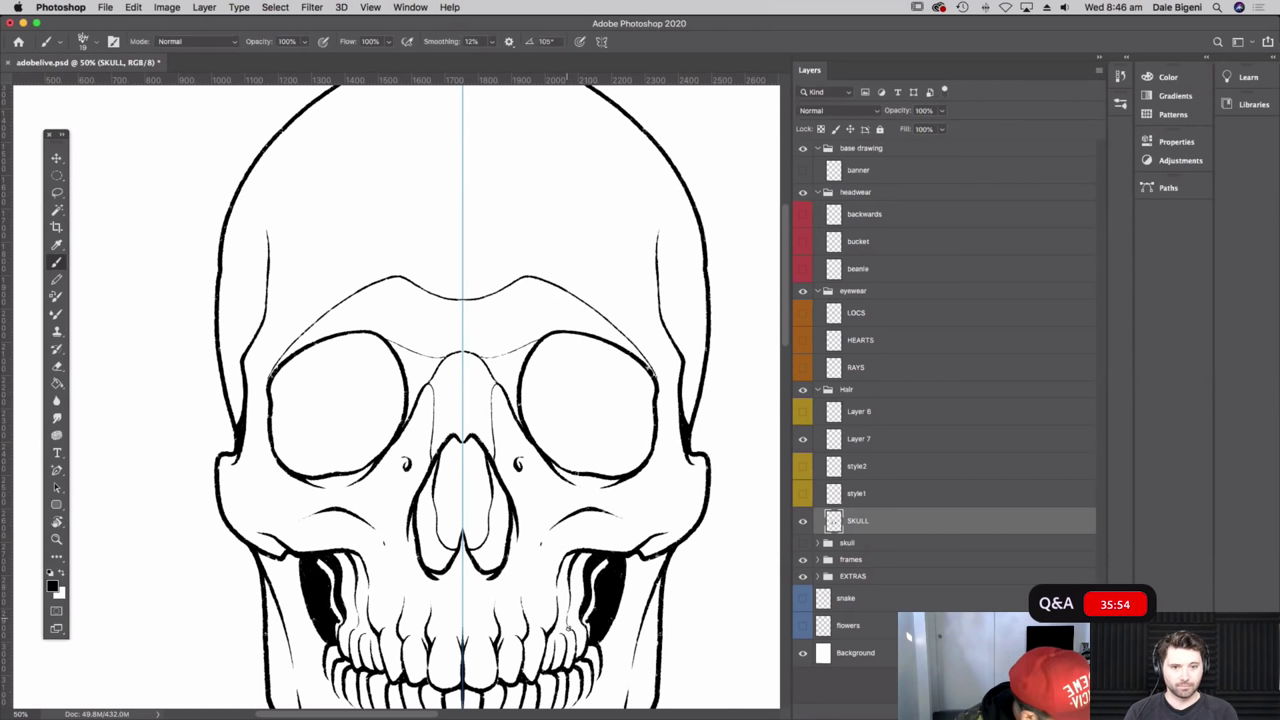
mouse_move(570, 620)
mouse_down()
mouse_move(586, 552)
mouse_move(572, 628)
mouse_up()
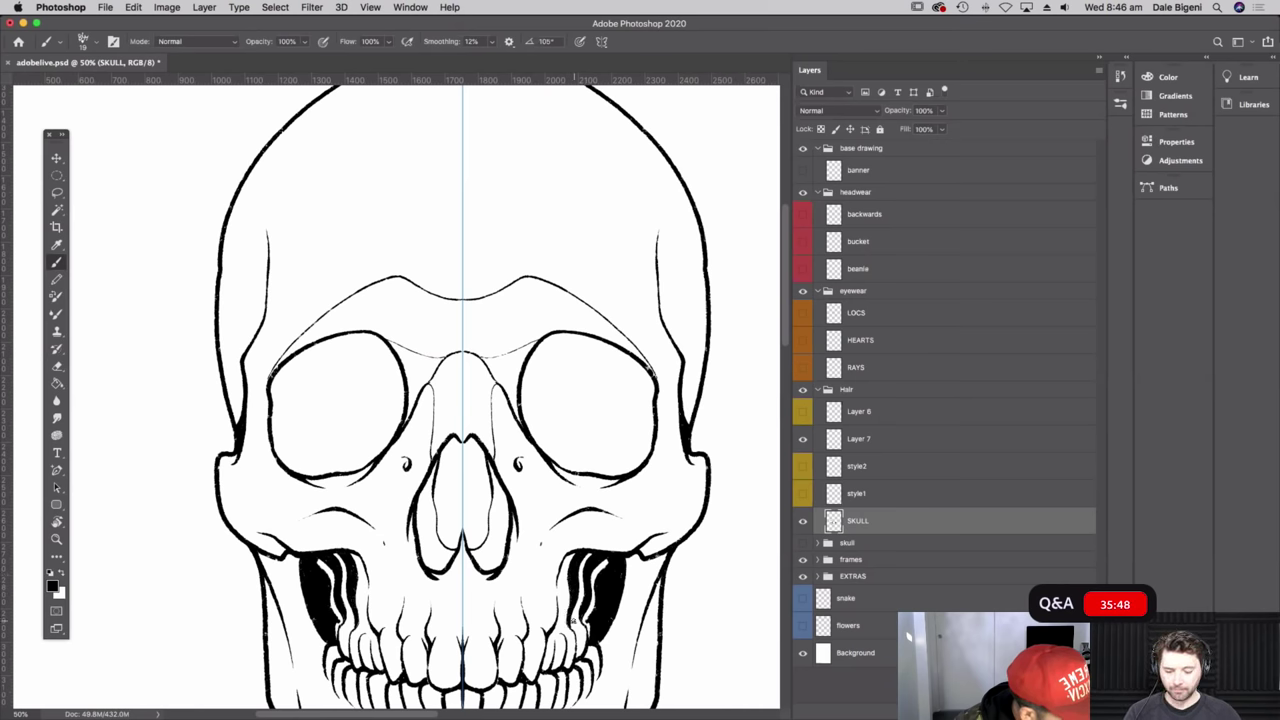
scroll(642, 605, down, 2)
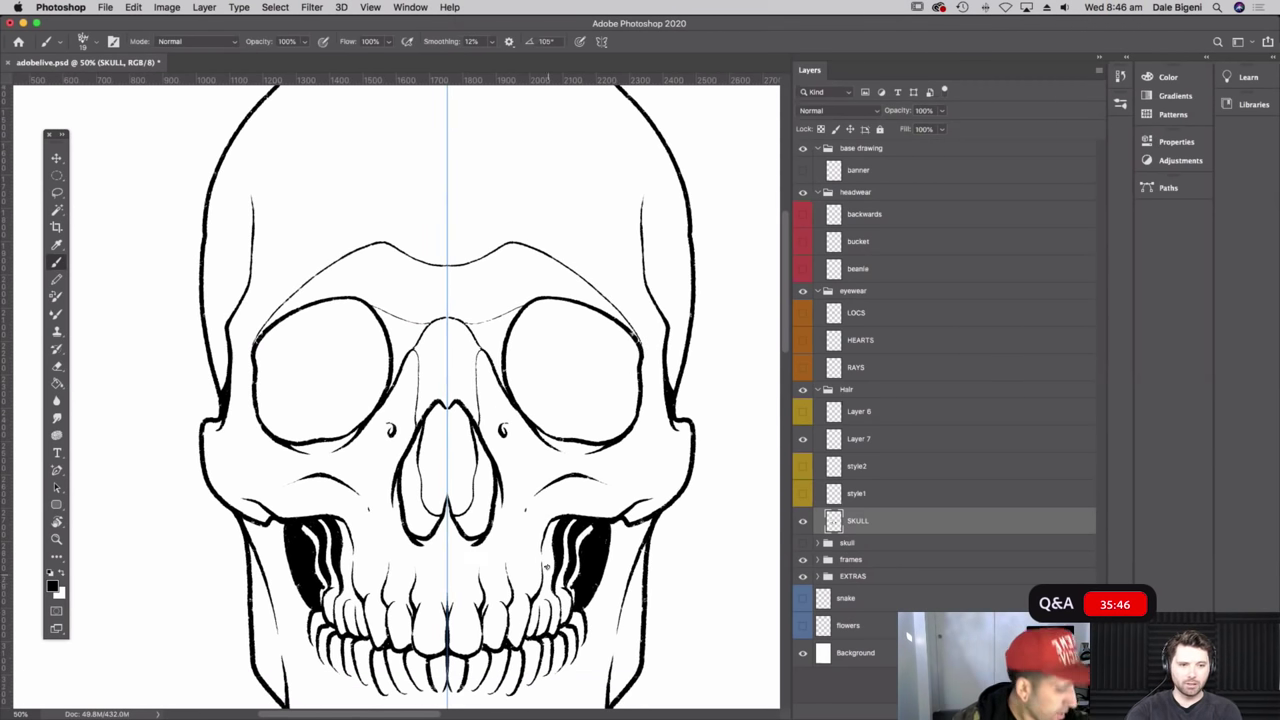
- Thicken the innermost root line of the upper back teeth beside the dark side gap
mouse_move(548, 584)
mouse_down()
mouse_move(551, 516)
mouse_move(546, 584)
mouse_move(543, 554)
mouse_up()
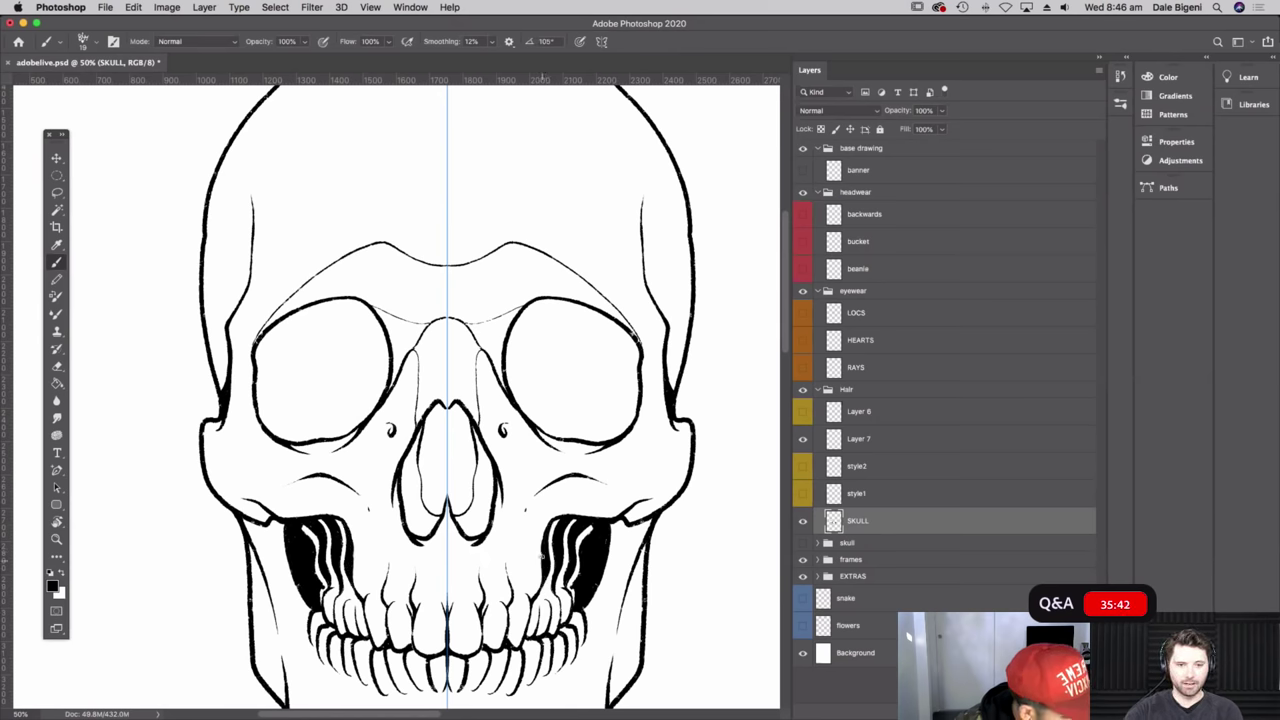
scroll(657, 584, down, 5)
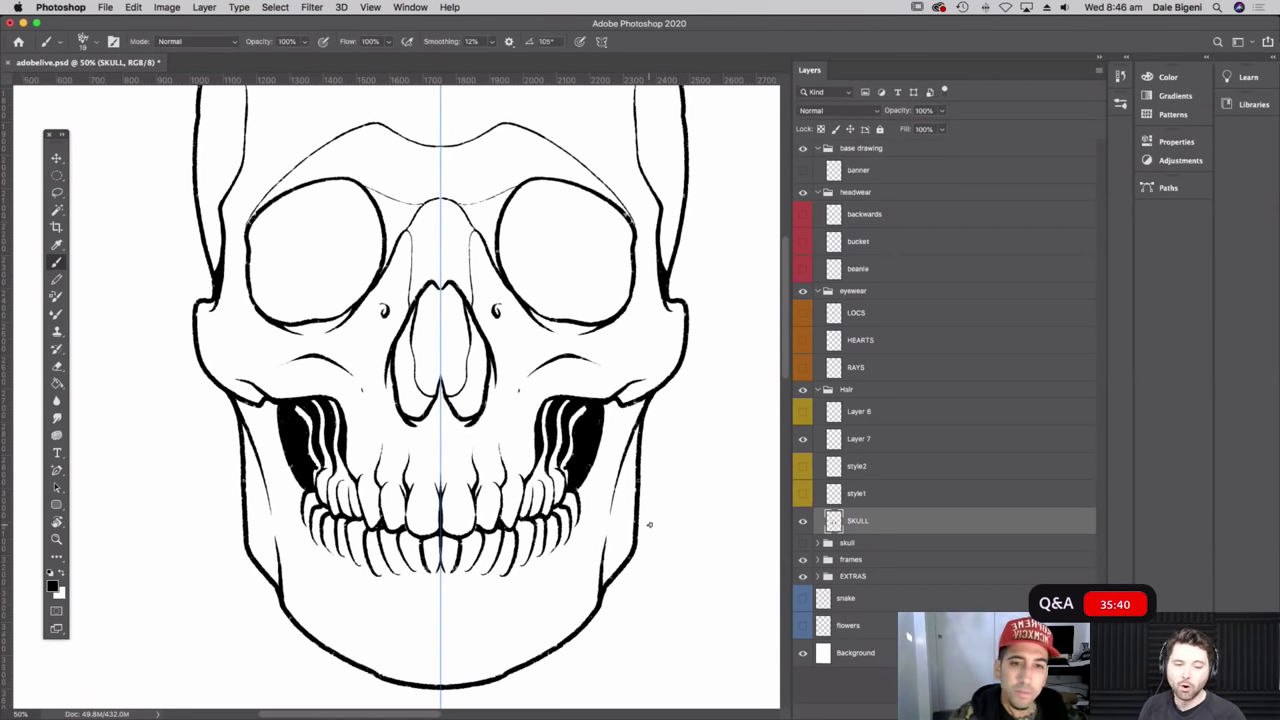
scroll(645, 528, left, 2)
scroll(645, 528, up, 1)
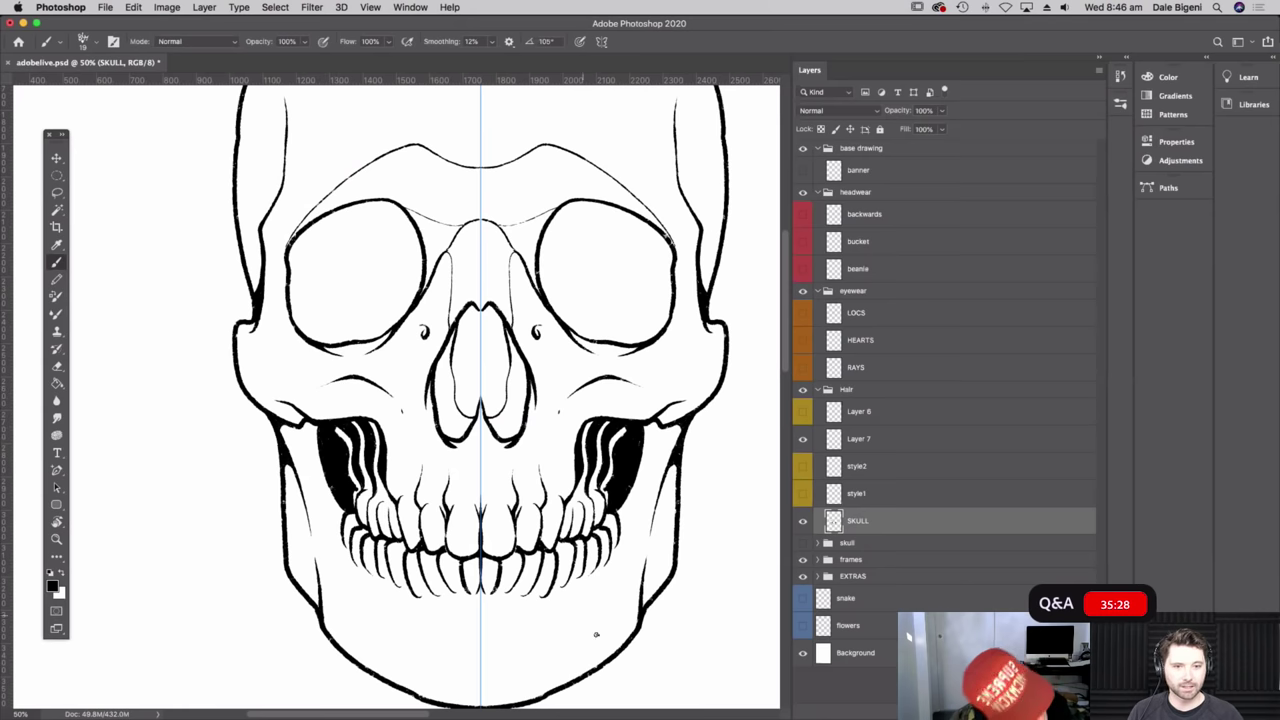
- Ink the narrow nasal septum up the centre of the nasal cavity and toggle the SKULL layer's visibility to check it
drag(642, 352, 613, 392)
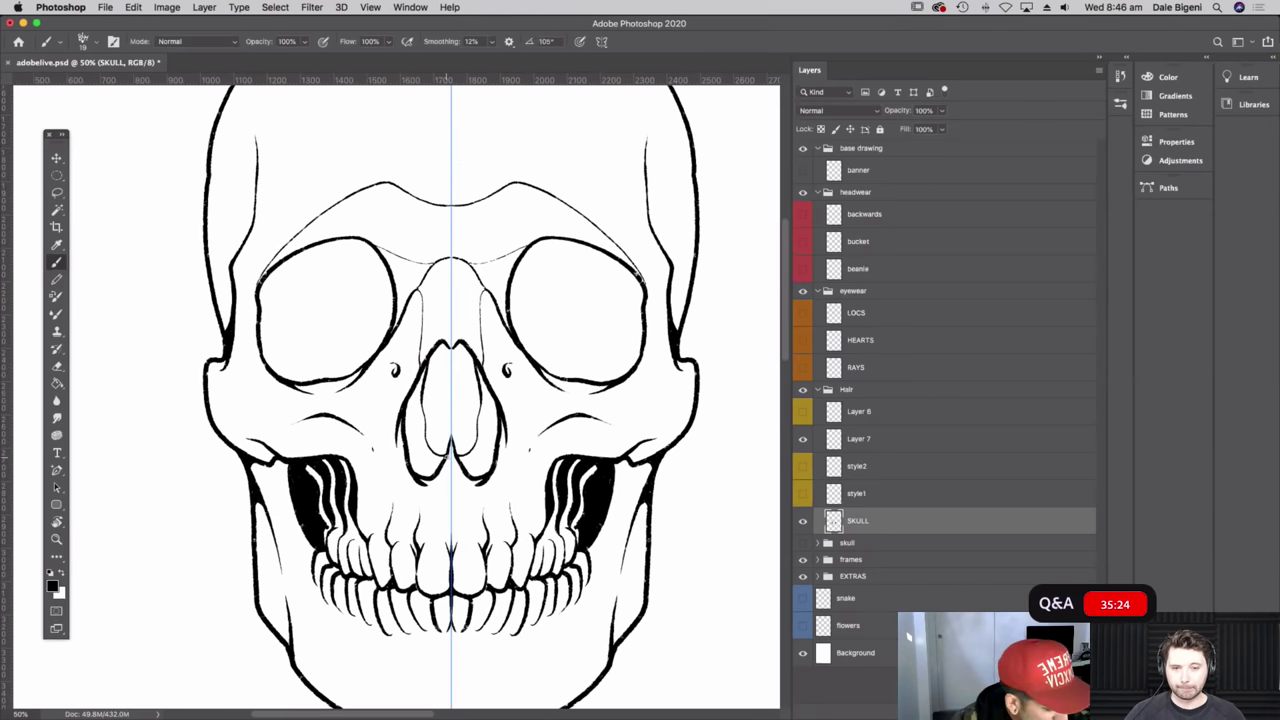
drag(450, 448, 450, 372)
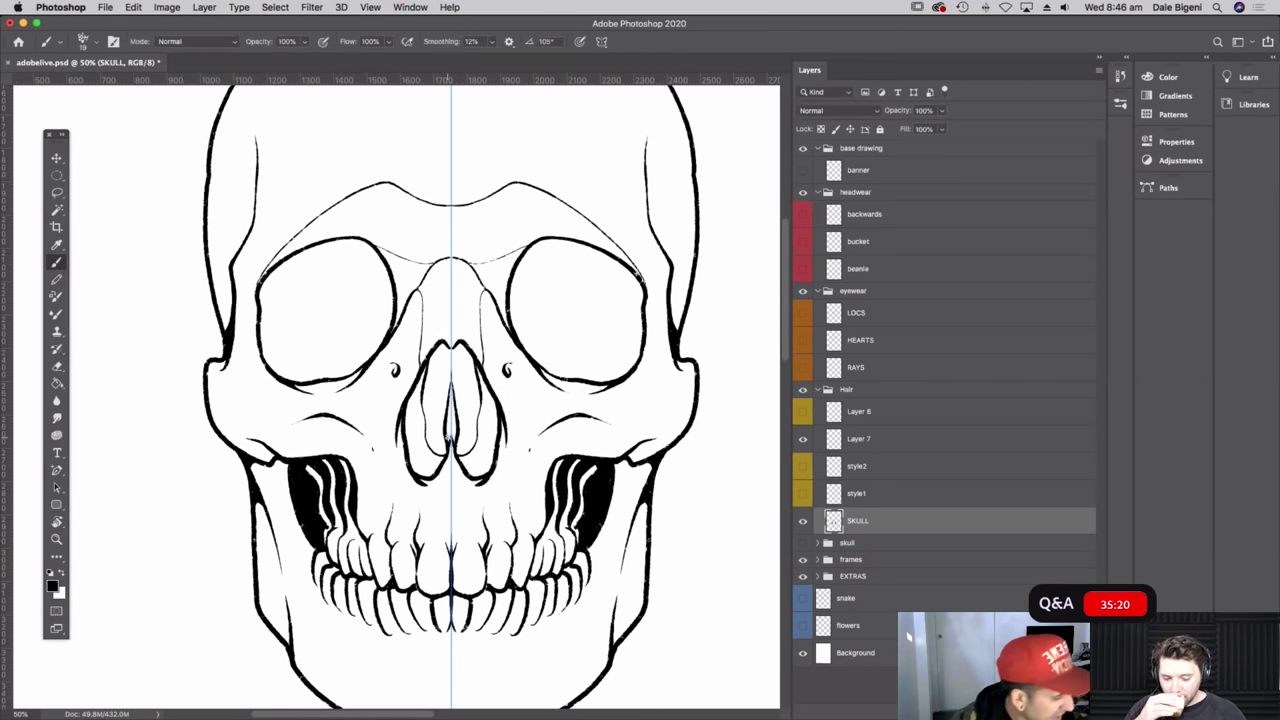
click(802, 521)
click(802, 521)
- Set the eraser's size to 19 px
key(e)
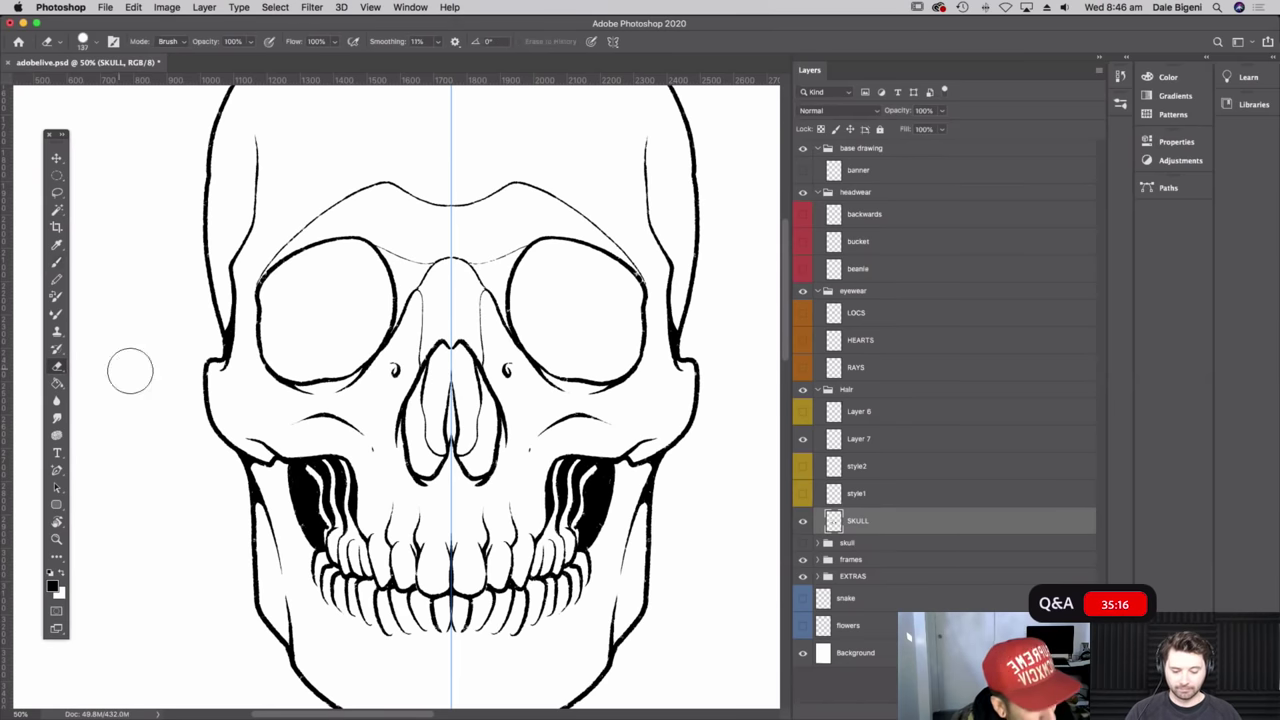
click(96, 43)
click(84, 82)
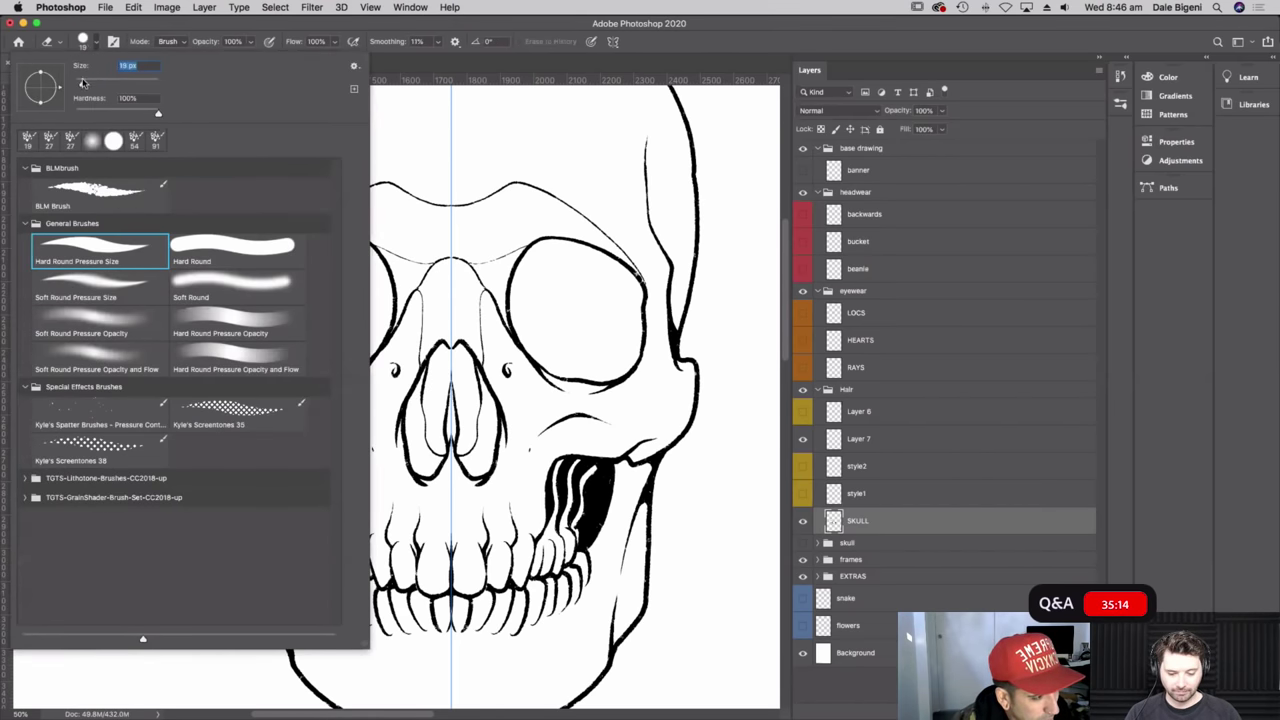
click(97, 39)
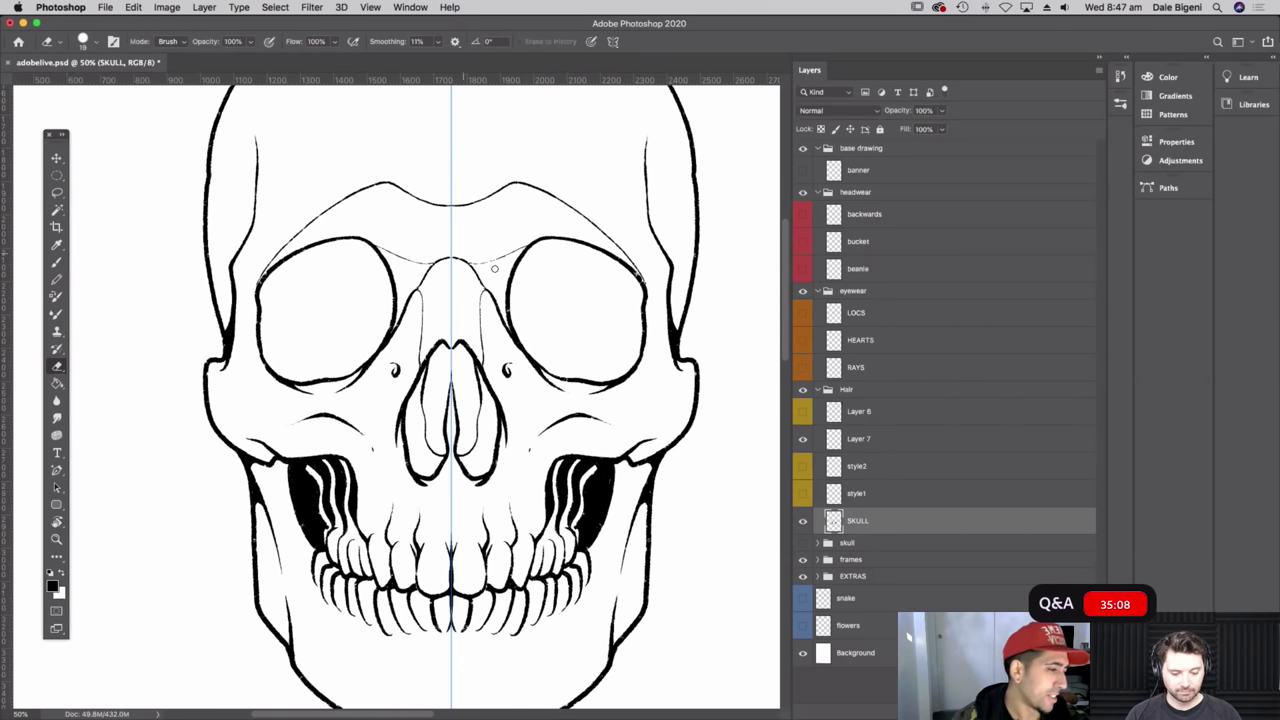
- Ink short mirrored dashes with the brush beneath the roots of the lower teeth
click(57, 158)
click(56, 262)
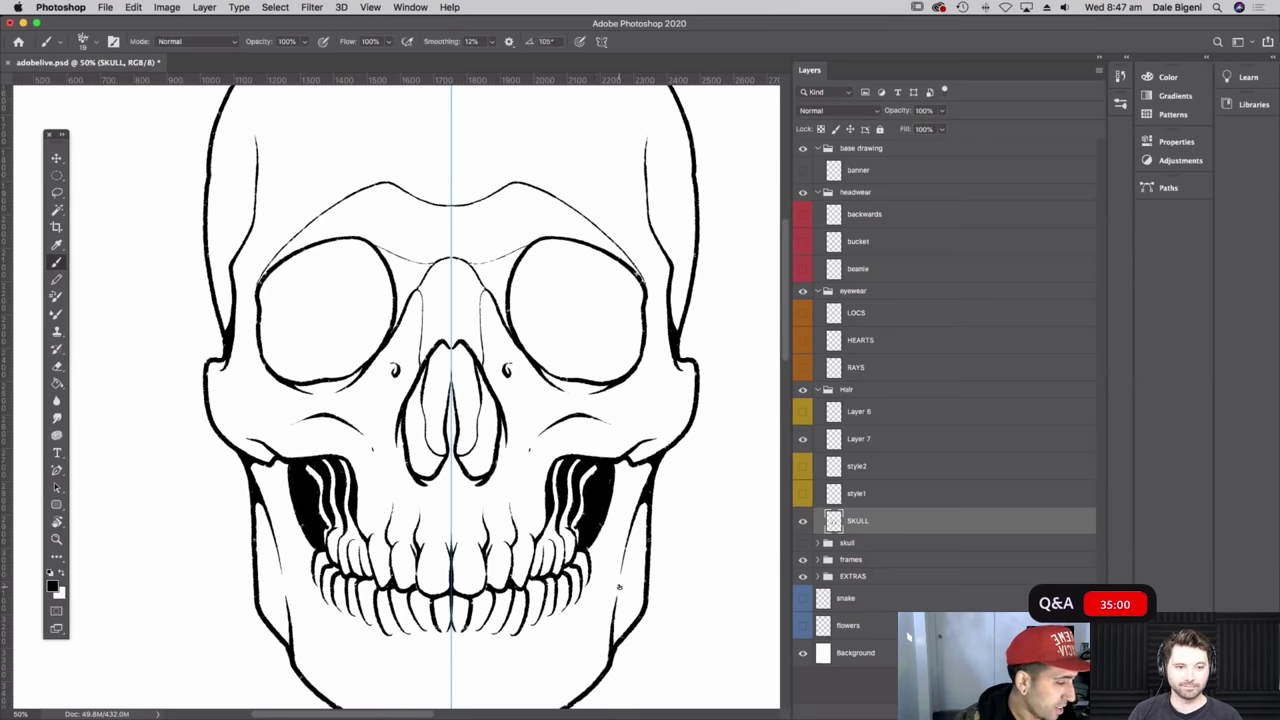
scroll(550, 595, down, 5)
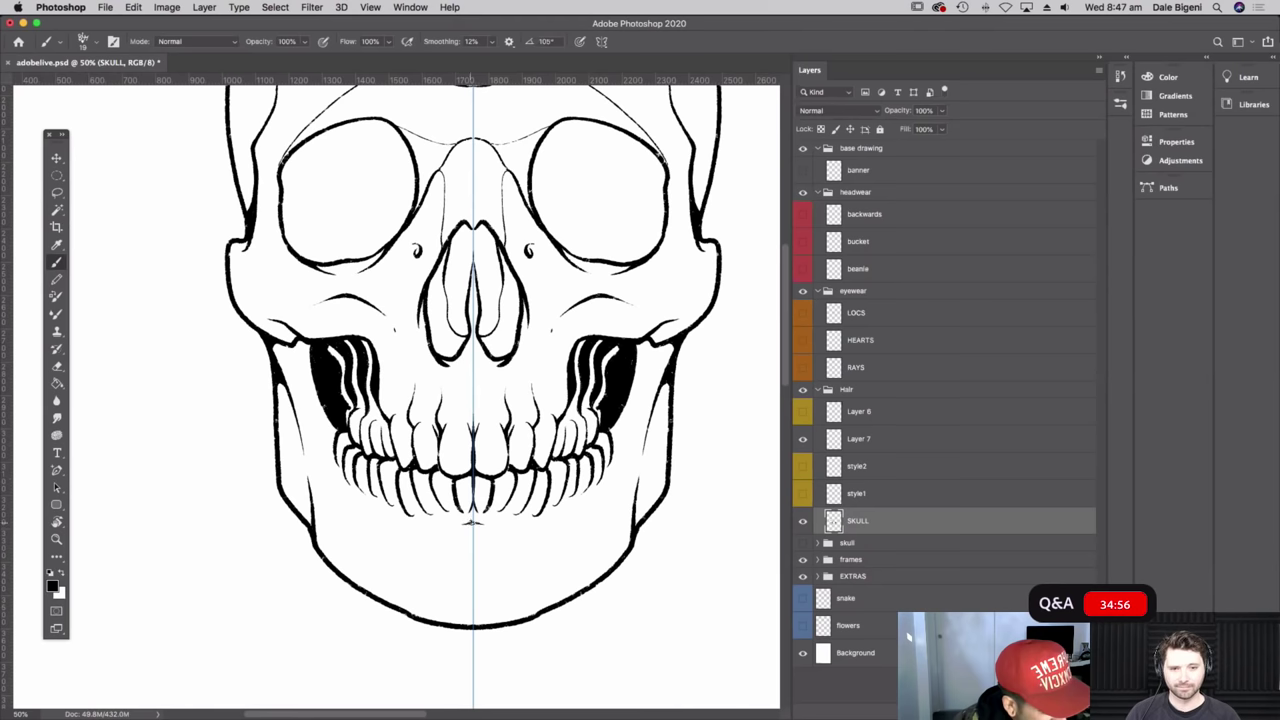
drag(497, 522, 530, 523)
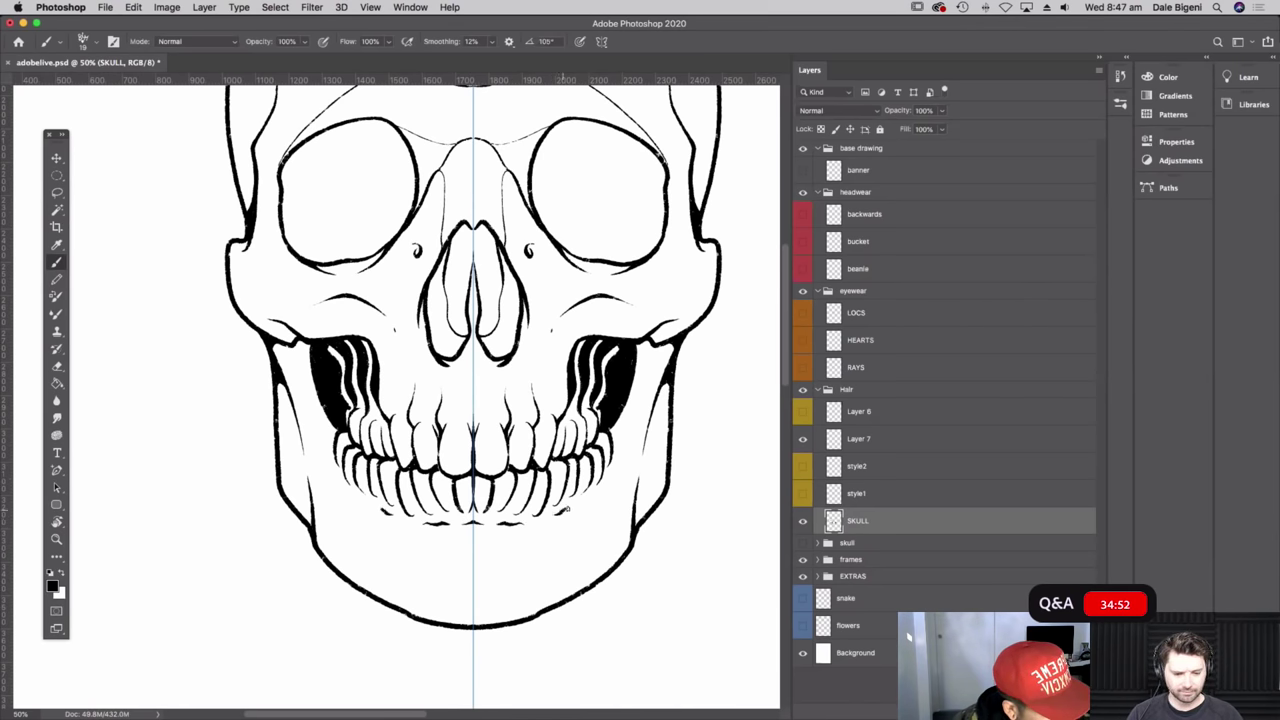
- Ink a contour line down the side of the upper jaw from the cheekbone crease towards the tooth roots
scroll(610, 461, up, 2)
drag(619, 485, 615, 549)
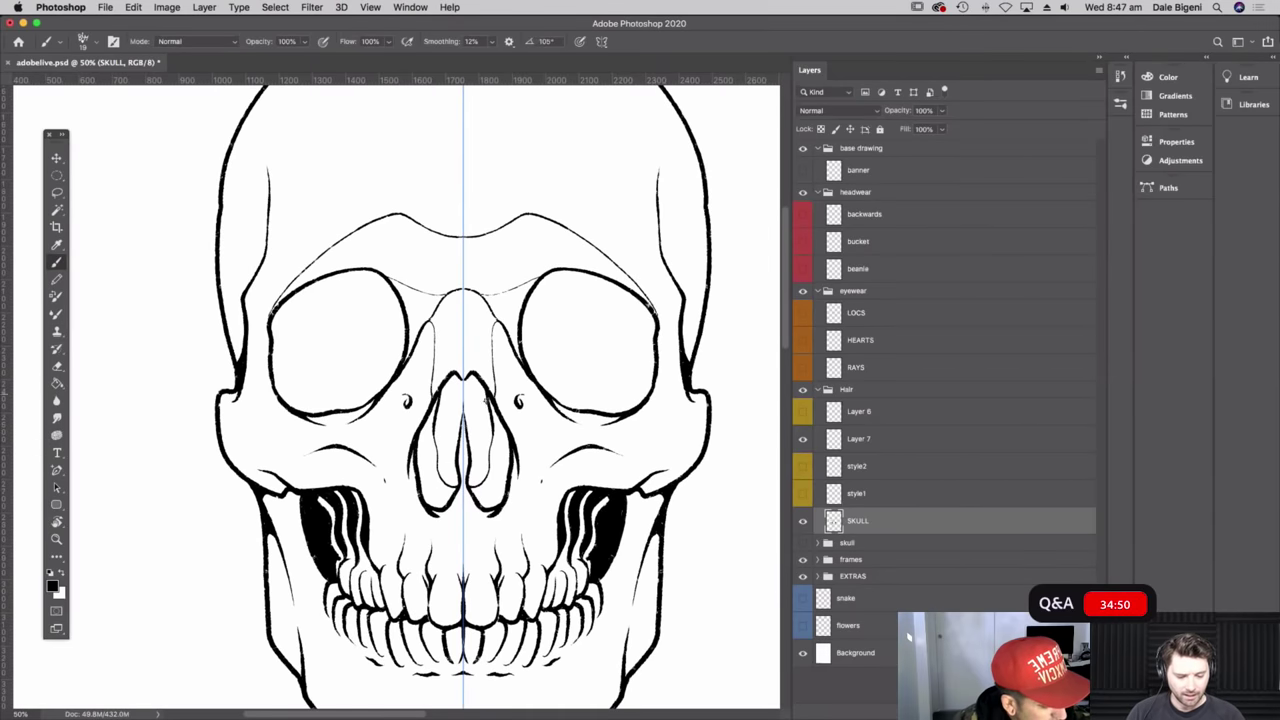
mouse_move(340, 476)
mouse_down()
mouse_move(379, 518)
mouse_move(383, 548)
mouse_up()
drag(627, 583, 633, 545)
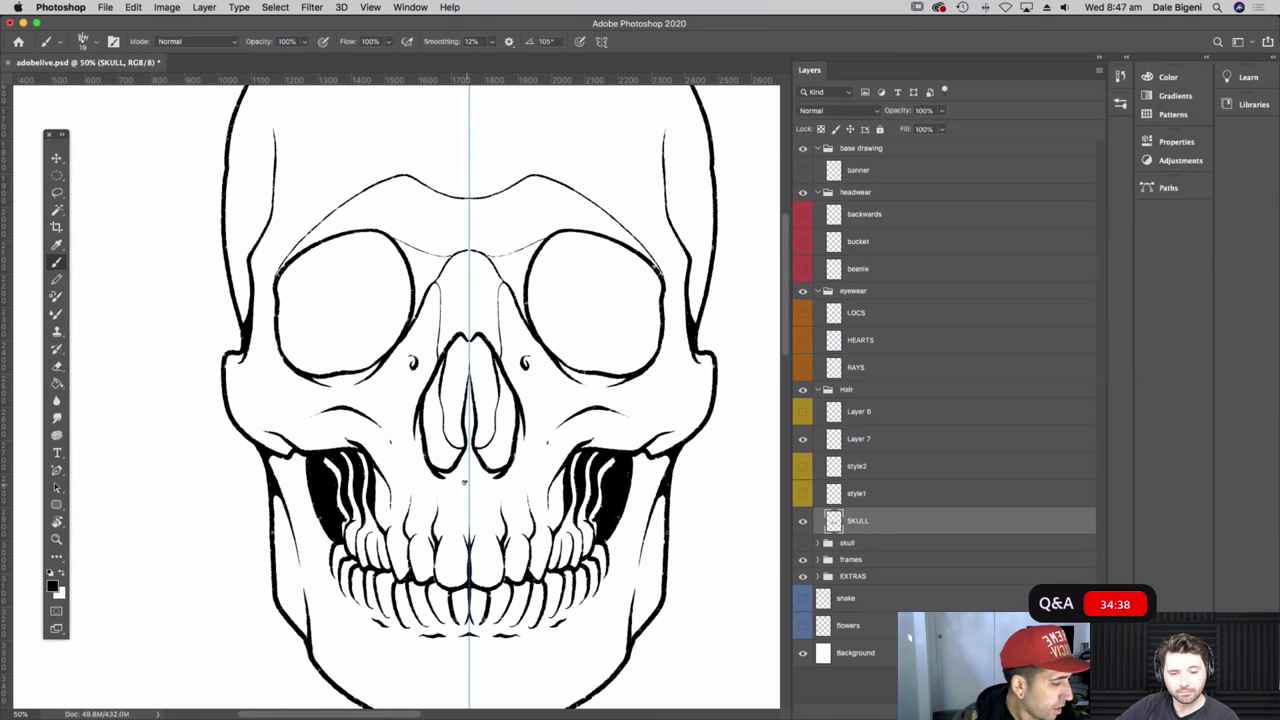
- Fill the two inner nasal openings with solid black, leaving the thin septum white between them
drag(505, 479, 482, 498)
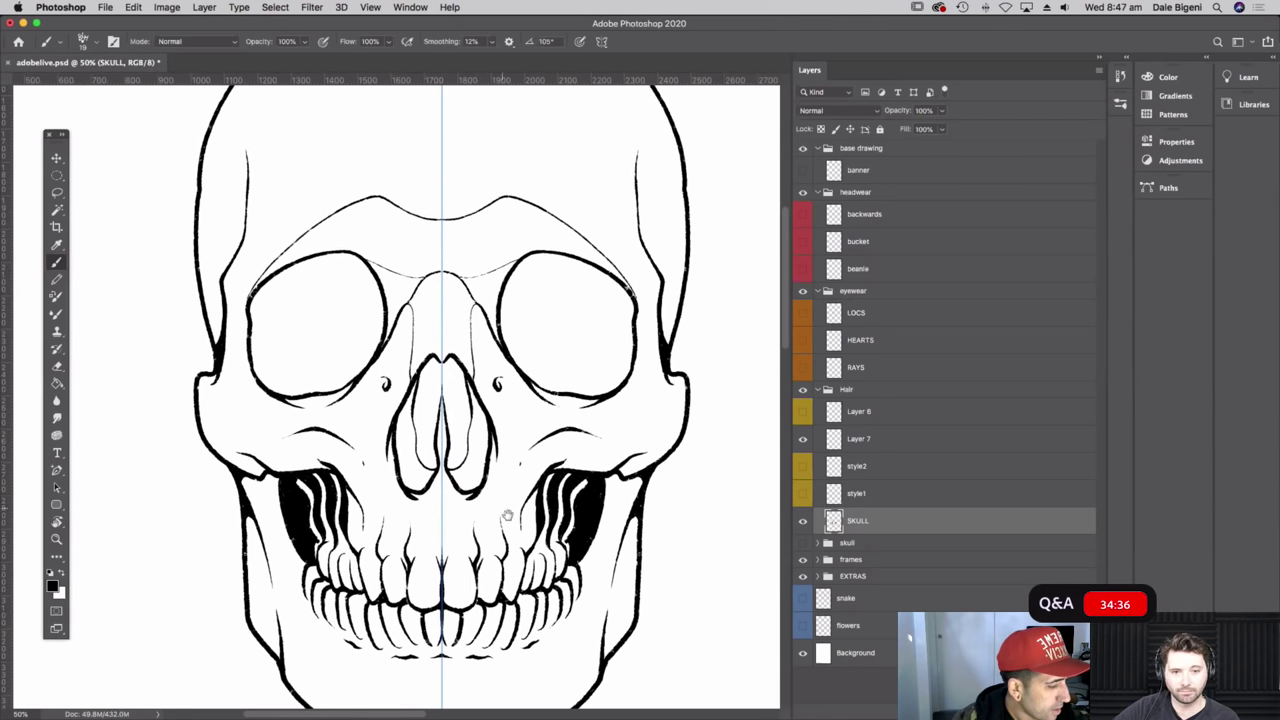
key(super+minus)
key(super+minus)
key(super+plus)
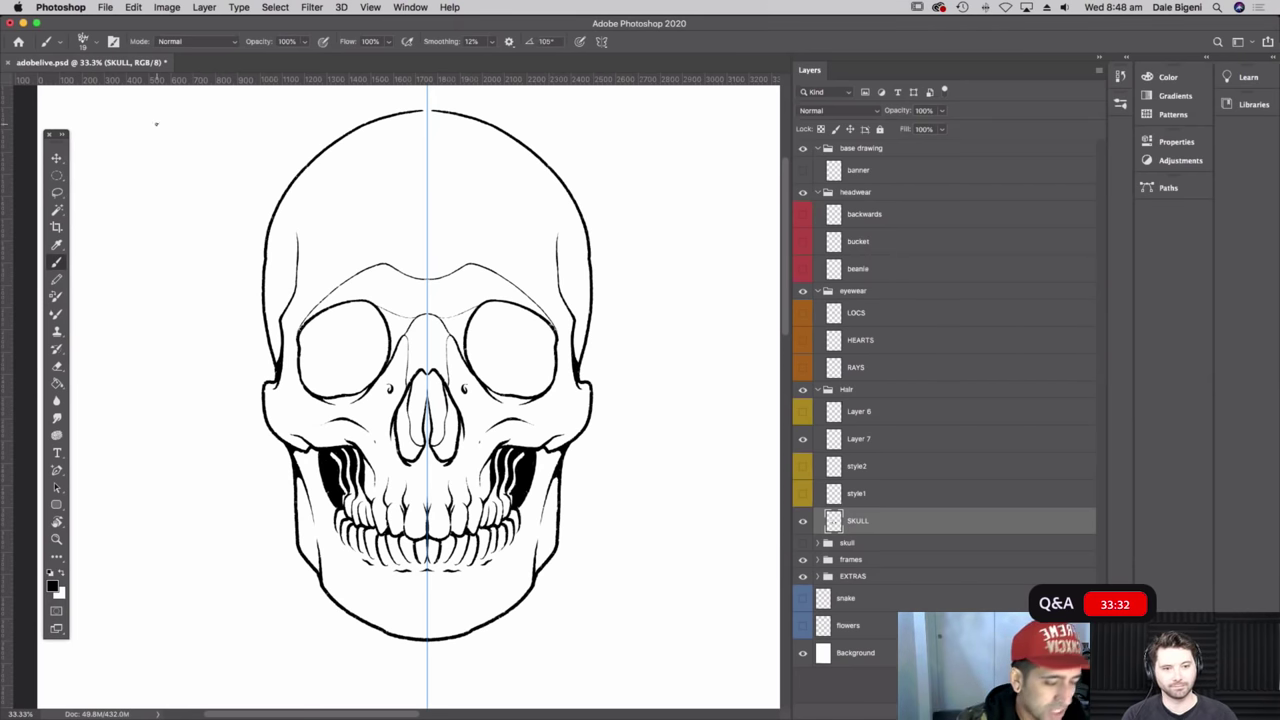
key(super+plus)
mouse_move(432, 362)
mouse_down()
mouse_move(441, 392)
mouse_move(442, 417)
mouse_move(424, 395)
mouse_move(426, 415)
mouse_move(454, 413)
mouse_move(426, 440)
mouse_move(458, 433)
mouse_move(428, 425)
mouse_move(436, 386)
mouse_up()
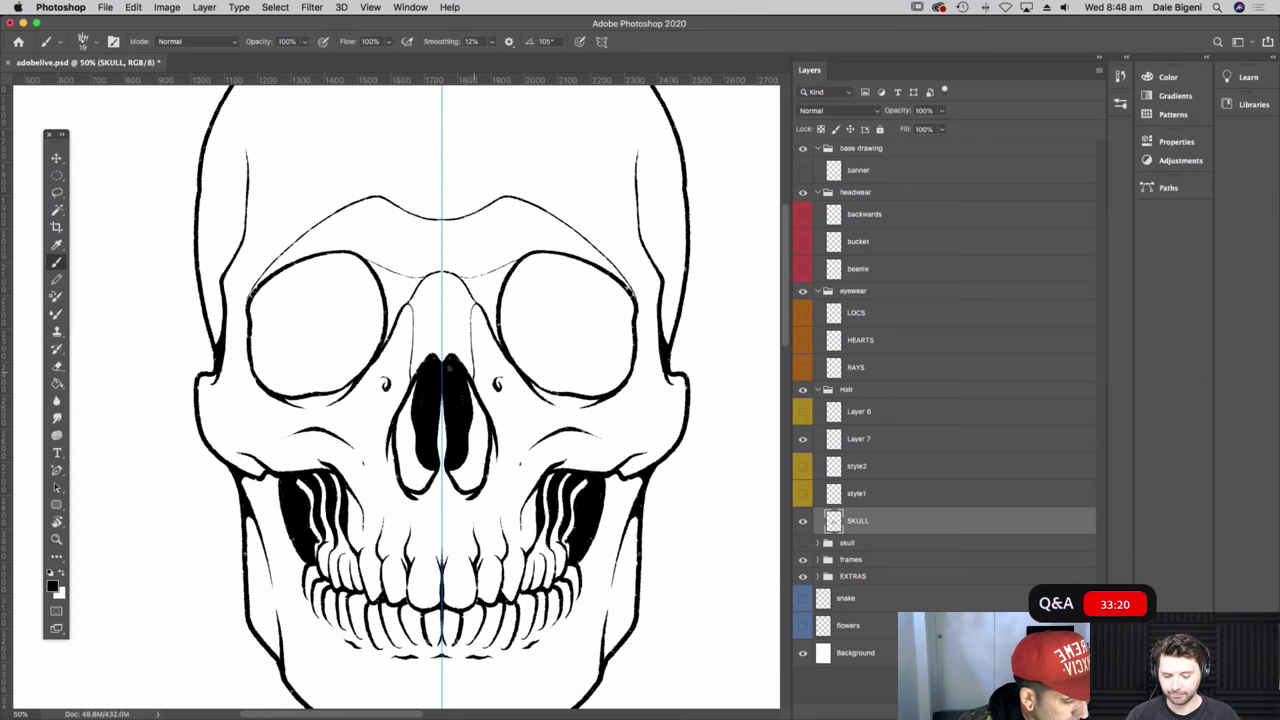
- Set the brush size to 83 px and fill both eye sockets with solid black
drag(606, 500, 641, 597)
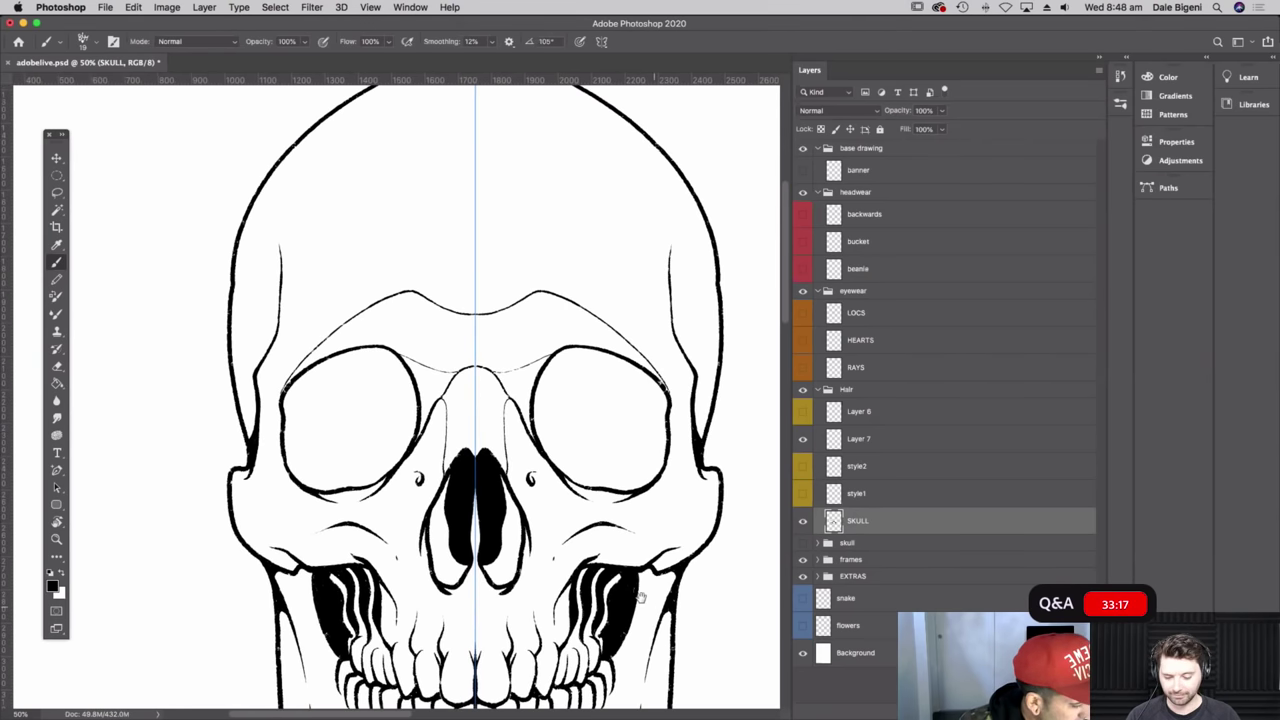
click(95, 44)
click(107, 81)
click(124, 48)
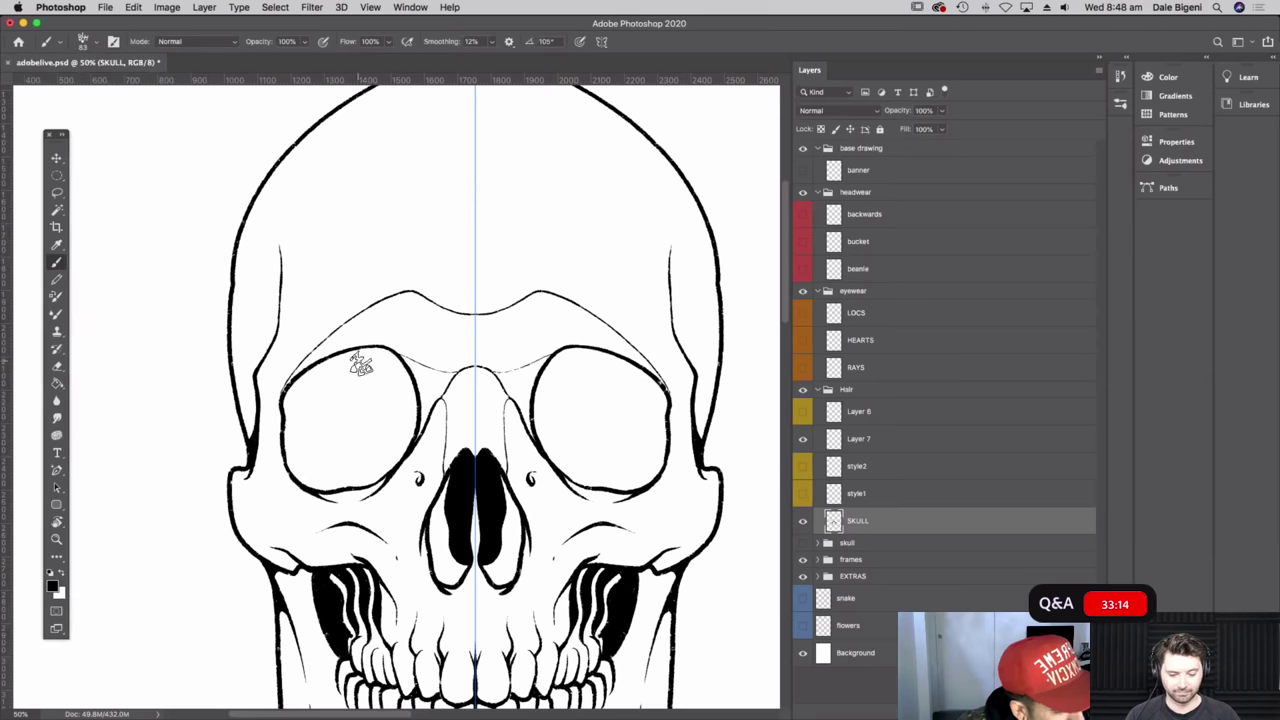
mouse_move(347, 363)
mouse_down()
mouse_move(347, 449)
mouse_move(372, 438)
mouse_move(325, 419)
mouse_move(331, 386)
mouse_move(302, 411)
mouse_move(312, 451)
mouse_move(300, 451)
mouse_move(317, 475)
mouse_move(392, 451)
mouse_move(382, 465)
mouse_move(408, 407)
mouse_move(402, 389)
mouse_move(402, 402)
mouse_move(380, 360)
mouse_move(352, 366)
mouse_move(370, 357)
mouse_move(318, 368)
mouse_move(289, 398)
mouse_move(294, 417)
mouse_move(339, 404)
mouse_move(380, 370)
mouse_up()
scroll(663, 462, down, 5)
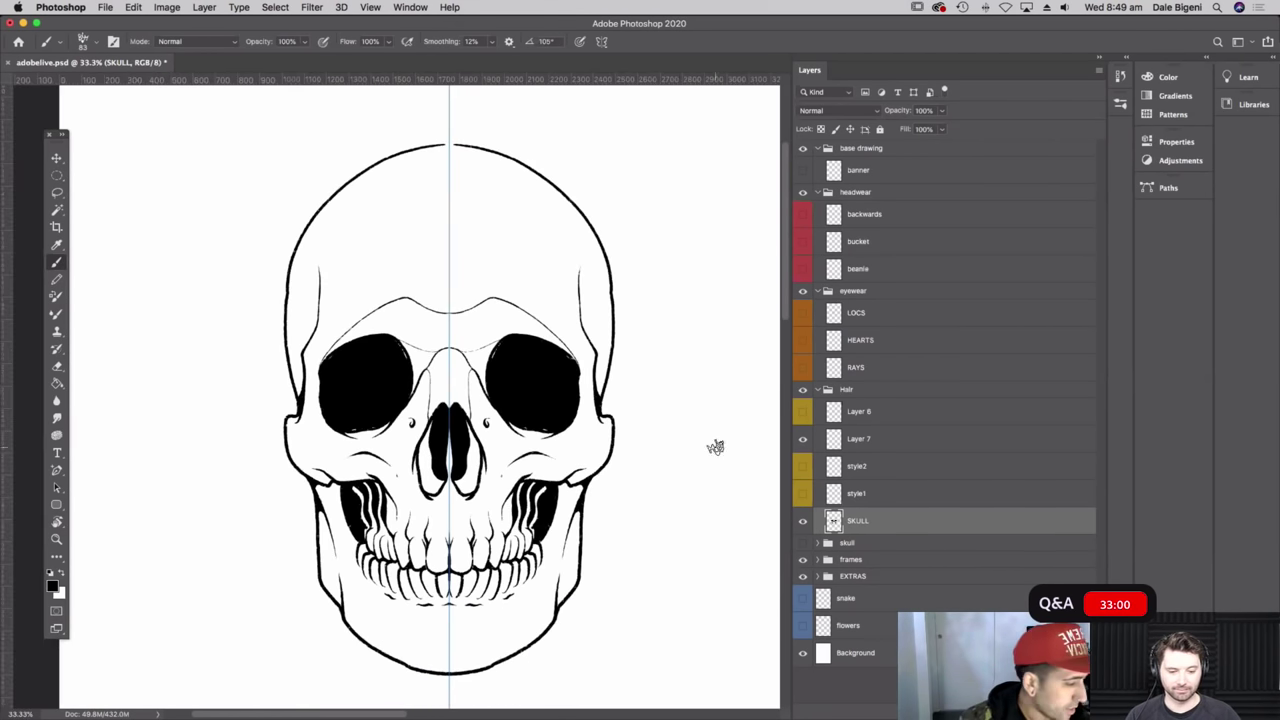
- Try brush sizes of 35 px and 10 px
click(95, 41)
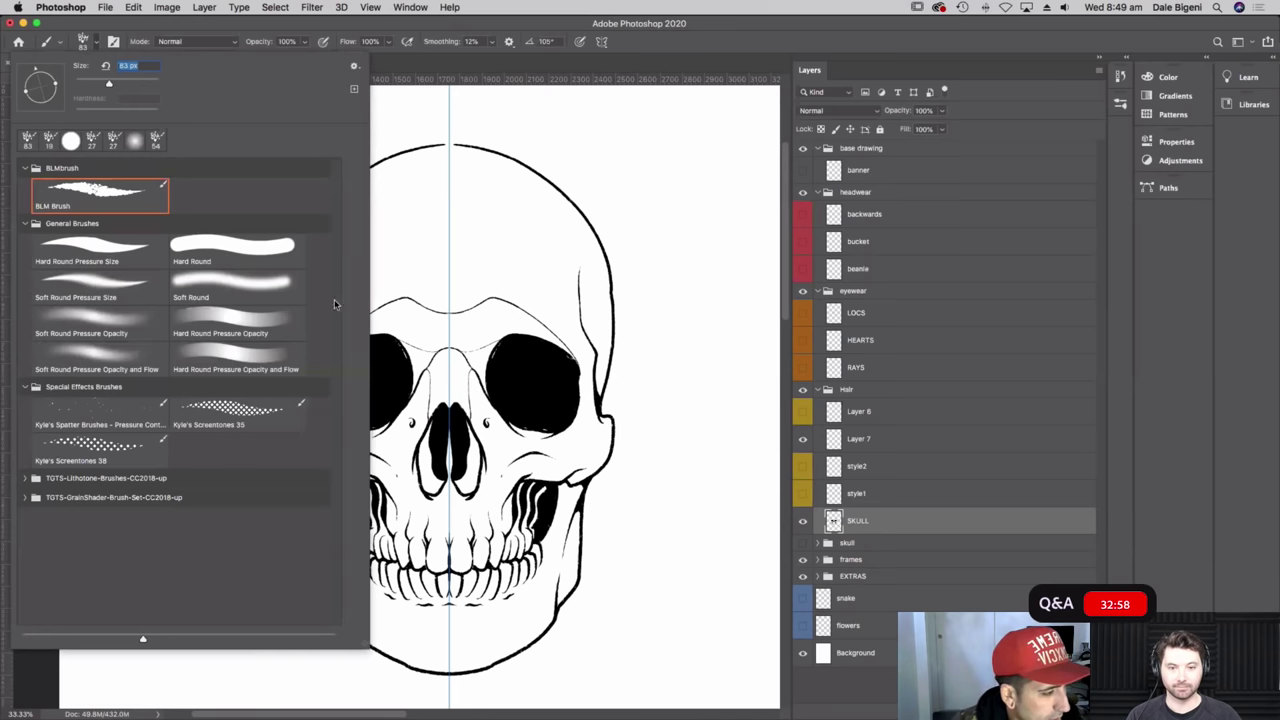
text(35)
key(Return)
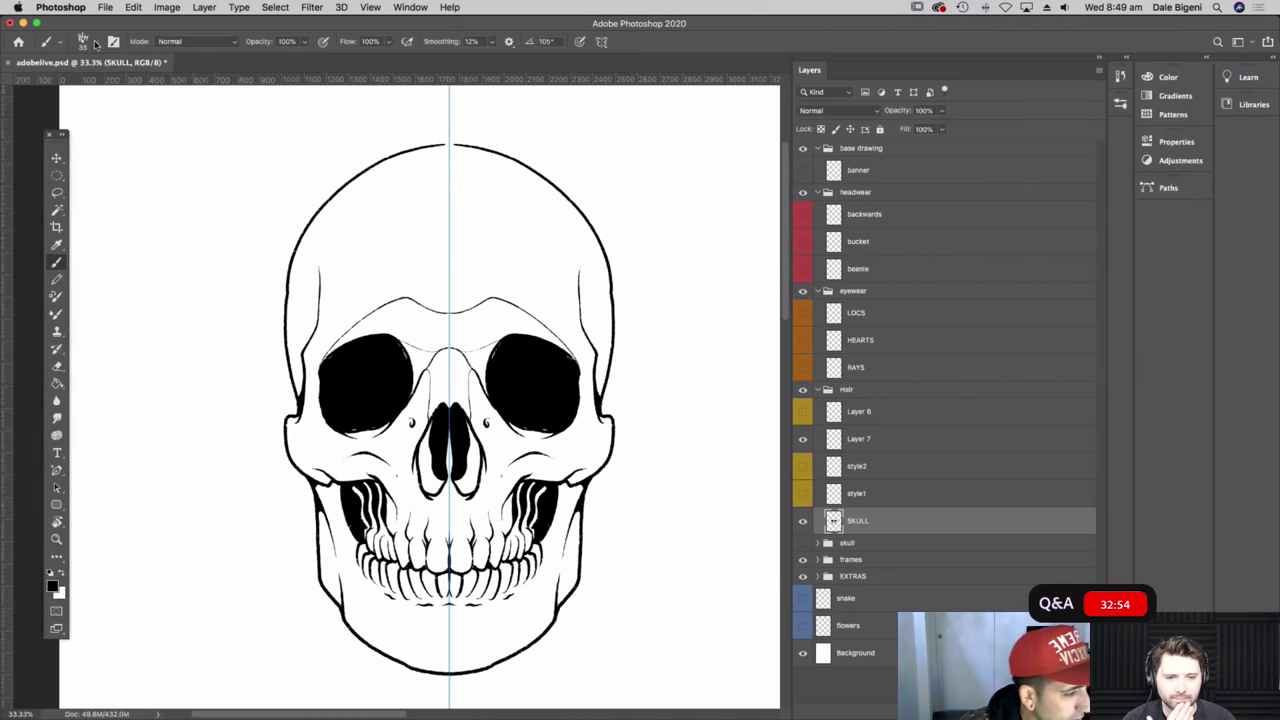
click(95, 41)
text(10)
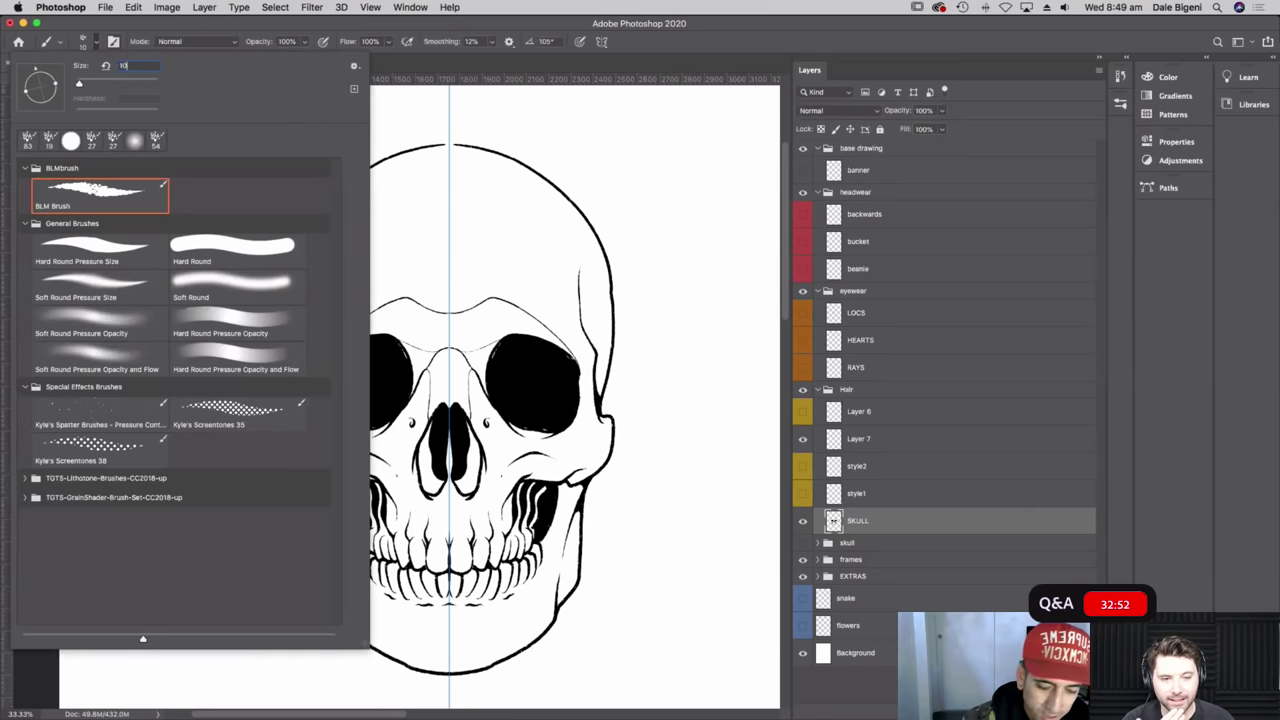
key(Return)
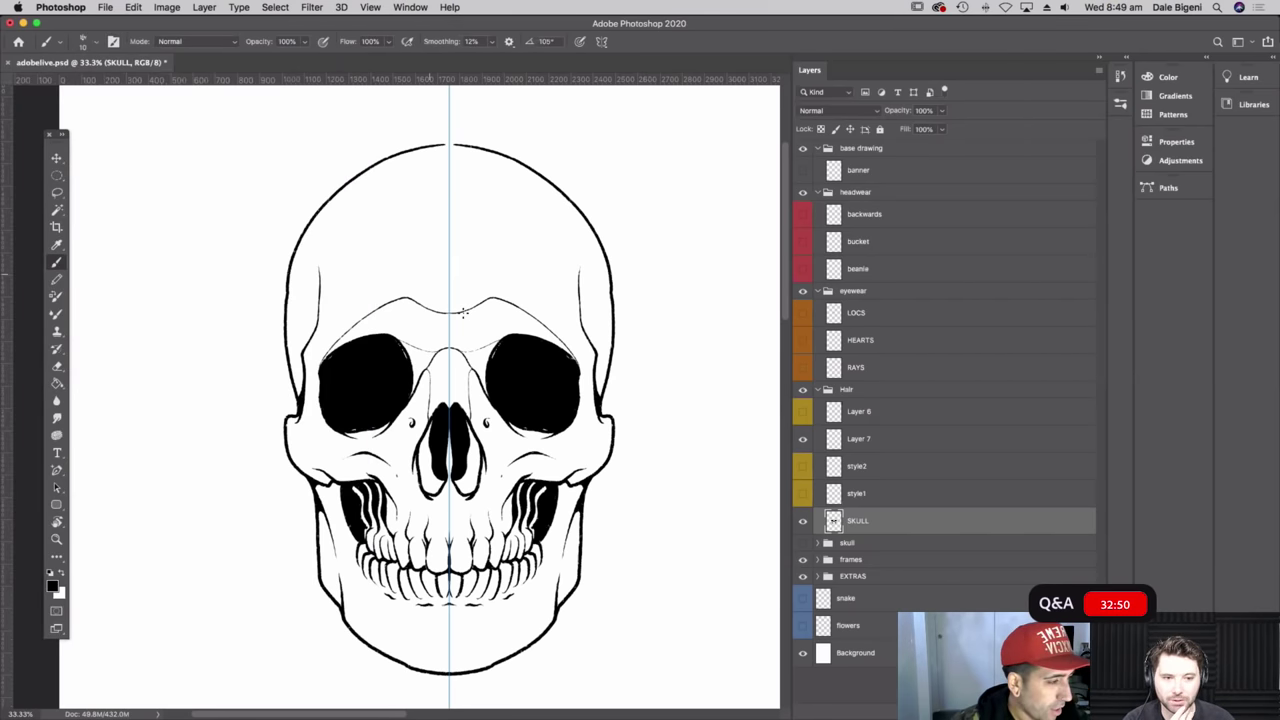
- Set the brush size to 20 px, turn symmetry off and ink a separate crack line across each cheekbone
click(96, 42)
text(20)
key(Return)
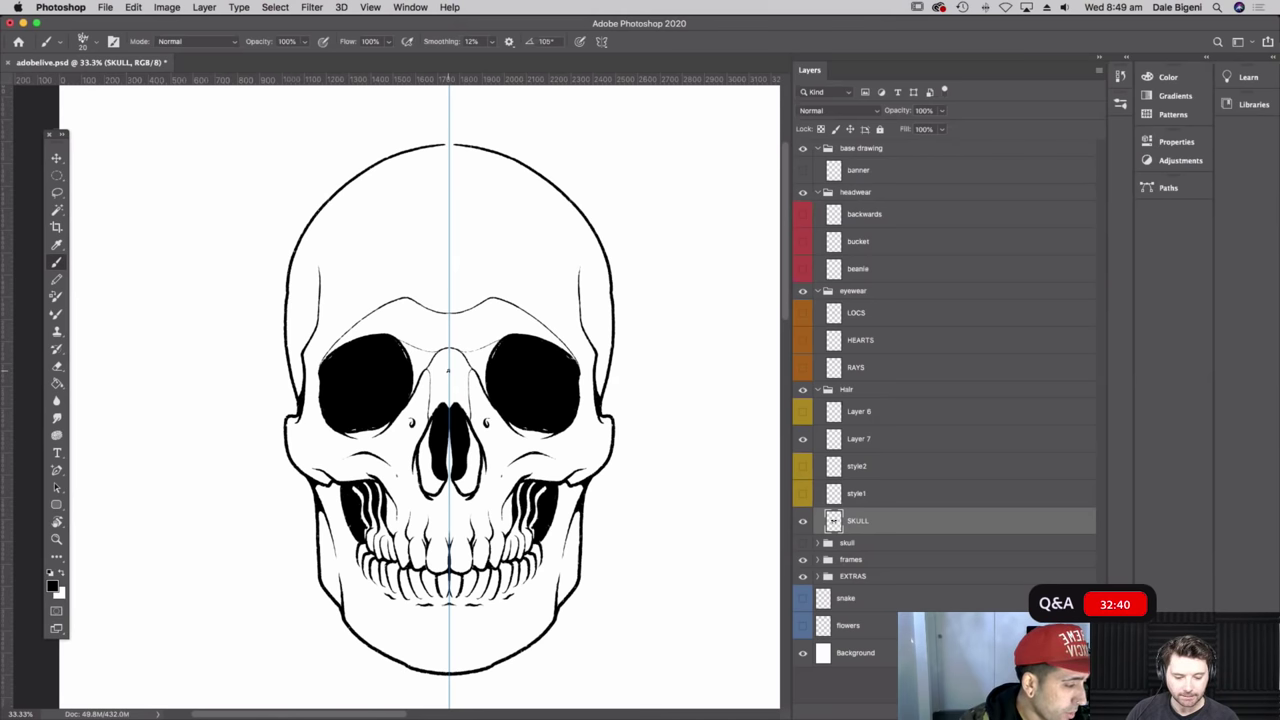
click(601, 41)
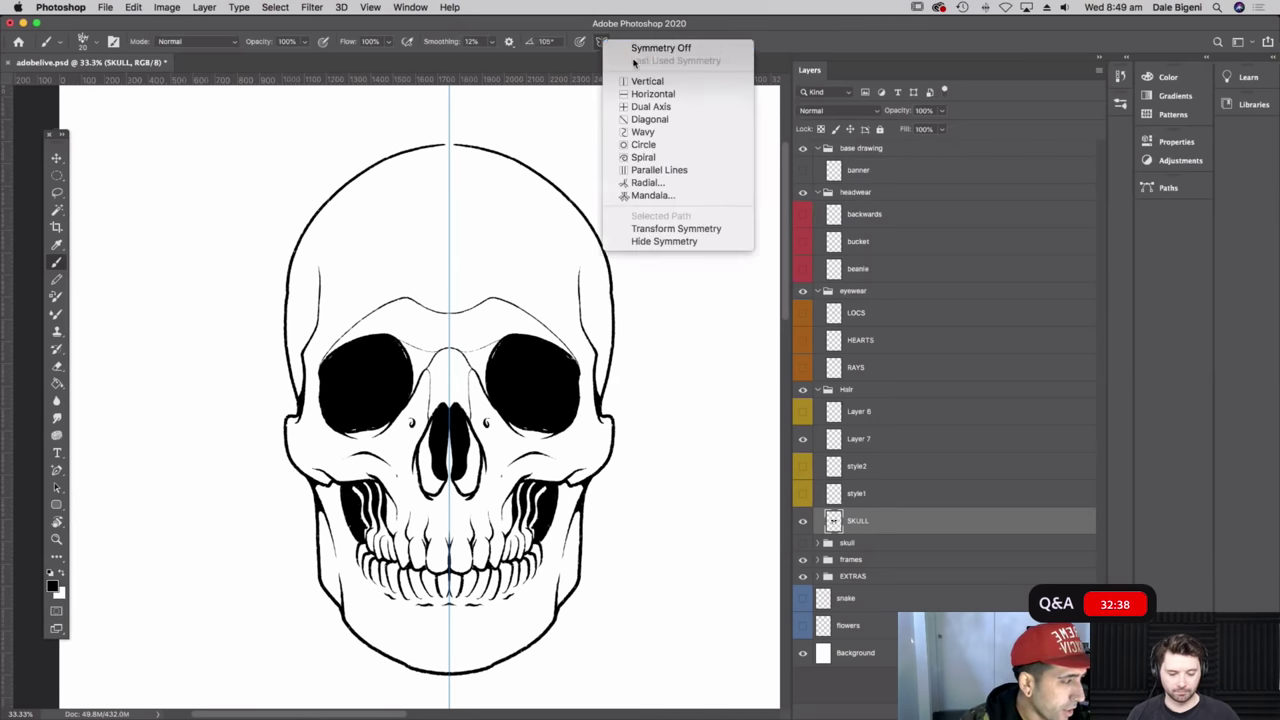
click(650, 48)
mouse_move(561, 427)
mouse_down()
mouse_move(576, 469)
mouse_move(586, 455)
mouse_move(596, 472)
mouse_up()
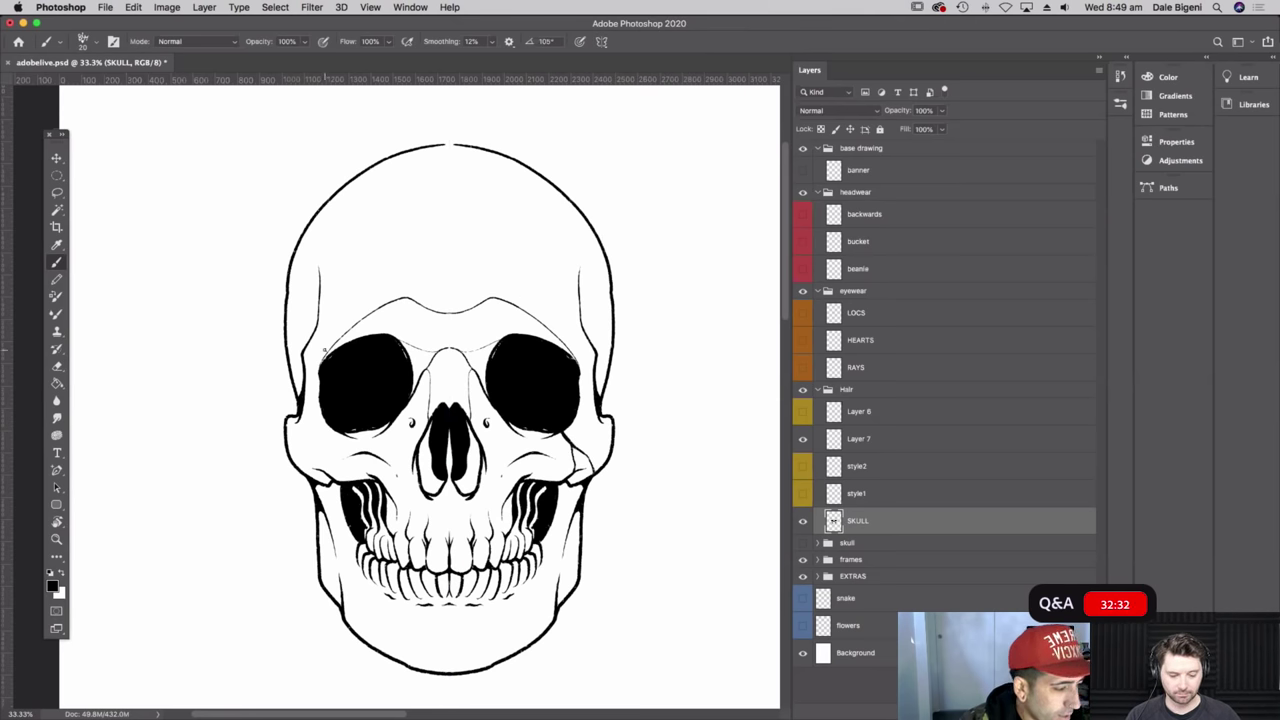
mouse_move(322, 419)
mouse_down()
mouse_move(298, 454)
mouse_move(301, 476)
mouse_up()
- Turn the last used symmetry back on
scroll(711, 619, down, 3)
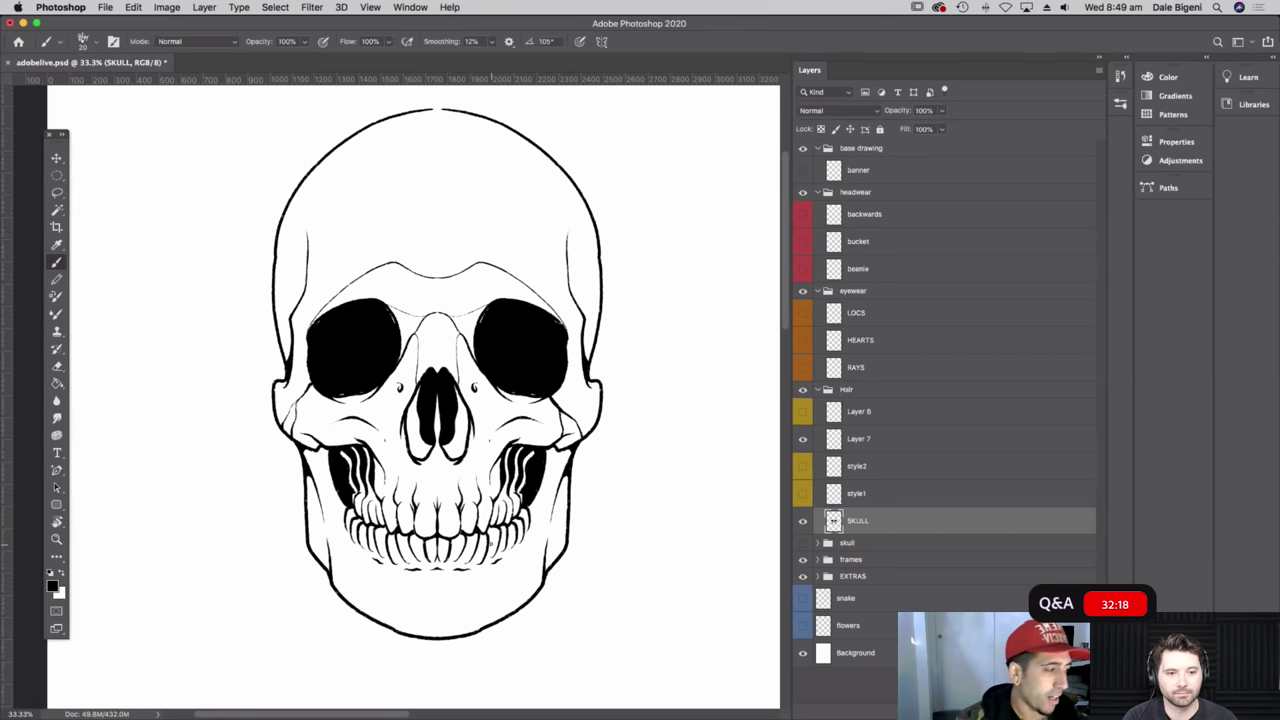
click(601, 41)
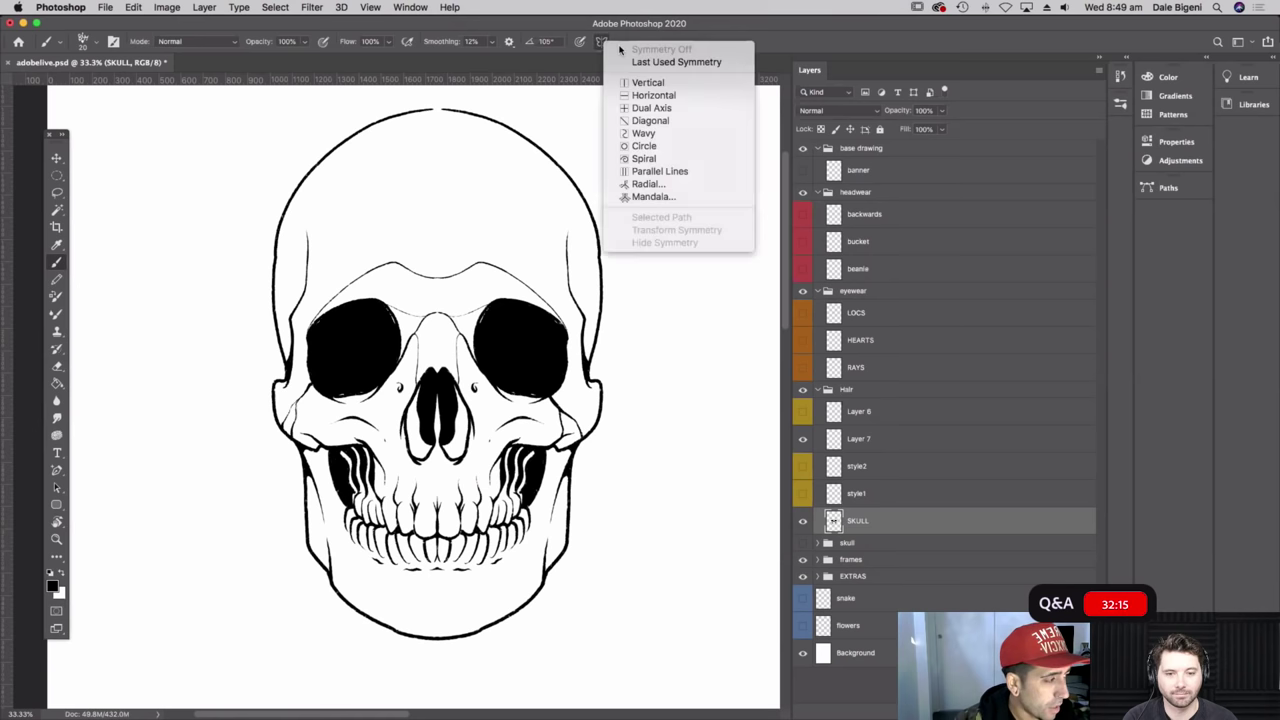
click(721, 62)
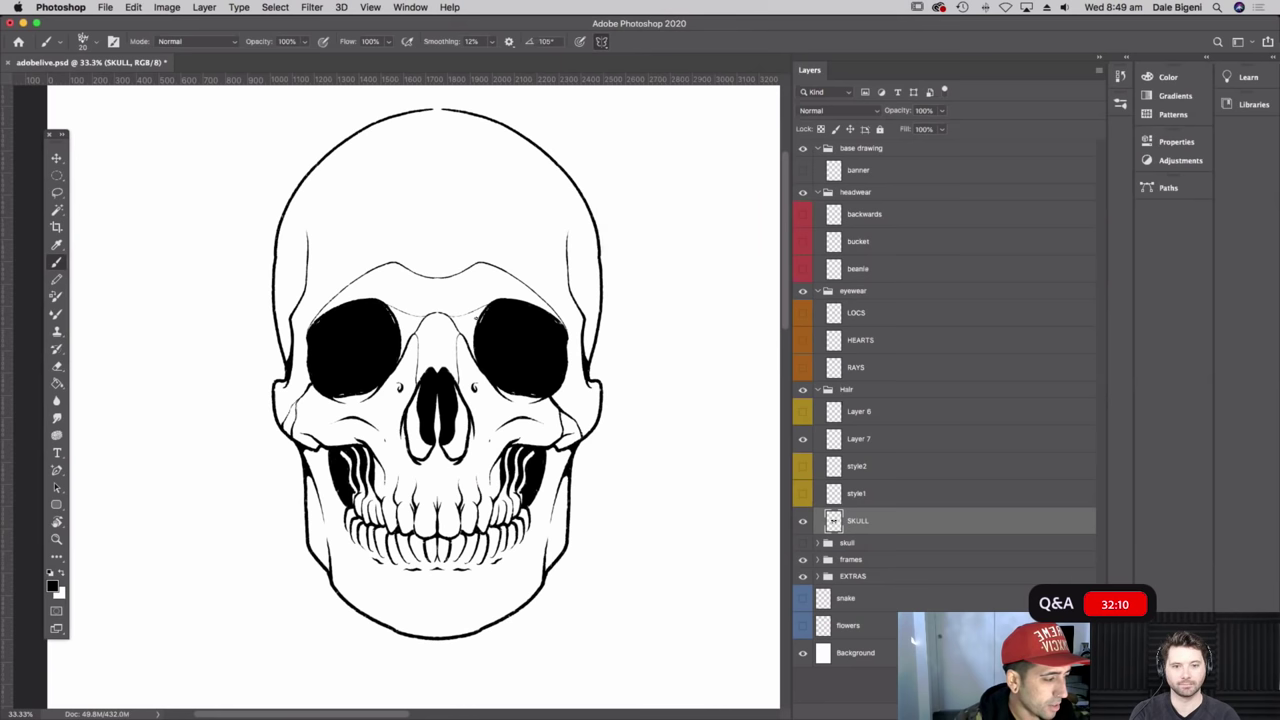
- Try short wavy crease lines on the brow above both eye sockets
drag(475, 289, 528, 289)
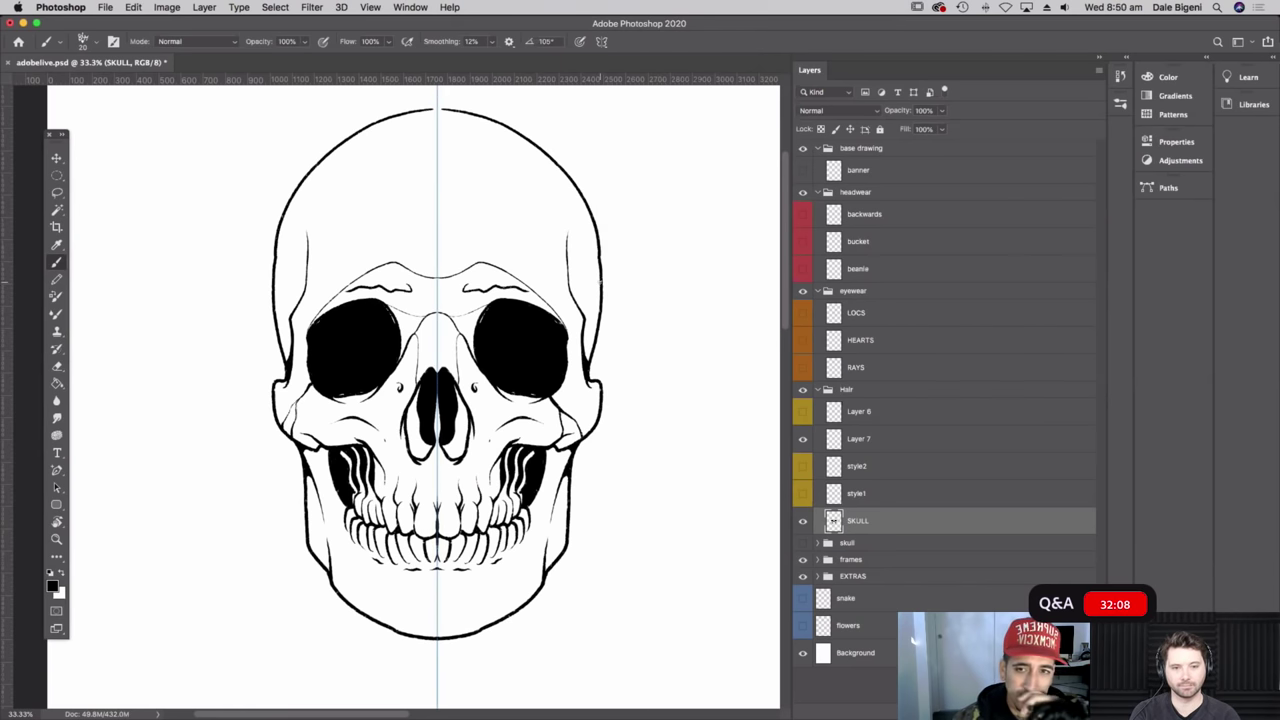
key(super+z)
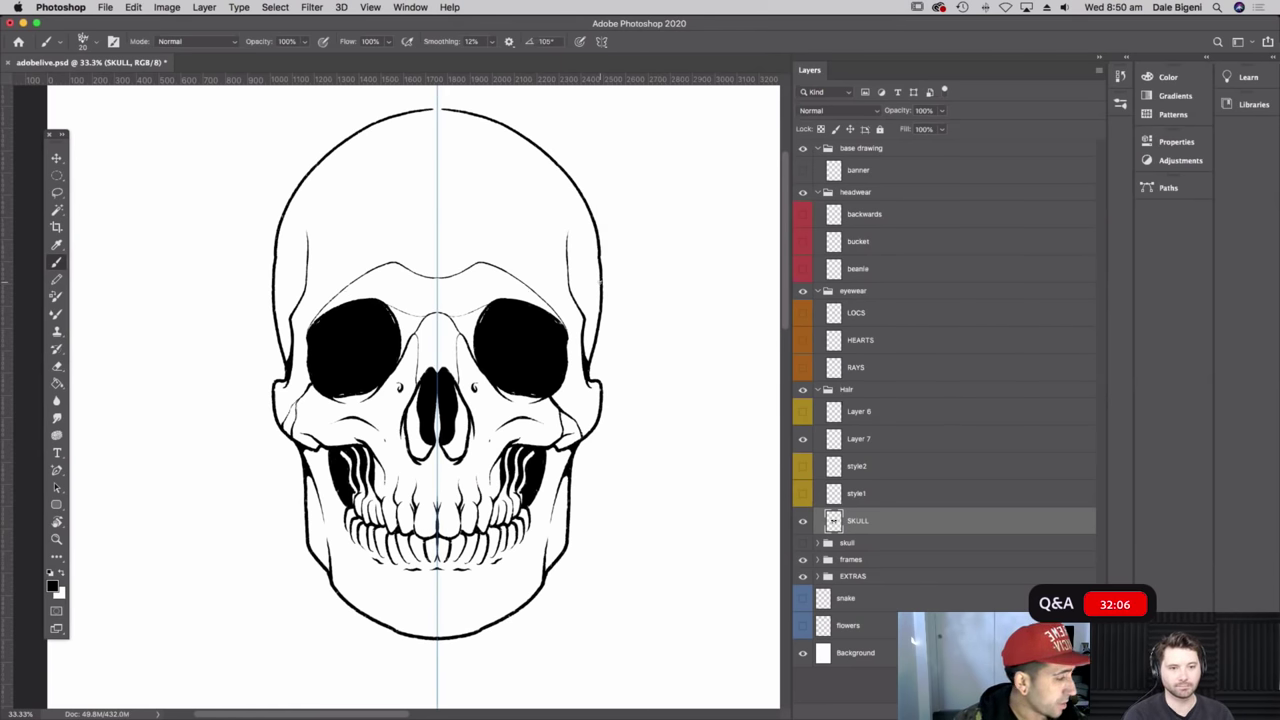
- Move the SKULL layer into the skull group above the sketch, and show the group at 100% opacity
click(817, 542)
drag(874, 542, 877, 554)
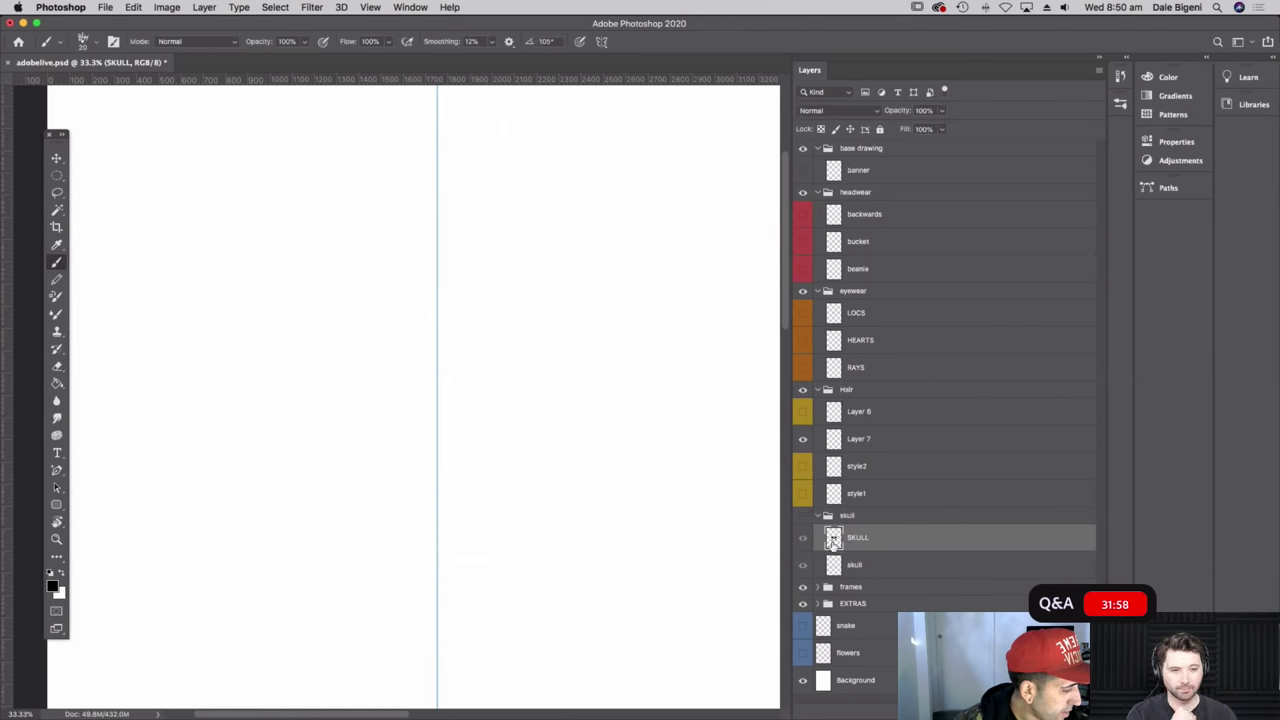
click(802, 515)
click(850, 518)
click(941, 114)
click(966, 126)
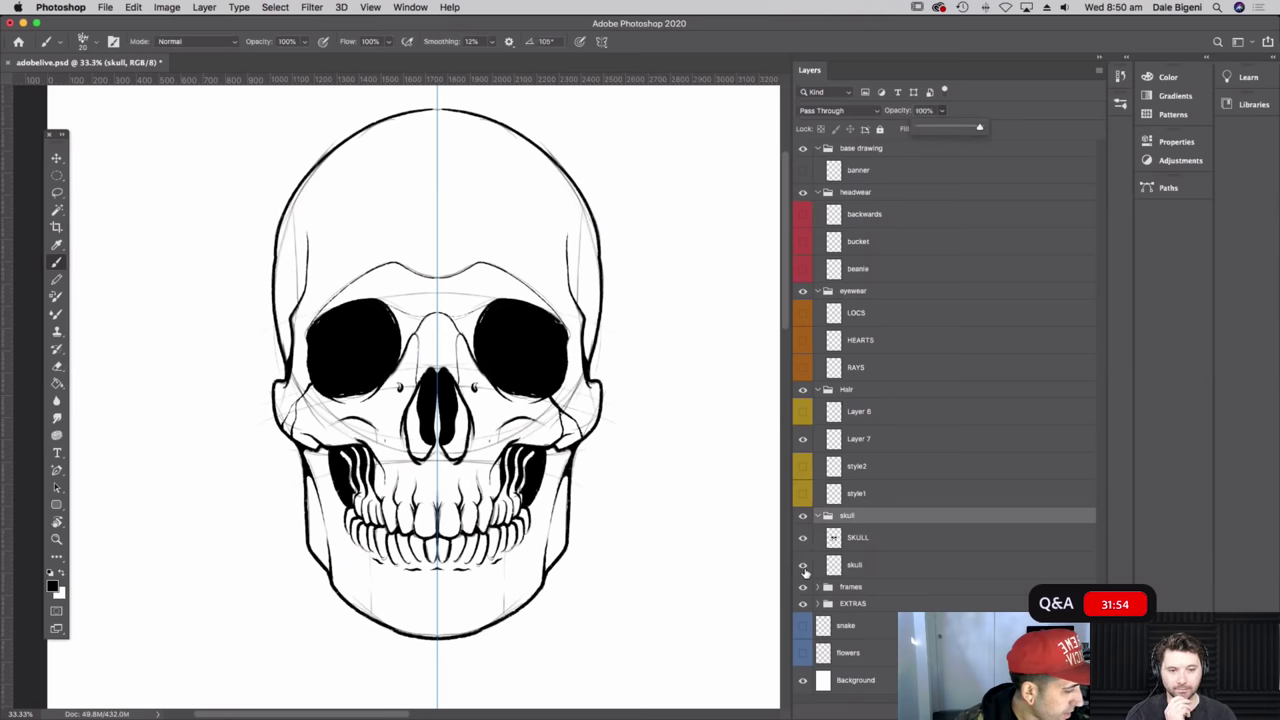
- Hide the skull sketch layer and leave only the inked SKULL layer showing in the group
click(802, 537)
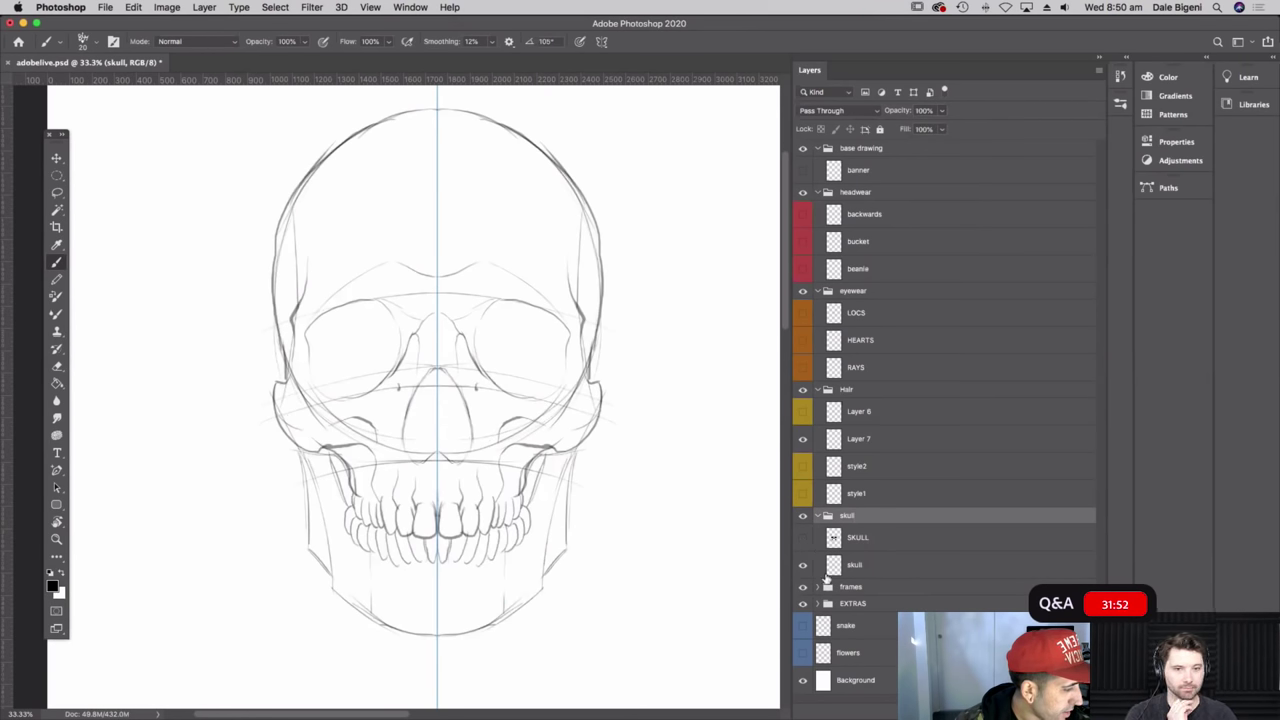
click(802, 564)
click(802, 537)
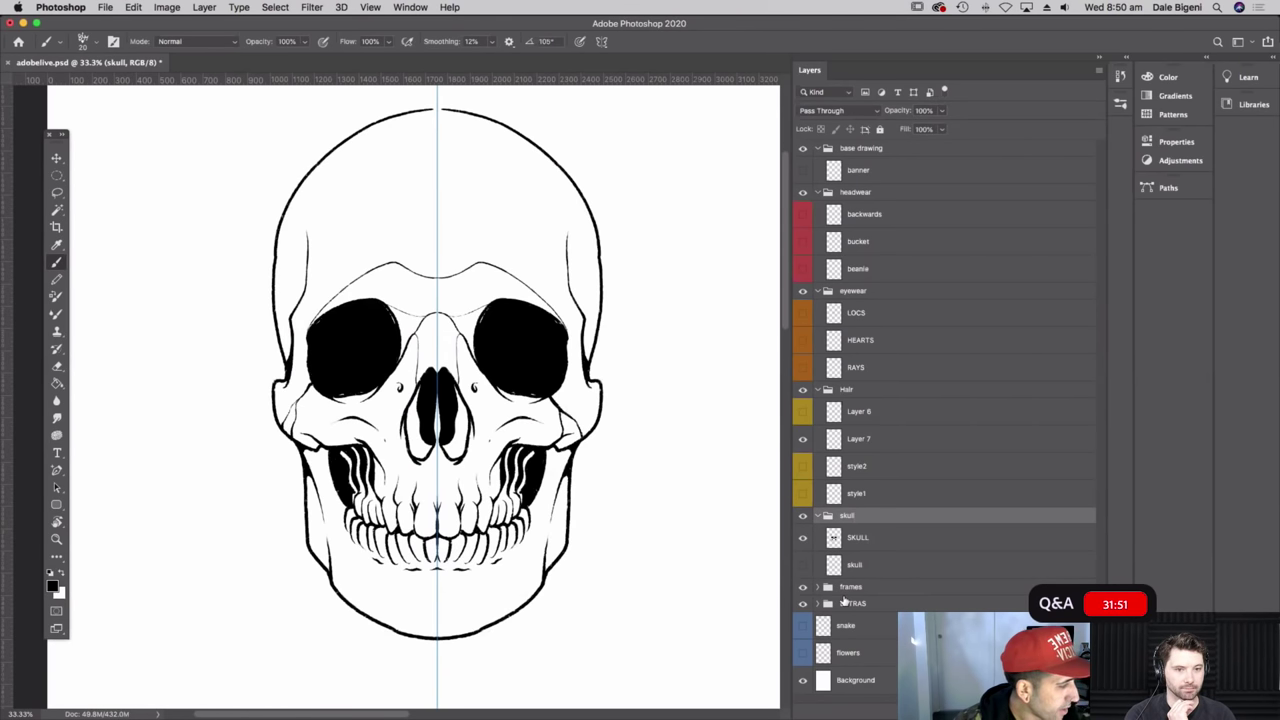
- Add a new empty layer above the bucket sketch in the headwear group and show the bucket sketch as a guide
click(900, 245)
key(alt+shift+super+n)
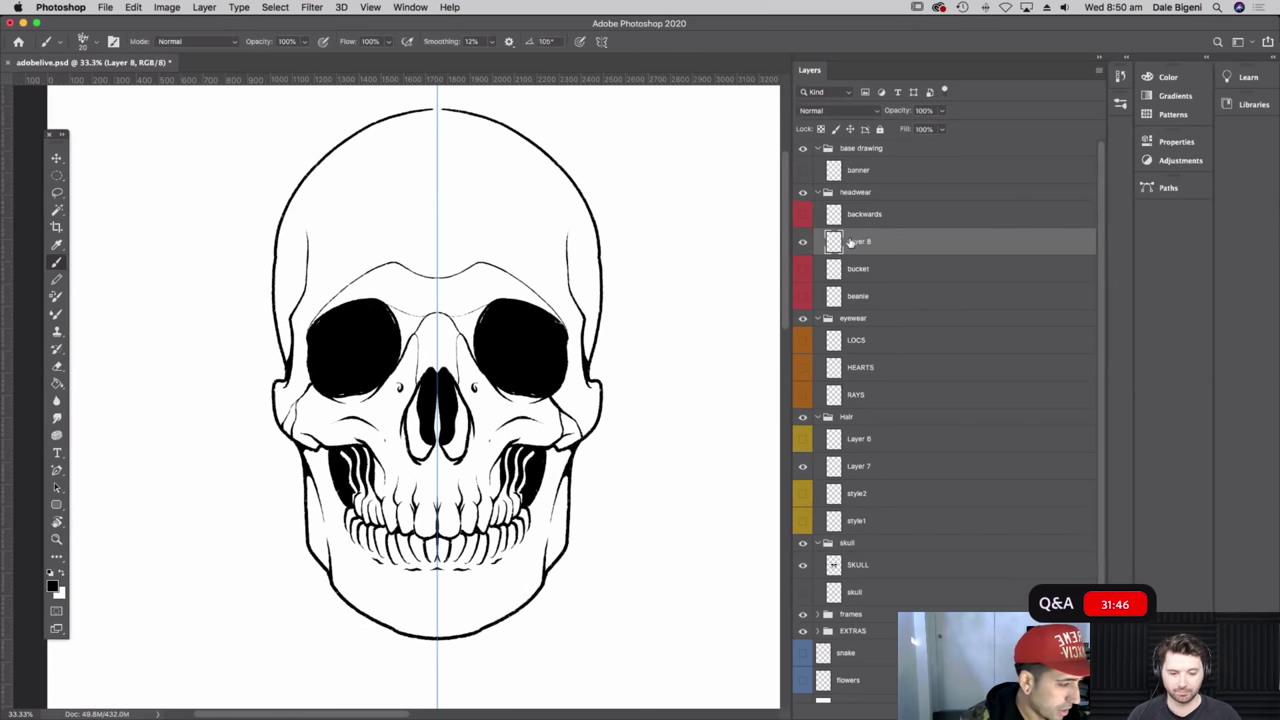
key(super+equal)
key(super+equal)
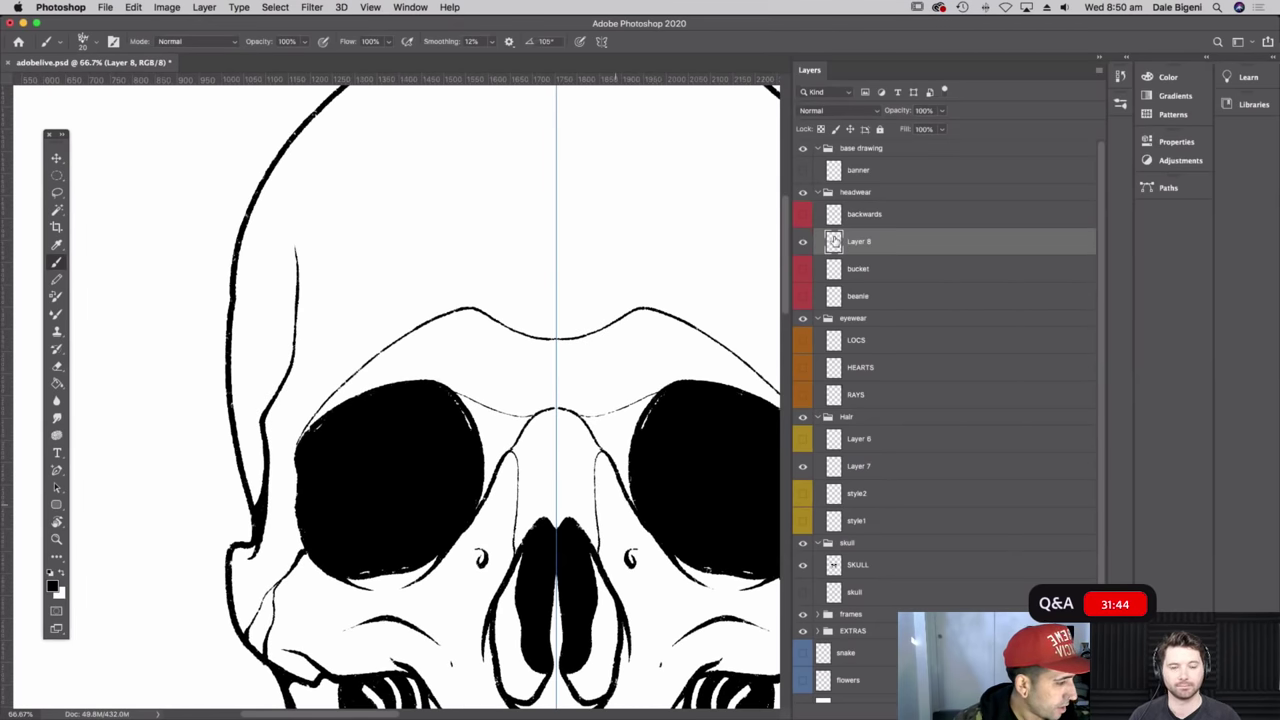
key(super+z)
click(804, 266)
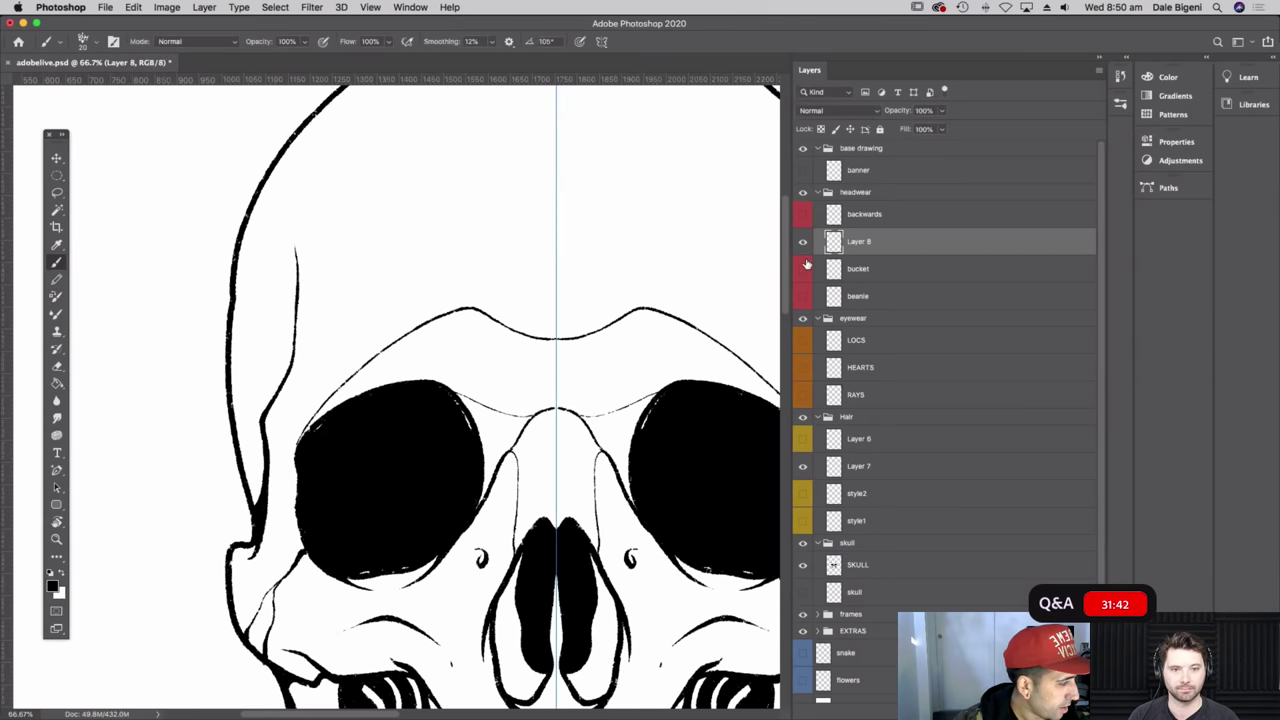
click(803, 268)
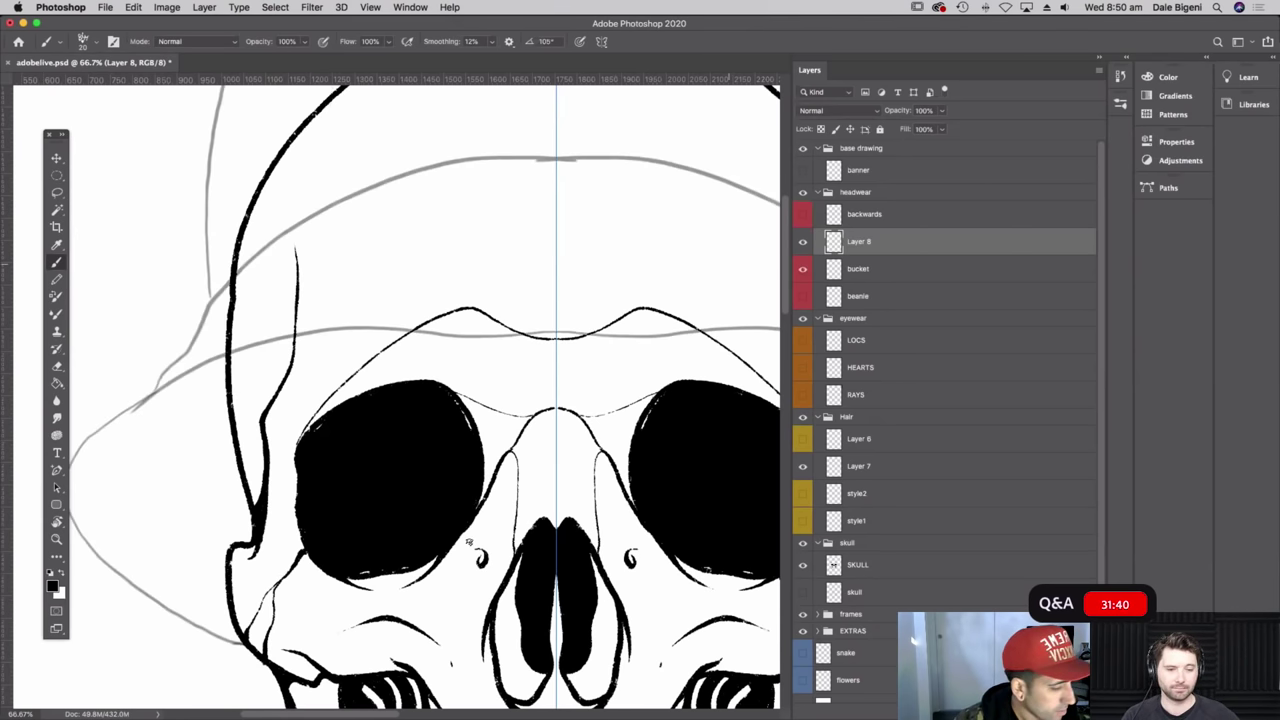
- Ink the front edge of the bucket hat's brim over the sketch, running from the symmetry line out to the side
key(r)
drag(620, 355, 591, 359)
key(b)
drag(439, 388, 453, 424)
drag(503, 288, 382, 376)
key(super+z)
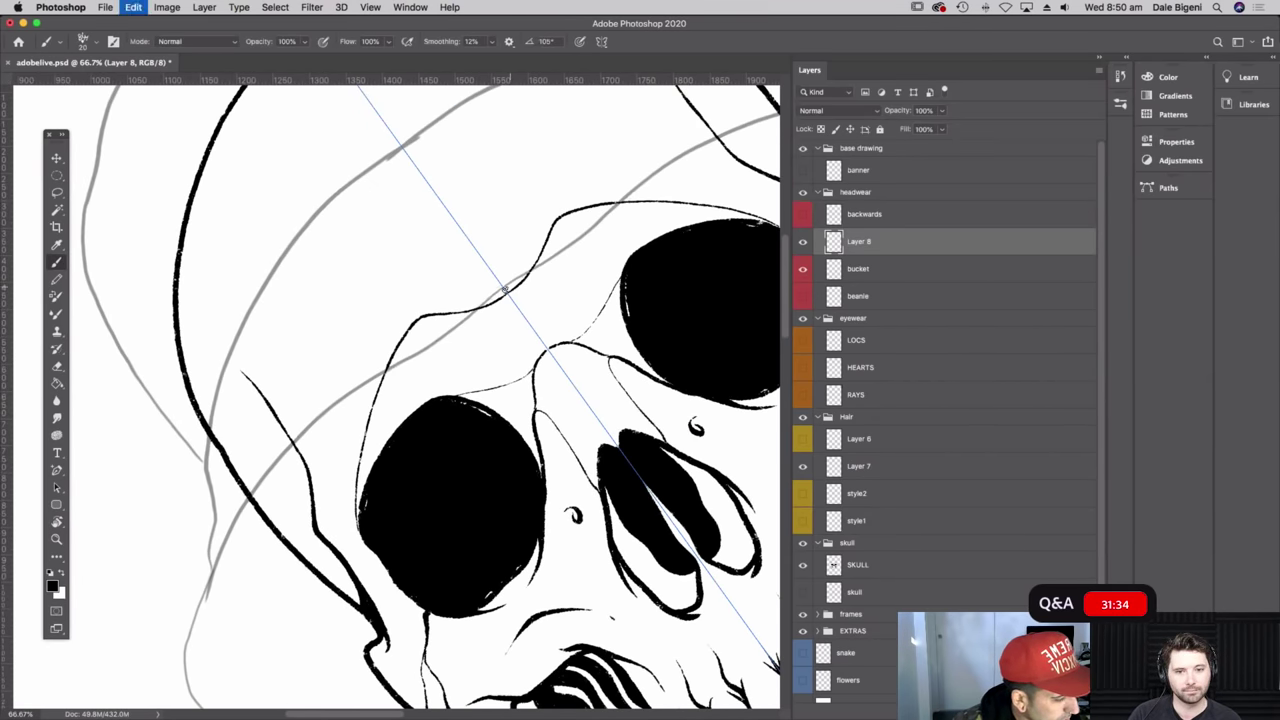
mouse_move(504, 289)
mouse_down()
mouse_move(298, 430)
mouse_move(230, 515)
mouse_up()
drag(212, 561, 208, 580)
- Ink the outer curve of the hat's brim around the side and back in to the skull's cheek
drag(355, 490, 380, 383)
mouse_move(237, 428)
mouse_down()
mouse_move(216, 515)
mouse_move(222, 567)
mouse_move(284, 606)
mouse_up()
mouse_move(423, 508)
mouse_down()
mouse_move(397, 482)
mouse_move(480, 507)
mouse_up()
key(r)
mouse_move(243, 380)
mouse_down()
mouse_move(246, 256)
mouse_move(303, 157)
mouse_up()
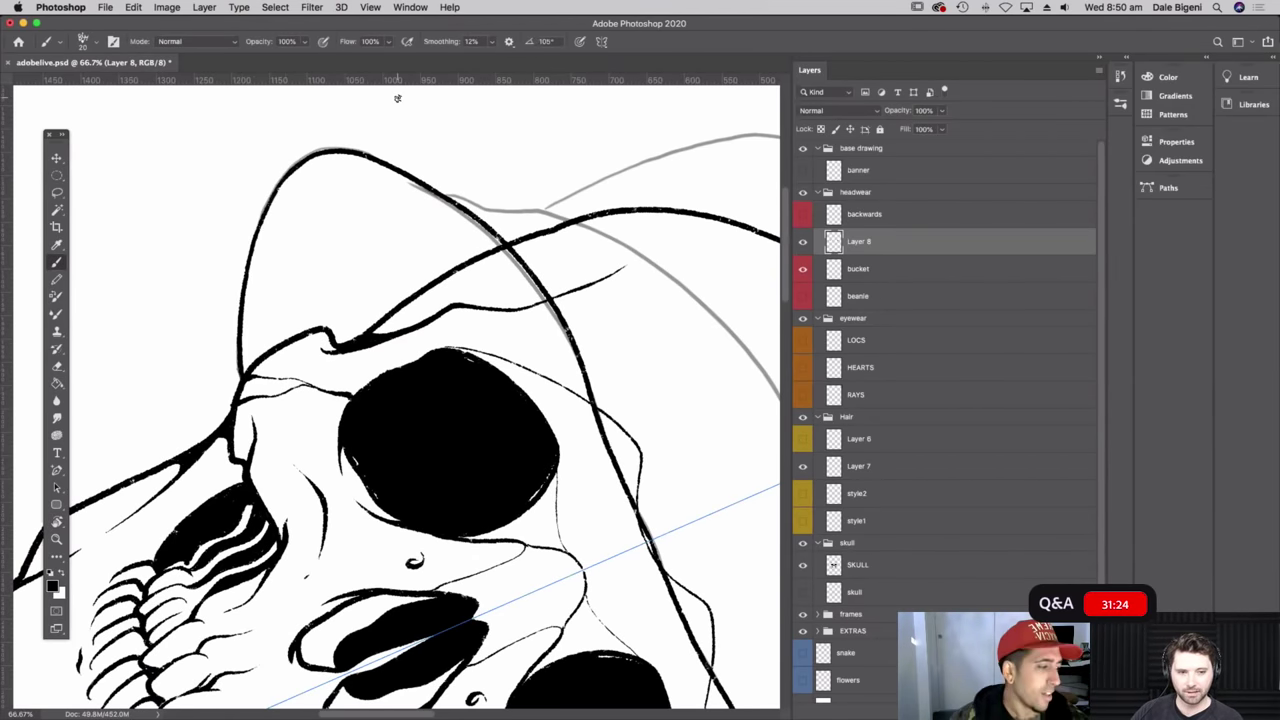
key(Escape)
key(ctrl+minus)
key(ctrl+minus)
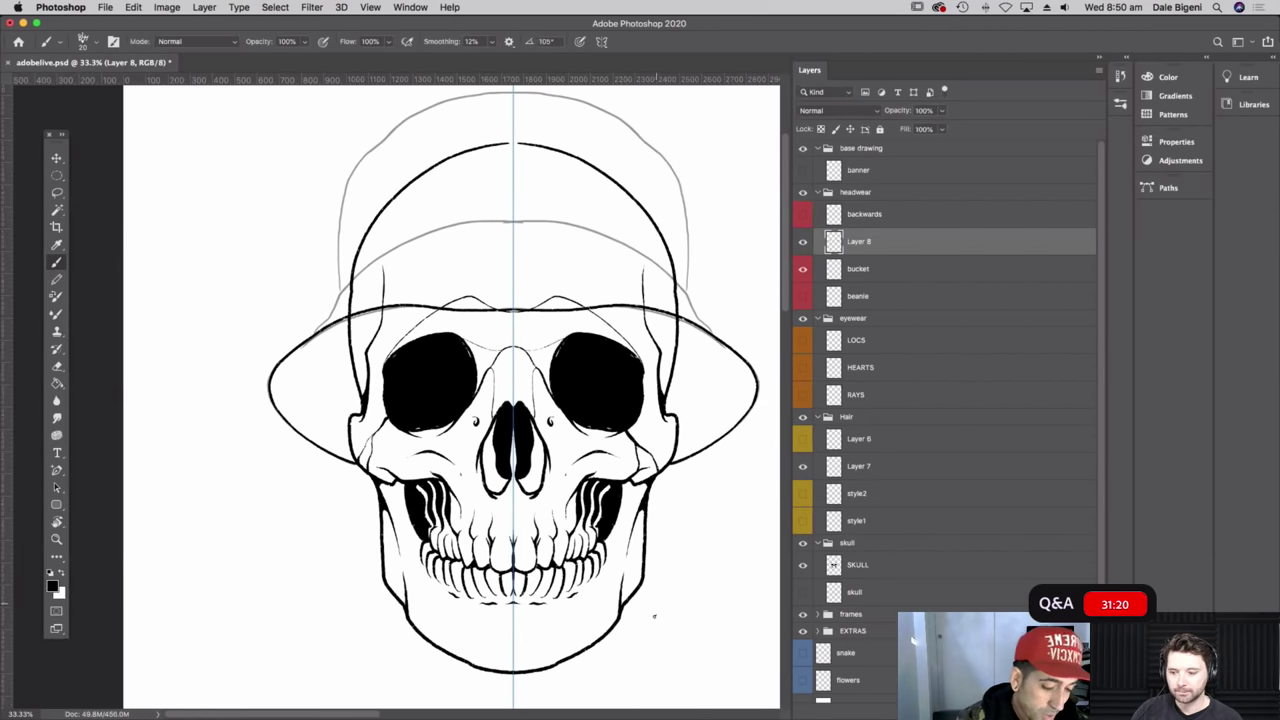
- Ink the outer outline of the hat's crown from the top centre down the side, joining it to the brim
drag(368, 318, 408, 397)
key(super+plus)
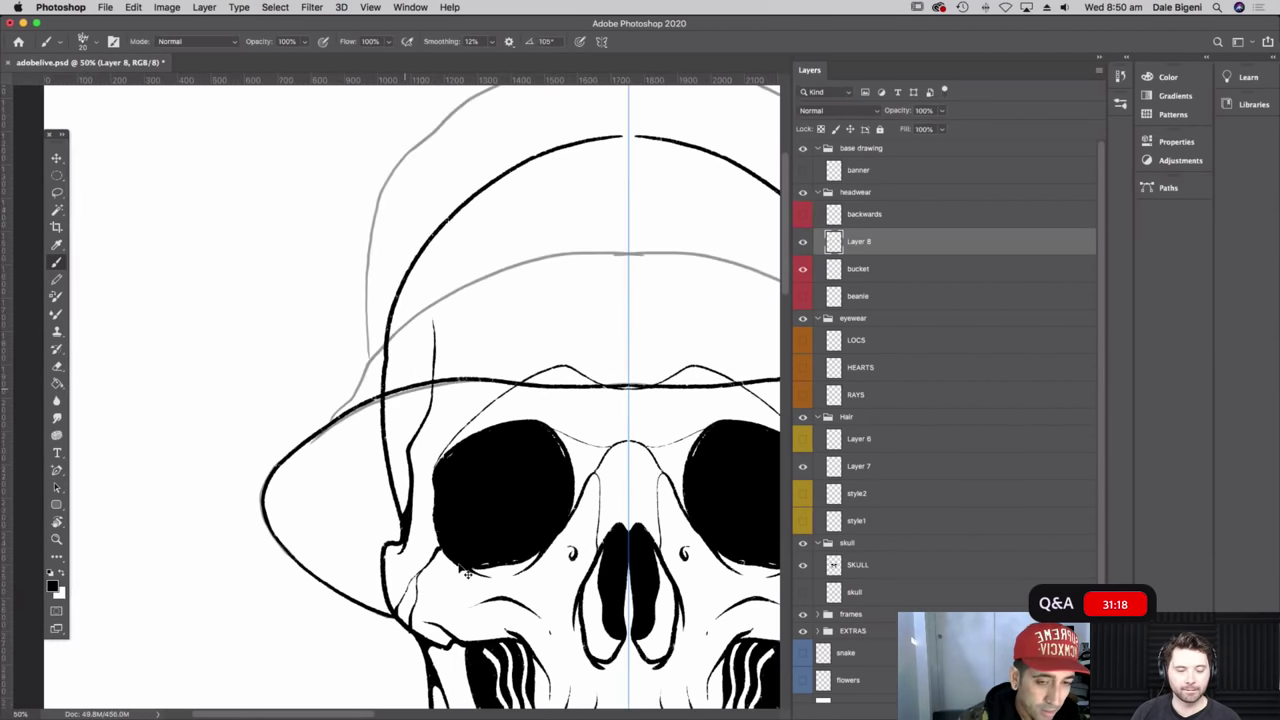
key(ctrl+plus)
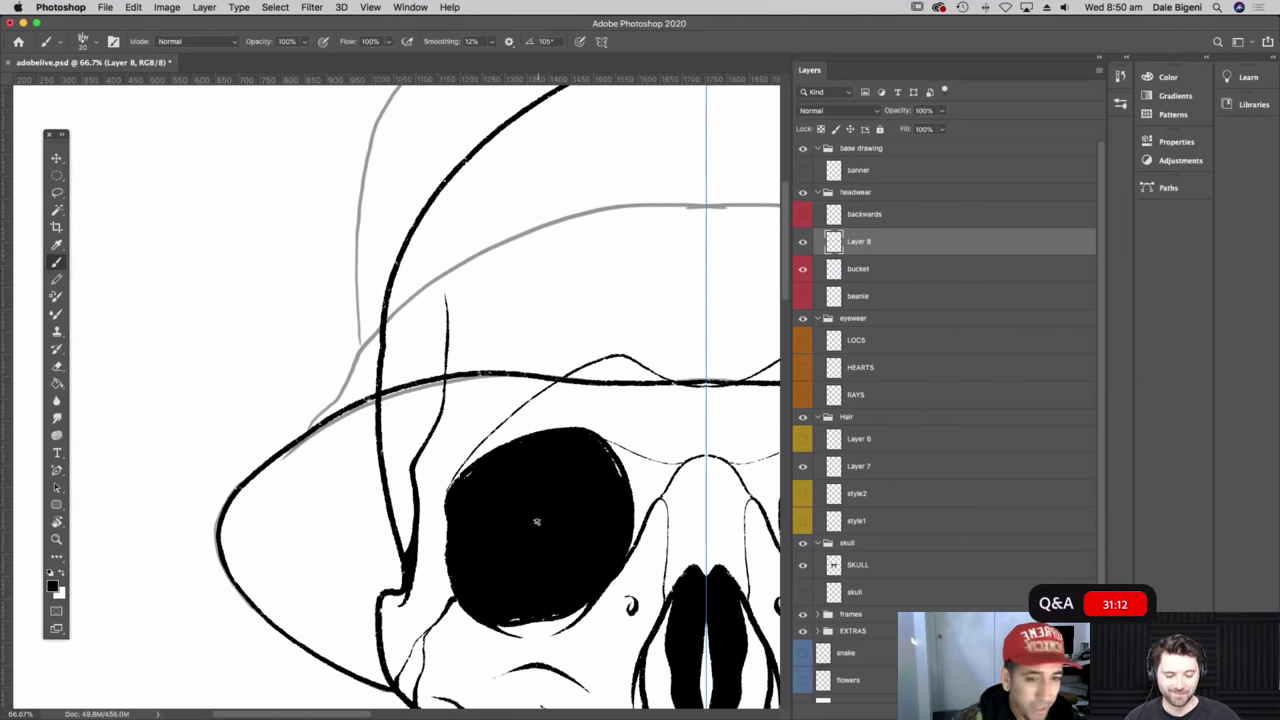
key(r)
mouse_move(613, 496)
mouse_down()
mouse_move(597, 388)
mouse_move(500, 271)
mouse_up()
drag(342, 300, 367, 380)
mouse_move(361, 478)
mouse_down()
mouse_move(397, 555)
mouse_move(413, 645)
mouse_up()
scroll(400, 360, up, 3)
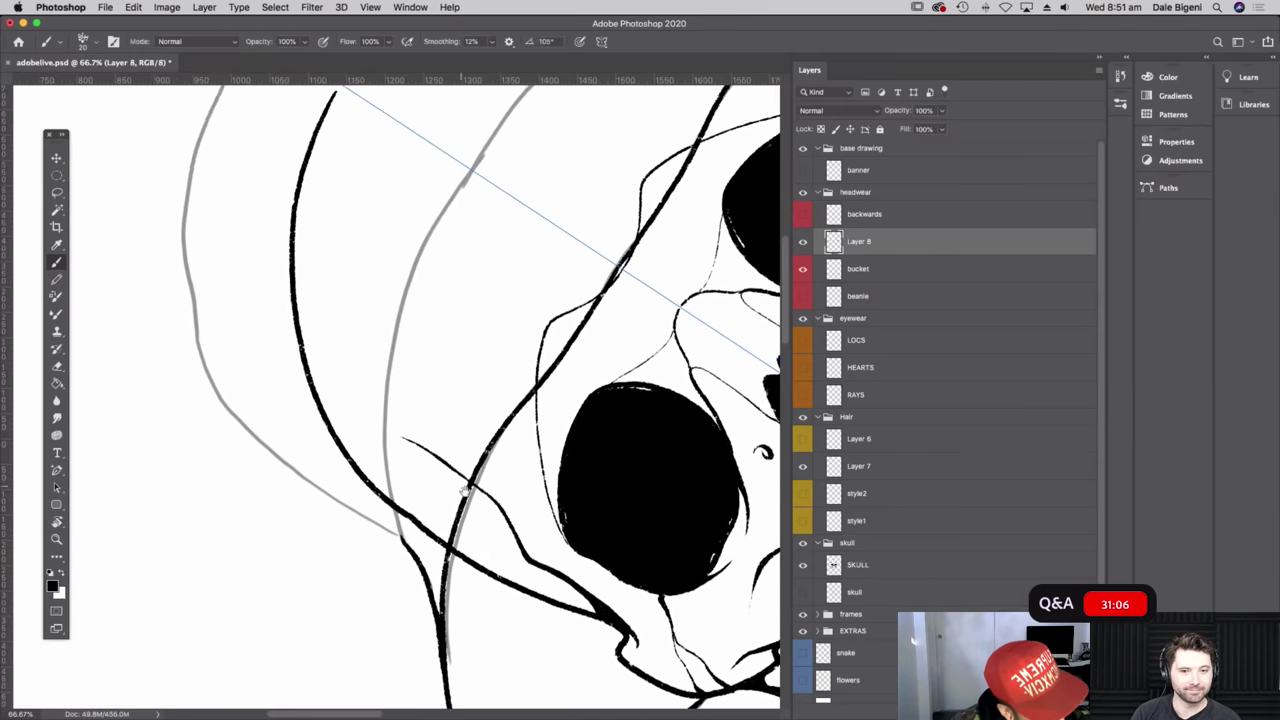
scroll(244, 175, up, 3)
mouse_move(276, 97)
mouse_down()
mouse_move(216, 225)
mouse_move(204, 322)
mouse_move(227, 443)
mouse_move(268, 503)
mouse_move(421, 606)
mouse_up()
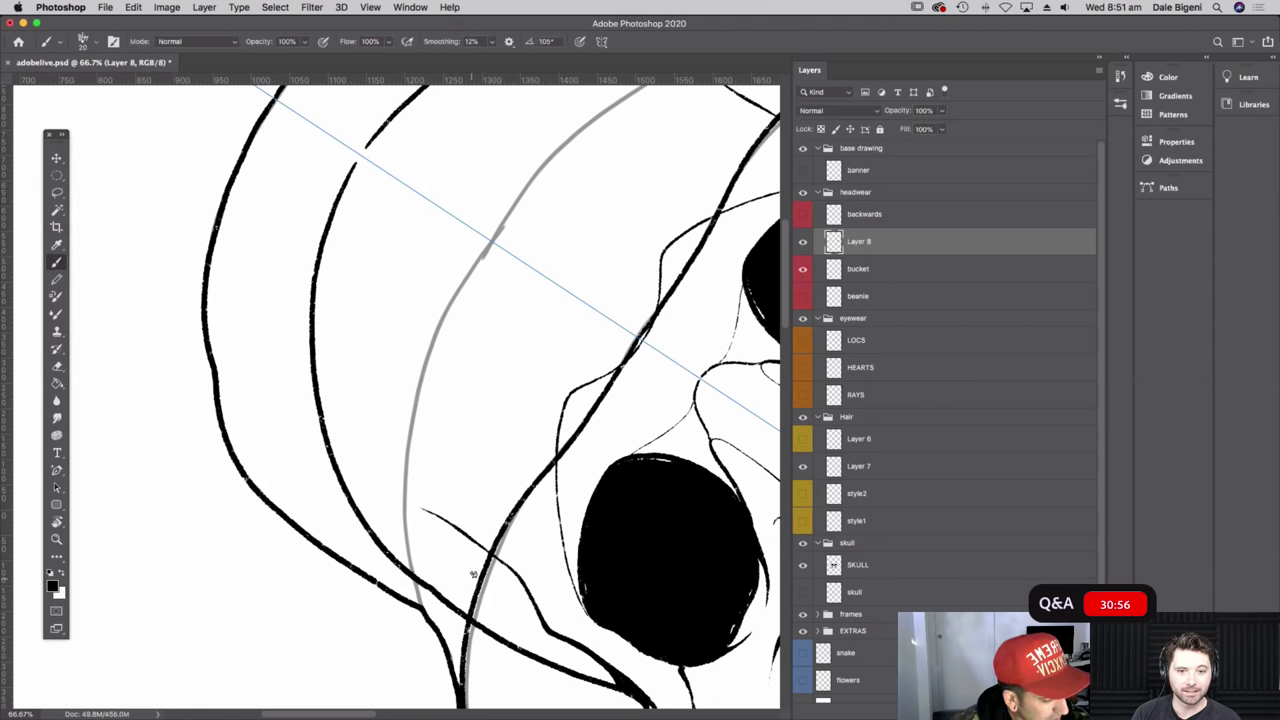
- Ink the curved seam between the hat's crown and brim from the symmetry line down to the side, redoing the stroke once
mouse_move(488, 247)
mouse_down()
mouse_move(420, 398)
mouse_move(409, 493)
mouse_move(435, 590)
mouse_up()
key(super+z)
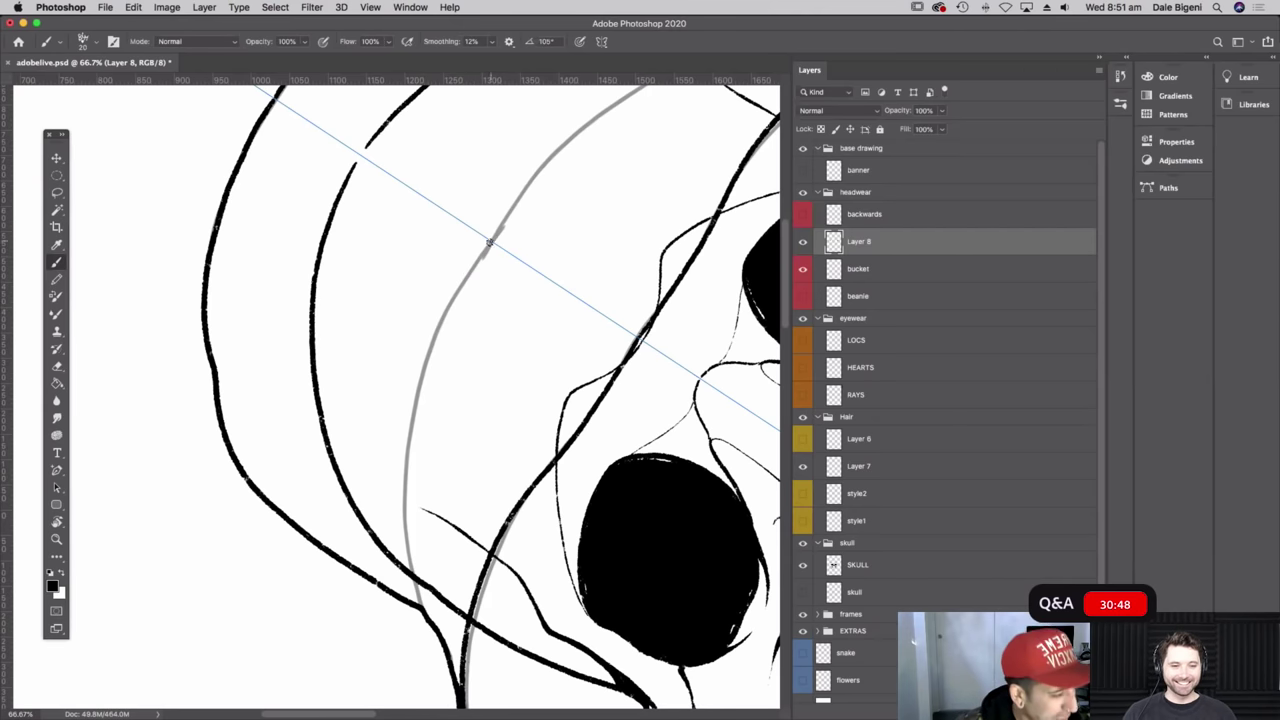
mouse_move(487, 243)
mouse_down()
mouse_move(440, 326)
mouse_move(408, 457)
mouse_move(407, 537)
mouse_move(435, 634)
mouse_up()
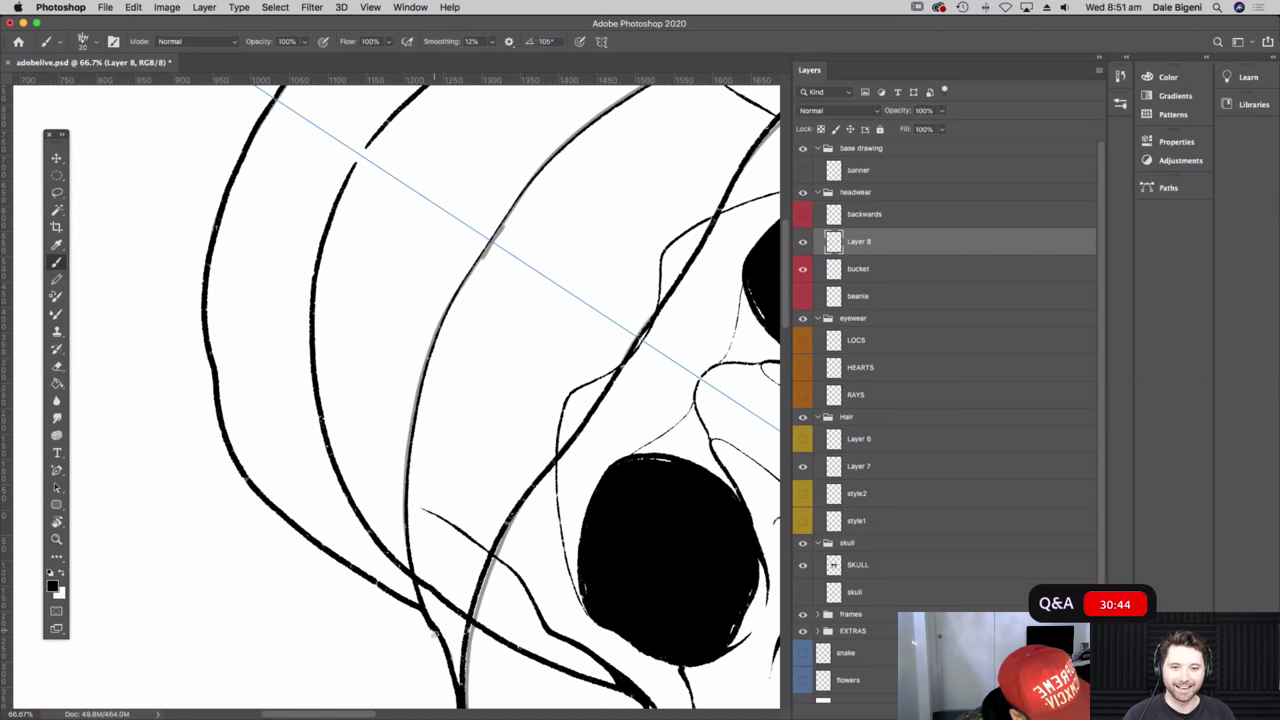
key(Escape)
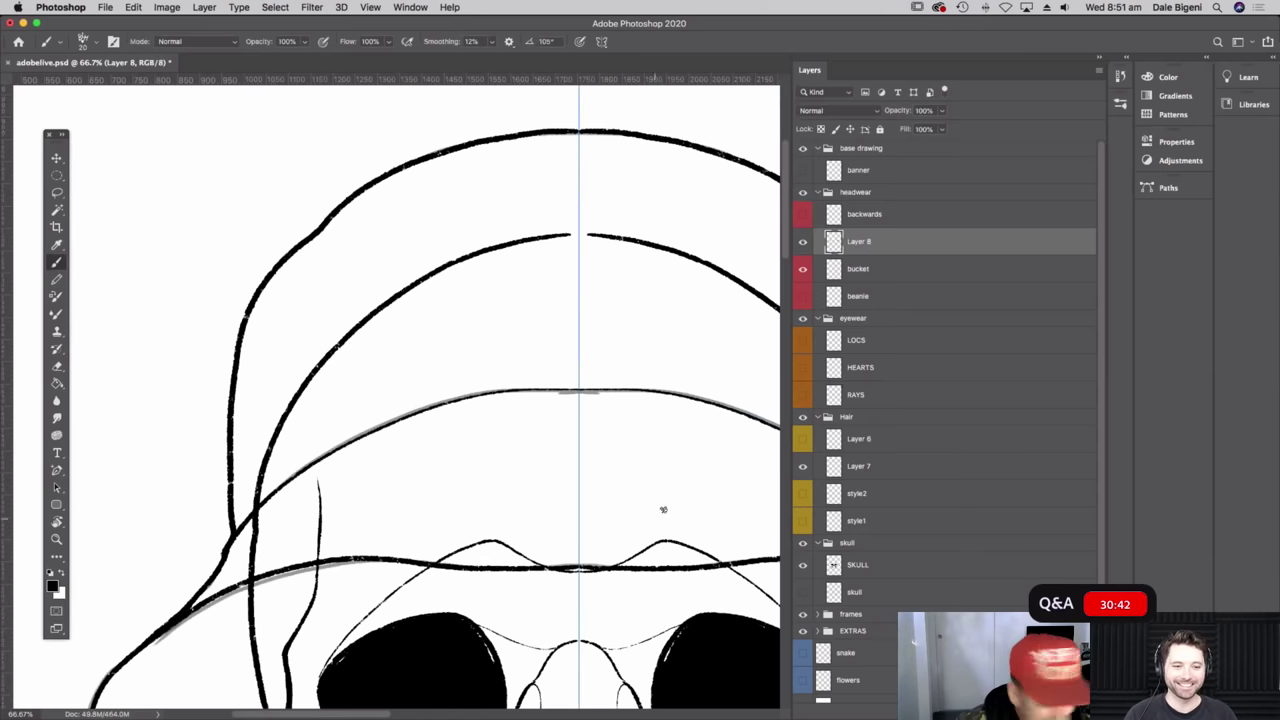
key(super+minus)
key(super+minus)
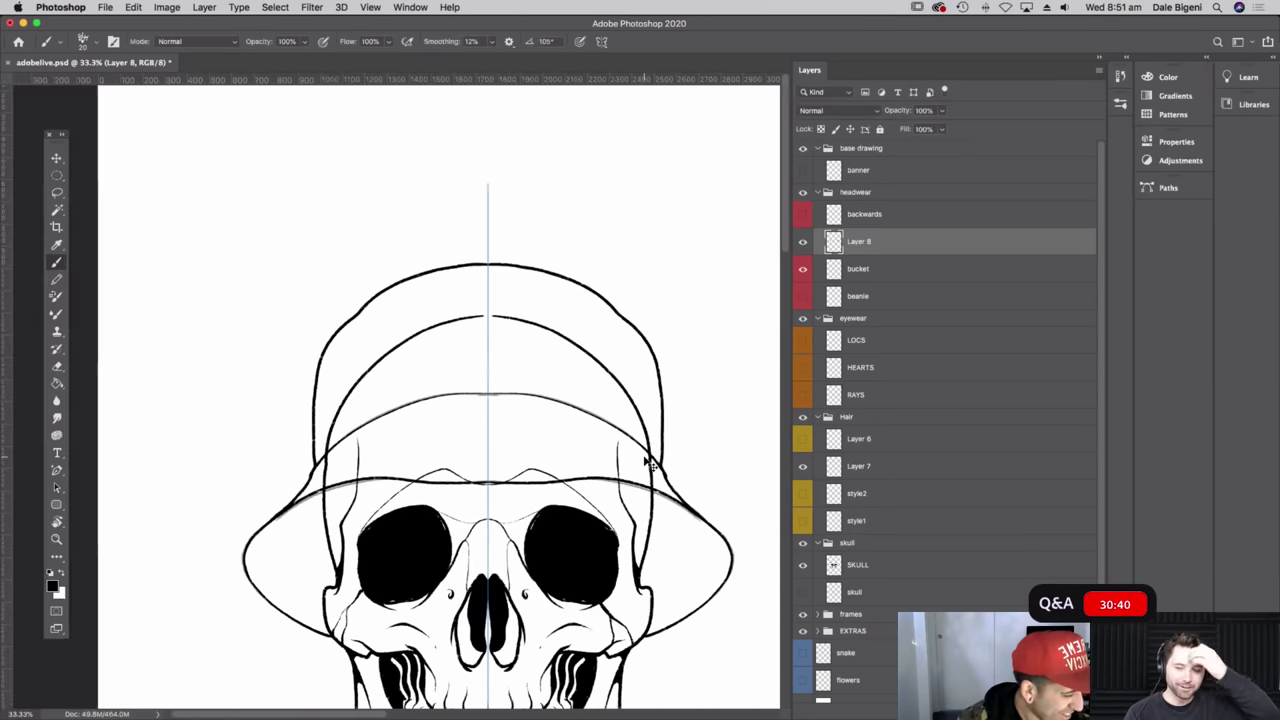
- Add a new layer between the inked hat layer and the bucket sketch, toggling layer visibility to check the line art
click(892, 270)
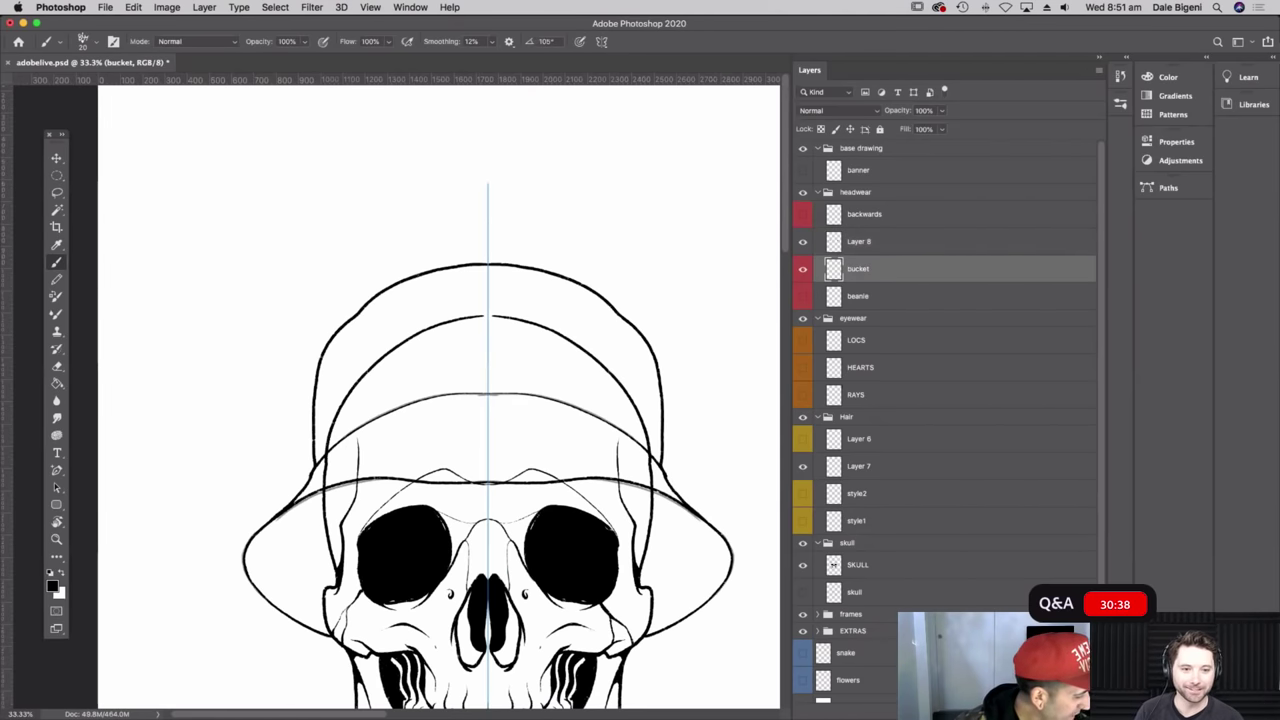
key(super+shift+alt+n)
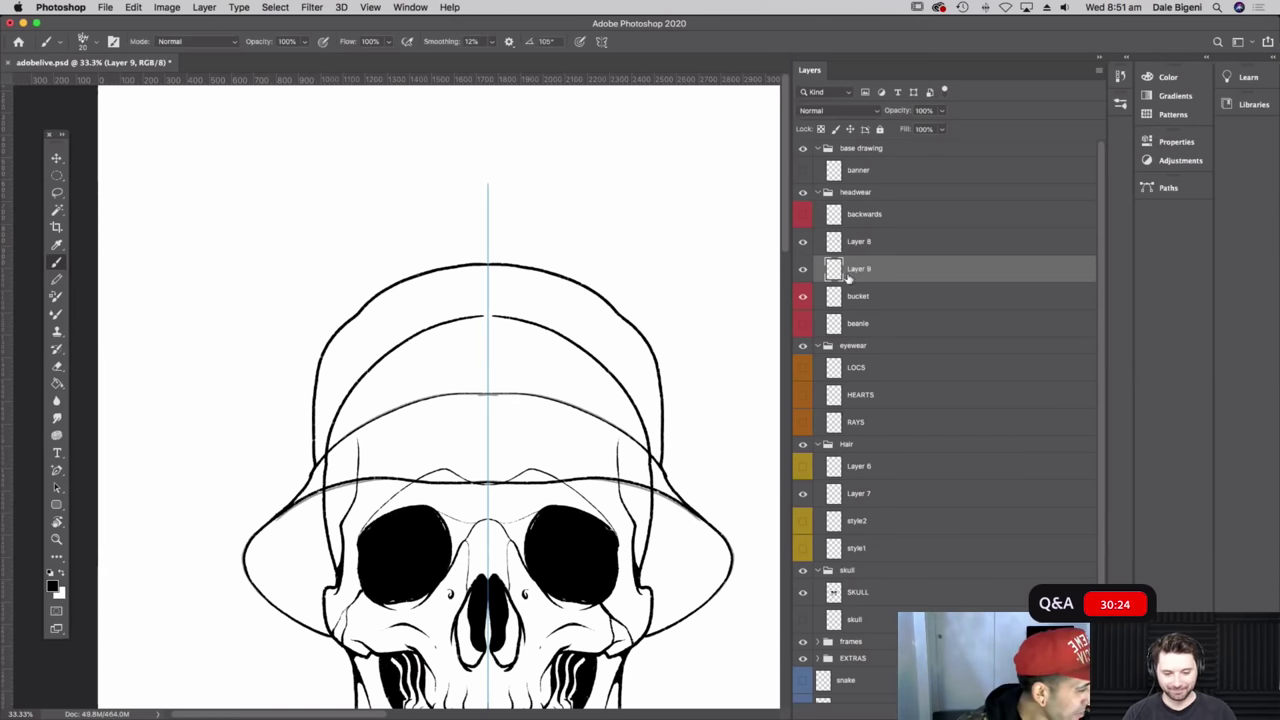
click(803, 241)
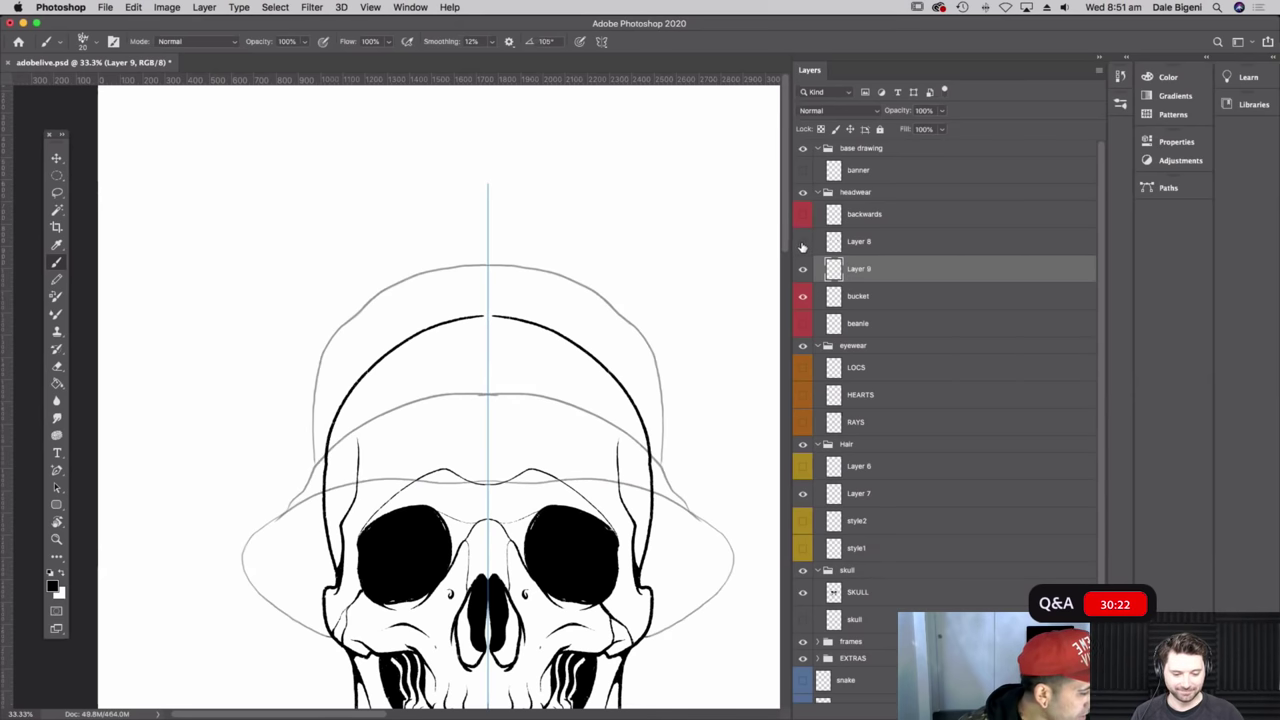
click(803, 241)
click(803, 270)
click(804, 271)
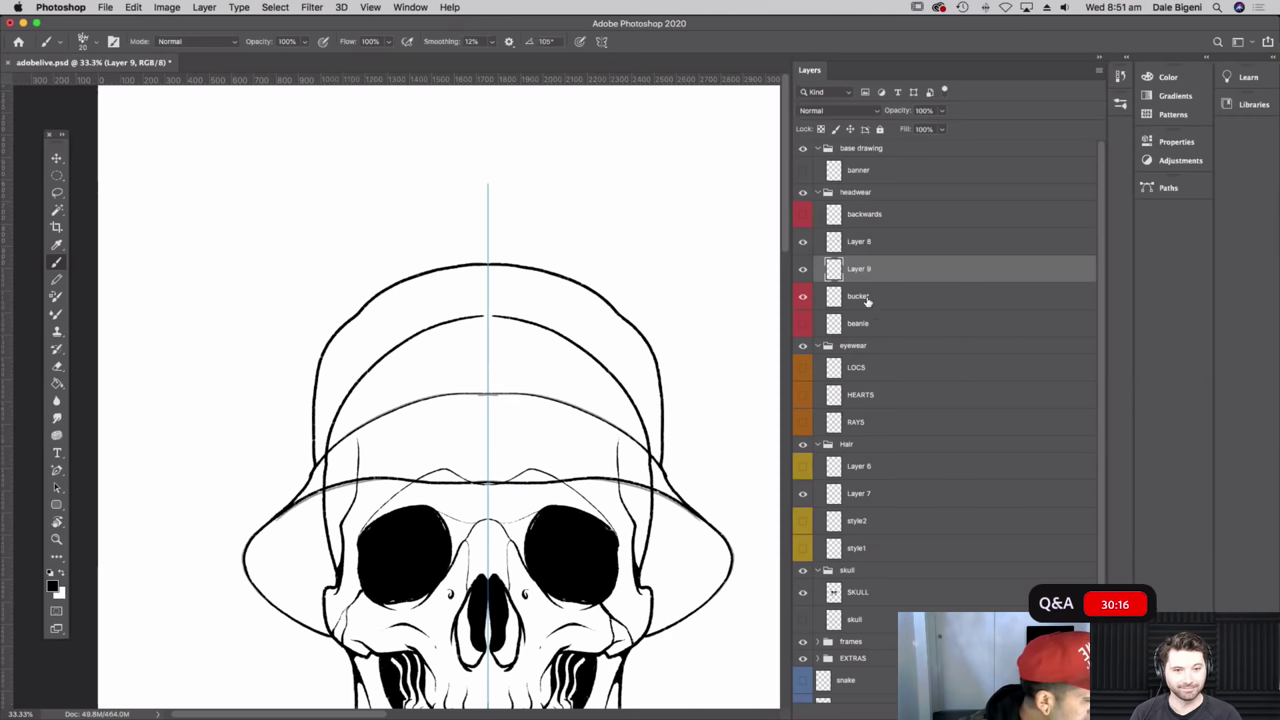
- Select the hat's crown and front brim with the Lasso tool, tracing along the inked outline
click(57, 209)
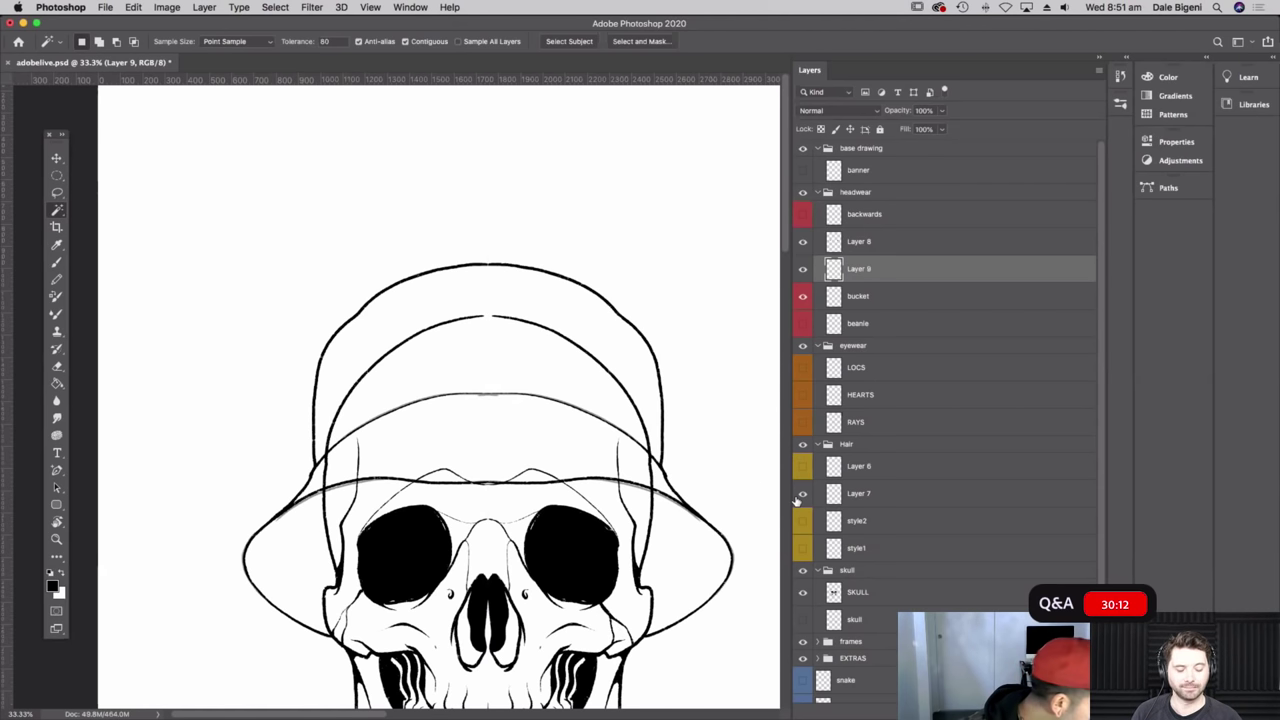
click(57, 192)
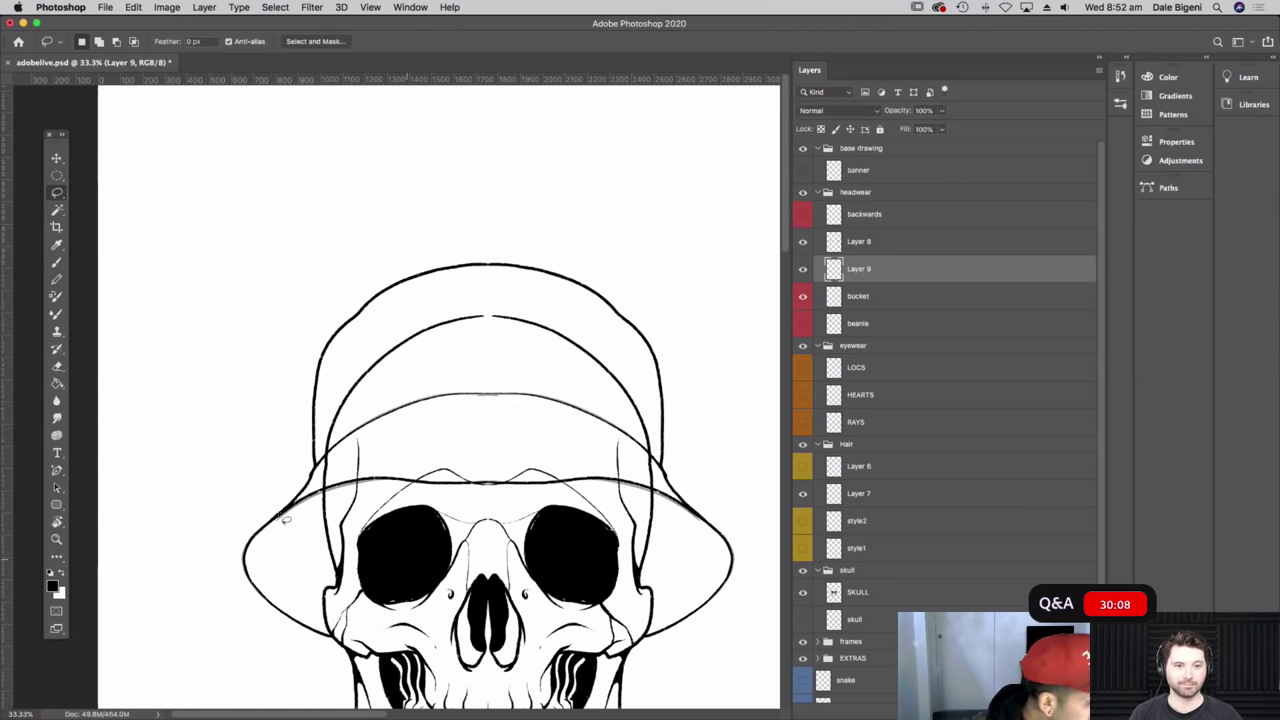
drag(520, 533, 687, 578)
key(r)
drag(632, 523, 560, 394)
mouse_move(494, 526)
mouse_down()
mouse_move(455, 550)
mouse_move(418, 610)
mouse_up()
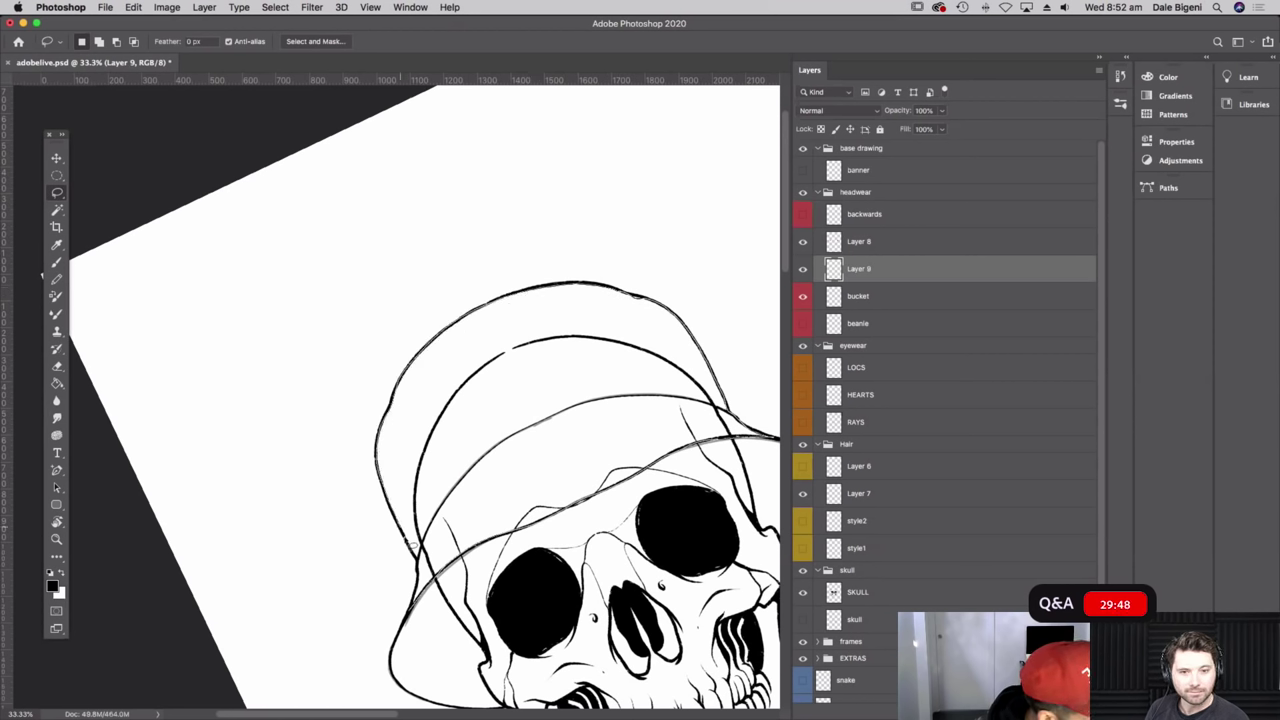
drag(422, 566, 414, 624)
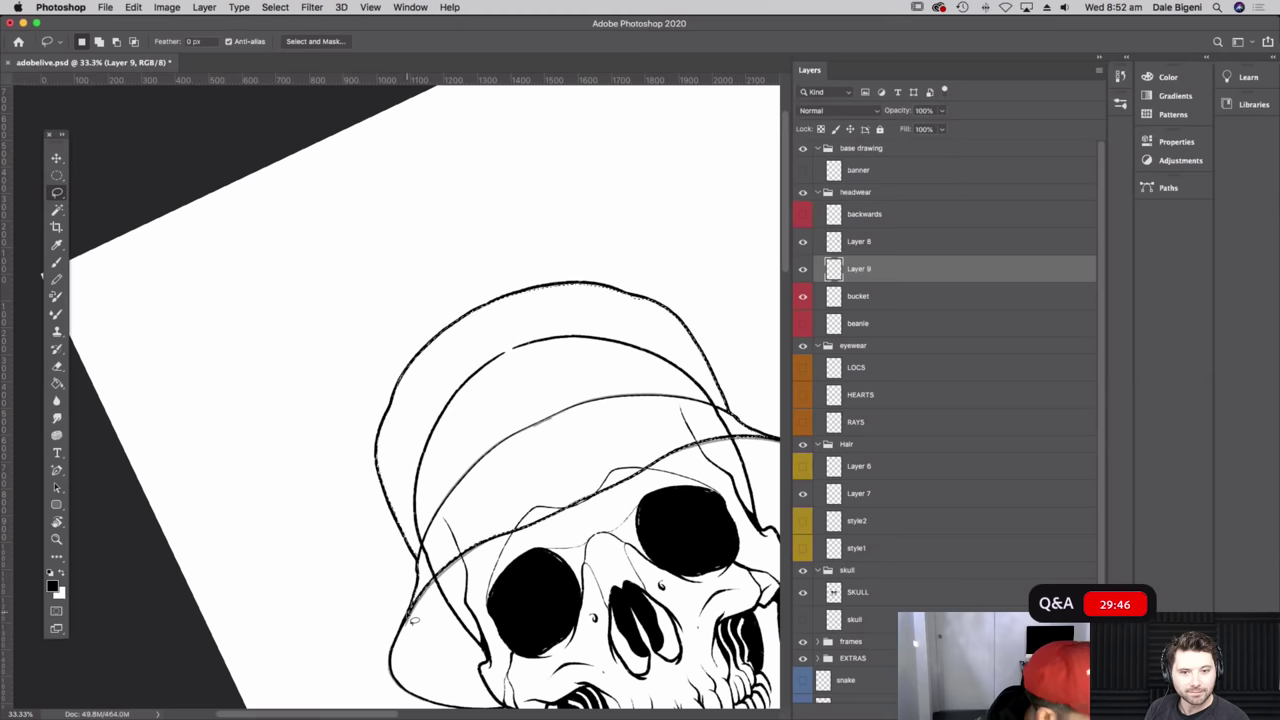
scroll(623, 409, right, 6)
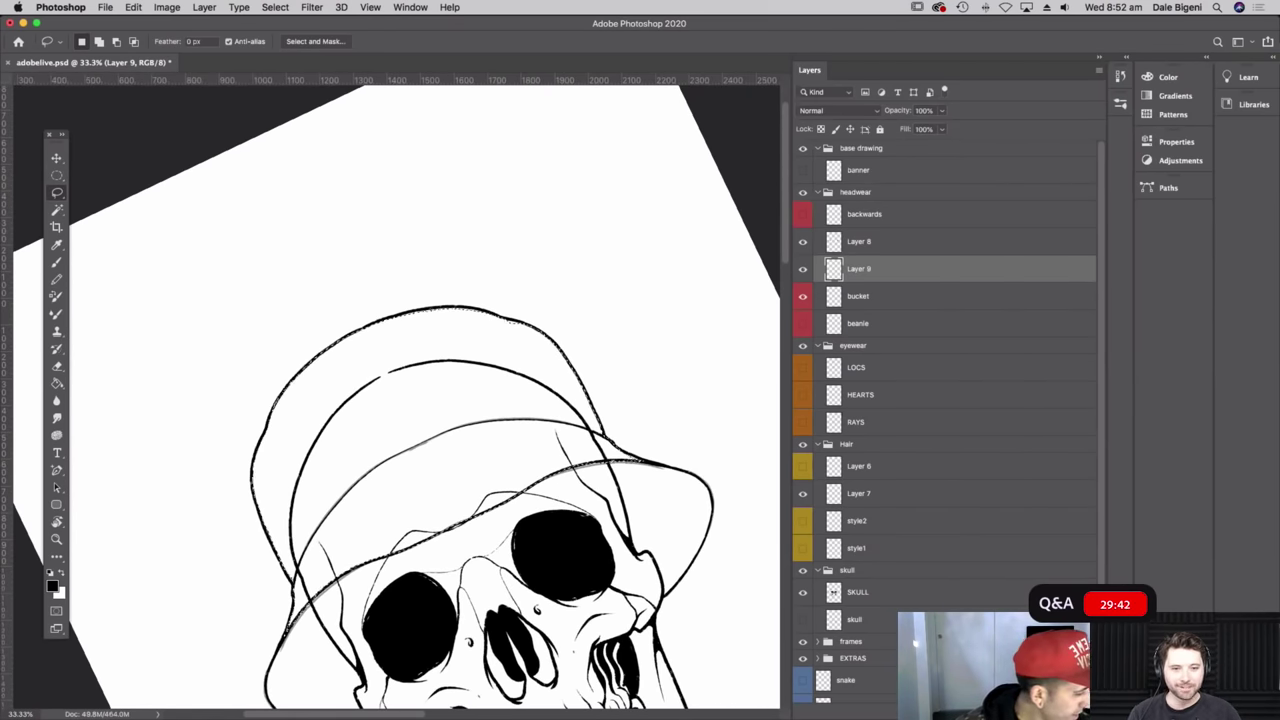
- Fill the selected hat area with a bright red Solid Color fill layer
click(1027, 713)
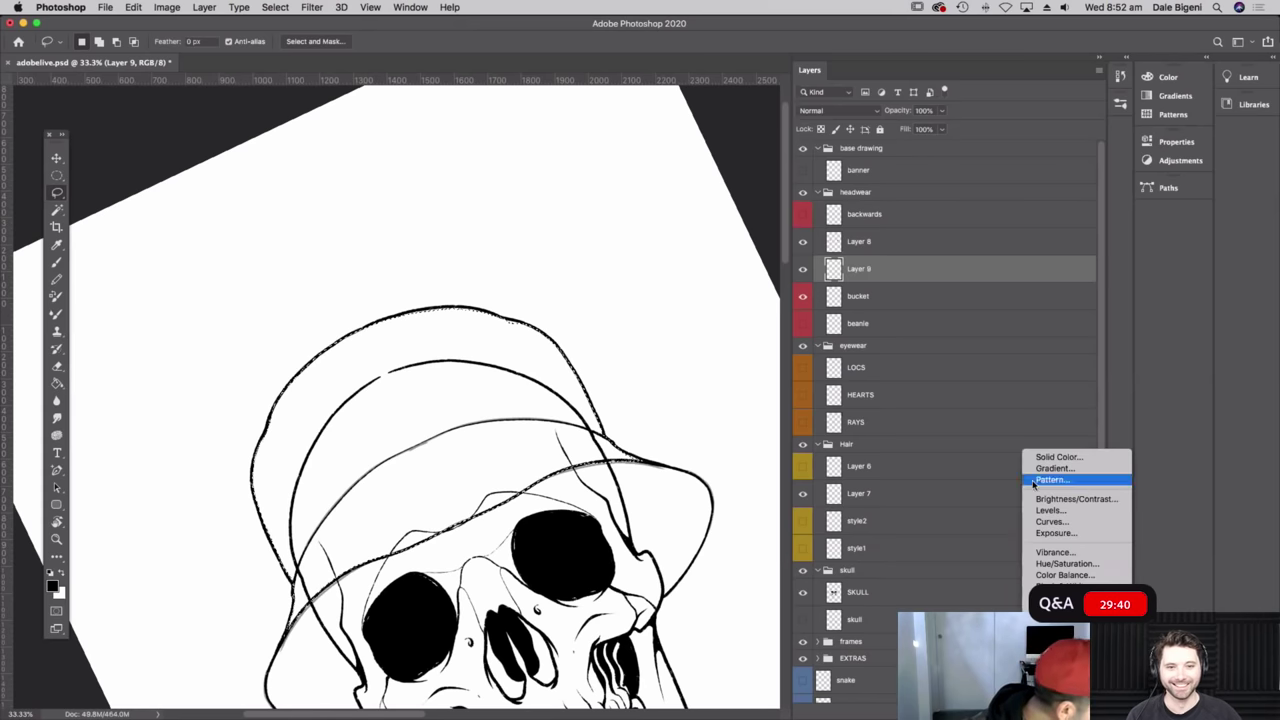
click(1059, 457)
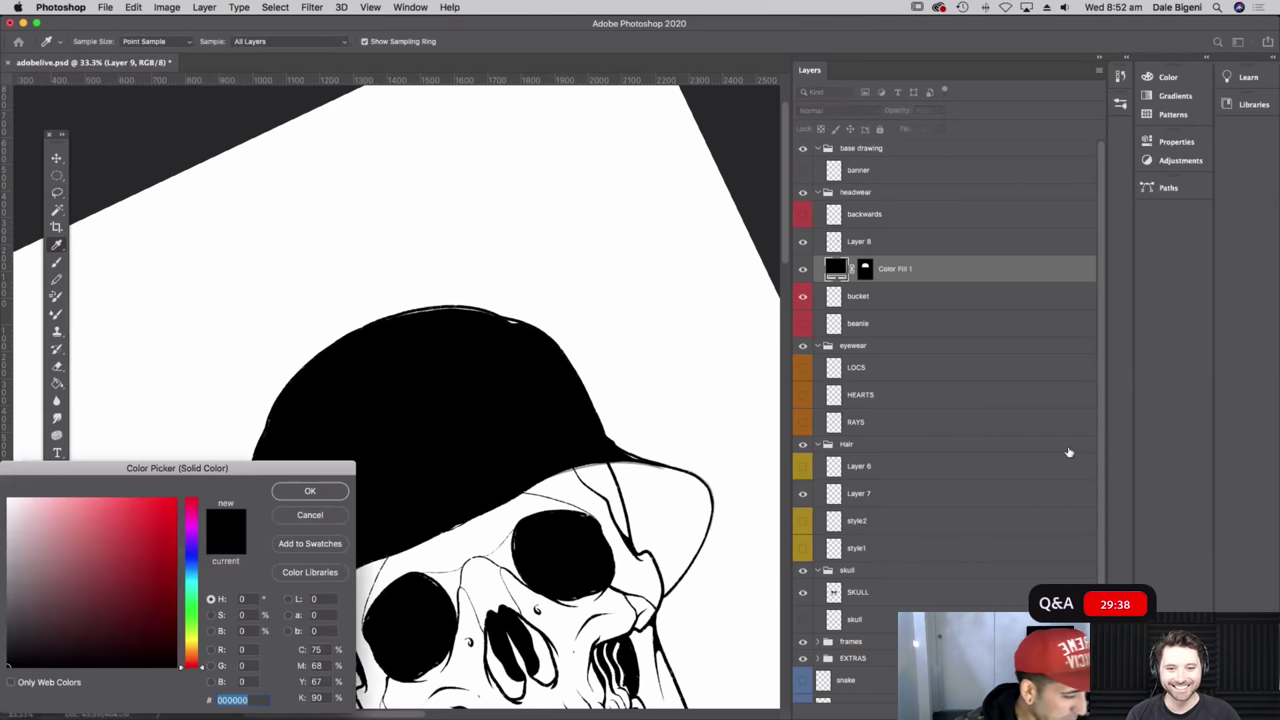
click(172, 516)
click(310, 491)
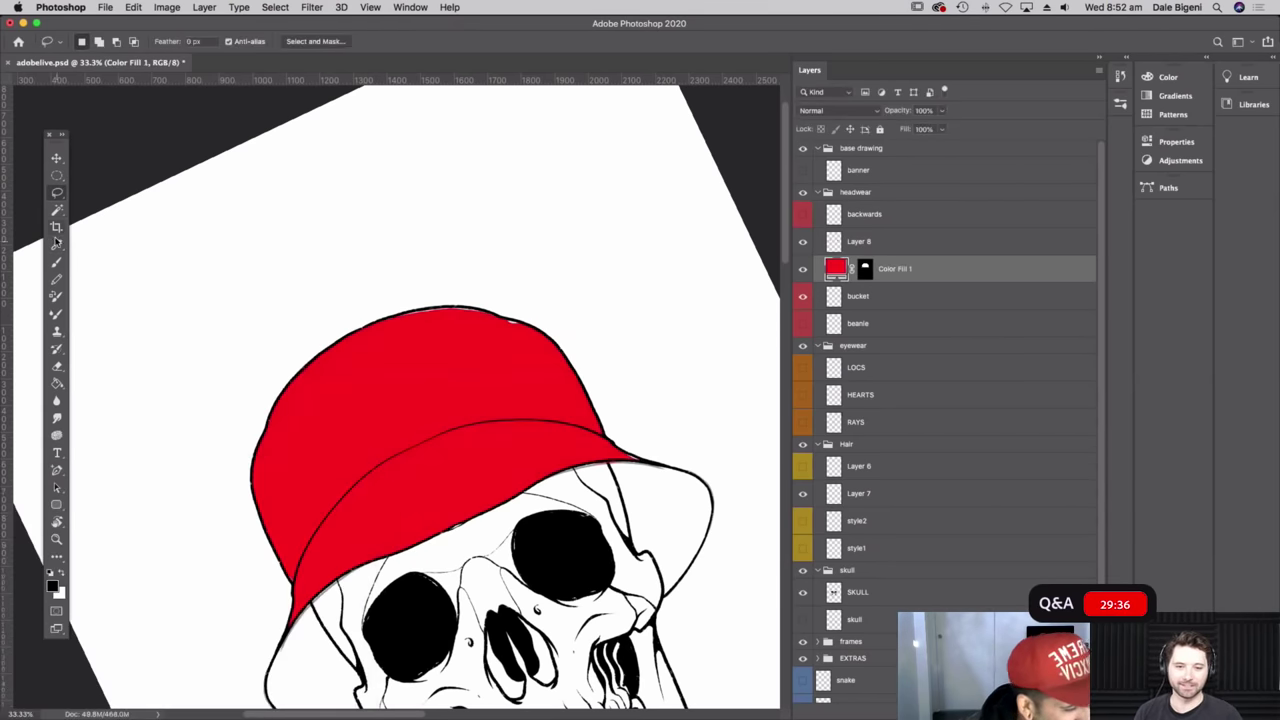
- Paint white on the fill layer's mask to close the gaps between the red fill and the hat's inked outline
key(b)
key(r)
mouse_move(608, 506)
mouse_down()
mouse_move(623, 354)
mouse_move(653, 357)
mouse_up()
key(b)
key(super+equal)
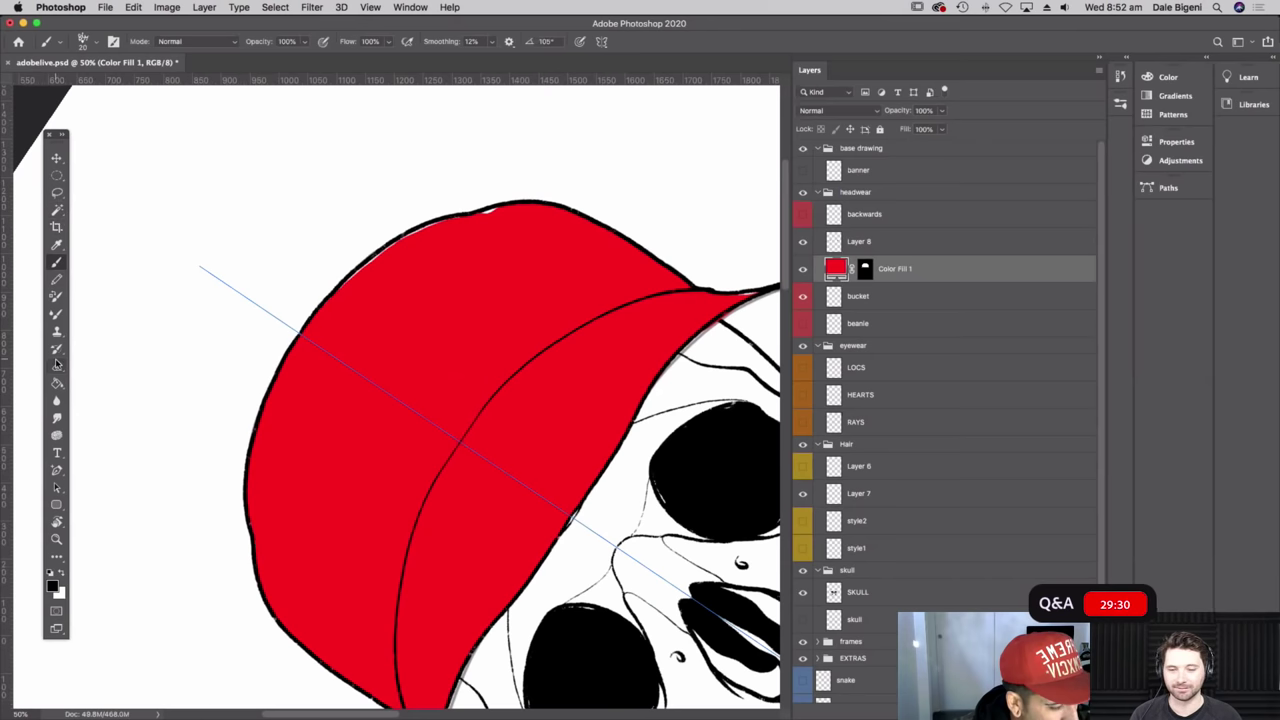
click(864, 268)
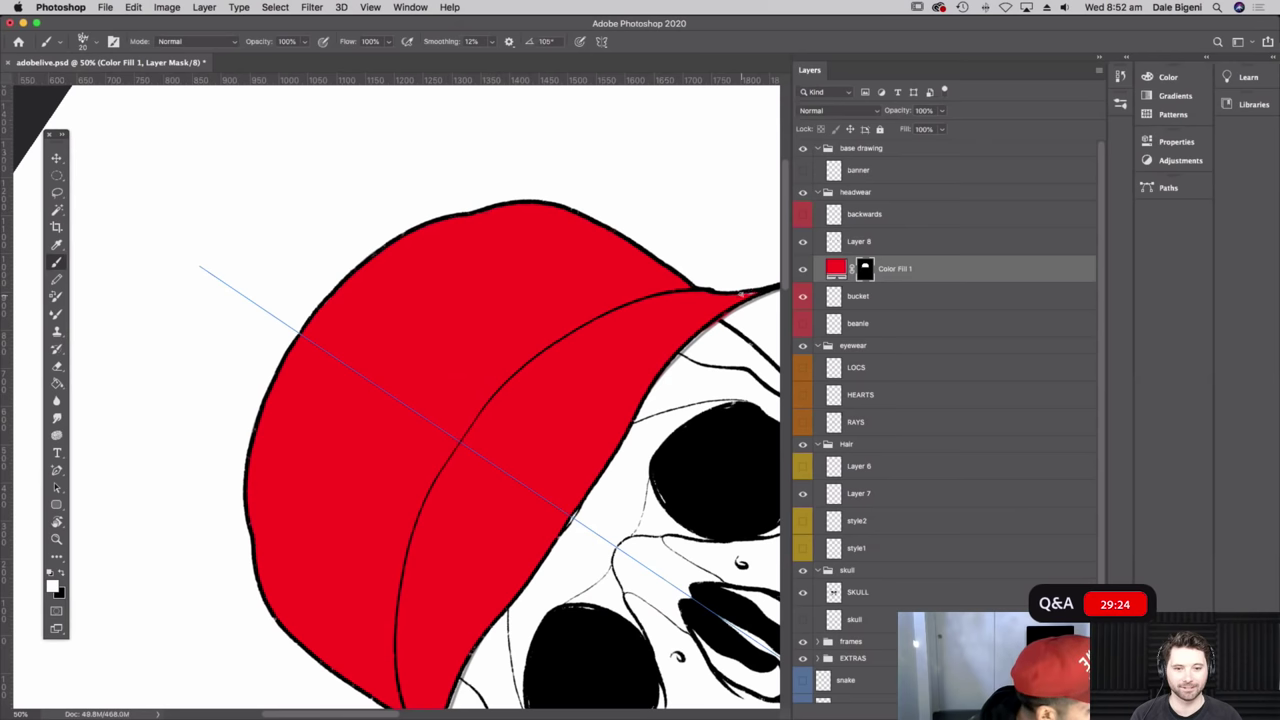
scroll(665, 405, right, 3)
scroll(665, 405, up, 1)
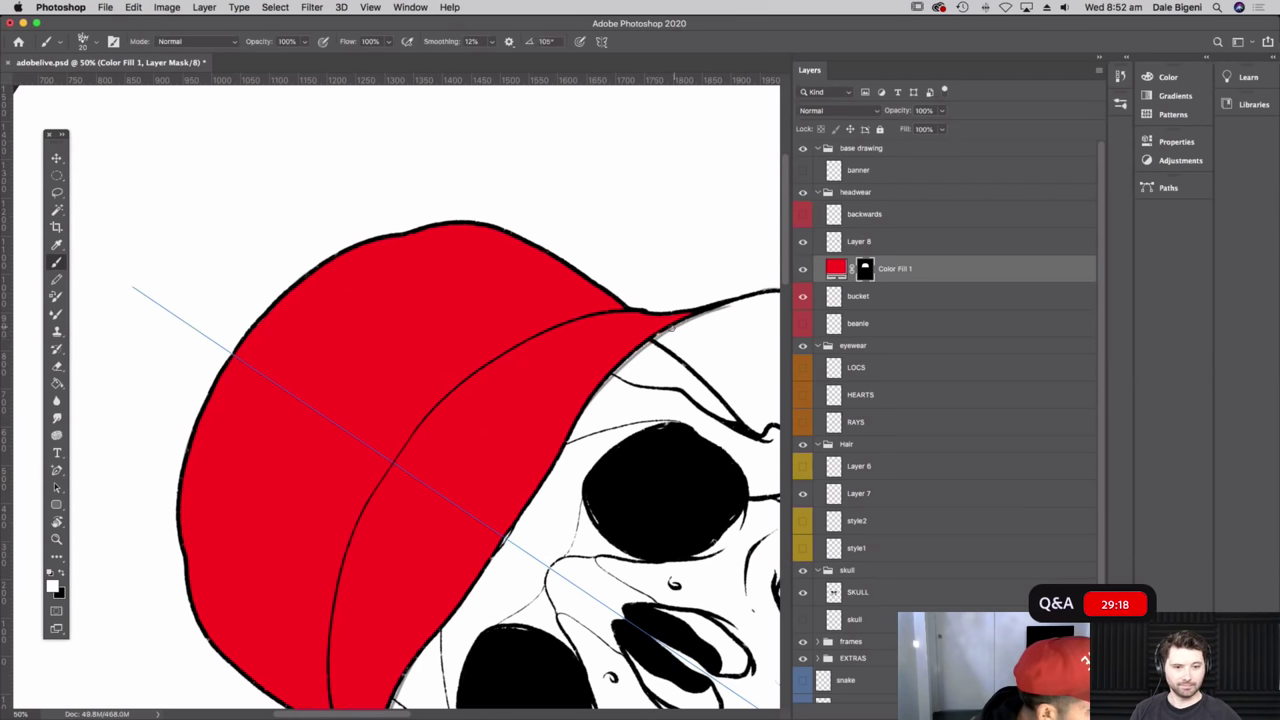
drag(681, 575, 673, 489)
key(Escape)
scroll(590, 568, down, 5)
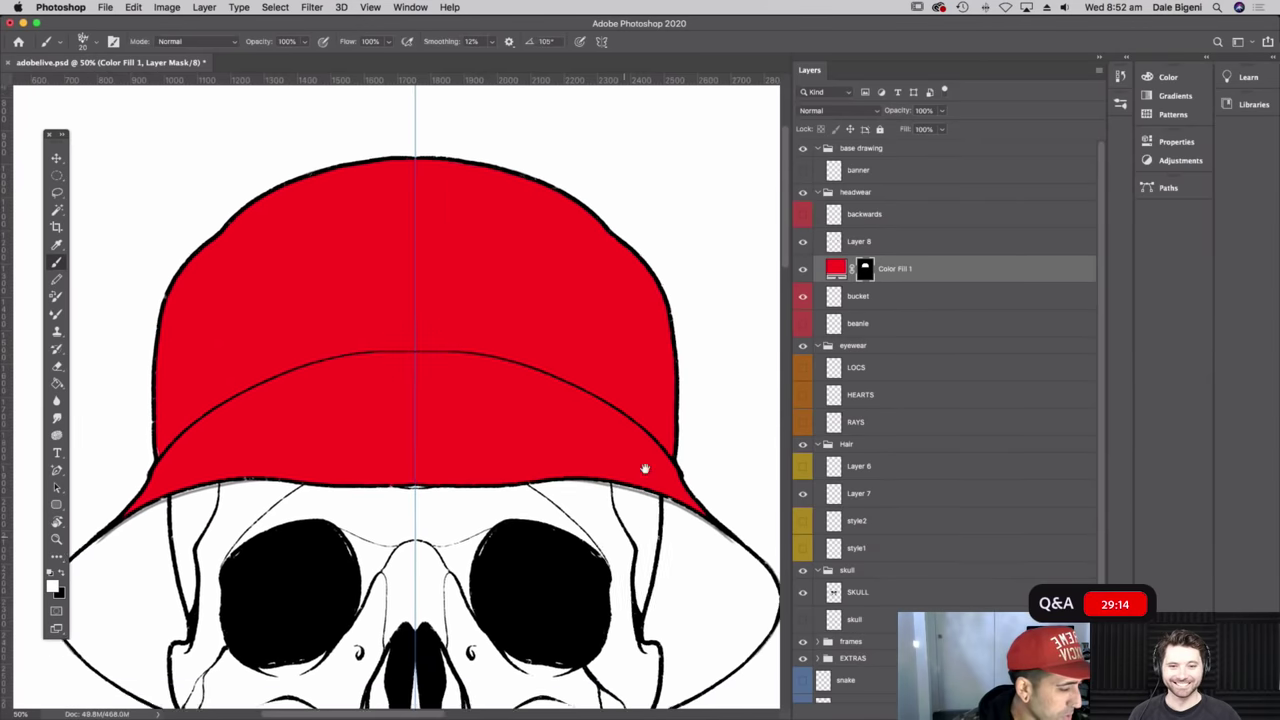
- Change the hat's fill colour to white and hide the bucket sketch layer
key(super+minus)
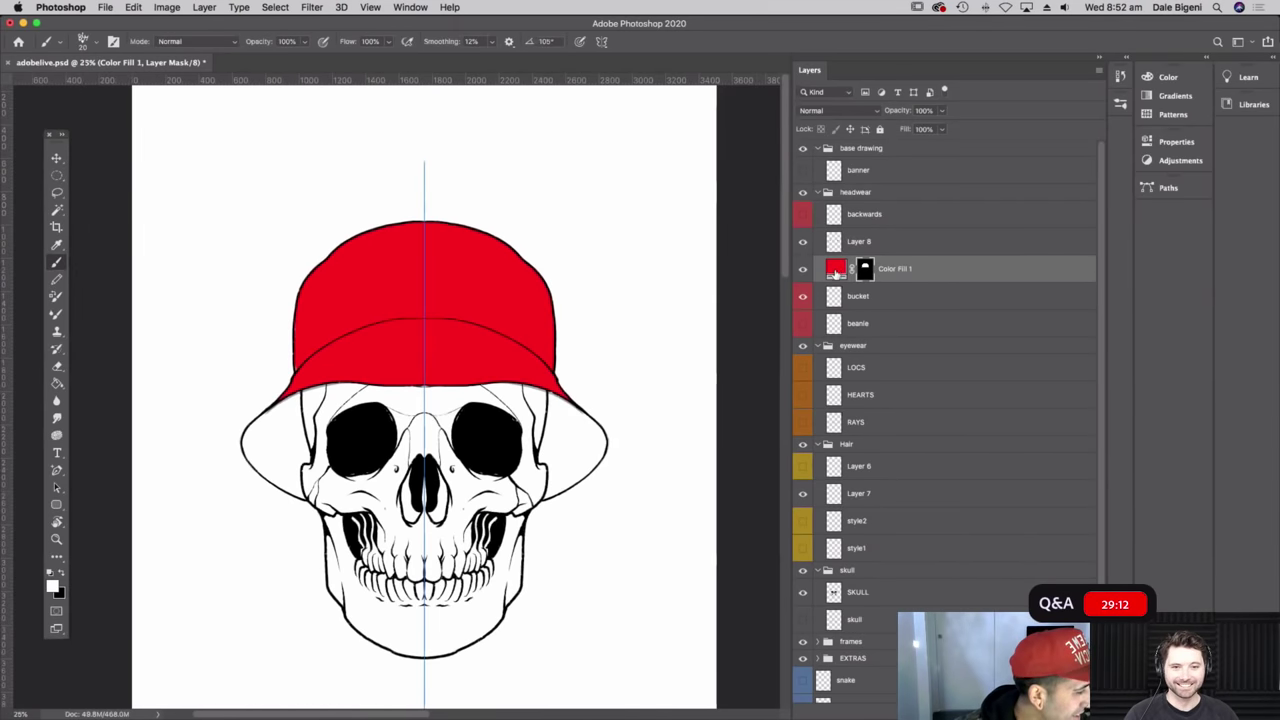
double_click(836, 268)
drag(50, 527, 8, 499)
click(305, 489)
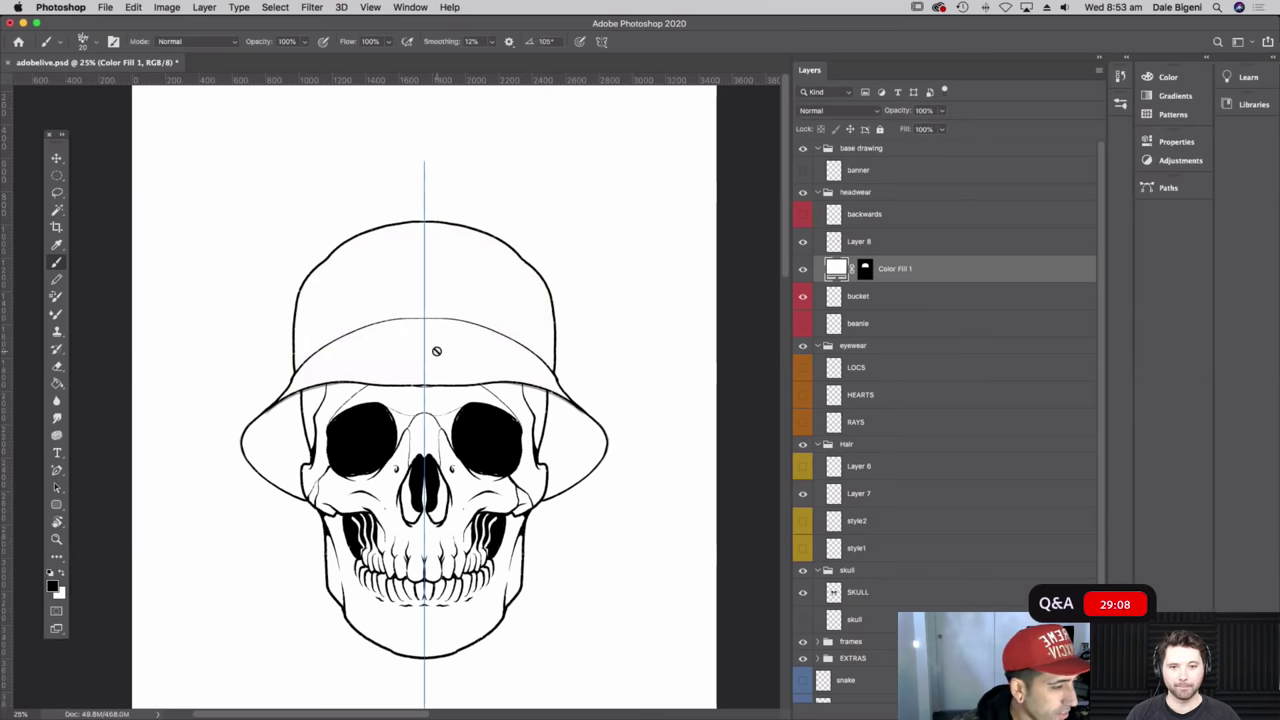
click(62, 158)
drag(636, 507, 633, 454)
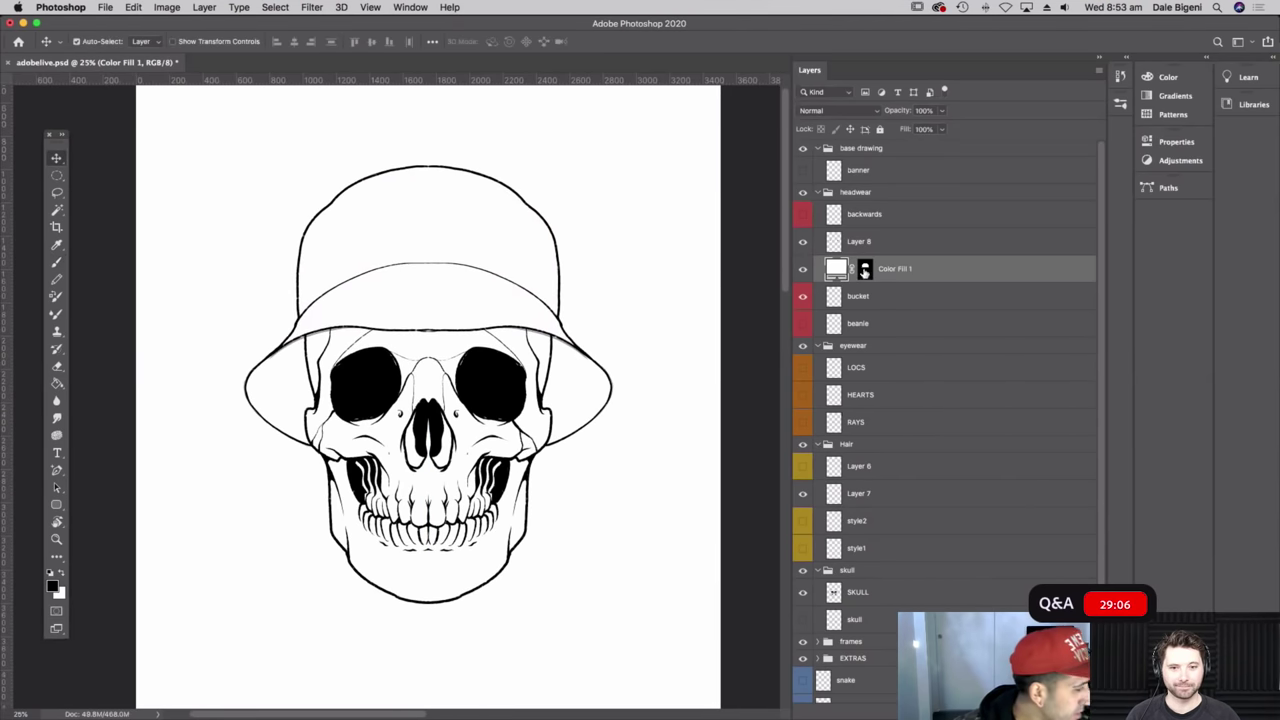
click(803, 296)
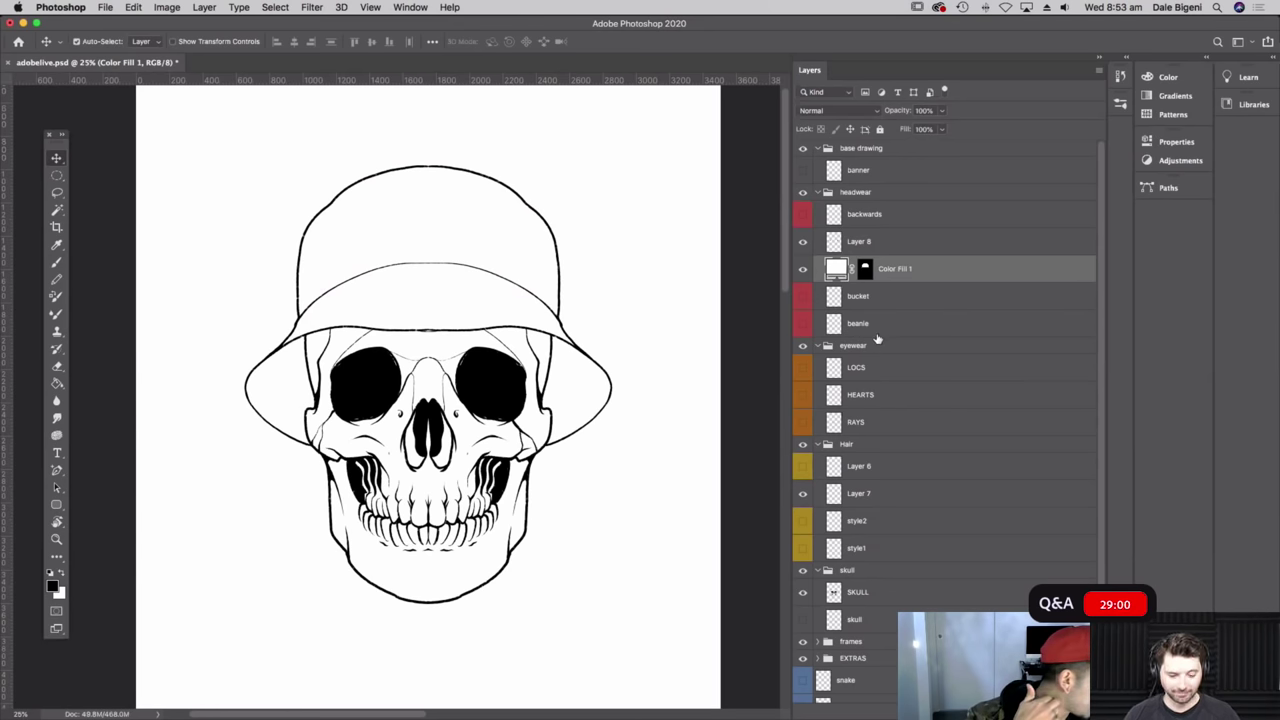
click(817, 445)
double_click(822, 448)
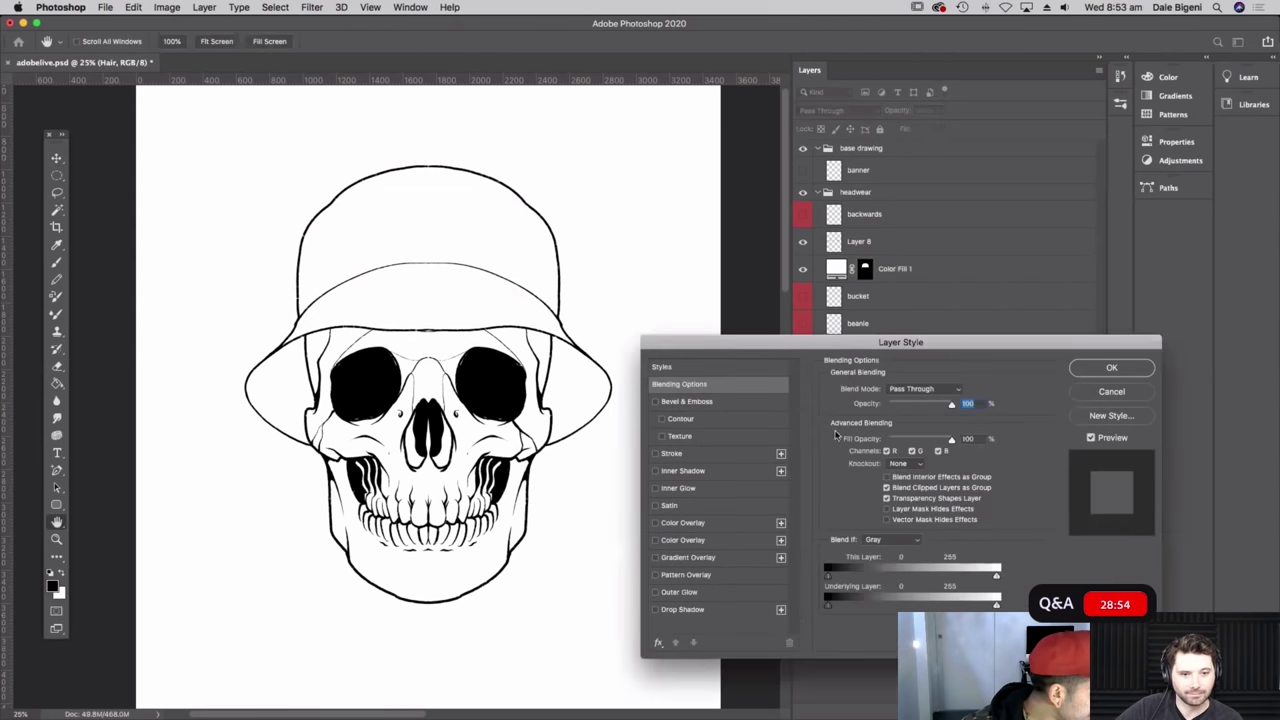
click(1090, 398)
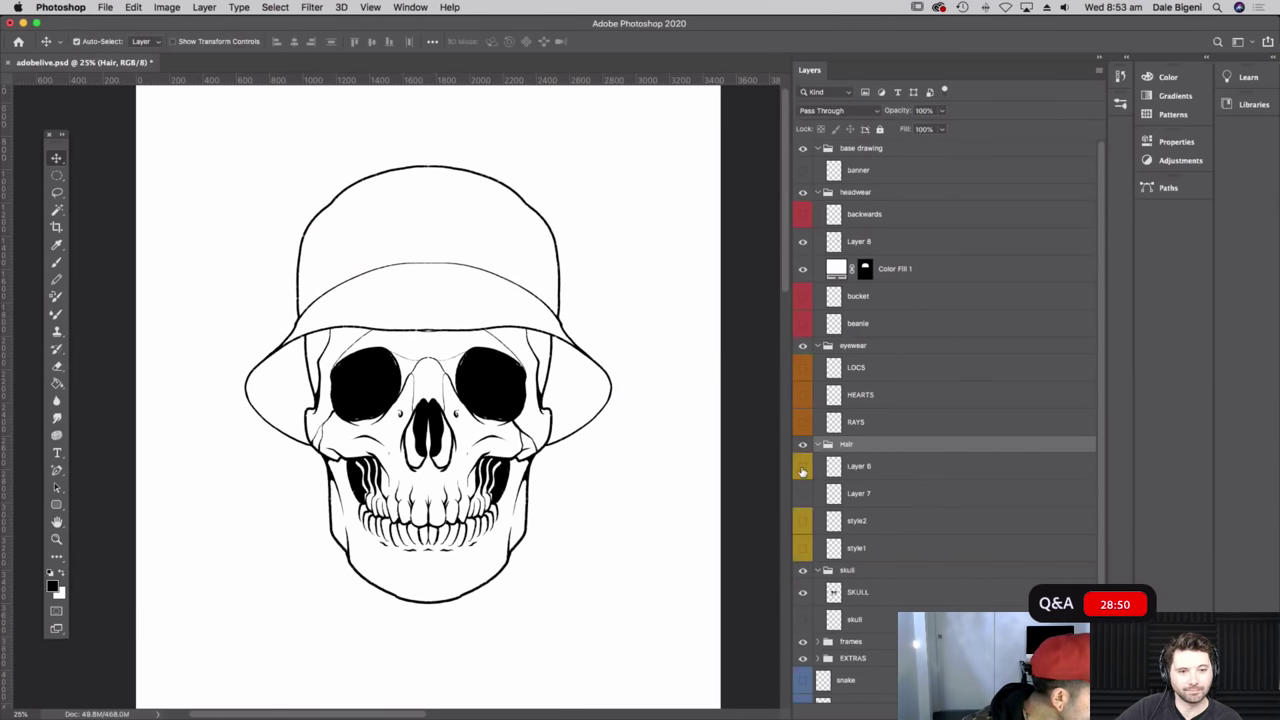
- Compare the style1 and style2 facial hair sketches over the skull by toggling their visibility
click(804, 549)
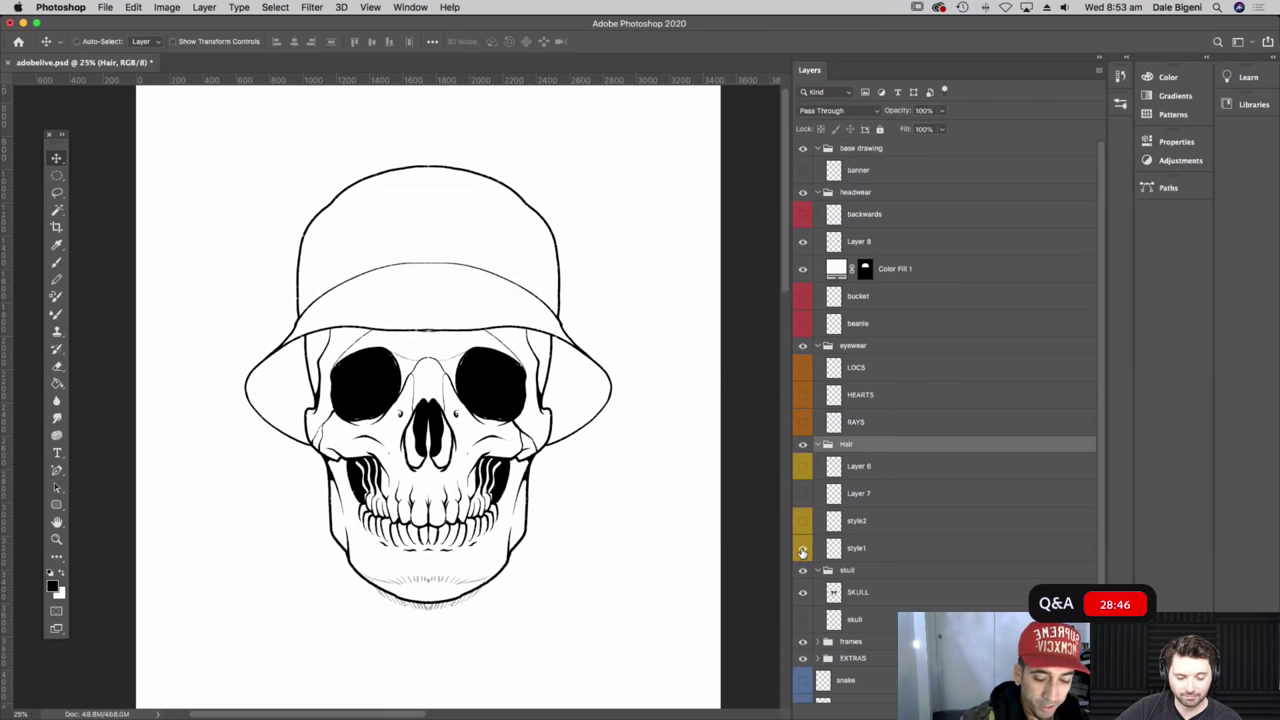
key(super+plus)
key(super+plus)
scroll(614, 271, down, 5)
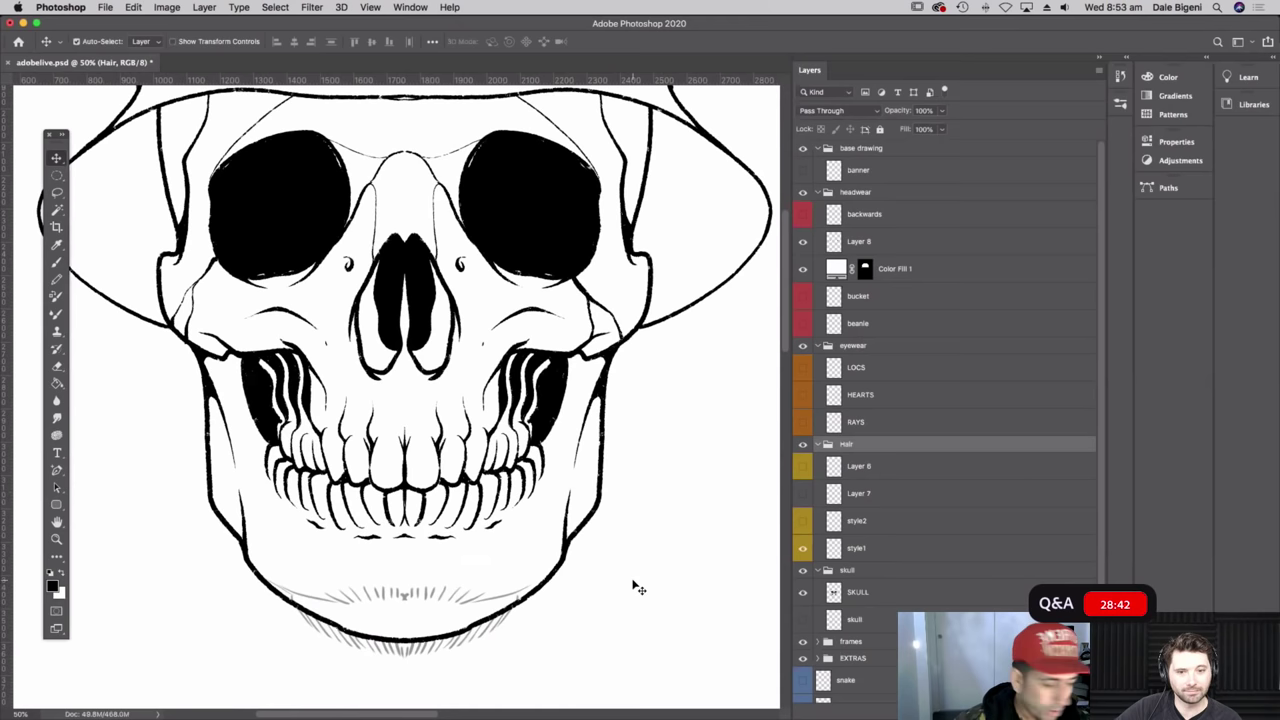
click(802, 522)
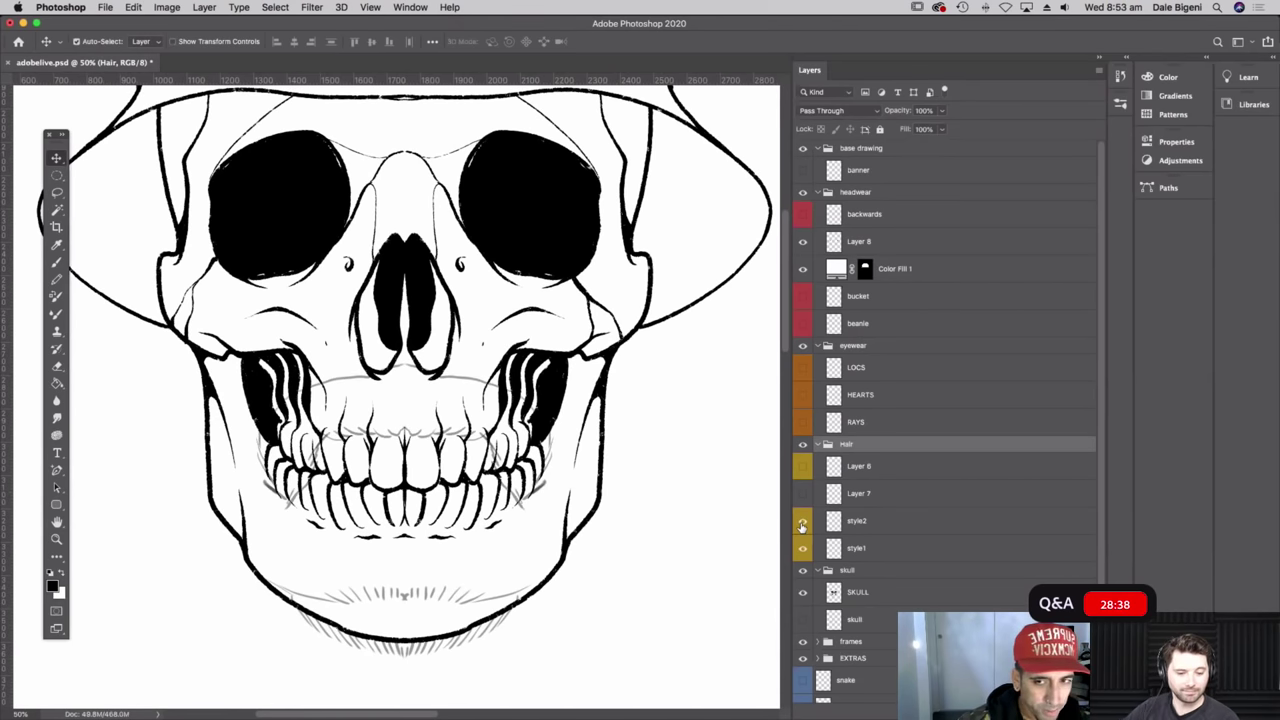
click(803, 549)
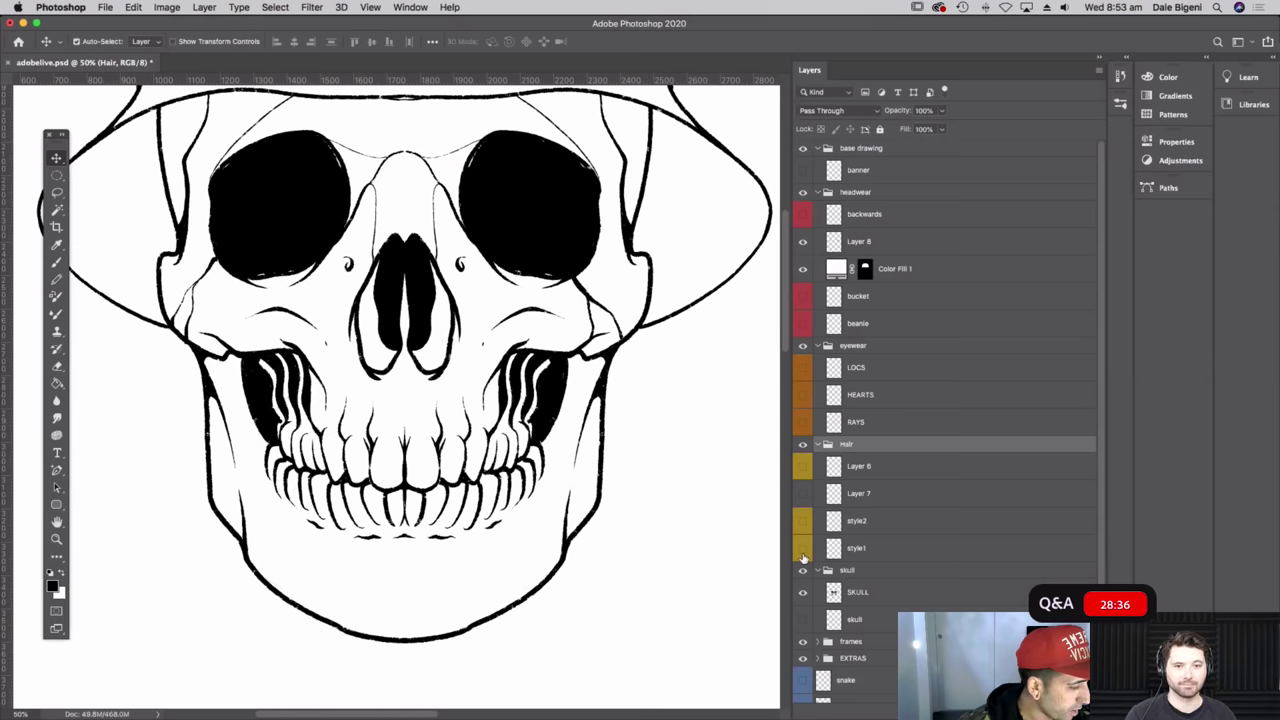
click(803, 549)
click(803, 526)
click(804, 525)
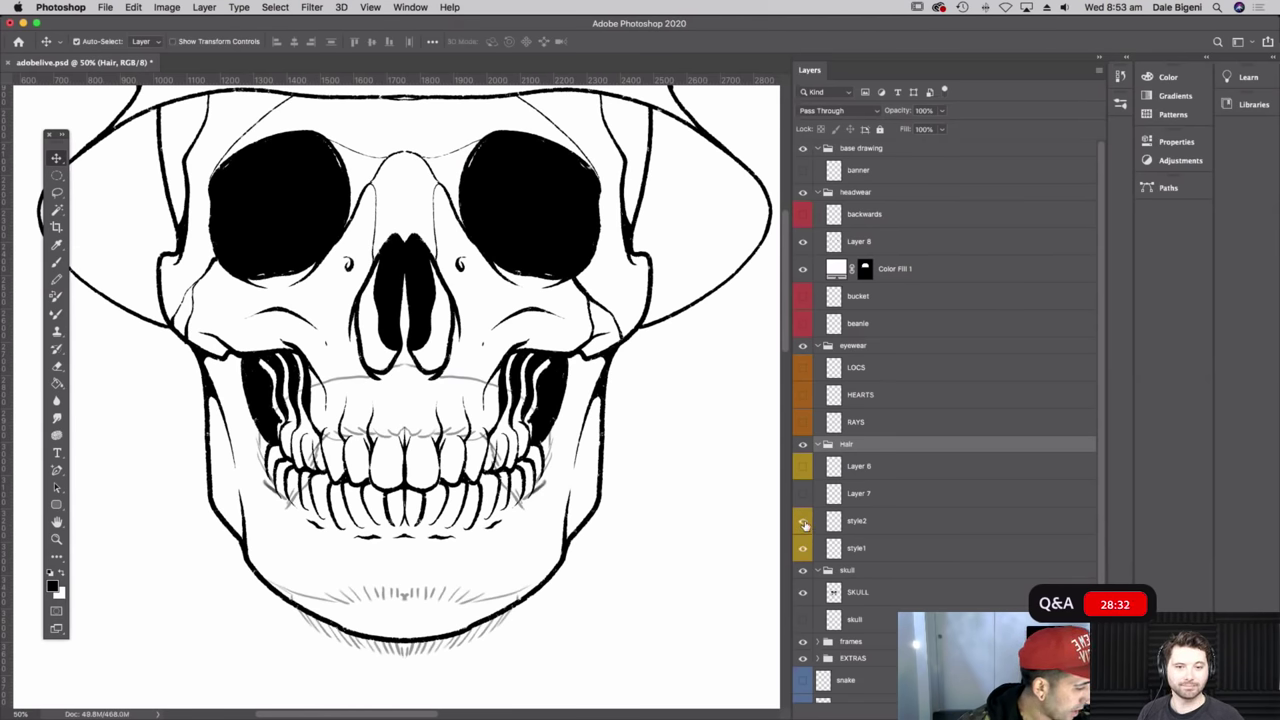
click(803, 526)
click(803, 548)
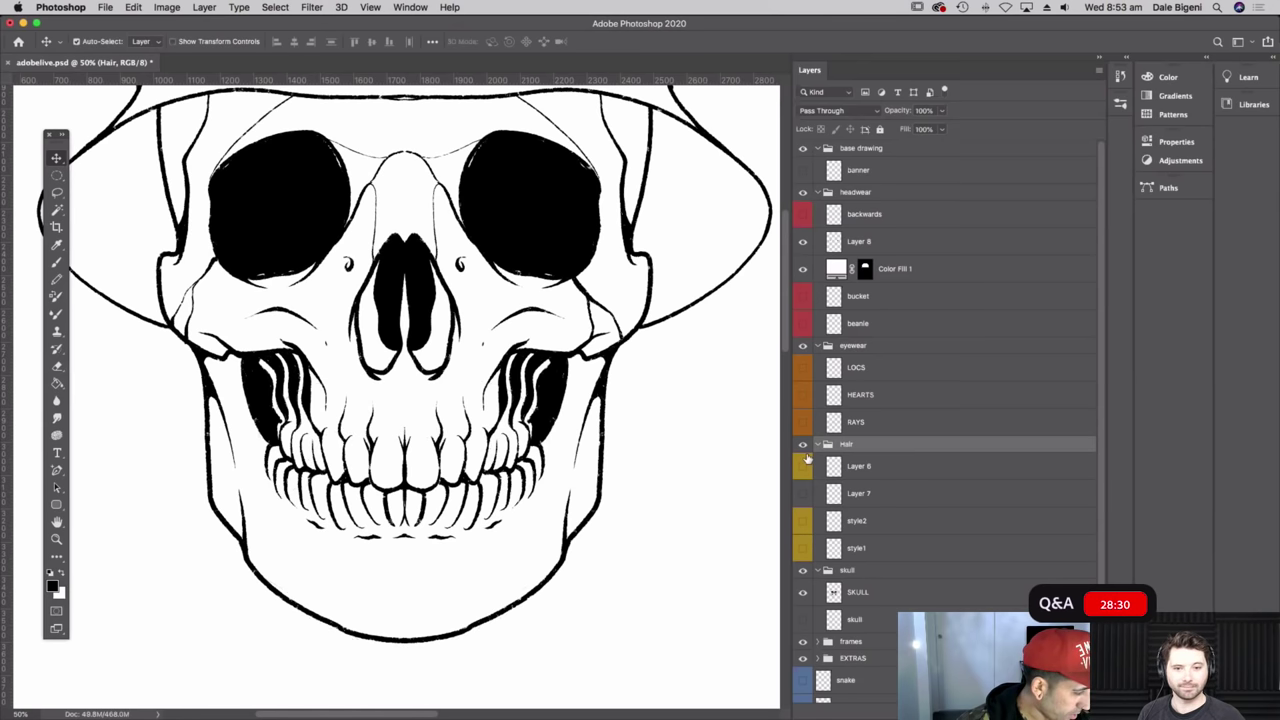
- Compare the Layer 6 beard sketch with style1 and style2, alone and combined, leaving only style1 shown
click(803, 467)
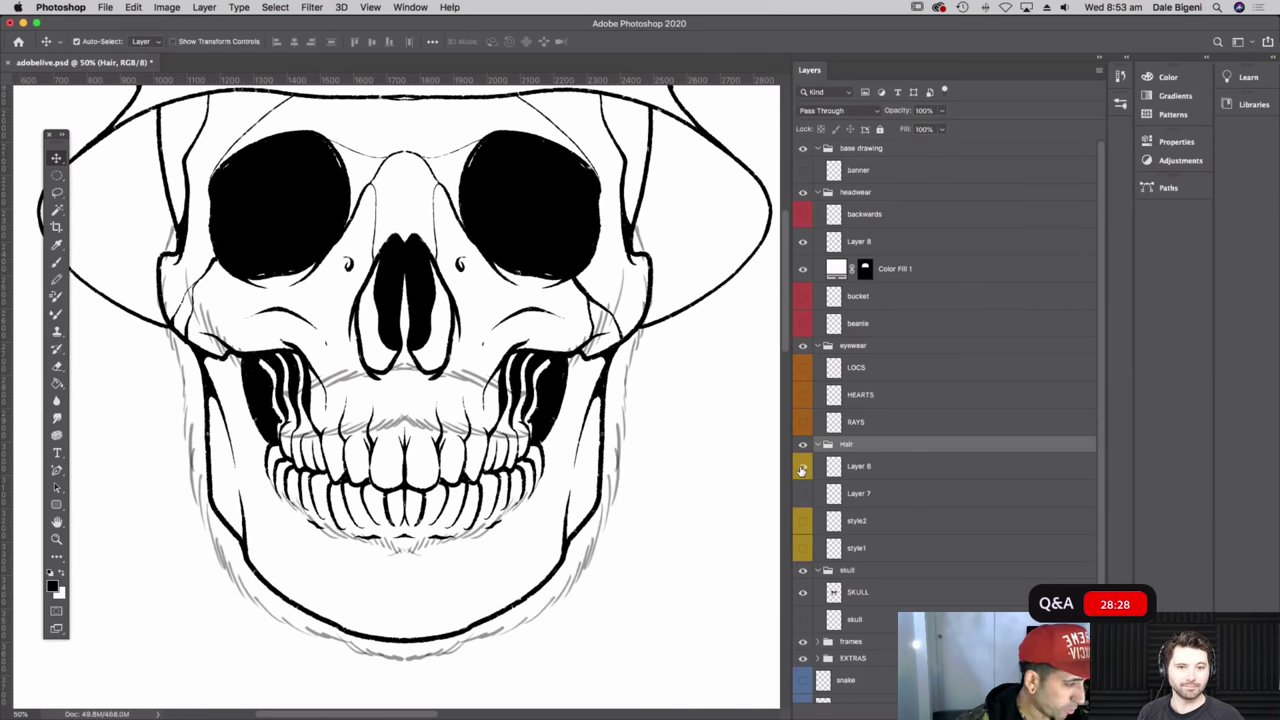
click(803, 468)
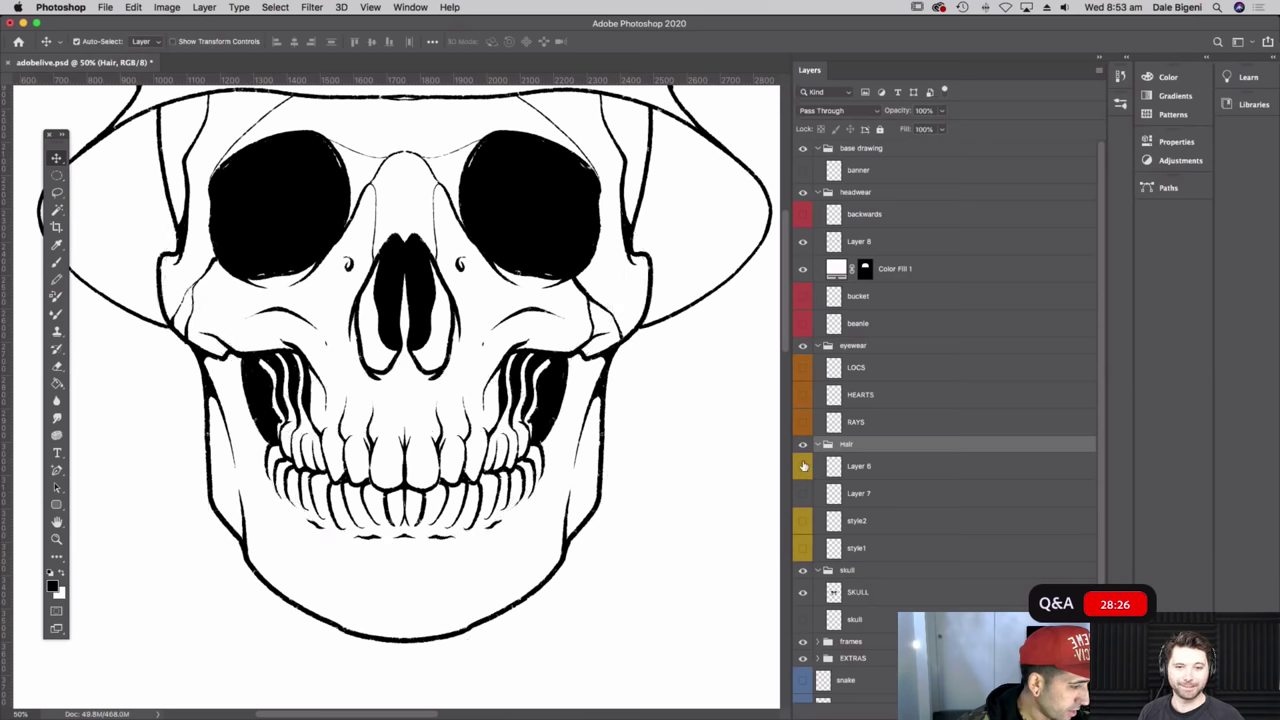
click(803, 467)
click(803, 467)
click(803, 522)
click(803, 547)
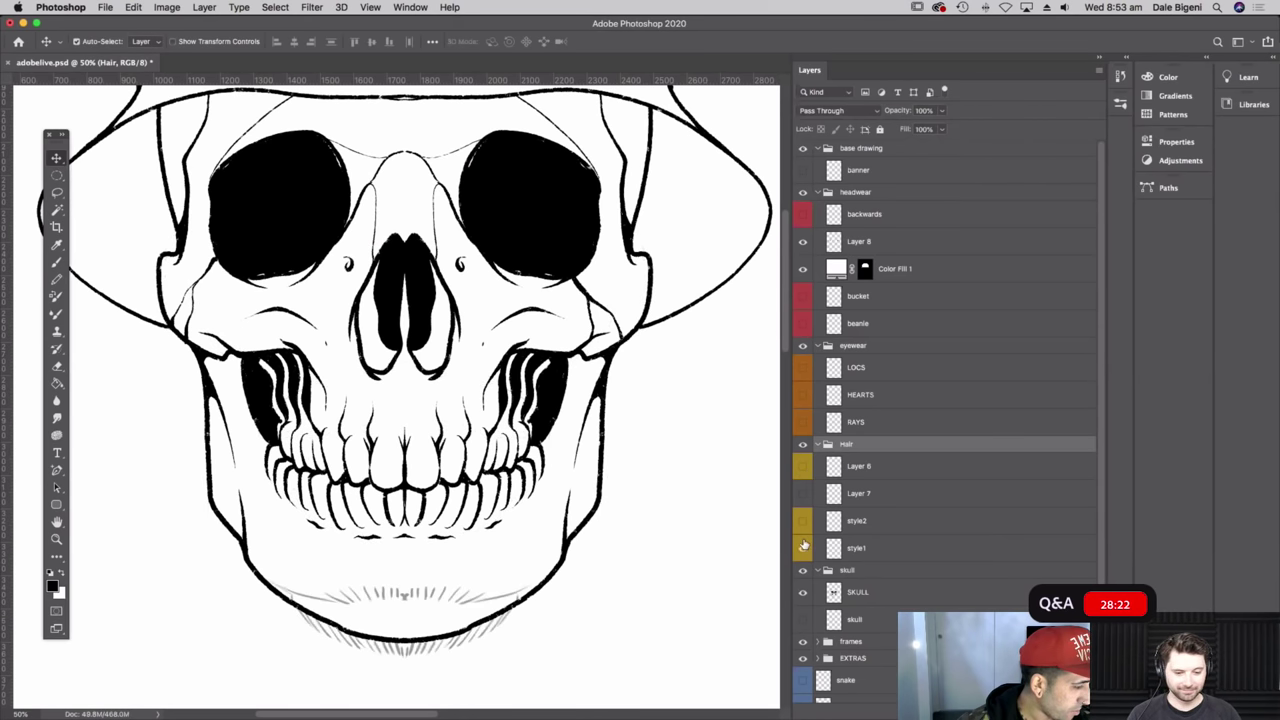
click(803, 547)
click(803, 521)
click(802, 549)
click(802, 522)
click(803, 521)
click(803, 467)
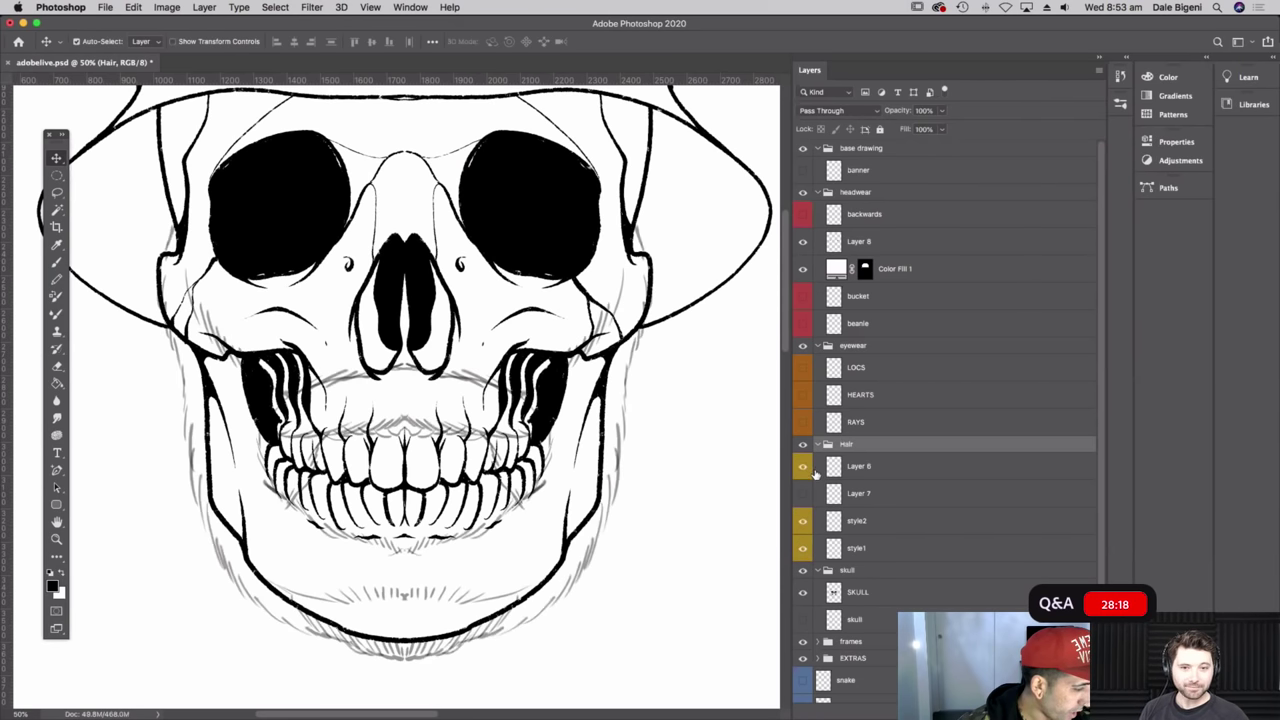
key(super+minus)
key(super+minus)
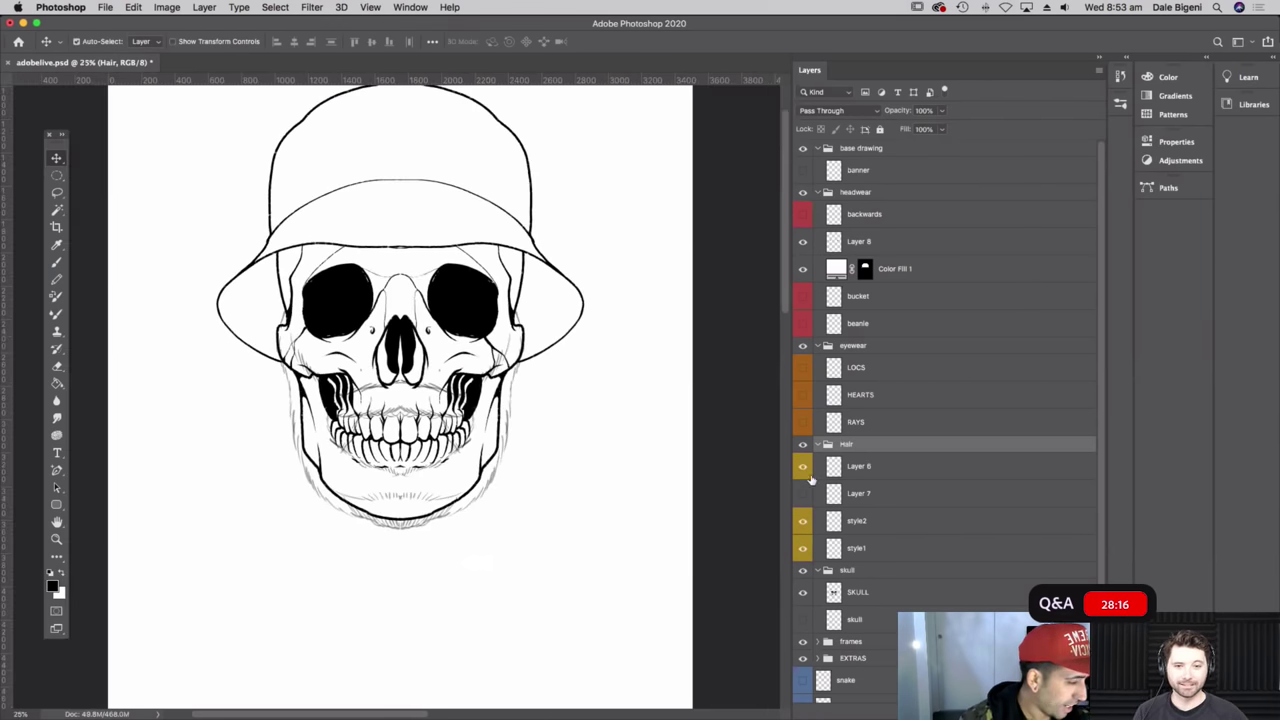
click(803, 467)
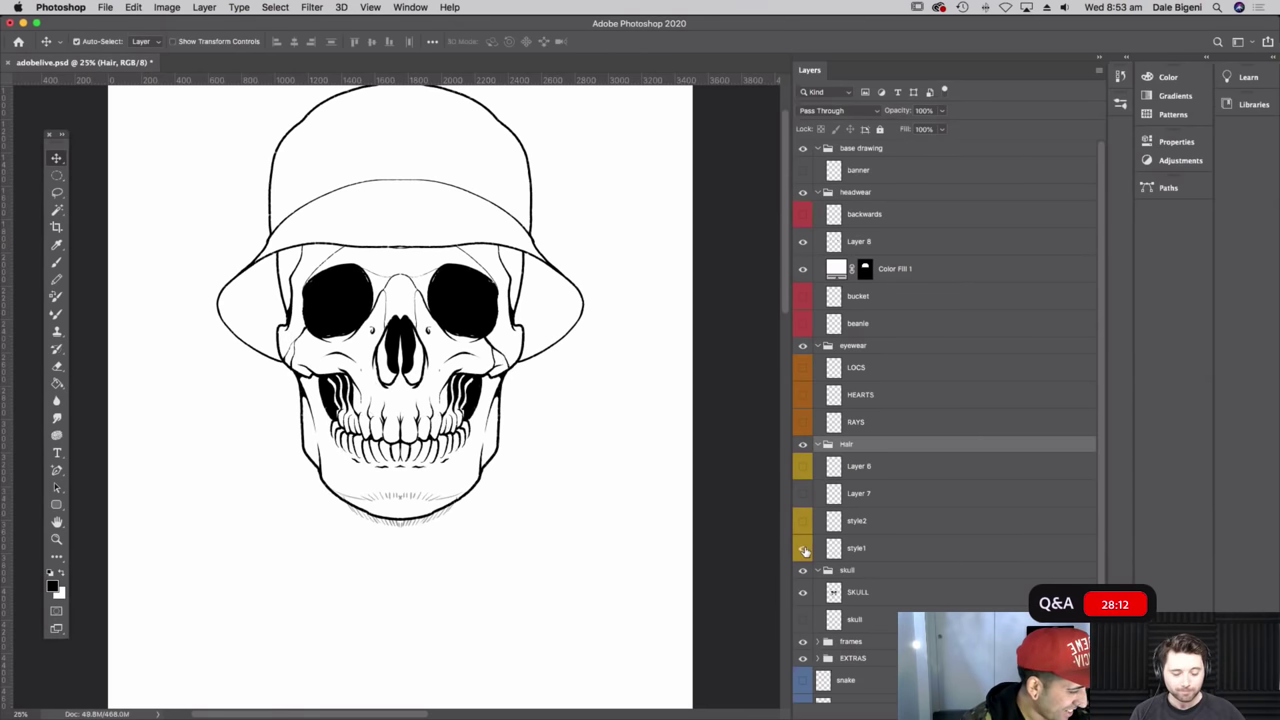
- Hide the style1 sketch and turn off the Brush's symmetry for inking on Layer 8 in the headwear group
key(super+equal)
key(super+equal)
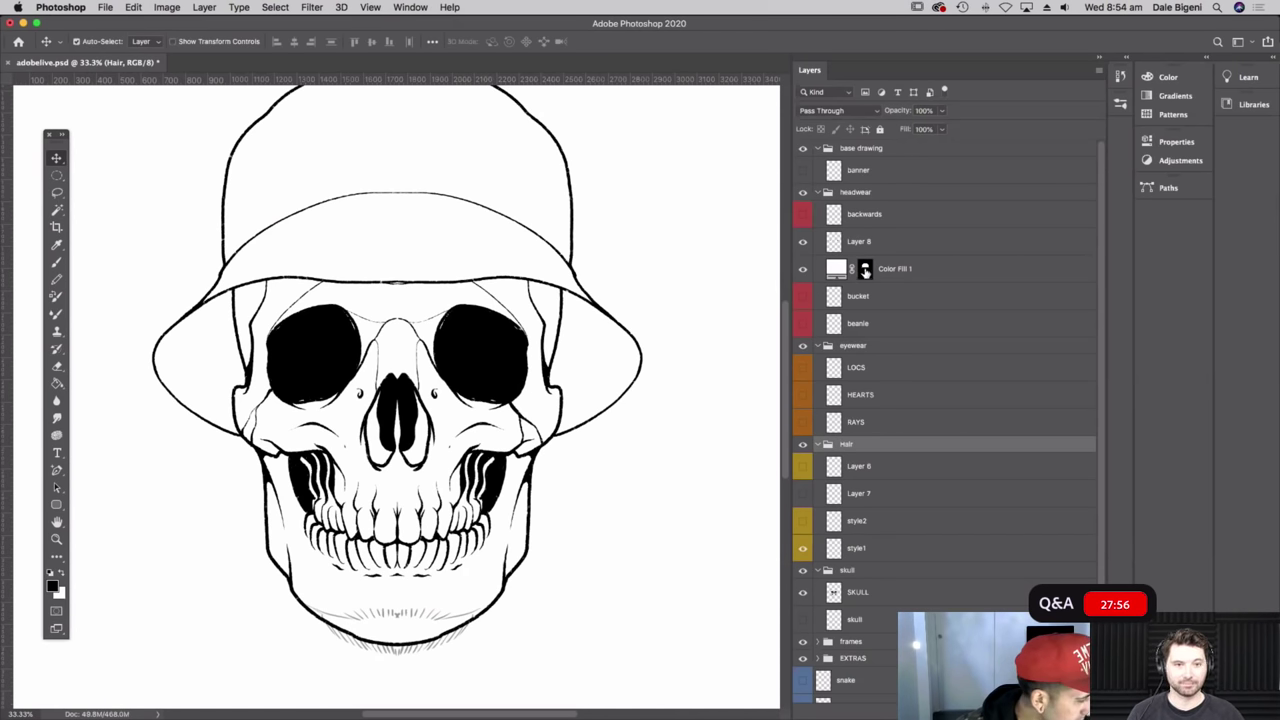
click(835, 246)
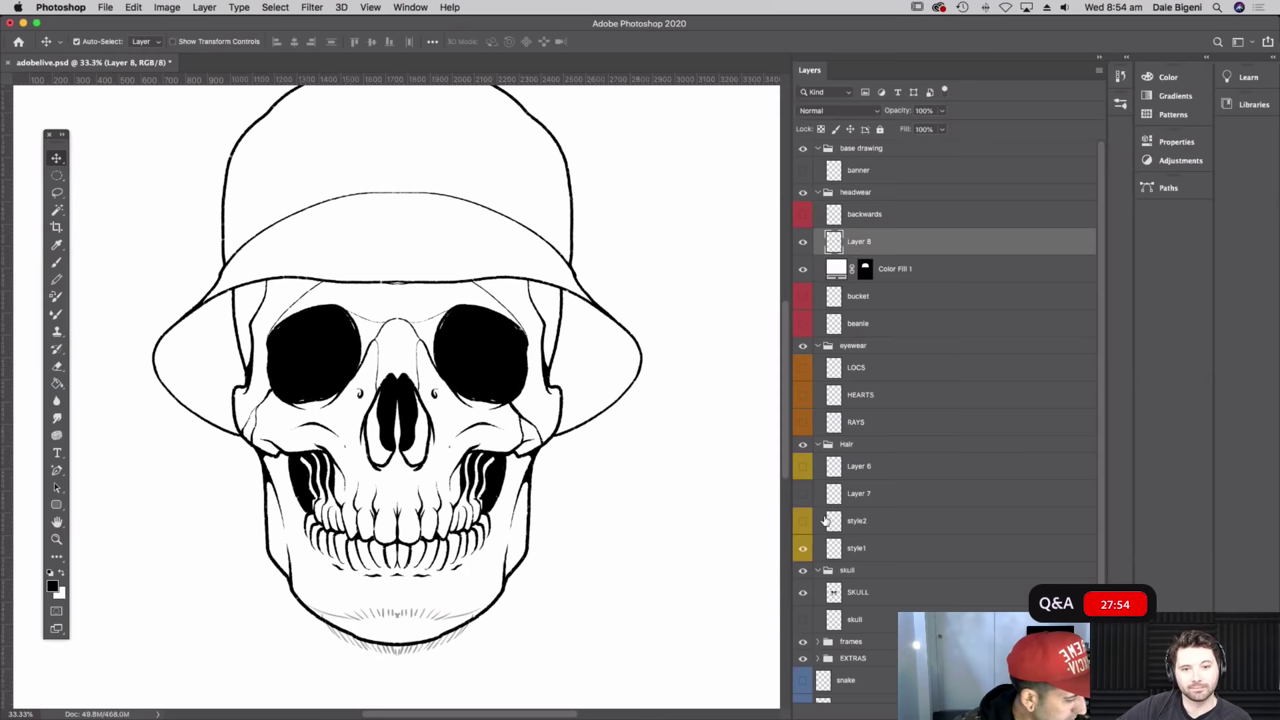
mouse_move(488, 388)
mouse_down()
mouse_move(590, 539)
mouse_move(635, 527)
mouse_move(620, 405)
mouse_up()
key(r)
click(57, 262)
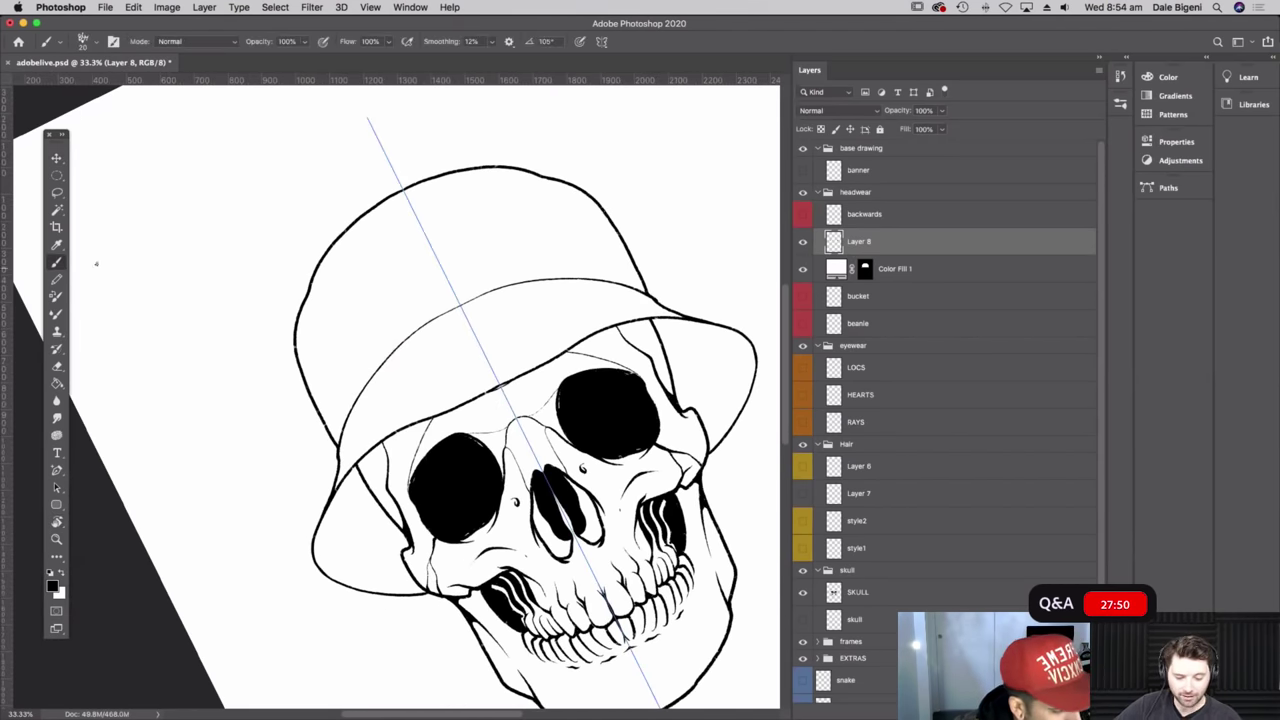
drag(507, 395, 505, 424)
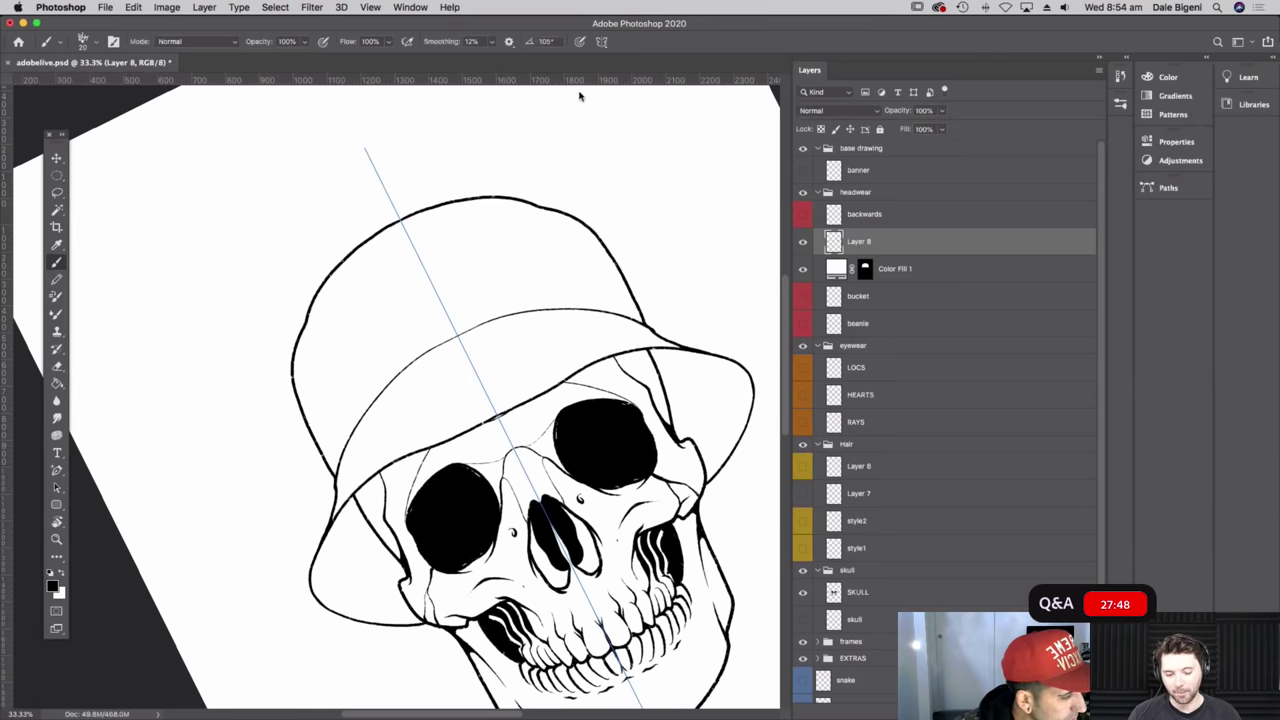
click(602, 42)
click(674, 53)
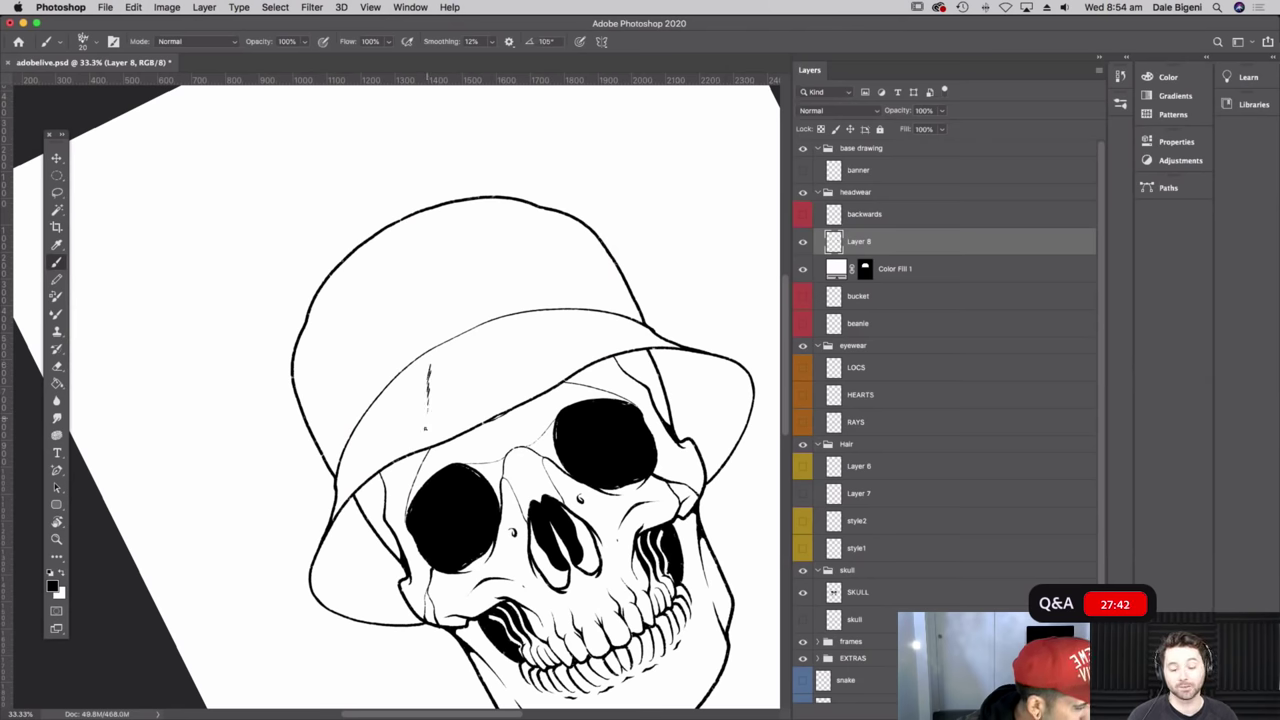
- Ink short, broken fold lines across both sides of the bucket hat's front brim on Layer 8
scroll(636, 408, right, 2)
scroll(636, 408, up, 1)
key(Escape)
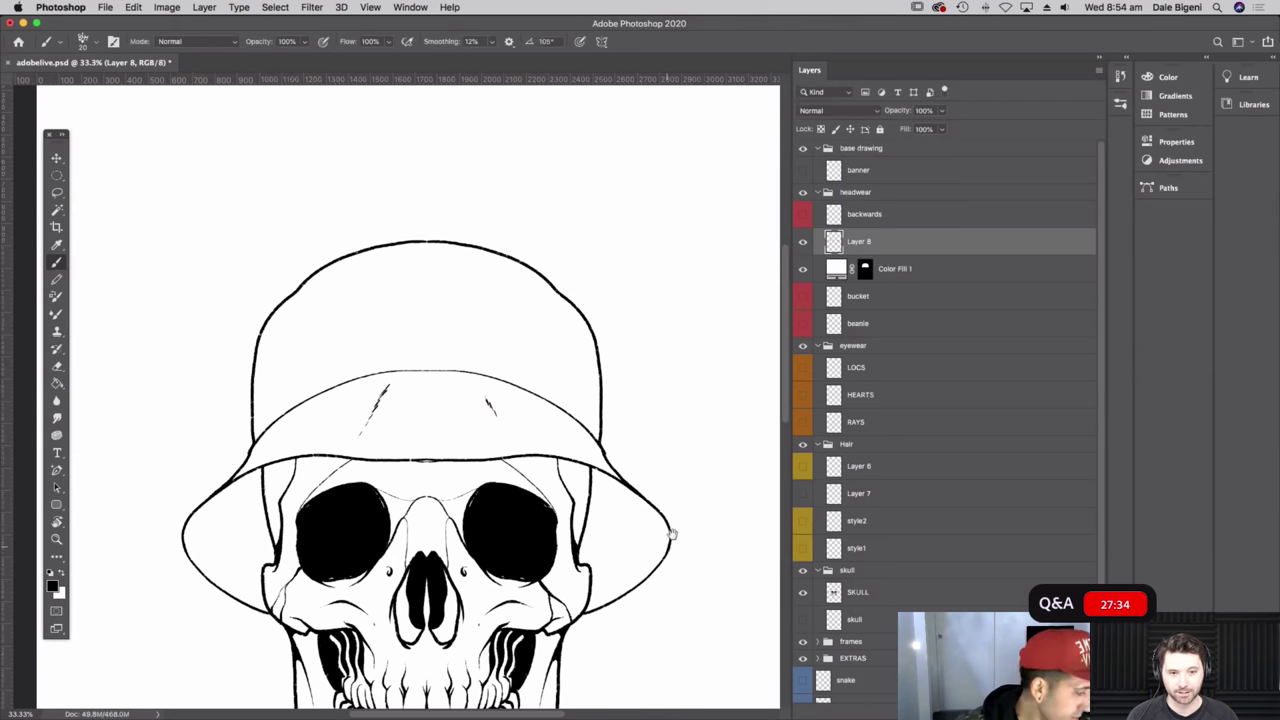
scroll(668, 535, down, 1)
scroll(668, 535, left, 1)
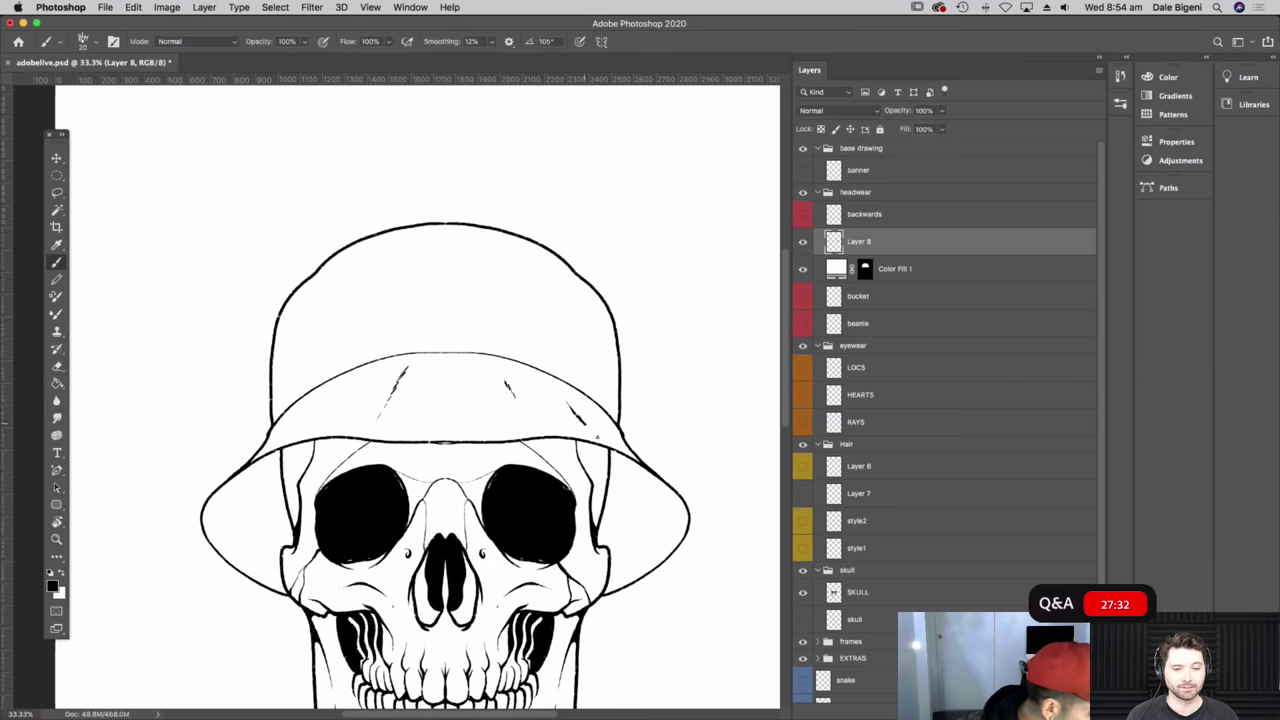
scroll(648, 425, down, 5)
scroll(648, 425, left, 2)
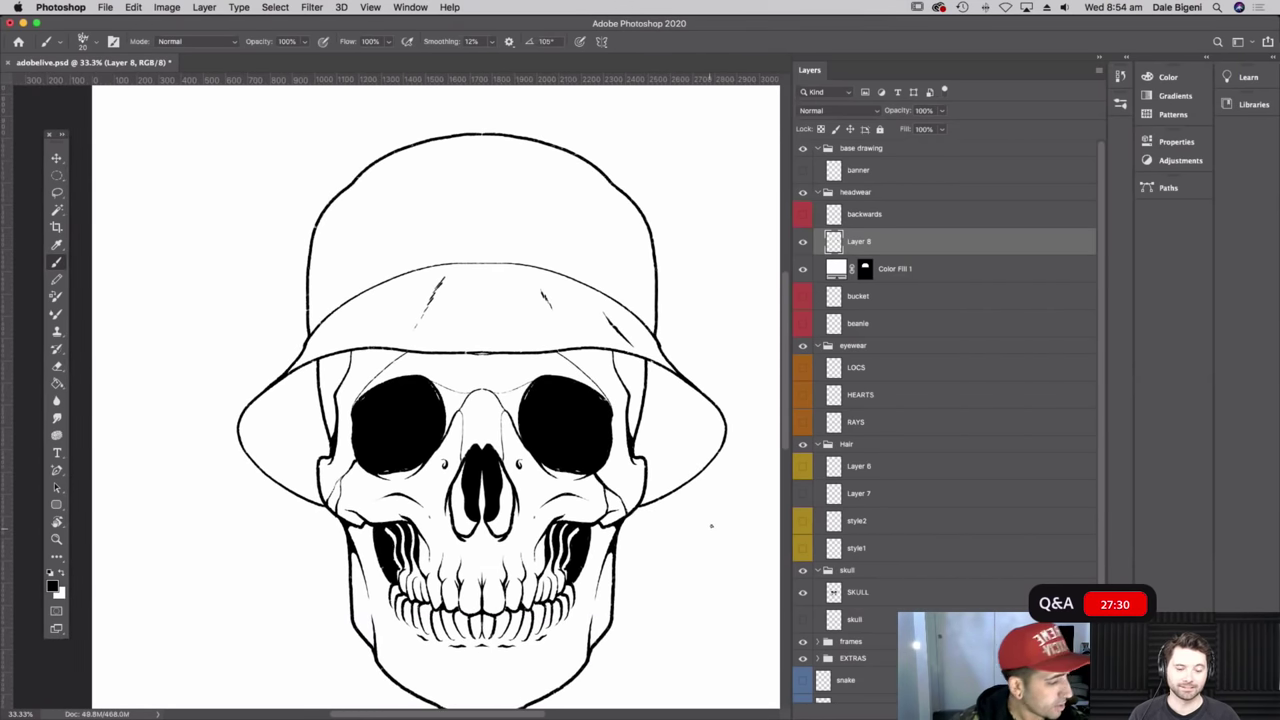
key(r)
drag(672, 405, 640, 302)
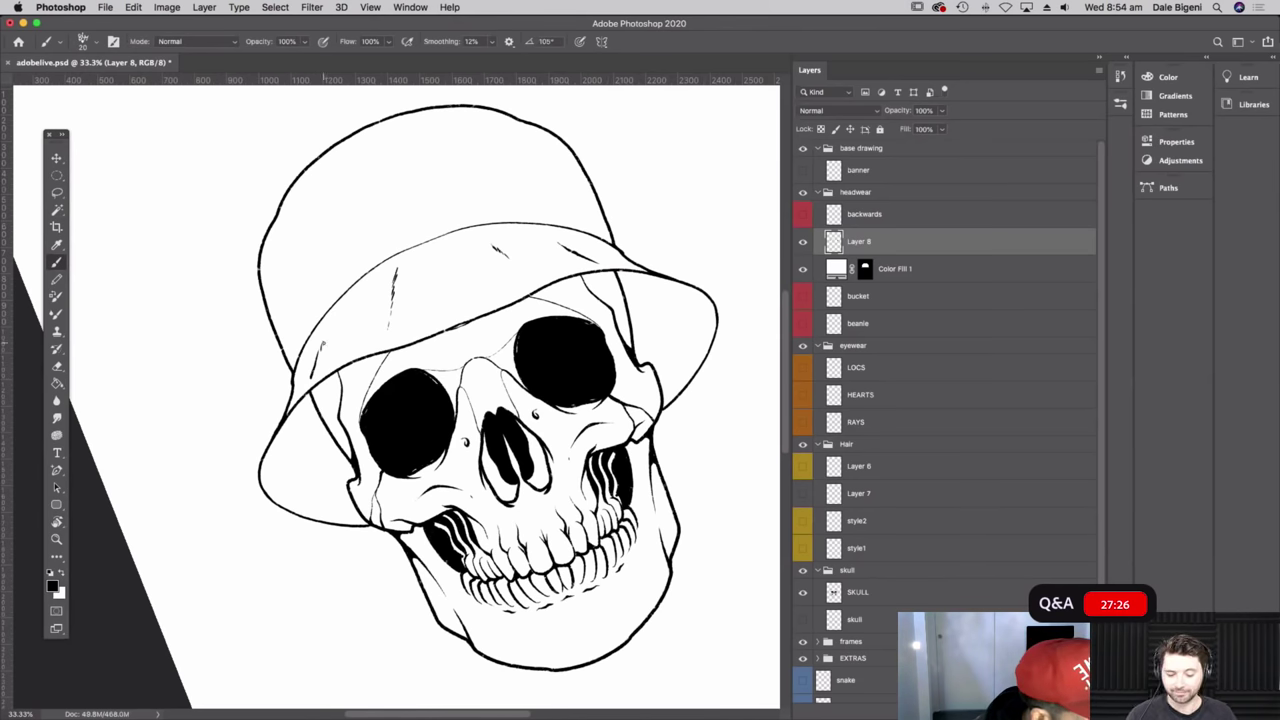
drag(628, 433, 626, 452)
key(Escape)
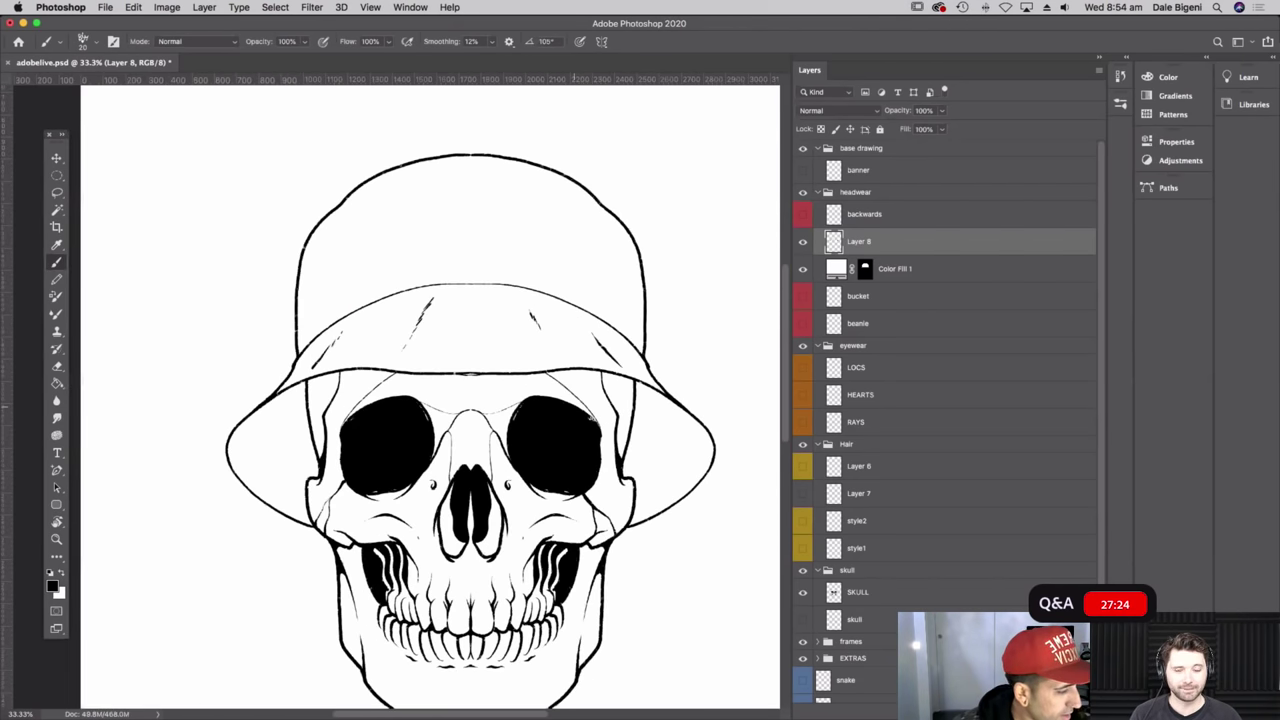
- Ink short crease lines inside the upper left and right edges of the hat's crown
drag(437, 225, 438, 248)
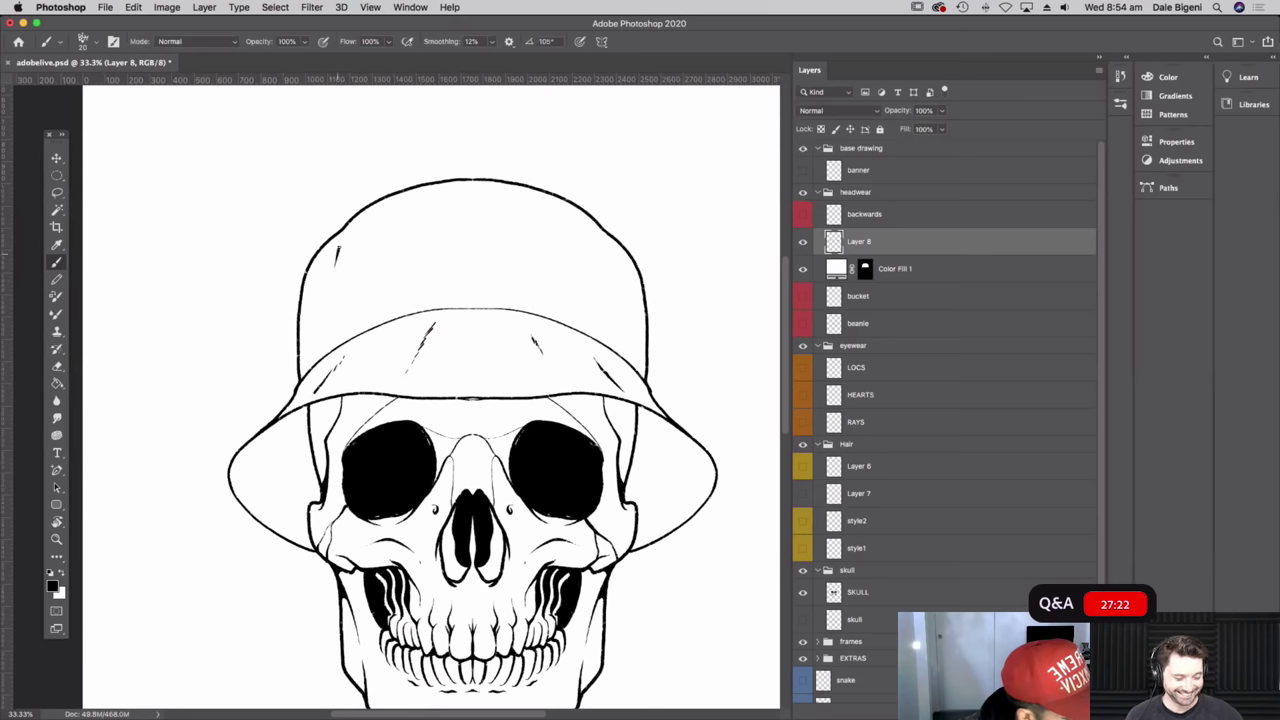
drag(602, 237, 613, 266)
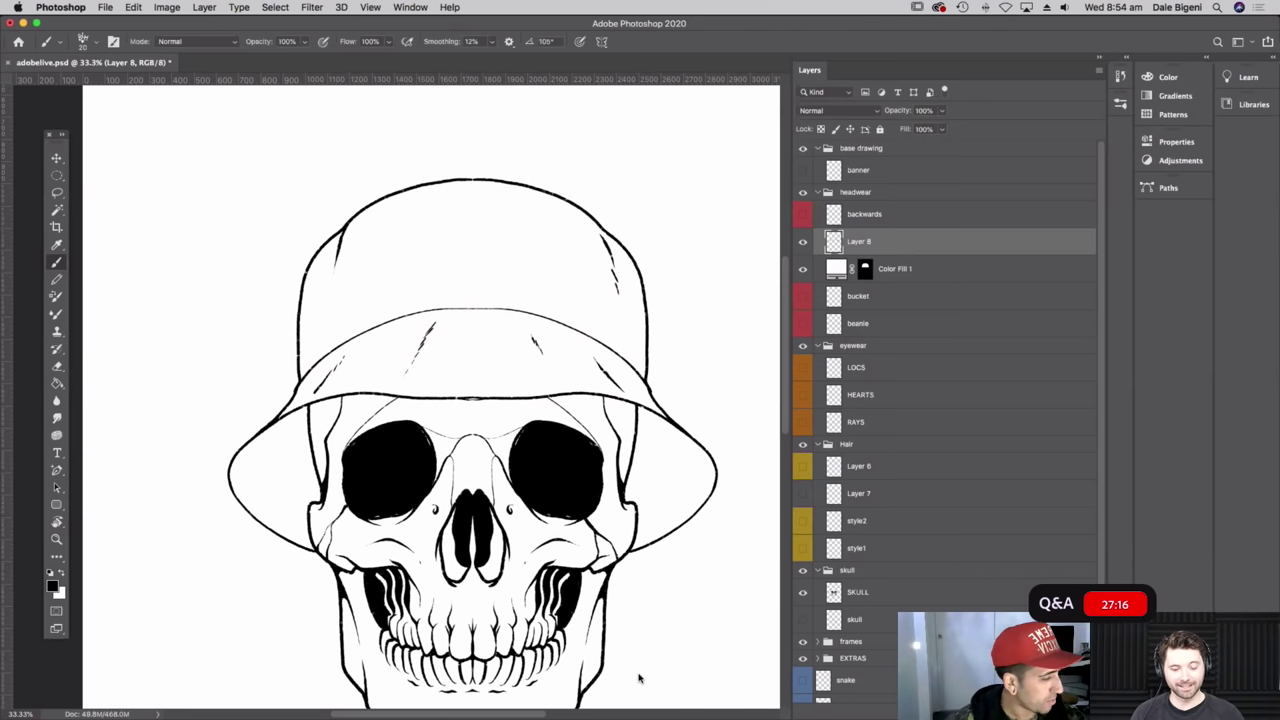
key(super+minus)
key(super+minus)
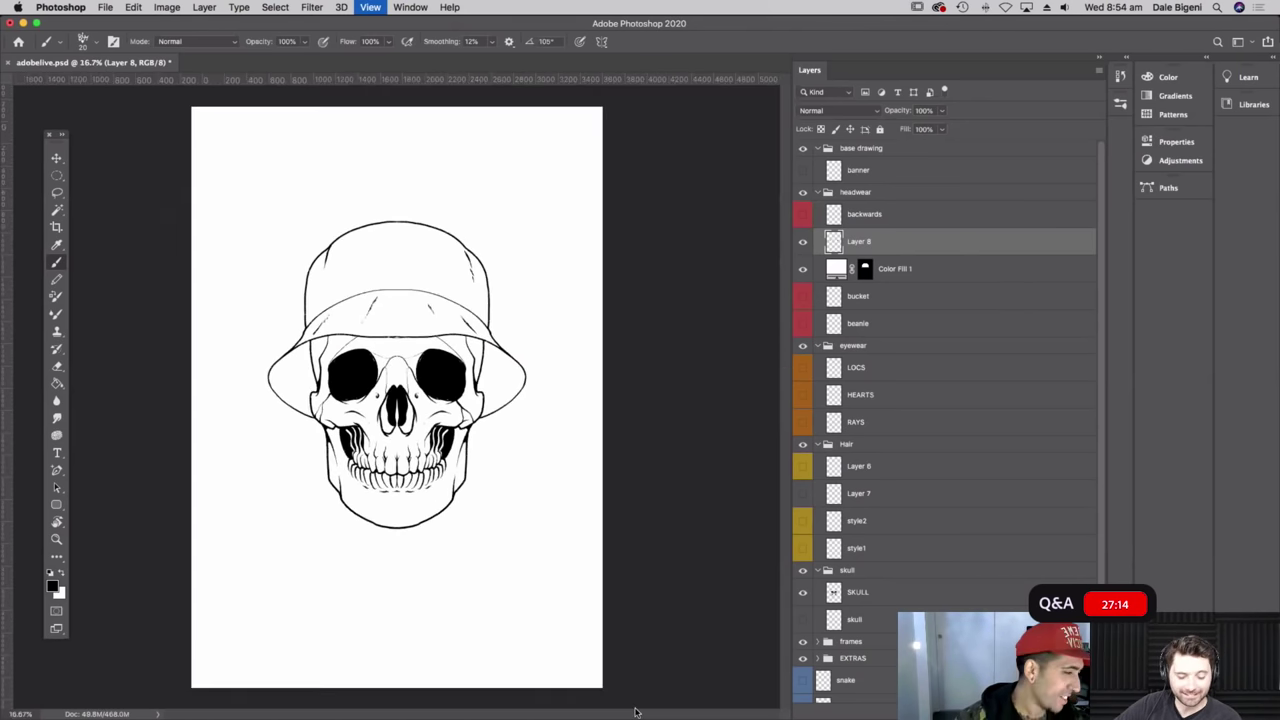
key(super+plus)
key(super+plus)
- Add a new layer above the hat's white fill and lasso the left underside of the brim beside the skull
click(888, 270)
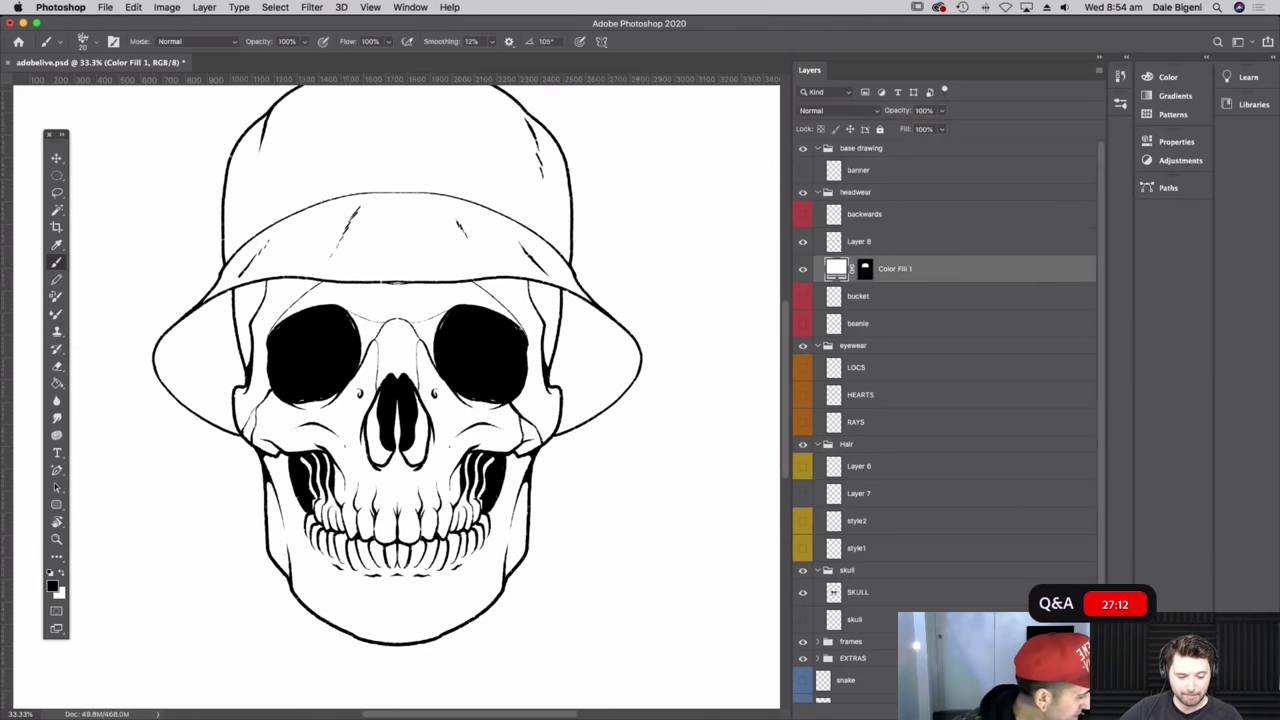
key(shift+alt+super+n)
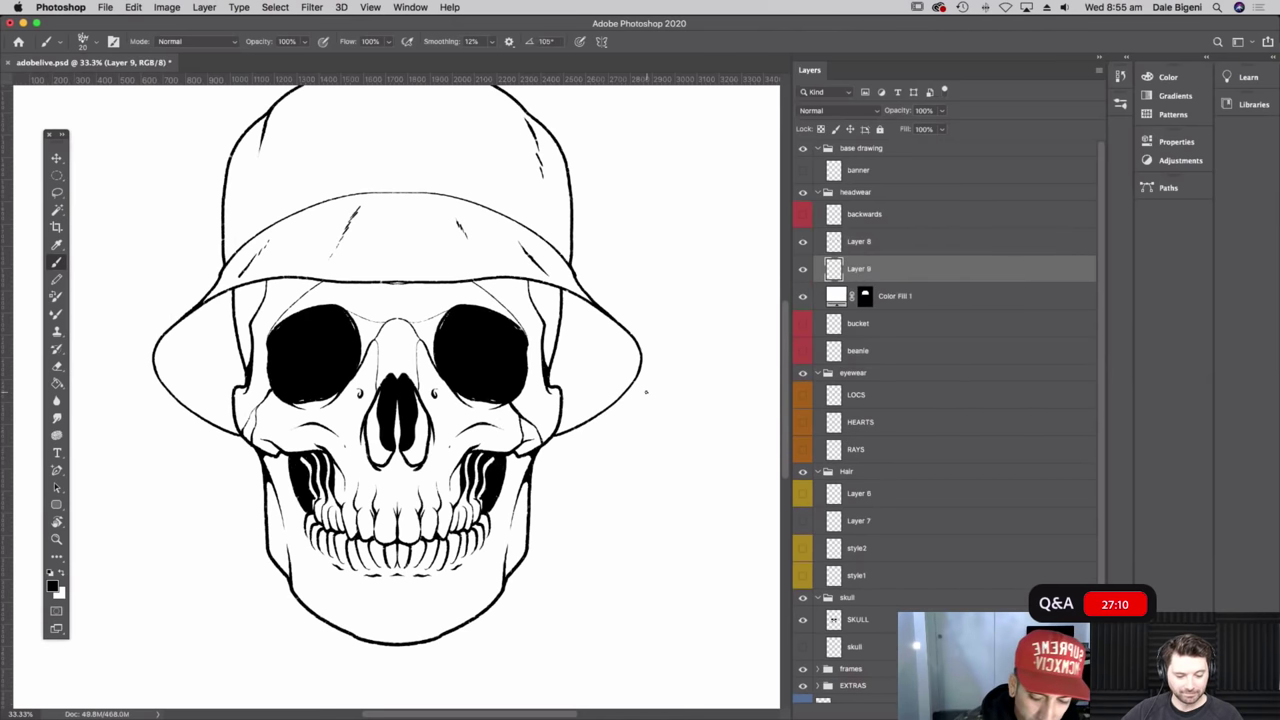
key(super+plus)
key(super+plus)
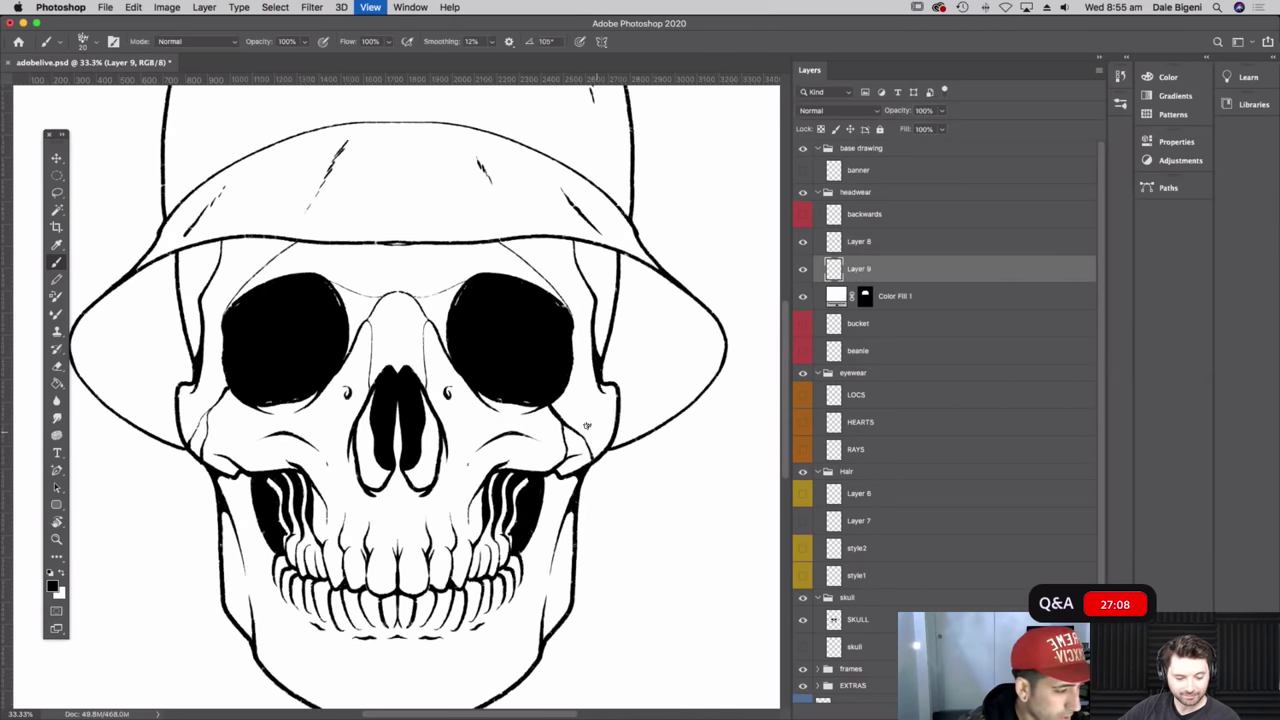
drag(270, 379, 489, 434)
click(58, 195)
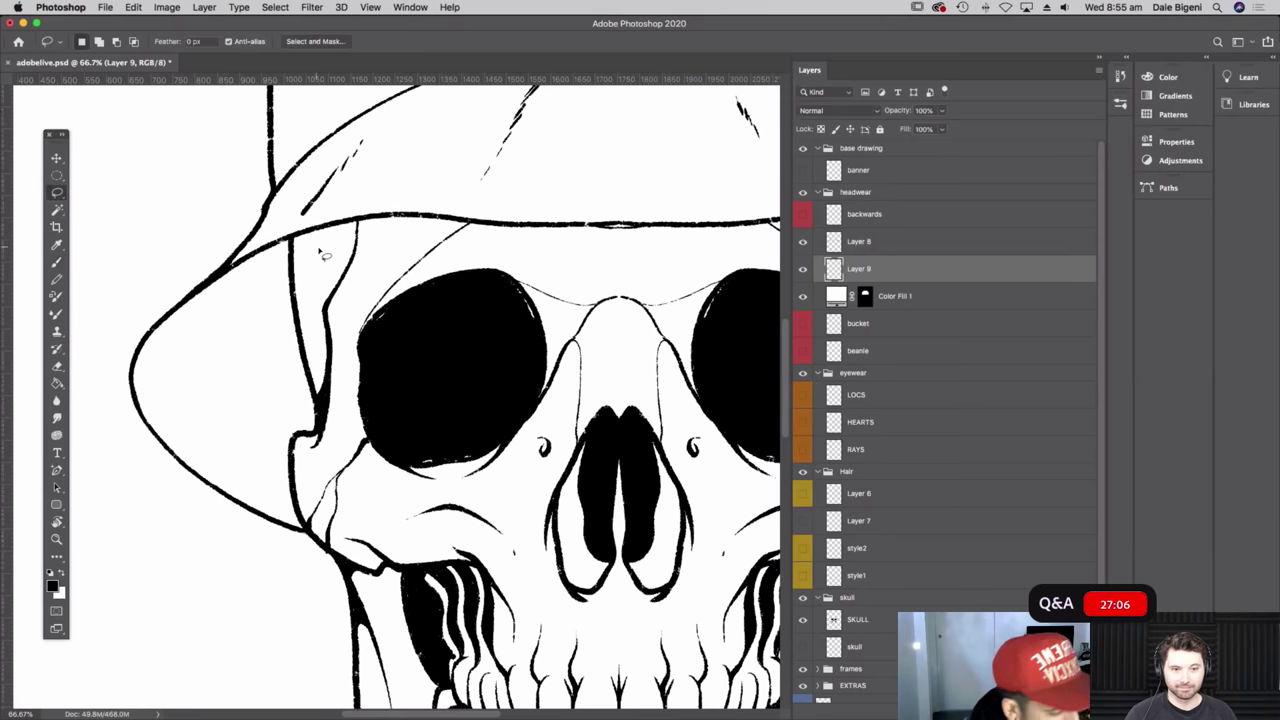
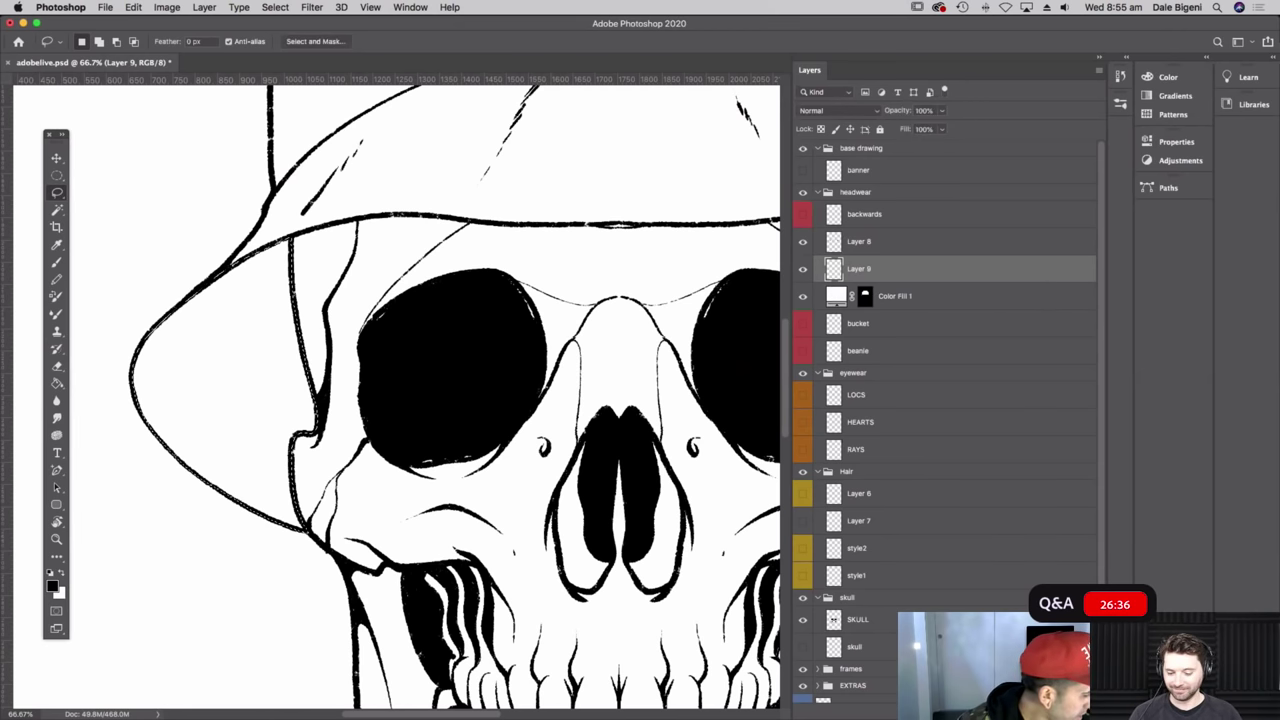
- Fill the selected left underside of the brim with a black Solid Color fill layer
click(1031, 708)
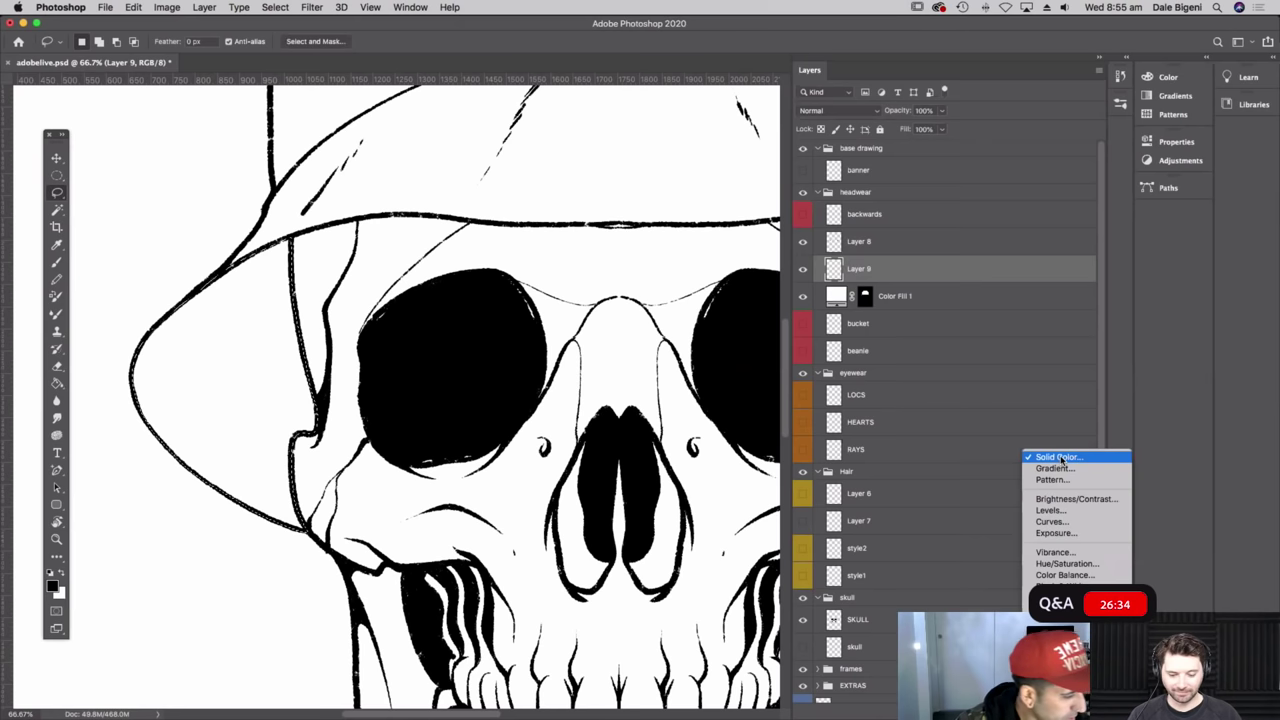
click(1060, 456)
key(Return)
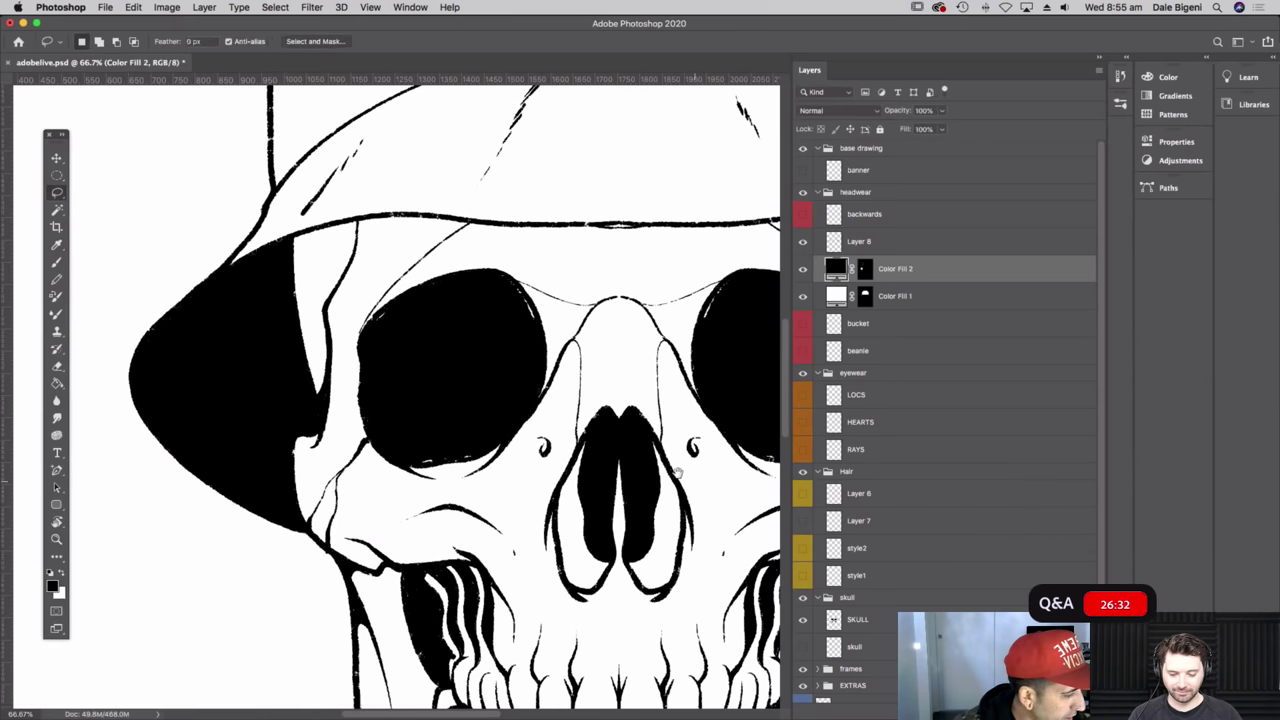
scroll(368, 517, right, 10)
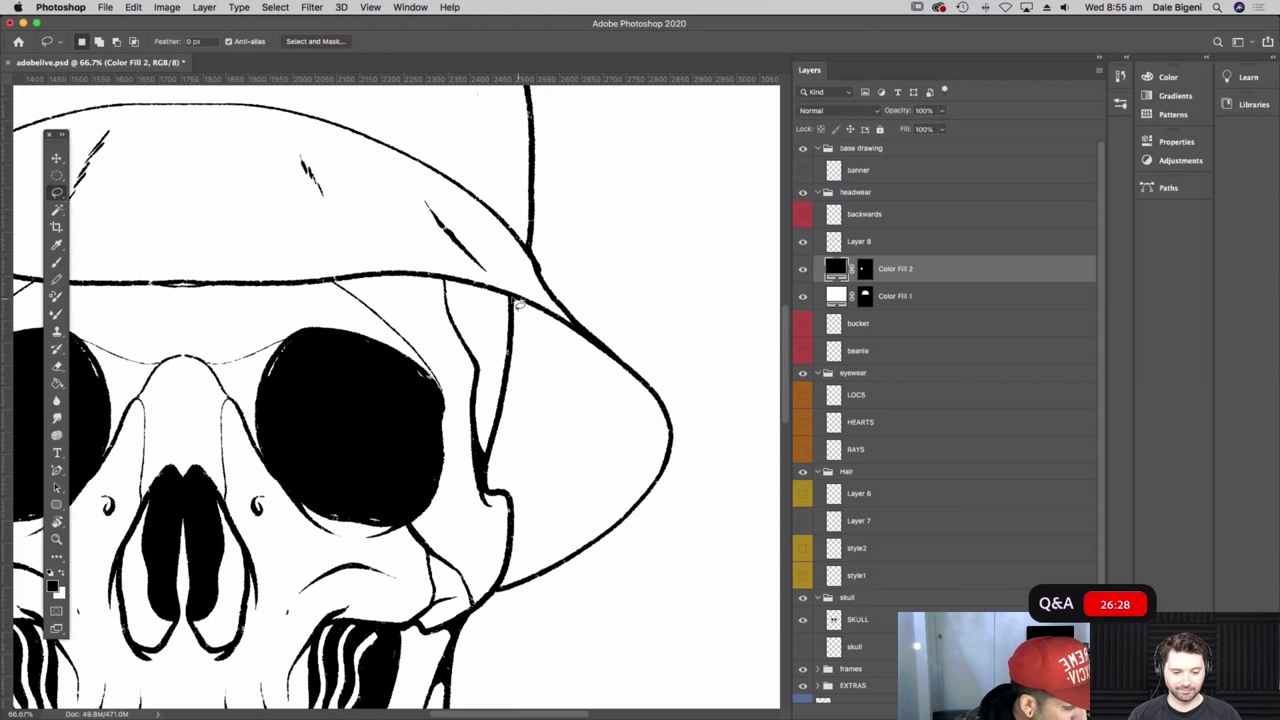
- Lasso the right underside of the bucket hat's brim and fill it with a black Solid Color fill layer
mouse_move(518, 333)
mouse_down()
mouse_move(491, 466)
mouse_move(490, 501)
mouse_move(516, 505)
mouse_move(507, 596)
mouse_move(617, 530)
mouse_move(668, 469)
mouse_move(673, 431)
mouse_move(650, 387)
mouse_move(529, 294)
mouse_up()
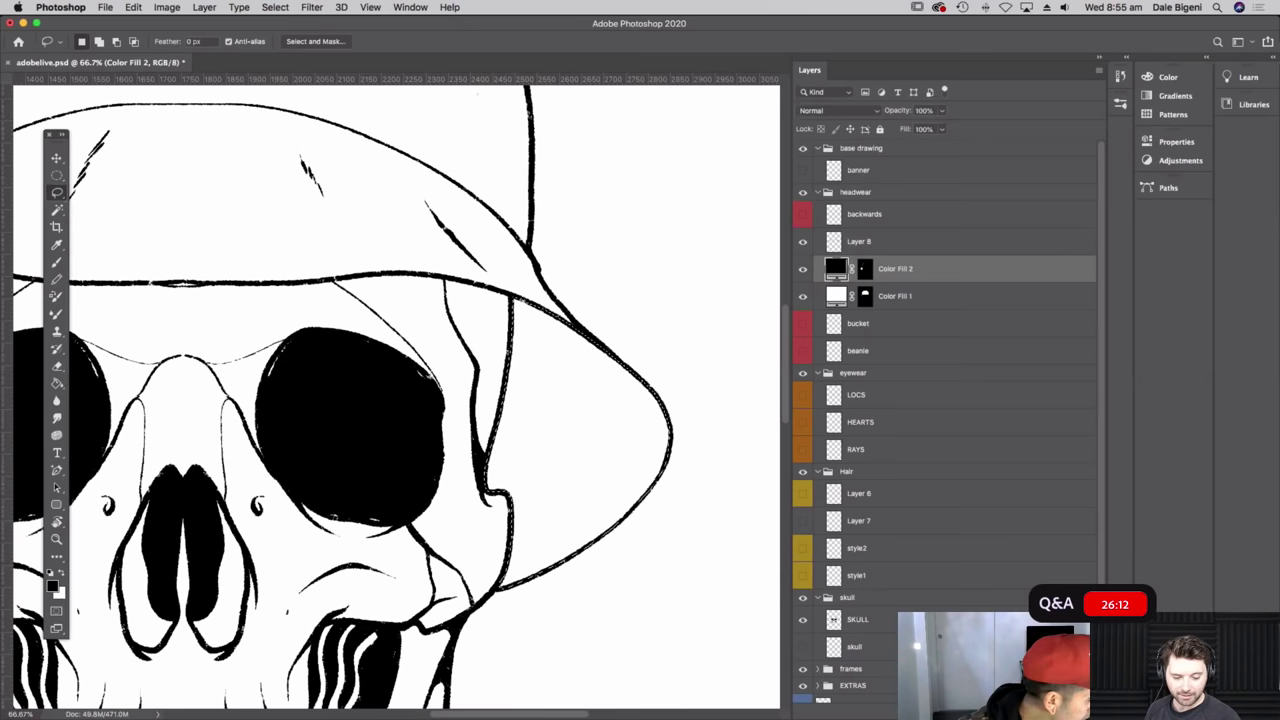
click(1019, 712)
click(1079, 289)
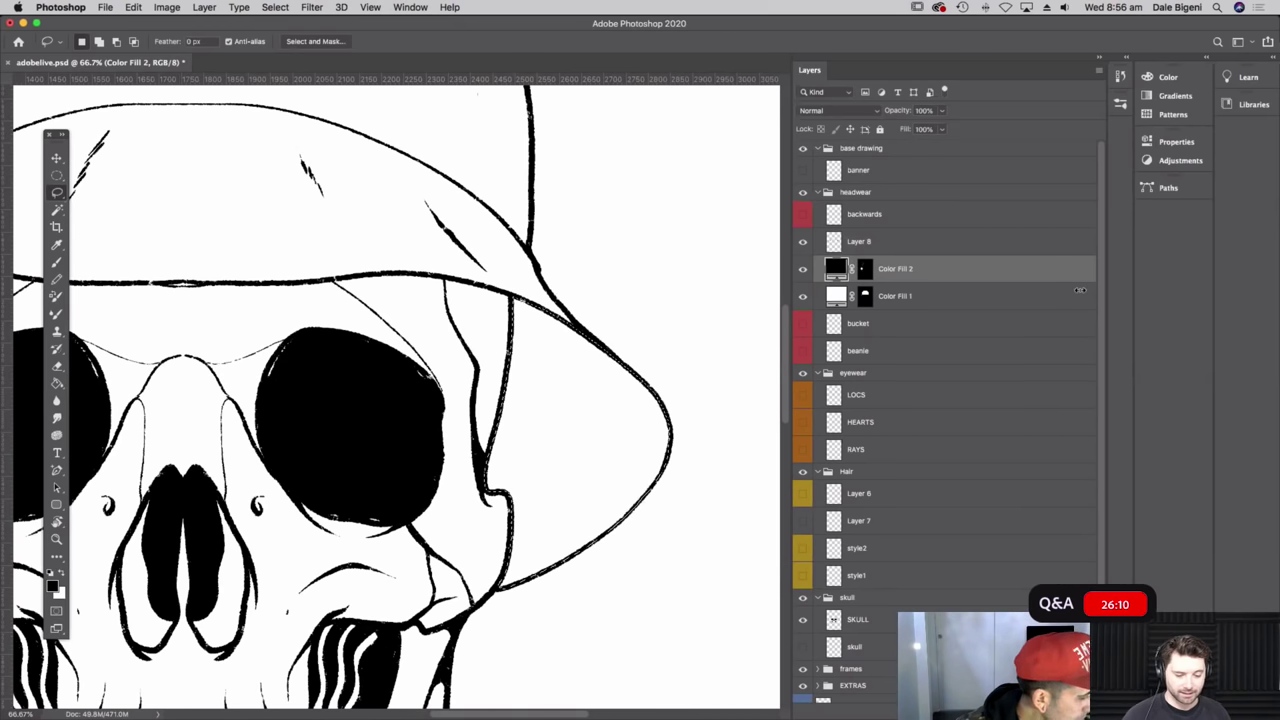
key(super+minus)
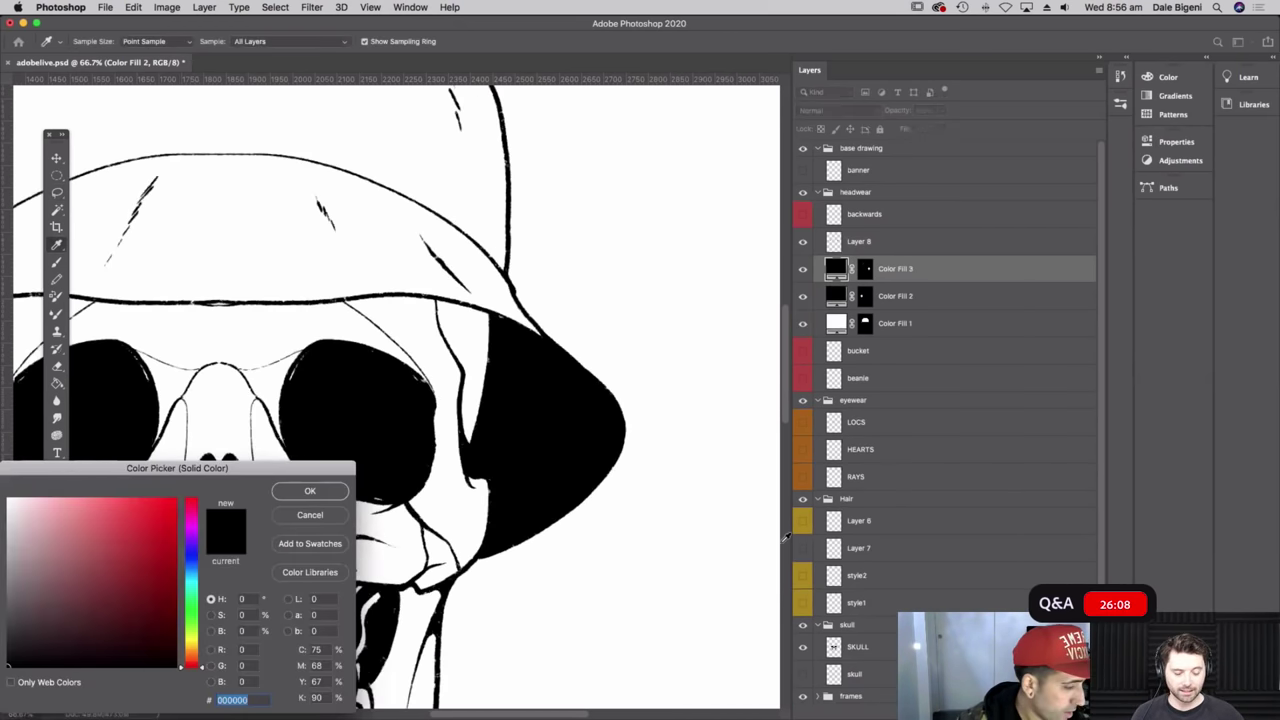
key(super+0)
key(Return)
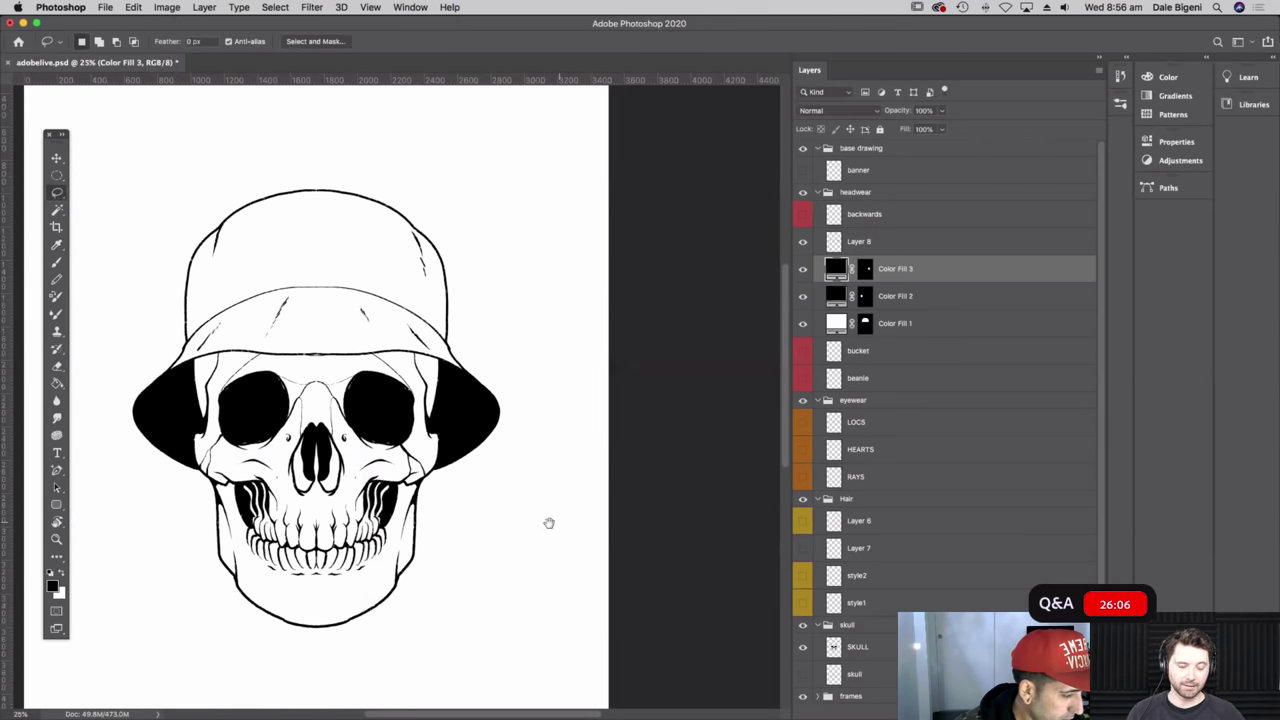
- Examine the bucket hat's line work and black brim shading on the skull, checking Layer 8 by toggling its visibility
drag(266, 449, 382, 441)
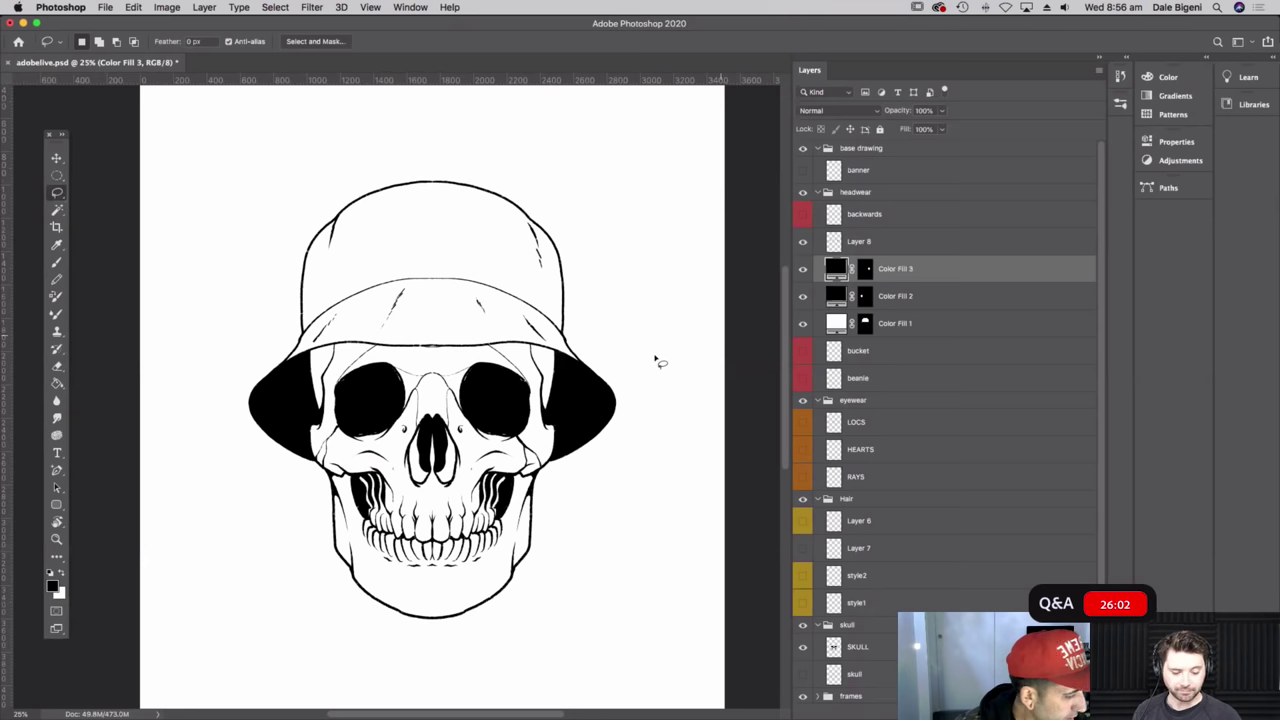
click(57, 263)
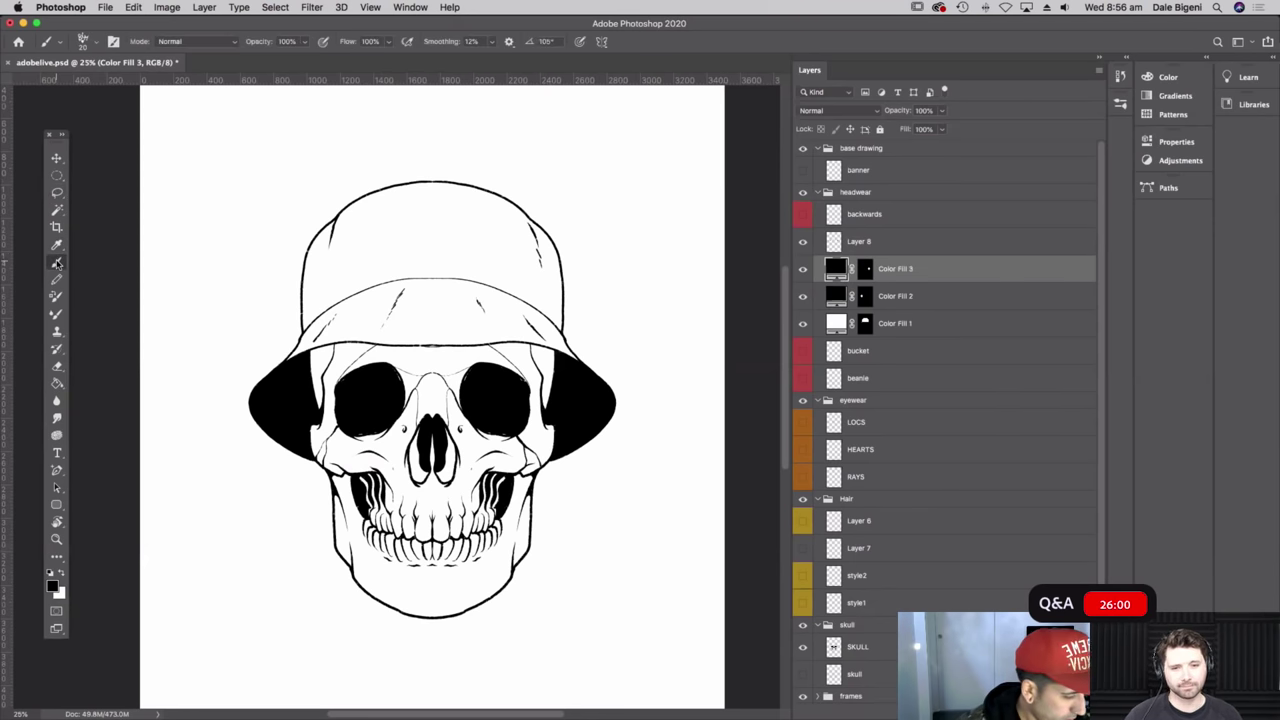
key(super+equal)
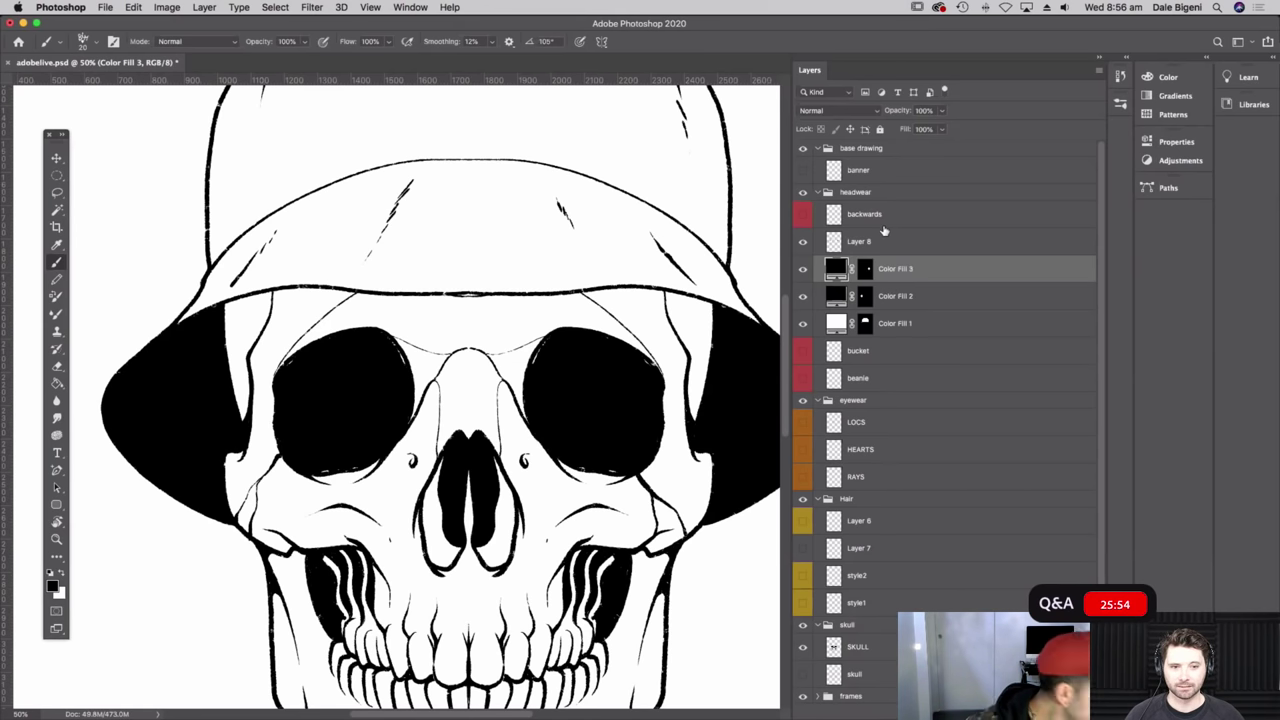
key(super+minus)
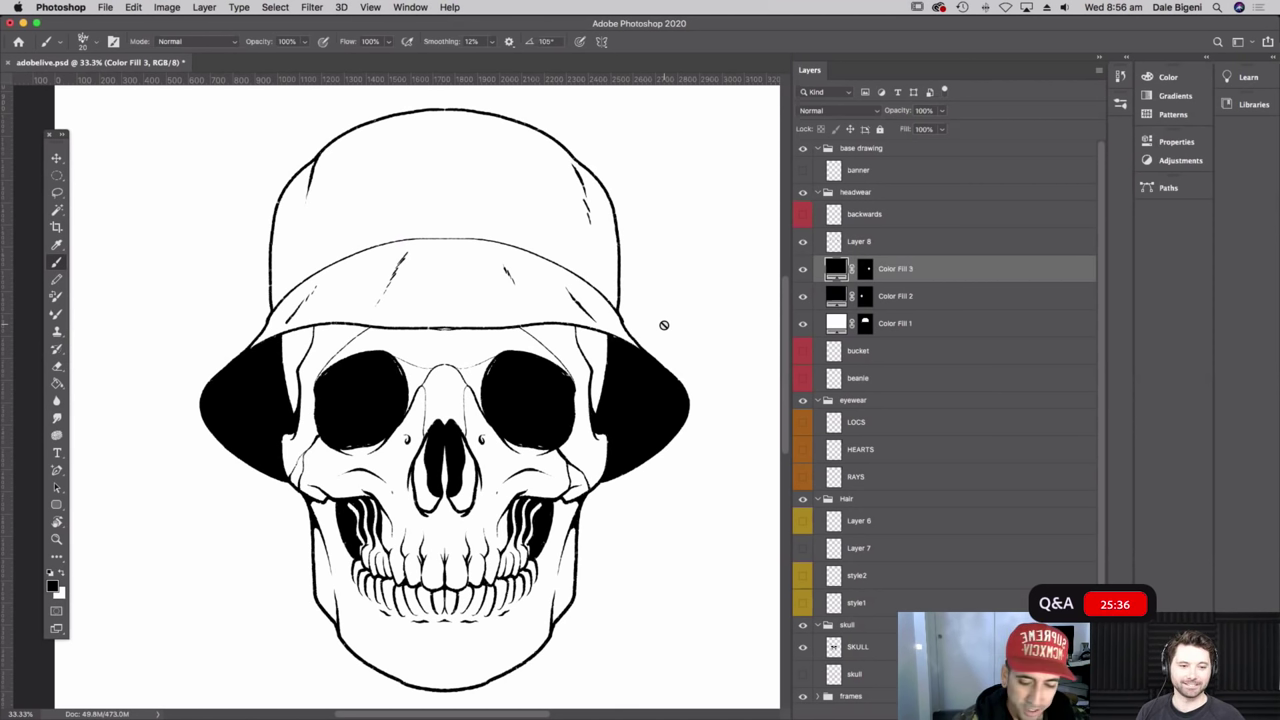
click(806, 243)
click(806, 243)
click(807, 244)
click(803, 242)
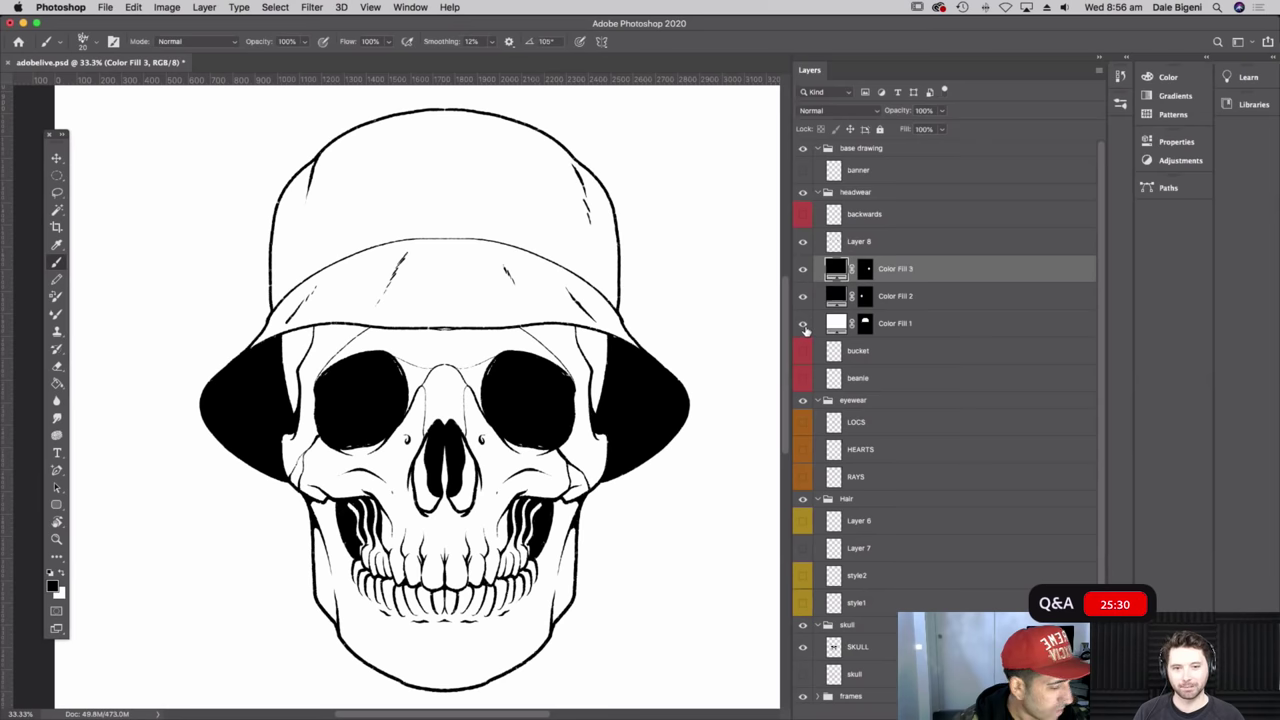
key(super+minus)
key(super+minus)
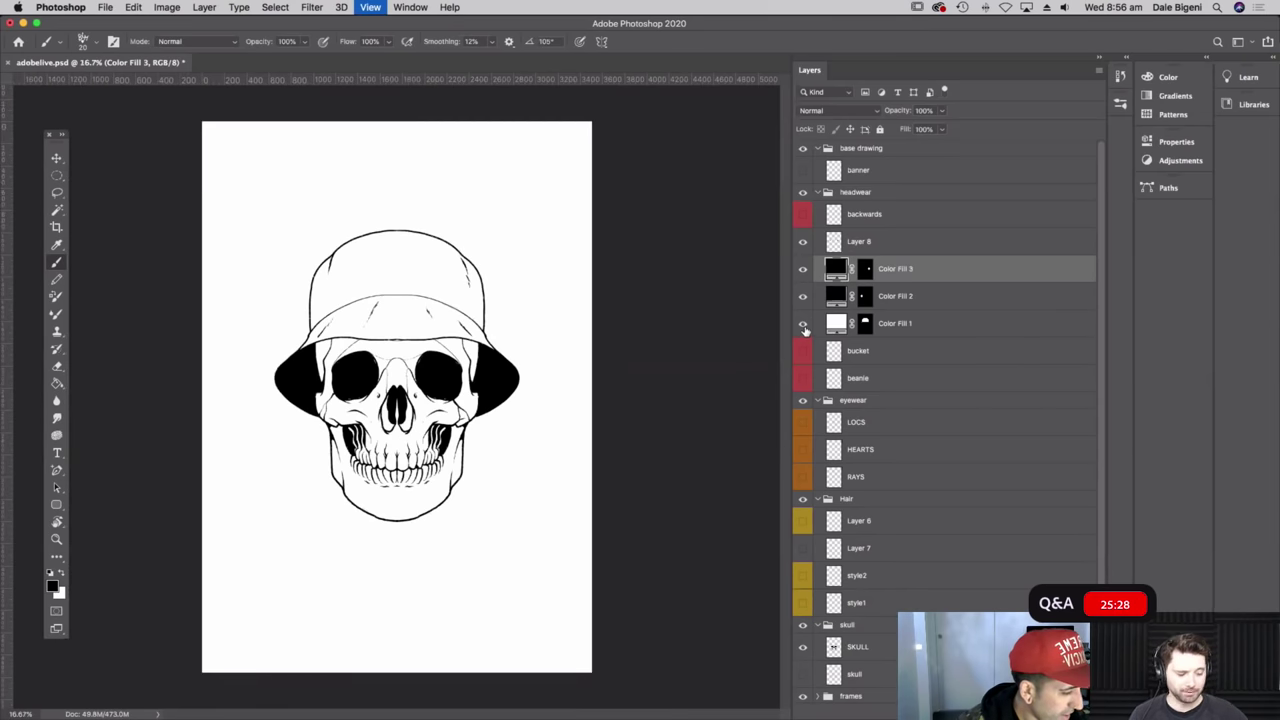
key(super+plus)
key(super+equal)
key(super+equal)
key(super+equal)
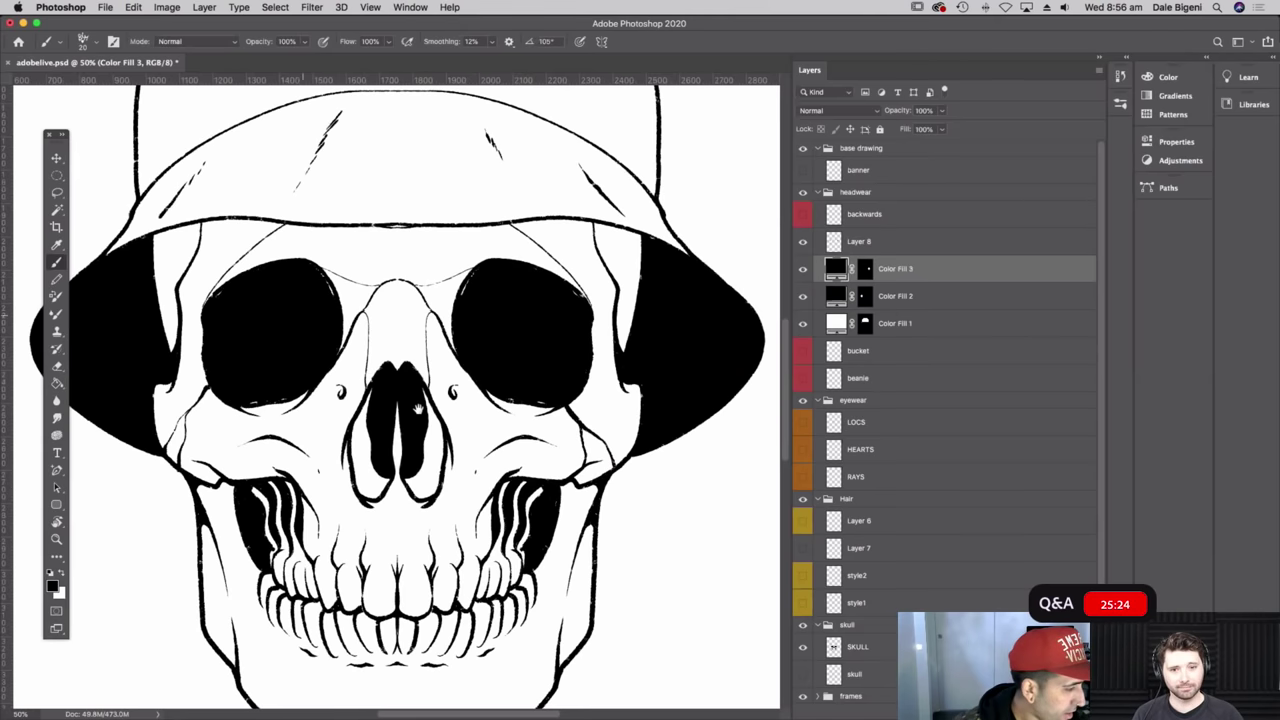
drag(301, 313, 463, 457)
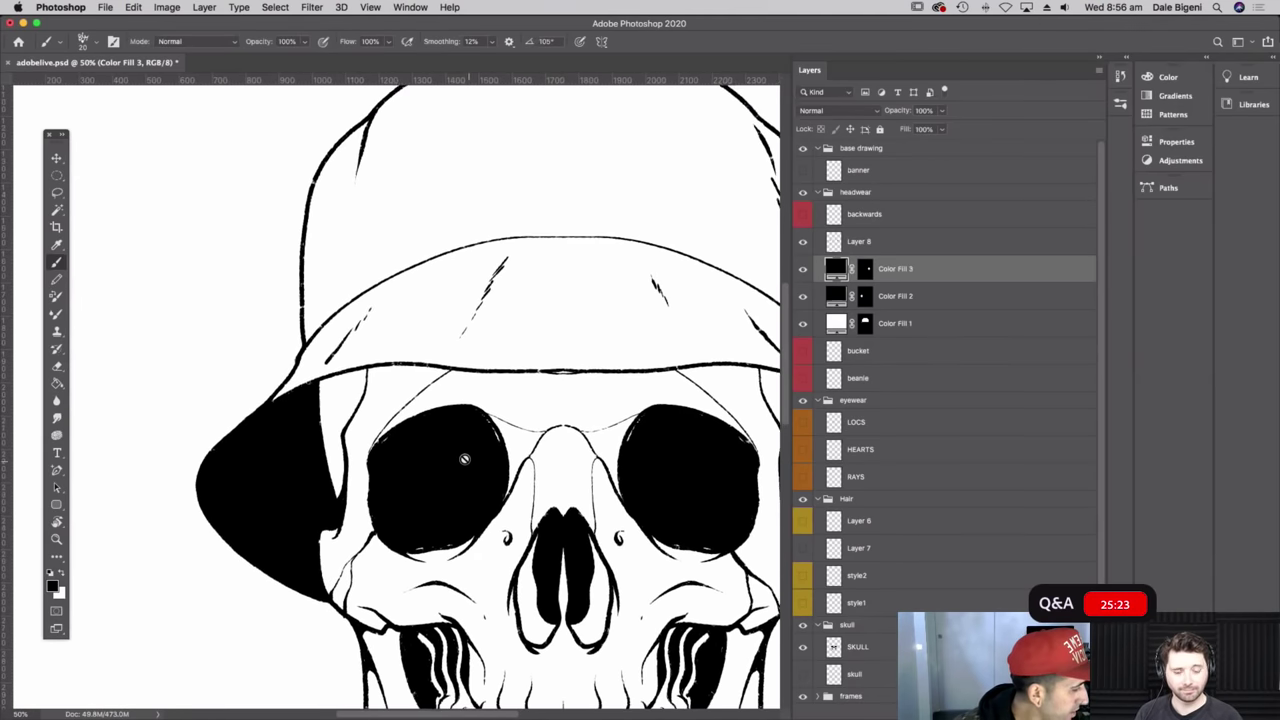
click(912, 297)
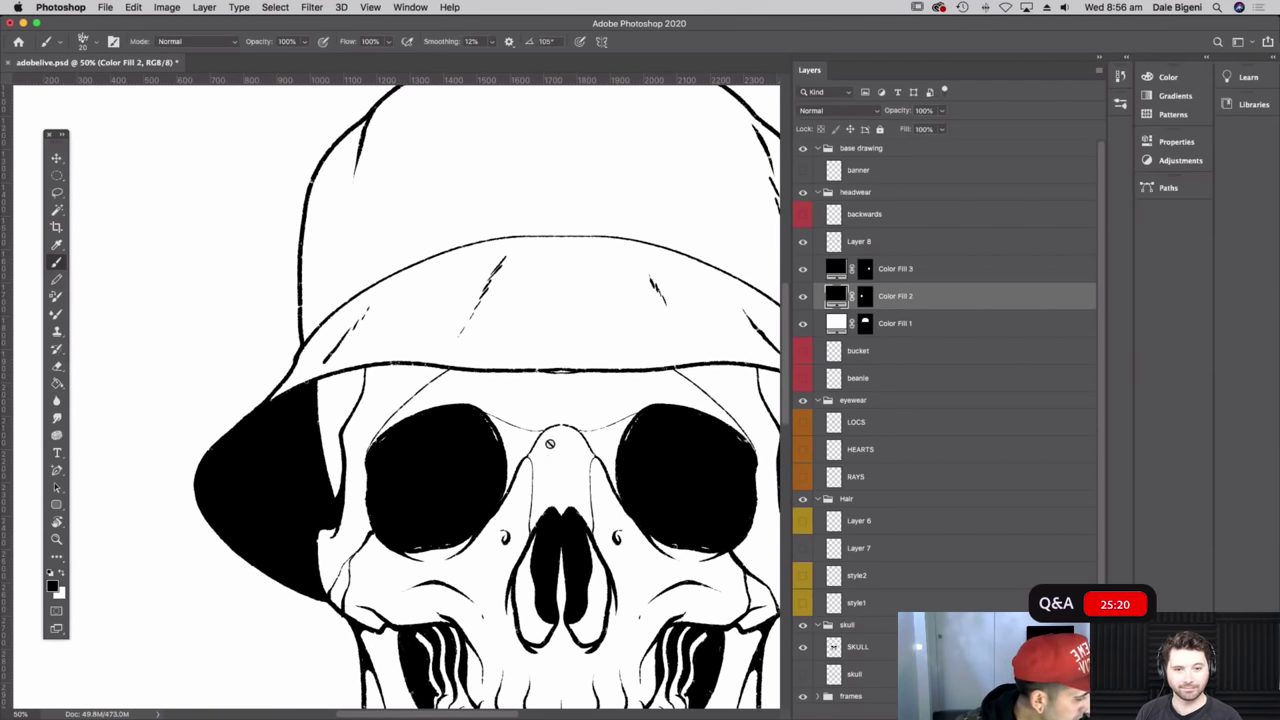
click(804, 243)
click(802, 242)
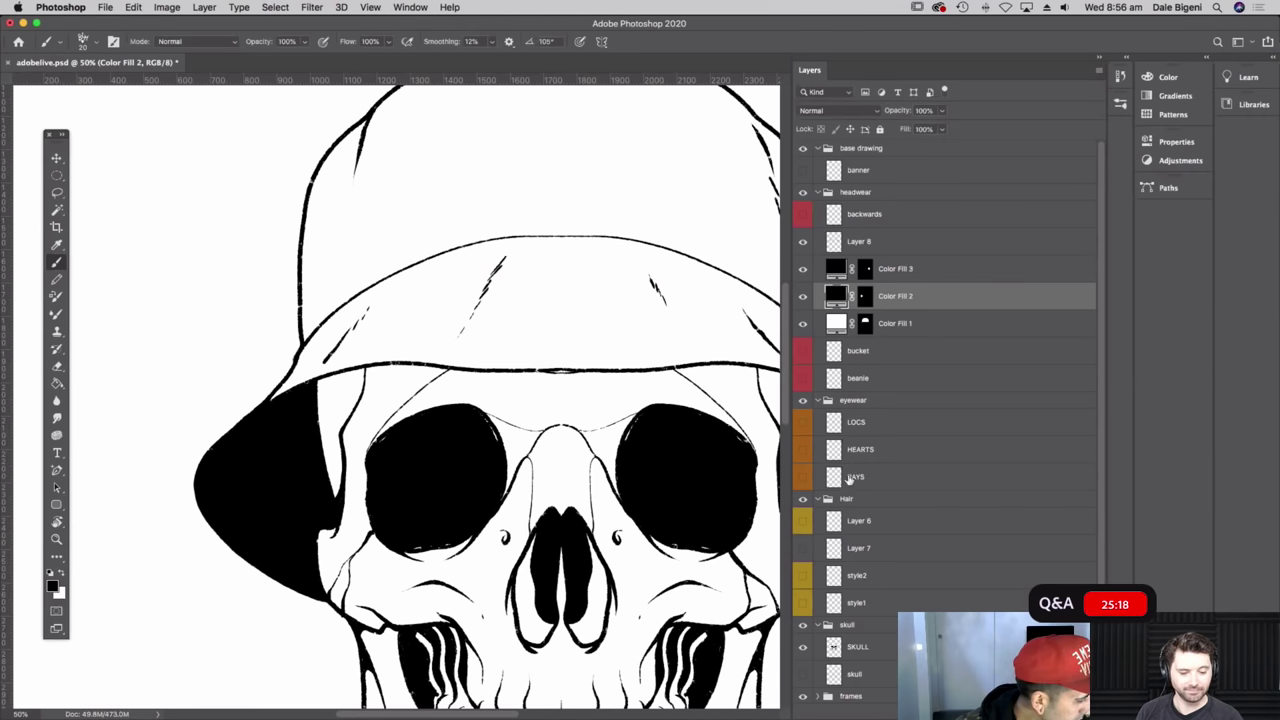
- Add a new layer directly above the SKULL layer in the skull group
click(937, 606)
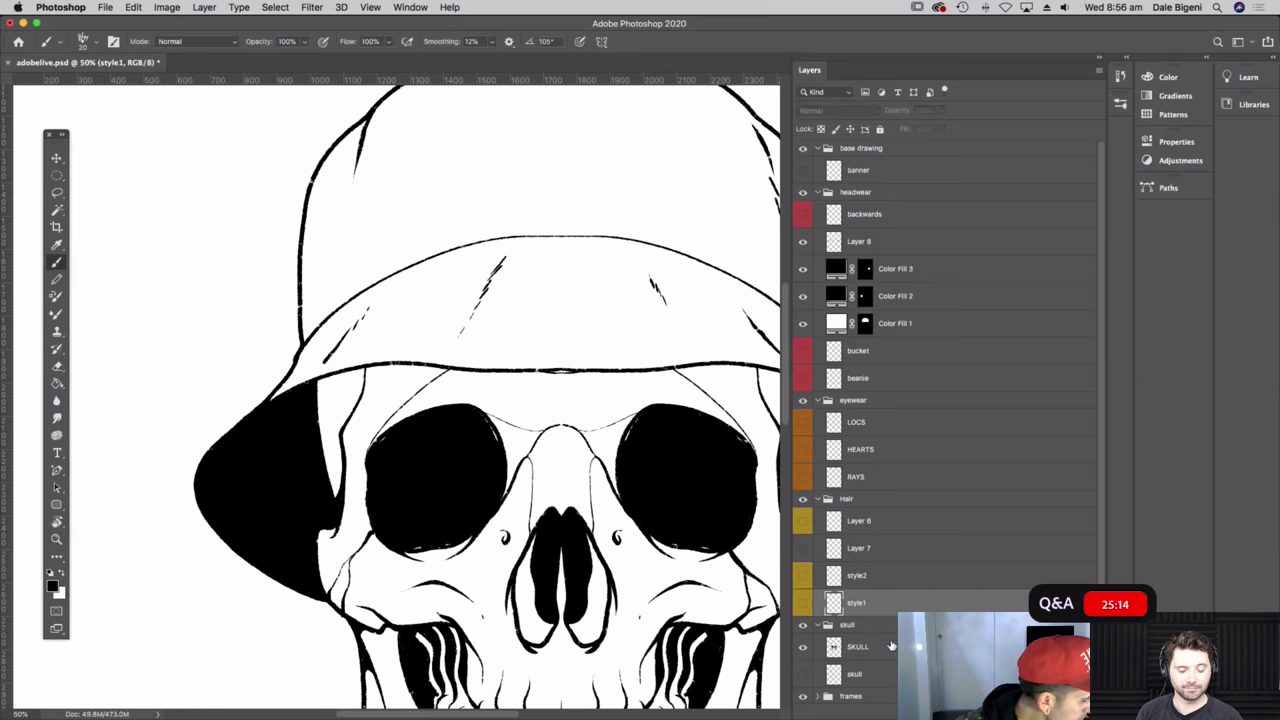
scroll(880, 595, down, 3)
click(868, 590)
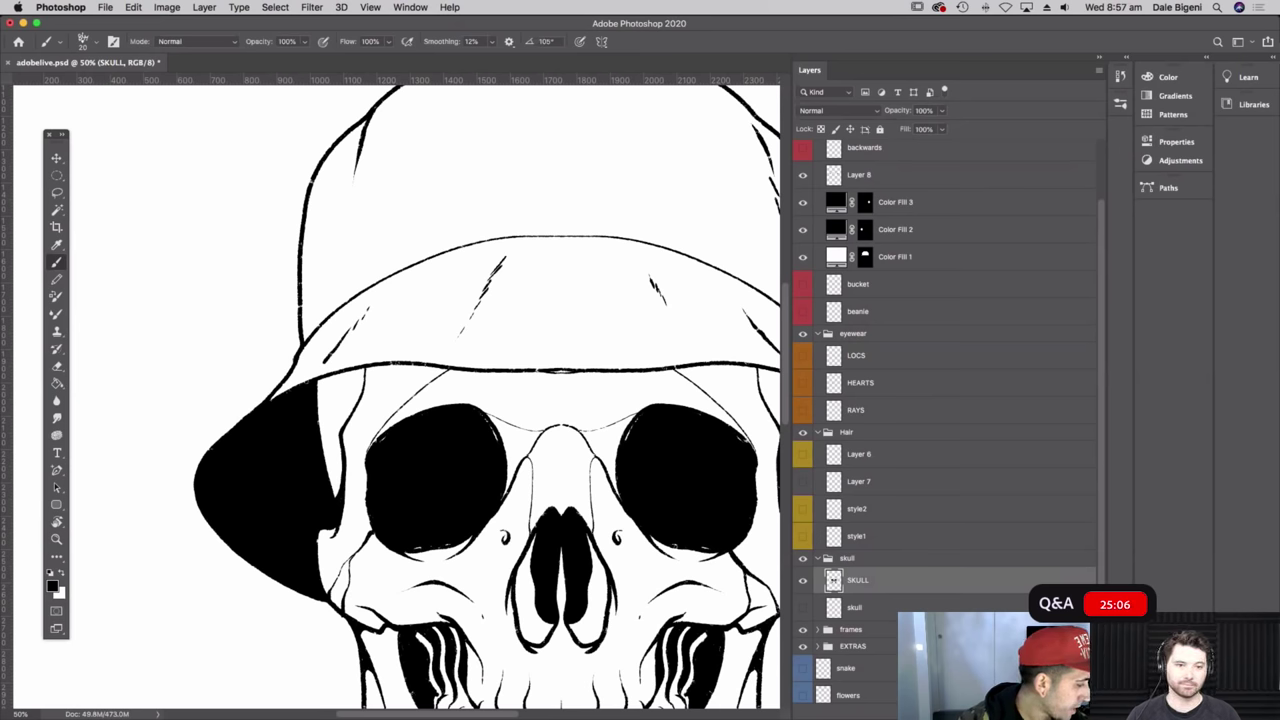
key(super+shift+alt+n)
- Choose the Kyle's Screentones 38 brush at 50 px and paint a test patch beside the skull's left jaw
click(95, 41)
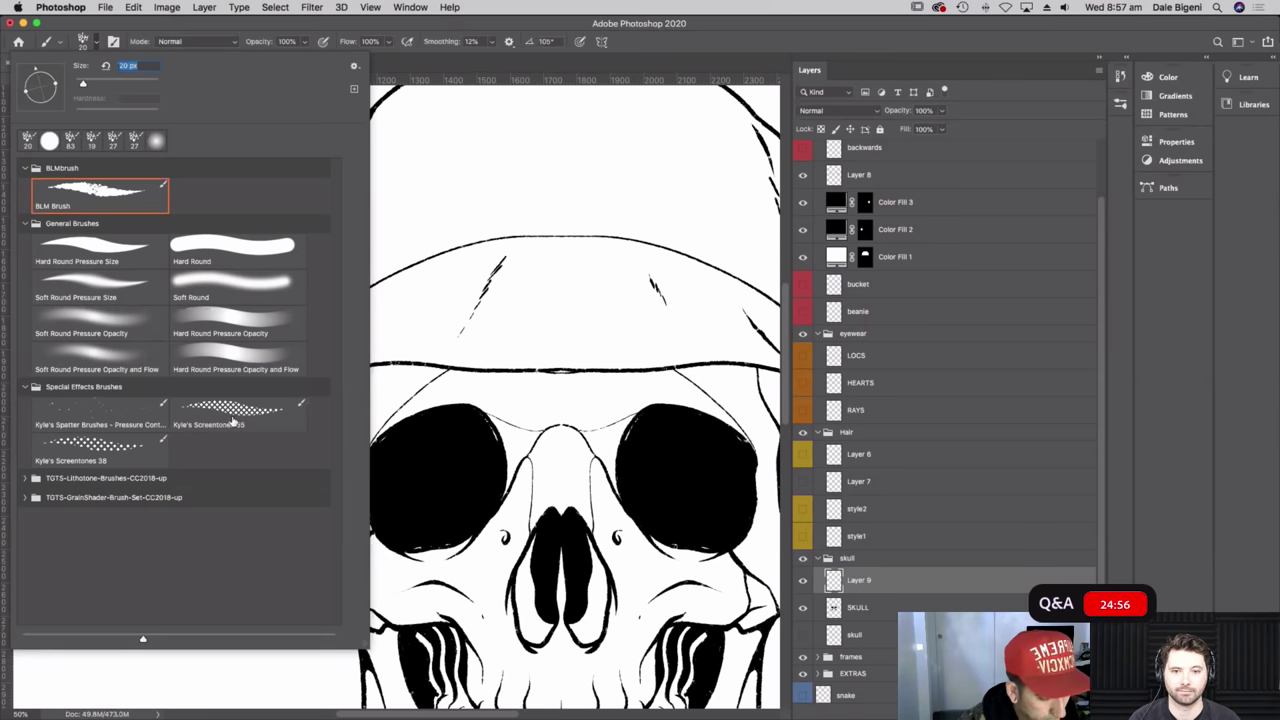
click(123, 452)
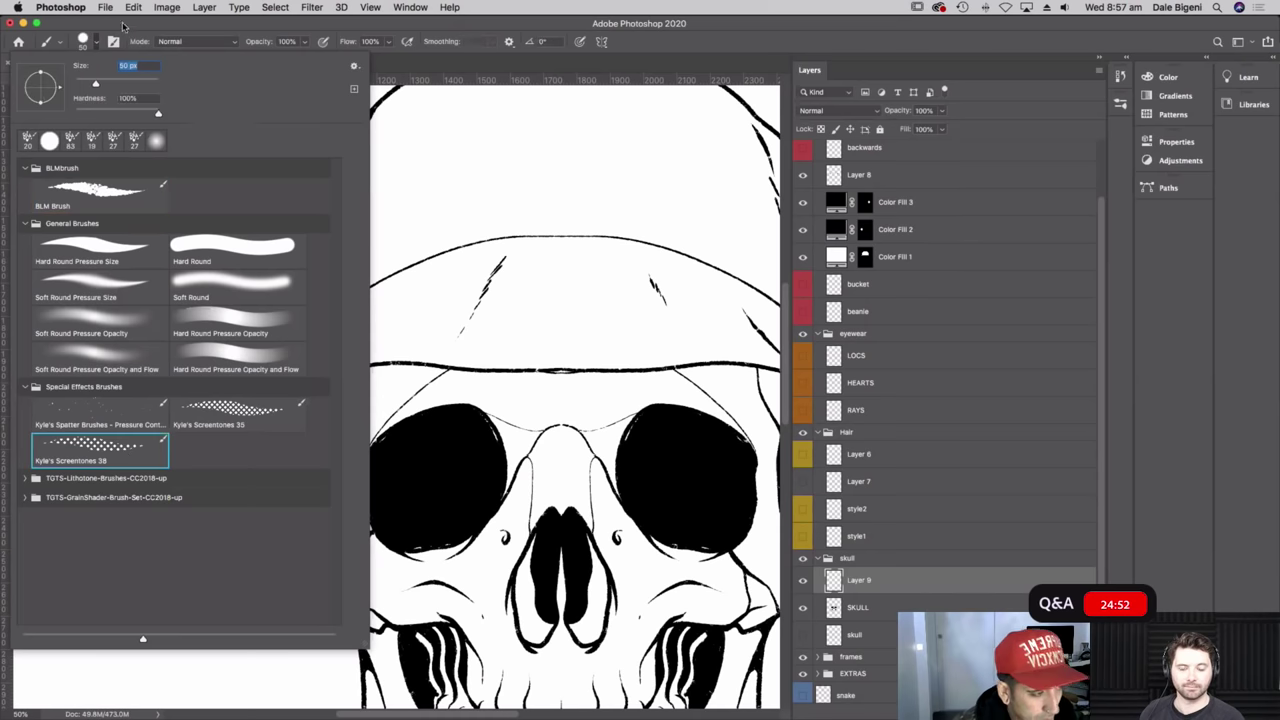
click(125, 30)
click(36, 65)
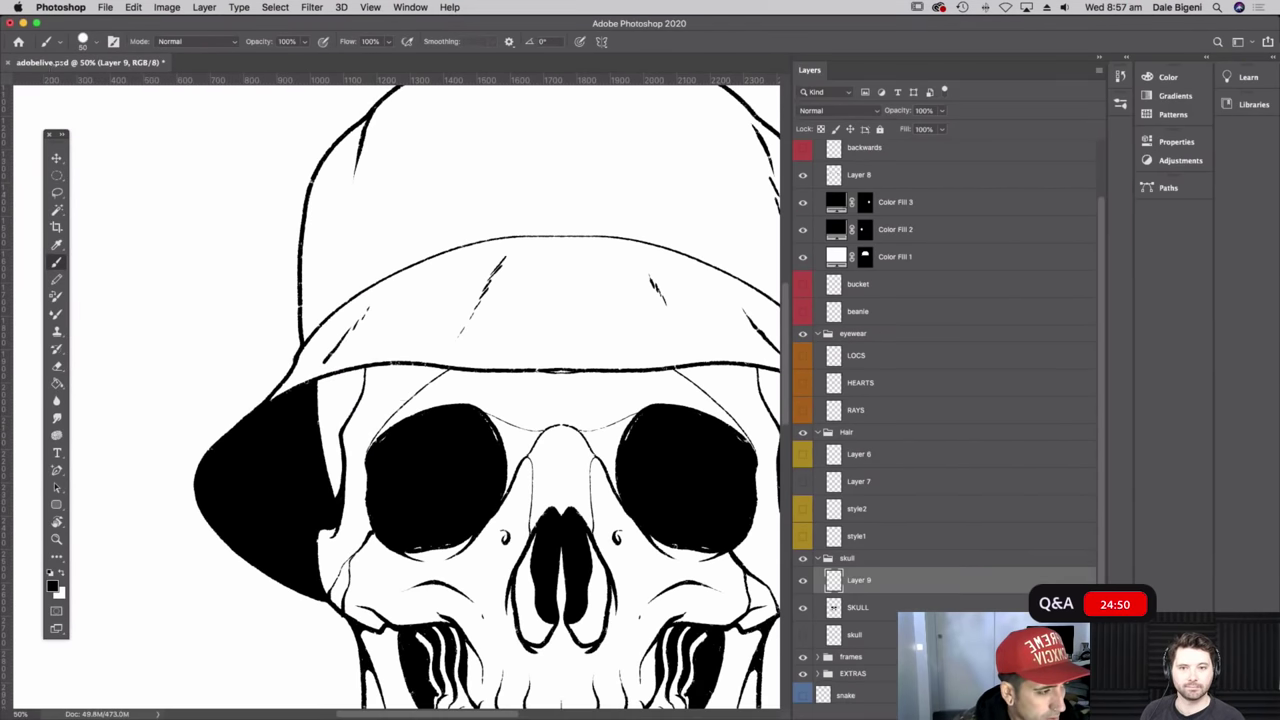
scroll(350, 563, down, 3)
scroll(350, 563, left, 2)
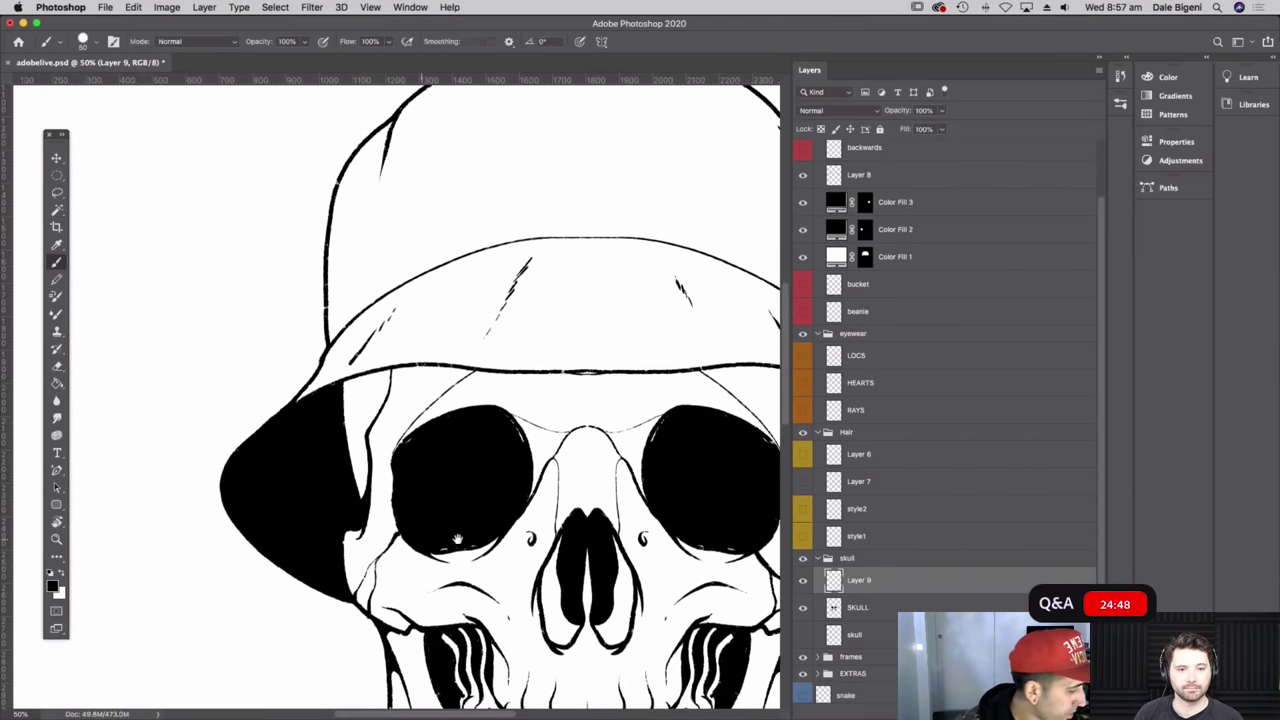
mouse_move(341, 520)
mouse_down()
mouse_move(327, 649)
mouse_move(352, 528)
mouse_move(341, 624)
mouse_move(353, 580)
mouse_move(378, 557)
mouse_move(361, 629)
mouse_up()
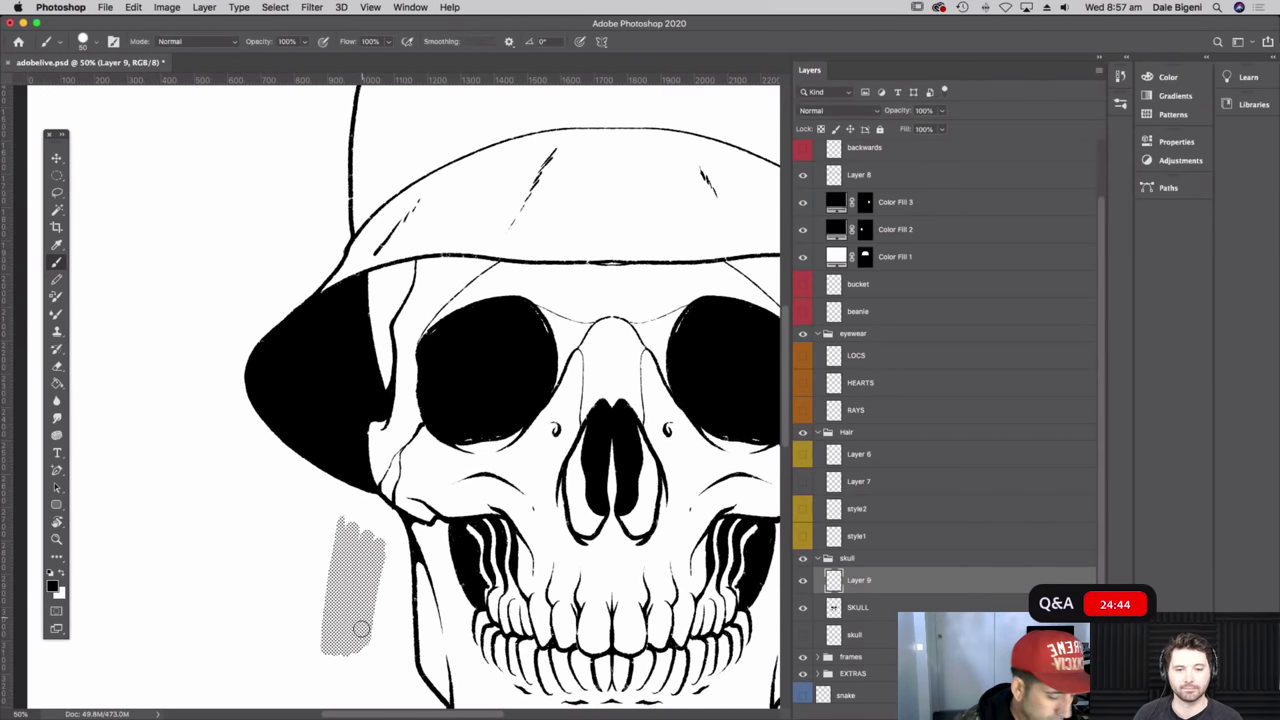
- Set the screentone brush's texture scale to 123% and paint a second test patch beside the first one
key(super+plus)
key(super+plus)
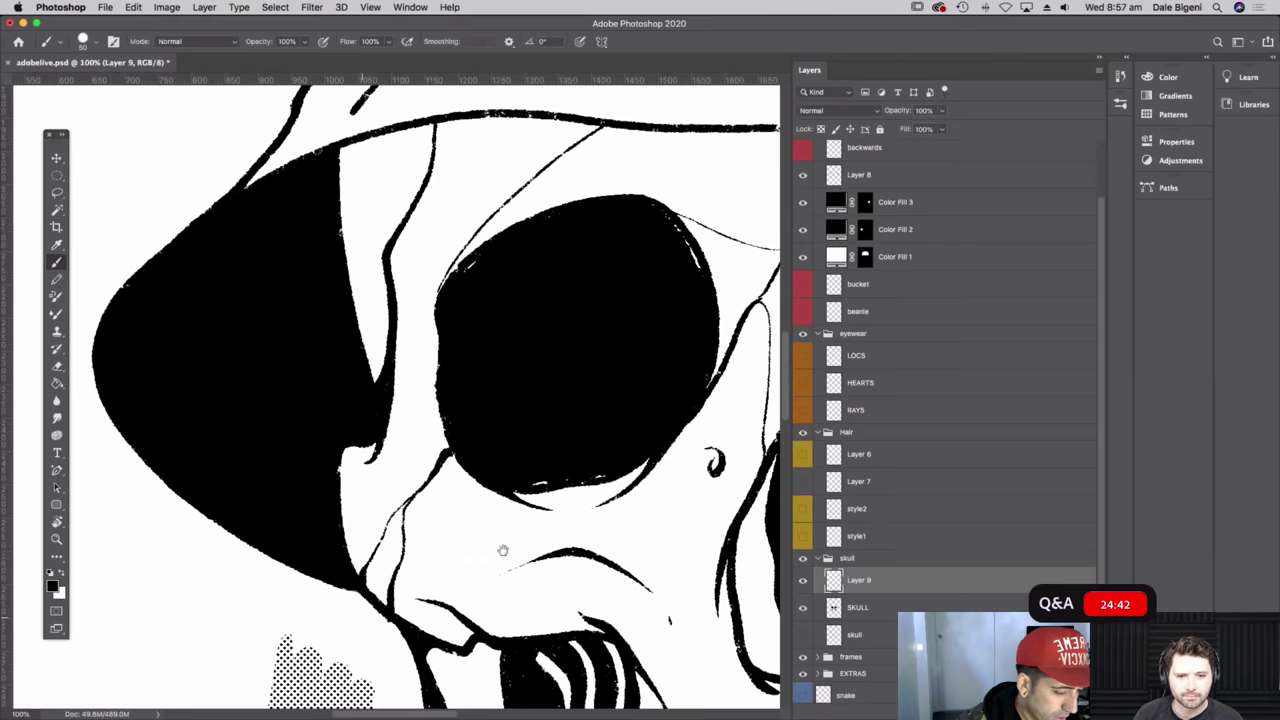
drag(556, 454, 467, 306)
scroll(466, 306, down, 5)
scroll(466, 306, right, 3)
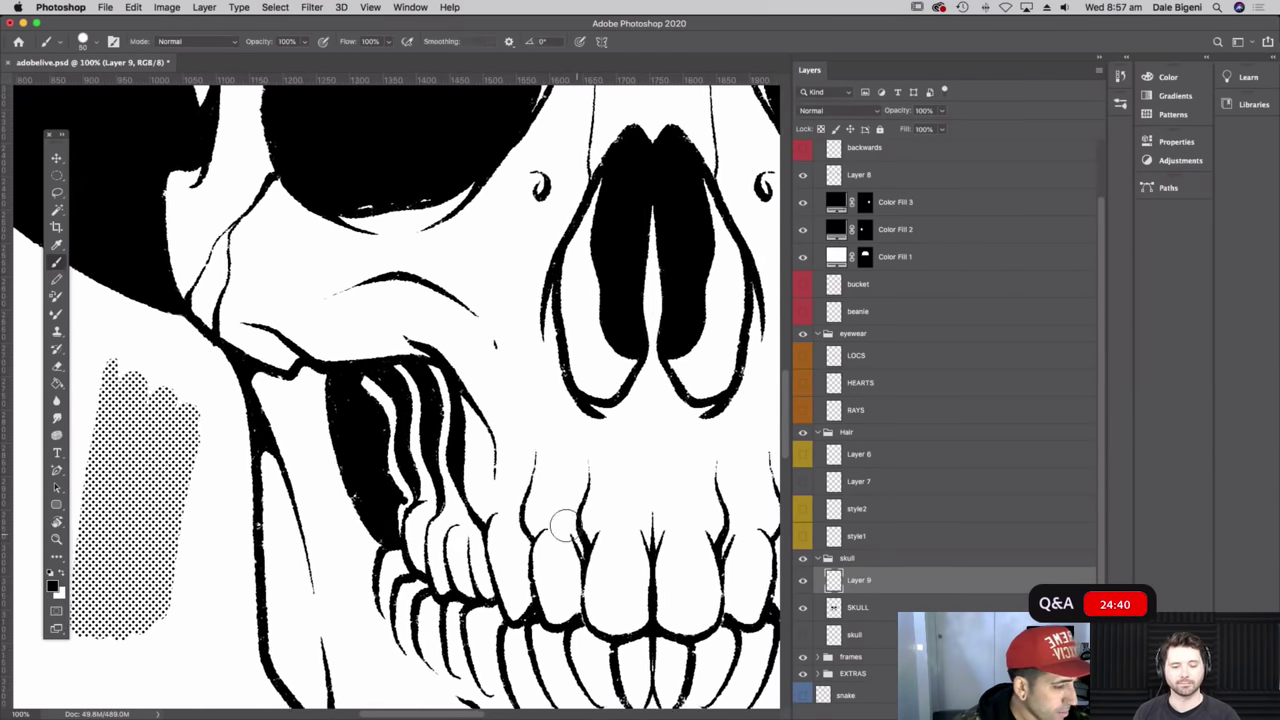
click(113, 41)
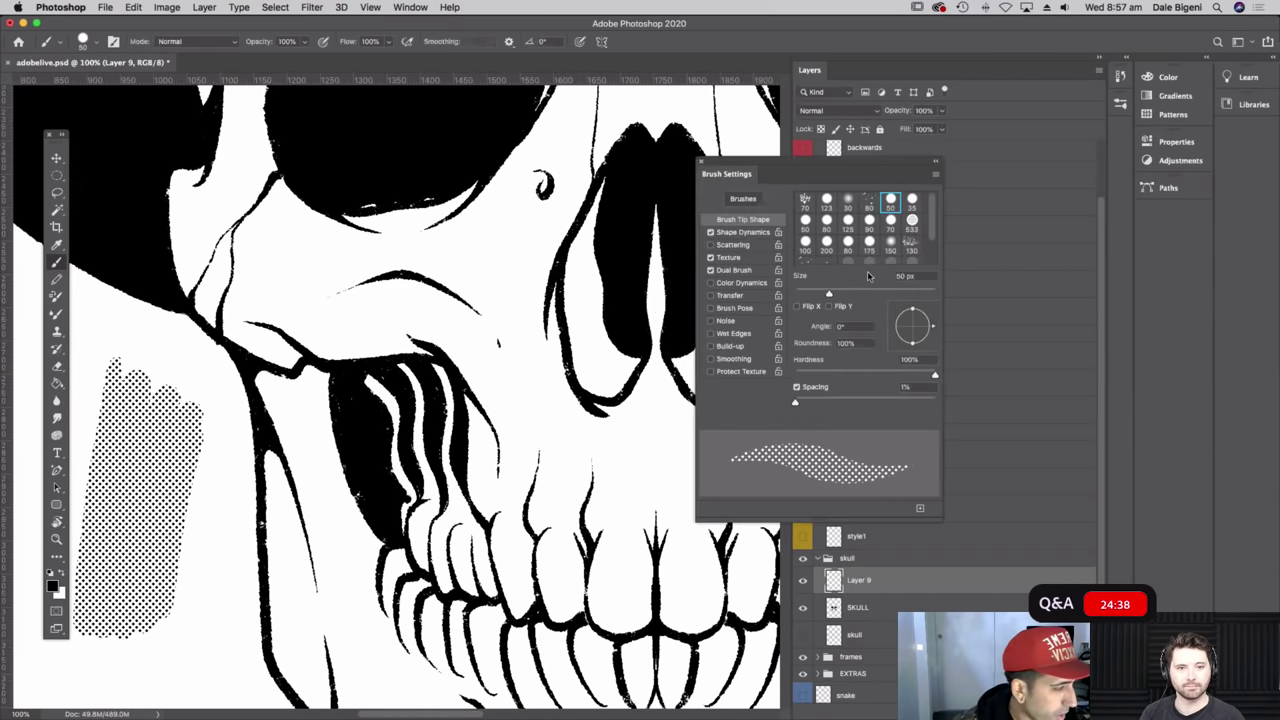
click(740, 256)
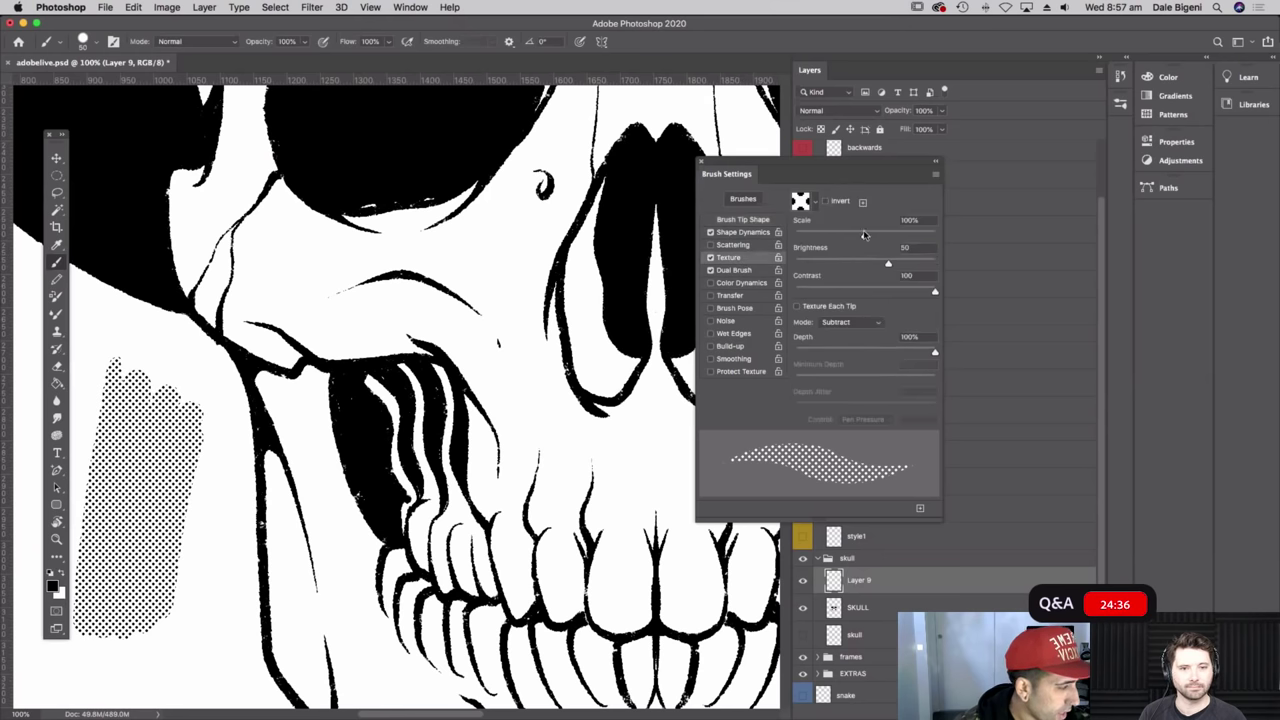
mouse_move(853, 238)
mouse_down()
mouse_move(838, 238)
mouse_move(872, 236)
mouse_up()
mouse_move(222, 462)
mouse_down()
mouse_move(206, 561)
mouse_move(230, 450)
mouse_move(216, 563)
mouse_move(253, 488)
mouse_move(243, 530)
mouse_move(215, 475)
mouse_up()
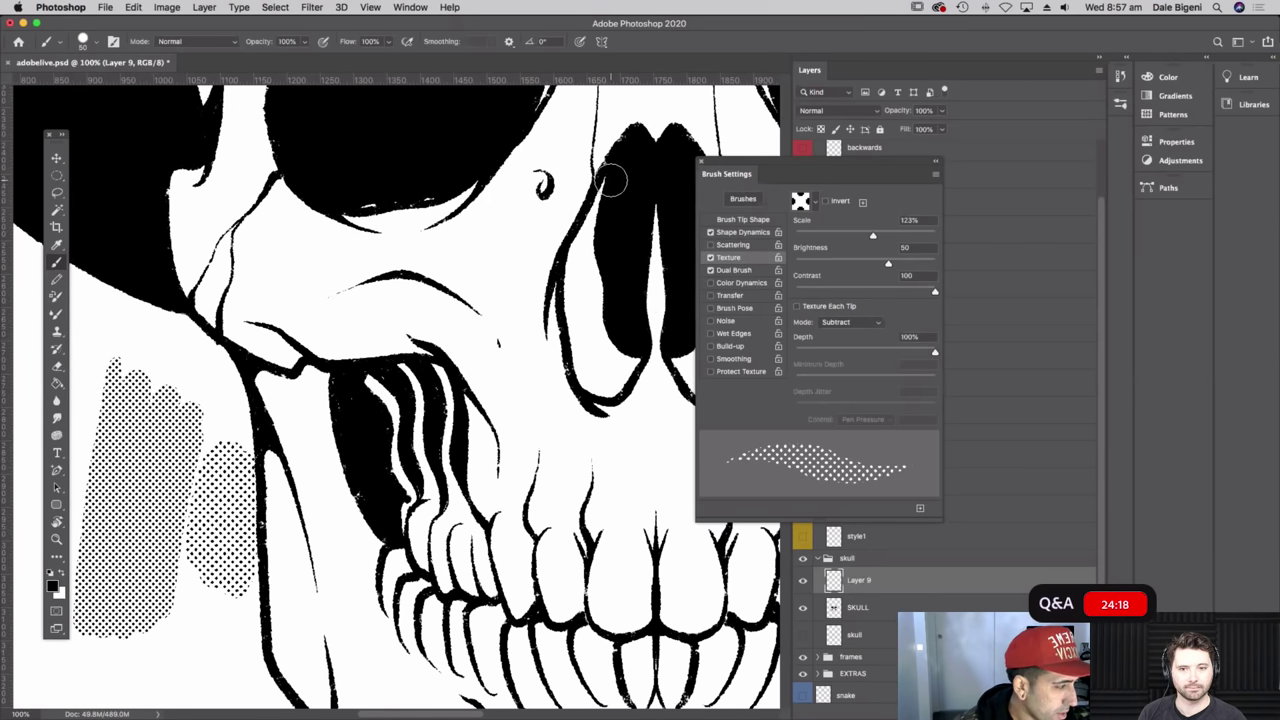
click(701, 163)
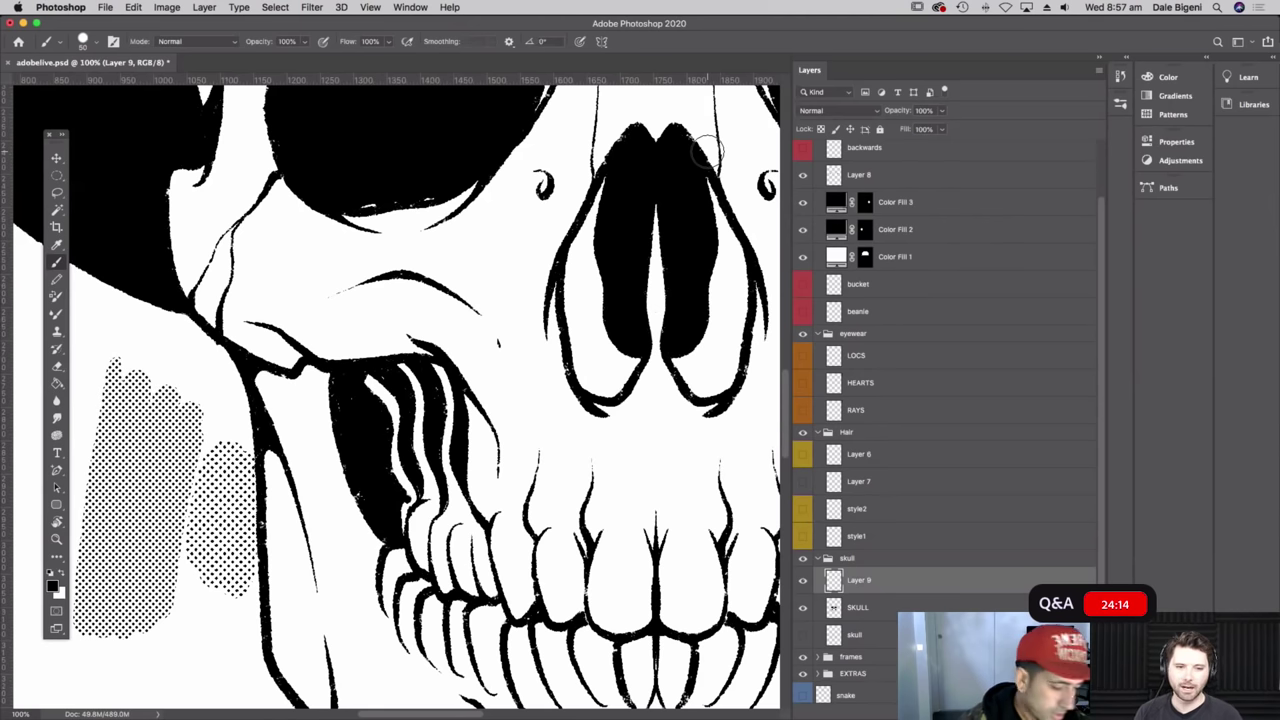
- Remove the screentone test patches and shade the white hollows on both sides of the nasal opening with screentone
key(BackSpace)
key(super+z)
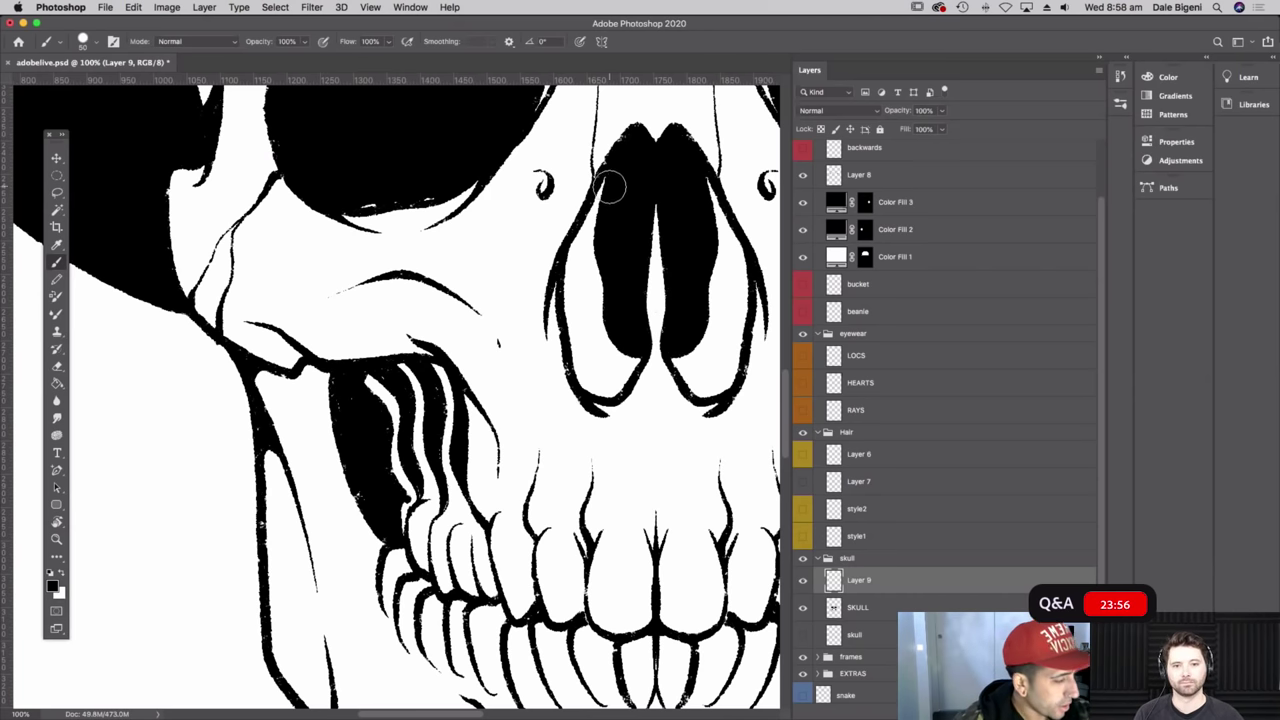
mouse_move(608, 180)
mouse_down()
mouse_move(585, 345)
mouse_move(603, 327)
mouse_move(597, 380)
mouse_move(631, 349)
mouse_move(702, 370)
mouse_move(712, 357)
mouse_move(716, 372)
mouse_move(728, 286)
mouse_move(710, 228)
mouse_move(730, 280)
mouse_up()
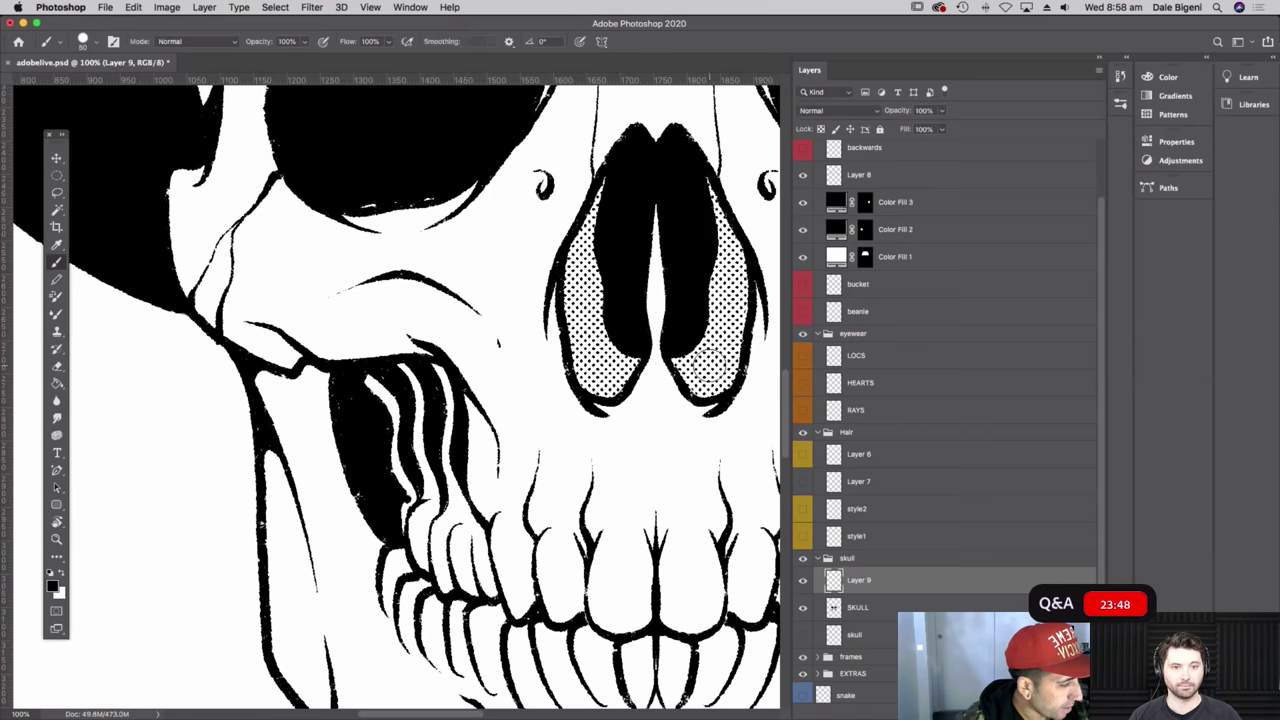
- Reduce the screentone brush to 14 px and shade narrow areas along the lower edges of both eye sockets
key(super+minus)
key(super+minus)
key(super+plus)
drag(587, 360, 514, 383)
scroll(552, 342, right, 2)
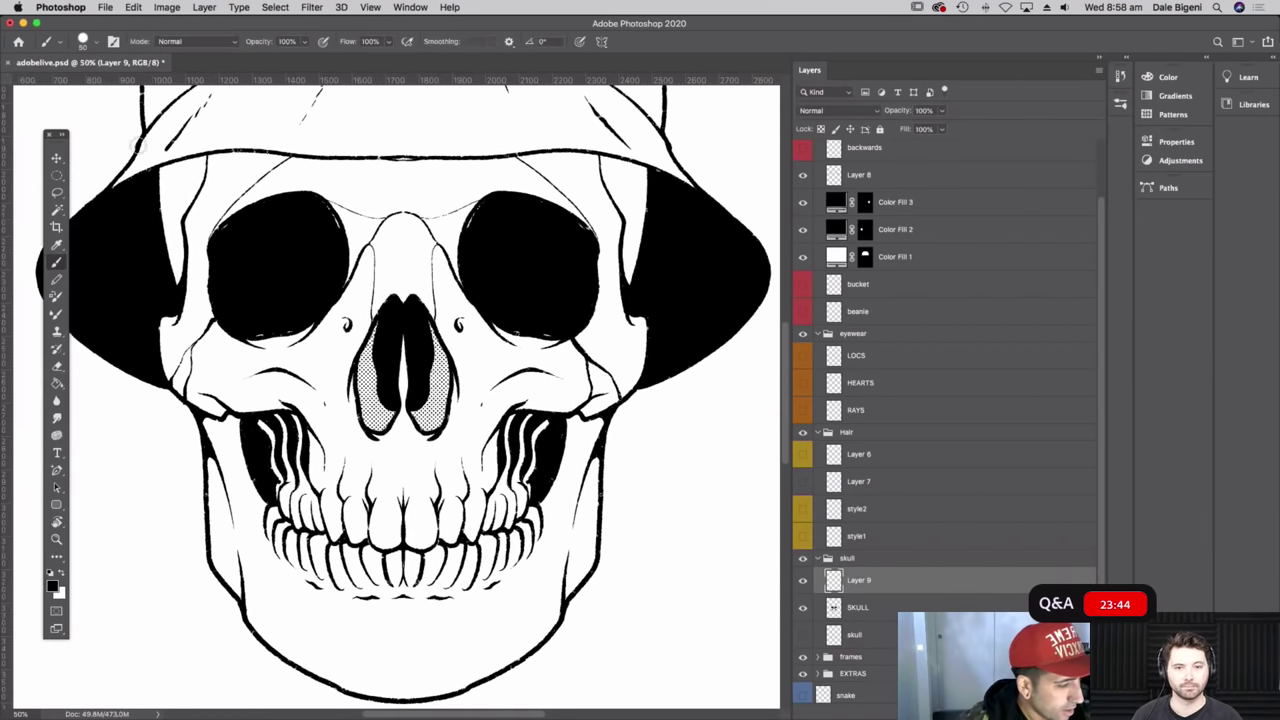
click(95, 42)
click(101, 29)
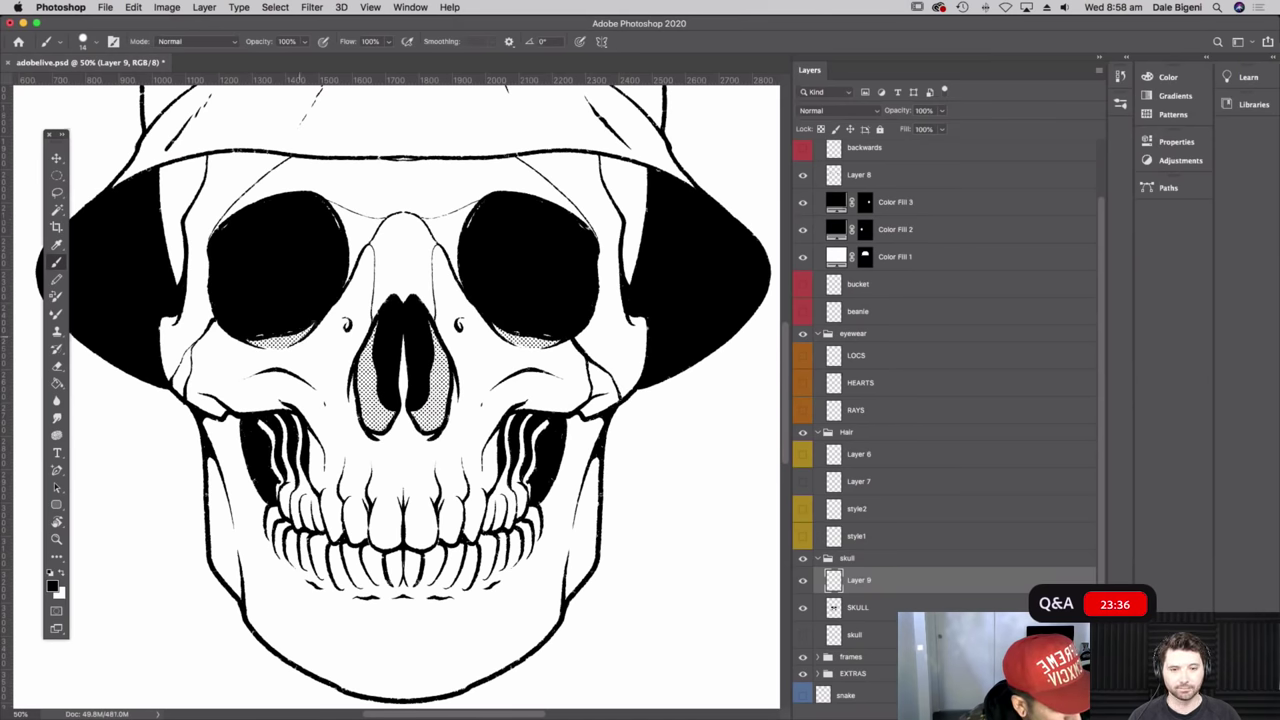
- Set the screentone brush size to 75 px and try shading along the underside of the left cheekbone
click(95, 45)
click(111, 82)
click(109, 36)
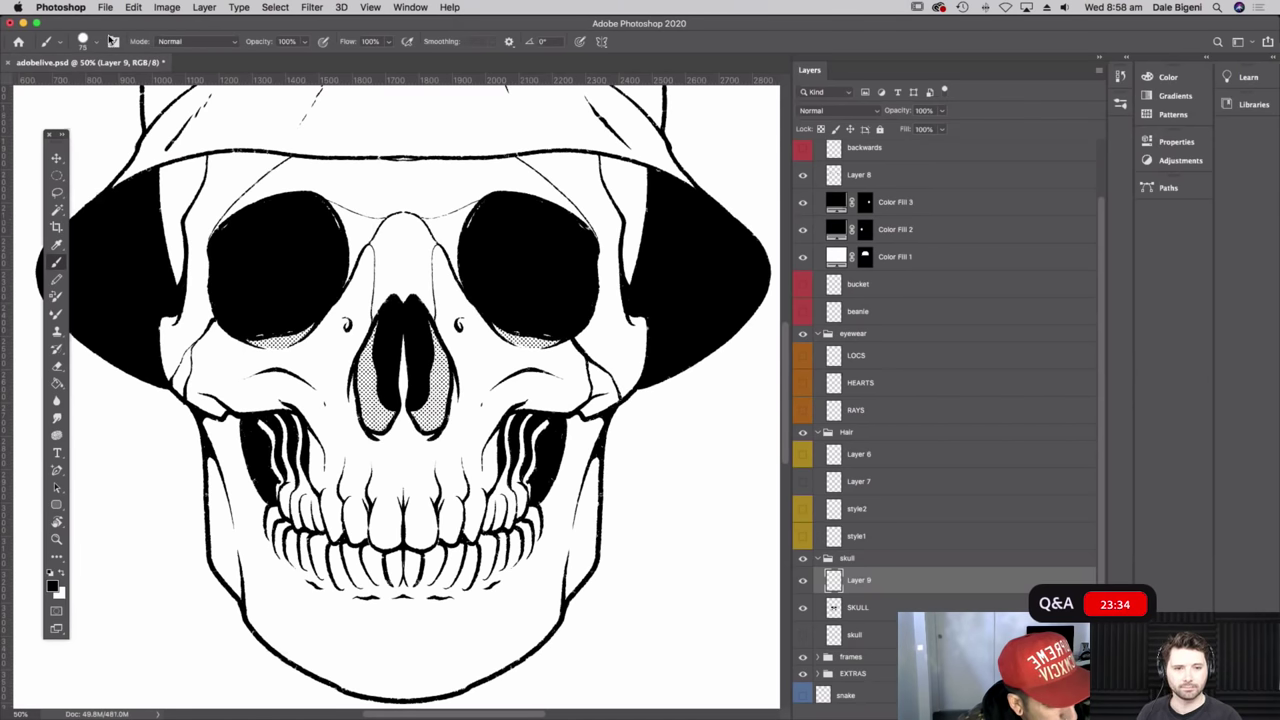
drag(197, 389, 275, 402)
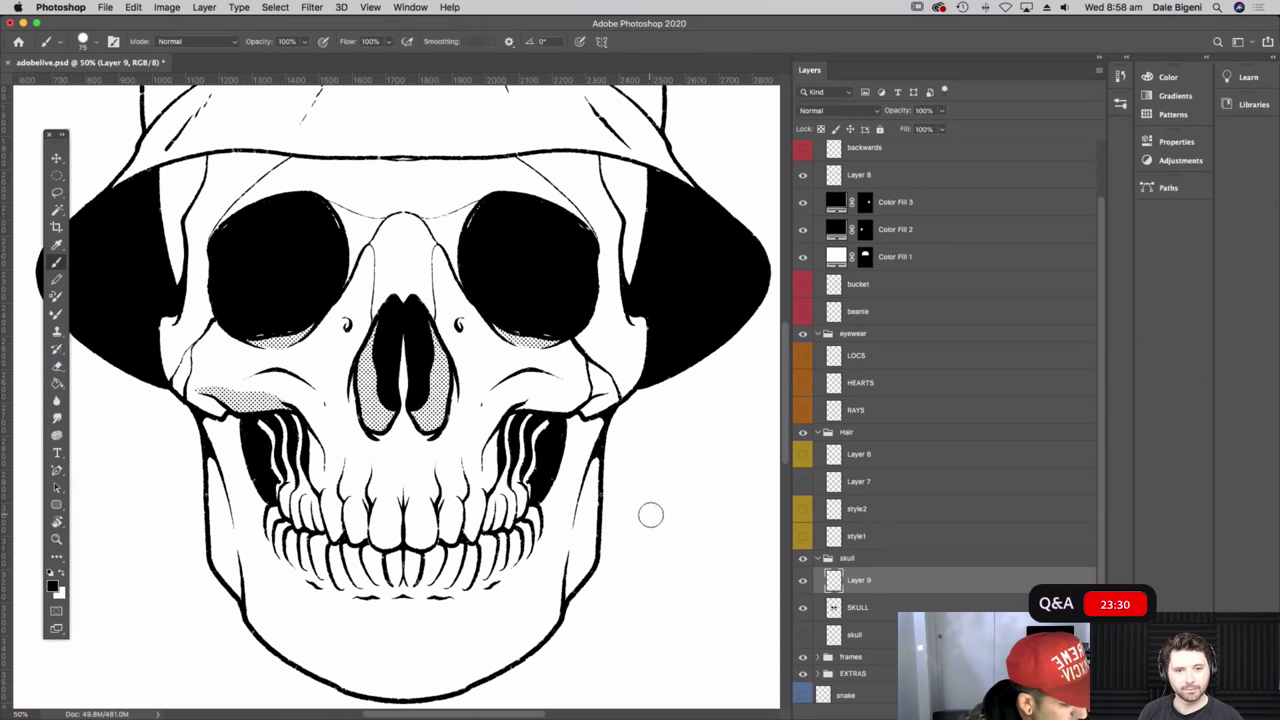
- Undo the left cheekbone shading and turn on vertical paint symmetry along the skull's centre line
key(super+z)
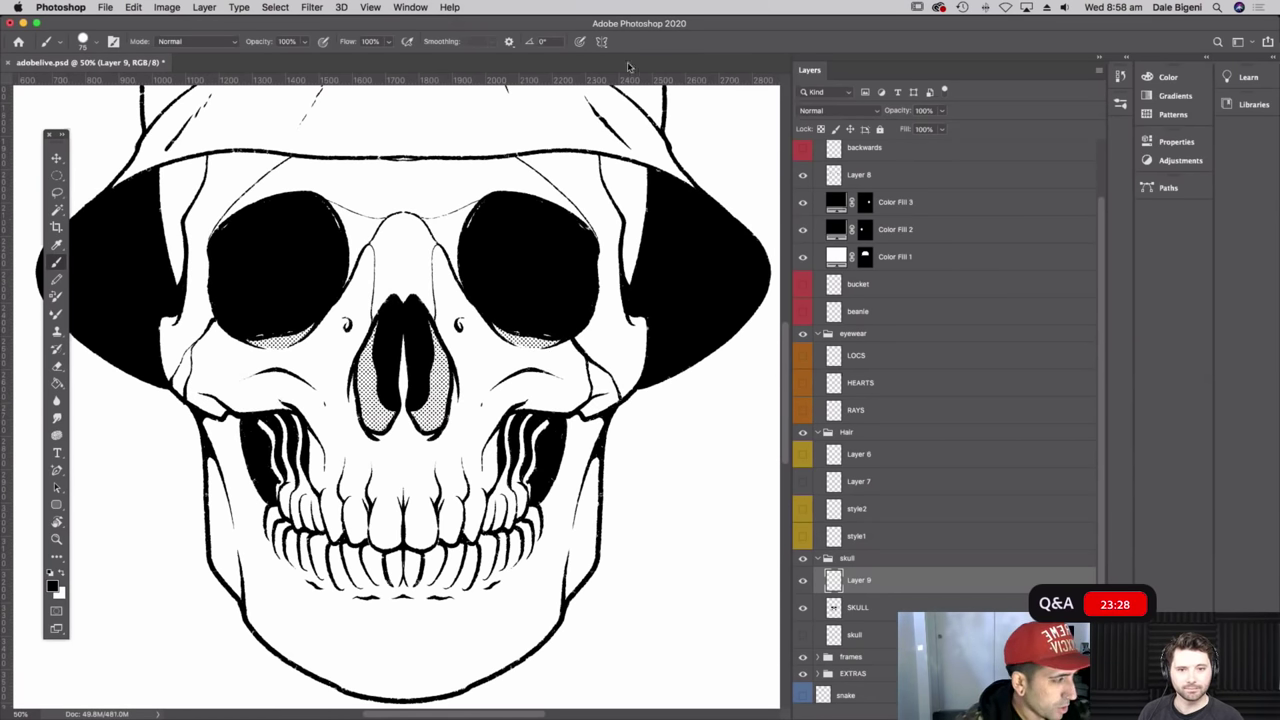
click(601, 41)
click(687, 60)
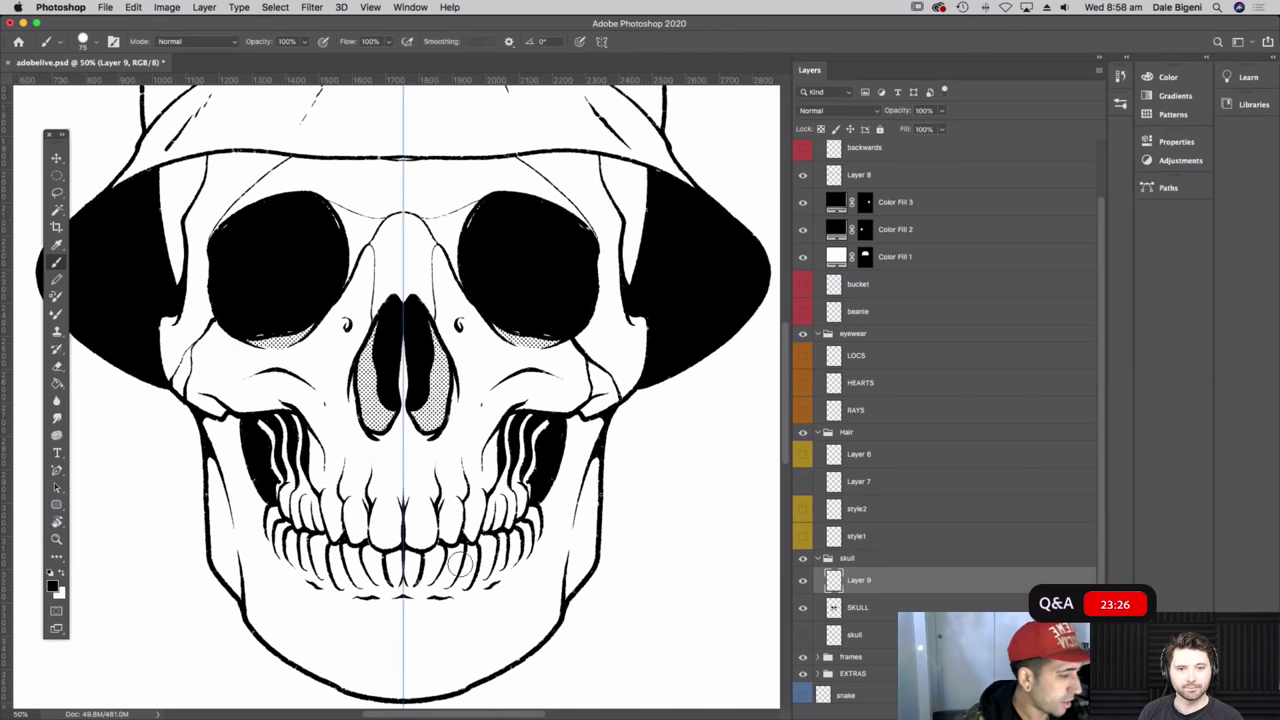
- Shade the undersides of both cheekbones and a band across the forehead beneath the hat brim with screentone
mouse_move(488, 425)
mouse_down()
mouse_move(485, 450)
mouse_move(525, 398)
mouse_move(618, 395)
mouse_up()
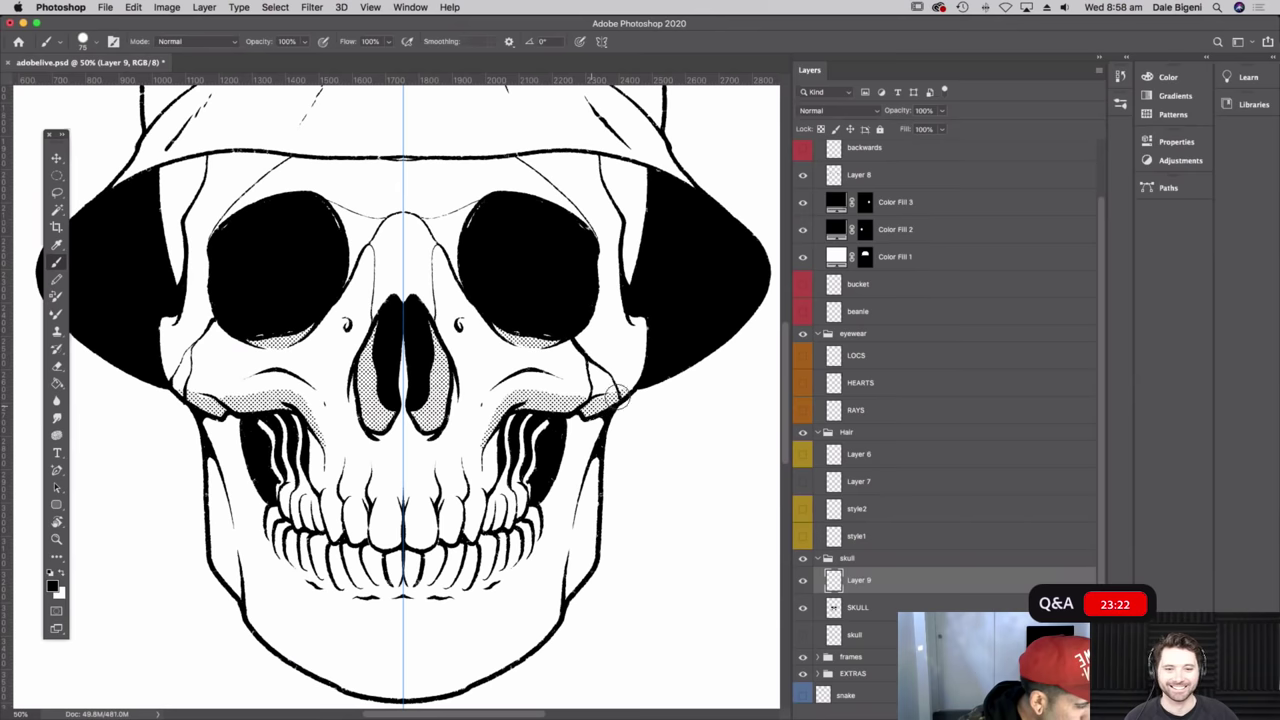
drag(606, 243, 620, 273)
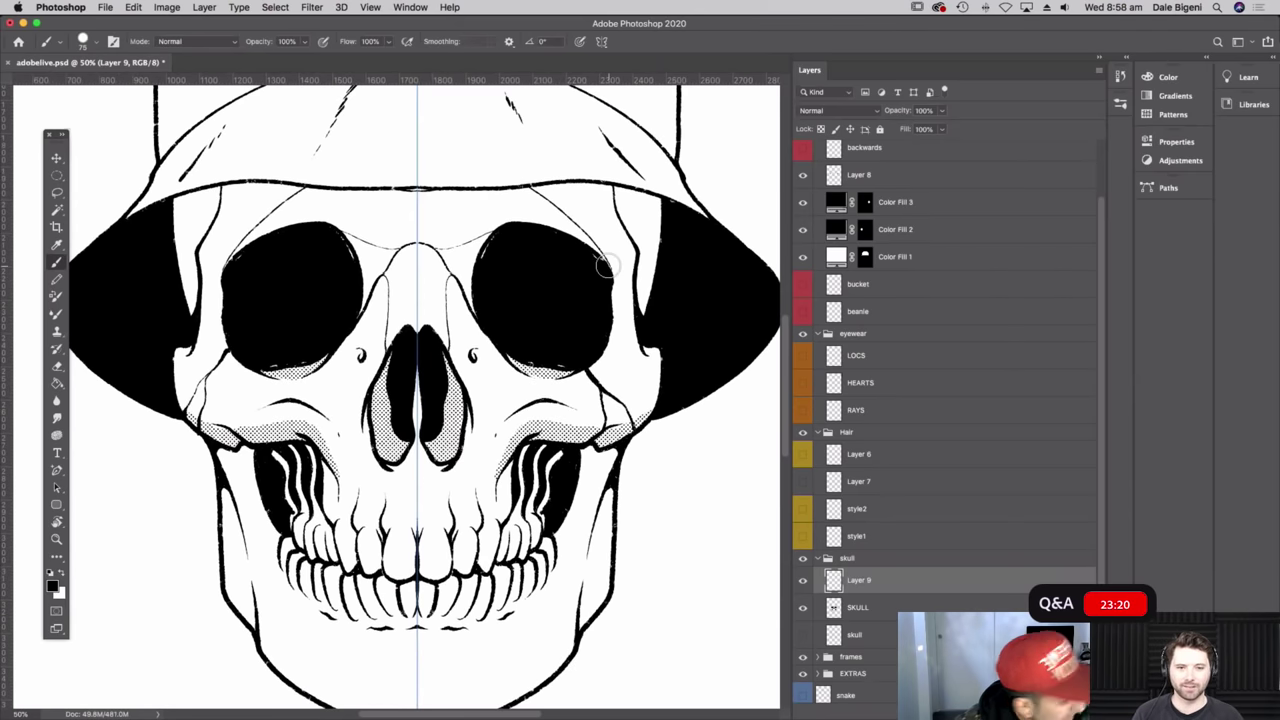
mouse_move(170, 208)
mouse_down()
mouse_move(212, 194)
mouse_move(420, 194)
mouse_up()
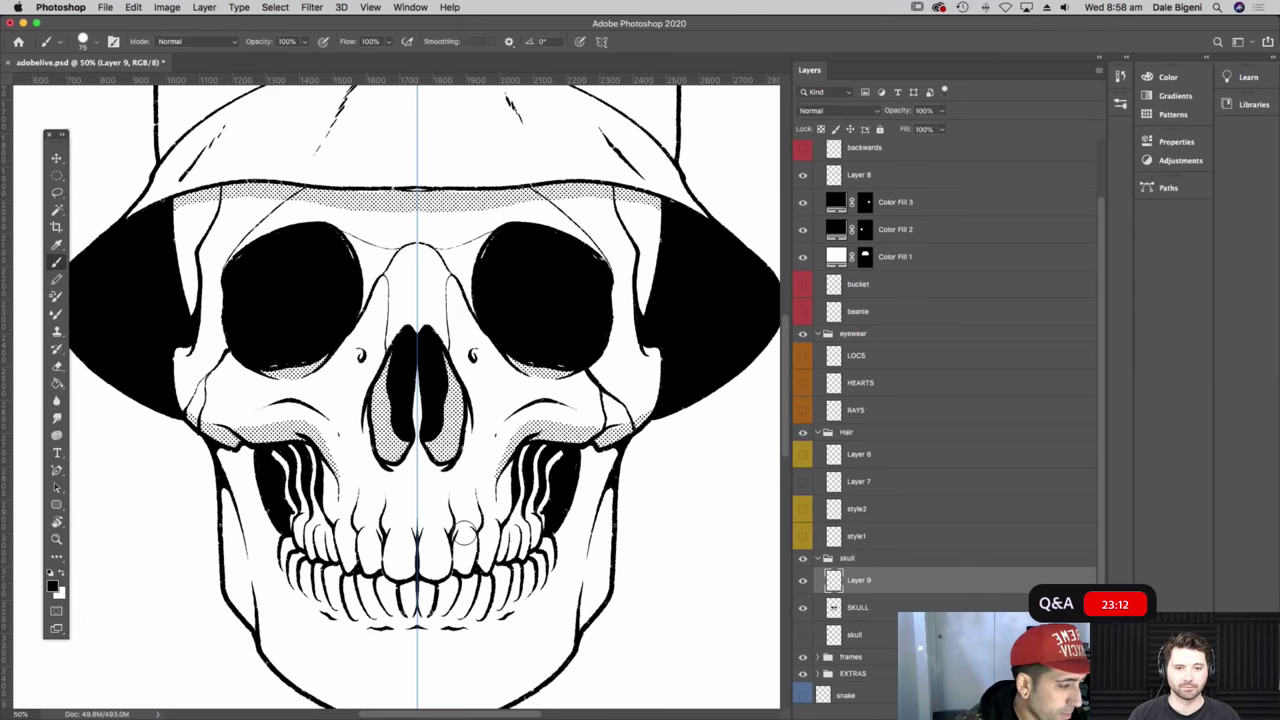
- Fill both temples beside the black hat areas and the brow area between the eye sockets with screentone
mouse_move(626, 189)
mouse_down()
mouse_move(644, 300)
mouse_move(635, 203)
mouse_move(655, 240)
mouse_up()
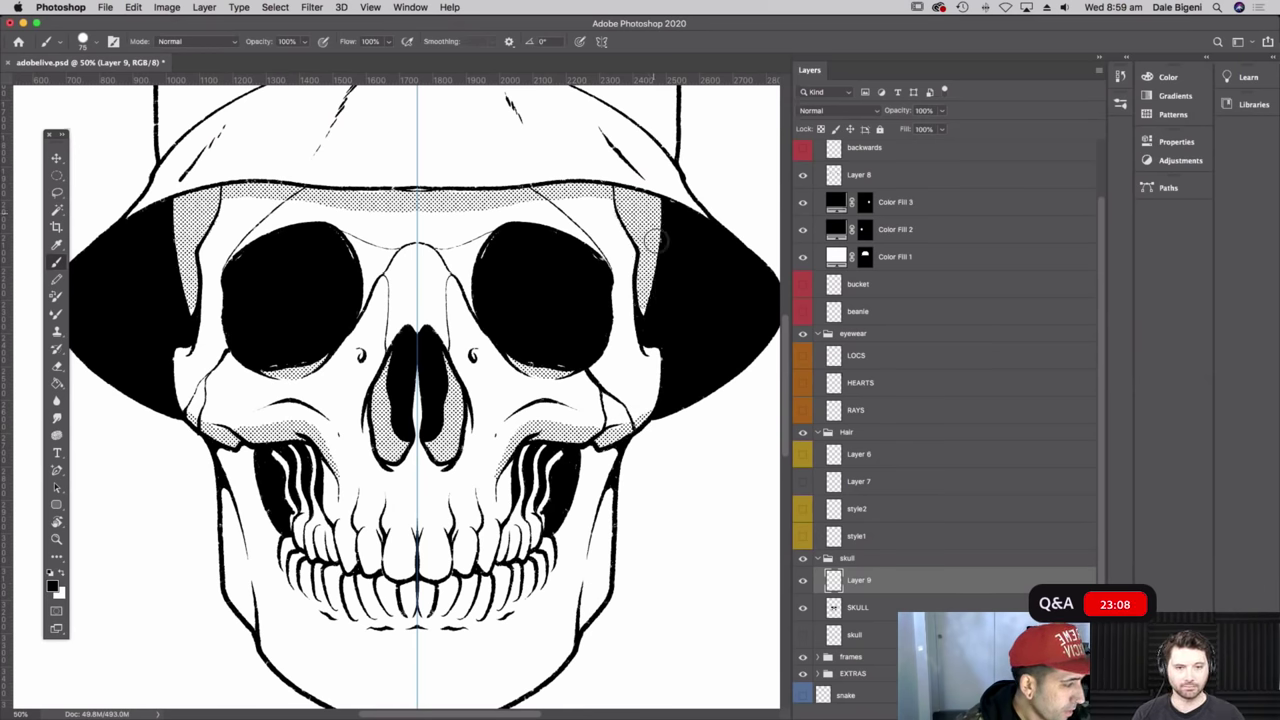
scroll(689, 337, down, 2)
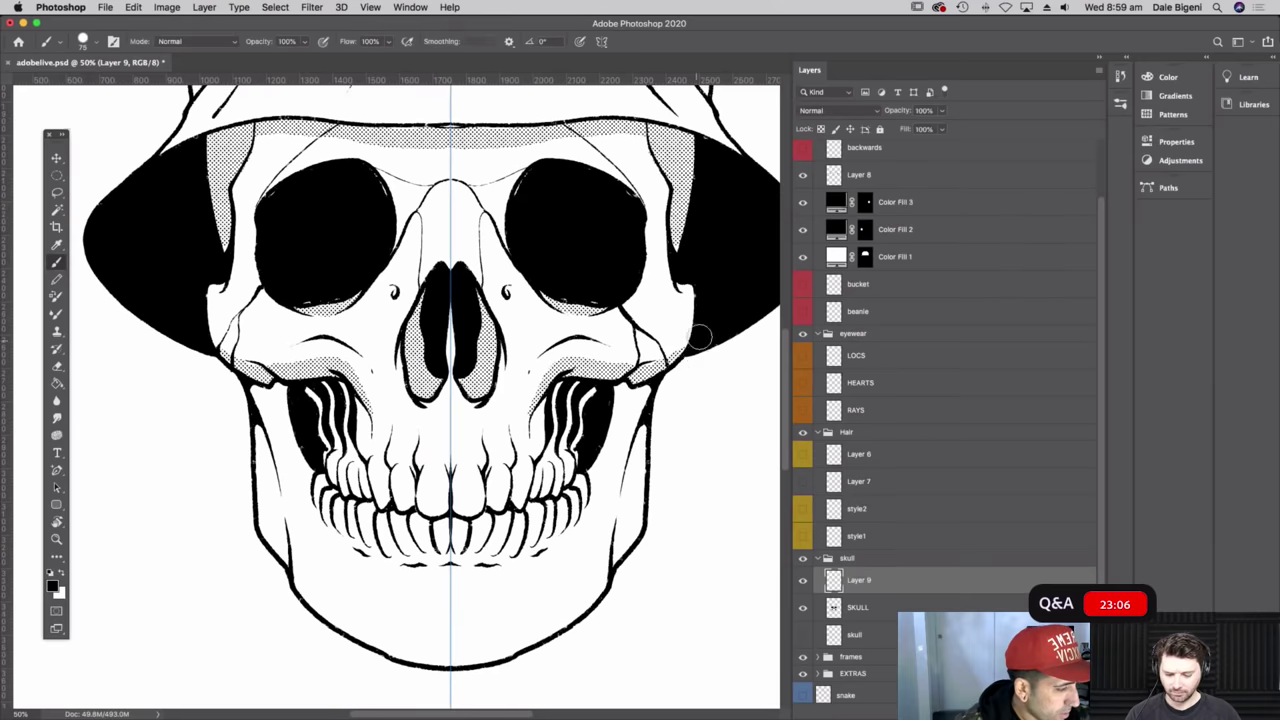
scroll(700, 337, up, 1)
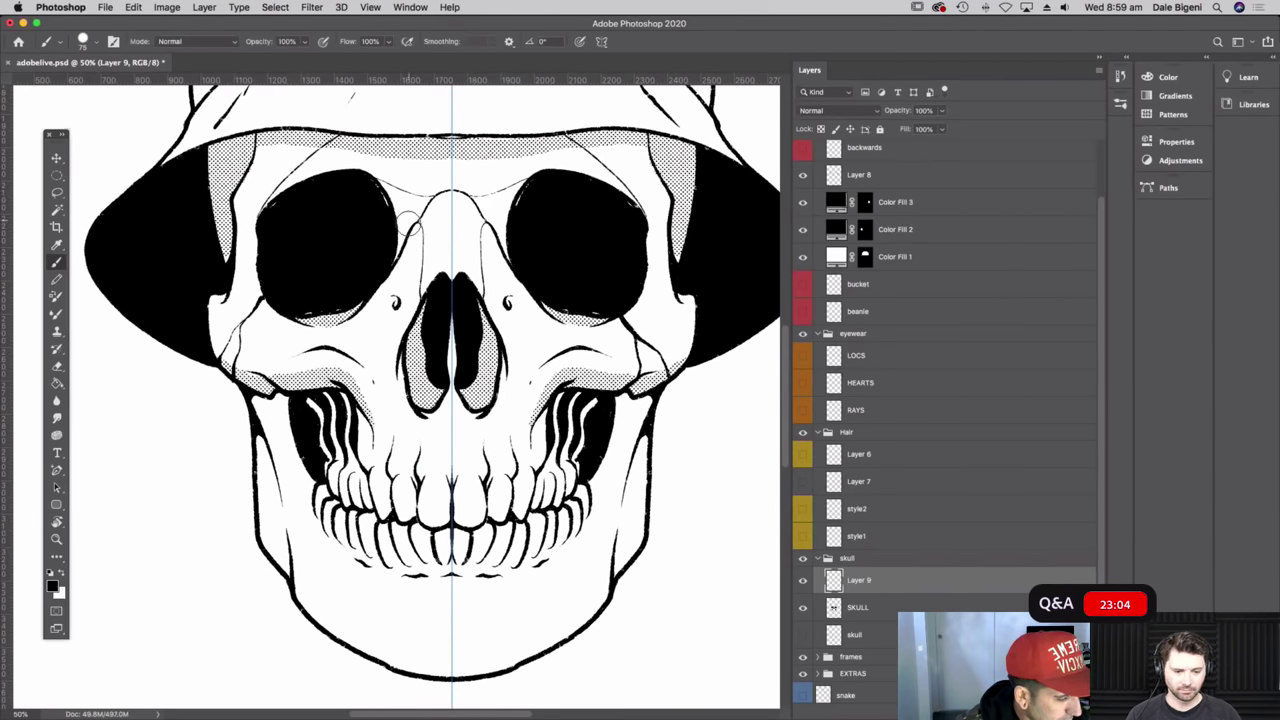
scroll(440, 190, up, 2)
scroll(440, 190, left, 2)
mouse_move(345, 178)
mouse_down()
mouse_move(355, 190)
mouse_move(458, 192)
mouse_move(462, 208)
mouse_up()
- Shade both sides of the upper jaw and the strands in the hollows behind the teeth with screentone
scroll(425, 188, down, 2)
drag(386, 400, 402, 446)
mouse_move(635, 430)
mouse_down()
mouse_move(563, 459)
mouse_move(591, 431)
mouse_move(581, 405)
mouse_move(601, 401)
mouse_up()
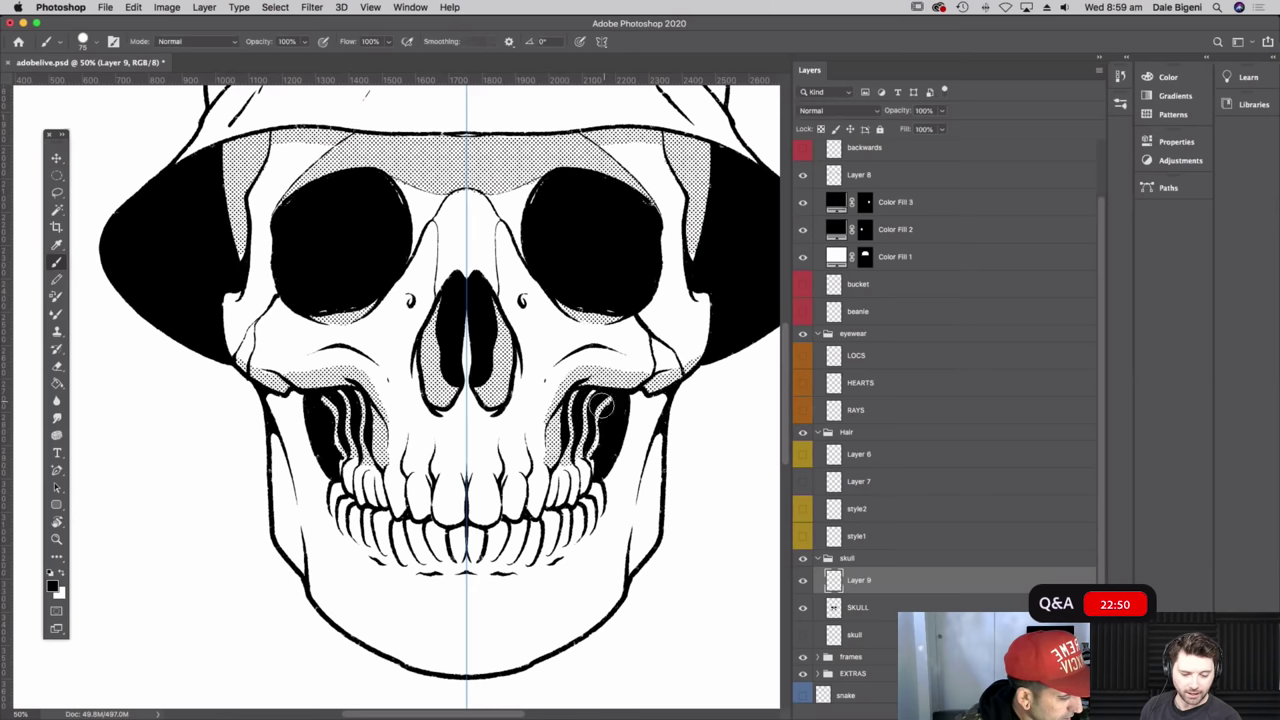
drag(659, 481, 655, 494)
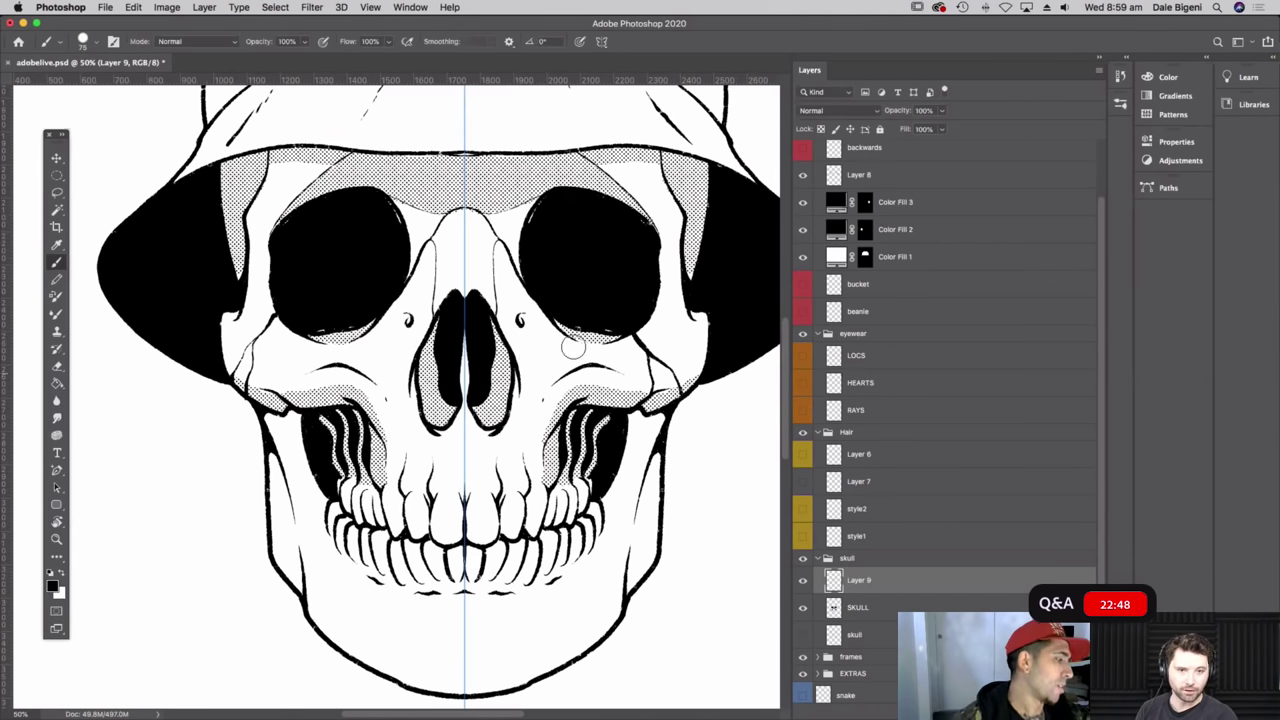
- Reduce the screentone brush to 31 px and shade the lower jaw's outer edges and its upper ends below the cheekbones
click(83, 41)
click(92, 39)
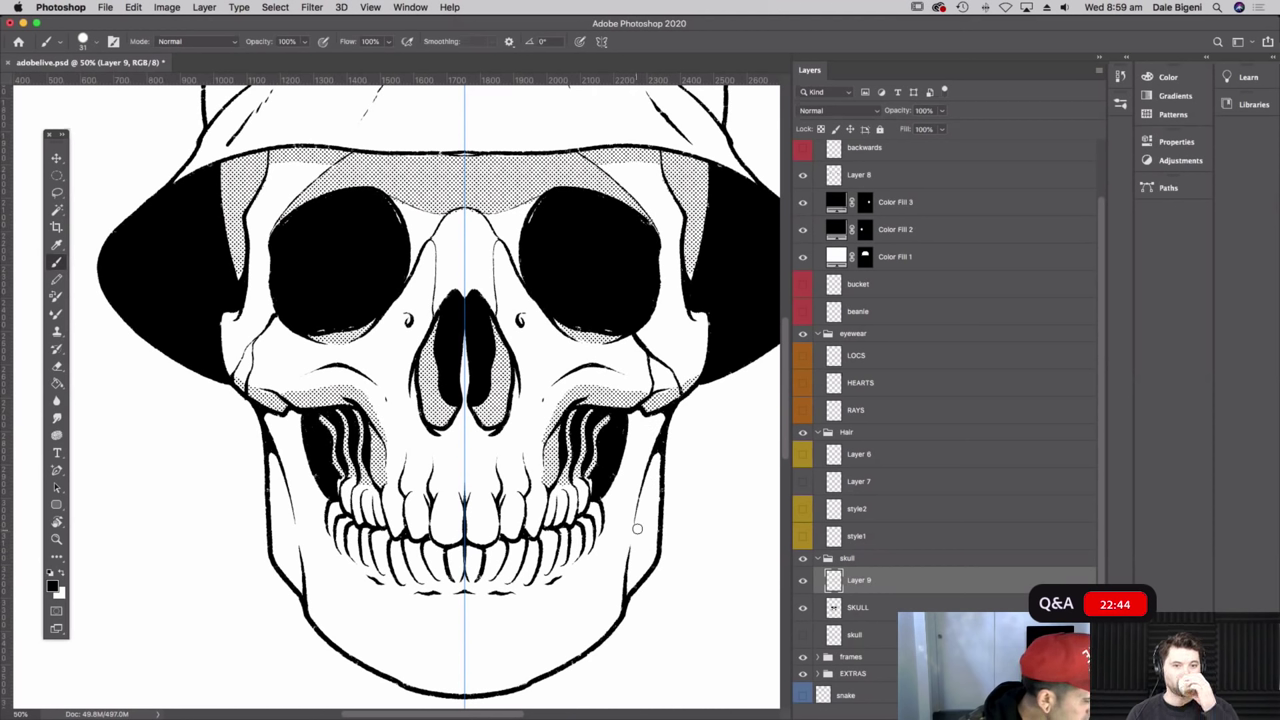
mouse_move(632, 538)
mouse_down()
mouse_move(660, 427)
mouse_move(645, 415)
mouse_move(608, 495)
mouse_move(627, 449)
mouse_move(660, 425)
mouse_move(631, 429)
mouse_move(664, 417)
mouse_up()
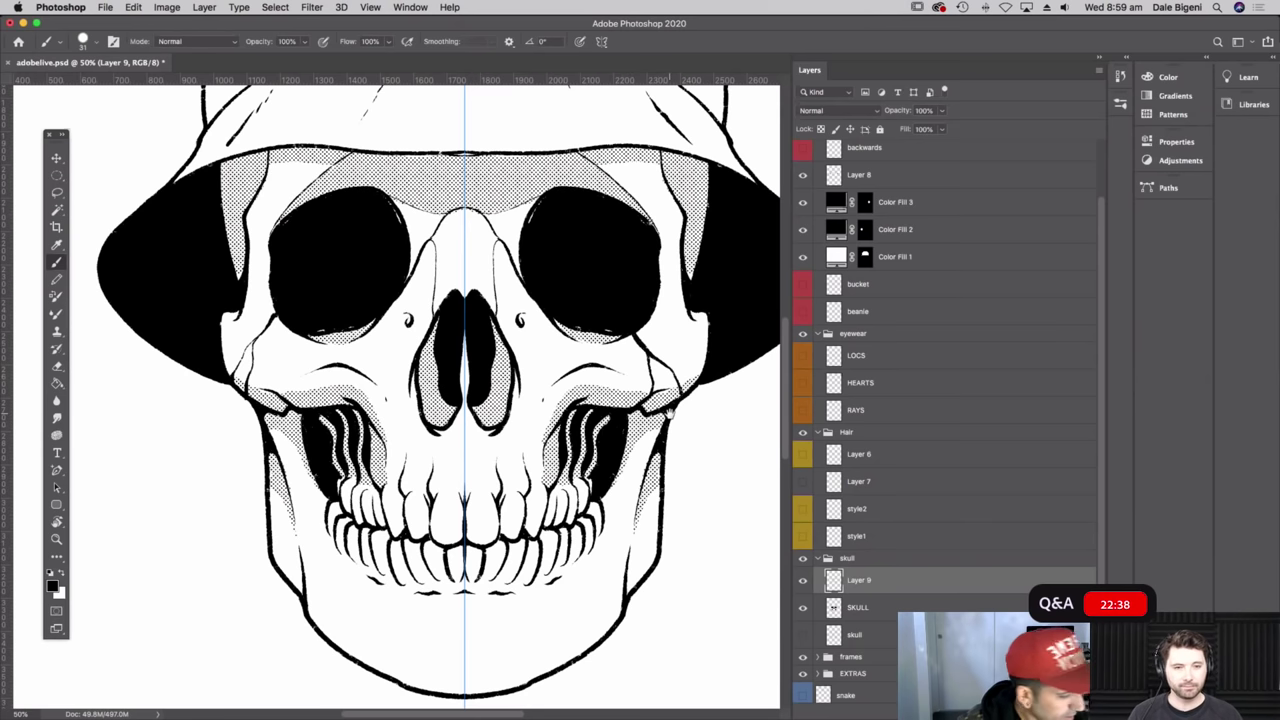
- Extend the screentone on both cheekbones up to the curved contour lines above the existing shading
scroll(668, 414, down, 3)
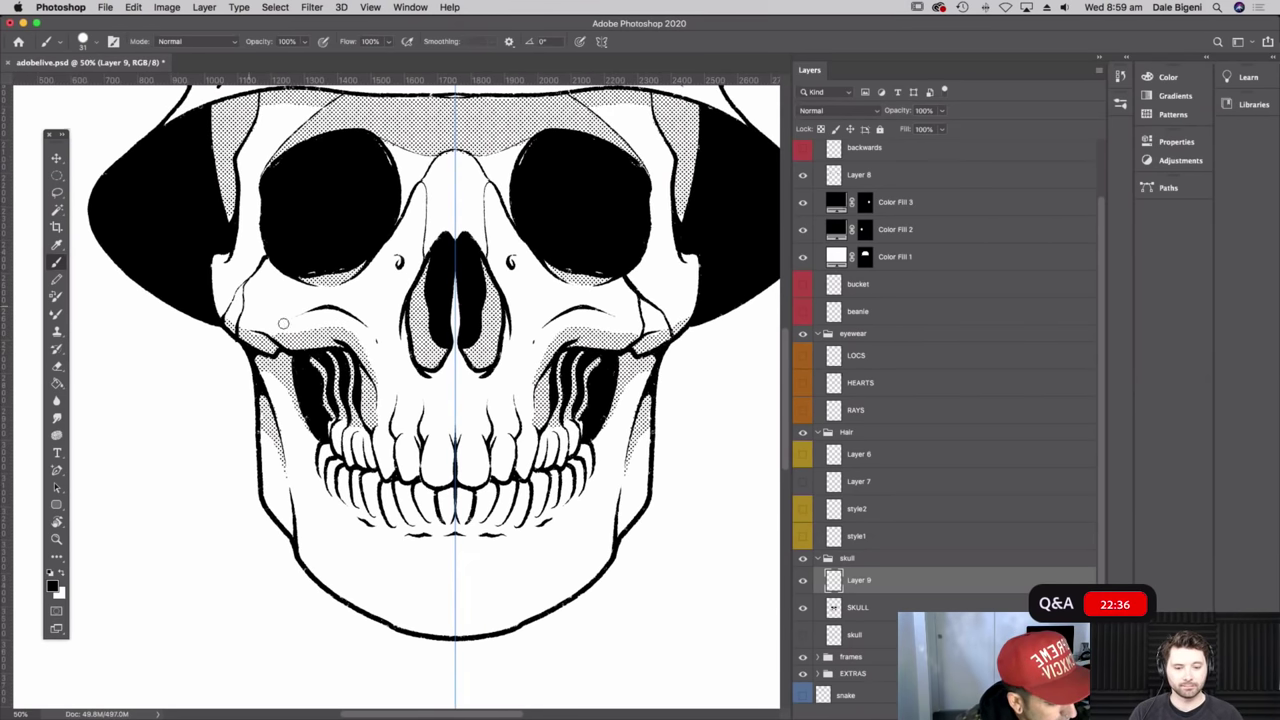
mouse_move(273, 337)
mouse_down()
mouse_move(343, 316)
mouse_move(381, 360)
mouse_move(330, 331)
mouse_move(332, 316)
mouse_move(327, 330)
mouse_move(323, 316)
mouse_move(291, 328)
mouse_up()
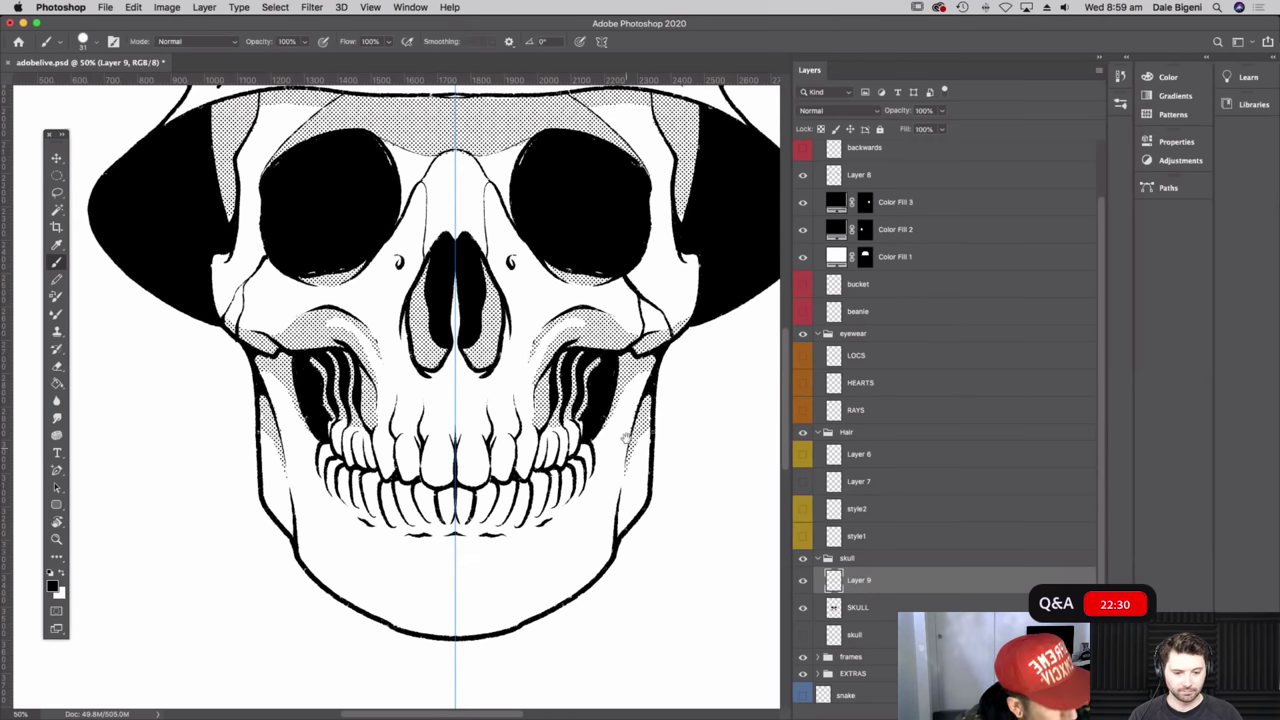
scroll(625, 436, up, 3)
drag(289, 379, 334, 374)
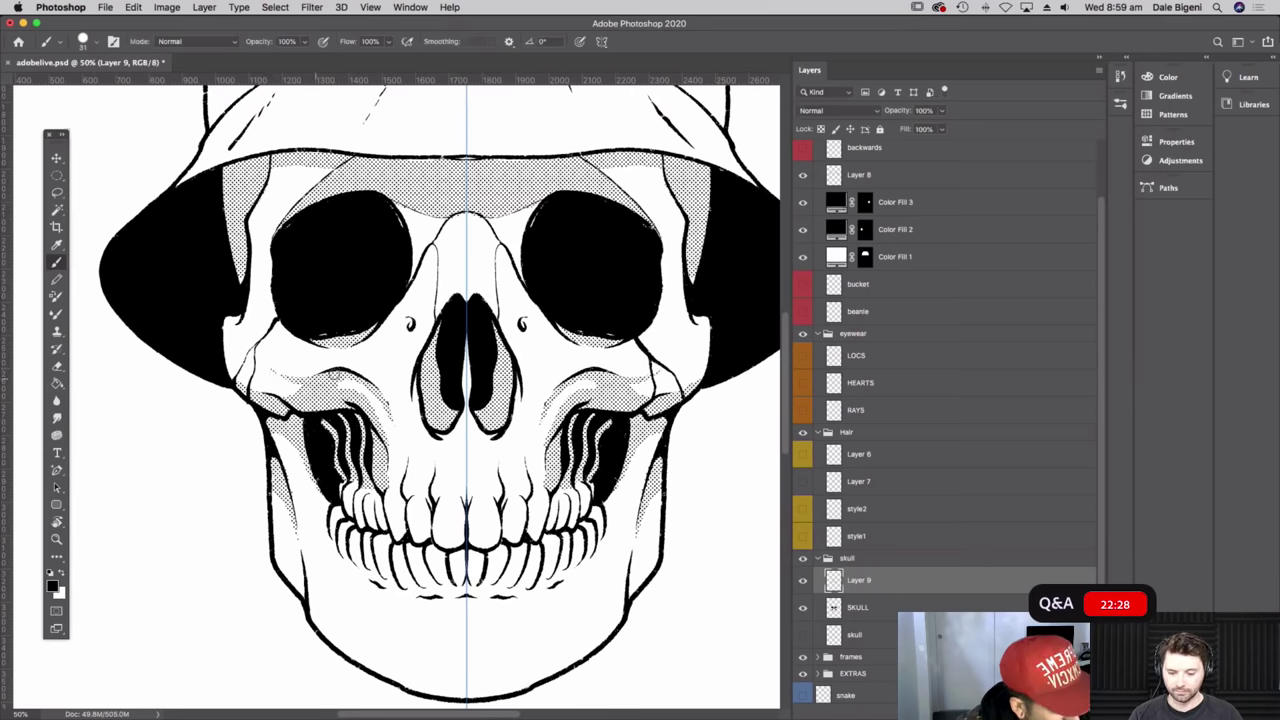
scroll(607, 407, up, 2)
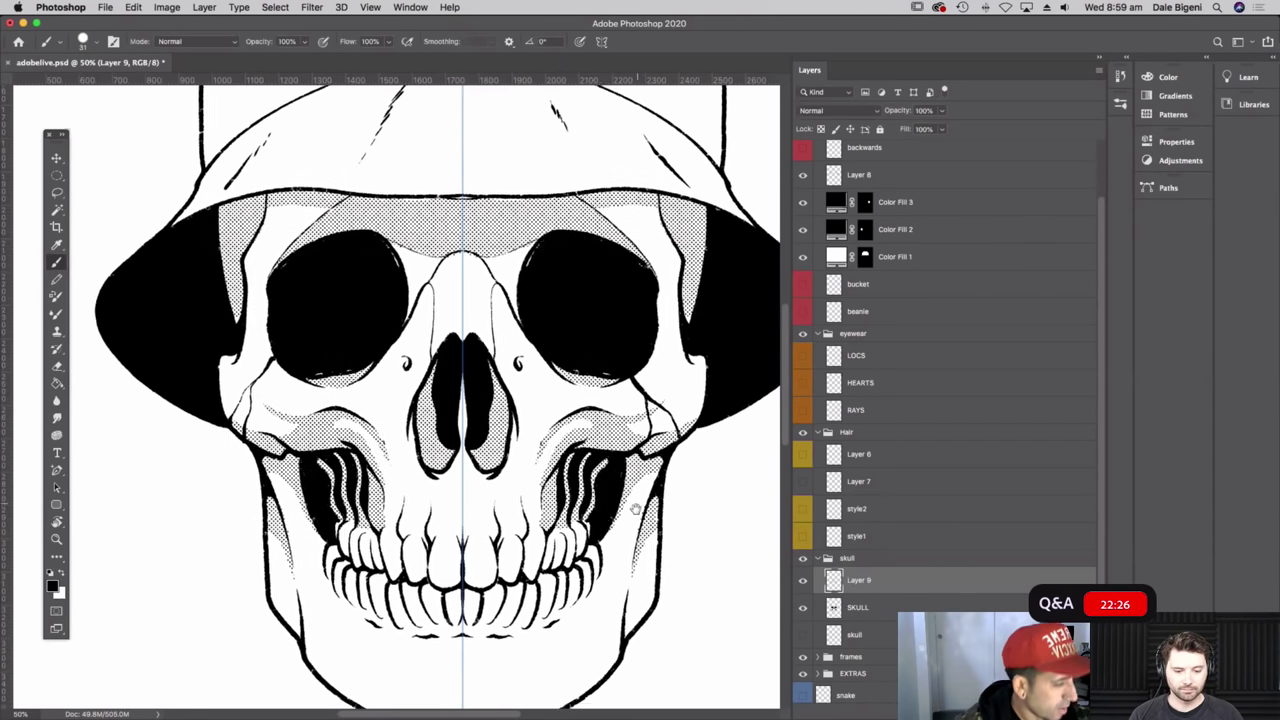
- Examine the inked skull and bucket hat artwork at several zoom levels
mouse_move(417, 315)
mouse_down()
mouse_move(426, 369)
mouse_move(425, 297)
mouse_move(427, 321)
mouse_move(455, 278)
mouse_move(432, 315)
mouse_move(431, 289)
mouse_move(422, 390)
mouse_up()
scroll(631, 533, down, 2)
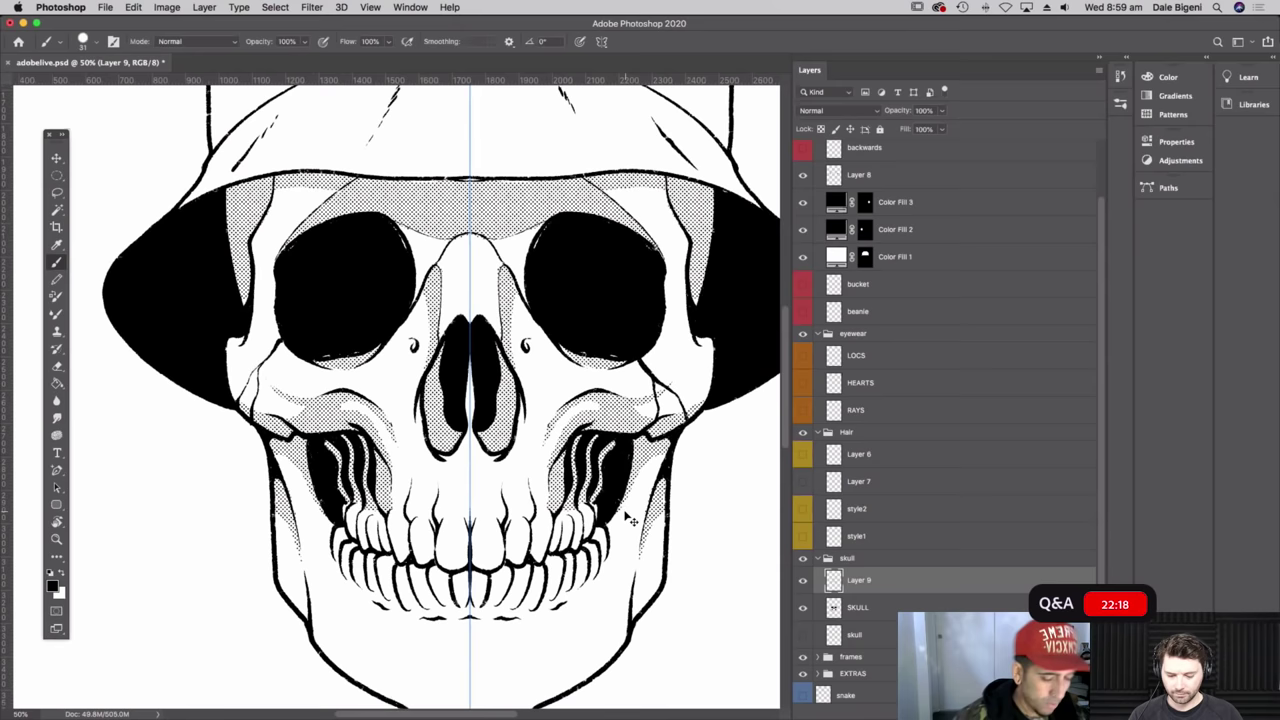
key(super+minus)
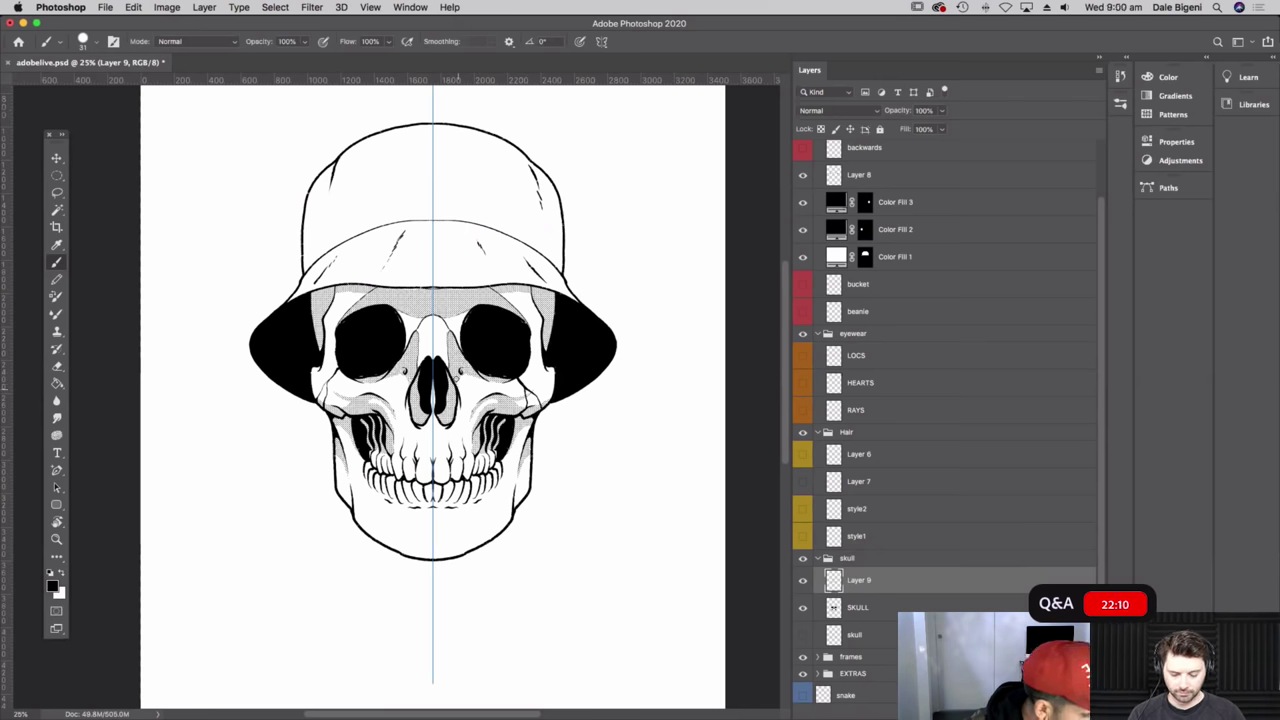
drag(609, 412, 615, 430)
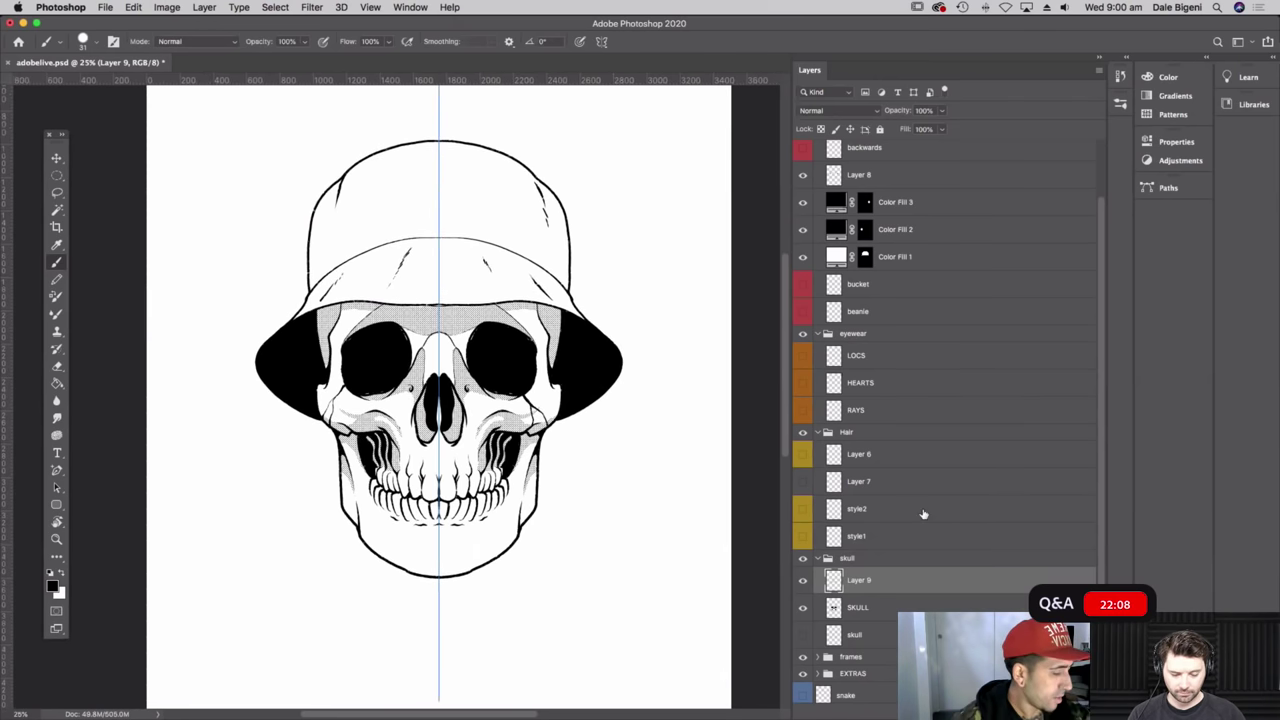
key(super+plus)
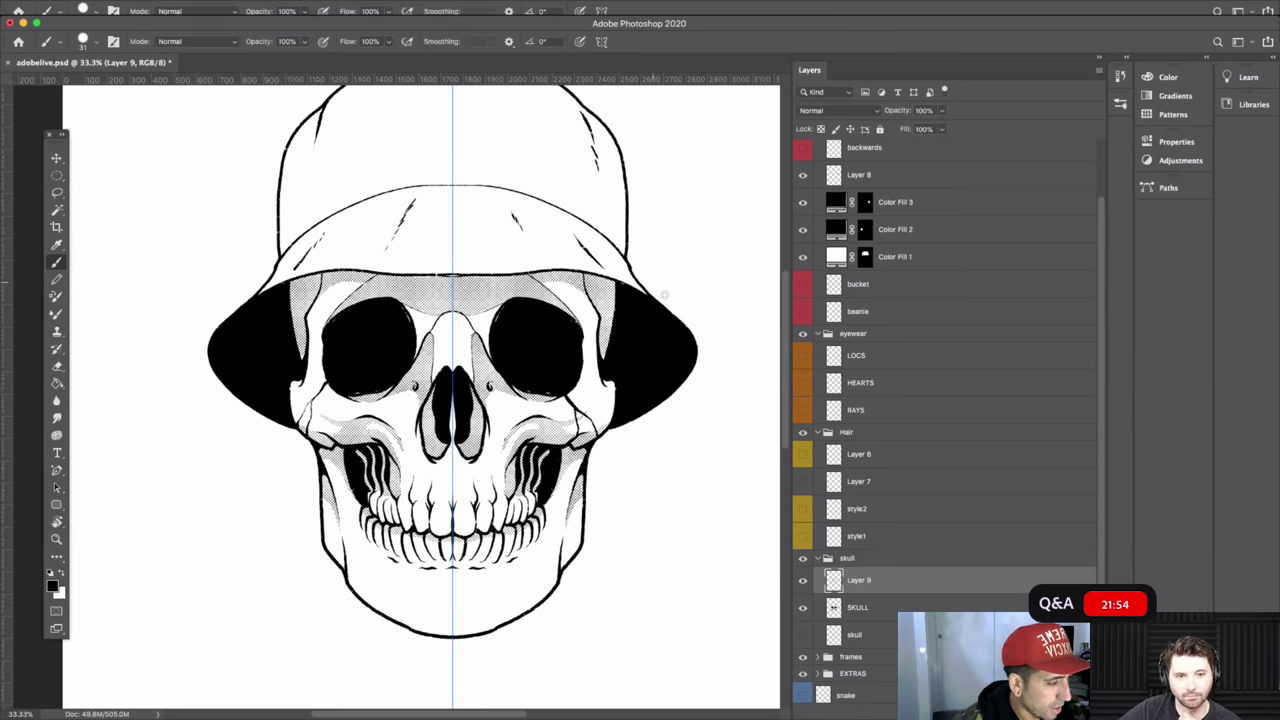
drag(622, 485, 651, 426)
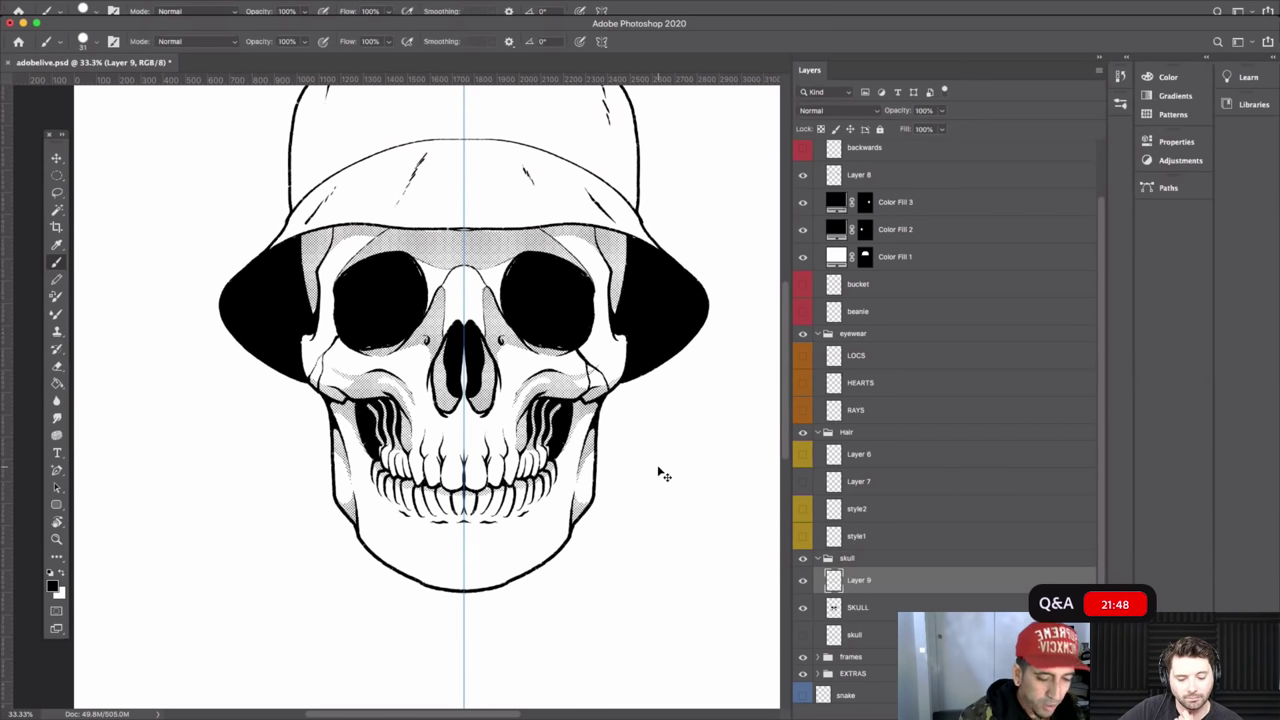
key(super+minus)
key(super+minus)
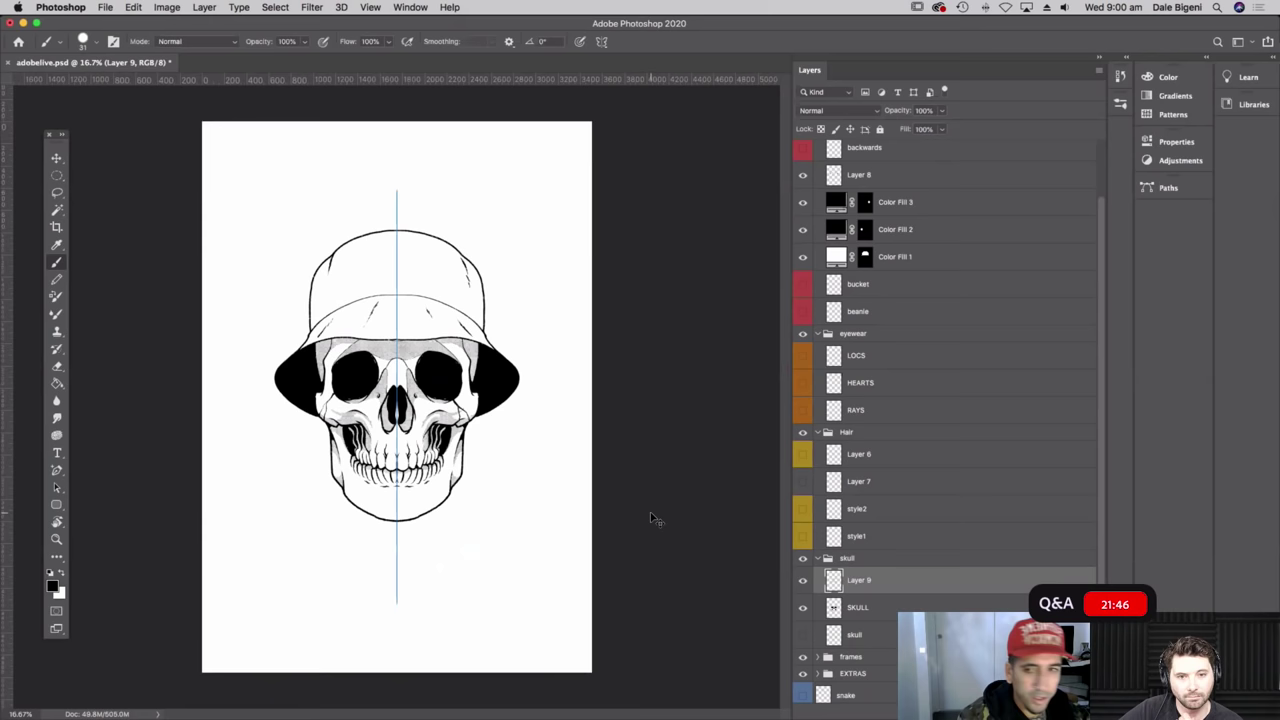
key(super+equal)
key(super+equal)
key(super+equal)
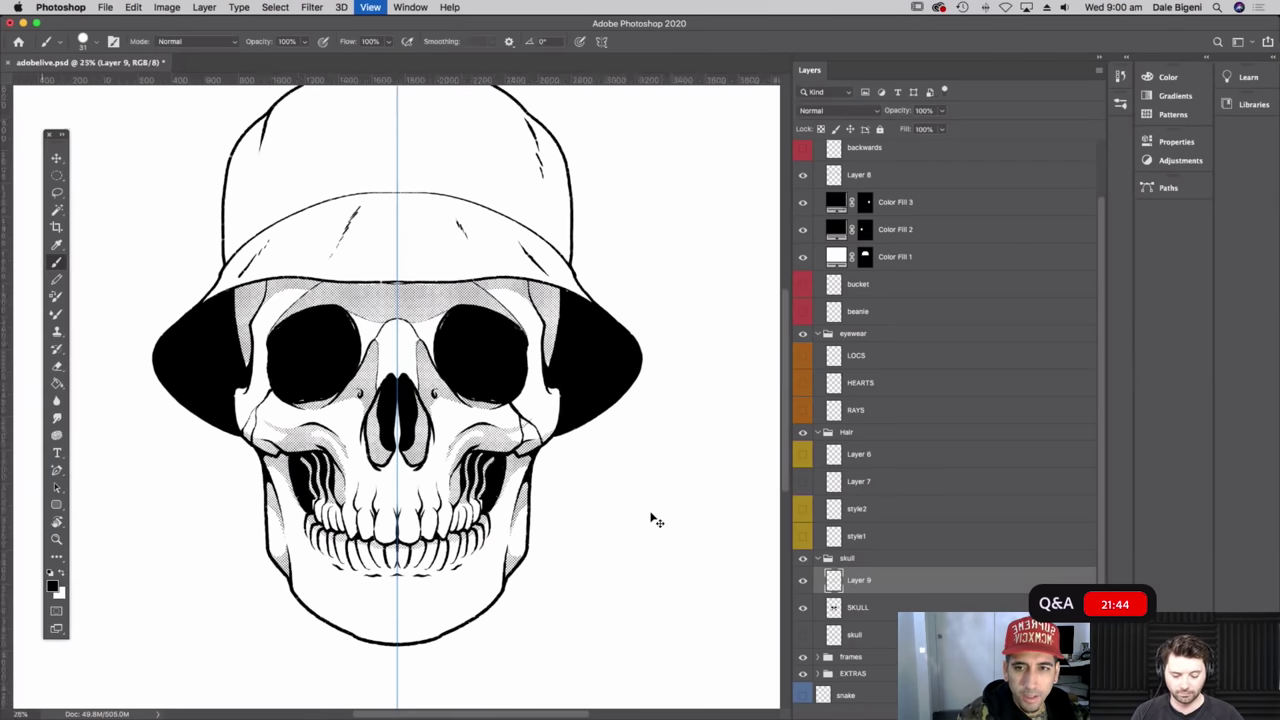
key(super+equal)
key(super+equal)
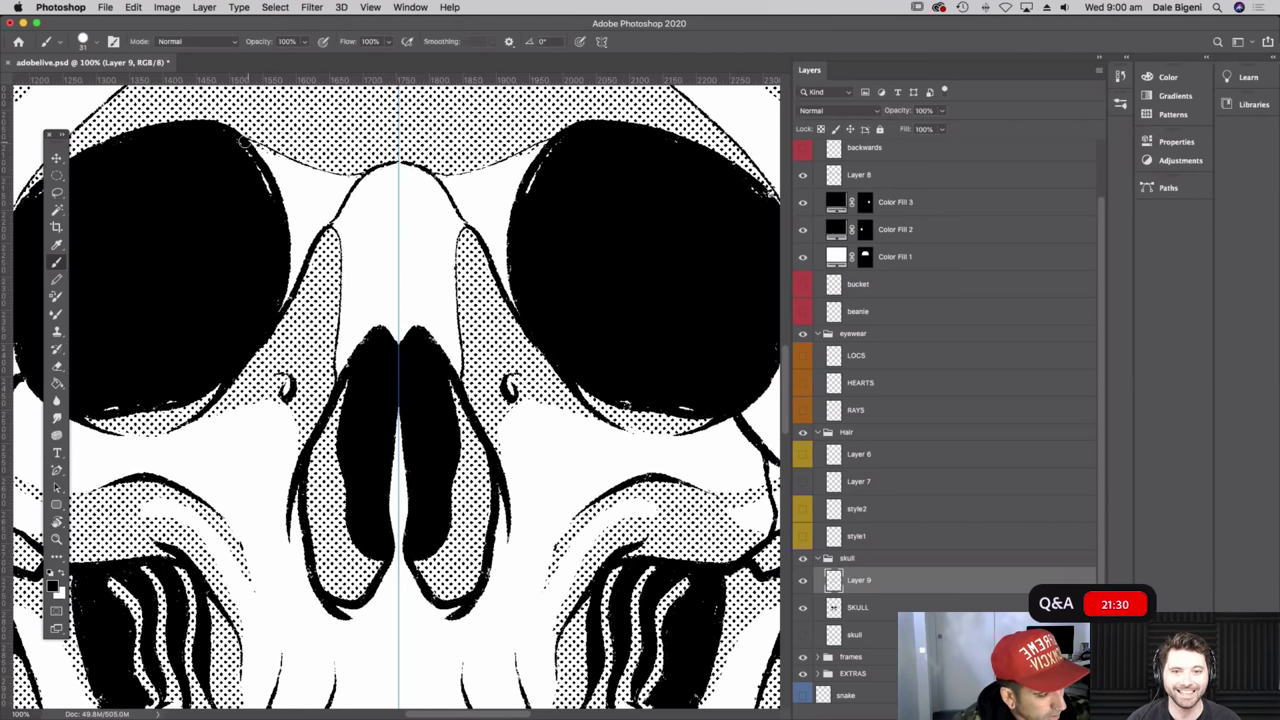
- Paint short vertical stipple accents above the upper front teeth, along the tooth gap and the centre line
drag(672, 427, 752, 389)
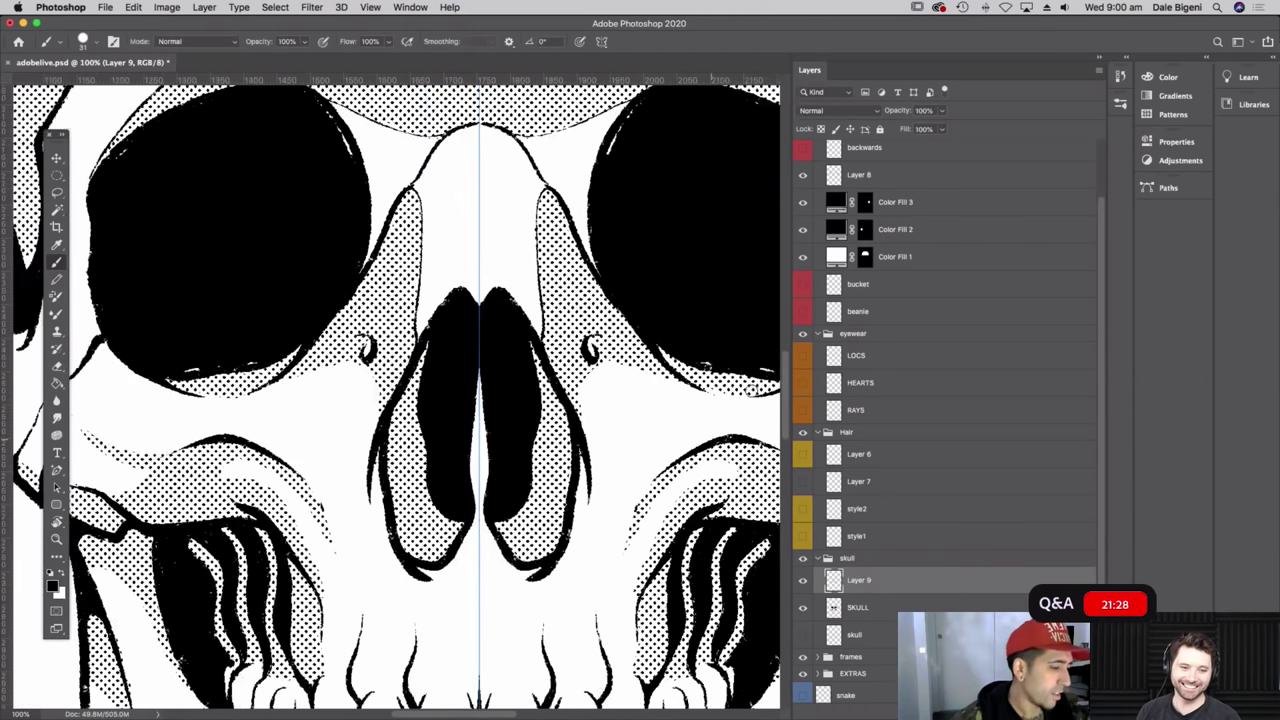
scroll(751, 389, left, 3)
scroll(751, 389, down, 2)
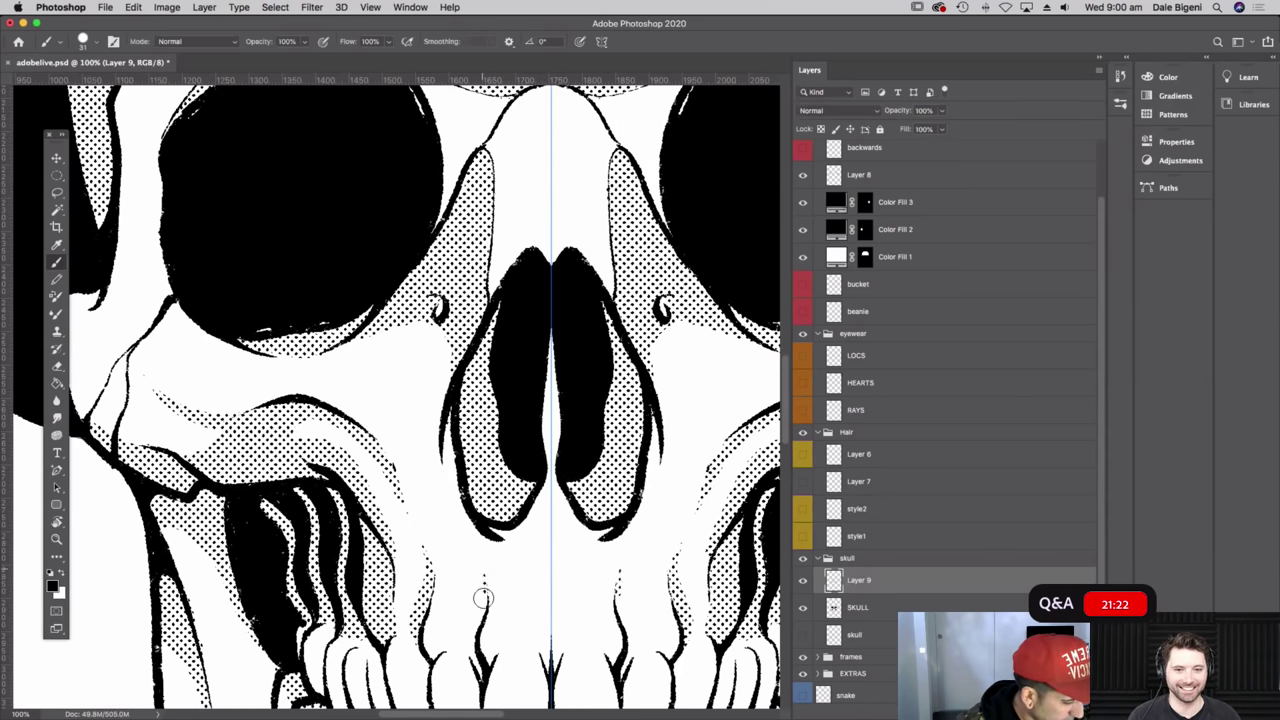
drag(483, 598, 474, 654)
drag(551, 574, 551, 636)
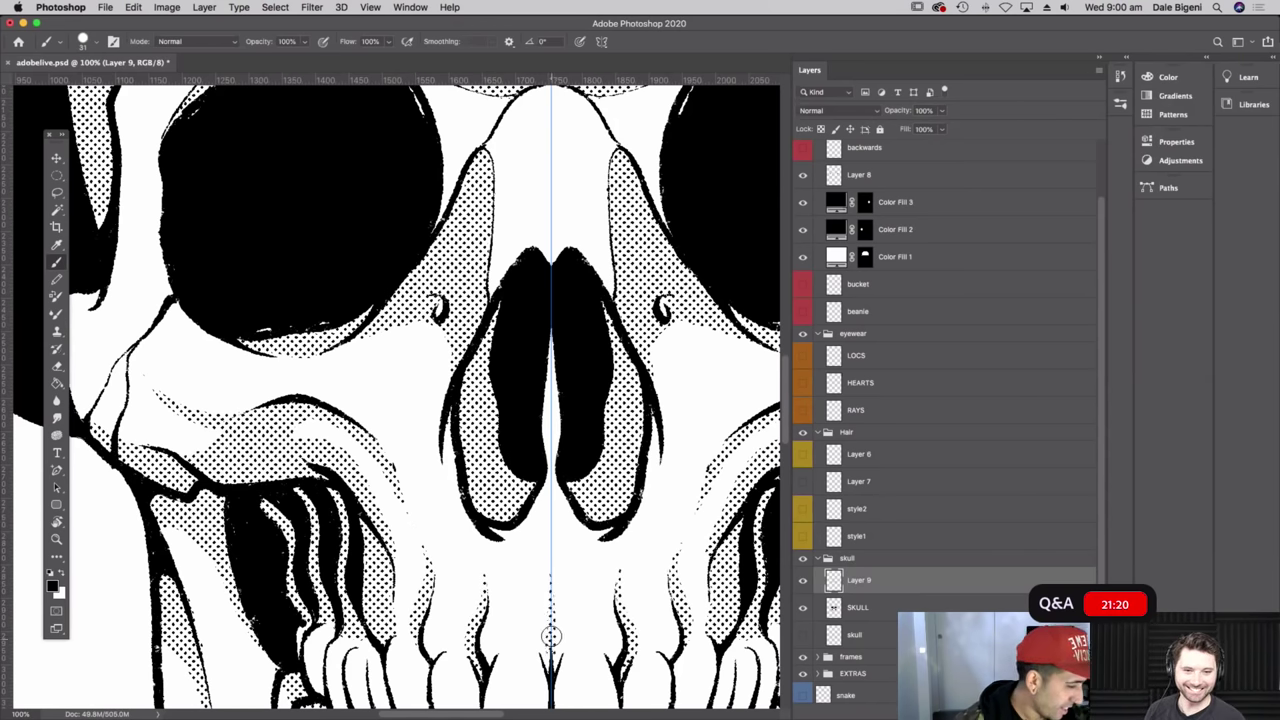
key(super+minus)
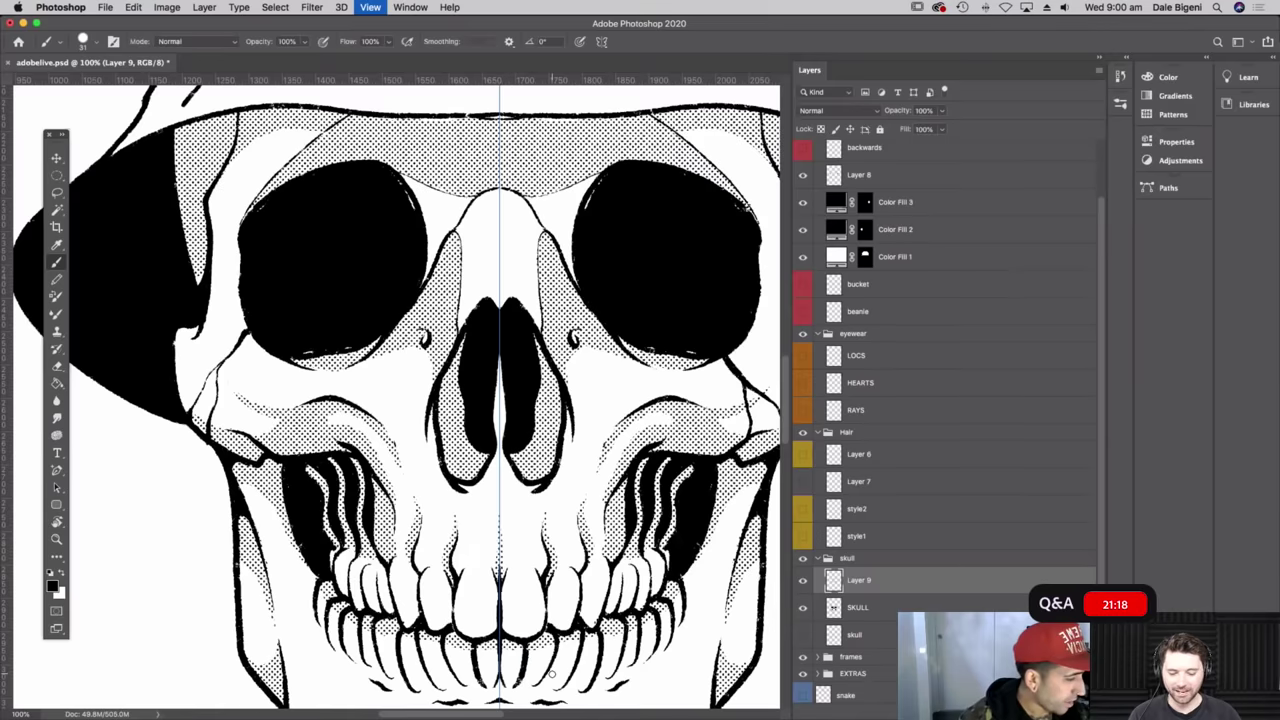
key(super+minus)
key(super+minus)
key(super+minus)
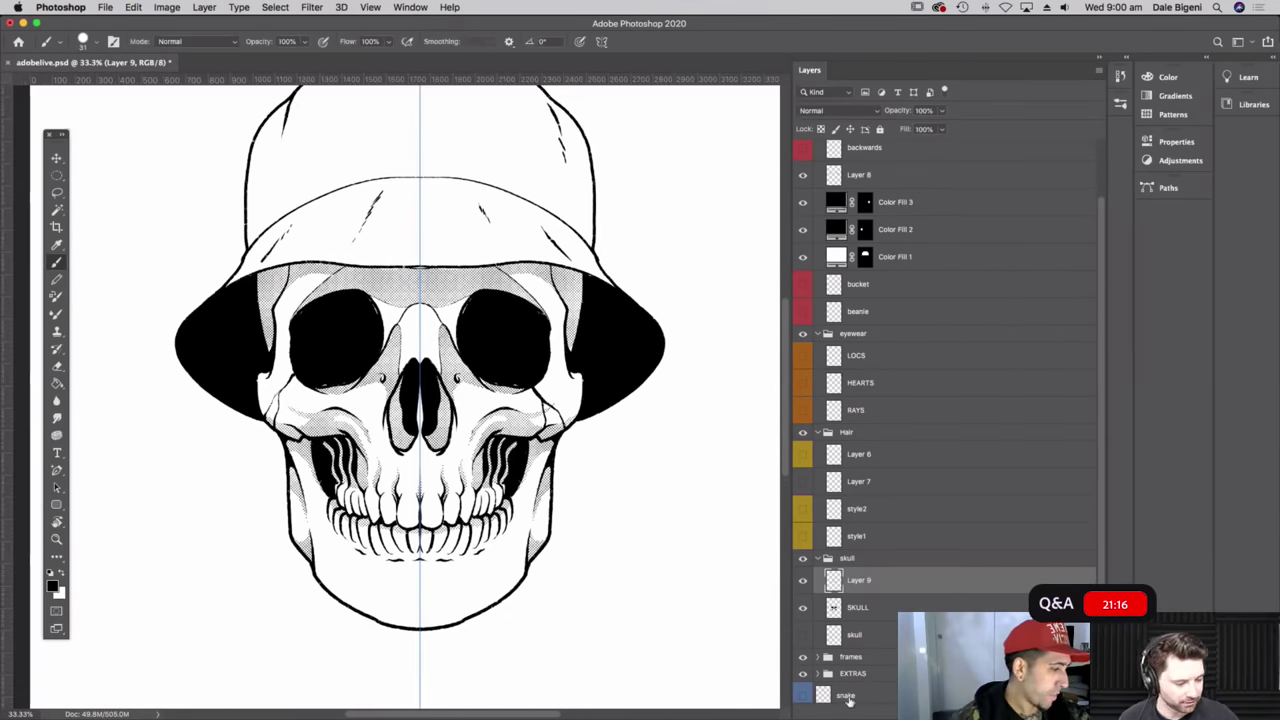
- Collapse the skull group and show the style1 and style2 sketch layers in the Hair group
click(817, 559)
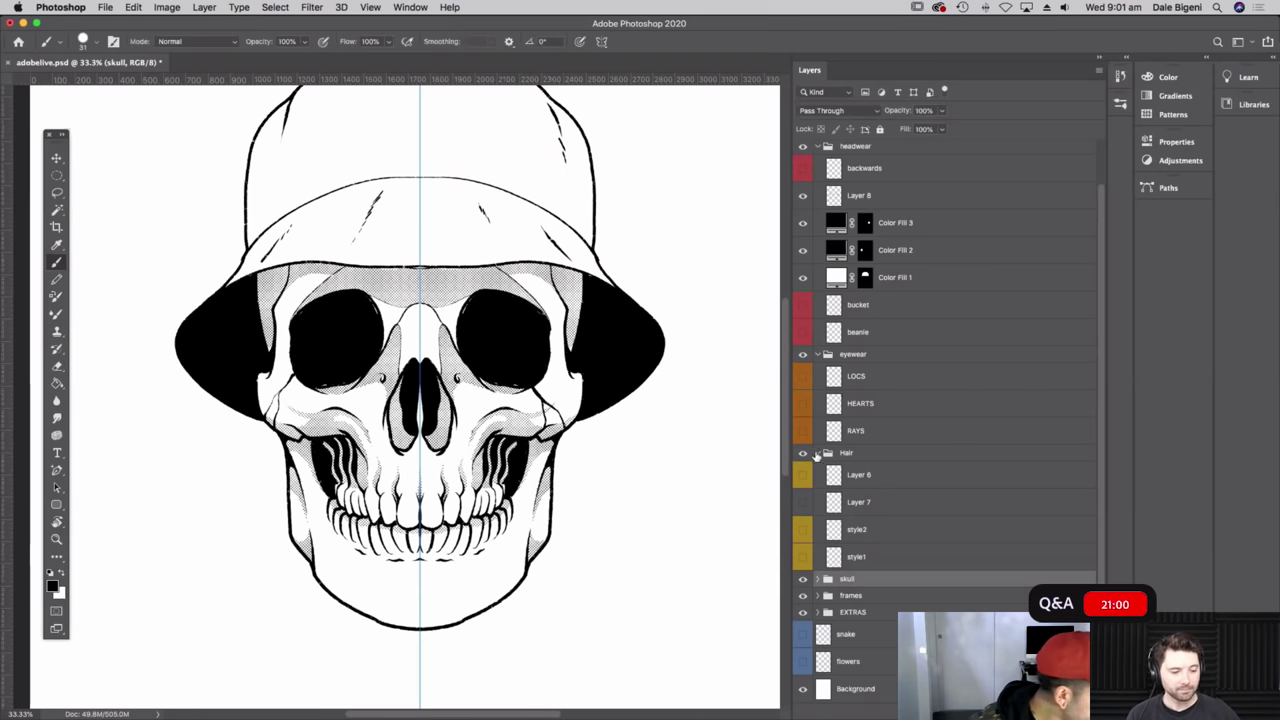
click(803, 556)
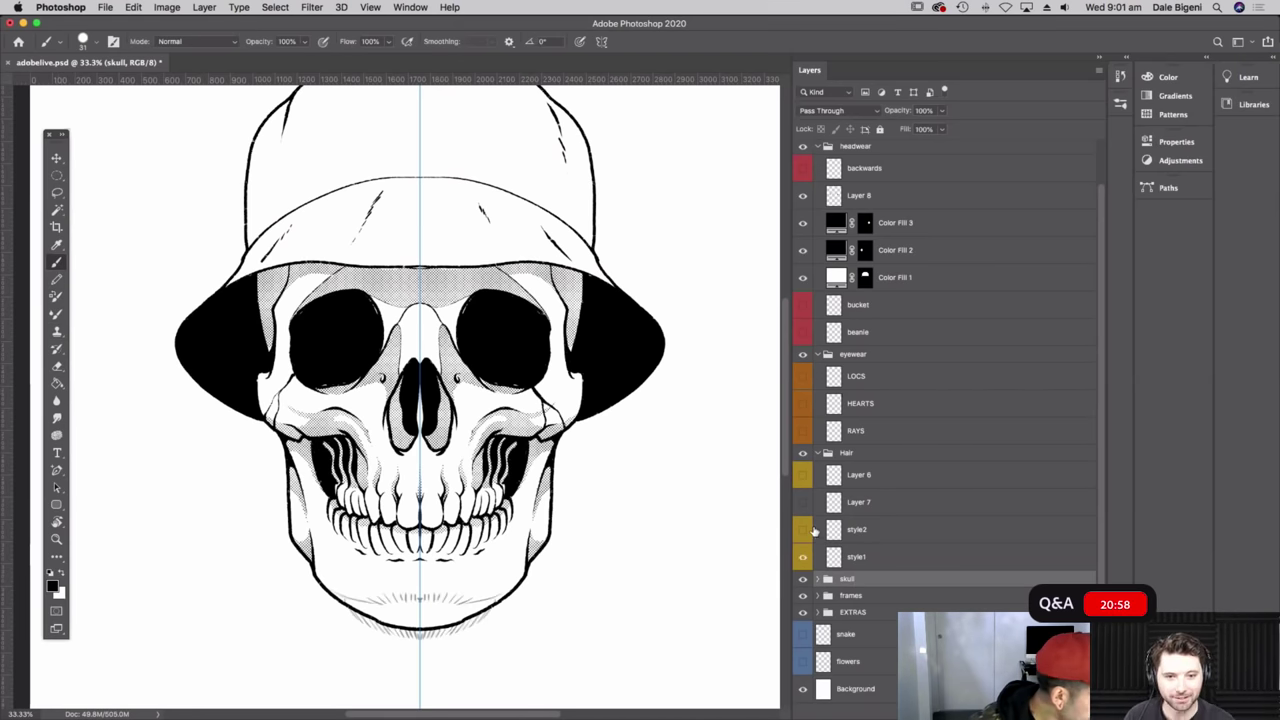
click(803, 530)
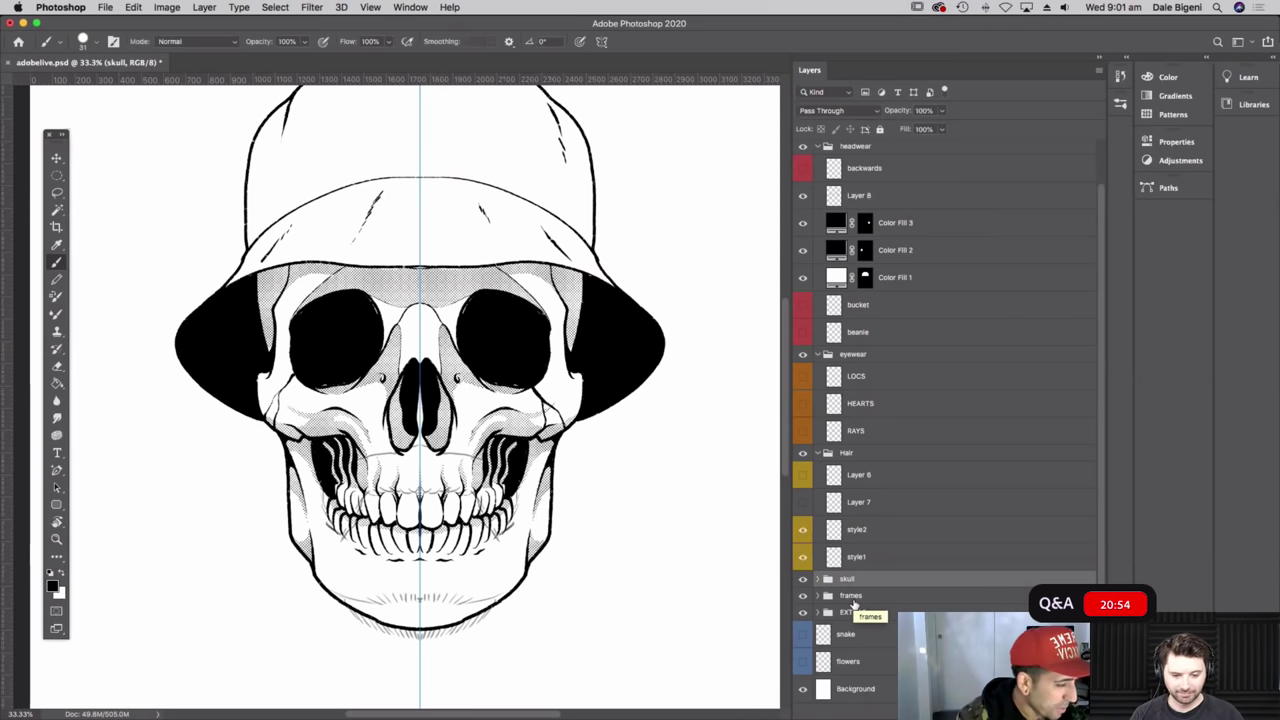
key(super+plus)
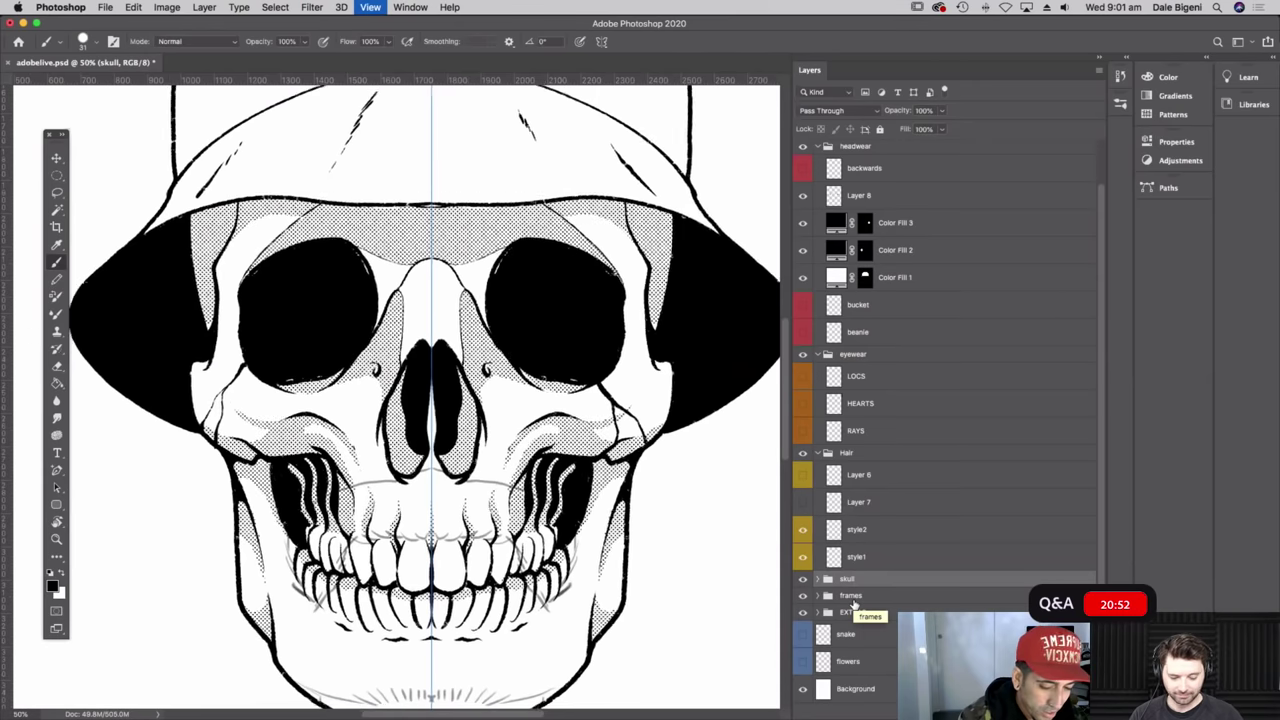
key(super+minus)
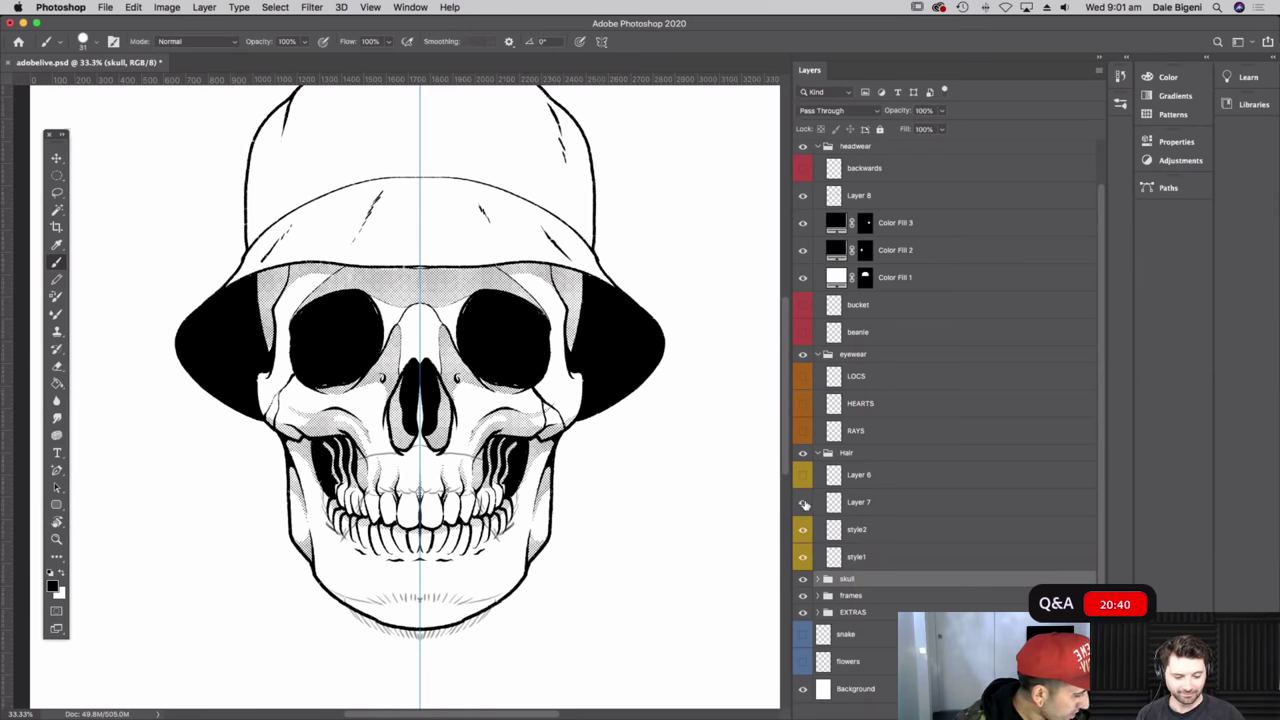
- Move Layer 7 above Layer 6 in the Hair group and rename it combo
click(881, 502)
drag(887, 505, 884, 472)
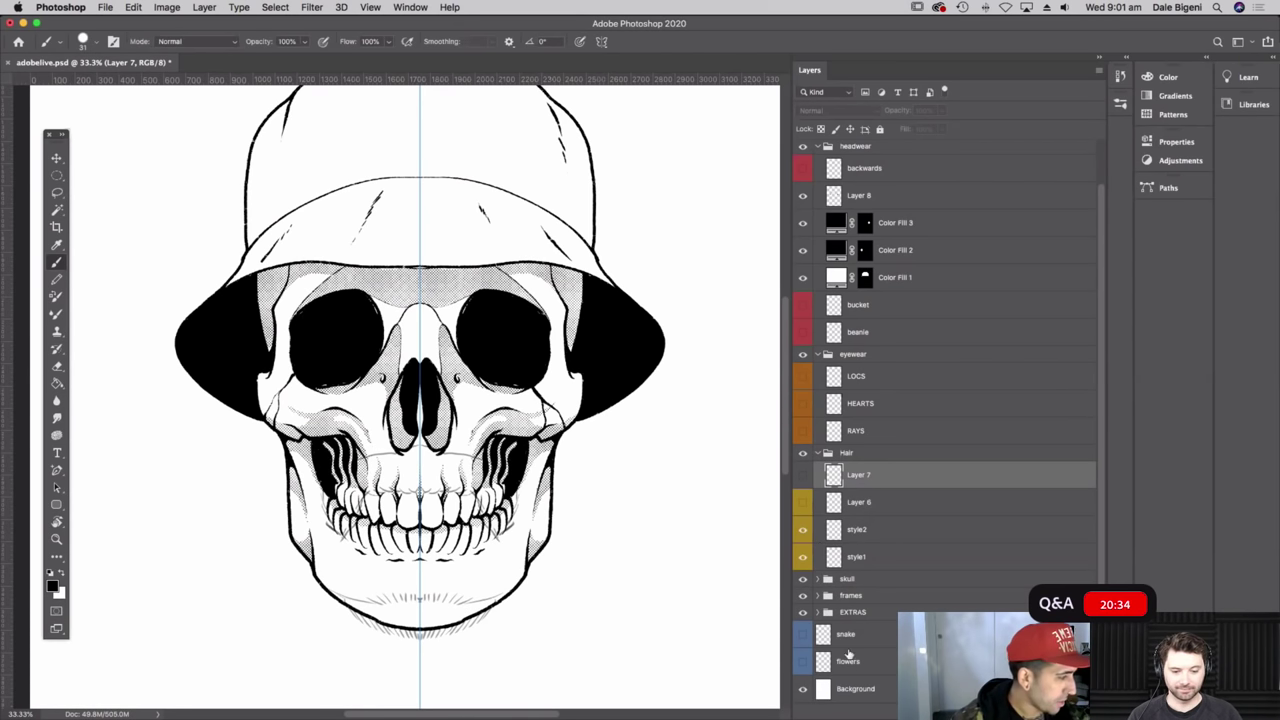
key(super+equal)
key(super+equal)
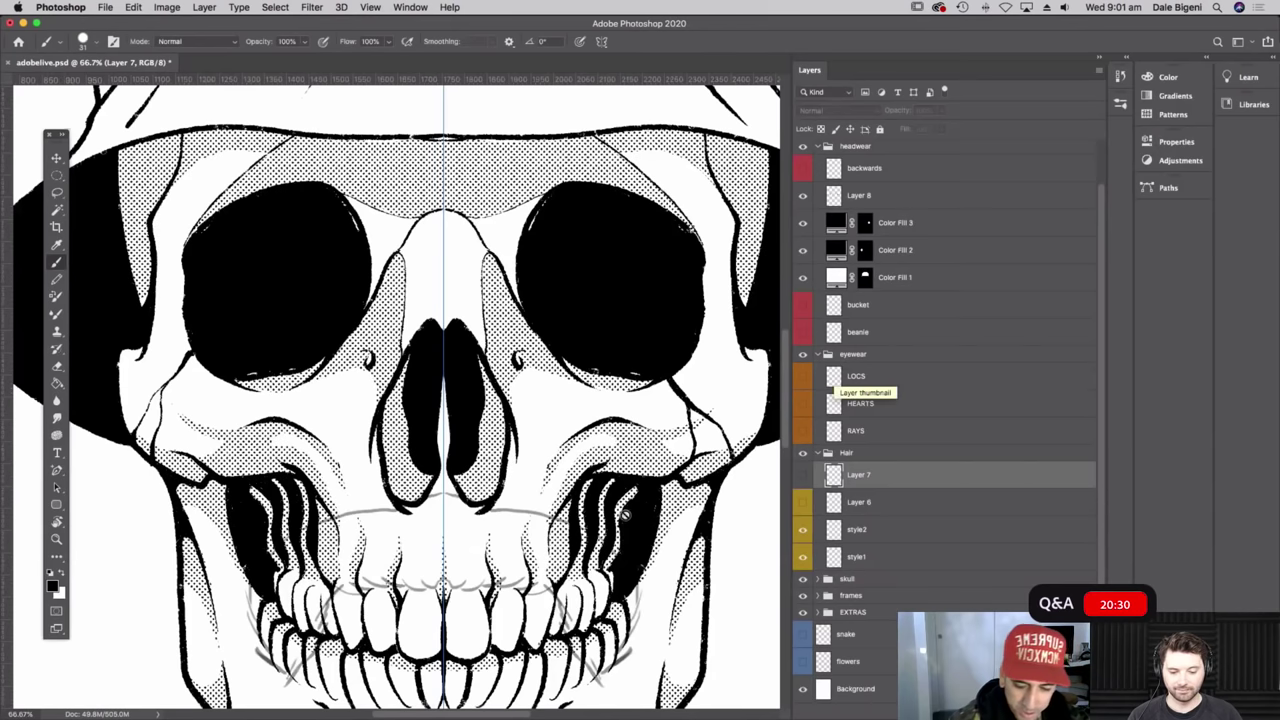
double_click(858, 477)
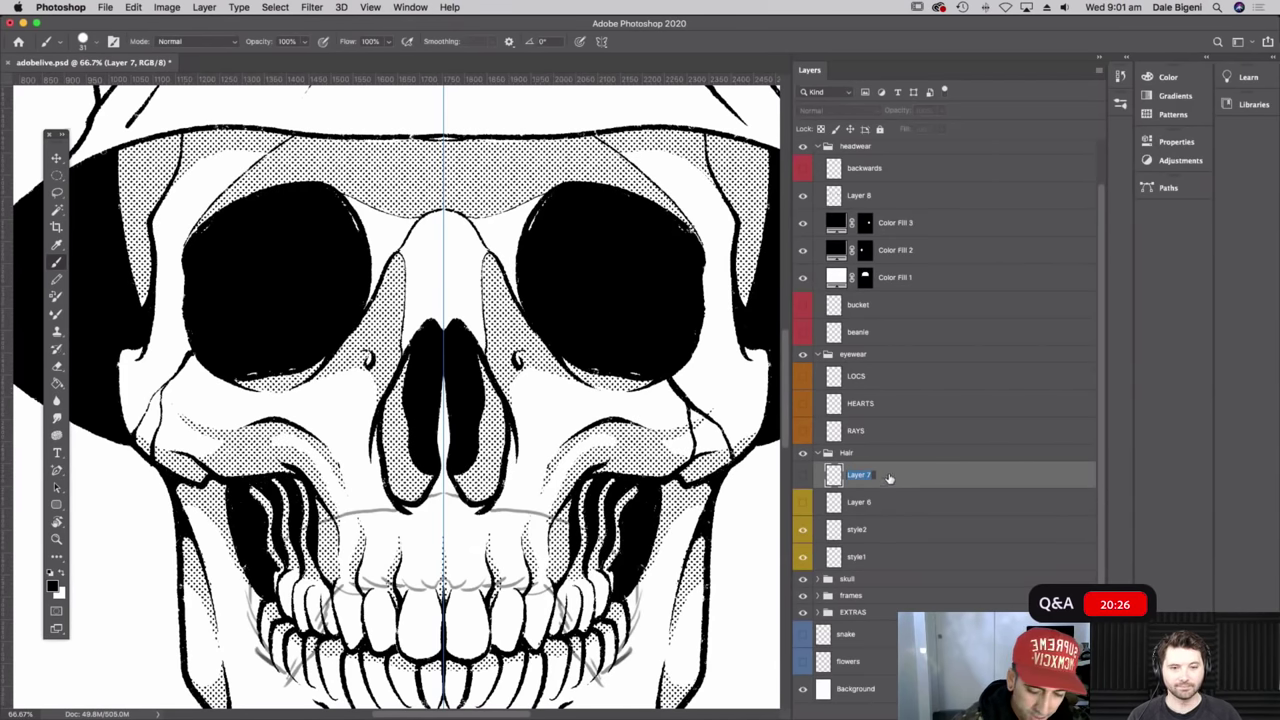
text(combo)
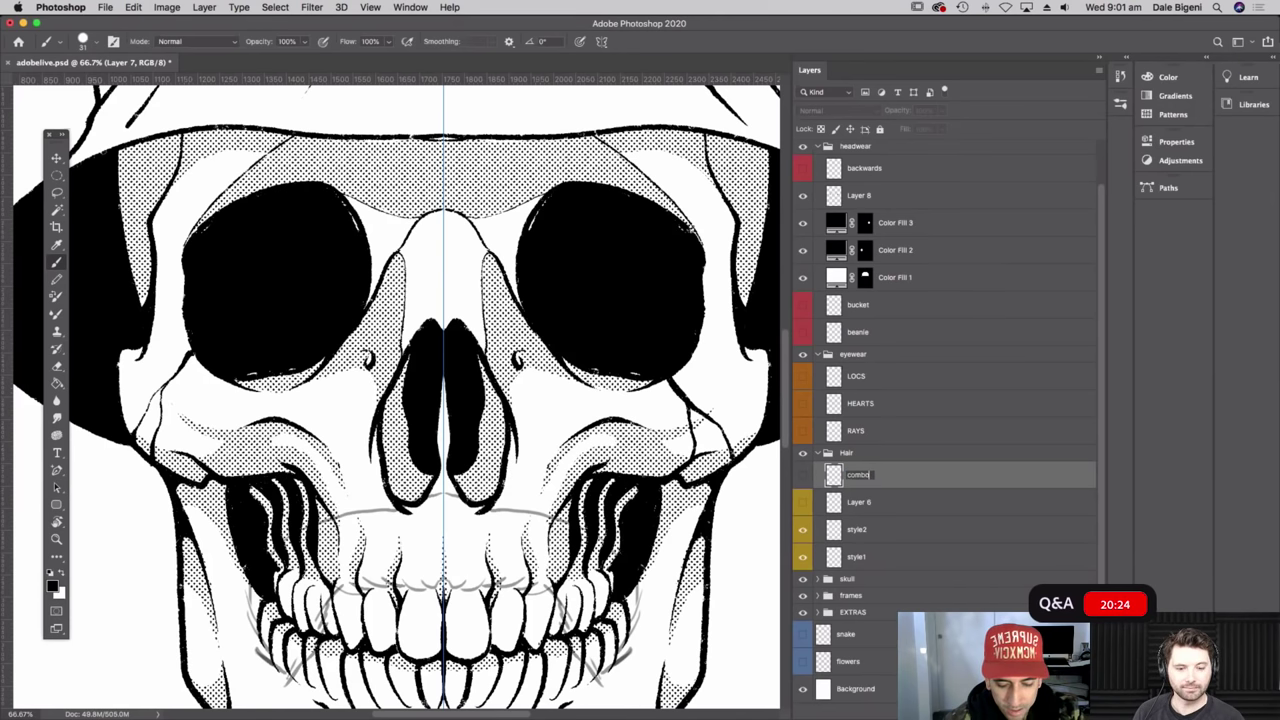
key(Return)
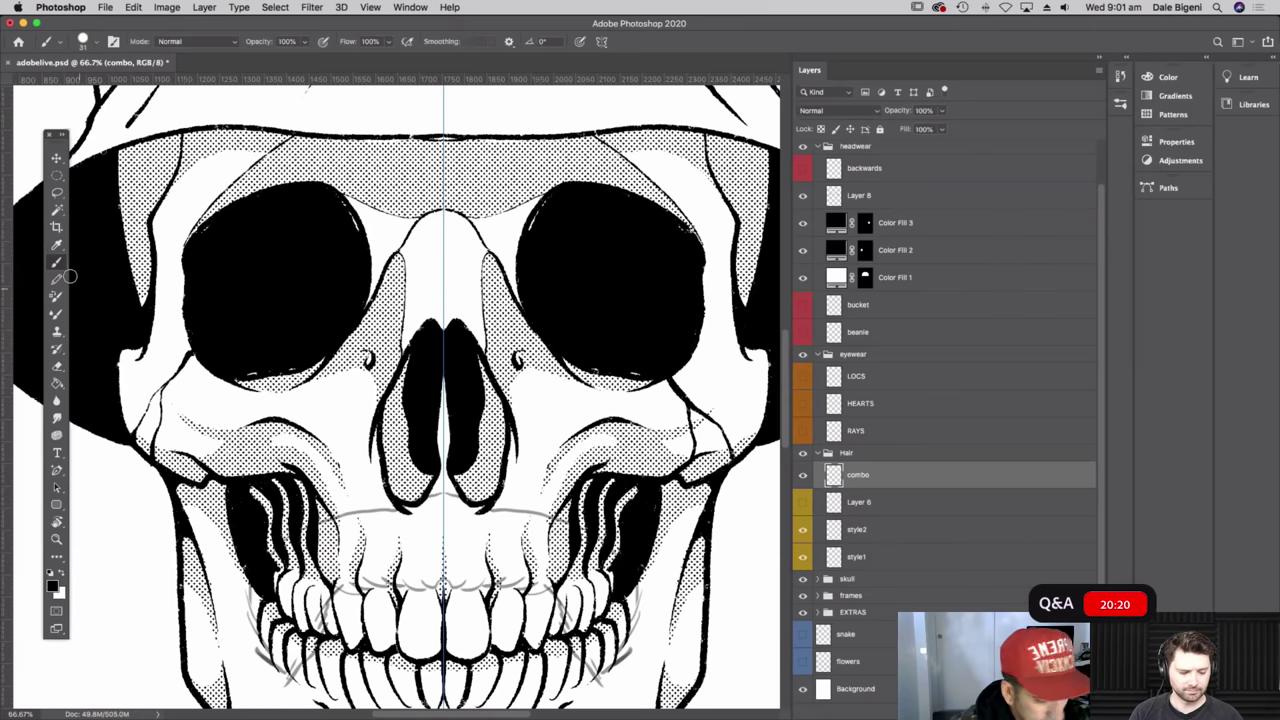
- Choose a rough bristle brush preset and set its size to 20
click(95, 43)
click(119, 204)
click(158, 32)
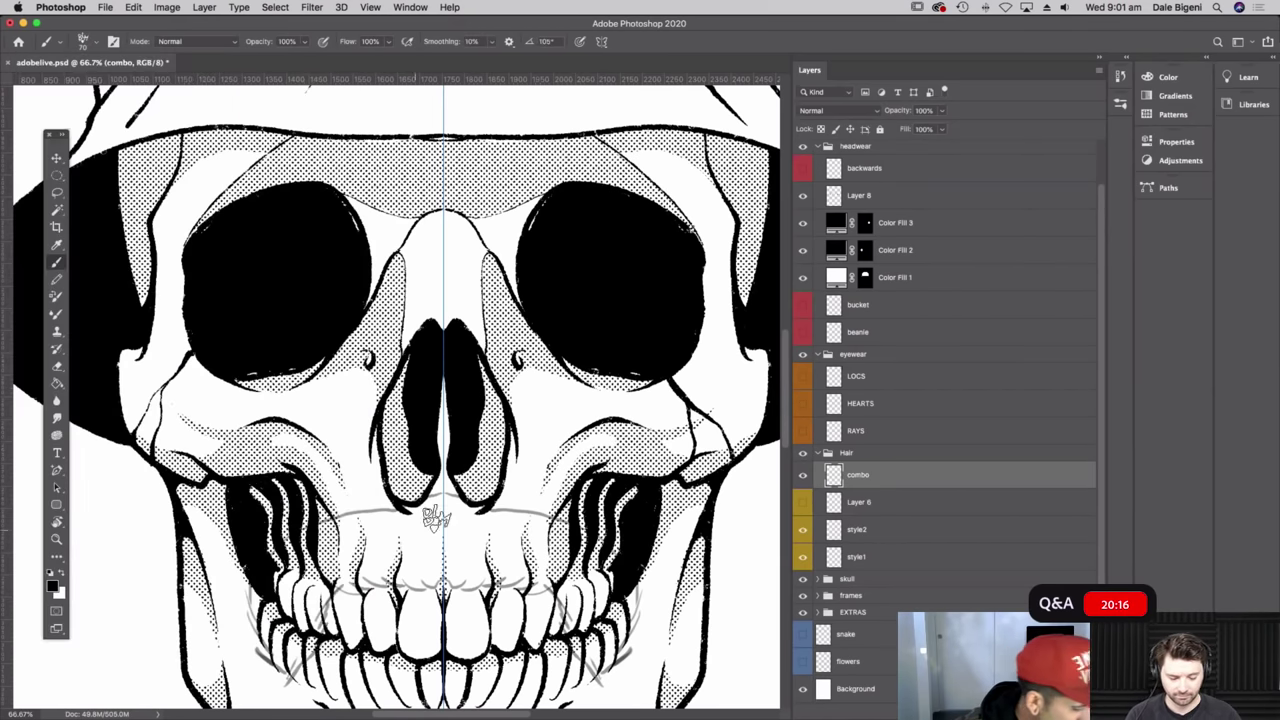
click(98, 42)
click(85, 82)
click(97, 28)
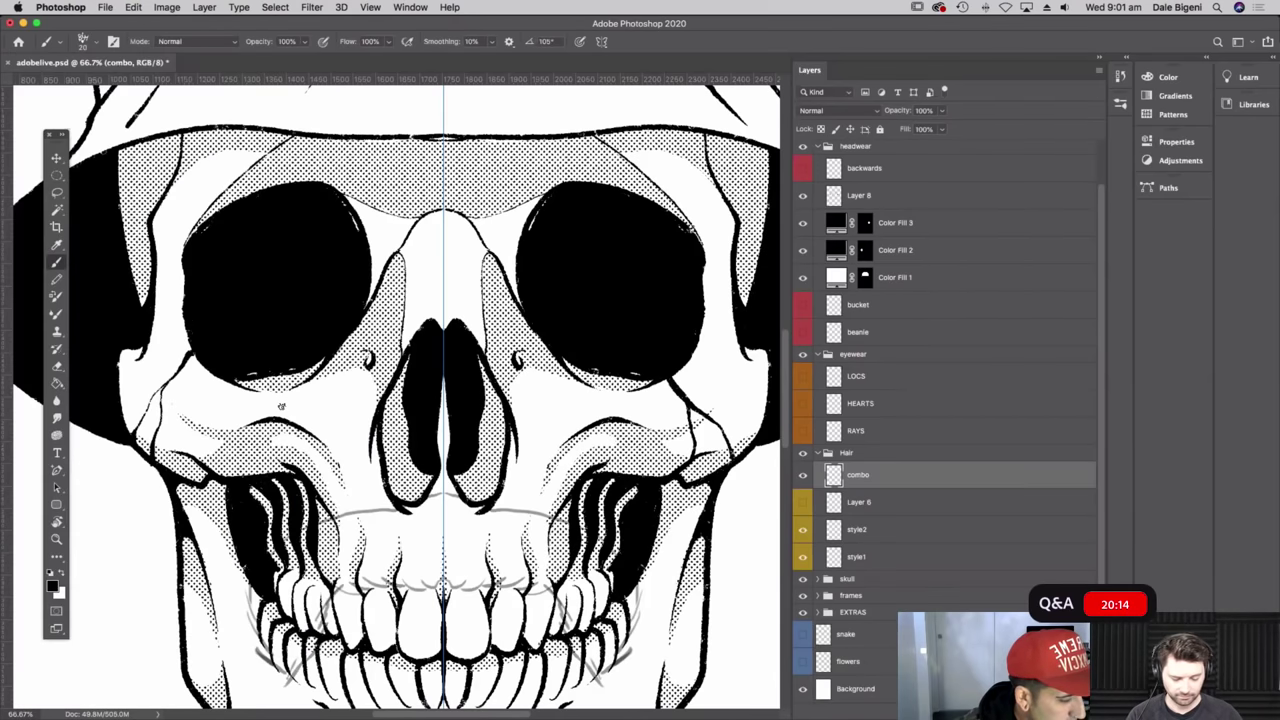
- Hide the skull group so the moustache and beard sketches stand alone on the page
drag(552, 555, 643, 531)
scroll(425, 395, down, 3)
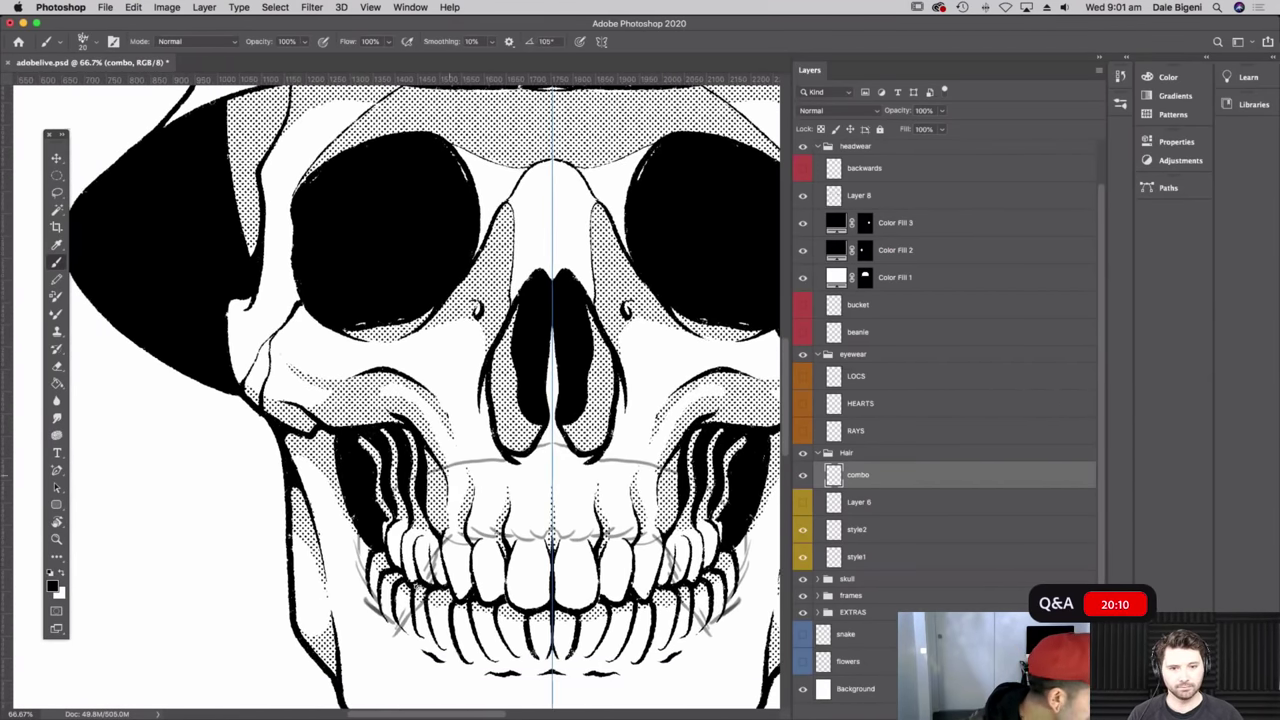
click(802, 579)
scroll(626, 354, down, 5)
scroll(672, 396, up, 5)
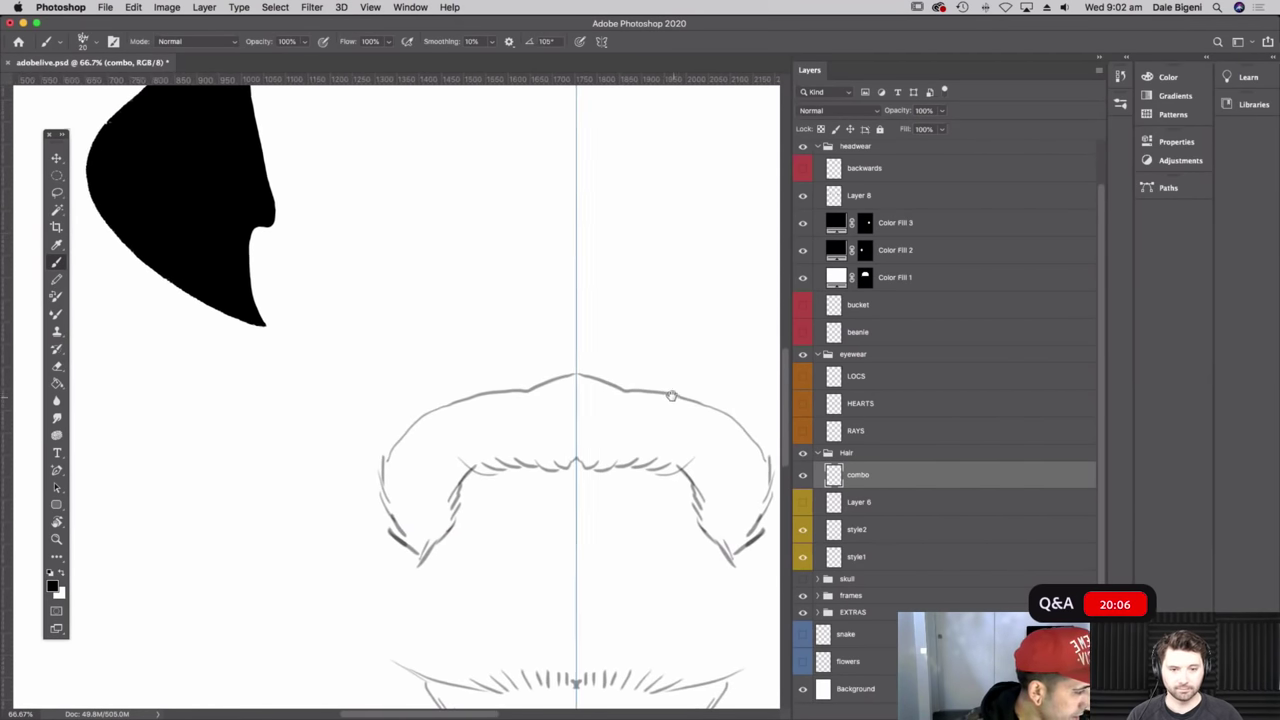
- Ink the outer edge of the moustache down to its tips on the combo layer, undoing the stray stroke
mouse_move(519, 391)
mouse_down()
mouse_move(462, 400)
mouse_move(496, 392)
mouse_move(416, 427)
mouse_move(451, 410)
mouse_move(400, 445)
mouse_move(420, 432)
mouse_move(384, 479)
mouse_move(396, 457)
mouse_move(231, 504)
mouse_move(396, 458)
mouse_up()
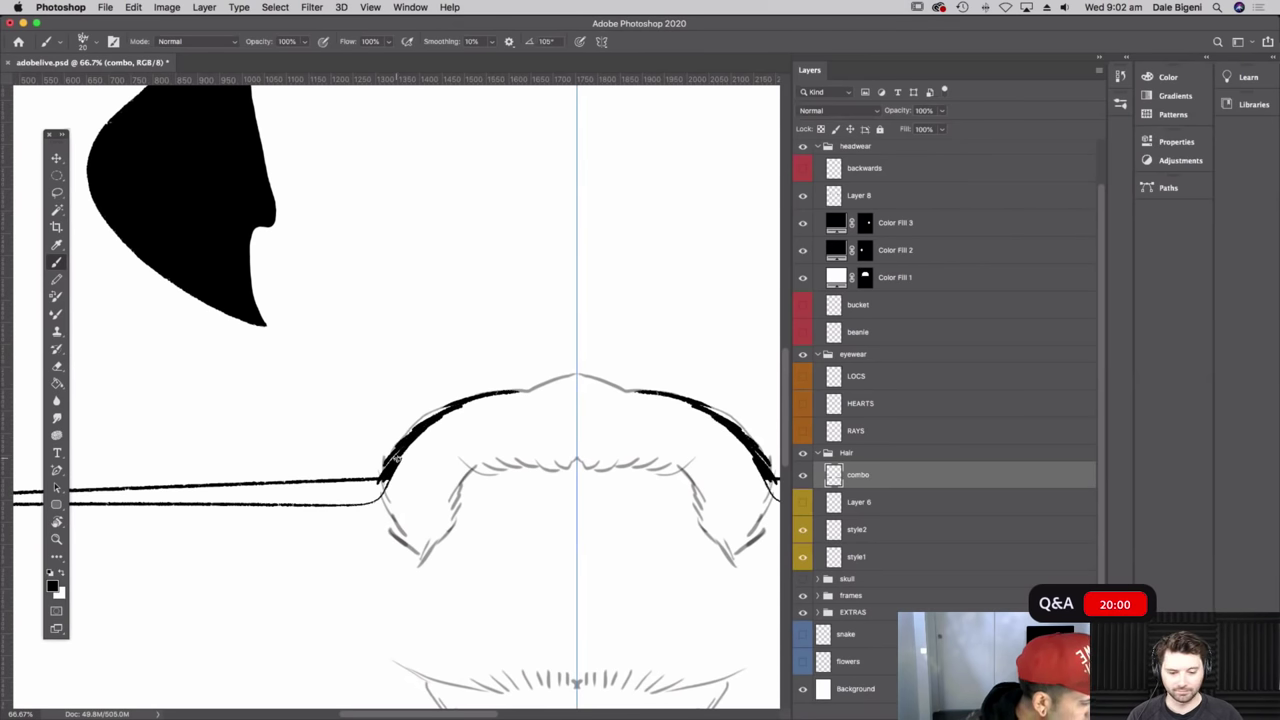
key(super+z)
mouse_move(389, 475)
mouse_down()
mouse_move(393, 534)
mouse_move(440, 564)
mouse_up()
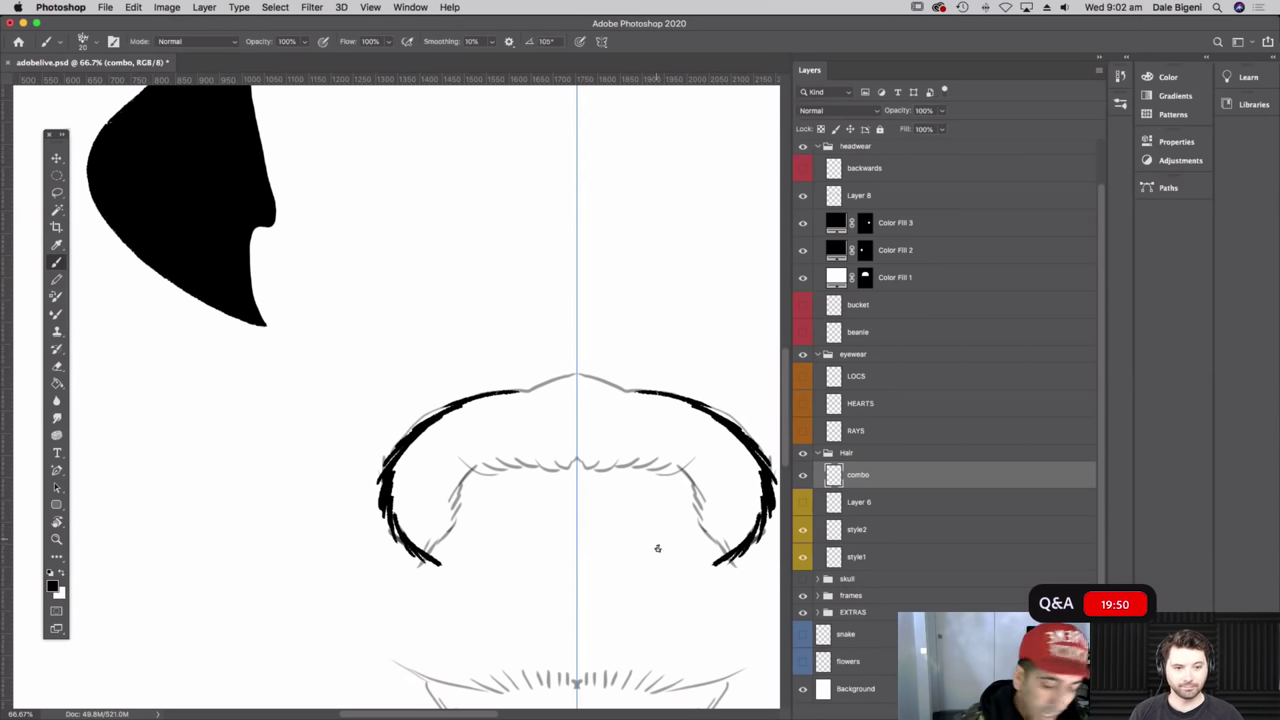
- Rotate the canvas, close the moustache's outline at the top centre and ink its inner edge with short hair strokes
key(r)
mouse_move(700, 580)
mouse_down()
mouse_move(709, 586)
mouse_move(745, 420)
mouse_move(667, 311)
mouse_up()
drag(447, 333, 504, 247)
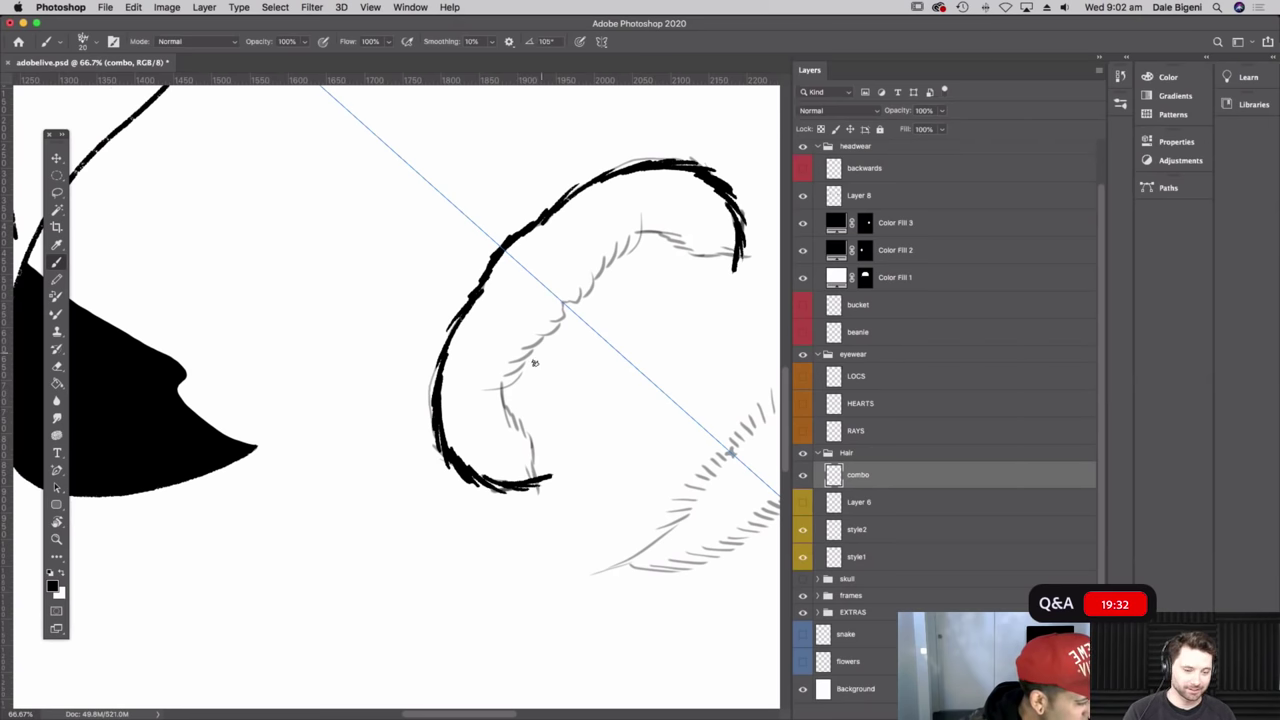
drag(565, 308, 631, 236)
mouse_move(507, 372)
mouse_down()
mouse_move(500, 404)
mouse_move(561, 480)
mouse_up()
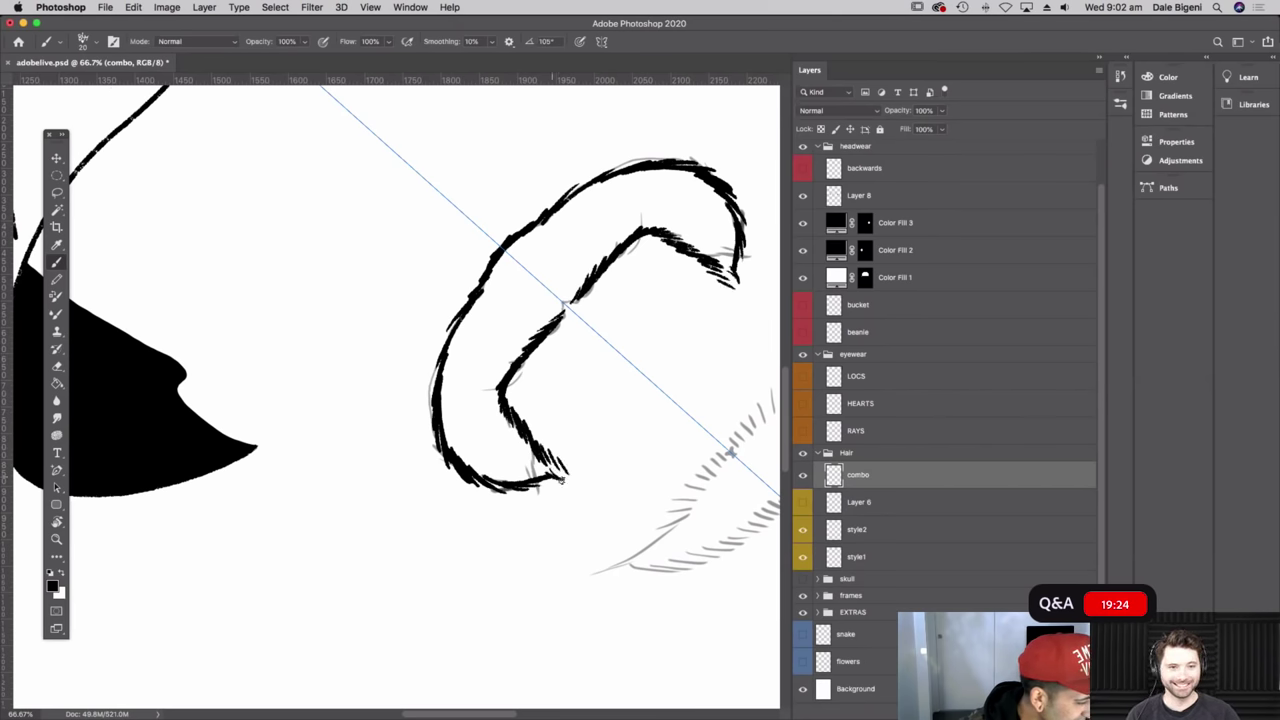
- Fill the mirrored moustache with dense directional hair strokes, leaving a light highlight at the upper centre
drag(444, 394, 475, 469)
mouse_move(459, 410)
mouse_down()
mouse_move(484, 475)
mouse_move(512, 470)
mouse_move(505, 458)
mouse_move(541, 472)
mouse_move(505, 430)
mouse_move(530, 466)
mouse_move(494, 457)
mouse_up()
mouse_move(450, 362)
mouse_down()
mouse_move(460, 438)
mouse_move(470, 360)
mouse_move(480, 432)
mouse_move(488, 362)
mouse_move(504, 440)
mouse_up()
mouse_move(467, 316)
mouse_down()
mouse_move(450, 392)
mouse_move(462, 332)
mouse_move(466, 380)
mouse_move(494, 345)
mouse_move(503, 357)
mouse_move(484, 300)
mouse_move(496, 345)
mouse_move(501, 311)
mouse_move(506, 358)
mouse_up()
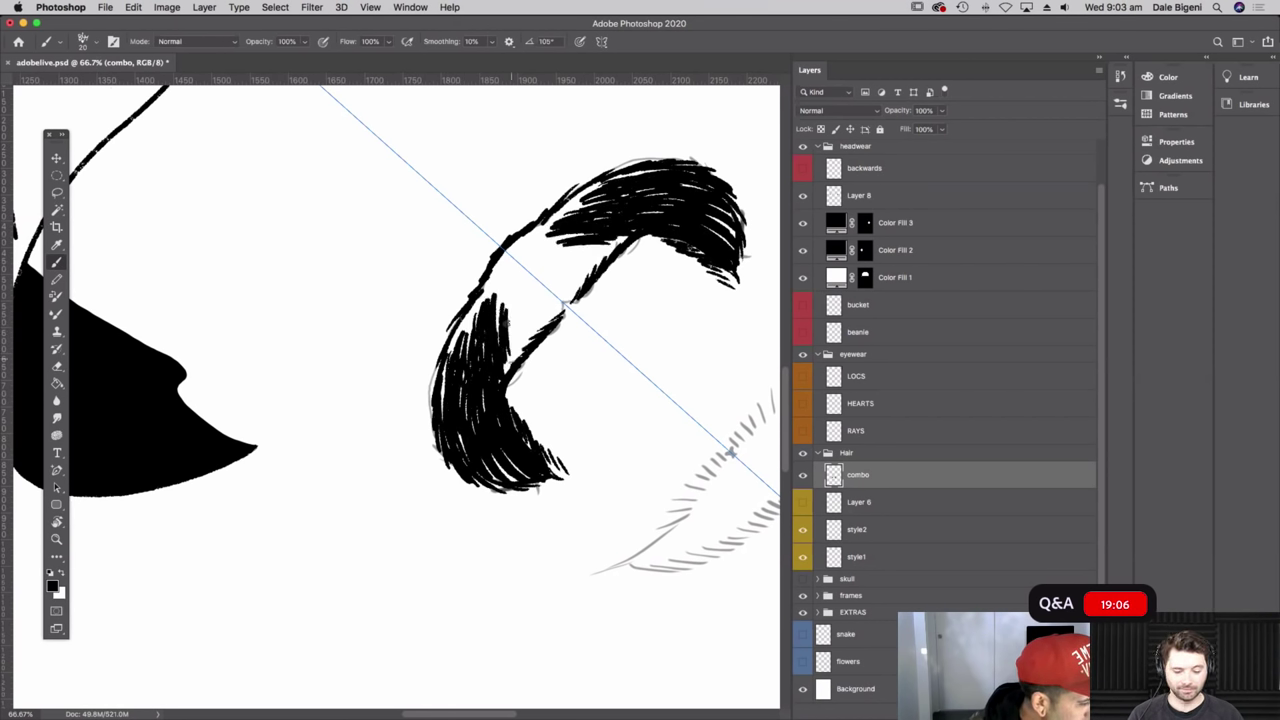
mouse_move(504, 290)
mouse_down()
mouse_move(518, 352)
mouse_move(511, 300)
mouse_move(531, 333)
mouse_move(533, 299)
mouse_move(555, 296)
mouse_move(558, 319)
mouse_up()
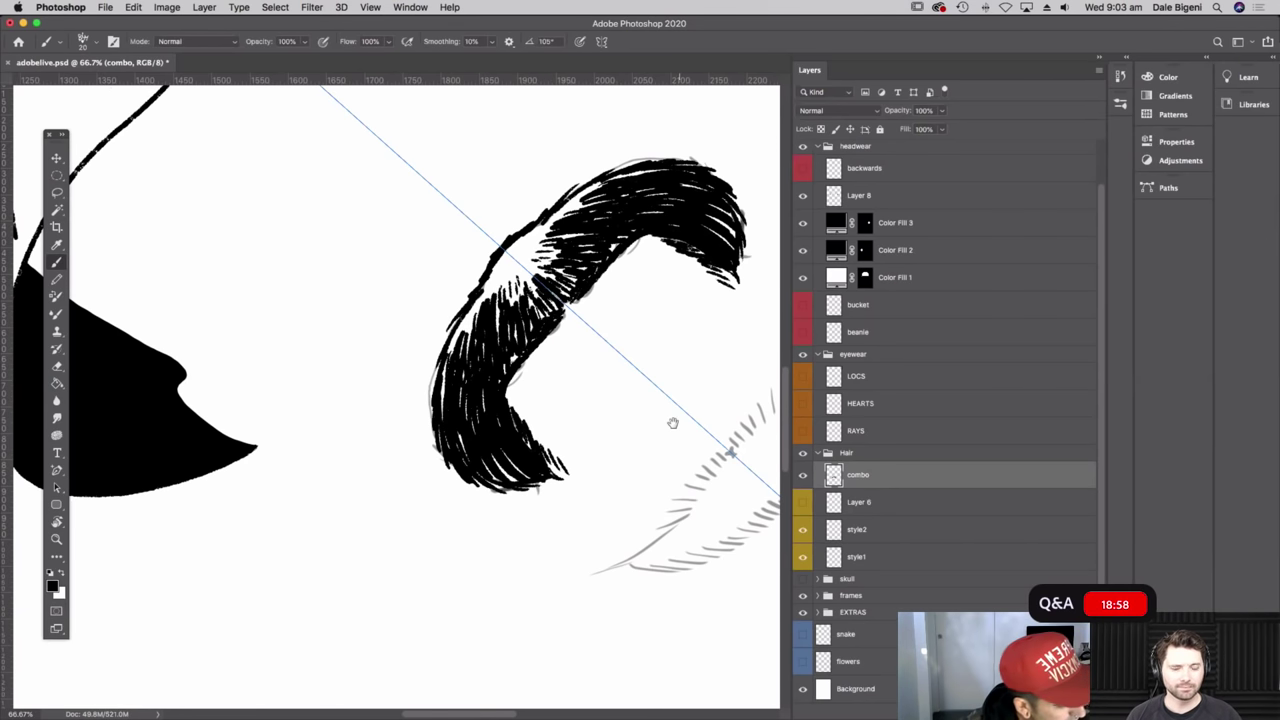
drag(672, 423, 624, 453)
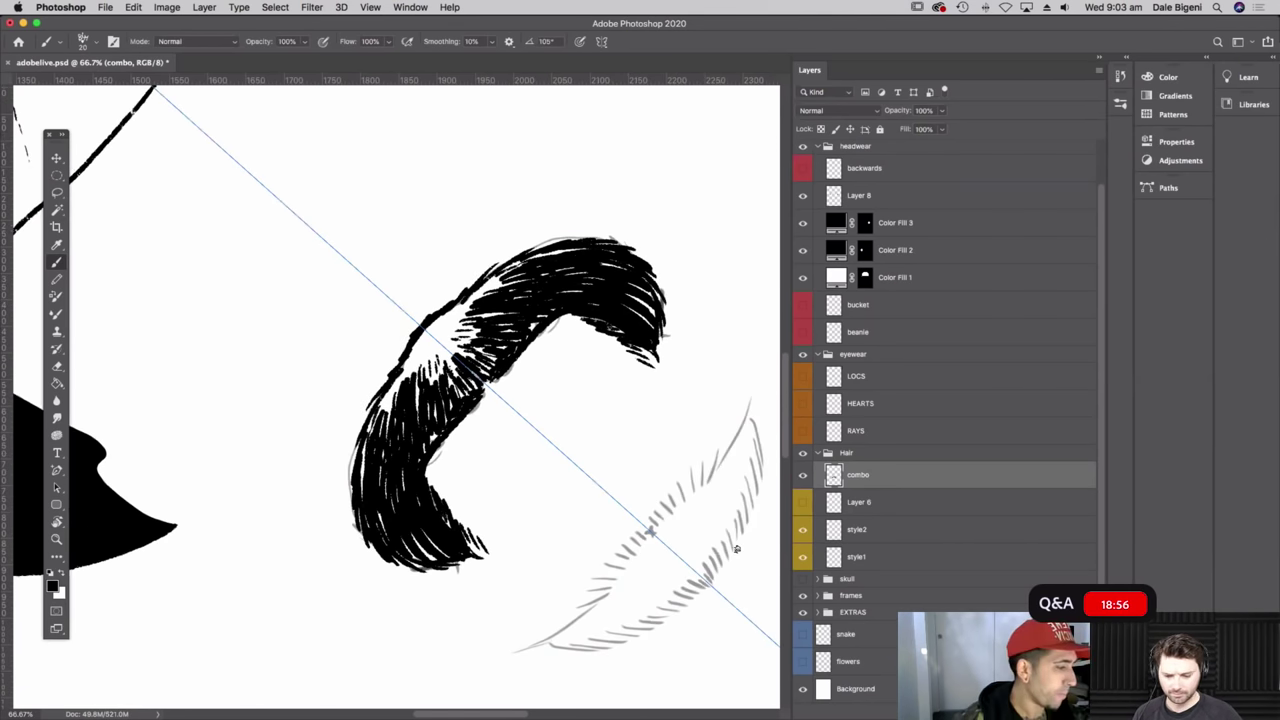
key(Escape)
key(super+minus)
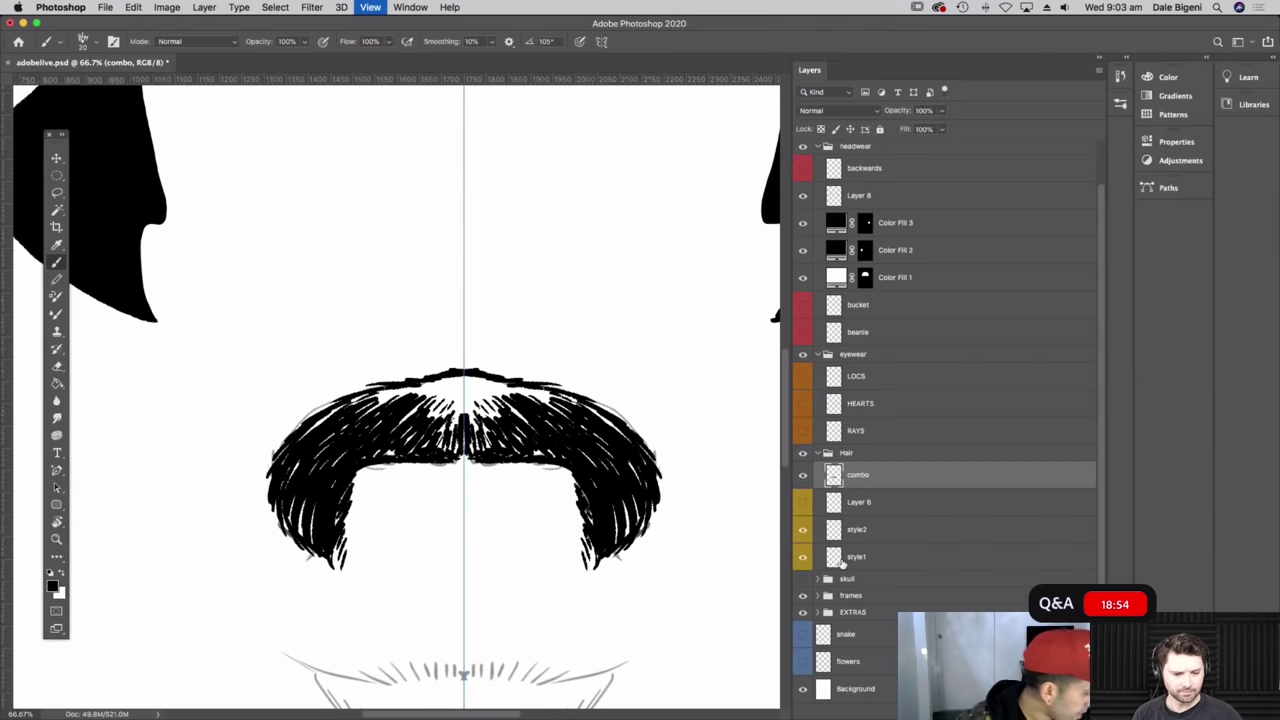
- Add a new empty layer directly beneath the combo layer in the Hair group
key(super+0)
key(super+plus)
key(super+plus)
key(super+plus)
key(super+plus)
drag(684, 582, 560, 287)
drag(671, 609, 606, 528)
click(872, 501)
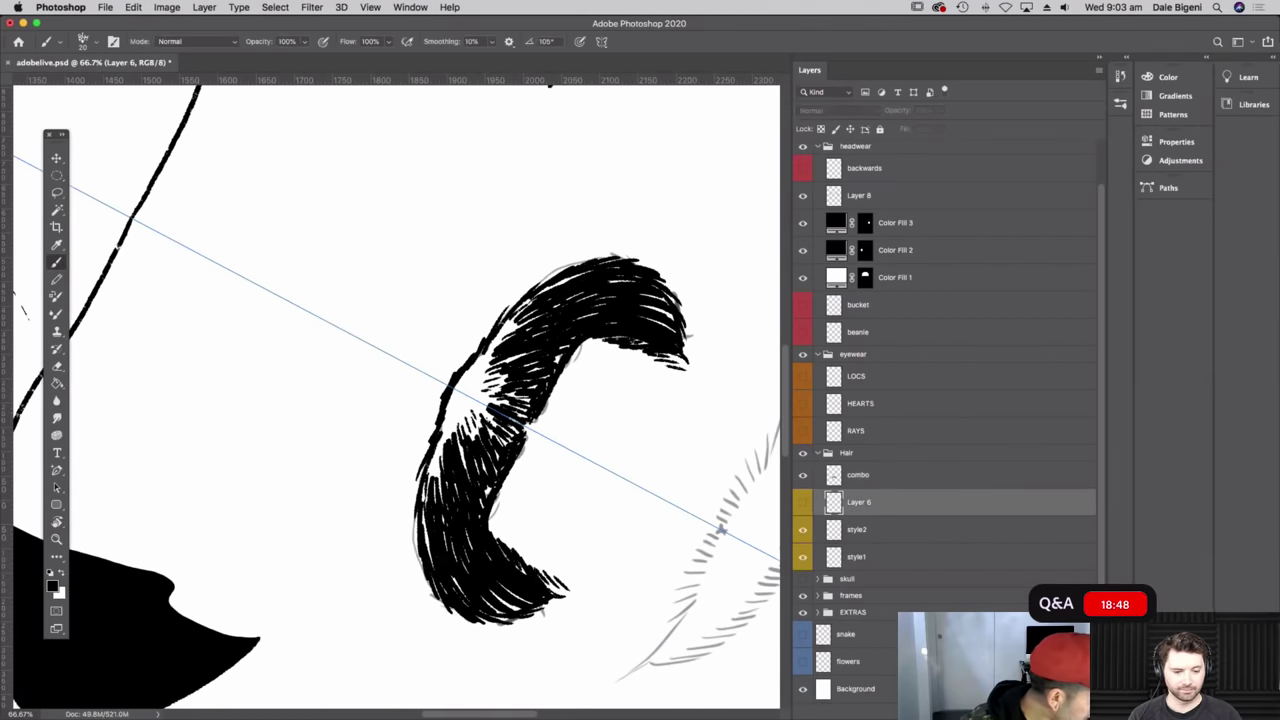
key(super+shift+alt+n)
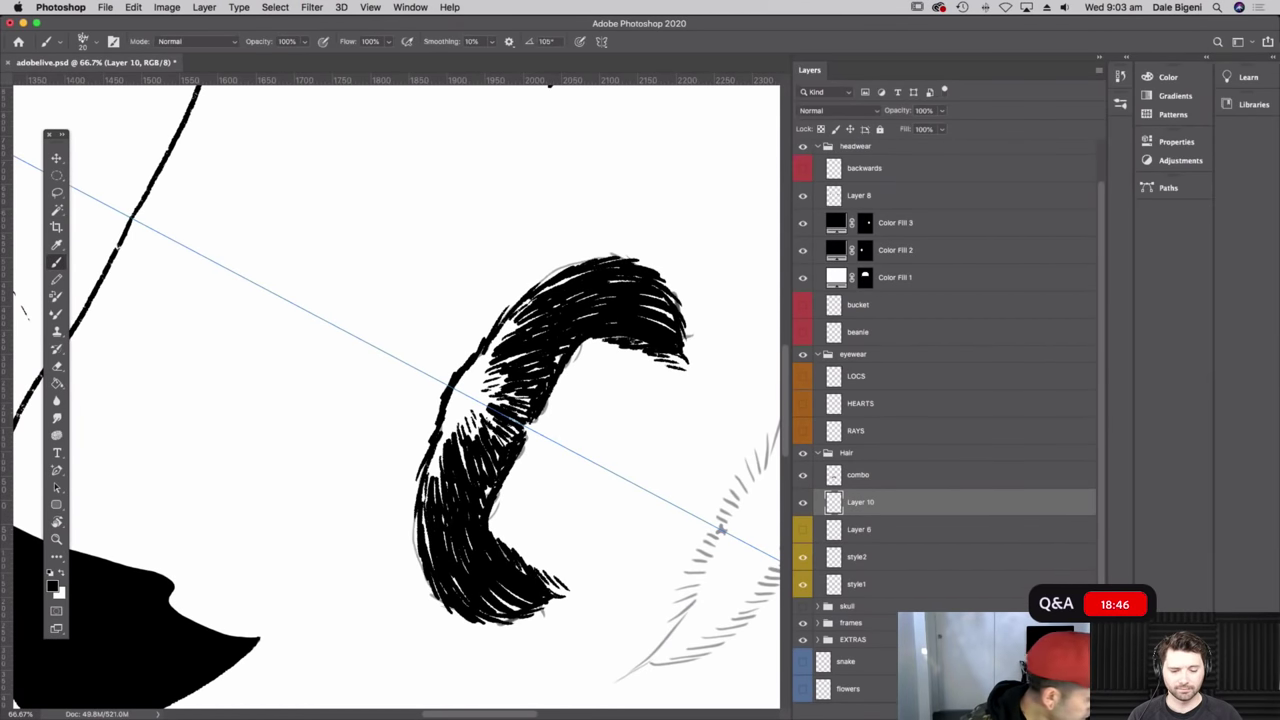
- Lasso around the moustache's outline and fill the selection with a white (ffffff) Solid Color fill layer
click(57, 192)
mouse_move(456, 396)
mouse_down()
mouse_move(424, 517)
mouse_move(431, 566)
mouse_move(476, 620)
mouse_move(538, 617)
mouse_move(562, 603)
mouse_move(492, 535)
mouse_move(532, 436)
mouse_move(578, 355)
mouse_move(622, 340)
mouse_move(690, 366)
mouse_move(689, 345)
mouse_move(652, 280)
mouse_move(591, 265)
mouse_move(500, 345)
mouse_up()
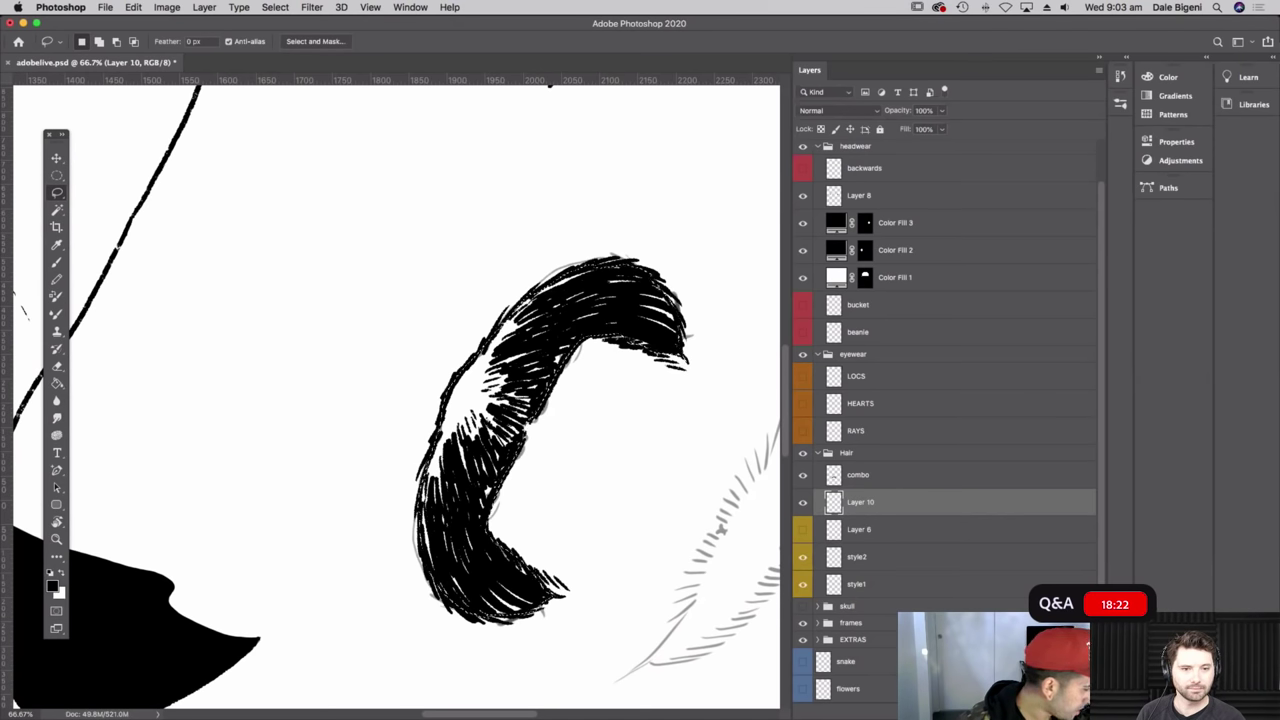
click(1025, 709)
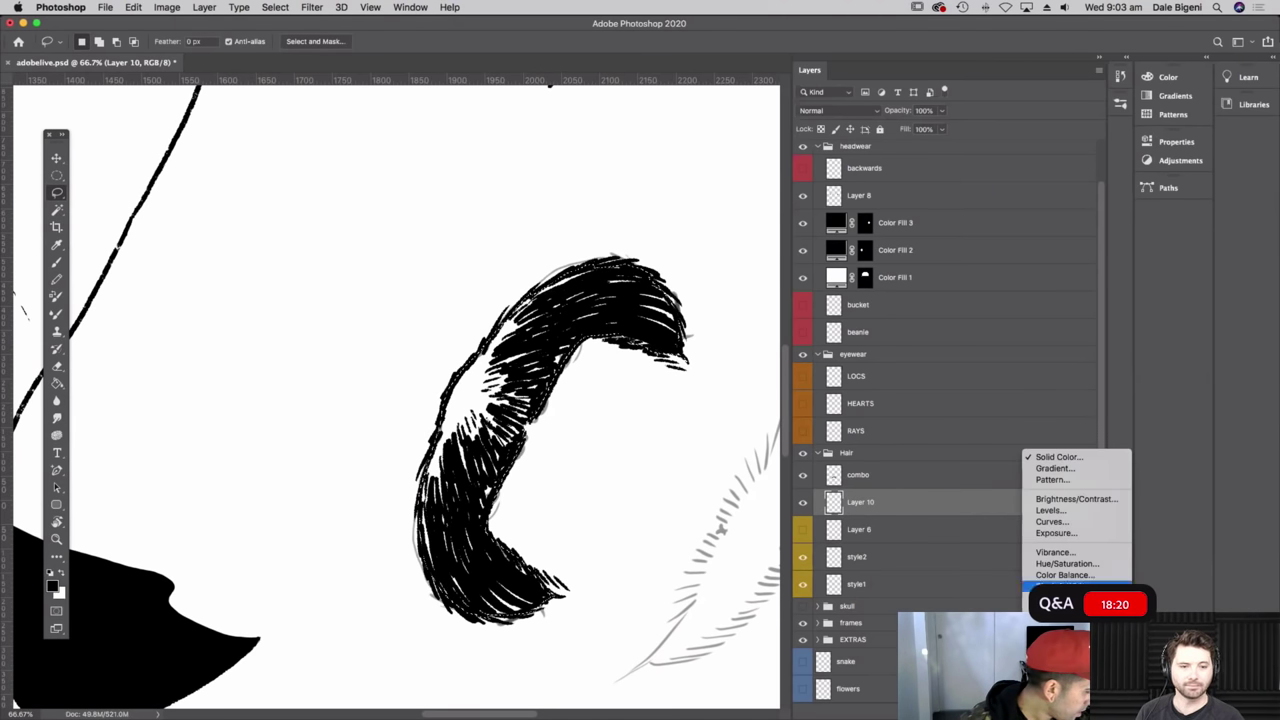
click(1076, 459)
drag(36, 512, 7, 497)
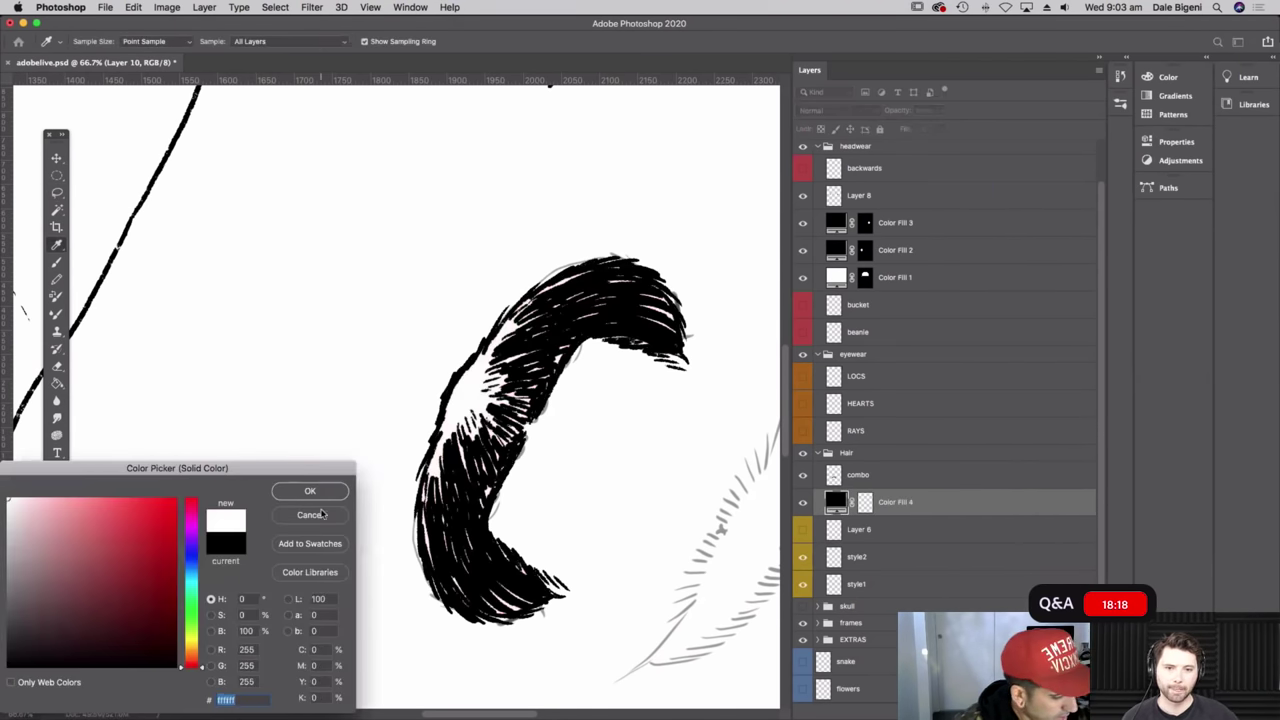
click(310, 491)
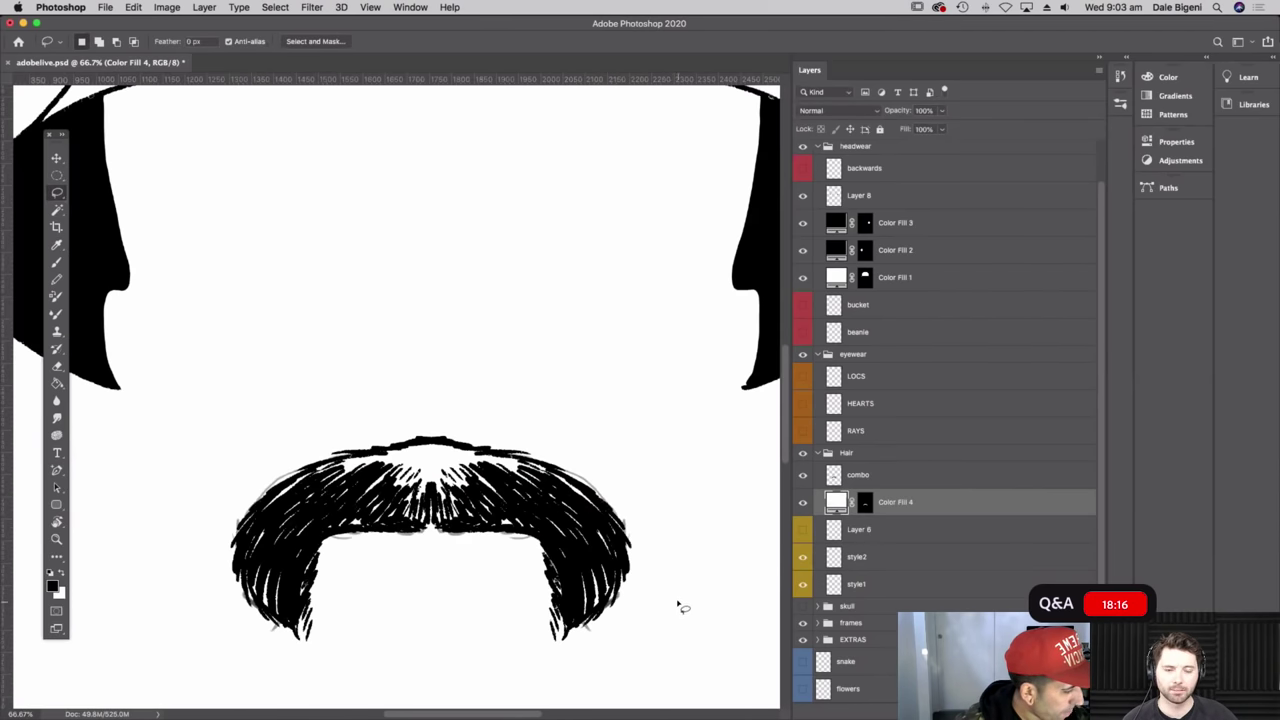
- Show the skull group again behind the filled moustache
key(super+minus)
key(super+minus)
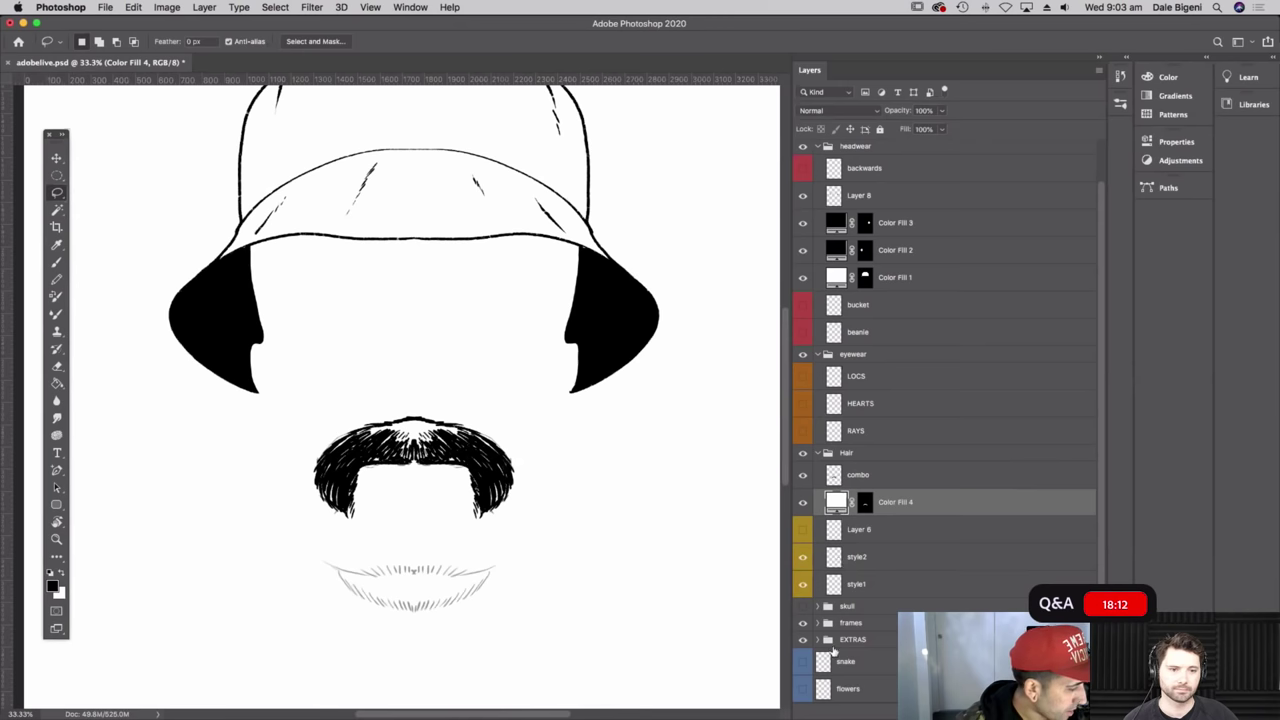
click(802, 606)
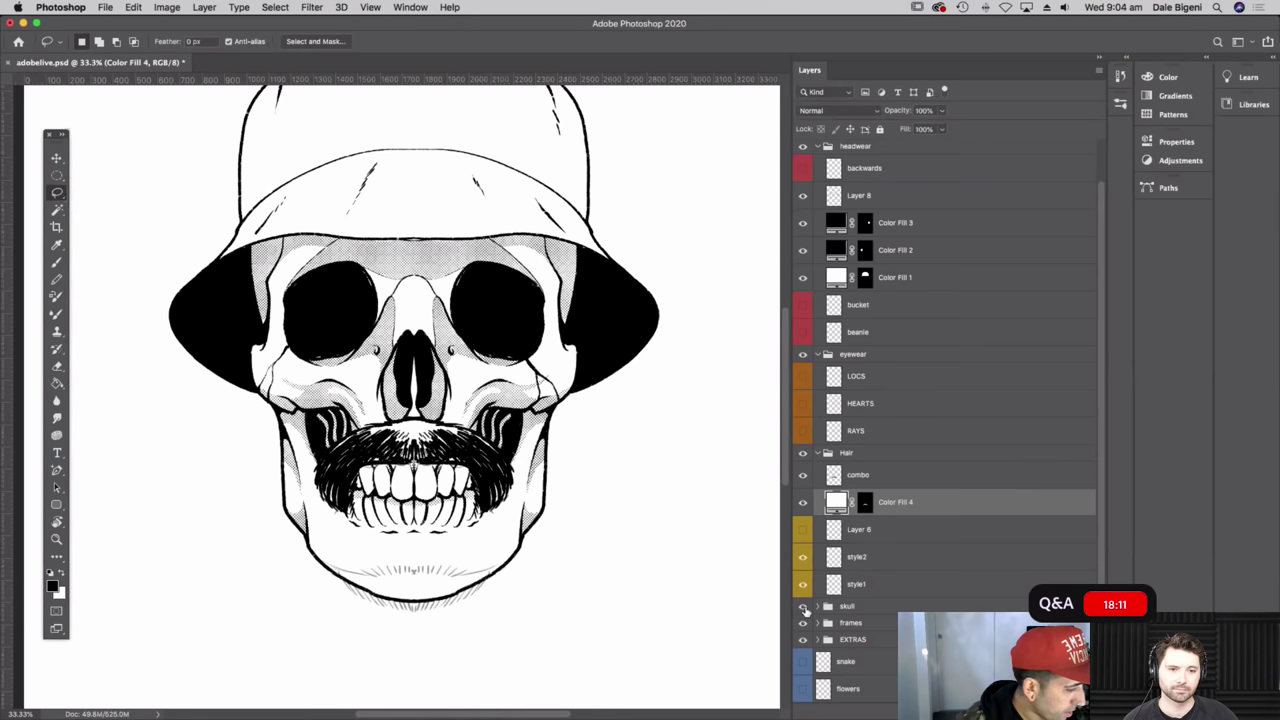
- Toggle the moustache's white fill layer off and on, examining close up and from afar how it masks the skull lines
click(802, 505)
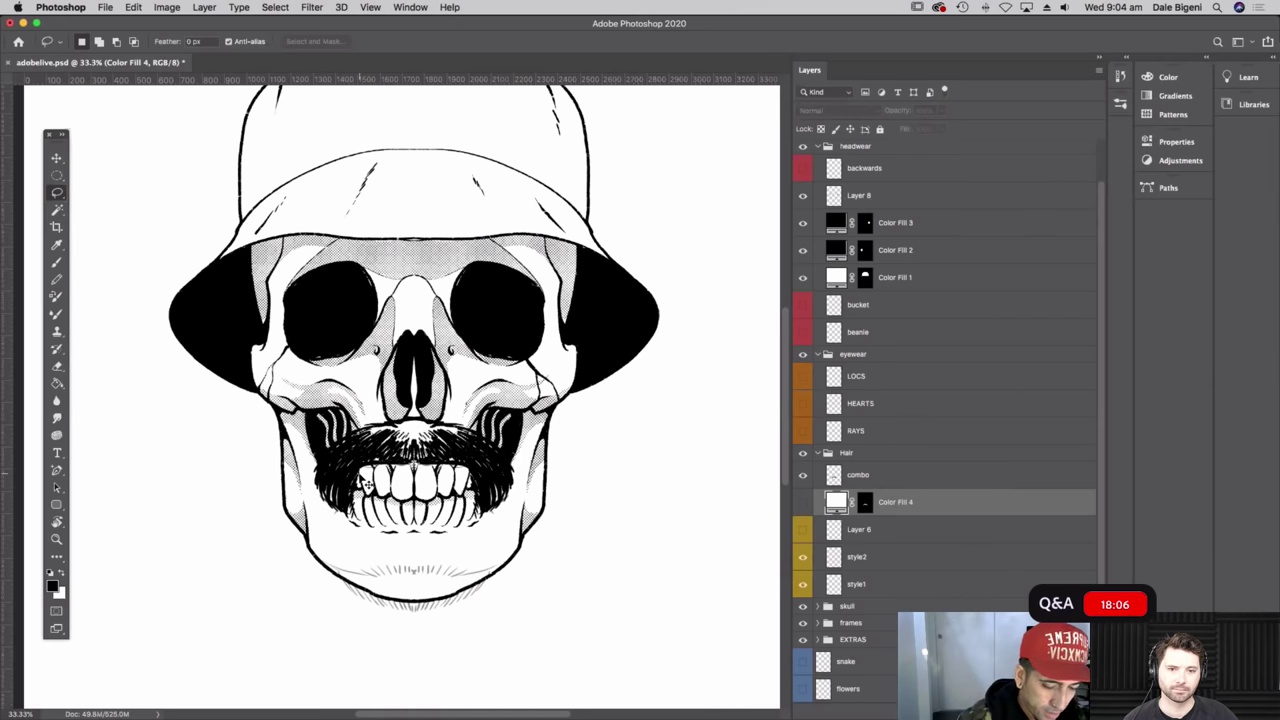
key(super+equal)
key(super+equal)
key(super+equal)
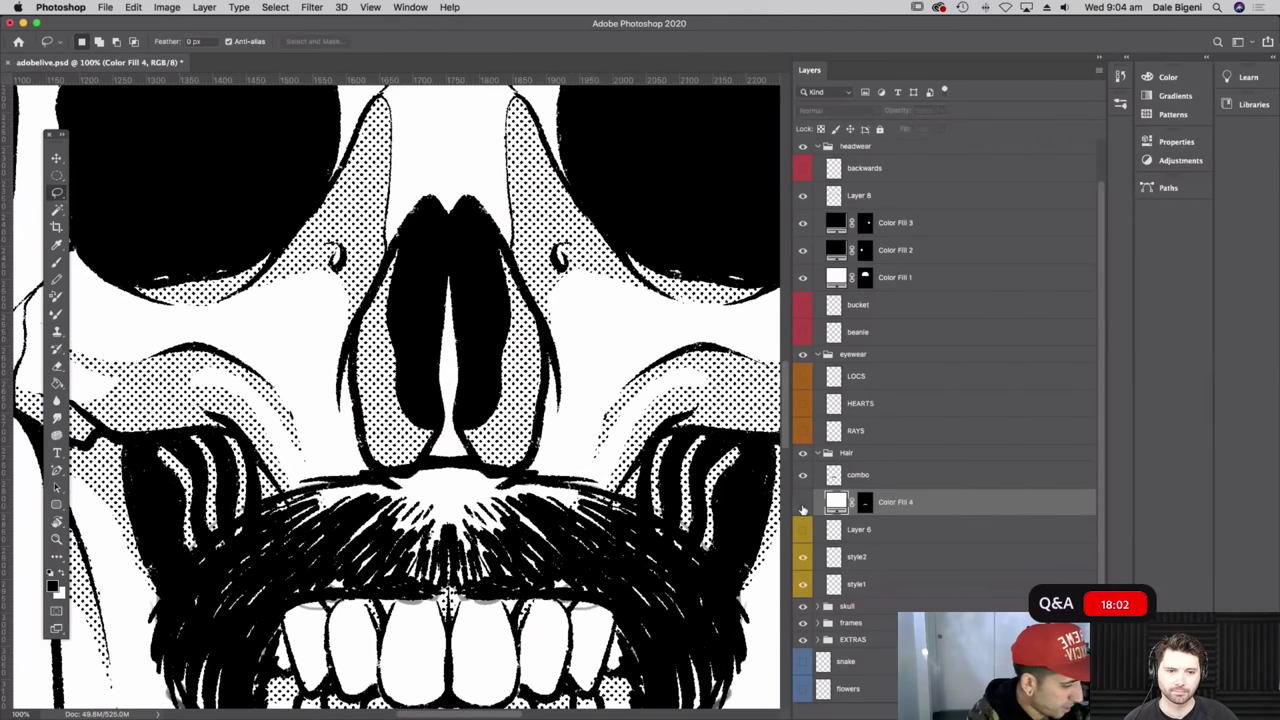
click(802, 504)
click(802, 504)
click(802, 504)
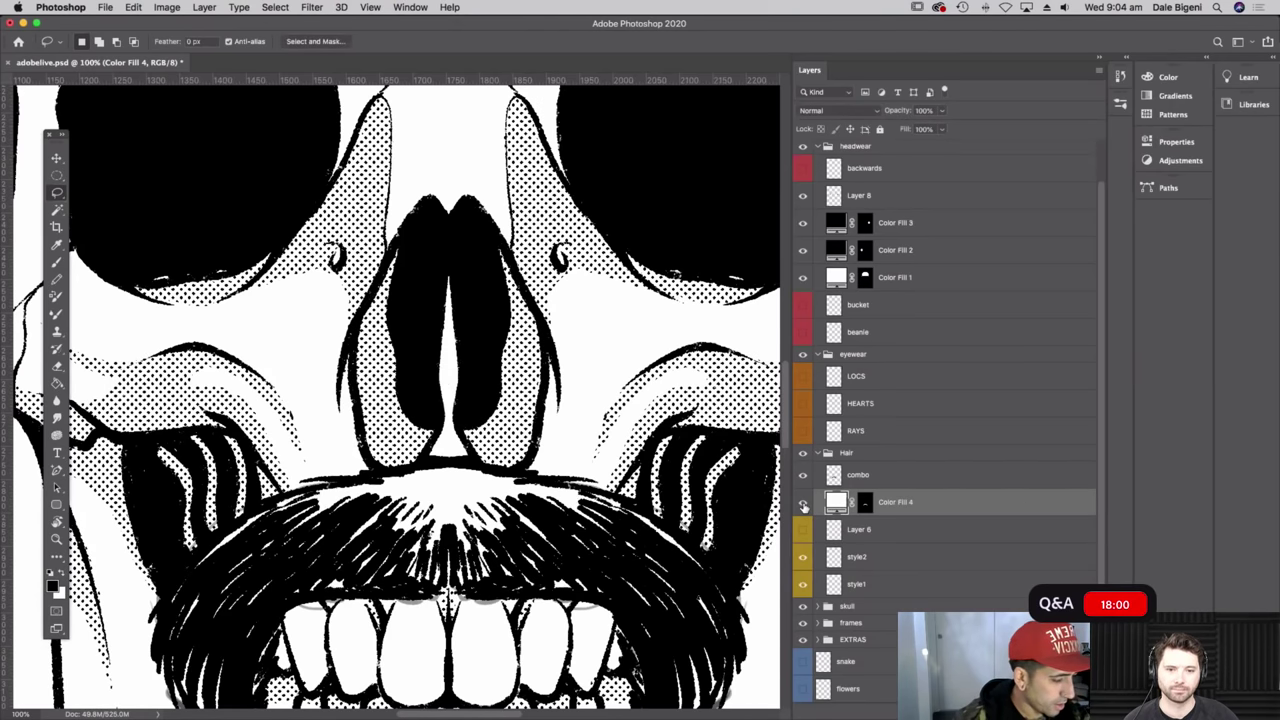
key(super+minus)
key(super+minus)
key(super+minus)
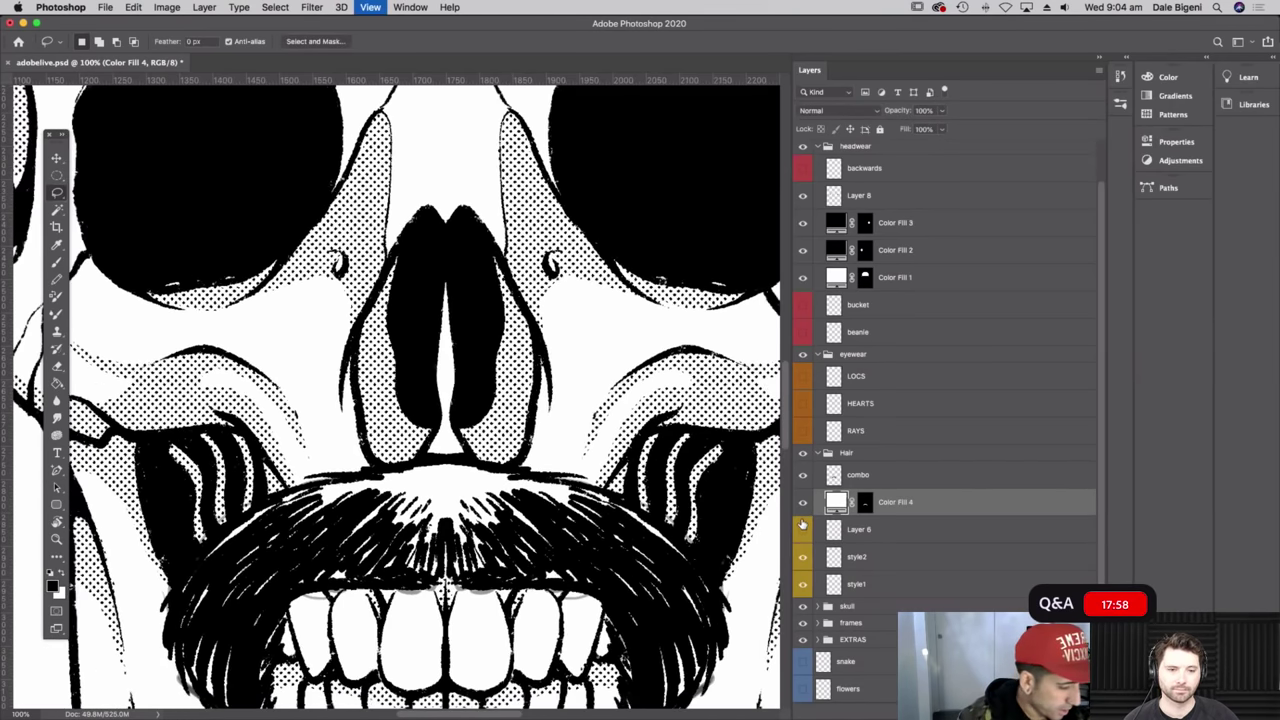
key(super+minus)
key(super+minus)
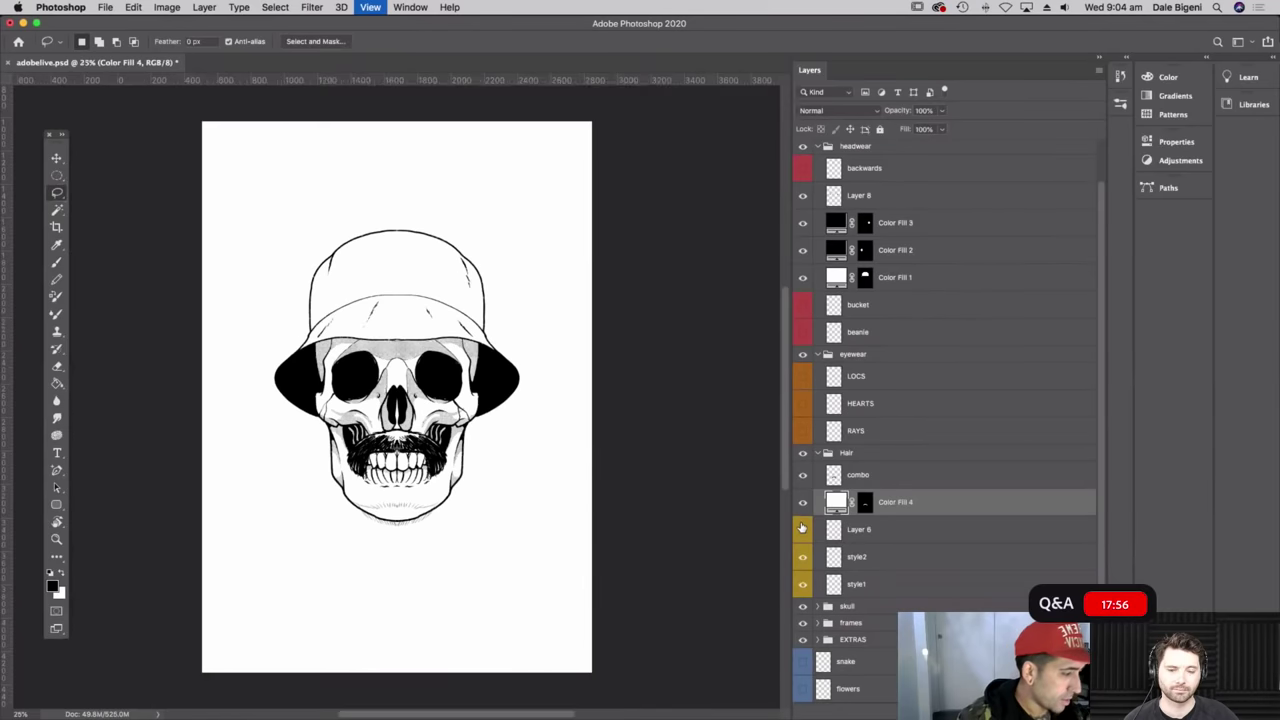
key(super+plus)
key(super+plus)
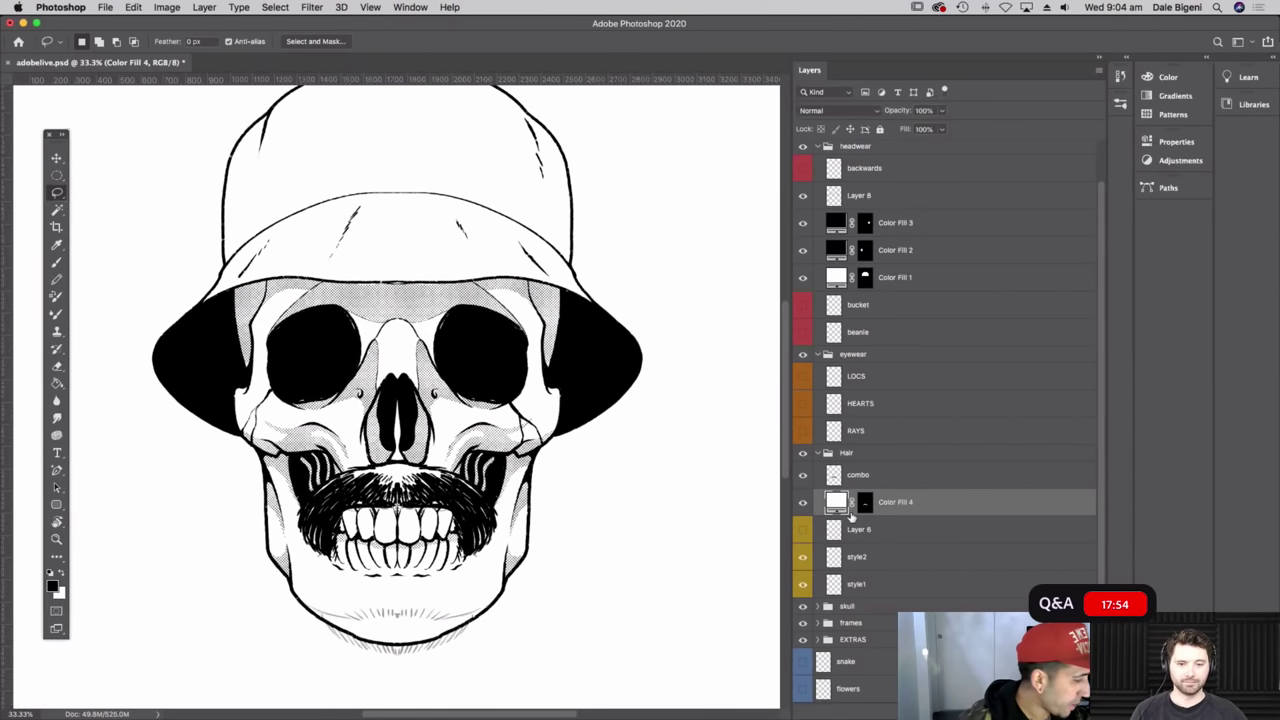
- Add short hair strokes to the moustache's lower tips on the combo layer and compare the skull with that layer hidden and shown
click(848, 477)
key(super+plus)
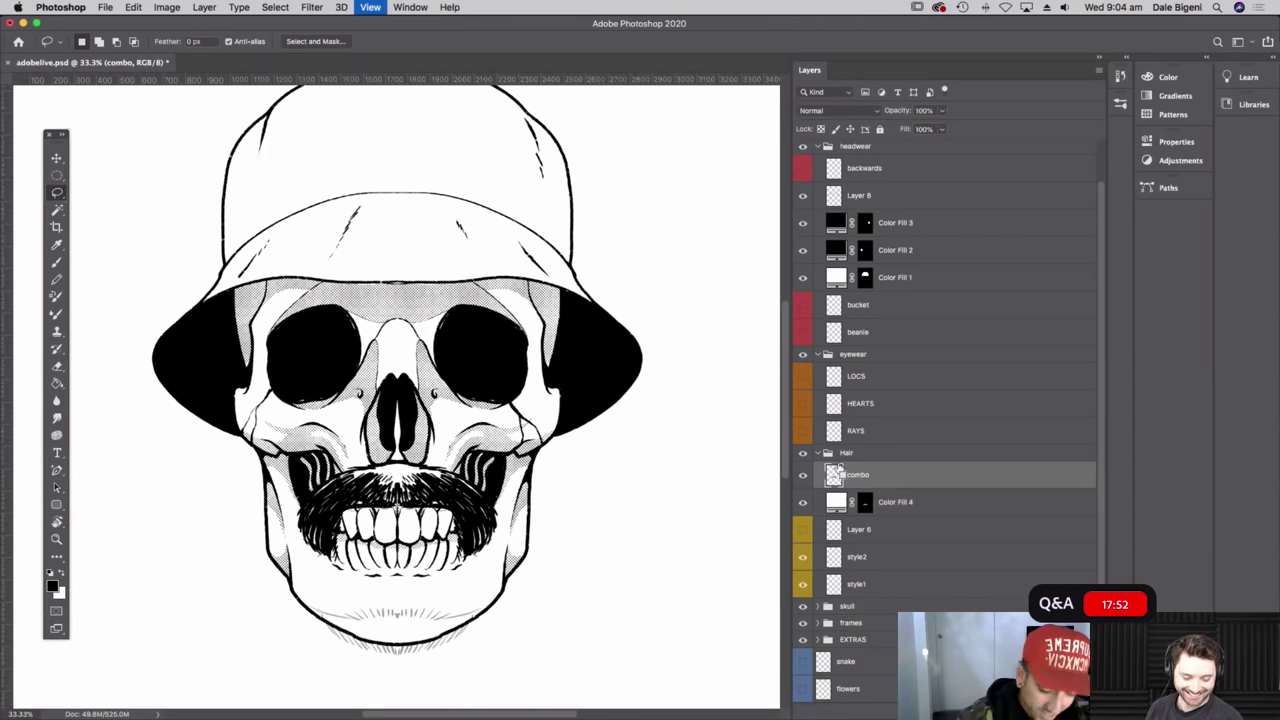
key(b)
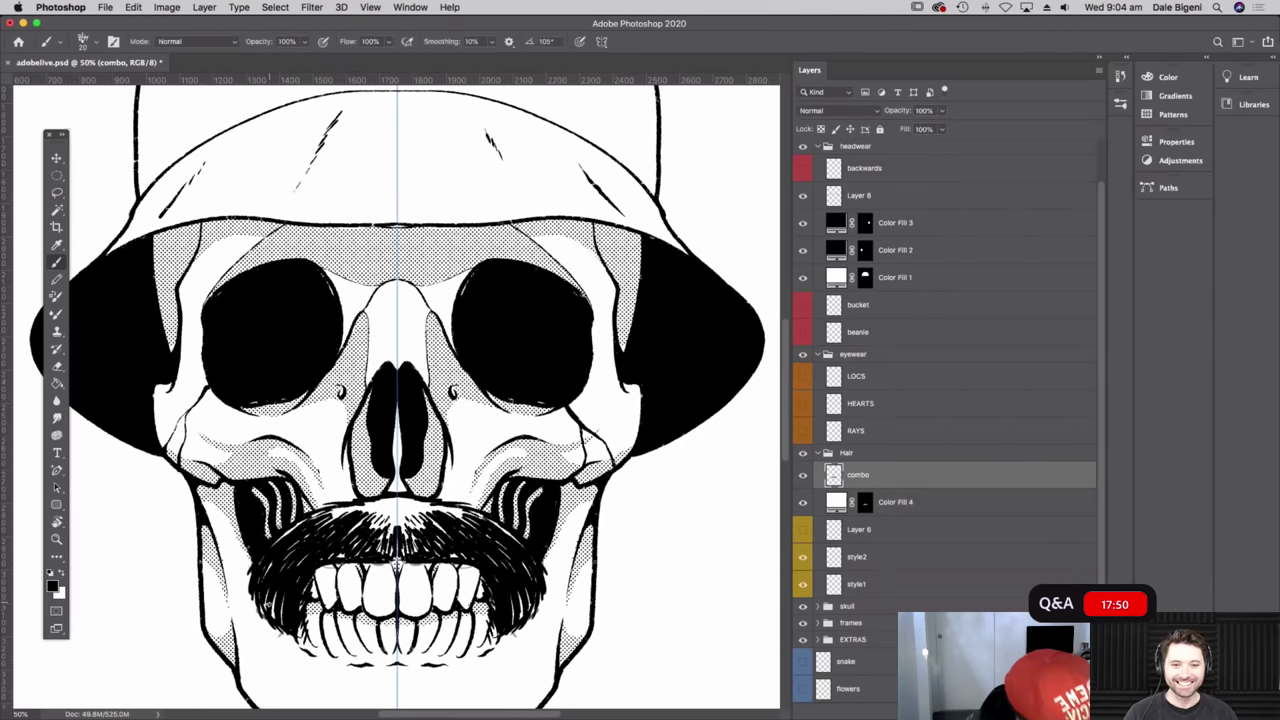
drag(276, 628, 290, 644)
mouse_move(503, 634)
mouse_down()
mouse_move(496, 658)
mouse_move(504, 636)
mouse_move(510, 650)
mouse_up()
mouse_move(518, 630)
mouse_down()
mouse_move(500, 654)
mouse_move(514, 646)
mouse_up()
drag(531, 611, 527, 637)
drag(537, 609, 535, 628)
drag(620, 500, 677, 353)
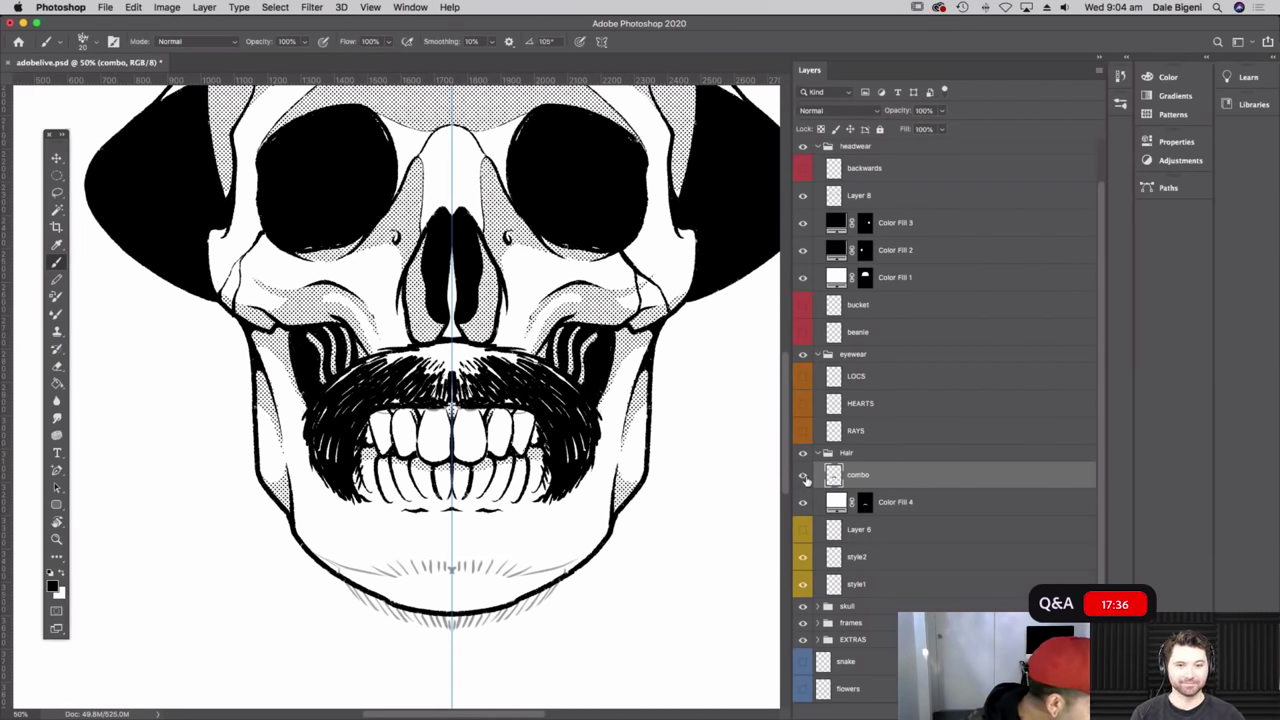
click(804, 477)
click(804, 477)
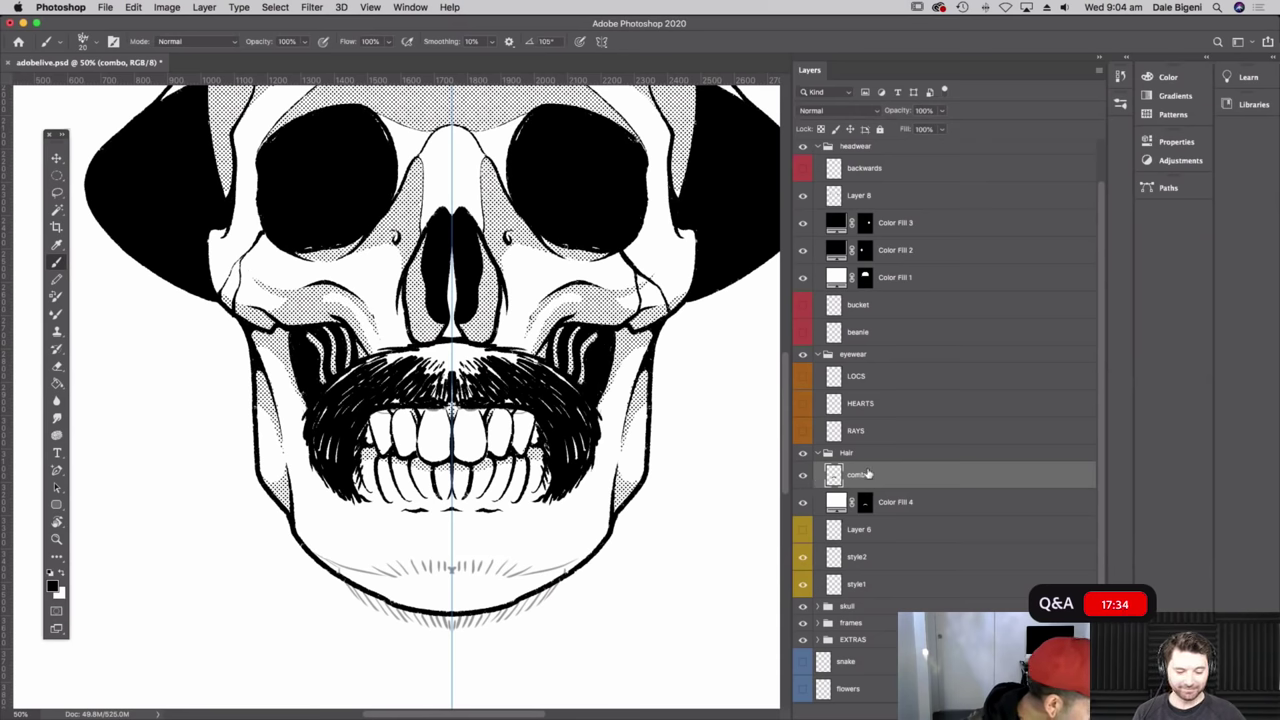
- Ink the chin beard on the combo layer with dense short mirrored hair strokes along the jaw's lower edge
key(r)
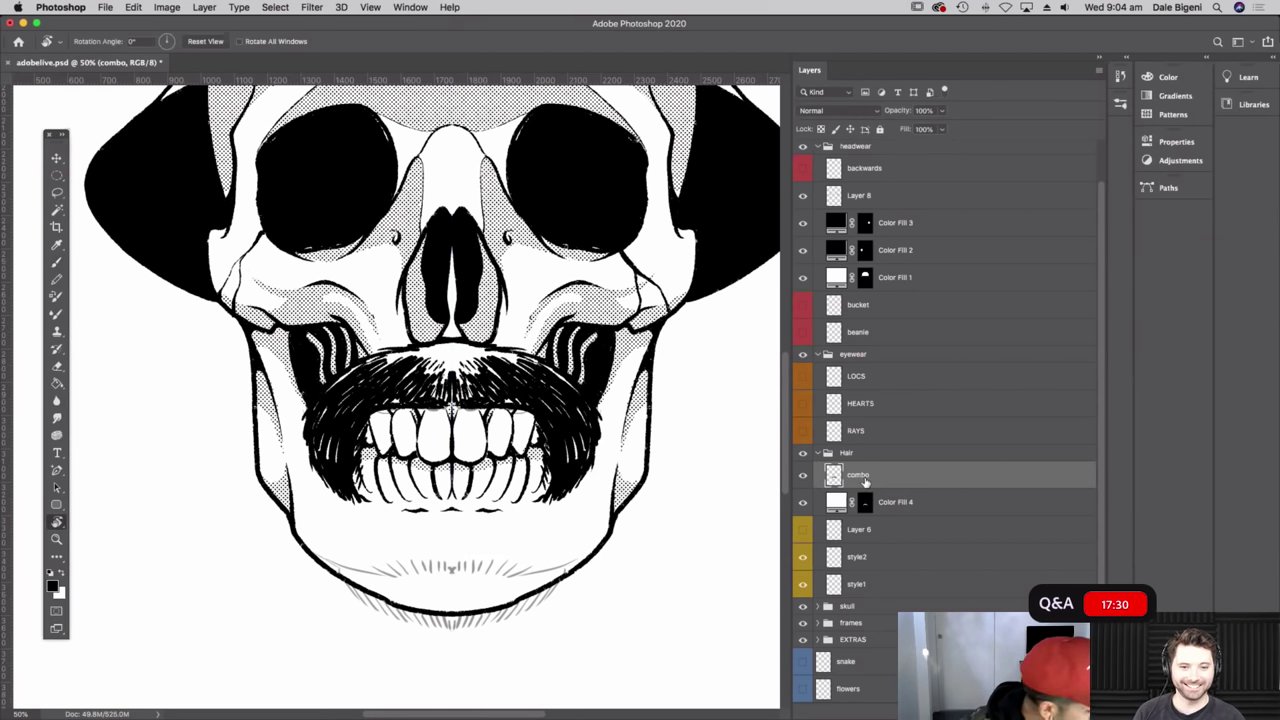
click(57, 261)
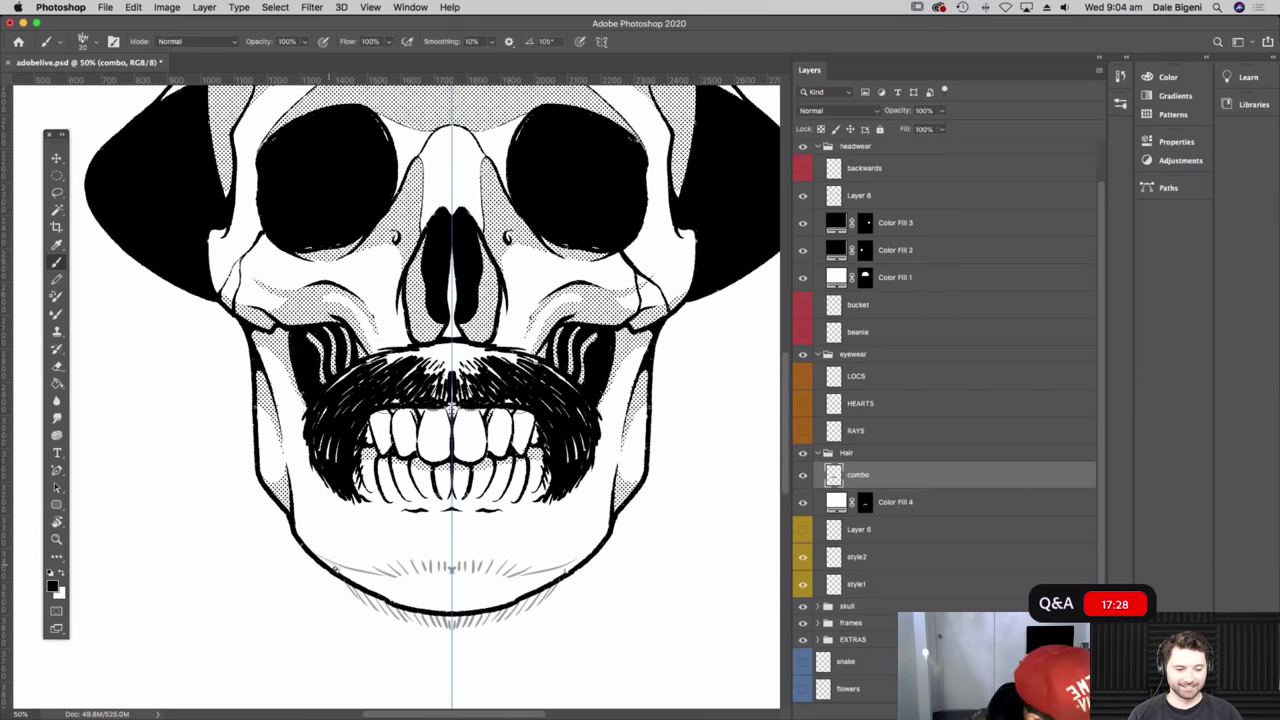
drag(326, 559, 338, 574)
drag(329, 559, 342, 576)
drag(335, 561, 352, 582)
drag(342, 561, 358, 585)
mouse_move(350, 562)
mouse_down()
mouse_move(370, 610)
mouse_move(372, 588)
mouse_move(420, 625)
mouse_move(418, 600)
mouse_move(448, 618)
mouse_move(455, 606)
mouse_up()
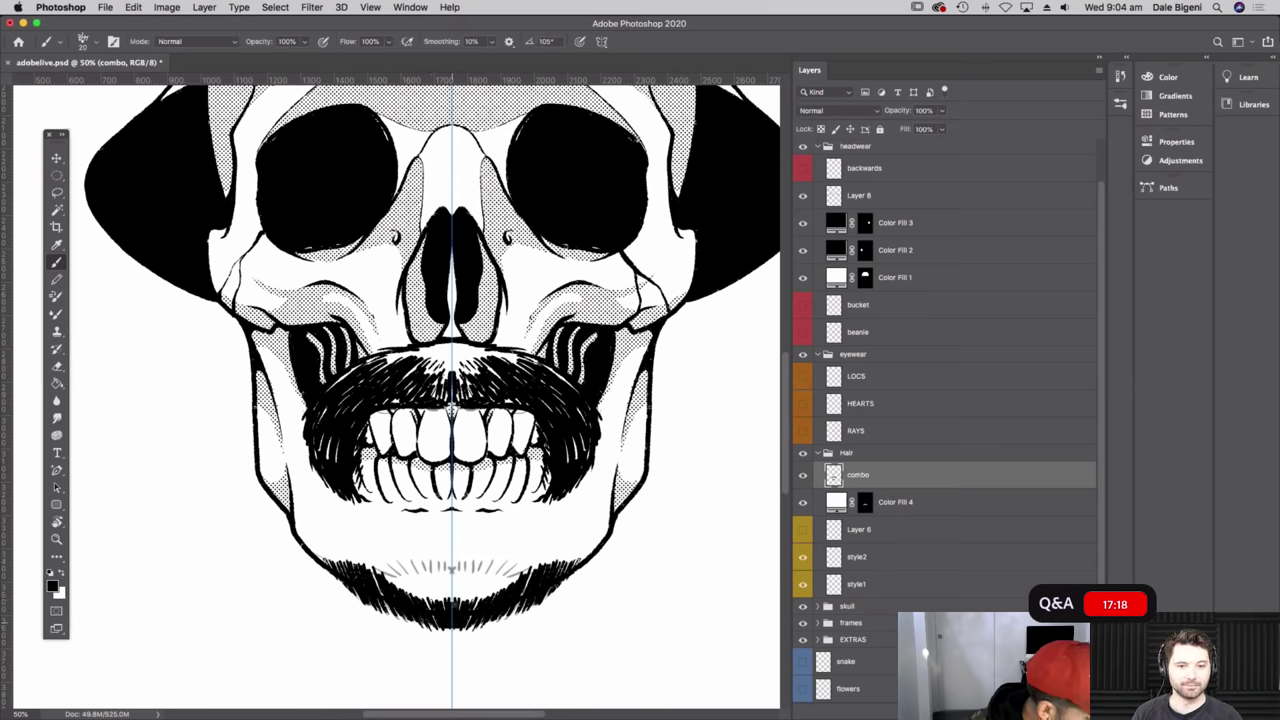
- Rotate the canvas, build up the beard's upper edge with tapering hair strokes towards the sketch, and reset the rotation
drag(600, 631, 617, 614)
key(r)
mouse_move(637, 504)
mouse_down()
mouse_move(603, 434)
mouse_move(597, 336)
mouse_up()
key(b)
drag(560, 501, 522, 496)
drag(564, 497, 532, 489)
drag(566, 492, 541, 480)
drag(572, 489, 552, 474)
drag(572, 485, 555, 466)
drag(574, 478, 562, 460)
drag(584, 478, 571, 458)
drag(588, 478, 577, 462)
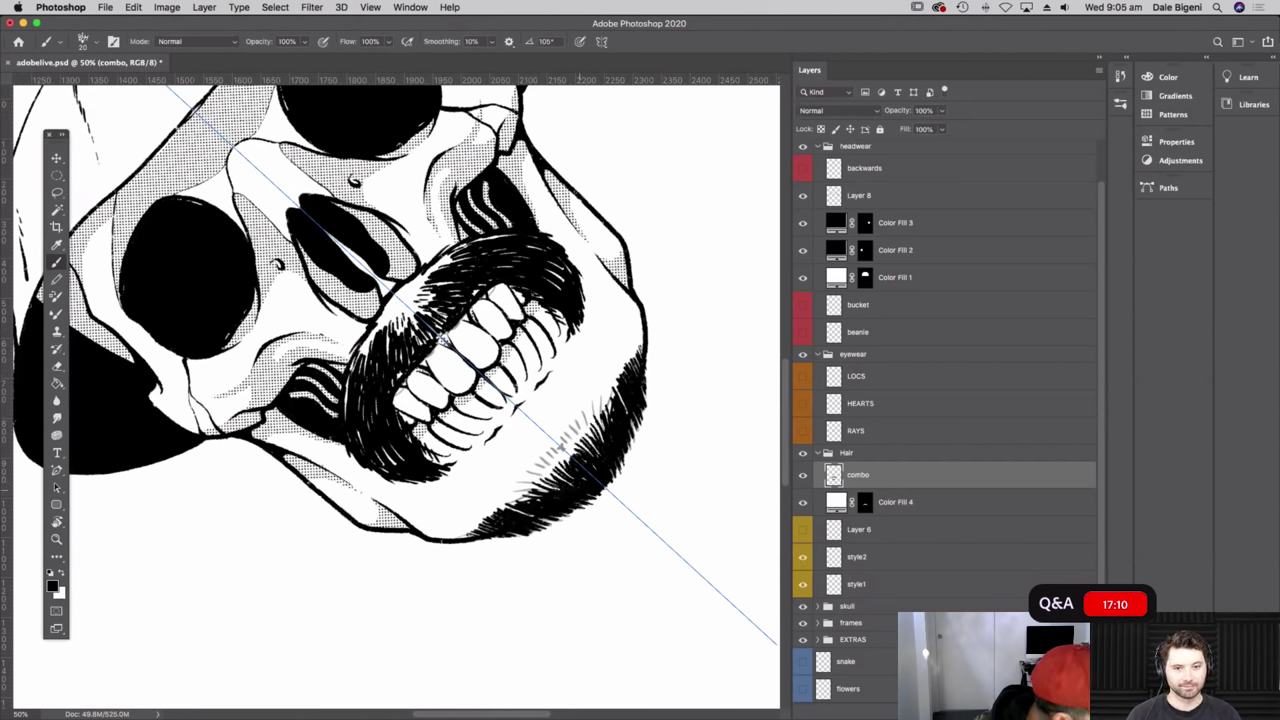
drag(532, 502, 518, 489)
mouse_move(540, 493)
mouse_down()
mouse_move(552, 452)
mouse_move(531, 477)
mouse_up()
mouse_move(559, 483)
mouse_down()
mouse_move(540, 472)
mouse_move(580, 446)
mouse_up()
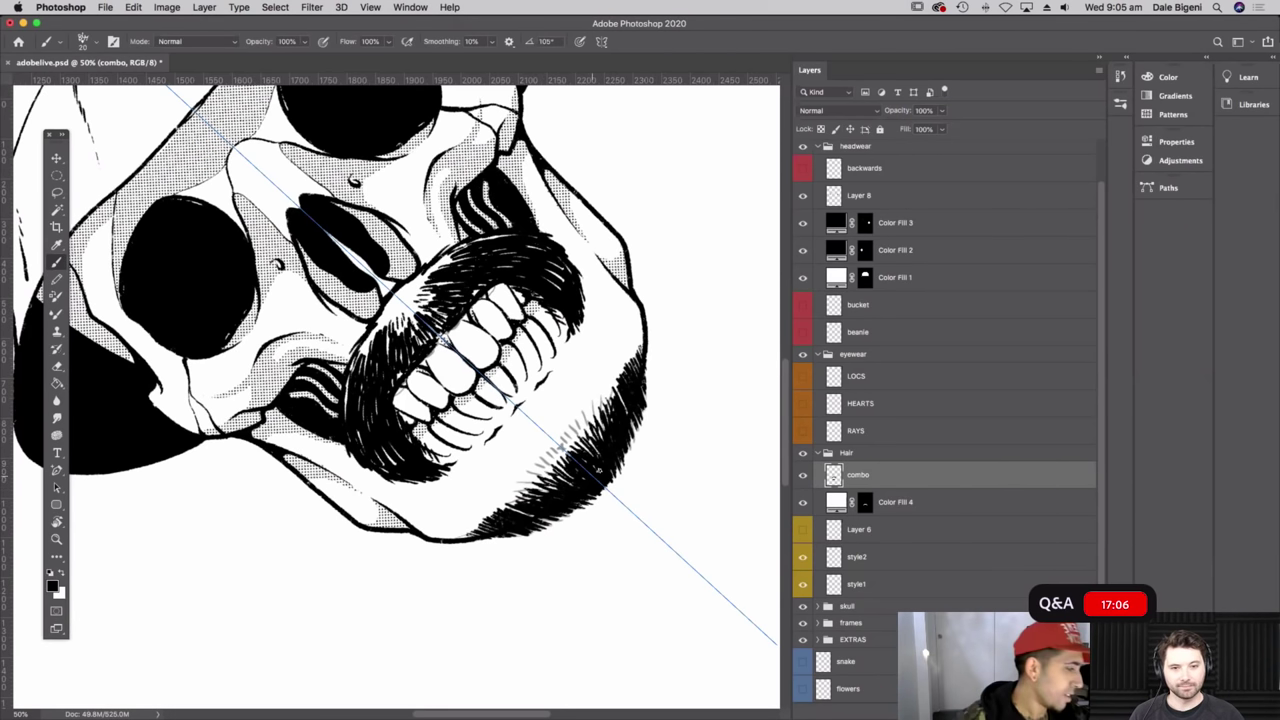
key(Escape)
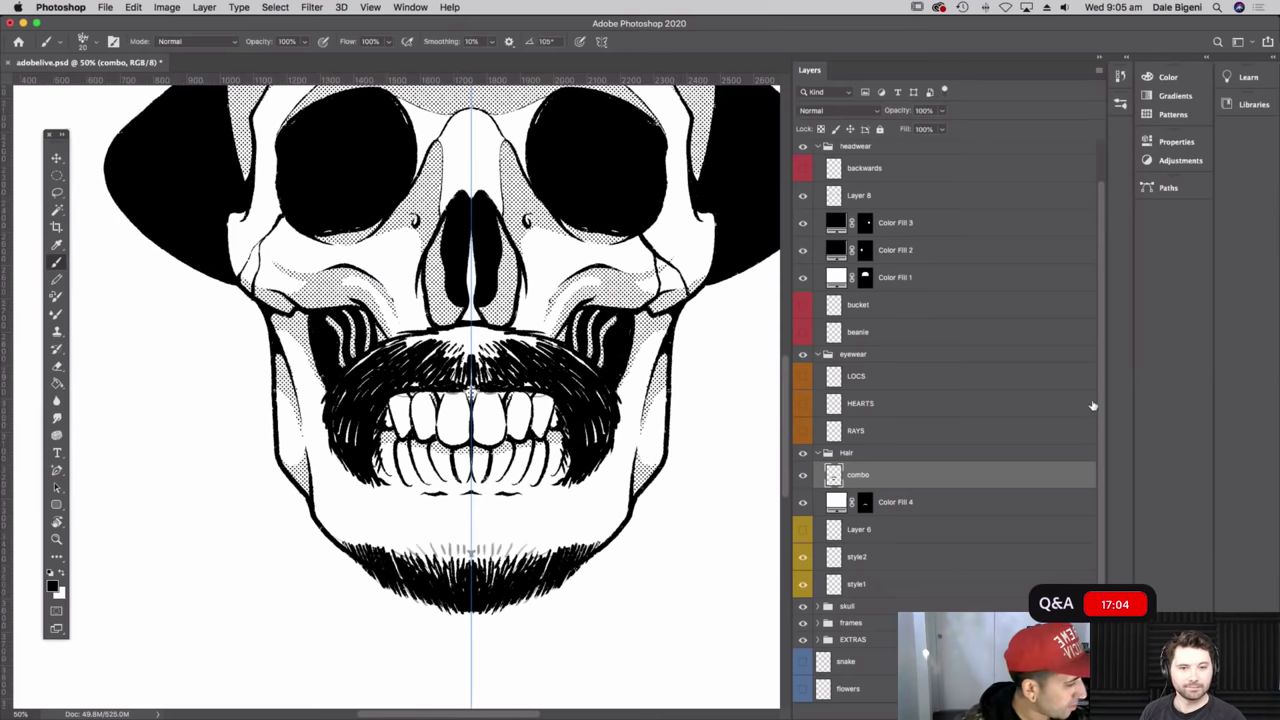
- Toggle the combo layer off and on to compare the skull with and without its facial hair
scroll(1100, 420, up, 1)
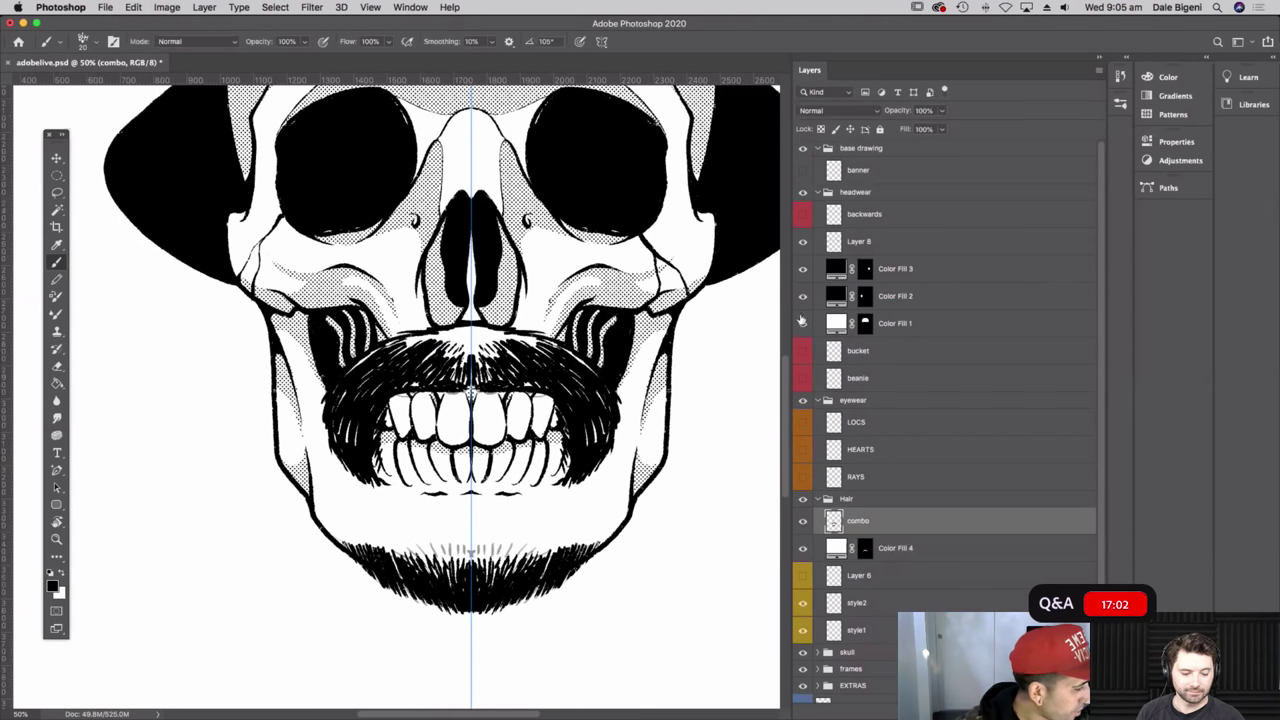
click(803, 521)
click(803, 521)
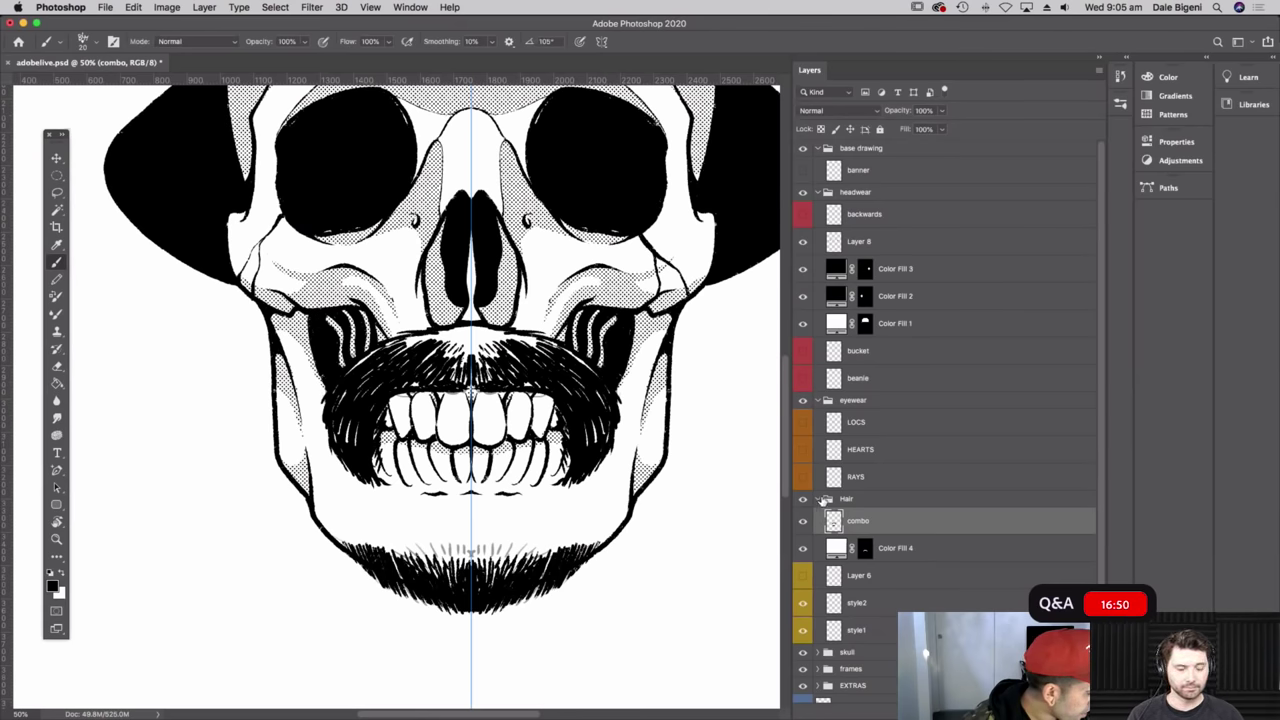
- Collapse the Hair group and hide the Hair, skull and headwear groups to clear the page
click(820, 499)
click(803, 498)
click(803, 515)
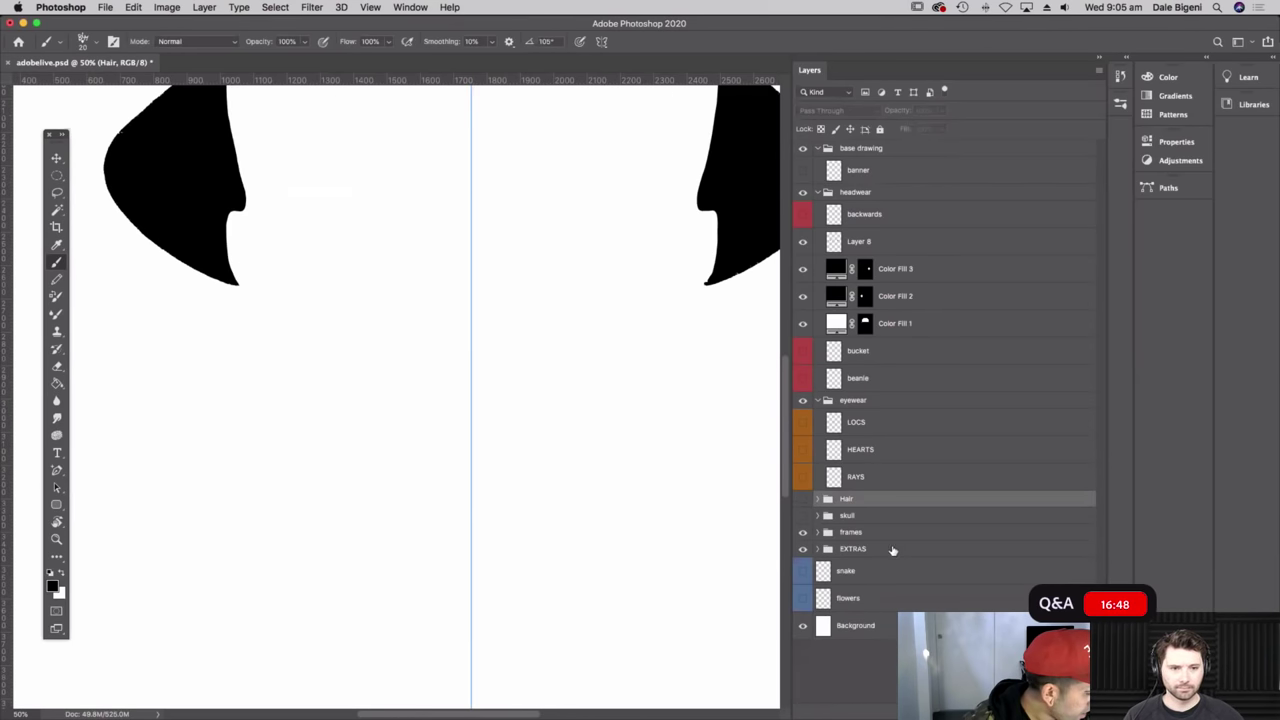
click(802, 192)
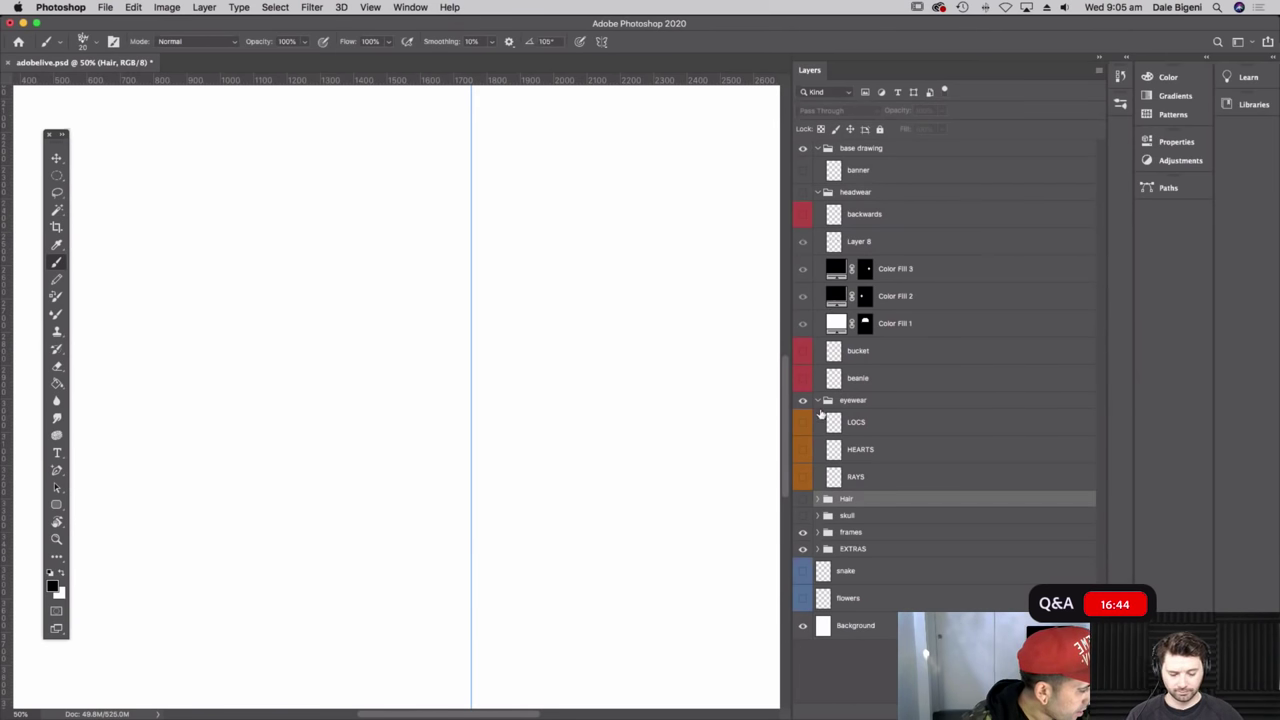
key(super+minus)
key(super+minus)
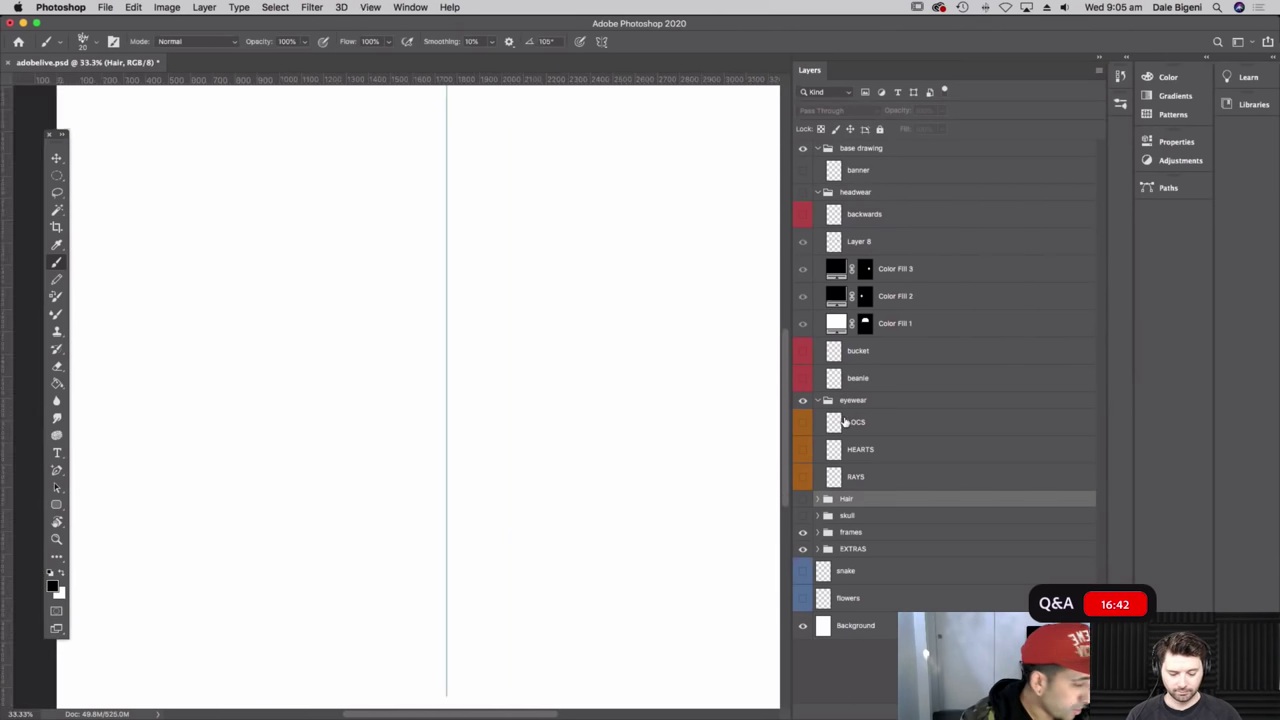
- Show the LOCS, HEARTS and RAYS glasses sketches one at a time and all together to review them
click(802, 422)
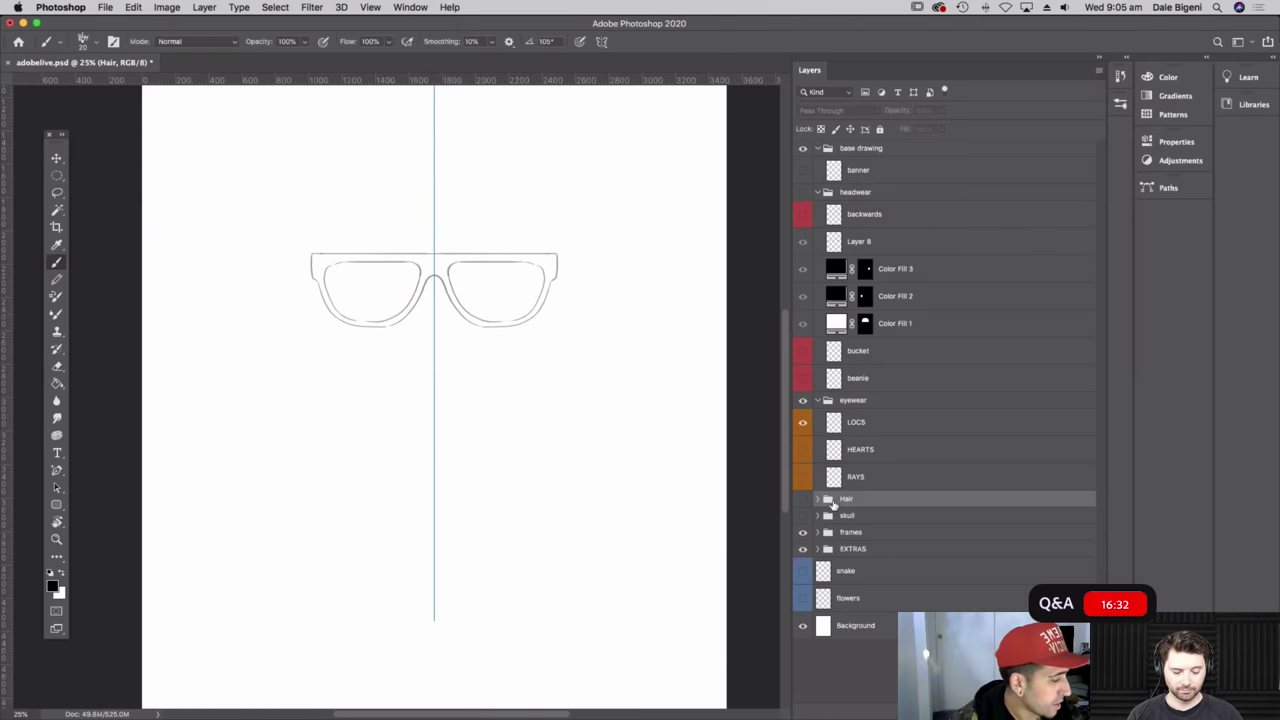
click(802, 422)
click(803, 449)
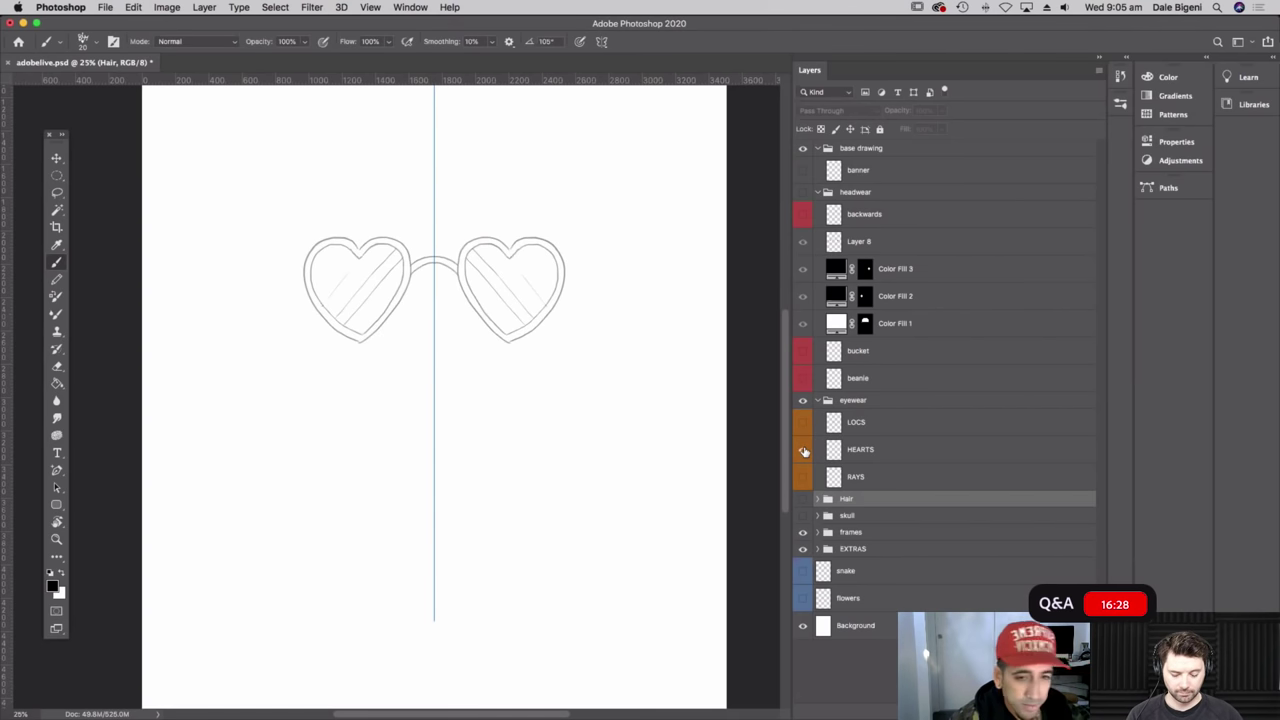
click(802, 449)
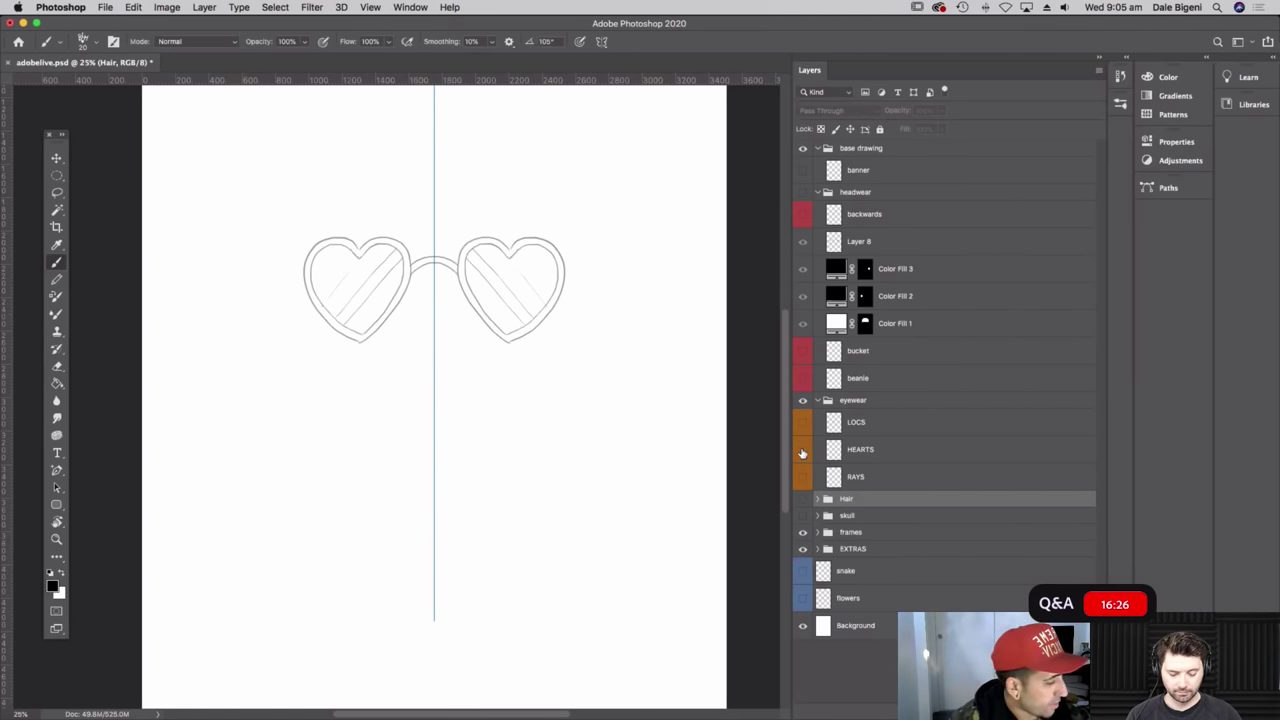
click(802, 477)
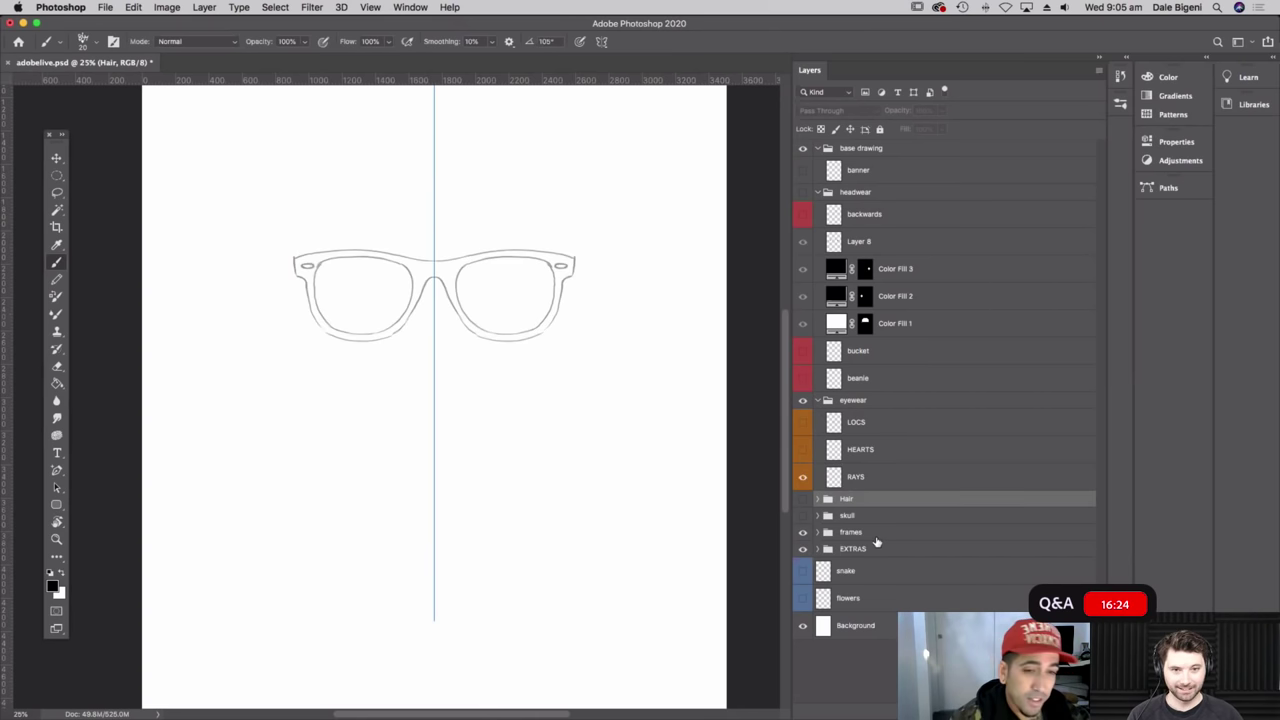
click(802, 449)
click(802, 422)
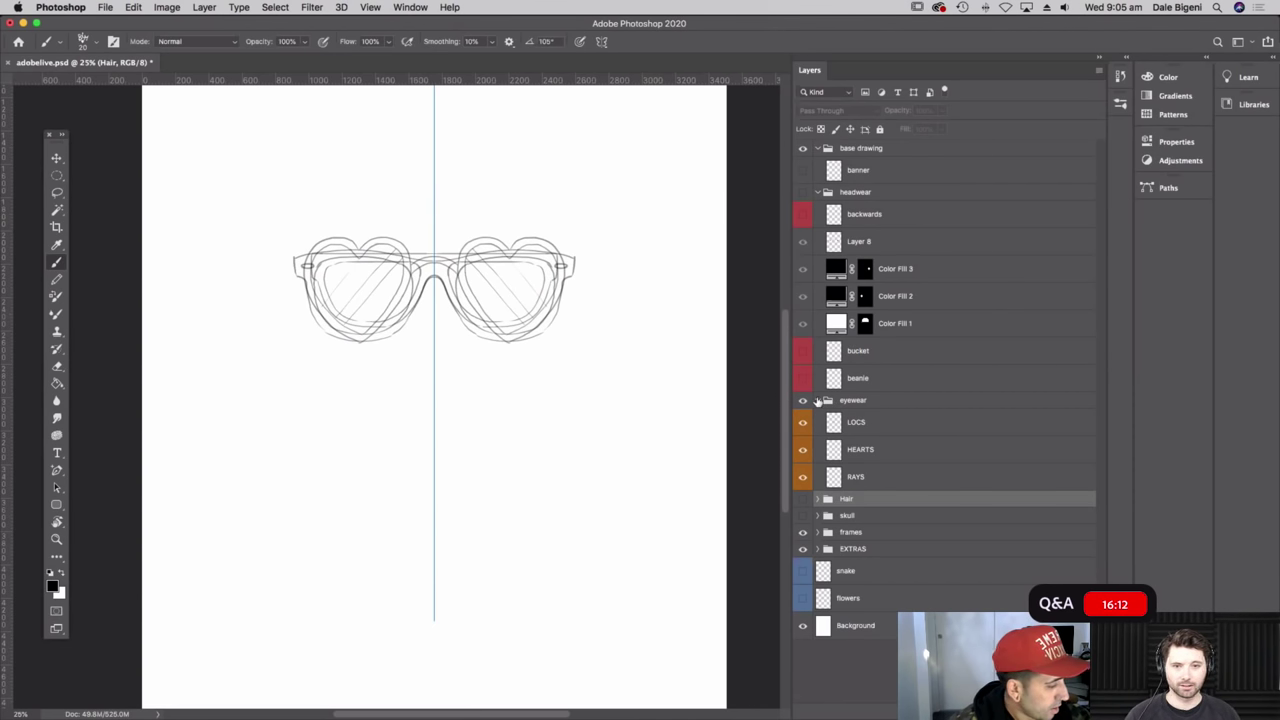
- Hide the LOCS, HEARTS and RAYS sketch layers in the eyewear group
drag(803, 425, 805, 476)
click(805, 478)
click(804, 456)
click(804, 474)
click(804, 460)
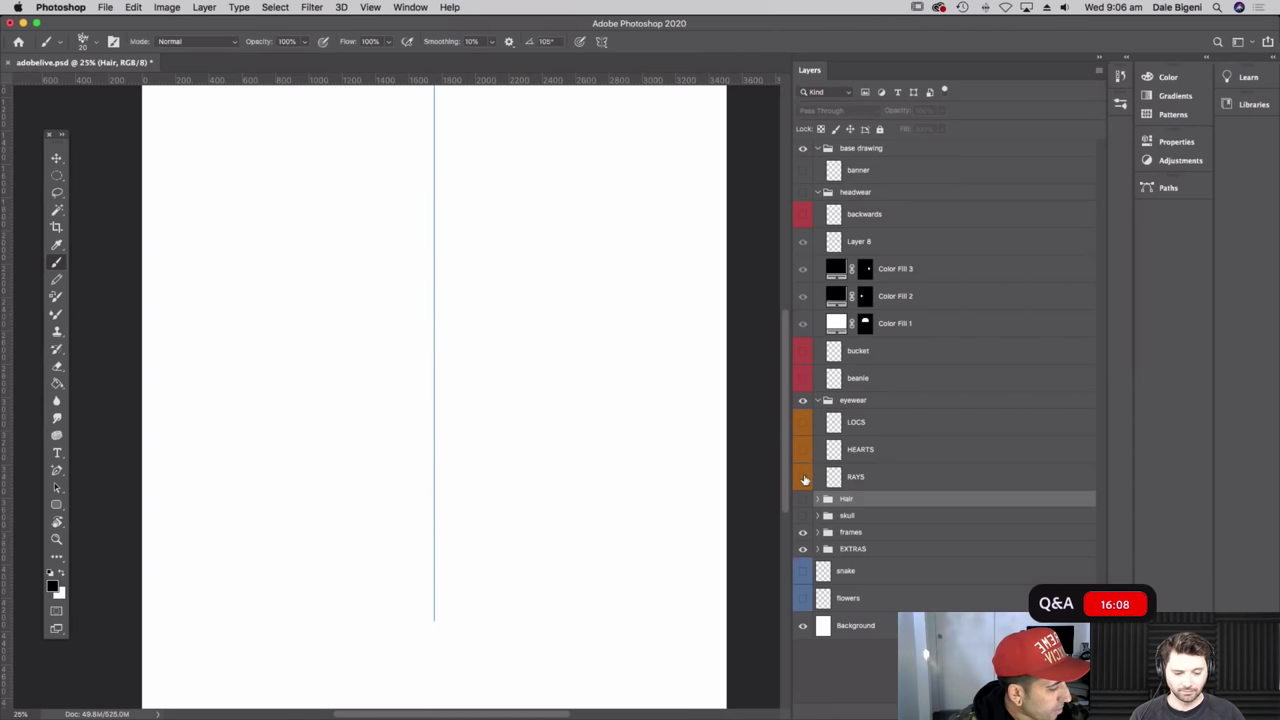
- Toggle the RAYS and HEARTS glasses sketches on and off to compare them
click(804, 474)
click(803, 456)
click(804, 451)
click(803, 477)
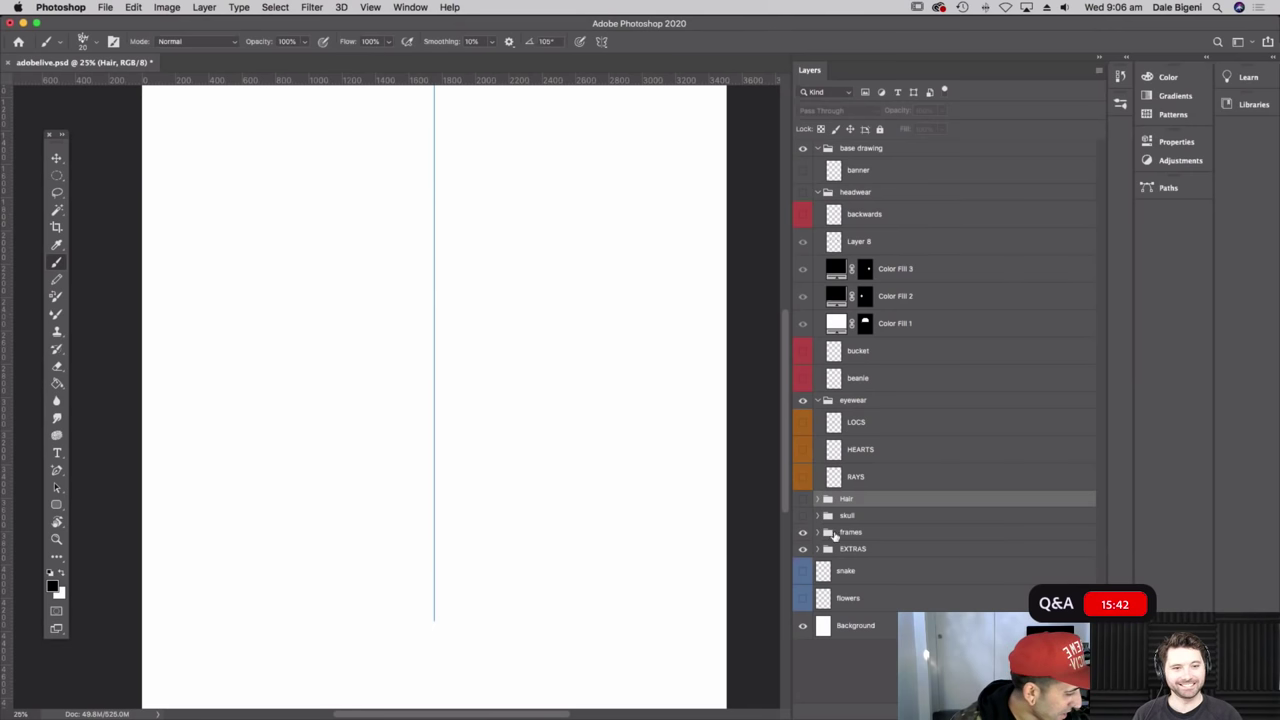
- Show the Hair, skull and headwear groups together on the page
drag(803, 515, 803, 498)
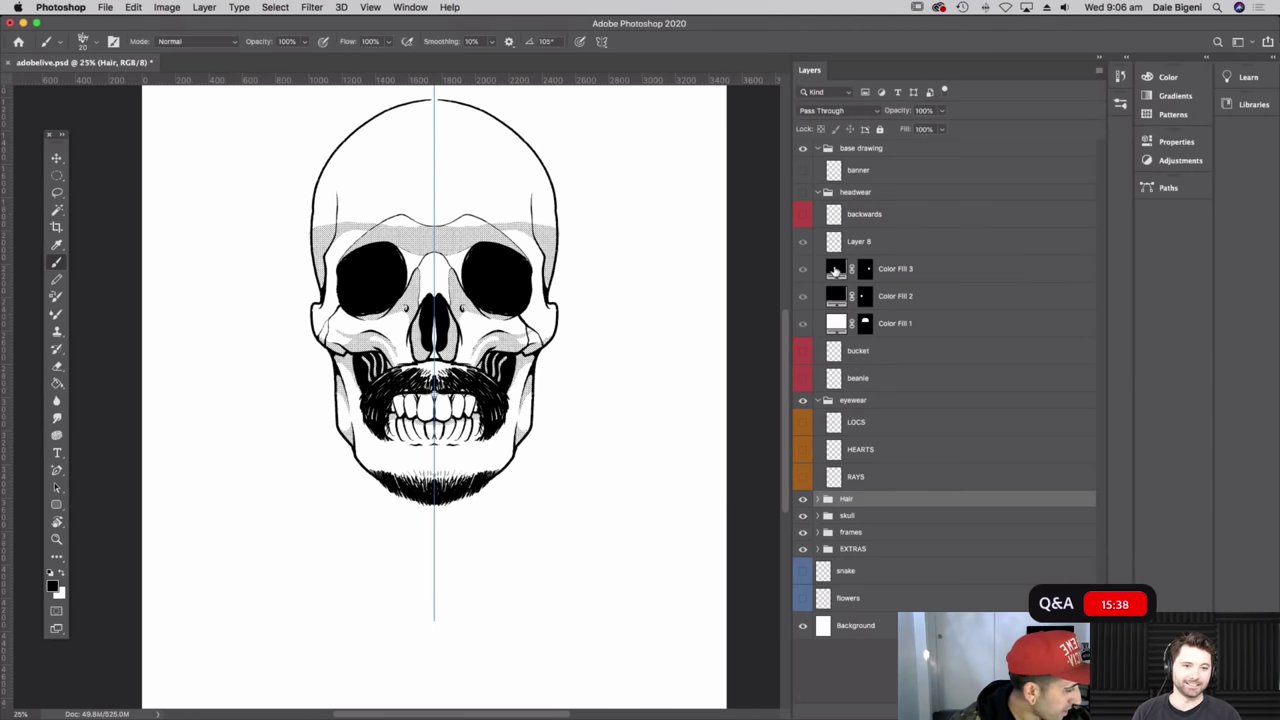
click(803, 192)
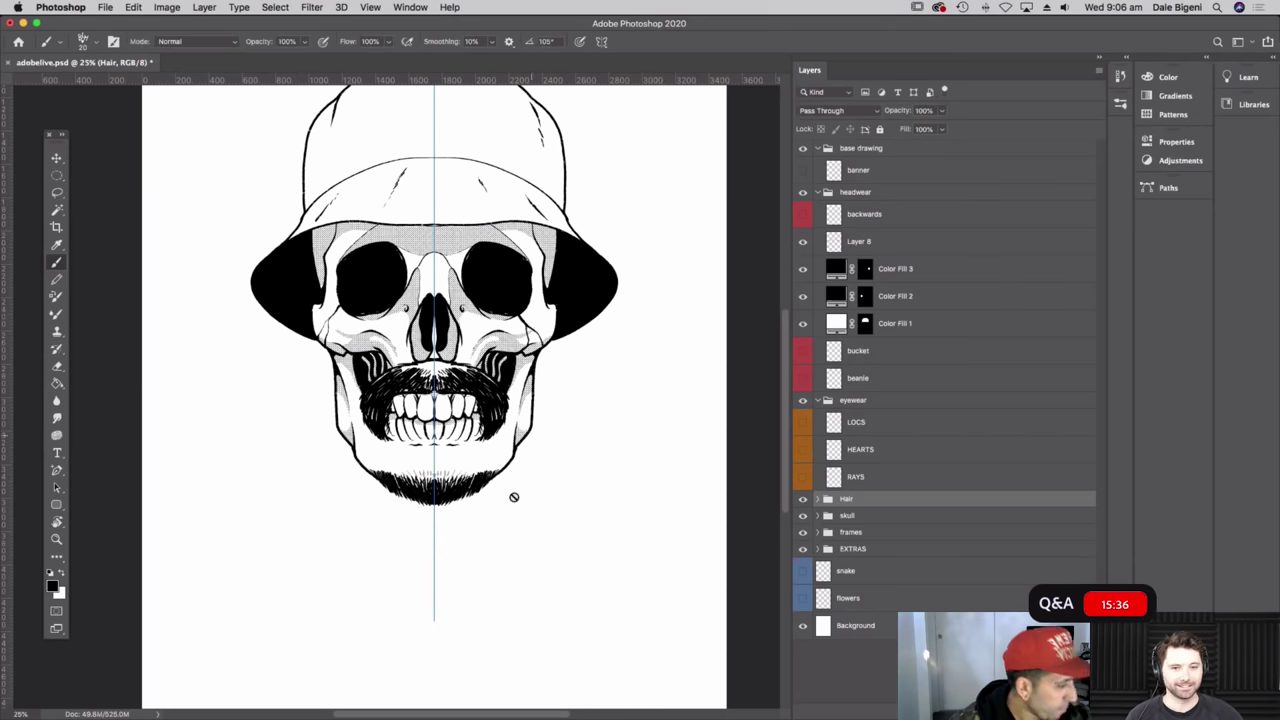
mouse_move(577, 349)
mouse_down()
mouse_move(560, 486)
mouse_move(597, 471)
mouse_up()
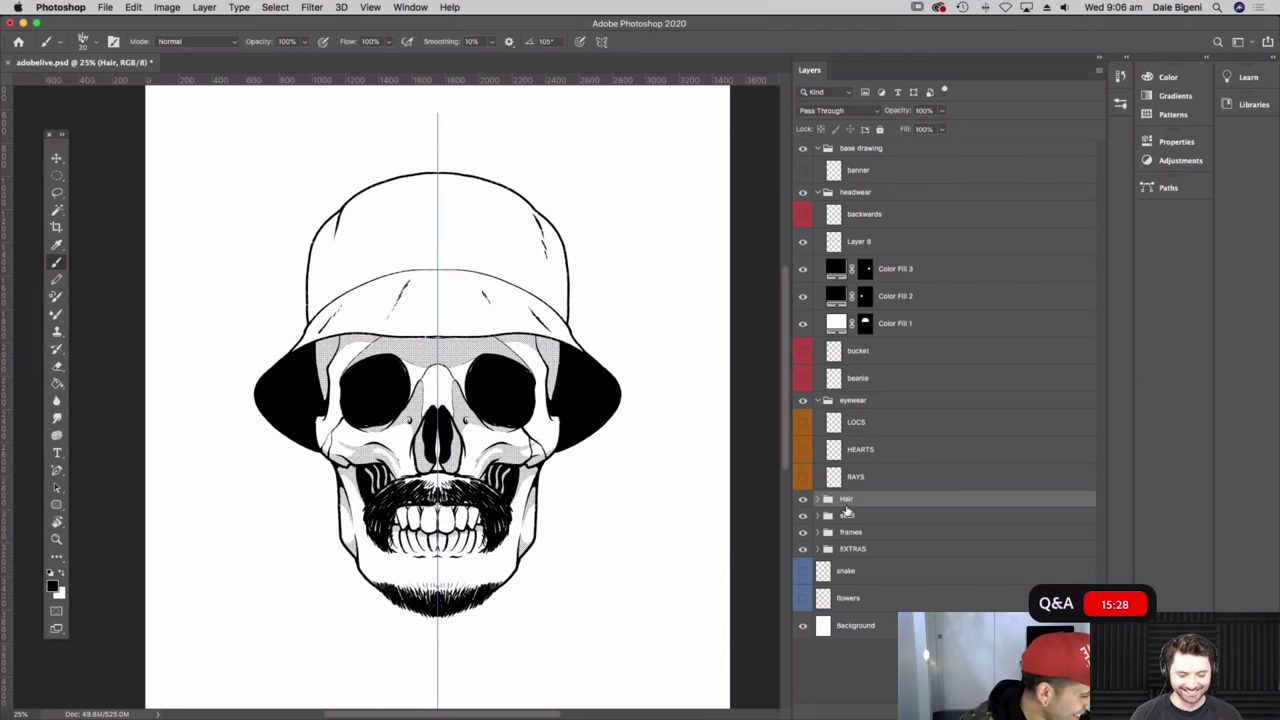
- On the combo layer in the Hair group, ink extra black hairs along the moustache's upper edge beneath the nose
click(818, 499)
click(865, 552)
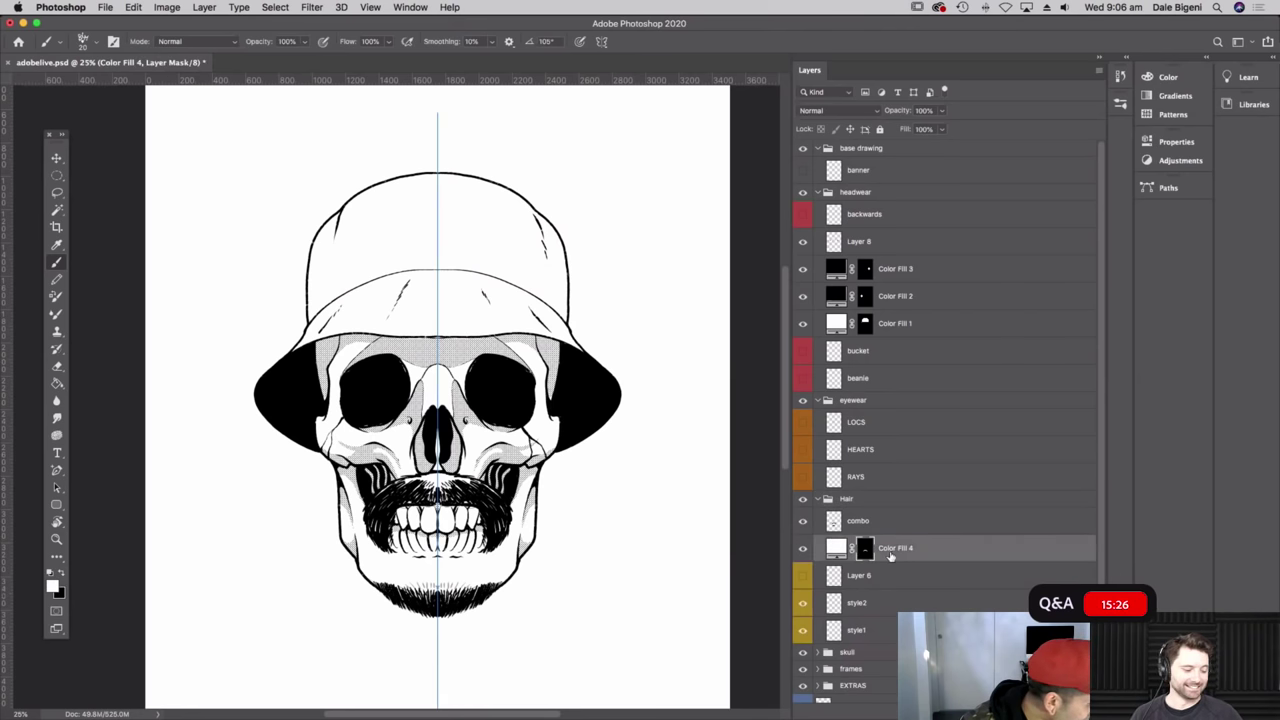
key(super+plus)
key(super+plus)
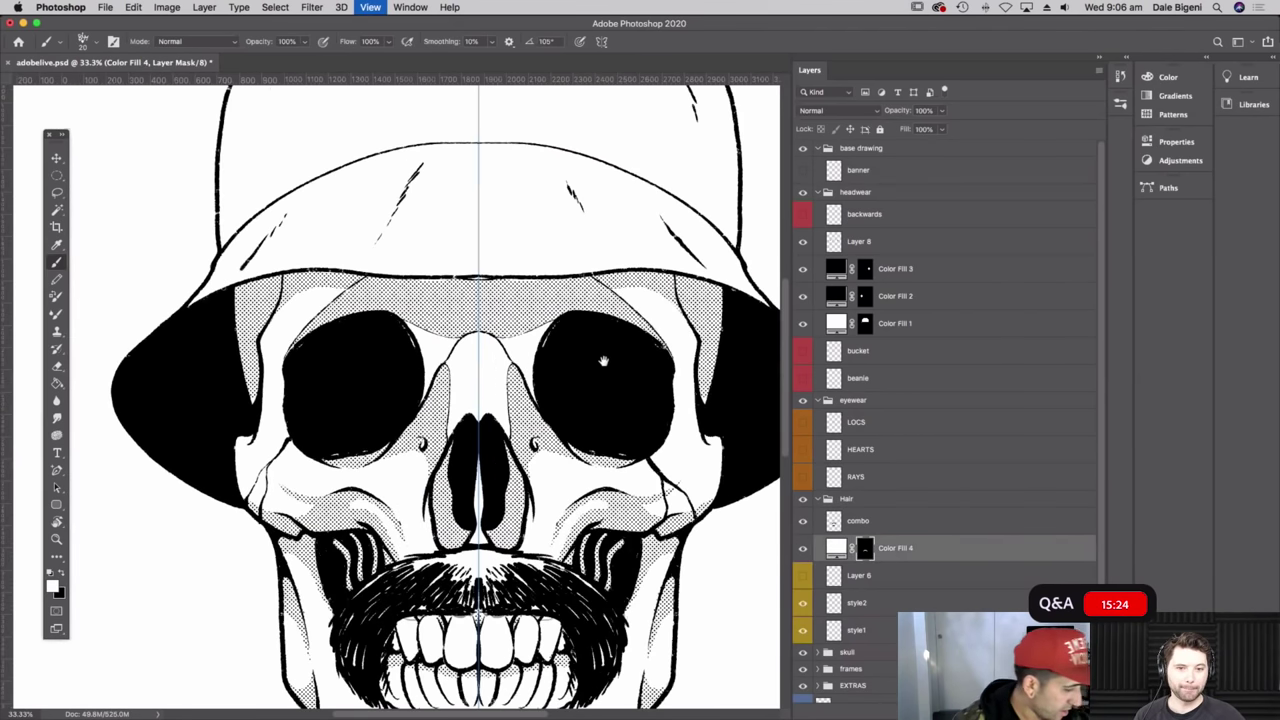
scroll(669, 609, down, 5)
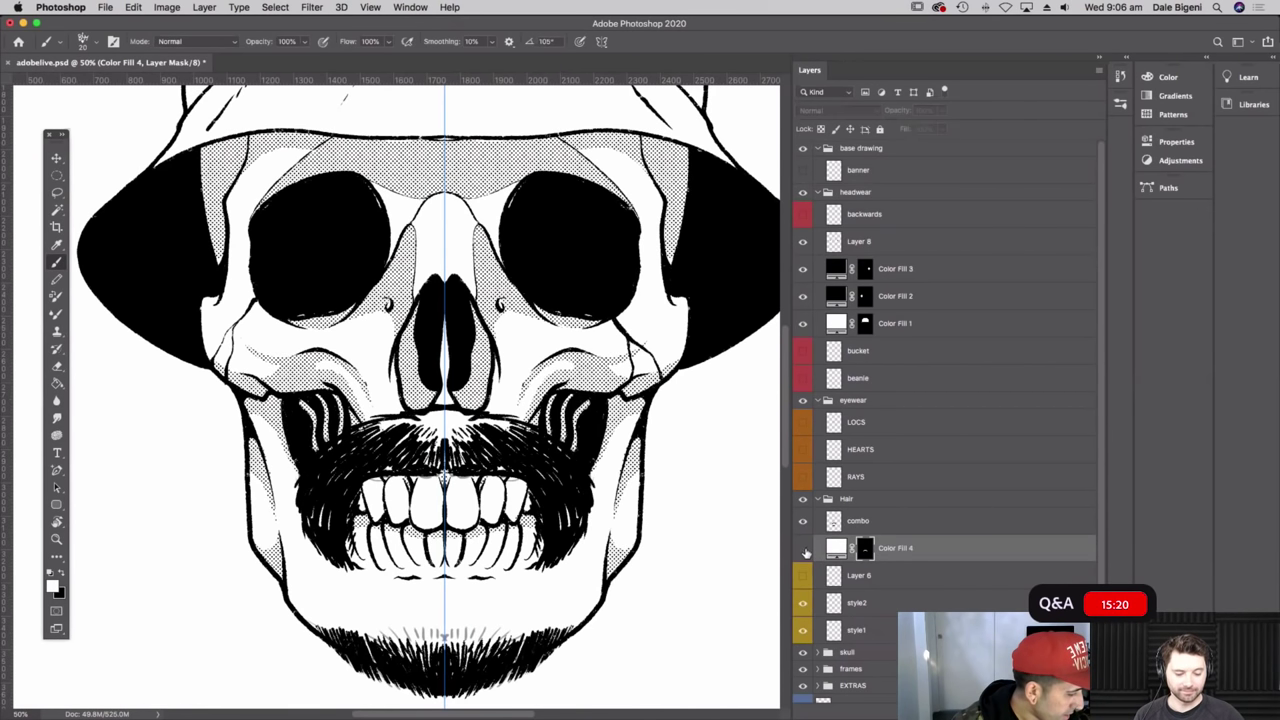
mouse_move(701, 507)
mouse_down()
mouse_move(709, 609)
mouse_move(714, 526)
mouse_up()
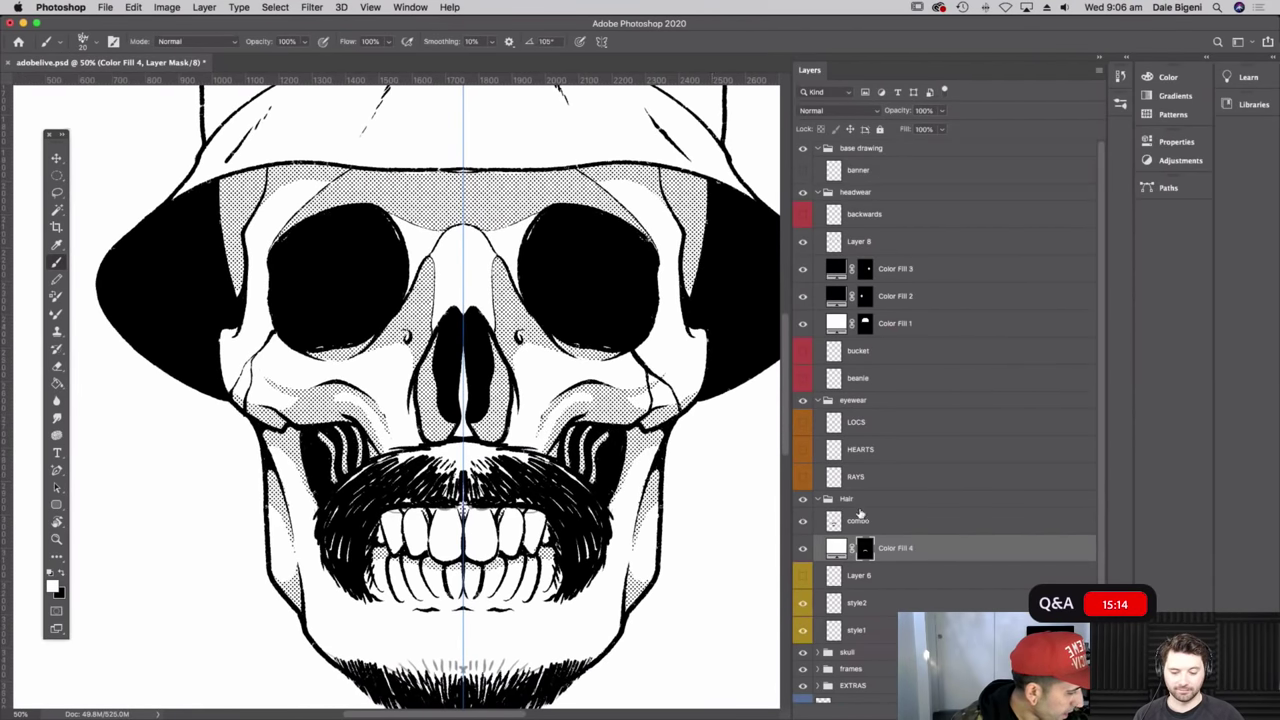
click(863, 522)
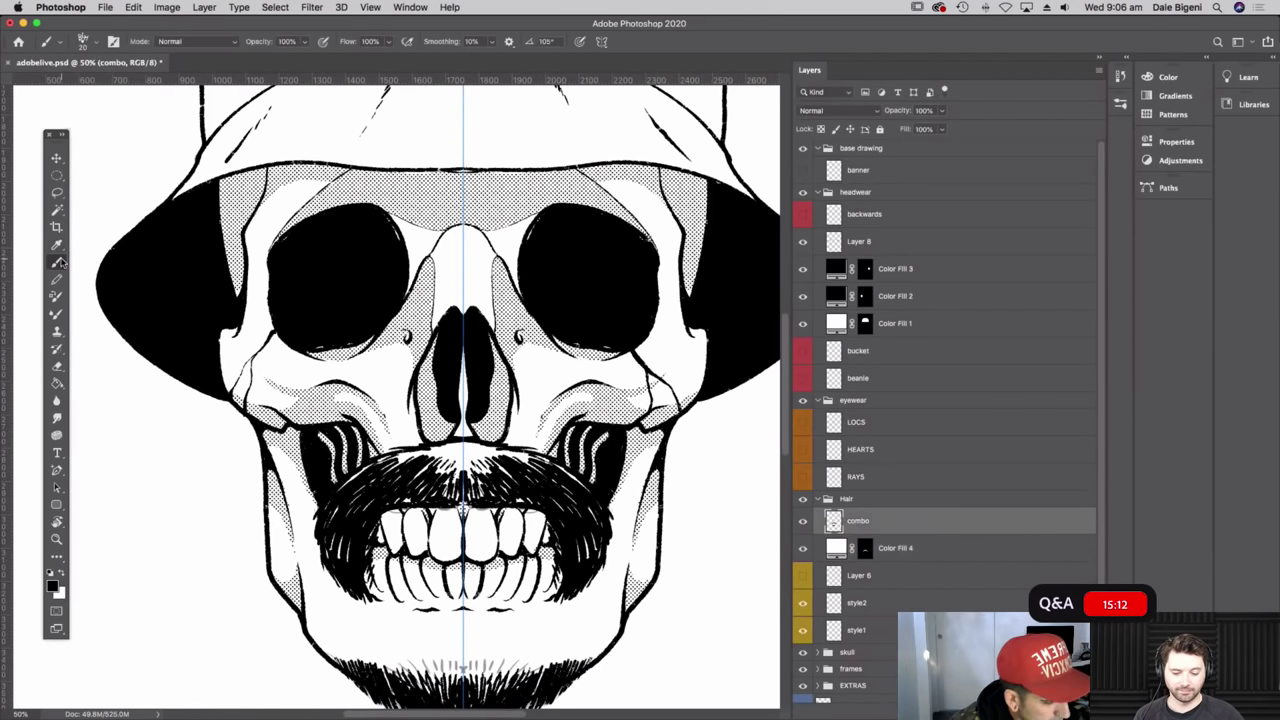
mouse_move(322, 552)
mouse_down()
mouse_move(345, 594)
mouse_move(366, 597)
mouse_up()
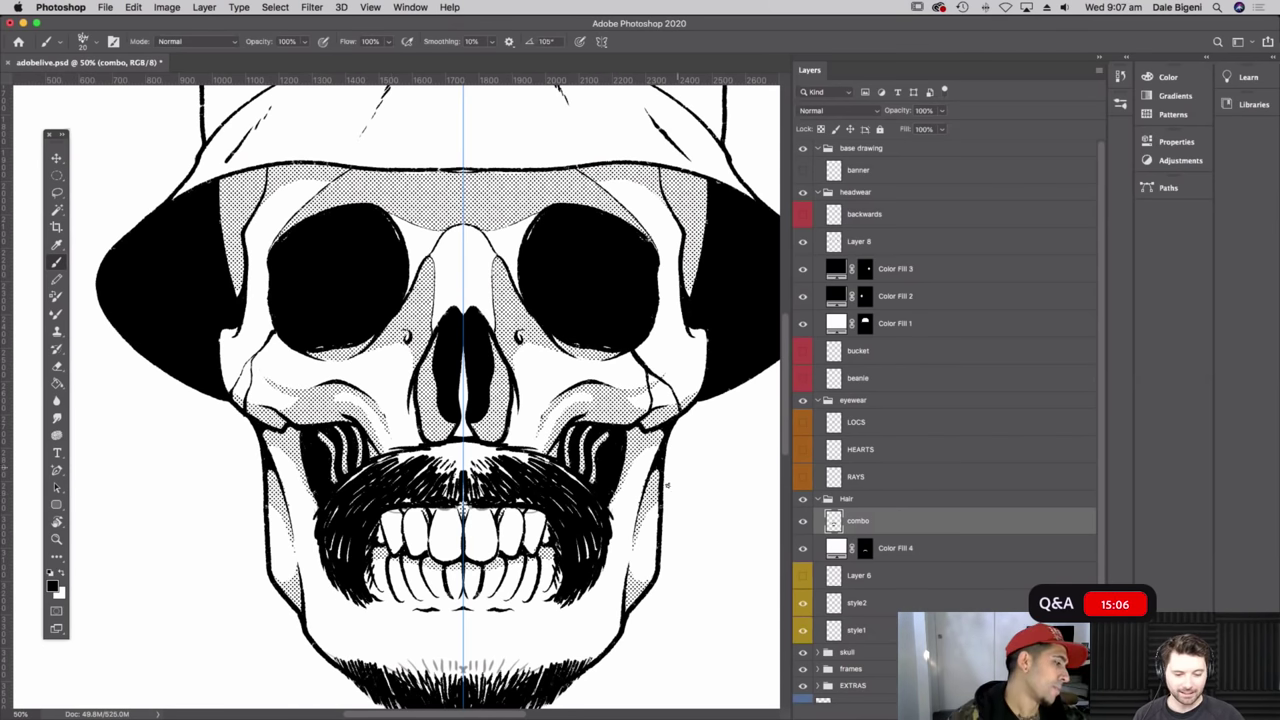
drag(450, 443, 461, 440)
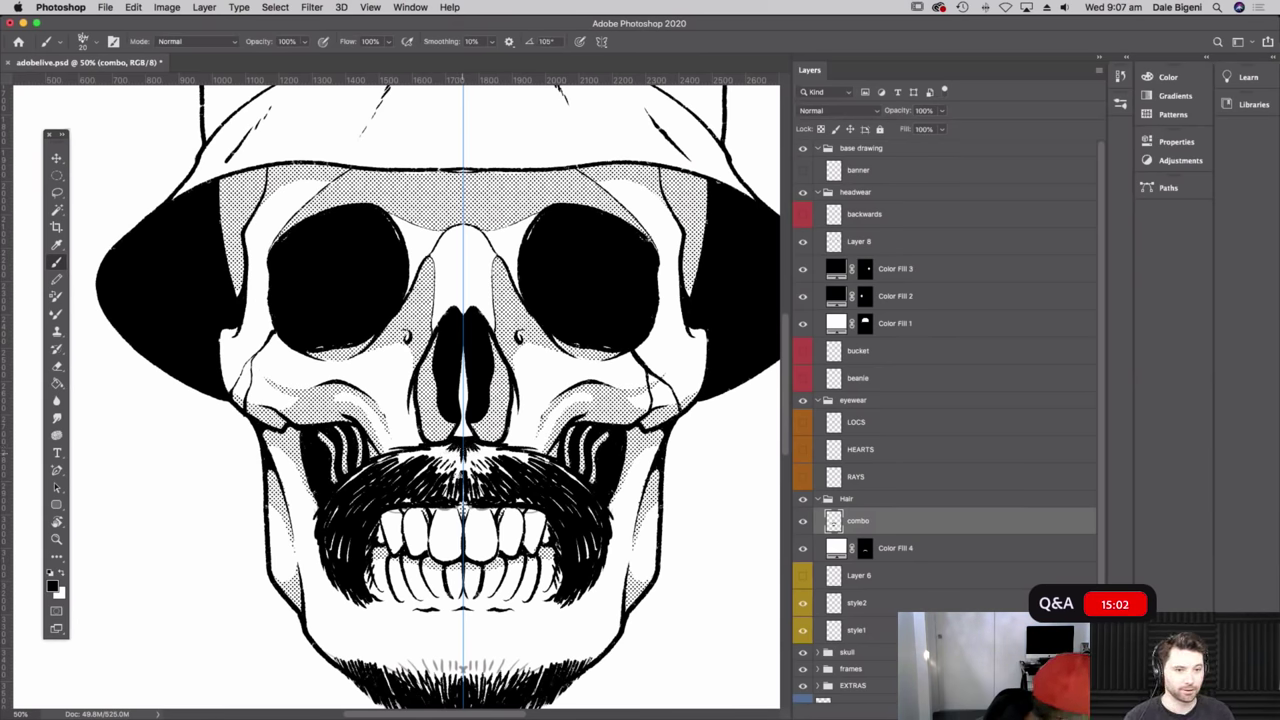
drag(455, 442, 420, 452)
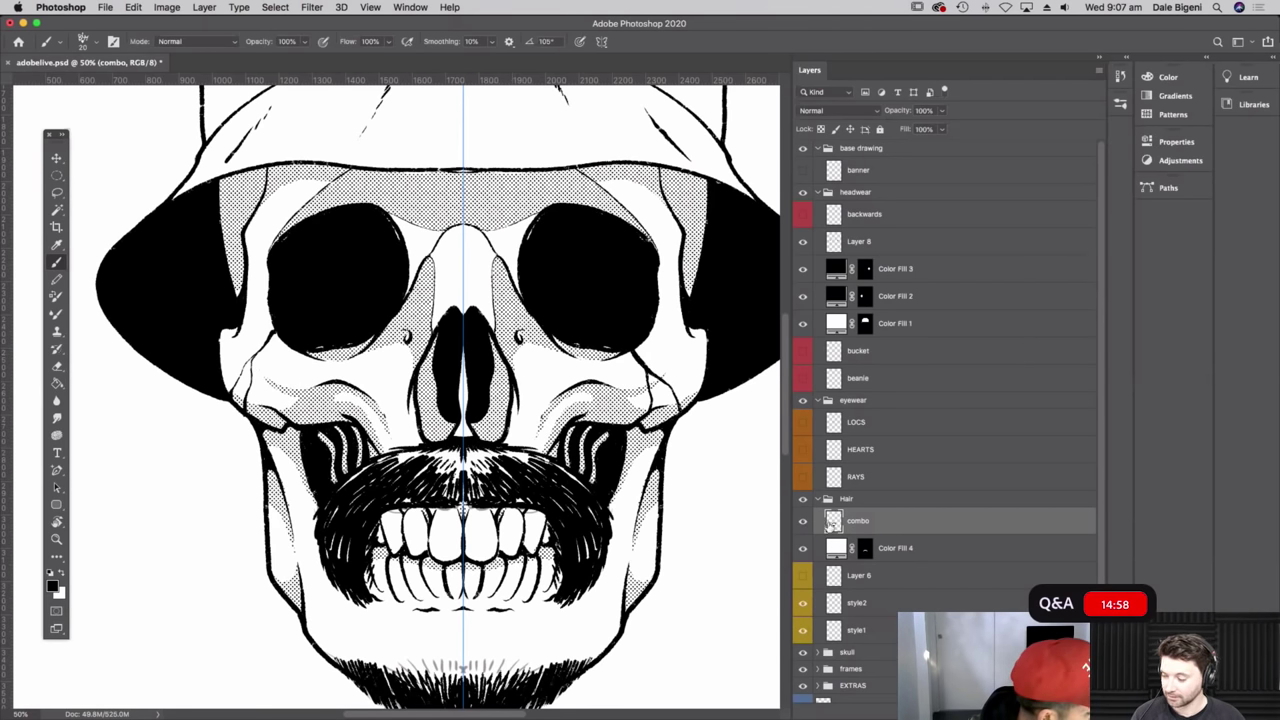
- Toggle the combo line art and the Color Fill 4 layer off and on to check the facial hair
click(803, 521)
click(803, 521)
click(803, 548)
click(803, 548)
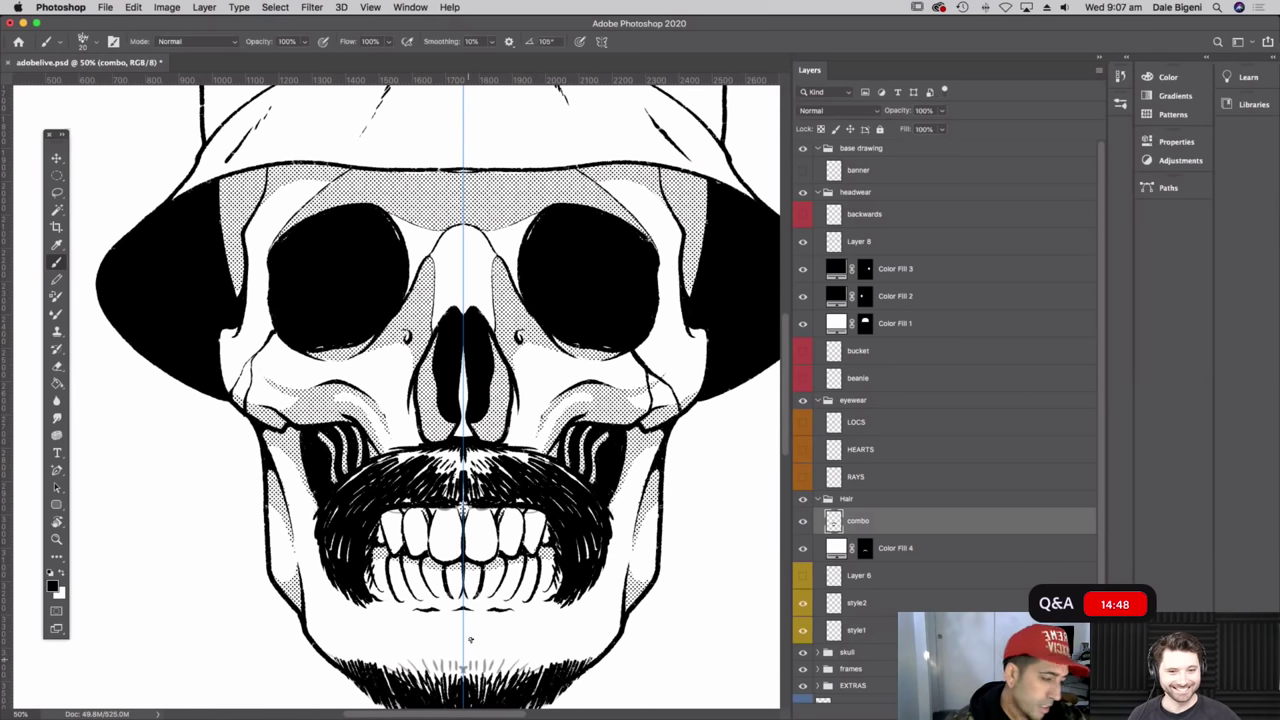
- Select Layer 9 in the skull group and switch to the 31 px hard round brush
click(818, 498)
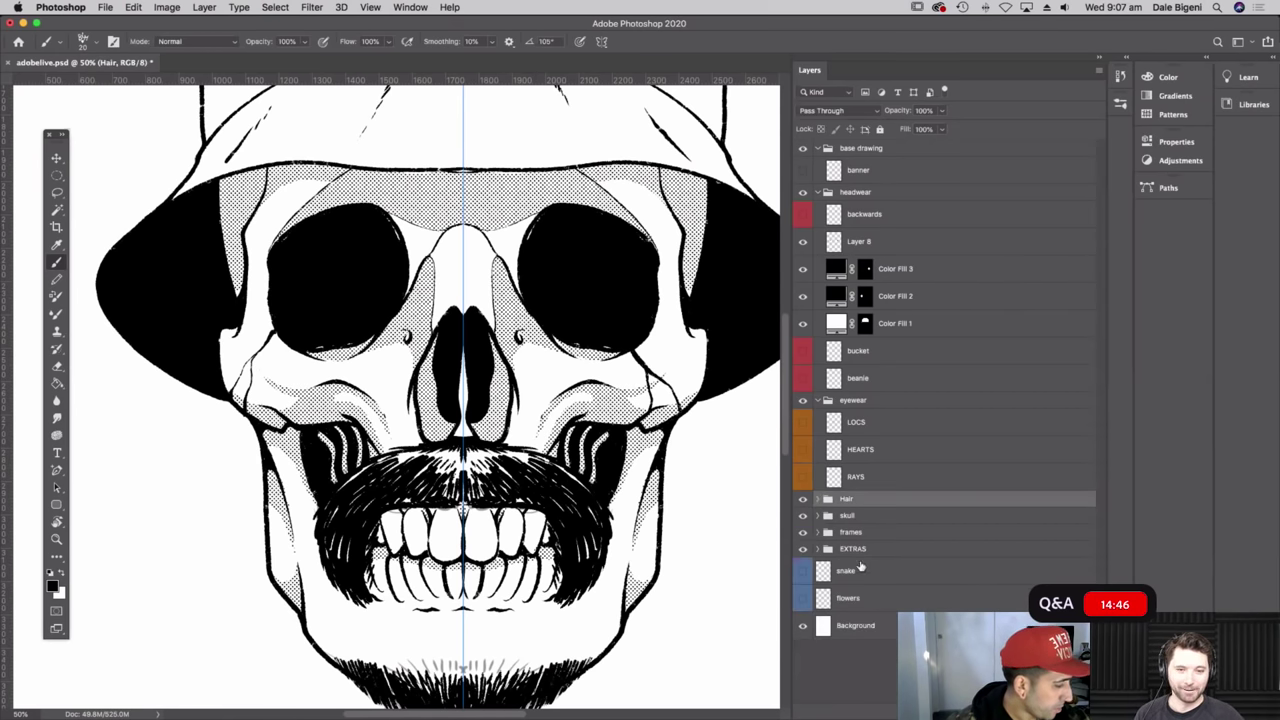
click(818, 515)
click(836, 544)
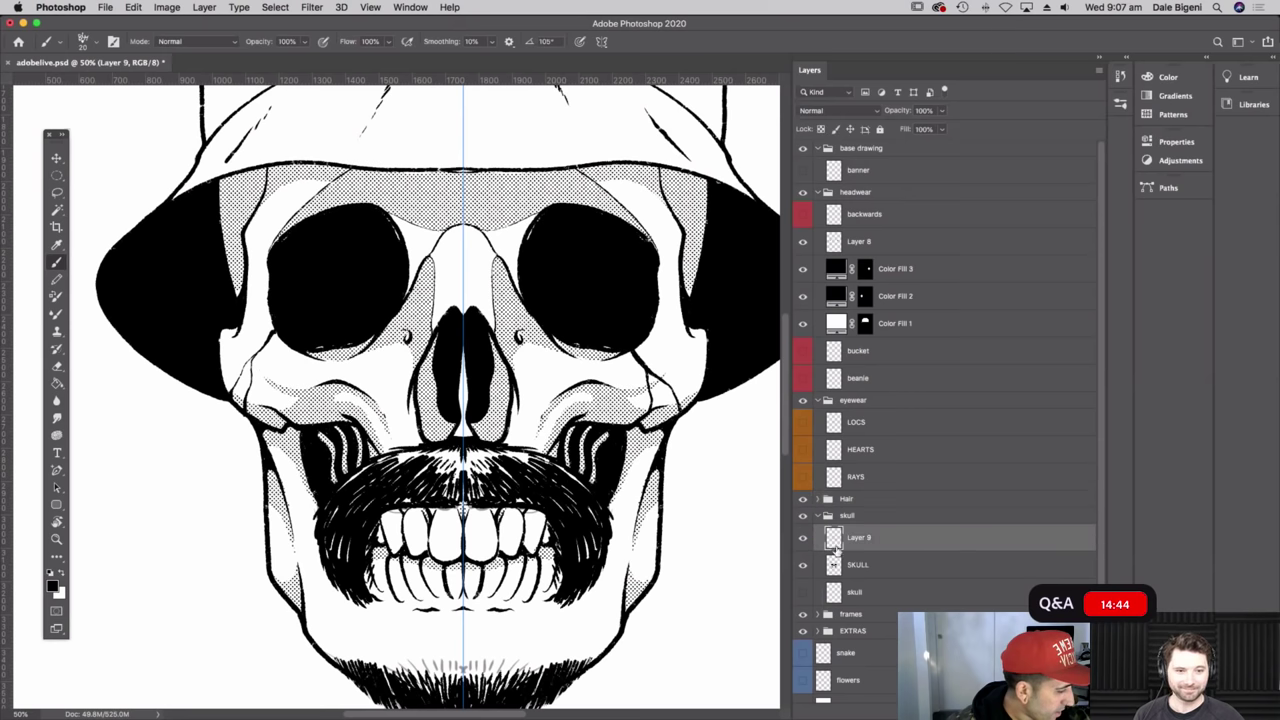
click(94, 40)
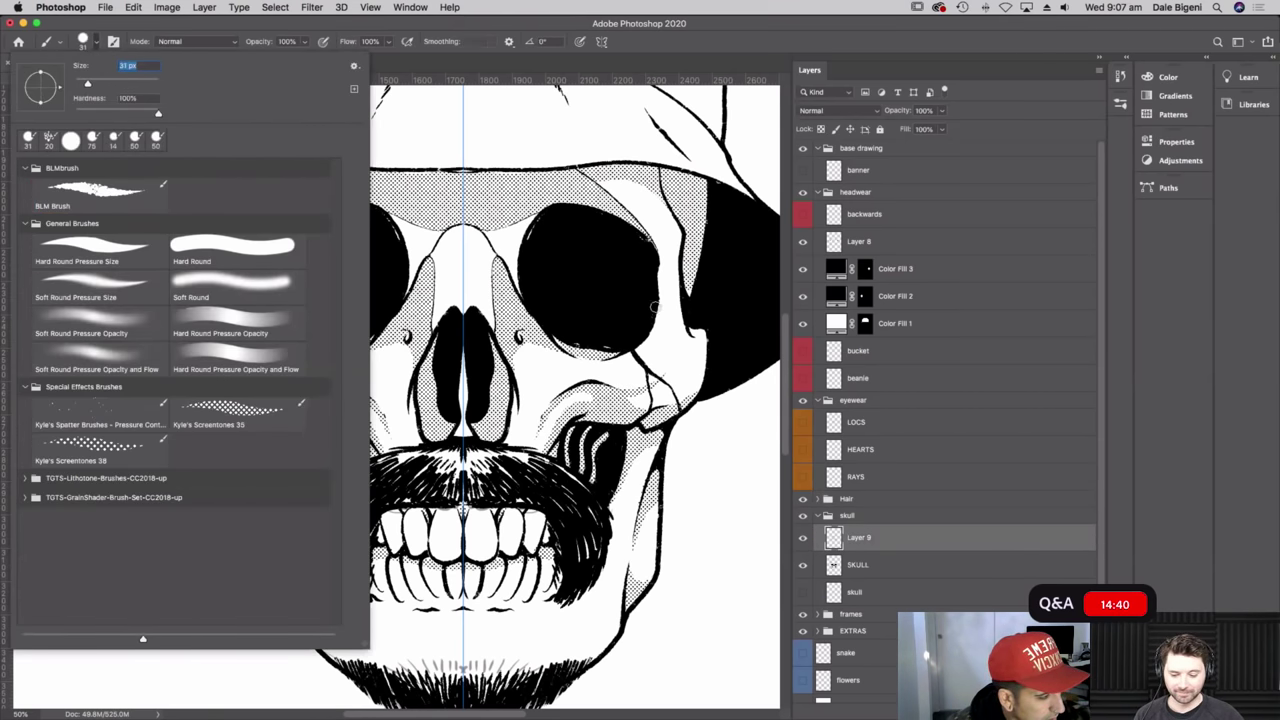
click(679, 371)
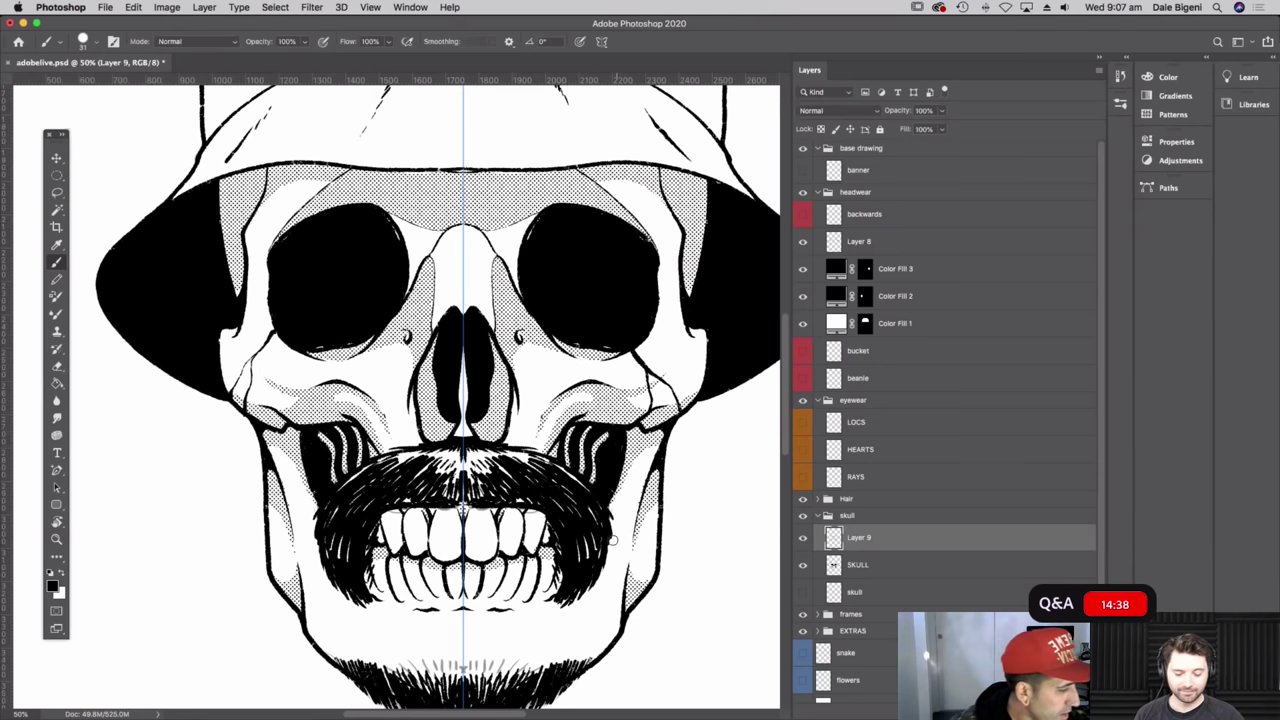
scroll(709, 611, down, 2)
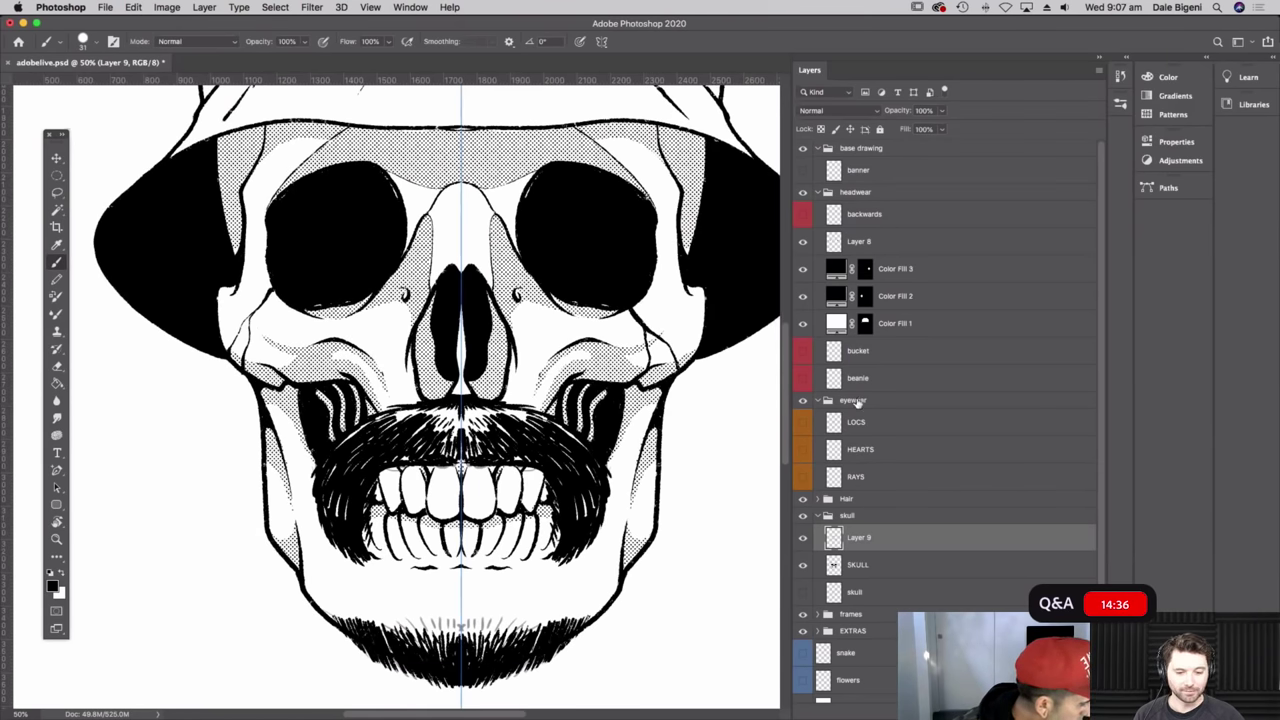
- On the combo layer, brush fine shading touches onto the skull's cheekbones and the upper side of the jaw
click(818, 499)
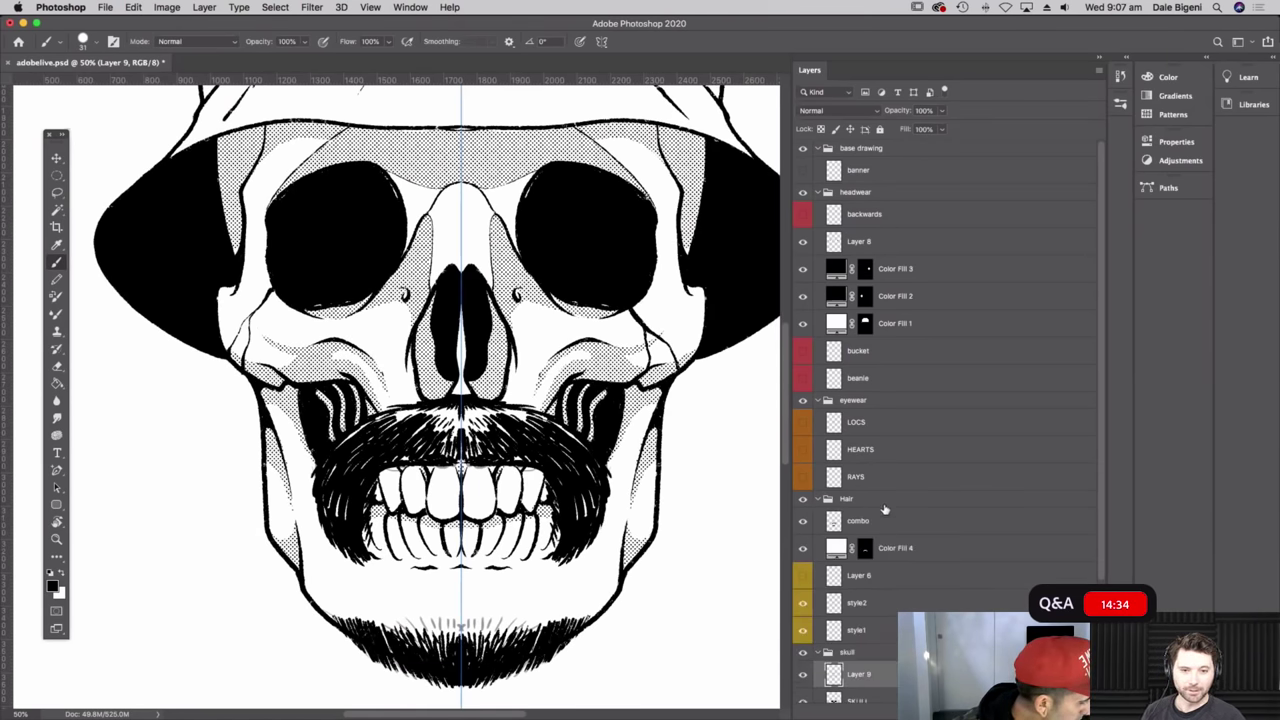
click(885, 521)
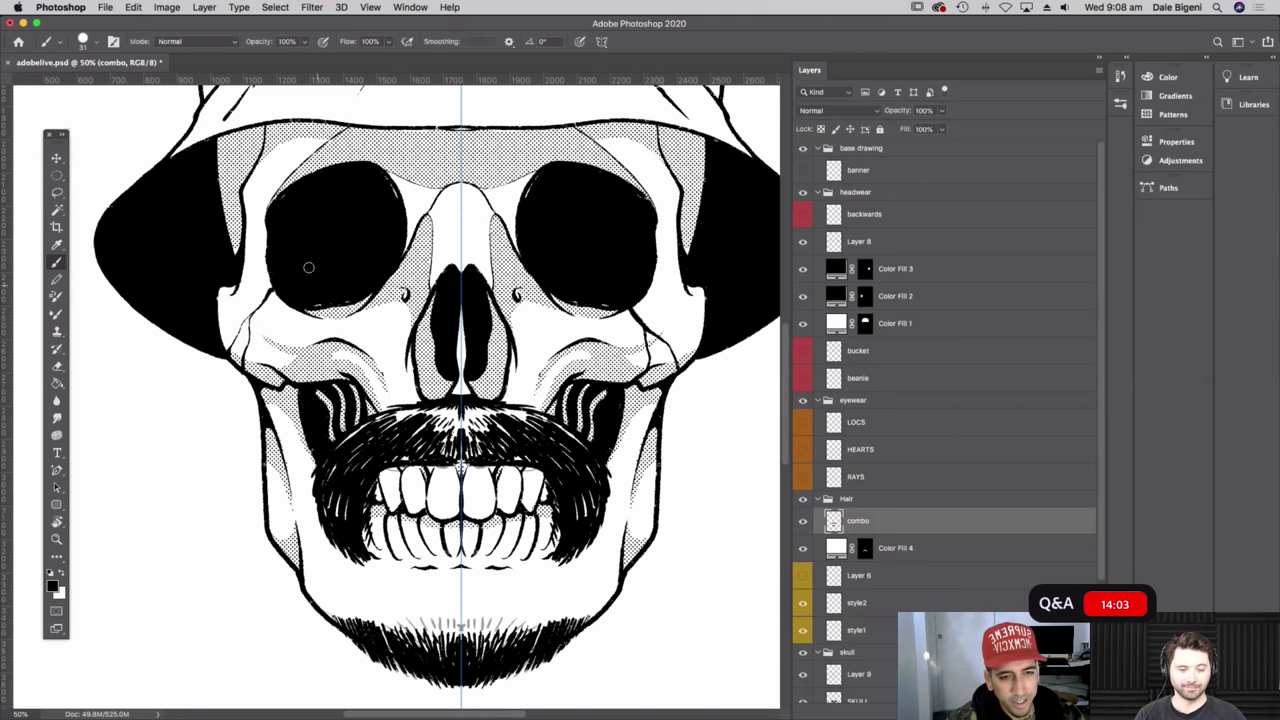
scroll(320, 238, up, 3)
scroll(347, 241, up, 2)
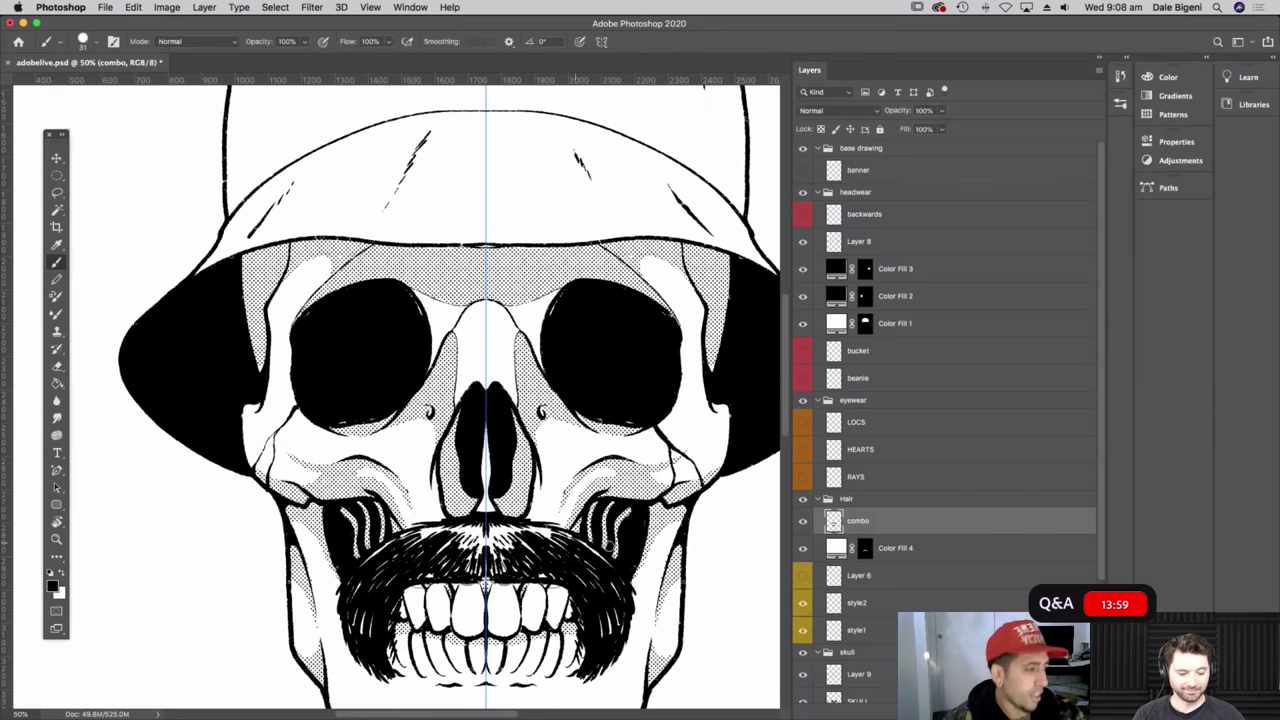
drag(654, 628, 612, 598)
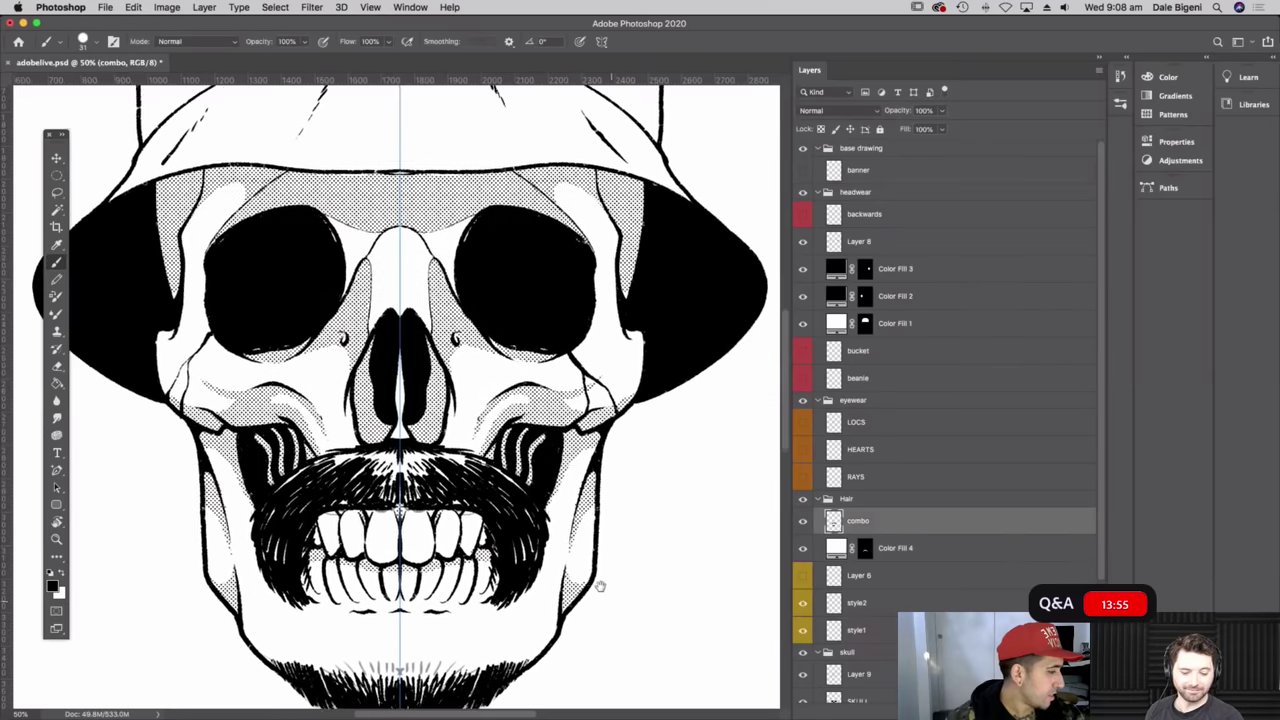
scroll(634, 627, down, 2)
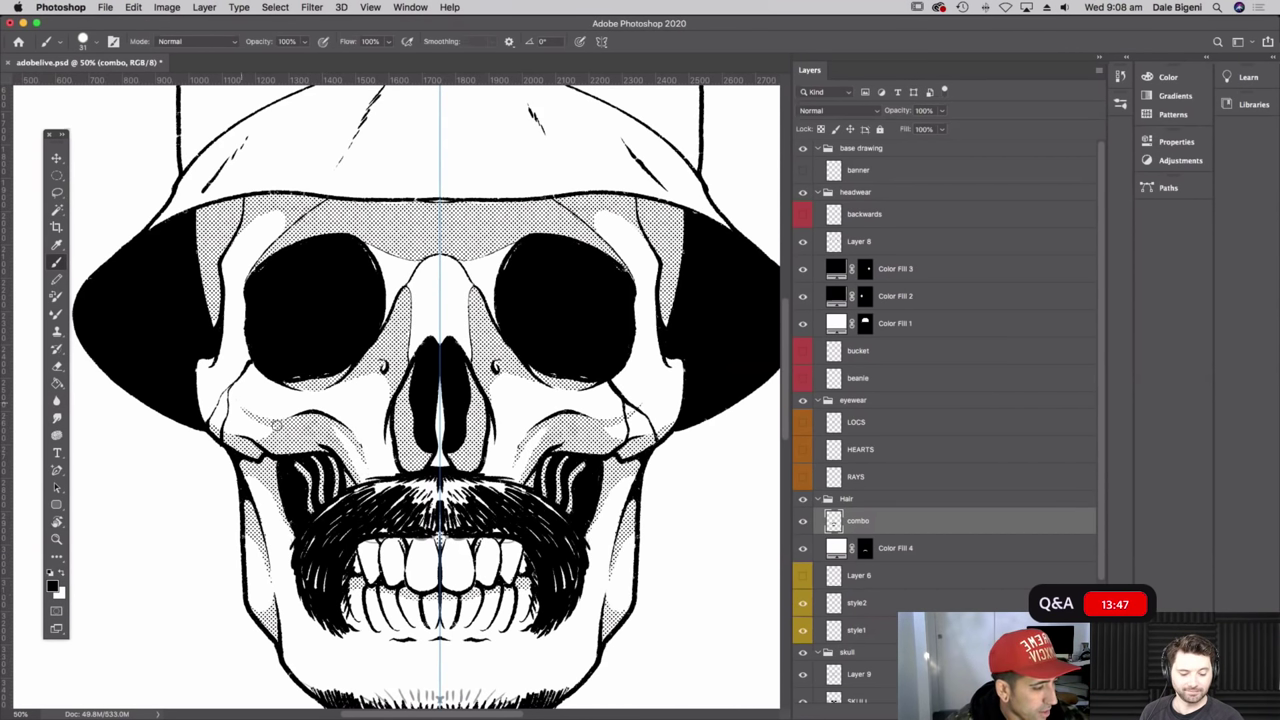
mouse_move(232, 395)
mouse_down()
mouse_move(286, 424)
mouse_move(264, 429)
mouse_move(274, 432)
mouse_up()
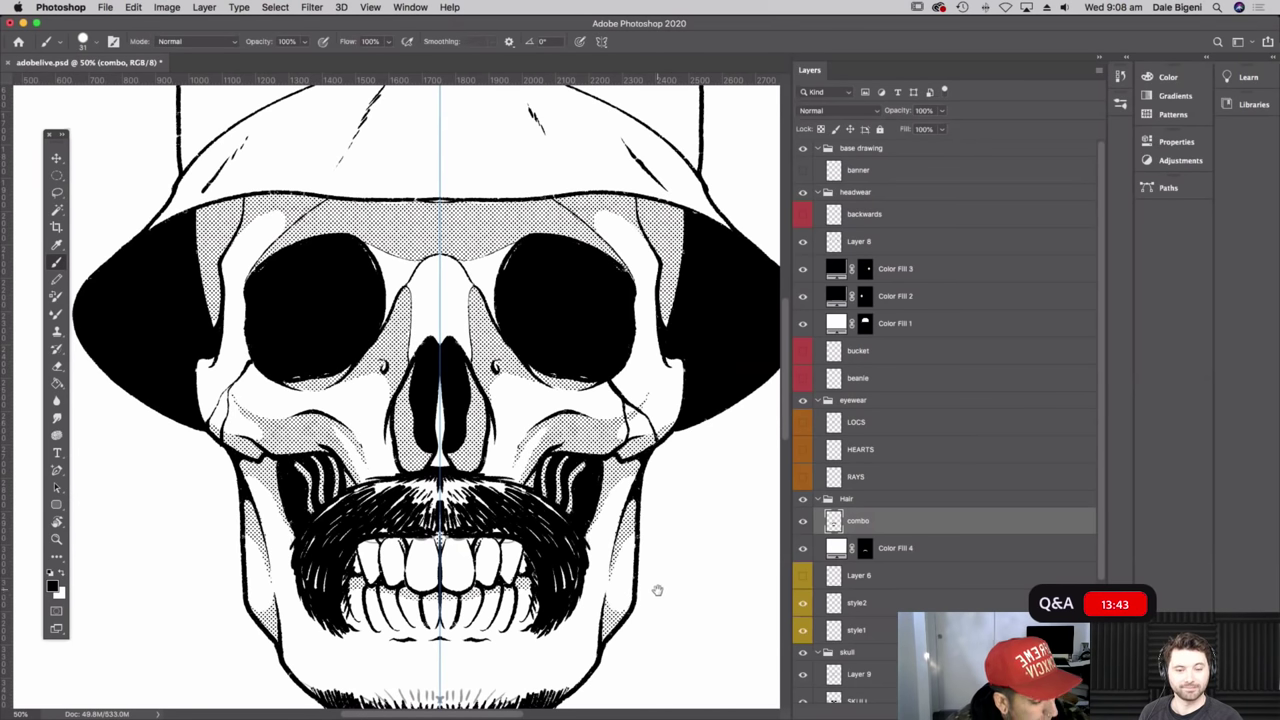
drag(658, 590, 663, 567)
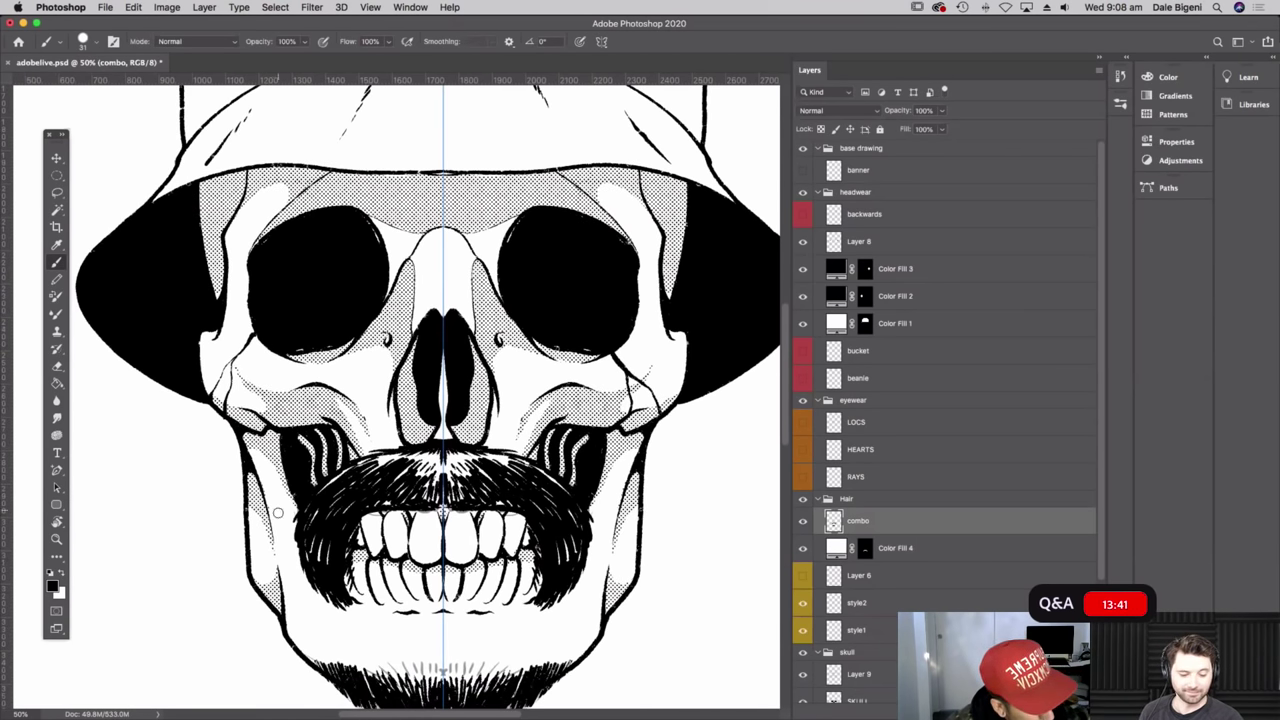
drag(272, 518, 243, 438)
drag(282, 515, 252, 434)
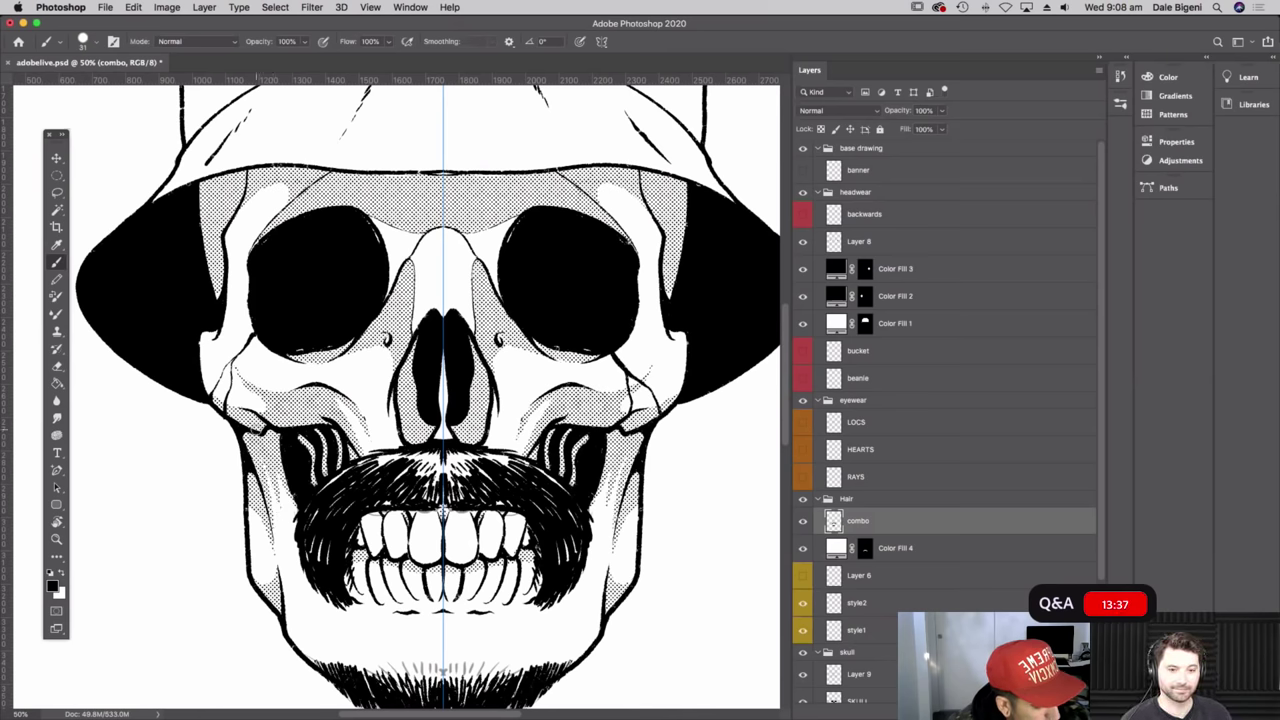
drag(645, 551, 641, 595)
key(super+minus)
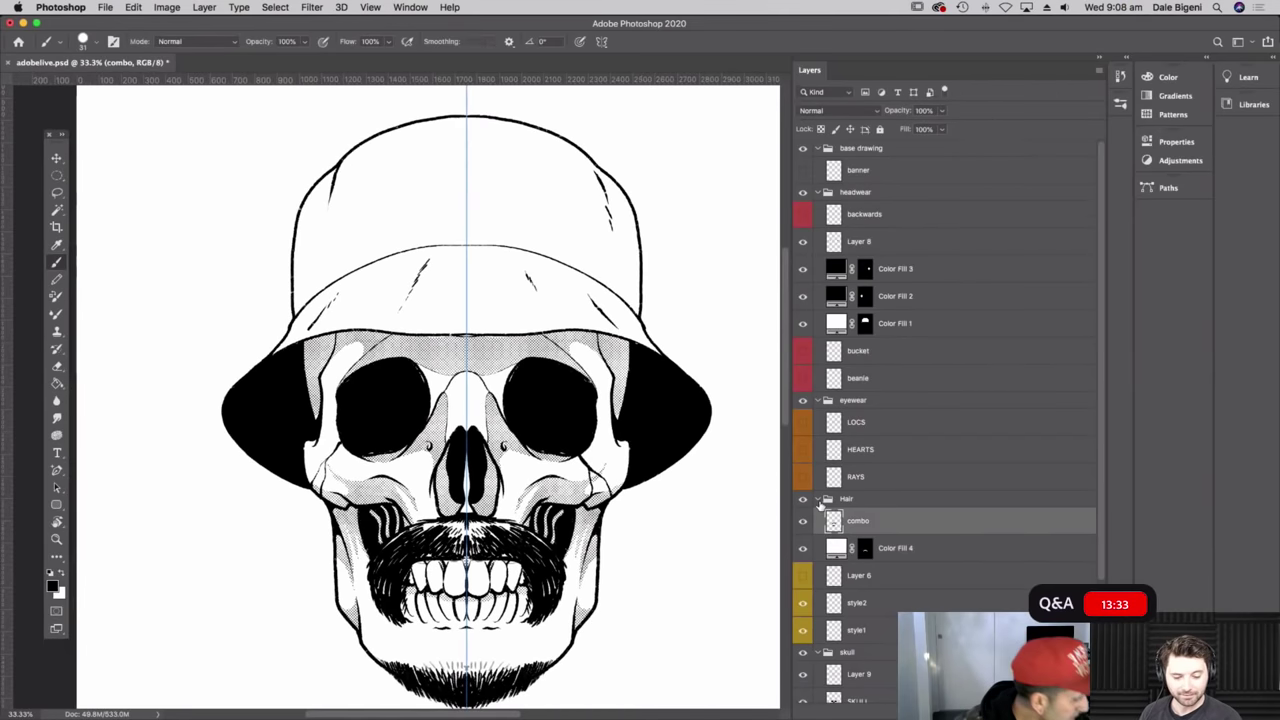
- Collapse the Hair group and add a new layer directly above SKULL, with white as the painting colour
click(818, 499)
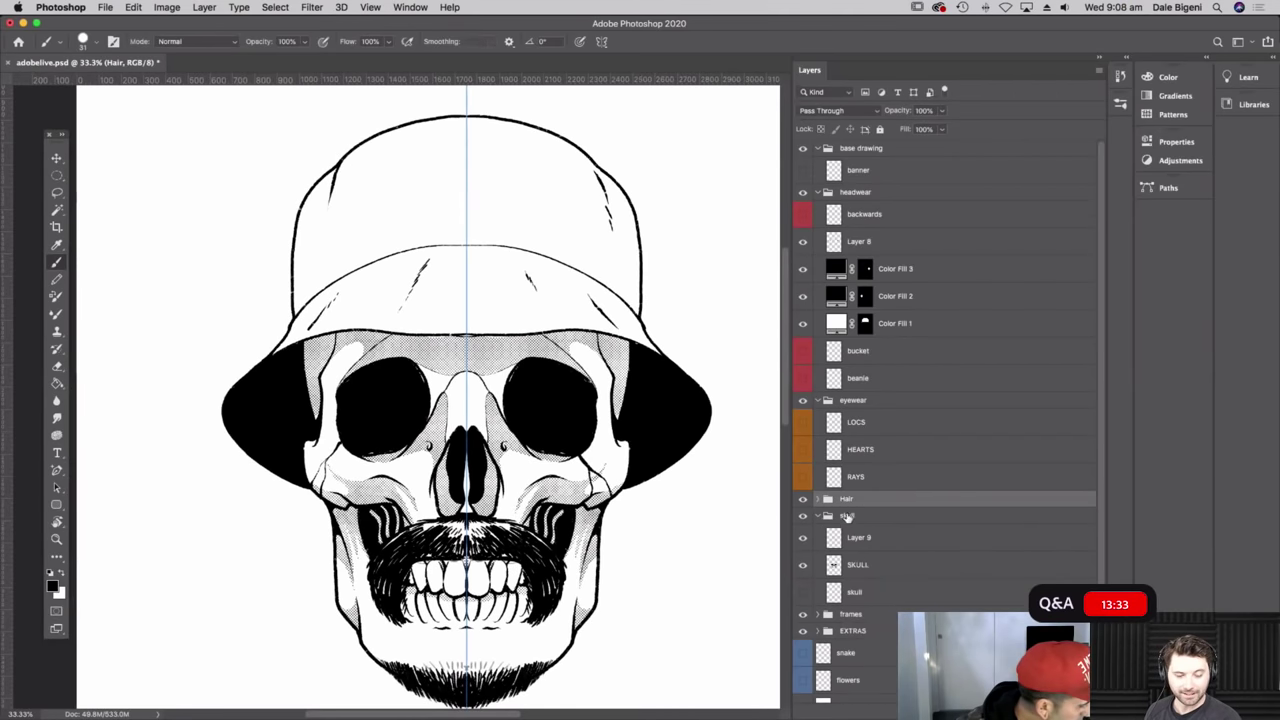
click(867, 566)
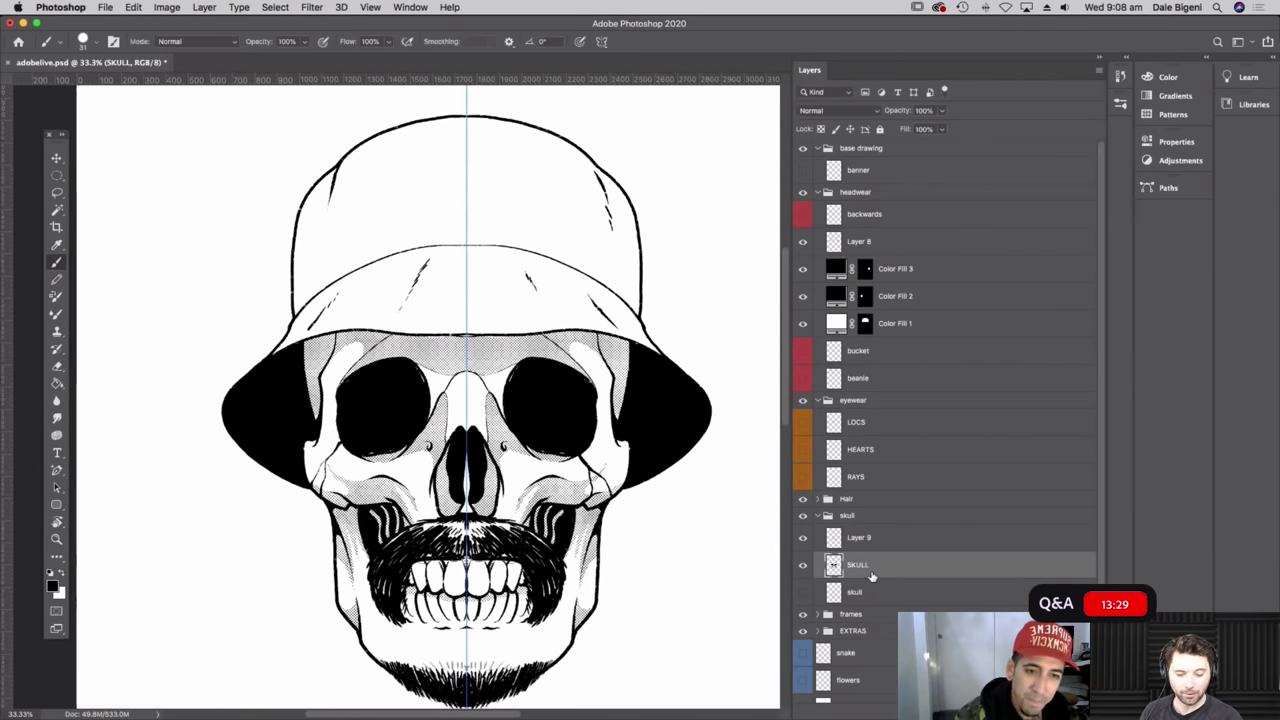
key(super+equal)
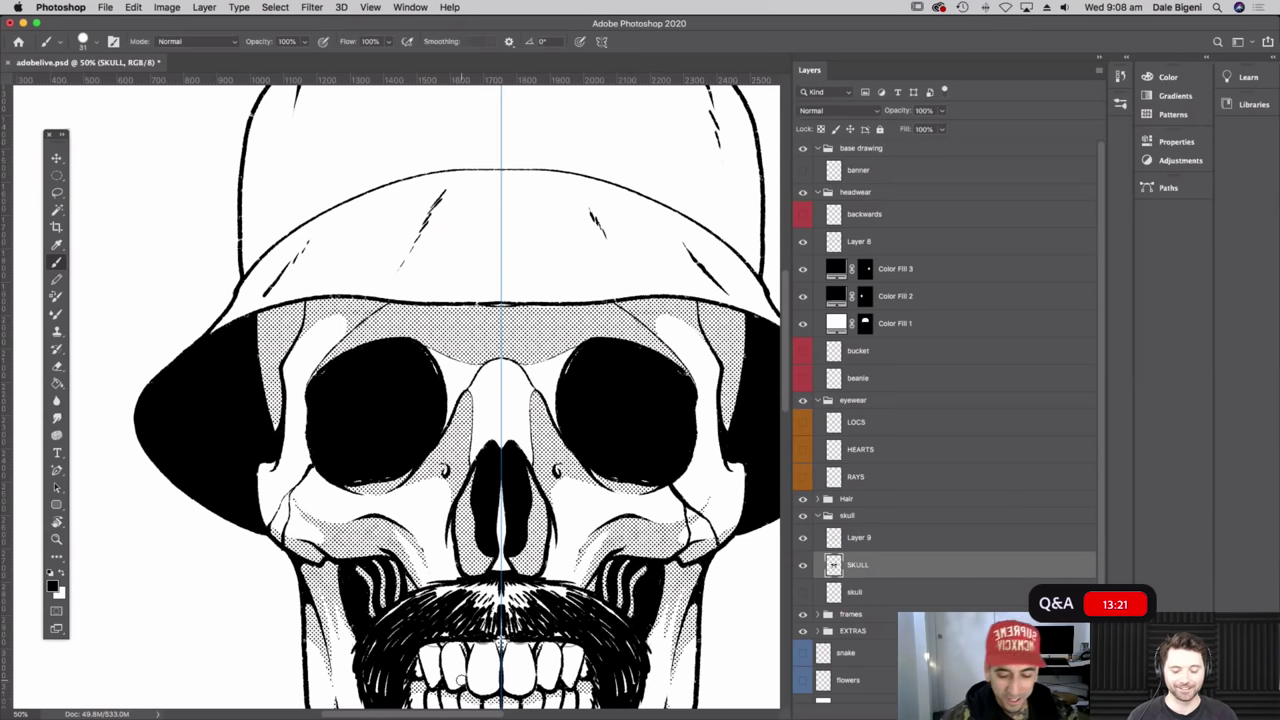
key(x)
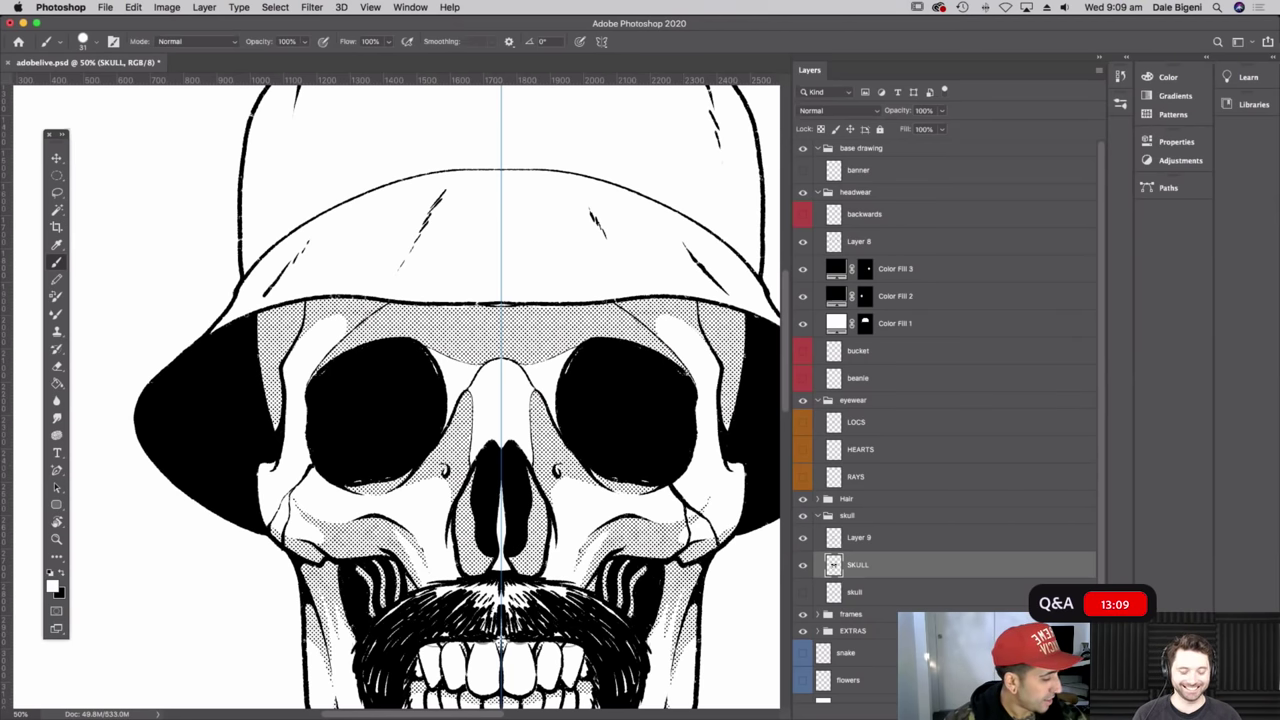
key(super+shift+alt+n)
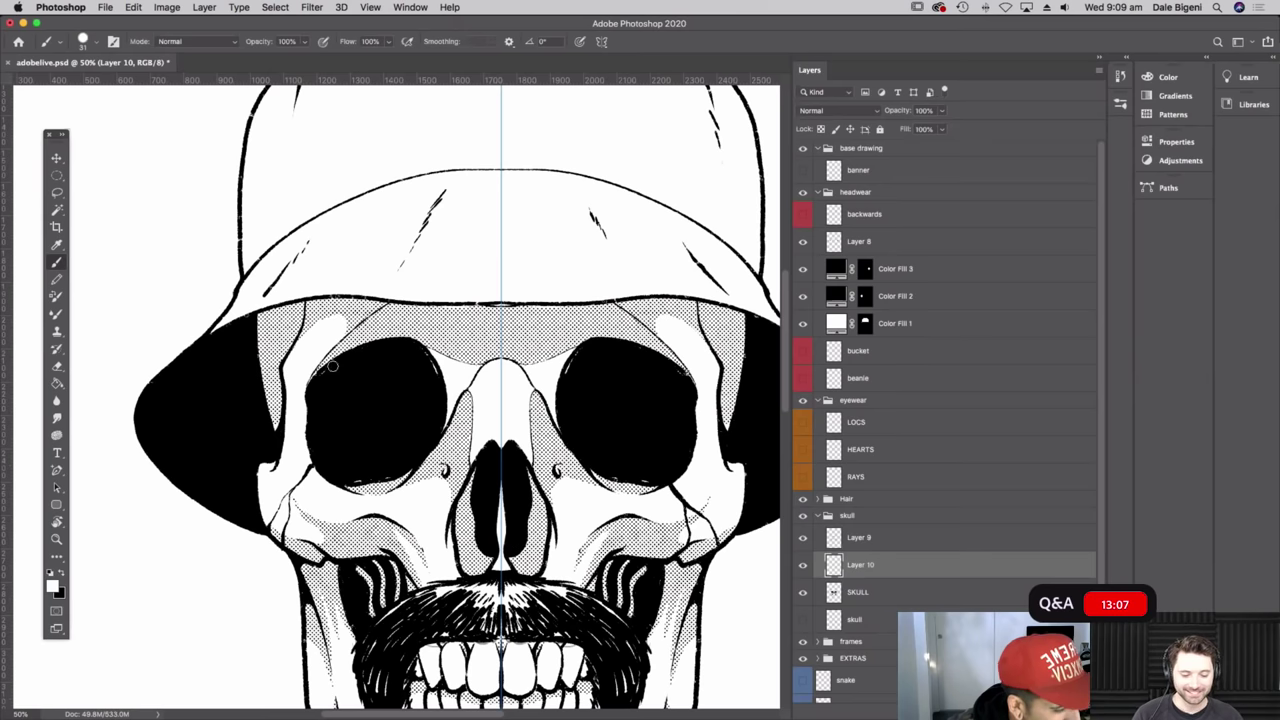
- Switch to the 20 px inking brush with a 105° angle for the new layer
click(96, 43)
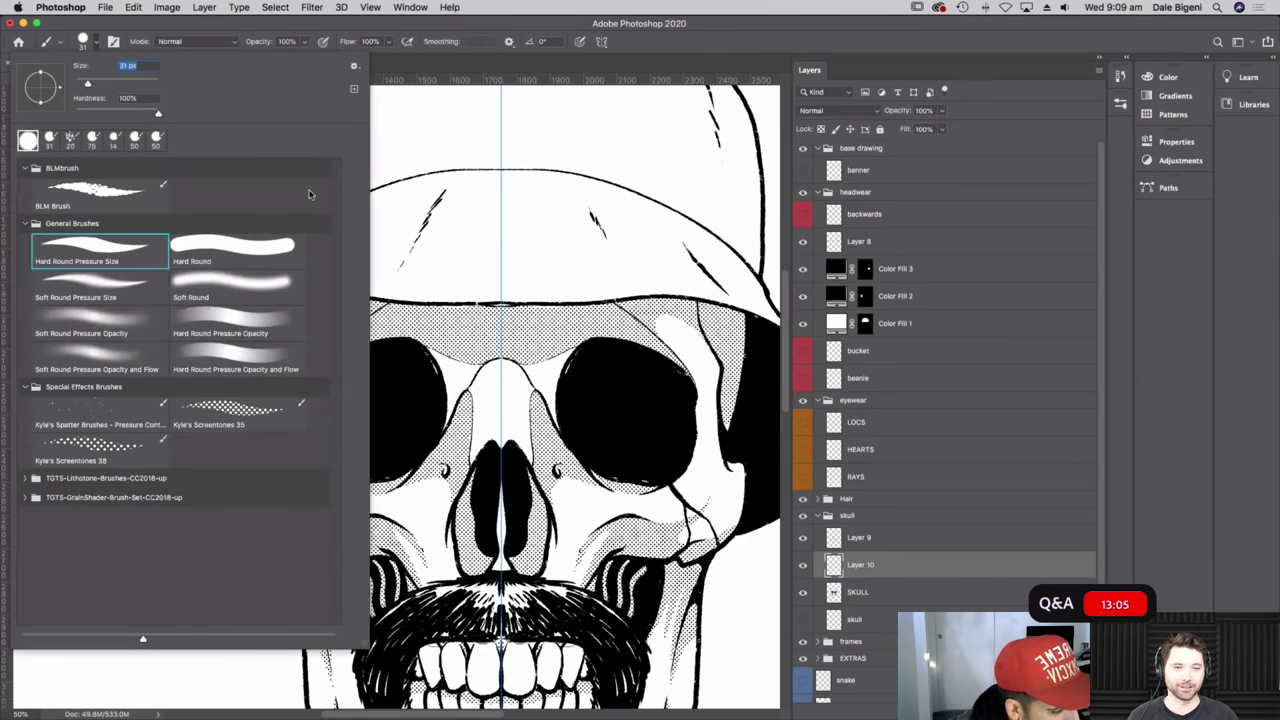
click(430, 68)
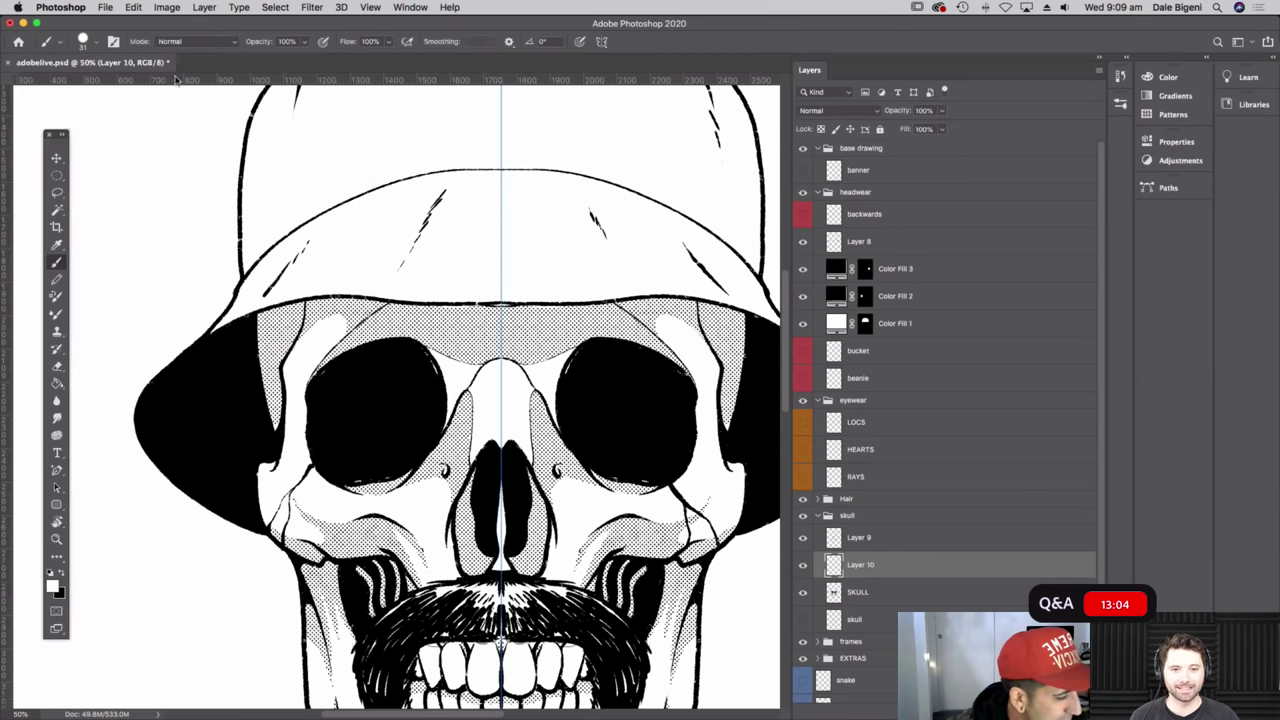
click(97, 44)
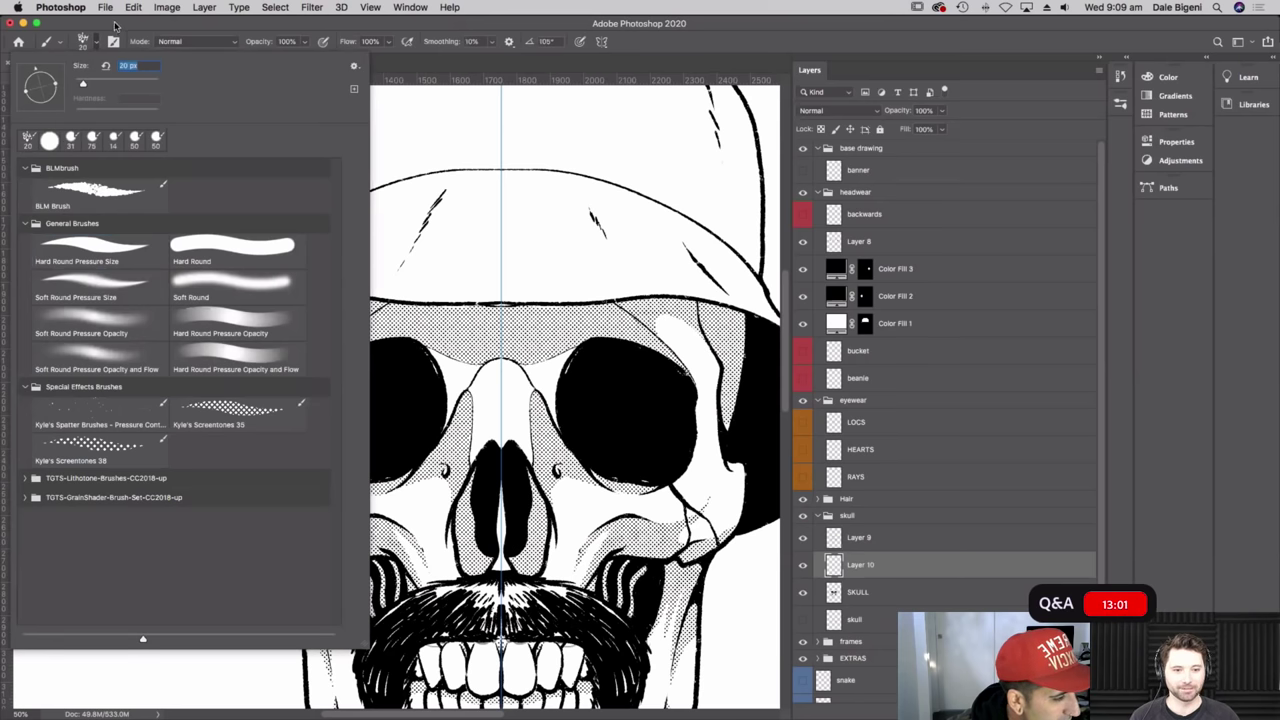
- Set the inking brush to 38 px and paint a small white U-shaped crescent inside each eye socket on Layer 10
click(114, 24)
click(95, 45)
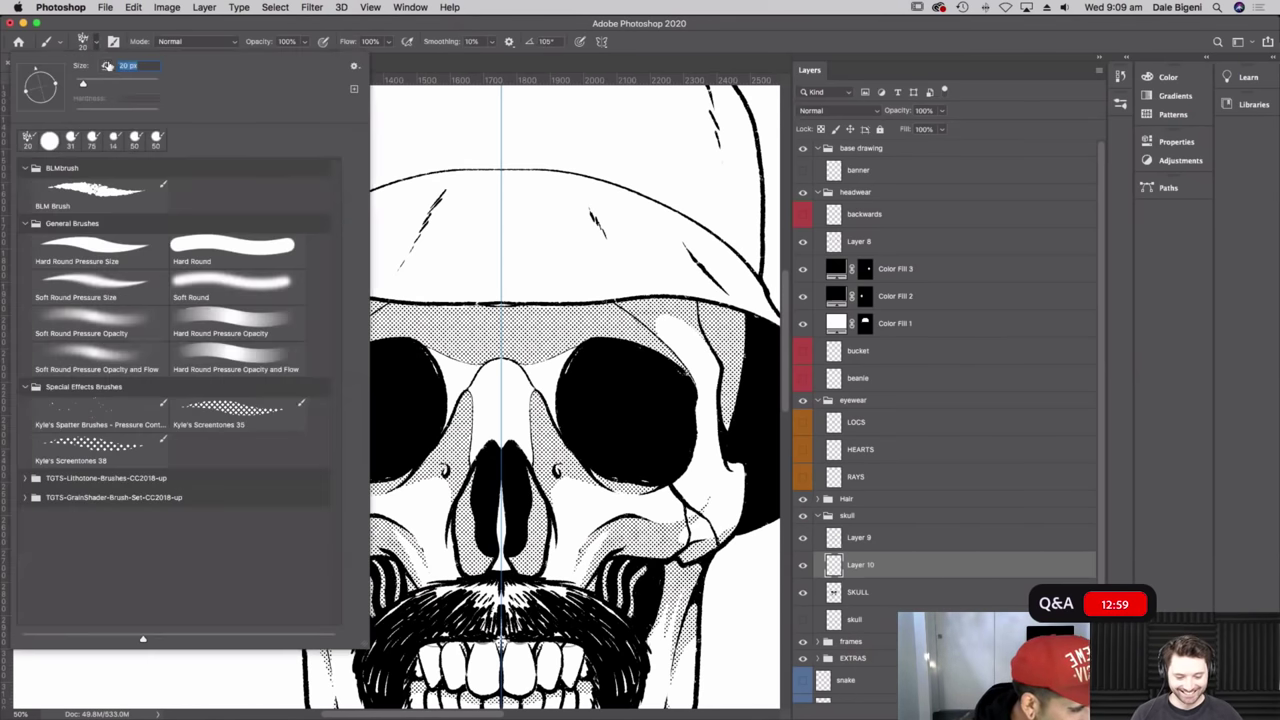
click(100, 33)
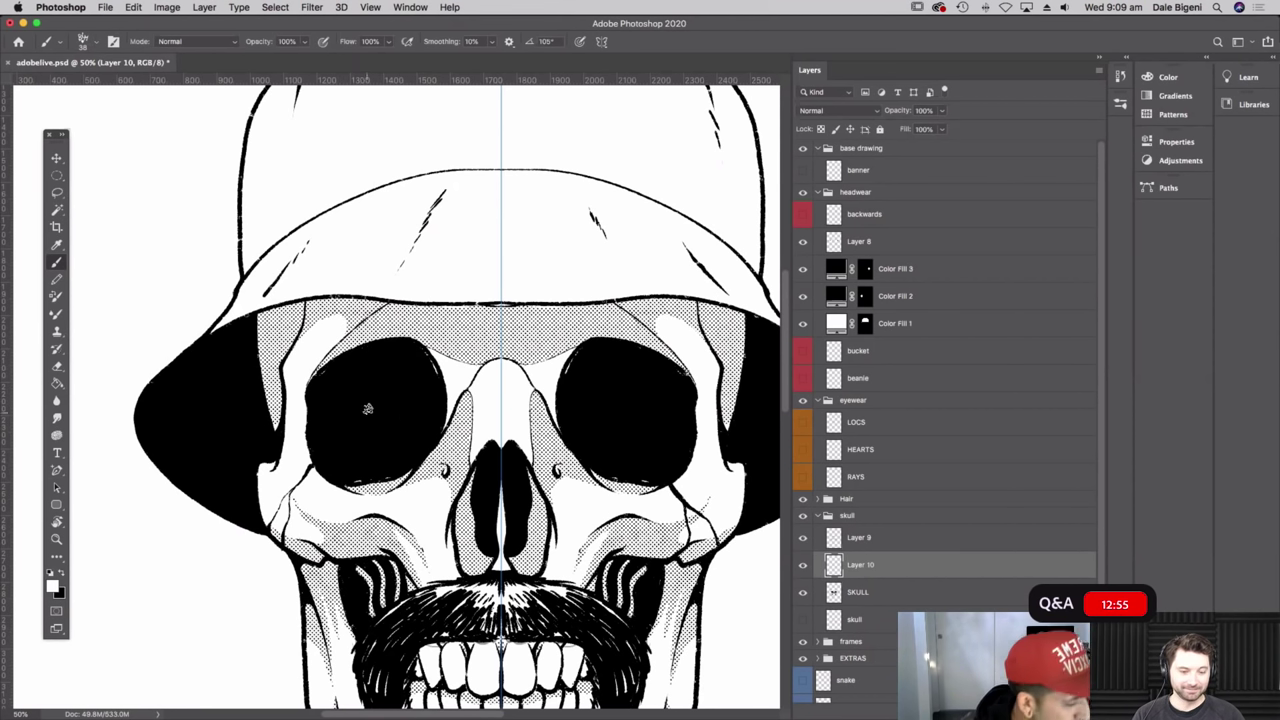
mouse_move(355, 411)
mouse_down()
mouse_move(378, 434)
mouse_move(395, 410)
mouse_move(392, 425)
mouse_move(364, 428)
mouse_move(356, 406)
mouse_move(370, 435)
mouse_move(393, 403)
mouse_up()
key(super+minus)
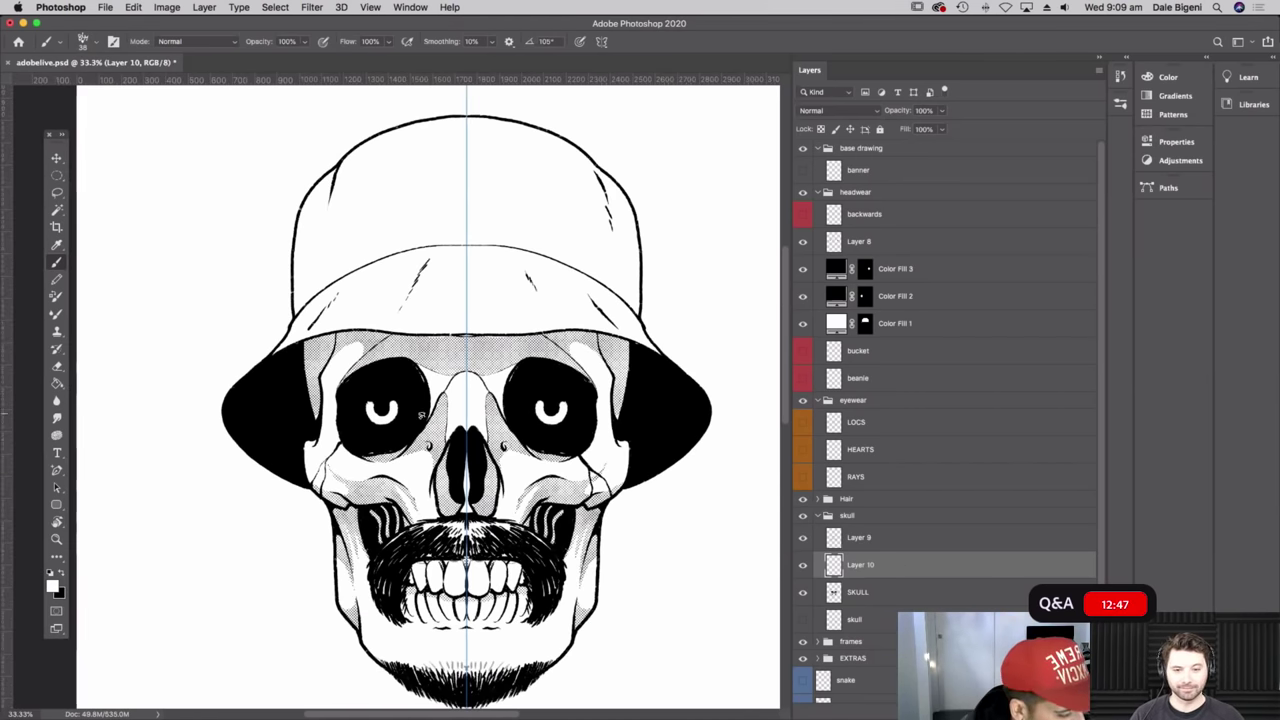
key(super+minus)
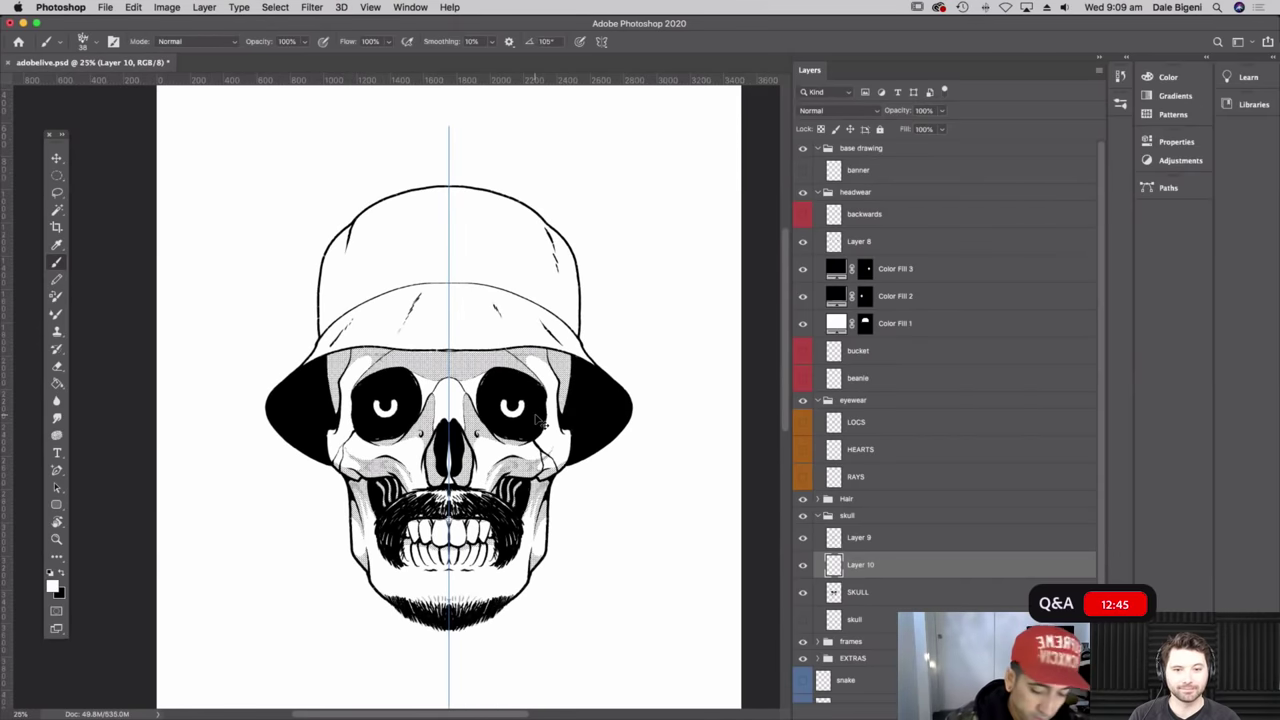
key(super+plus)
key(super+plus)
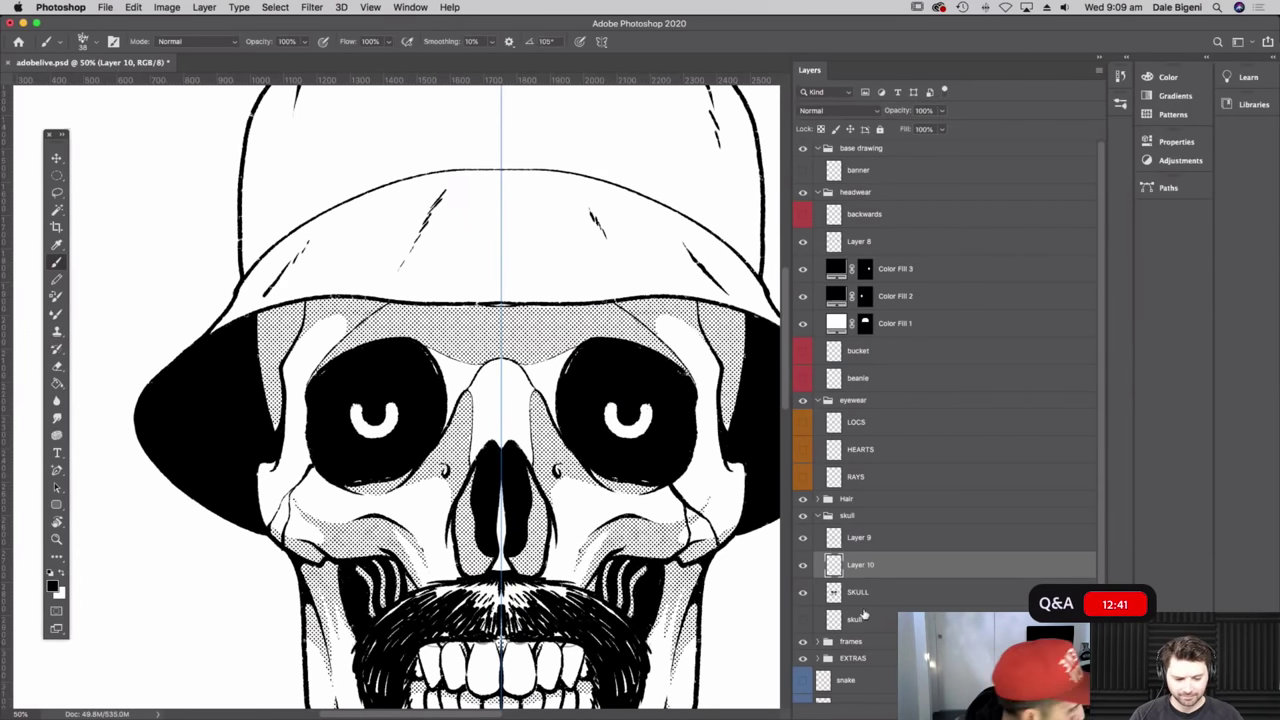
- With black as the painting colour, carve ragged, lash-like notches into the upper edges of both white eye crescents
click(802, 565)
click(802, 565)
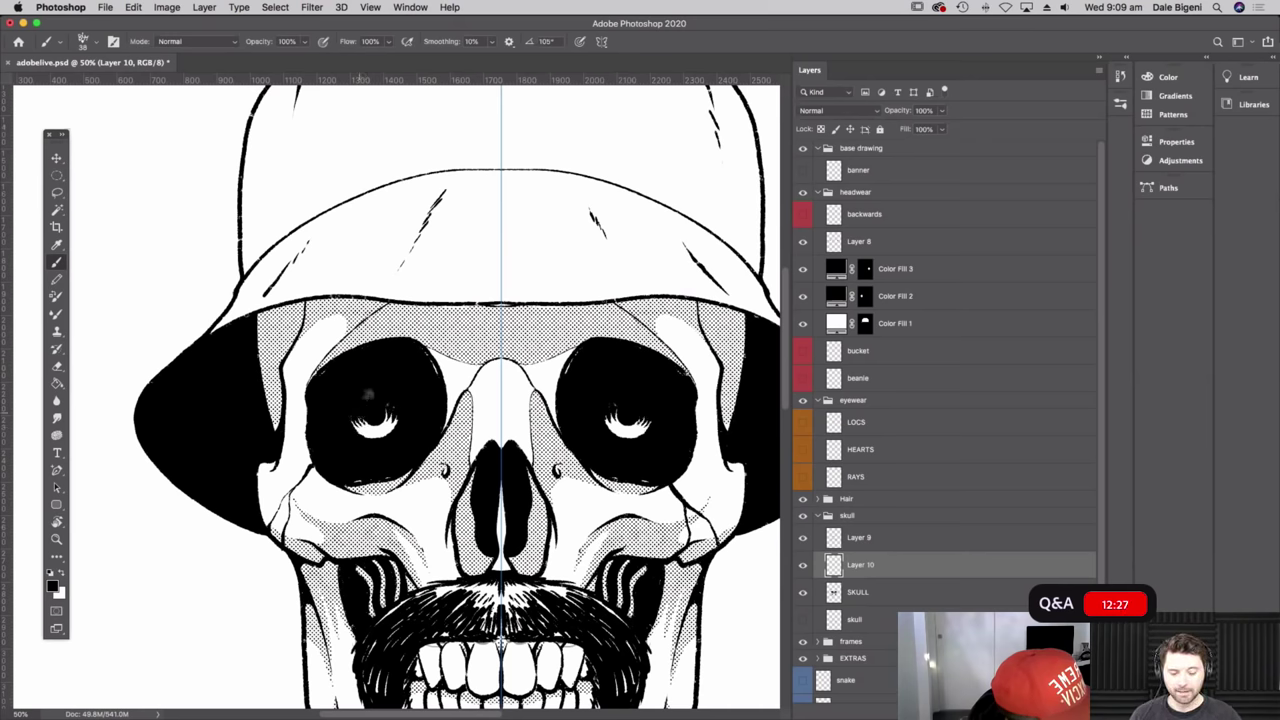
scroll(600, 590, down, 3)
scroll(600, 590, right, 2)
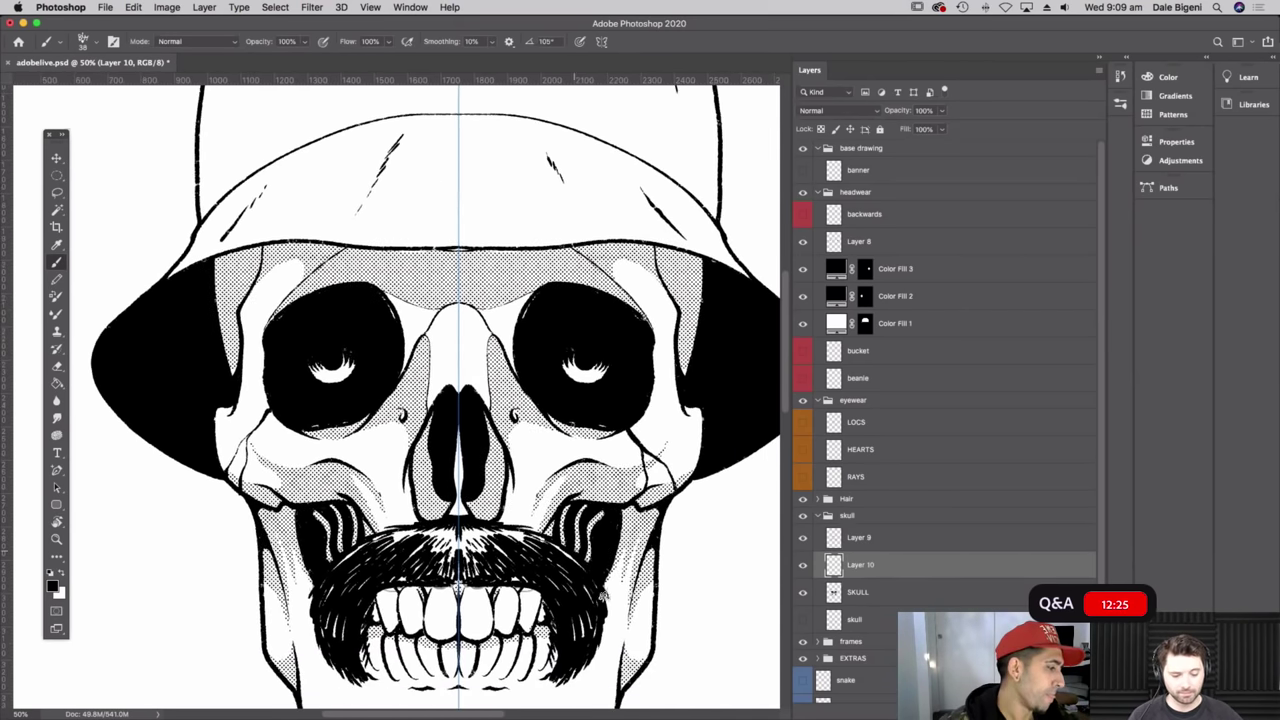
scroll(606, 598, down, 2)
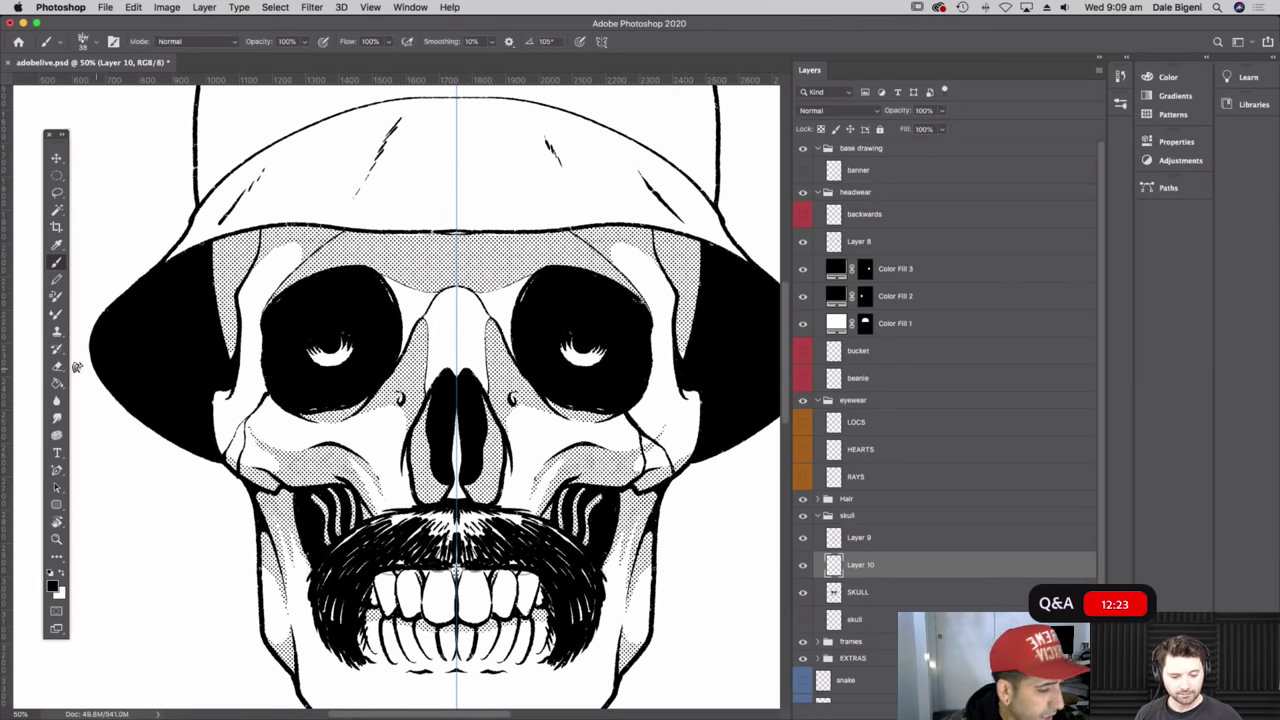
- Switch to the 31 px hard round brush and shade the upper part of both white eye crescents
click(88, 42)
click(100, 447)
click(100, 250)
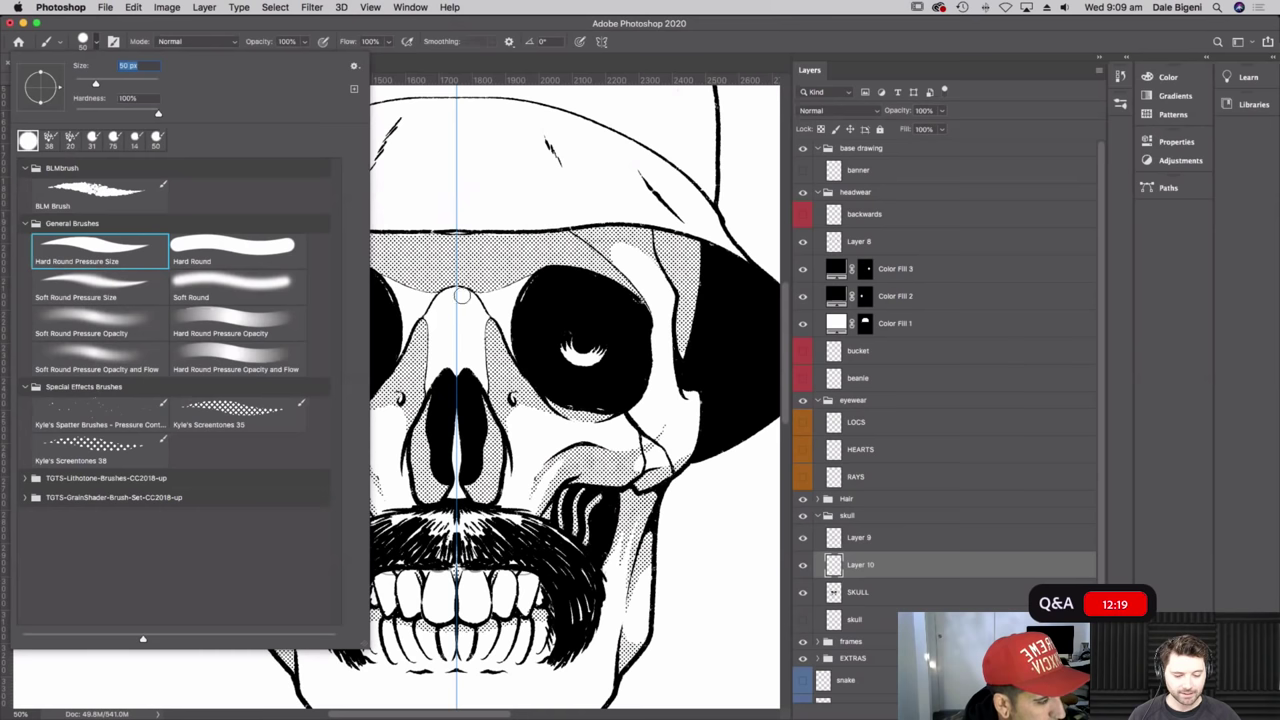
click(90, 140)
click(348, 39)
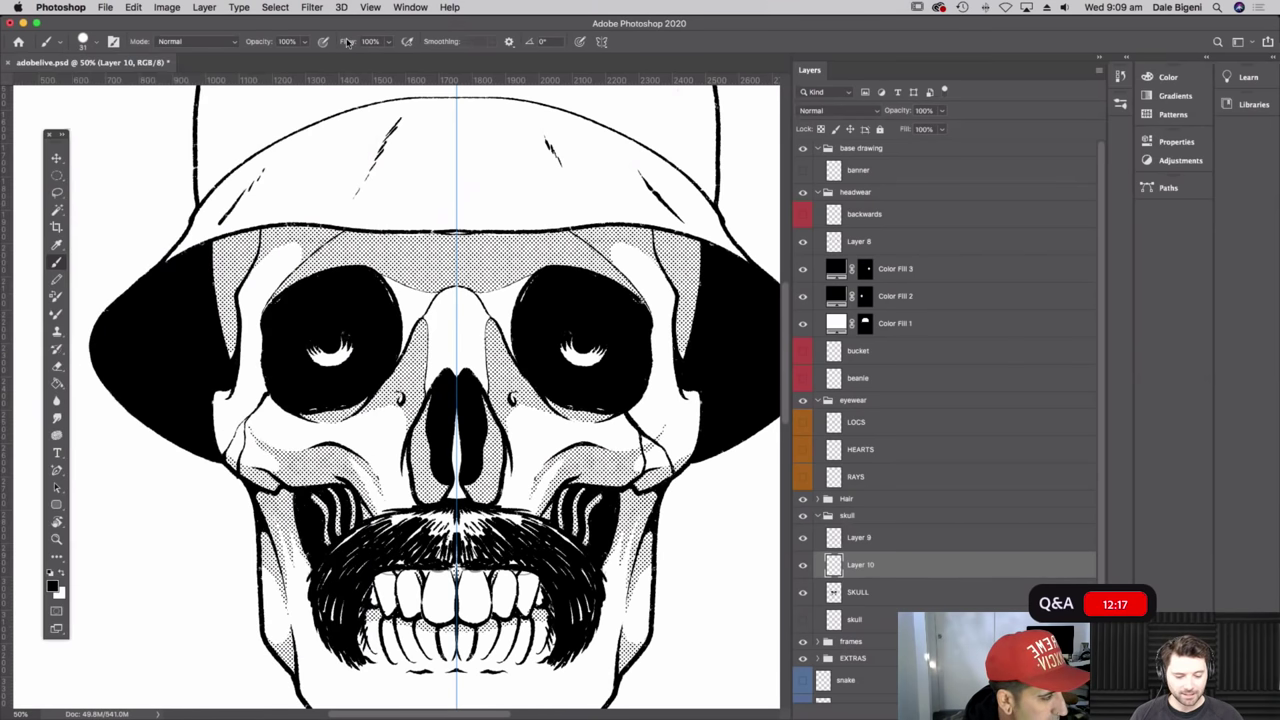
mouse_move(318, 341)
mouse_down()
mouse_move(308, 358)
mouse_move(333, 362)
mouse_move(345, 331)
mouse_up()
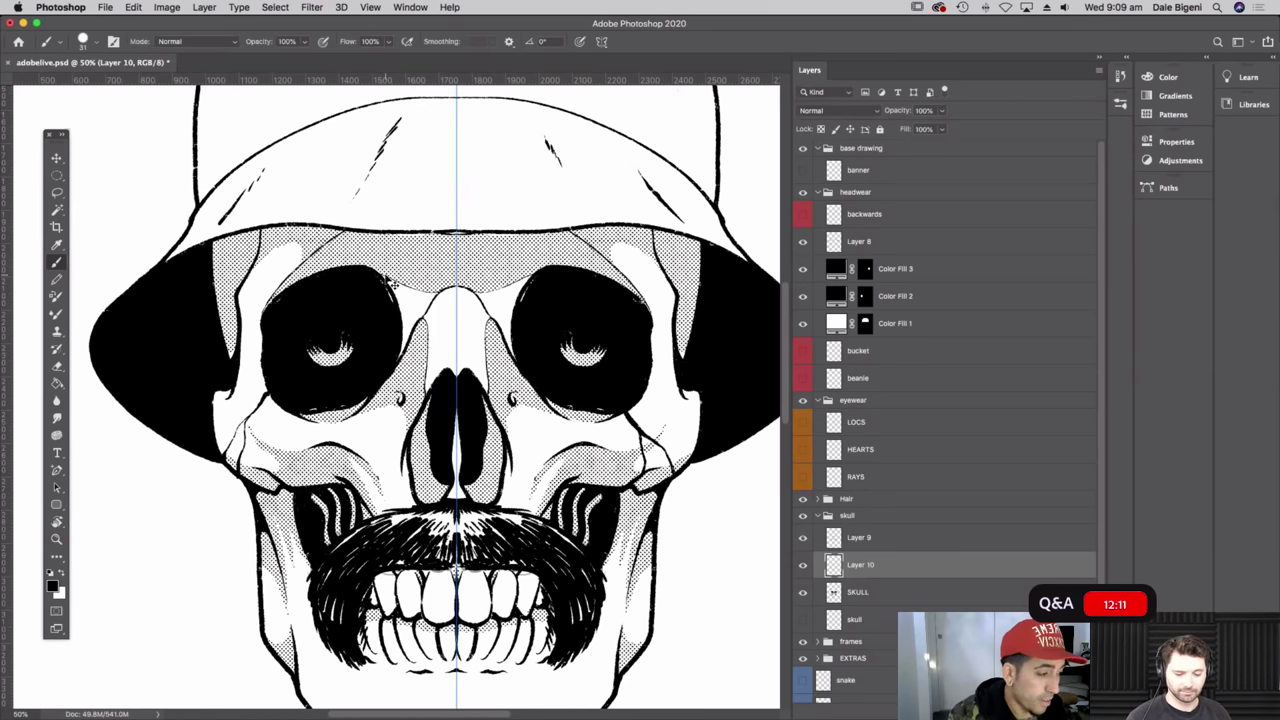
key(super+minus)
key(super+minus)
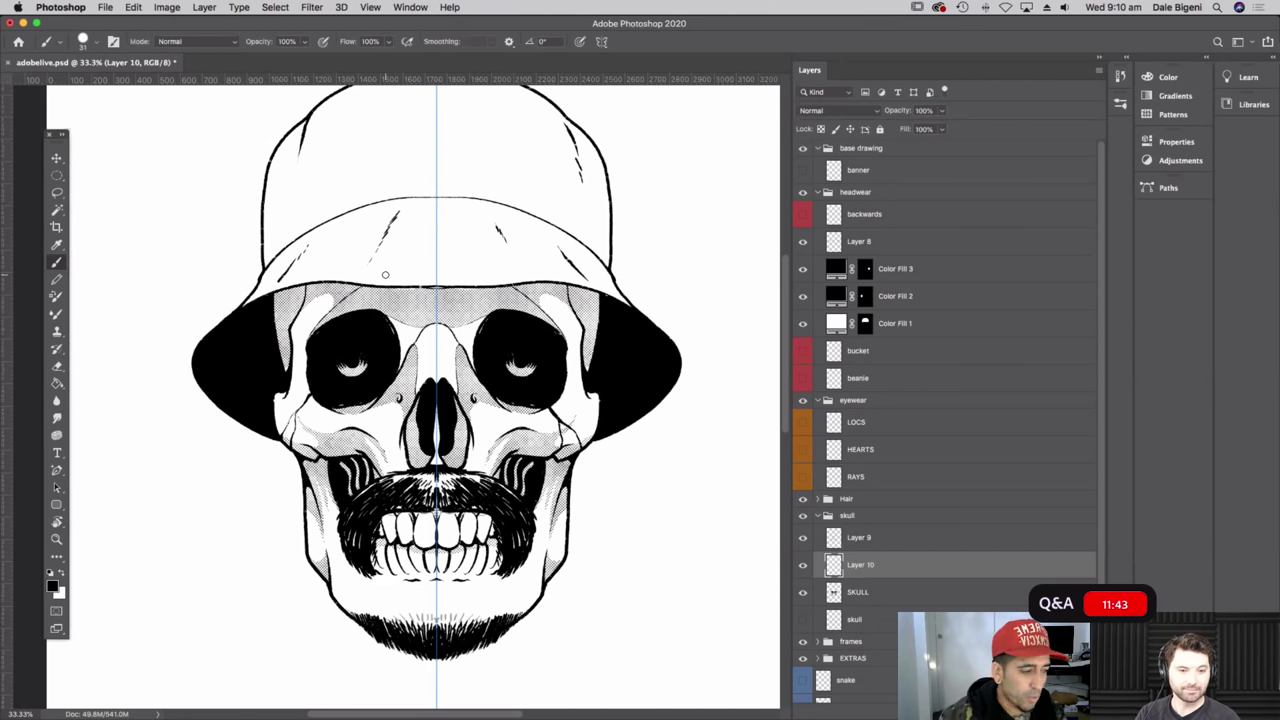
- Toggle the visibility of Layer 10 and Layer 9 to examine what each contributes to the skull
click(801, 567)
click(801, 567)
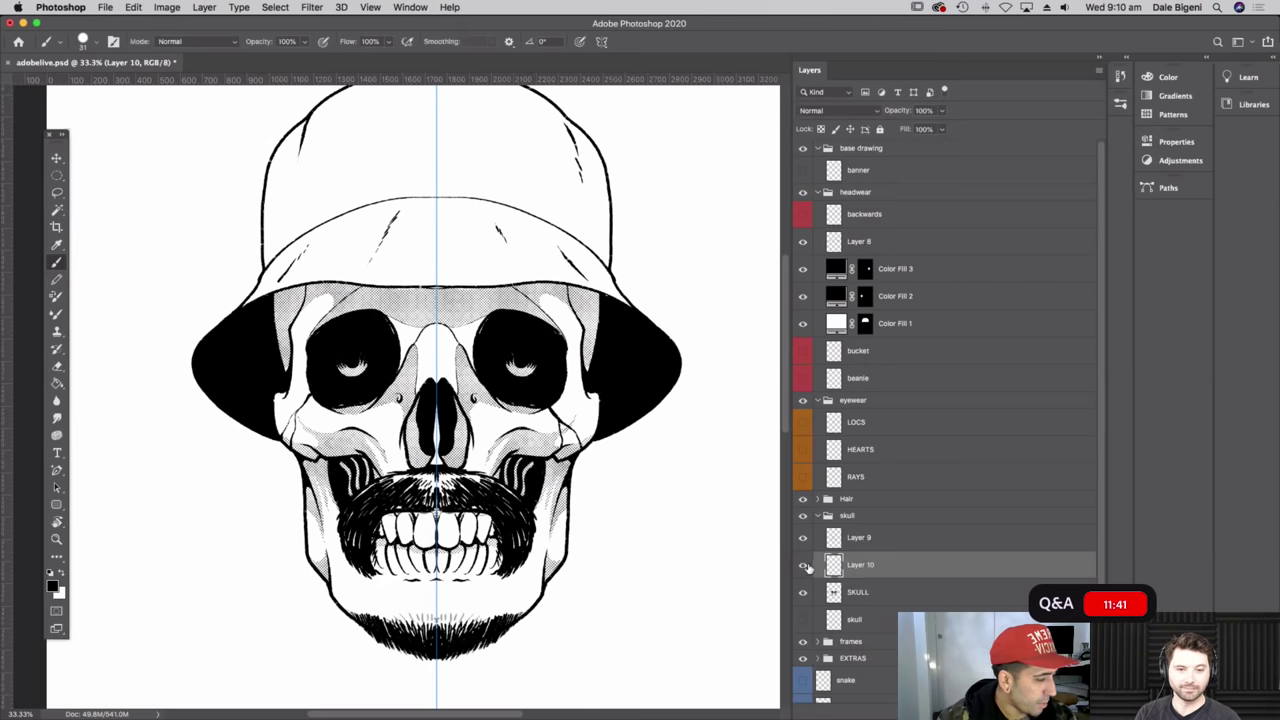
click(801, 543)
click(802, 539)
click(804, 539)
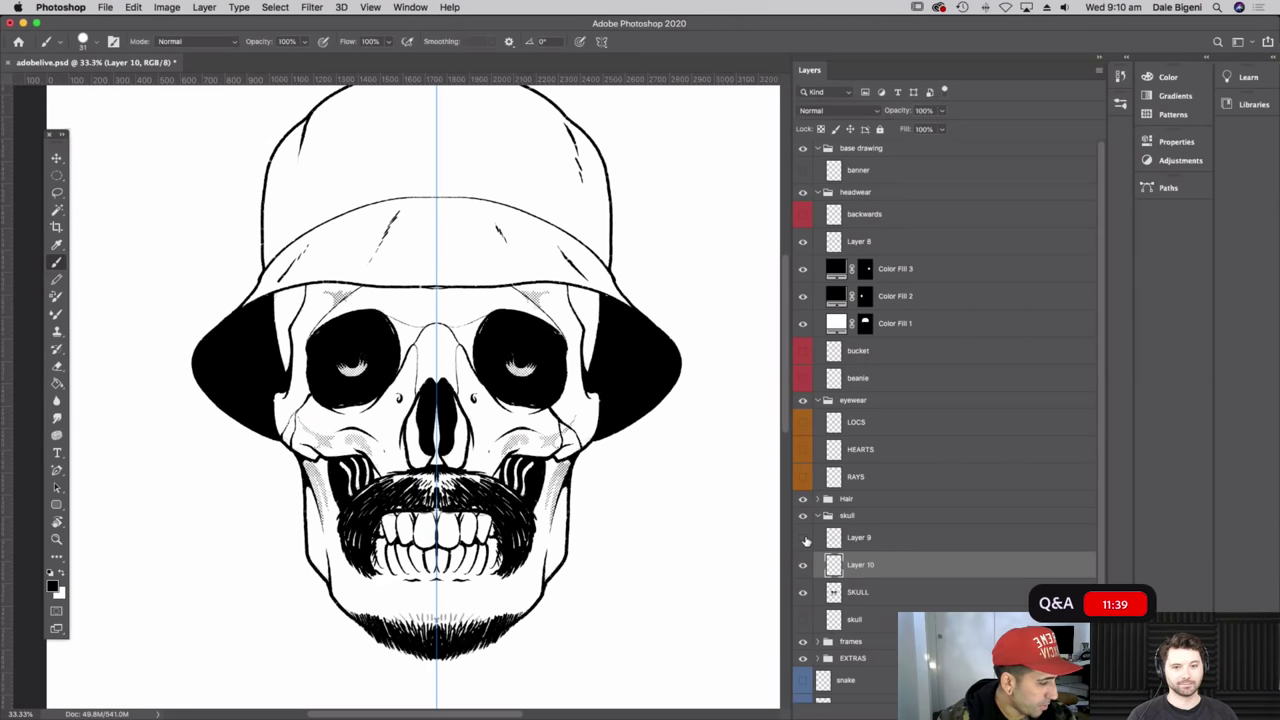
click(804, 539)
click(804, 566)
click(804, 566)
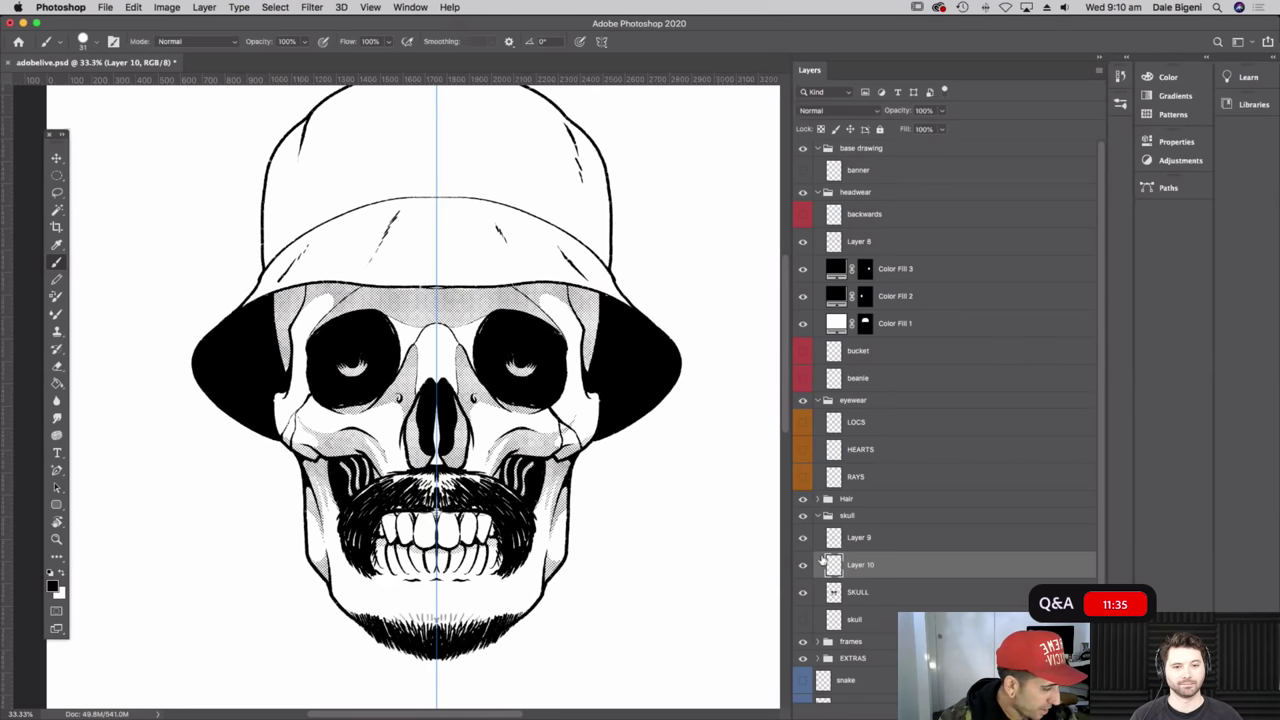
click(803, 539)
click(803, 539)
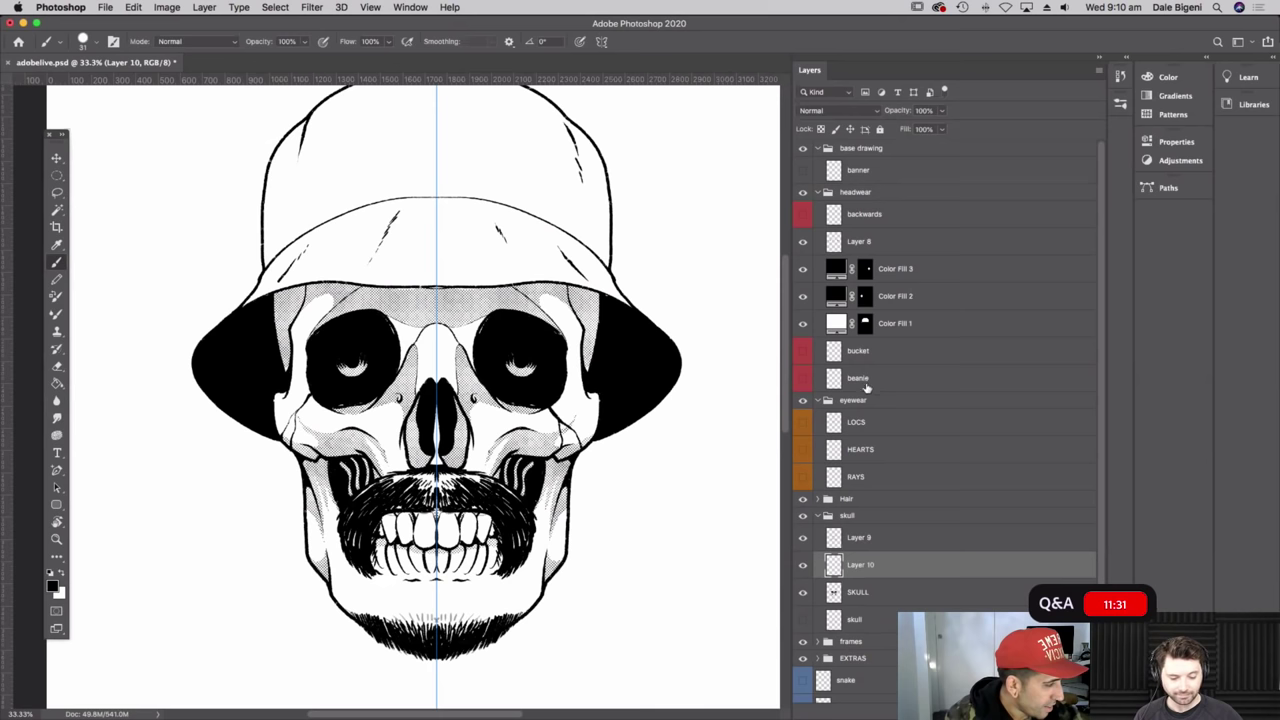
- Select the combo layer in the Hair group and erase the stray cheekbone shading with the 89 px eraser
click(818, 499)
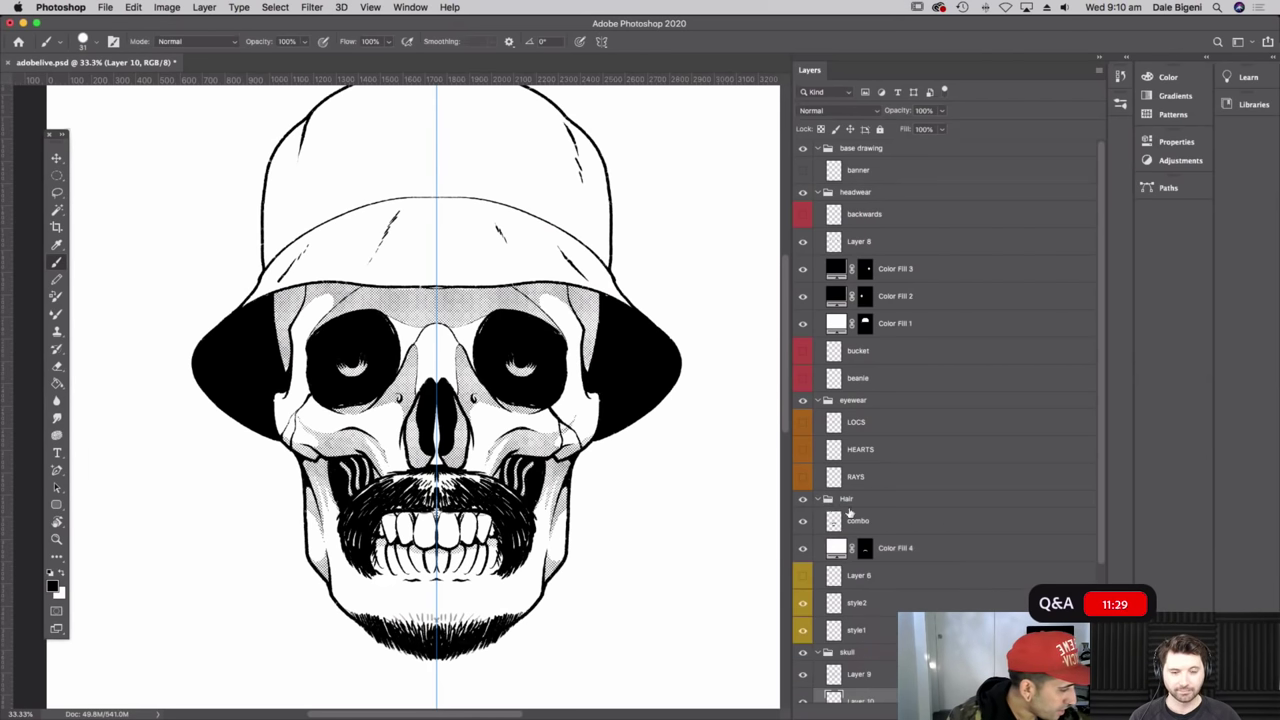
click(804, 521)
click(804, 521)
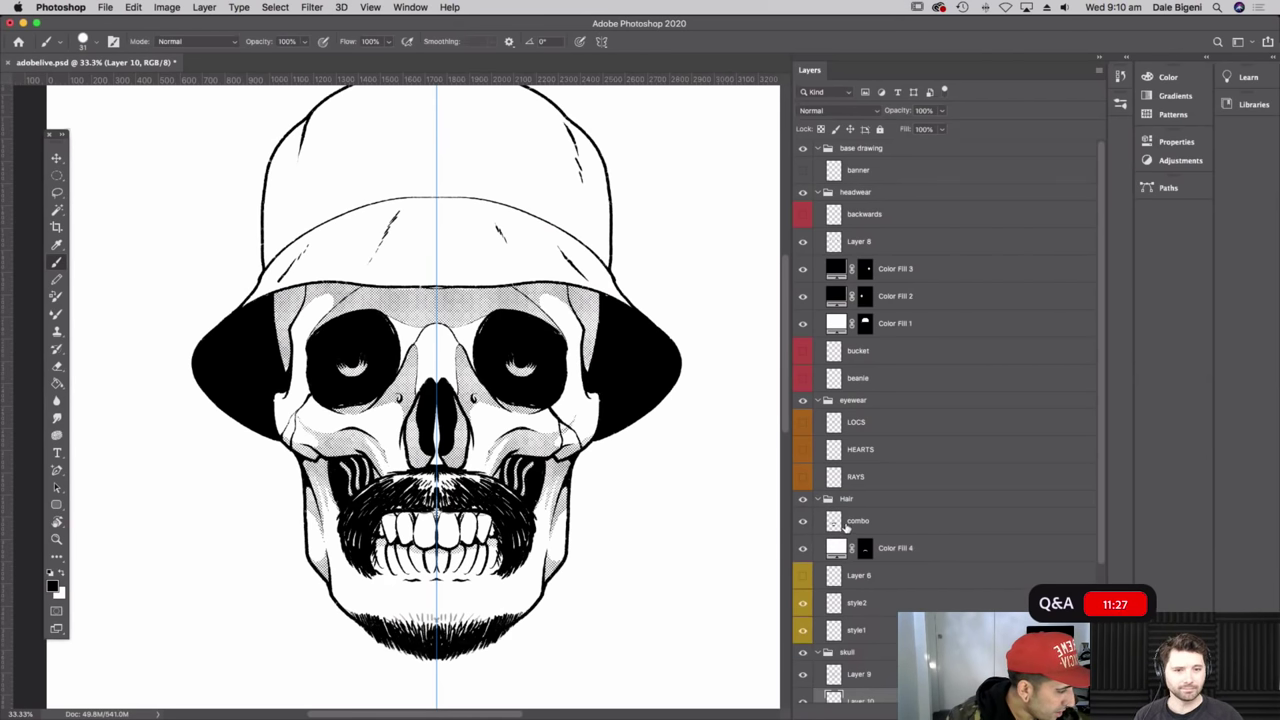
click(846, 511)
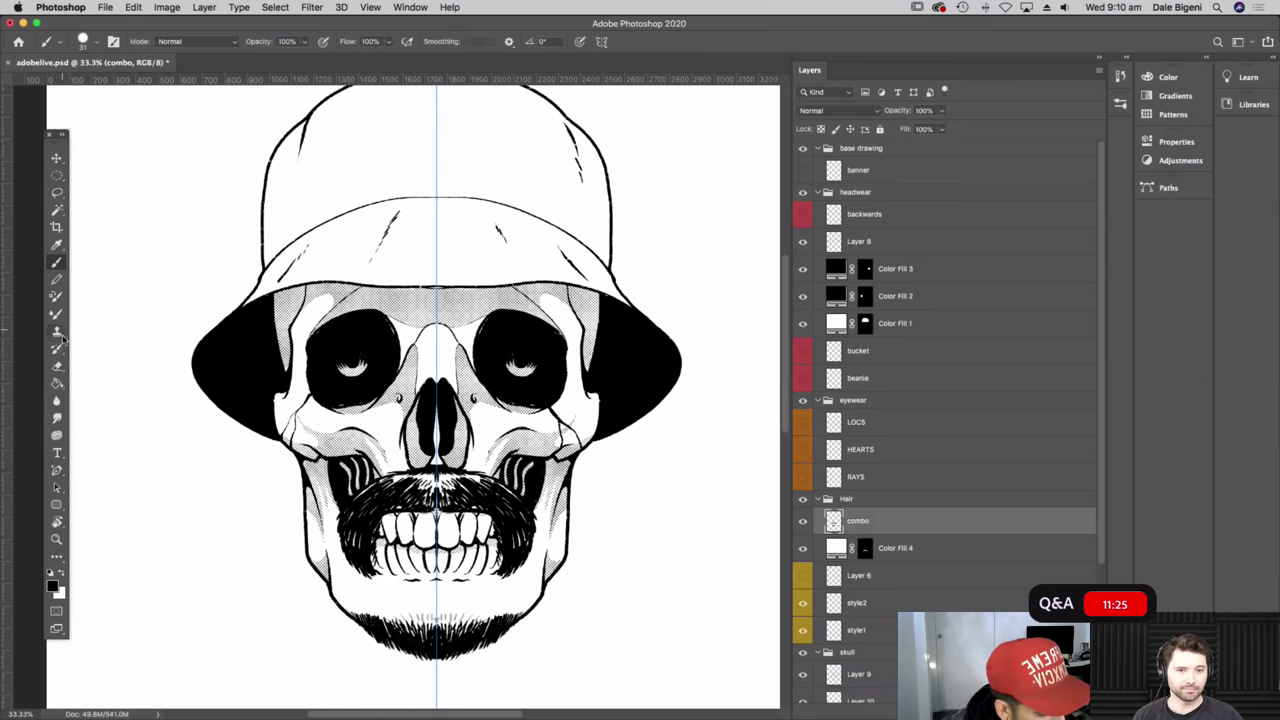
click(58, 366)
click(94, 44)
click(114, 79)
click(119, 28)
click(320, 439)
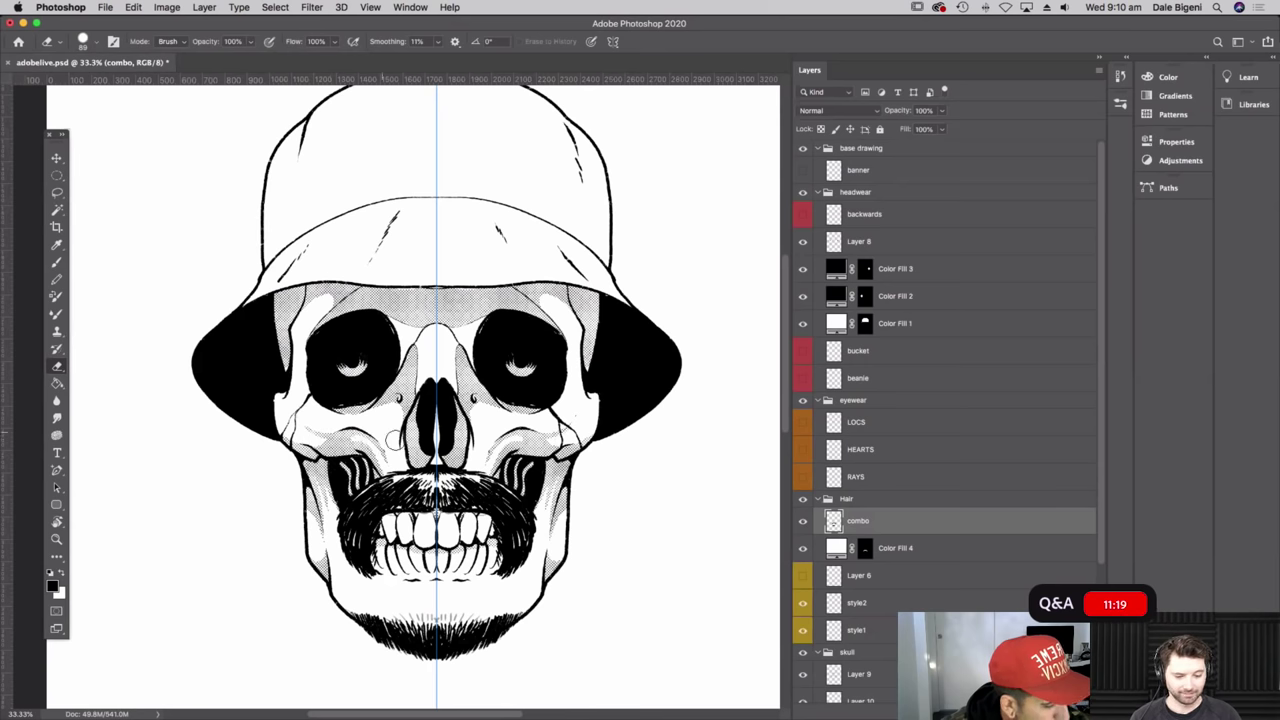
- Erase the leftover stray shading around the brow on the combo layer, toggling its visibility to check the clean-up
click(802, 521)
click(802, 521)
click(802, 521)
click(802, 521)
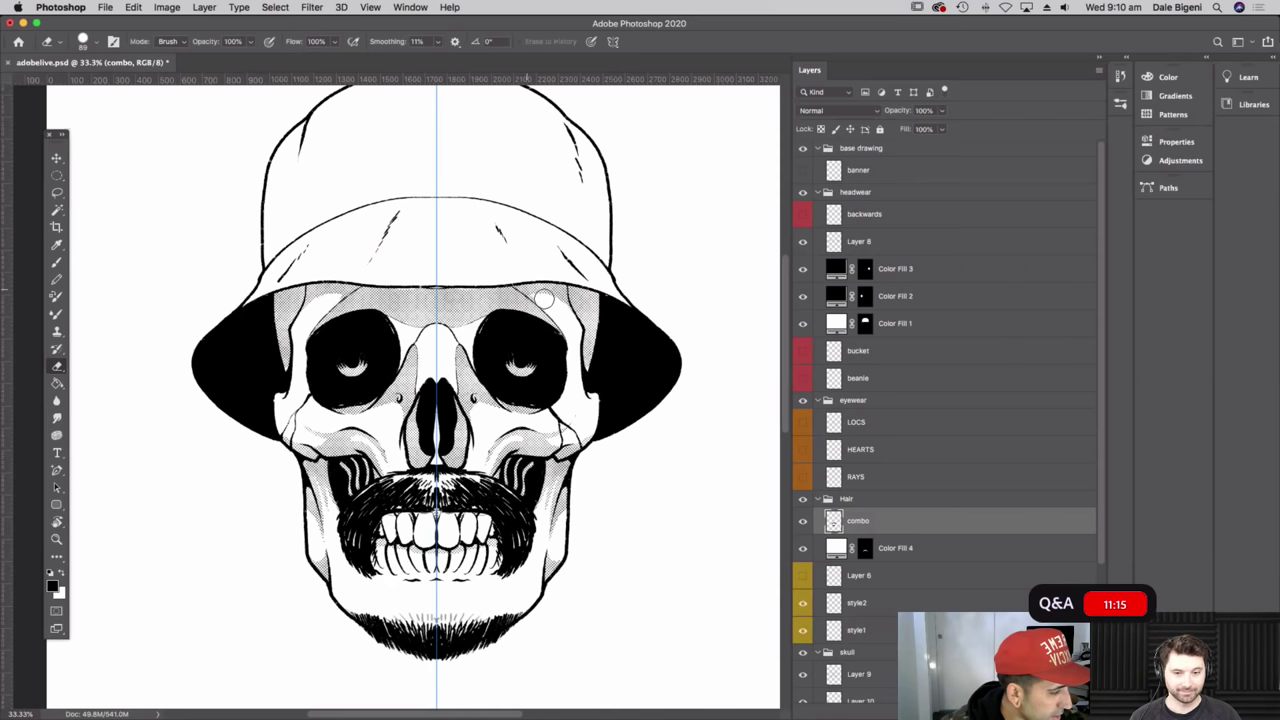
click(806, 524)
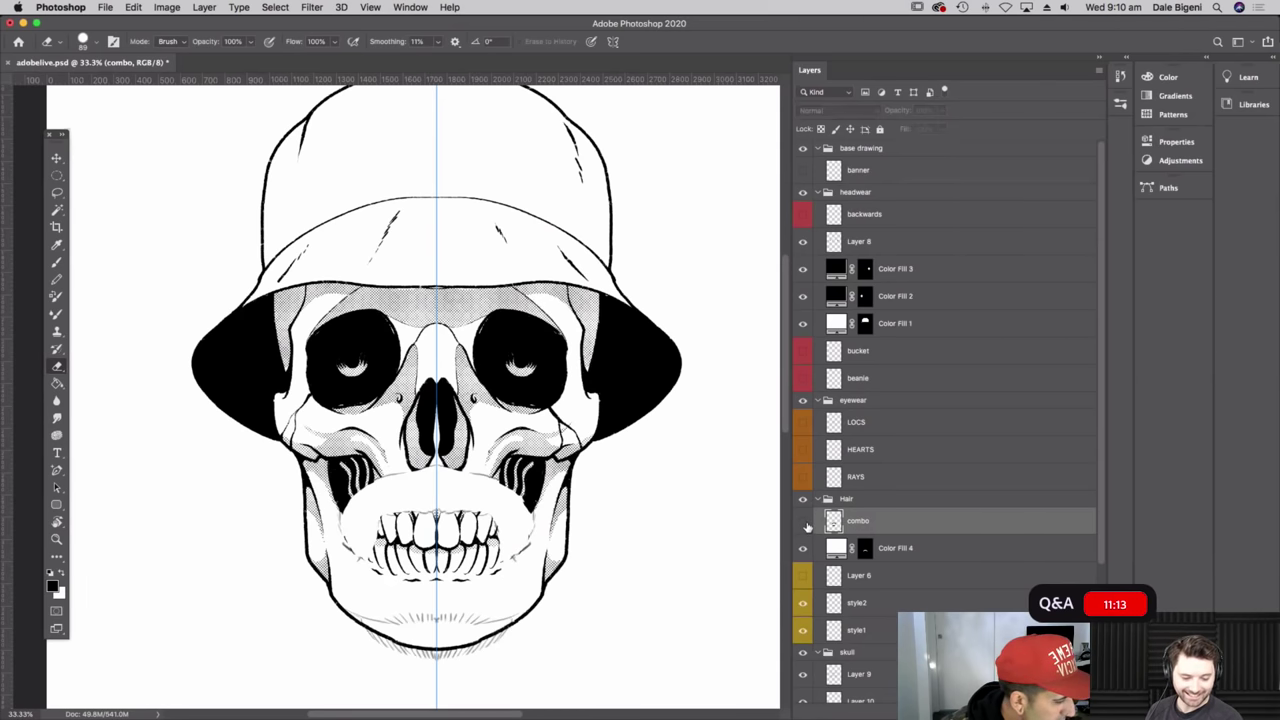
click(803, 522)
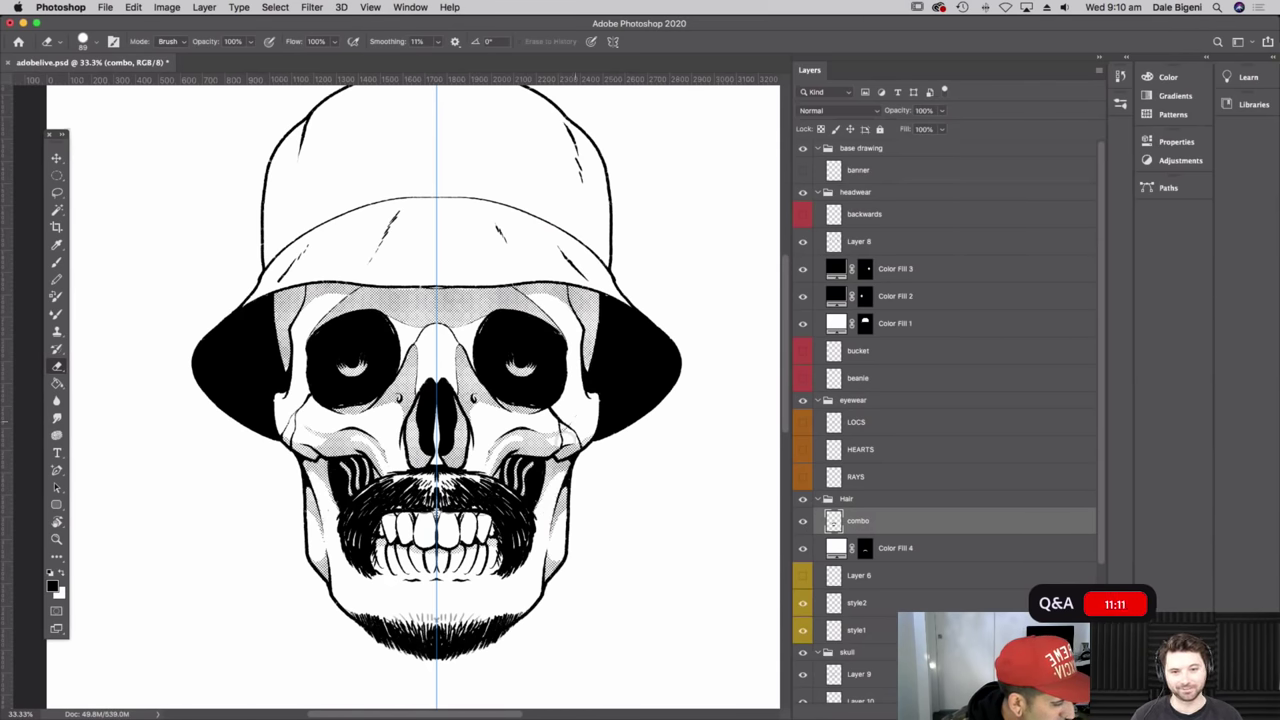
click(803, 521)
click(803, 521)
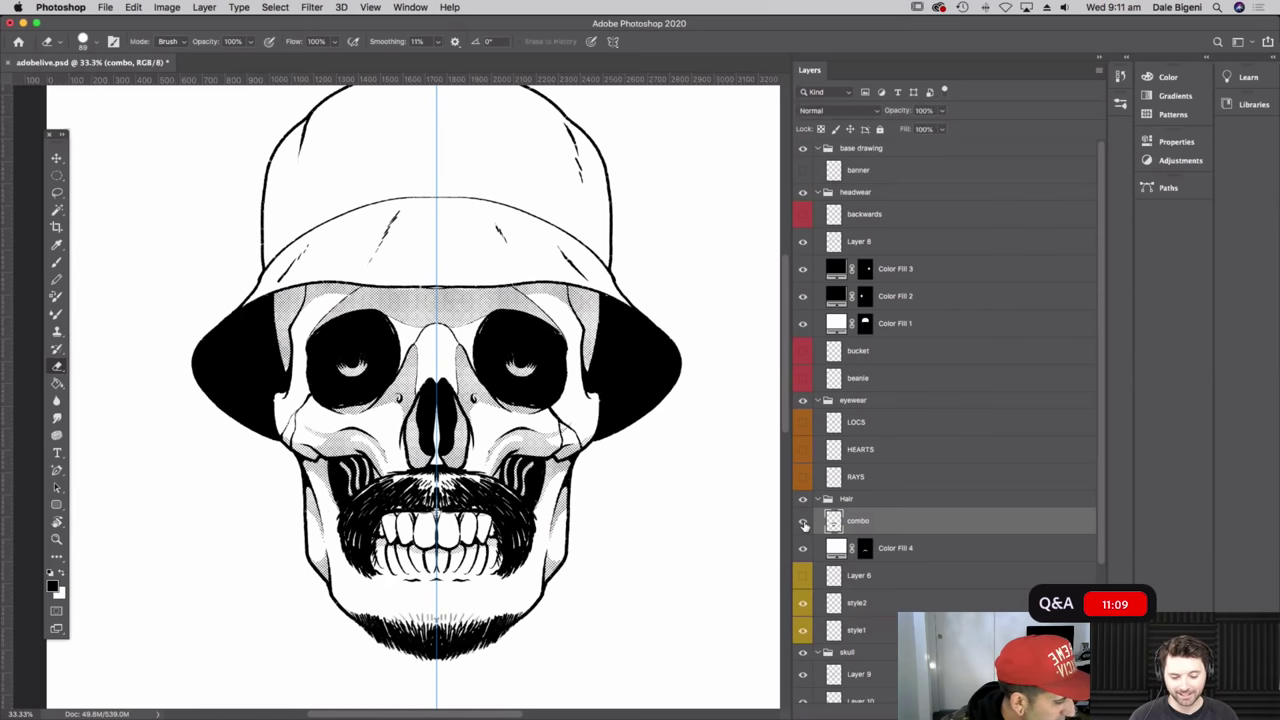
click(803, 523)
click(803, 523)
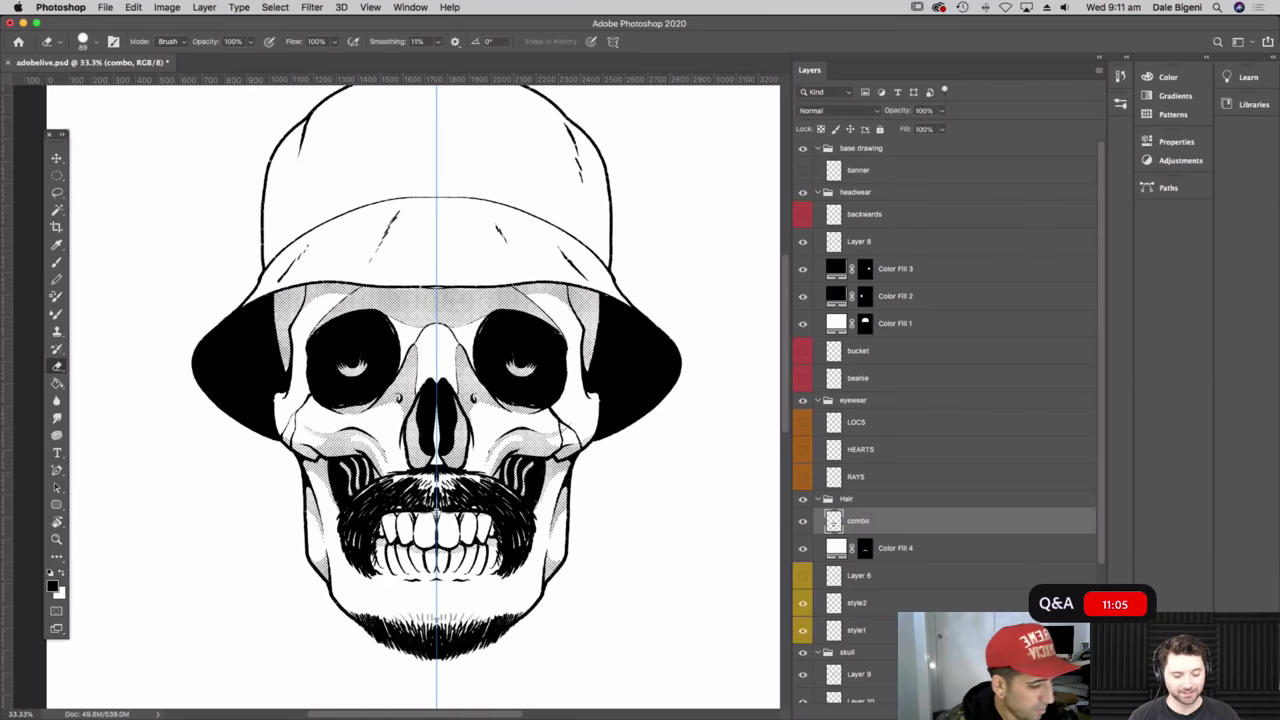
- Collapse the Hair group, select Layer 9, and brush shading onto the upper side teeth with the 31 px brush
click(818, 499)
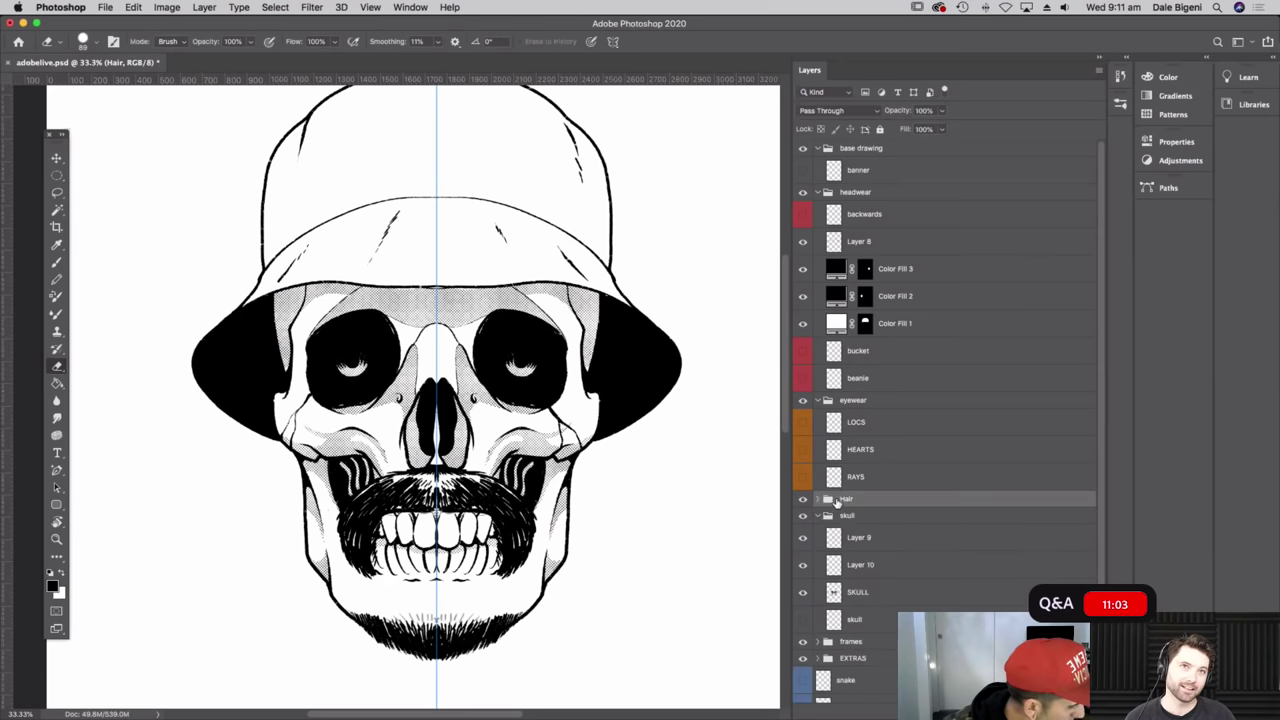
click(853, 539)
click(803, 539)
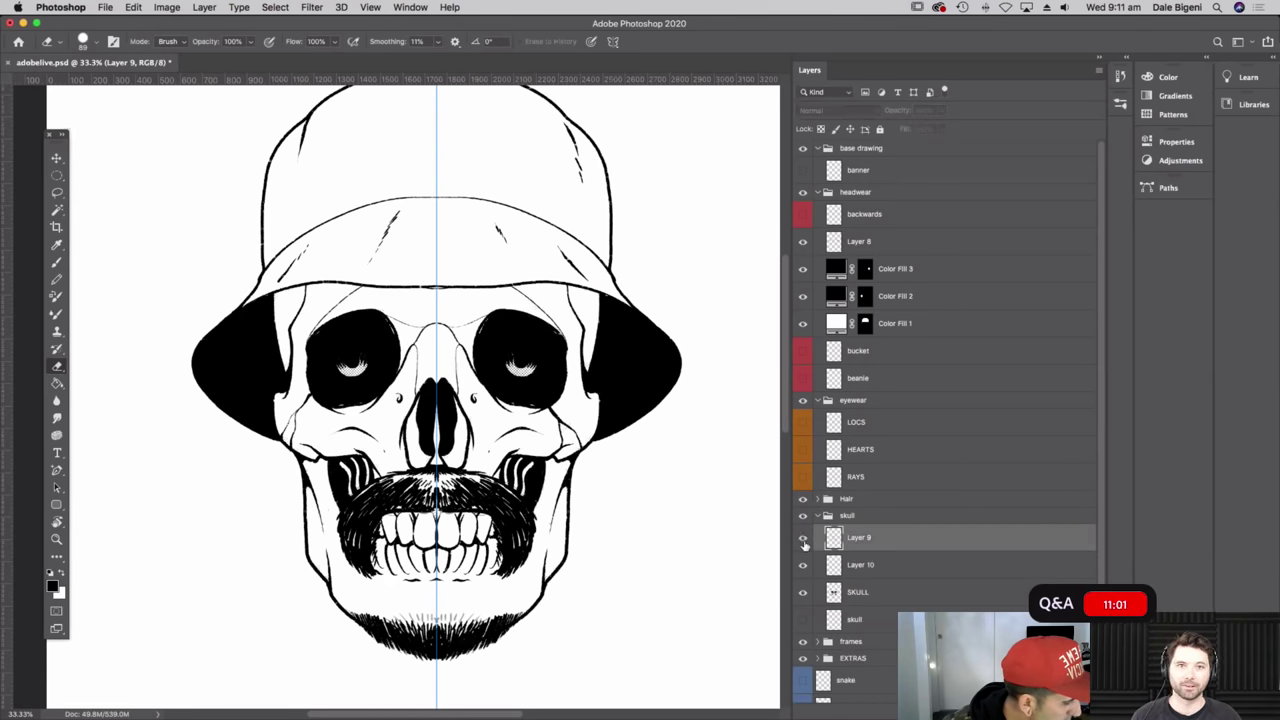
click(803, 539)
key(b)
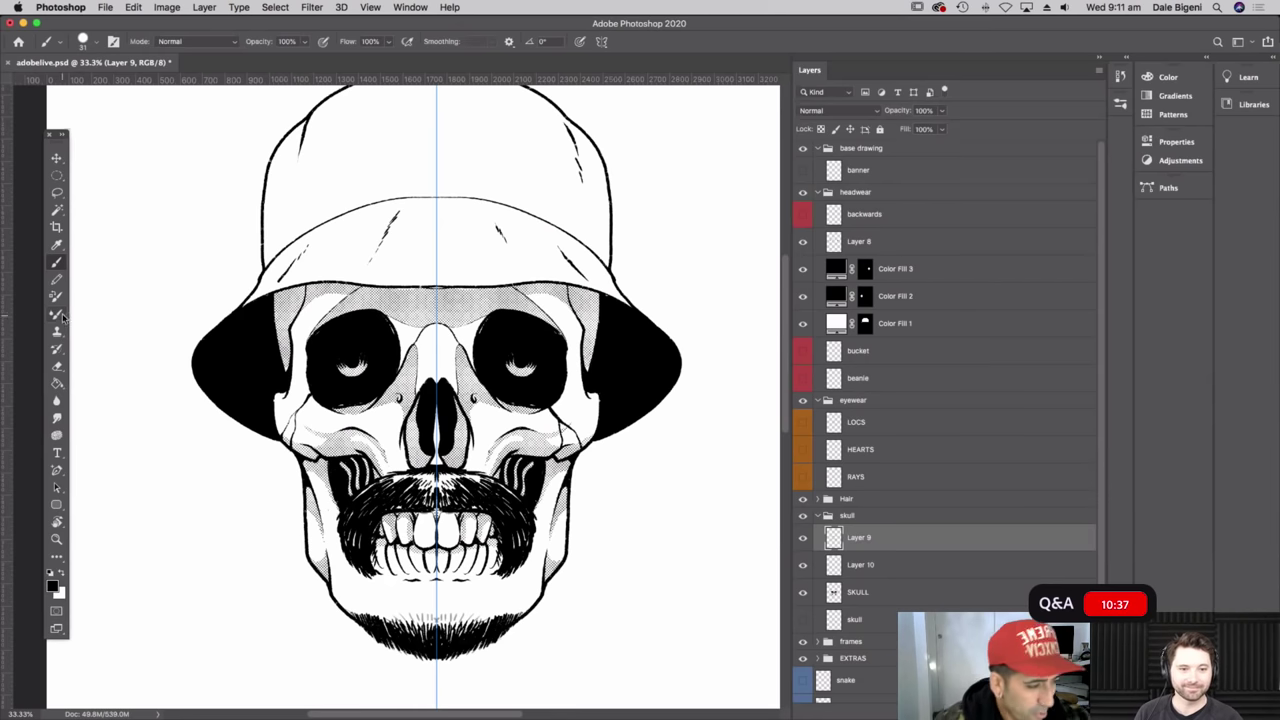
- Switch to the eraser for Layer 9 and set its size to 39 px
click(57, 366)
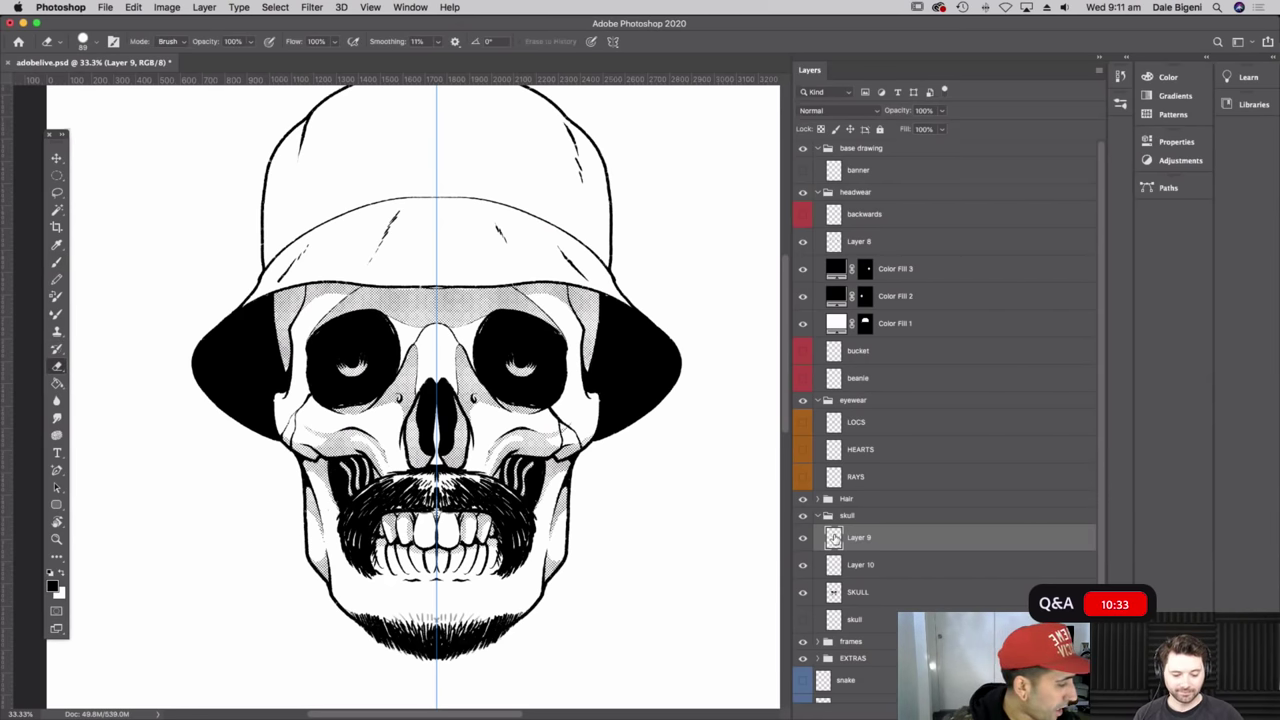
click(94, 42)
click(100, 40)
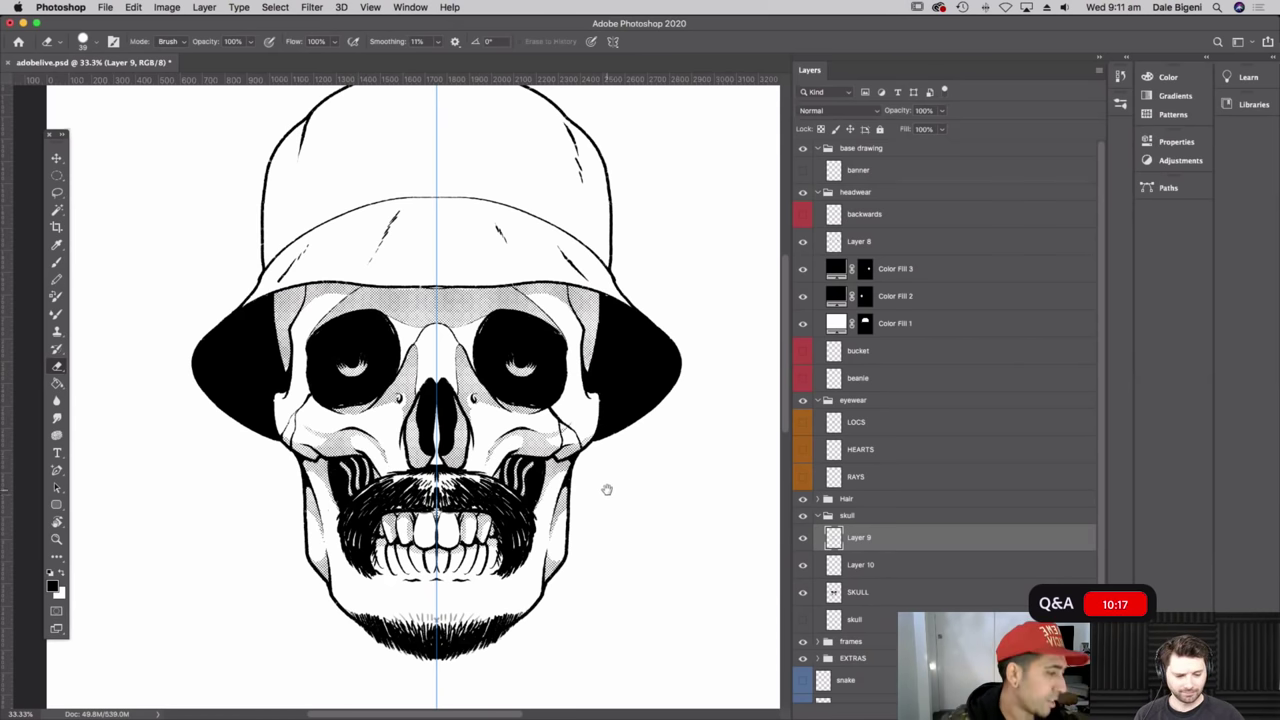
drag(617, 394, 595, 406)
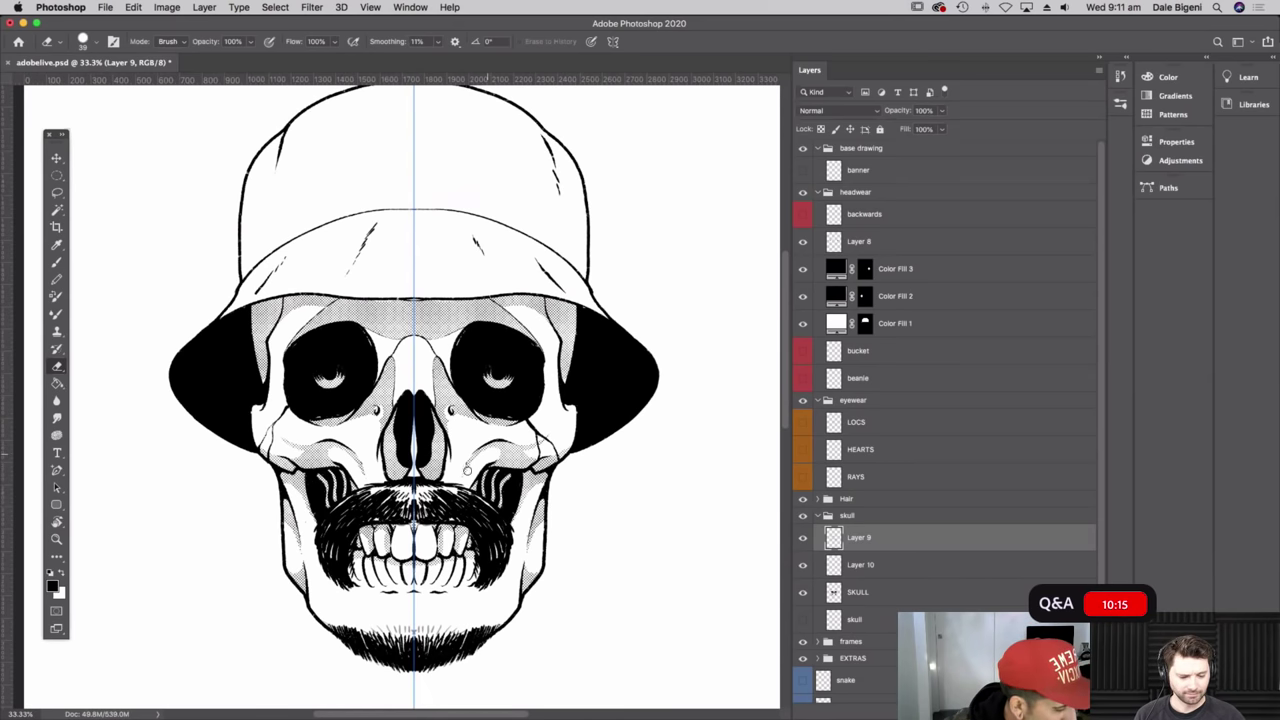
scroll(571, 480, right, 3)
scroll(571, 480, up, 2)
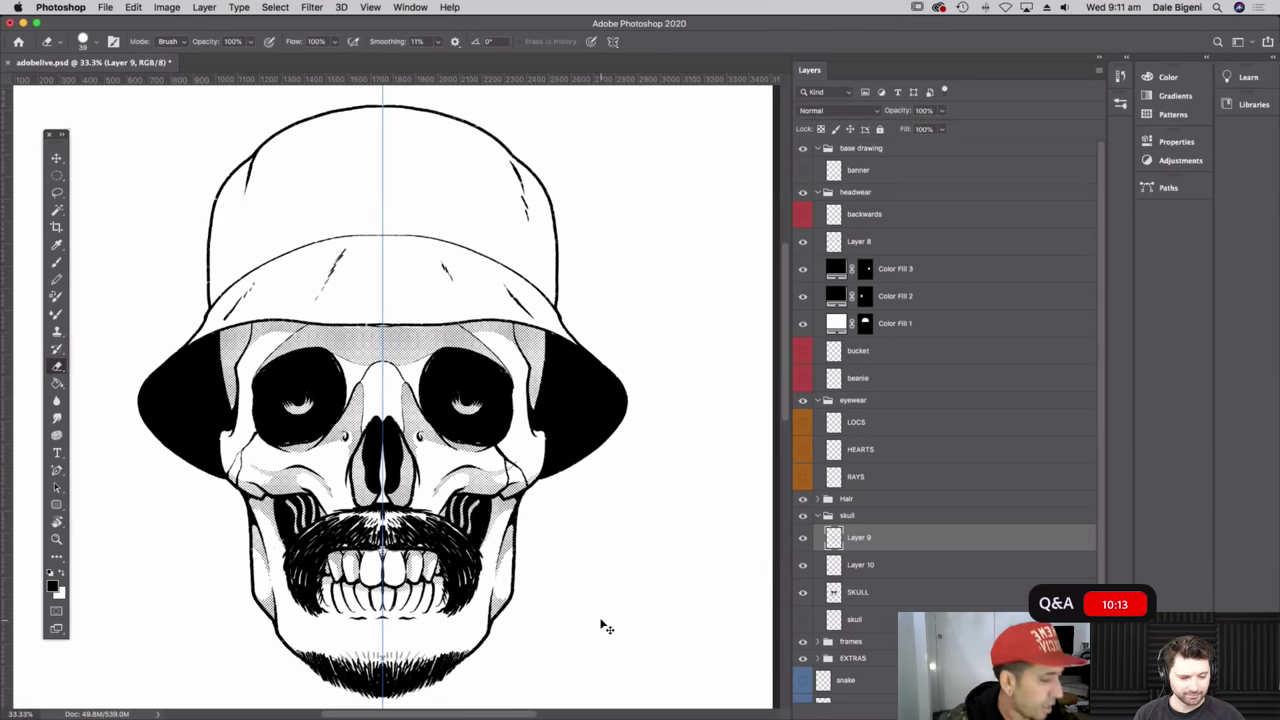
key(super+minus)
key(super+minus)
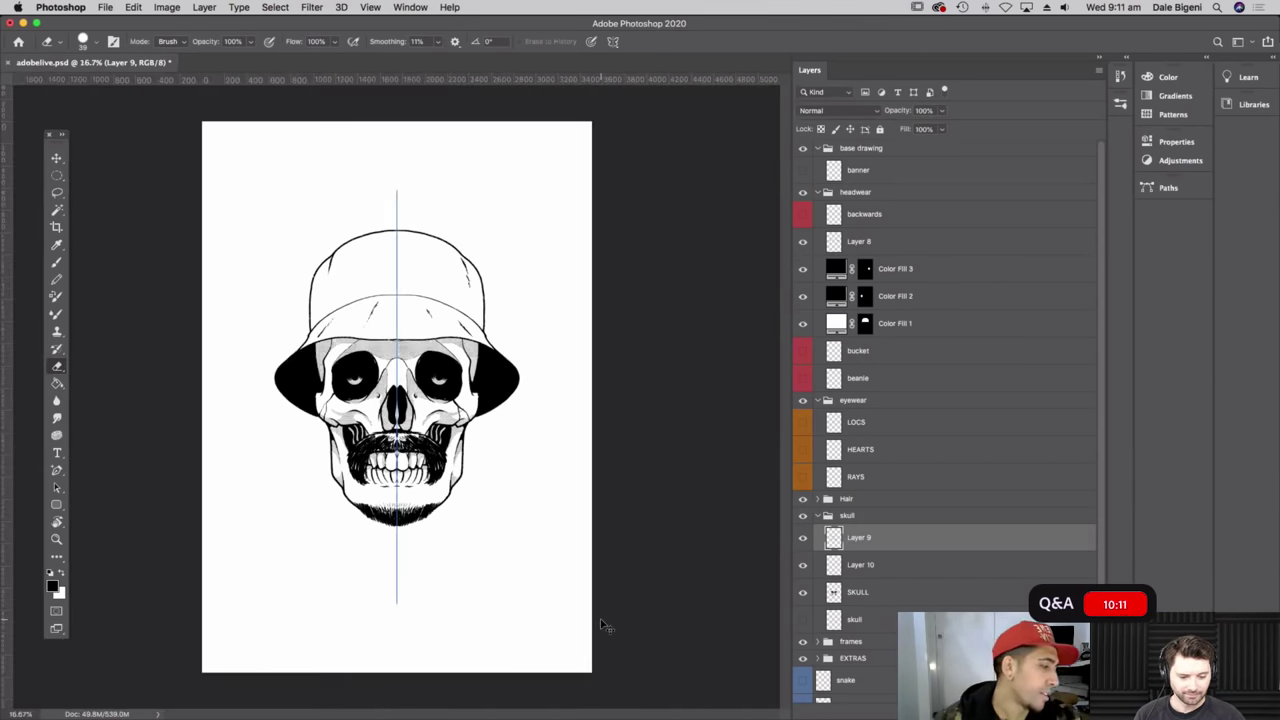
key(super+plus)
key(super+plus)
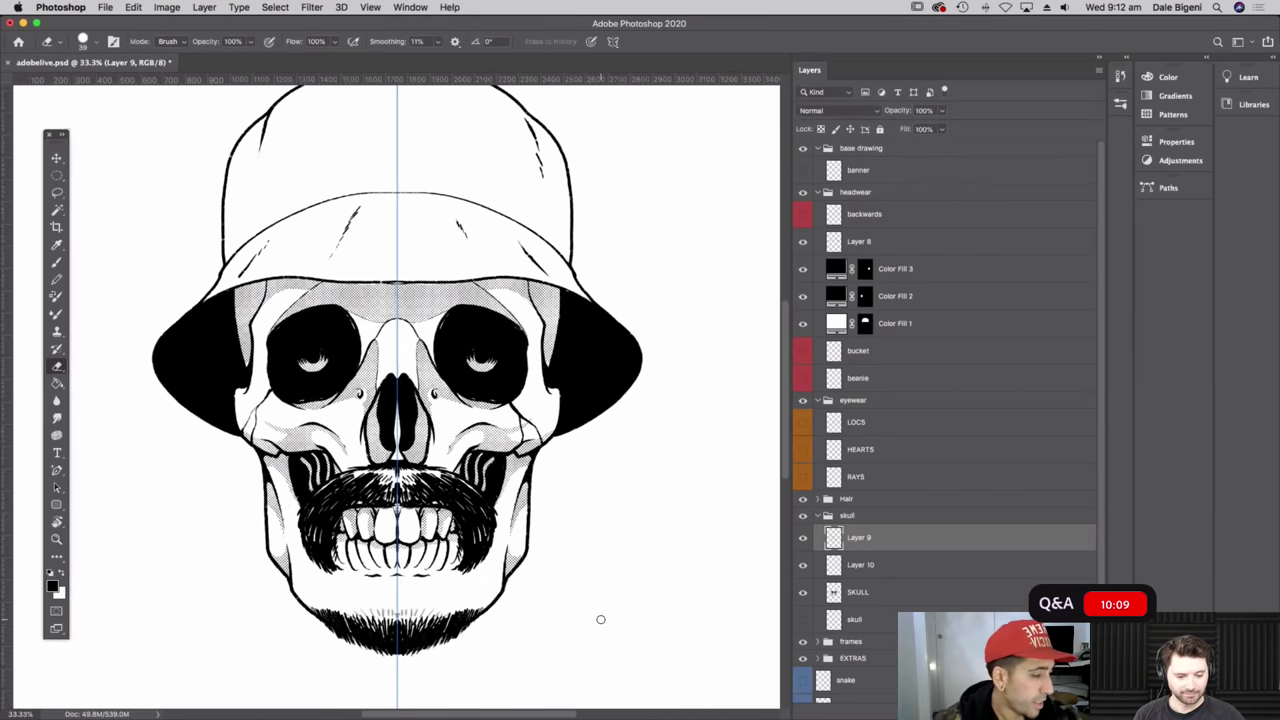
- Toggle the visibility of Layer 9, Layer 10 and SKULL one at a time to examine what each layer contributes
click(803, 539)
click(803, 539)
click(803, 566)
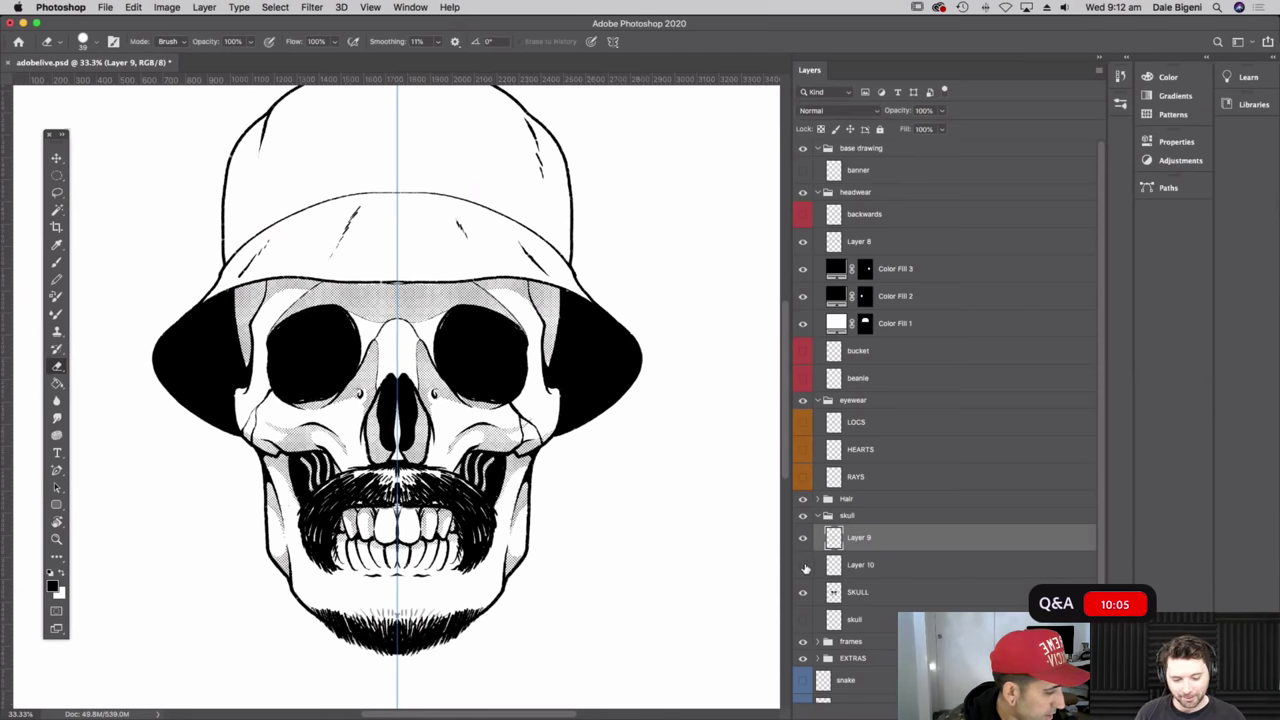
click(803, 566)
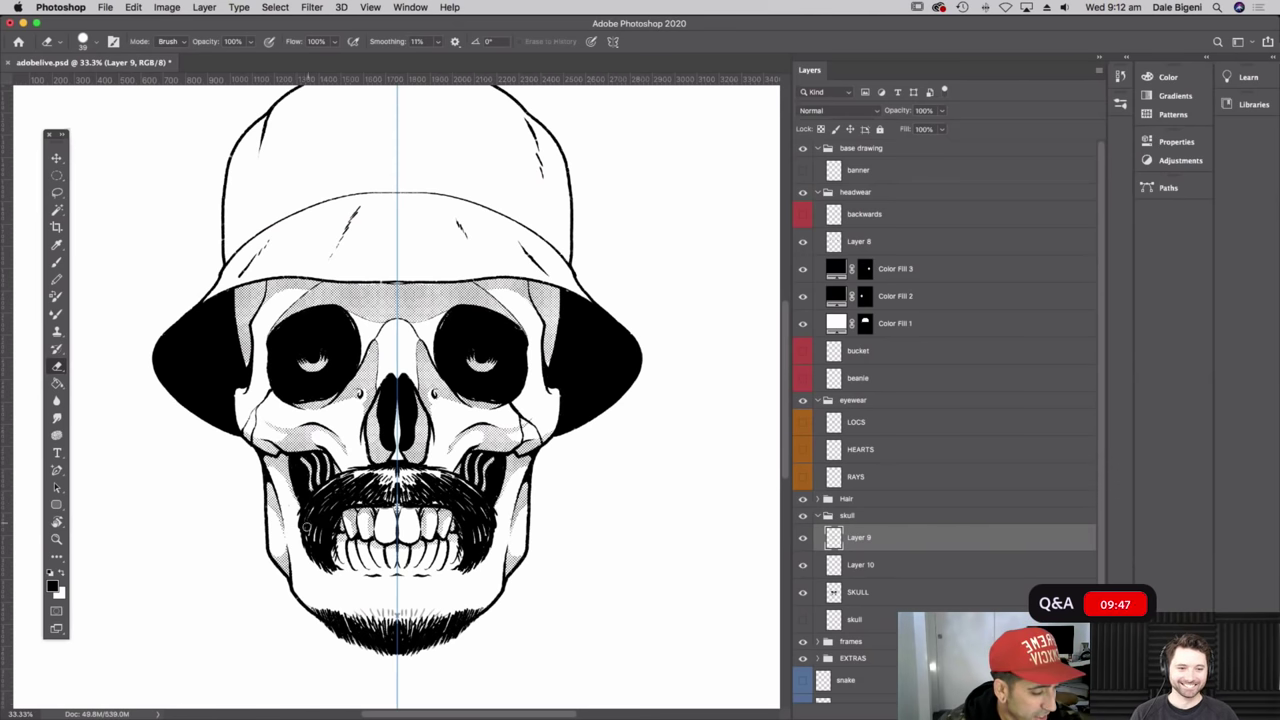
click(803, 538)
click(804, 539)
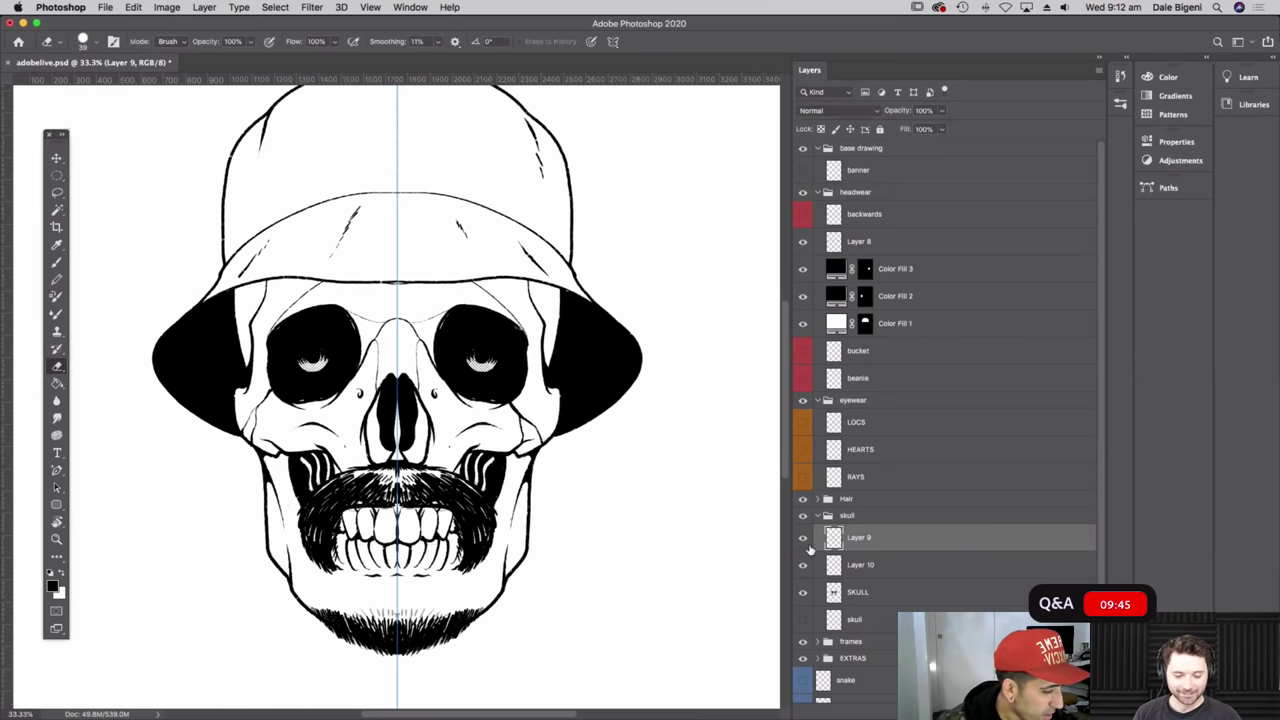
click(803, 566)
click(803, 566)
click(803, 592)
click(803, 592)
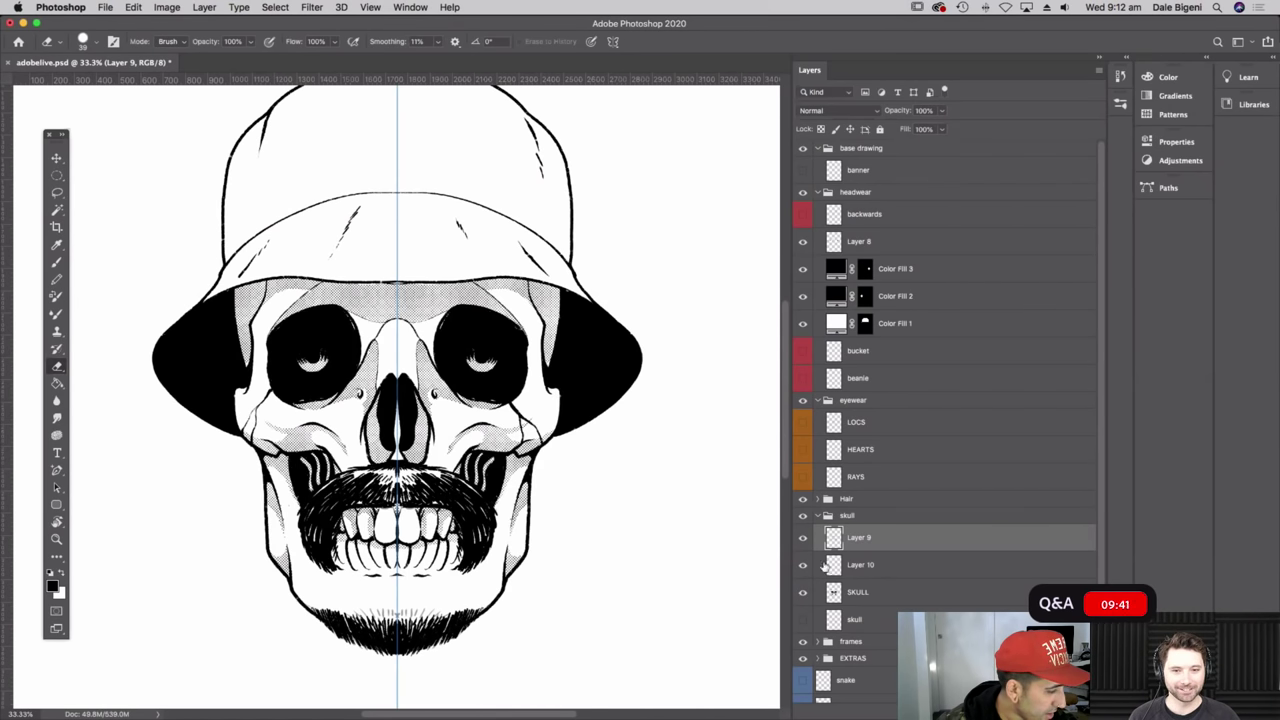
click(803, 540)
click(803, 540)
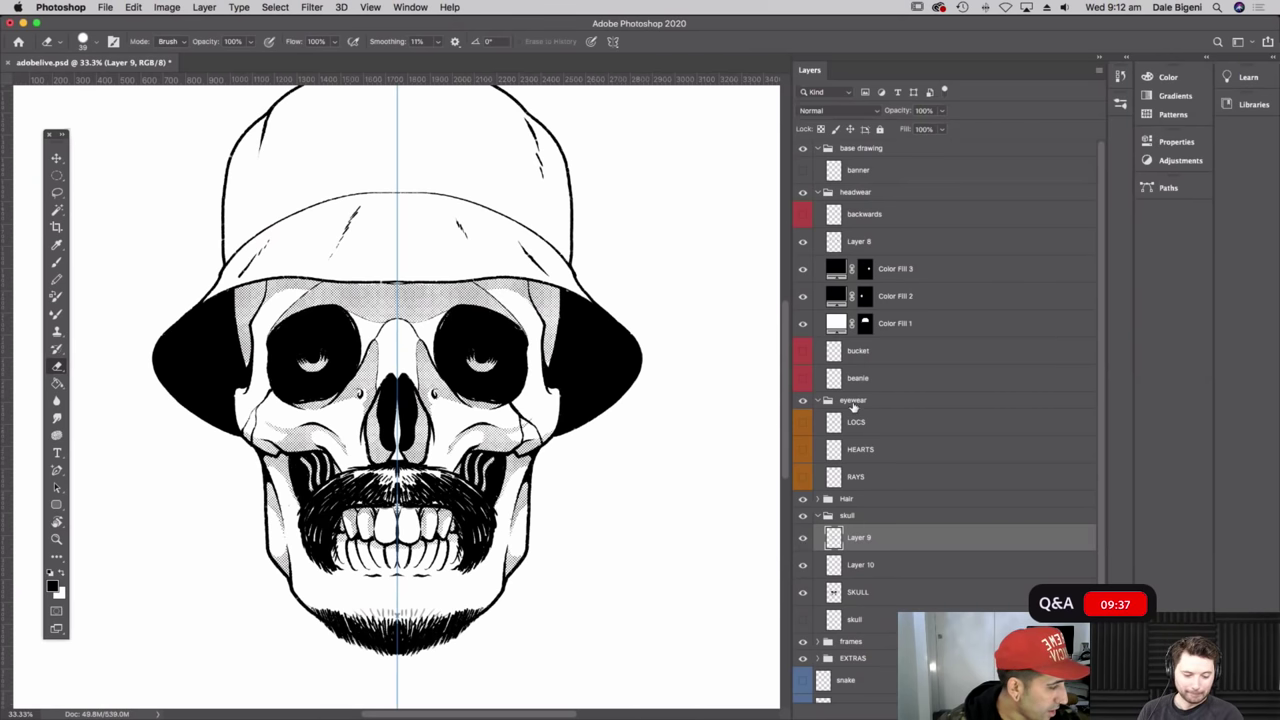
- Expand the Hair group, toggle the combo layer off and on to inspect it, and select that layer
click(818, 498)
click(803, 521)
click(803, 521)
click(842, 518)
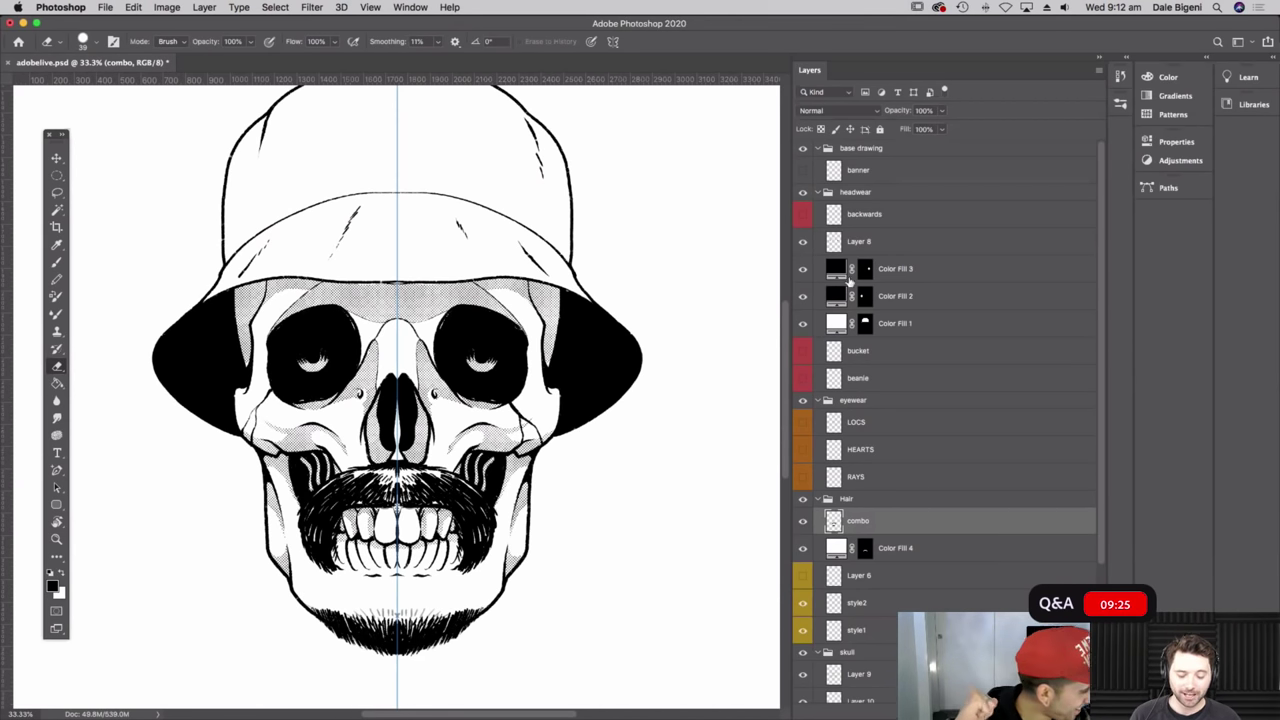
- Show and select the HEARTS eyewear layer, and collapse the Hair group after checking the combo layer
click(803, 450)
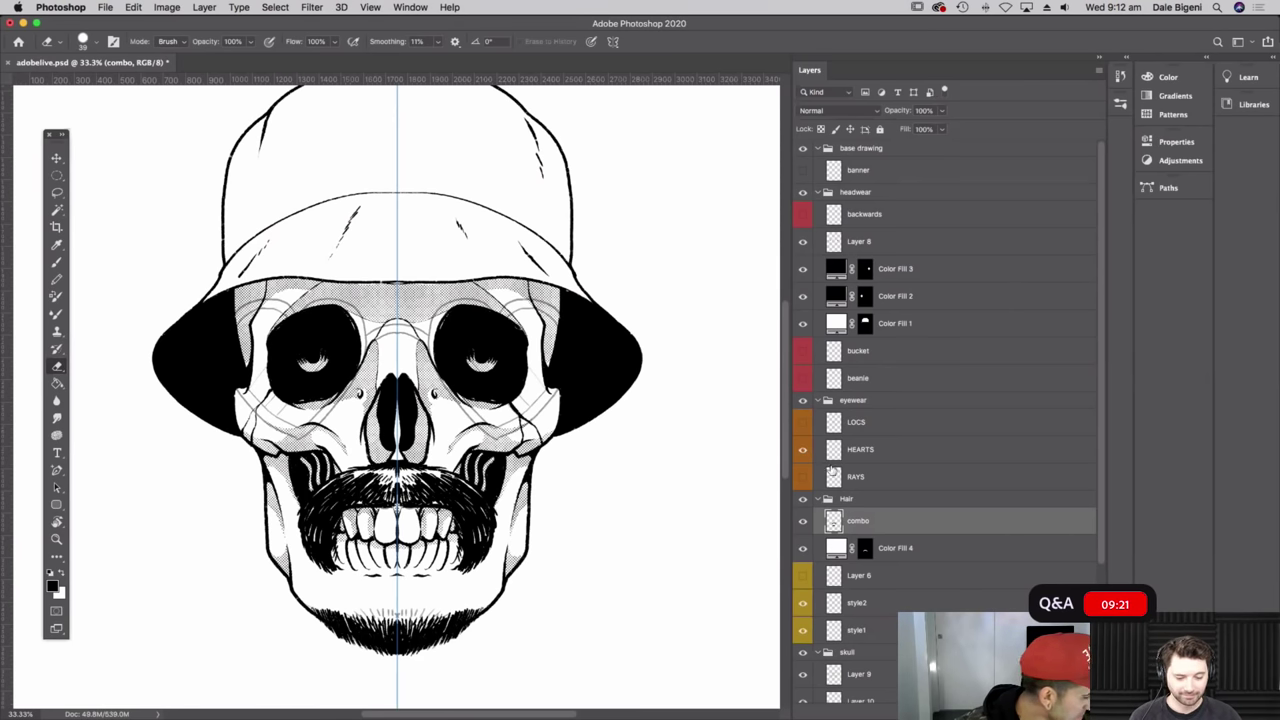
click(874, 453)
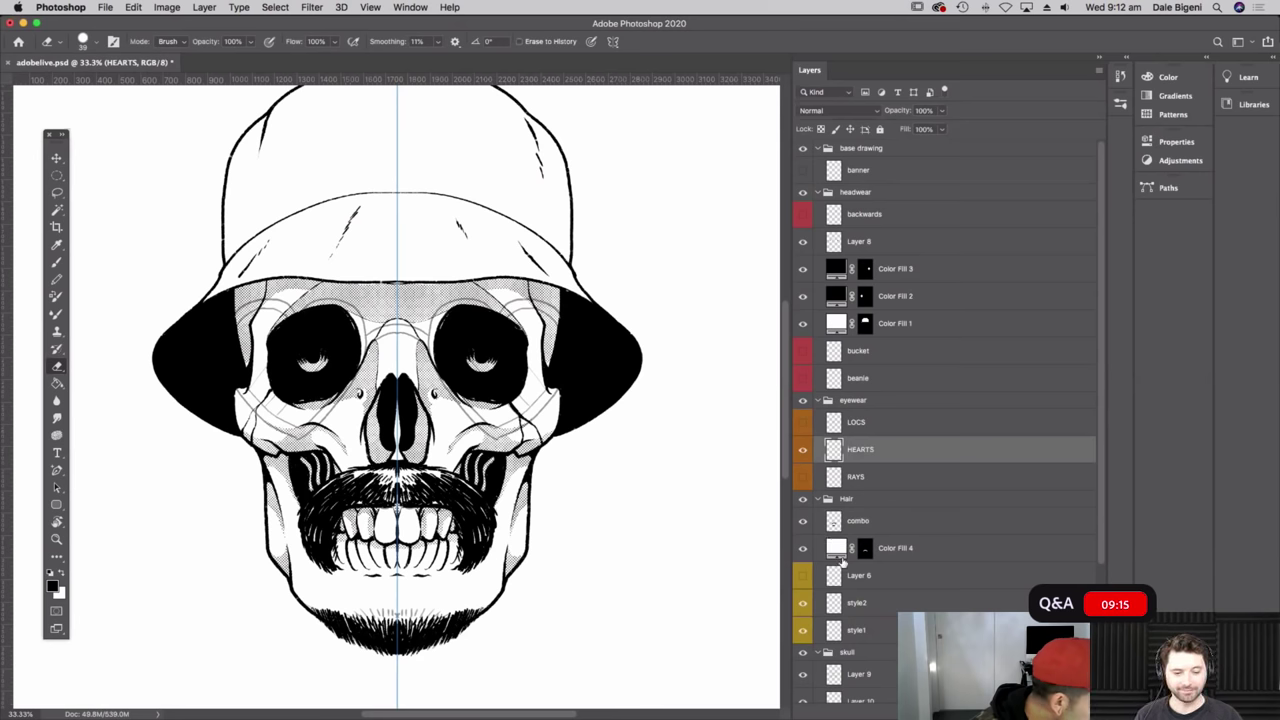
click(802, 521)
click(802, 521)
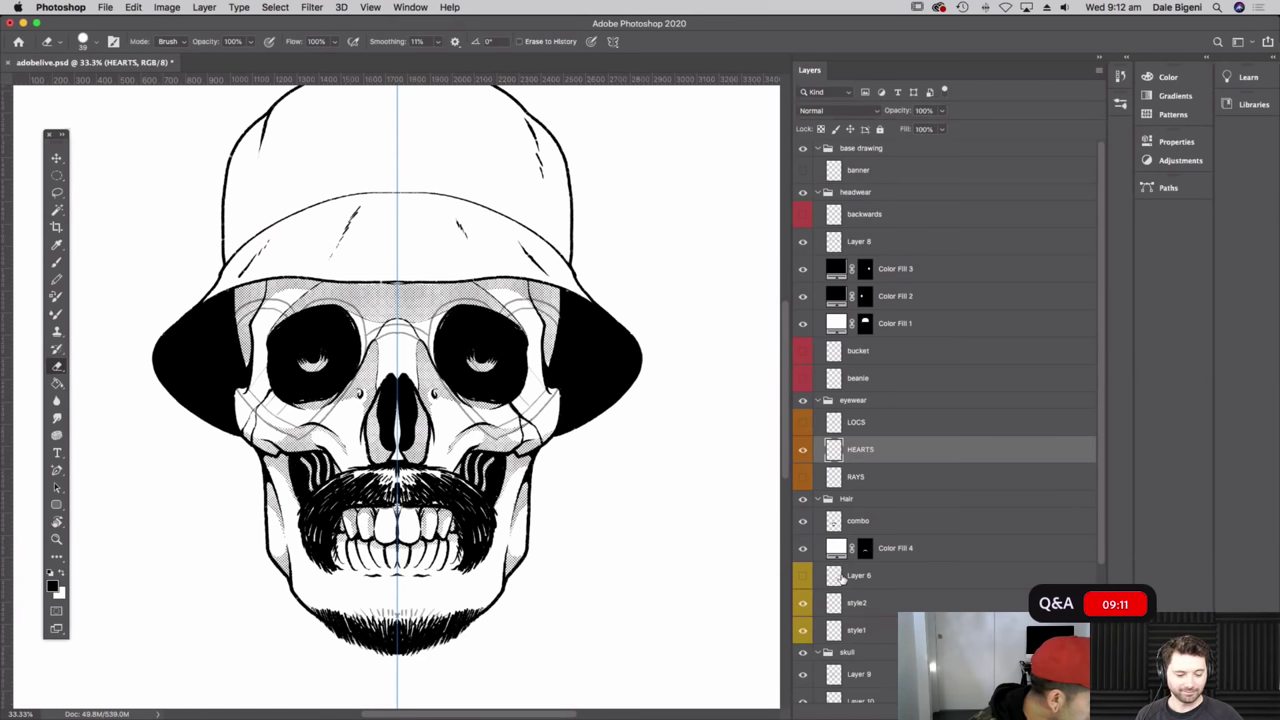
click(817, 499)
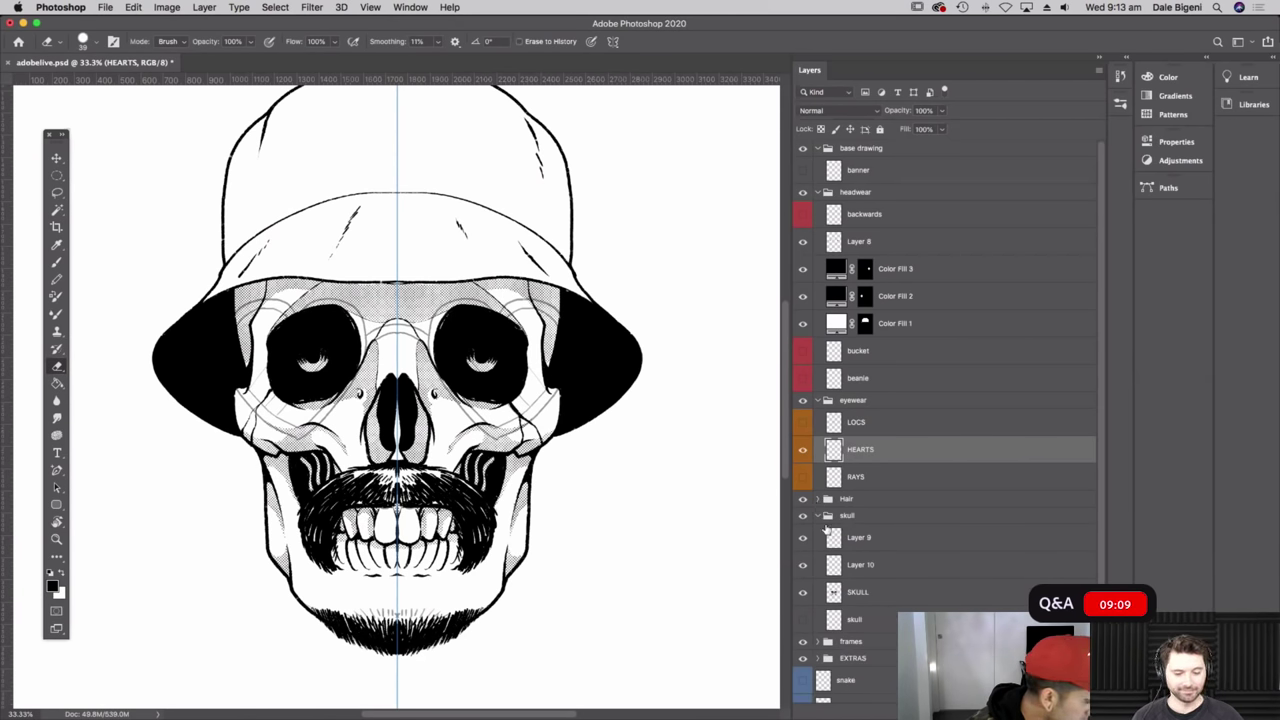
- Identify the layers in the skull group by toggling their visibility, and delete Layer 10 containing the eye crescents
click(802, 537)
click(802, 537)
click(802, 564)
click(802, 564)
click(826, 564)
key(Delete)
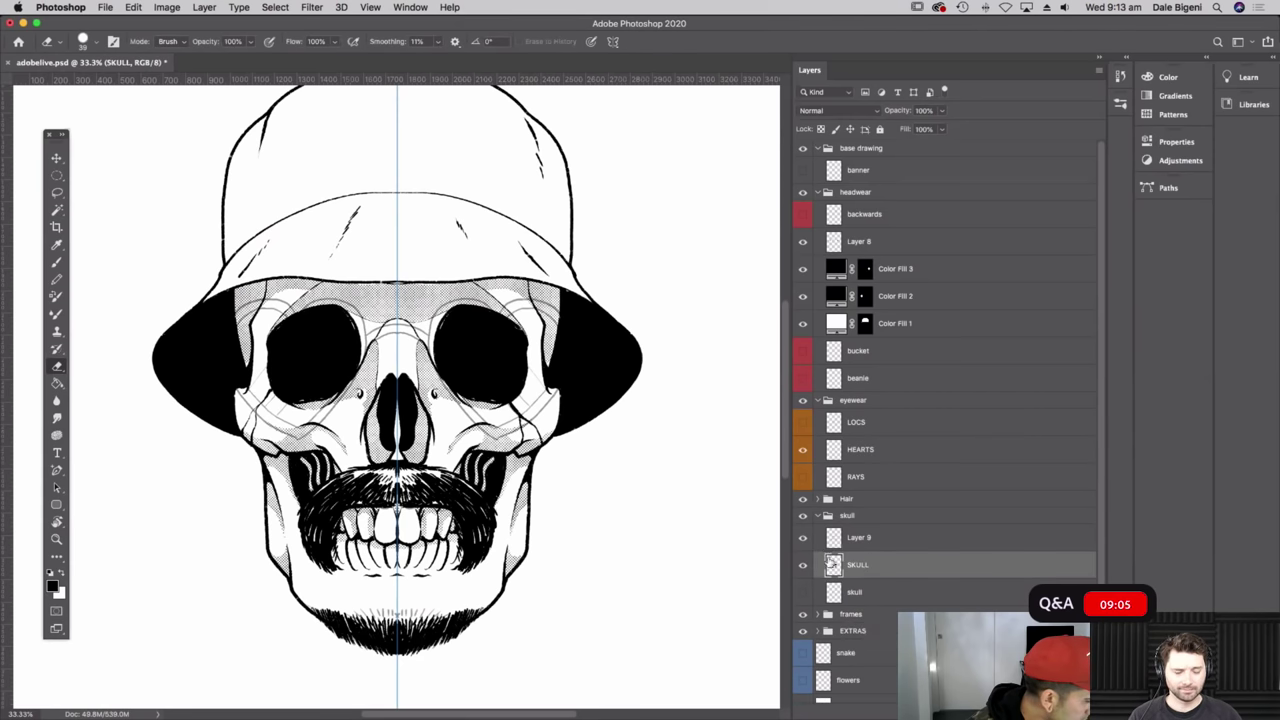
- Hide the SKULL layer, Layer 9, and the Hair and headwear groups to isolate the heart glasses sketch
click(803, 566)
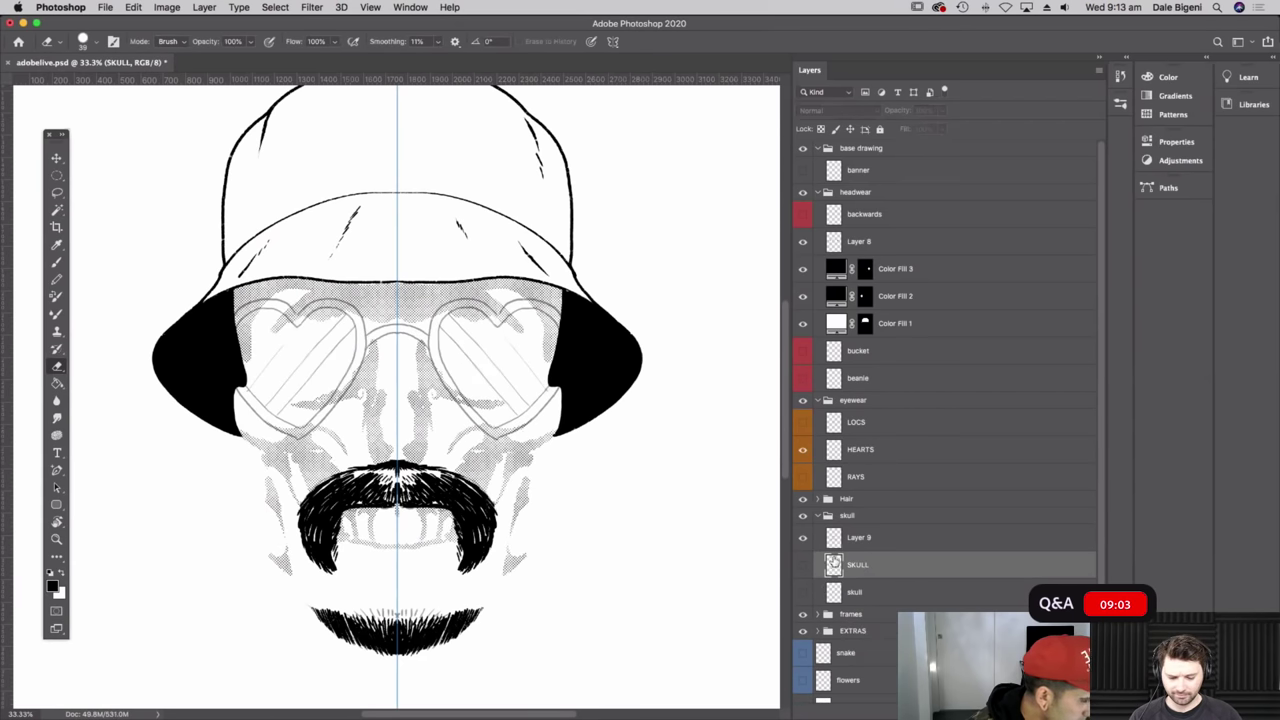
click(802, 539)
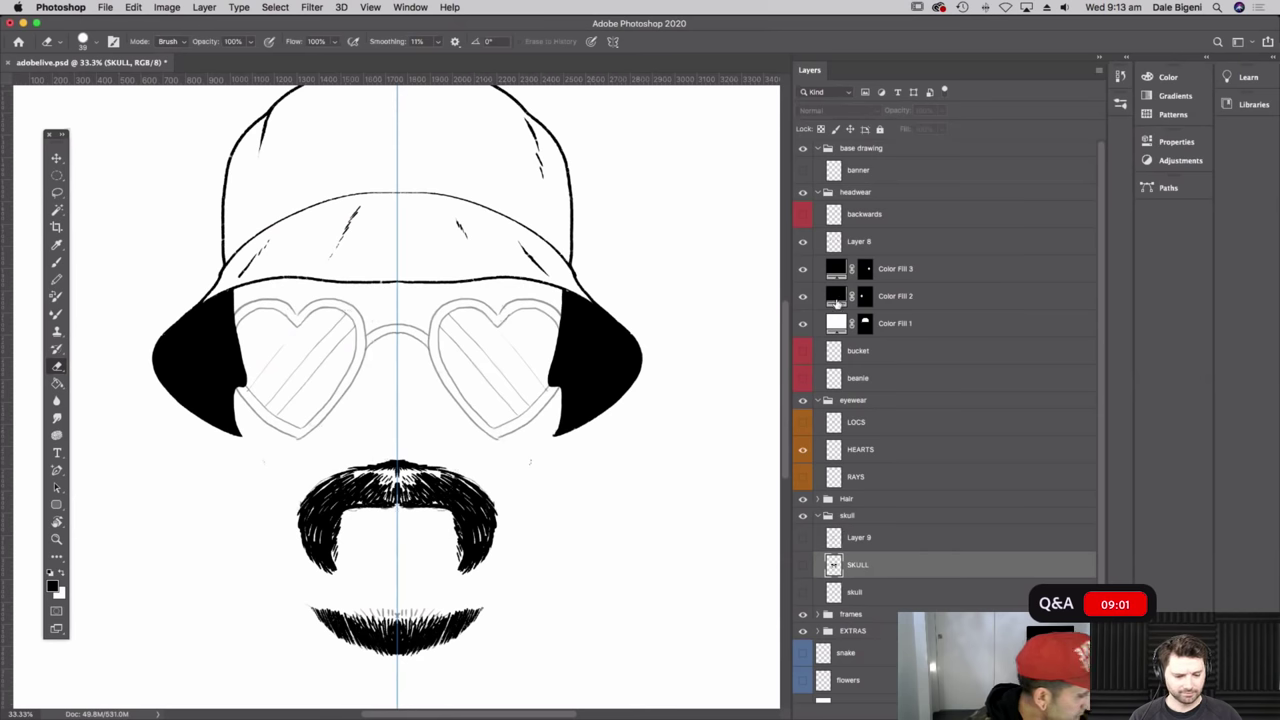
click(802, 498)
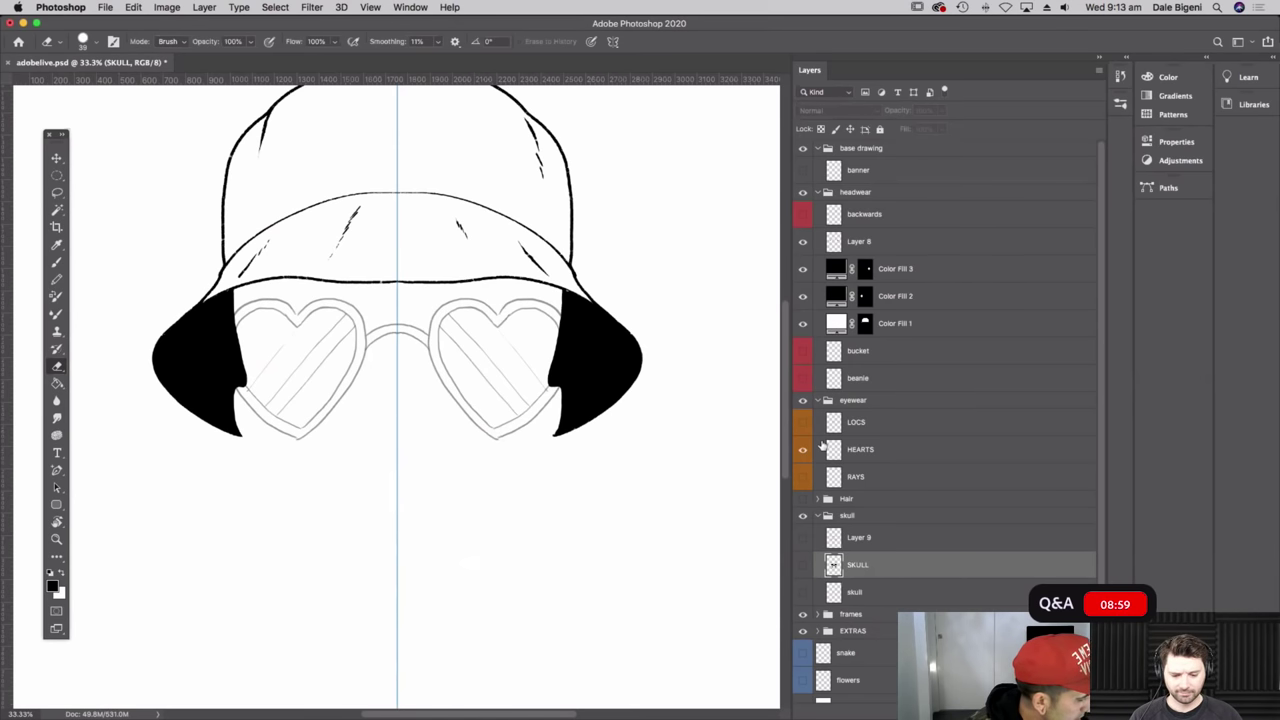
click(802, 192)
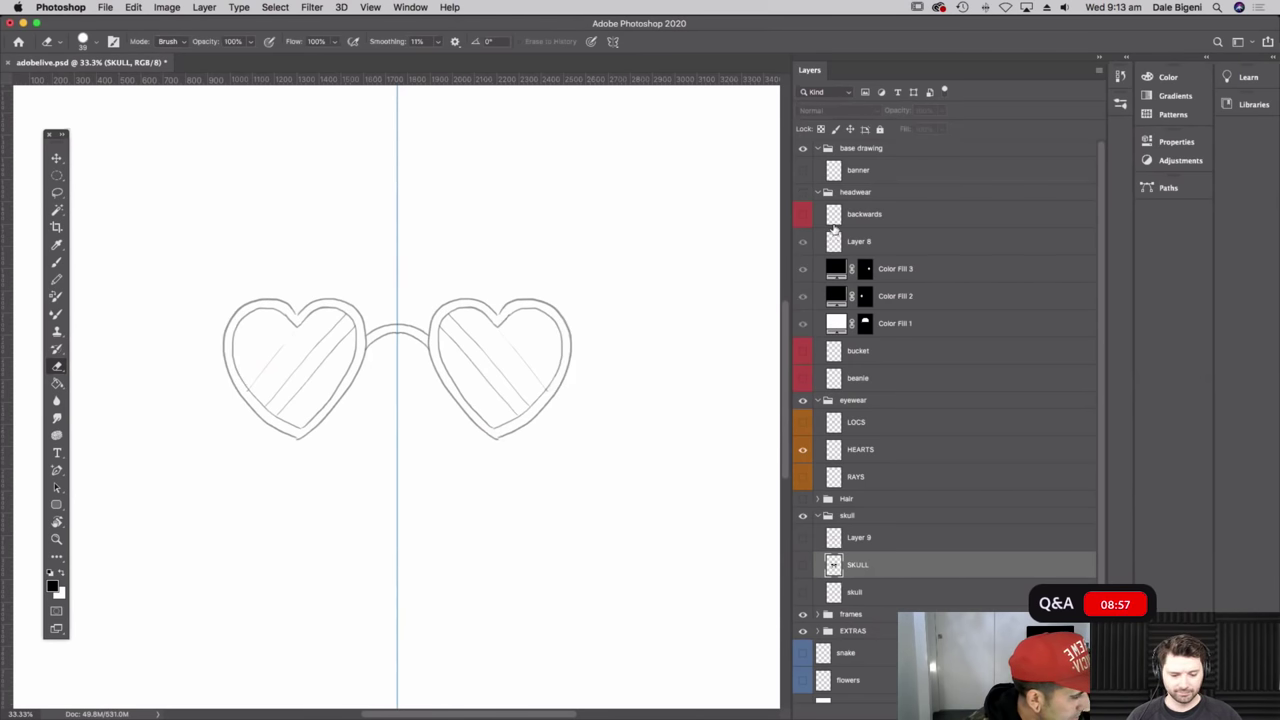
- Create a new layer directly above HEARTS in the eyewear group for inking the glasses
key(super+equal)
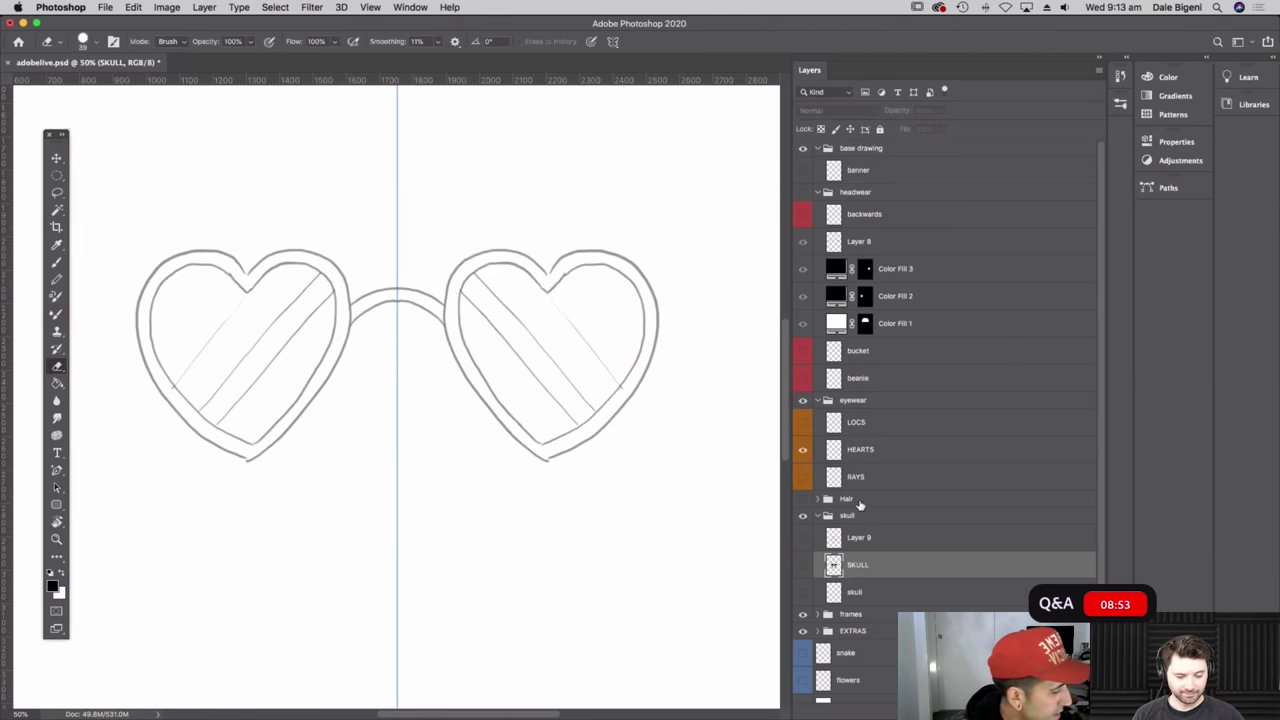
click(822, 516)
click(822, 516)
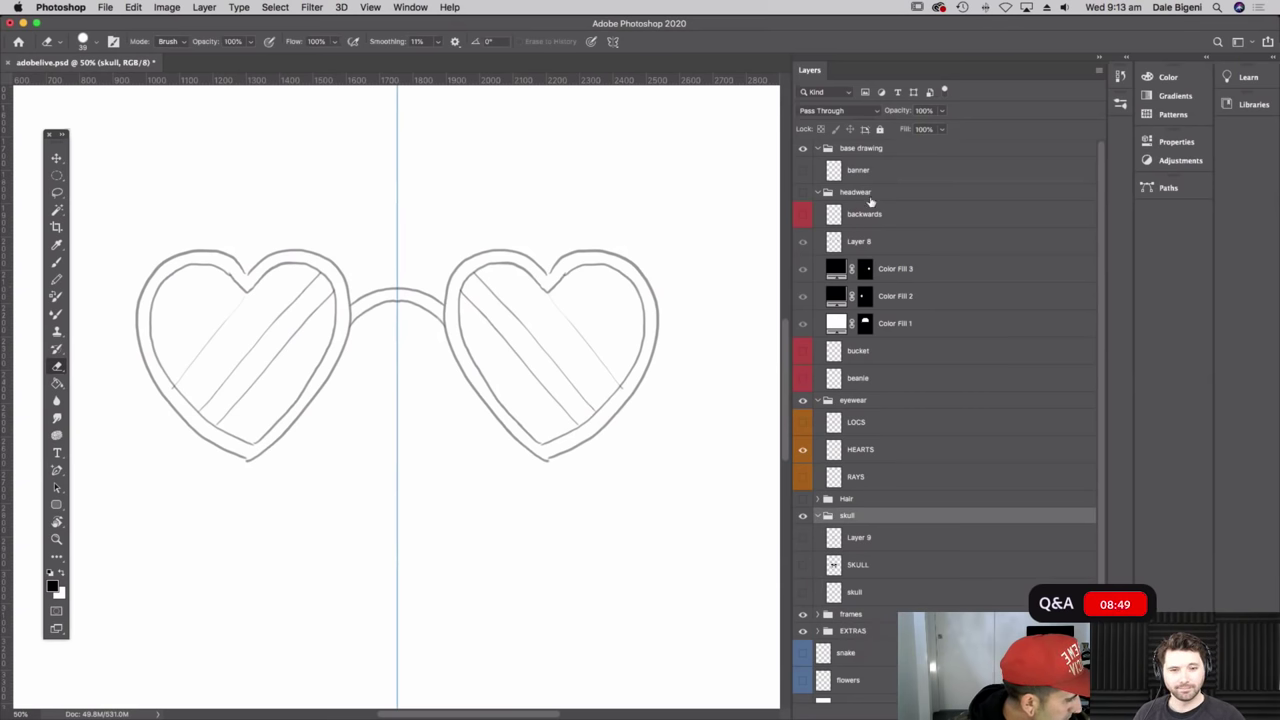
click(872, 454)
key(super+alt+shift+n)
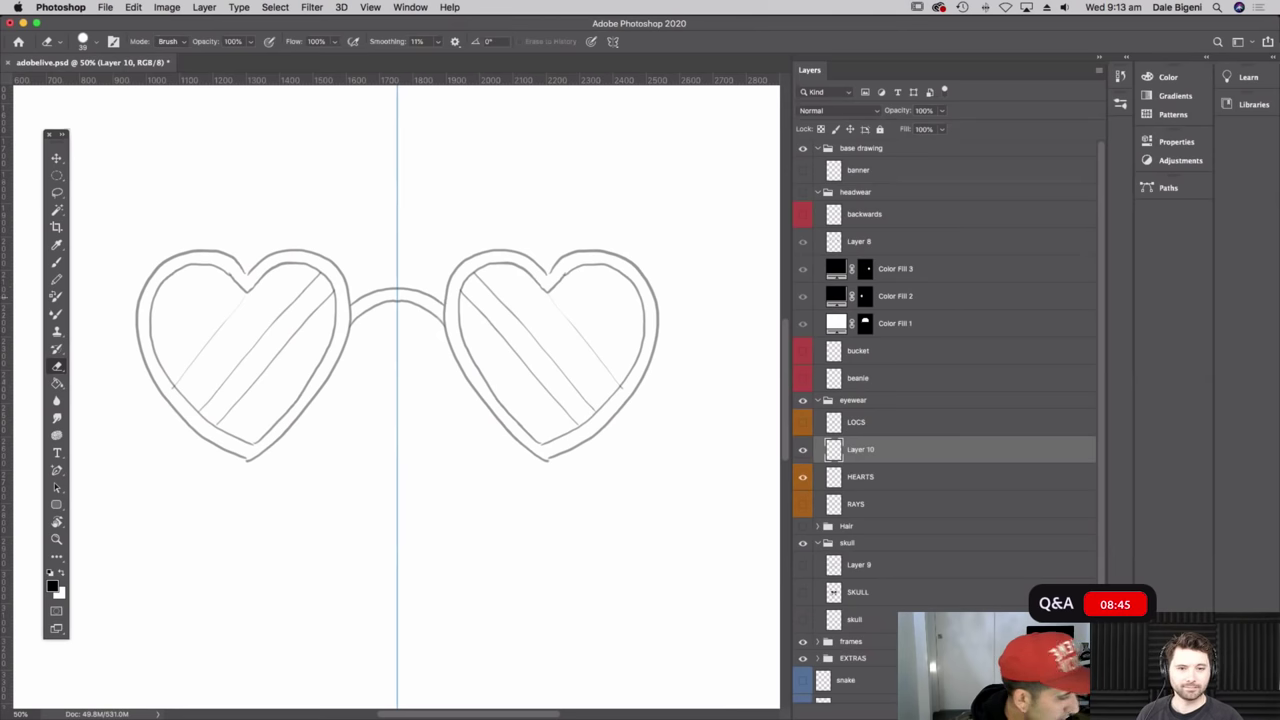
- Choose the BLM Brush for inking and set its size to 51 px
key(b)
click(92, 42)
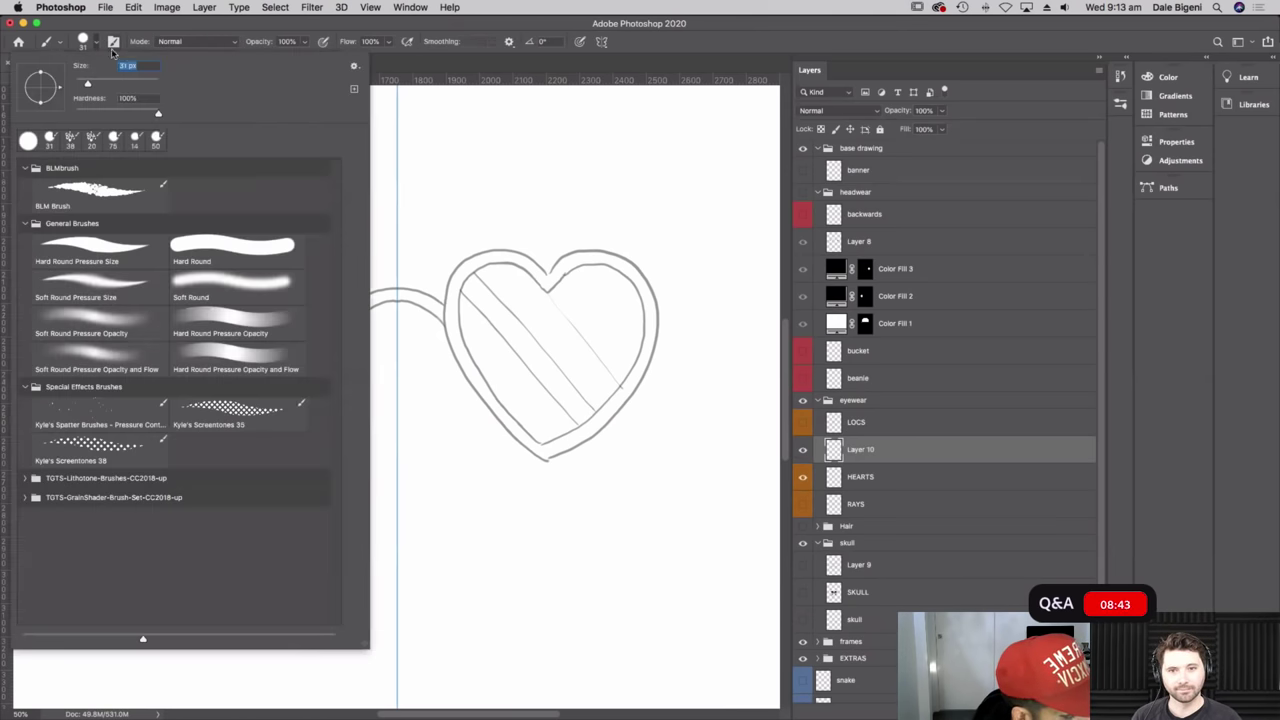
click(113, 201)
click(140, 31)
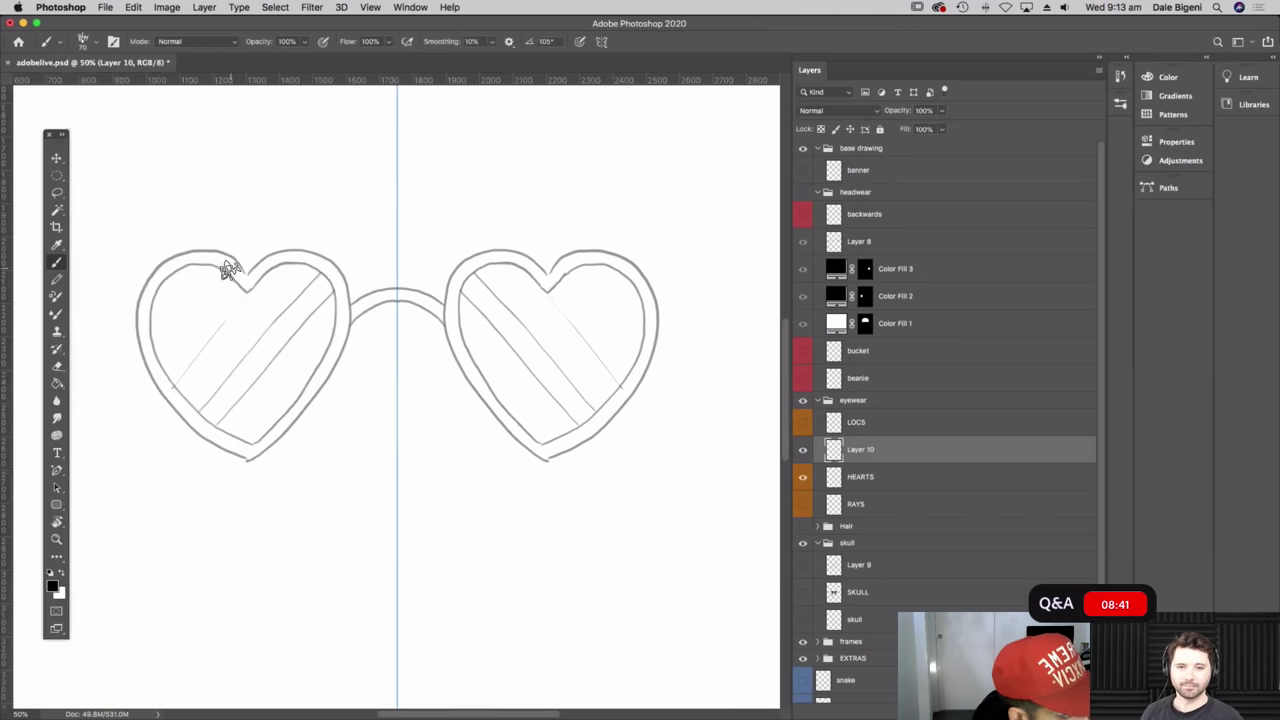
click(93, 44)
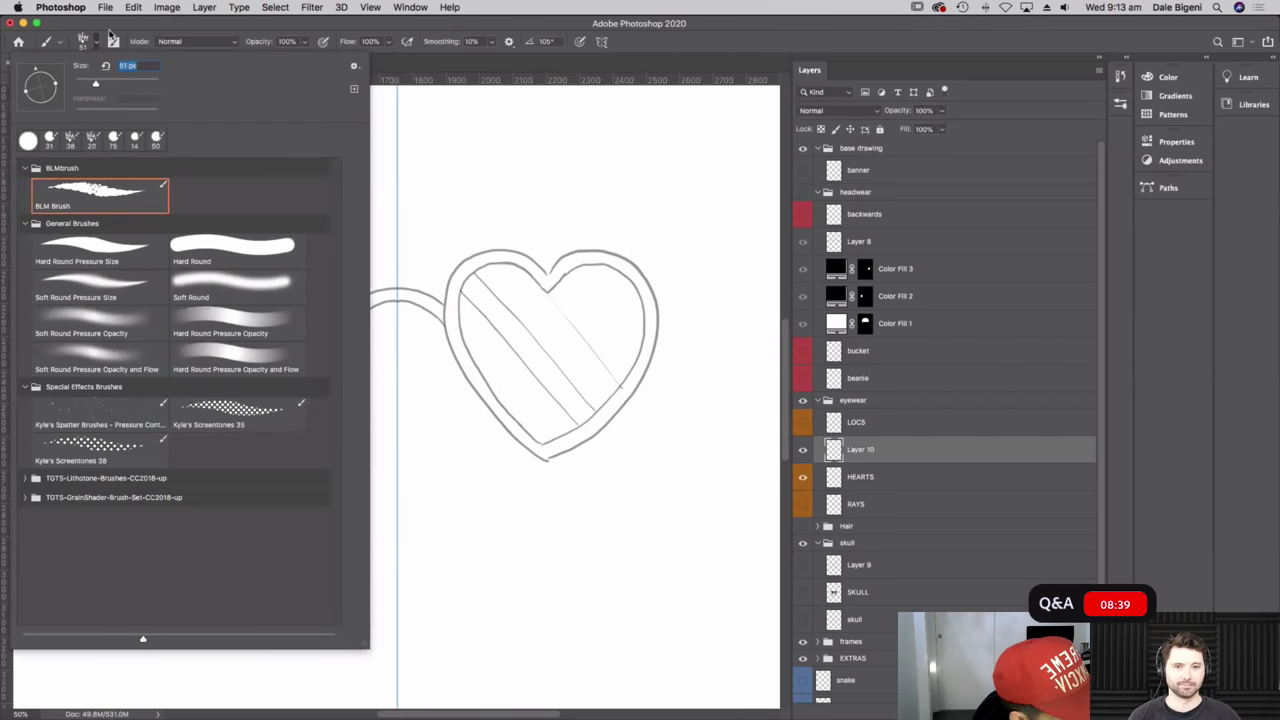
key(Return)
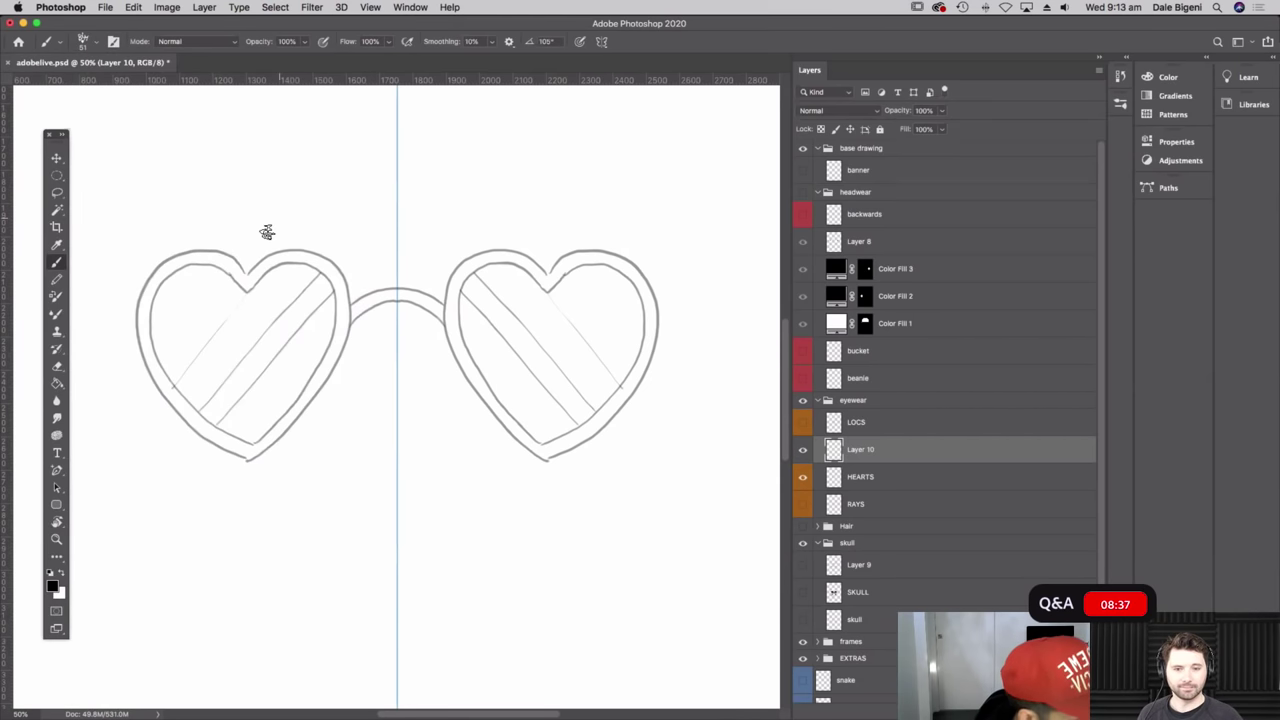
- Place a vertical guide through the centre of the heart glasses' bridge and return to the Brush tool
drag(12, 431, 405, 320)
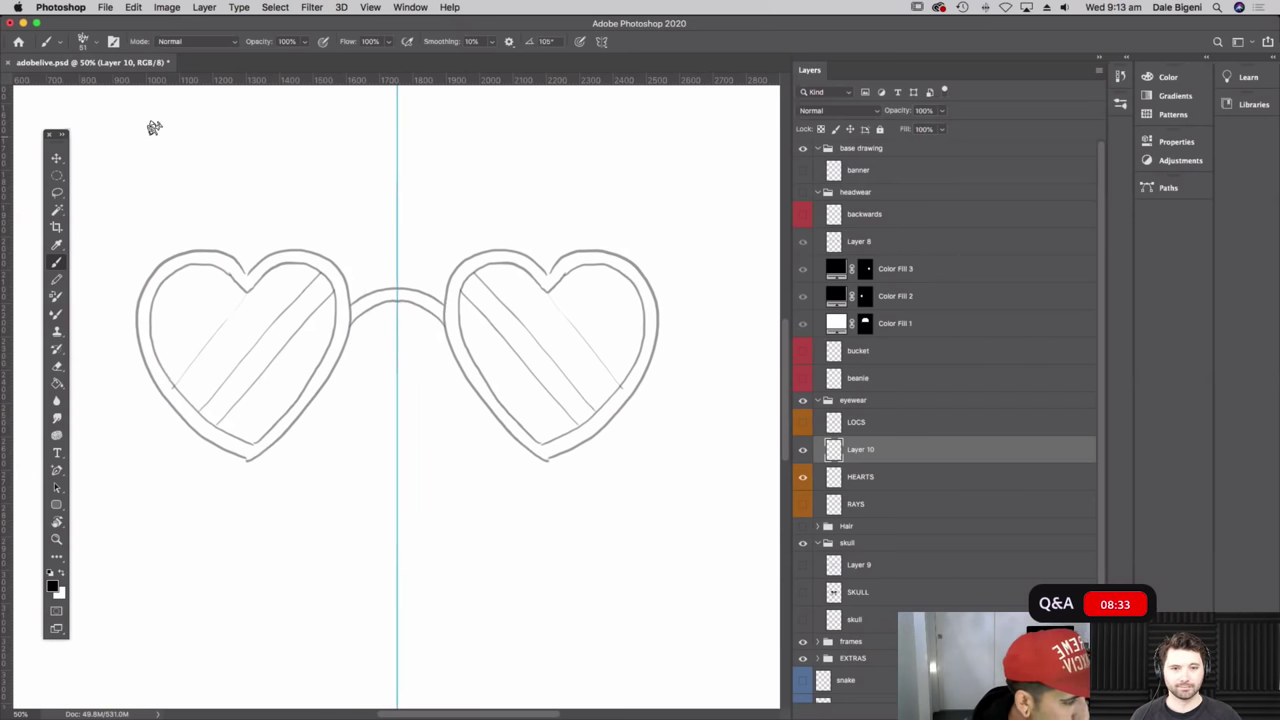
click(57, 157)
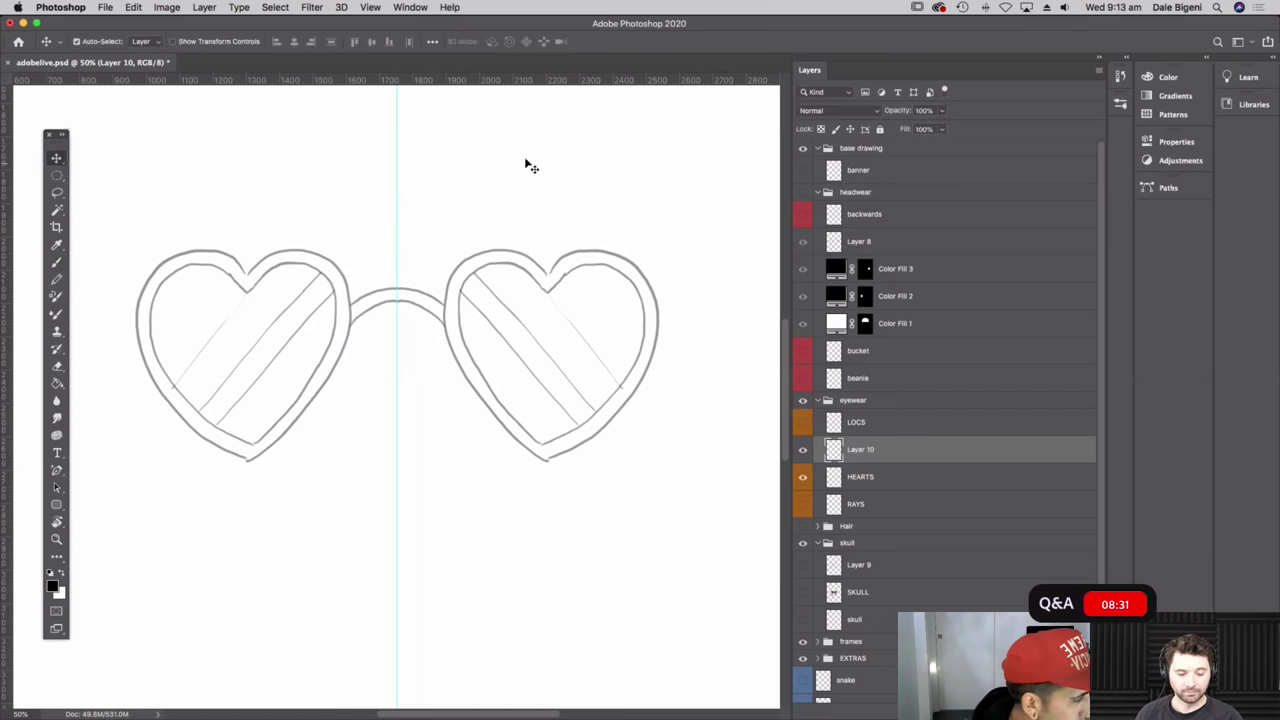
key(b)
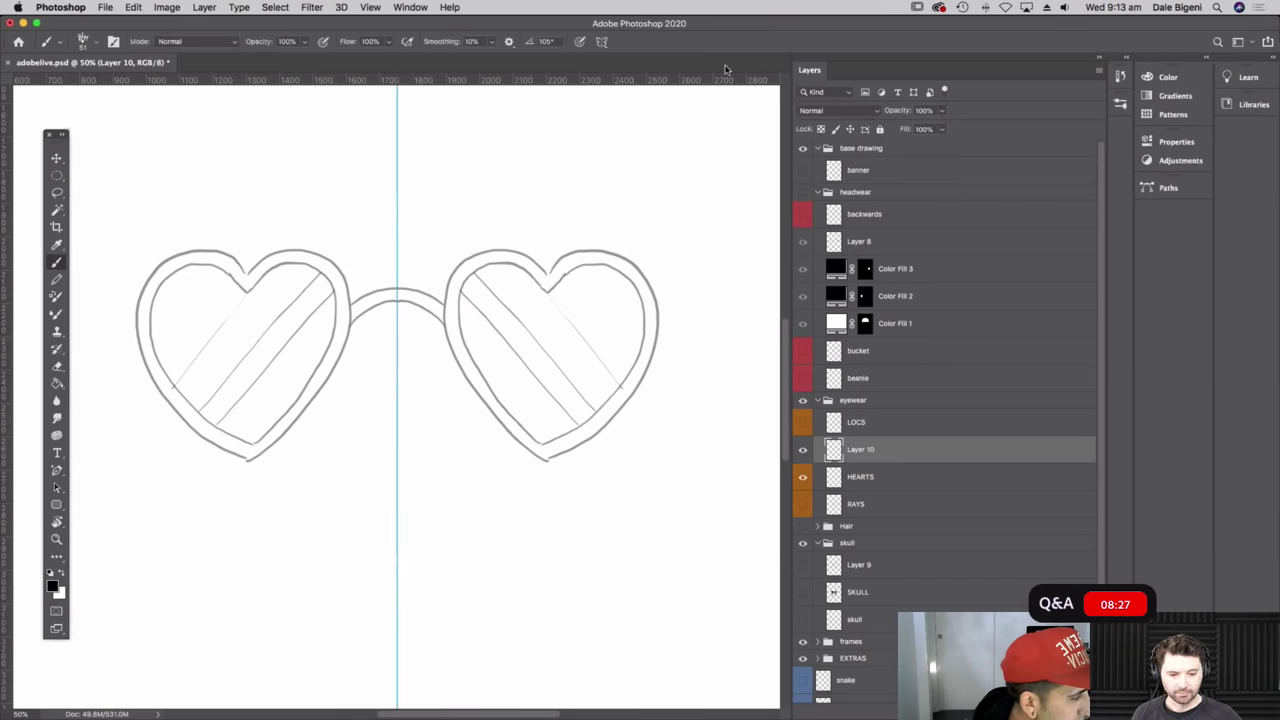
- Set up a Vertical paint symmetry axis on the centre guide of the glasses, checking its alignment against the guide
drag(284, 27, 305, 113)
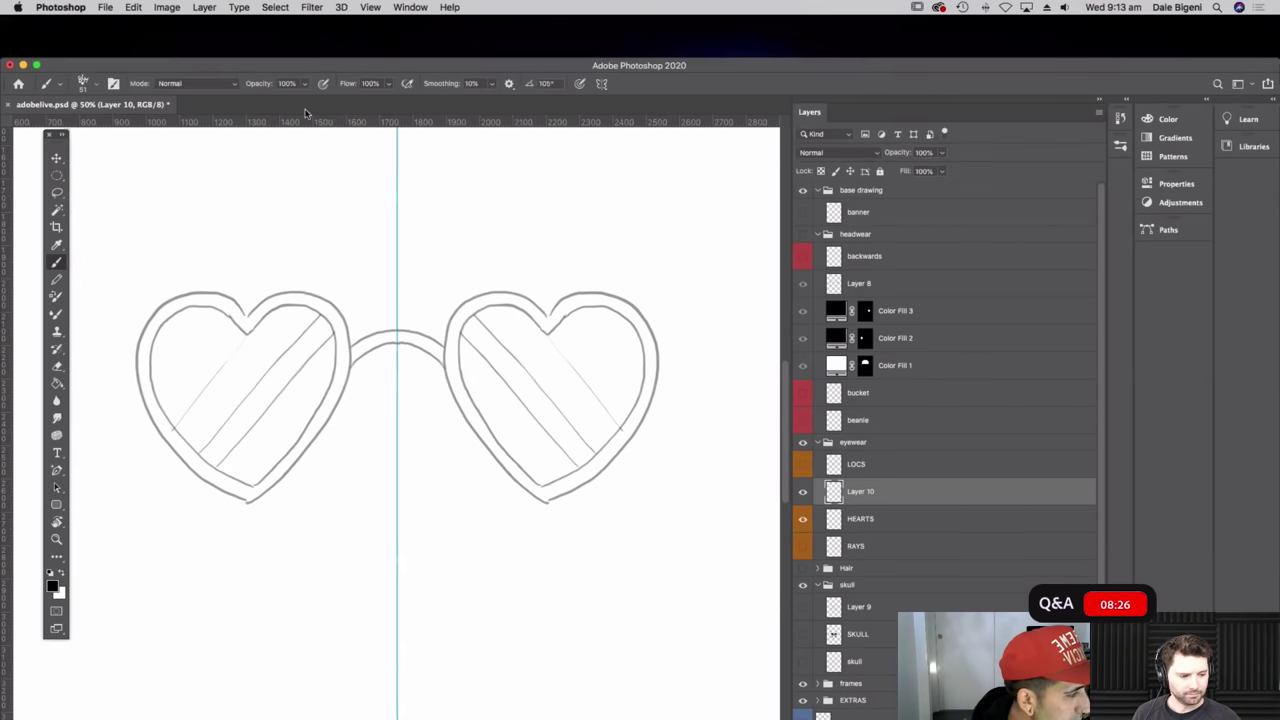
click(601, 83)
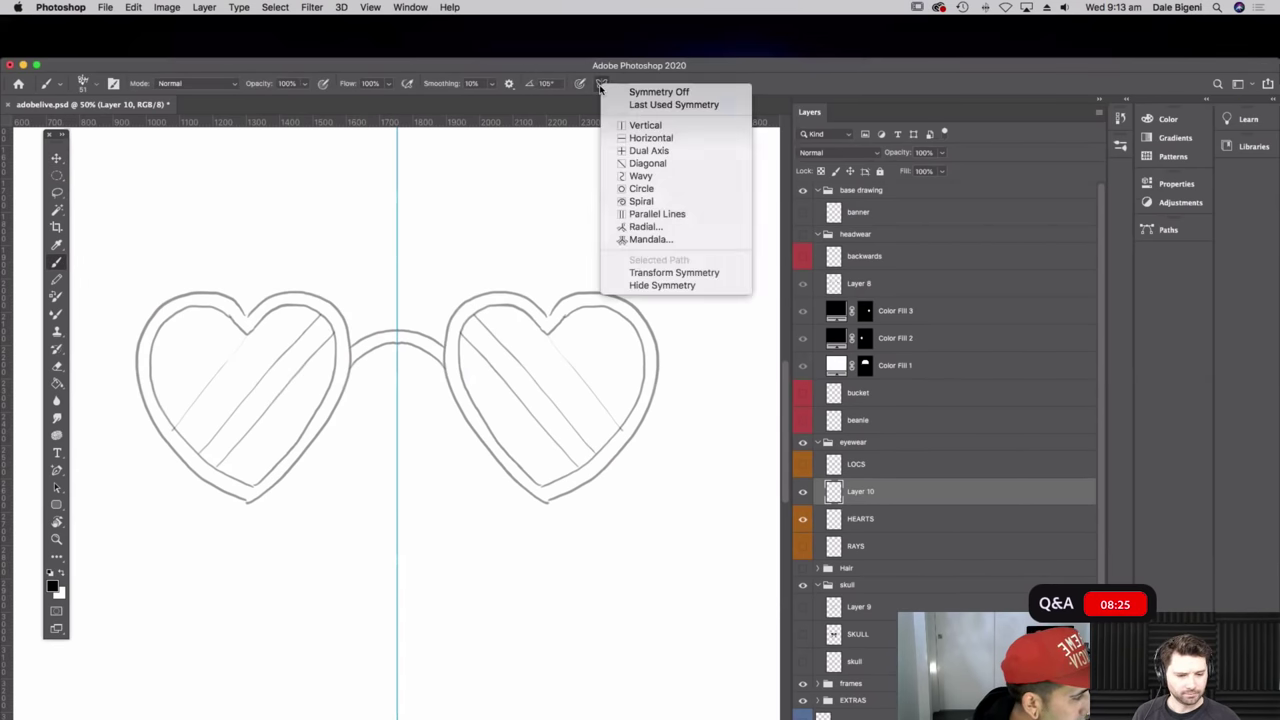
click(668, 125)
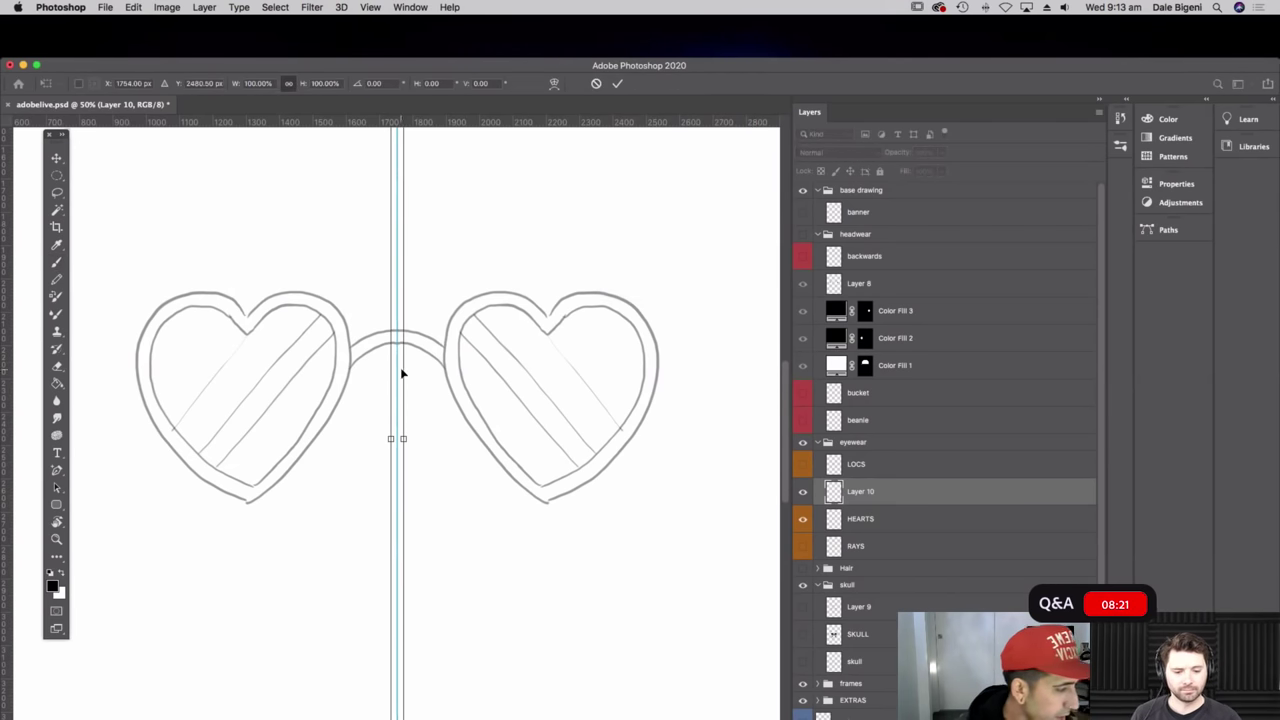
drag(396, 375, 246, 373)
key(Return)
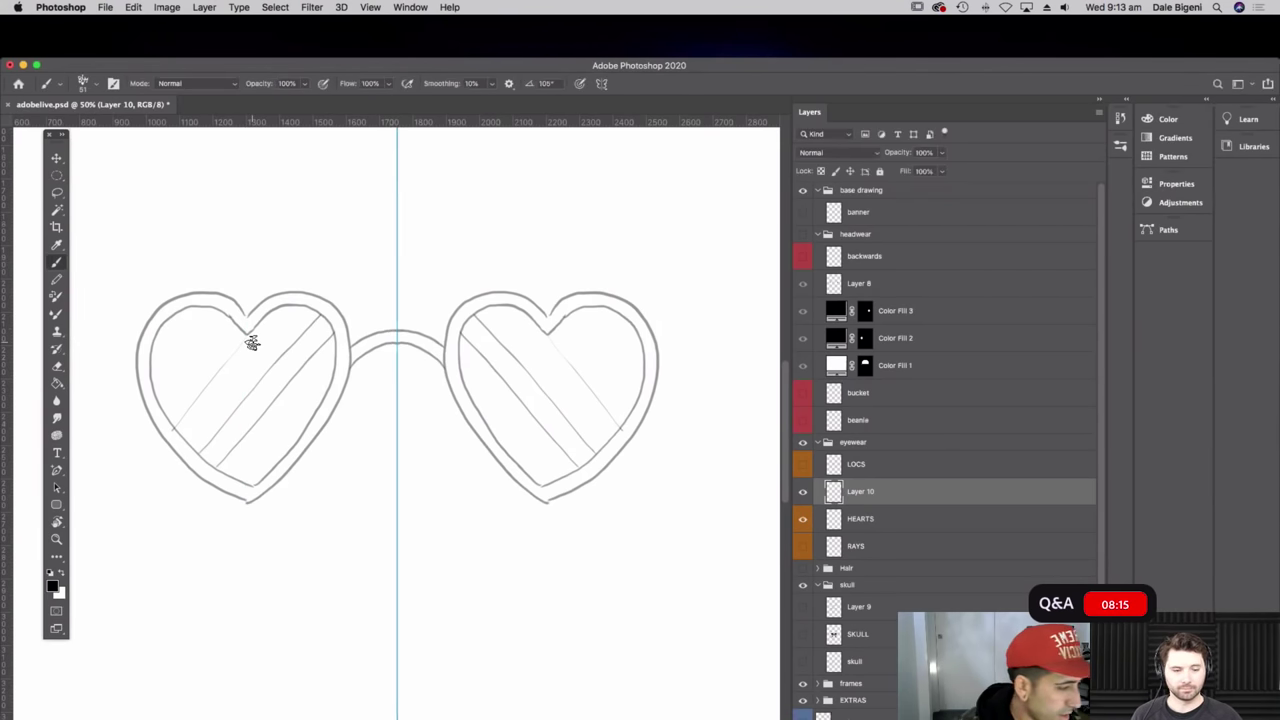
click(57, 157)
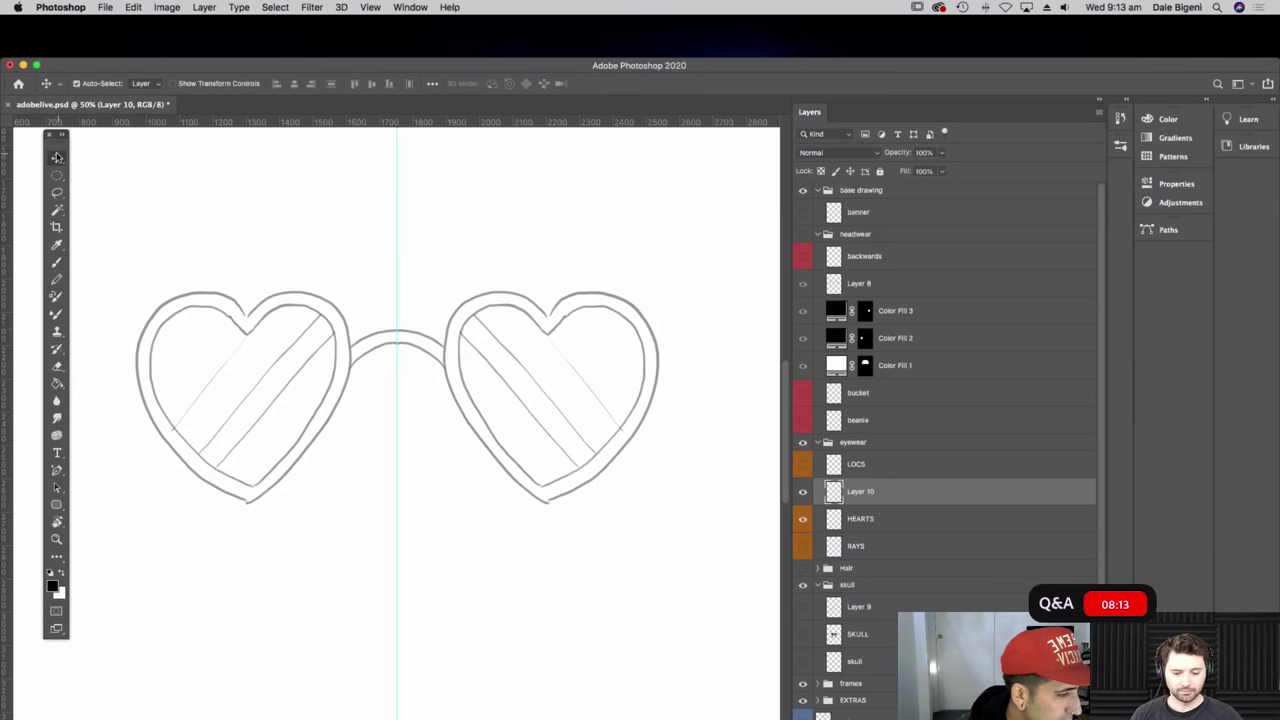
click(58, 260)
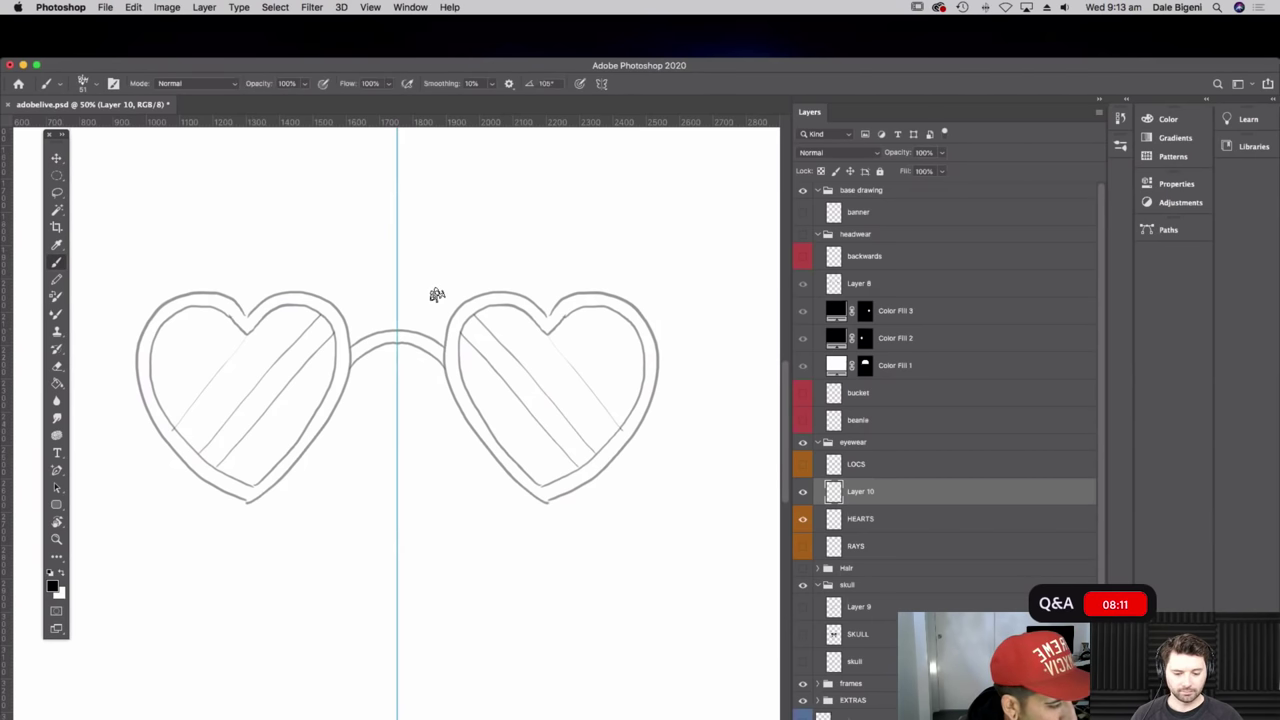
- Move the vertical guide and a new Vertical paint symmetry axis onto the centre of the left heart lens
click(603, 84)
drag(399, 262, 246, 271)
drag(399, 250, 253, 261)
key(super+z)
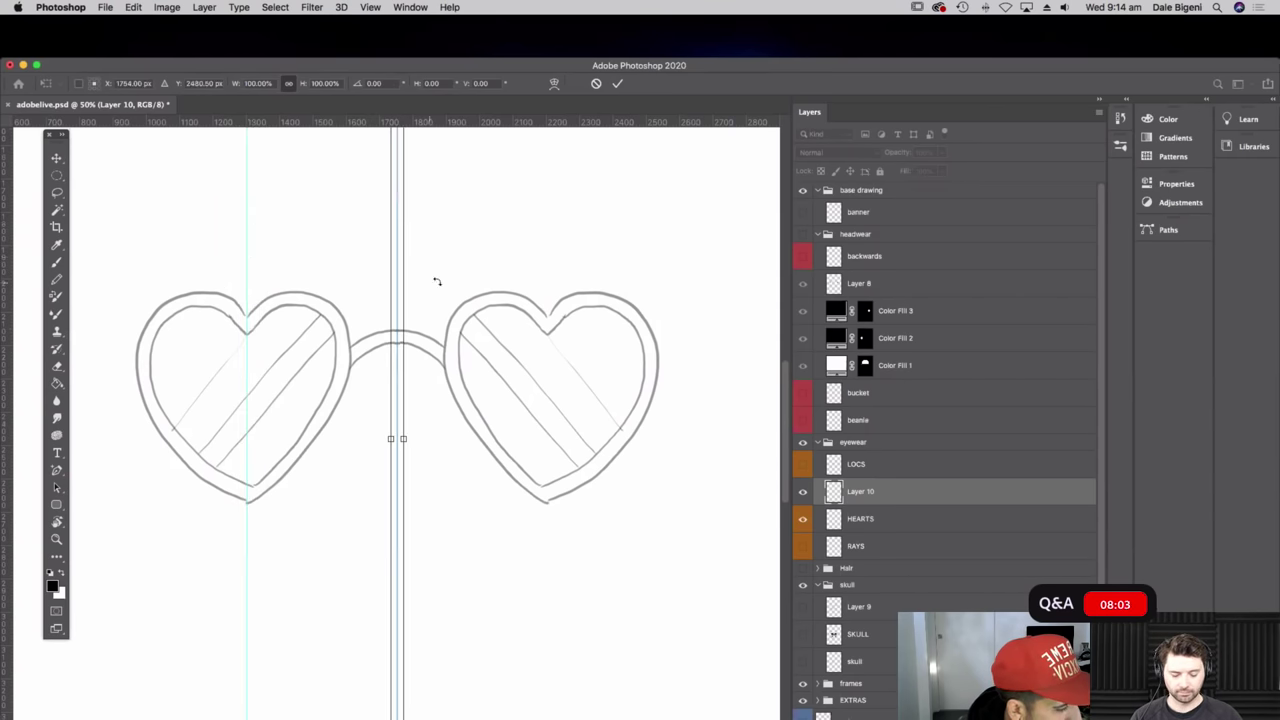
drag(397, 295, 251, 294)
key(Return)
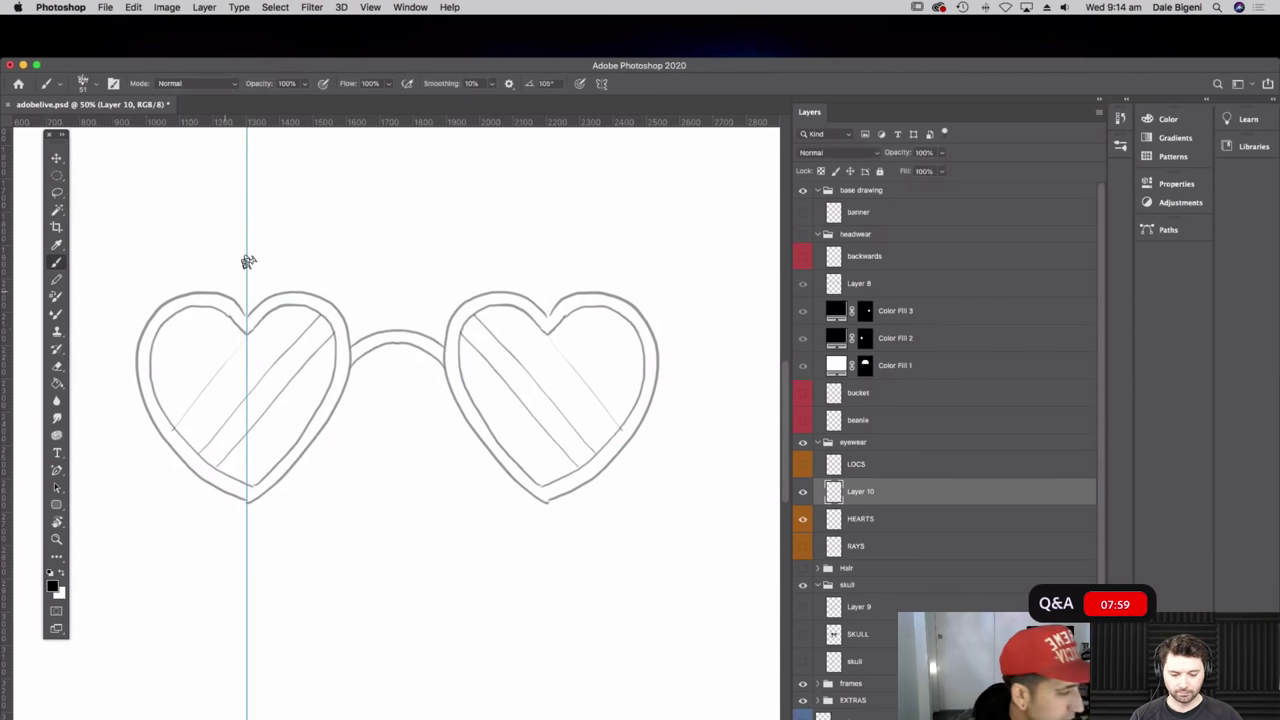
- Ink the left heart frame symmetrically with a thick black outline following the sketch, filling in its rough edges
mouse_move(252, 319)
mouse_down()
mouse_move(312, 300)
mouse_move(328, 312)
mouse_move(340, 378)
mouse_move(290, 458)
mouse_move(250, 490)
mouse_up()
key(super+z)
mouse_move(247, 325)
mouse_down()
mouse_move(296, 298)
mouse_move(328, 307)
mouse_move(348, 357)
mouse_move(327, 415)
mouse_move(253, 490)
mouse_up()
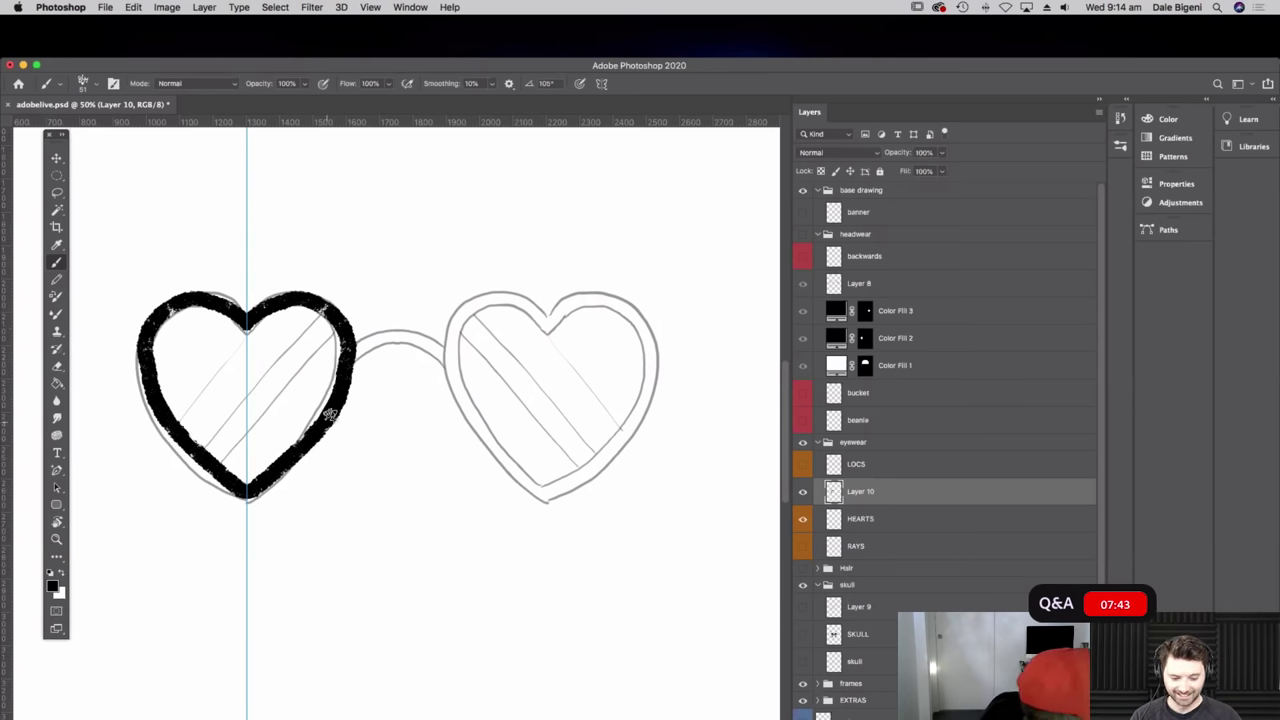
mouse_move(275, 302)
mouse_down()
mouse_move(330, 308)
mouse_move(346, 342)
mouse_move(338, 326)
mouse_up()
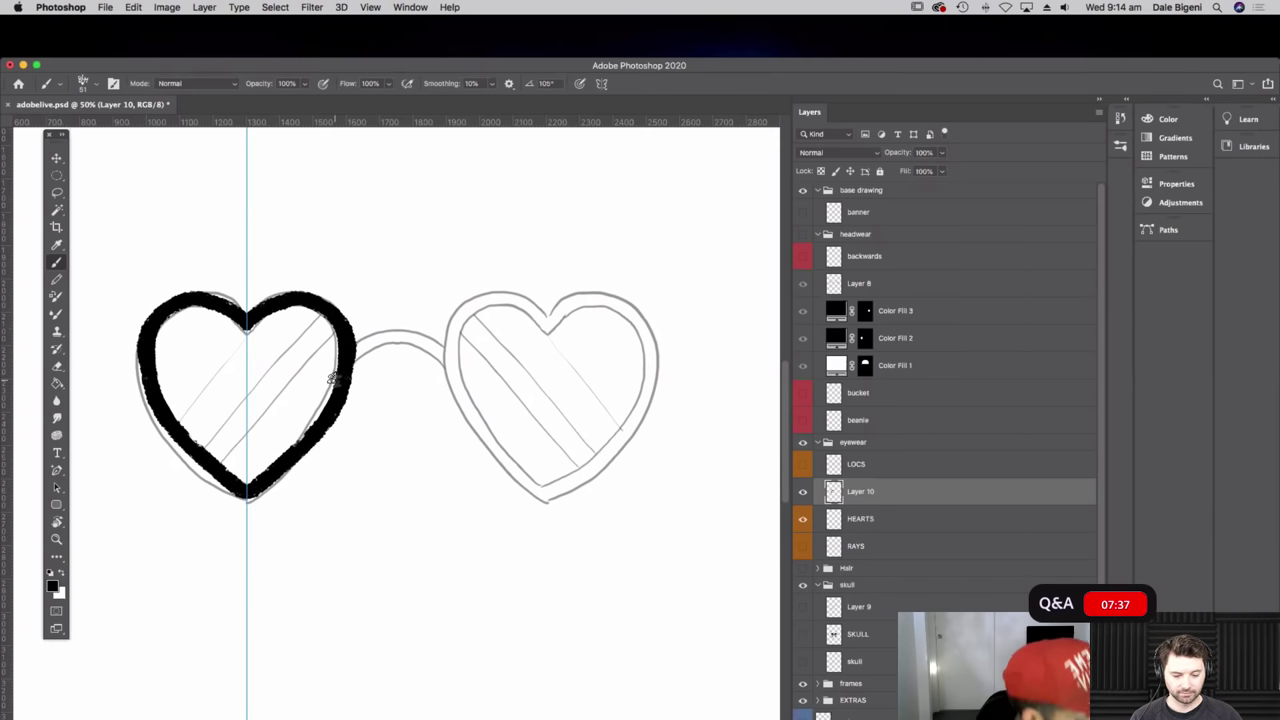
- Show the skull sketch layer and move the vertical guide to the skull's centre line
click(56, 160)
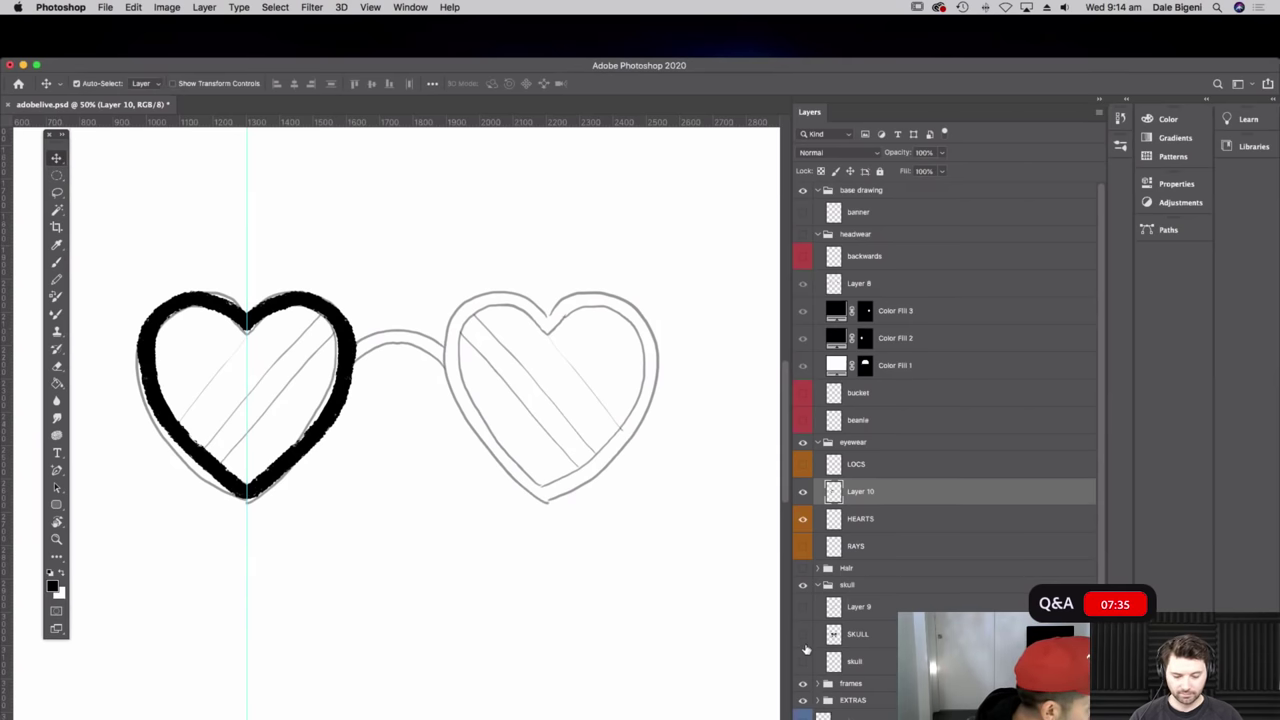
click(803, 661)
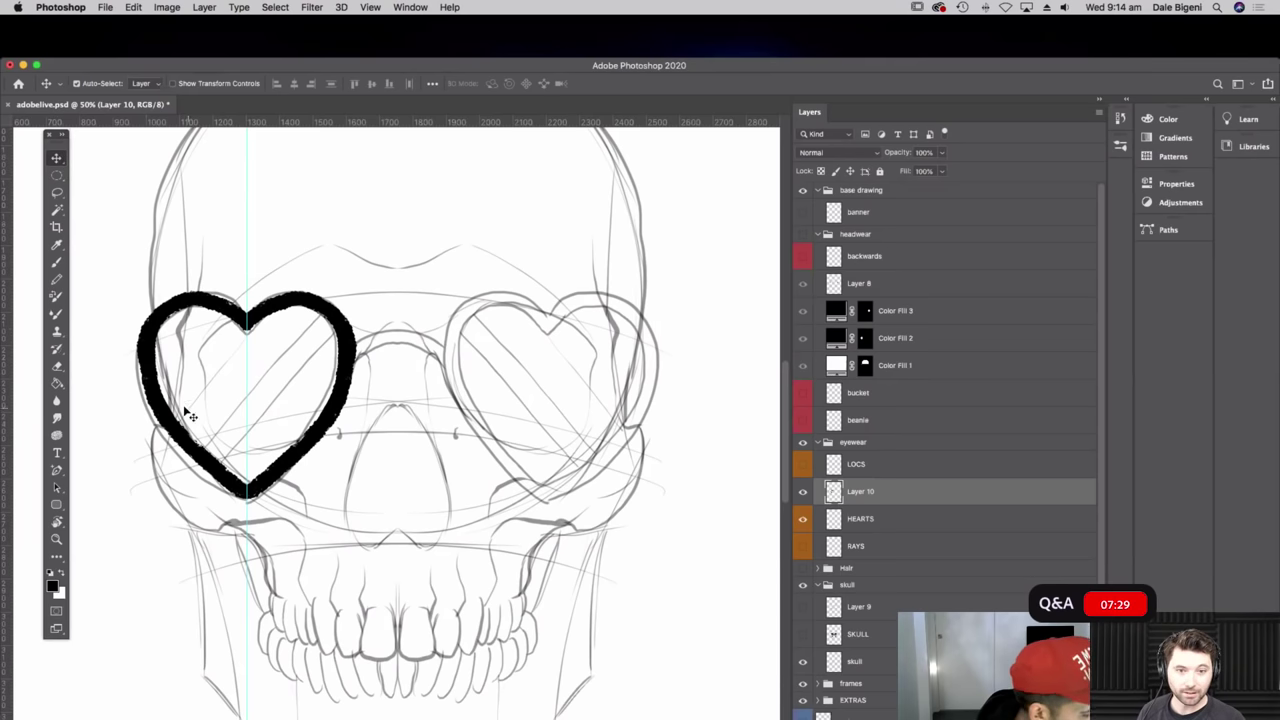
drag(246, 373, 399, 372)
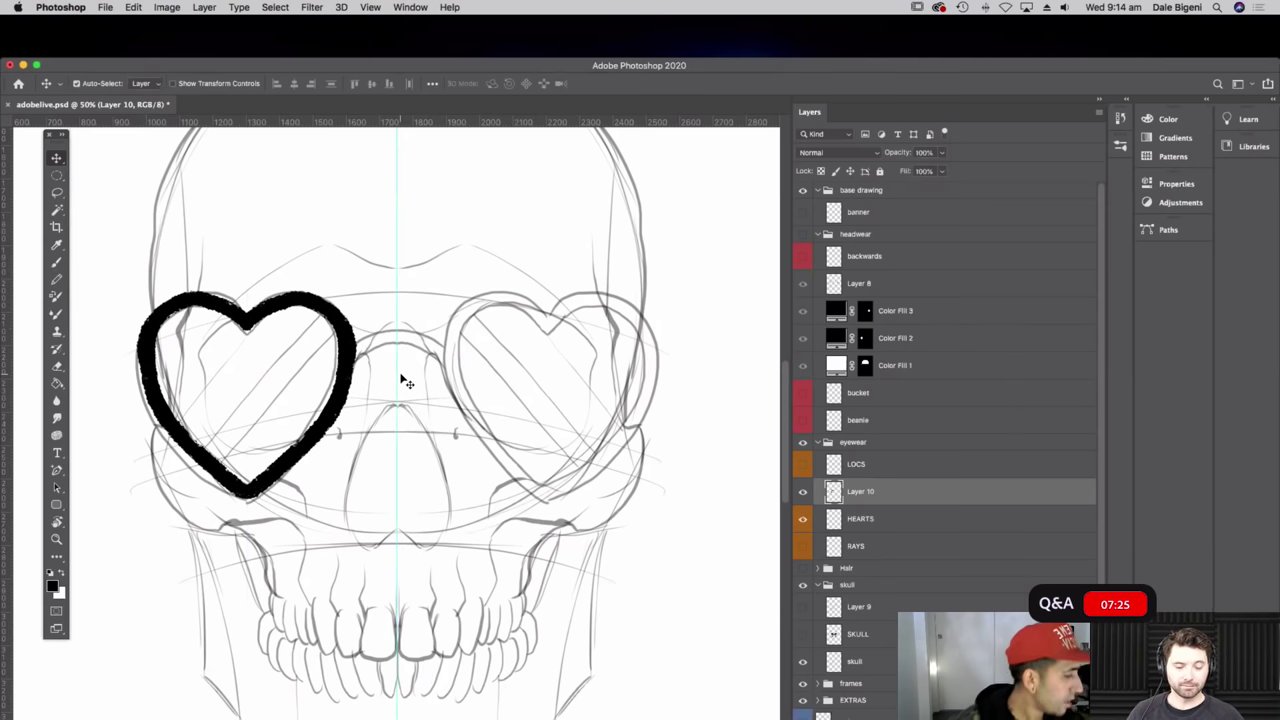
- Set a new Vertical paint symmetry axis at the skull's centre and remove the guide from the canvas
click(56, 257)
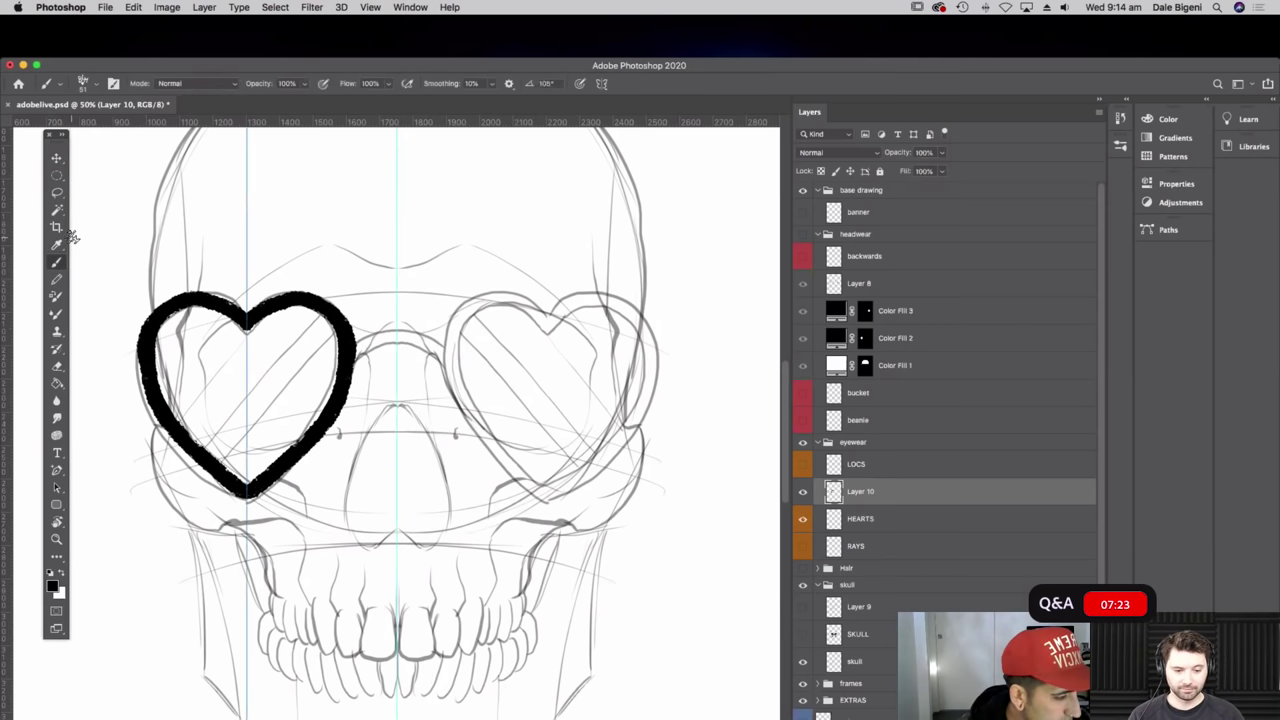
click(599, 84)
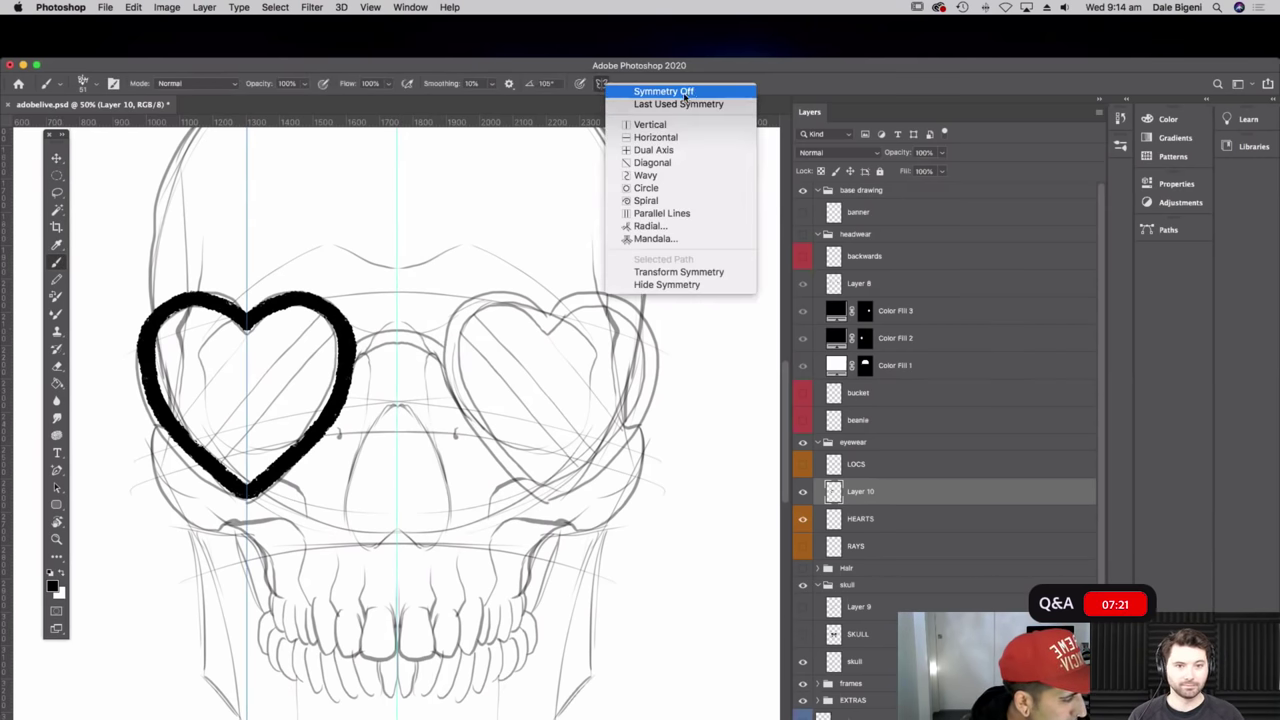
click(655, 124)
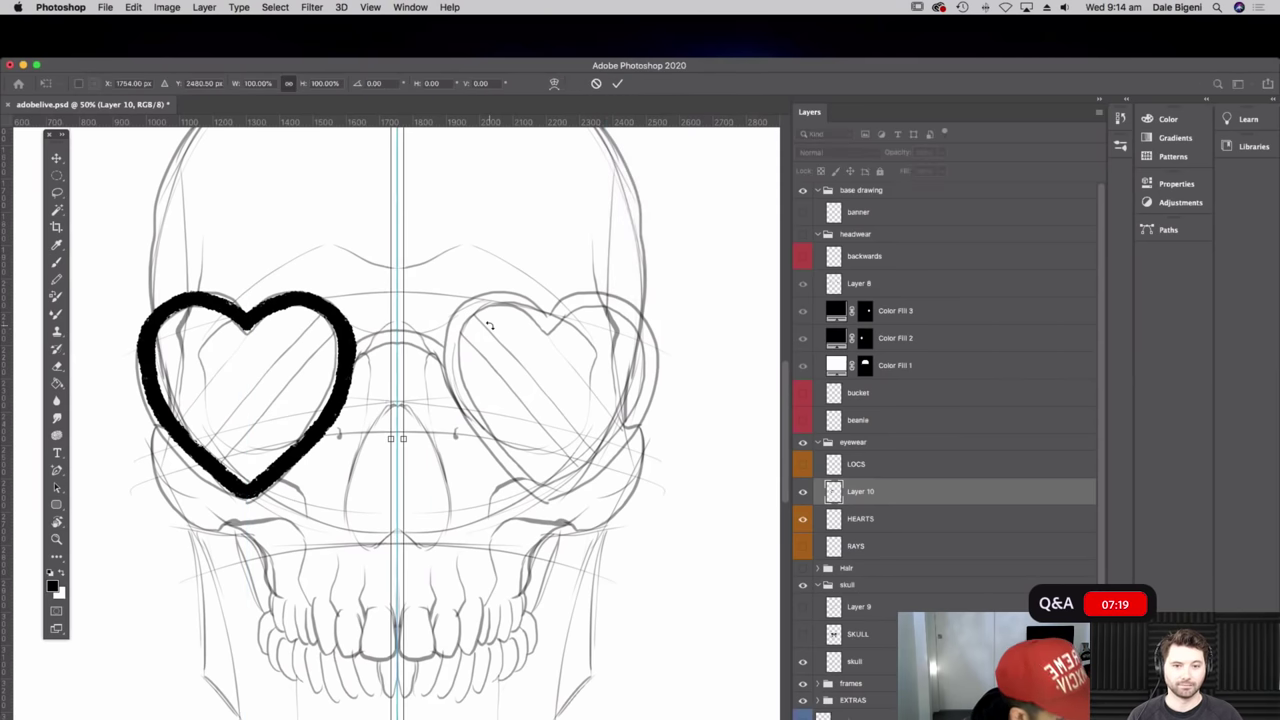
key(Return)
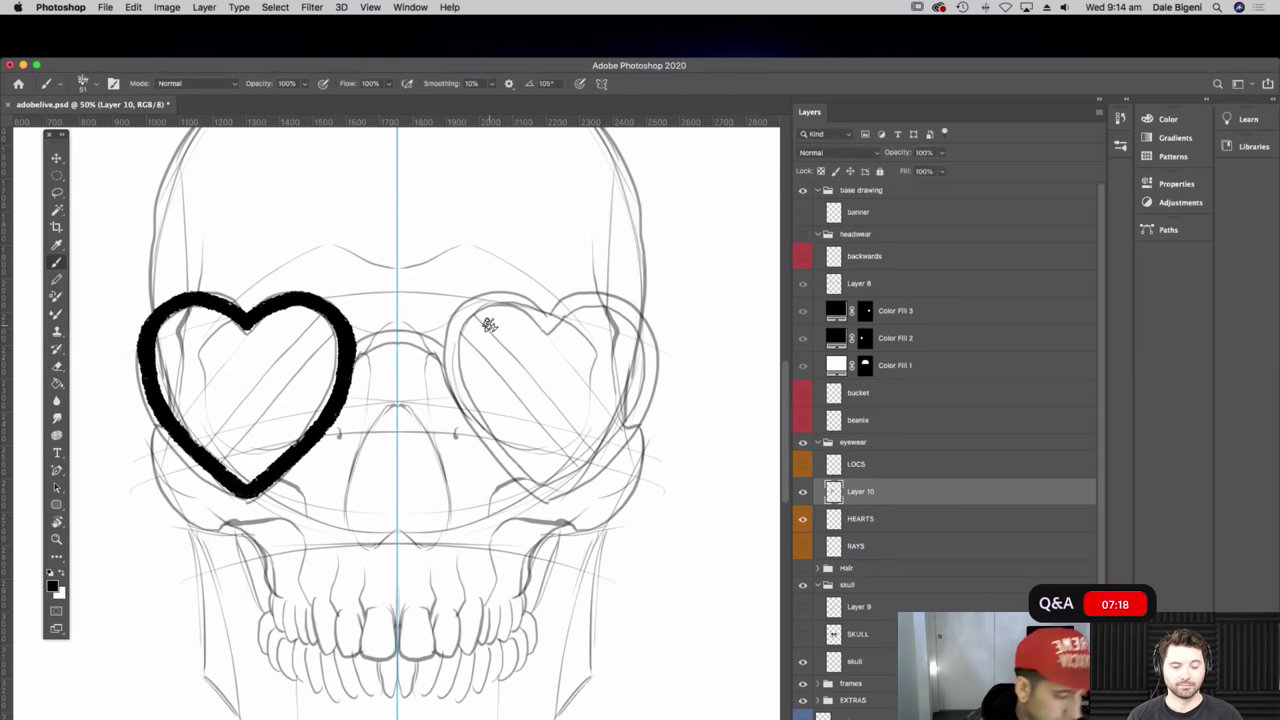
click(56, 158)
drag(400, 208, 5, 170)
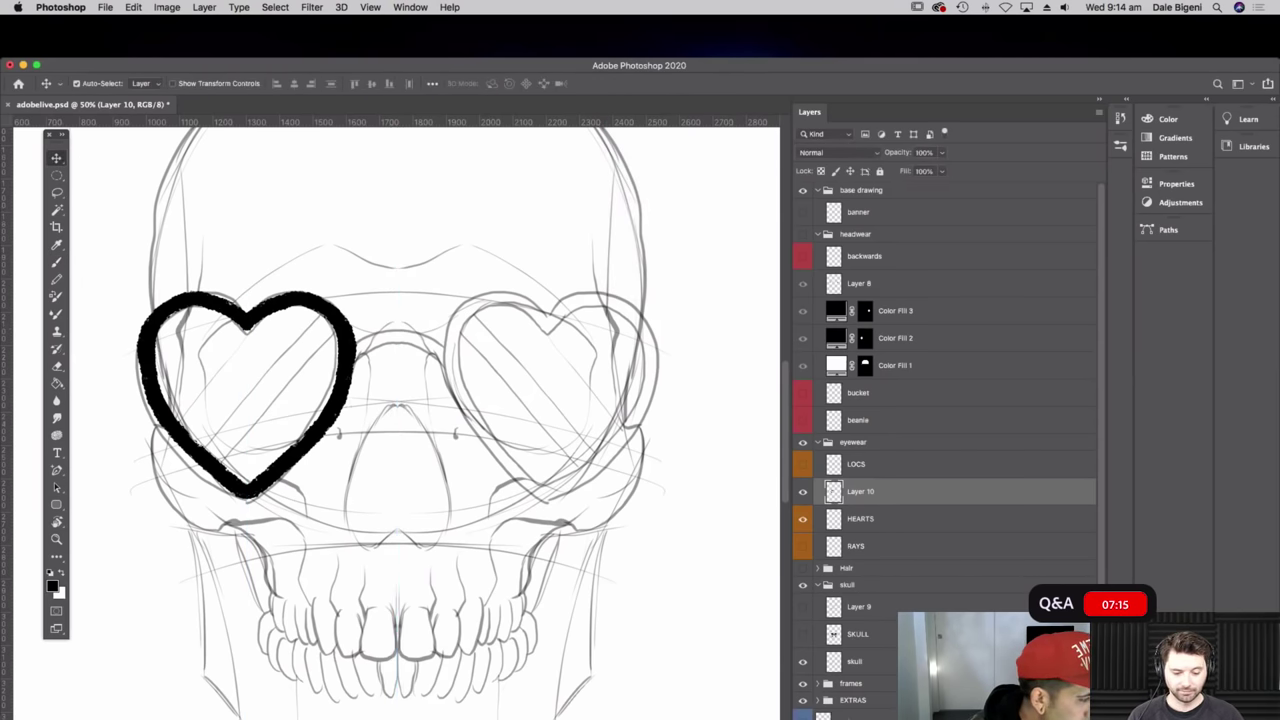
- Collapse the eyewear group, expand the frames group and view the super frame with the skull sketch
key(super+0)
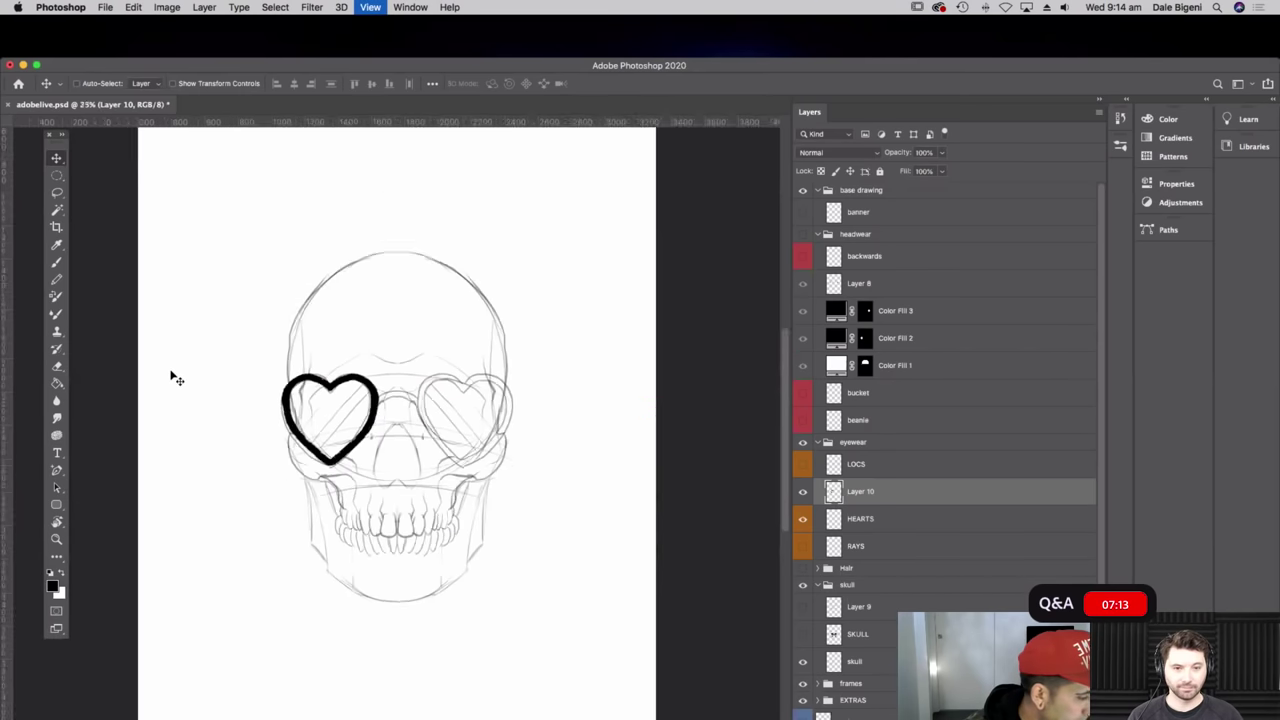
key(super+equal)
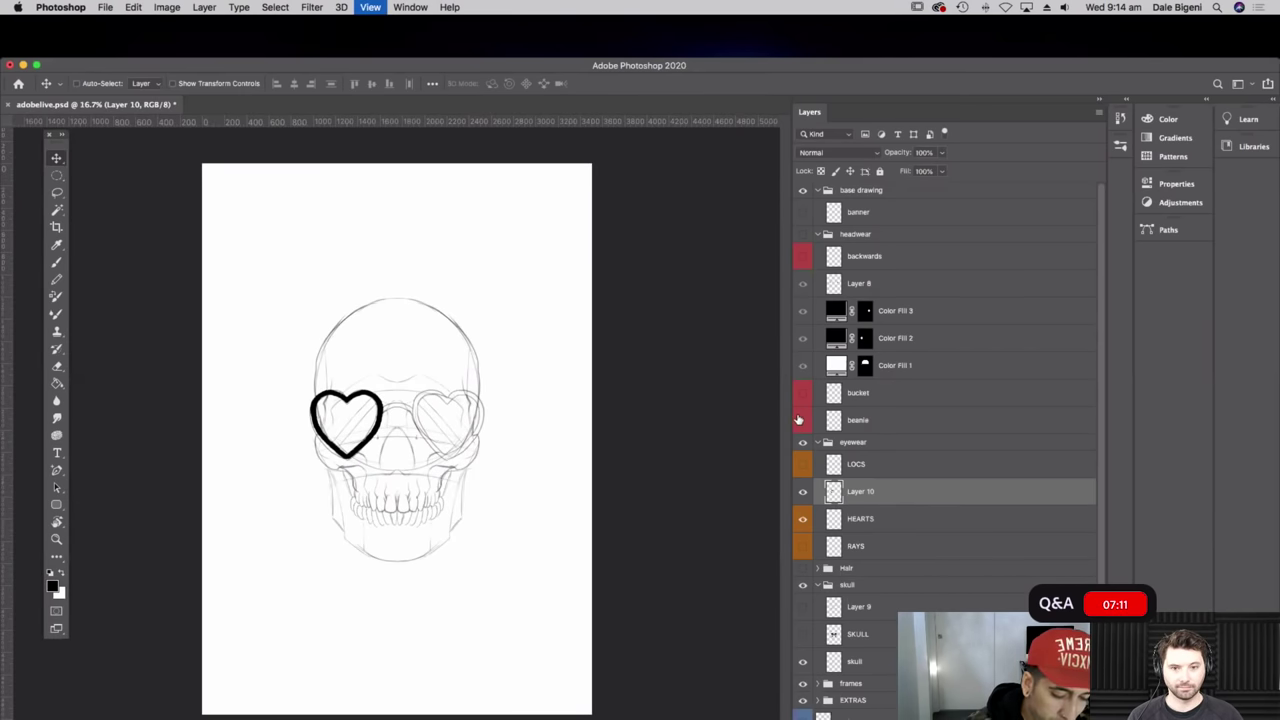
click(817, 443)
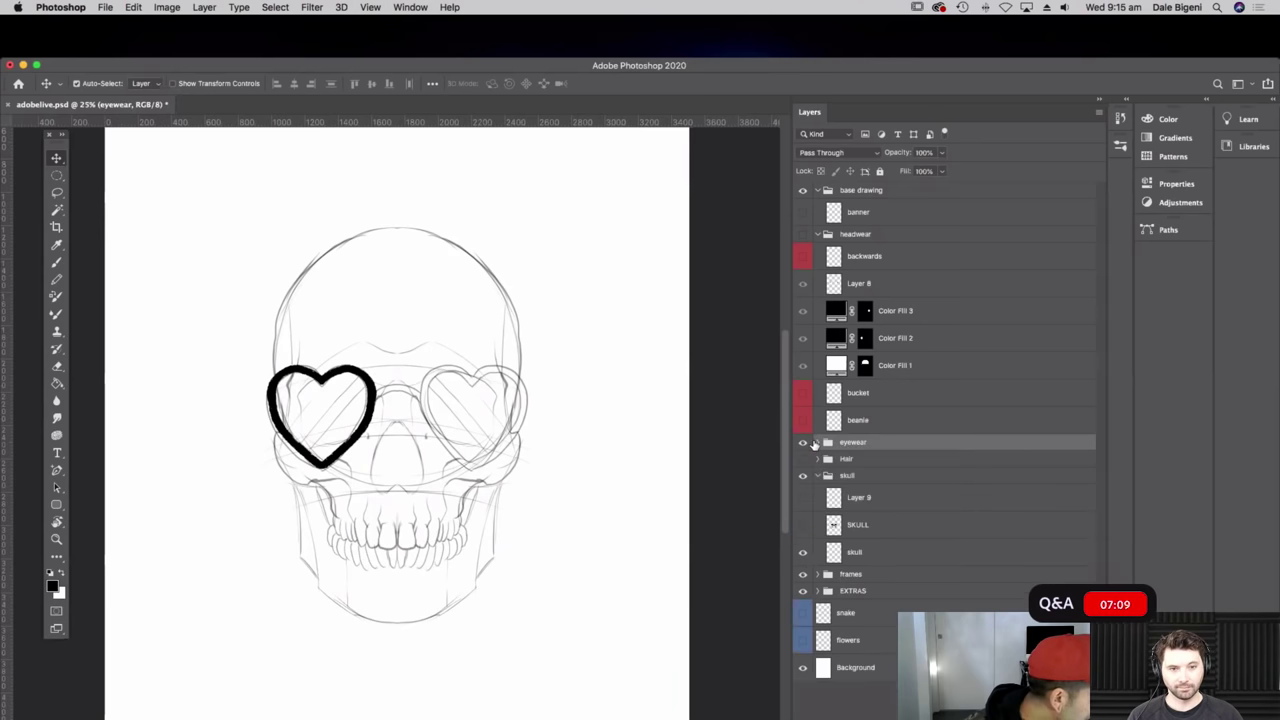
click(803, 476)
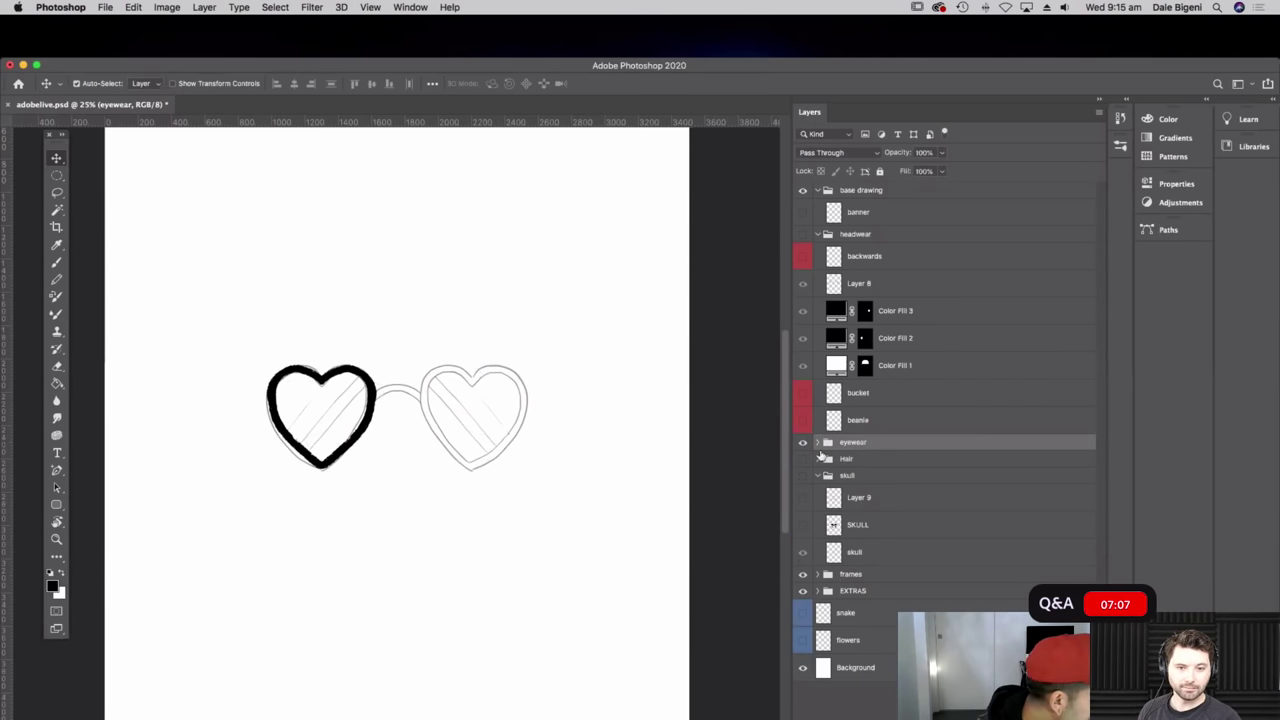
click(813, 578)
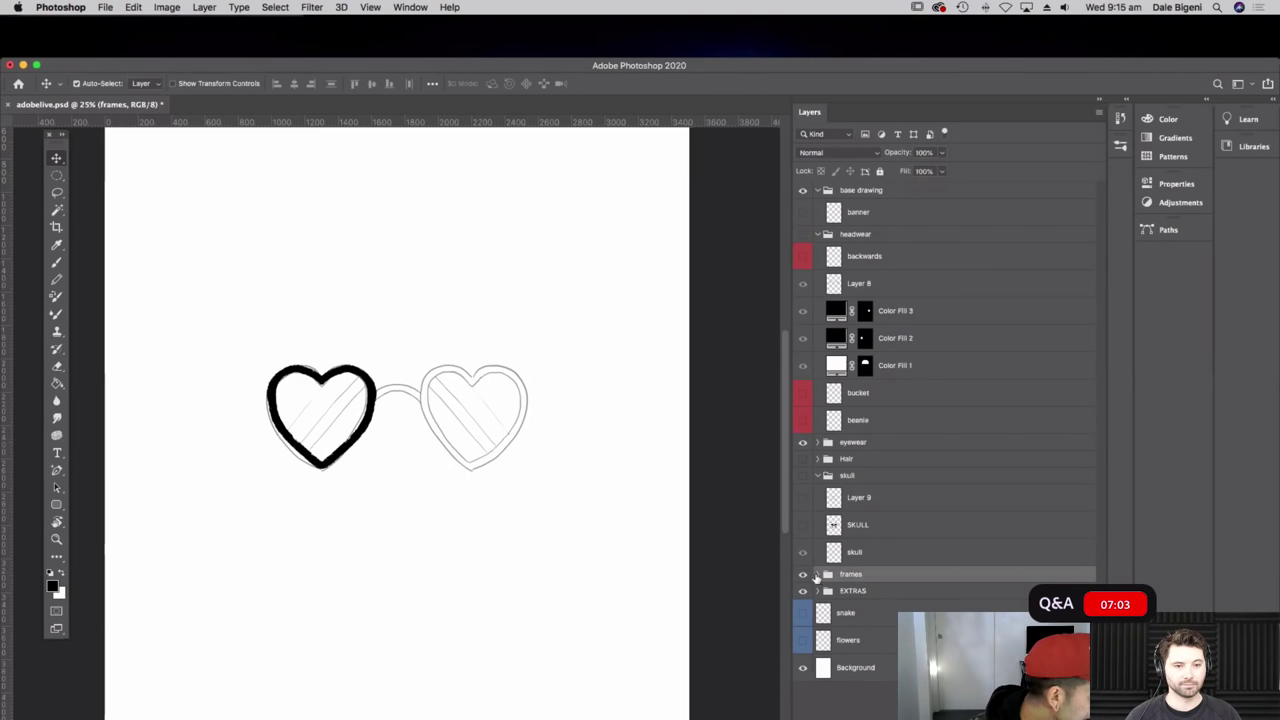
click(818, 576)
click(803, 597)
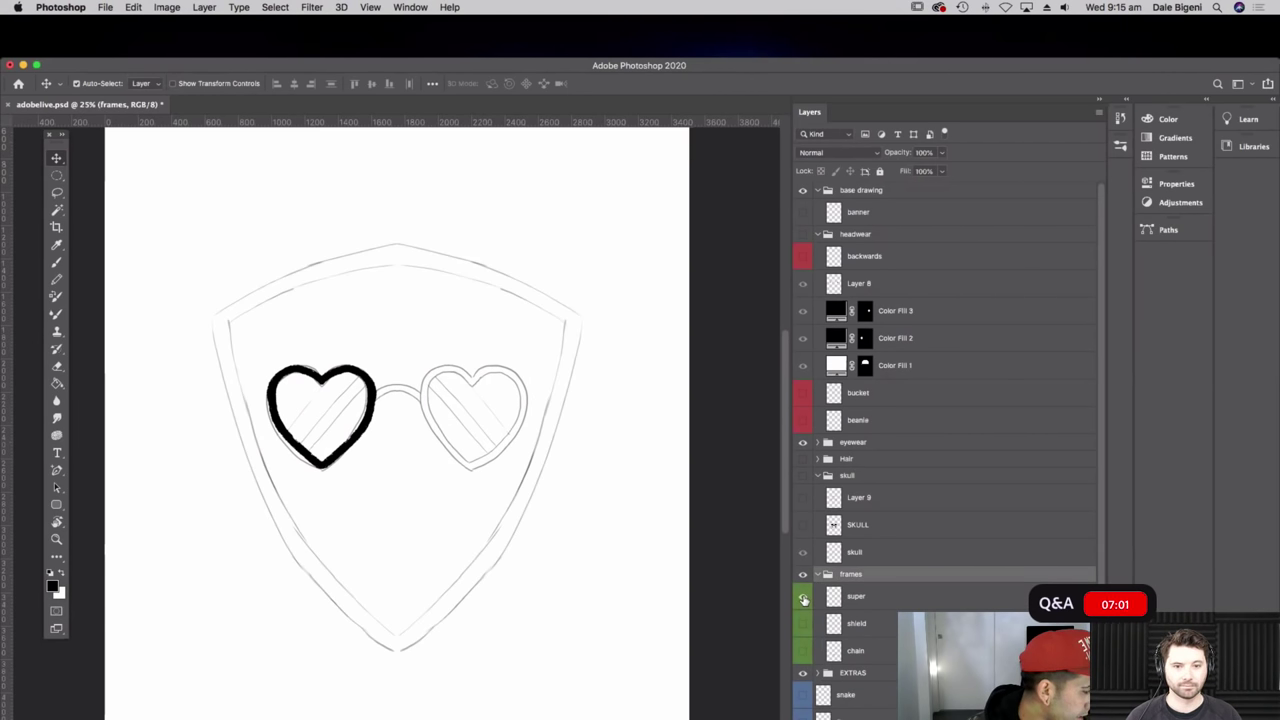
click(805, 551)
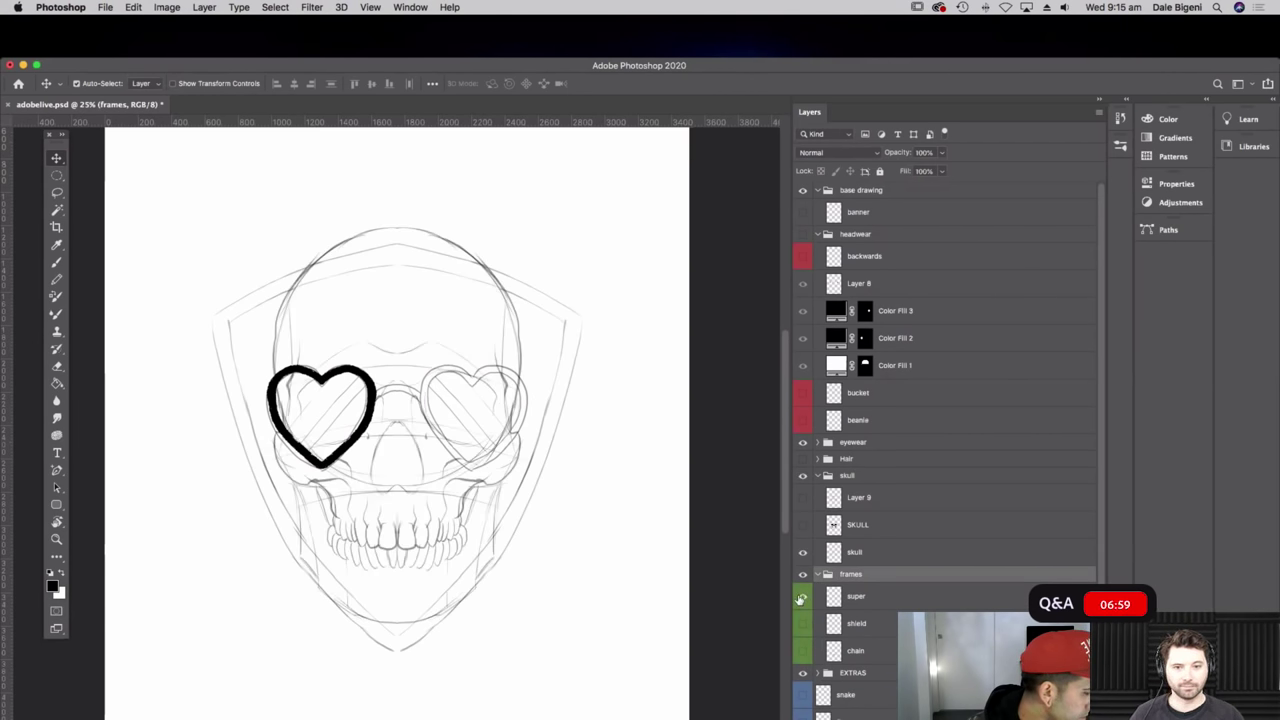
- Compare the shield, chain and super frames around the skull by toggling their visibility, hiding them all and collapsing the frames group
click(802, 622)
click(803, 597)
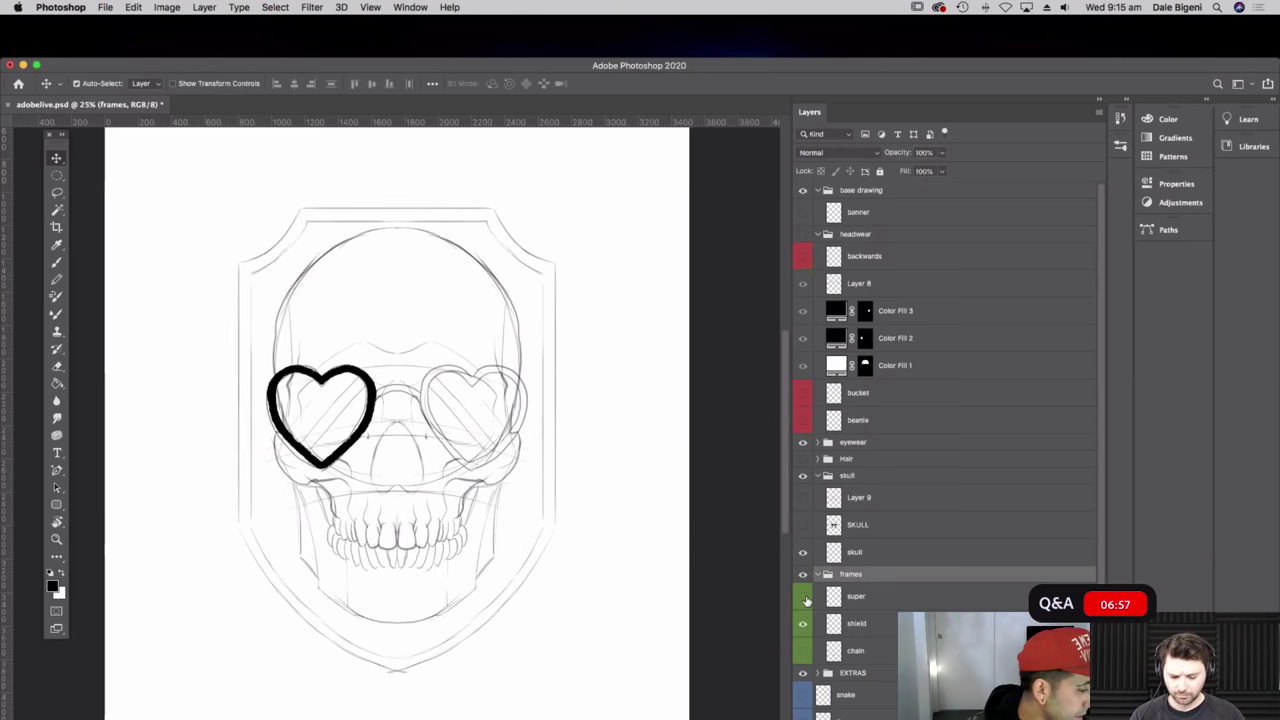
click(802, 622)
click(803, 651)
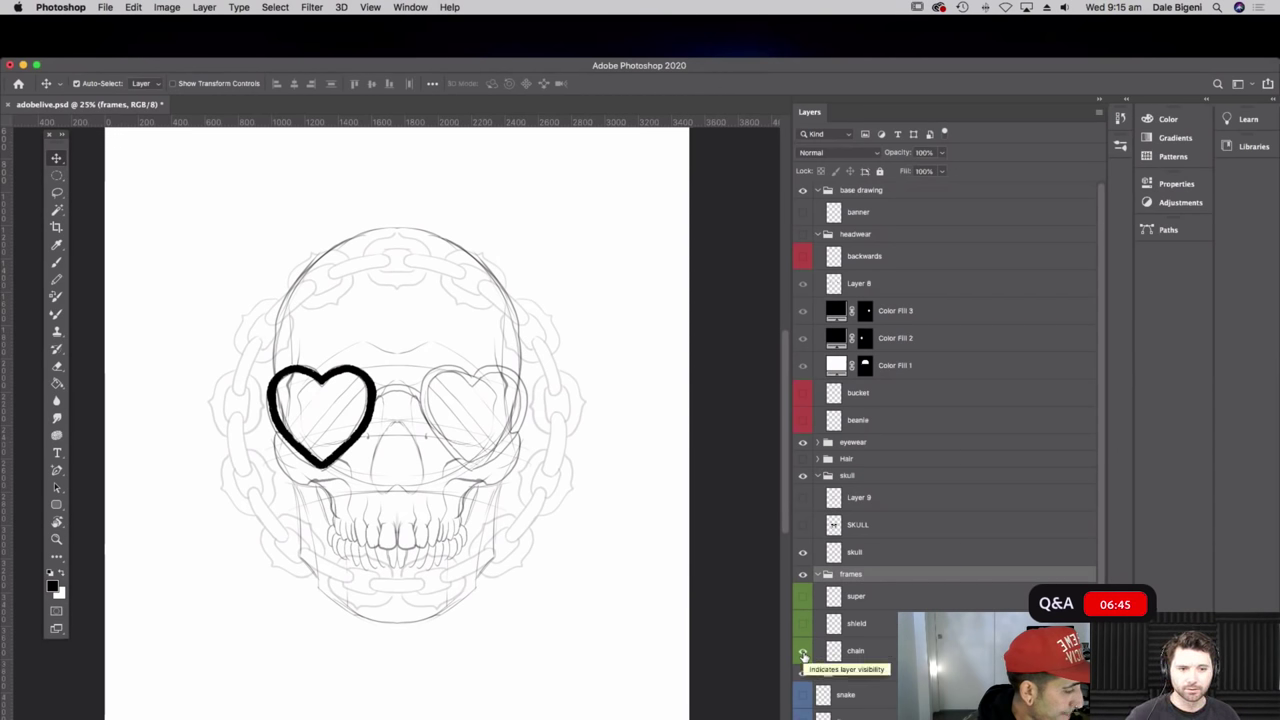
click(802, 651)
click(802, 623)
click(805, 603)
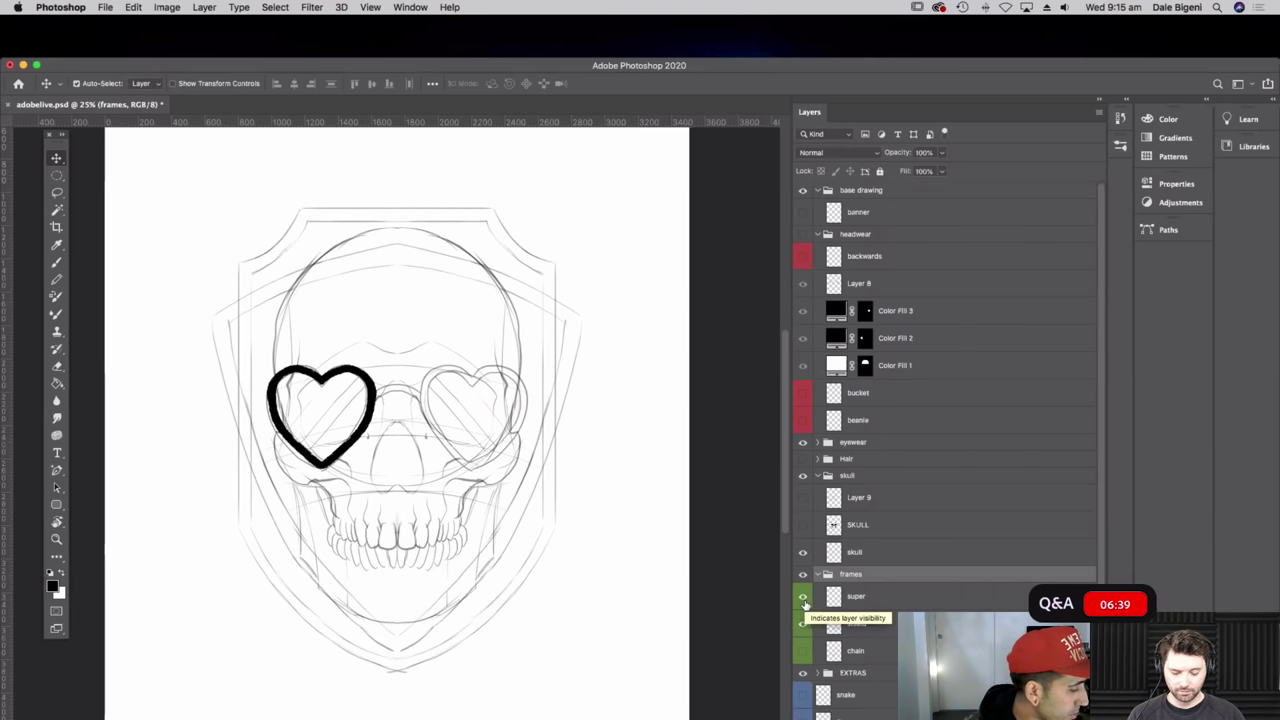
mouse_move(803, 627)
mouse_down()
mouse_move(803, 652)
mouse_move(815, 591)
mouse_up()
click(817, 575)
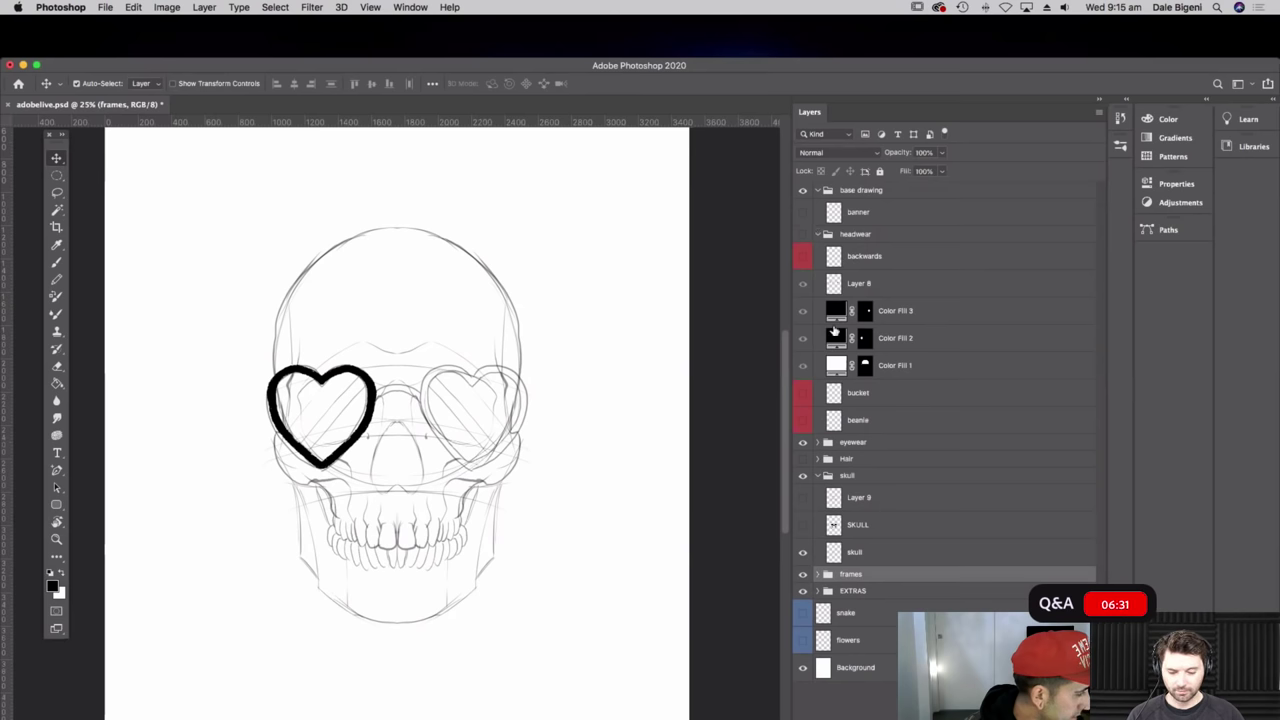
- Ink the curved bridge of the heart glasses on Layer 10 with the brush, using the central symmetry axis
click(817, 442)
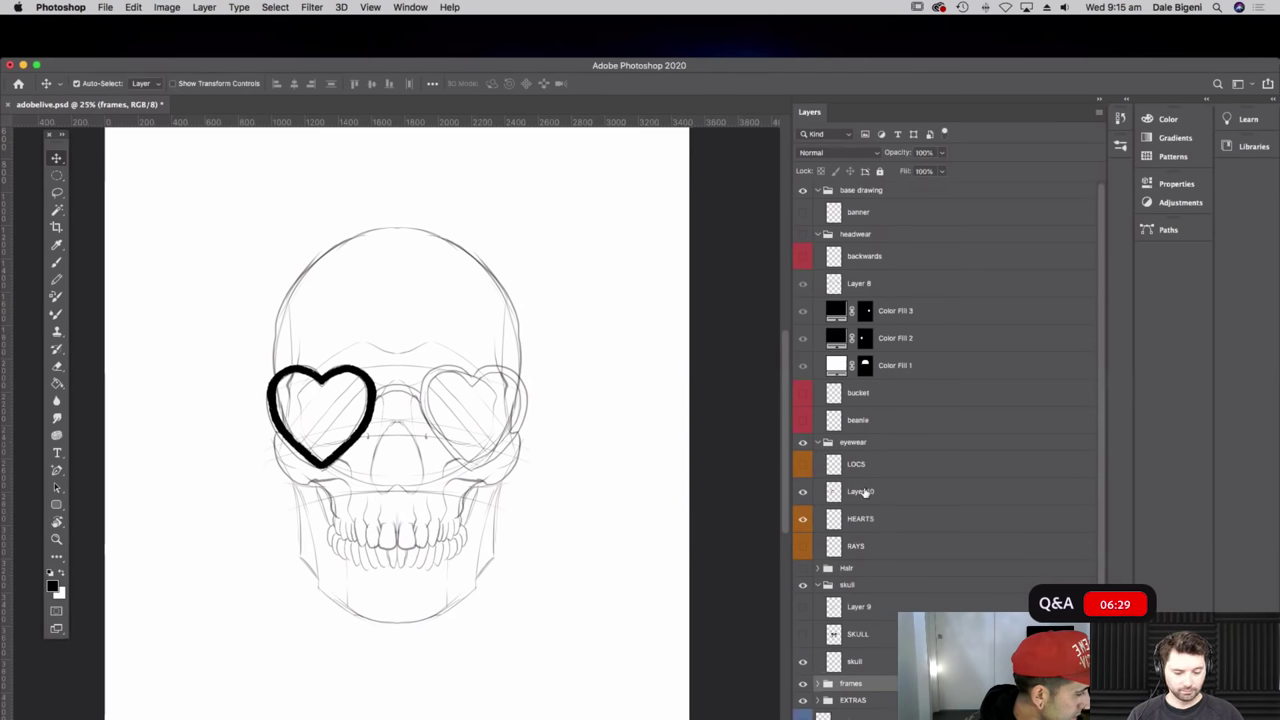
click(863, 493)
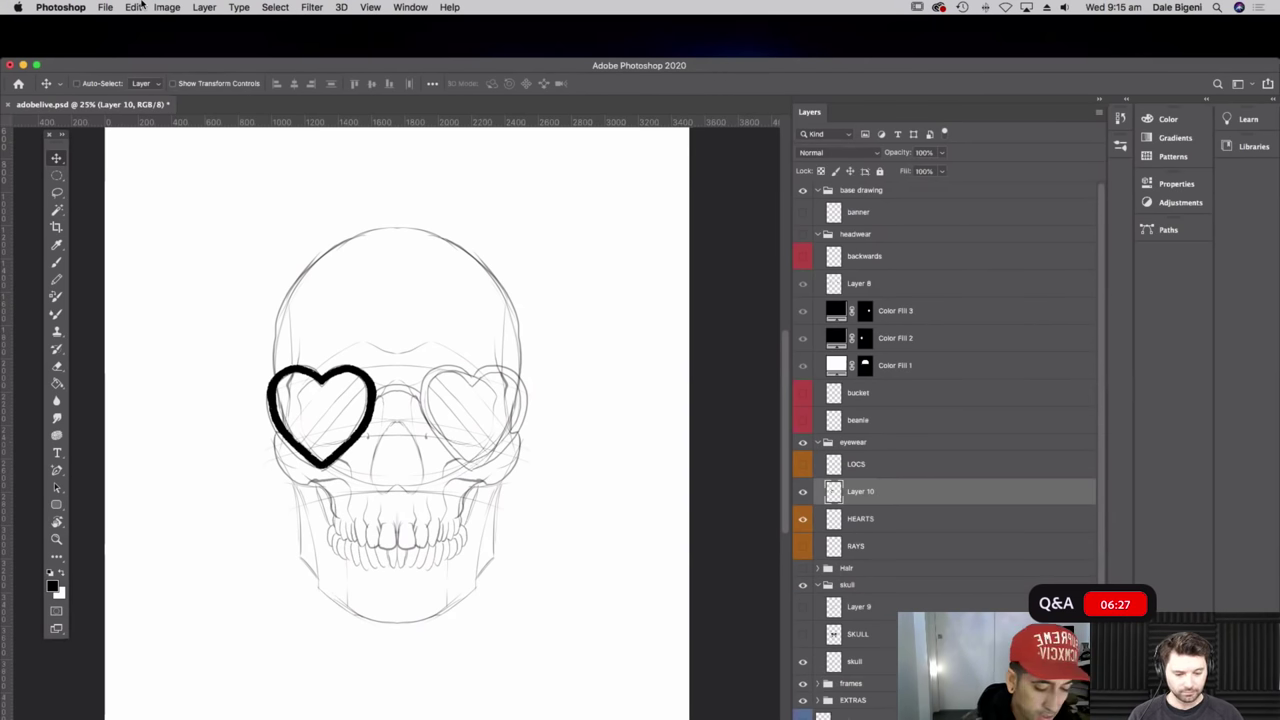
key(super+1)
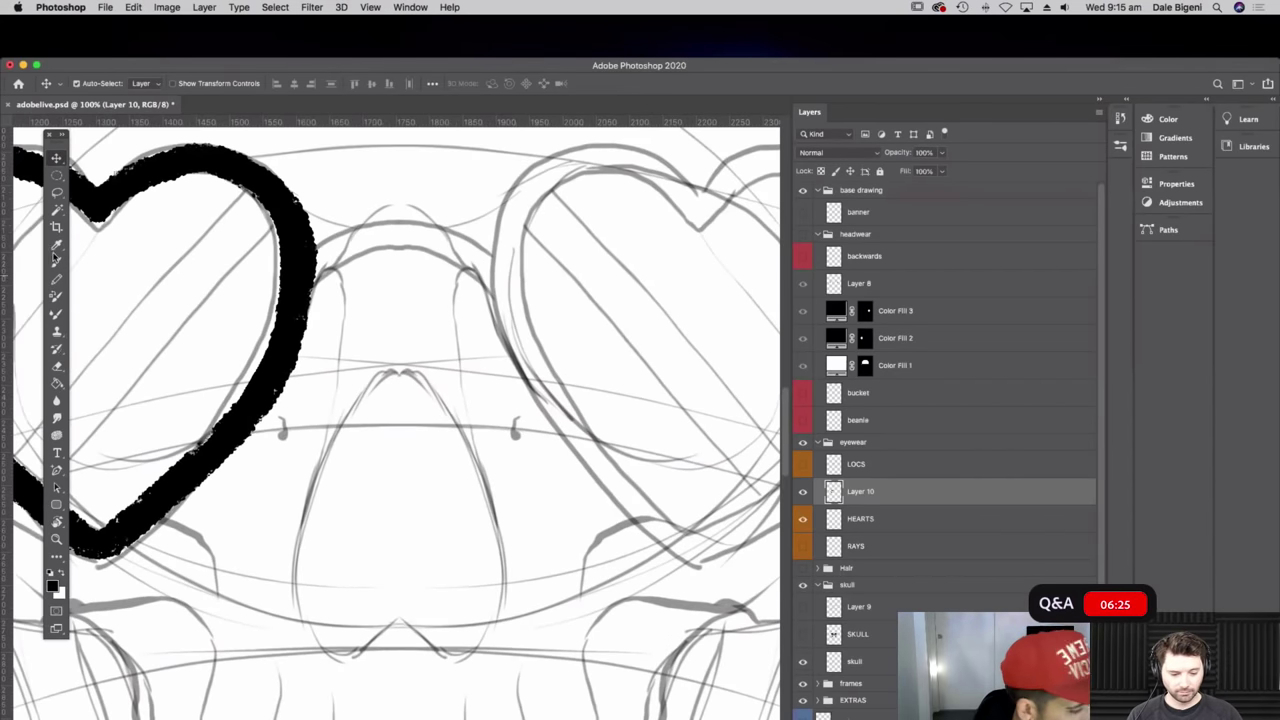
click(56, 261)
drag(469, 371, 610, 571)
mouse_move(472, 458)
mouse_down()
mouse_move(517, 440)
mouse_move(456, 470)
mouse_up()
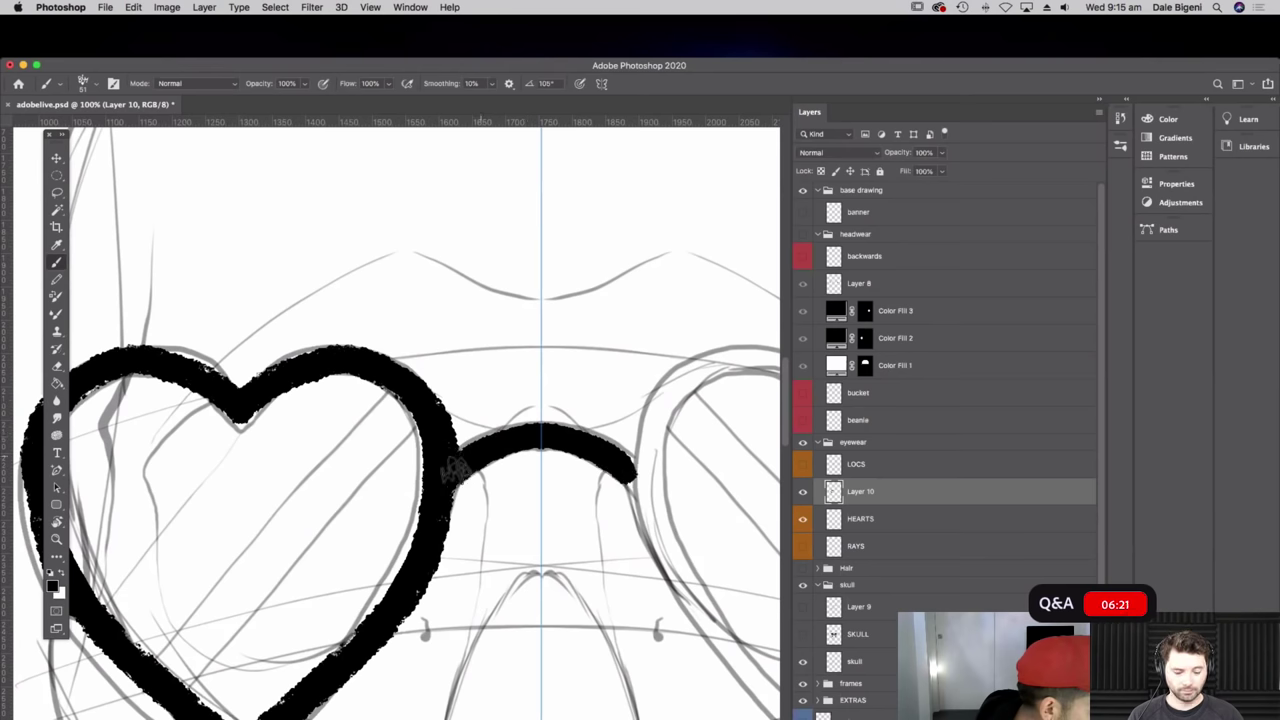
scroll(484, 527, down, 3)
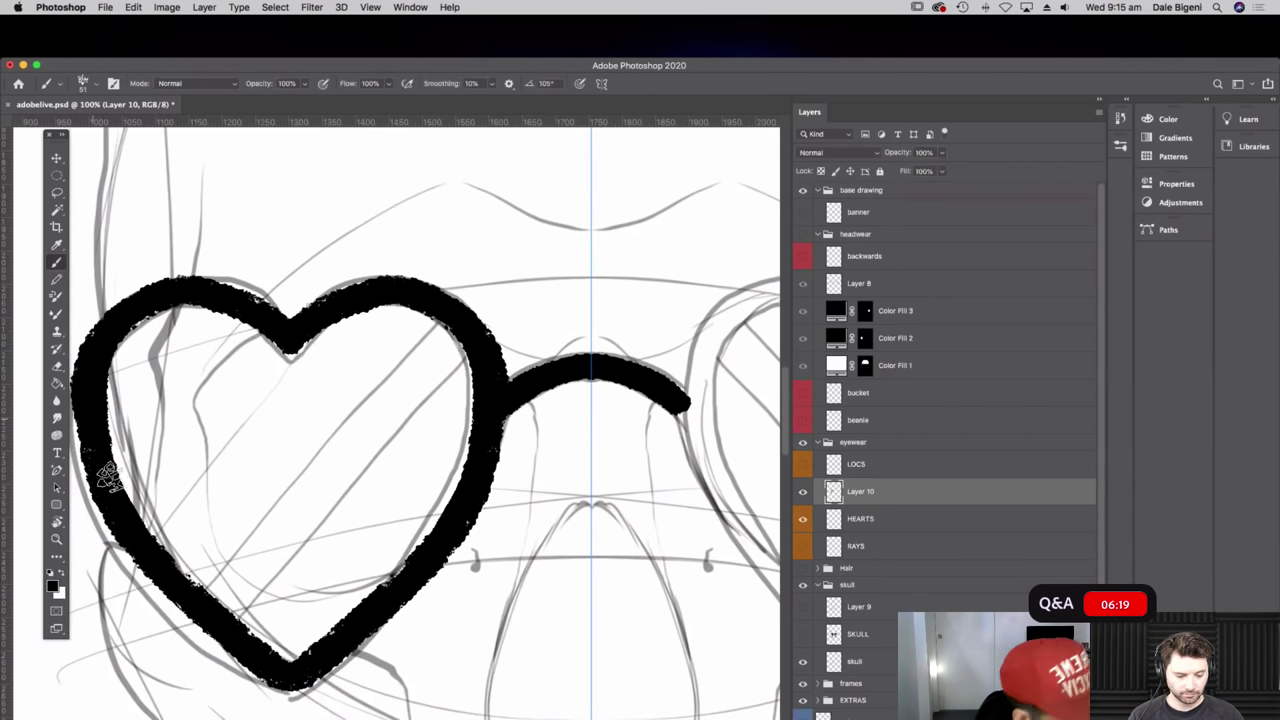
click(83, 83)
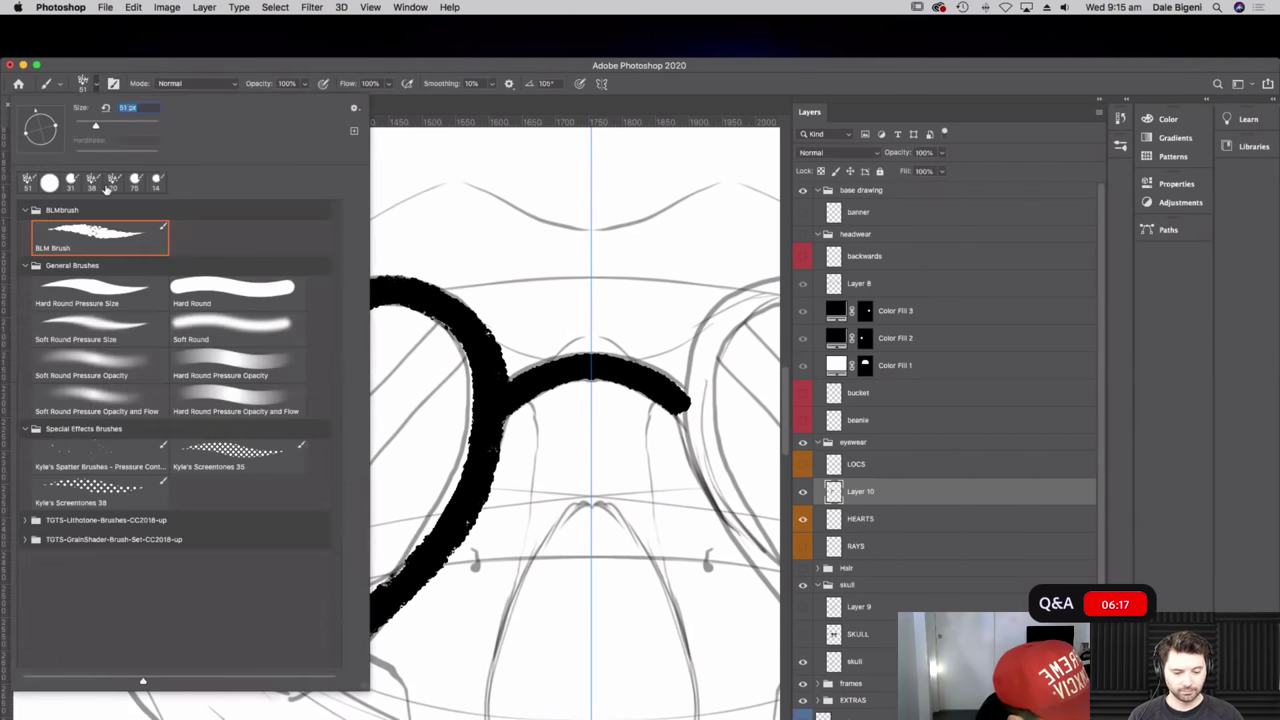
click(238, 70)
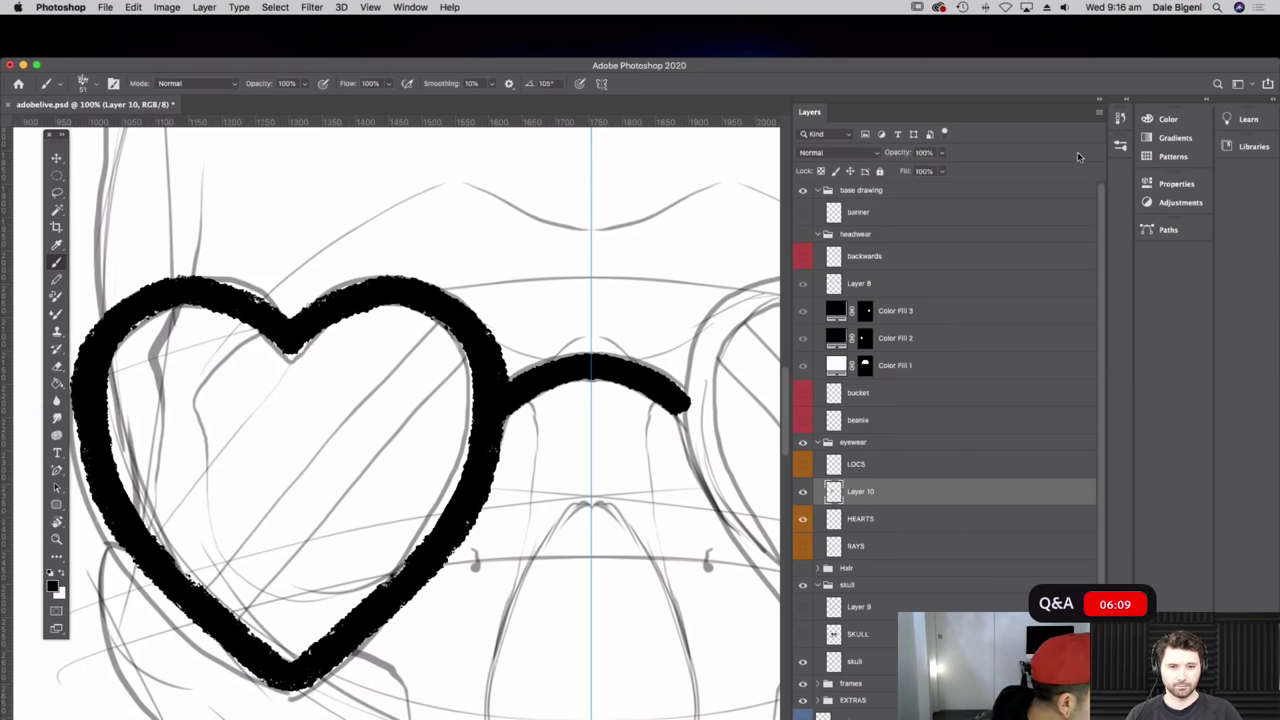
- Duplicate Layer 10, flip the copy horizontally and align it over the right heart so the bridges overlap
click(58, 158)
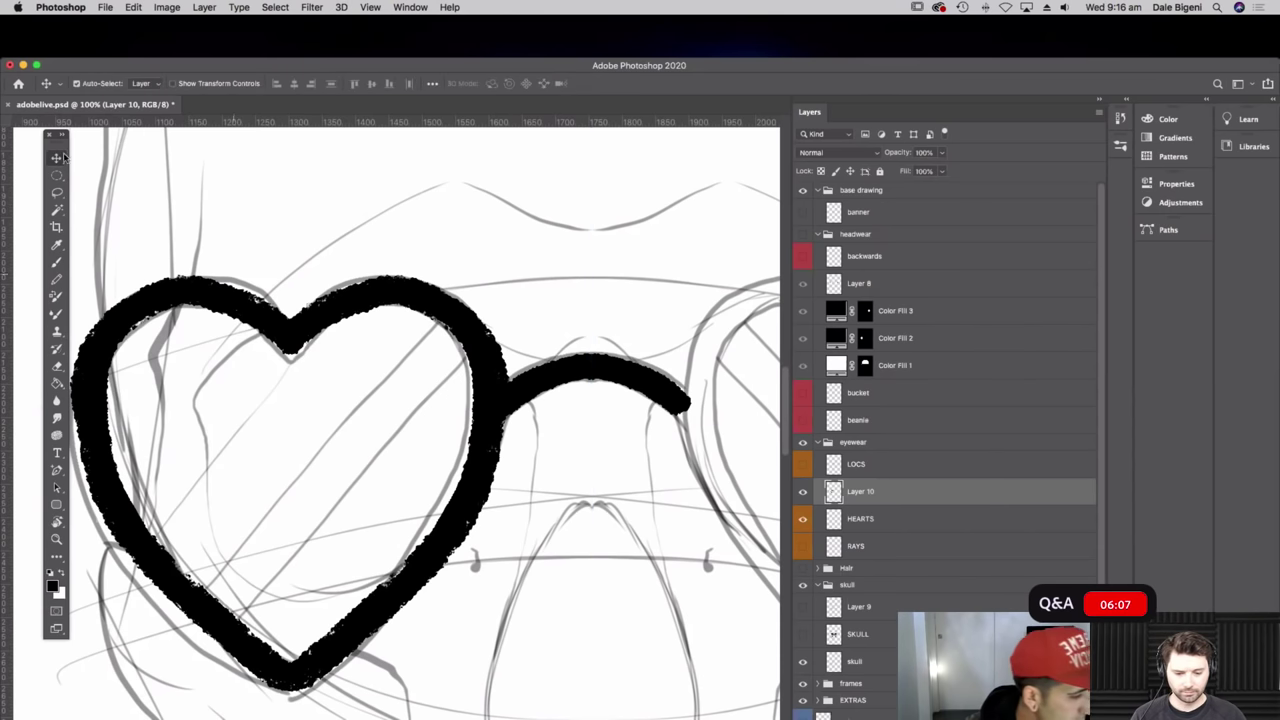
drag(466, 520, 488, 518)
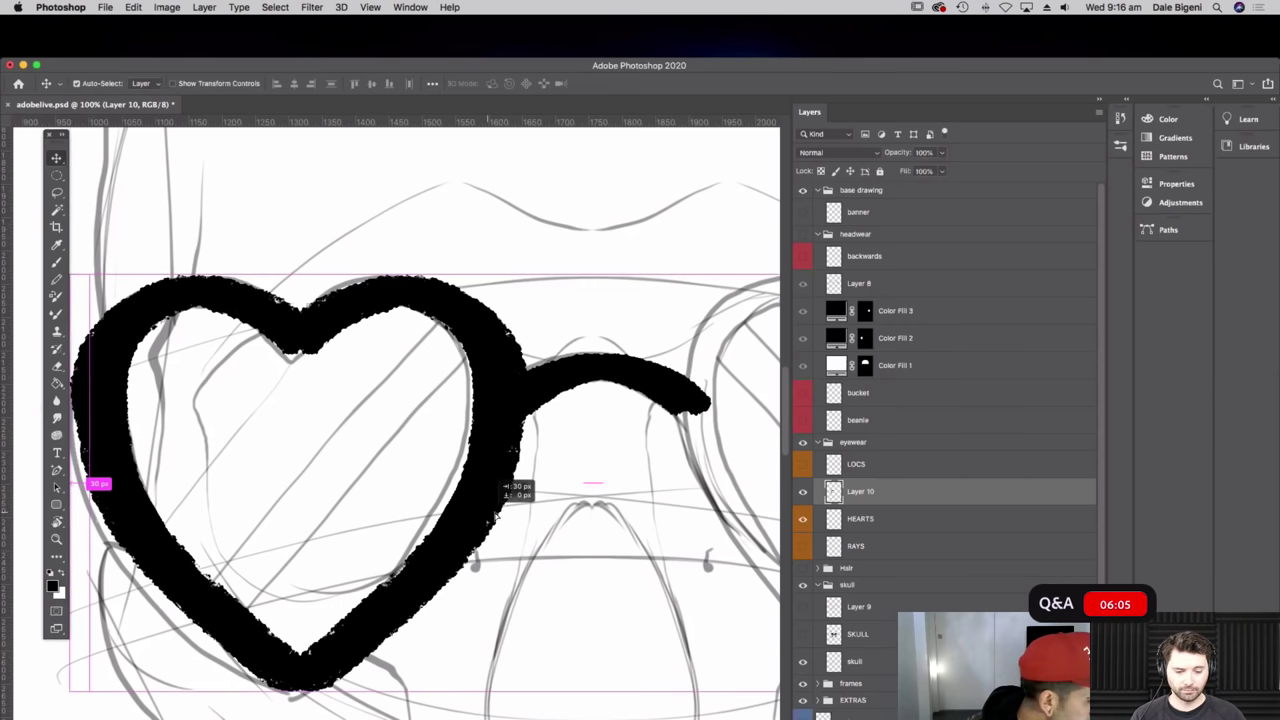
key(ctrl+t)
right_click(490, 535)
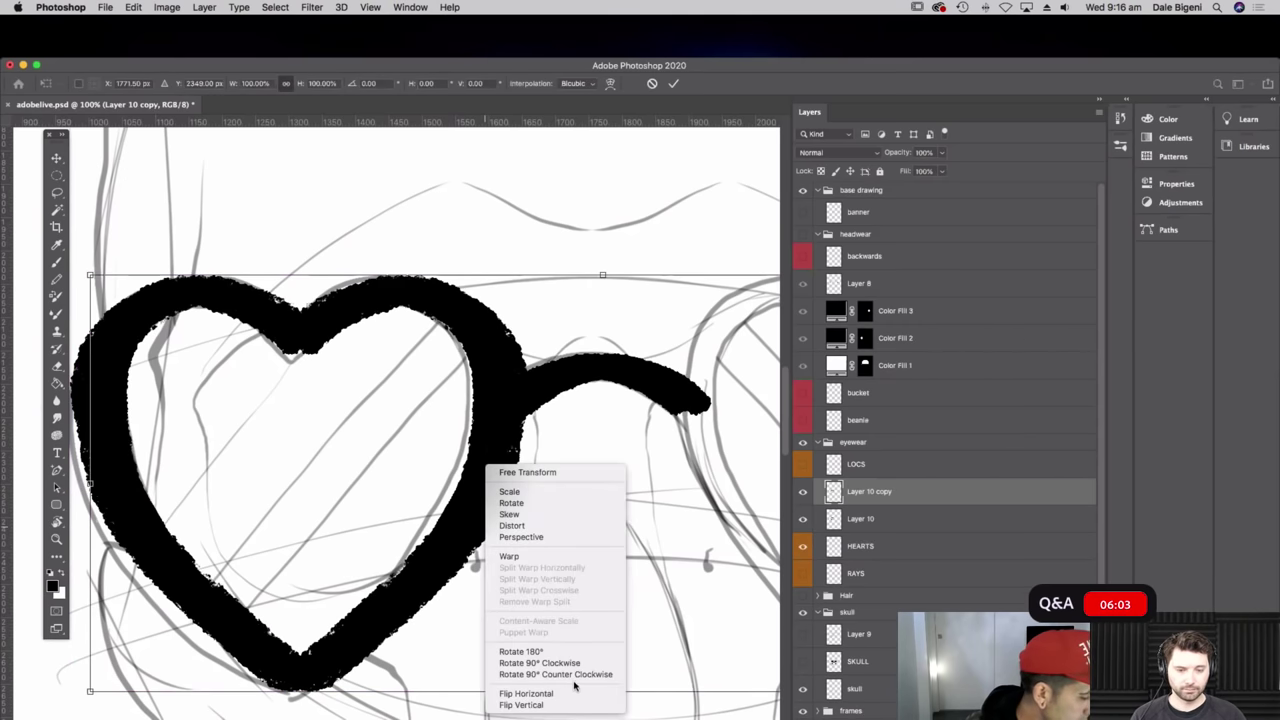
click(572, 691)
drag(687, 539, 423, 523)
key(Return)
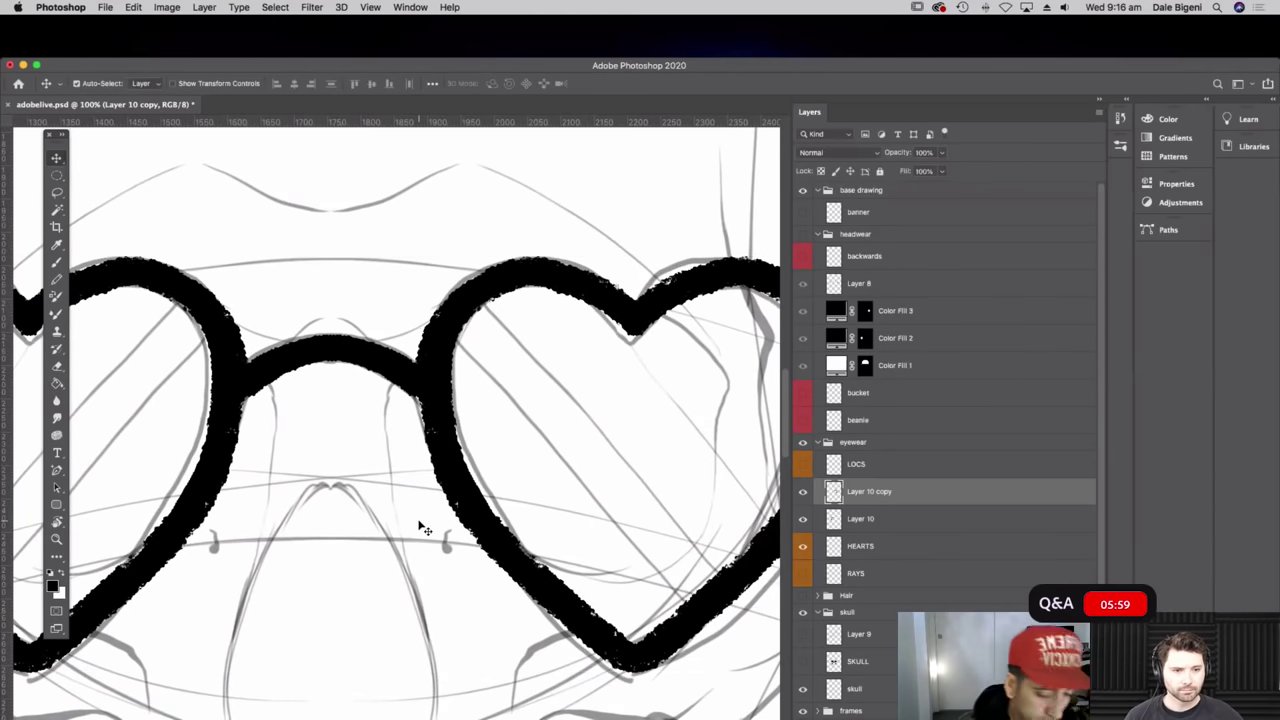
- Merge Layer 10 and Layer 10 copy into a single layer holding the complete glasses outline
shift+click(893, 516)
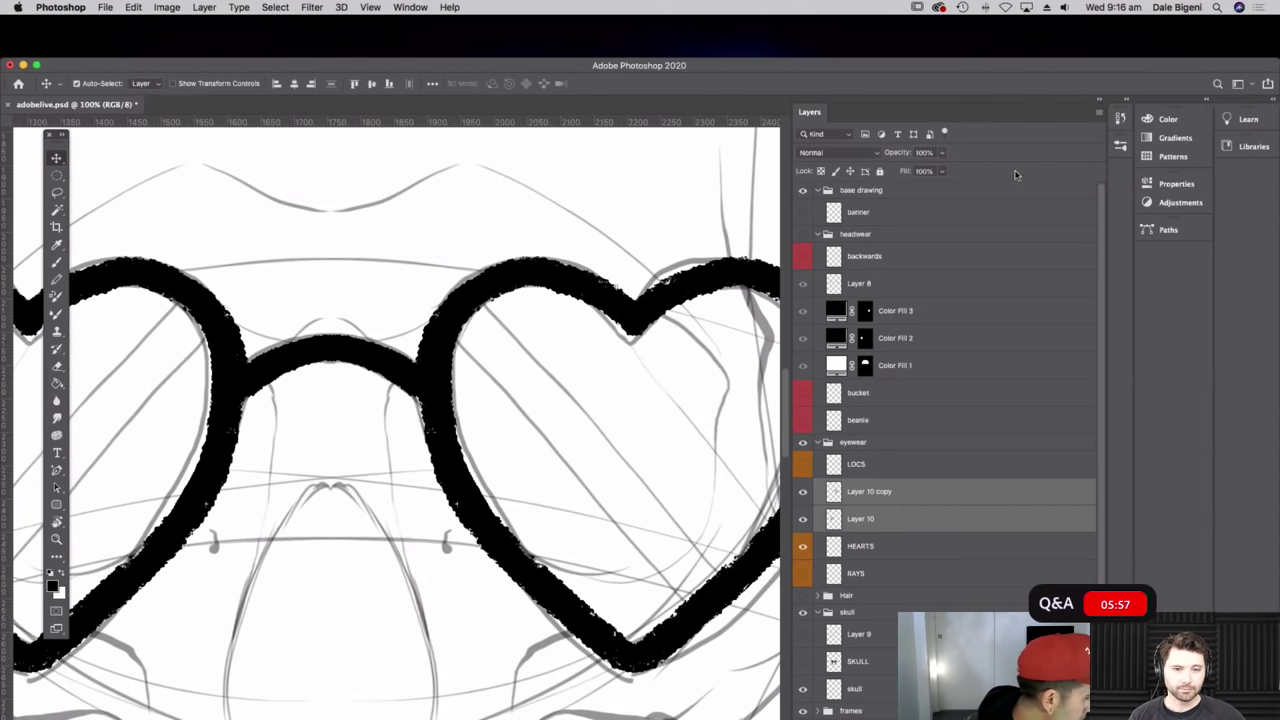
click(1099, 112)
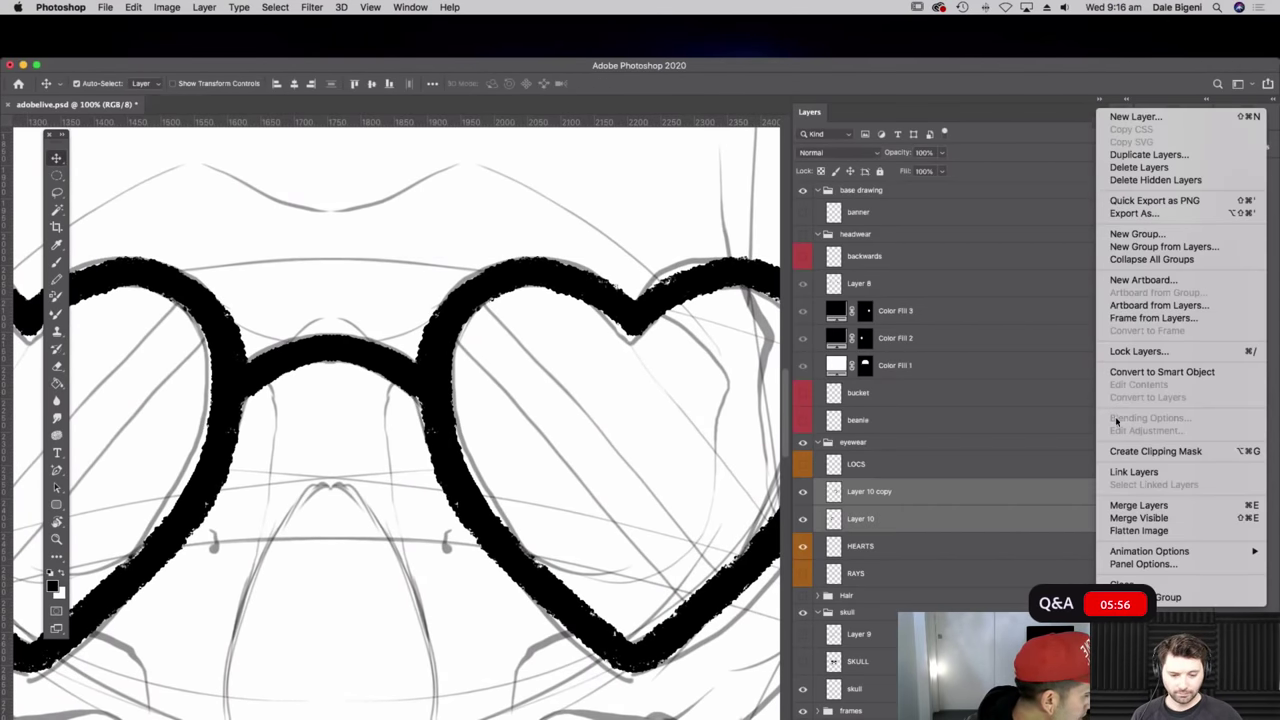
click(1142, 507)
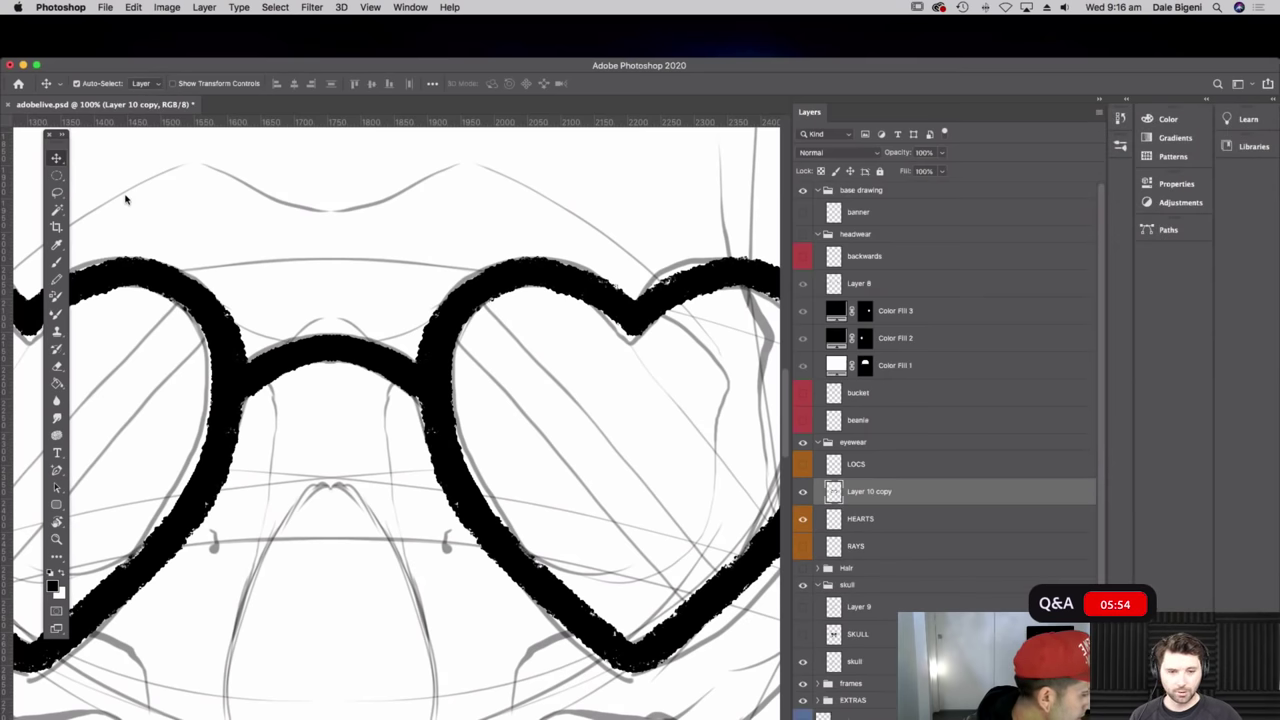
- Examine the inked heart glasses up close and against the whole skull sketch, checking both lenses and the bridge
click(58, 265)
drag(530, 498, 646, 495)
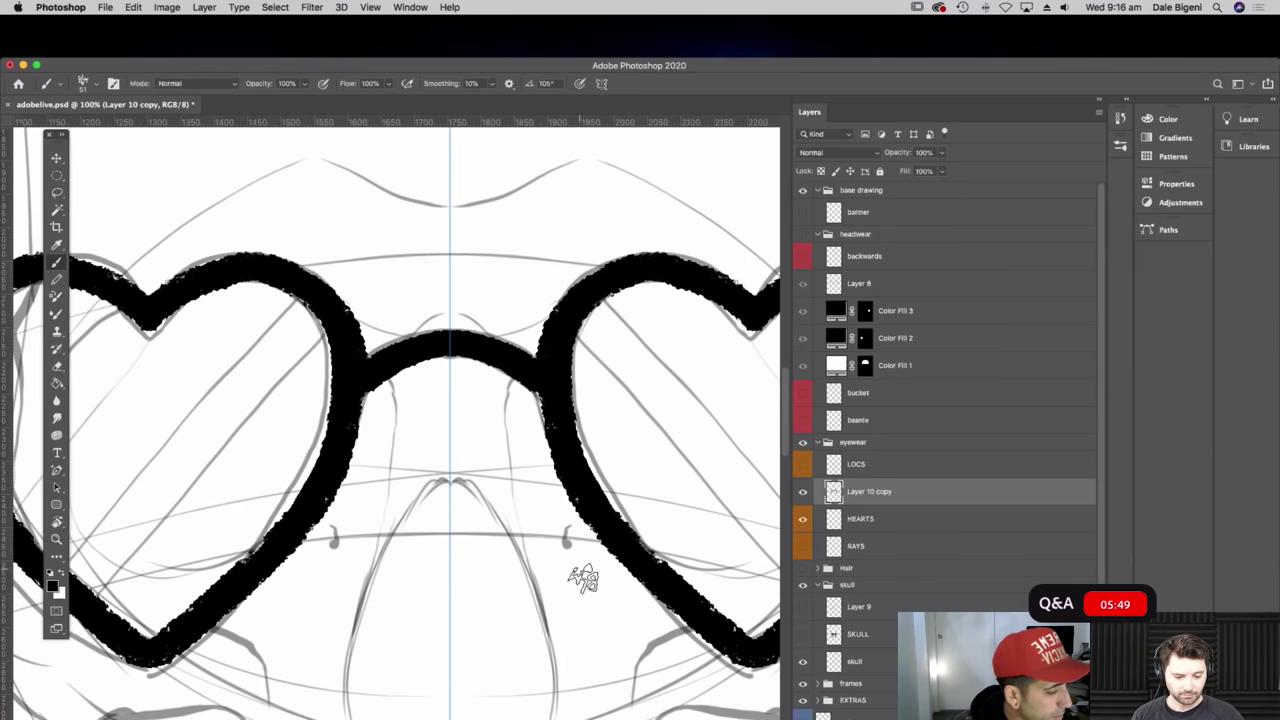
drag(586, 574, 591, 573)
scroll(591, 573, down, 5)
scroll(591, 573, left, 5)
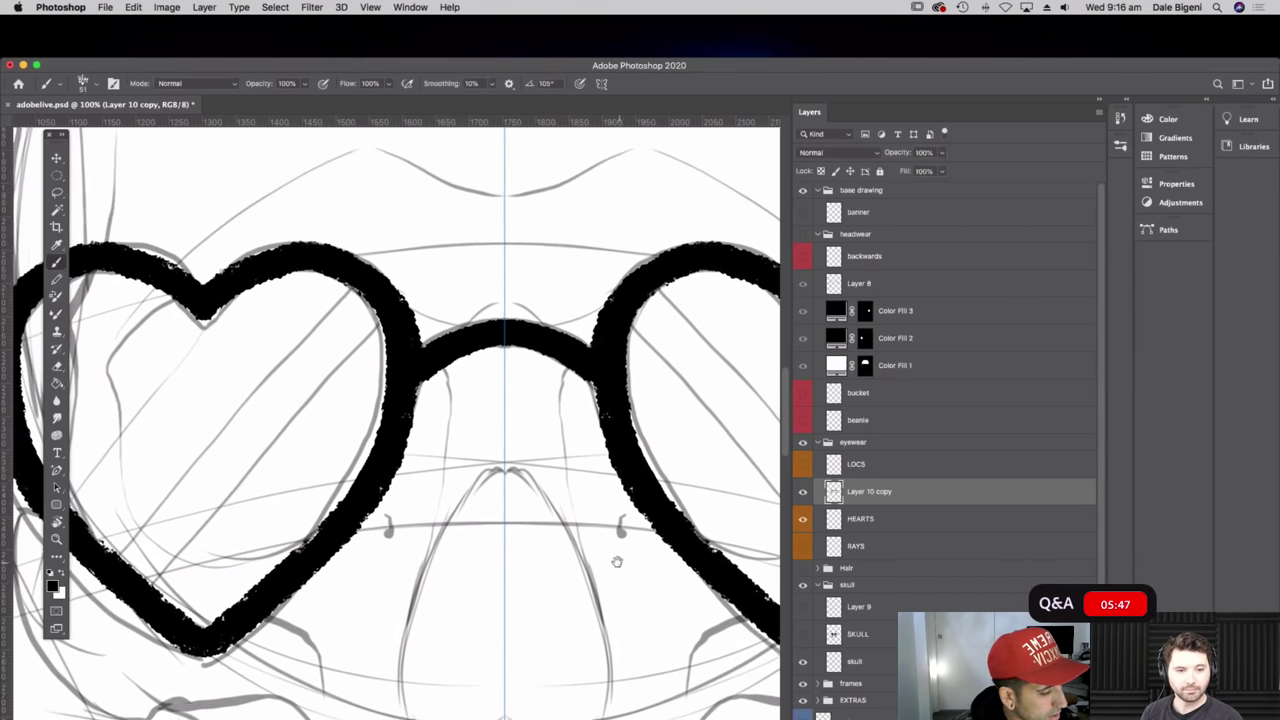
scroll(611, 568, up, 4)
scroll(611, 568, left, 3)
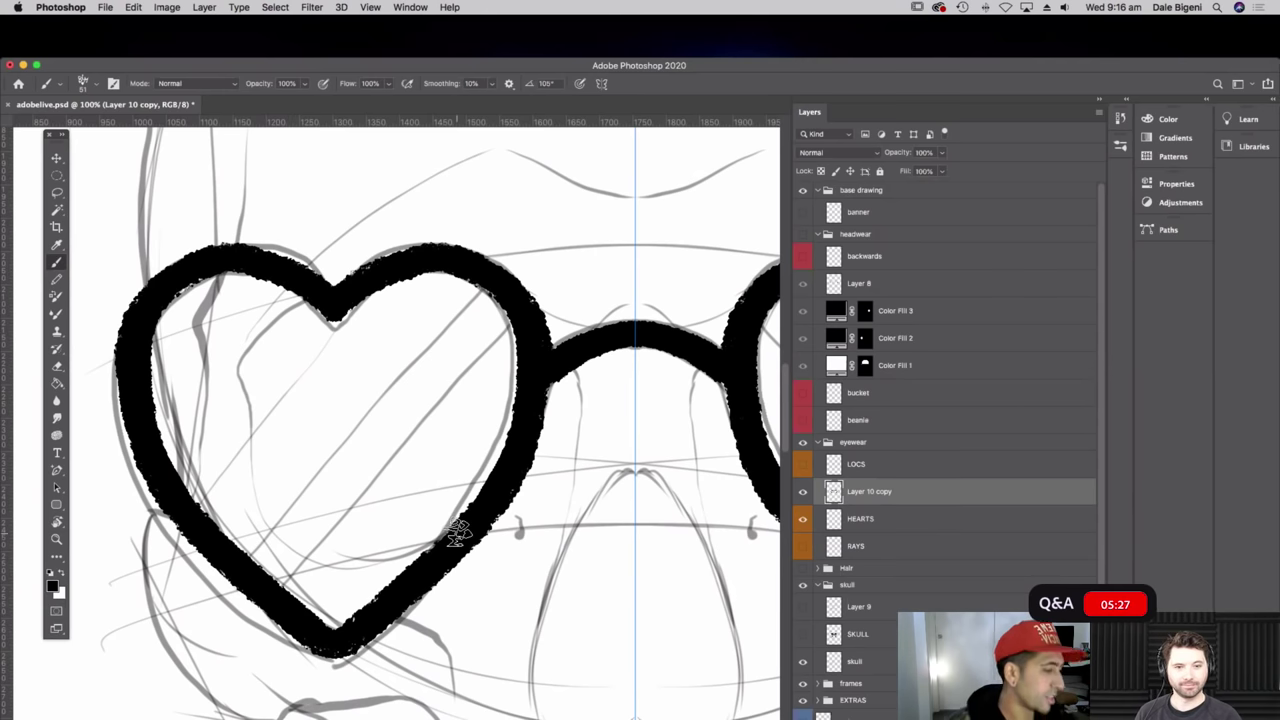
scroll(455, 540, down, 3)
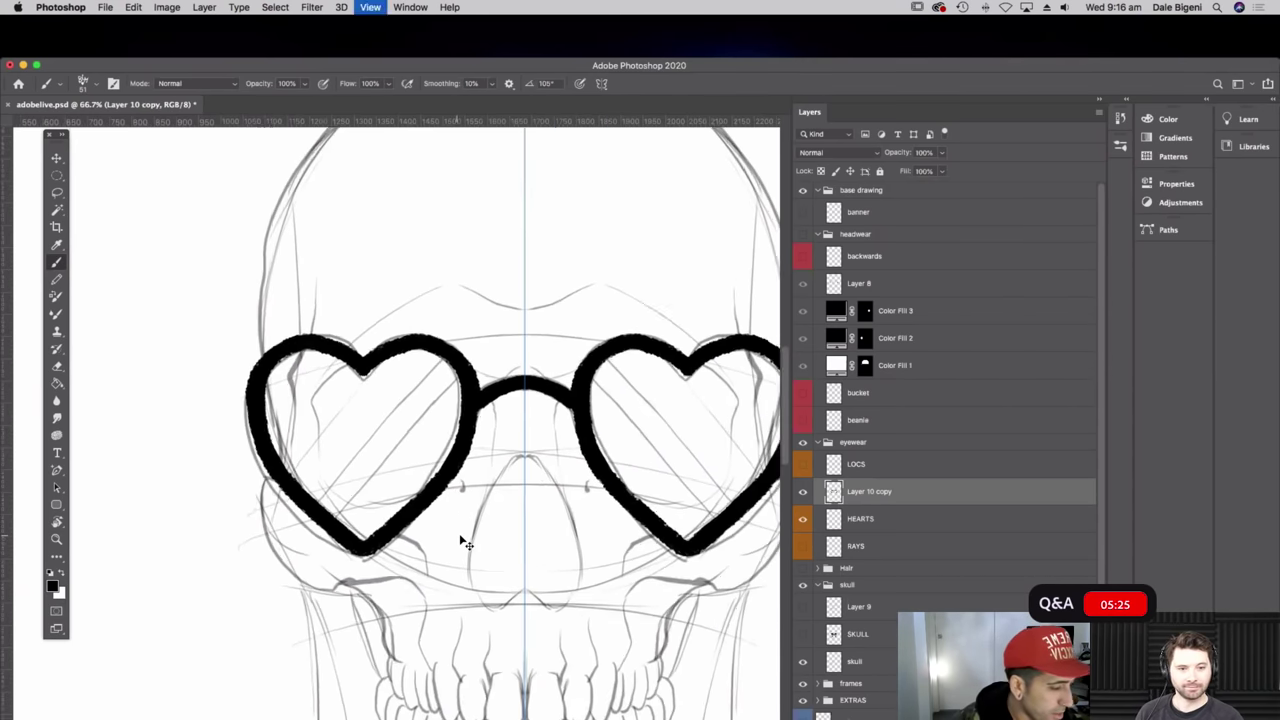
scroll(440, 477, down, 1)
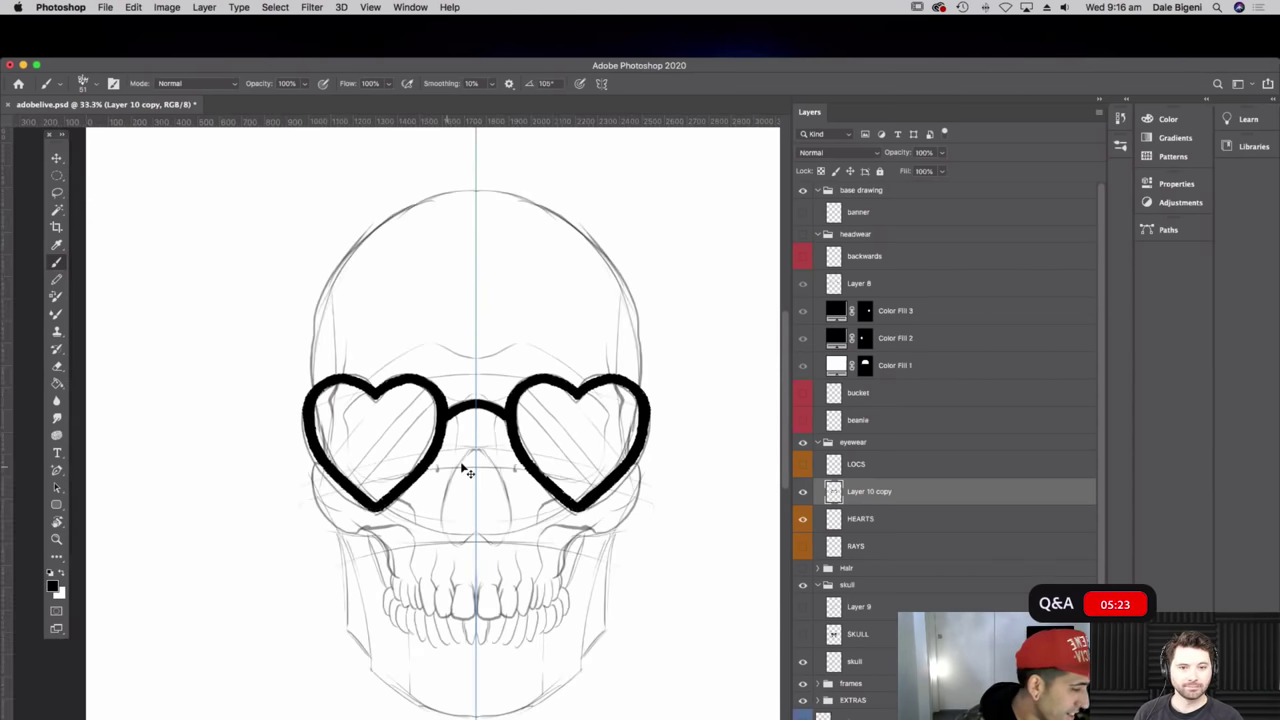
key(super+equal)
key(super+equal)
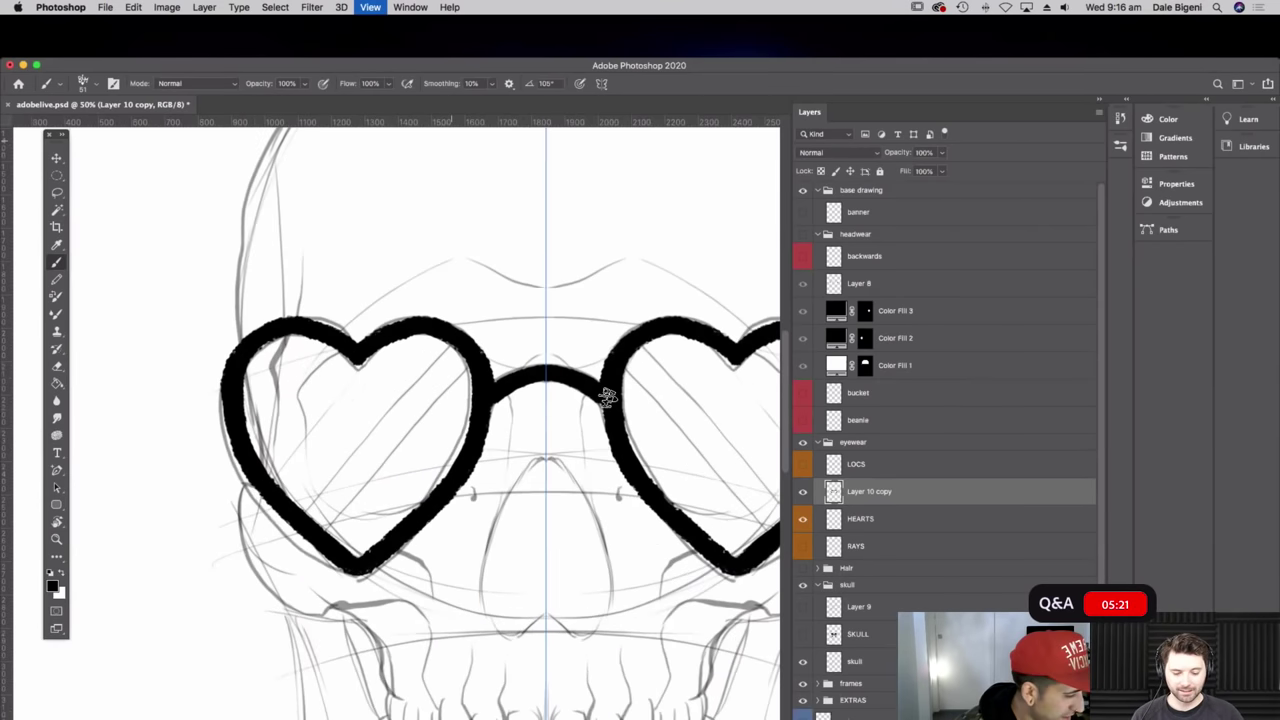
mouse_move(320, 544)
mouse_down()
mouse_move(190, 534)
mouse_move(198, 541)
mouse_up()
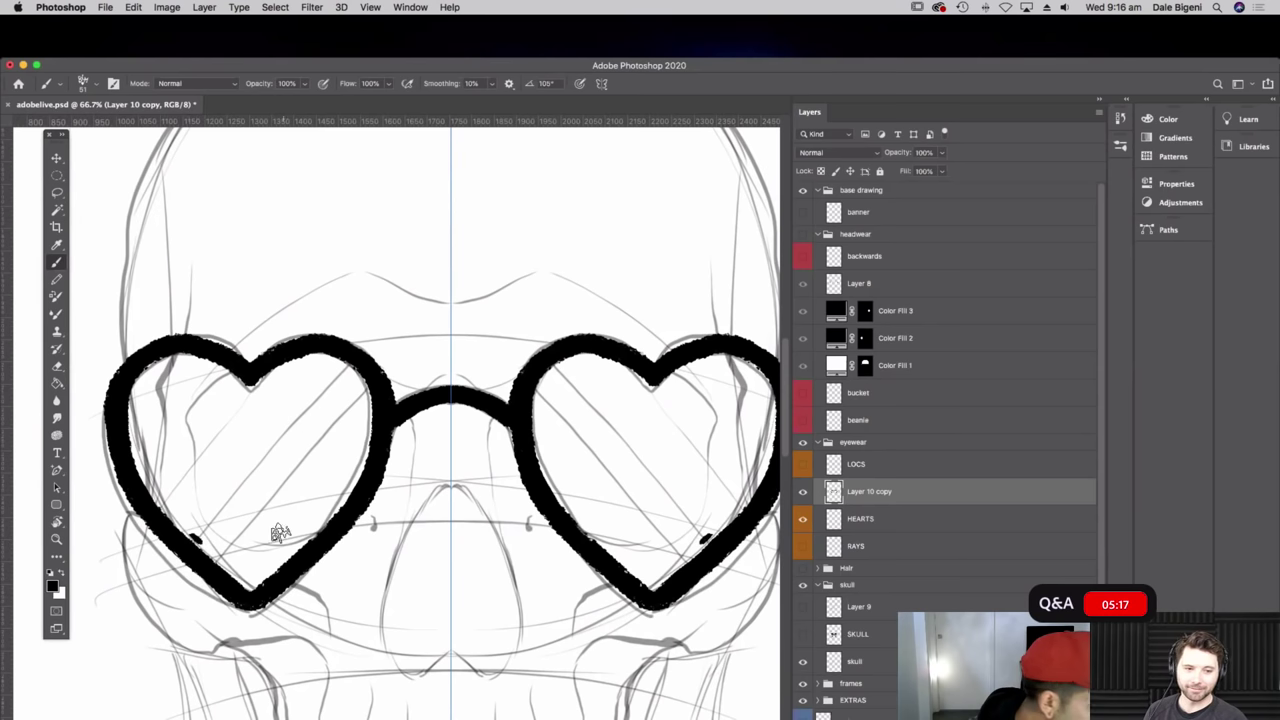
key(super+z)
mouse_move(390, 433)
mouse_down()
mouse_move(469, 469)
mouse_move(450, 449)
mouse_up()
click(86, 83)
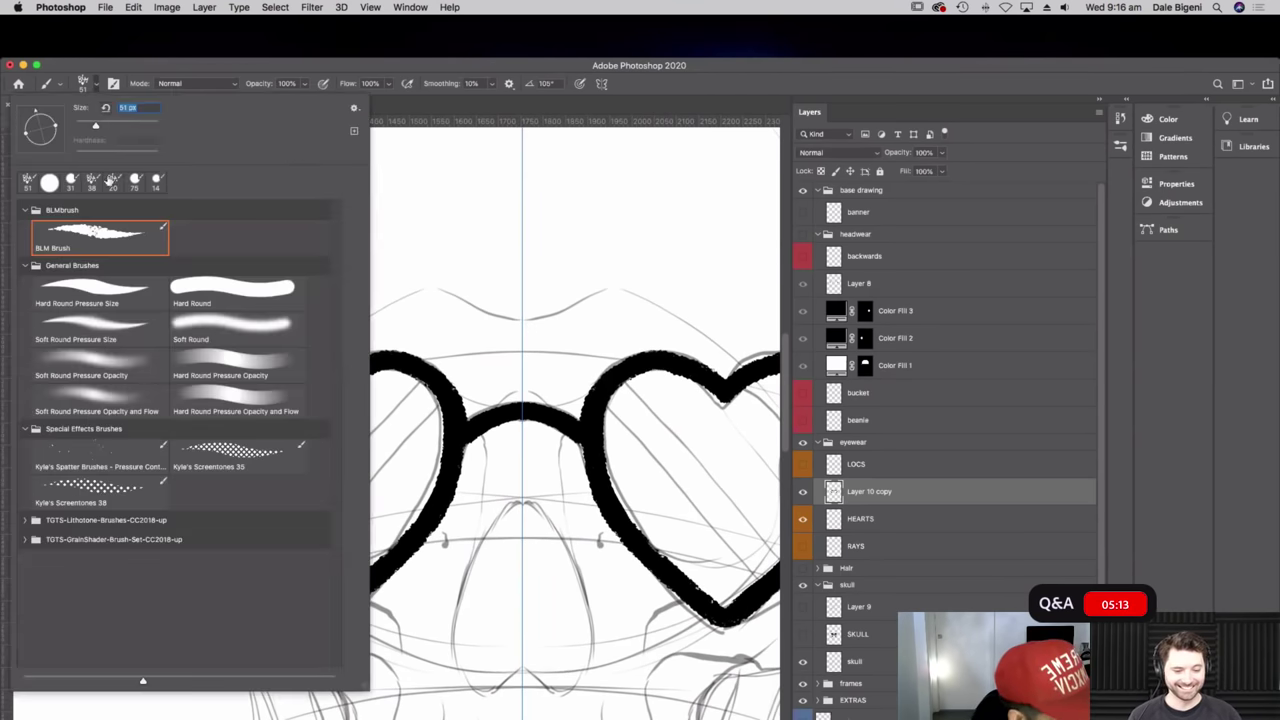
click(902, 521)
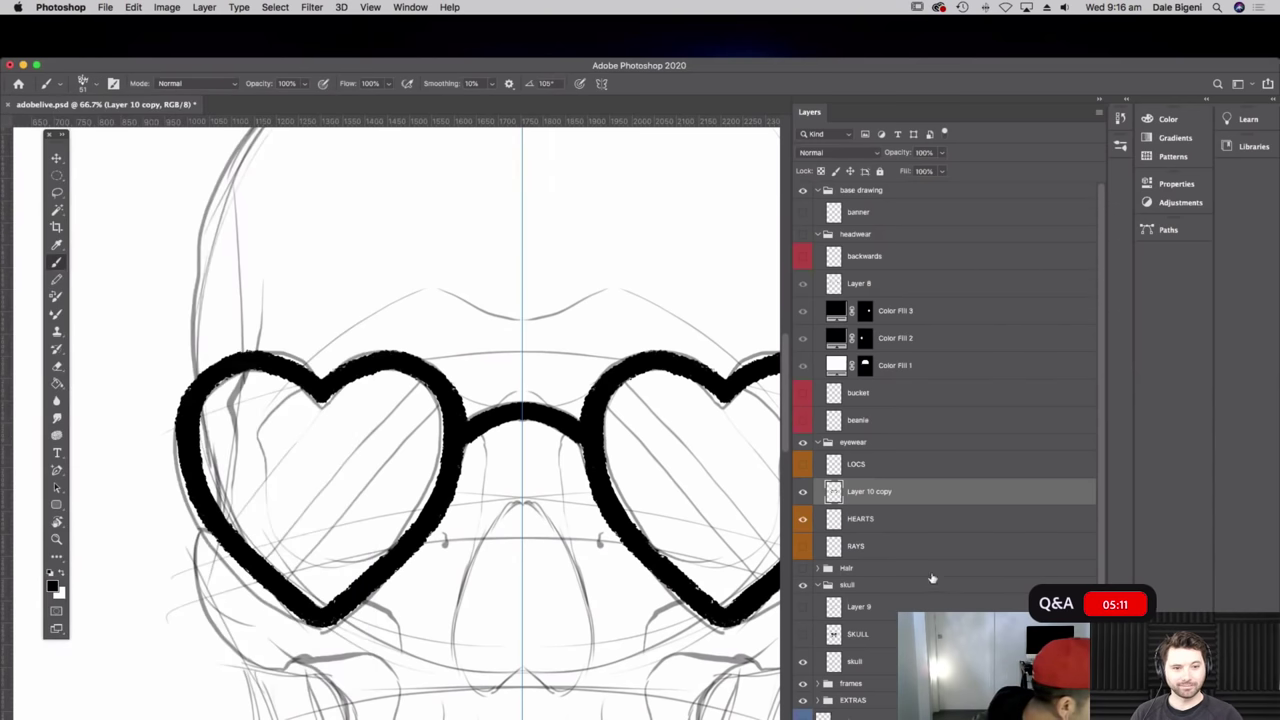
- Make the HEARTS sketch layer active and enlarge the application window to fill the screen
click(905, 519)
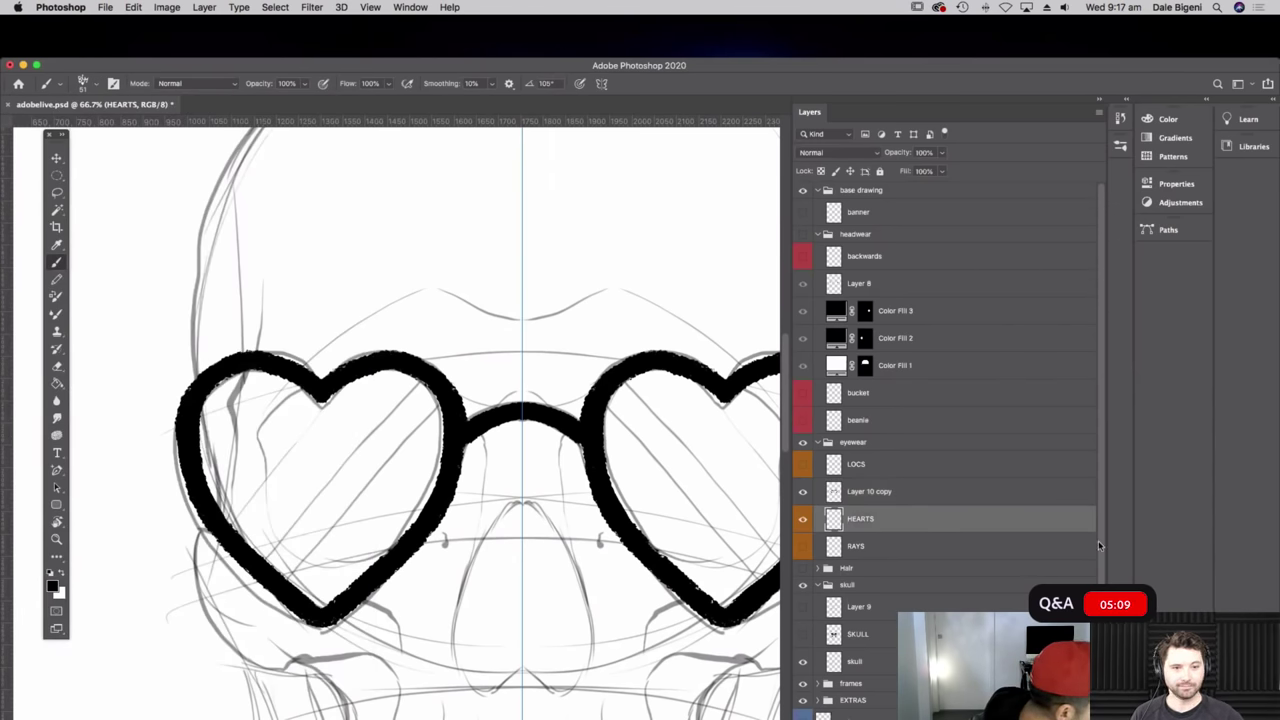
scroll(954, 536, down, 1)
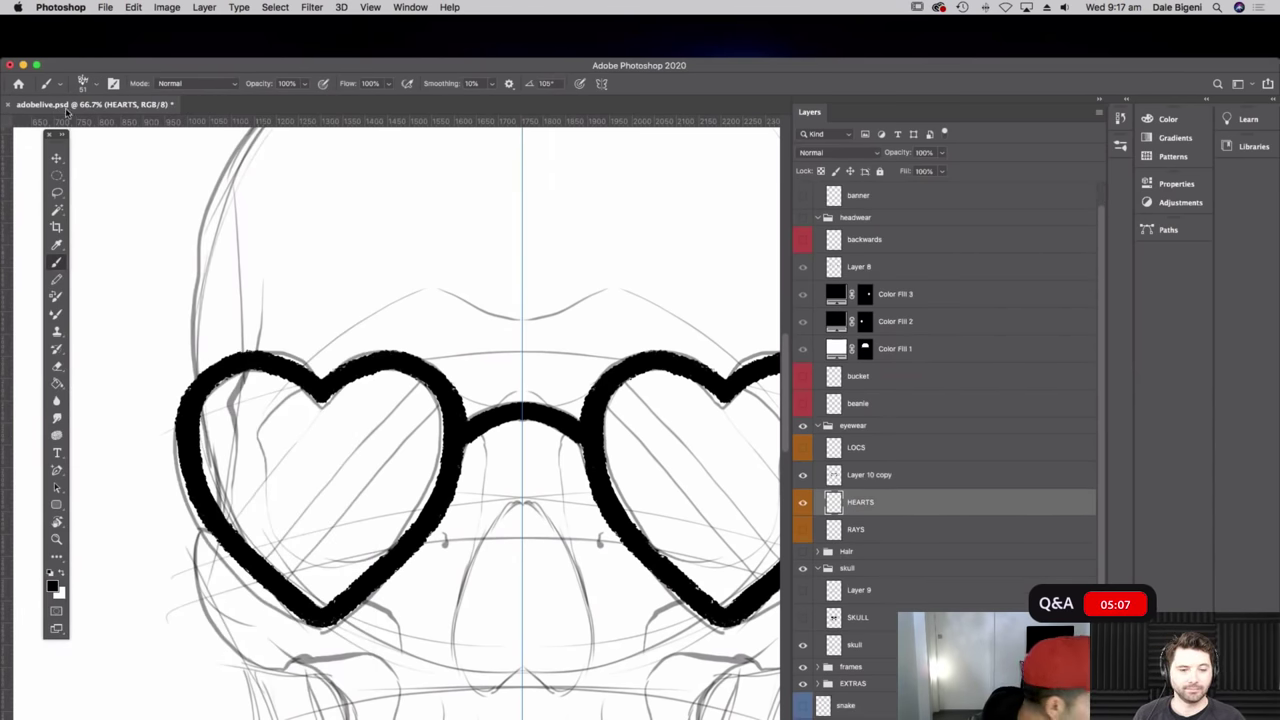
click(39, 65)
click(1036, 709)
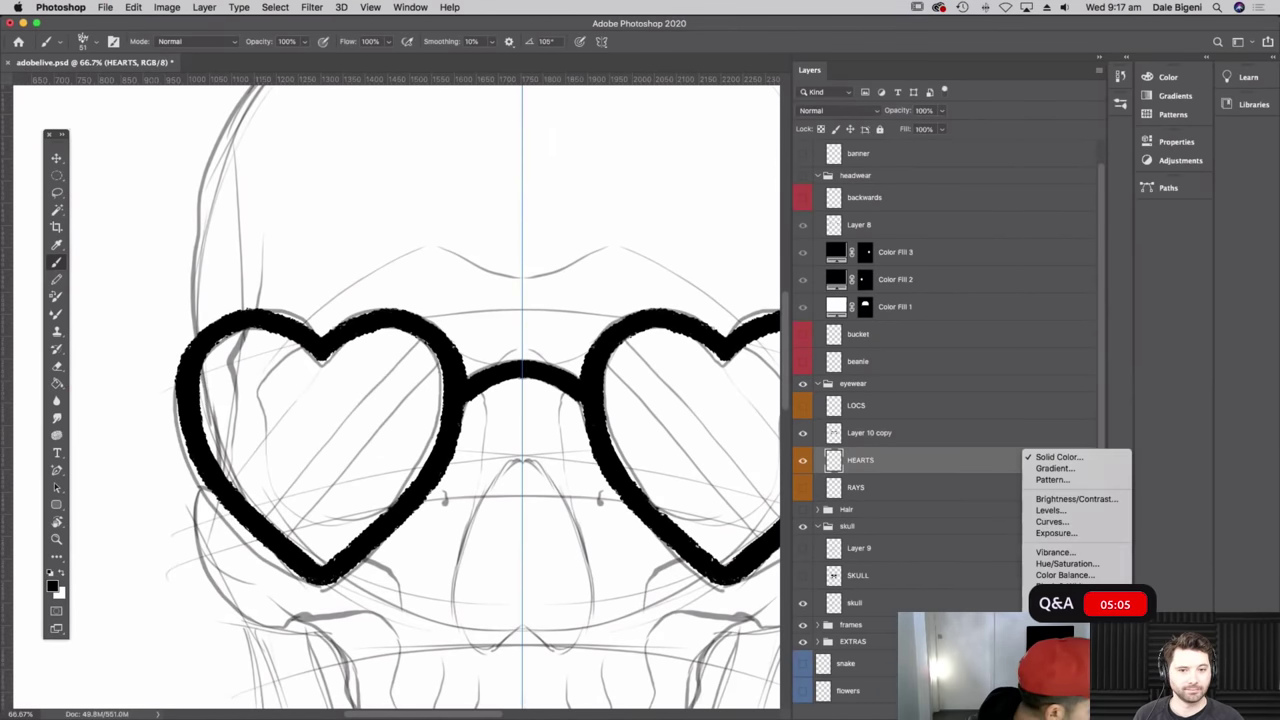
click(1066, 458)
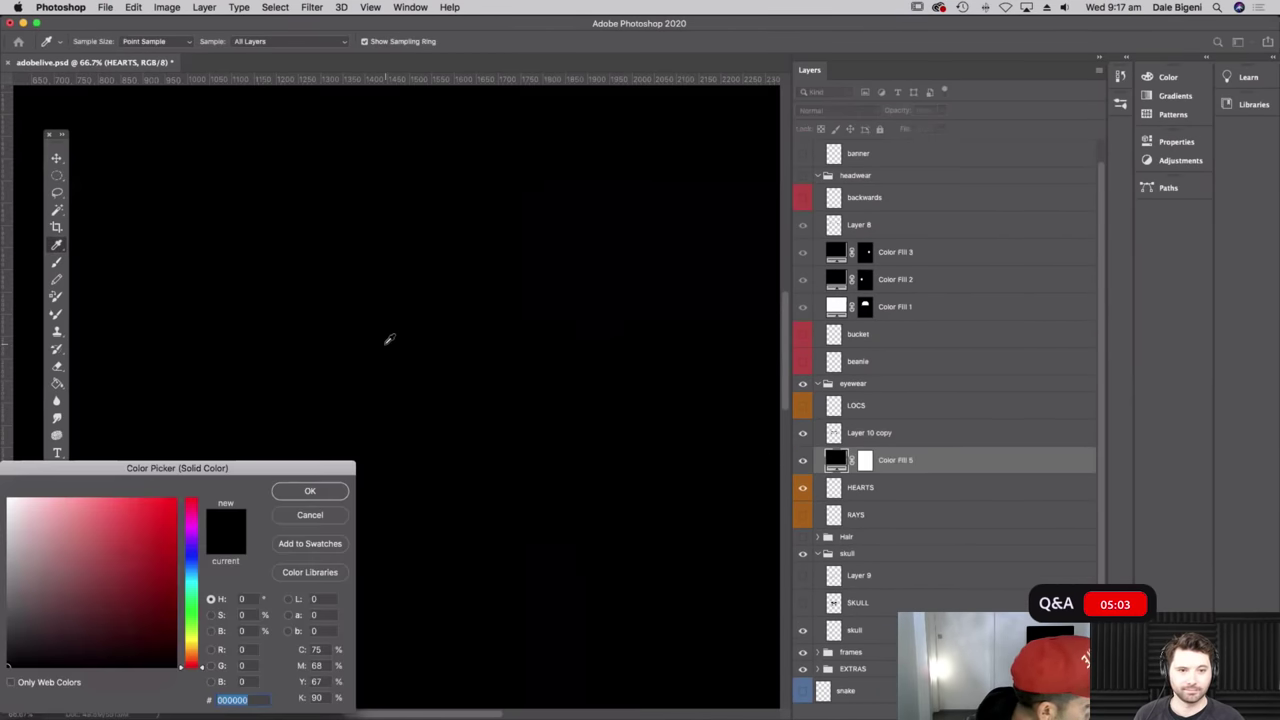
key(Escape)
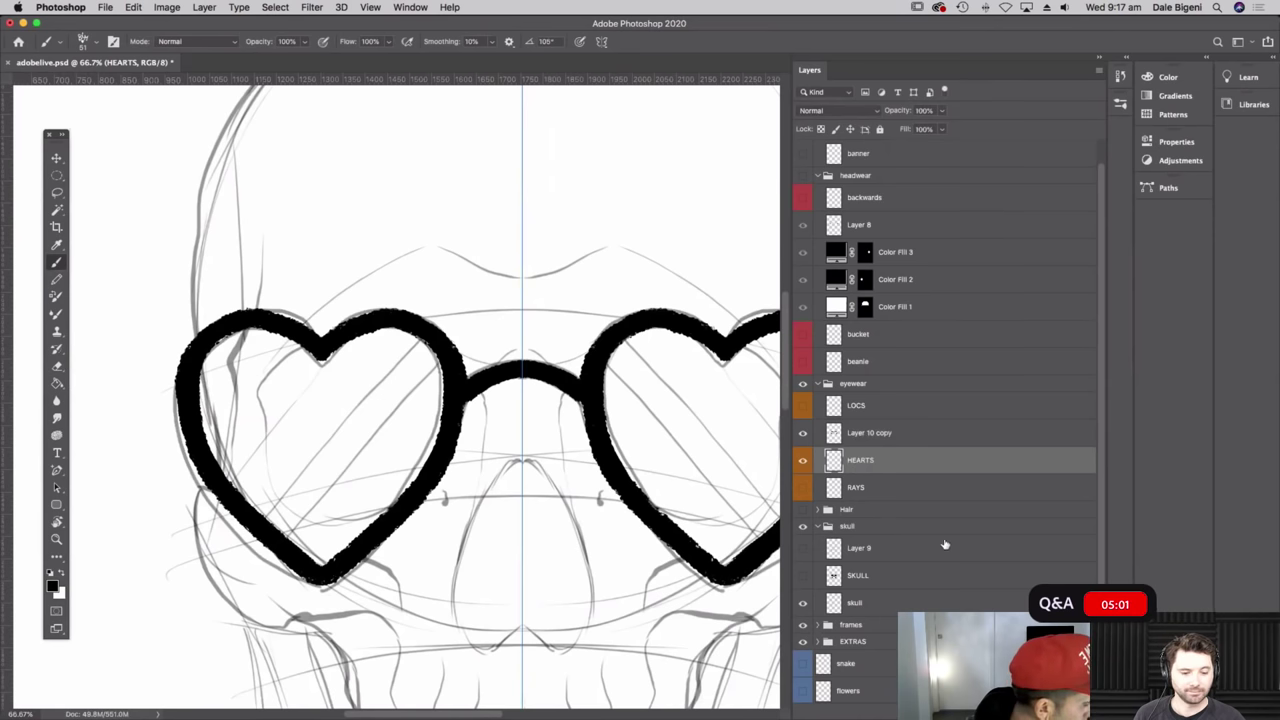
- Lasso the left heart lens along the middle of its outline and fill it with a white (ffffff) Solid Color layer above HEARTS
key(l)
key(super+semicolon)
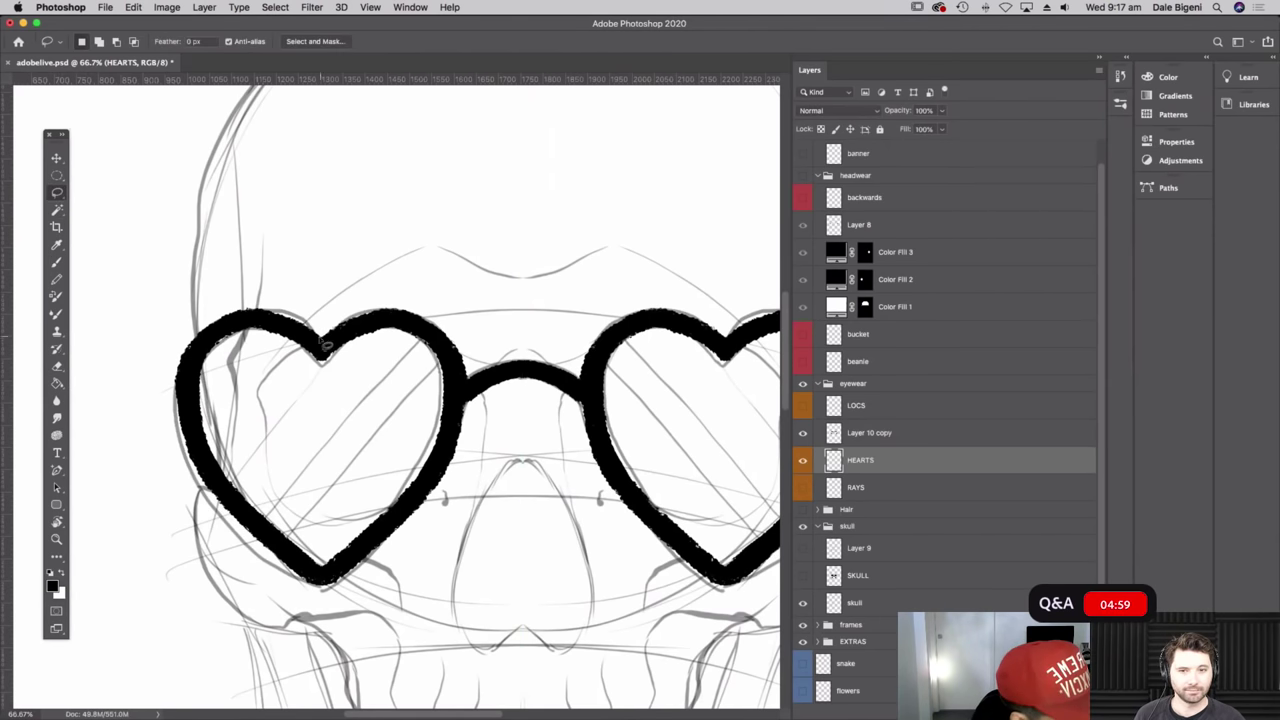
mouse_move(322, 352)
mouse_down()
mouse_move(265, 318)
mouse_move(213, 335)
mouse_move(190, 380)
mouse_move(224, 490)
mouse_move(322, 577)
mouse_move(418, 492)
mouse_move(455, 400)
mouse_move(437, 345)
mouse_move(394, 318)
mouse_move(322, 352)
mouse_up()
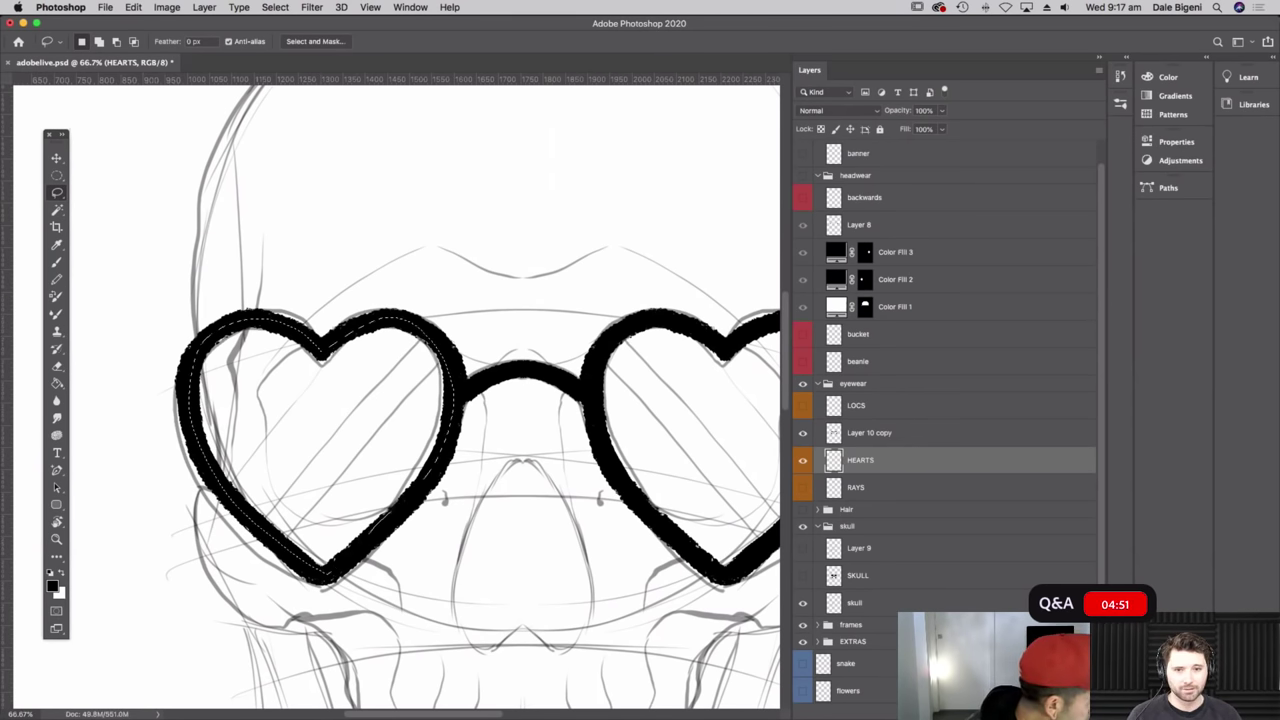
click(1028, 711)
key(F5)
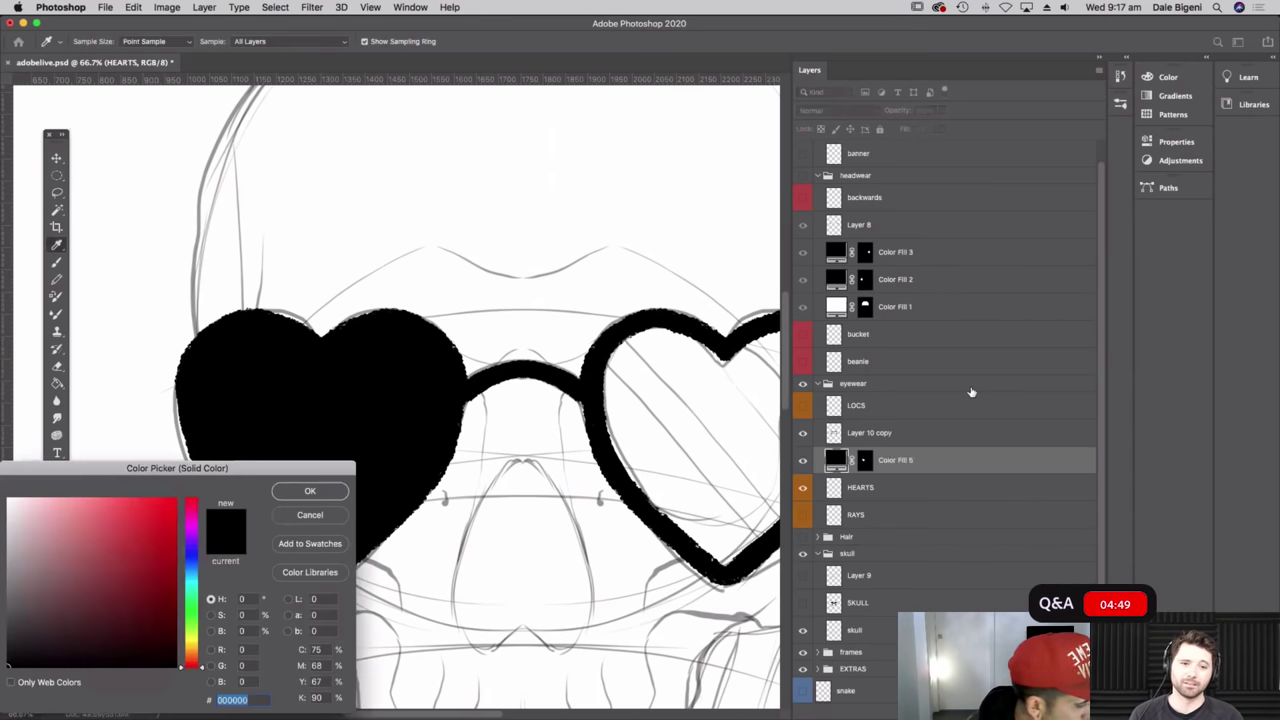
click(8, 498)
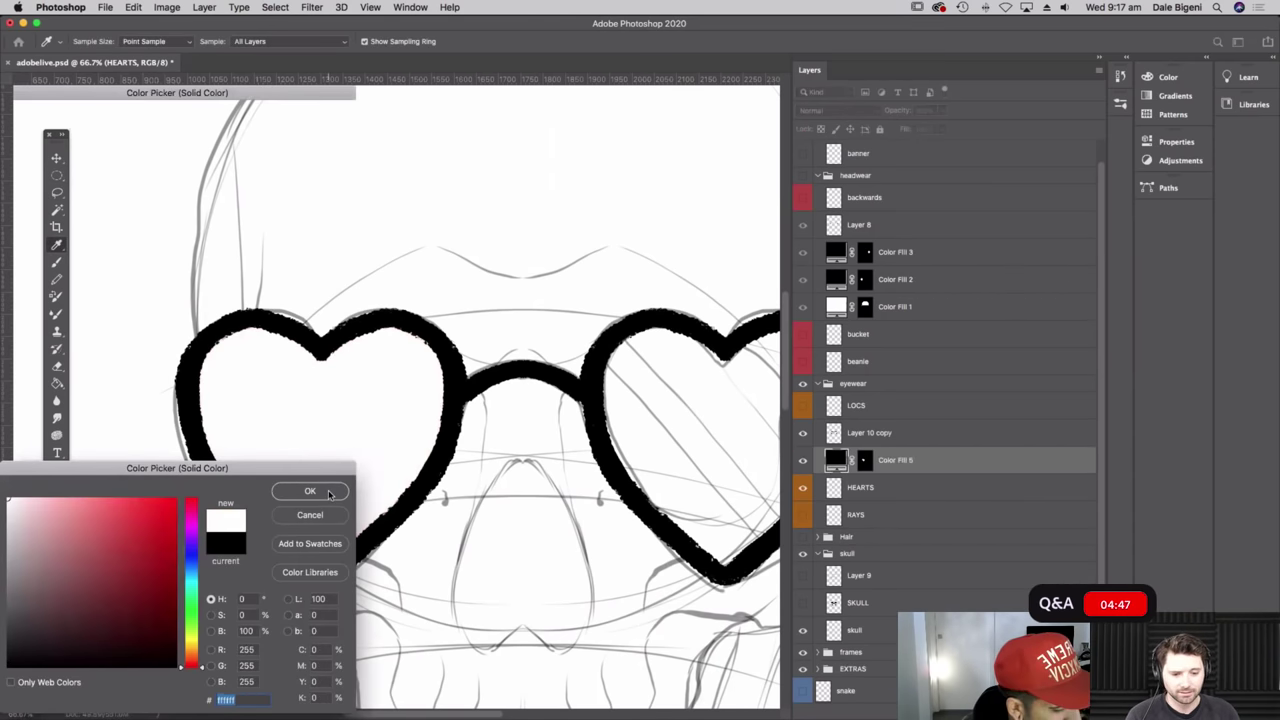
click(310, 491)
click(802, 434)
click(802, 434)
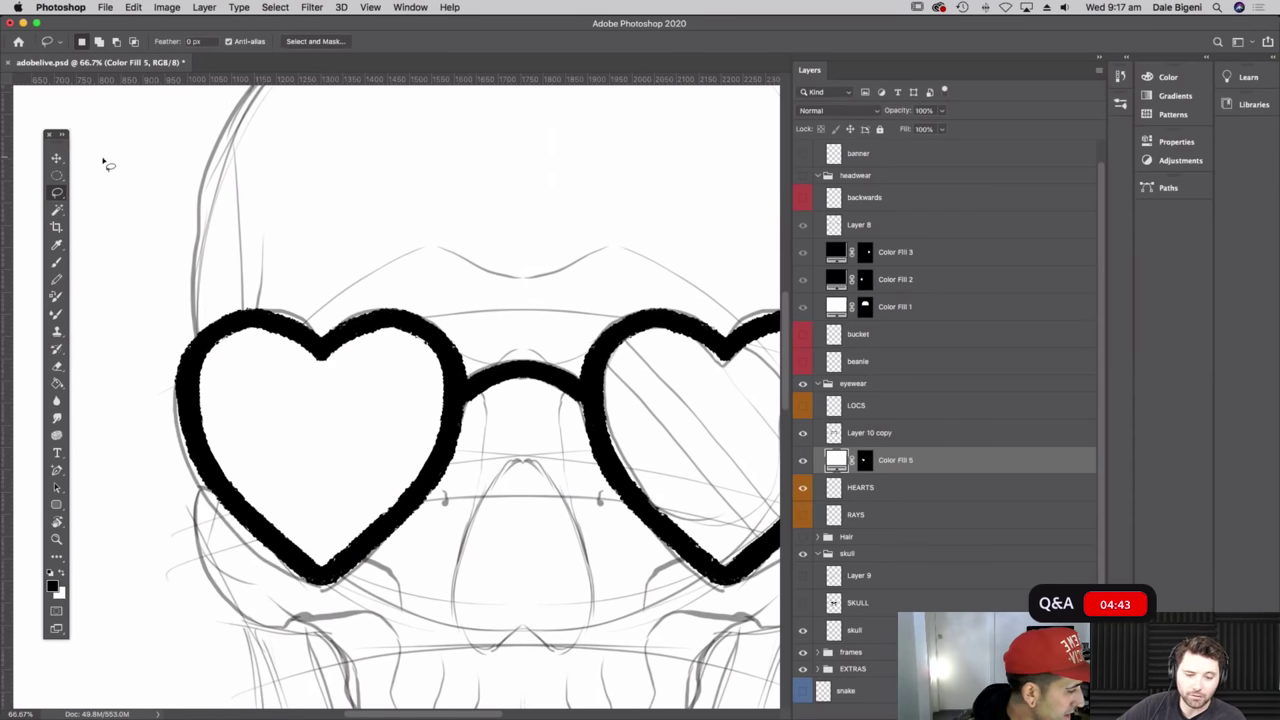
- Duplicate the white lens fill onto the right heart and merge the two Color Fill 5 layers
click(57, 157)
drag(311, 427, 730, 432)
shift+click(893, 487)
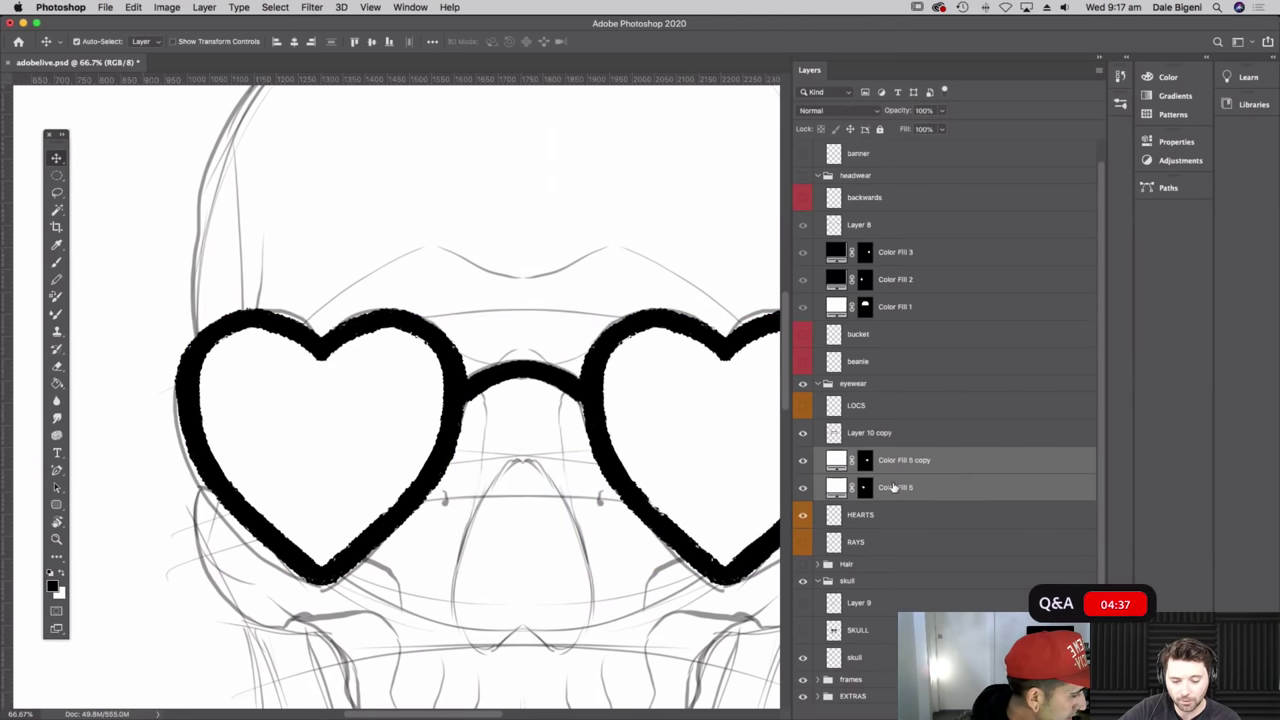
click(1099, 70)
click(1140, 464)
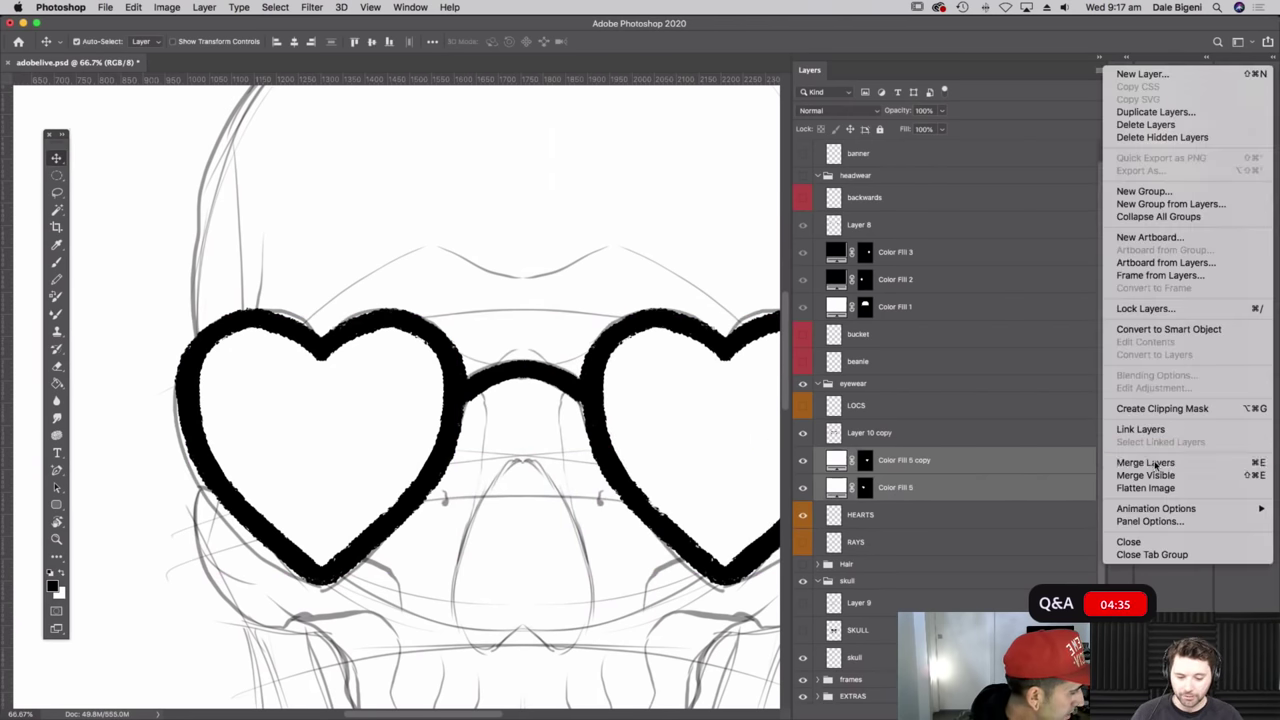
- Load both white lens shapes as a selection and add a light pink Solid Color fill layer over them
super+click(834, 460)
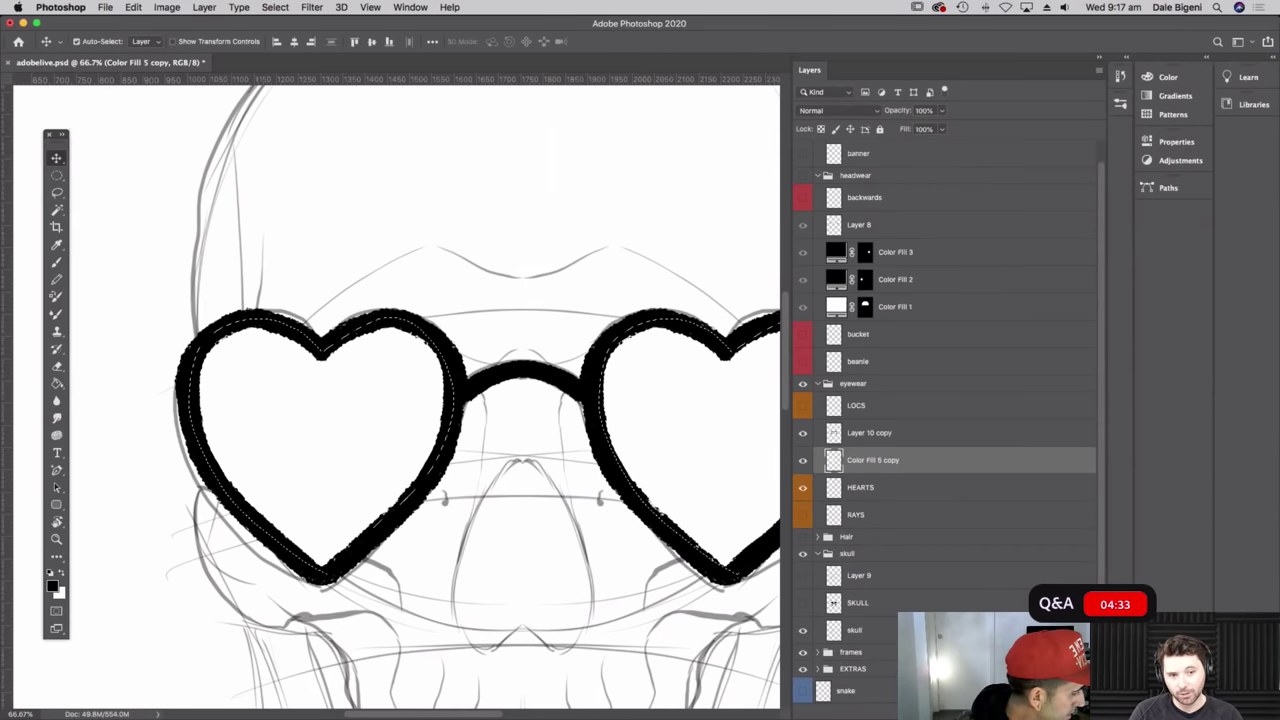
click(1028, 712)
click(1055, 457)
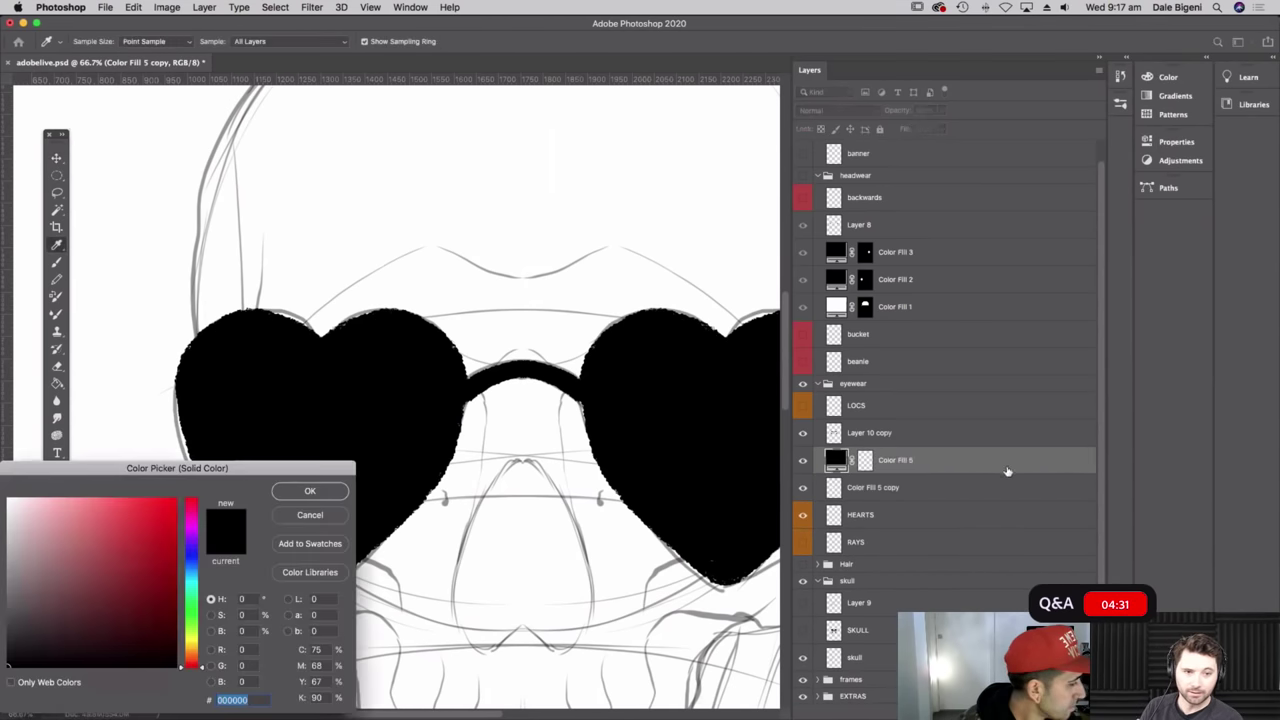
click(69, 563)
mouse_move(69, 563)
mouse_down()
mouse_move(33, 509)
mouse_move(43, 515)
mouse_up()
click(298, 491)
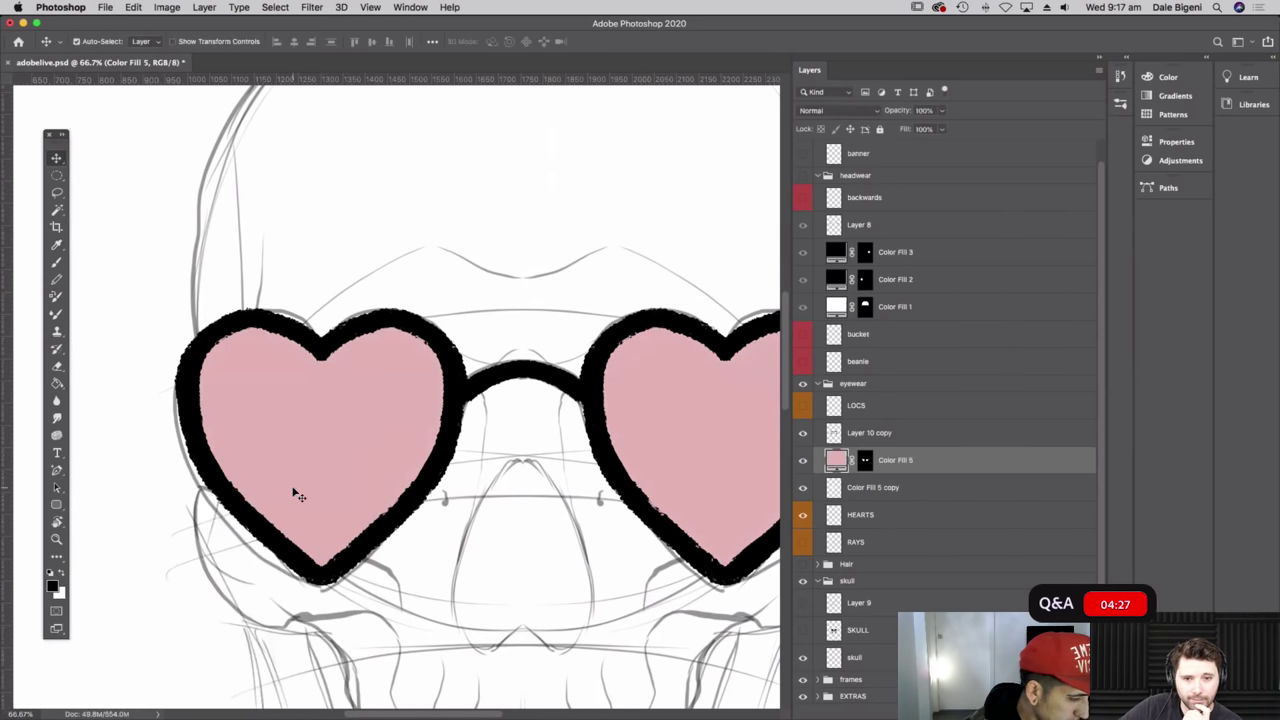
- Create a new layer above the pink lens fill and choose the 31 px round brush at 100% hardness
key(super+shift+alt+n)
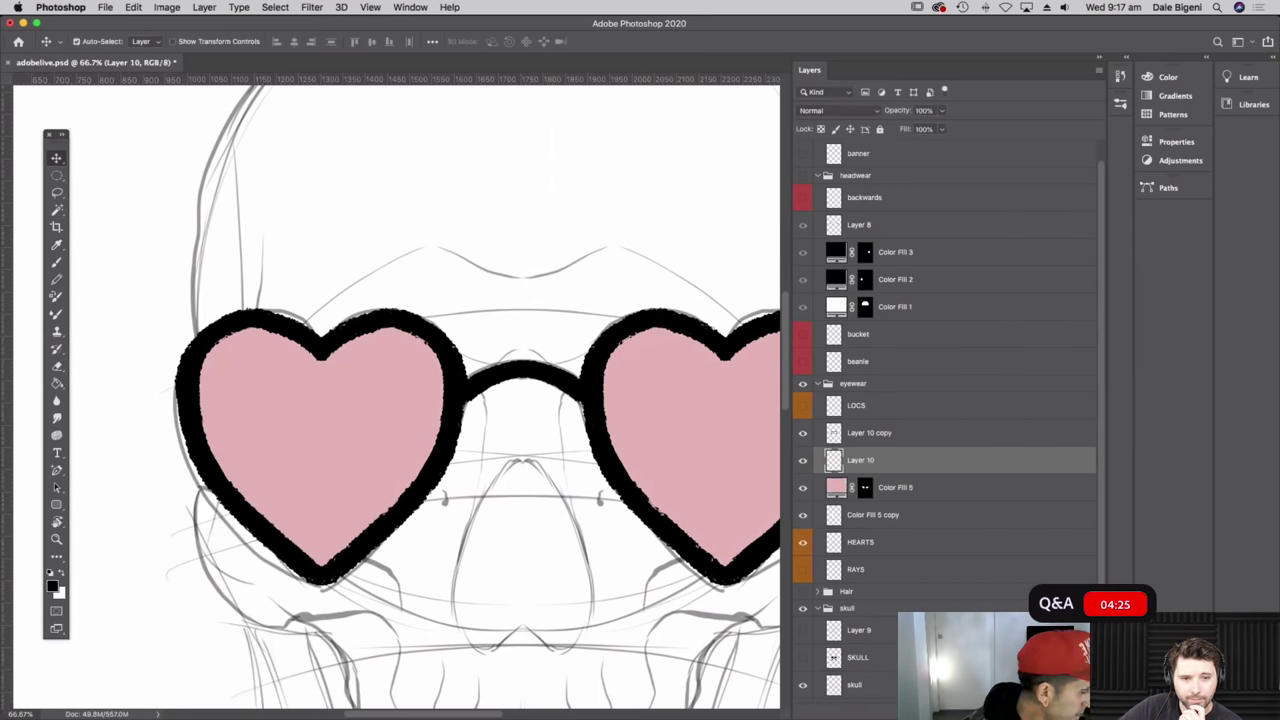
click(57, 262)
key(x)
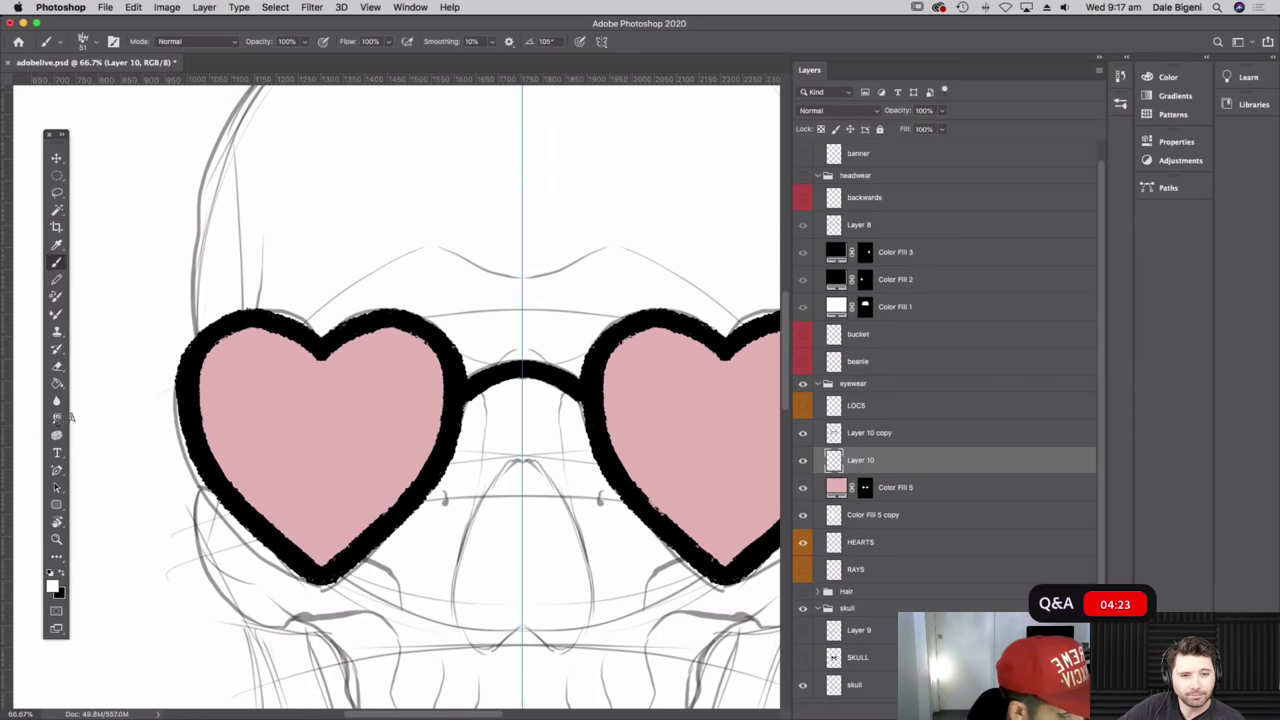
click(84, 41)
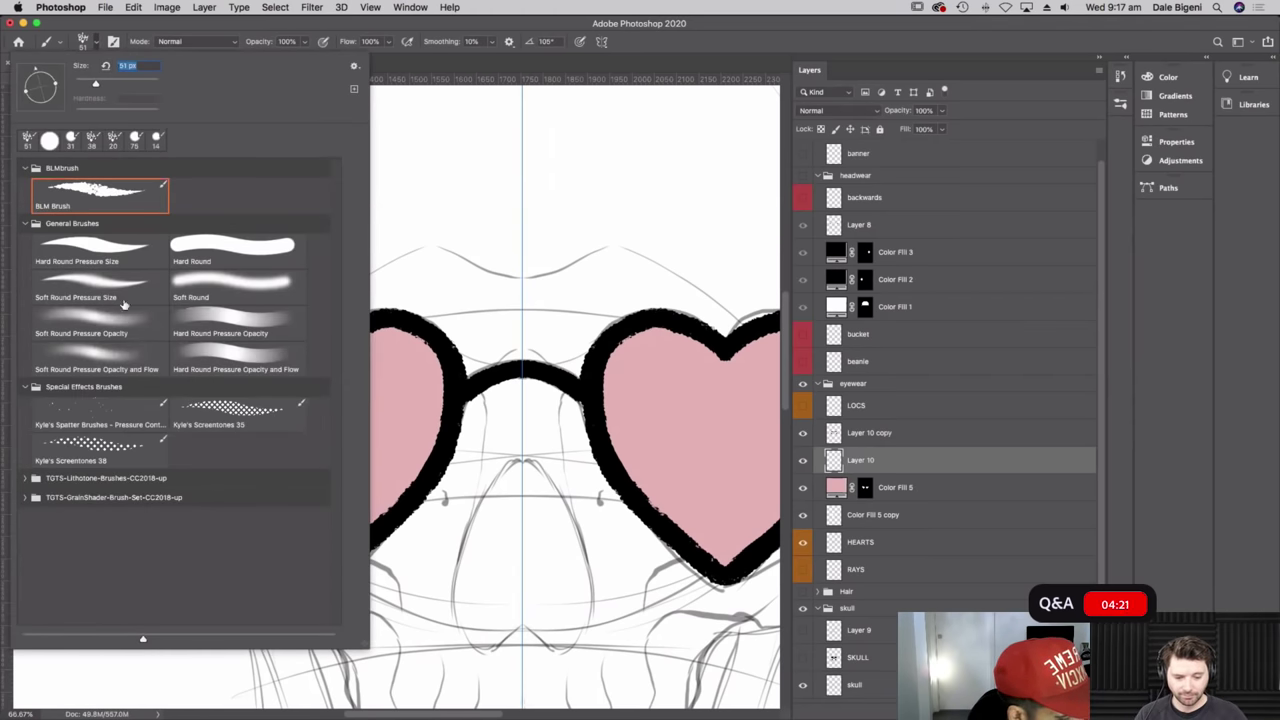
click(49, 143)
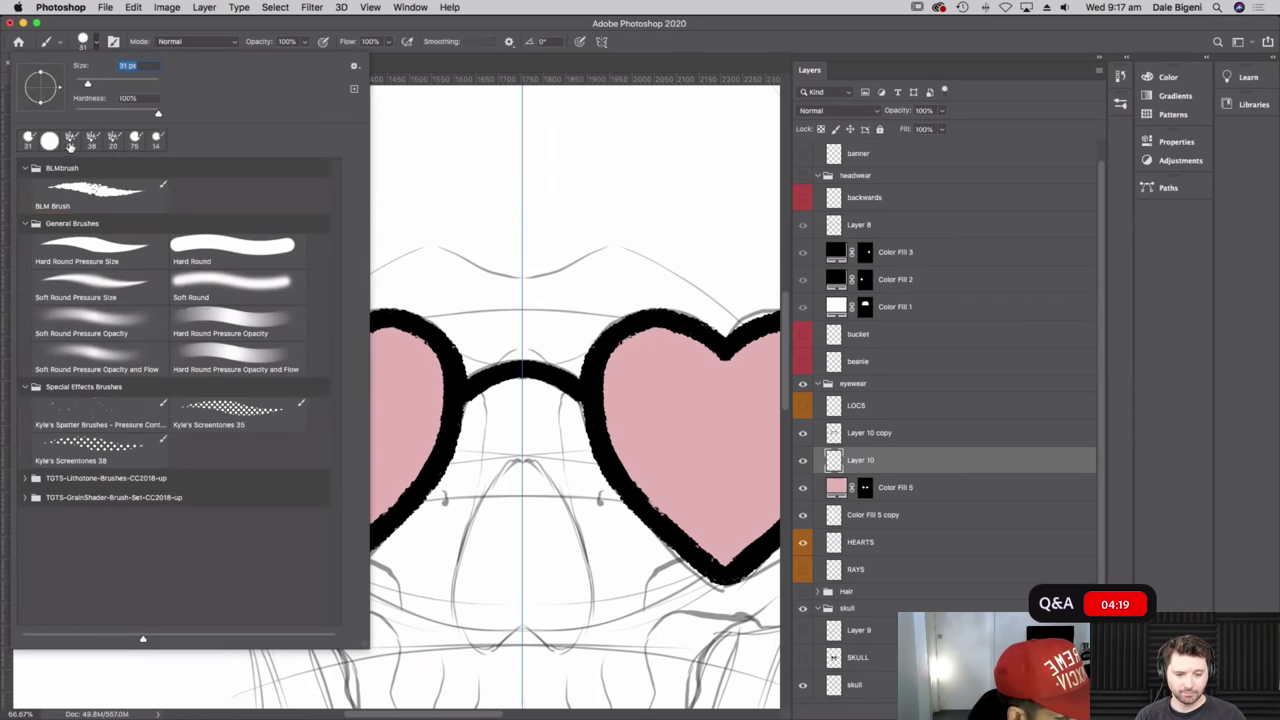
key(Return)
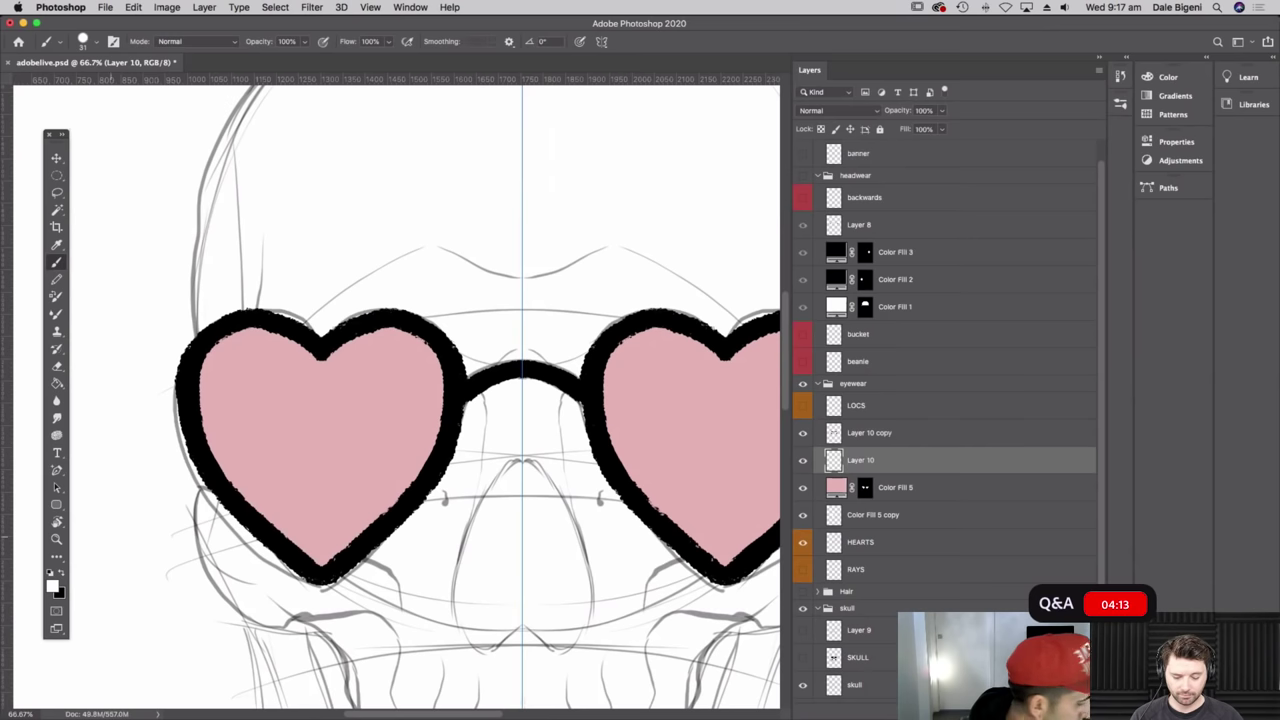
- Set the foreground colour to a darker muted pink and shade both heart lenses with halftone dots on Layer 10
click(54, 589)
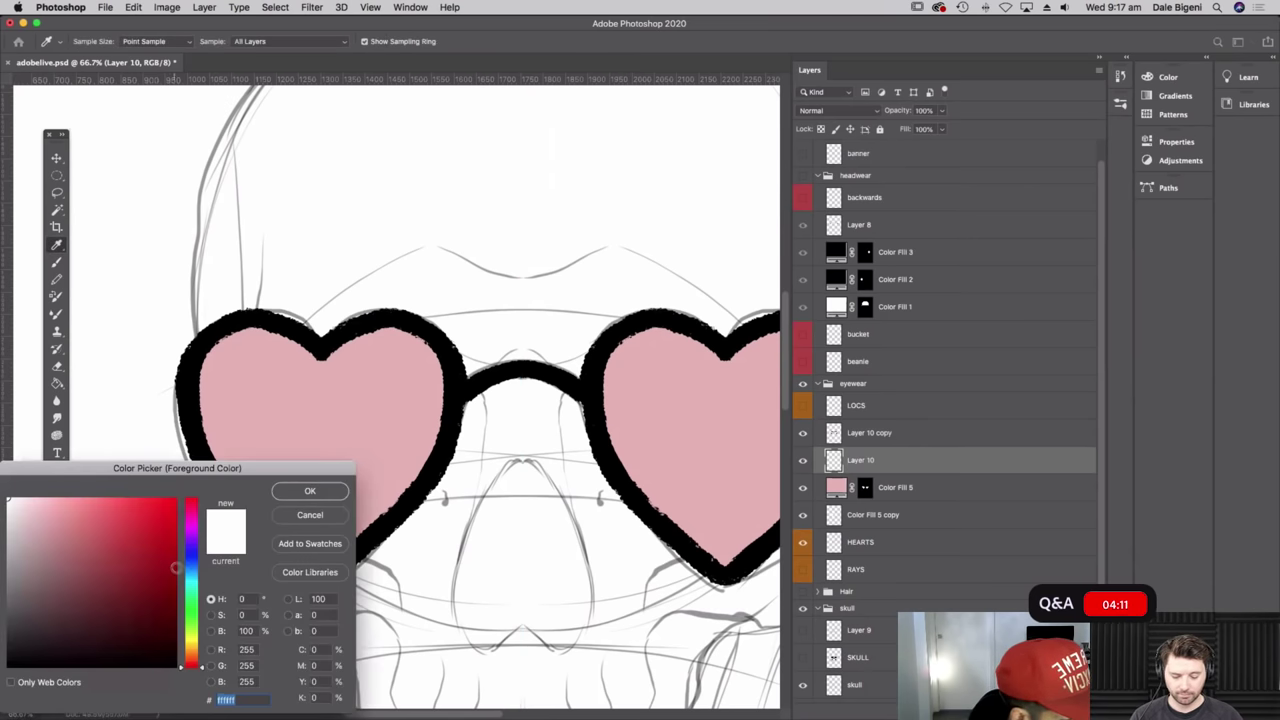
click(80, 567)
click(309, 492)
mouse_move(245, 338)
mouse_down()
mouse_move(192, 370)
mouse_move(202, 428)
mouse_move(235, 470)
mouse_move(232, 490)
mouse_move(287, 542)
mouse_move(355, 532)
mouse_move(436, 444)
mouse_move(415, 455)
mouse_move(364, 333)
mouse_up()
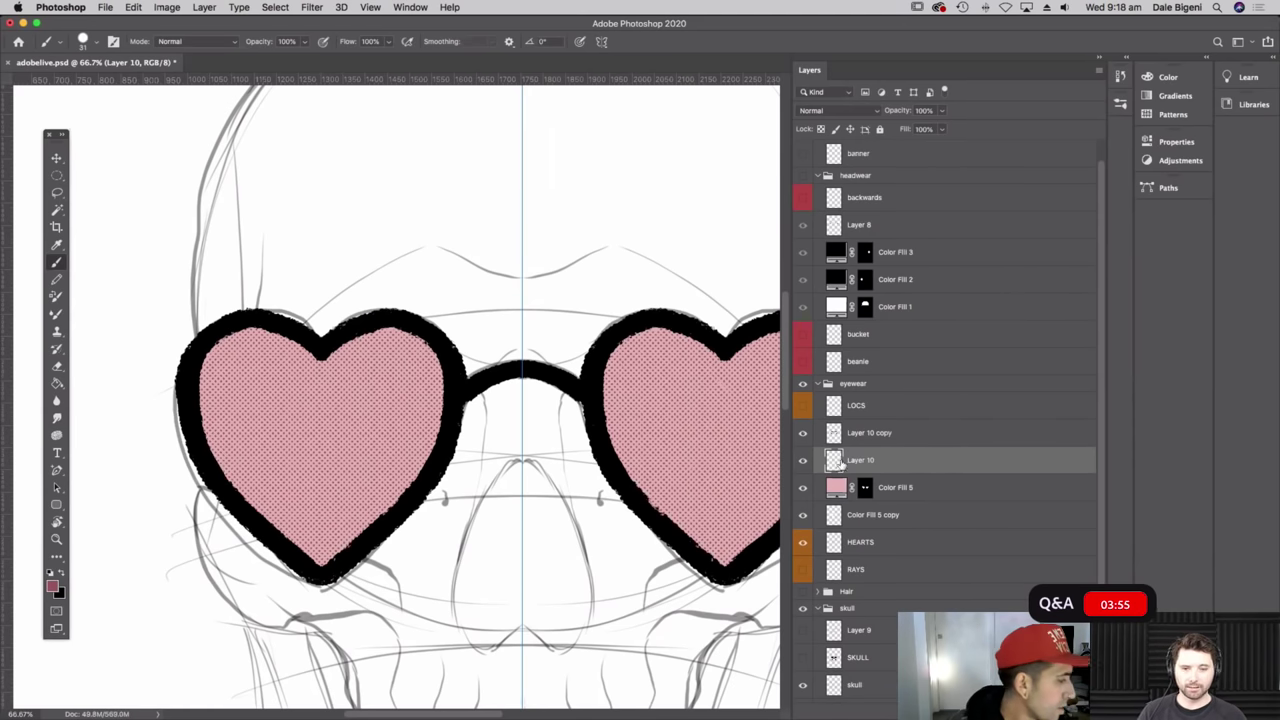
super+double_click(841, 463)
click(1104, 391)
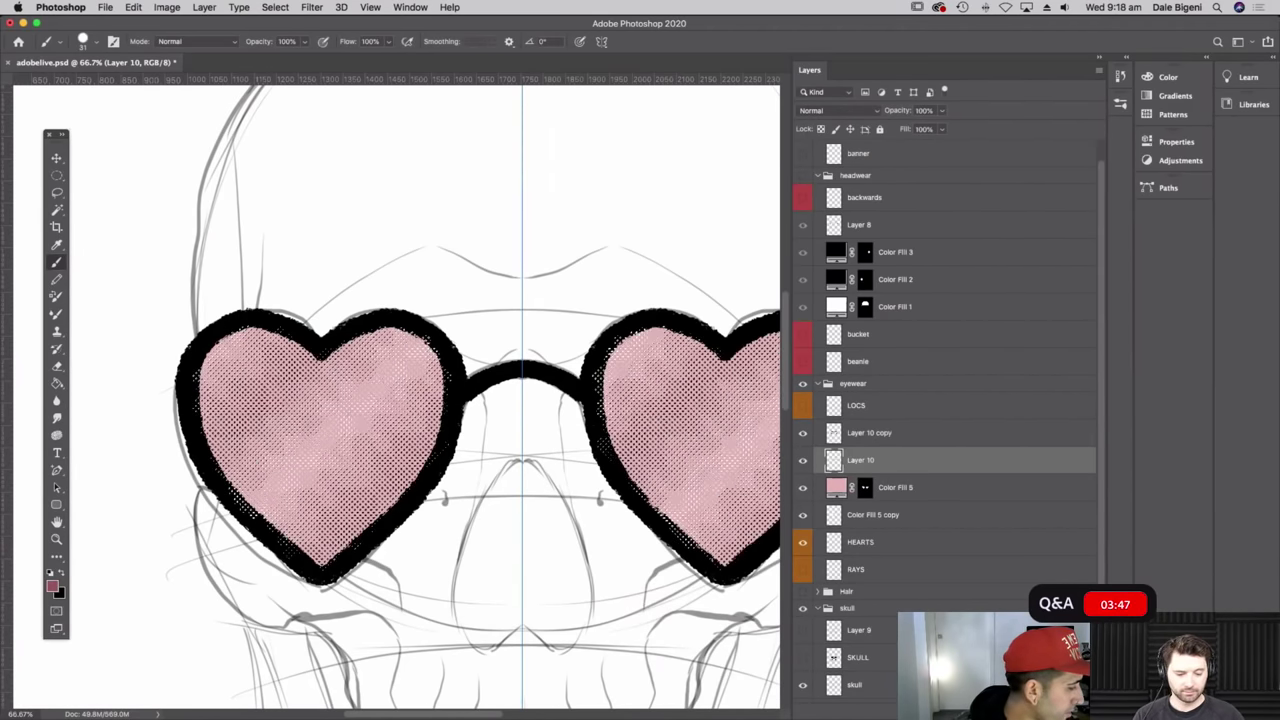
- Add a muted pink #975555 Solid Color fill masked to the lens halftone dots, and delete the painted Layer 10
click(1022, 711)
click(1062, 459)
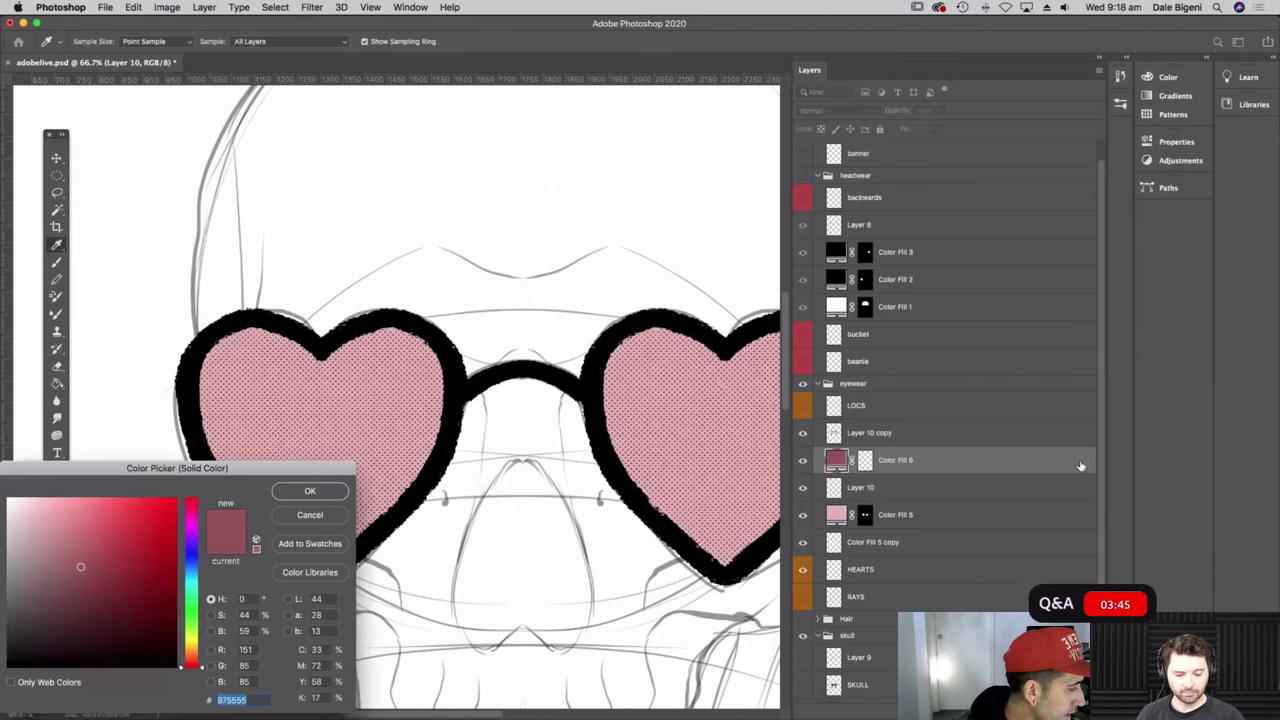
click(310, 491)
click(901, 490)
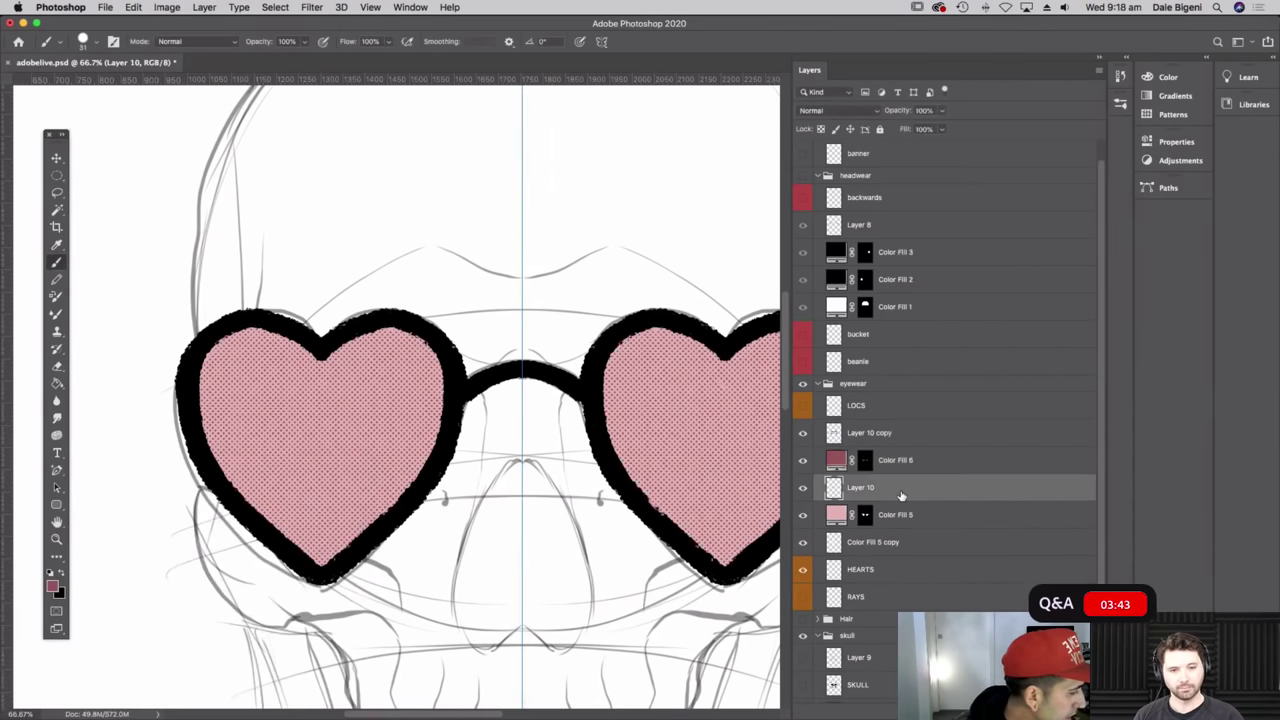
key(Delete)
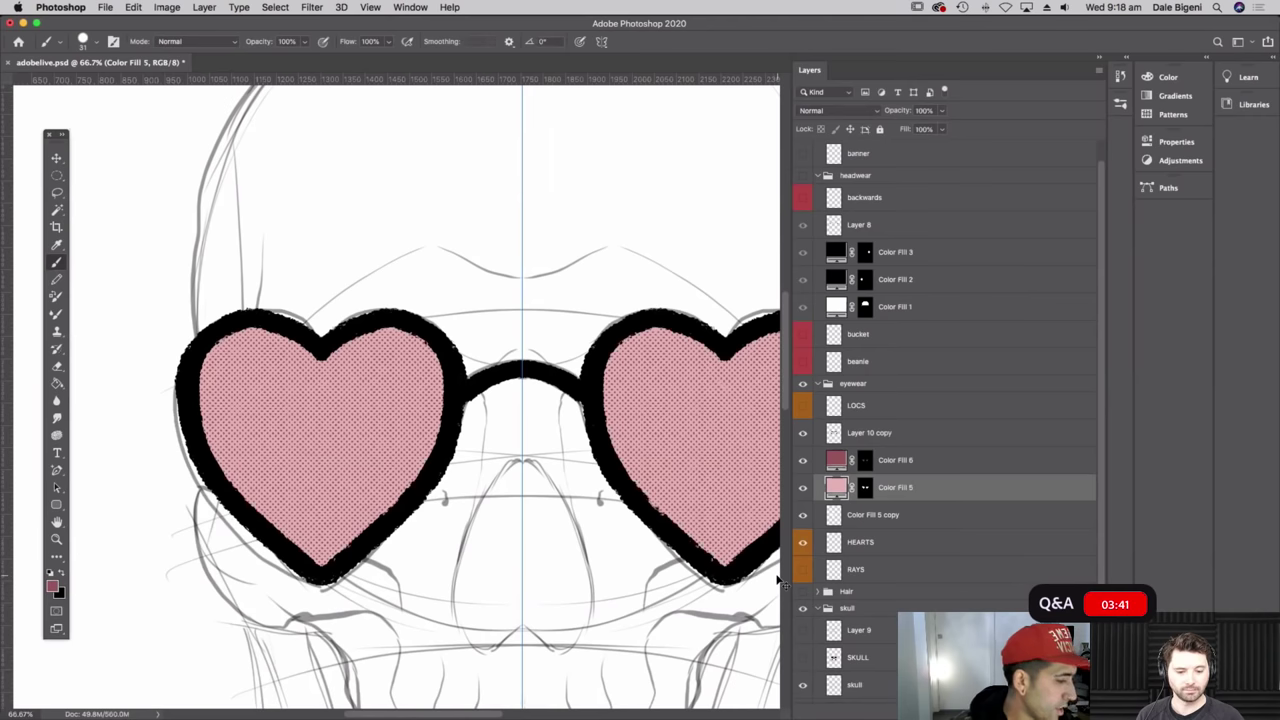
- Examine the halftone lenses at full view and close up, with the light pink Color Fill 5 shown and hidden
key(super+minus)
key(super+minus)
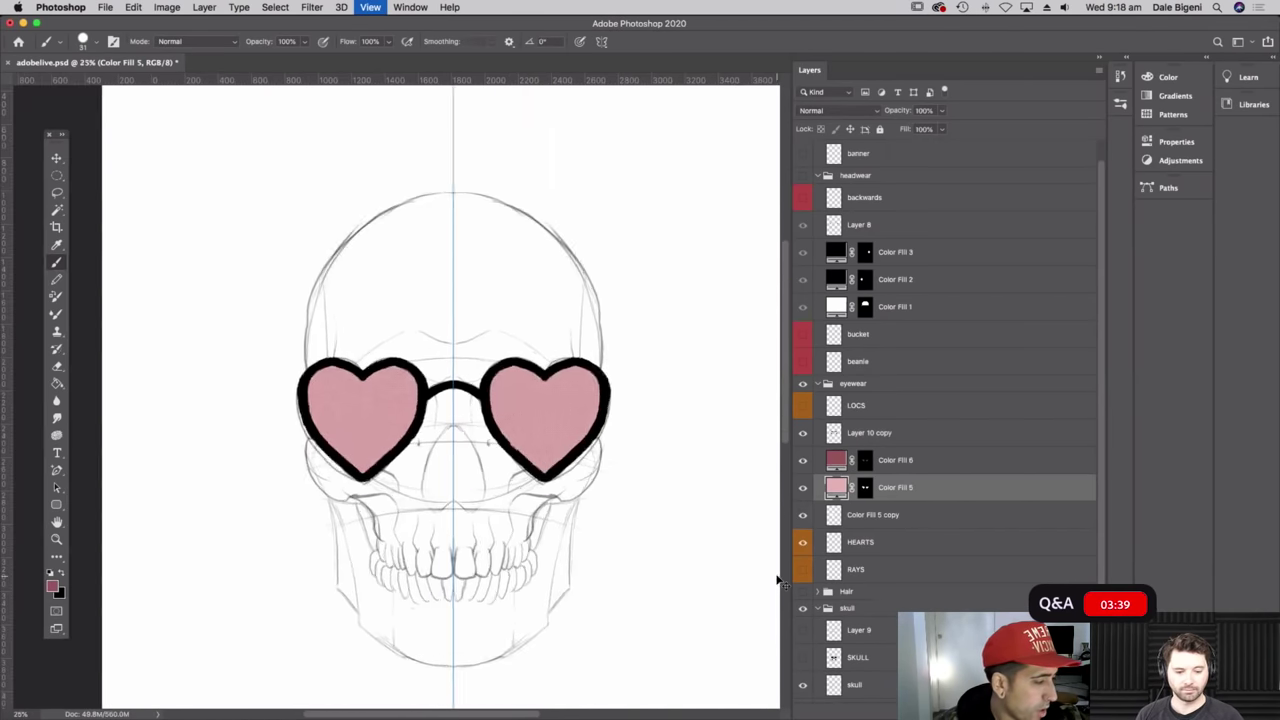
key(super+plus)
key(super+plus)
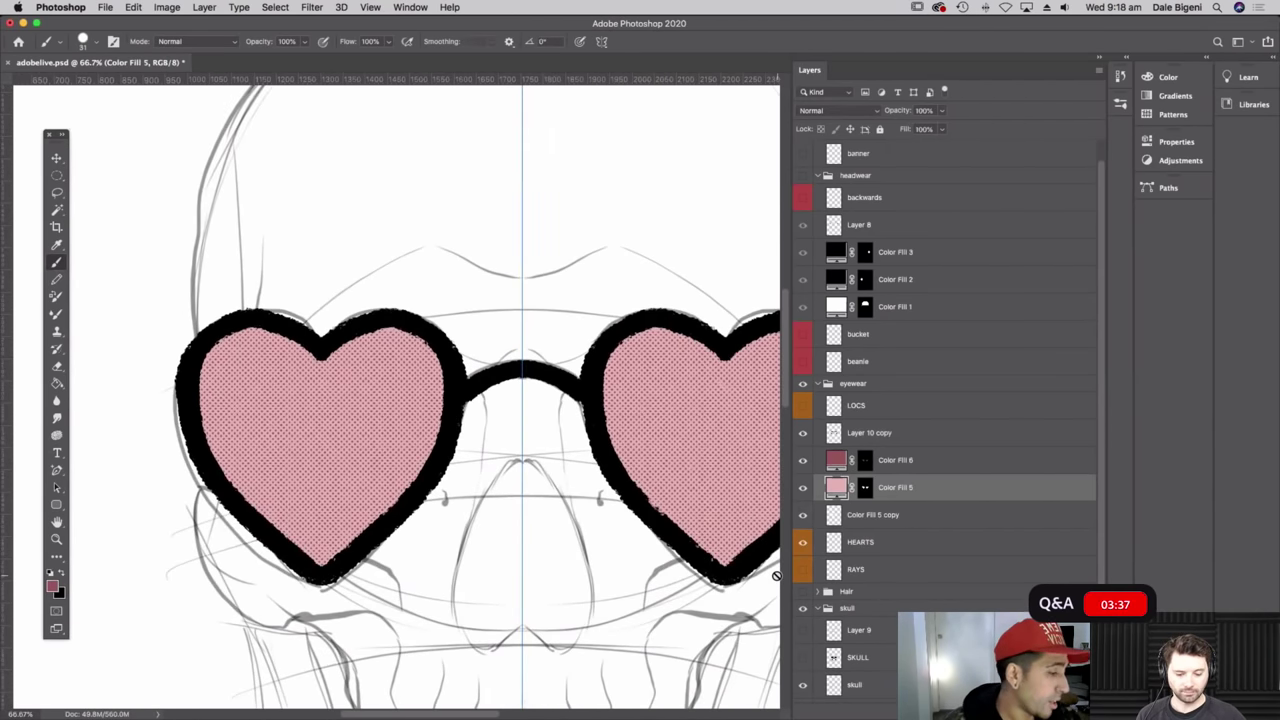
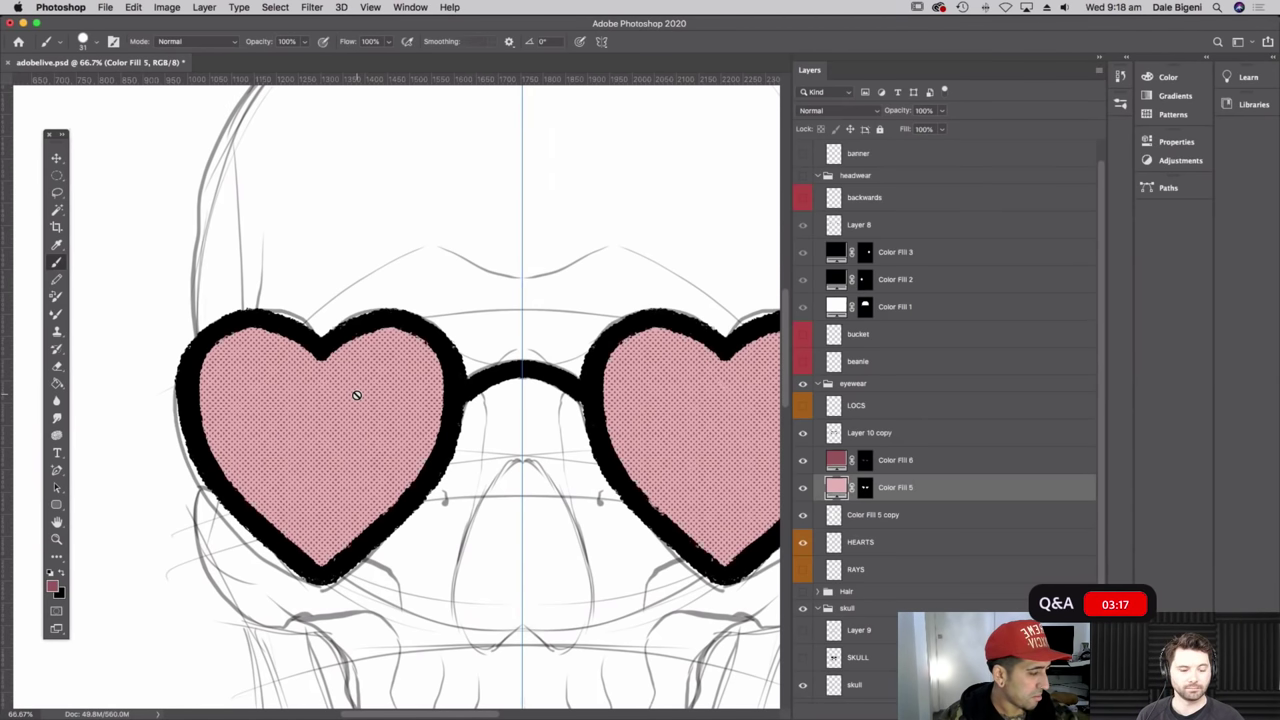
click(803, 488)
click(803, 488)
click(803, 488)
click(803, 488)
- Recolour the lens base fill Color Fill 5 to white and the halftone dot fill Color Fill 6 to black
scroll(660, 490, right, 2)
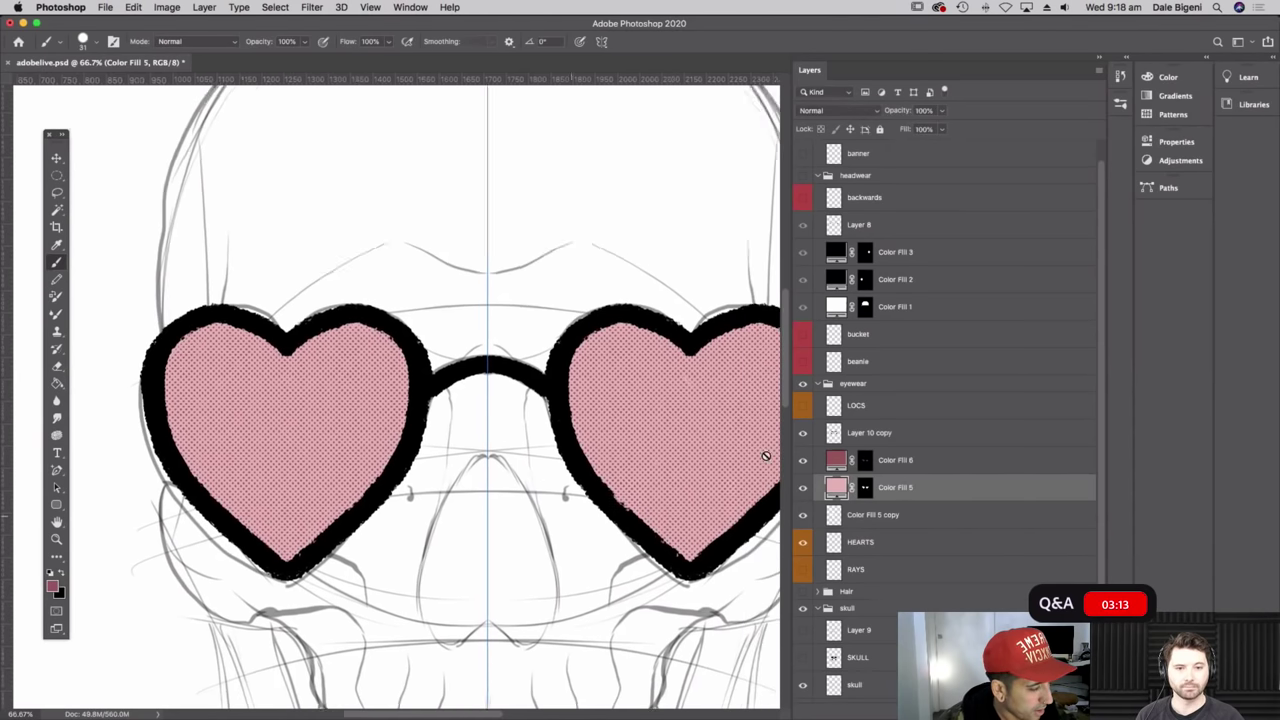
double_click(838, 487)
click(9, 500)
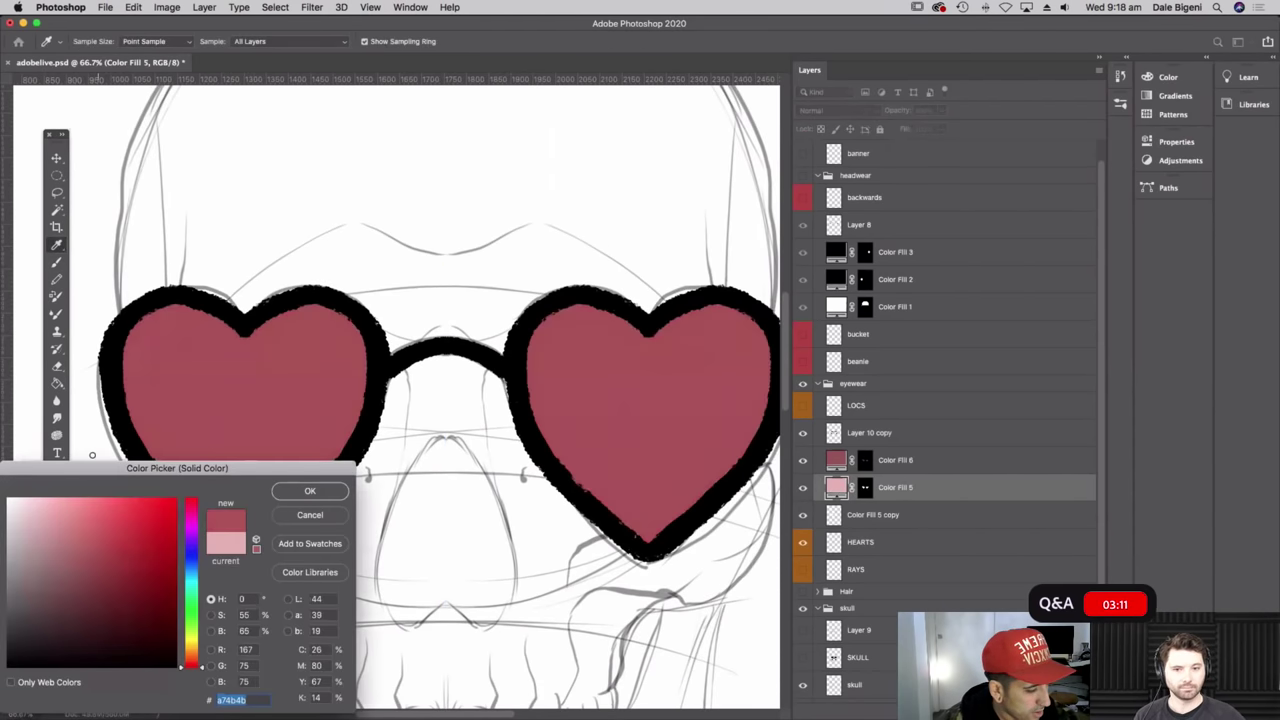
click(310, 490)
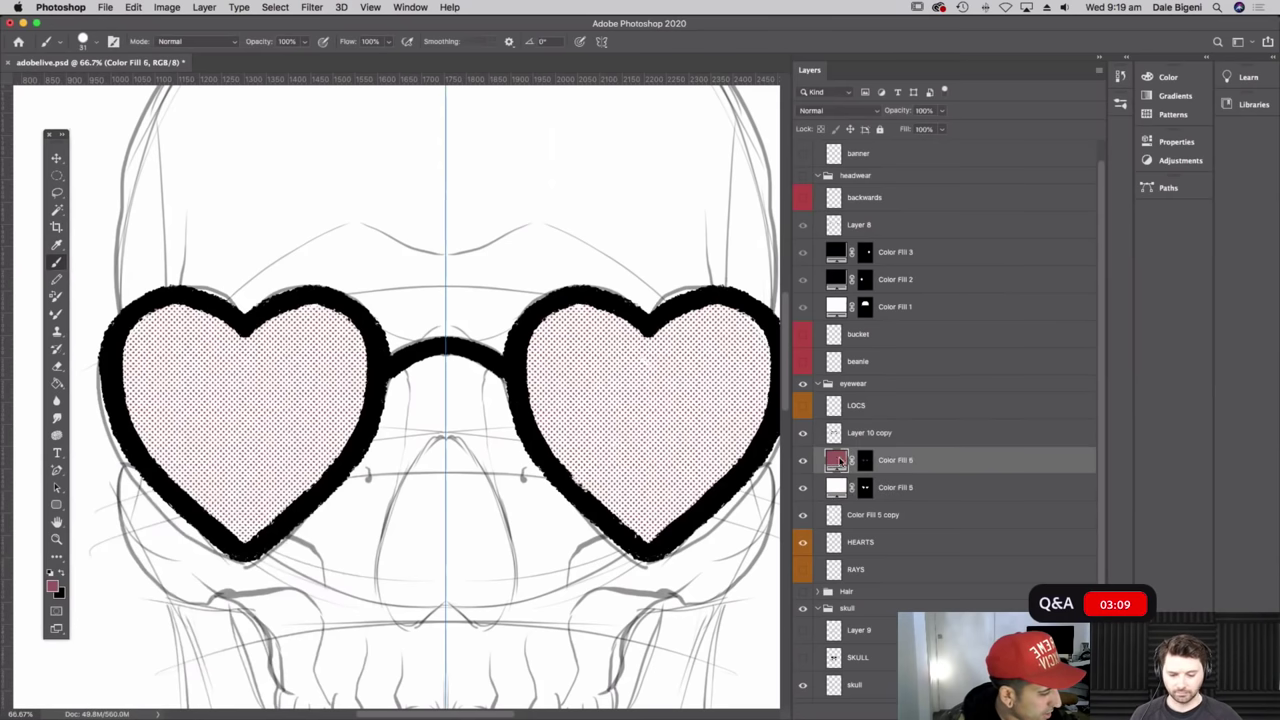
double_click(836, 460)
click(176, 667)
click(307, 491)
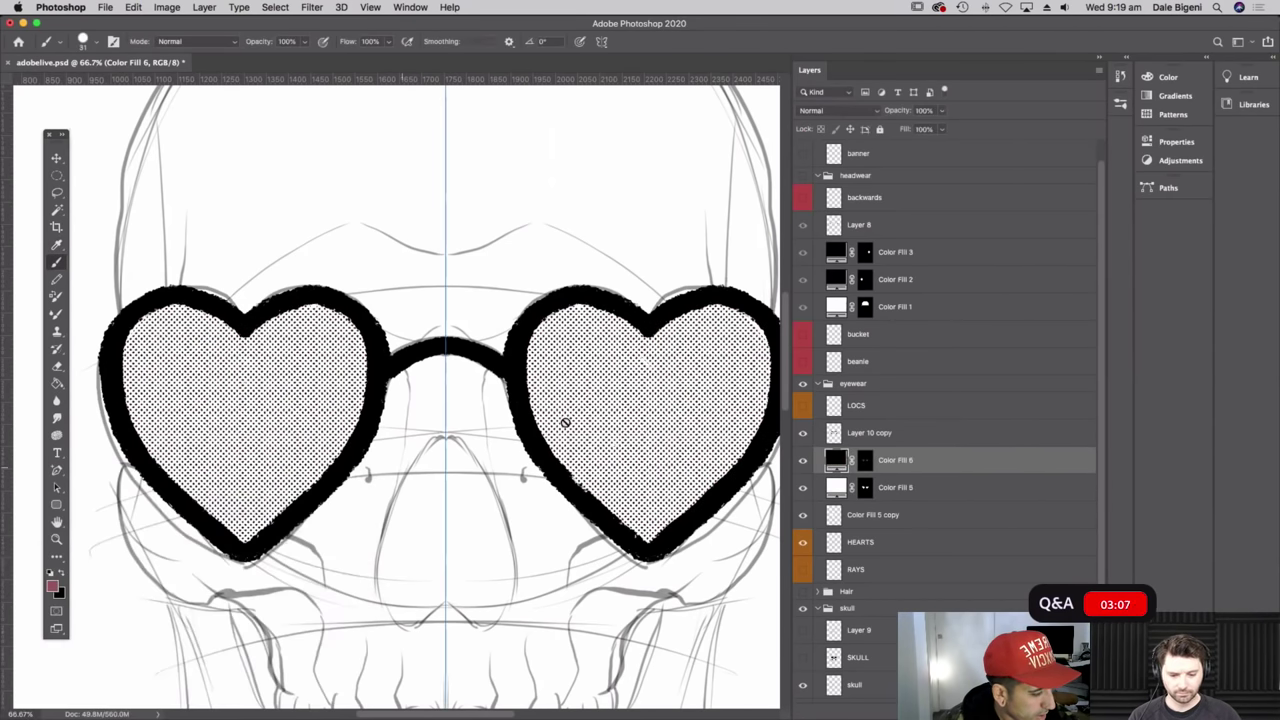
- Choose the Eraser and target the layer mask of the black halftone fill Color Fill 6
click(57, 366)
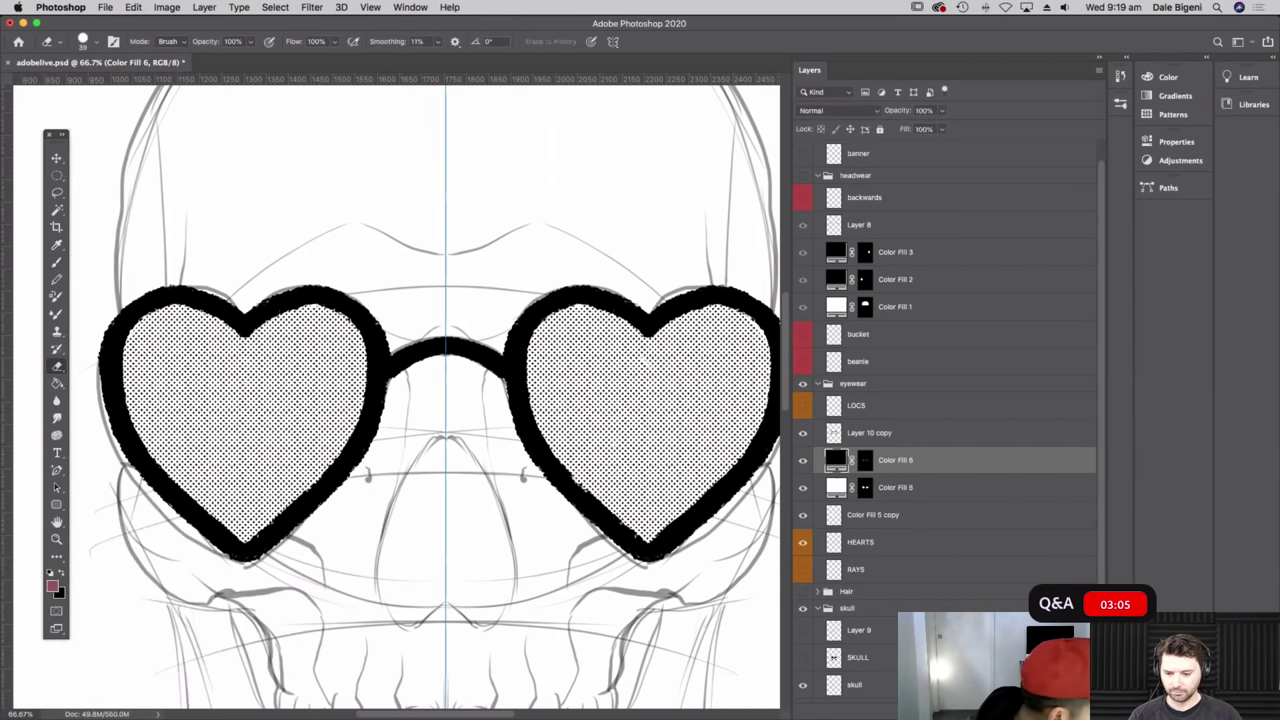
key(shift+alt+super+n)
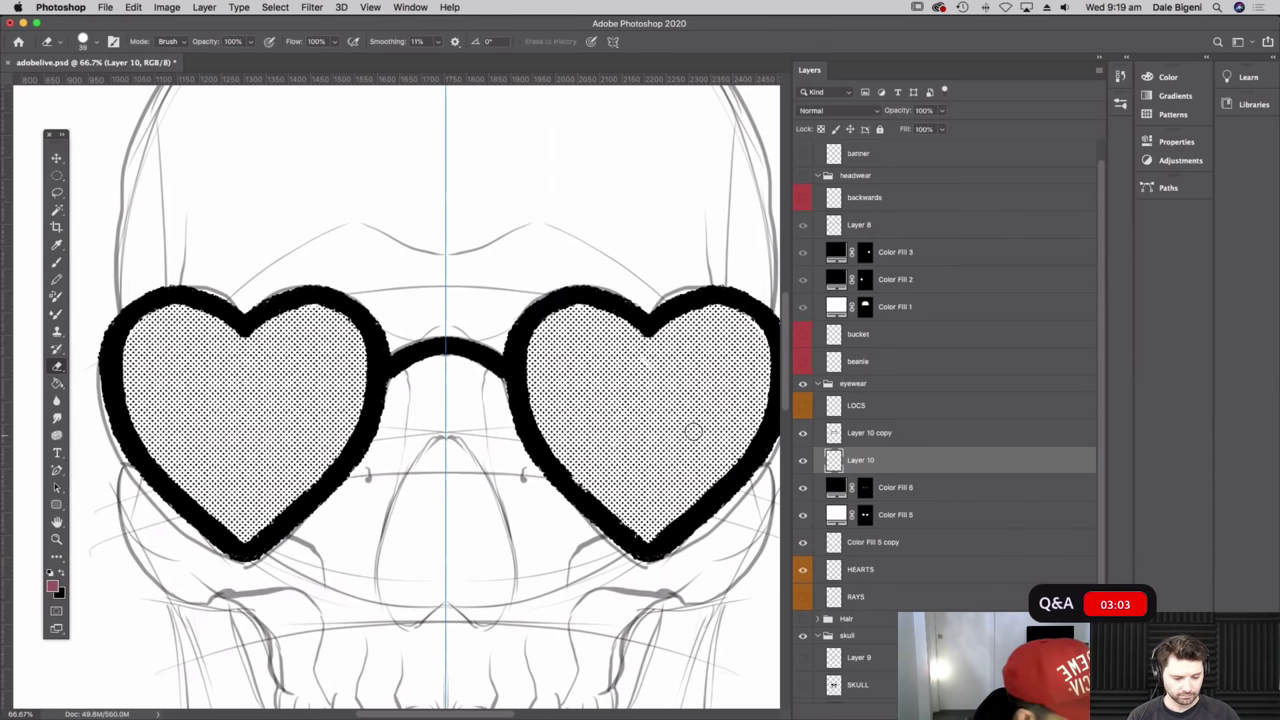
key(ctrl+z)
click(864, 460)
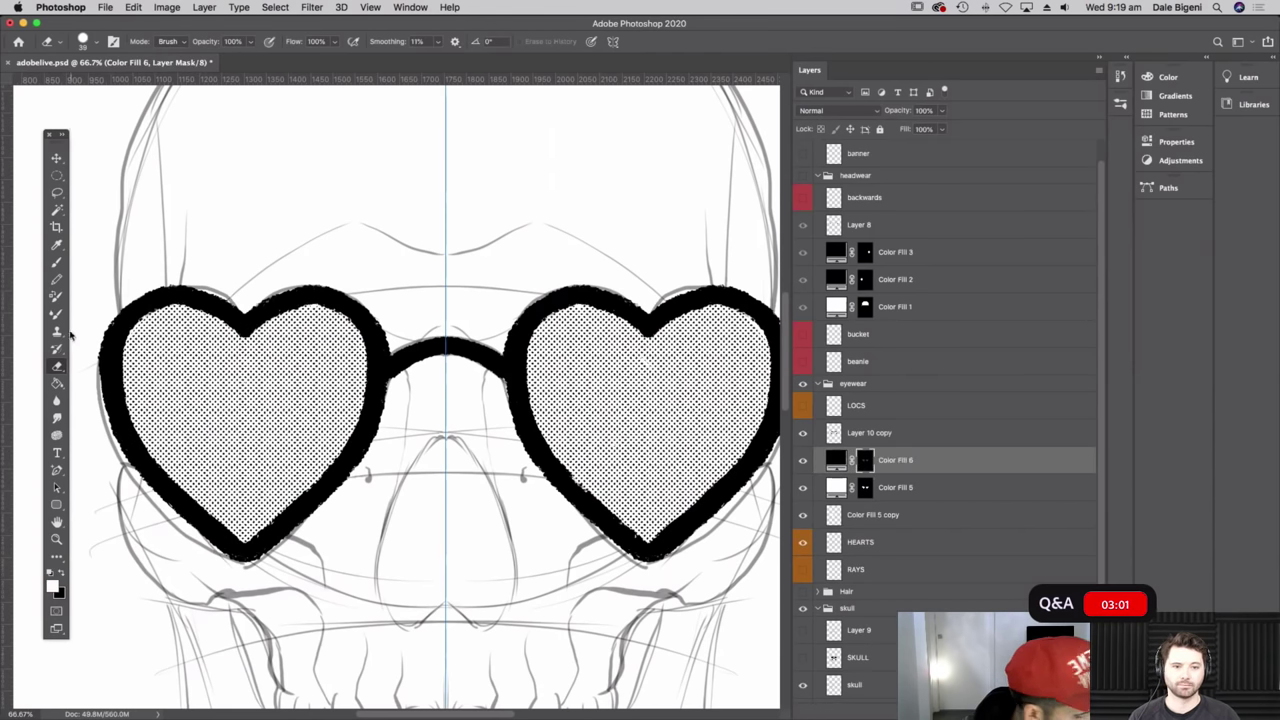
click(252, 332)
shift+click(158, 456)
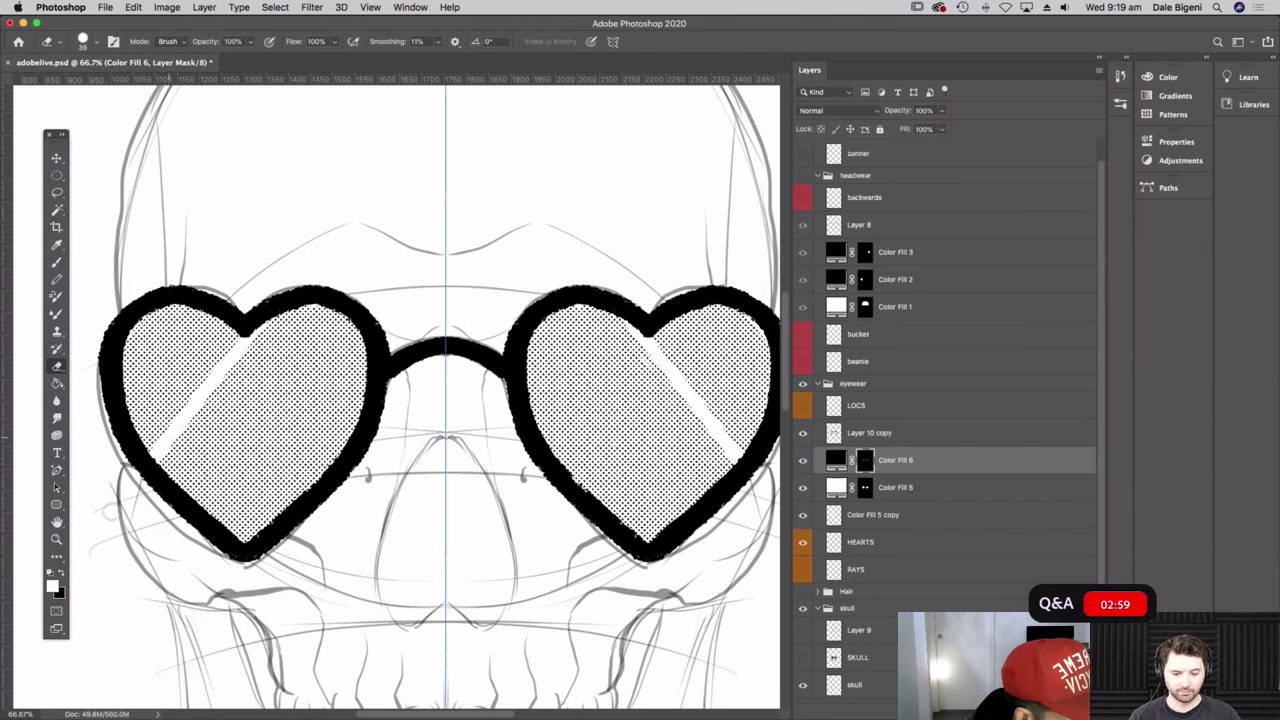
key(ctrl+z)
- Turn paint symmetry off and erase several parallel diagonal glare streaks from the halftone across the left heart lens
click(612, 43)
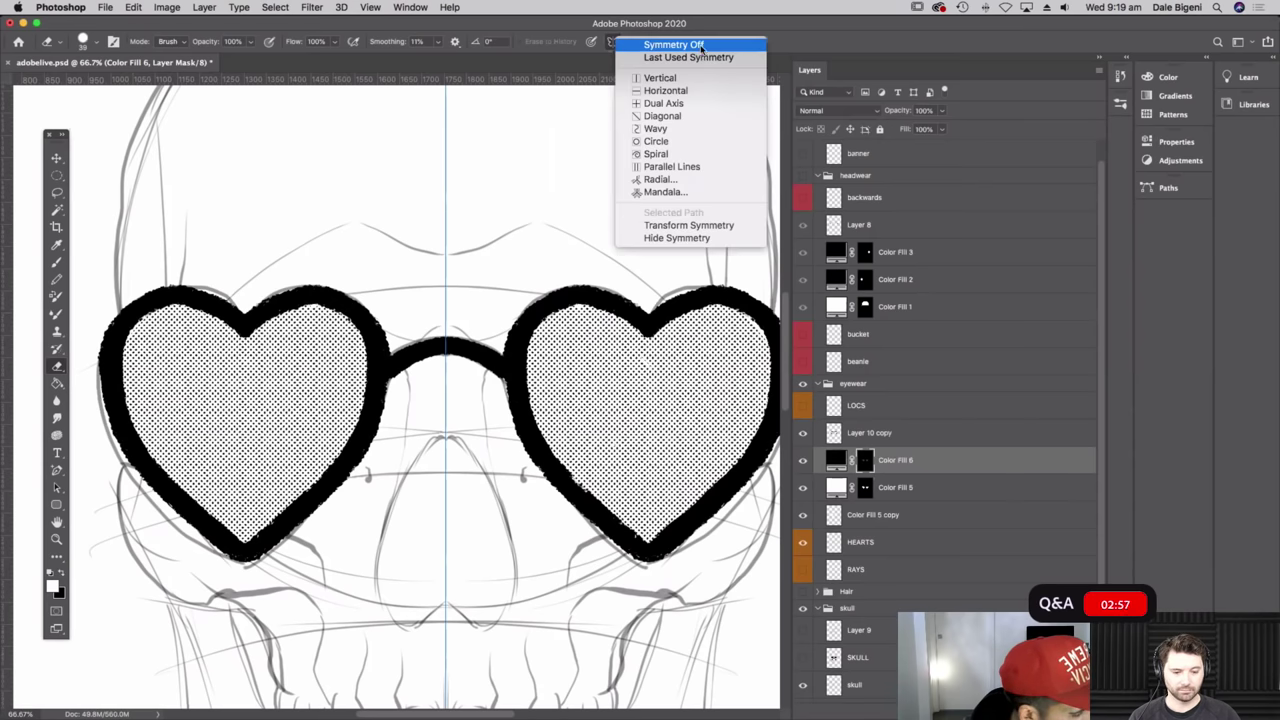
click(655, 44)
drag(216, 367, 136, 458)
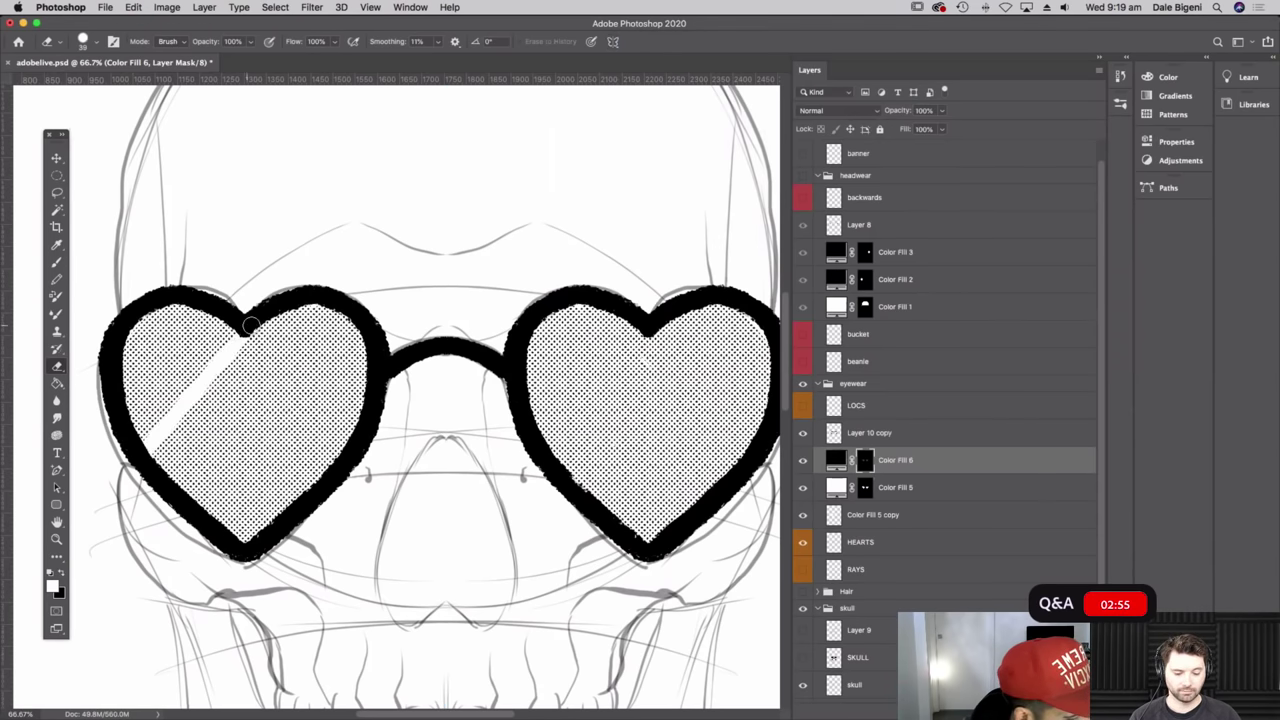
drag(223, 339, 123, 454)
drag(246, 318, 141, 443)
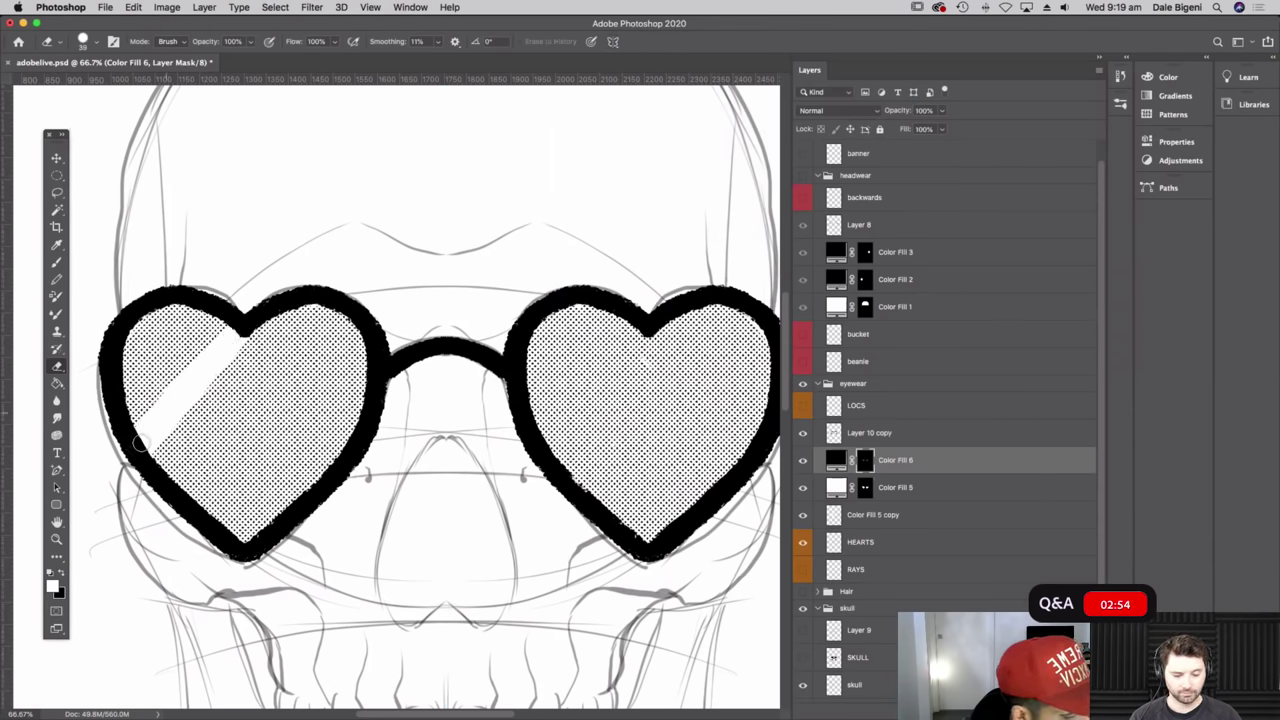
shift+click(322, 296)
drag(376, 355, 198, 516)
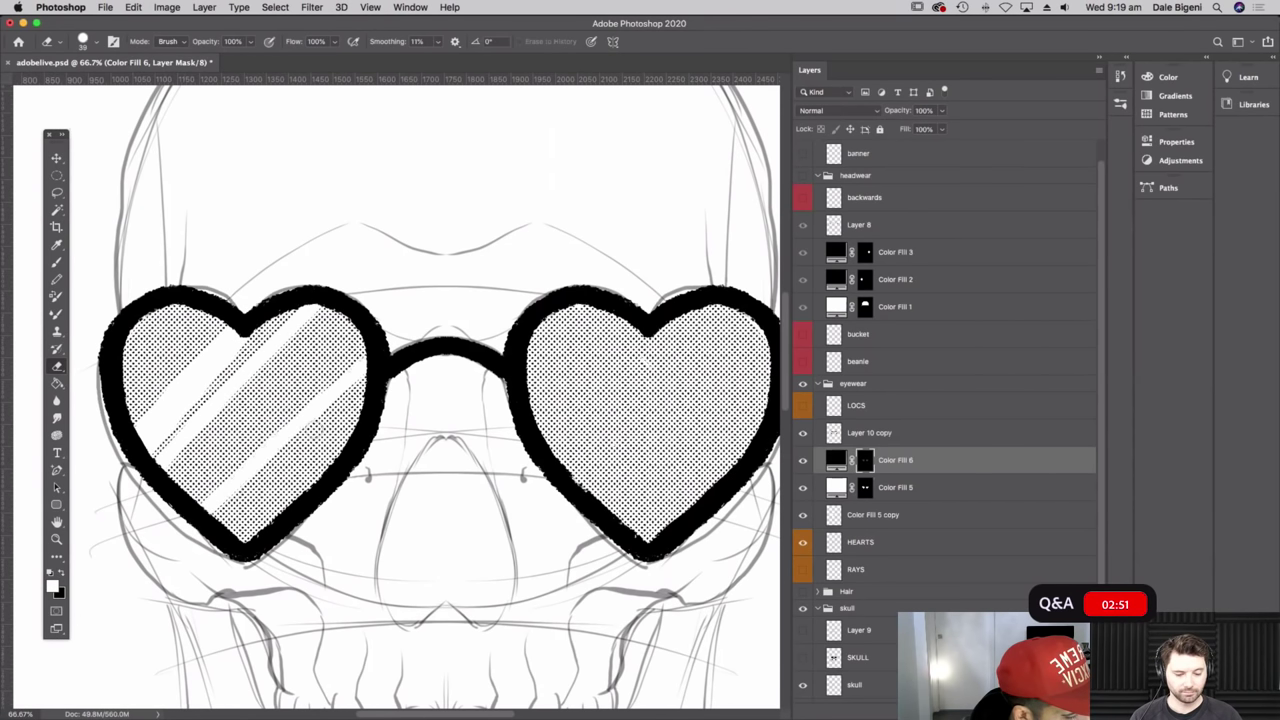
drag(358, 388, 224, 512)
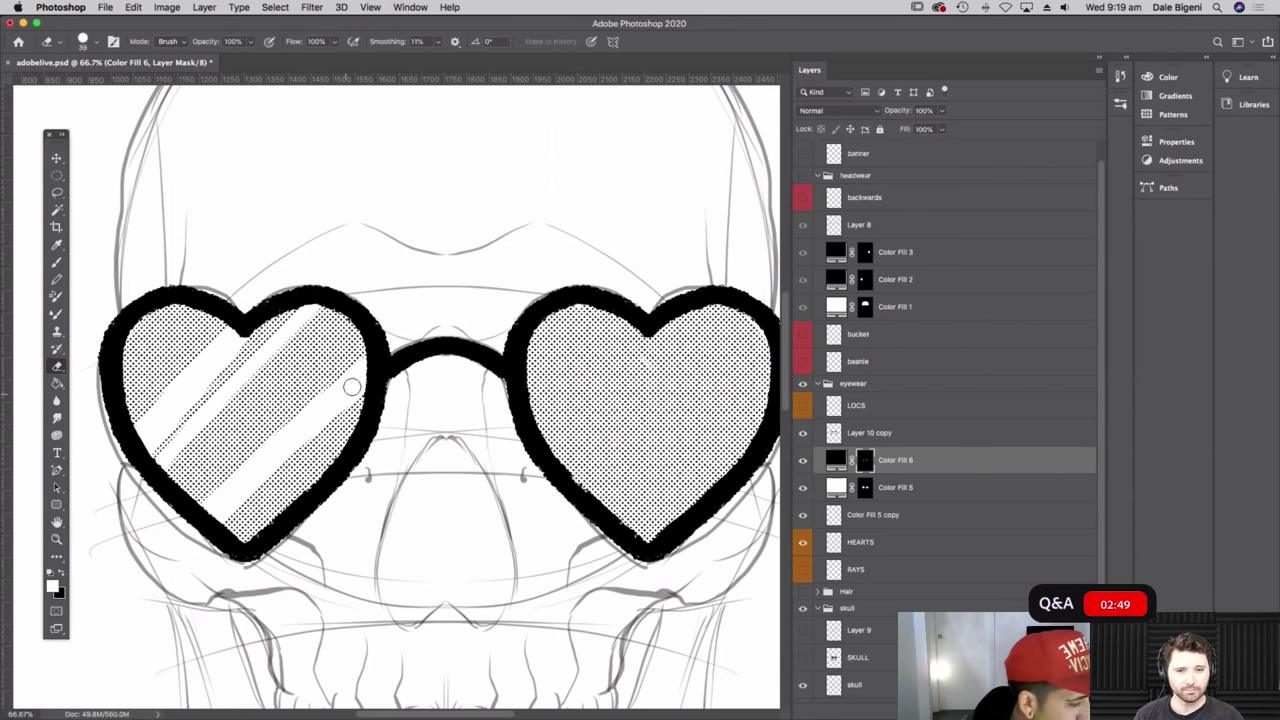
- Erase matching diagonal glare streaks of varying width from the halftone across the right heart lens
scroll(640, 425, right, 5)
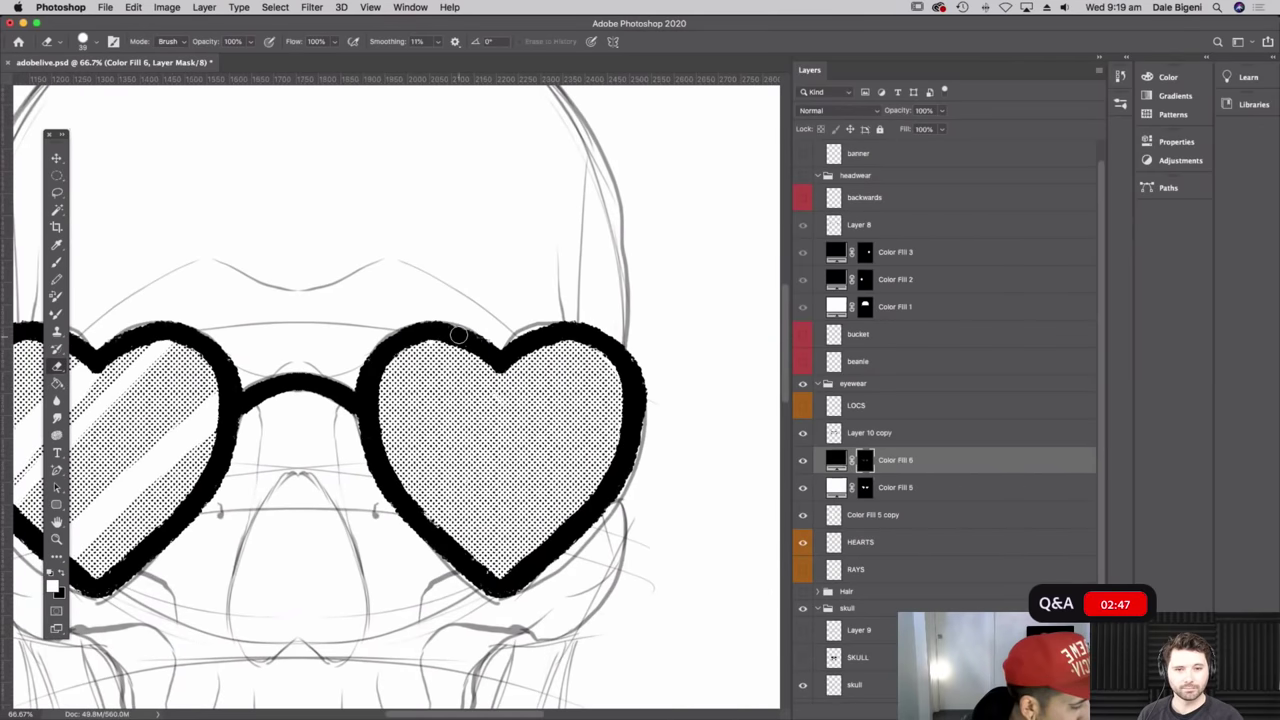
click(458, 345)
shift+click(364, 433)
click(498, 358)
shift+click(382, 461)
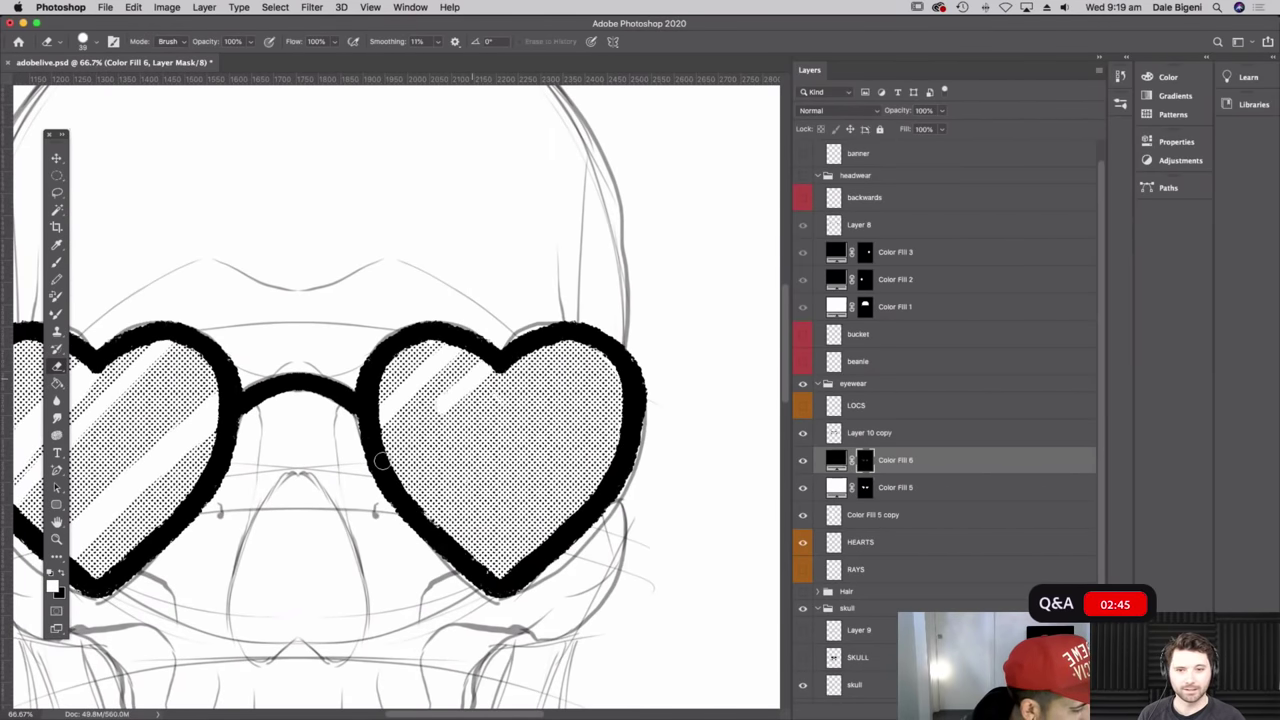
drag(550, 343, 376, 488)
drag(500, 378, 440, 427)
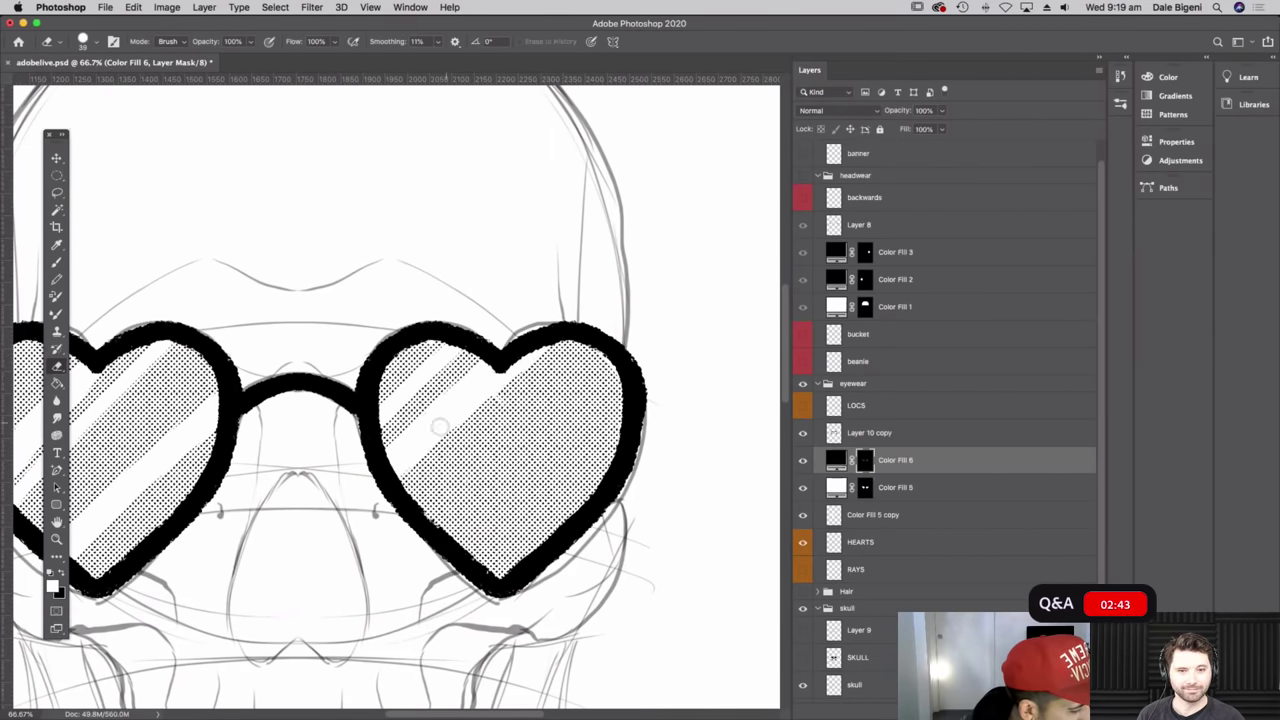
drag(612, 367, 440, 514)
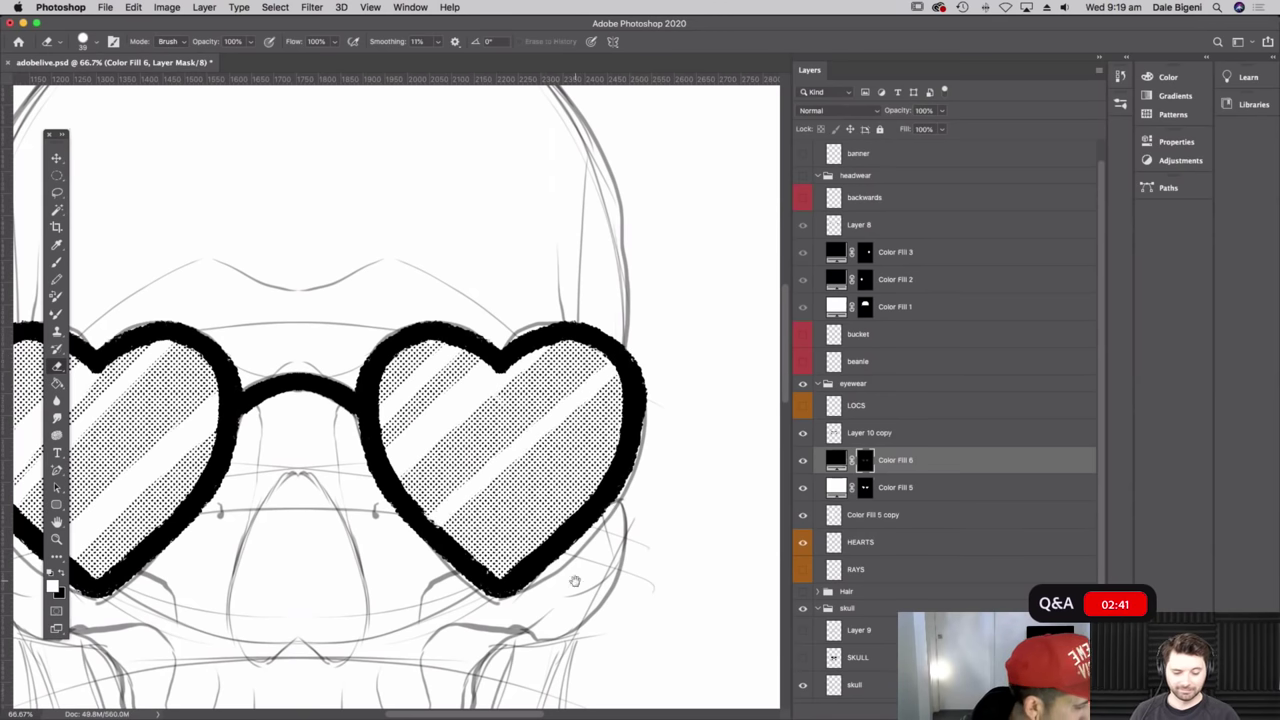
- Recolour the white lens base fill Color Fill 5 to dark grey
drag(576, 580, 682, 543)
key(super+minus)
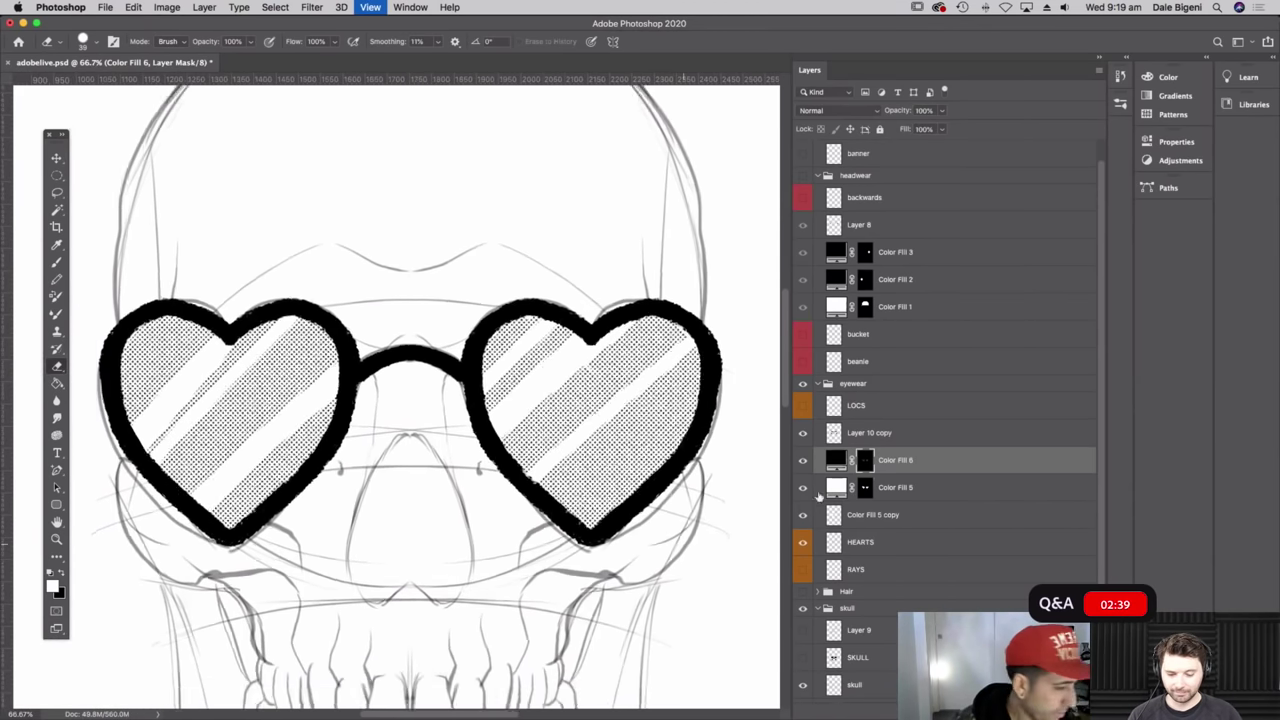
key(super+minus)
key(super+minus)
scroll(830, 450, up, 1)
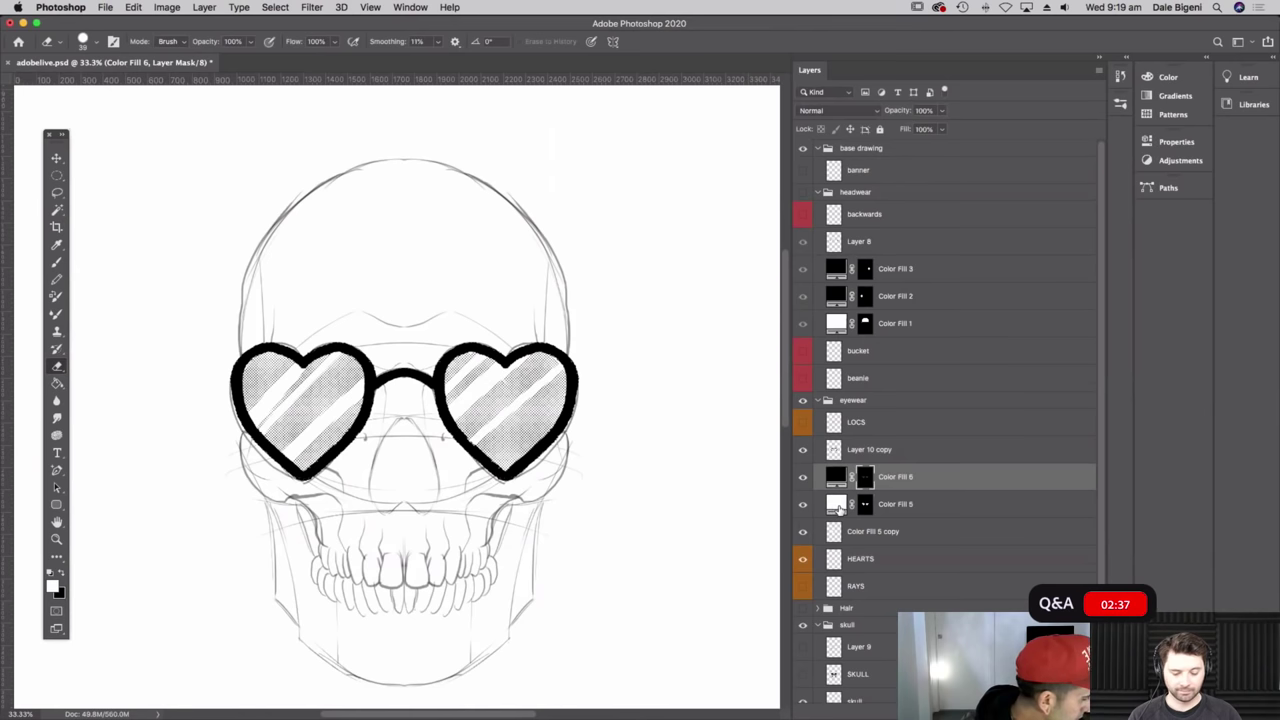
double_click(836, 504)
drag(123, 577, 9, 600)
click(336, 490)
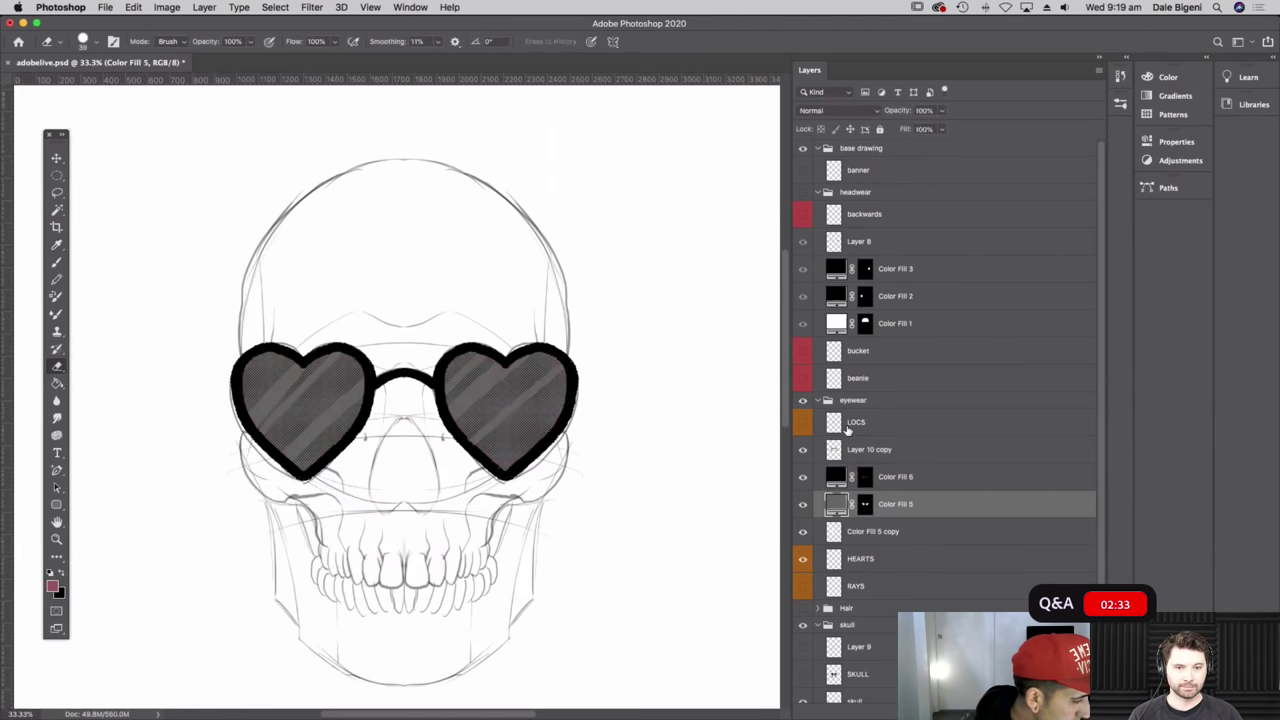
- Create a new layer and place it between Layer 10 copy and the halftone fill Color Fill 6
click(893, 455)
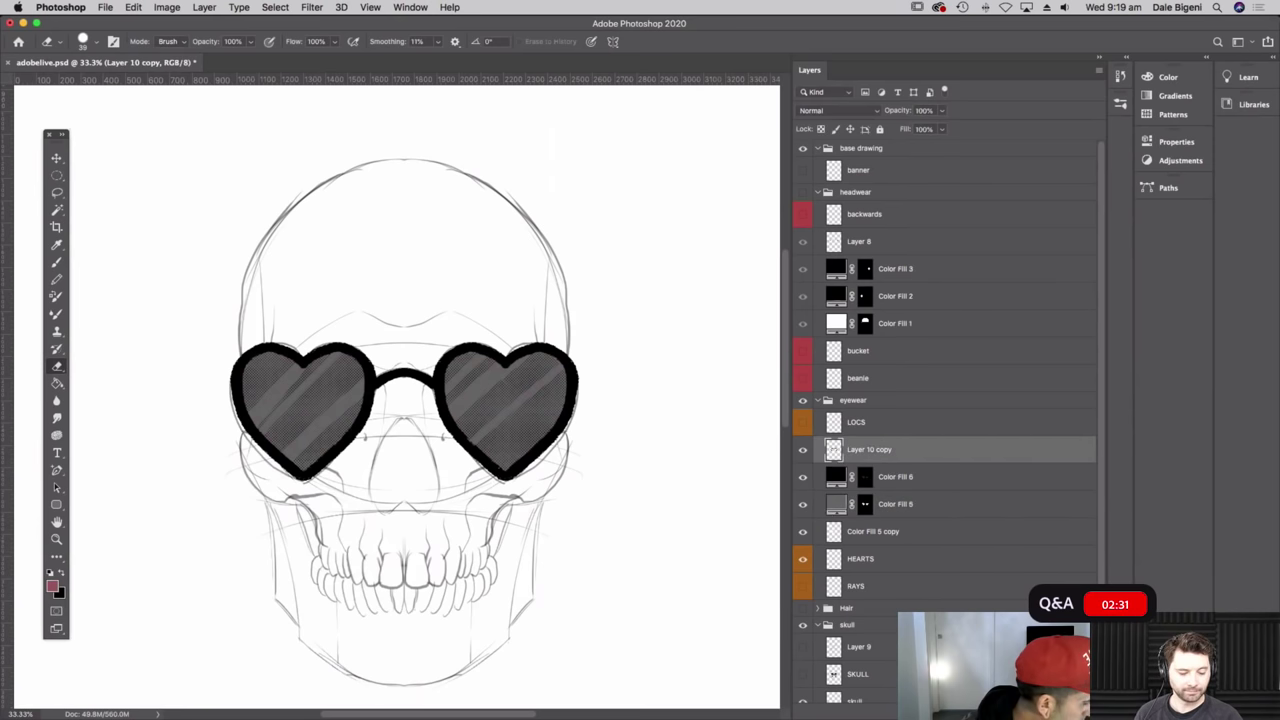
click(1066, 710)
drag(891, 463, 897, 492)
- Set the foreground colour to white and choose the recently used 31 px brush for painting the lens glare
key(super+plus)
key(super+equal)
key(b)
key(d)
key(x)
drag(183, 384, 256, 444)
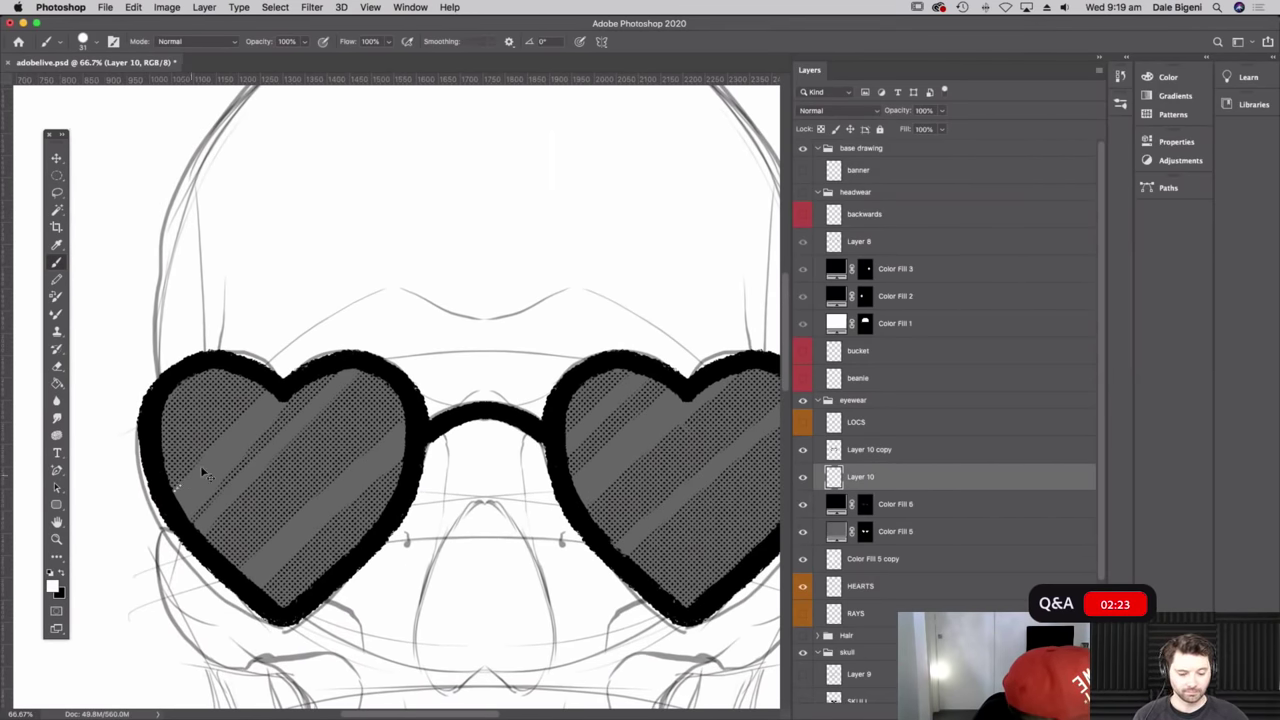
click(100, 45)
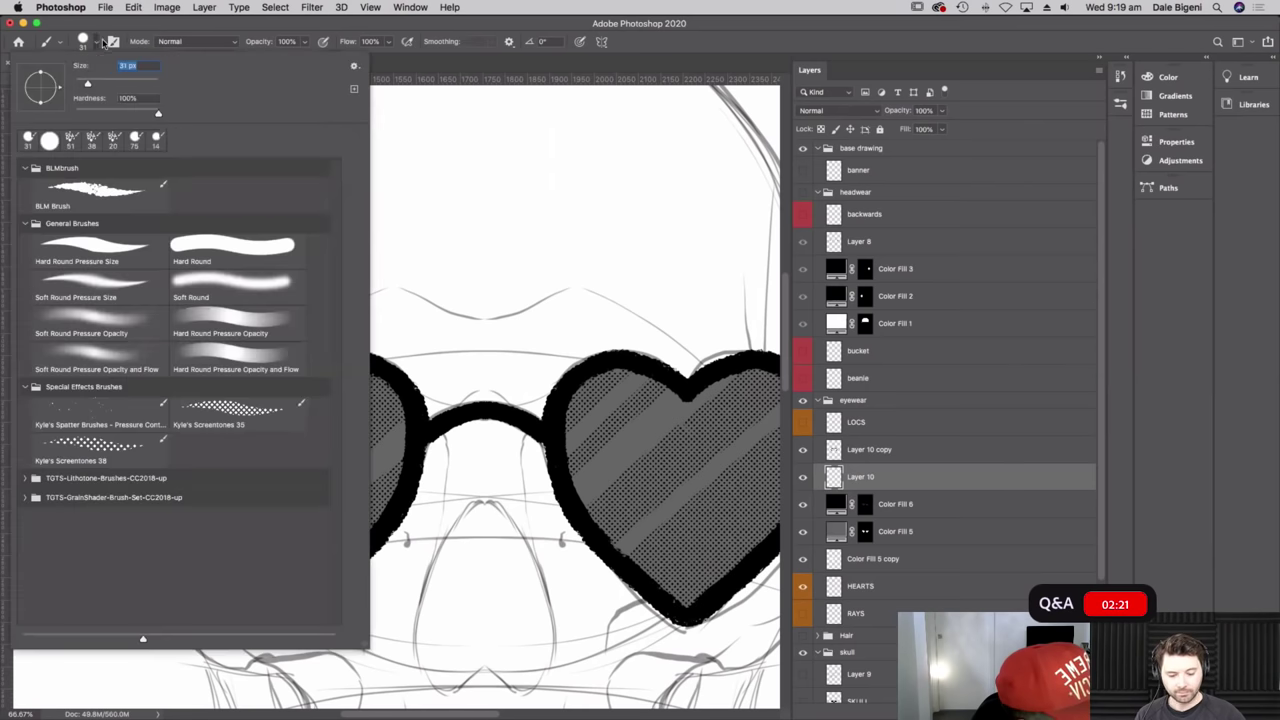
click(28, 141)
key(Return)
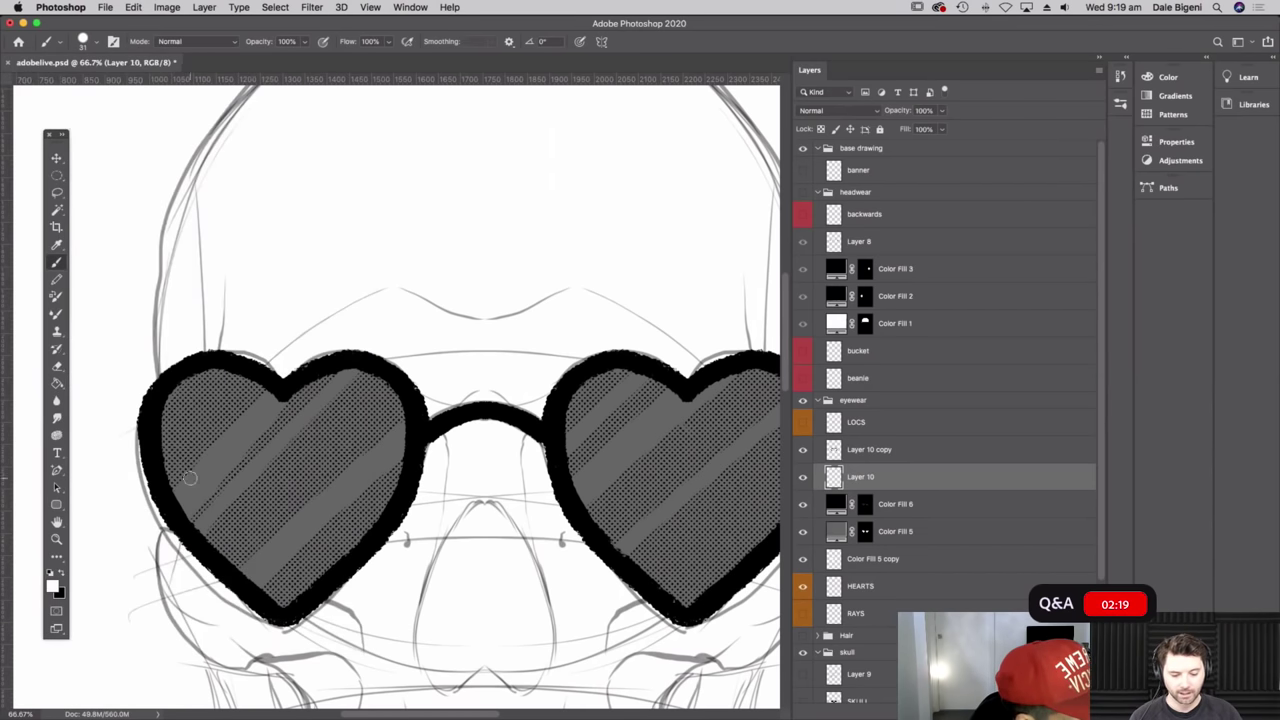
- Paint solid white over the diagonal glare streaks of the left heart lens, redoing uneven strokes
drag(171, 494, 270, 386)
key(super+z)
drag(168, 494, 270, 388)
mouse_move(186, 520)
mouse_down()
mouse_move(319, 369)
mouse_move(176, 513)
mouse_move(284, 393)
mouse_move(246, 428)
mouse_up()
key(super+z)
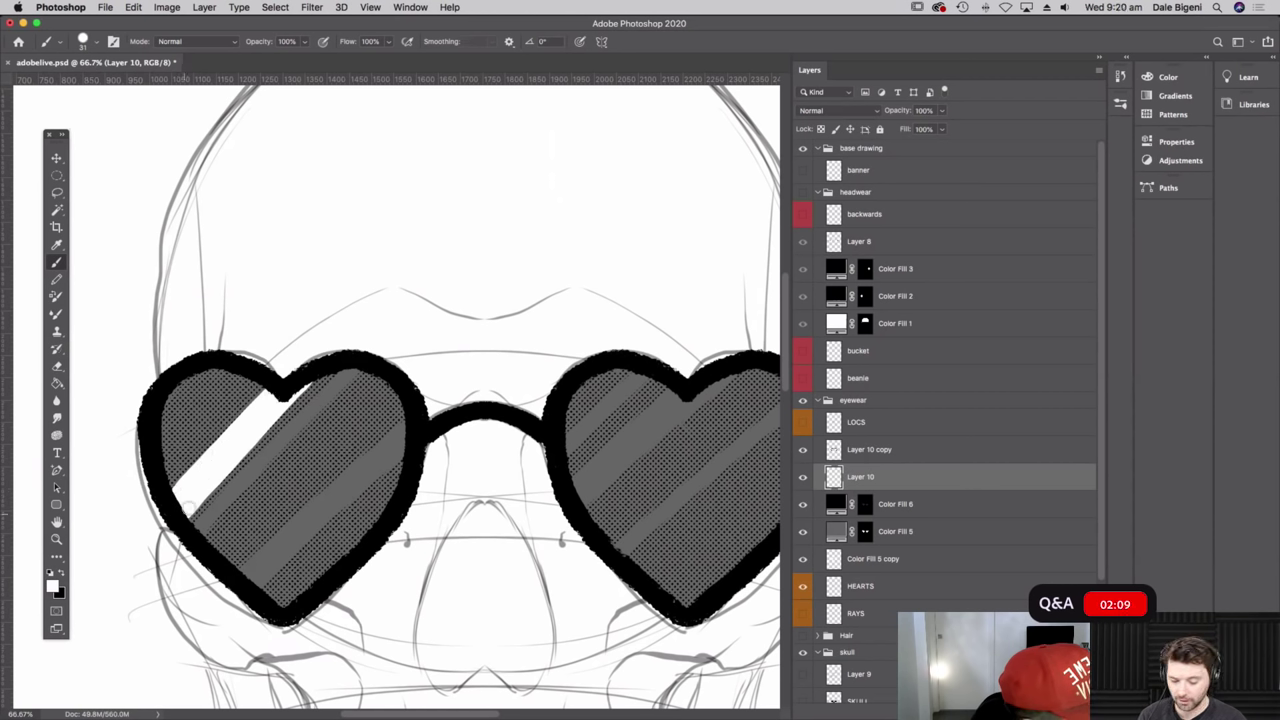
drag(200, 530, 350, 373)
key(super+z)
drag(196, 530, 350, 372)
drag(196, 528, 231, 488)
mouse_move(198, 530)
mouse_down()
mouse_move(370, 355)
mouse_move(329, 386)
mouse_up()
mouse_move(182, 583)
mouse_down()
mouse_move(356, 414)
mouse_move(299, 496)
mouse_move(186, 605)
mouse_move(255, 526)
mouse_move(182, 582)
mouse_move(265, 505)
mouse_move(187, 587)
mouse_move(215, 561)
mouse_move(199, 585)
mouse_move(330, 452)
mouse_up()
- Paint the uppermost diagonal glare streak of the right heart lens solid white
drag(588, 497, 432, 483)
drag(352, 456, 422, 388)
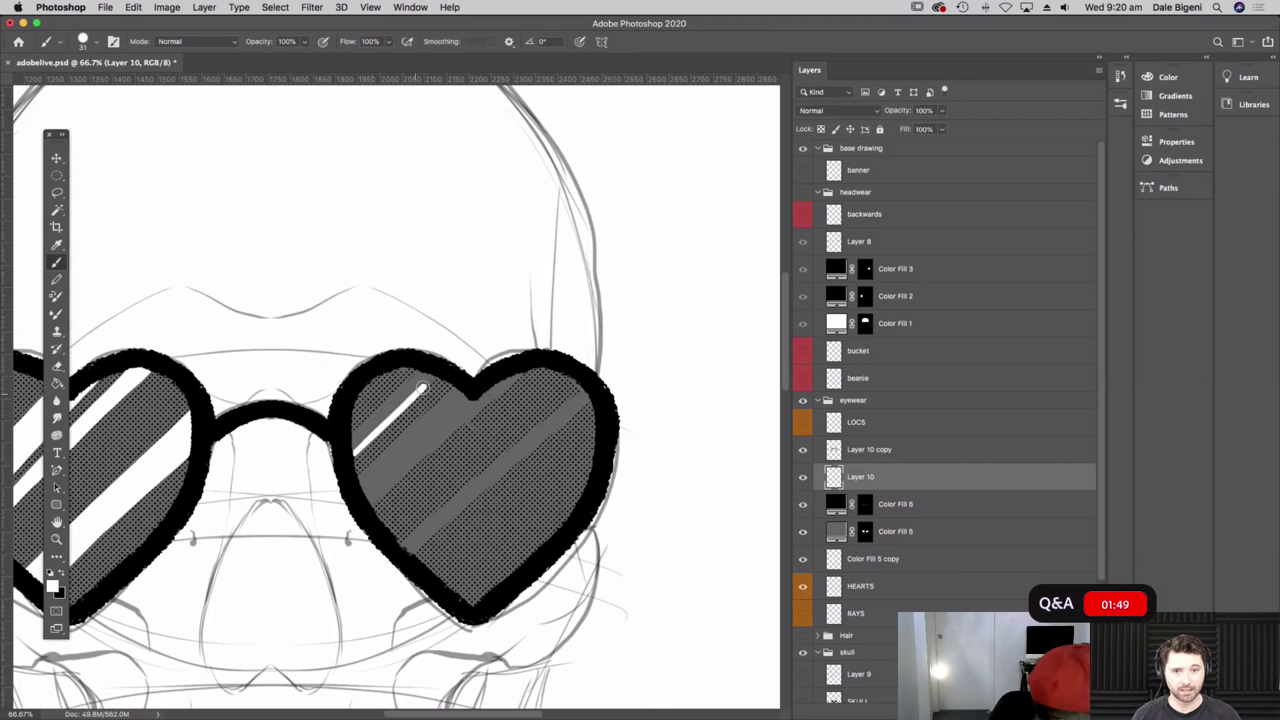
key(super+z)
mouse_move(352, 458)
mouse_down()
mouse_move(432, 378)
mouse_move(358, 431)
mouse_move(422, 371)
mouse_move(358, 441)
mouse_move(407, 390)
mouse_up()
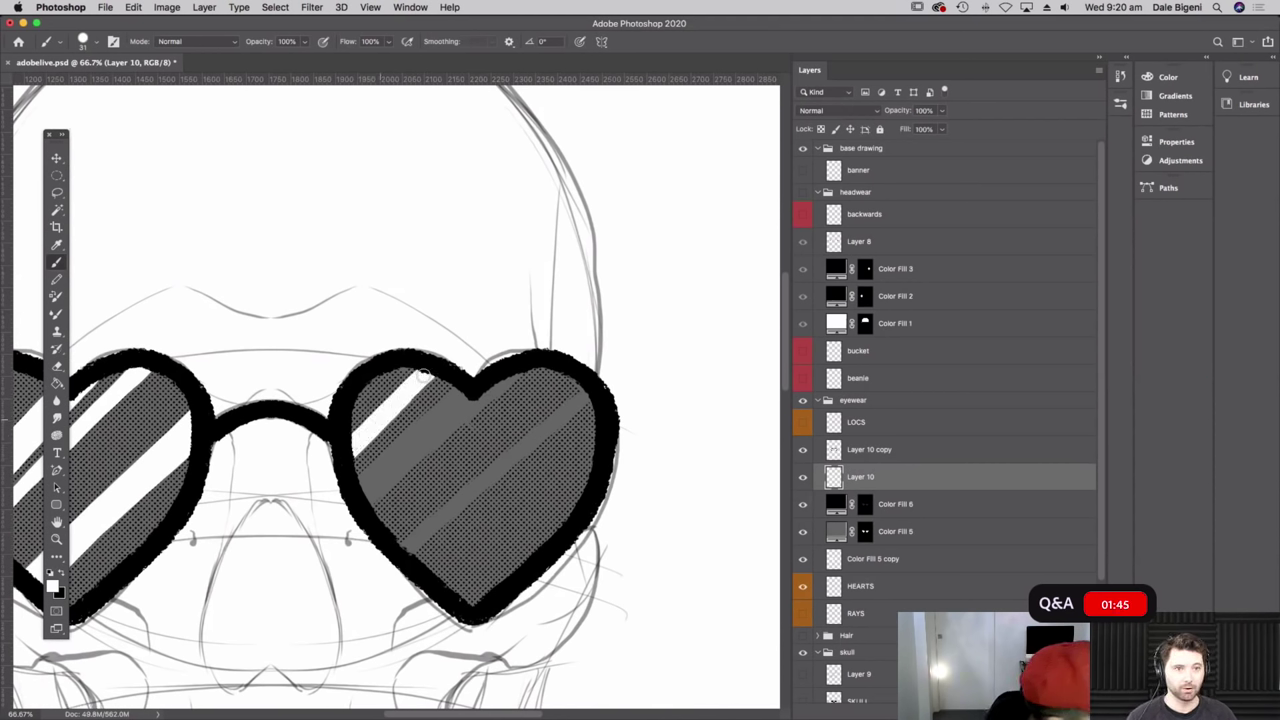
drag(352, 459, 433, 376)
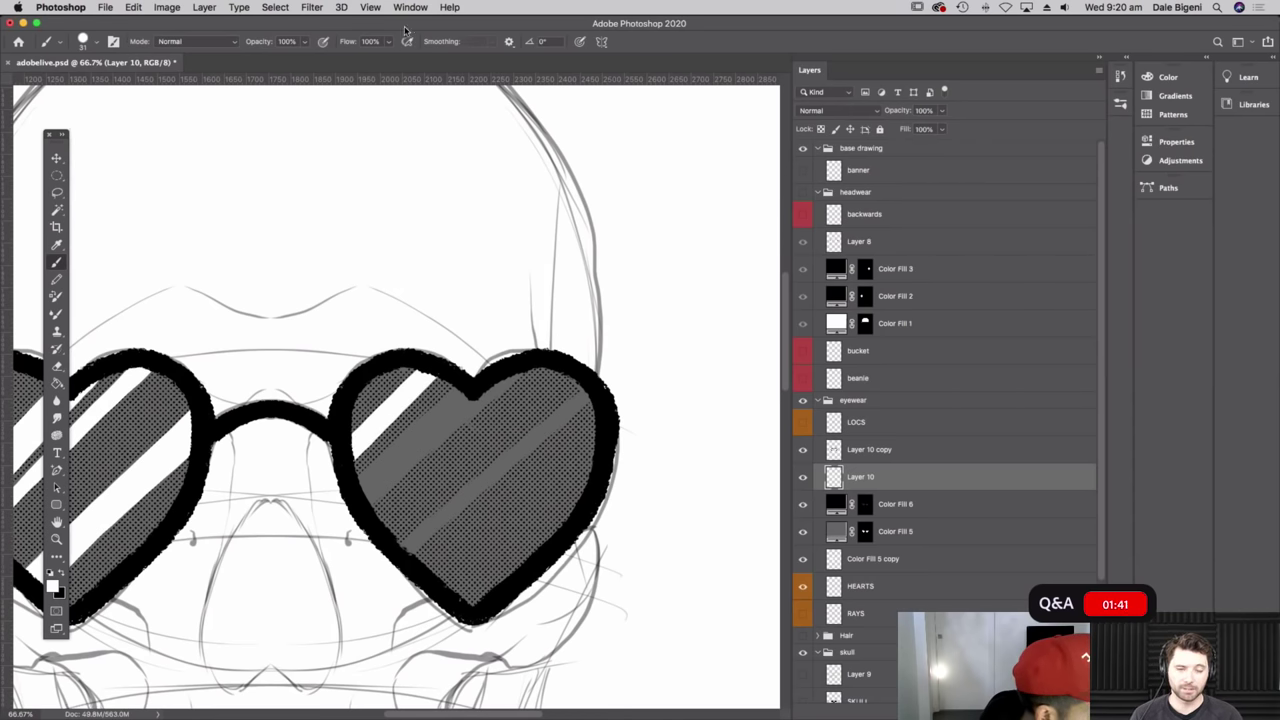
- Enable smoothing for the current brush and set it to 20%
click(113, 42)
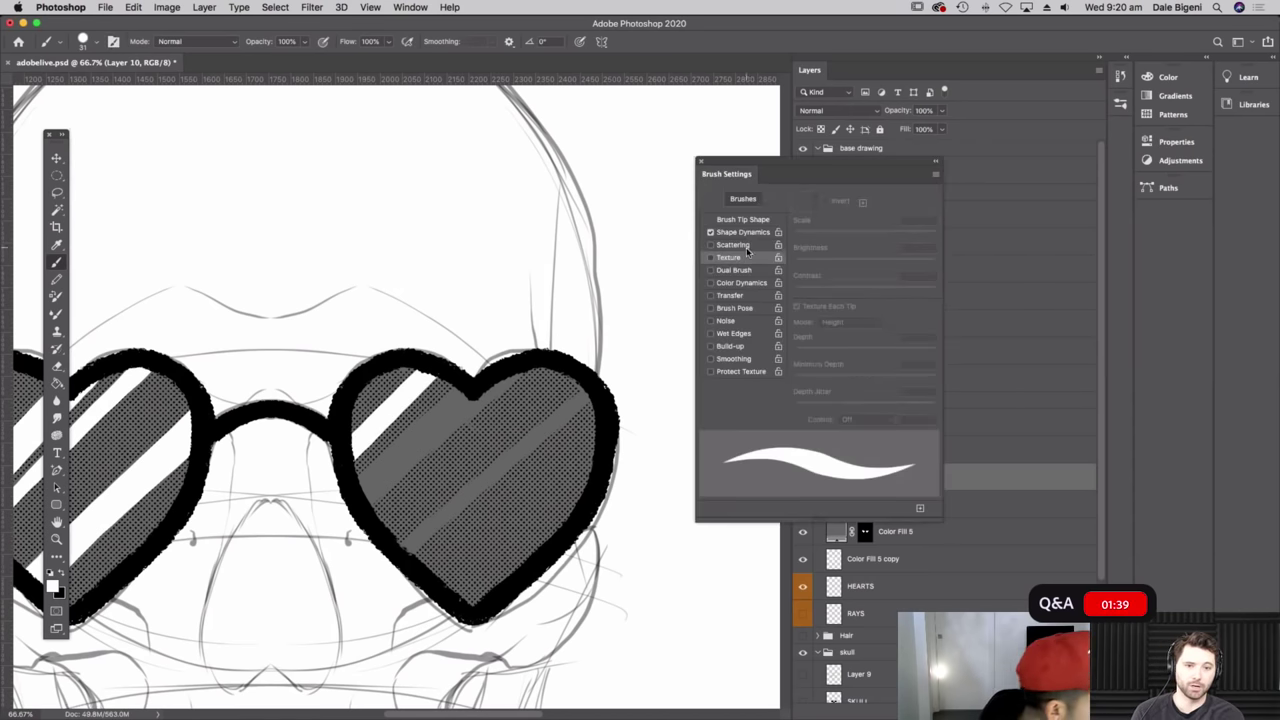
click(738, 358)
click(744, 362)
click(703, 163)
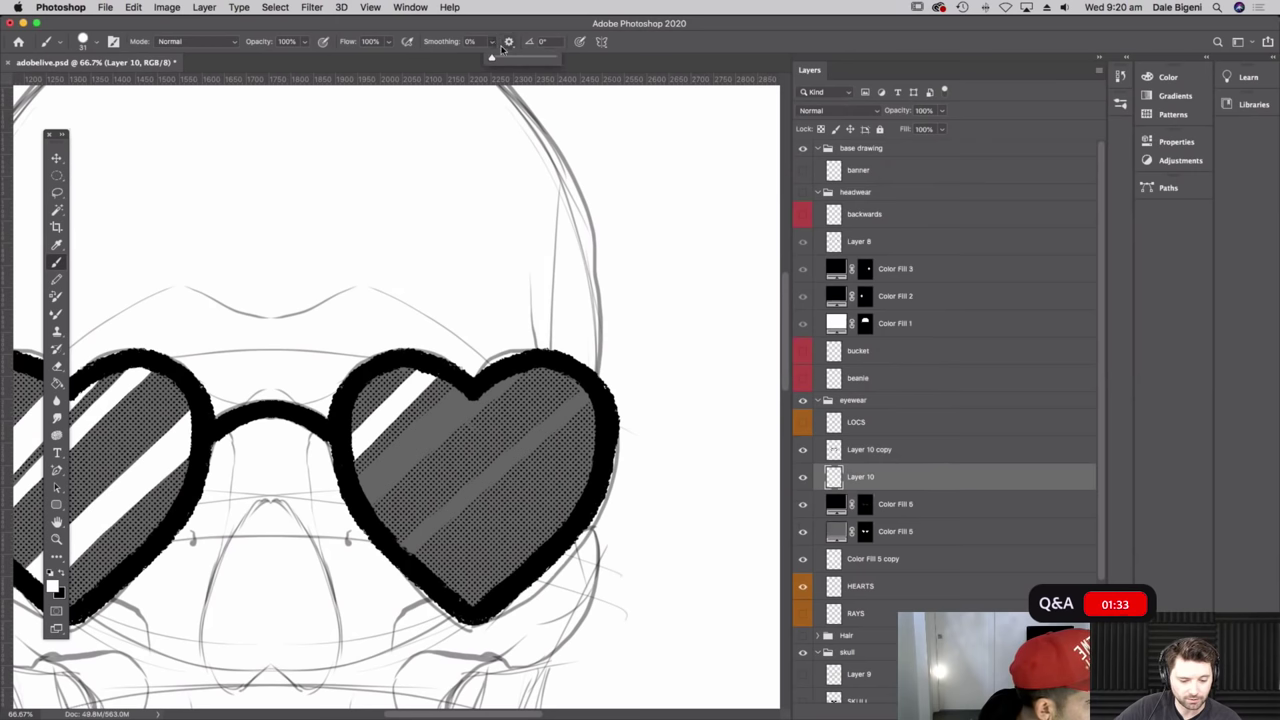
click(508, 42)
- Paint the wide middle diagonal glare streak of the right heart lens solid white
drag(368, 505, 520, 357)
mouse_move(354, 483)
mouse_down()
mouse_move(462, 390)
mouse_move(362, 500)
mouse_move(504, 380)
mouse_move(358, 484)
mouse_move(470, 382)
mouse_move(368, 512)
mouse_move(429, 443)
mouse_up()
drag(373, 505, 508, 380)
- Paint the lowest narrow diagonal glare streak of the right heart lens solid white, redoing an uneven stroke
key(space)
drag(547, 418, 497, 428)
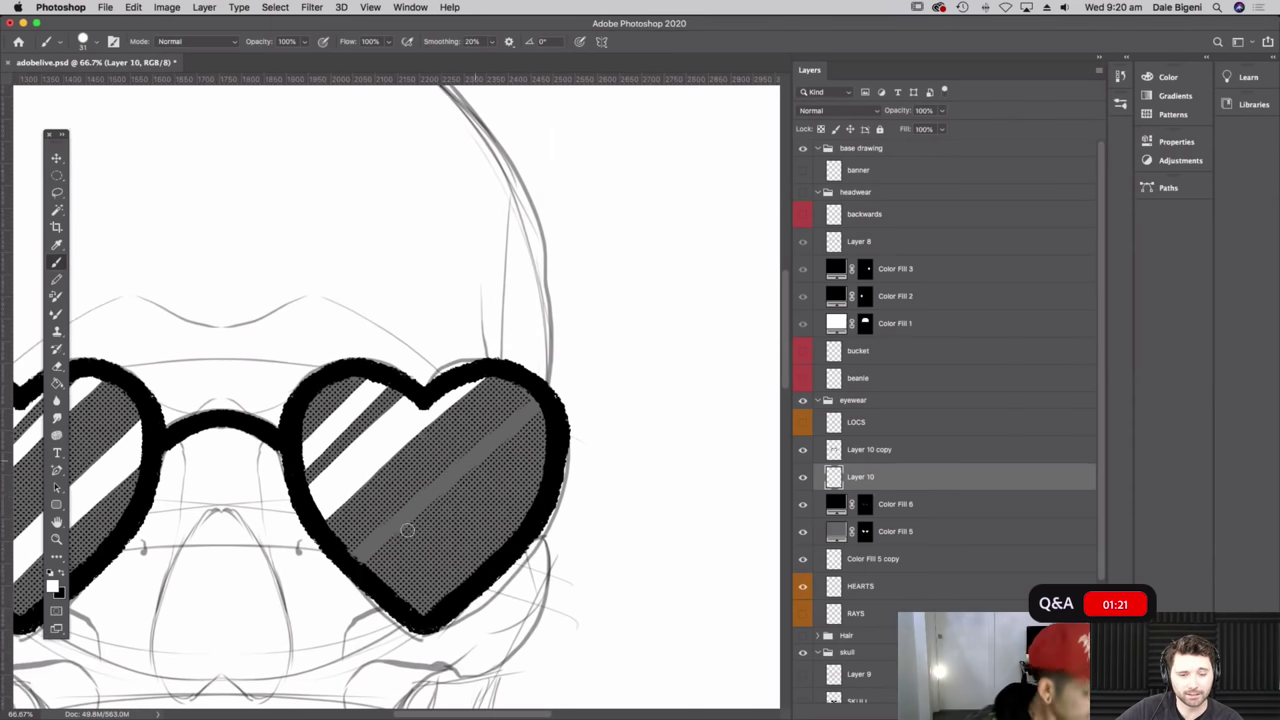
drag(360, 560, 464, 457)
mouse_move(349, 557)
mouse_down()
mouse_move(531, 390)
mouse_move(450, 485)
mouse_move(546, 405)
mouse_move(364, 566)
mouse_up()
key(super+z)
drag(540, 400, 353, 564)
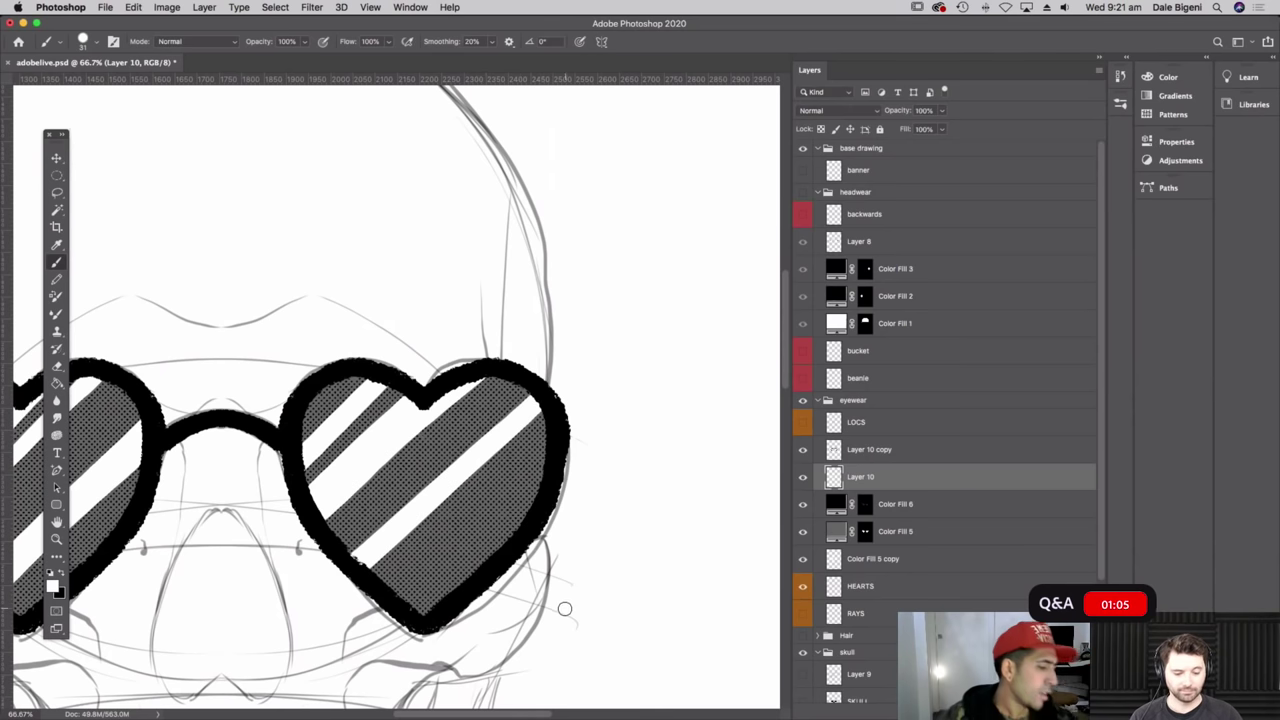
drag(447, 499, 579, 448)
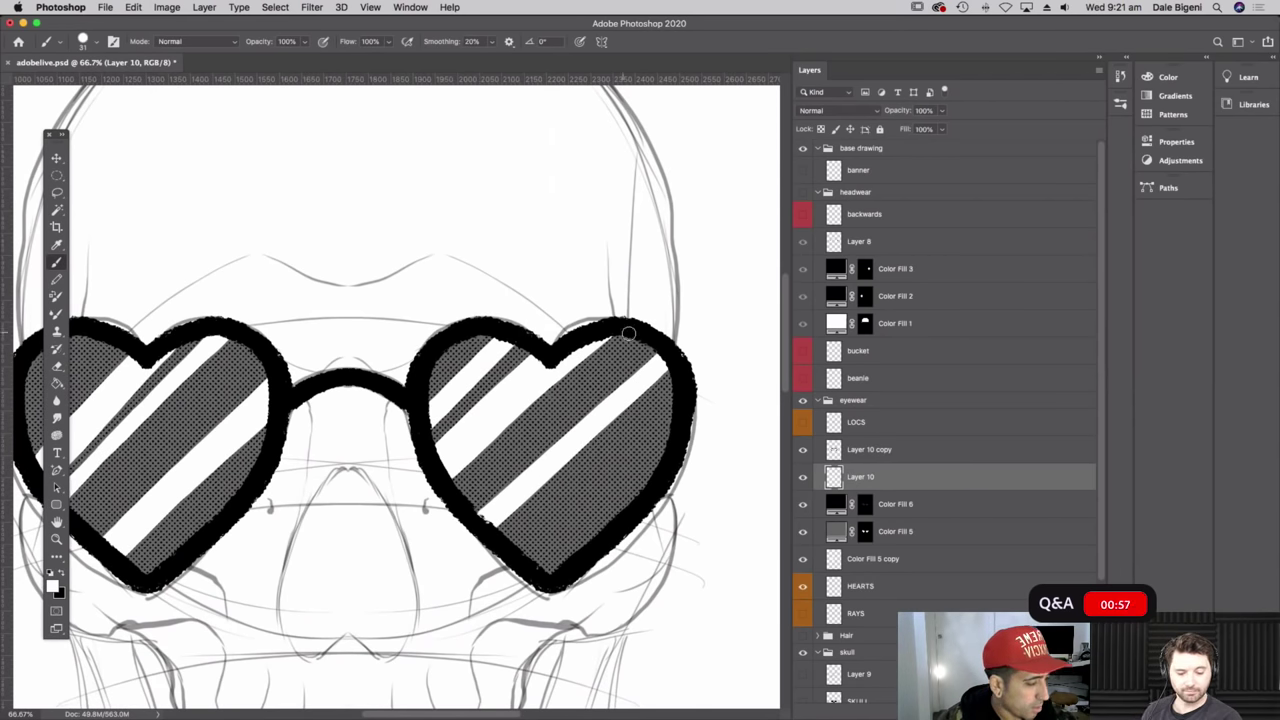
drag(431, 555, 481, 467)
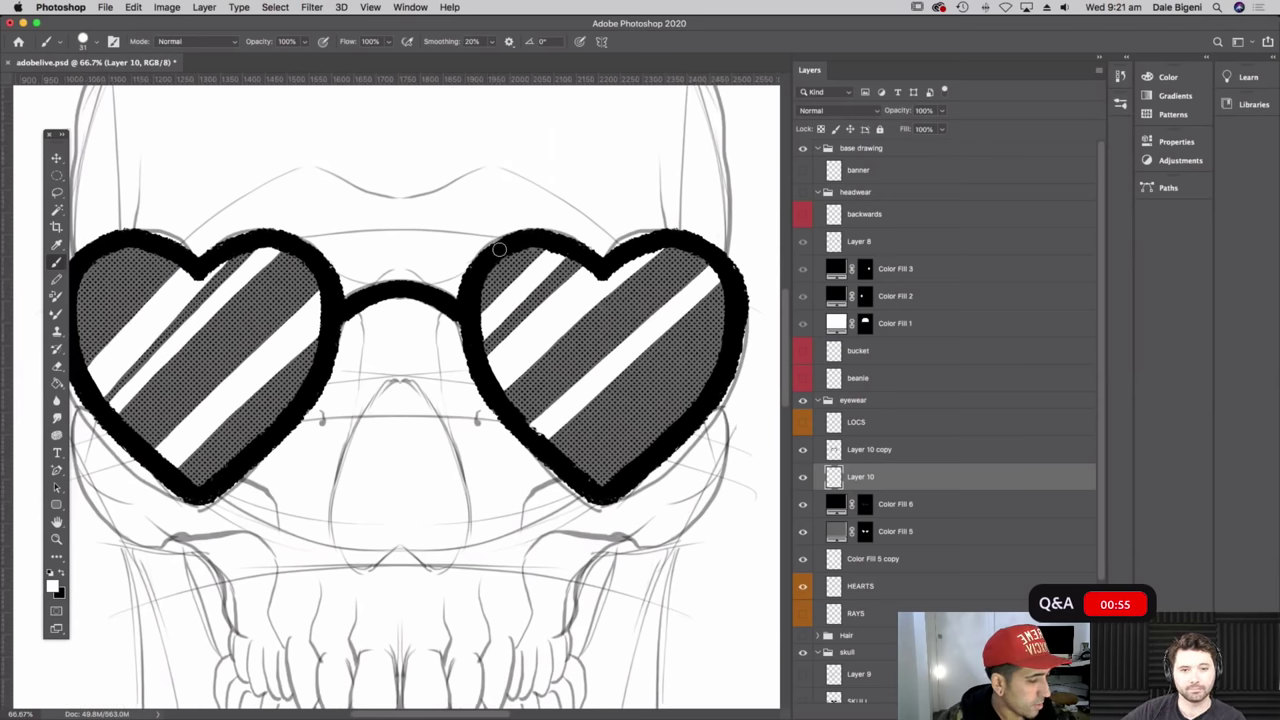
drag(462, 392, 504, 449)
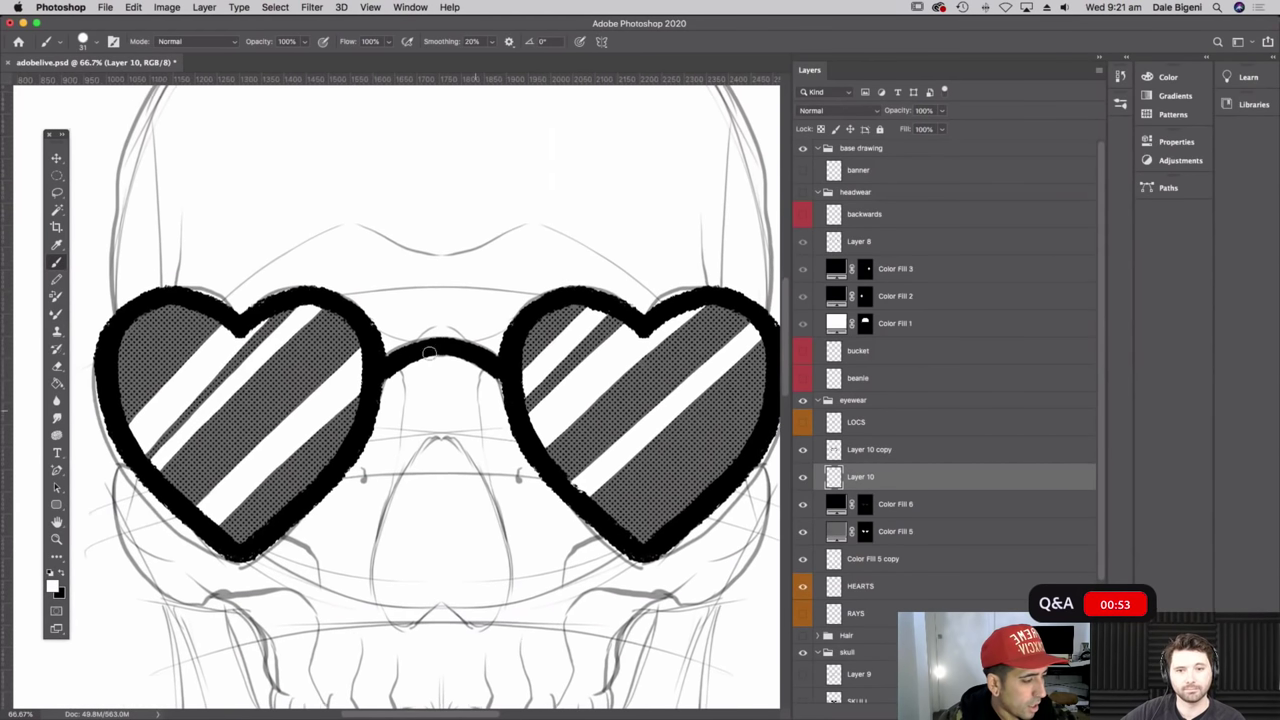
click(62, 42)
click(93, 42)
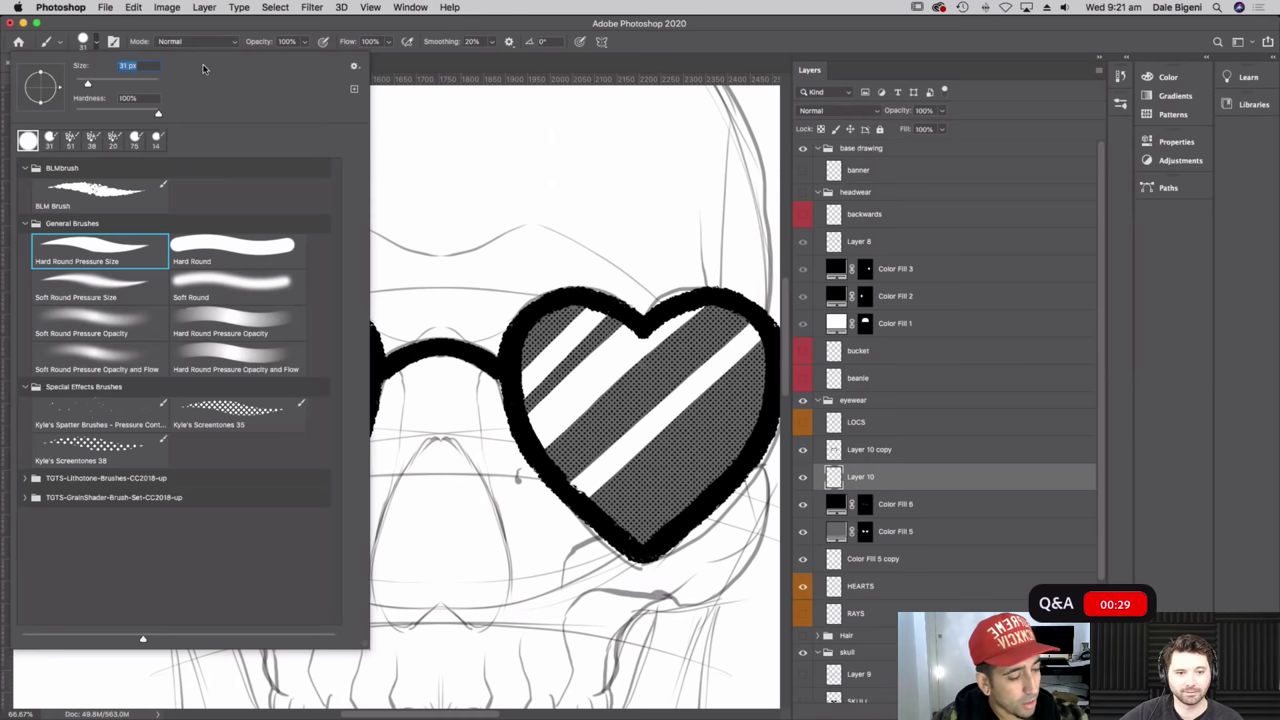
click(93, 46)
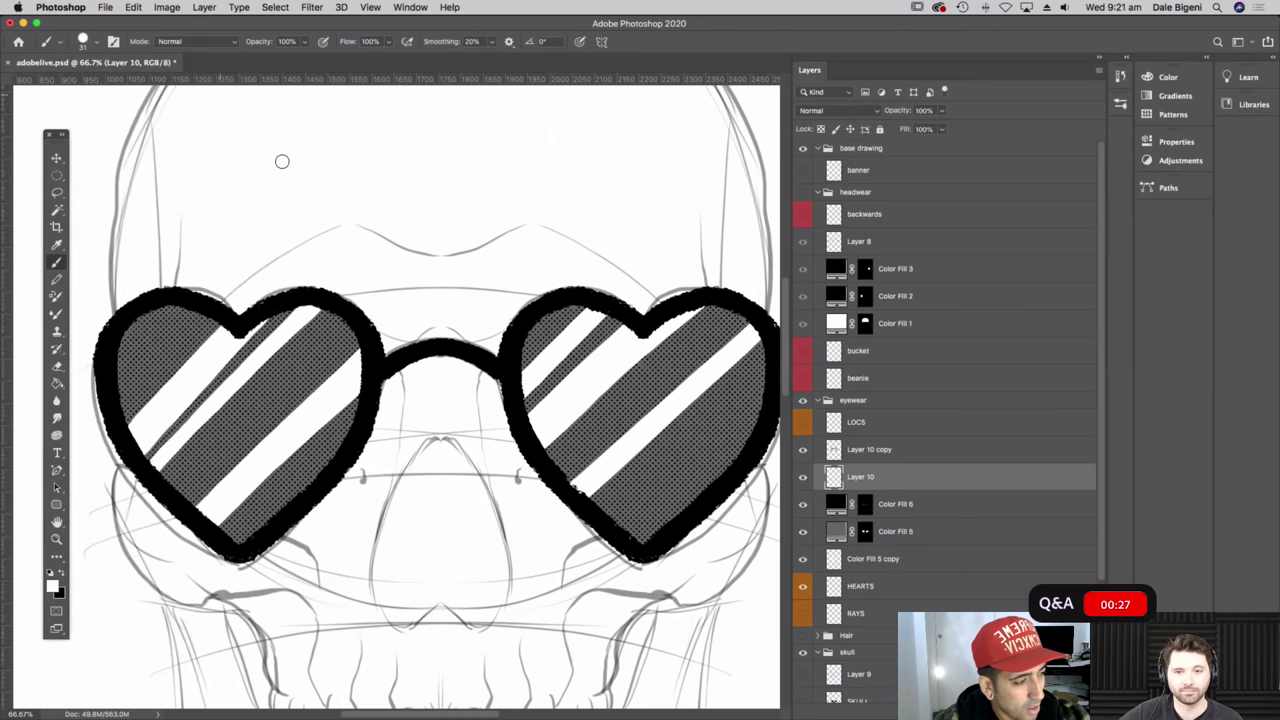
- Load the outline of Layer 10 copy as a selection and fill it with a white solid colour layer above Layer 10
key(ctrl+minus)
key(ctrl+minus)
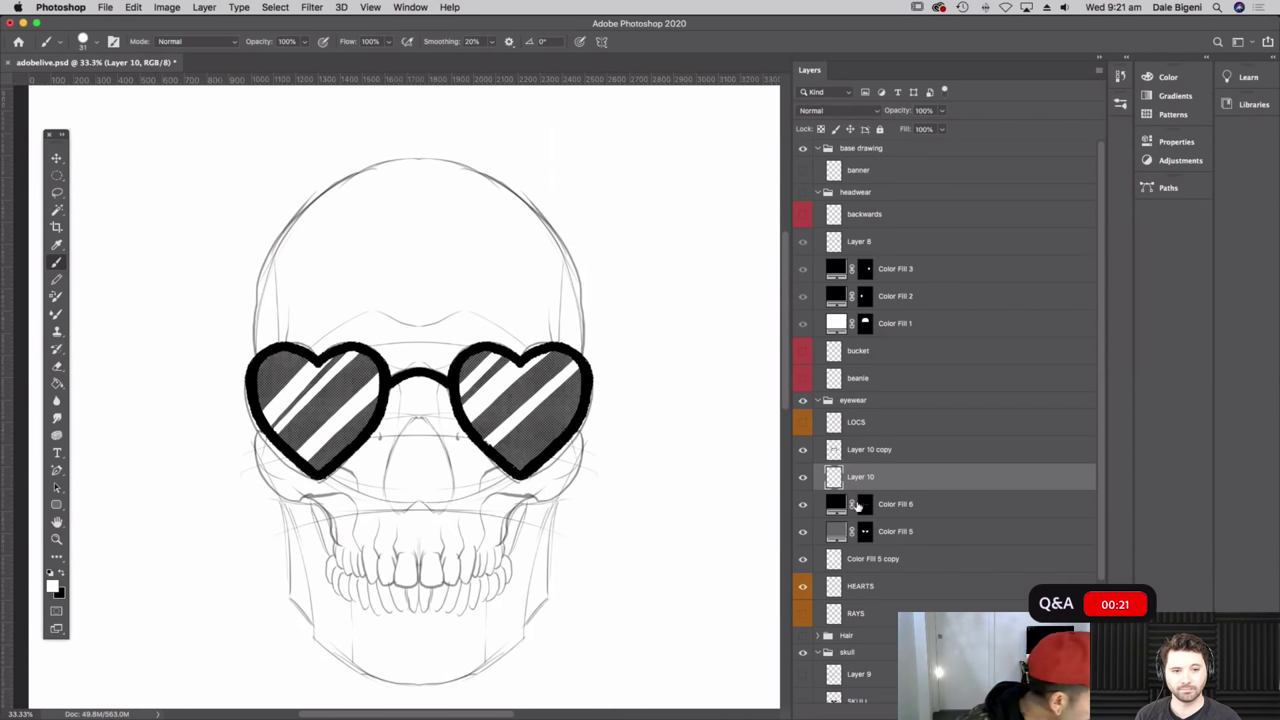
click(803, 450)
click(803, 450)
super+click(831, 453)
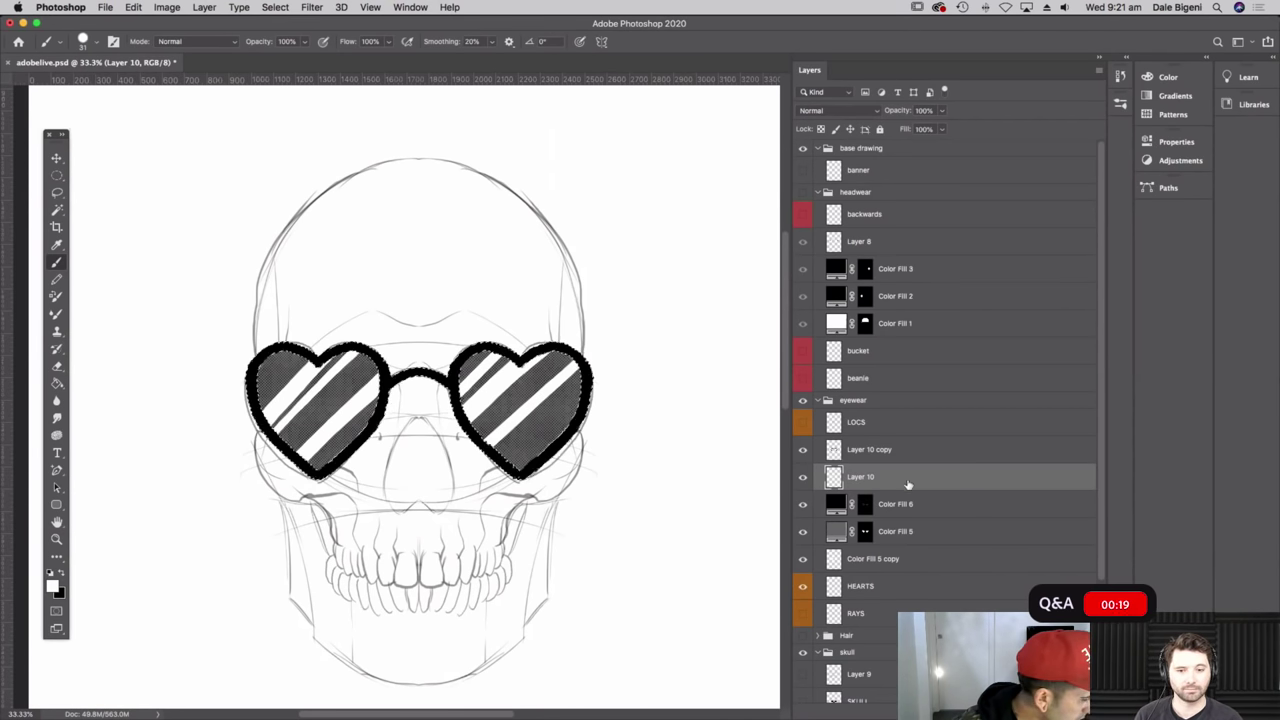
click(1023, 700)
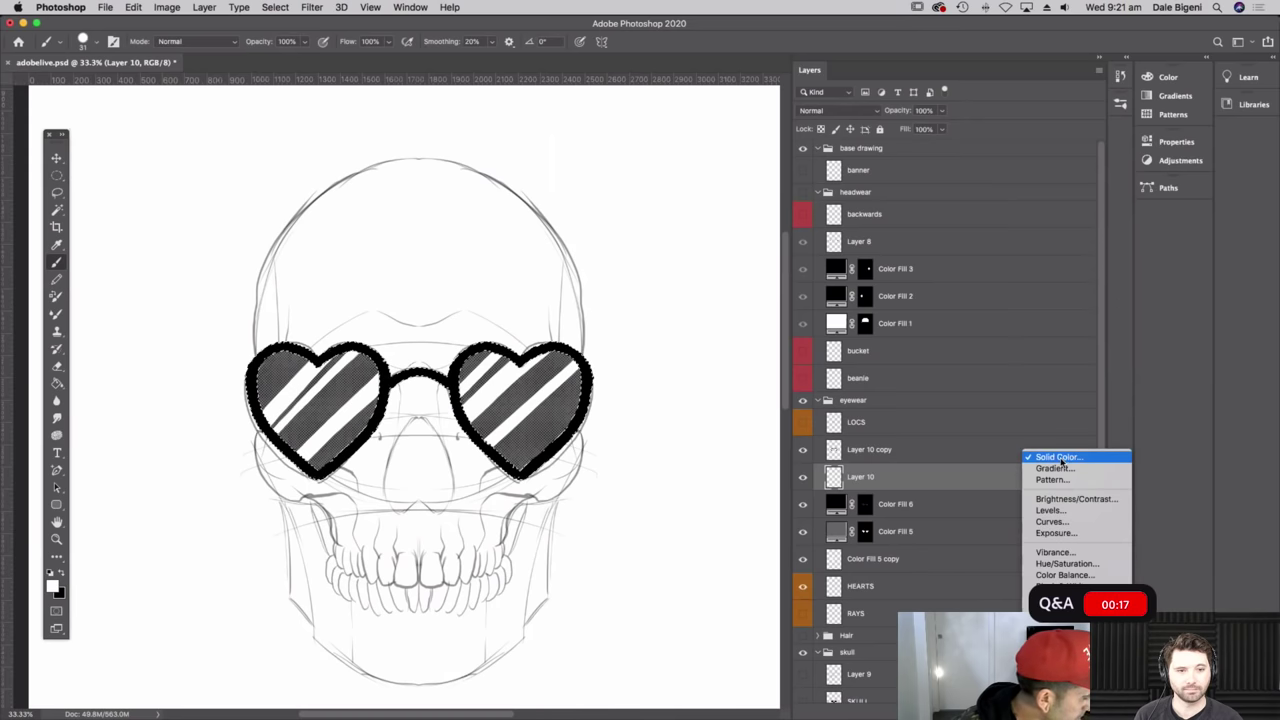
click(1058, 457)
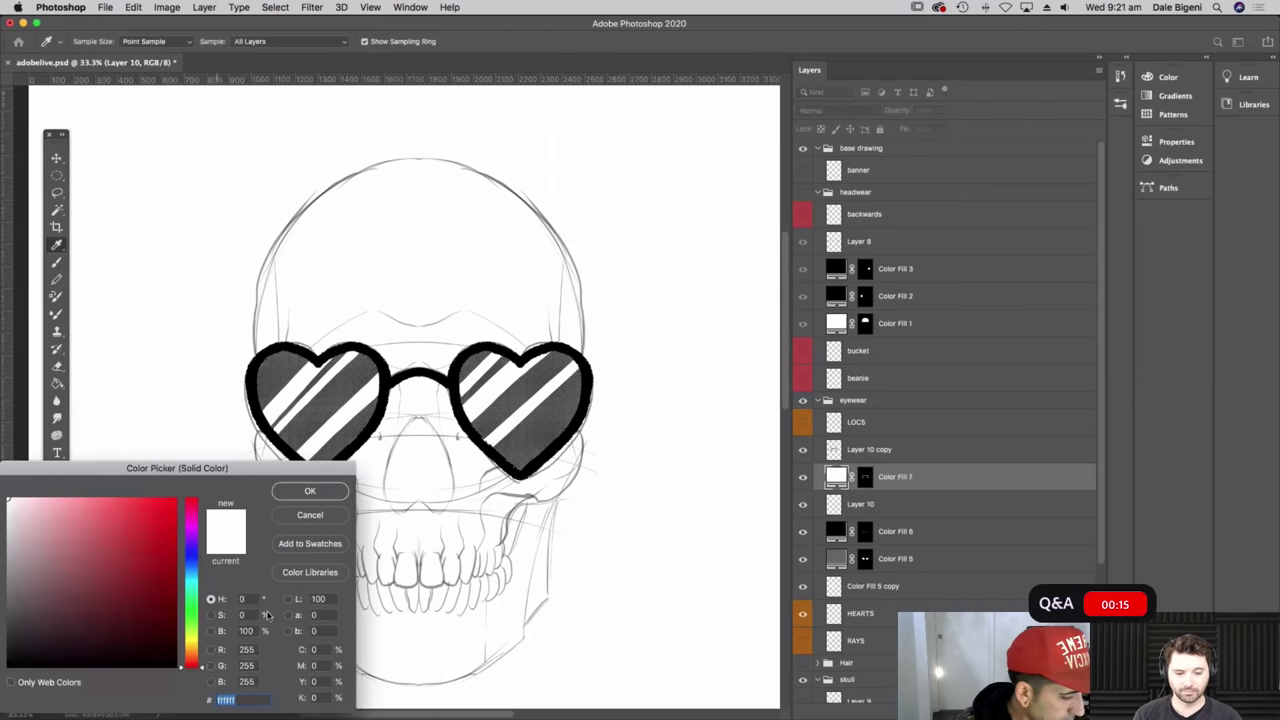
drag(170, 656, 3, 485)
click(305, 490)
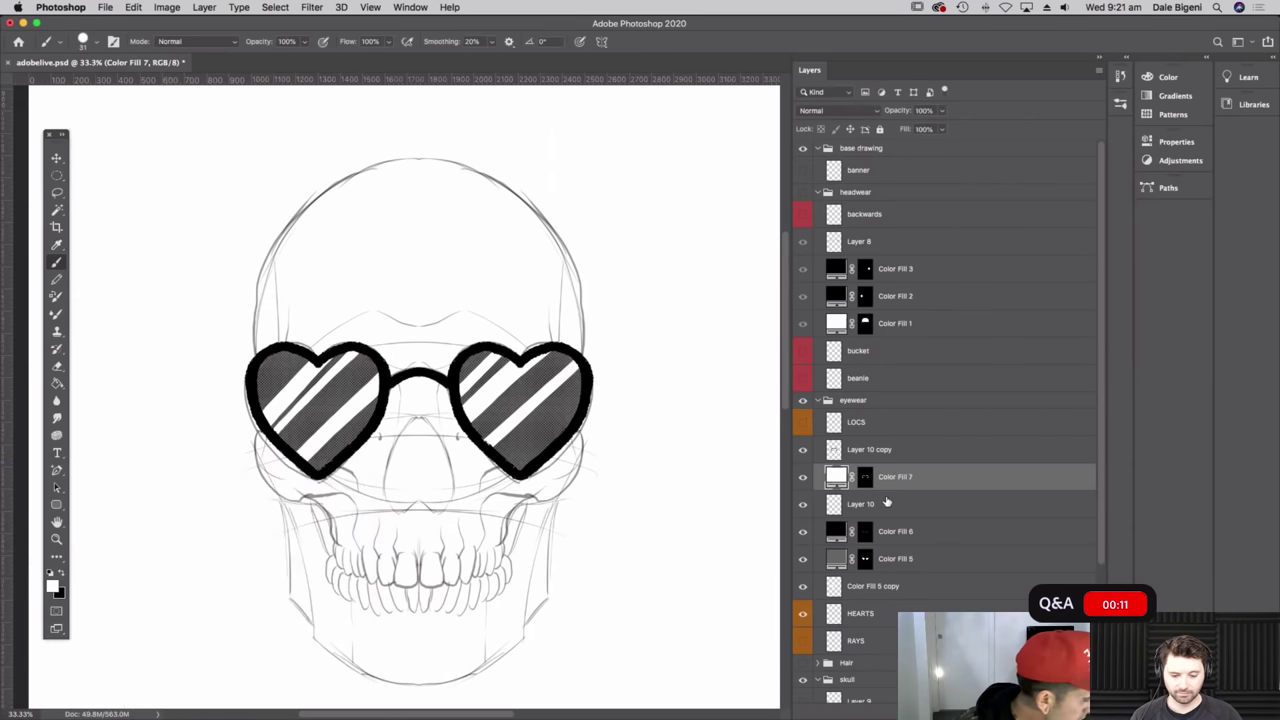
- Try deleting the painted Layer 10, undo the deletion, and delete the white fill layer Color Fill 7 instead
click(890, 504)
key(BackSpace)
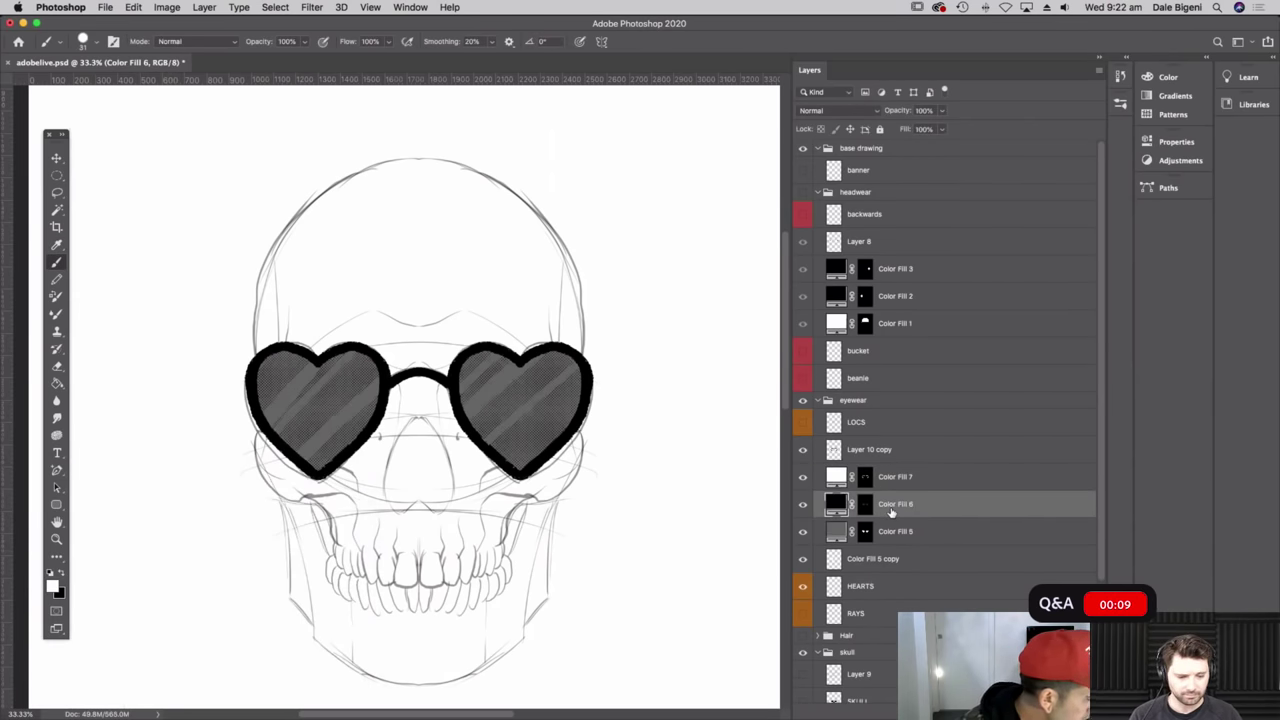
key(super+z)
click(803, 506)
click(803, 506)
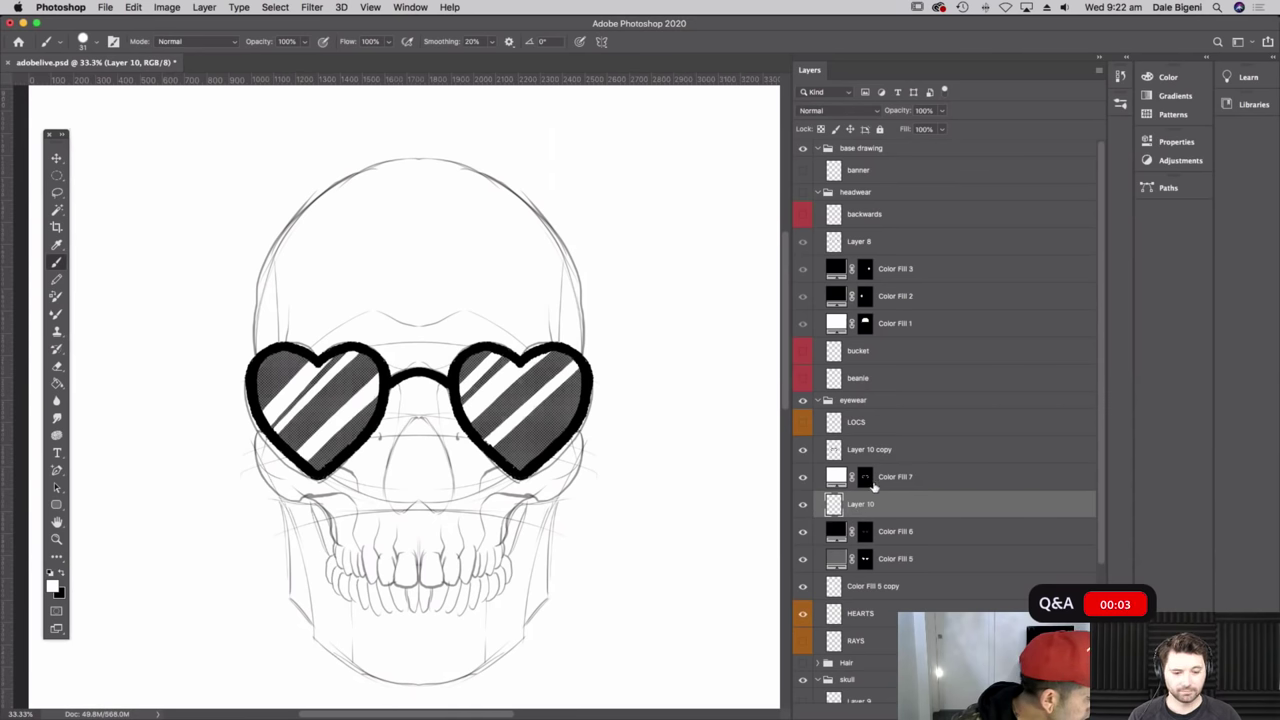
click(841, 478)
key(Delete)
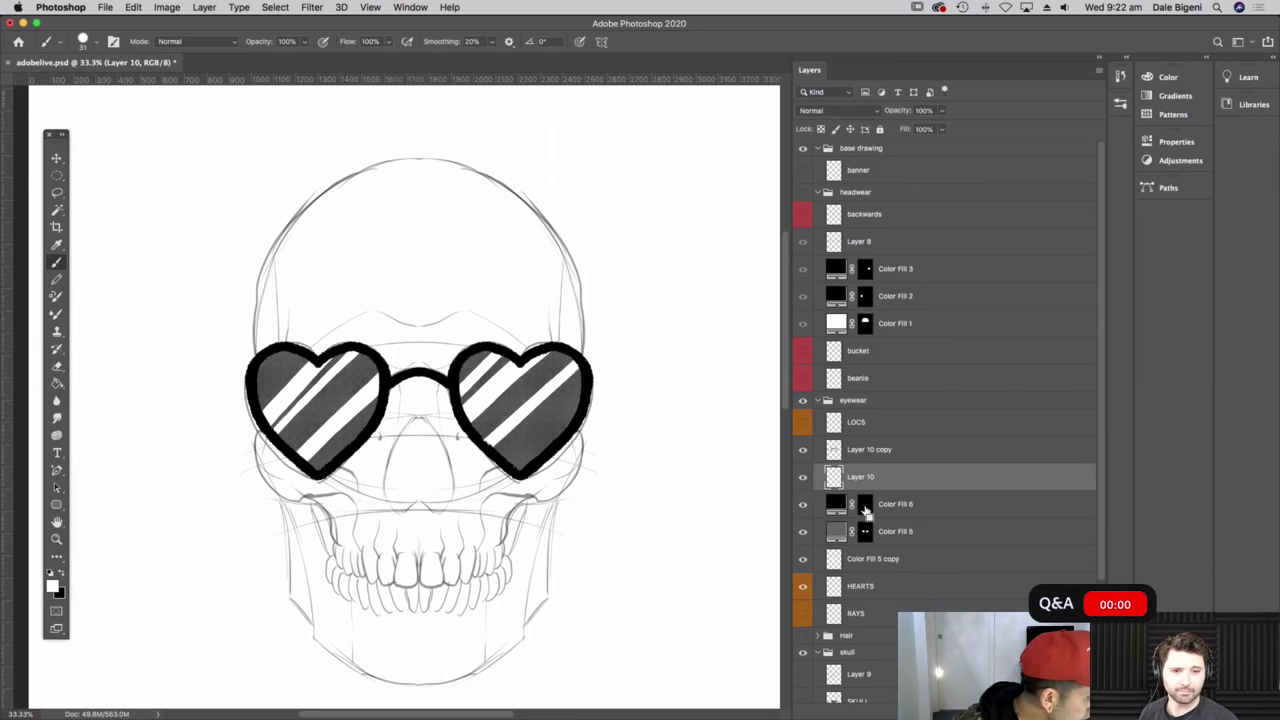
- Load the glasses frame outline as a selection and start a solid colour fill layer above Layer 10 copy
super+click(866, 509)
shift+click(866, 508)
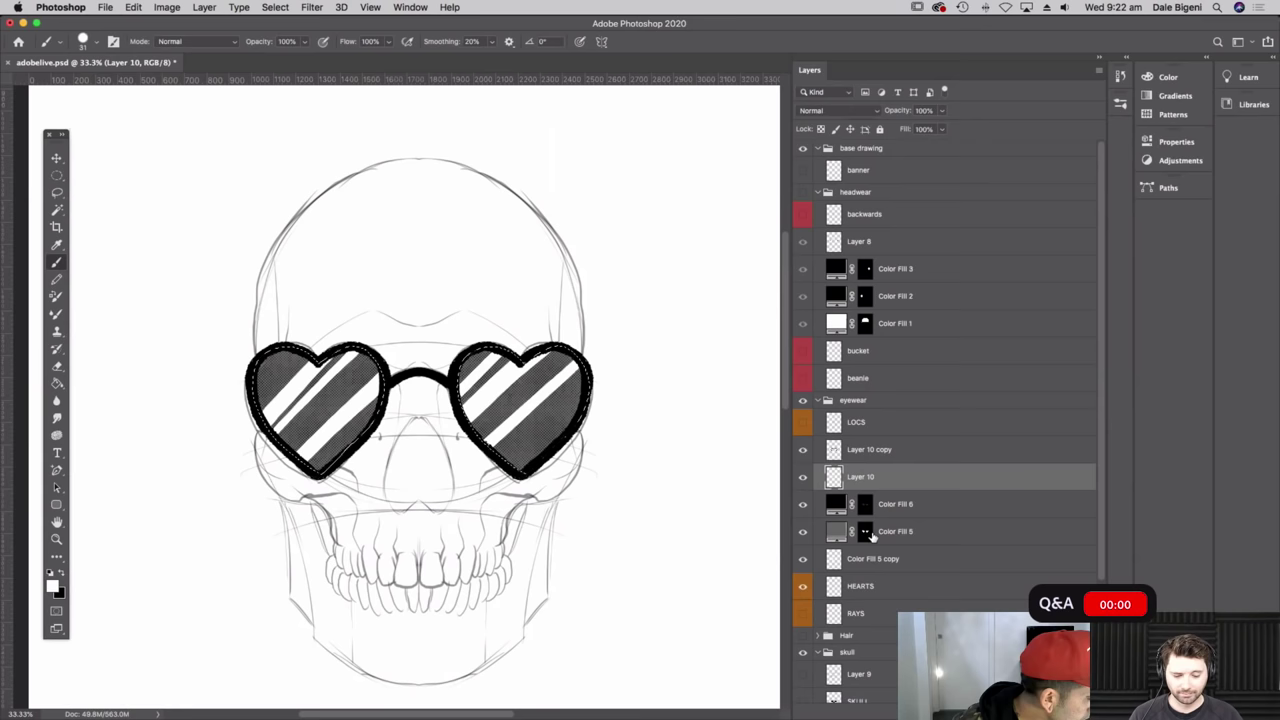
click(868, 449)
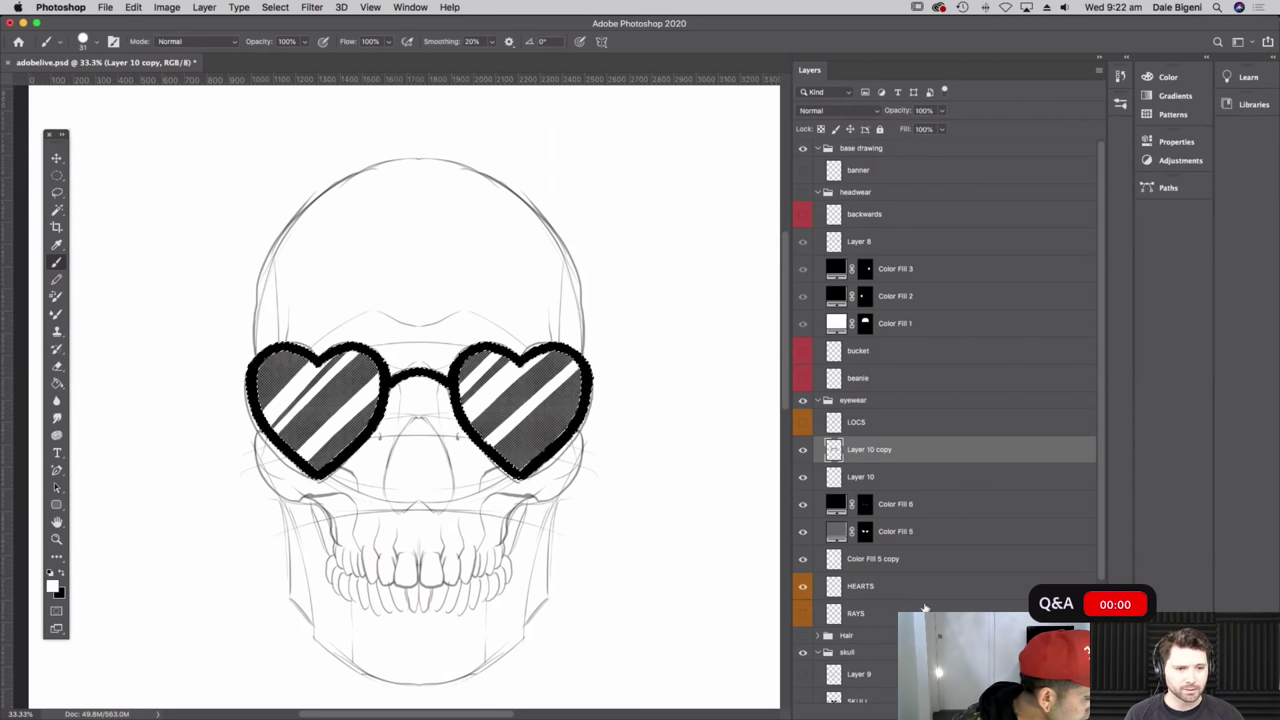
click(1024, 712)
click(1040, 452)
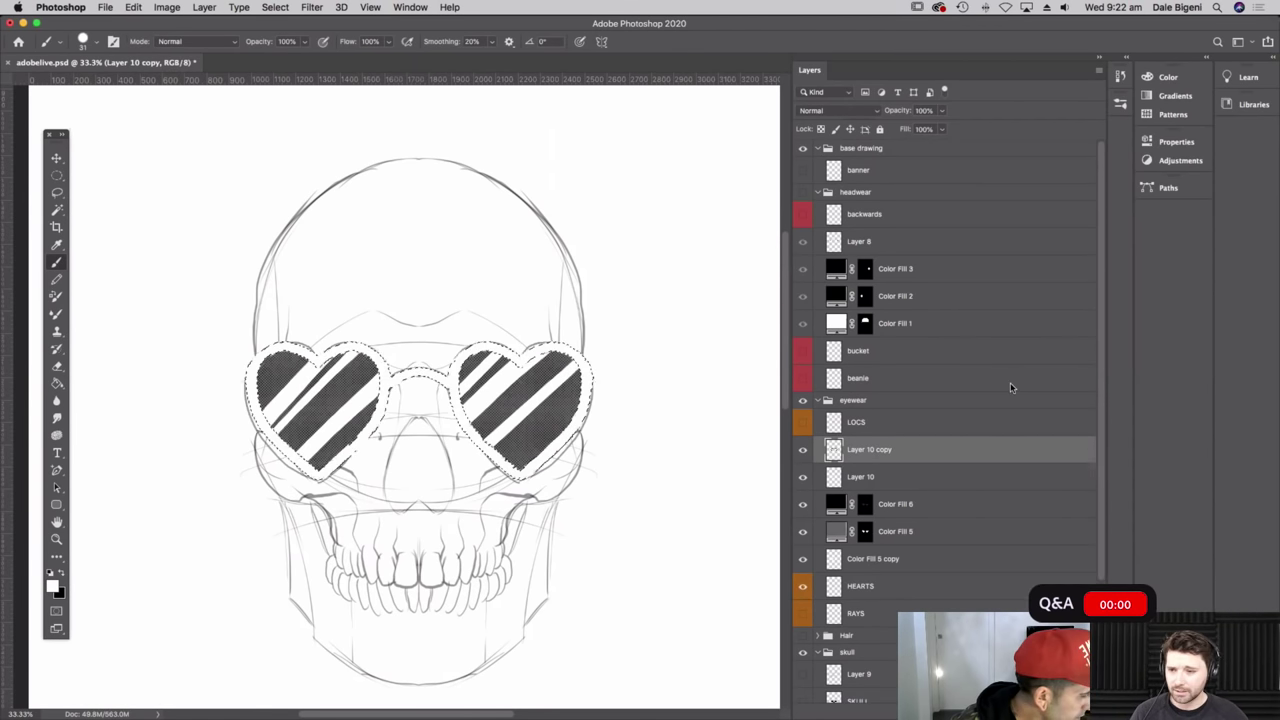
- Create the white fill layer for the heart glasses frame with a thin black outside stroke, and save the document
click(336, 493)
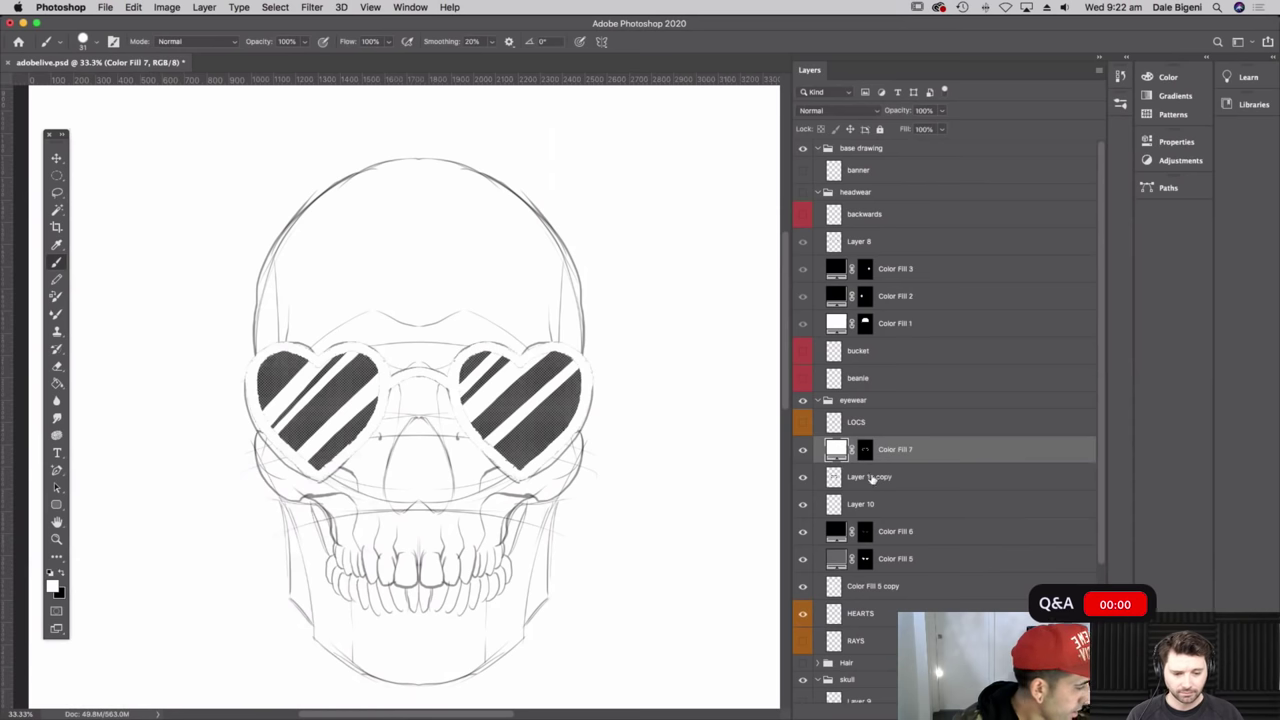
click(987, 712)
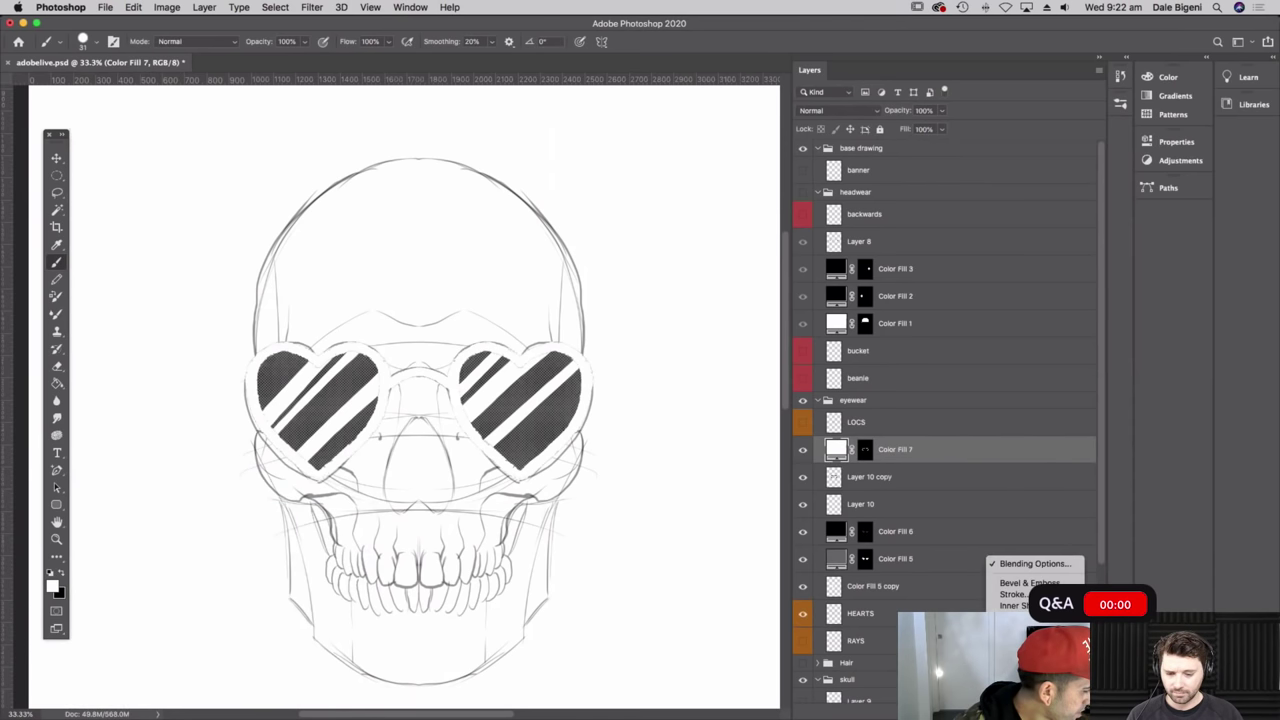
click(1013, 594)
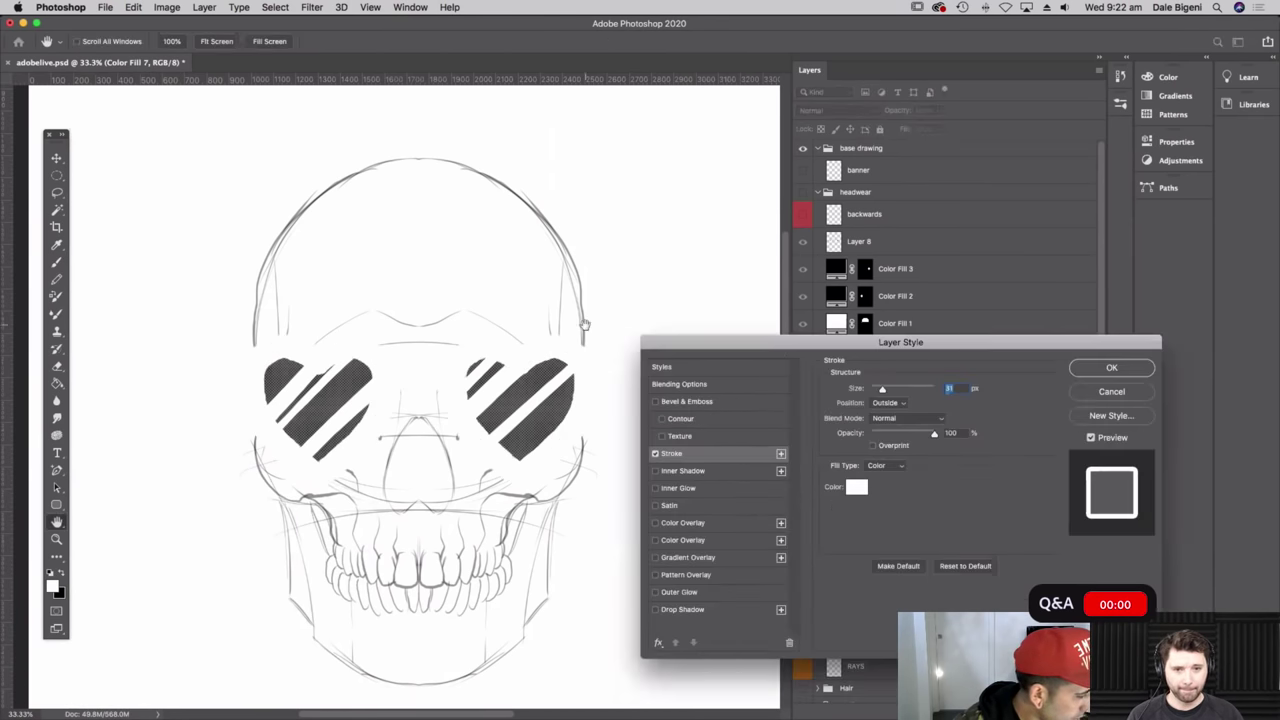
click(856, 486)
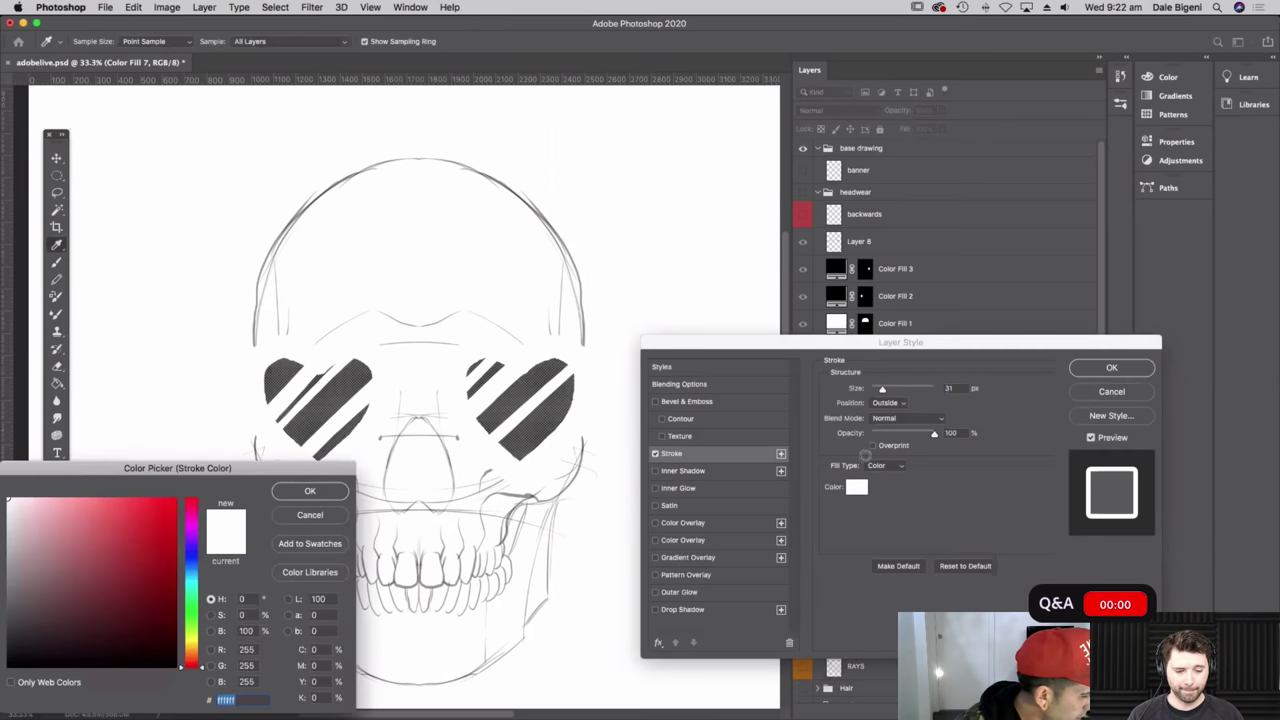
click(6, 683)
click(310, 491)
drag(886, 386, 876, 390)
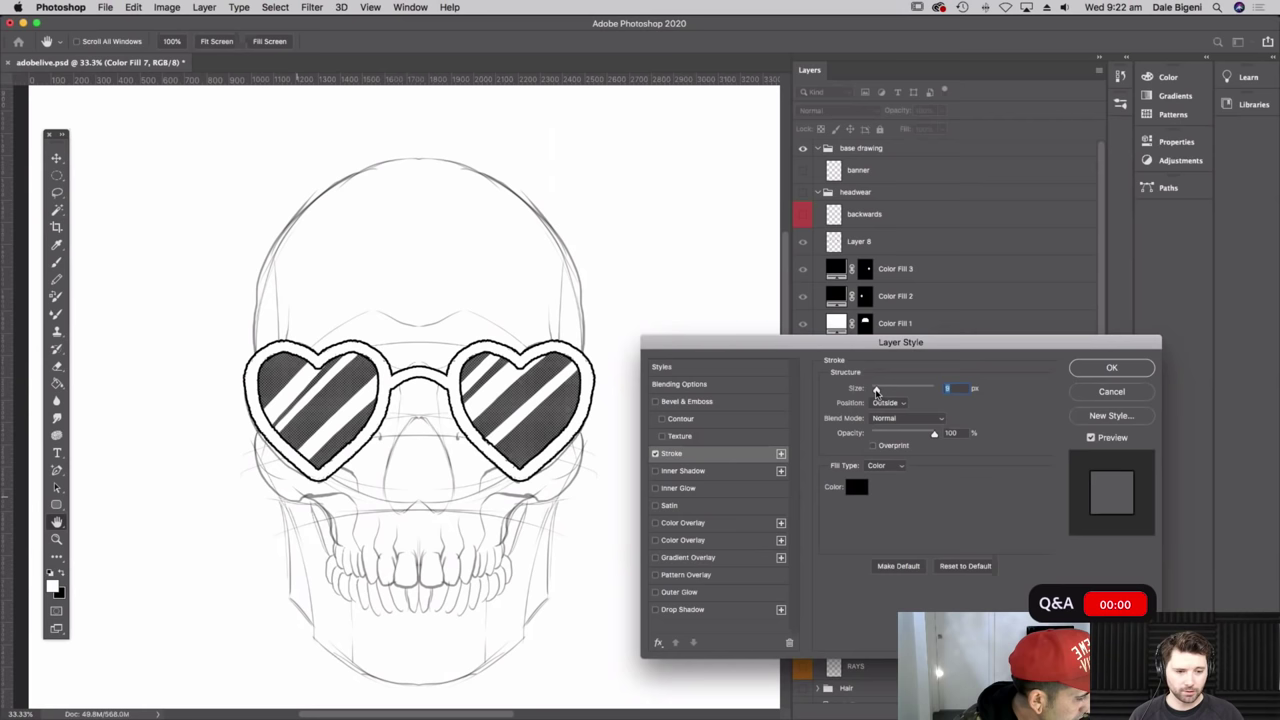
click(1104, 368)
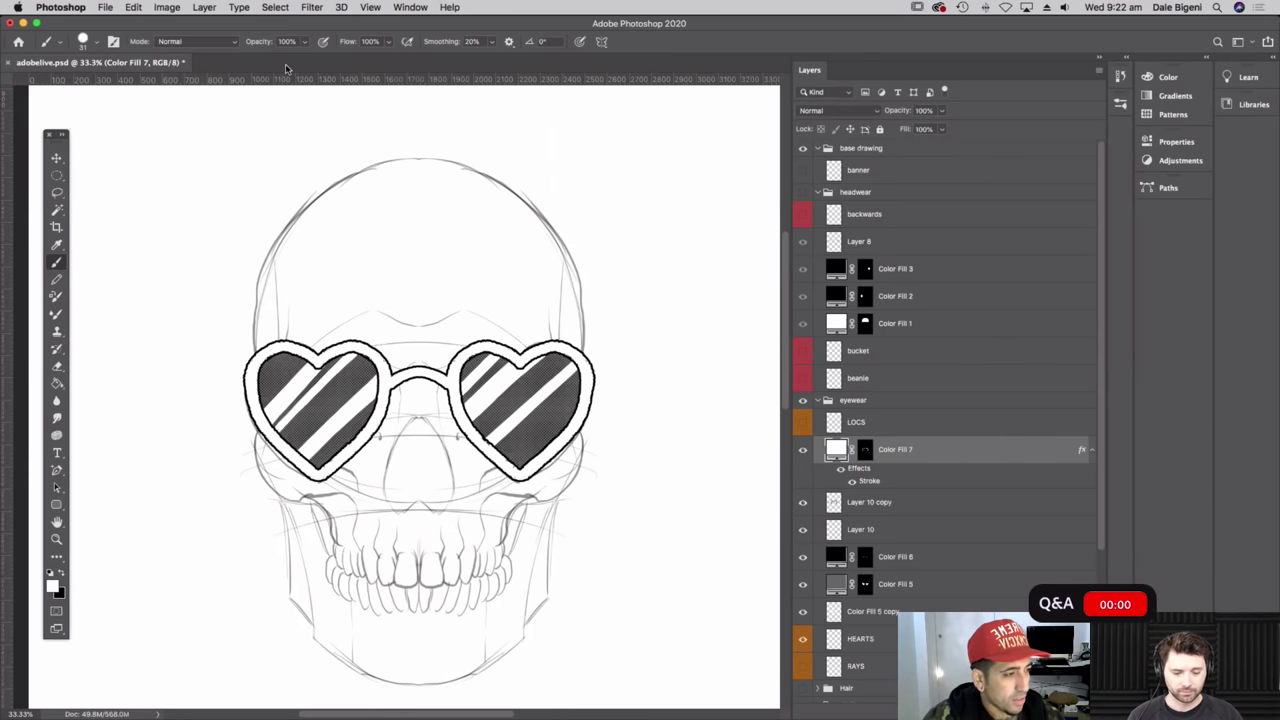
key(super+s)
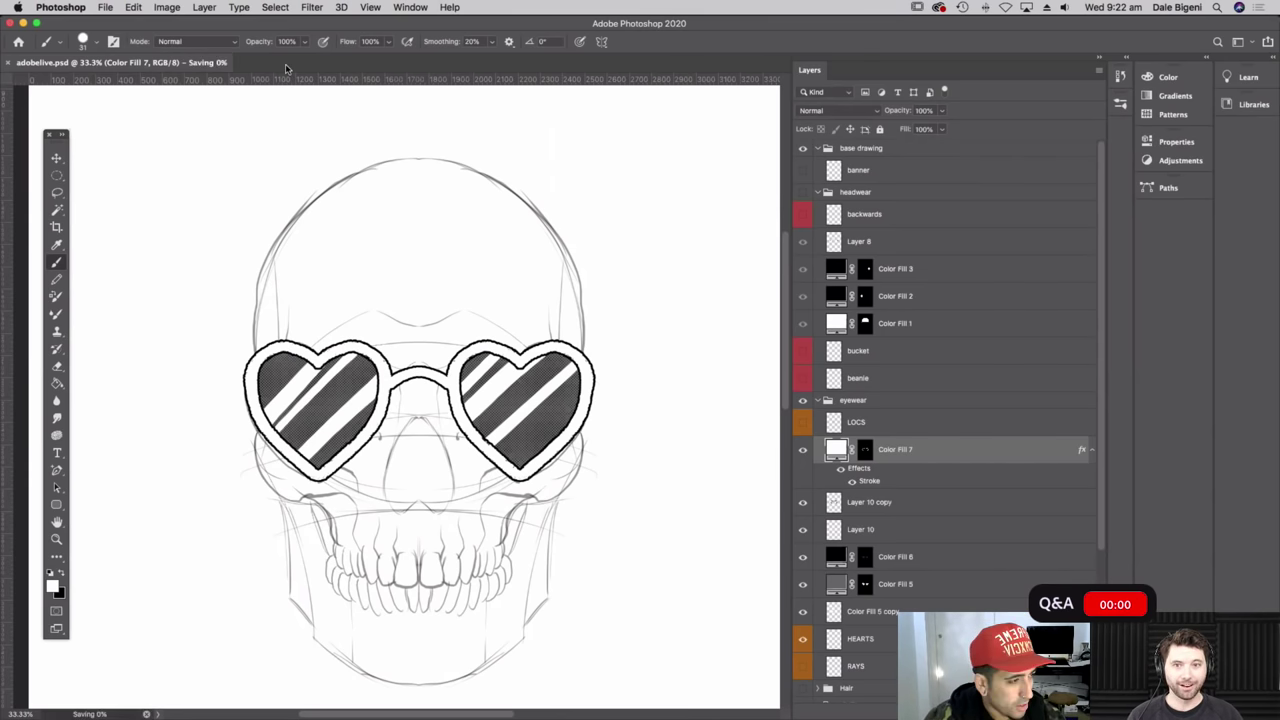
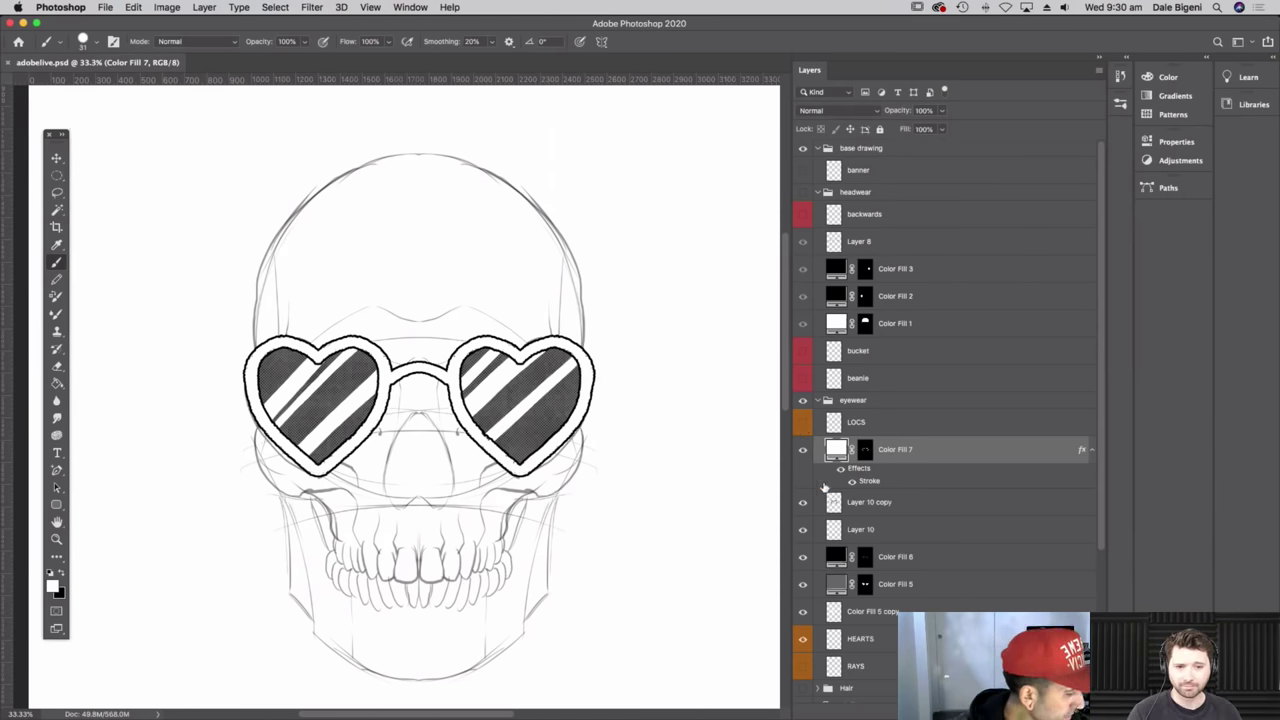
- Collapse the eyewear group and make the Hair group and the inked SKULL layer visible
click(818, 400)
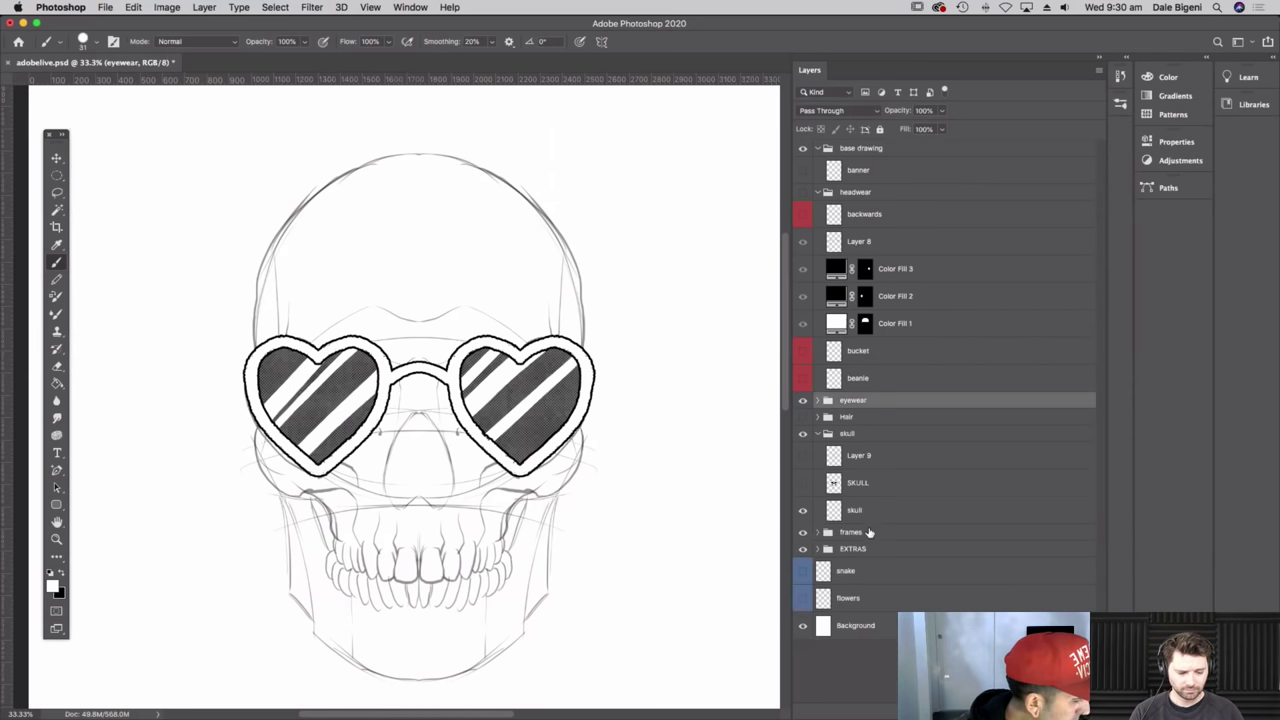
click(803, 417)
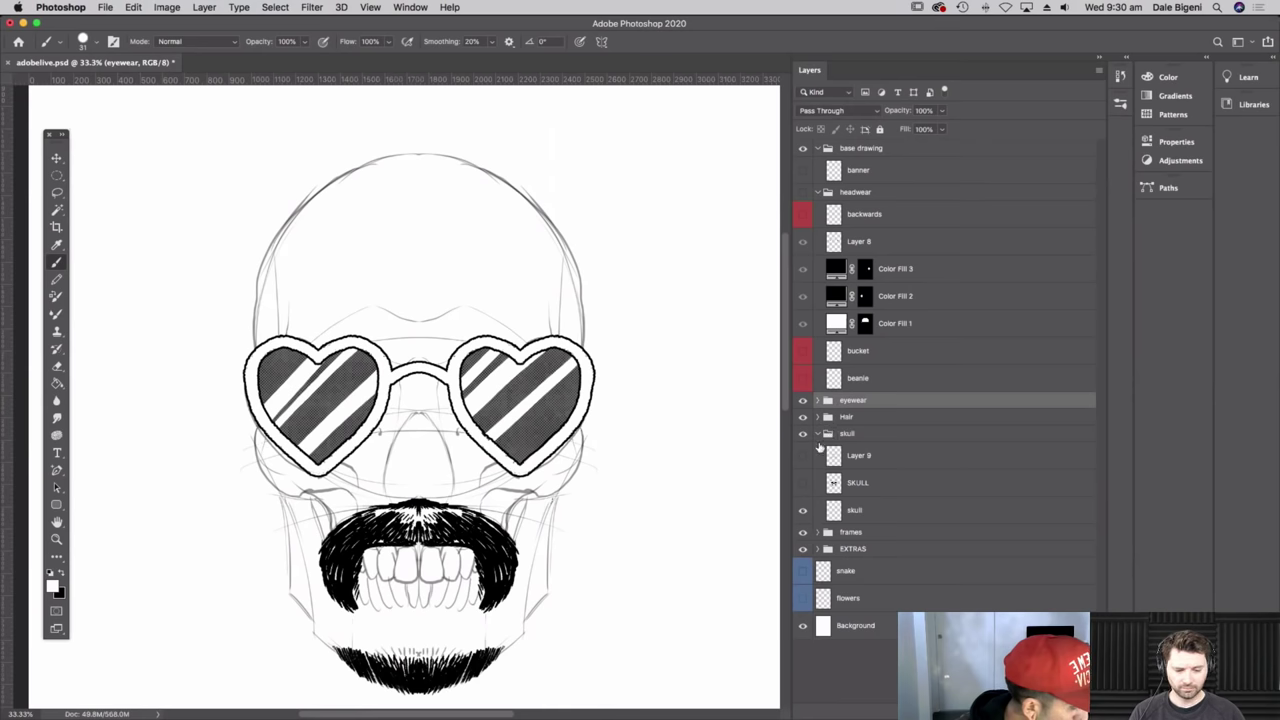
click(803, 483)
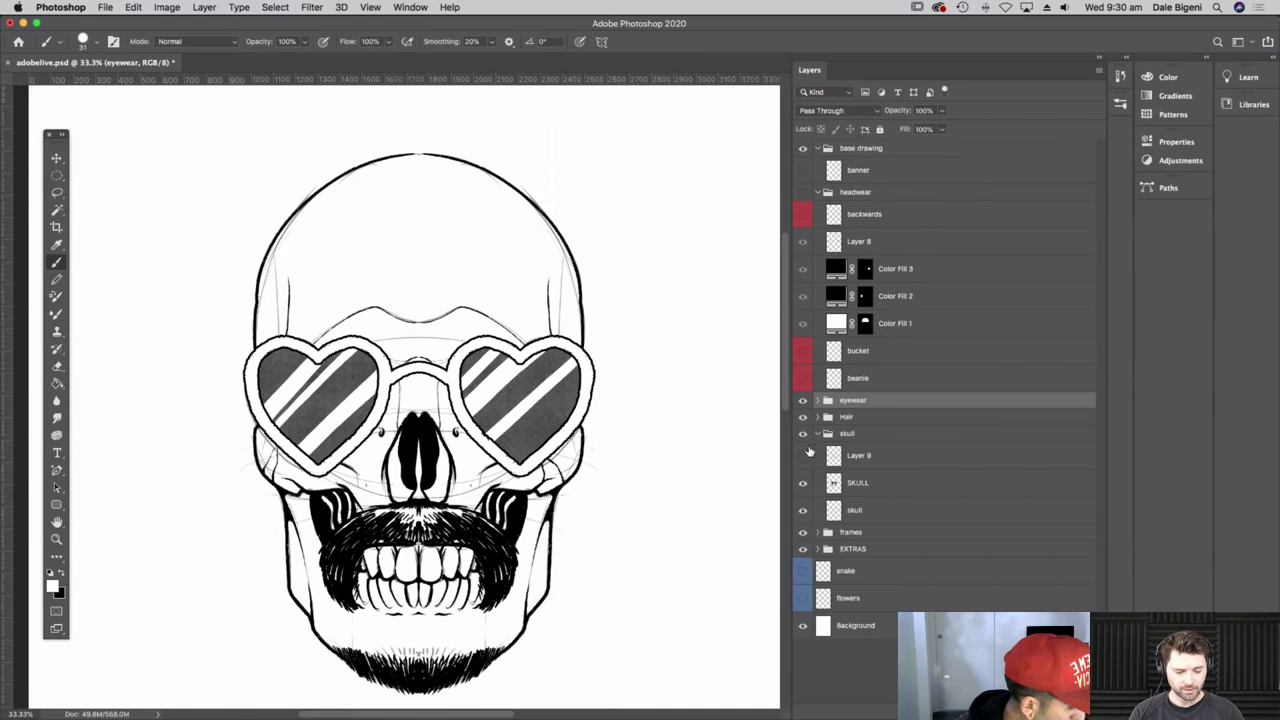
- Target Layer 10 copy in the eyewear group and choose the BLM Brush for painting around the glasses
click(870, 486)
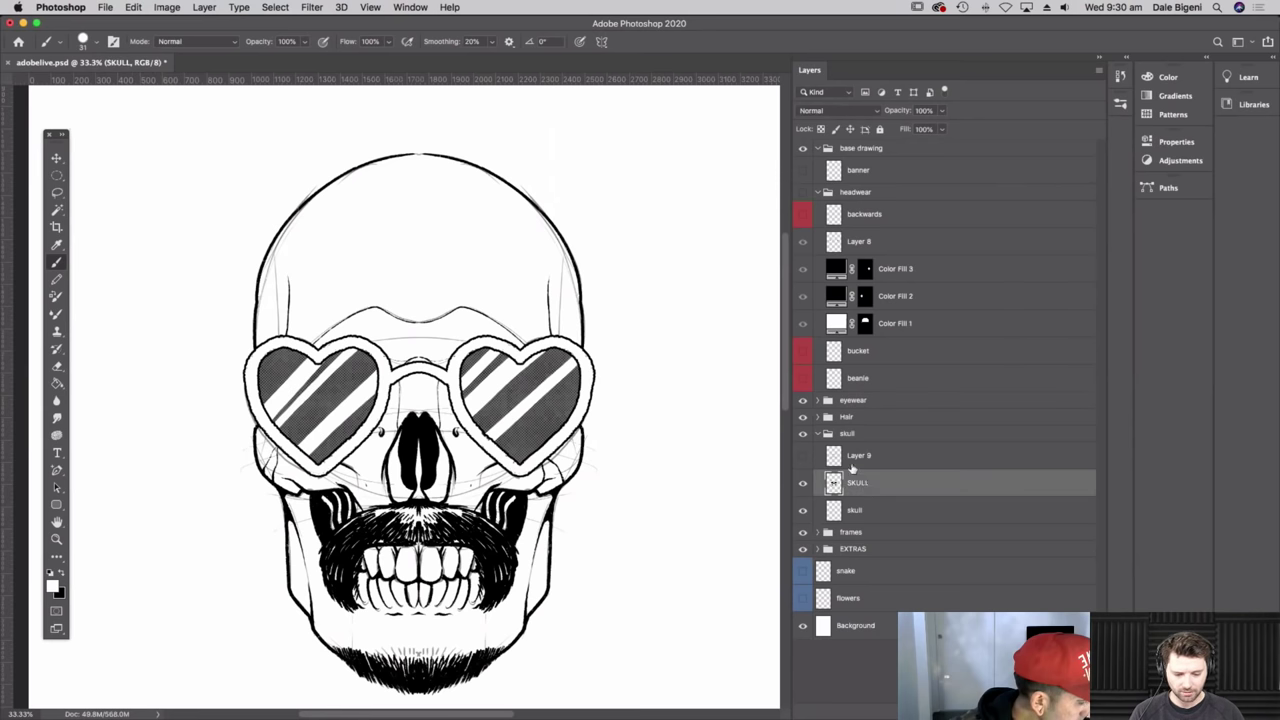
click(880, 250)
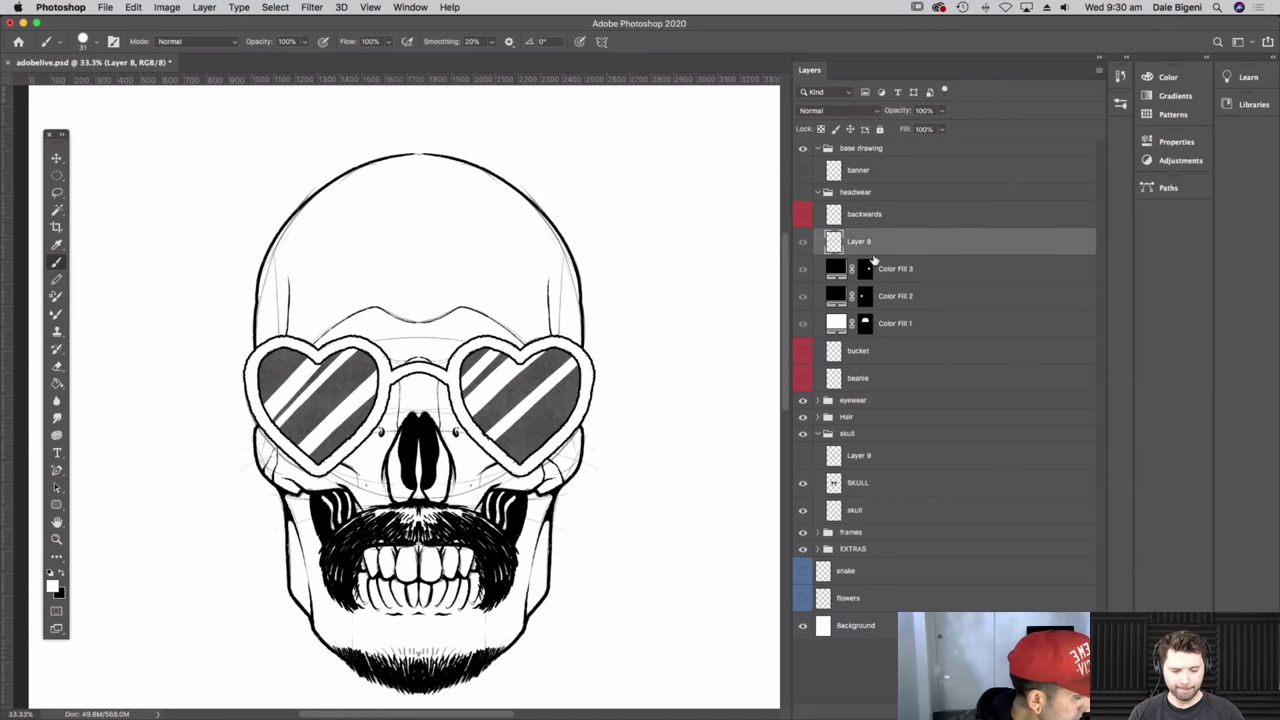
click(819, 401)
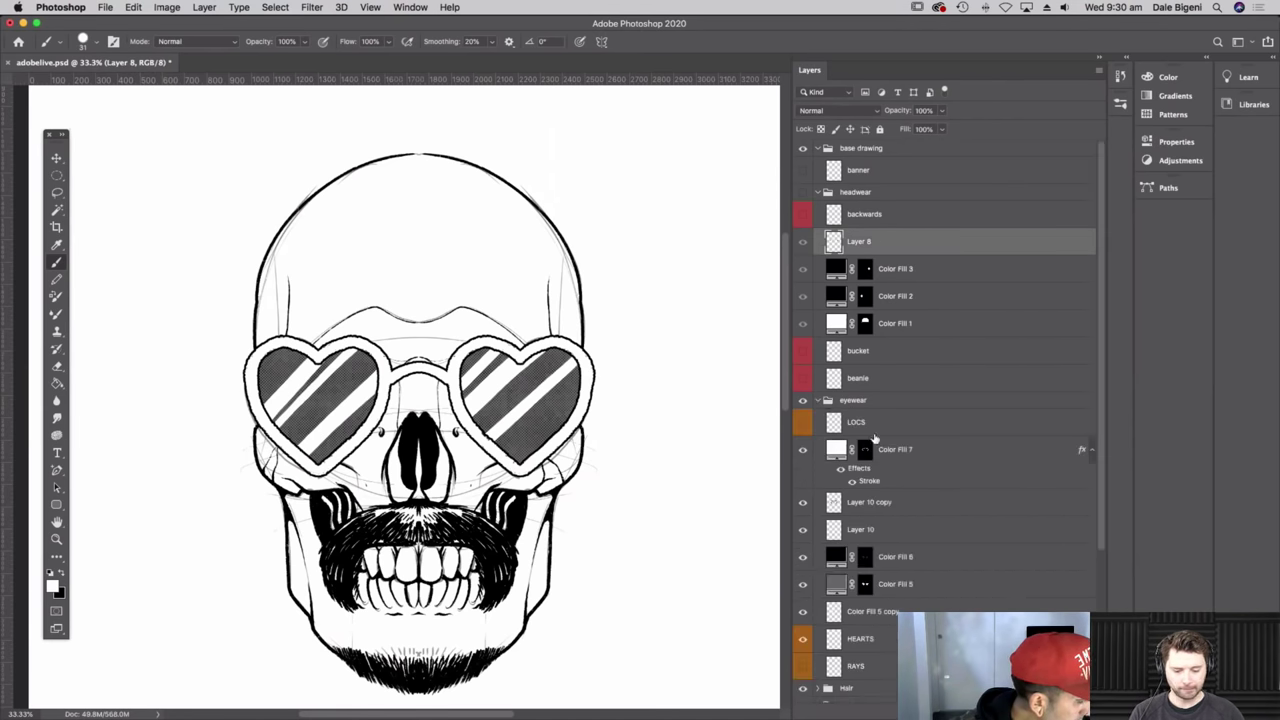
click(910, 451)
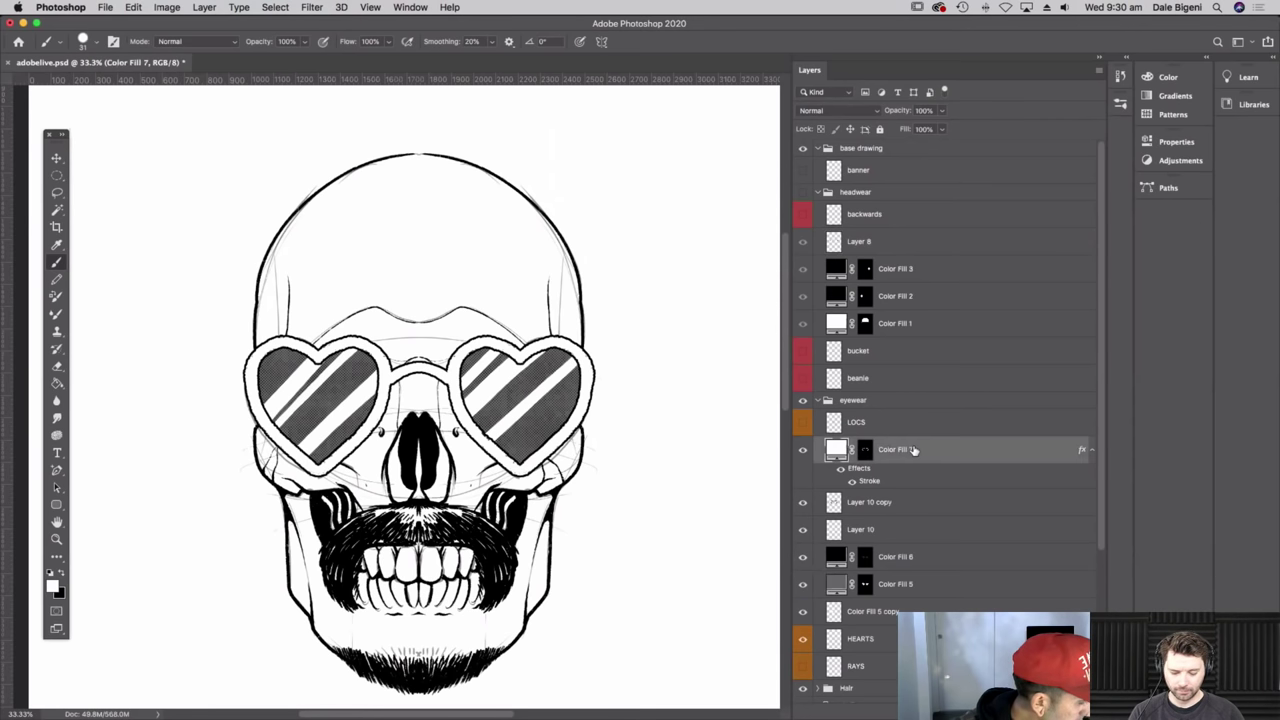
click(919, 505)
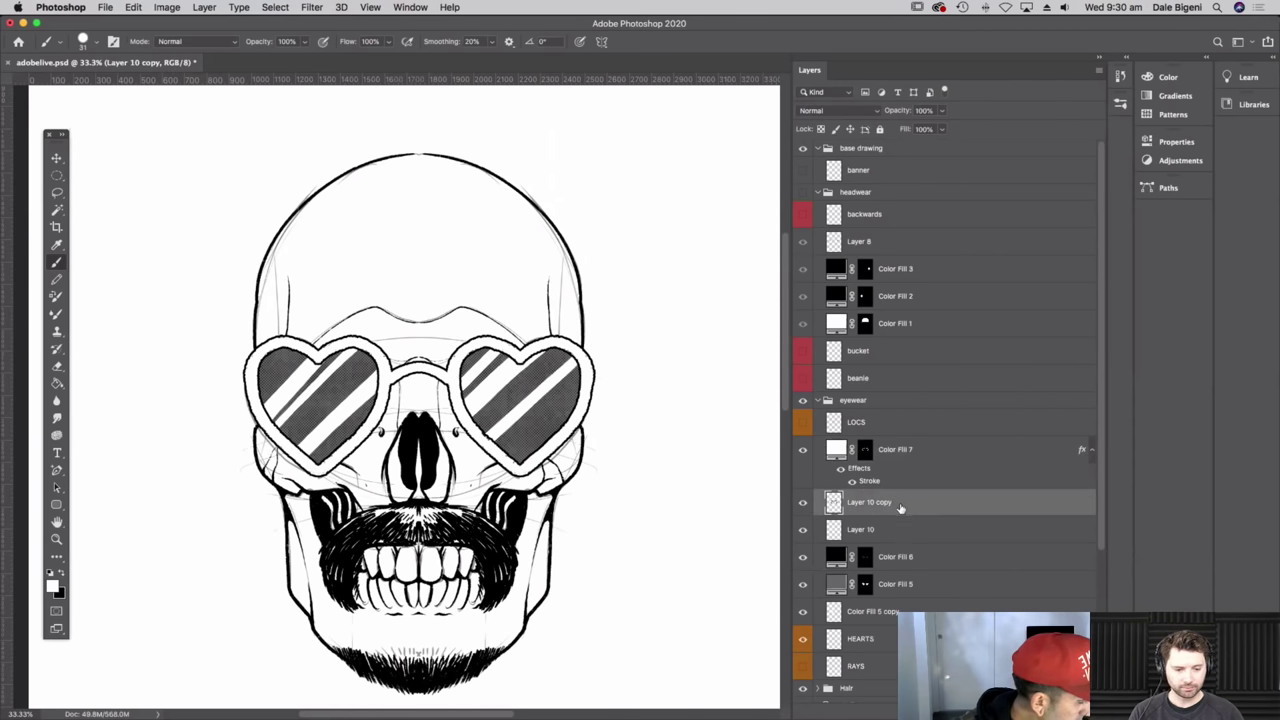
key(super+=)
key(super+=)
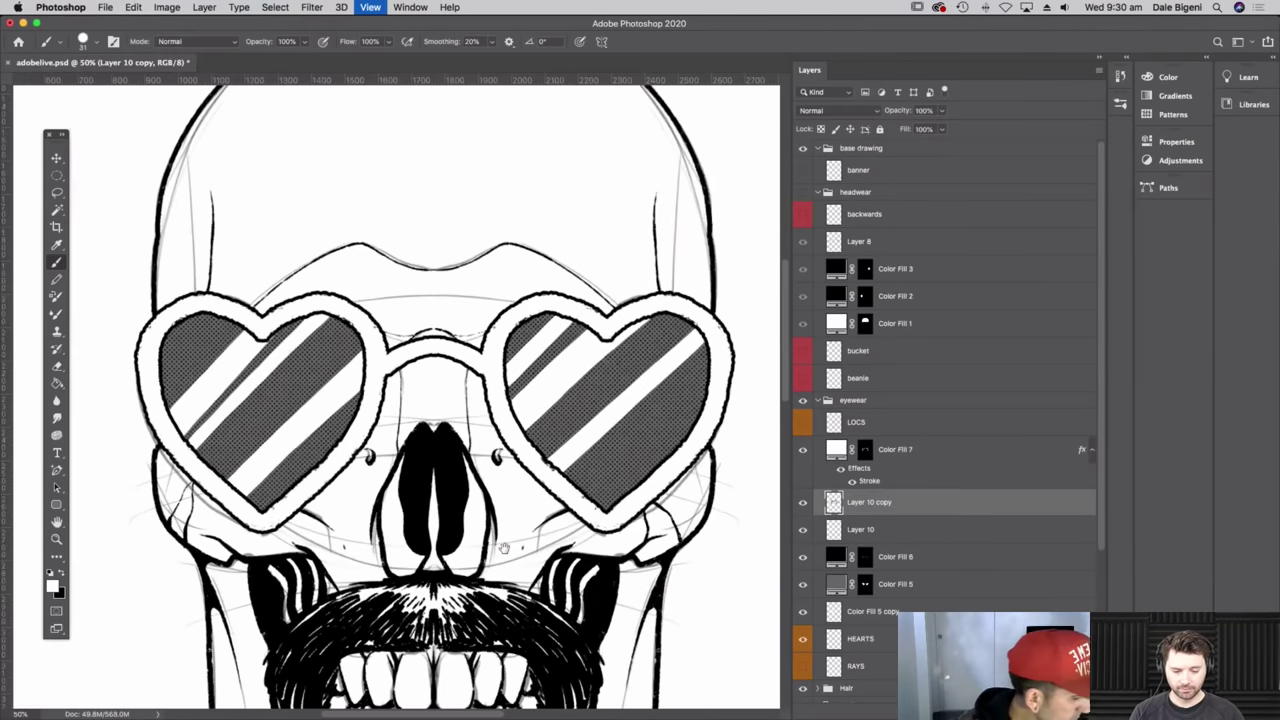
scroll(396, 397, down, 2)
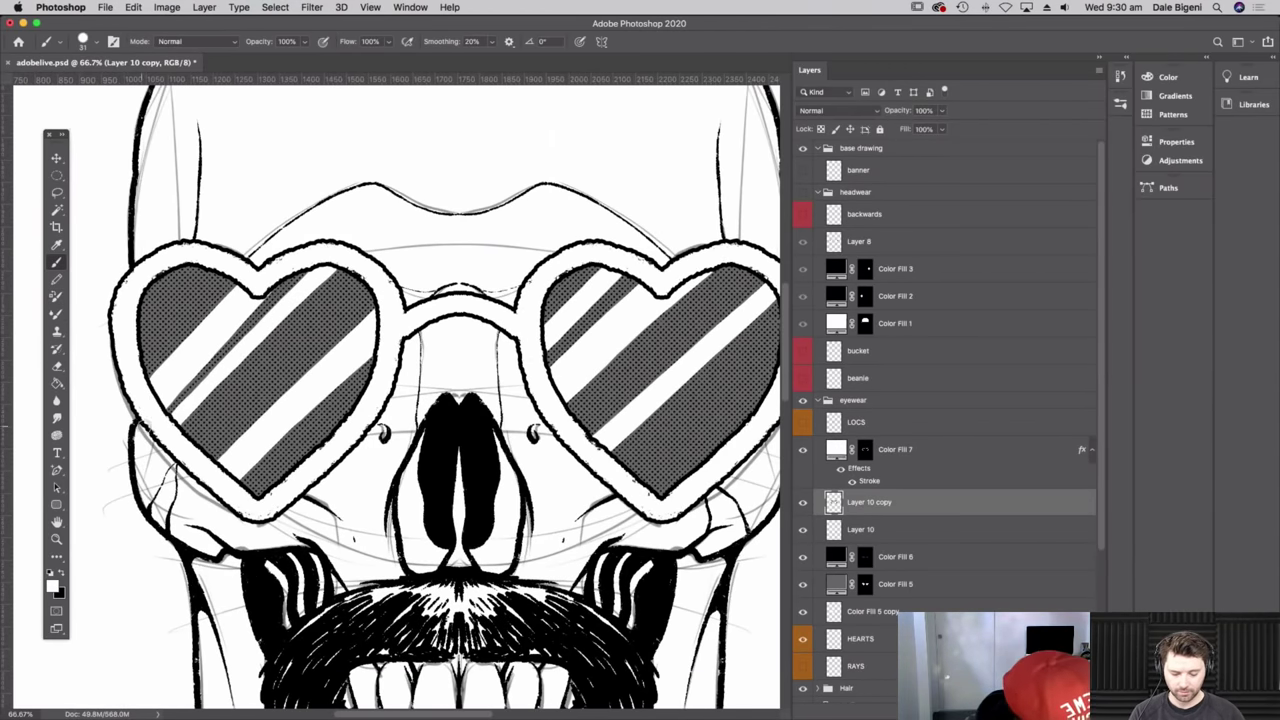
click(86, 42)
click(100, 190)
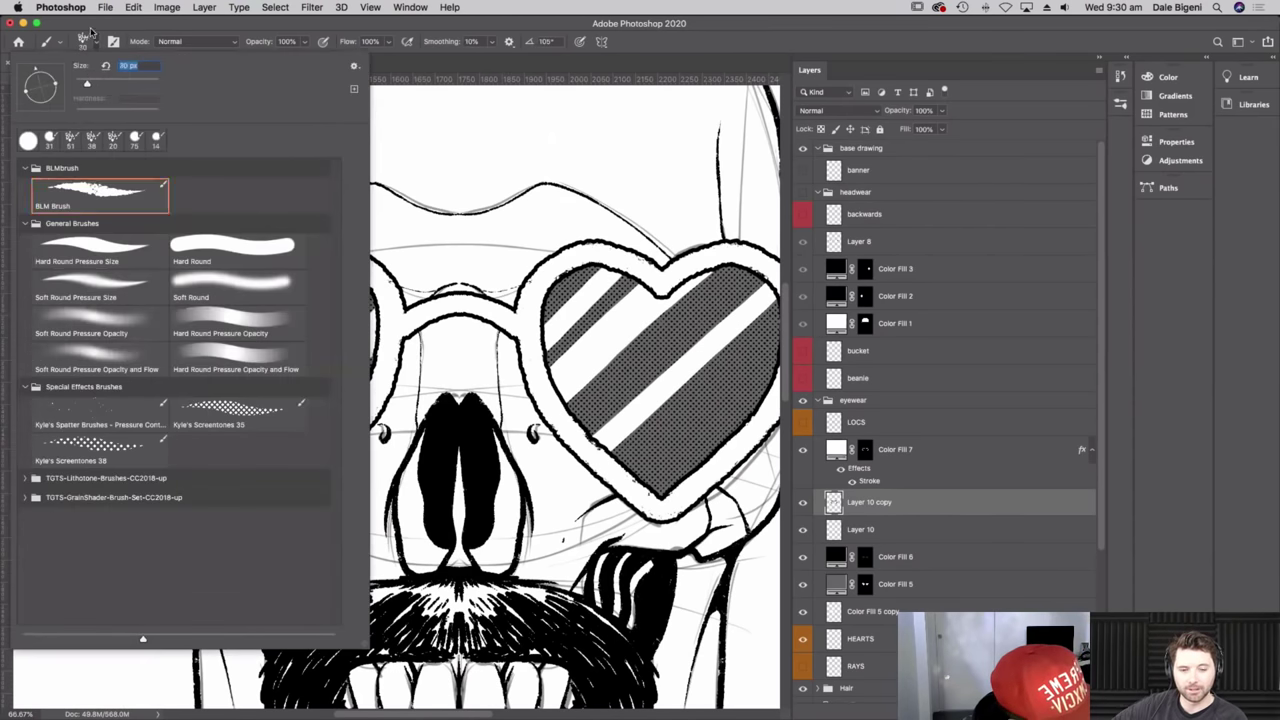
key(Return)
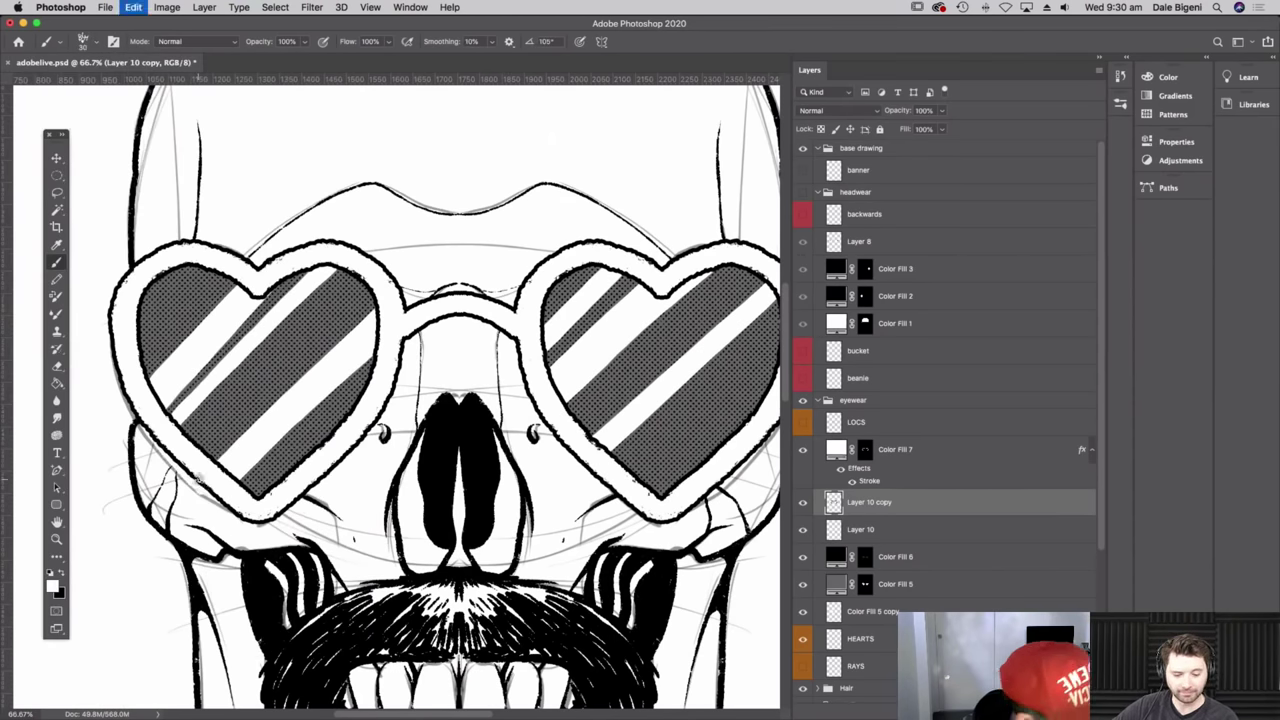
- Paint a black shadow along the lower edge and nose side of the left heart frame on Layer 10 copy
key(x)
mouse_move(150, 434)
mouse_down()
mouse_move(204, 496)
mouse_move(270, 519)
mouse_up()
mouse_move(196, 486)
mouse_down()
mouse_move(264, 526)
mouse_move(333, 466)
mouse_up()
scroll(461, 430, right, 2)
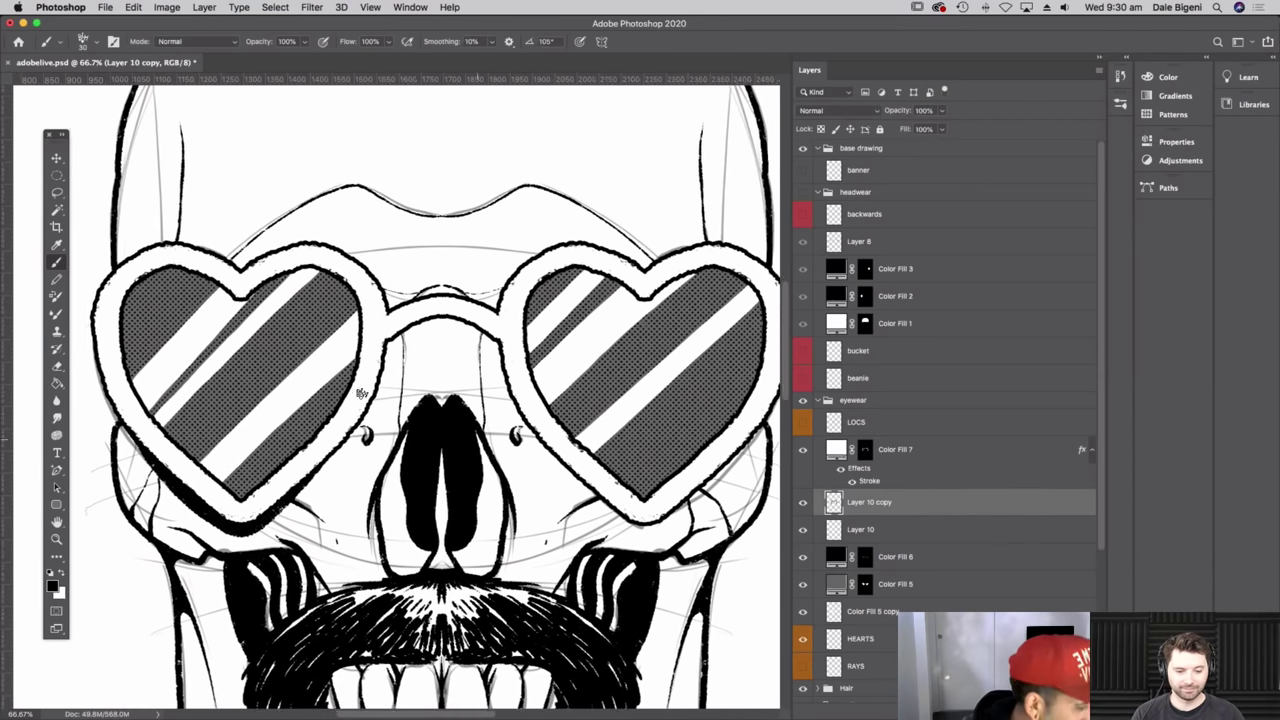
mouse_move(362, 398)
mouse_down()
mouse_move(385, 340)
mouse_move(425, 323)
mouse_move(381, 343)
mouse_up()
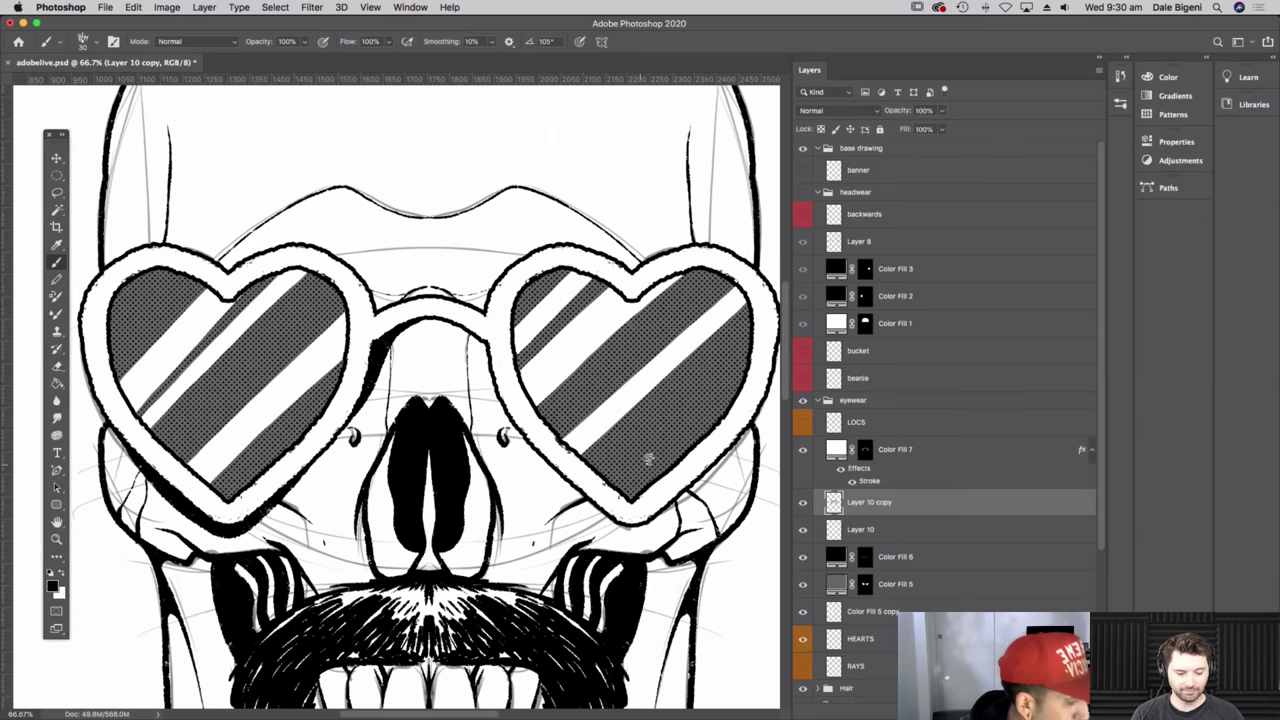
- Paint a matching black shadow along the nose side and lower edge of the right heart frame
scroll(545, 443, right, 3)
mouse_move(376, 308)
mouse_down()
mouse_move(427, 368)
mouse_move(405, 326)
mouse_move(415, 351)
mouse_up()
scroll(535, 447, down, 5)
scroll(535, 447, left, 4)
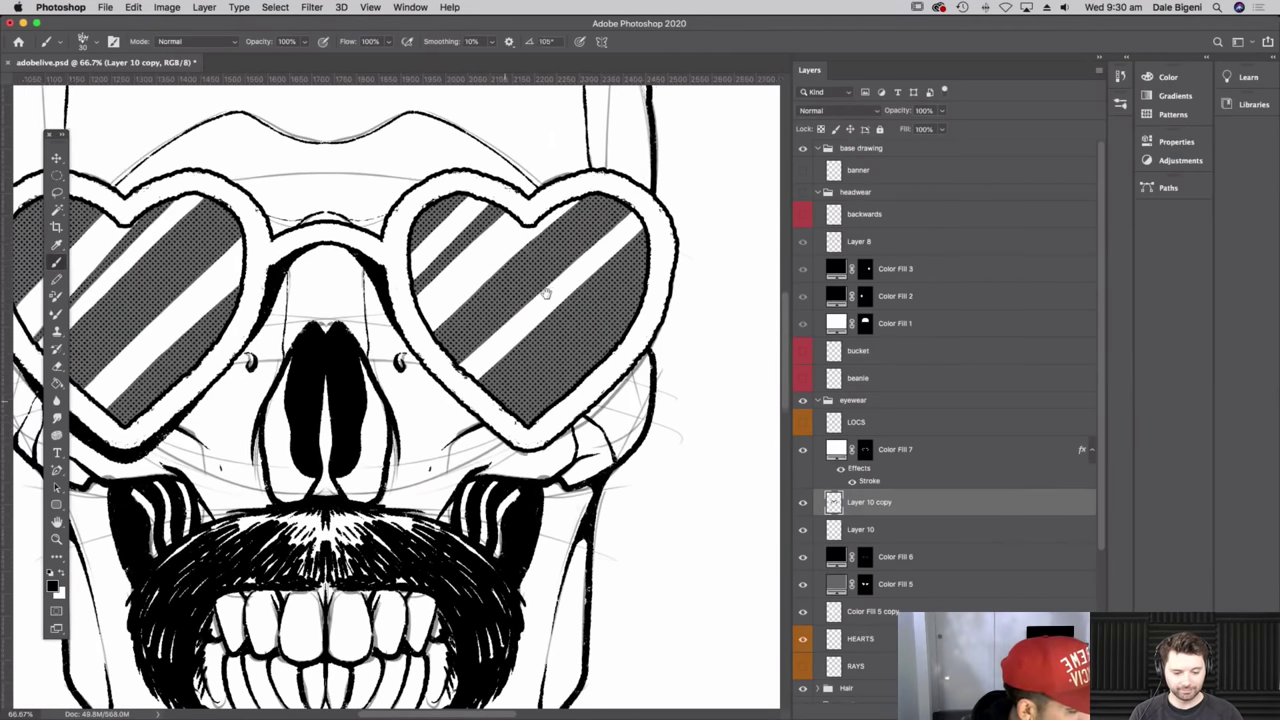
scroll(500, 290, right, 1)
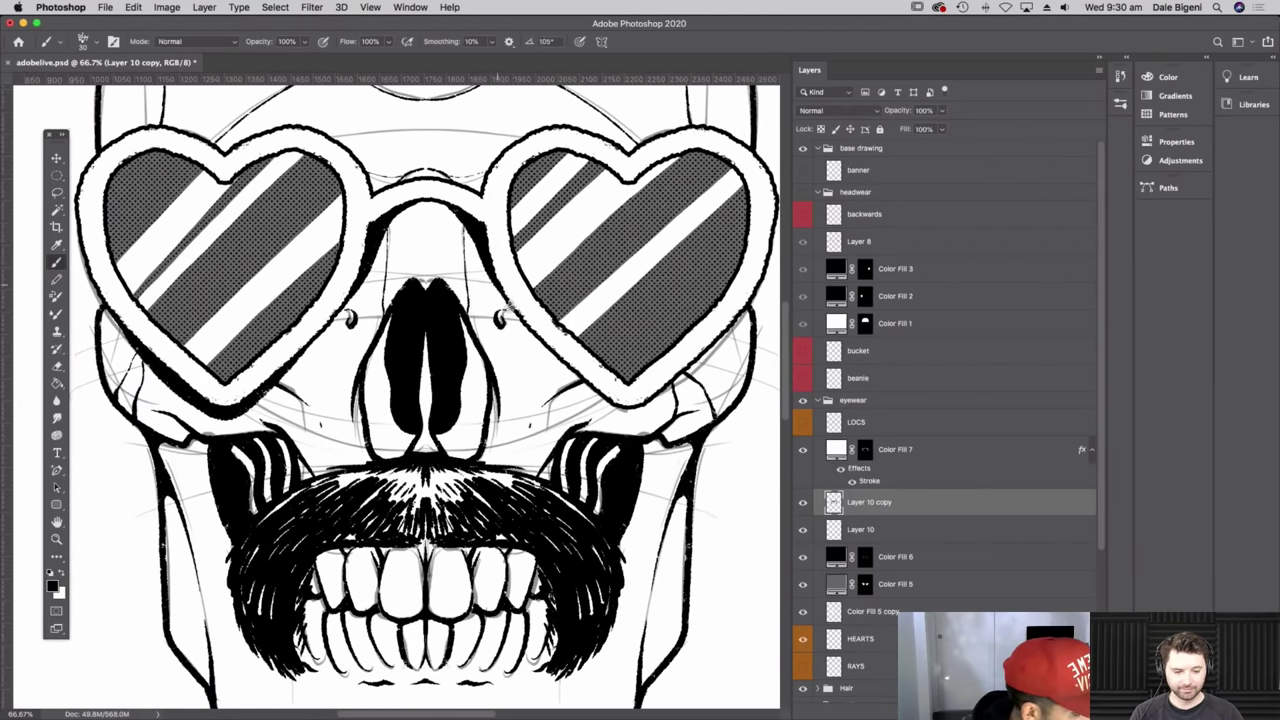
mouse_move(550, 360)
mouse_down()
mouse_move(590, 398)
mouse_move(641, 417)
mouse_up()
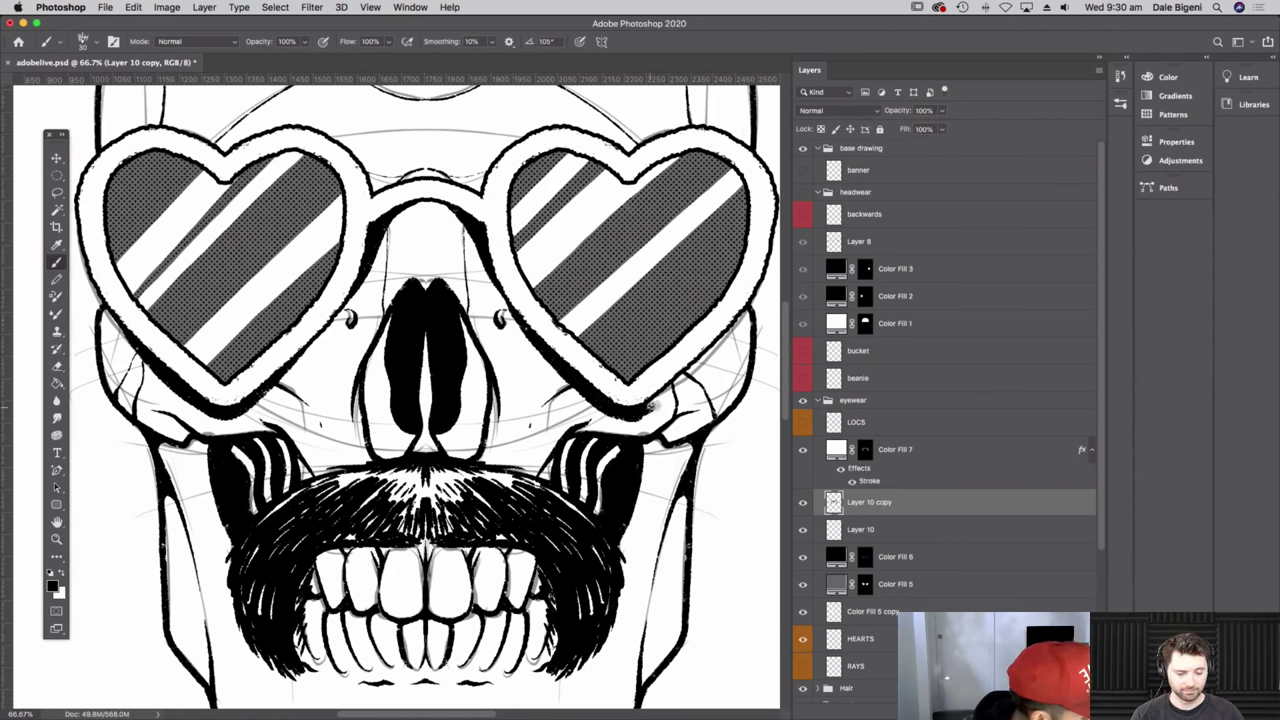
drag(633, 415, 694, 363)
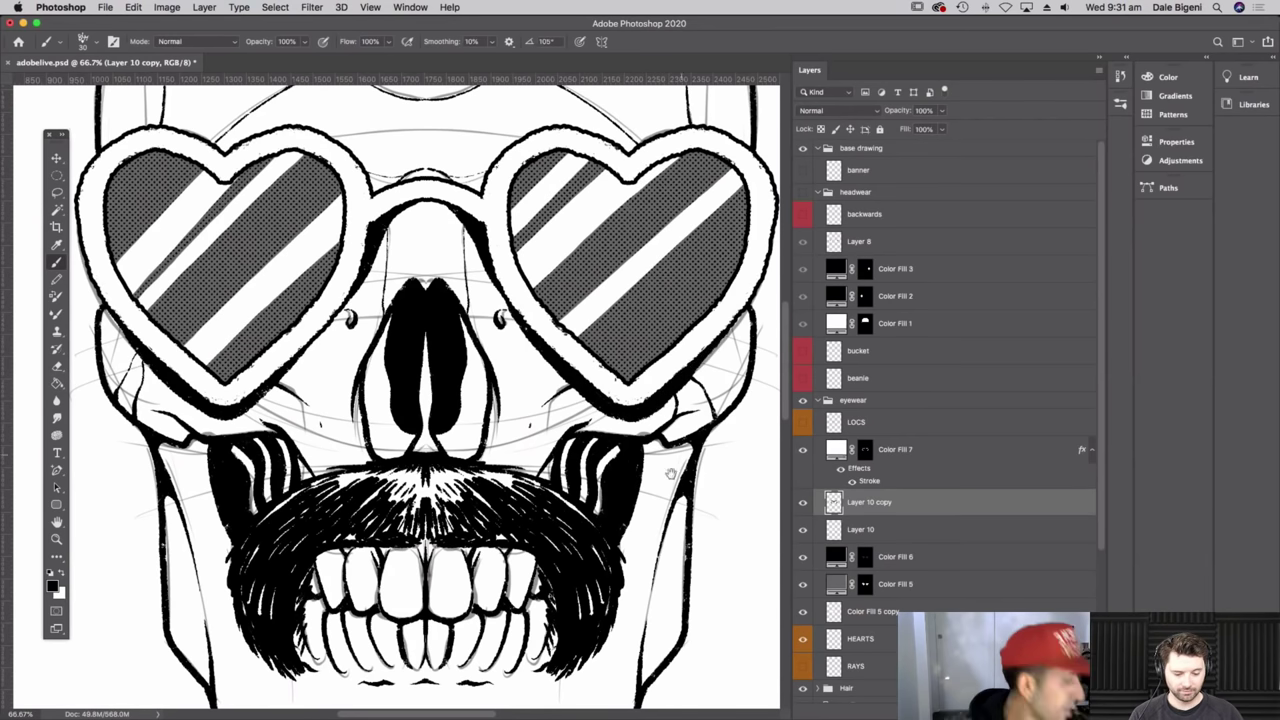
- Make the headwear group visible to show the bucket hat on the whole skull
scroll(665, 489, up, 3)
scroll(665, 489, right, 2)
key(ctrl+minus)
key(ctrl+minus)
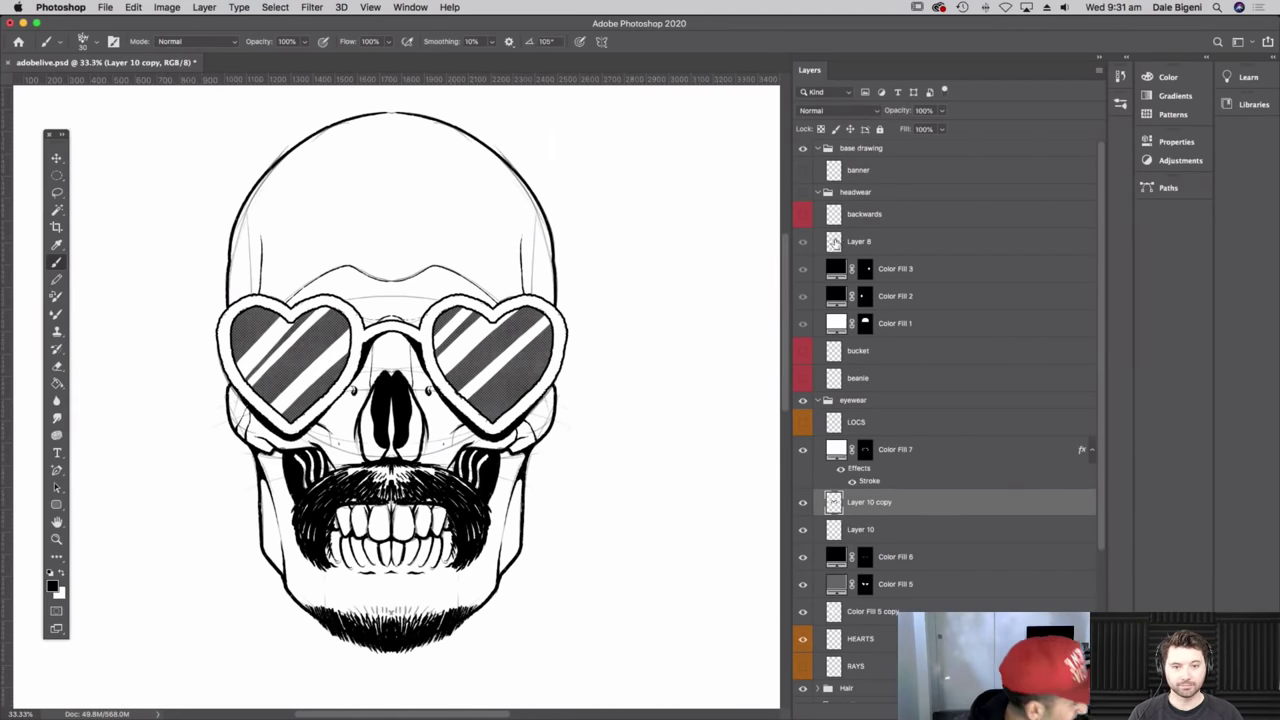
click(802, 192)
drag(645, 483, 652, 515)
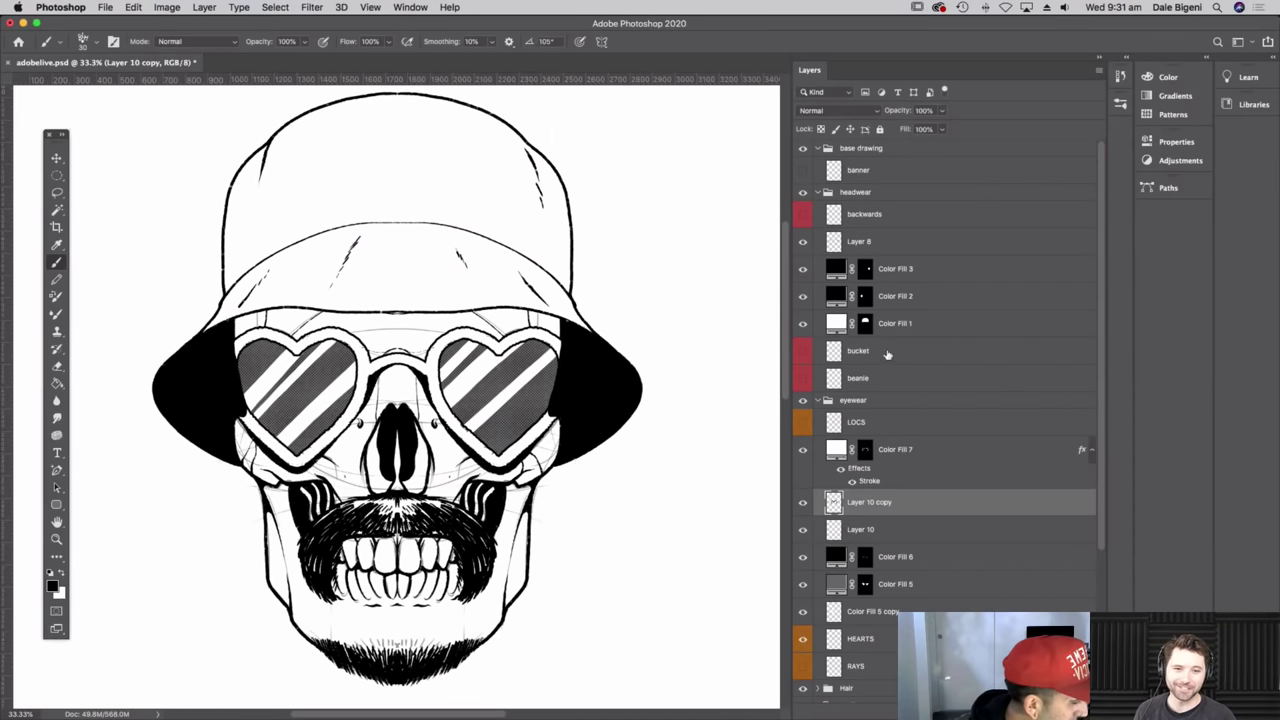
- Merge the Color Fill 2 and Color Fill 3 layers of the hat's black under-brim into one layer
click(864, 300)
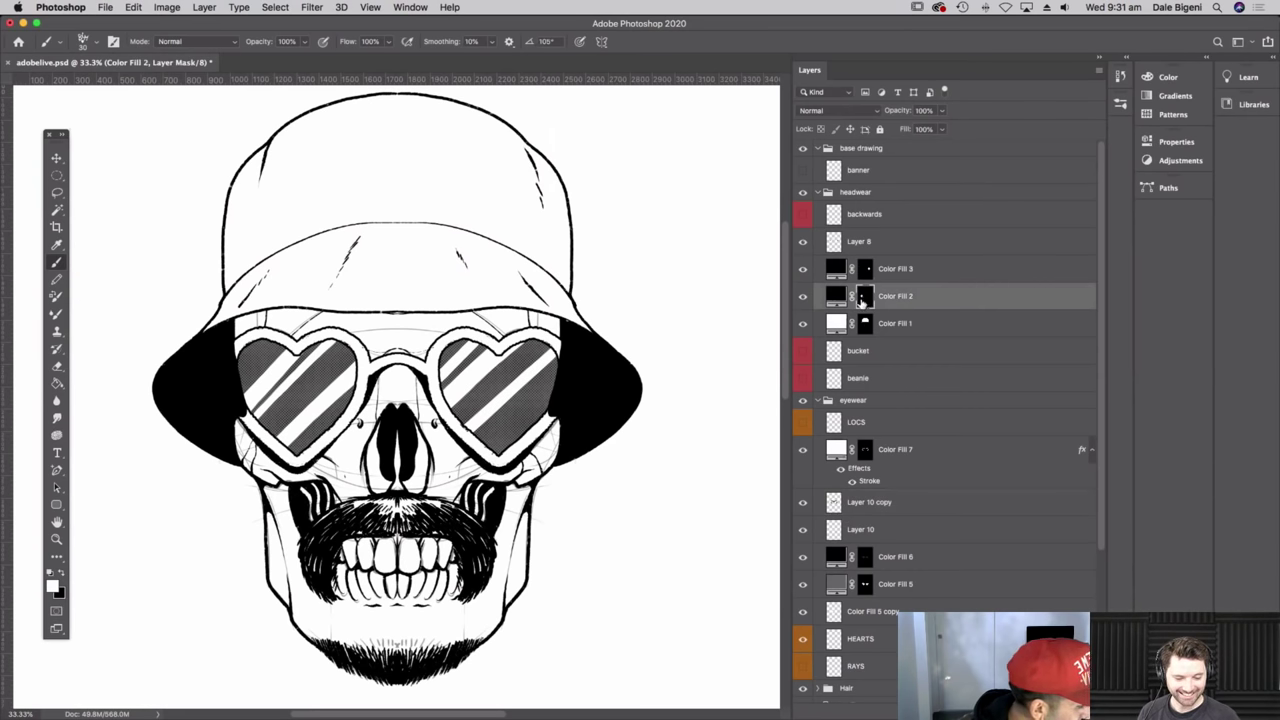
shift+click(910, 276)
click(1100, 71)
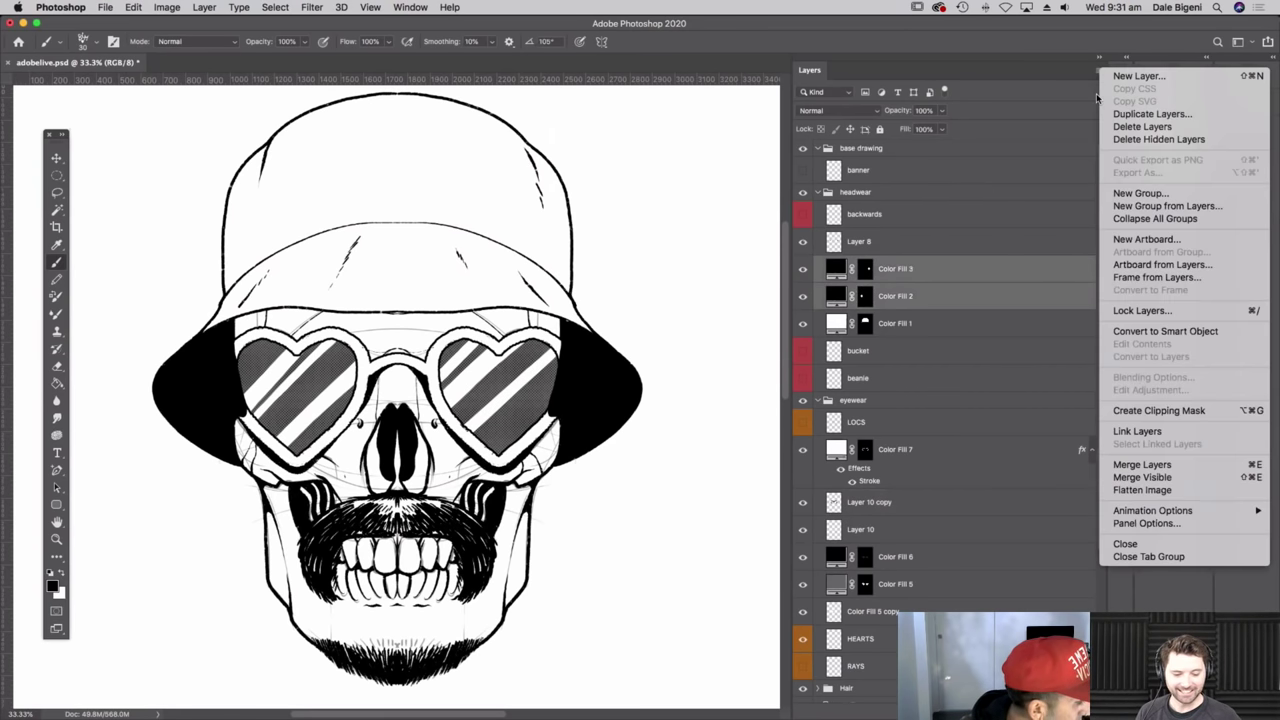
click(1165, 466)
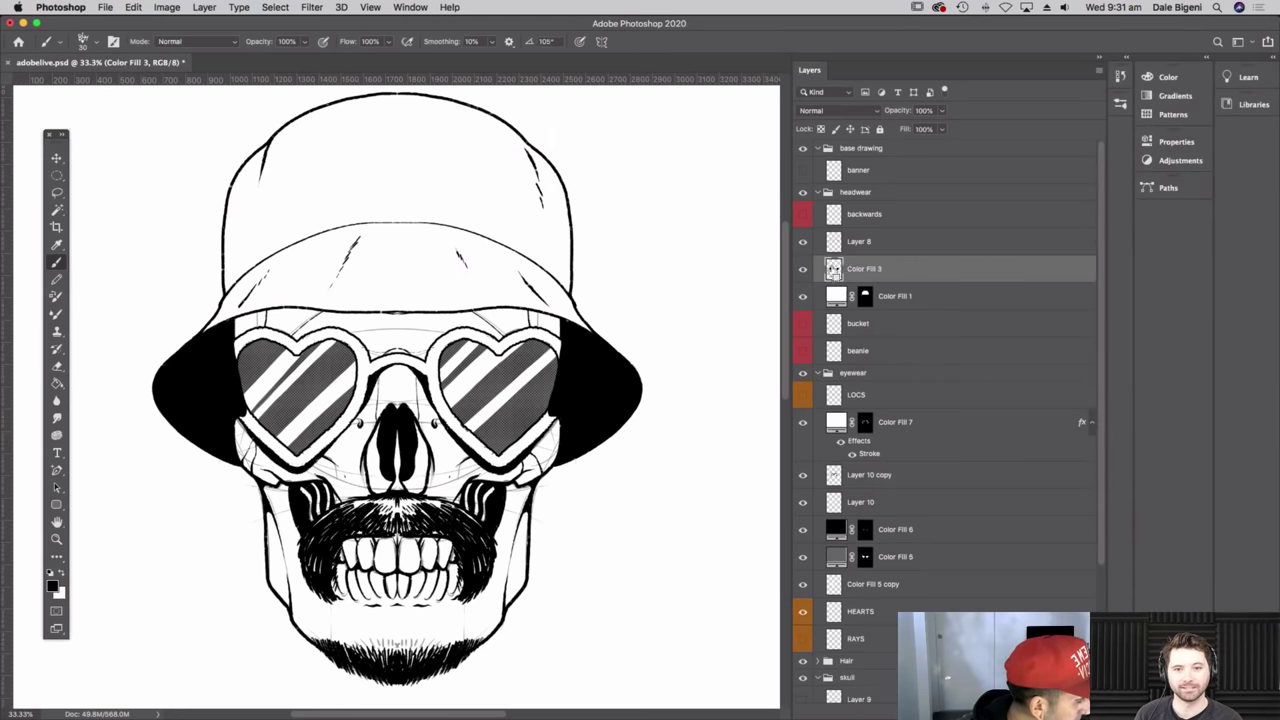
- Create a black 000000 Solid Color layer masked to the merged under-brim shapes, and delete the merged layer
click(1027, 713)
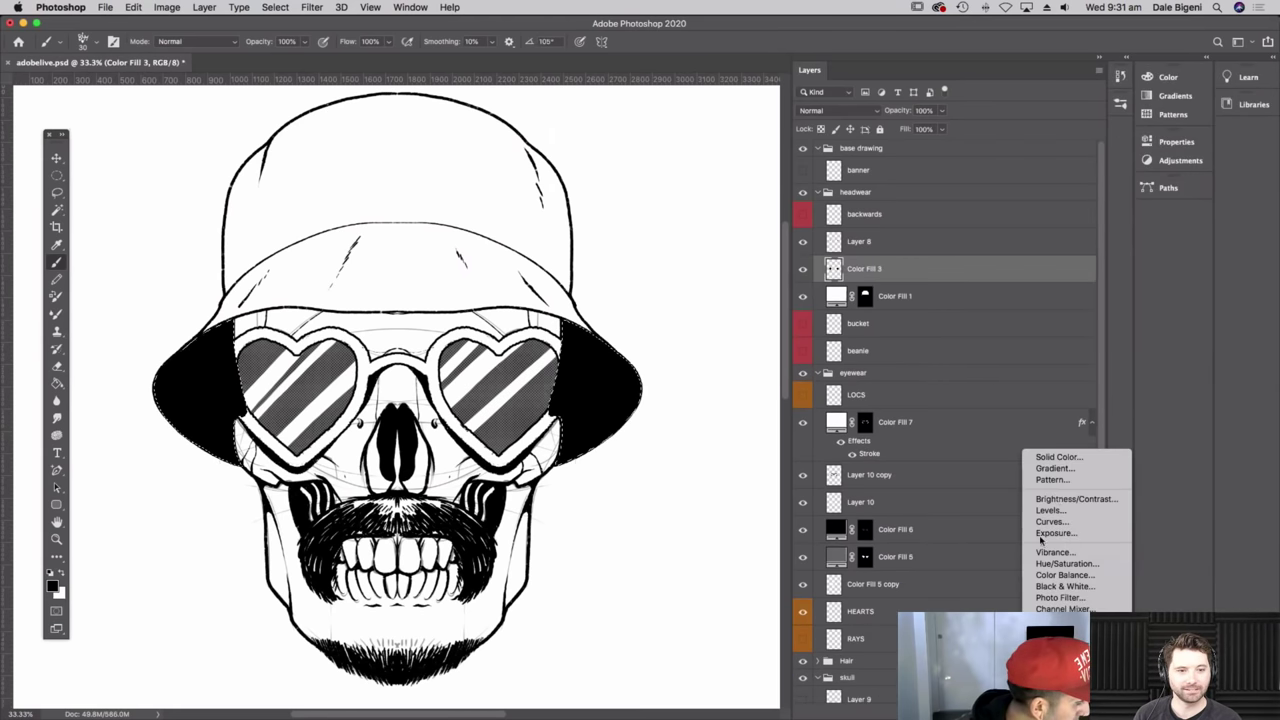
click(1076, 456)
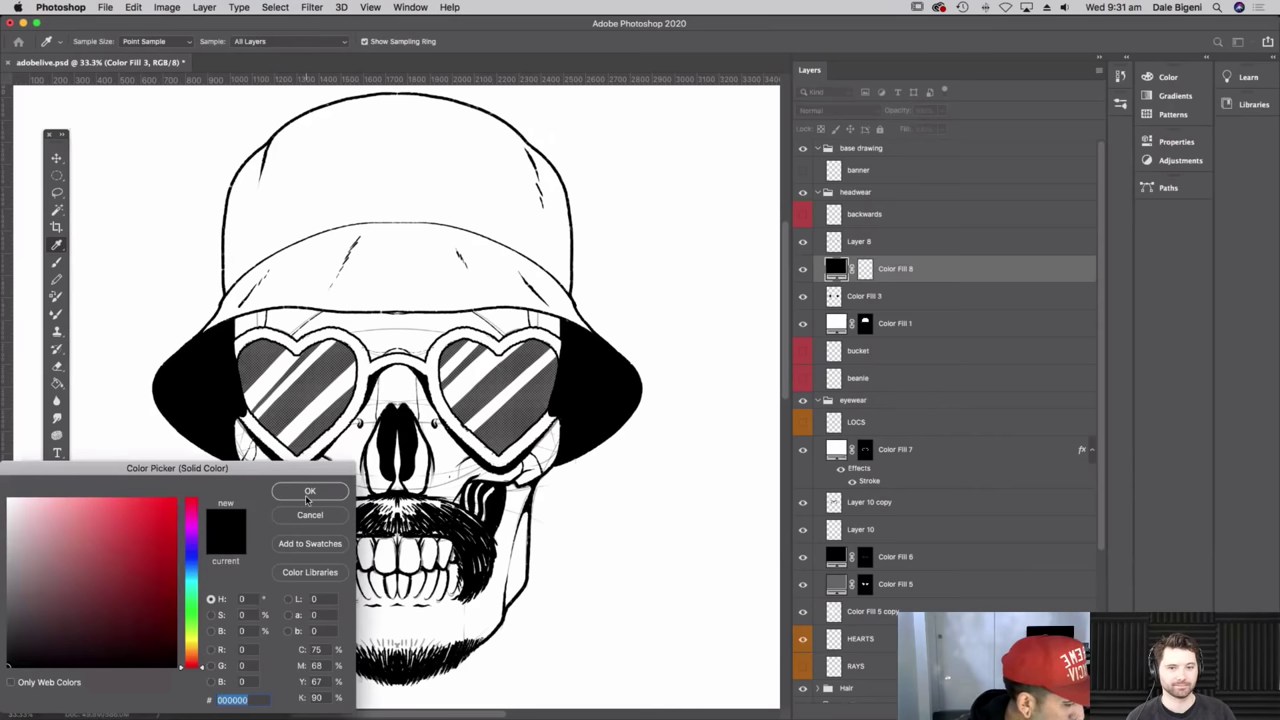
click(311, 490)
click(890, 297)
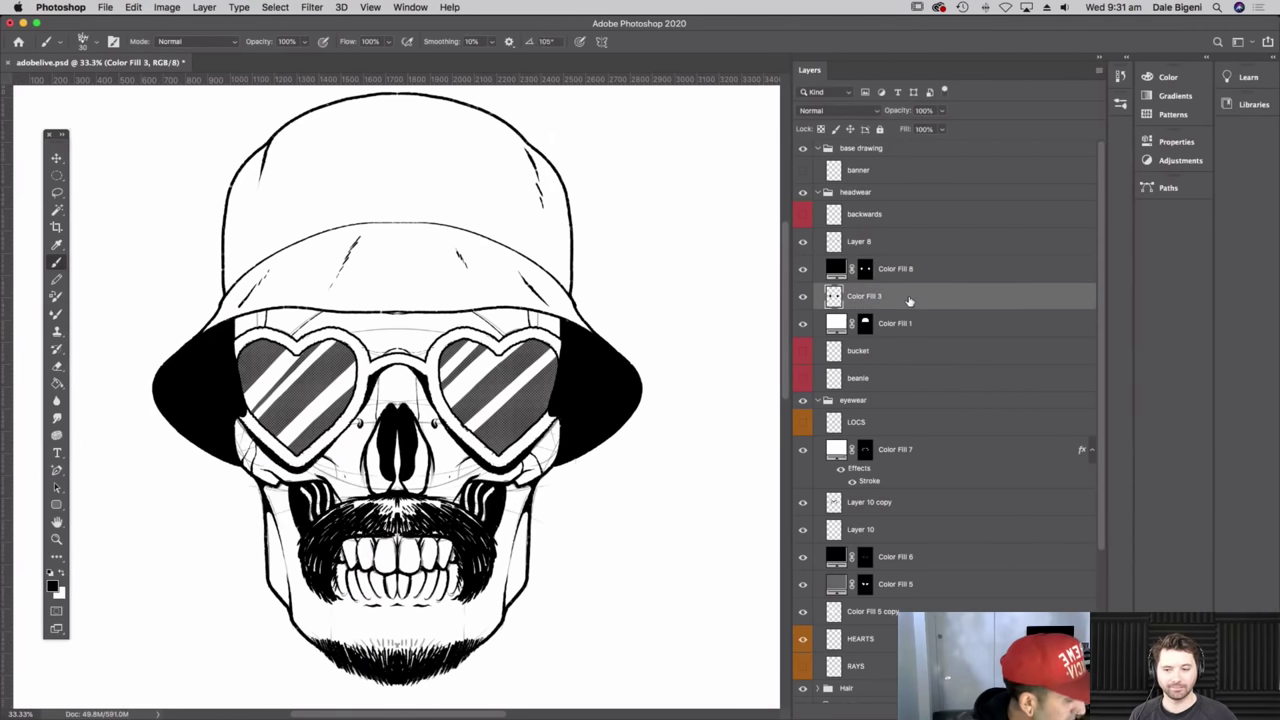
key(Delete)
- Temporarily lower the opacity of the under-brim's Color Fill 8 layer to 45%, and restore it to 100%
click(866, 270)
click(57, 368)
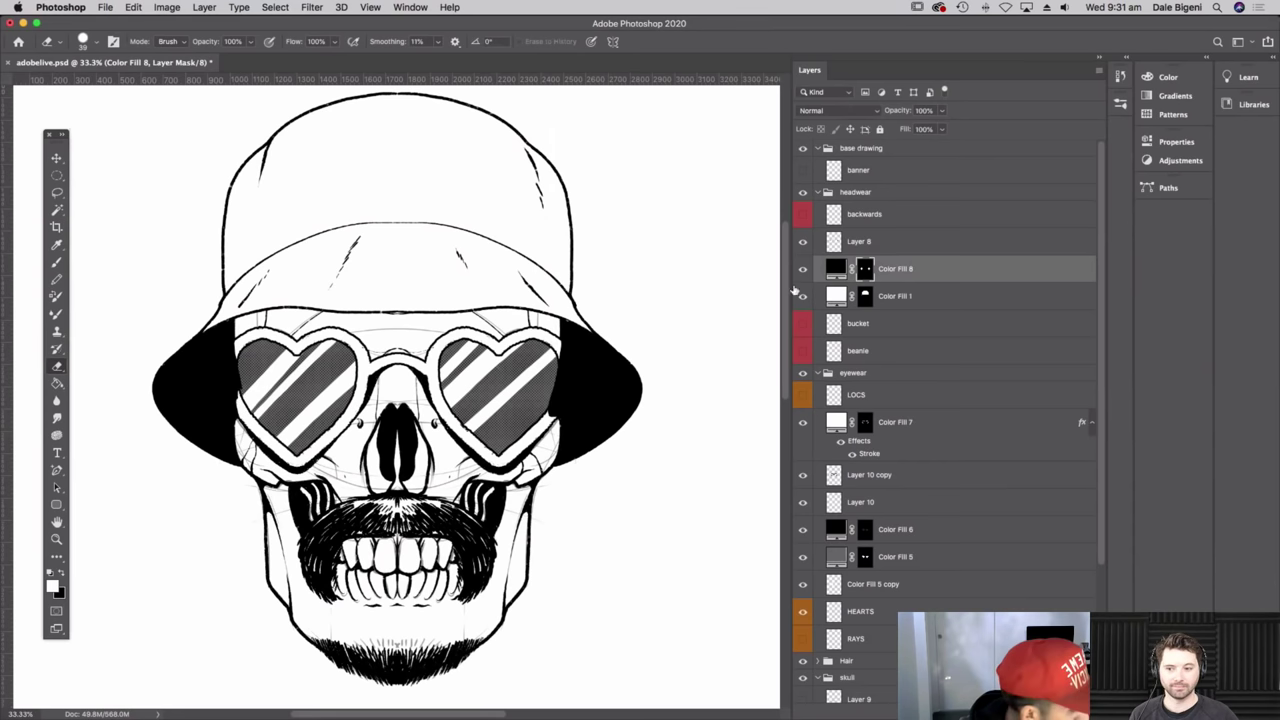
drag(941, 110, 906, 130)
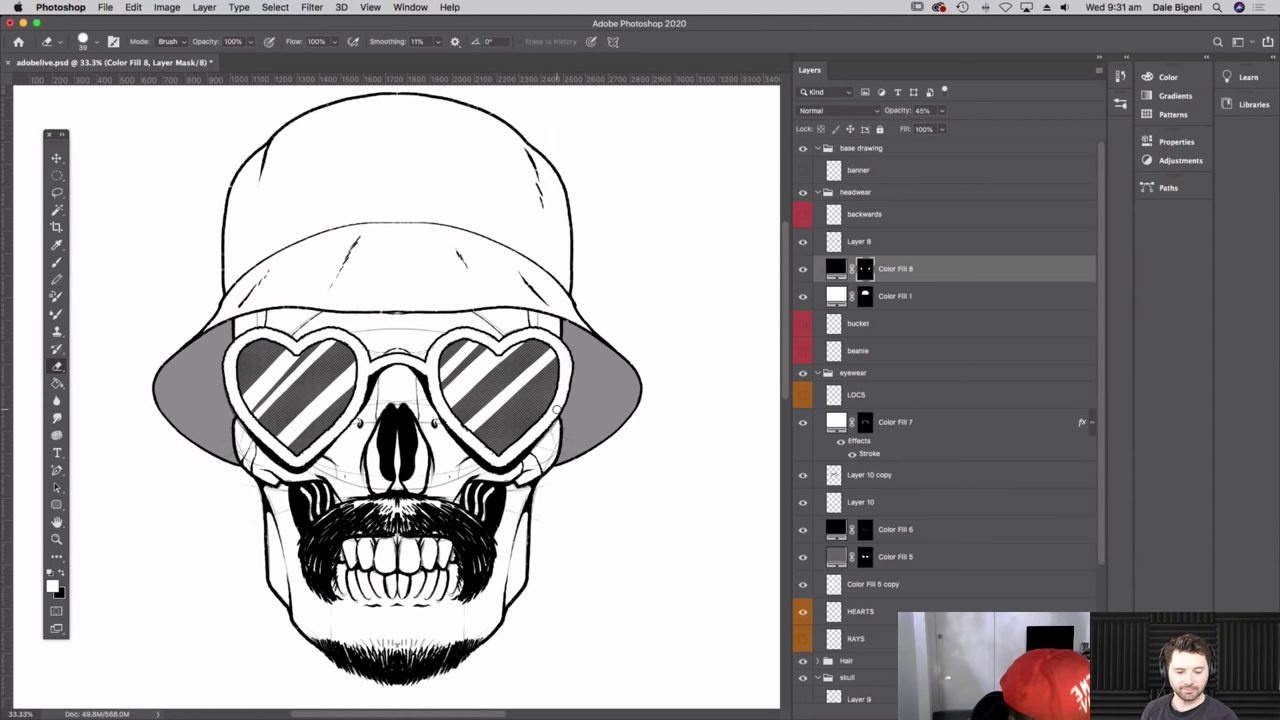
click(941, 110)
drag(941, 128, 975, 128)
- Show the halftone shading of Layer 9 in the skull group
key(super+minus)
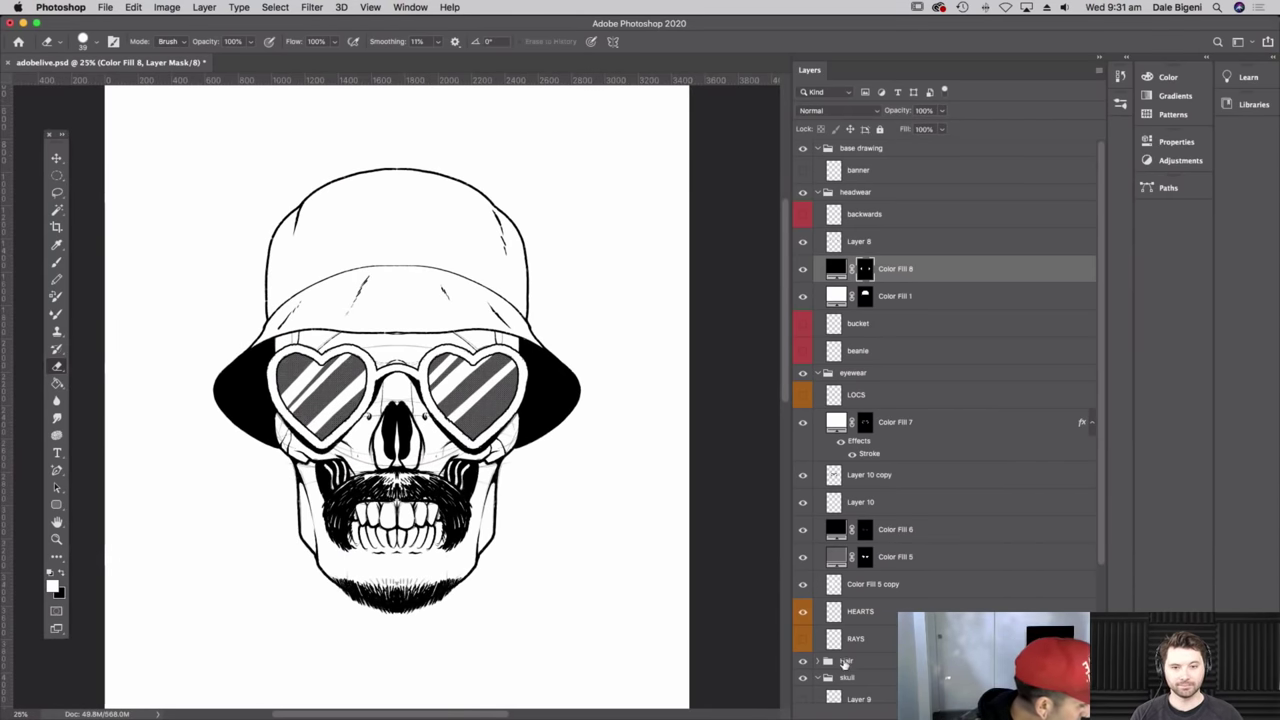
click(802, 698)
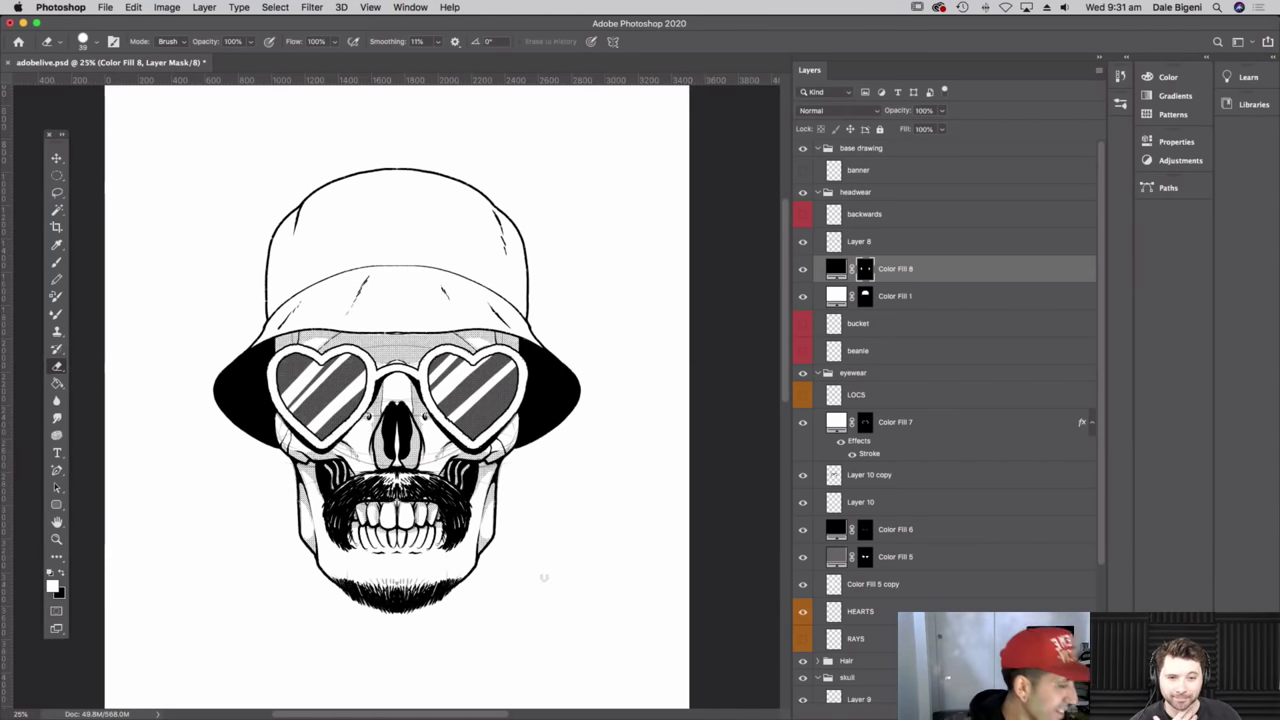
drag(581, 497, 626, 489)
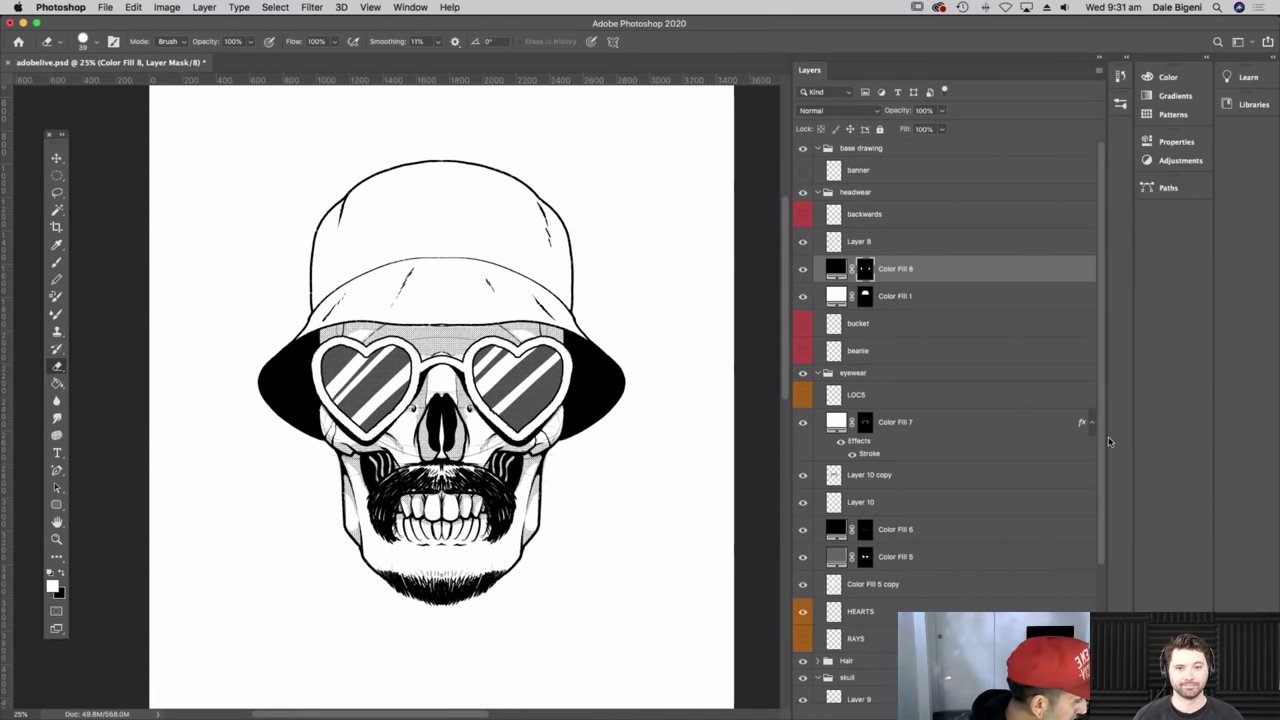
- Expand the frames group and make its chain sketch layer visible
scroll(1108, 436, down, 5)
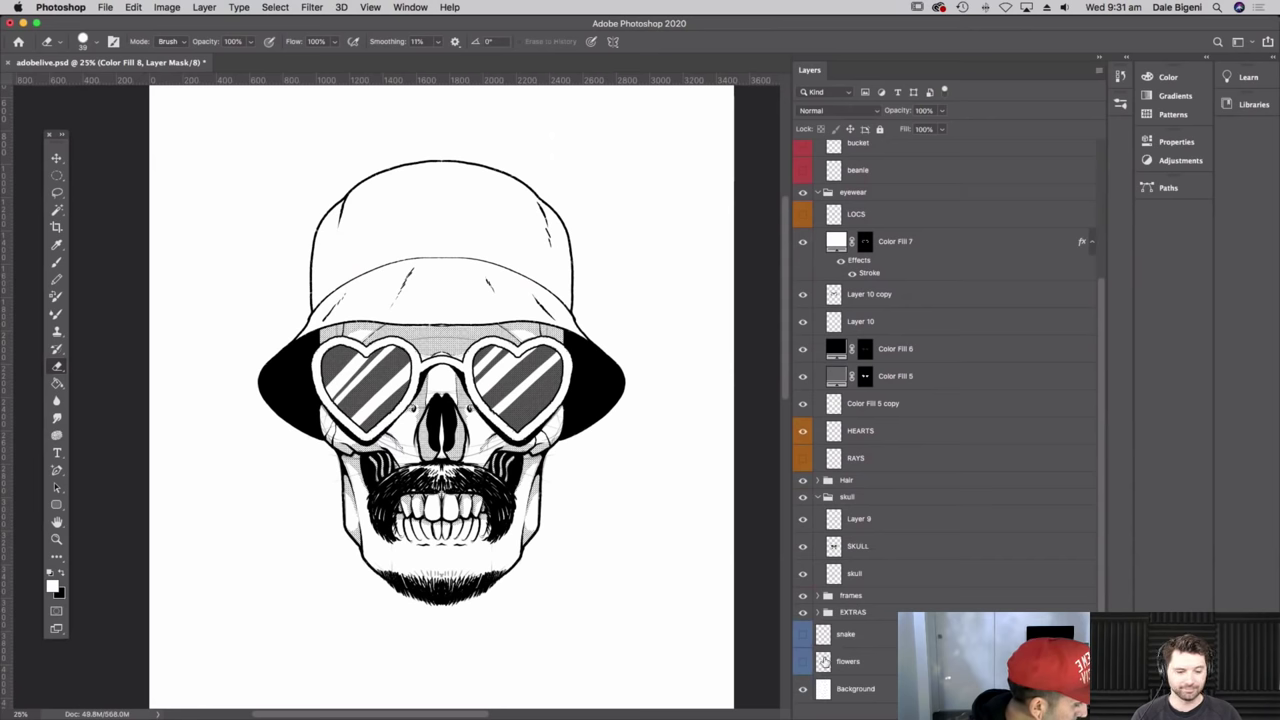
click(817, 596)
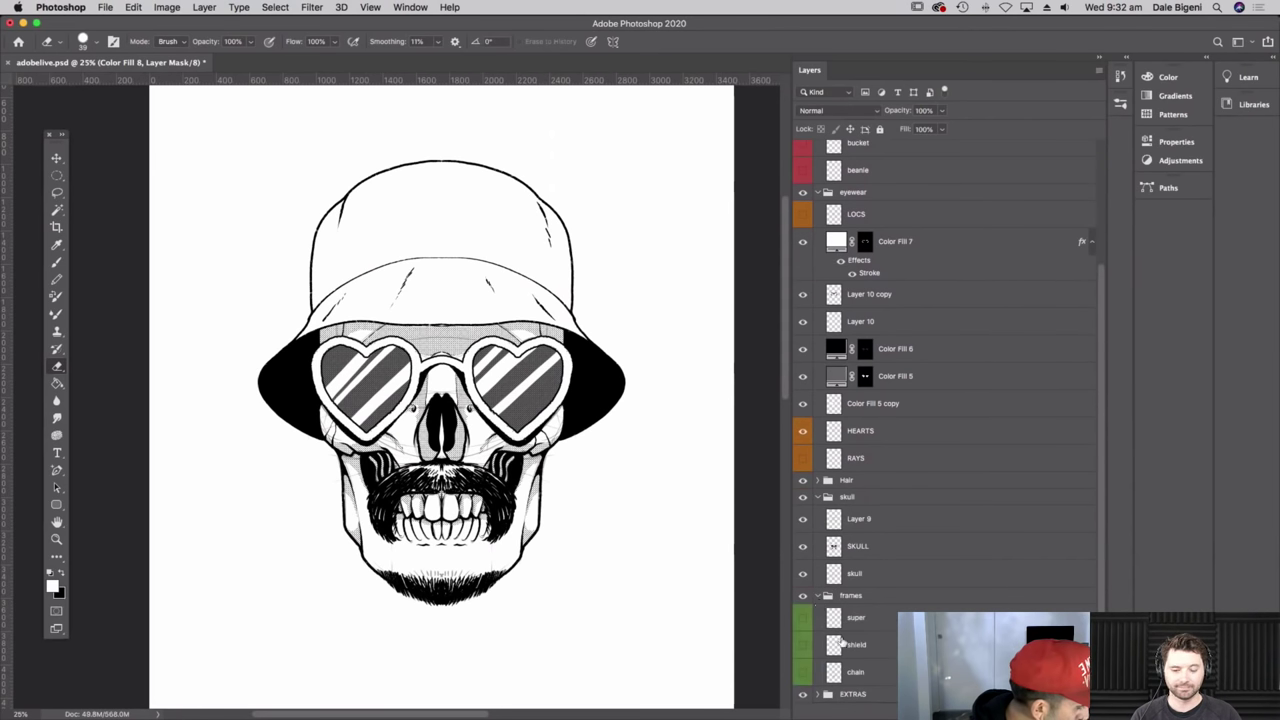
click(802, 672)
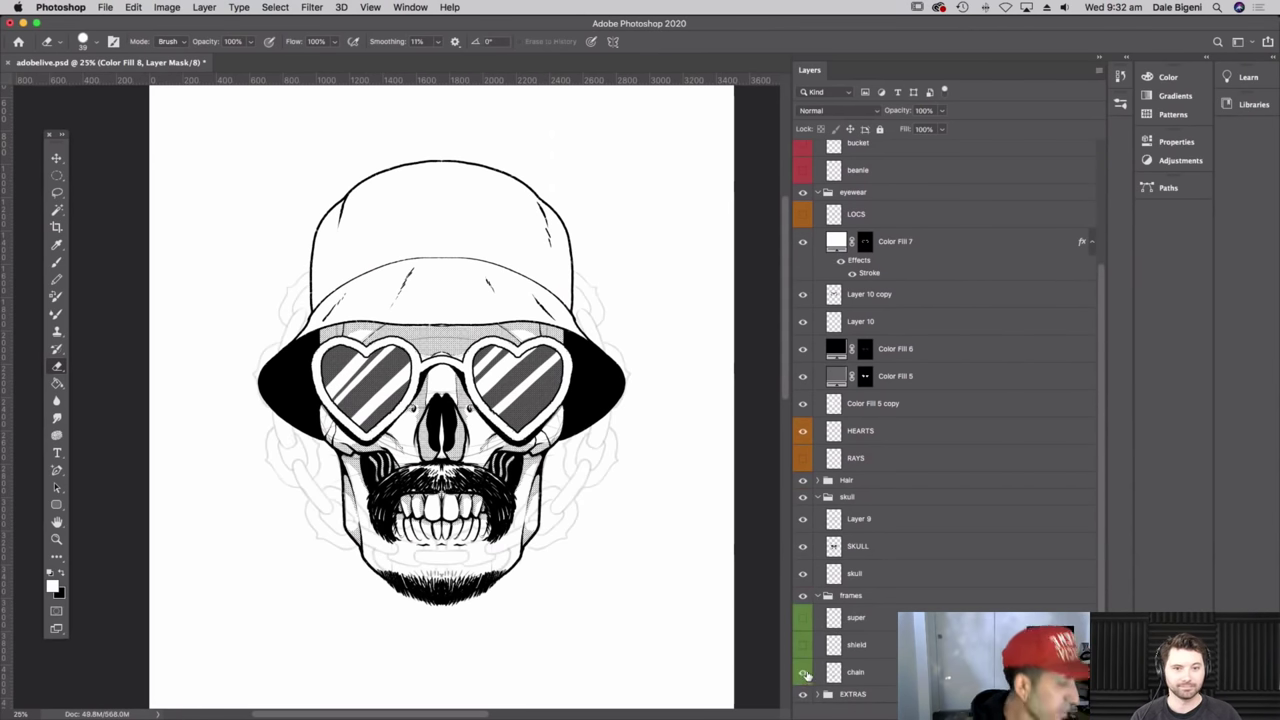
- Set up the Brush tool with black as the foreground colour and turn on vertical paint symmetry
key(super+equal)
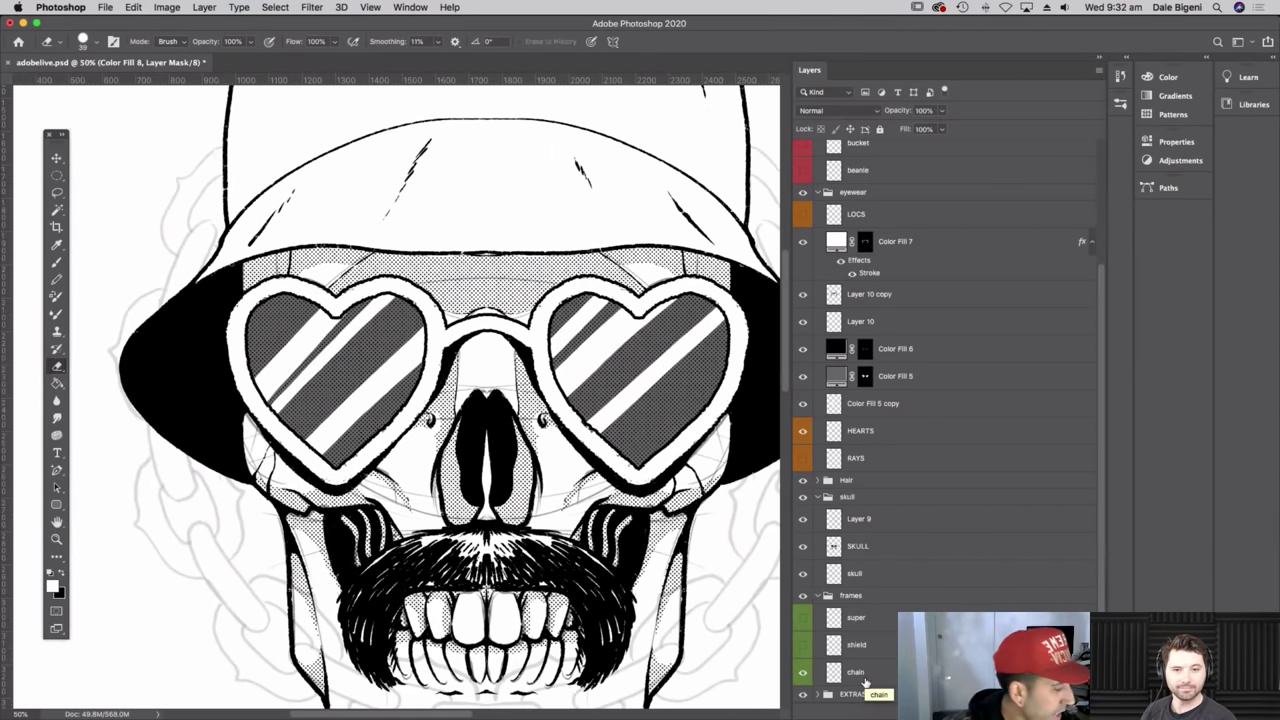
key(b)
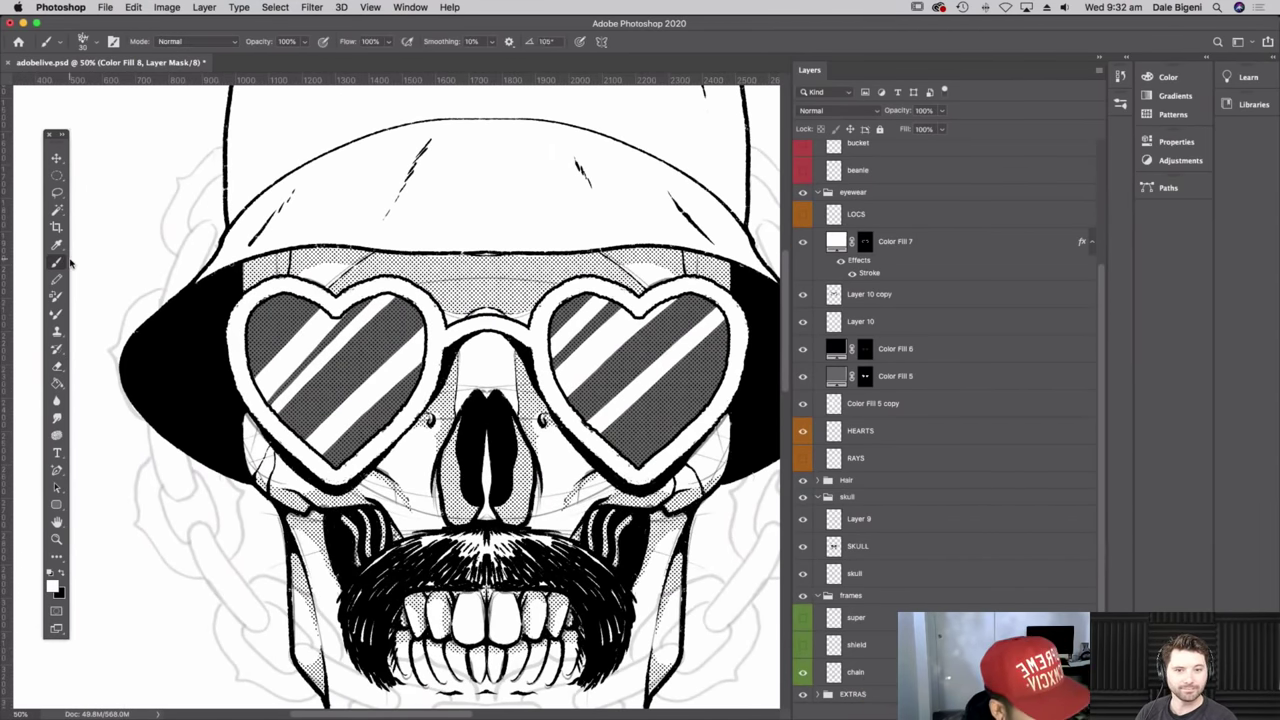
key(x)
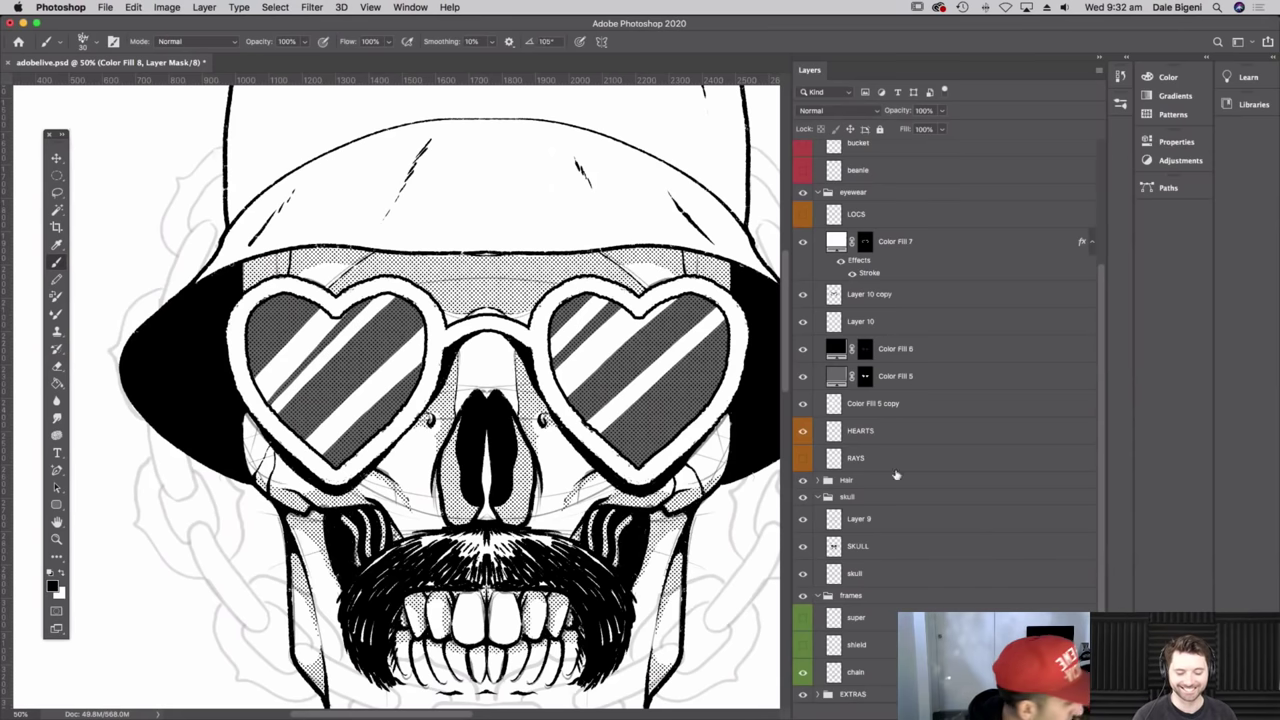
click(601, 41)
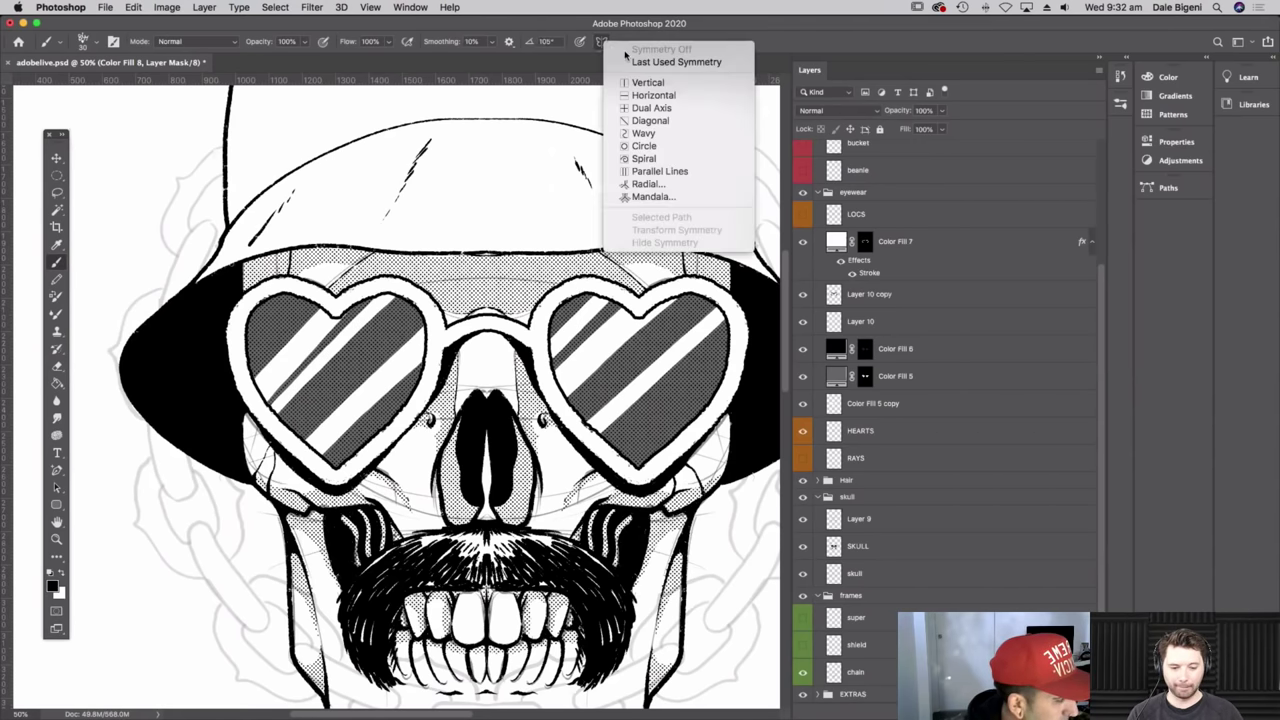
click(628, 80)
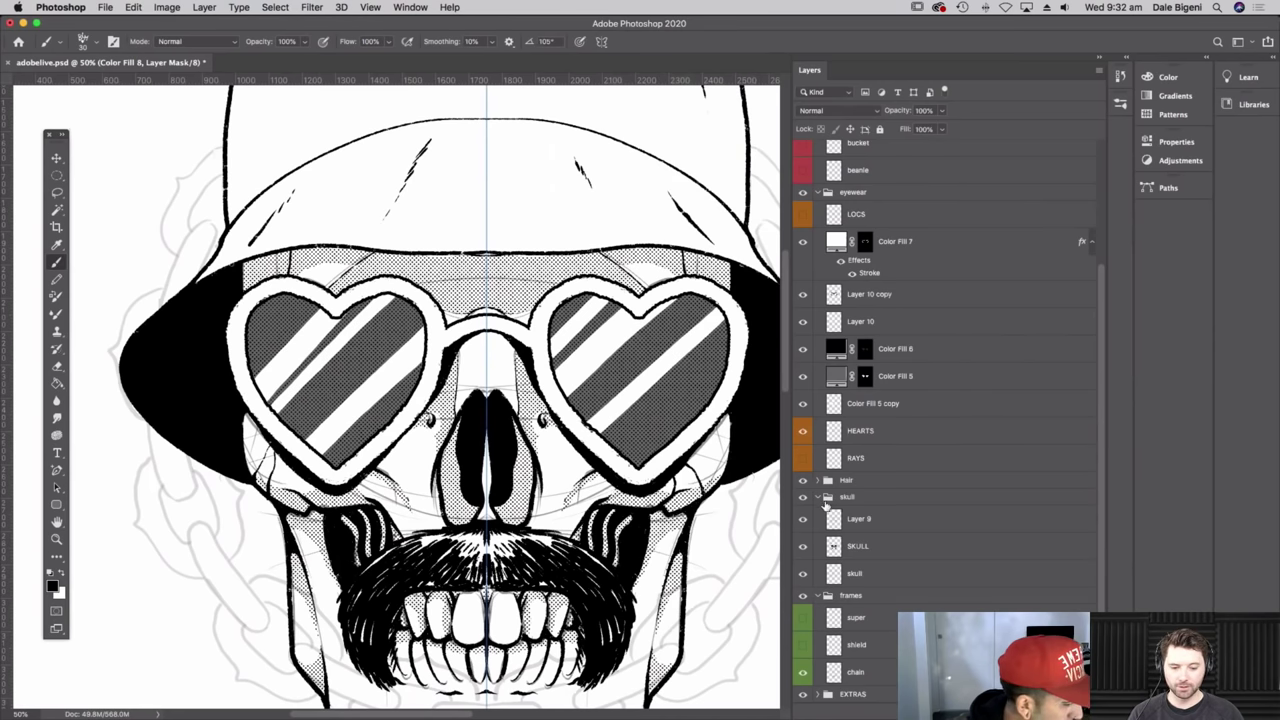
- Collapse the eyewear group, and preview the banner sketch over the whole design before hiding it again
key(super+minus)
key(super+minus)
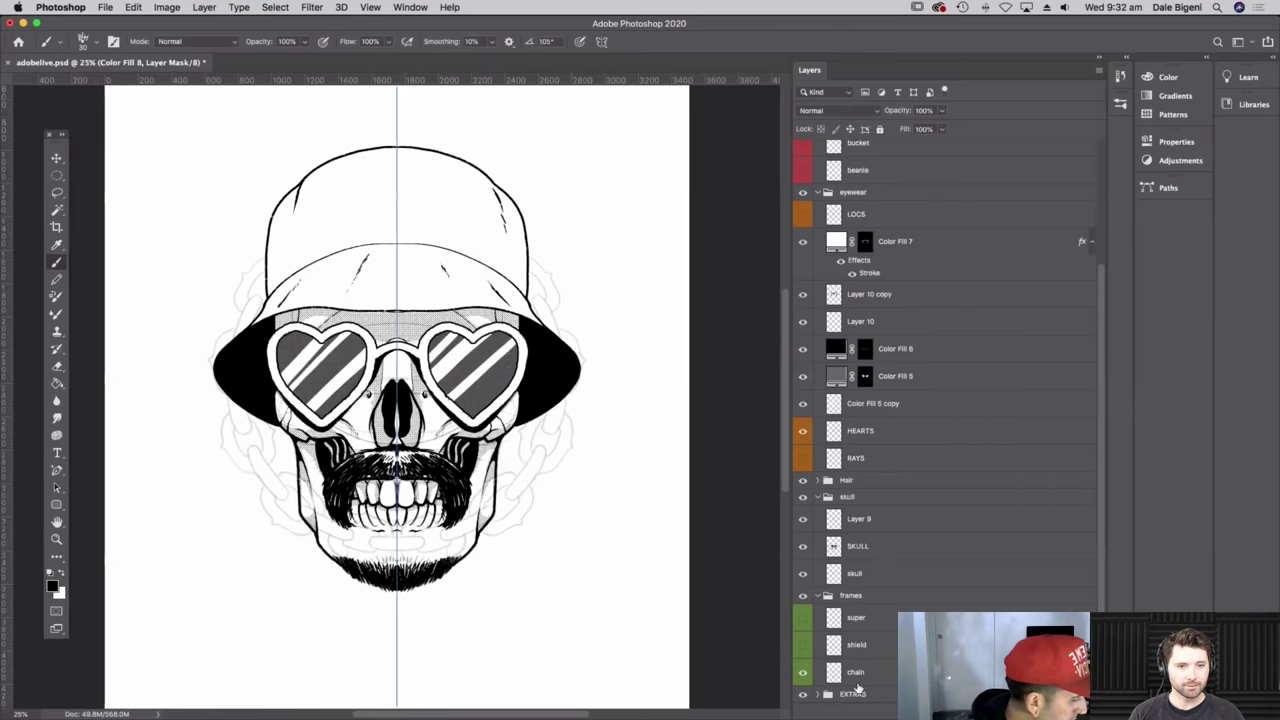
drag(1102, 273, 1100, 142)
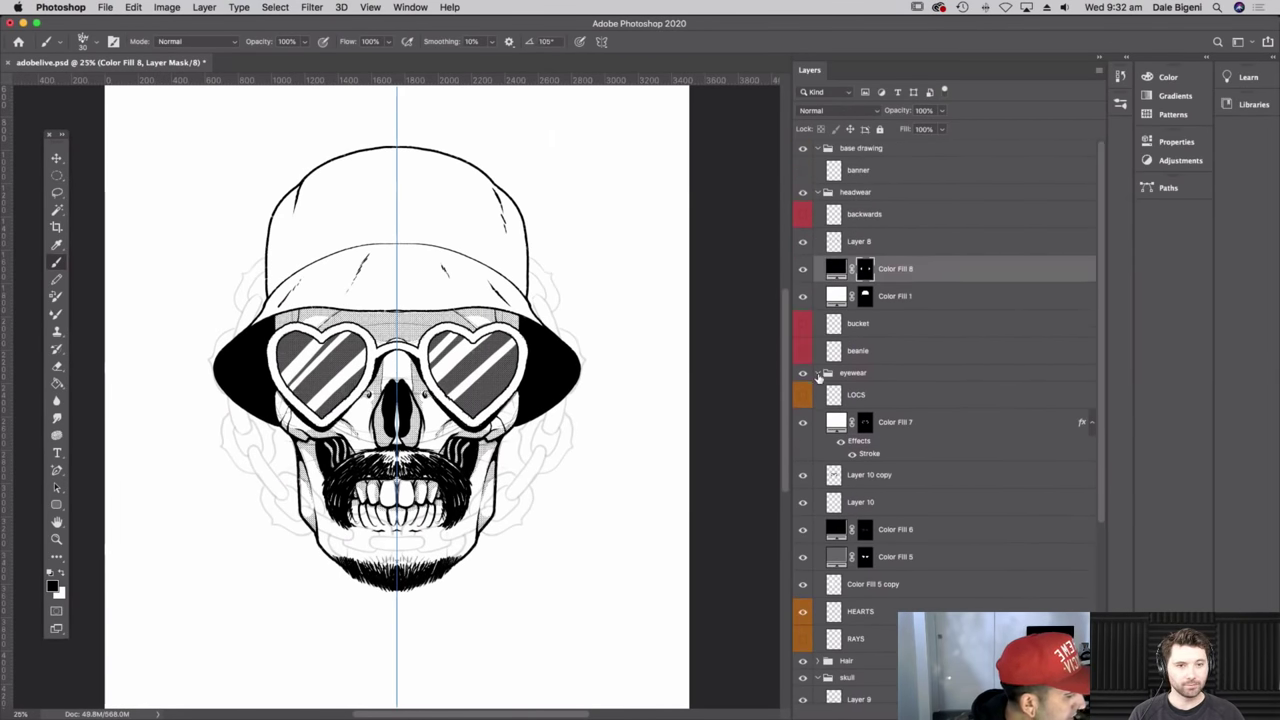
click(817, 373)
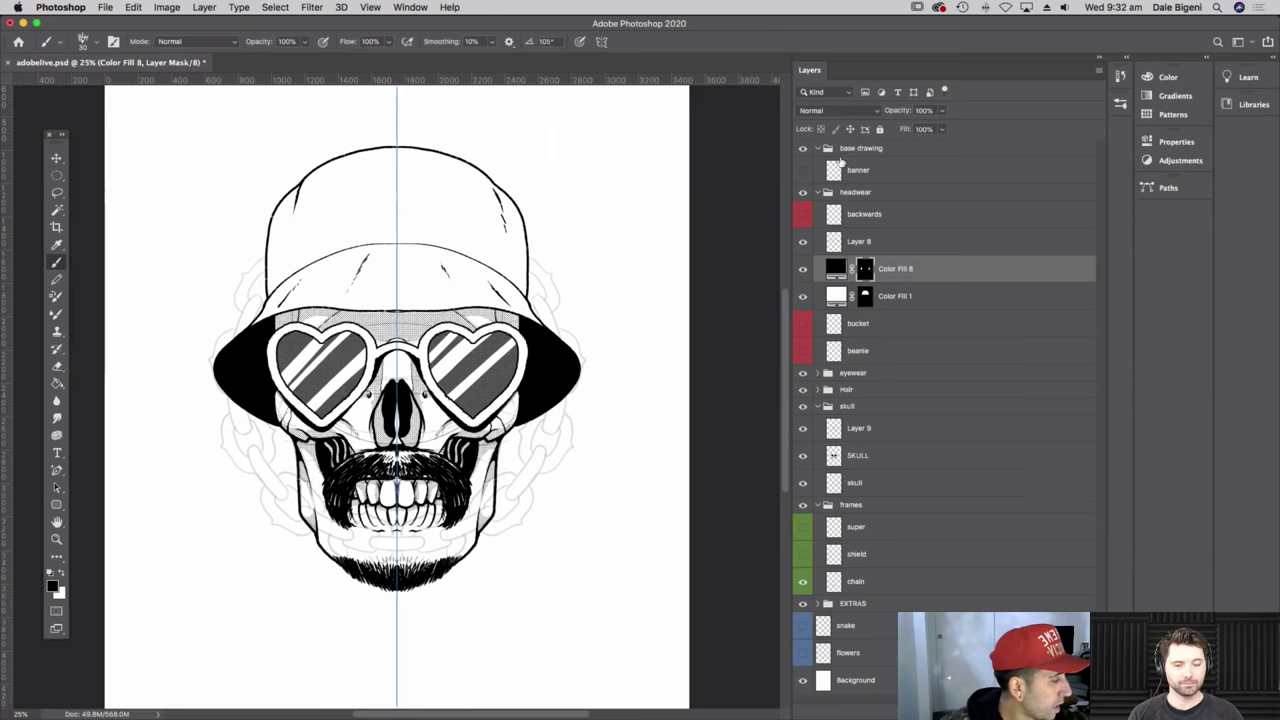
click(802, 172)
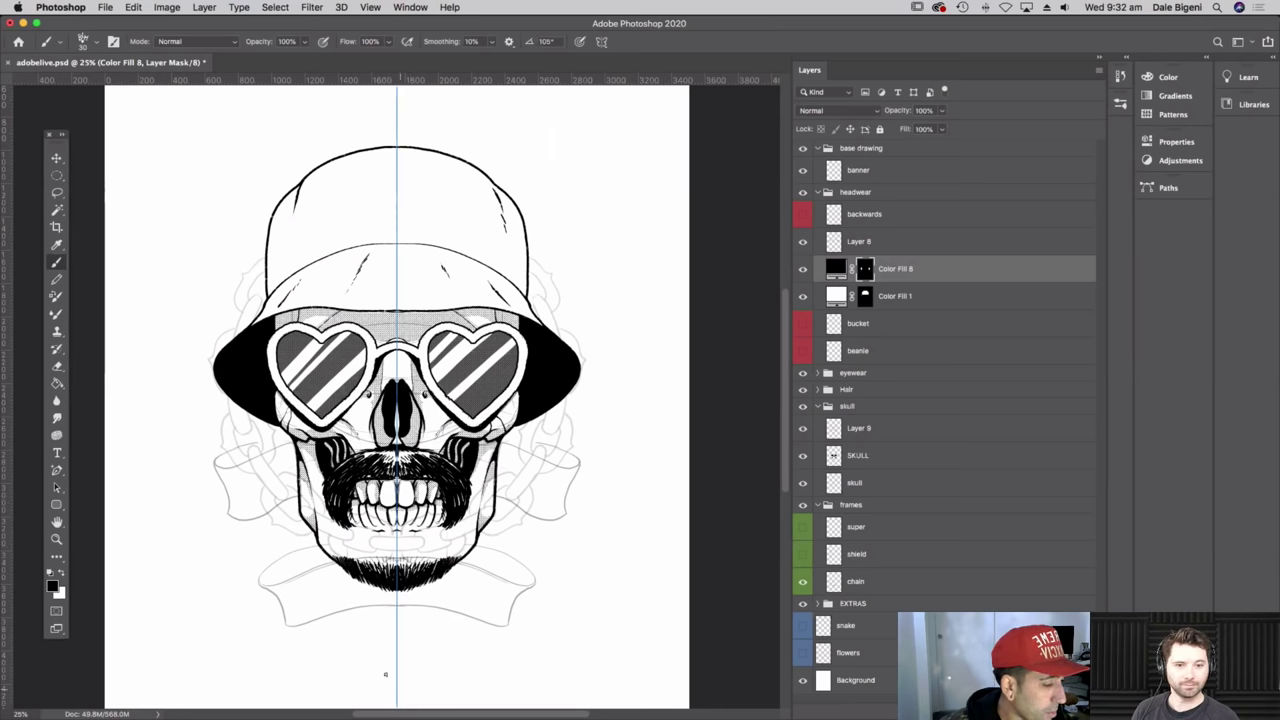
click(805, 171)
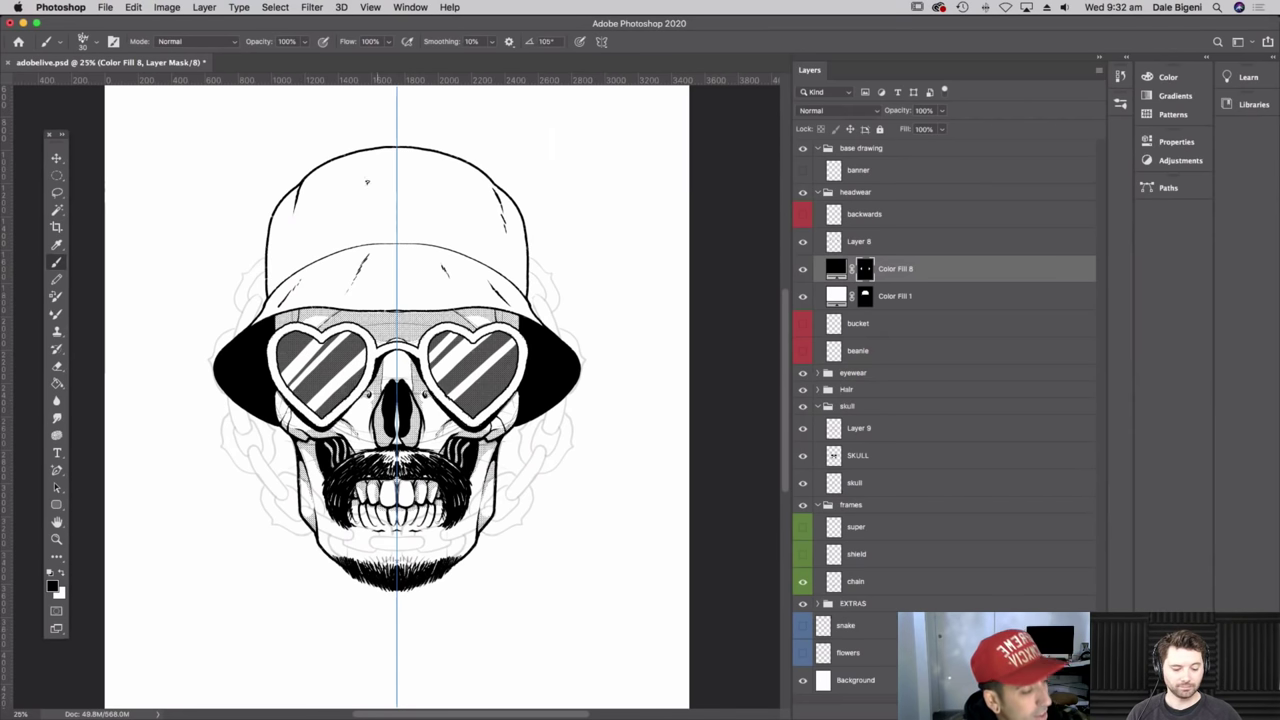
- Collapse the headwear group and create a new empty layer directly above the chain sketch in the frames group
key(super+equal)
key(super+equal)
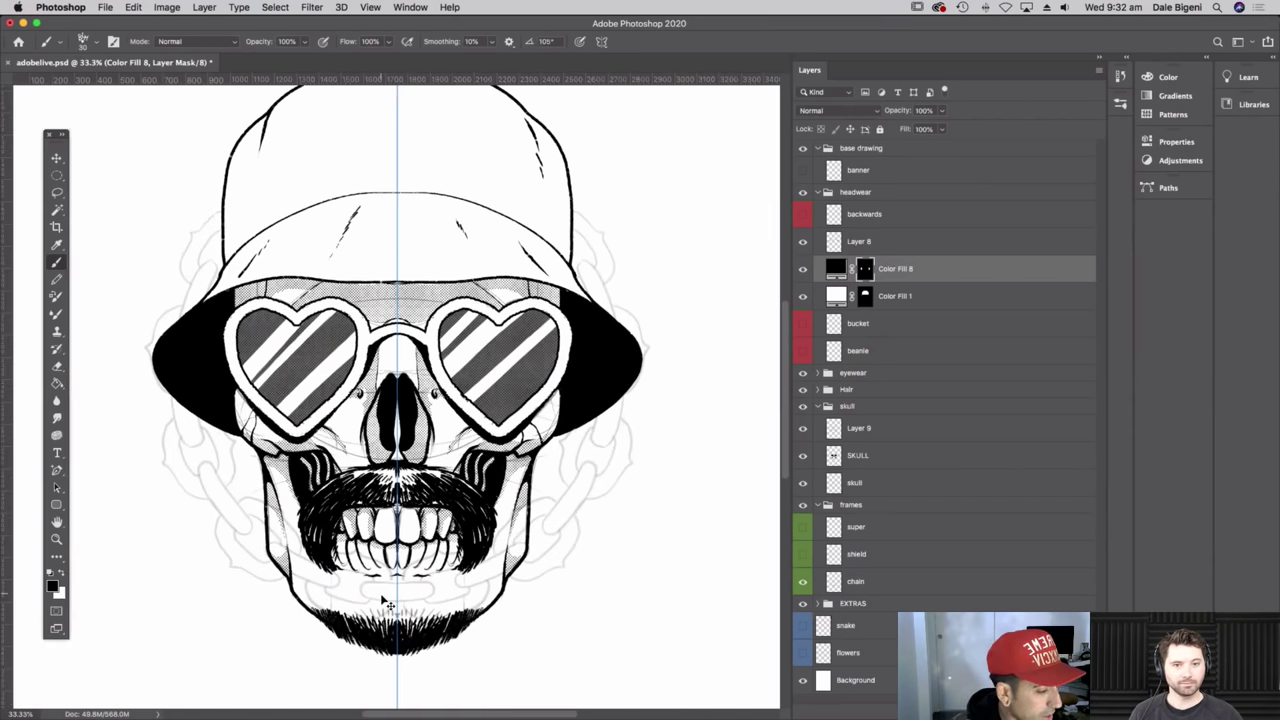
click(820, 193)
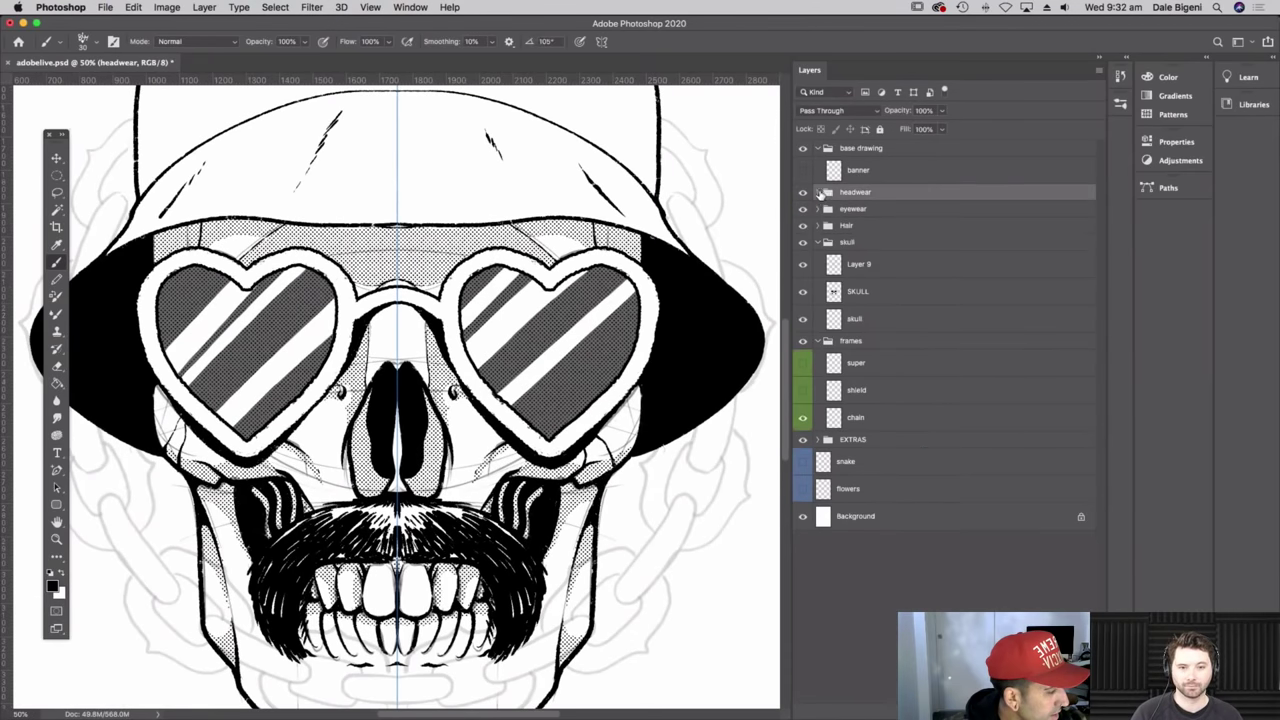
scroll(427, 479, left, 5)
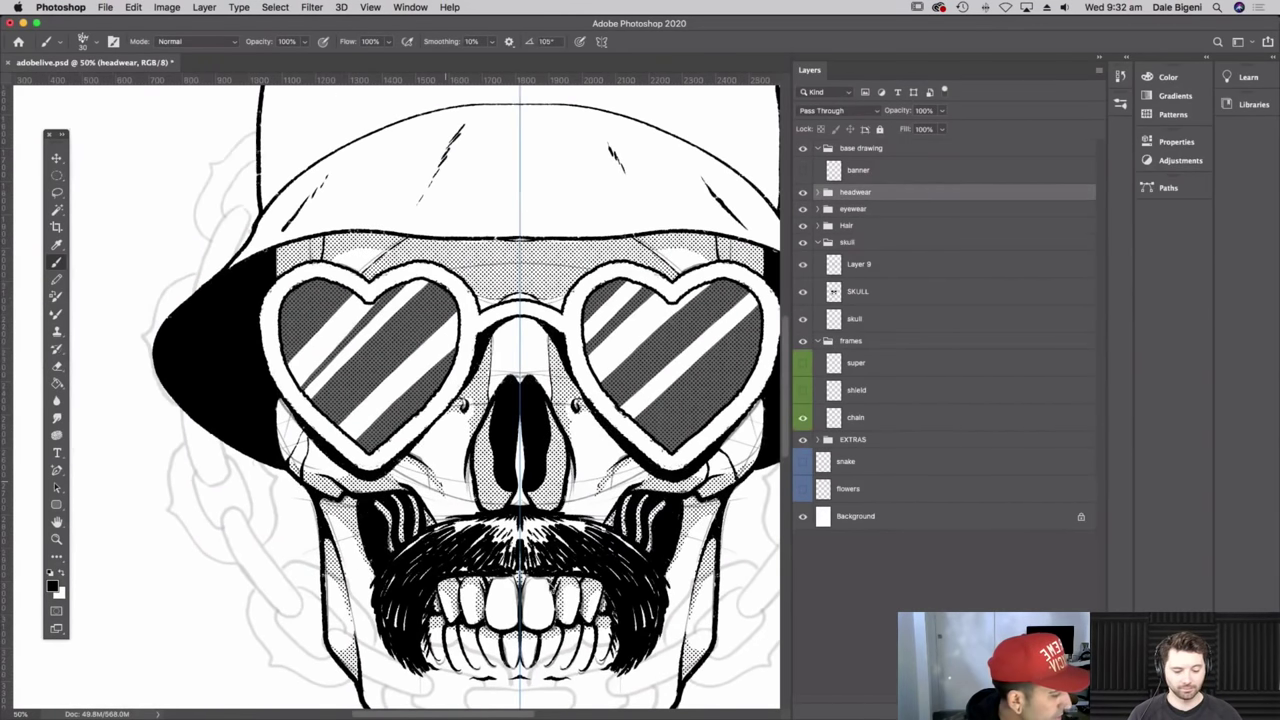
scroll(427, 479, left, 3)
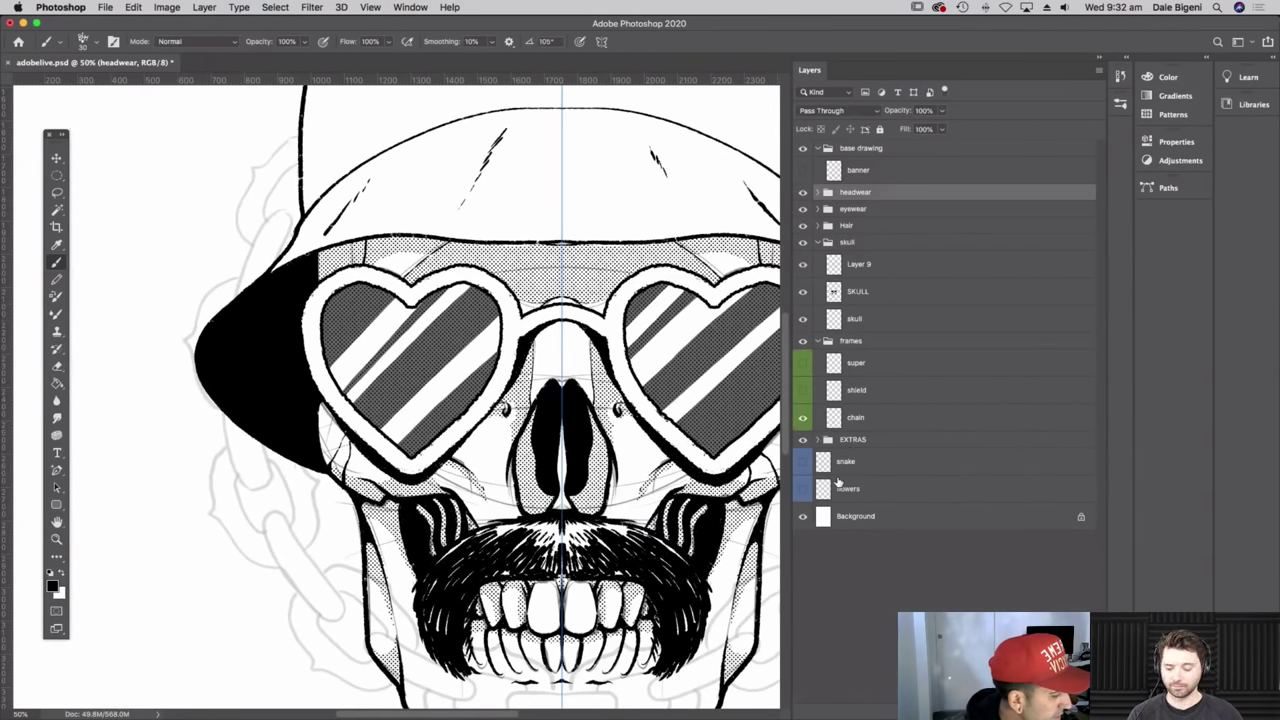
click(873, 418)
key(alt+shift+super+n)
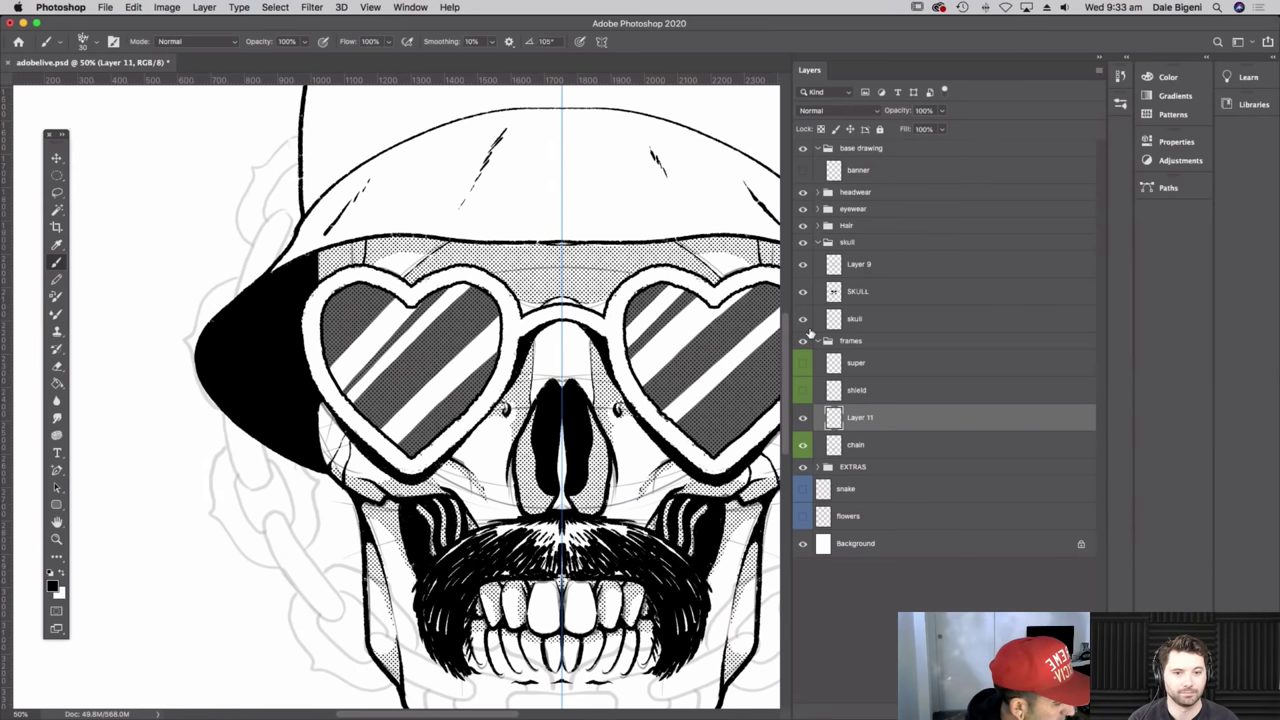
- Hide the skull, Hair, eyewear and headwear groups so the chain sketch stands alone
click(803, 243)
click(803, 226)
click(803, 209)
click(803, 192)
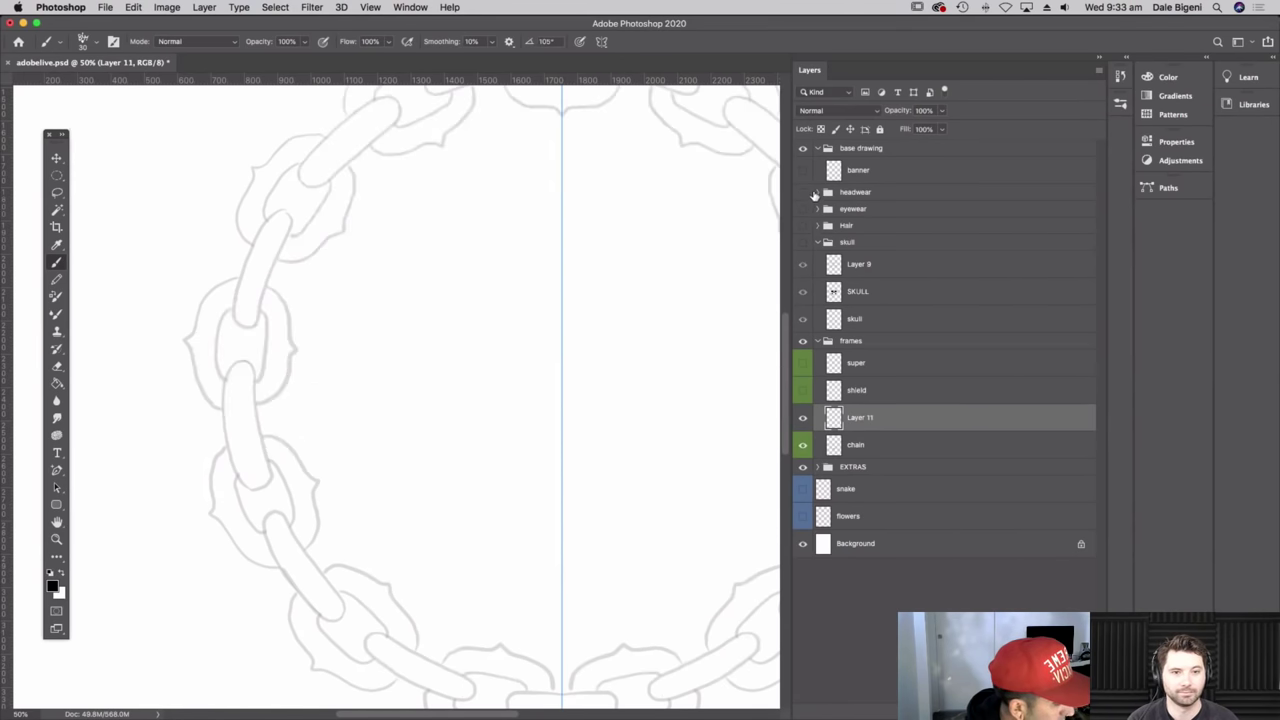
- Ink the top centre chain link and its two adjoining links in black with mirrored strokes, rotating the canvas while drawing and resetting it
scroll(623, 663, up, 4)
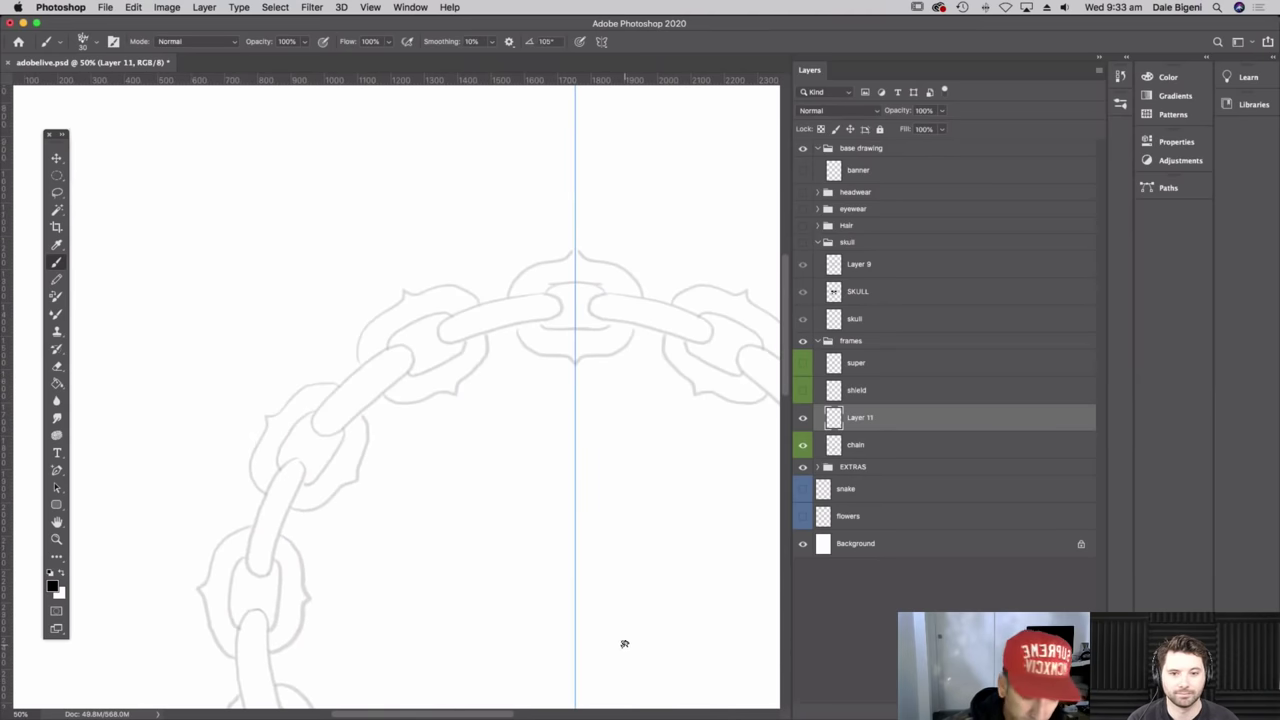
key(r)
drag(623, 571, 467, 218)
drag(405, 249, 463, 443)
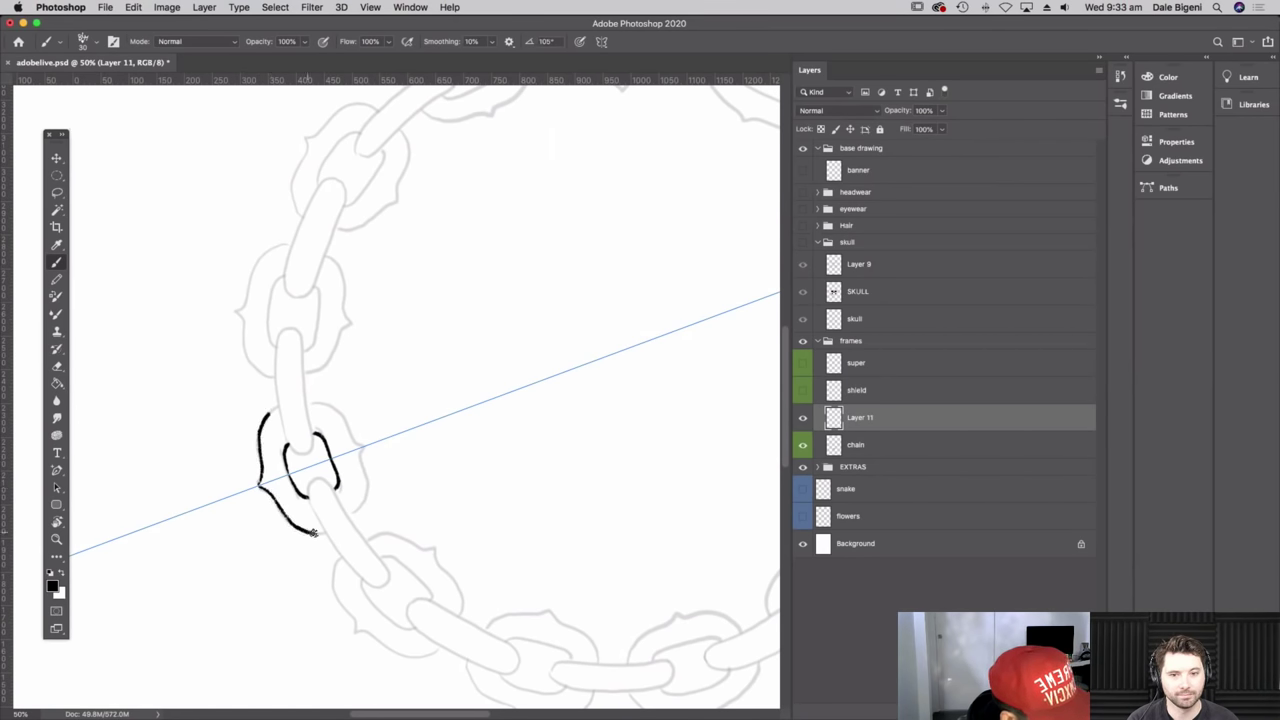
drag(402, 466, 379, 409)
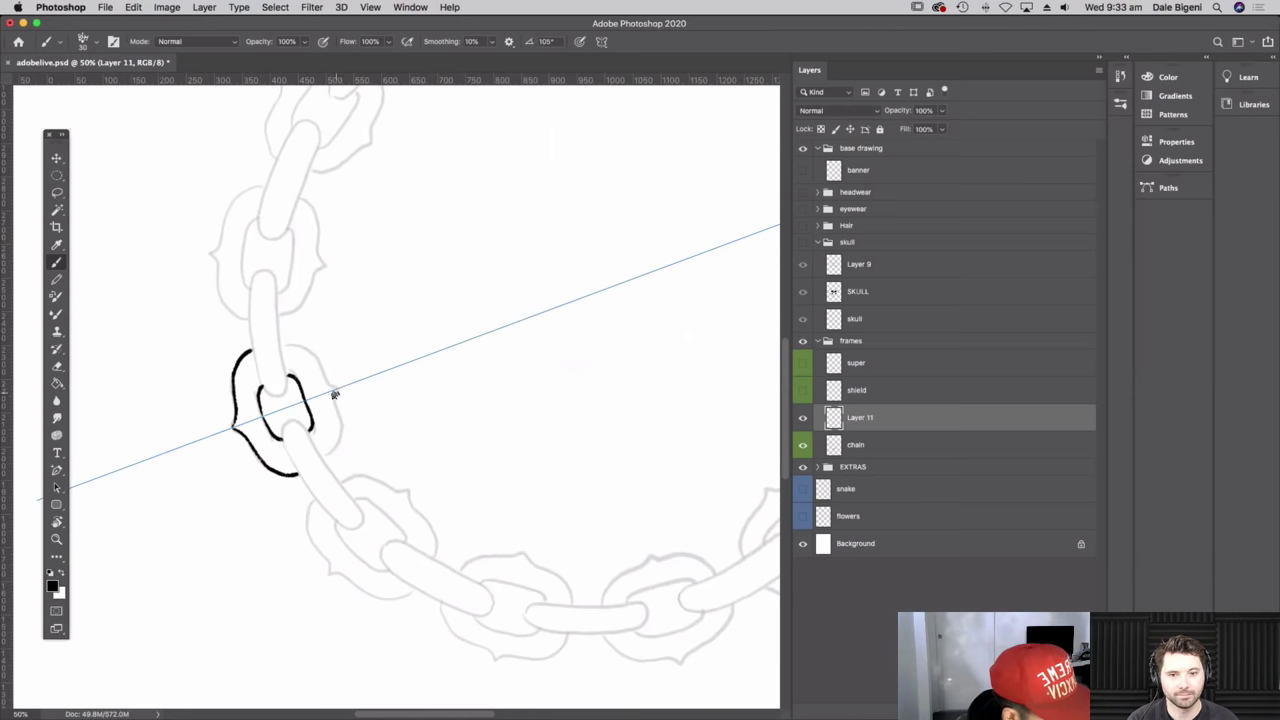
drag(364, 432, 289, 379)
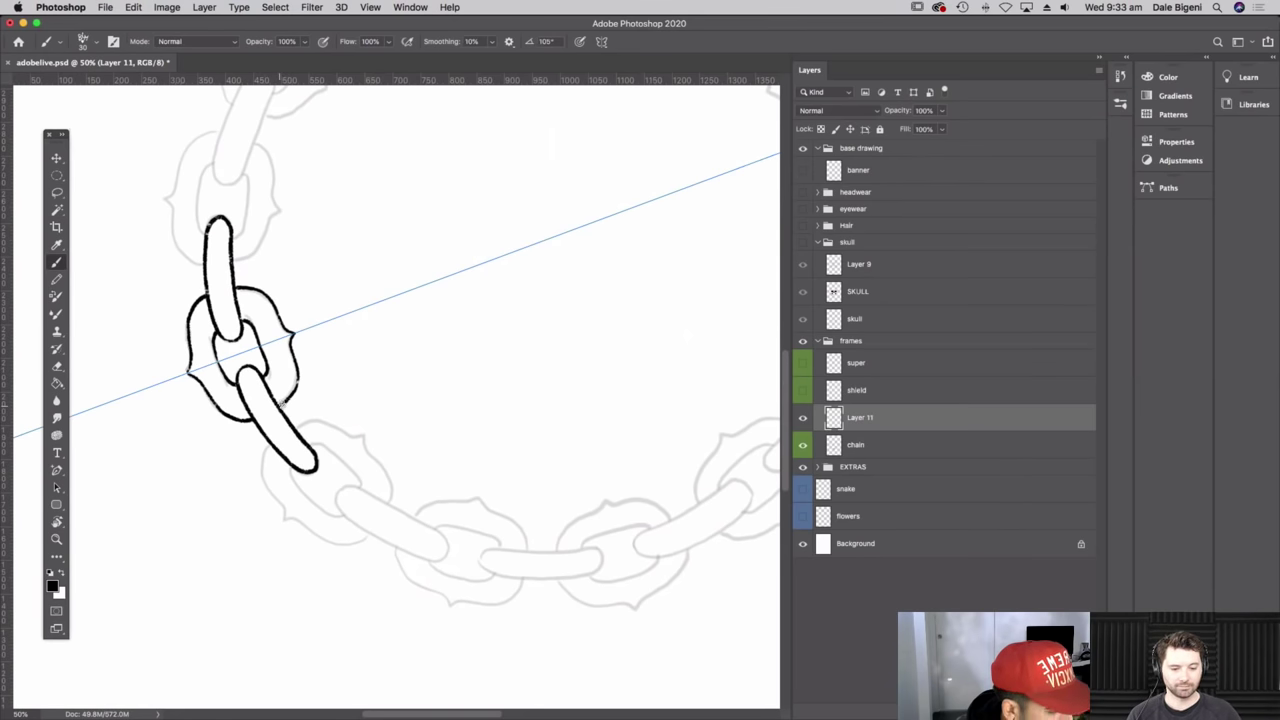
key(Escape)
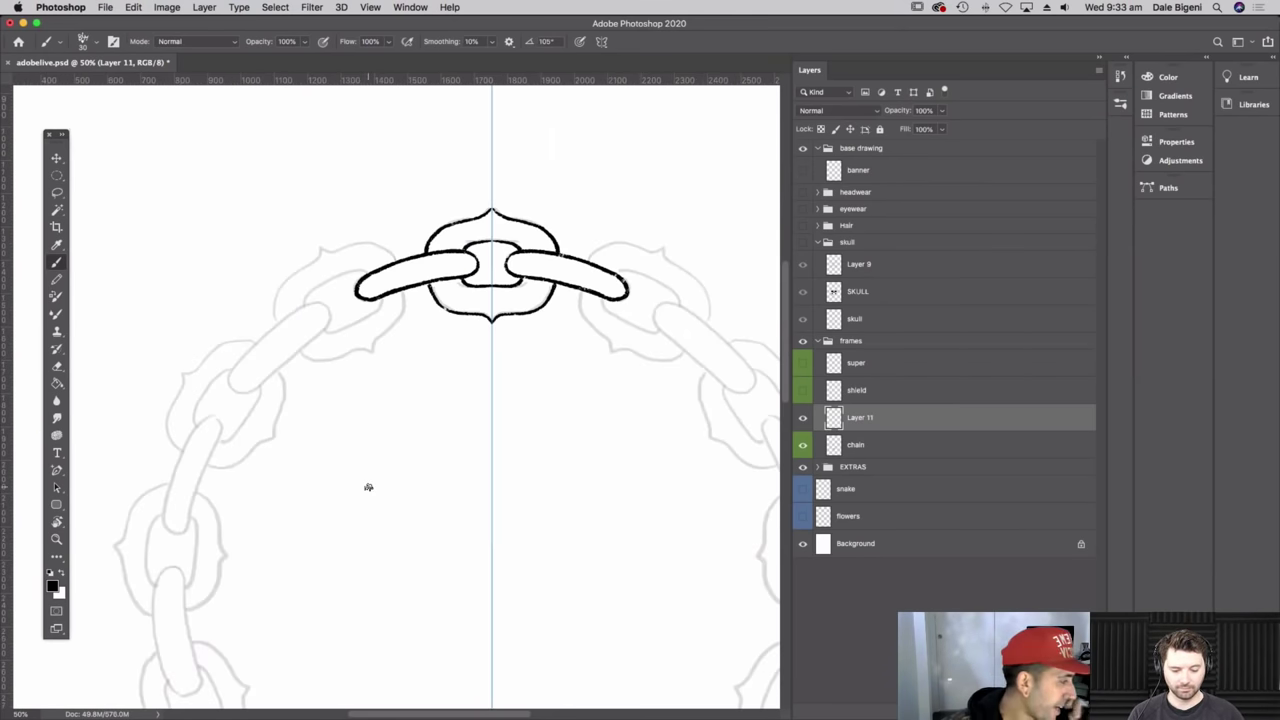
- Make the skull group visible to place the inked chain links in the context of the whole skull
click(803, 243)
drag(603, 408, 529, 280)
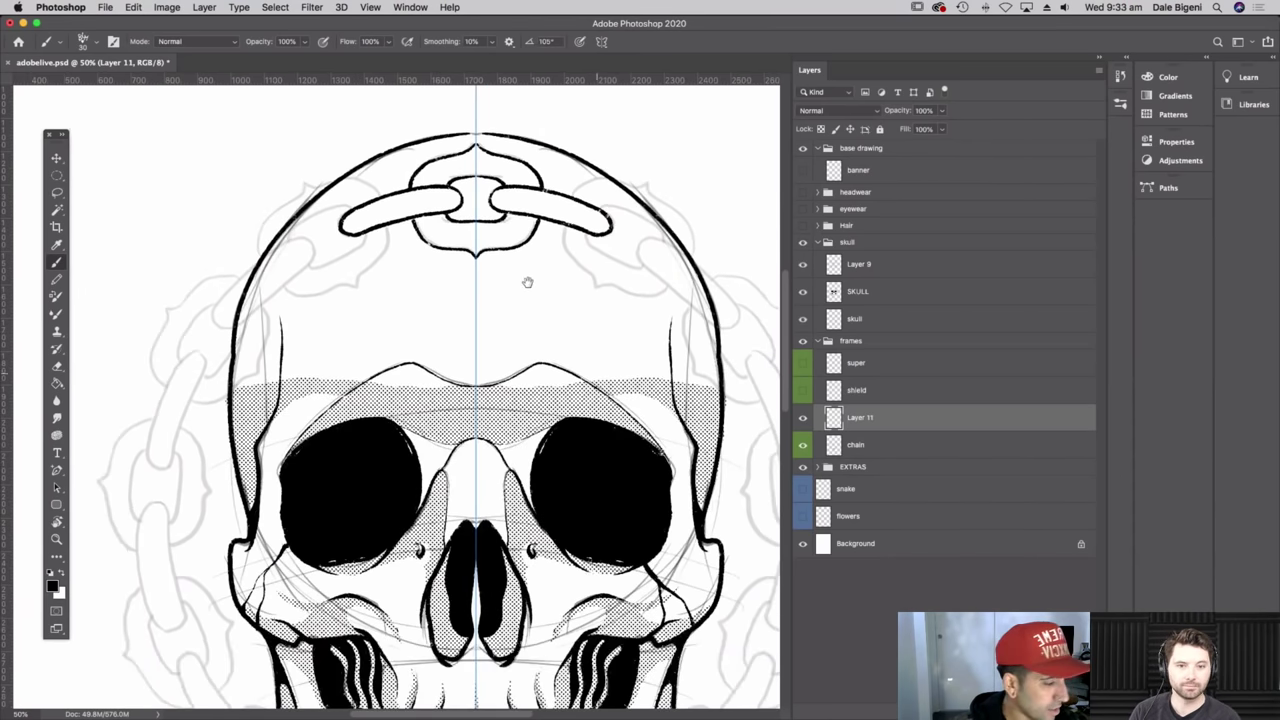
key(super+minus)
key(super+minus)
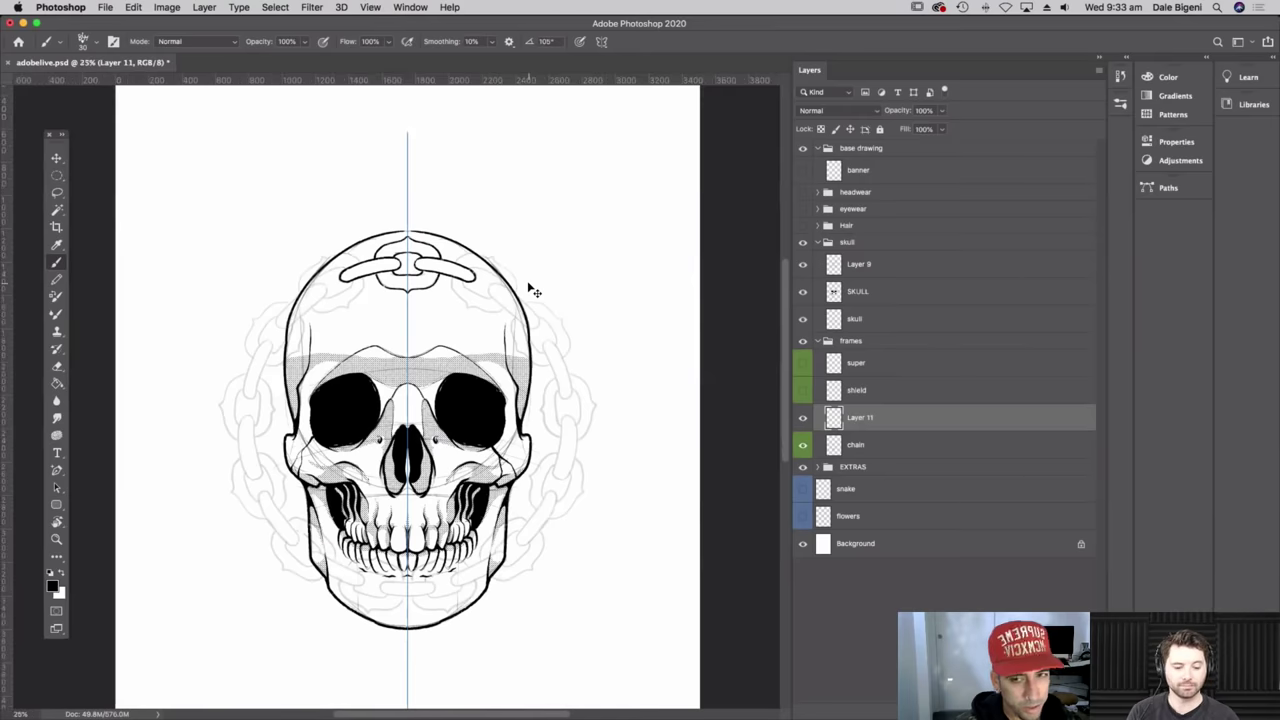
- Check how the accessories combine with the chain frame by briefly showing the headwear and eyewear groups and toggling the inked chain layer
click(803, 192)
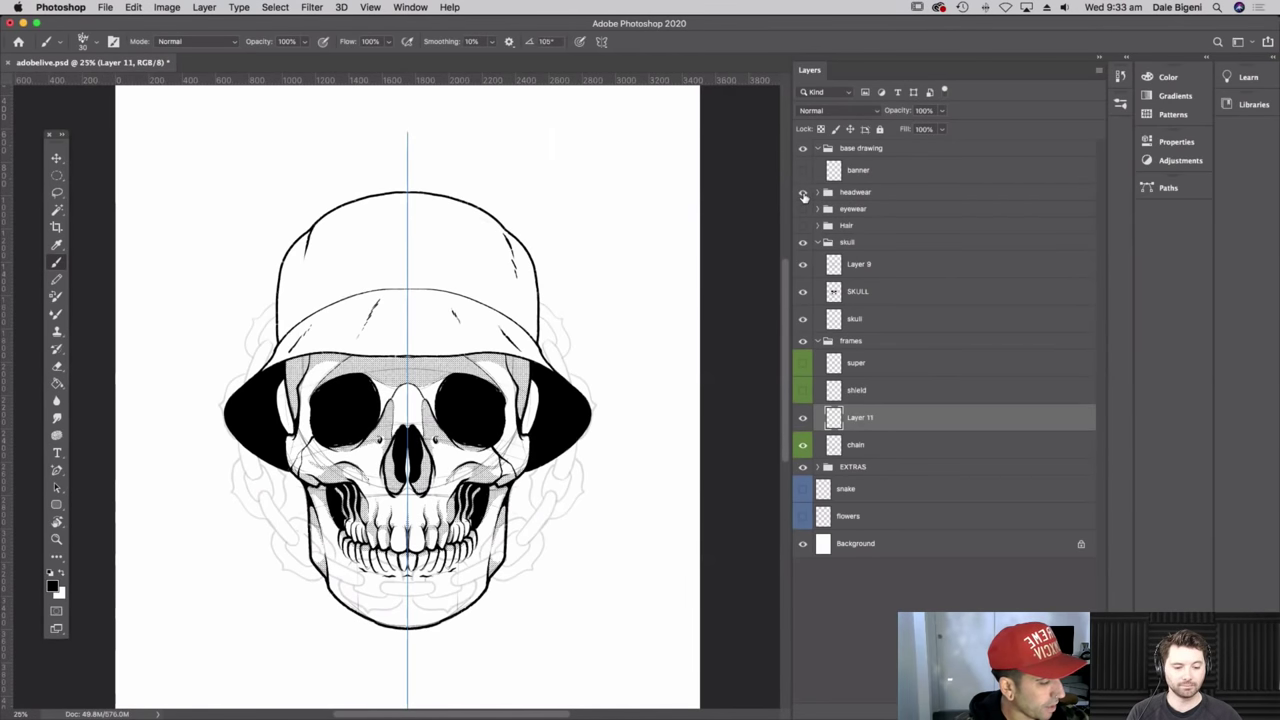
click(803, 192)
click(803, 209)
click(802, 209)
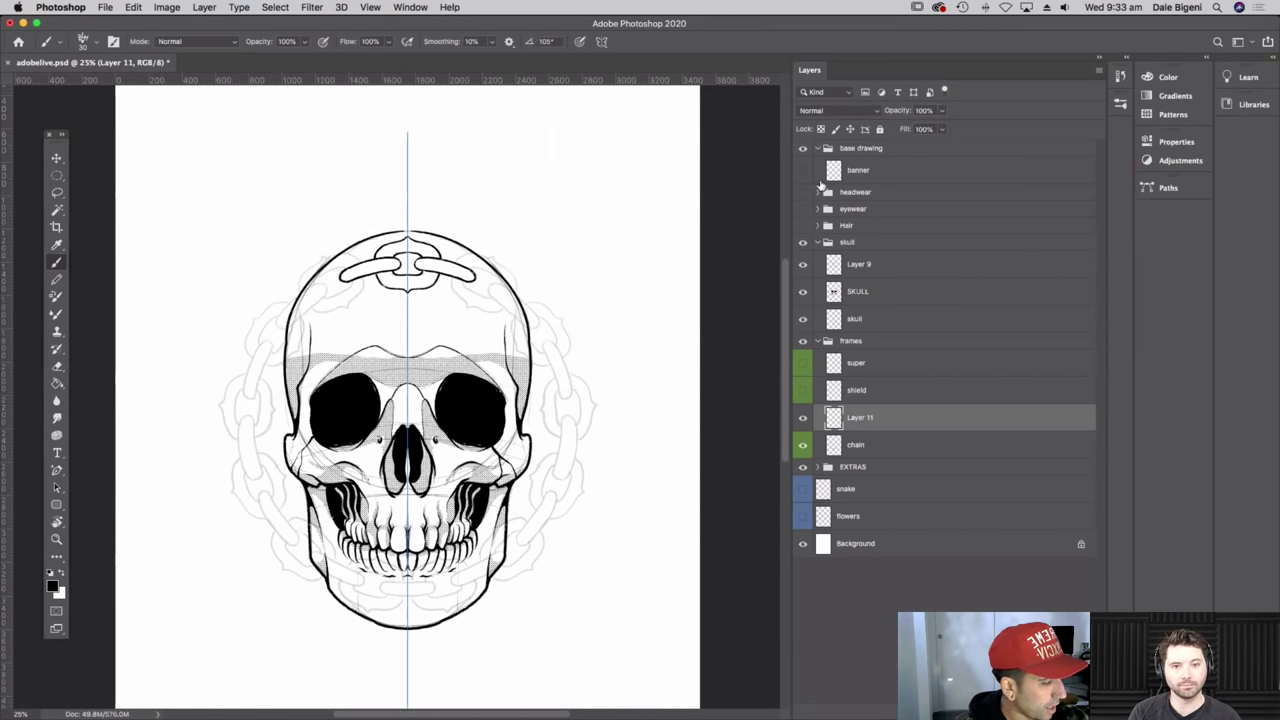
click(803, 192)
click(819, 192)
click(803, 215)
click(803, 215)
click(803, 192)
click(819, 192)
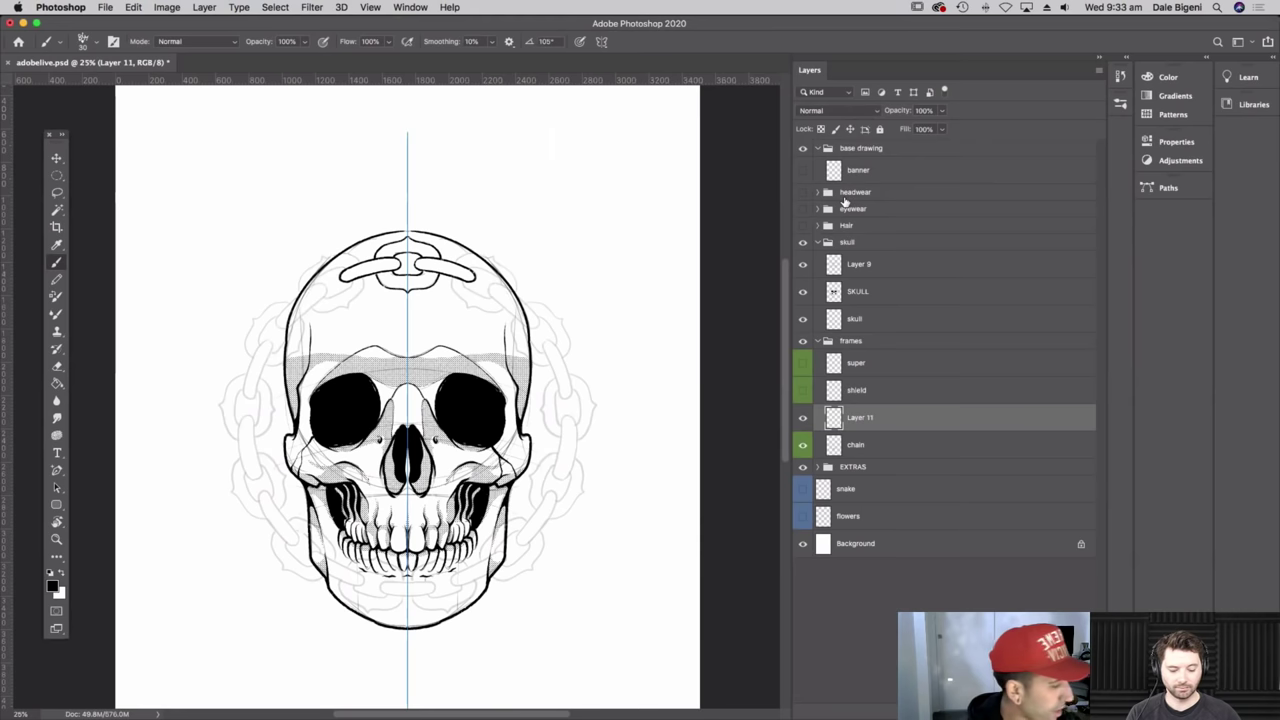
click(803, 418)
click(803, 418)
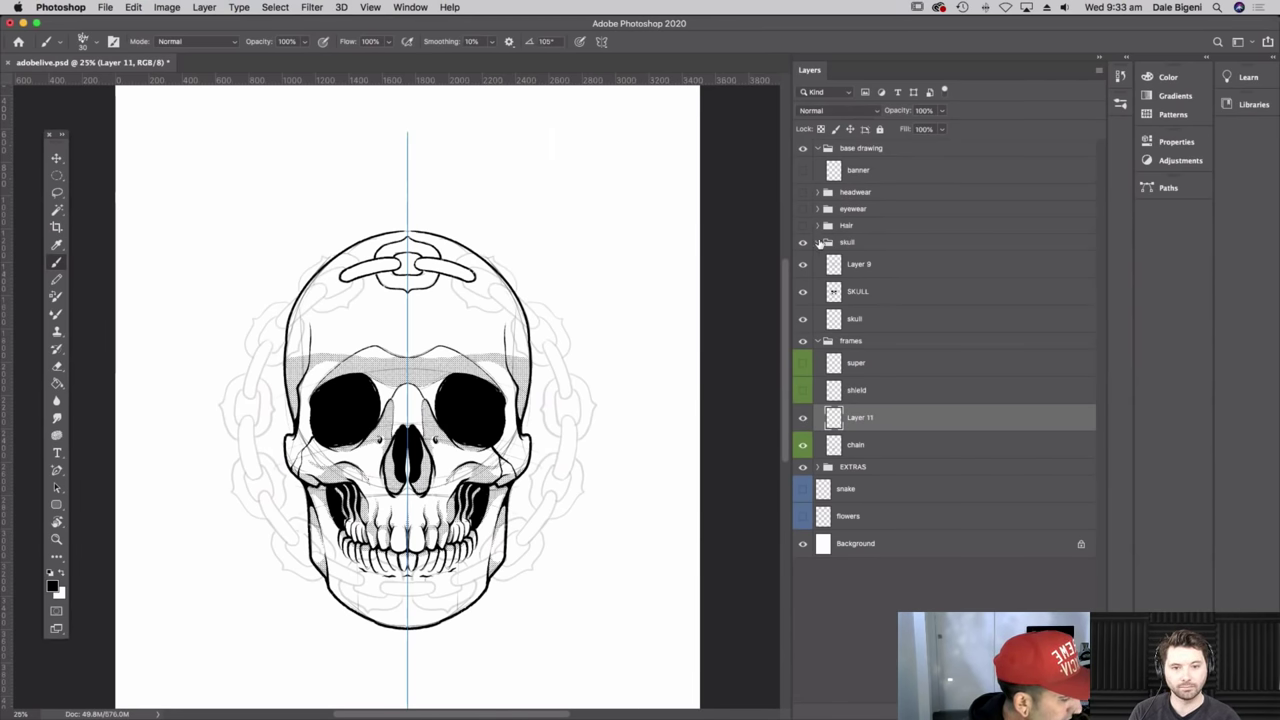
- Hide the skull group so the chain stands alone, and keep the chain's ink layer (Layer 11) active
click(817, 242)
click(803, 242)
key(super+1)
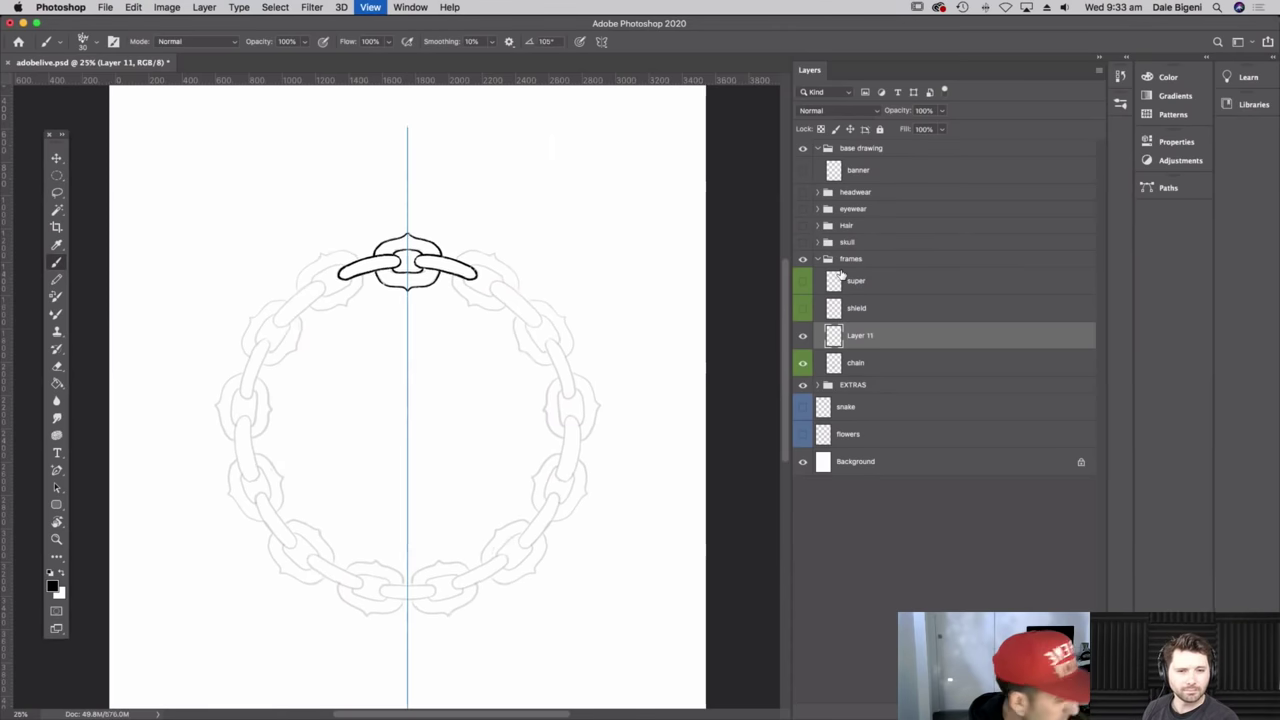
drag(286, 356, 466, 549)
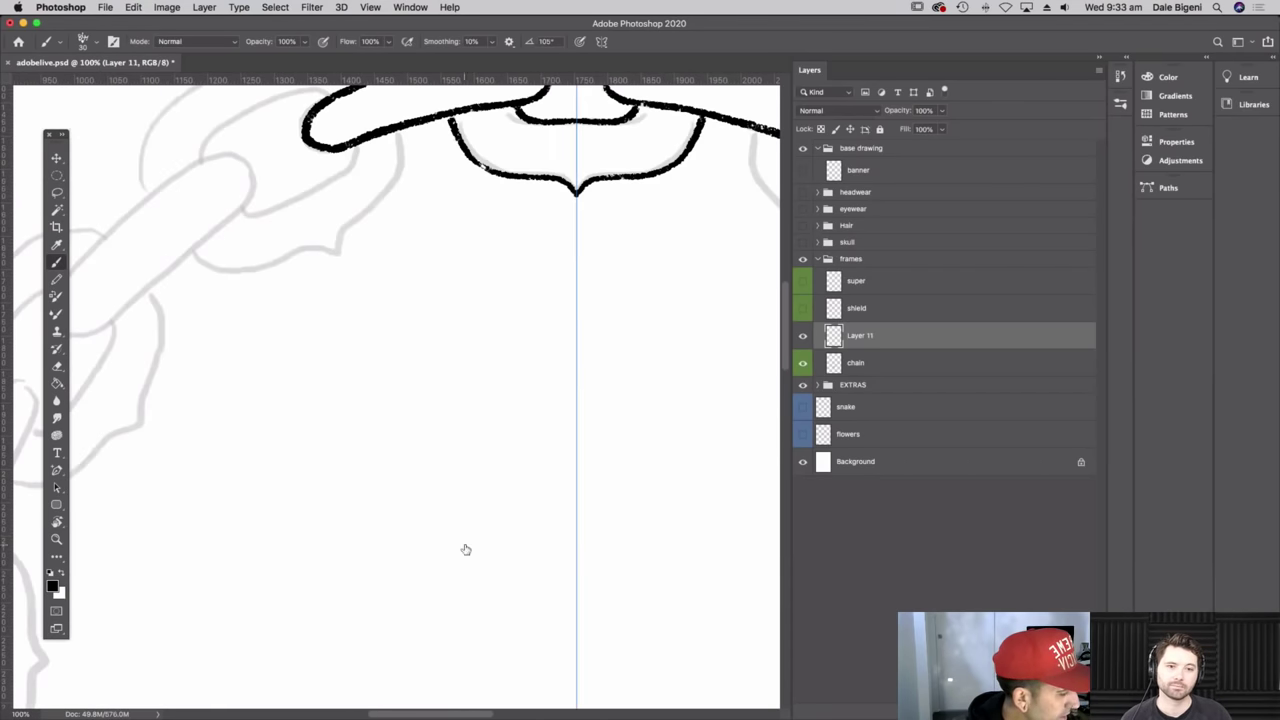
click(846, 371)
mouse_move(341, 461)
mouse_down()
mouse_move(383, 514)
mouse_move(431, 529)
mouse_up()
click(886, 347)
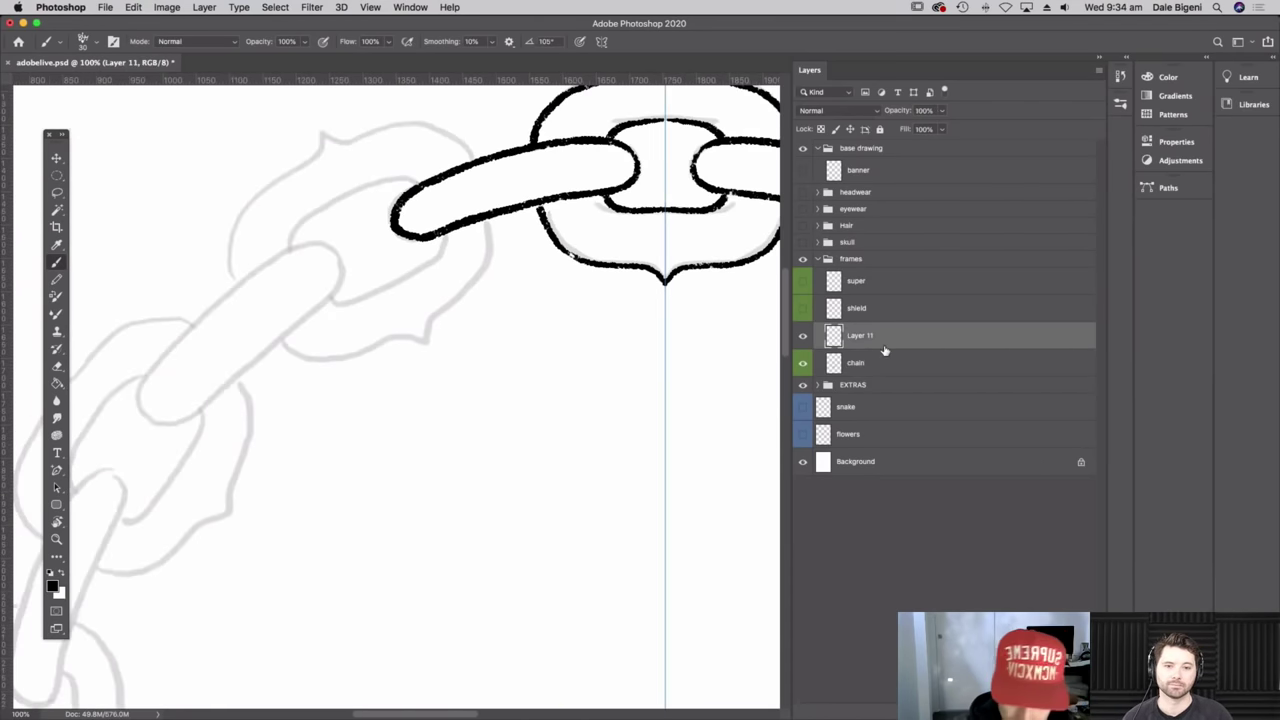
- Rotate the canvas and ink the outer and inner outlines of the first spiked link beside the top centre section
key(r)
mouse_move(478, 317)
mouse_down()
mouse_move(385, 295)
mouse_move(422, 257)
mouse_move(212, 338)
mouse_move(201, 379)
mouse_move(214, 458)
mouse_move(282, 533)
mouse_move(360, 540)
mouse_up()
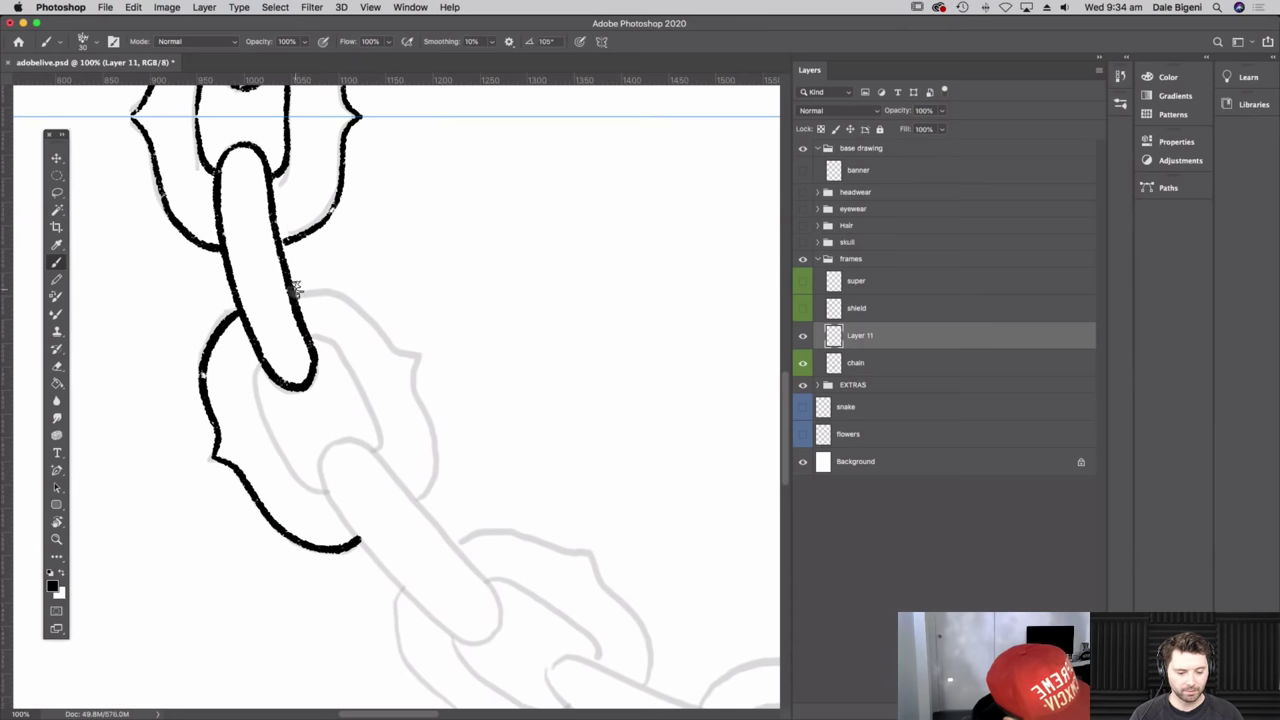
mouse_move(298, 287)
mouse_down()
mouse_move(360, 312)
mouse_move(418, 368)
mouse_move(432, 480)
mouse_move(414, 503)
mouse_up()
scroll(365, 366, down, 3)
scroll(365, 366, right, 2)
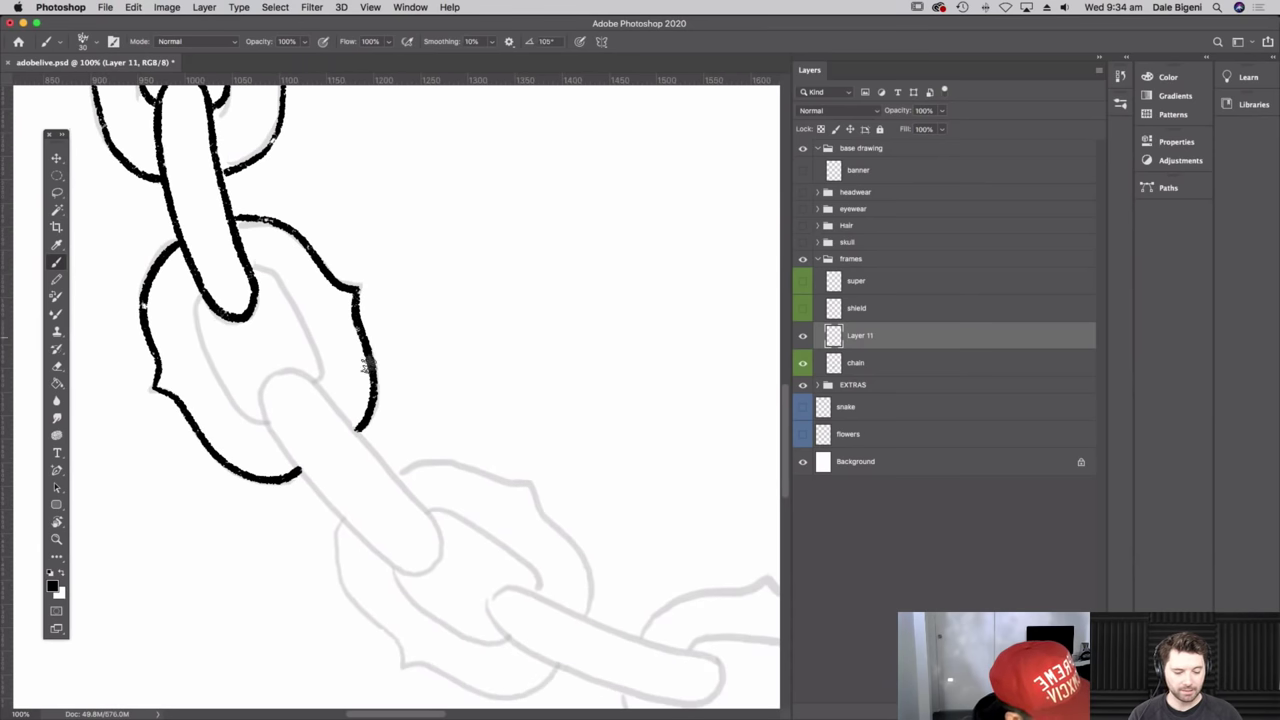
mouse_move(208, 300)
mouse_down()
mouse_move(196, 334)
mouse_move(232, 398)
mouse_move(268, 422)
mouse_up()
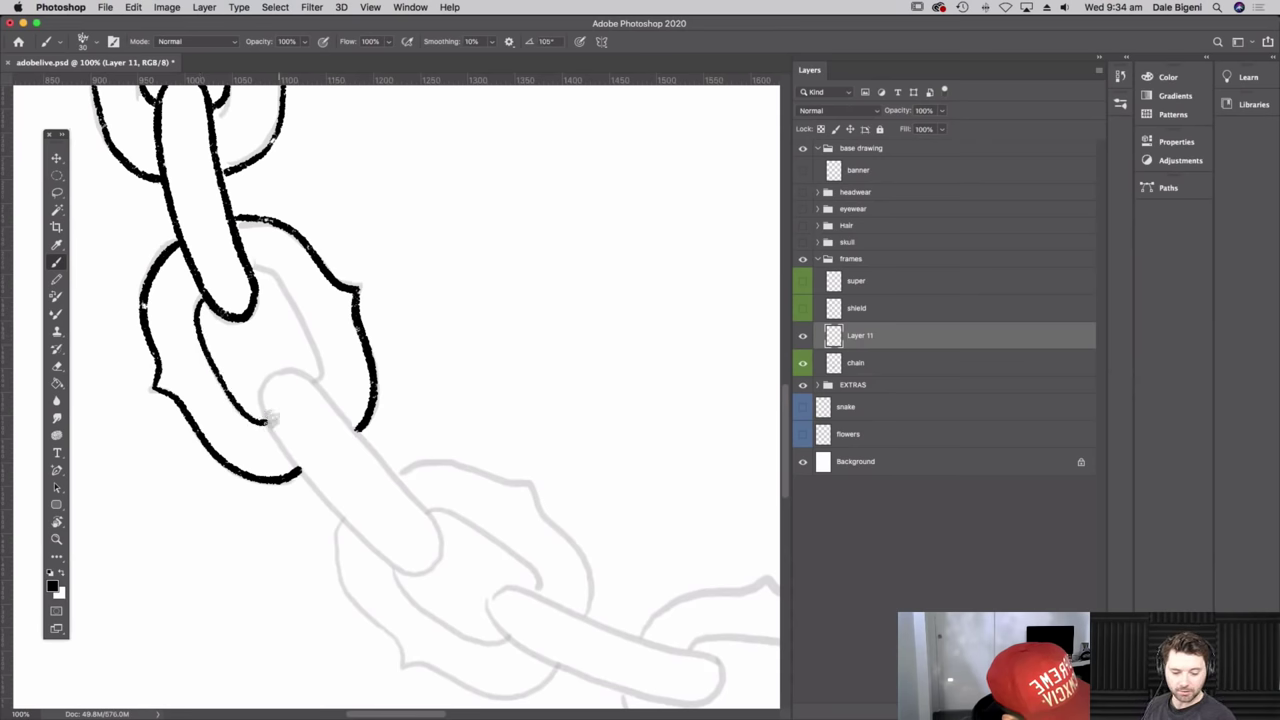
mouse_move(262, 270)
mouse_down()
mouse_move(304, 338)
mouse_move(316, 390)
mouse_up()
scroll(420, 395, down, 3)
scroll(420, 395, right, 2)
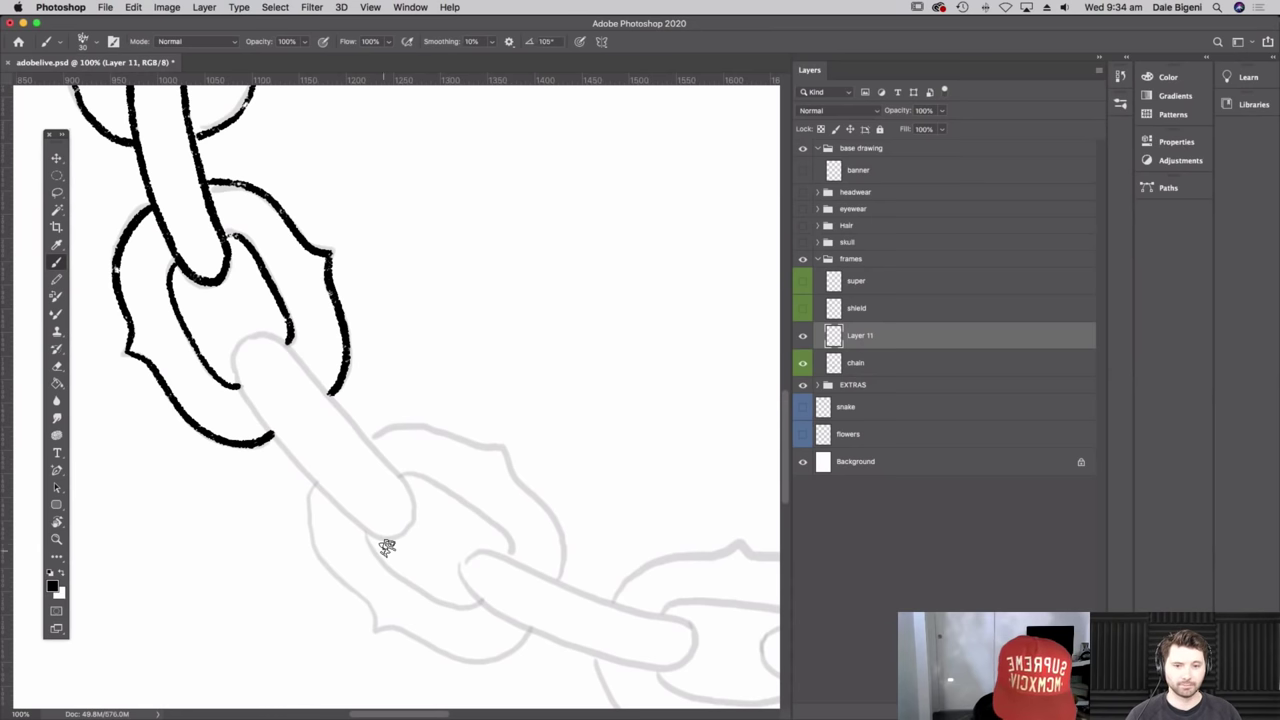
- Rotate the canvas and ink the next plain link plus the outer edges of the second spiked link along the chain
key(r)
mouse_move(414, 408)
mouse_down()
mouse_move(534, 314)
mouse_move(458, 301)
mouse_up()
mouse_move(310, 260)
mouse_down()
mouse_move(283, 274)
mouse_move(274, 315)
mouse_move(285, 443)
mouse_move(300, 503)
mouse_move(338, 500)
mouse_move(350, 478)
mouse_up()
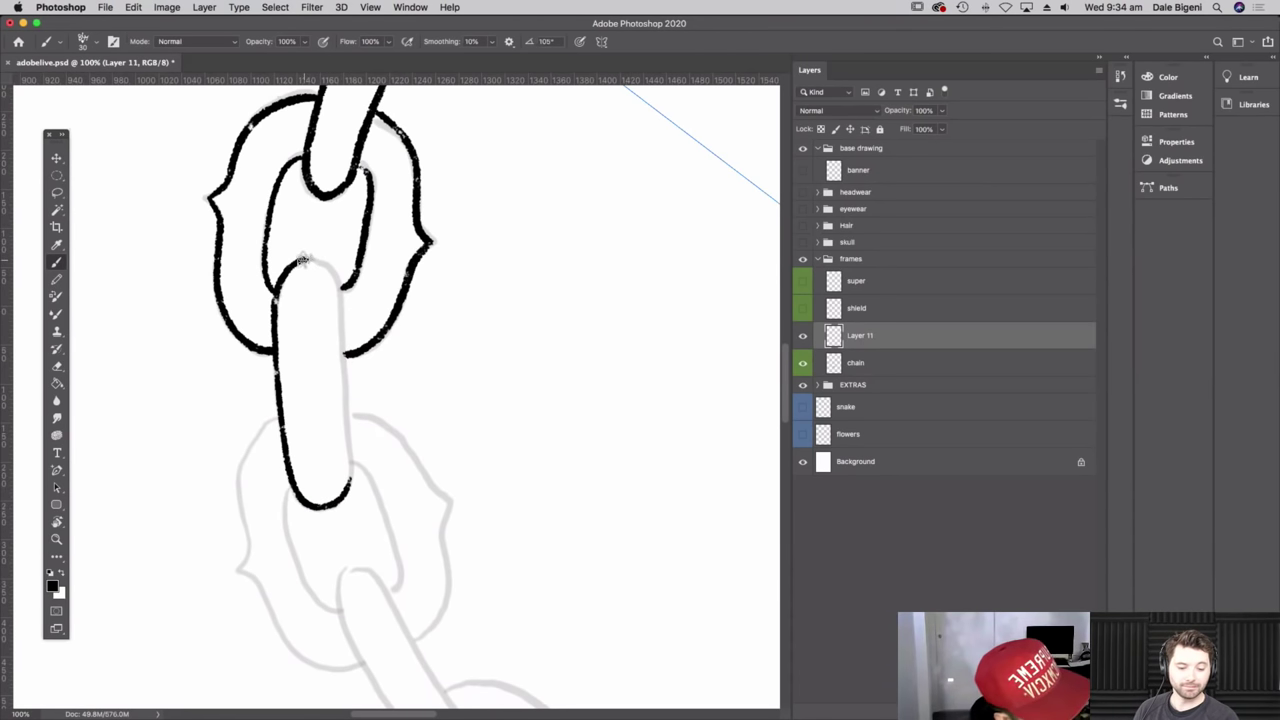
mouse_move(330, 268)
mouse_down()
mouse_move(346, 330)
mouse_move(336, 492)
mouse_move(372, 348)
mouse_up()
mouse_move(262, 291)
mouse_down()
mouse_move(226, 314)
mouse_move(218, 443)
mouse_move(243, 458)
mouse_move(268, 512)
mouse_move(336, 535)
mouse_up()
mouse_move(326, 280)
mouse_down()
mouse_move(384, 306)
mouse_move(431, 378)
mouse_move(427, 440)
mouse_move(394, 513)
mouse_up()
scroll(394, 513, down, 3)
- Ink the plain link after the second spiked link, redrawing faulty strokes, and add the spiked link's inner outline
drag(303, 456, 333, 500)
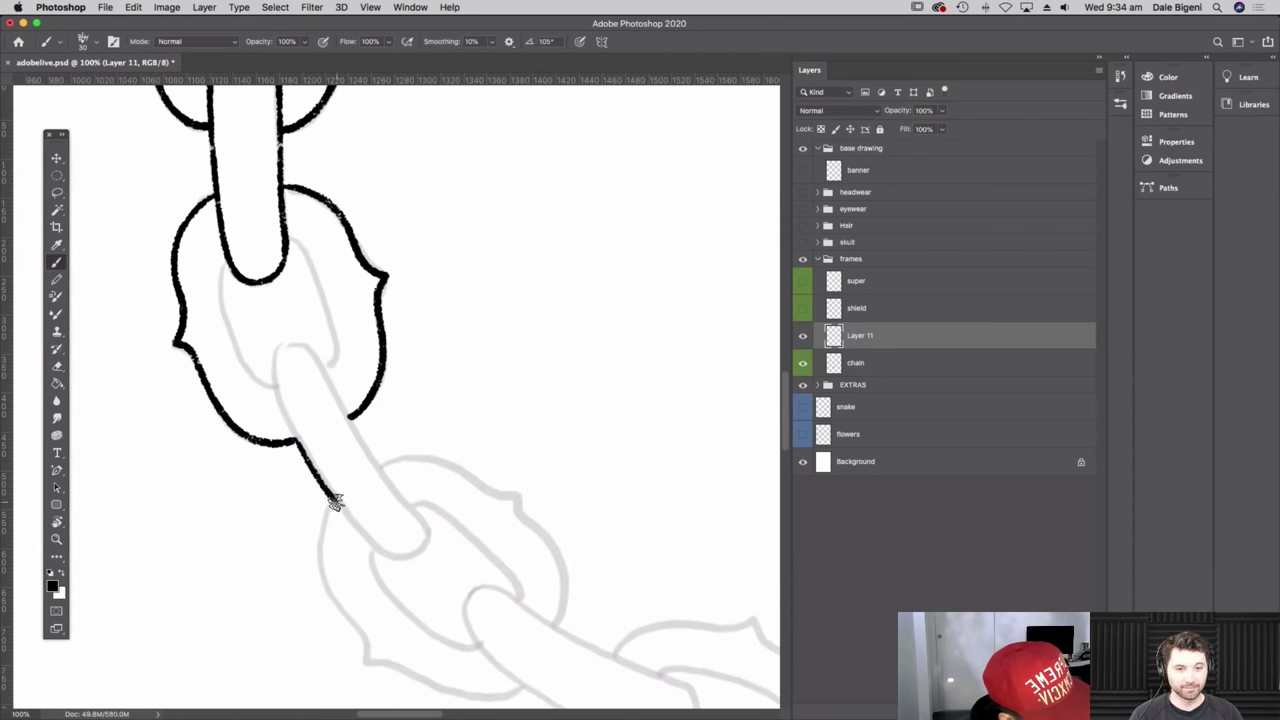
mouse_move(288, 350)
mouse_down()
mouse_move(274, 366)
mouse_move(297, 440)
mouse_up()
mouse_move(281, 352)
mouse_down()
mouse_move(412, 512)
mouse_move(329, 494)
mouse_move(376, 542)
mouse_move(408, 553)
mouse_move(426, 520)
mouse_up()
key(super+z)
drag(323, 488, 370, 545)
key(super+z)
mouse_move(316, 482)
mouse_down()
mouse_move(362, 538)
mouse_move(398, 556)
mouse_move(425, 536)
mouse_move(426, 512)
mouse_up()
drag(490, 458, 455, 358)
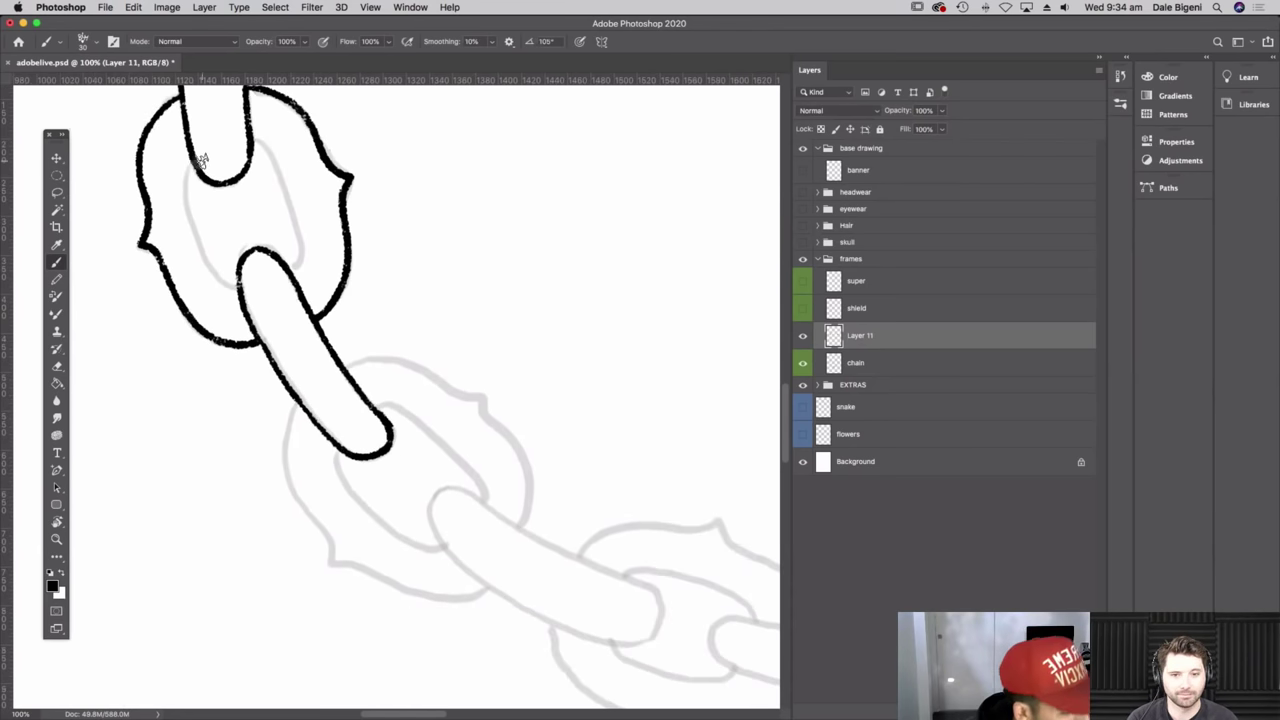
mouse_move(183, 162)
mouse_down()
mouse_move(194, 228)
mouse_move(240, 286)
mouse_up()
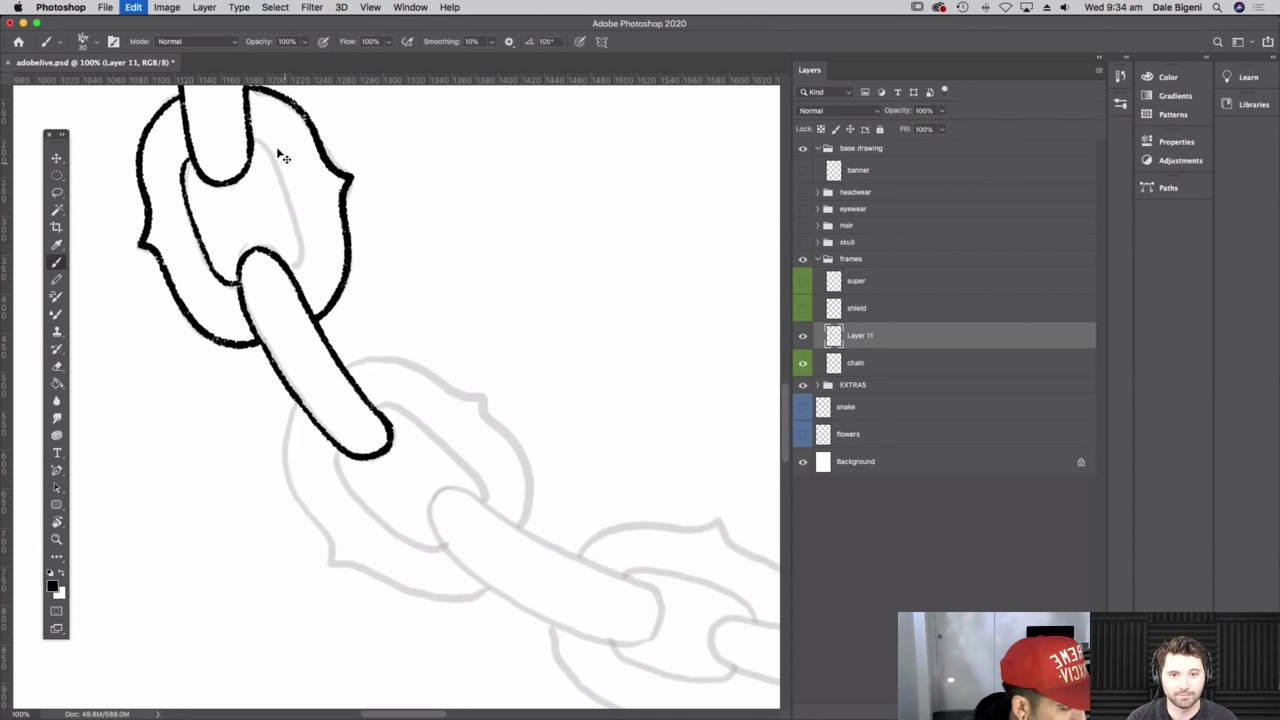
mouse_move(266, 150)
mouse_down()
mouse_move(292, 215)
mouse_move(284, 262)
mouse_up()
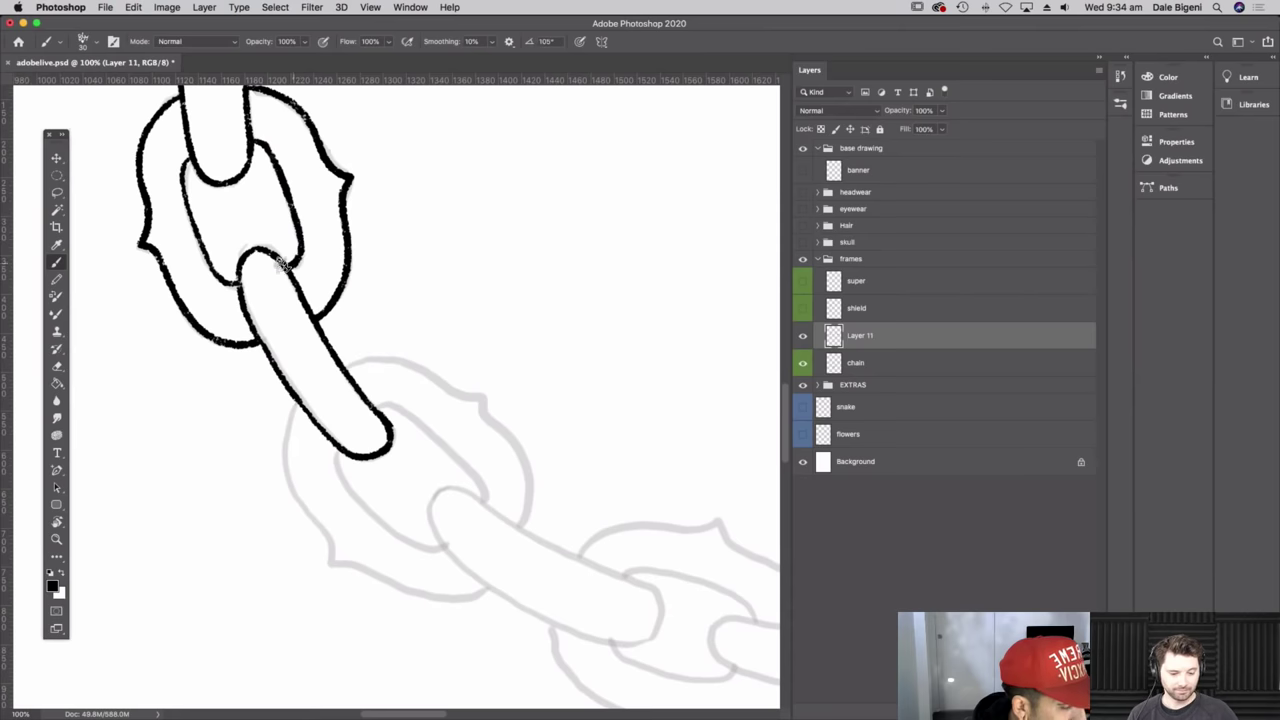
- Rotate the canvas and ink the third spiked link's outer and inner outlines together with the plain link following it
key(r)
drag(569, 460, 497, 593)
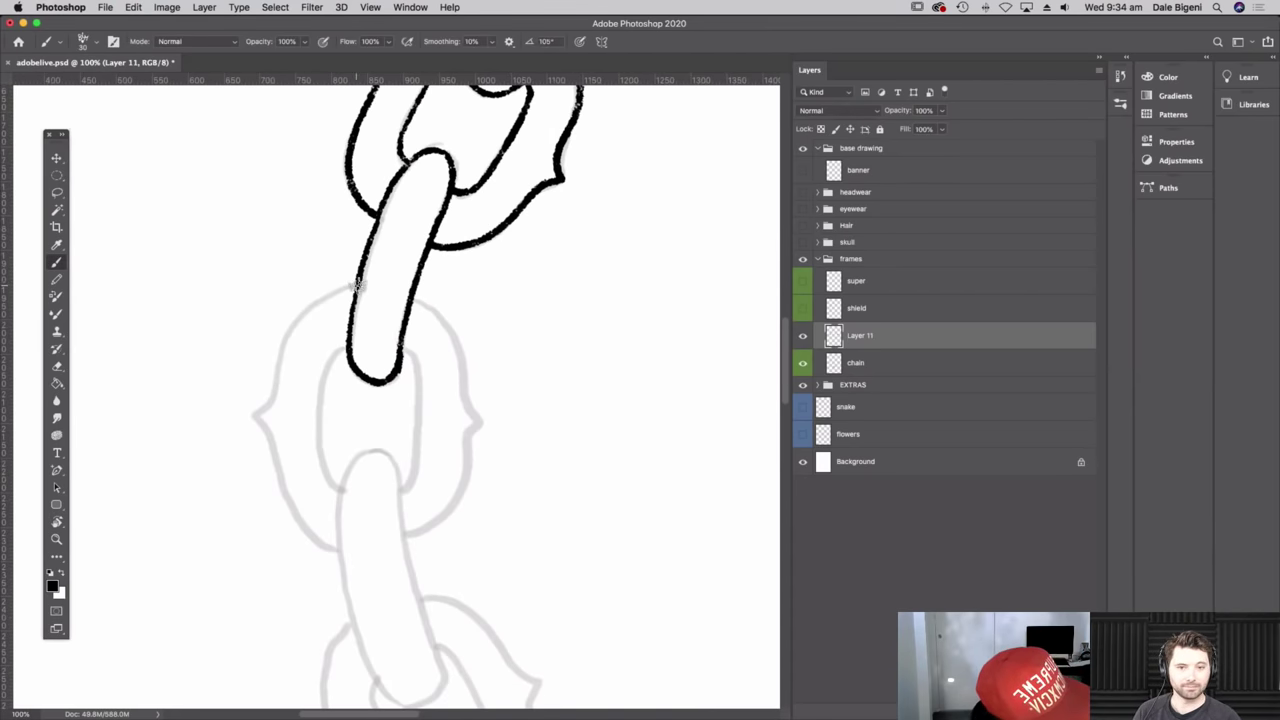
mouse_move(340, 287)
mouse_down()
mouse_move(293, 332)
mouse_move(258, 418)
mouse_move(305, 534)
mouse_move(333, 548)
mouse_up()
mouse_move(343, 482)
mouse_down()
mouse_move(323, 464)
mouse_move(320, 404)
mouse_move(362, 342)
mouse_up()
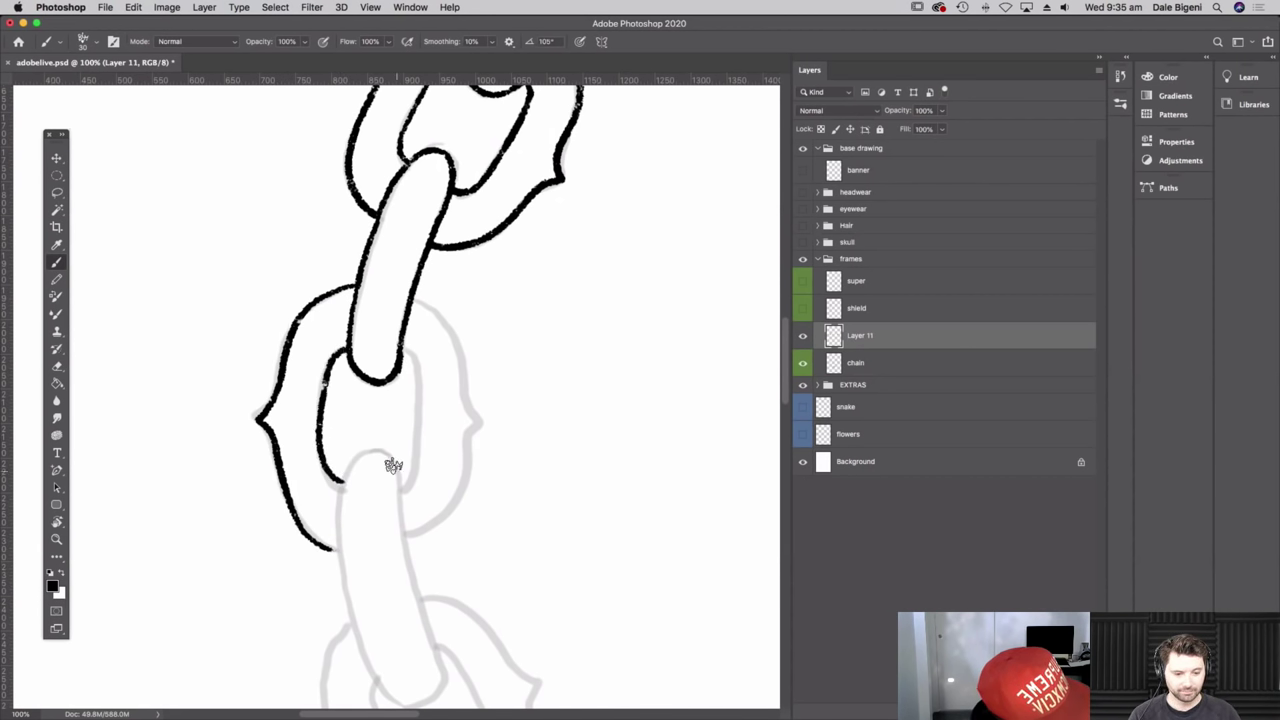
mouse_move(373, 476)
mouse_down()
mouse_move(381, 365)
mouse_move(332, 390)
mouse_move(338, 494)
mouse_move(368, 580)
mouse_move(415, 596)
mouse_up()
mouse_move(356, 350)
mouse_down()
mouse_move(388, 366)
mouse_move(425, 584)
mouse_move(410, 598)
mouse_up()
drag(469, 485, 455, 459)
mouse_move(381, 406)
mouse_down()
mouse_move(432, 378)
mouse_move(464, 290)
mouse_up()
mouse_move(391, 163)
mouse_down()
mouse_move(429, 185)
mouse_move(464, 288)
mouse_up()
drag(388, 214, 392, 340)
scroll(464, 396, down, 5)
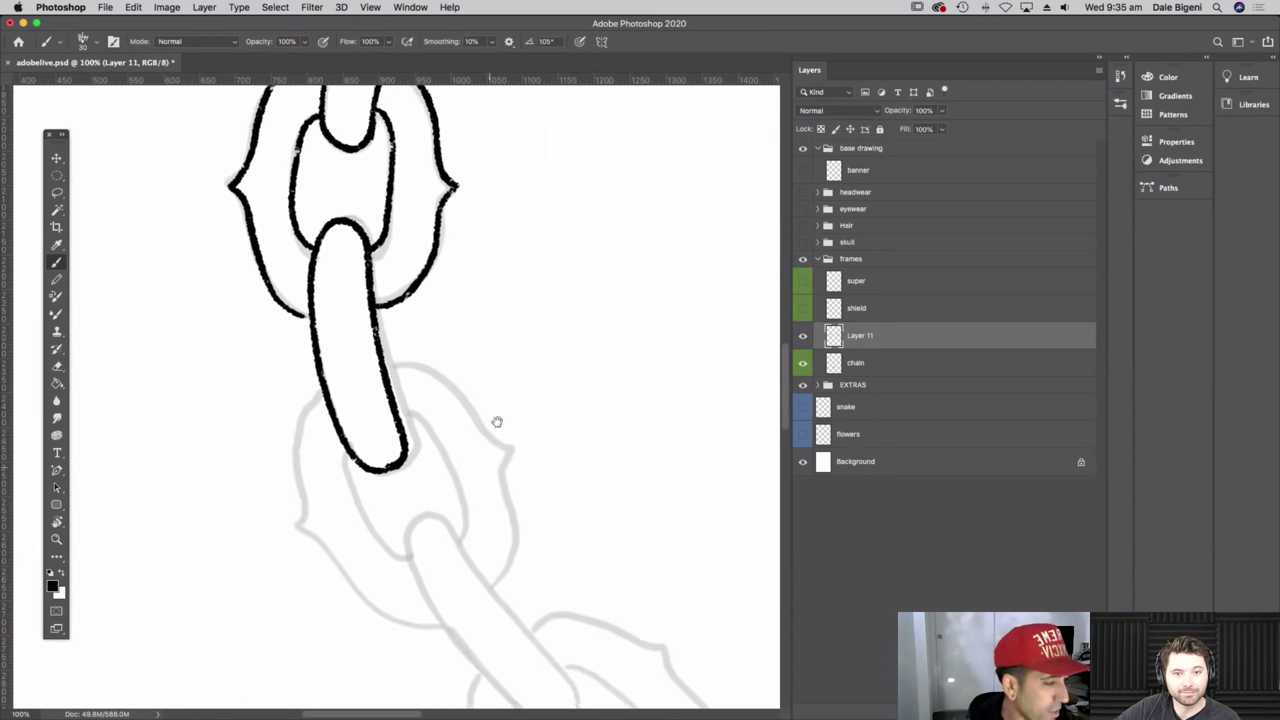
- Turn the canvas slightly and ink the outer and inner outlines of the fourth spiked link
key(r)
mouse_move(517, 268)
mouse_down()
mouse_move(583, 266)
mouse_move(604, 325)
mouse_move(557, 306)
mouse_up()
key(r)
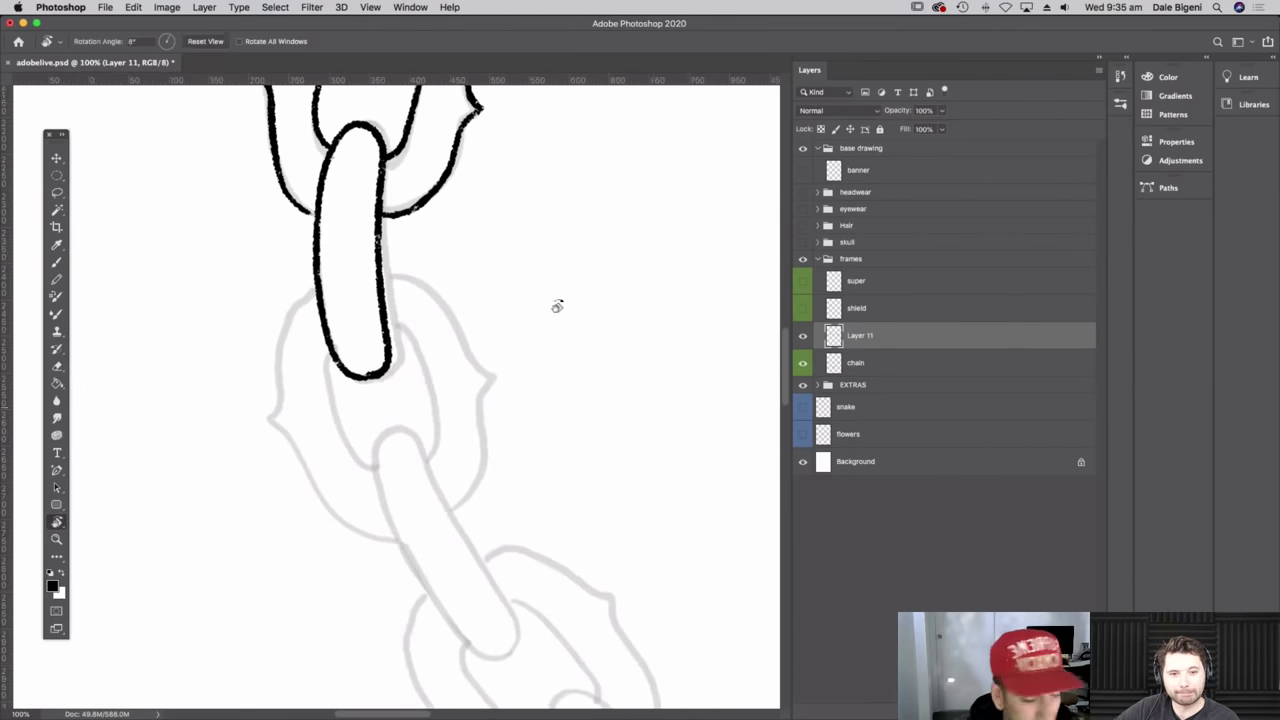
drag(448, 242, 431, 194)
mouse_move(296, 250)
mouse_down()
mouse_move(268, 305)
mouse_move(262, 382)
mouse_move(311, 449)
mouse_move(380, 479)
mouse_up()
mouse_move(368, 225)
mouse_down()
mouse_move(439, 260)
mouse_move(484, 325)
mouse_move(469, 337)
mouse_move(459, 440)
mouse_move(438, 462)
mouse_up()
mouse_move(314, 305)
mouse_down()
mouse_move(336, 390)
mouse_move(365, 420)
mouse_up()
mouse_move(390, 286)
mouse_down()
mouse_move(424, 355)
mouse_move(412, 400)
mouse_up()
- Ink both edges and the rounded ends of the plain link below the fourth spiked link
mouse_move(495, 454)
mouse_down()
mouse_move(441, 329)
mouse_move(307, 262)
mouse_move(317, 252)
mouse_move(291, 236)
mouse_move(255, 266)
mouse_move(272, 331)
mouse_move(319, 411)
mouse_move(396, 438)
mouse_up()
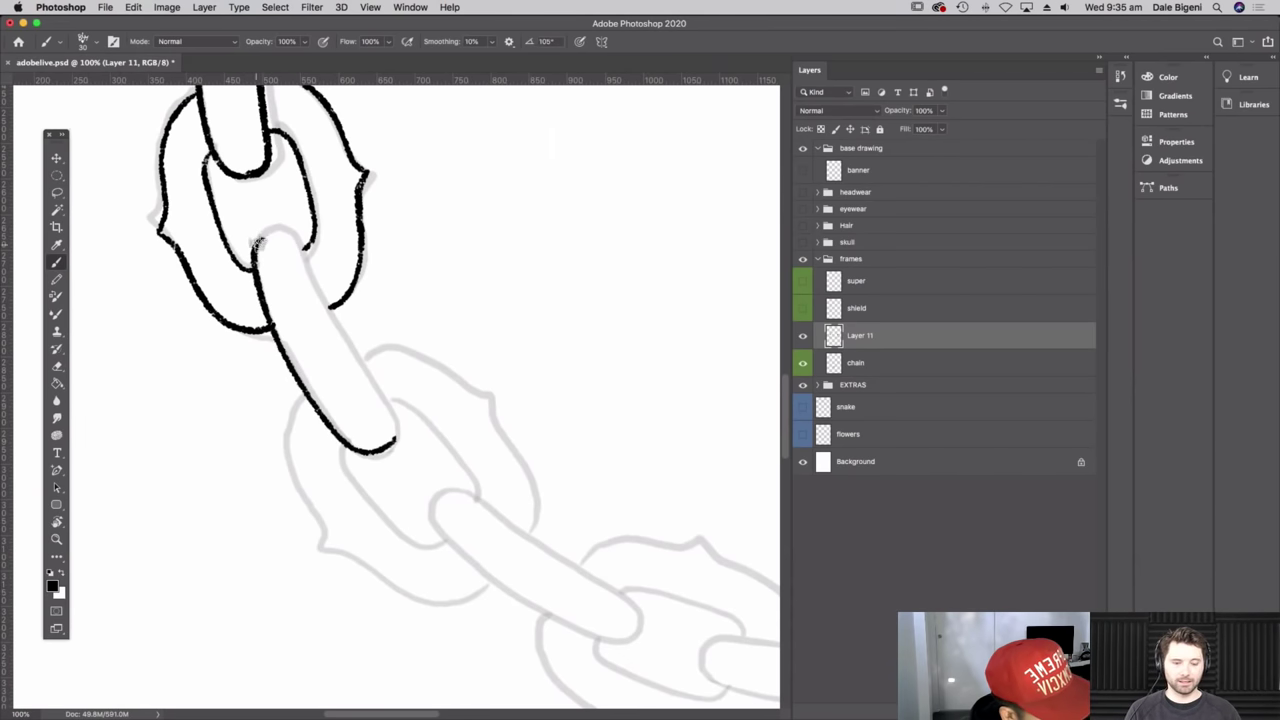
mouse_move(268, 234)
mouse_down()
mouse_move(305, 262)
mouse_move(394, 440)
mouse_up()
drag(506, 498, 454, 466)
- Rotate the canvas and ink the outer and inner outlines of the fifth spiked link
key(r)
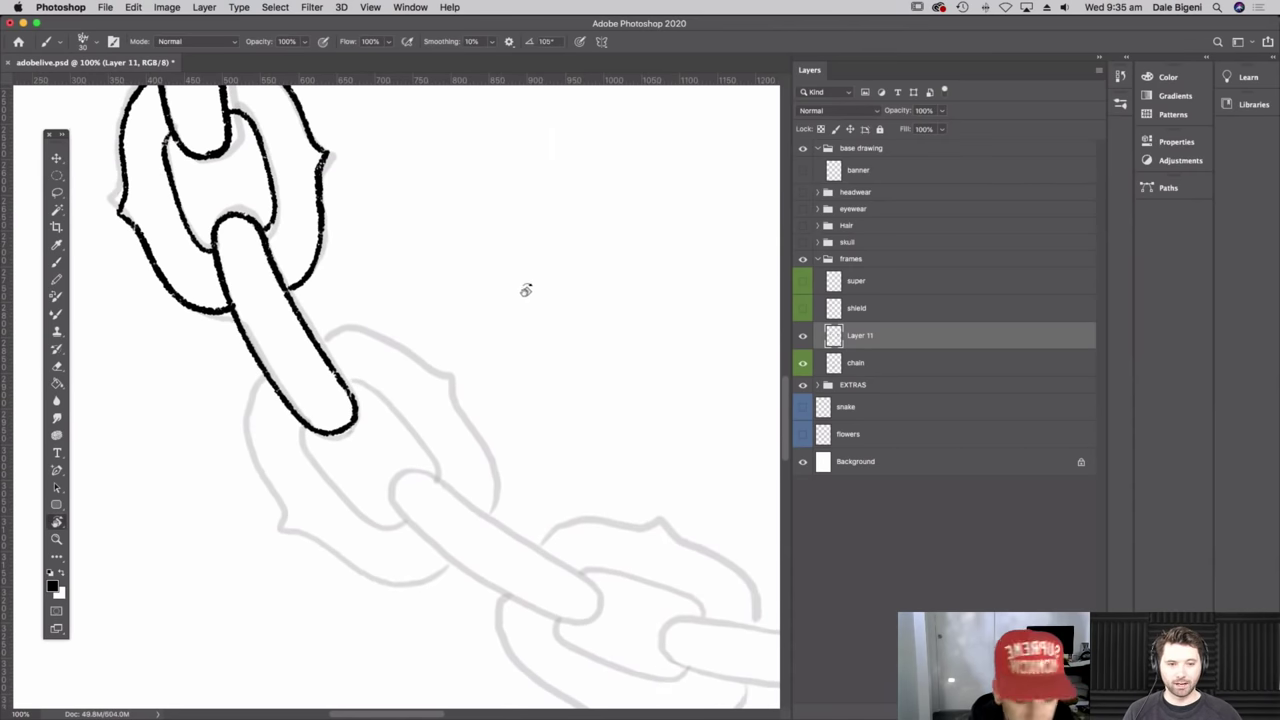
drag(526, 289, 611, 302)
mouse_move(443, 294)
mouse_down()
mouse_move(403, 323)
mouse_move(400, 246)
mouse_up()
key(b)
mouse_move(288, 227)
mouse_down()
mouse_move(254, 244)
mouse_move(216, 364)
mouse_move(269, 457)
mouse_move(338, 481)
mouse_up()
mouse_move(347, 217)
mouse_down()
mouse_move(376, 226)
mouse_move(412, 268)
mouse_move(434, 322)
mouse_move(423, 423)
mouse_move(400, 465)
mouse_up()
mouse_move(283, 291)
mouse_down()
mouse_move(281, 368)
mouse_move(331, 423)
mouse_up()
mouse_move(352, 279)
mouse_down()
mouse_move(372, 318)
mouse_move(378, 402)
mouse_up()
scroll(390, 320, down, 3)
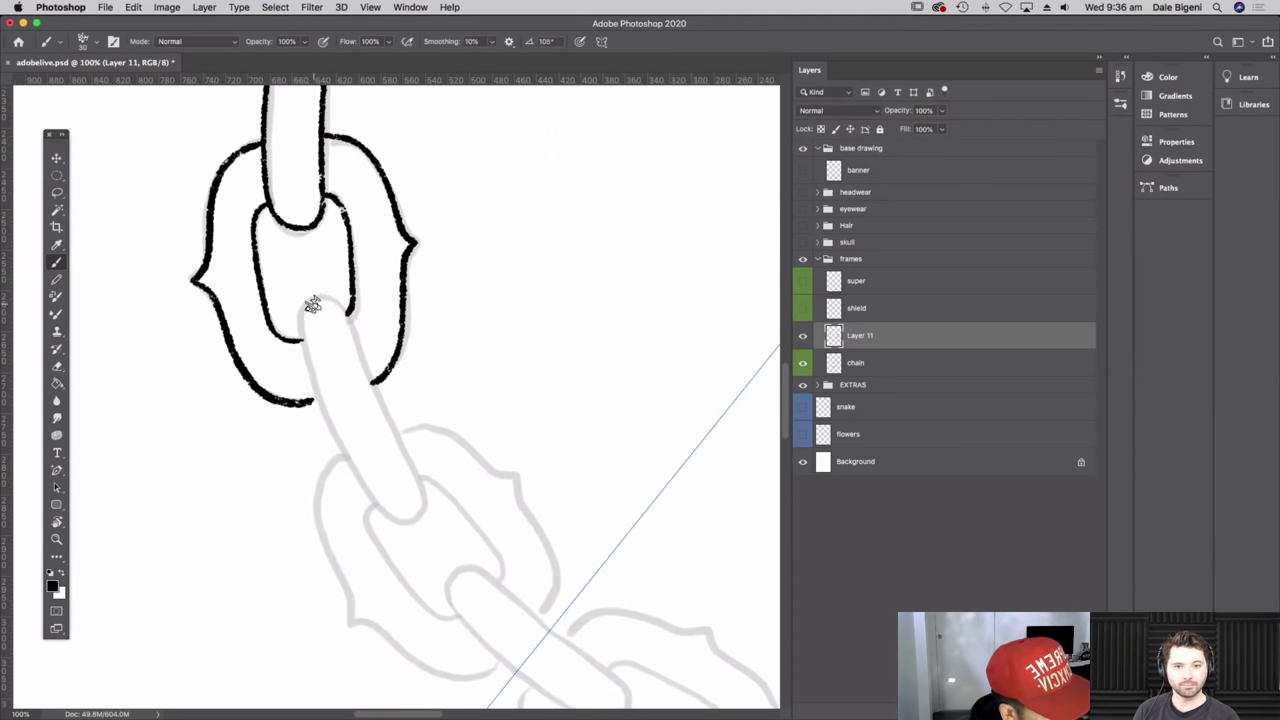
- Ink the plain link connecting the fifth spiked link to the last sketched spiked link near the chain's bottom
drag(340, 305, 298, 338)
mouse_move(298, 338)
mouse_down()
mouse_move(255, 300)
mouse_move(210, 287)
mouse_move(223, 366)
mouse_move(263, 443)
mouse_move(322, 450)
mouse_up()
mouse_move(257, 270)
mouse_down()
mouse_move(326, 458)
mouse_move(377, 357)
mouse_move(377, 314)
mouse_up()
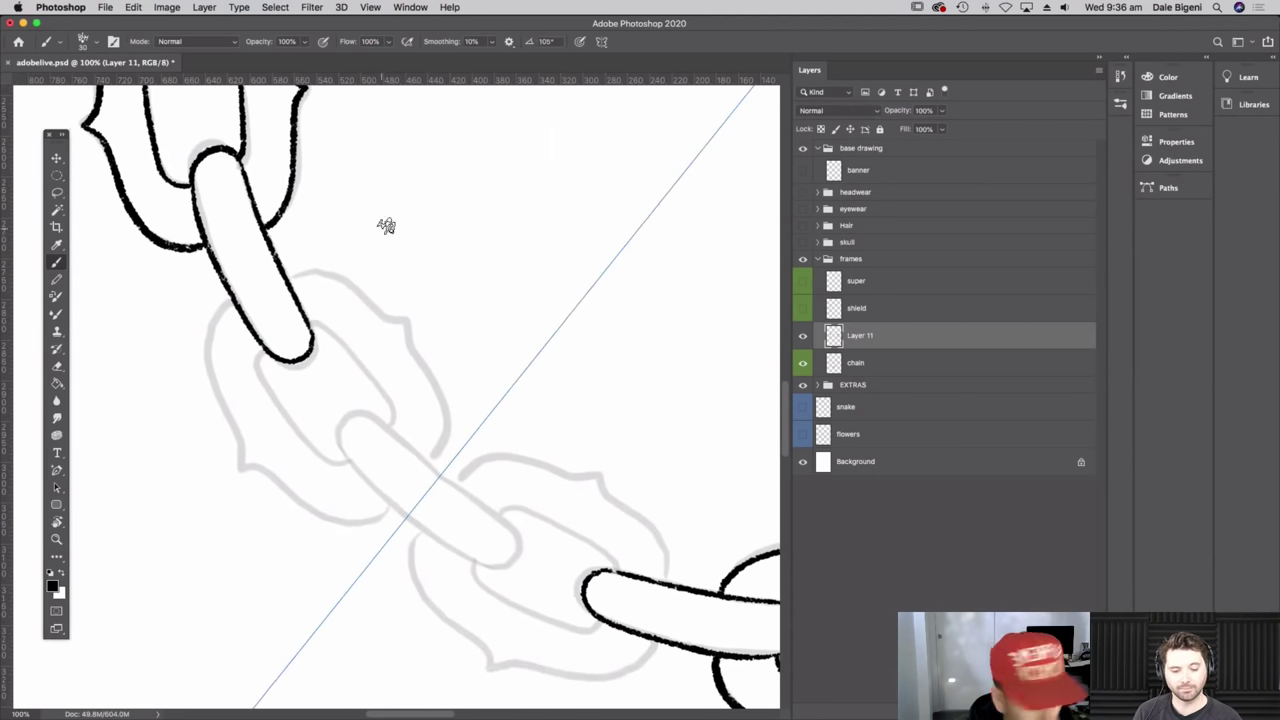
- Rotate the canvas and ink the last spiked link's outer and inner outlines beside the symmetry axis, redrawing the first outer stroke
key(r)
drag(451, 211, 490, 301)
key(b)
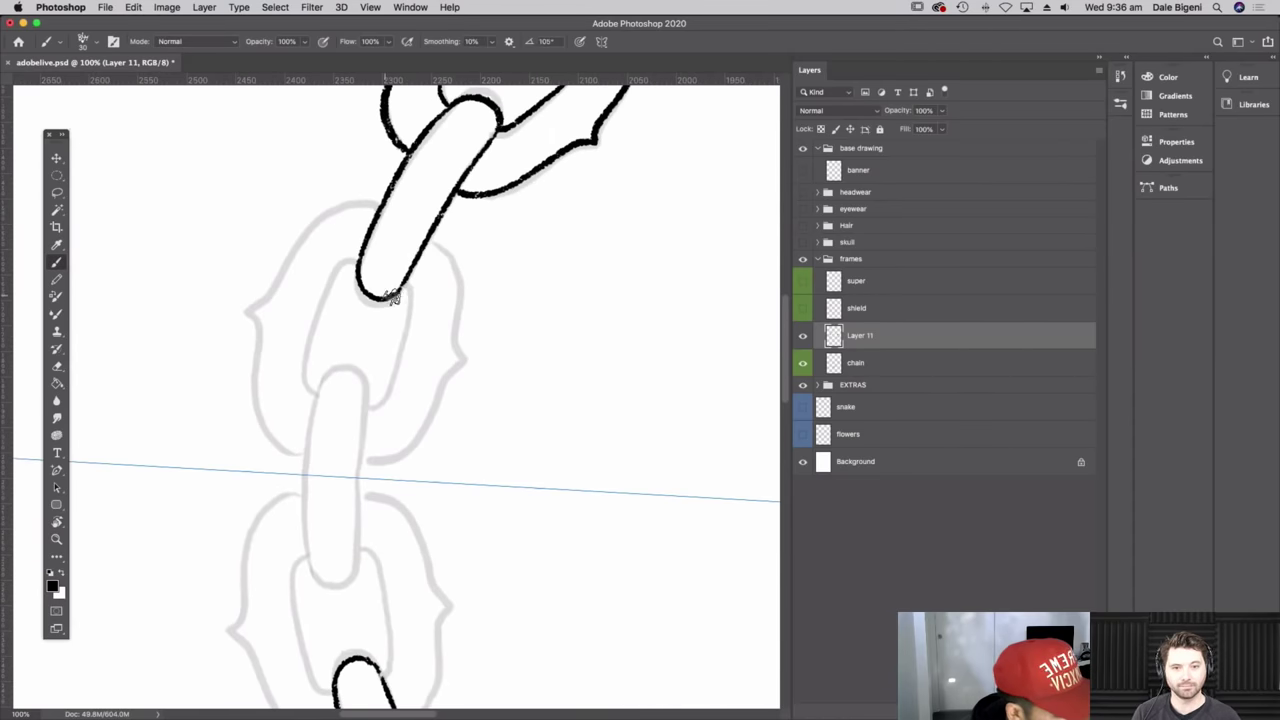
drag(497, 192, 532, 152)
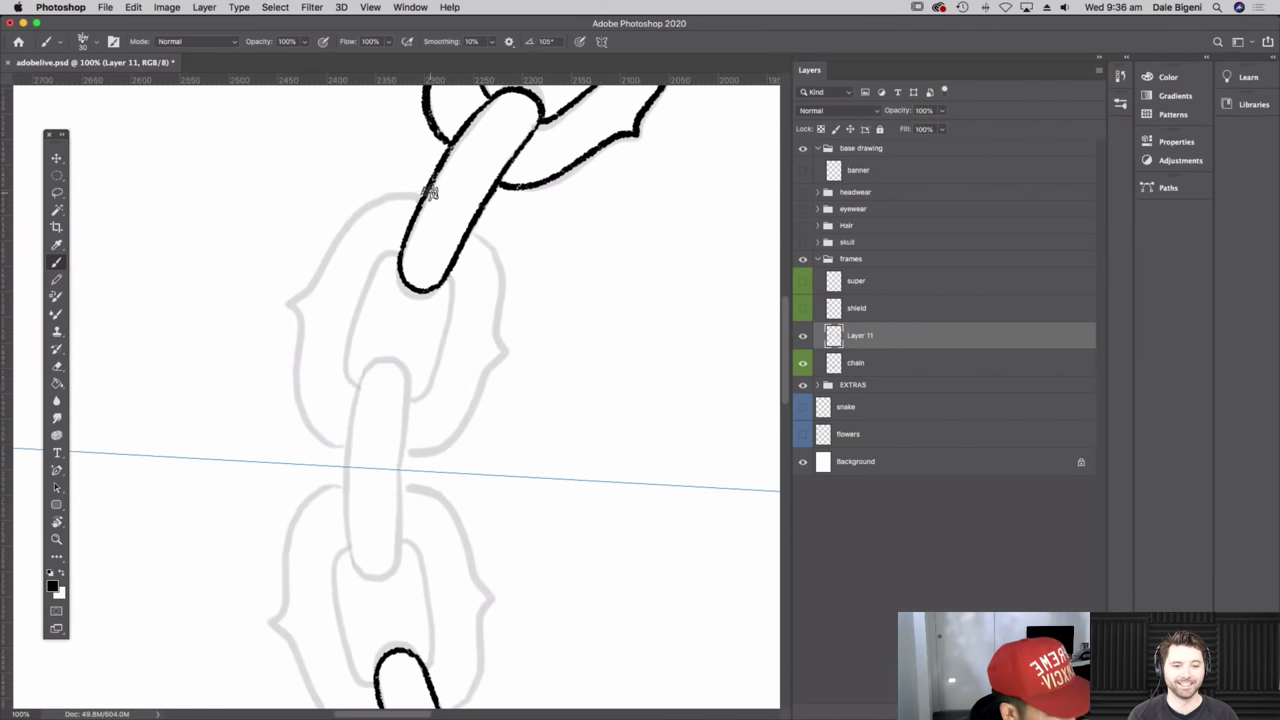
mouse_move(420, 200)
mouse_down()
mouse_move(391, 194)
mouse_move(340, 234)
mouse_up()
key(super+z)
mouse_move(418, 200)
mouse_down()
mouse_move(365, 212)
mouse_move(290, 281)
mouse_move(304, 412)
mouse_move(343, 450)
mouse_move(455, 444)
mouse_up()
key(super+z)
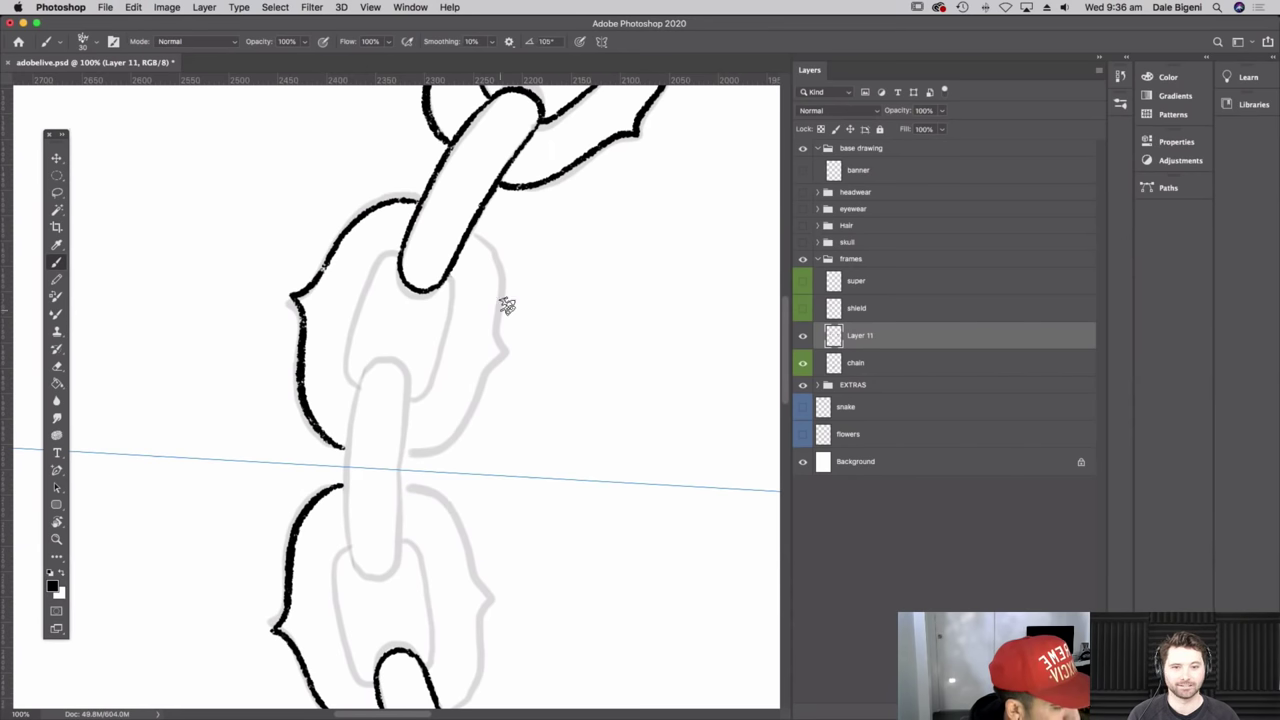
mouse_move(404, 449)
mouse_down()
mouse_move(462, 430)
mouse_move(510, 356)
mouse_up()
mouse_move(470, 228)
mouse_down()
mouse_move(490, 250)
mouse_move(508, 352)
mouse_up()
mouse_move(410, 392)
mouse_down()
mouse_move(425, 383)
mouse_move(458, 280)
mouse_up()
mouse_move(359, 386)
mouse_down()
mouse_move(340, 354)
mouse_move(368, 282)
mouse_move(405, 264)
mouse_up()
- Ink the plain link joining the chain's two halves at the bottom centre and reset the canvas rotation
drag(350, 549, 346, 466)
mouse_move(347, 532)
mouse_down()
mouse_move(373, 578)
mouse_move(390, 569)
mouse_move(403, 462)
mouse_up()
key(Escape)
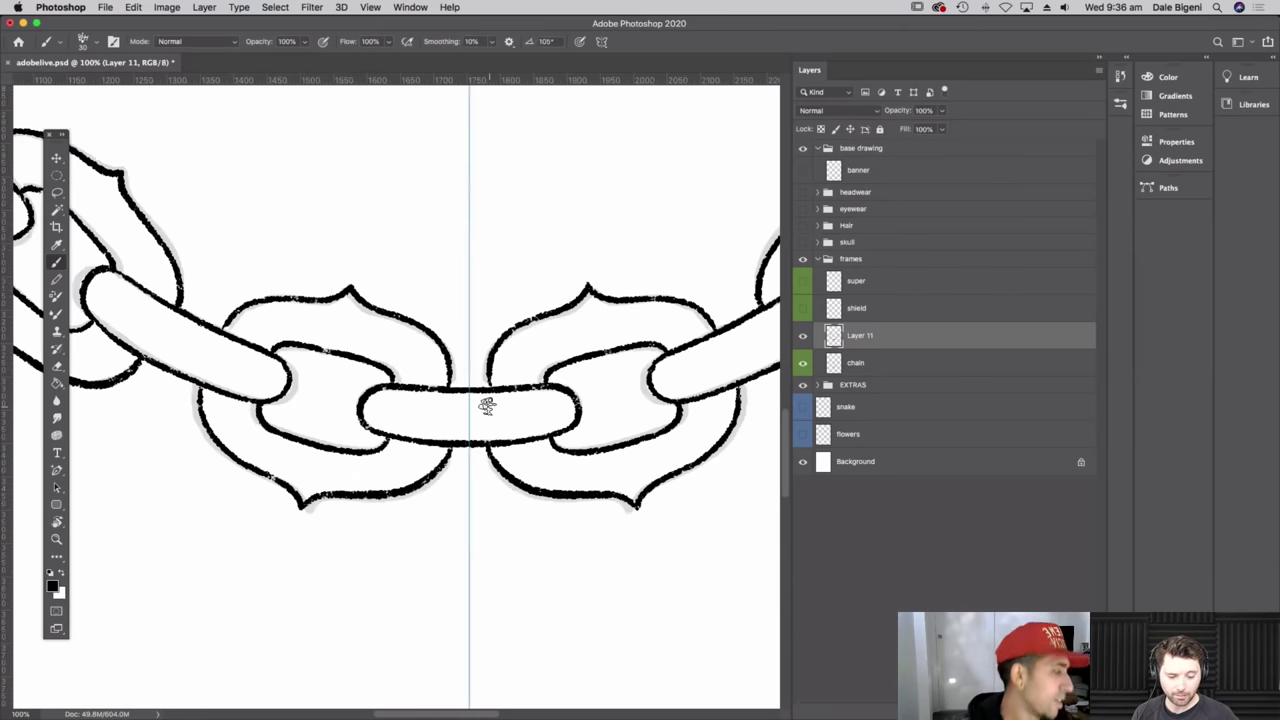
key(super+minus)
key(super+minus)
key(super+minus)
key(super+minus)
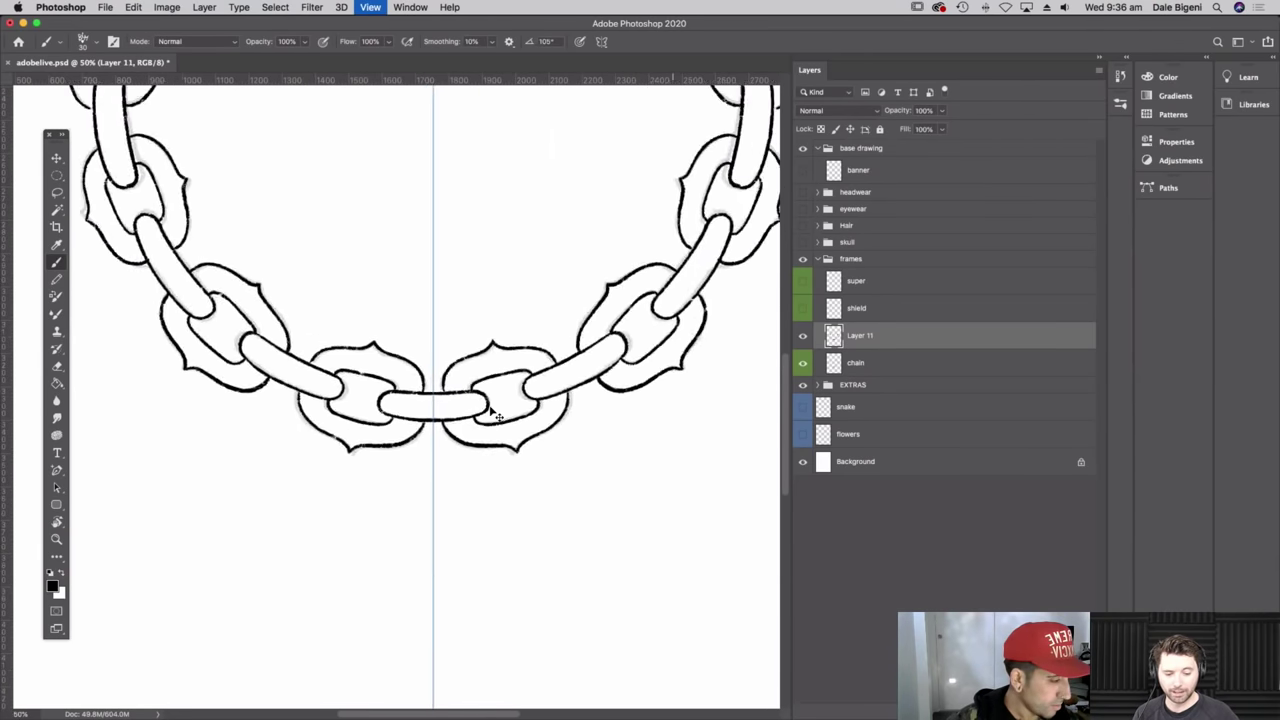
key(super+minus)
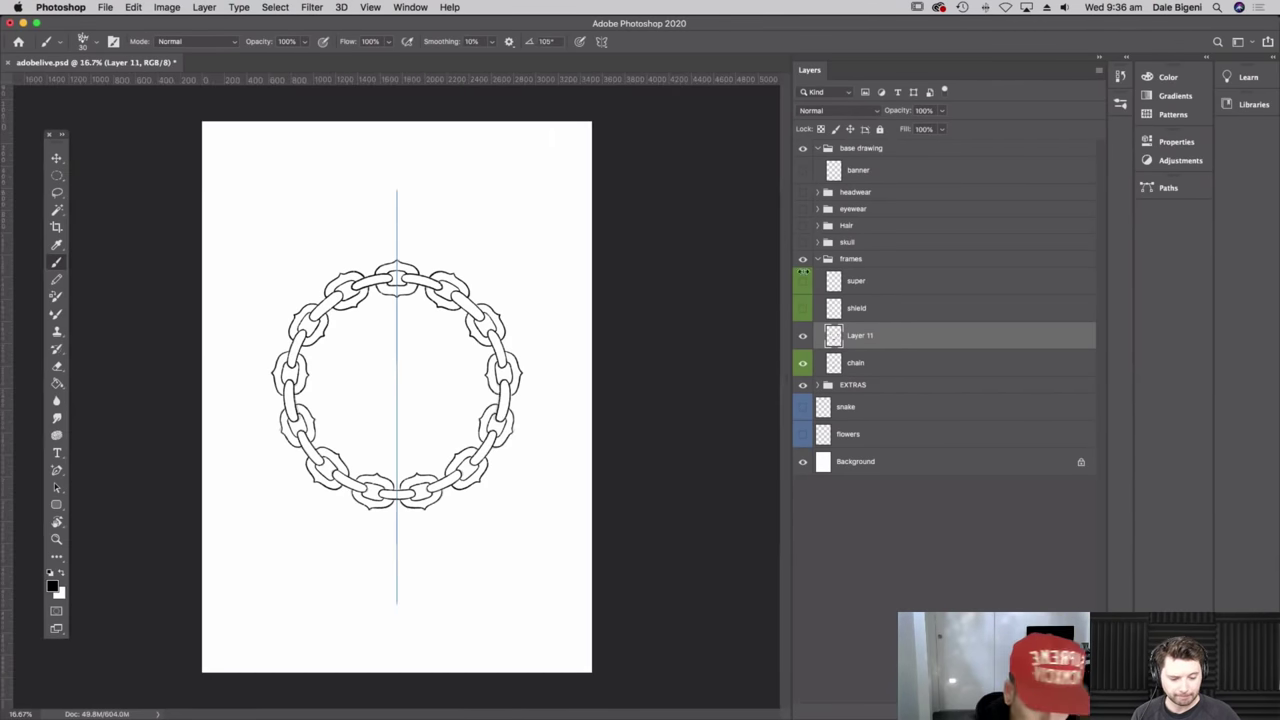
- Paint mirrored solid black shadows on the spiked links along the inner edges of the side and upper plain links
key(super+plus)
key(super+plus)
key(super+plus)
drag(258, 357, 334, 517)
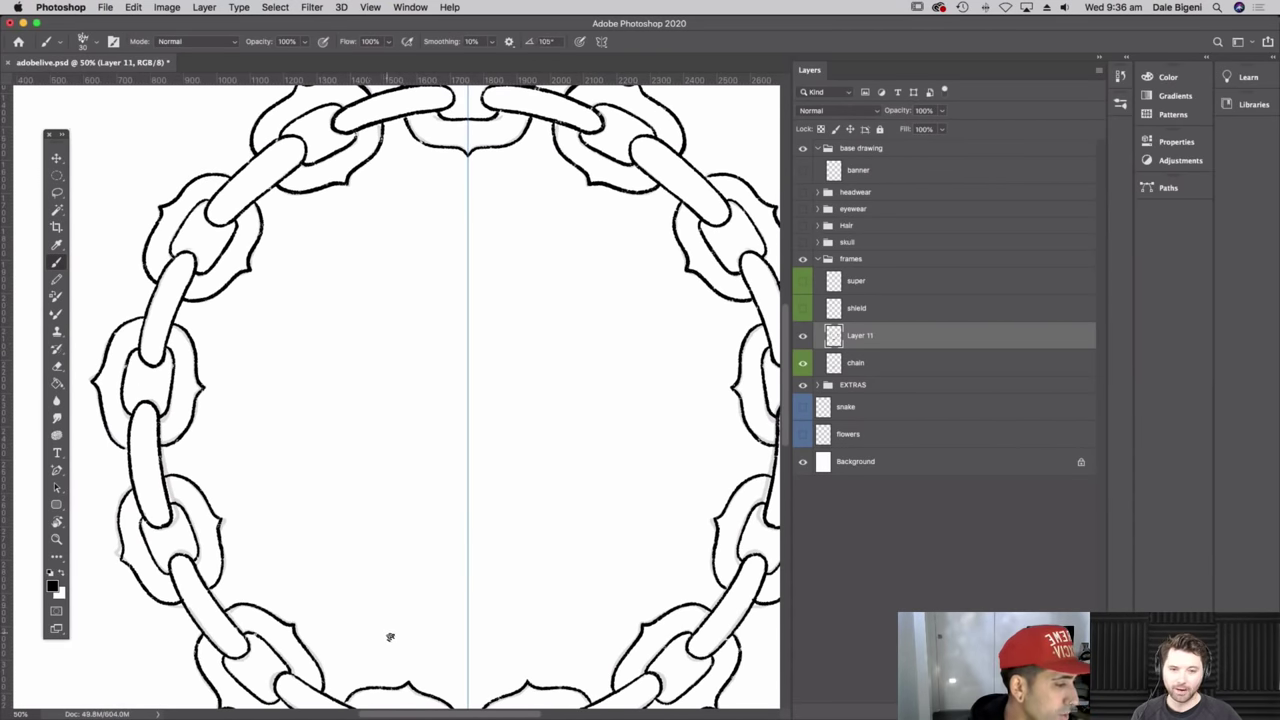
mouse_move(162, 416)
mouse_down()
mouse_move(162, 444)
mouse_move(161, 414)
mouse_up()
mouse_move(172, 341)
mouse_down()
mouse_move(195, 278)
mouse_move(186, 302)
mouse_up()
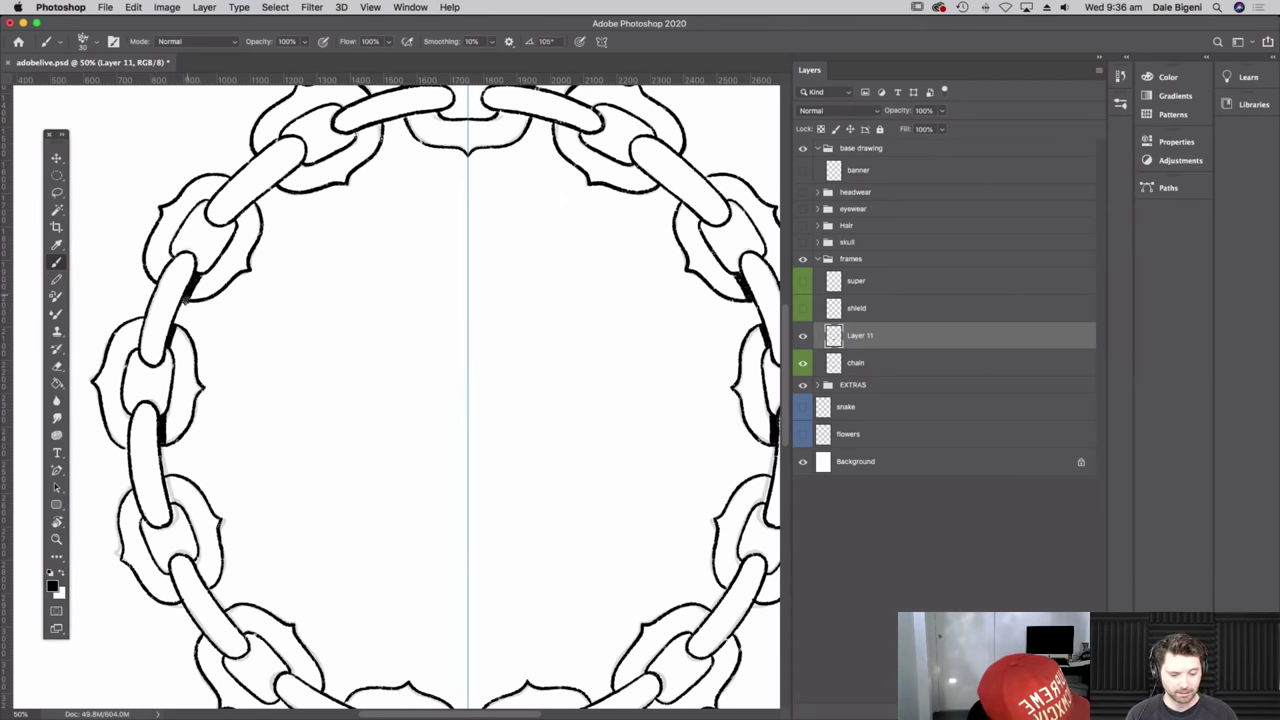
scroll(281, 237, up, 3)
drag(268, 278, 282, 266)
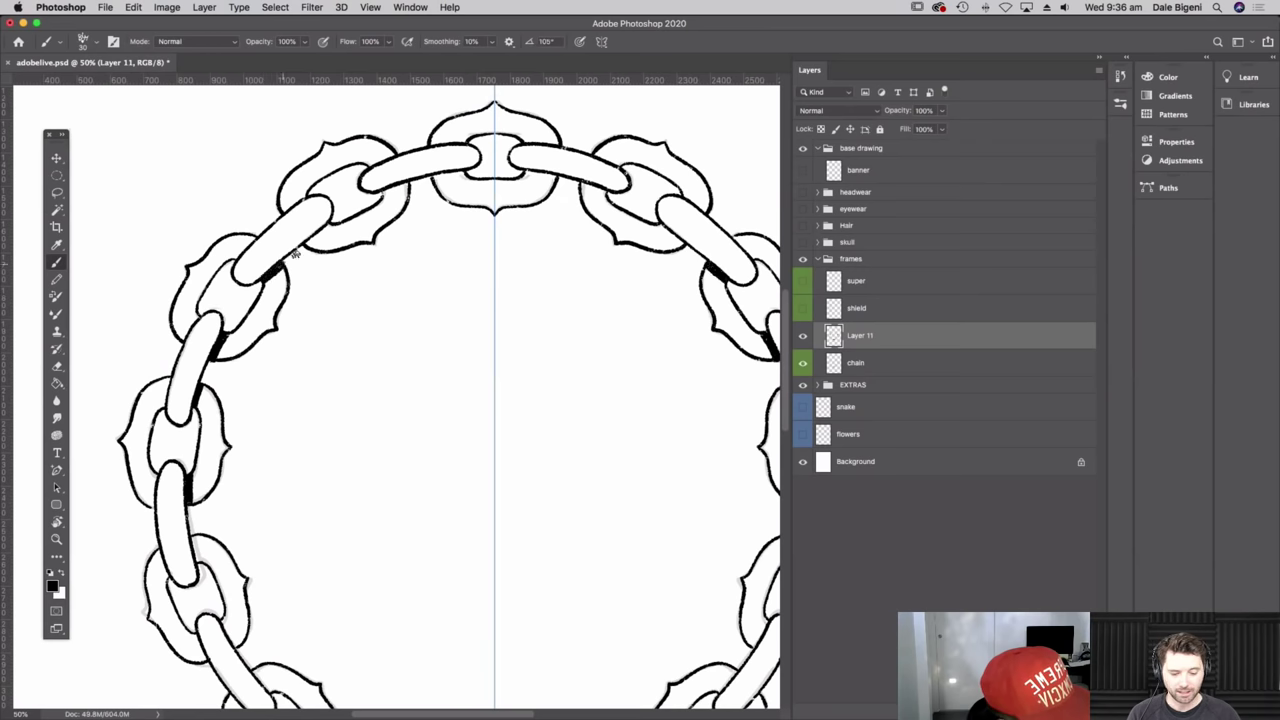
- Rotate the canvas, add black shadows on the spiked links around the top centre of the chain, and reset the rotation
key(r)
mouse_move(453, 393)
mouse_down()
mouse_move(457, 189)
mouse_move(266, 266)
mouse_move(291, 334)
mouse_move(232, 420)
mouse_move(233, 405)
mouse_move(234, 424)
mouse_up()
mouse_move(232, 372)
mouse_down()
mouse_move(234, 341)
mouse_move(235, 356)
mouse_up()
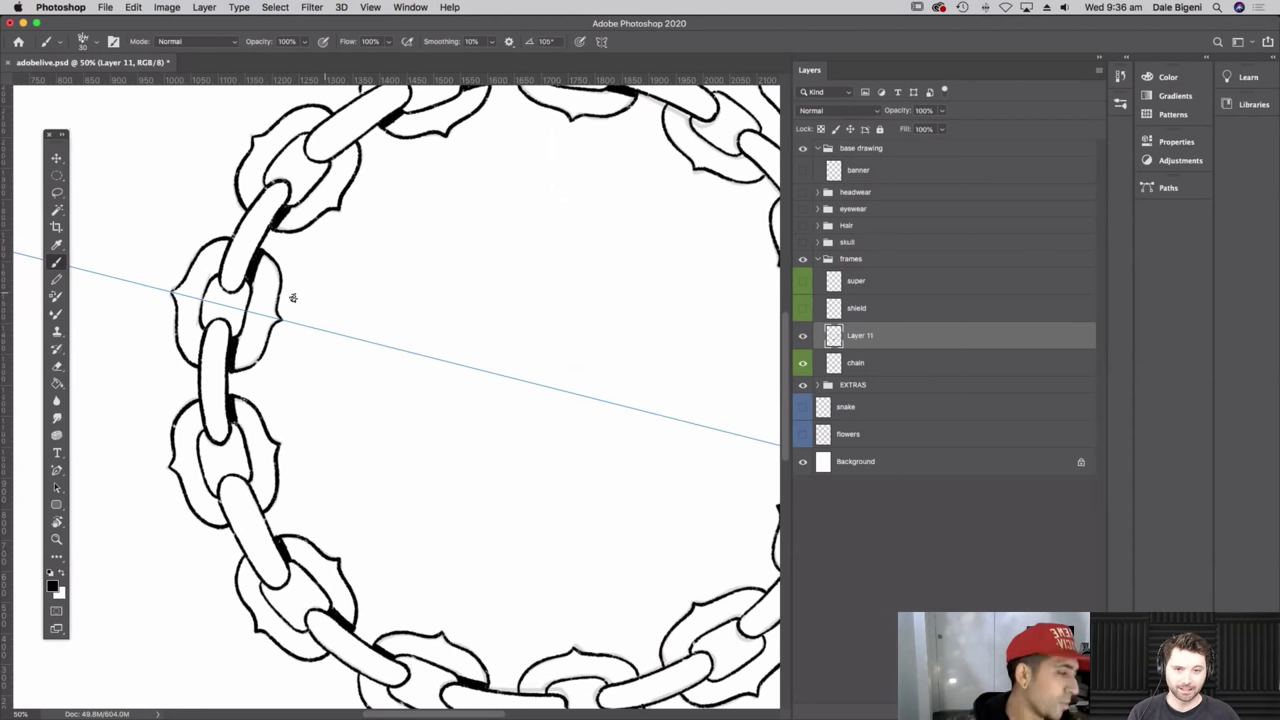
key(Escape)
drag(574, 703, 646, 703)
drag(351, 267, 329, 288)
drag(554, 598, 533, 356)
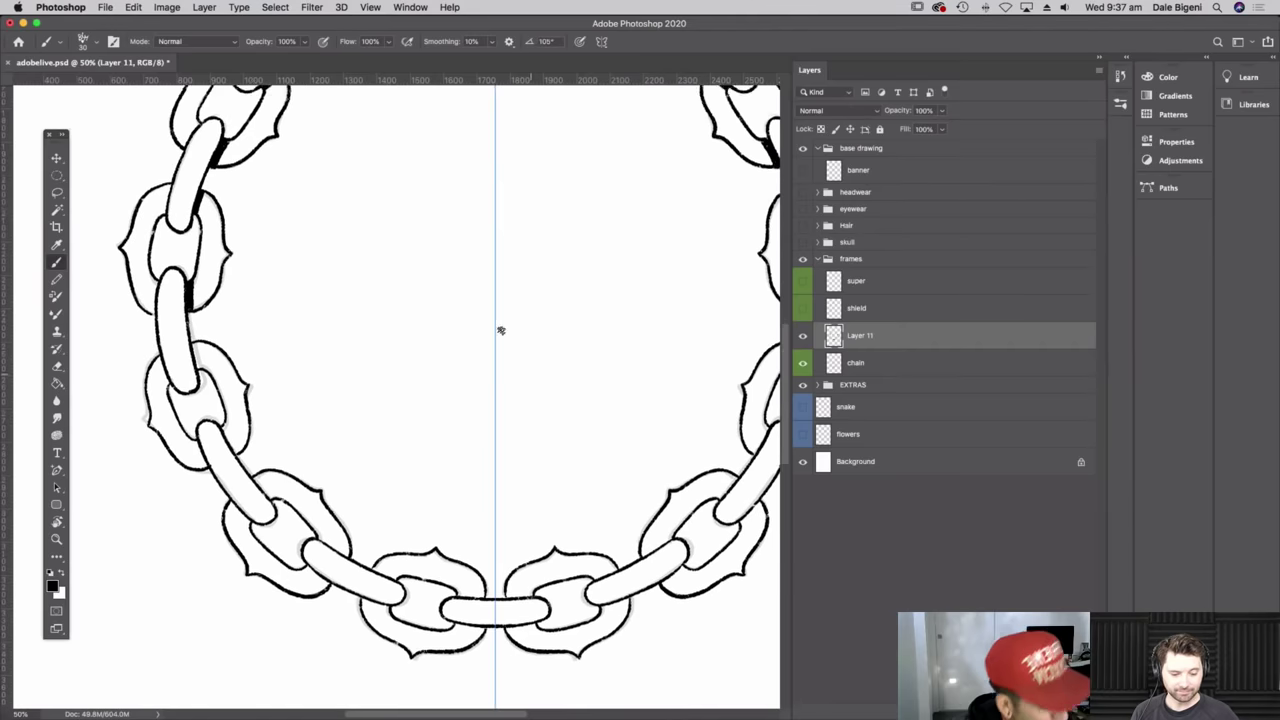
- Paint mirrored black shadows along the outer edges of the plain links on the chain's lower sides
scroll(500, 330, down, 2)
drag(160, 336, 170, 368)
mouse_move(200, 425)
mouse_down()
mouse_move(204, 442)
mouse_move(198, 422)
mouse_up()
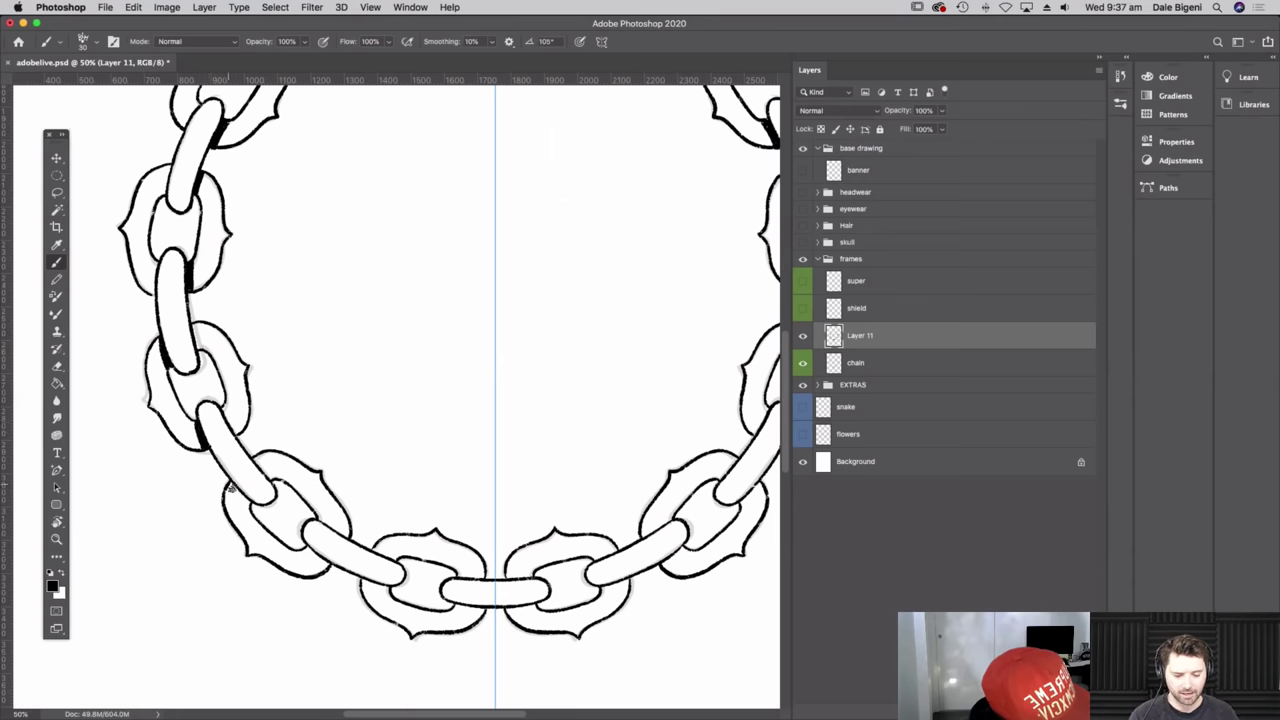
scroll(236, 484, down, 4)
scroll(236, 484, right, 4)
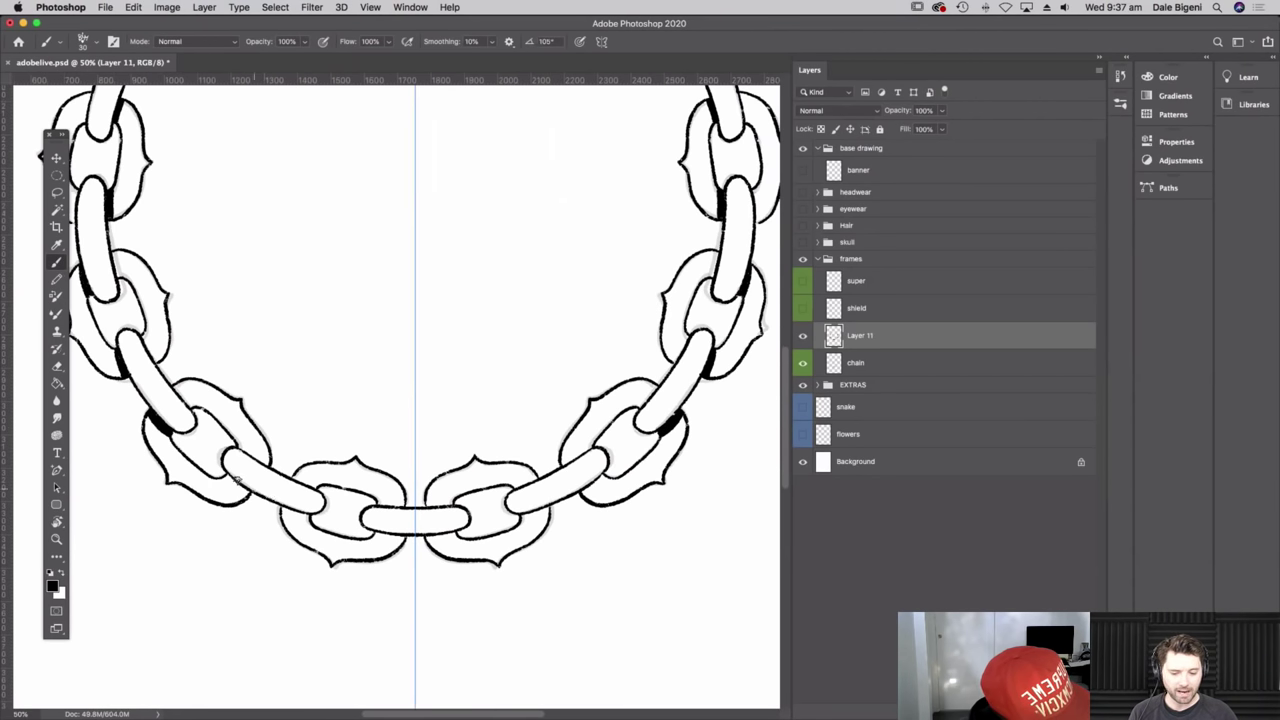
- Continue the mirrored black shadows beneath the lowest plain links, including the one at the bottom centre
mouse_move(227, 478)
mouse_down()
mouse_move(244, 494)
mouse_move(223, 472)
mouse_up()
drag(283, 512, 309, 521)
scroll(283, 505, right, 4)
scroll(283, 505, down, 1)
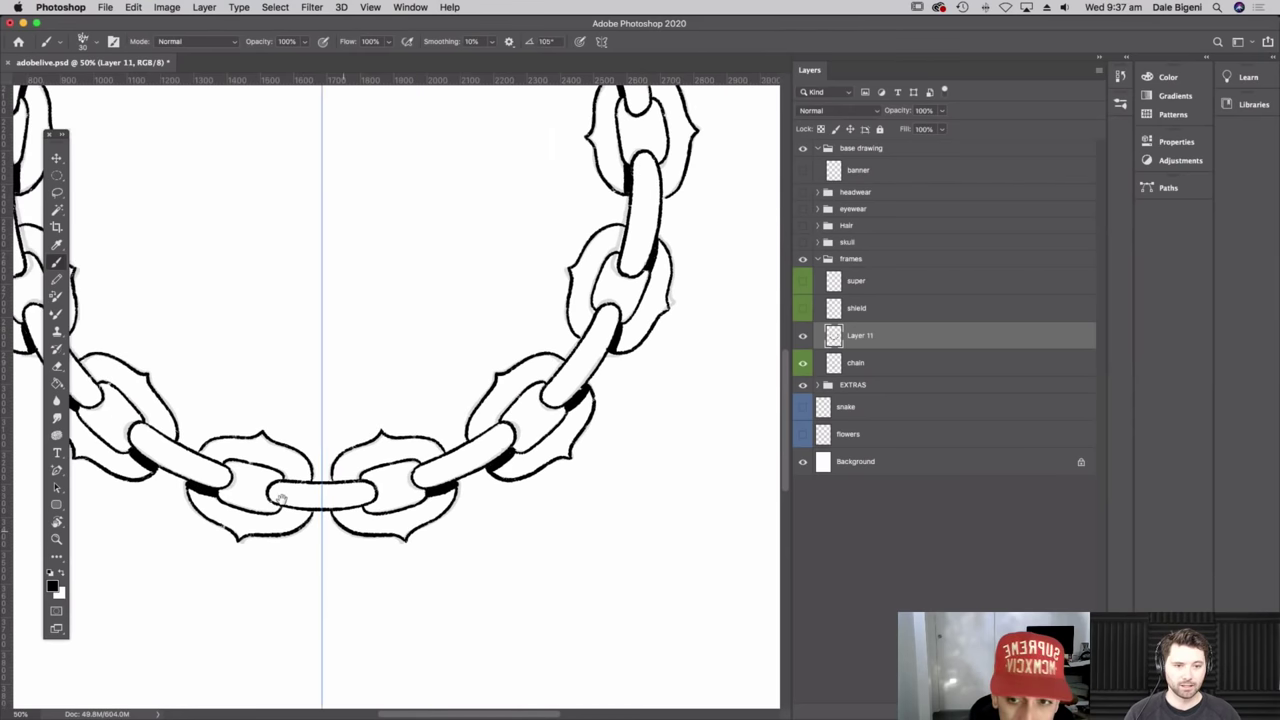
scroll(281, 498, right, 4)
scroll(281, 498, down, 2)
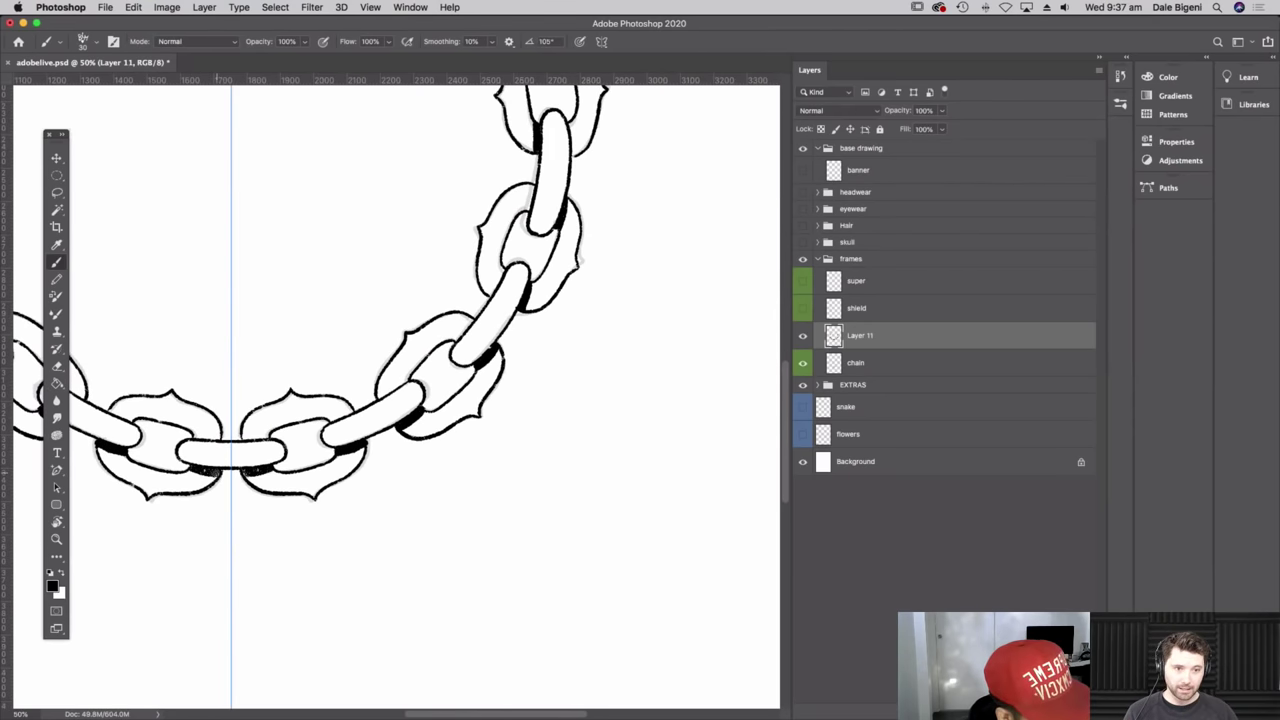
drag(496, 560, 620, 648)
key(super+minus)
key(super+minus)
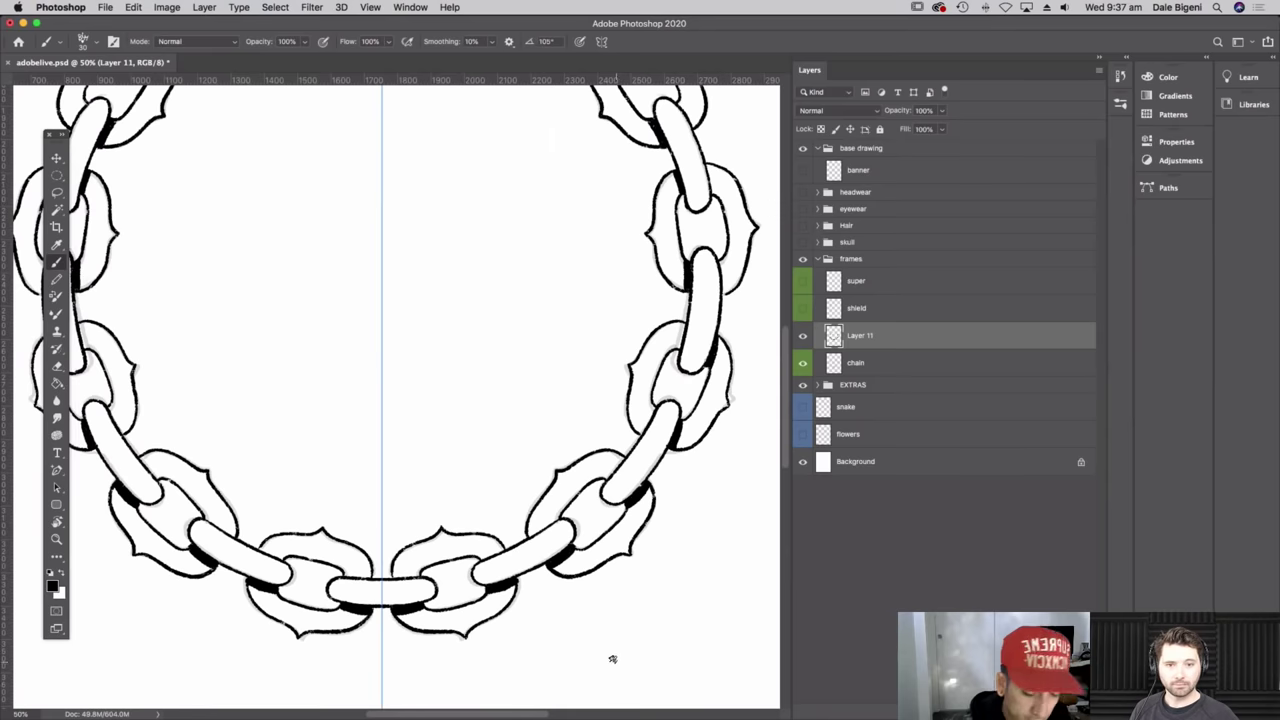
scroll(540, 194, up, 2)
scroll(540, 194, left, 1)
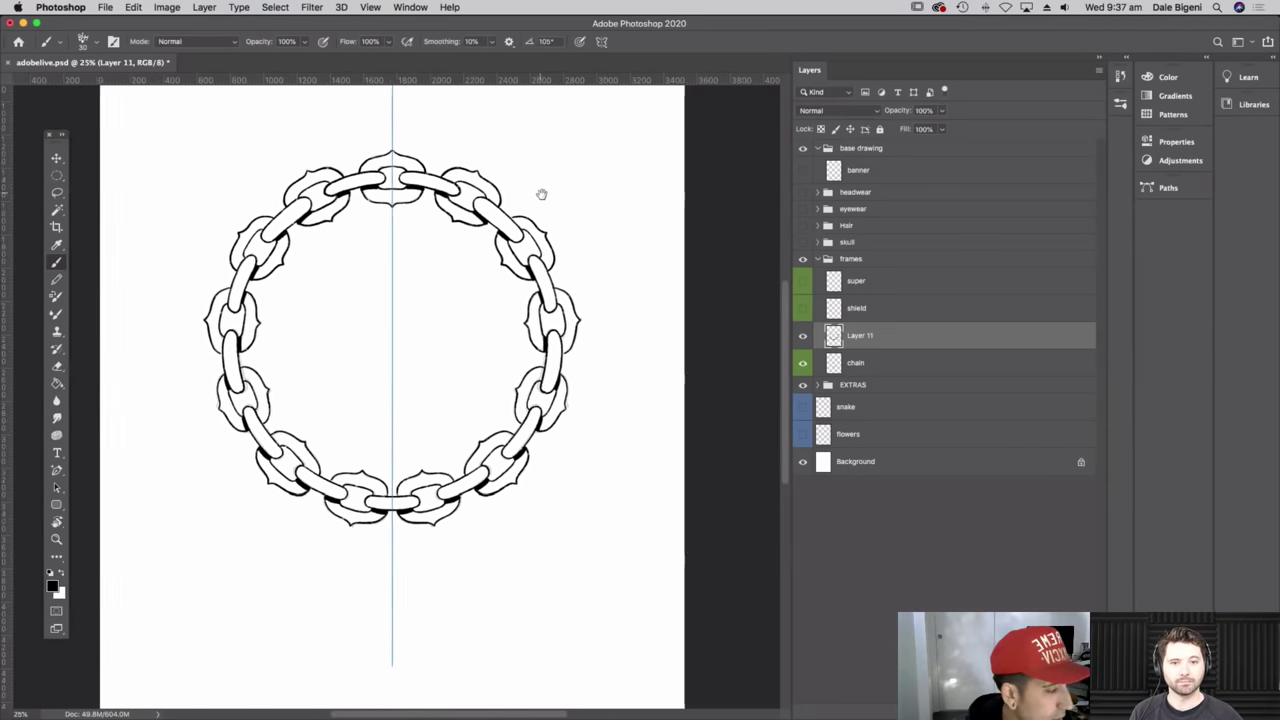
click(603, 43)
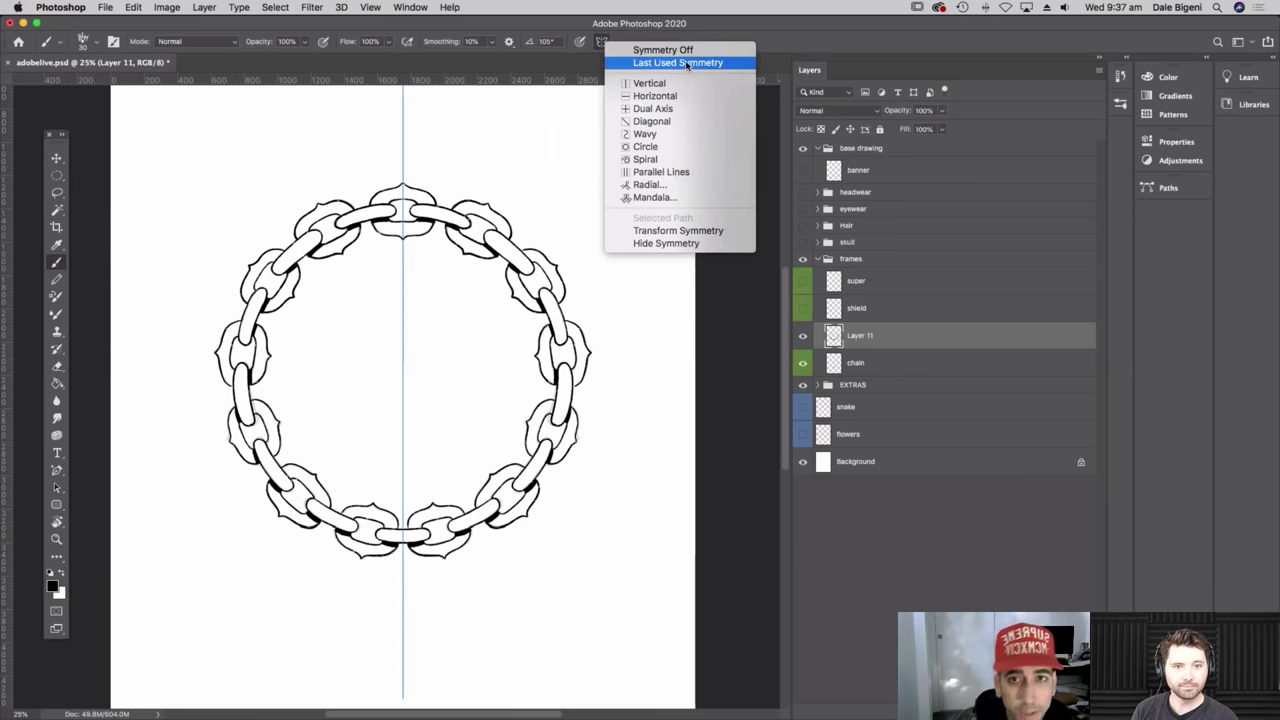
click(606, 42)
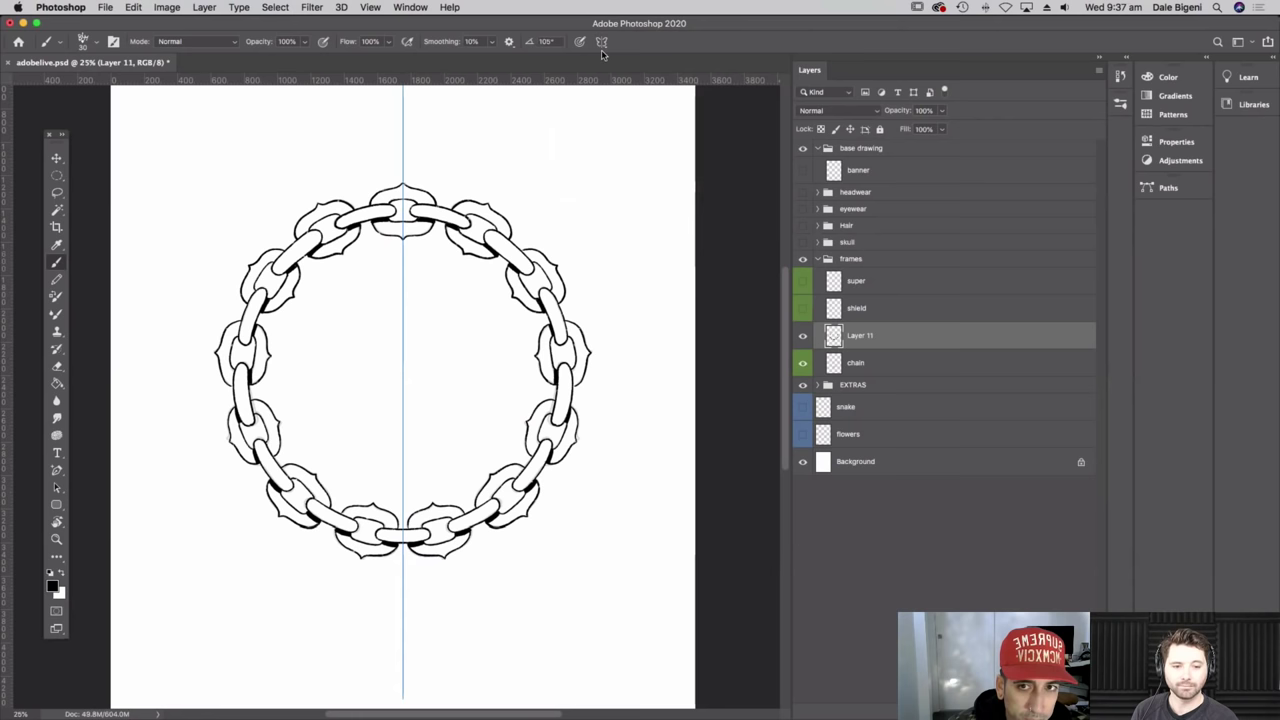
click(601, 43)
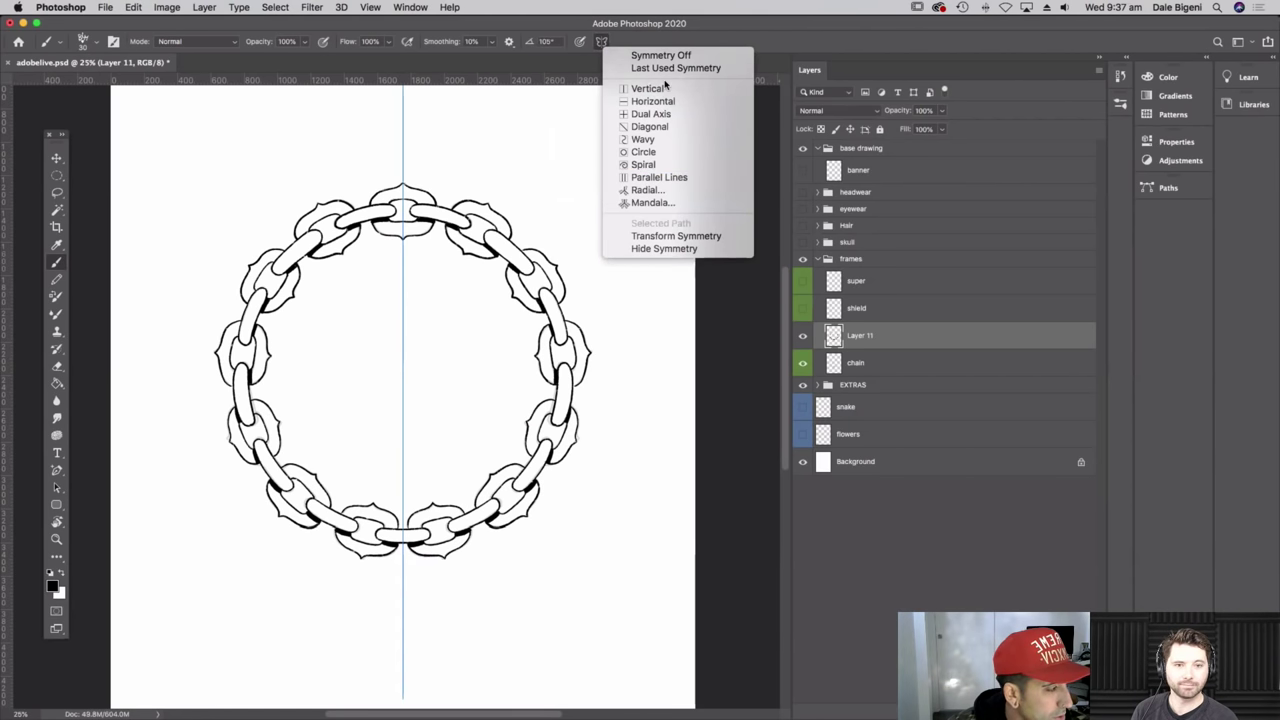
click(914, 339)
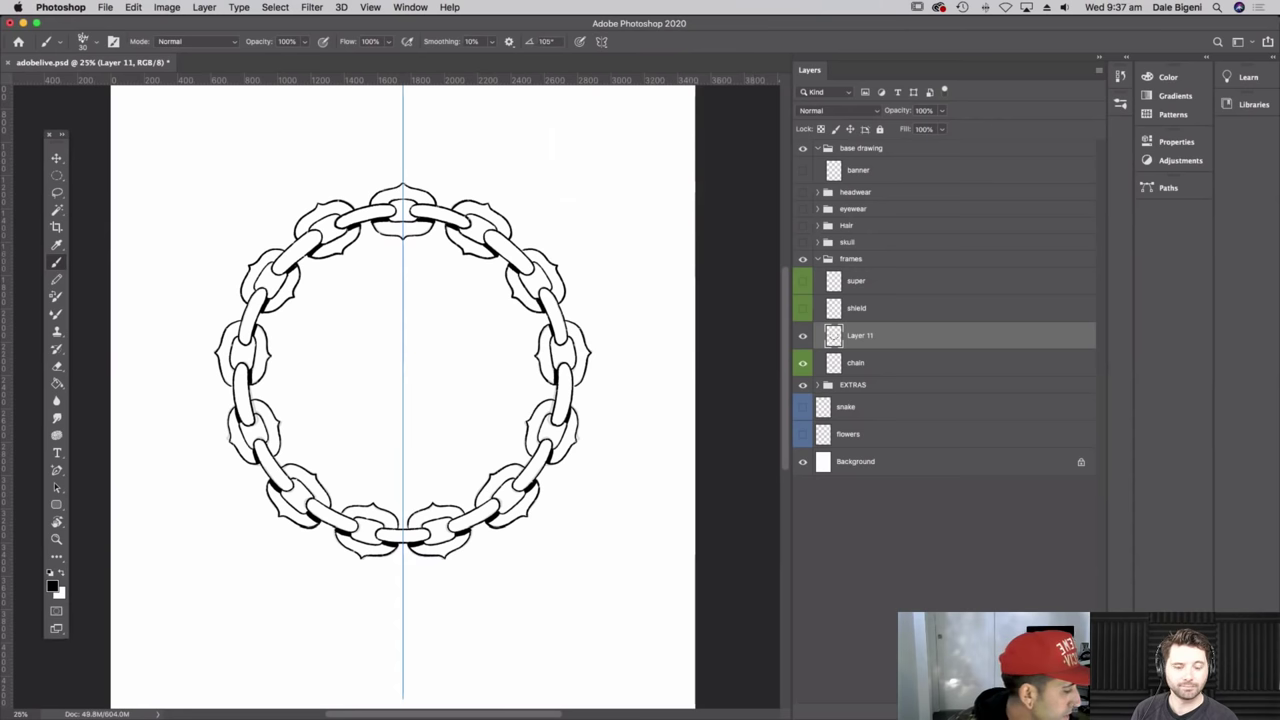
- Add a new layer above the inked chain, set up mandala paint symmetry with 10 segments, and hide the chain inking
click(1064, 712)
click(611, 43)
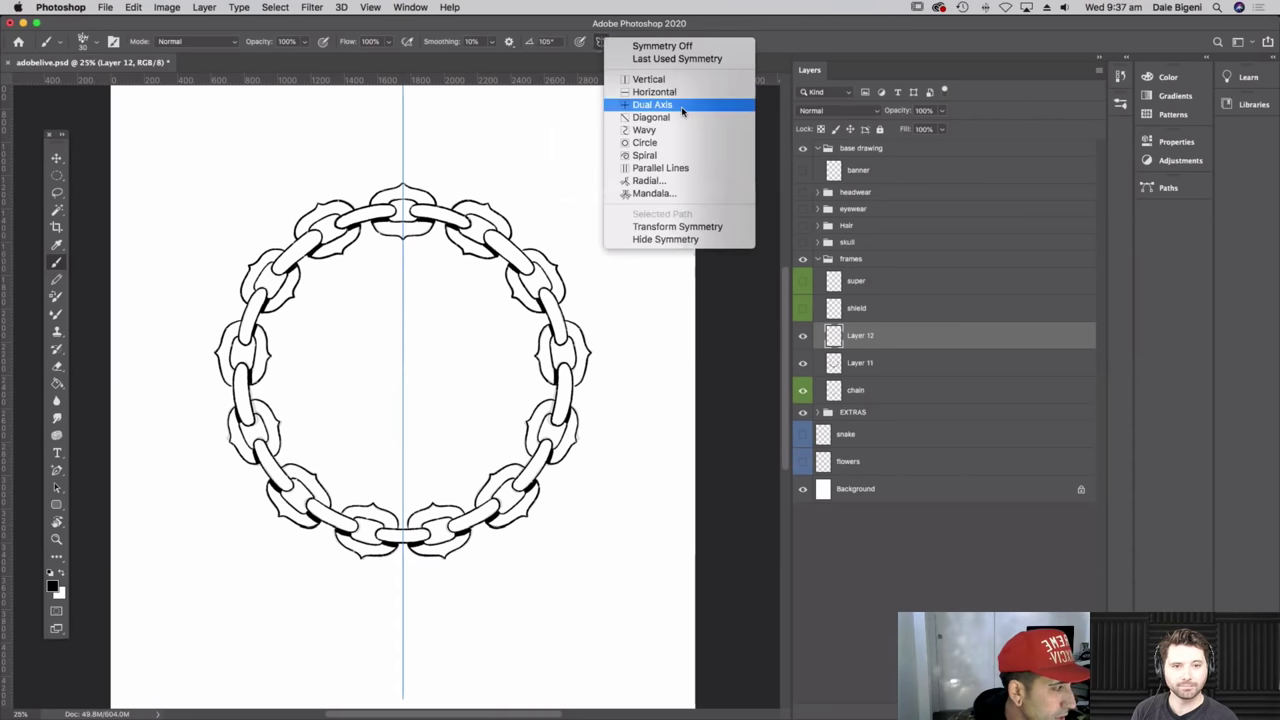
click(668, 193)
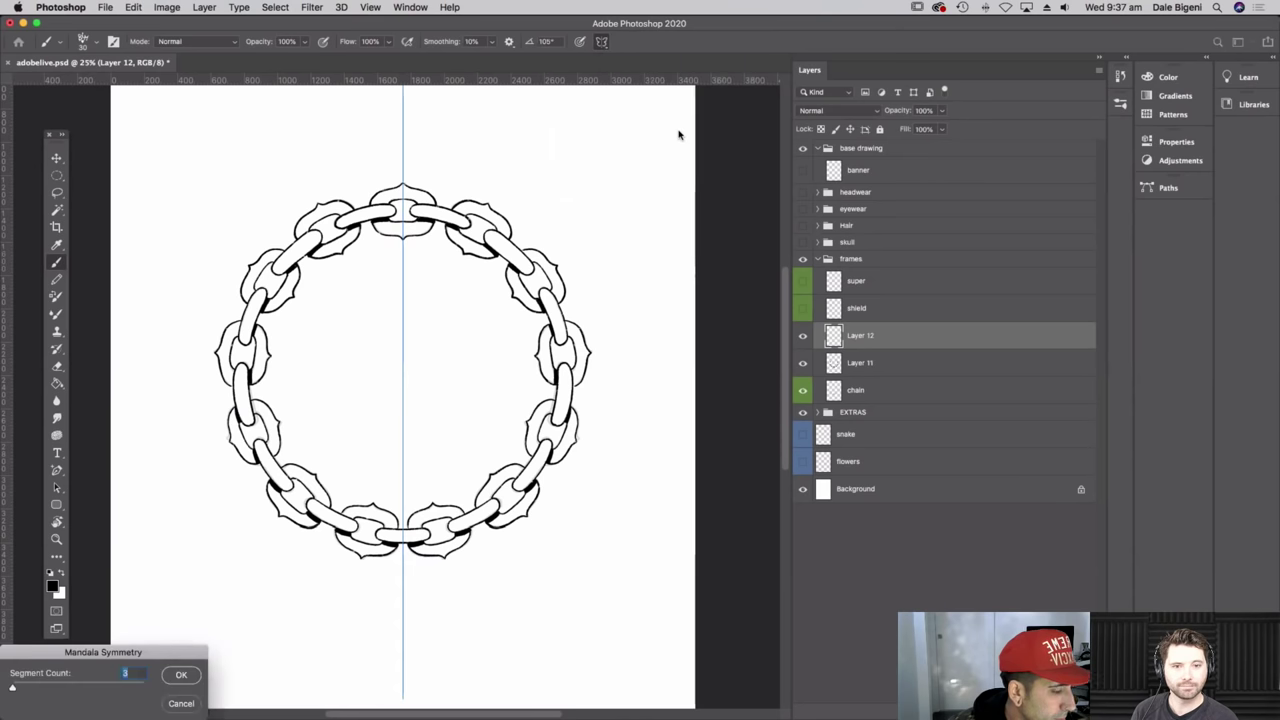
text(10)
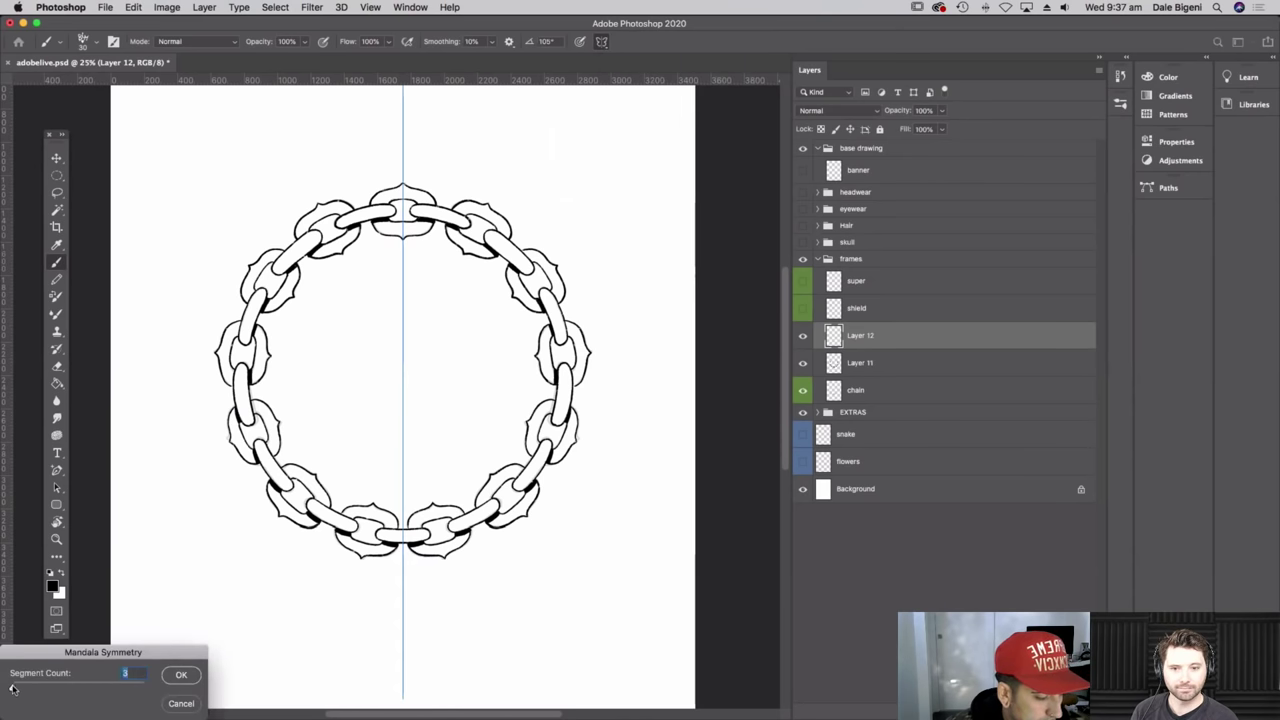
click(186, 674)
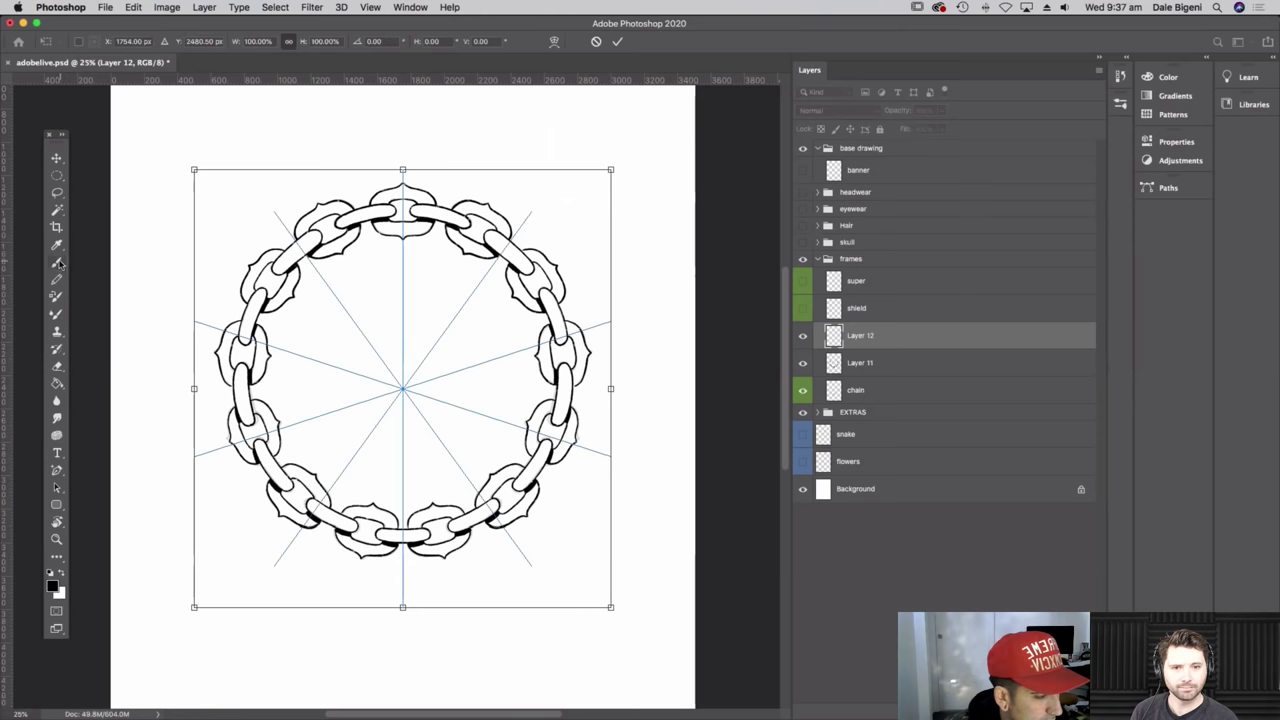
click(58, 263)
click(802, 362)
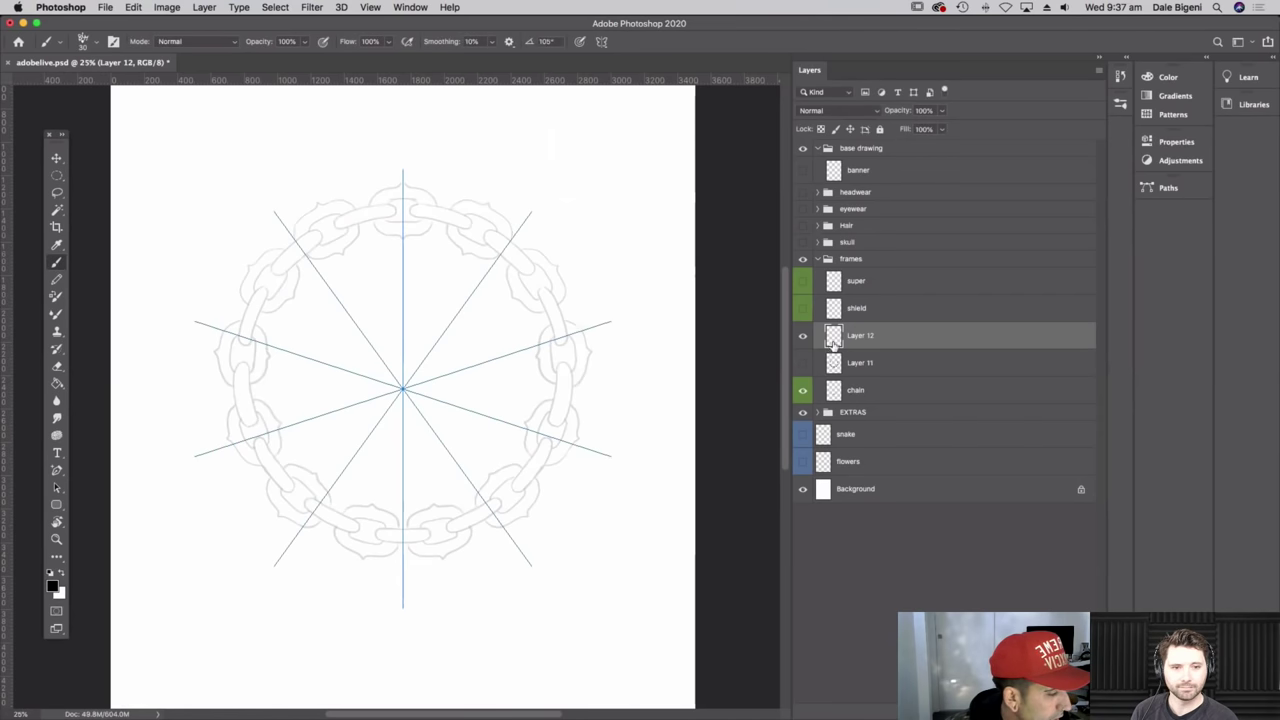
- Try out the mandala symmetry by painting a ring of petal shapes inside the chain guide, and delete the test layer
mouse_move(396, 297)
mouse_down()
mouse_move(430, 321)
mouse_move(492, 281)
mouse_move(423, 321)
mouse_up()
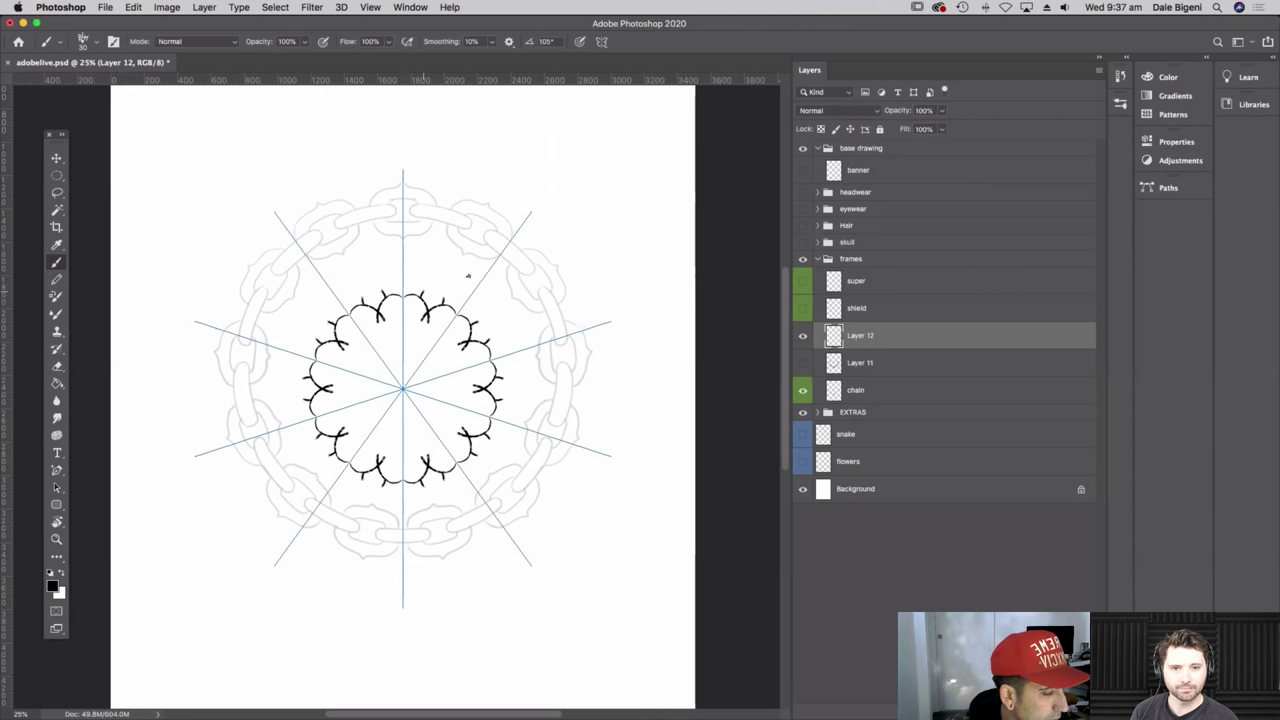
drag(426, 286, 442, 290)
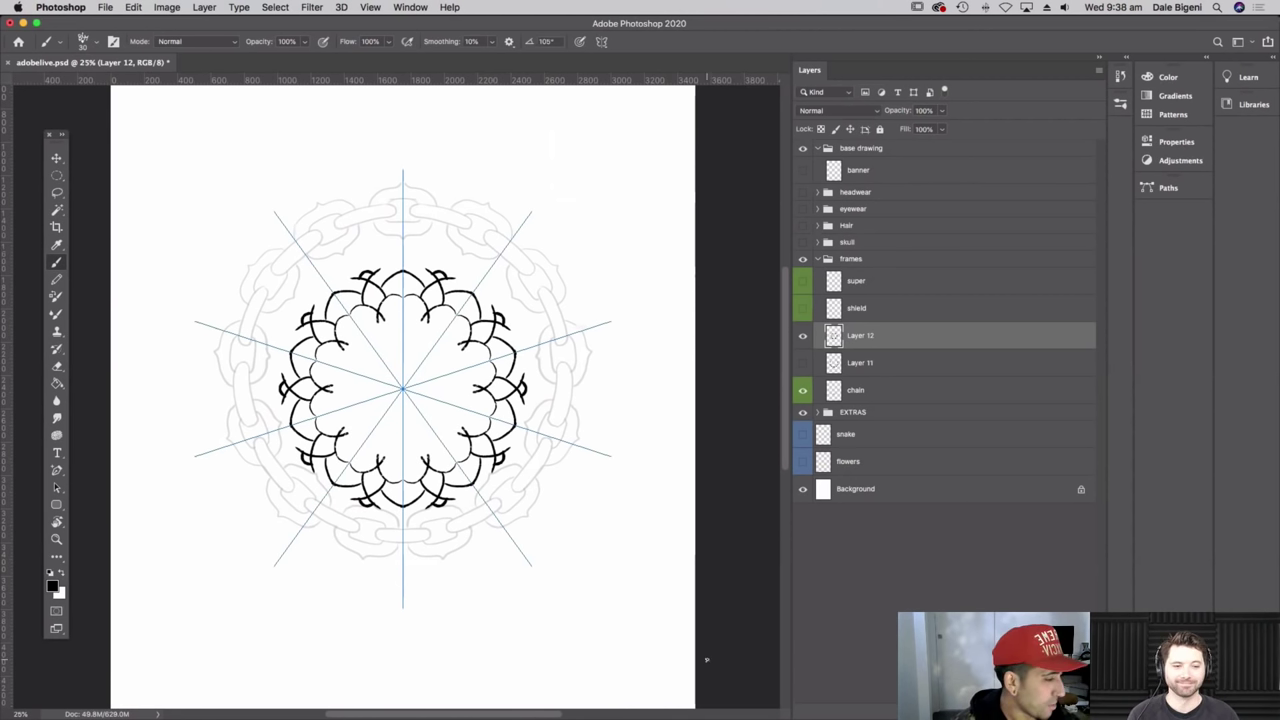
click(601, 41)
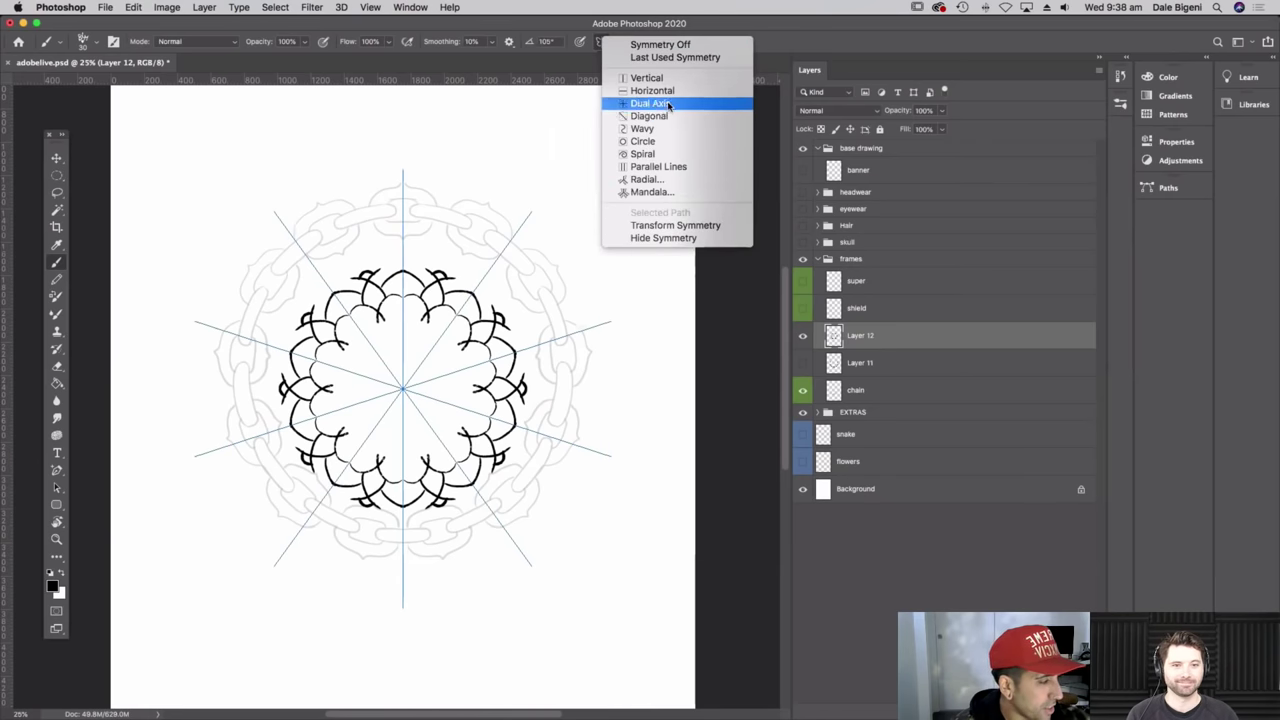
click(755, 300)
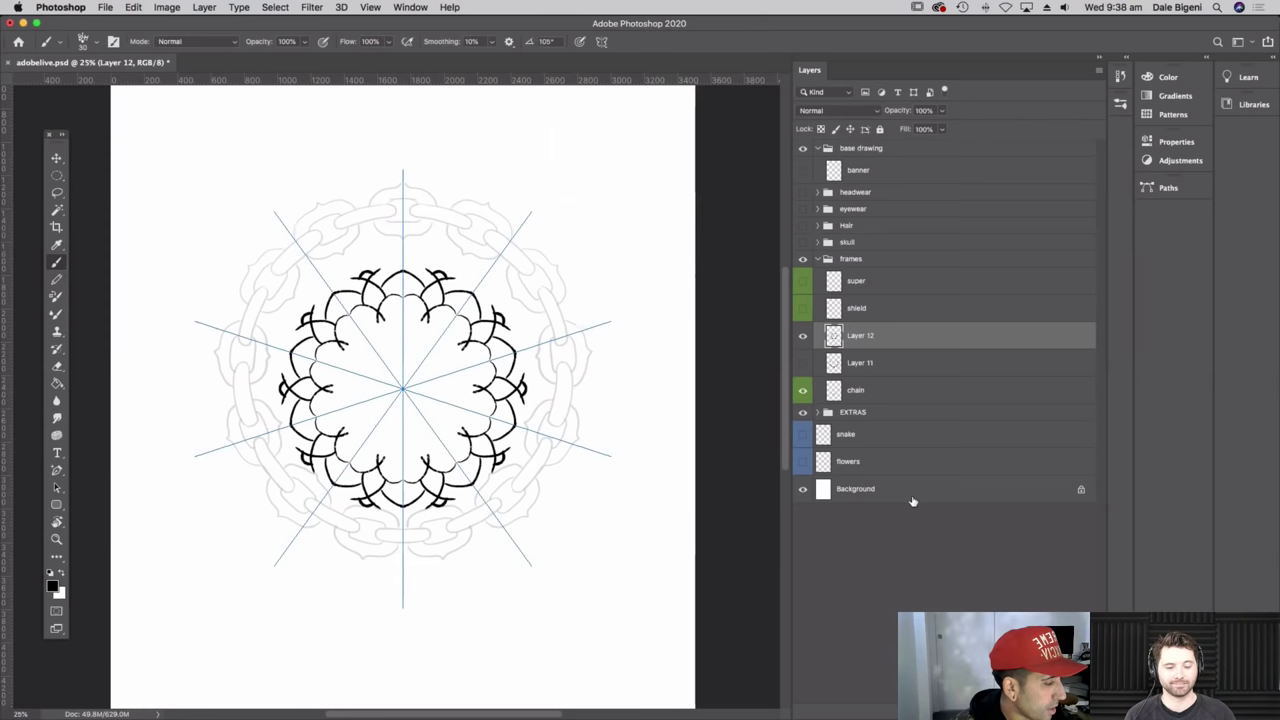
key(Delete)
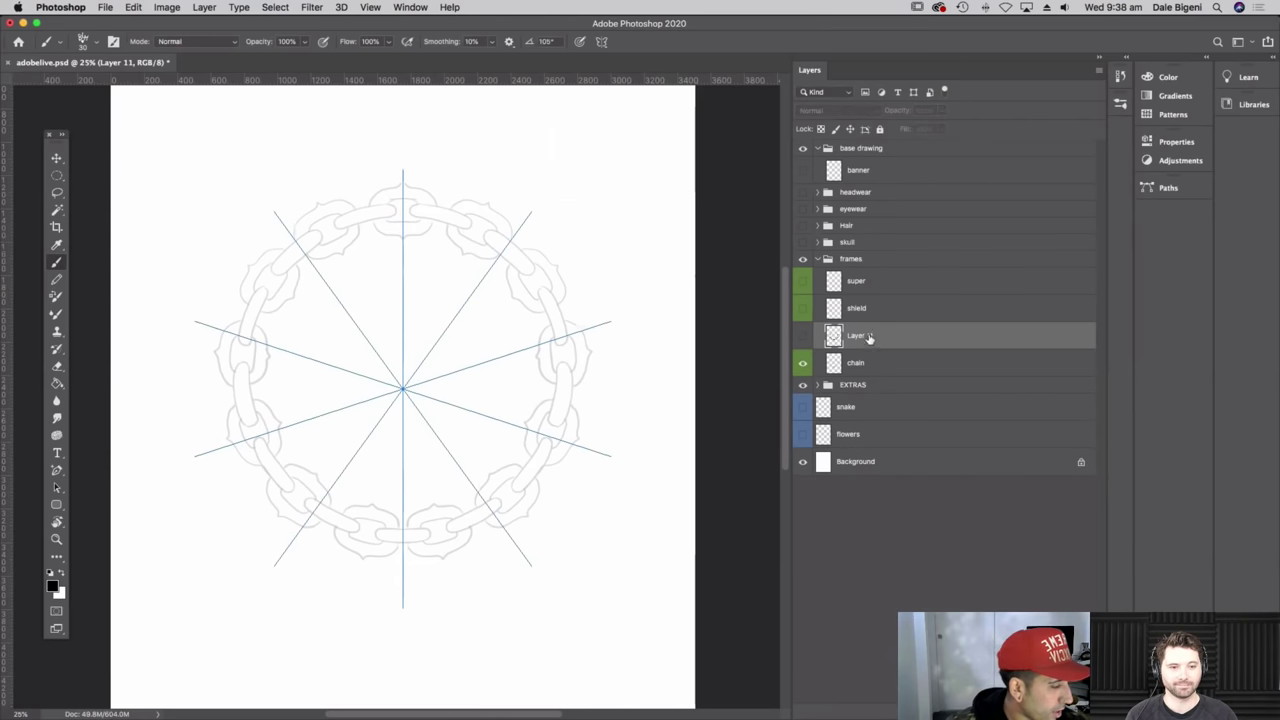
- Restore the vertical paint symmetry axis and show the chain inking on Layer 11 again
click(601, 43)
click(672, 86)
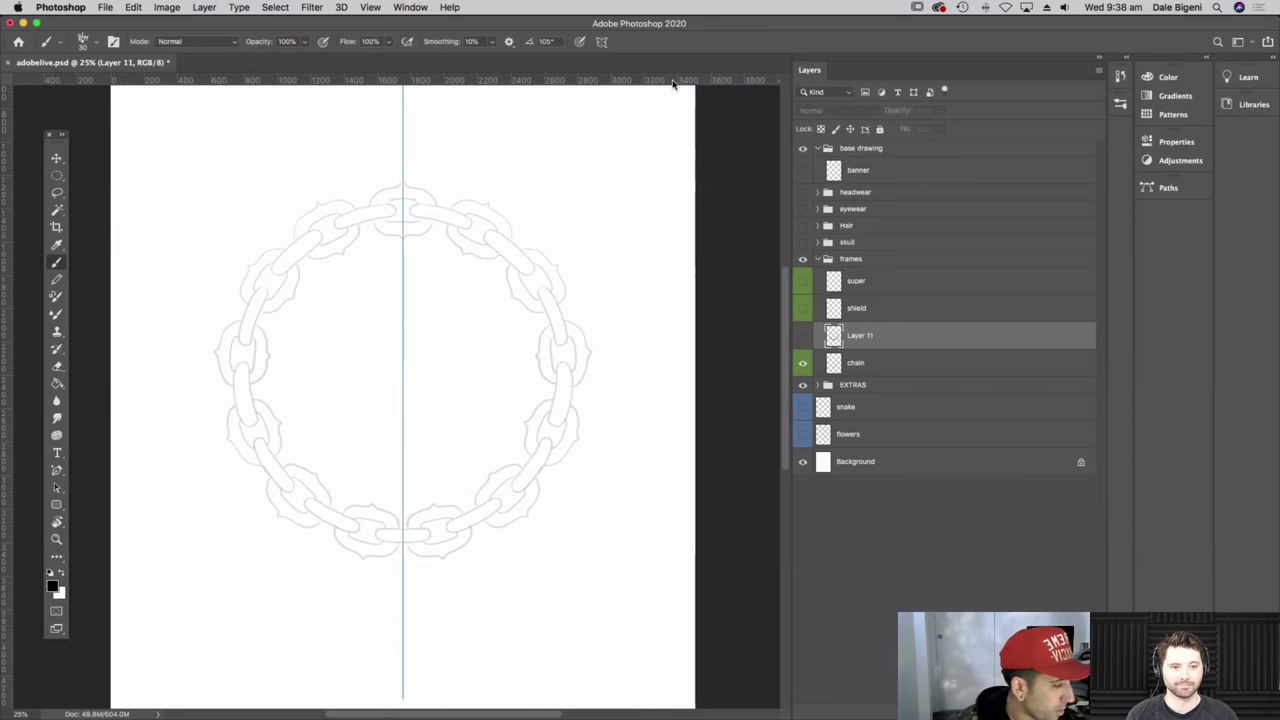
click(802, 335)
- Hide the rough chain sketch layer, and show and expand the skull group
click(902, 367)
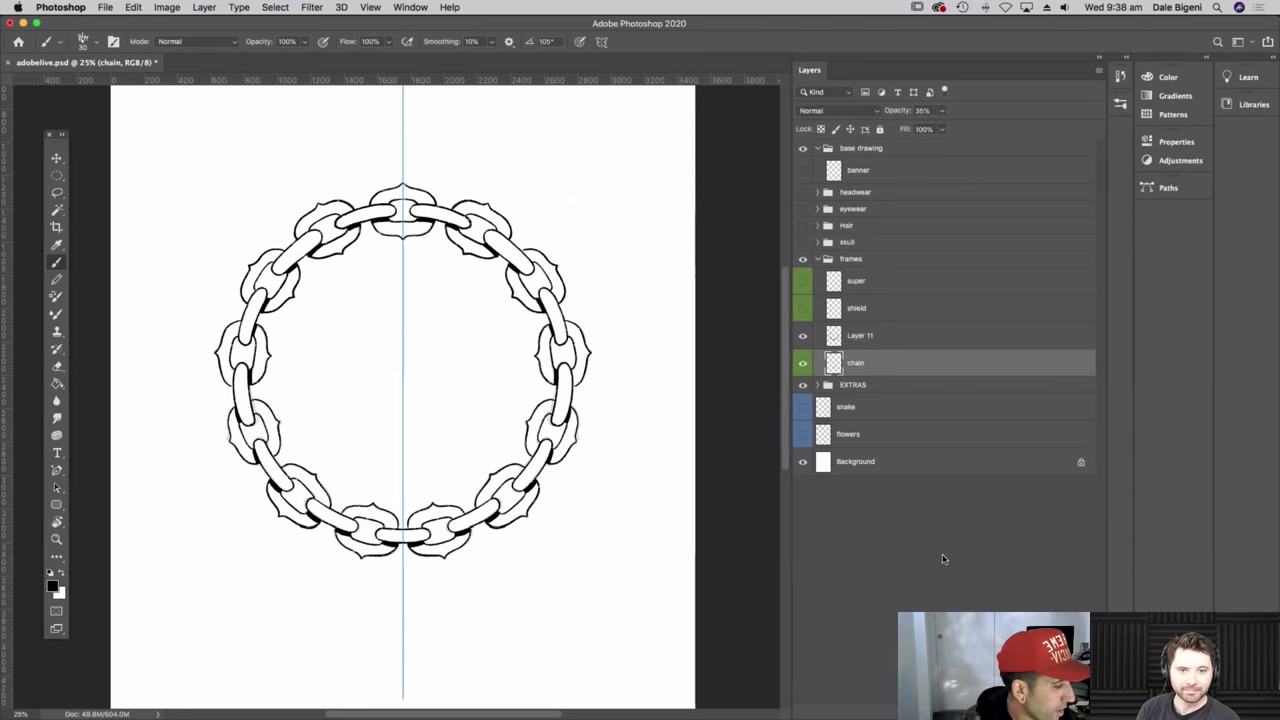
click(802, 363)
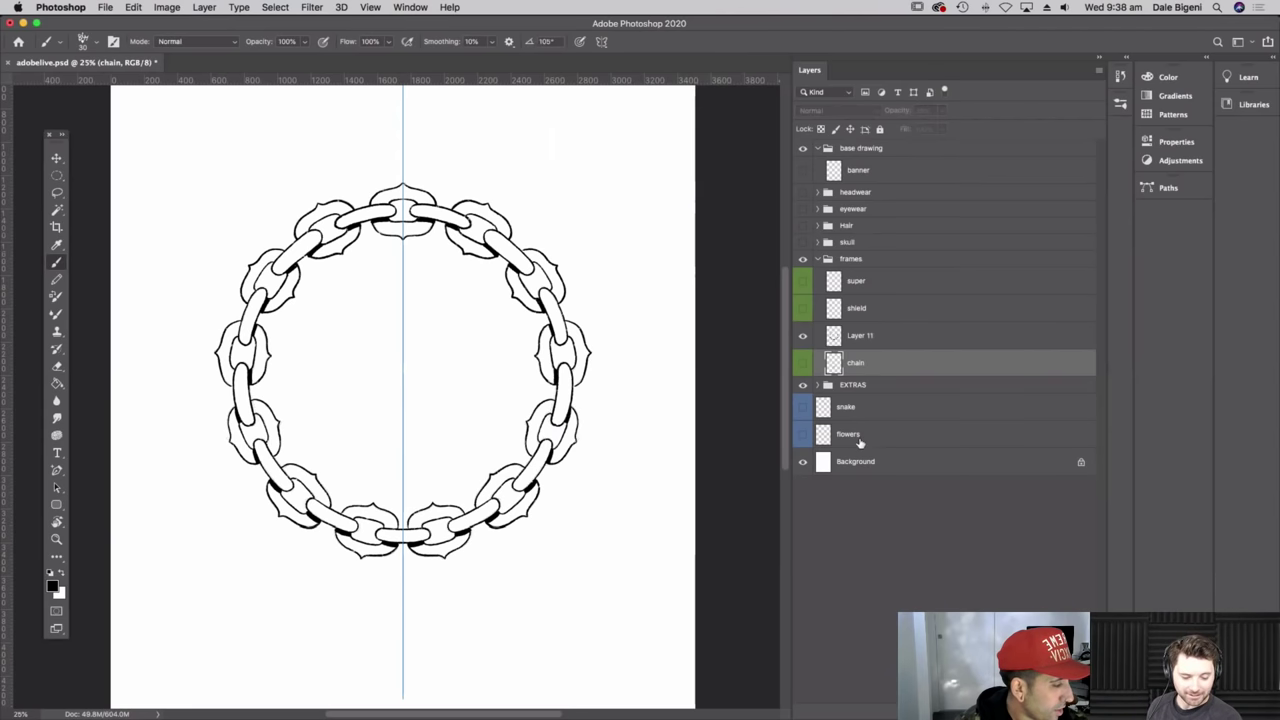
click(802, 242)
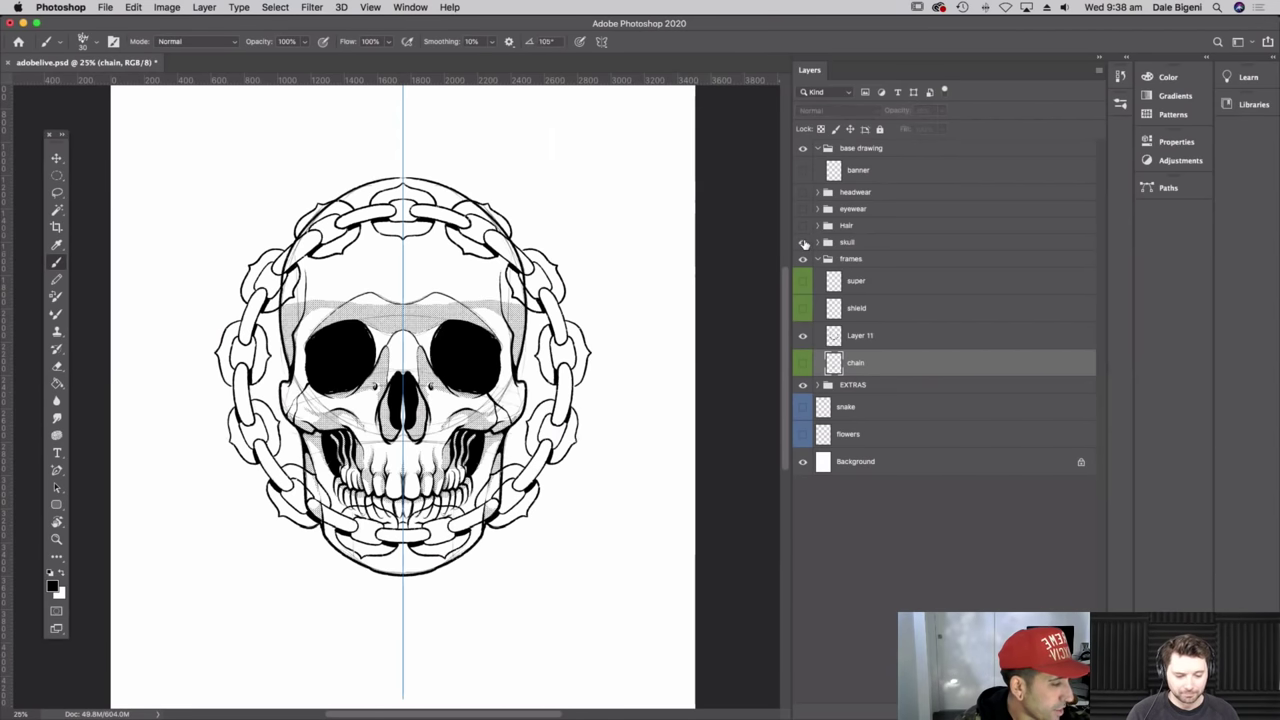
click(817, 243)
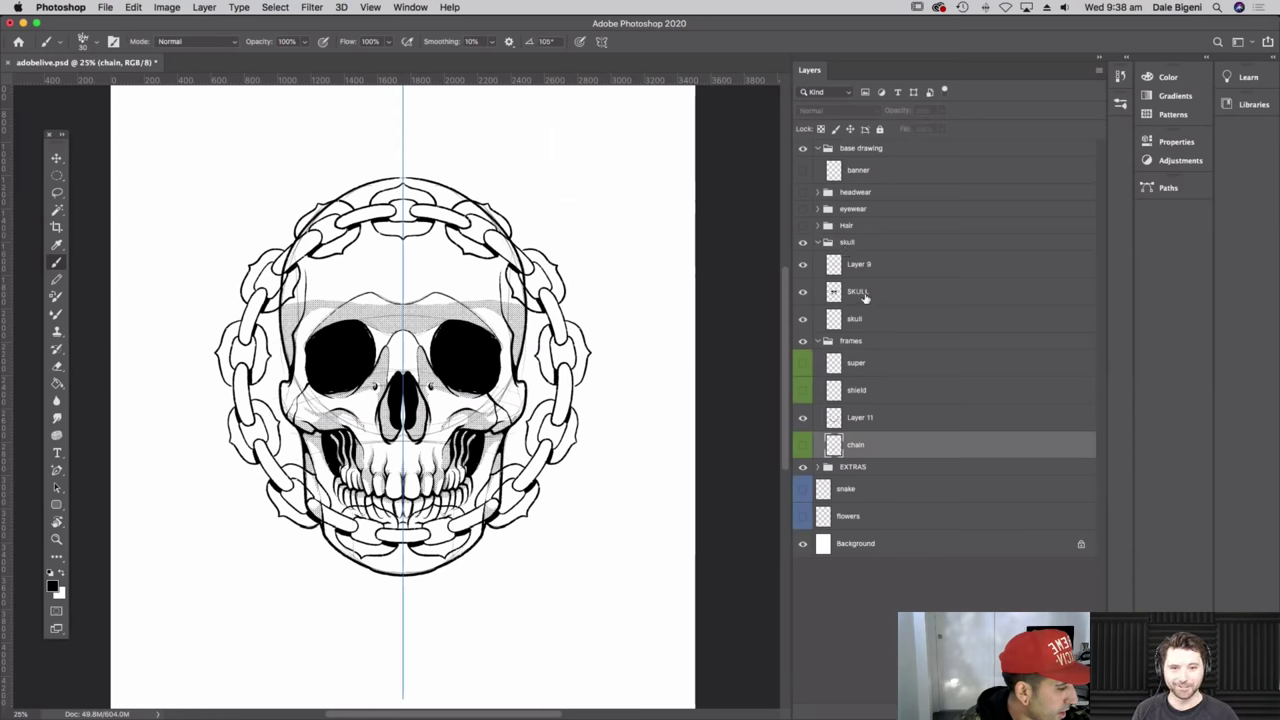
- Try selecting the area around the skull on Layer 9 and the SKULL layer with the Magic Wand, and clear the selection
click(865, 294)
click(856, 262)
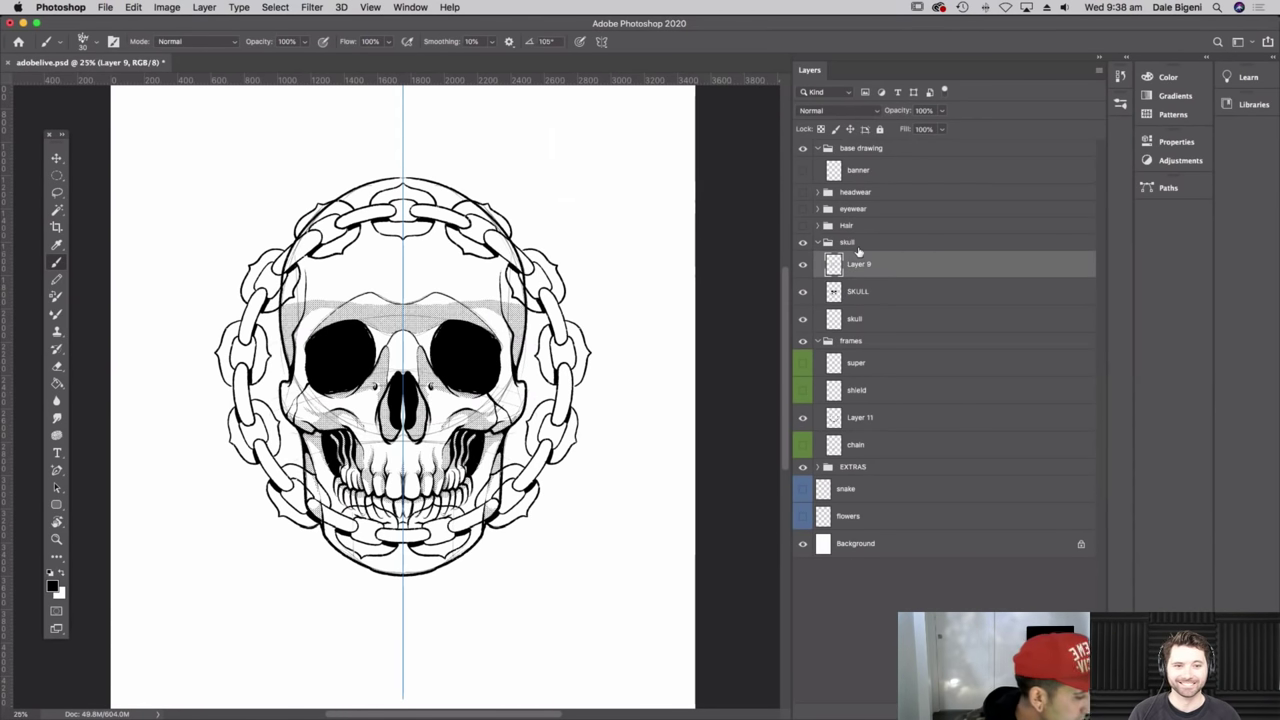
click(57, 209)
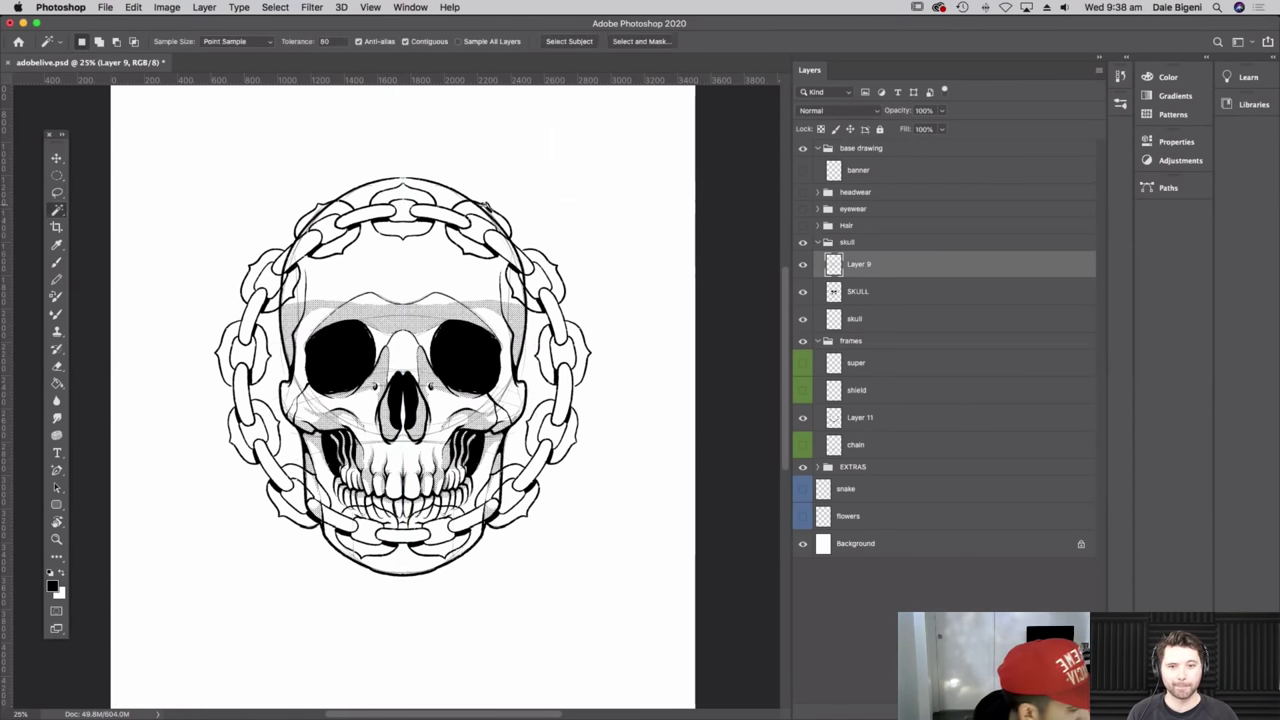
click(584, 512)
click(880, 295)
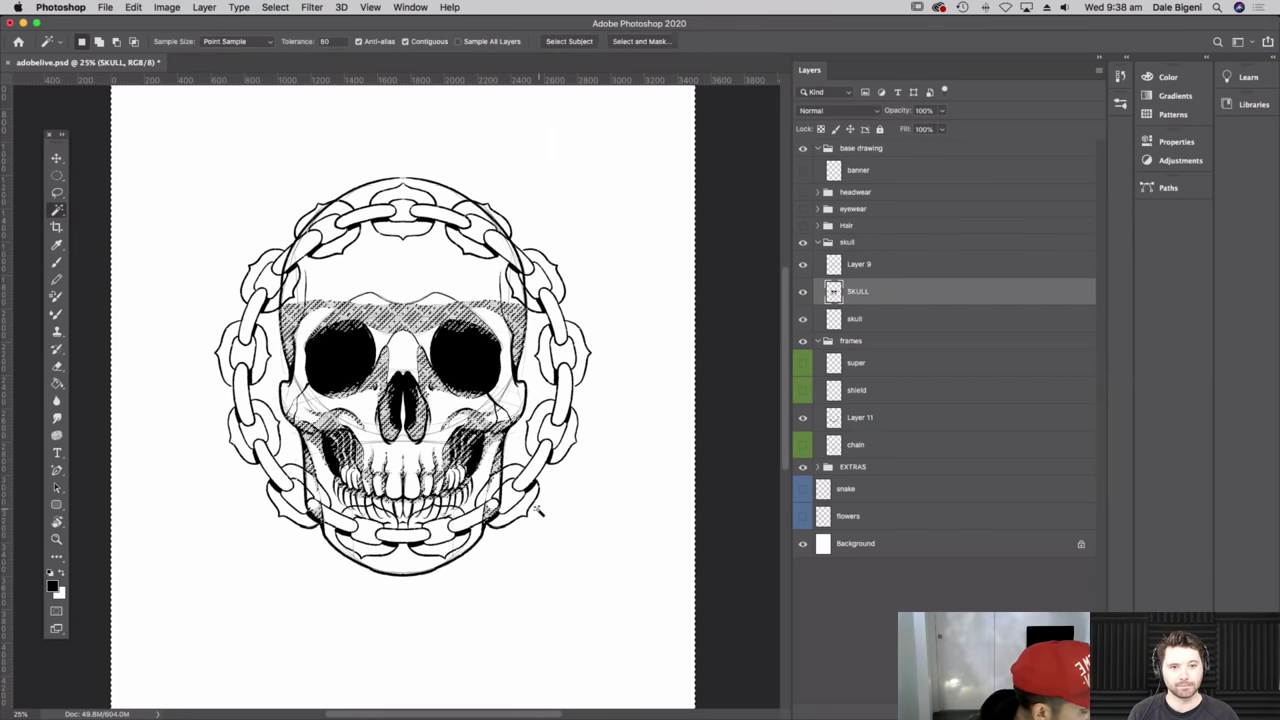
key(Delete)
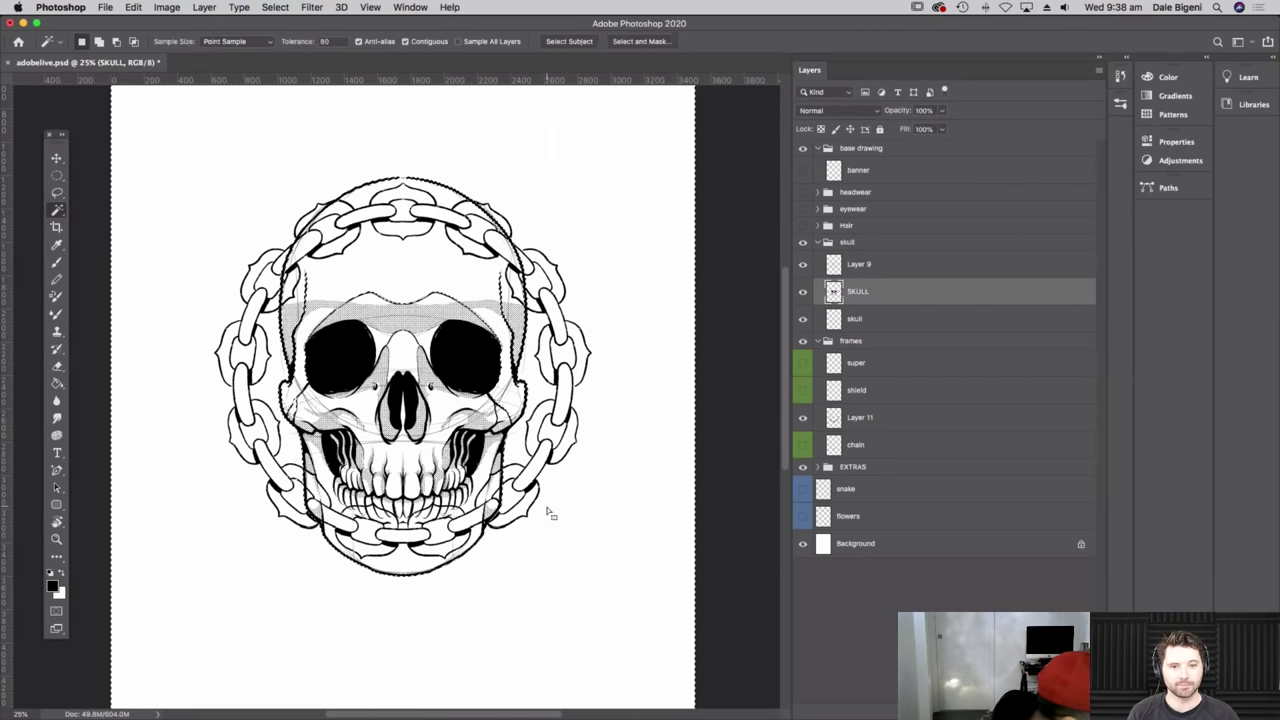
click(59, 193)
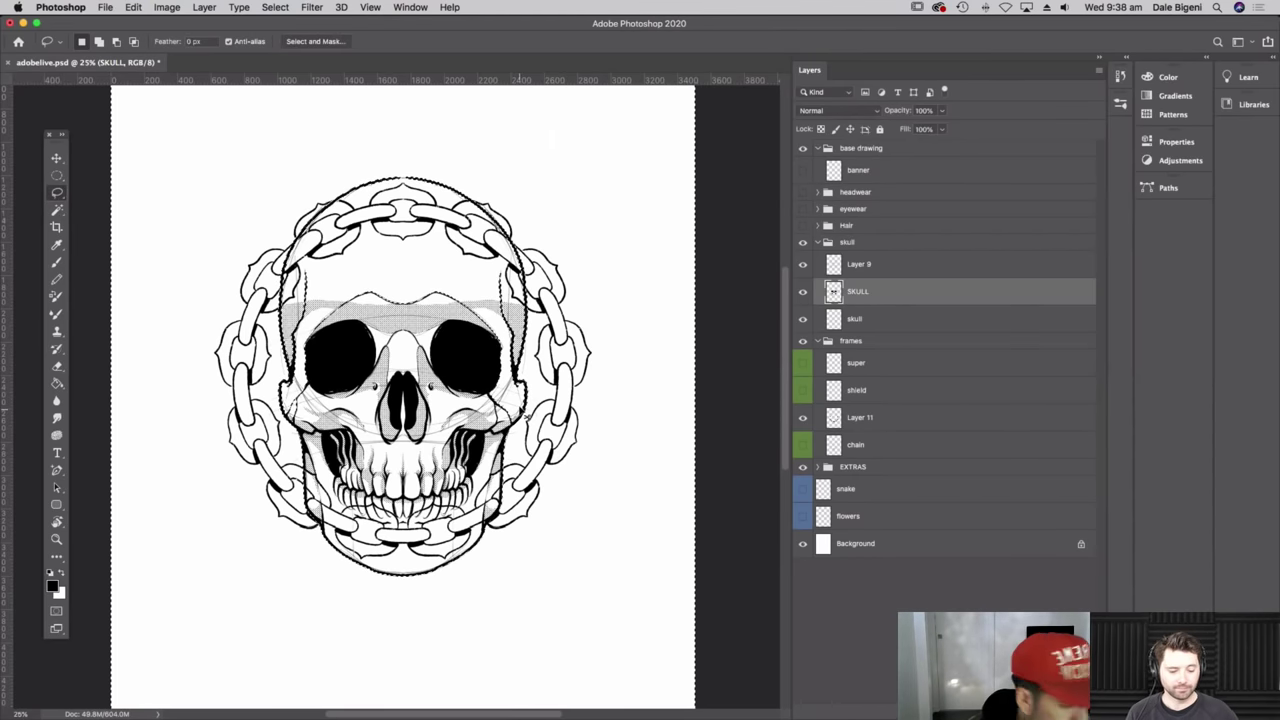
key(super+equal)
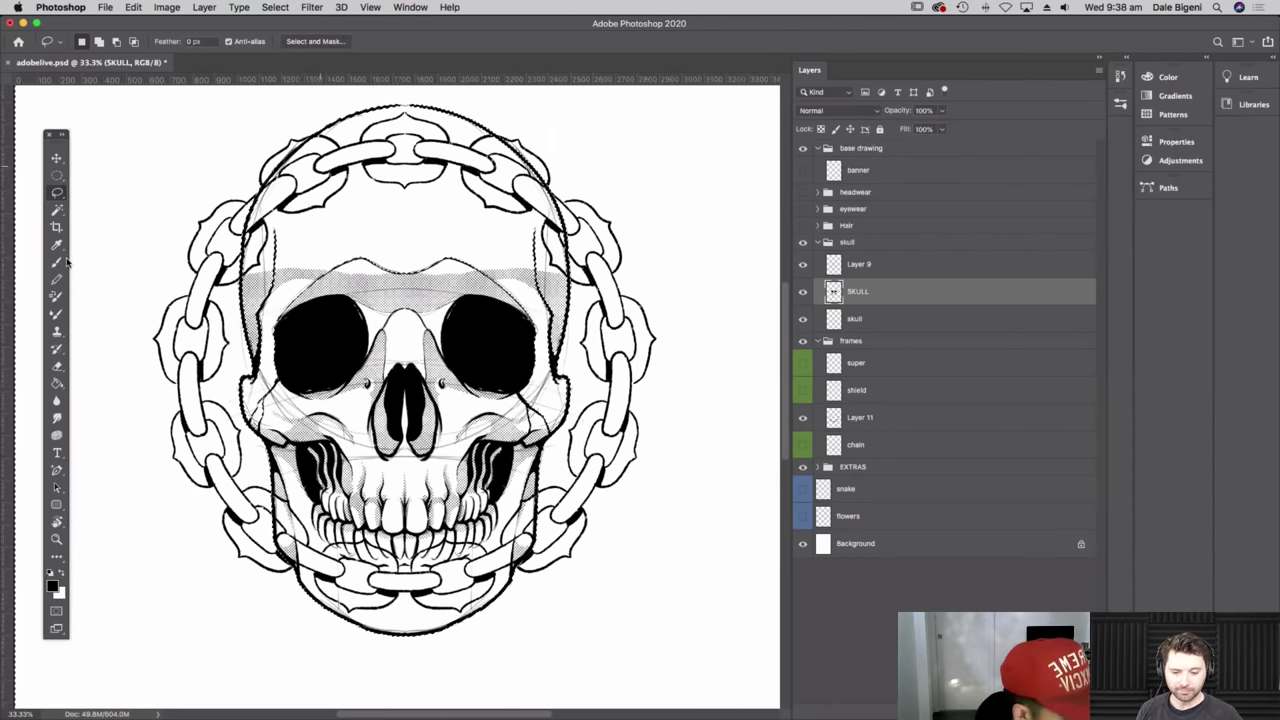
click(57, 262)
key(super+d)
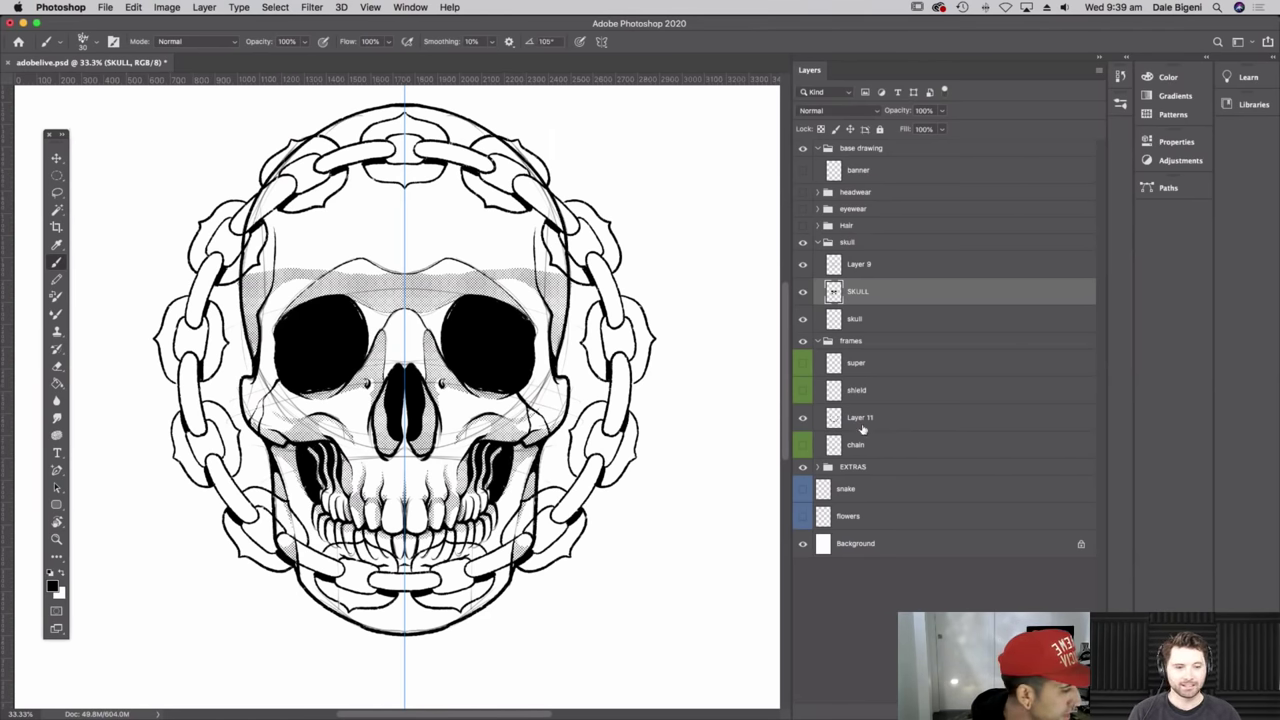
- Select the skull's silhouette with the Magic Wand and fill it with a white Solid Color layer directly beneath the SKULL layer
click(58, 208)
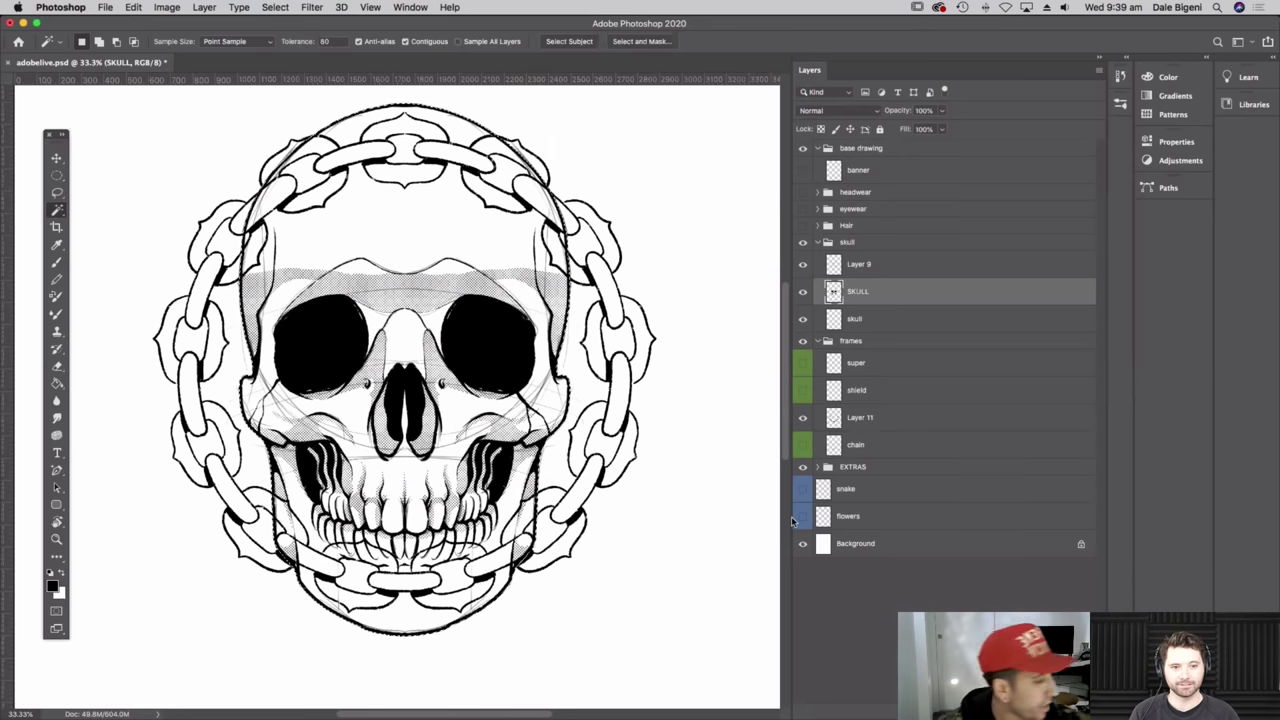
click(1063, 713)
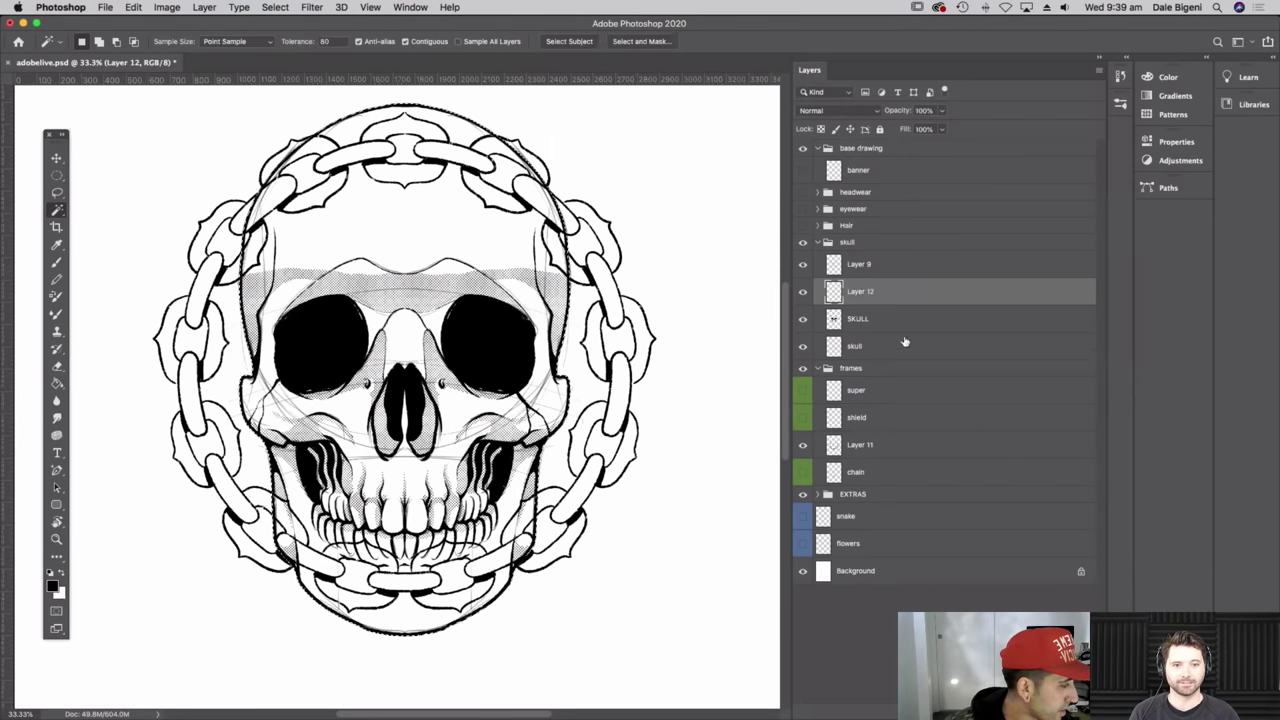
drag(931, 294, 931, 331)
click(1027, 713)
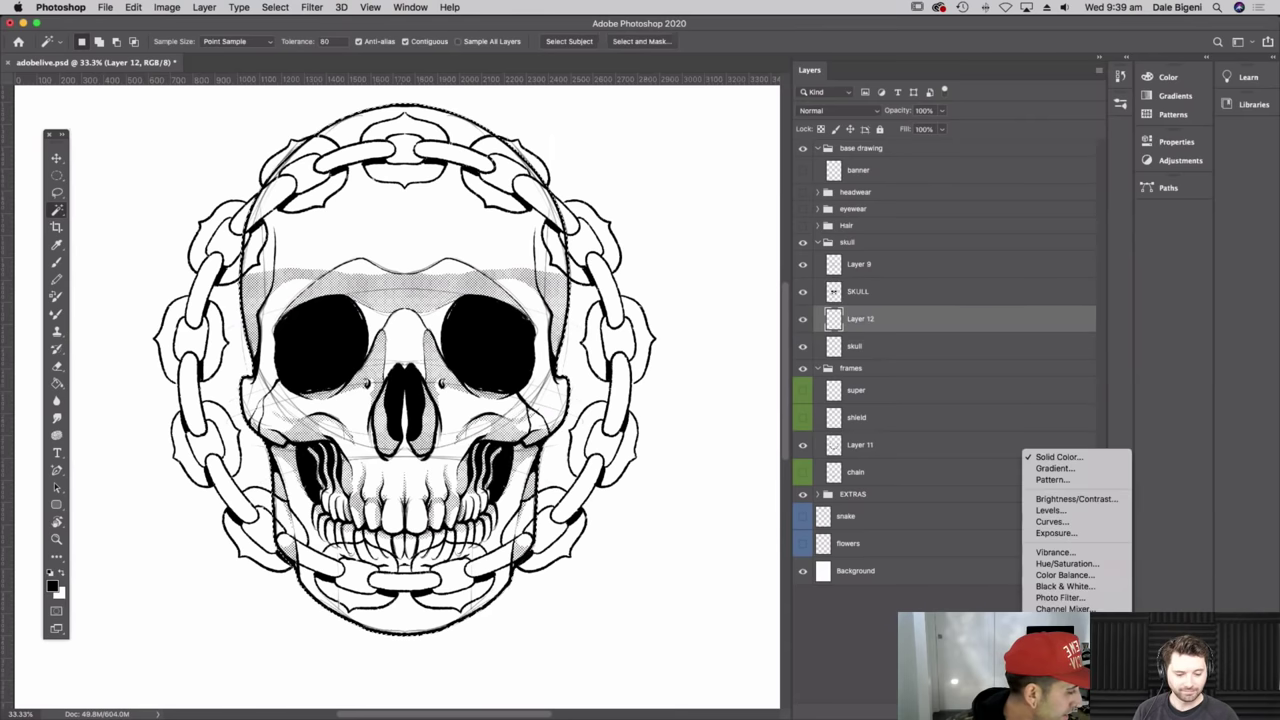
click(1080, 458)
drag(111, 533, 8, 497)
click(310, 491)
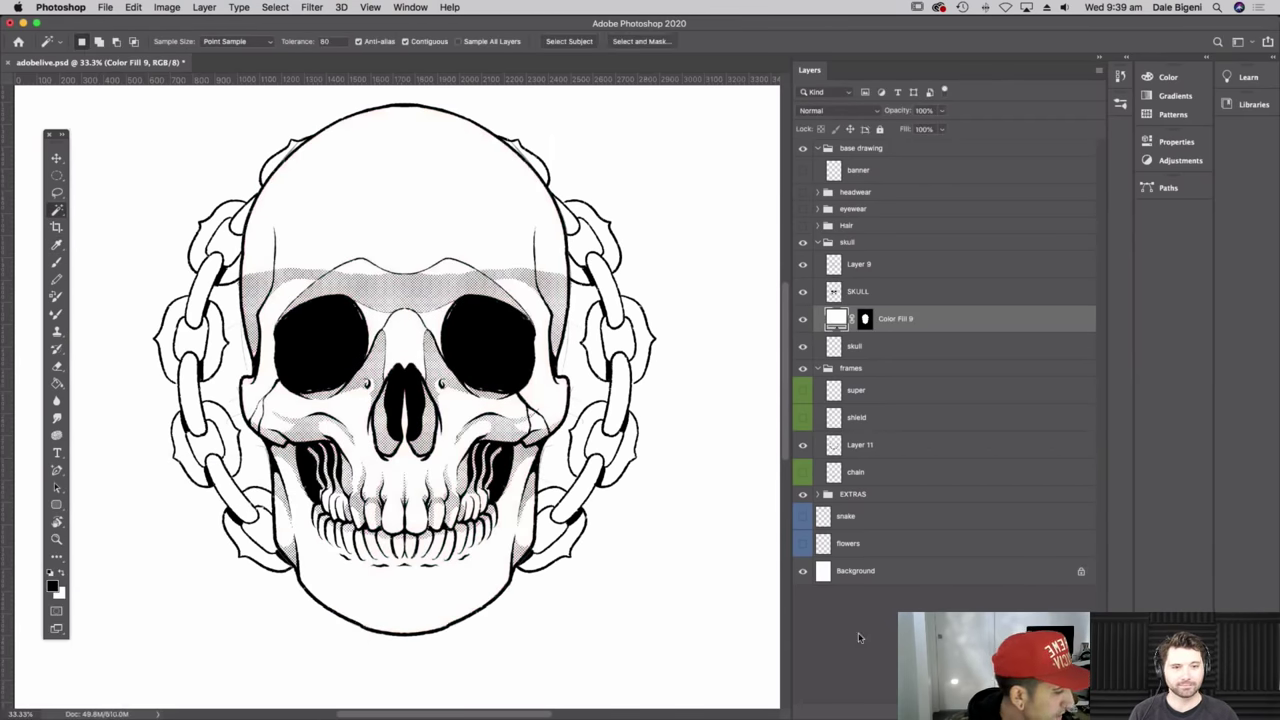
- Check the white-backed skull against the chain frame and collapse the skull group
key(super+minus)
key(super+minus)
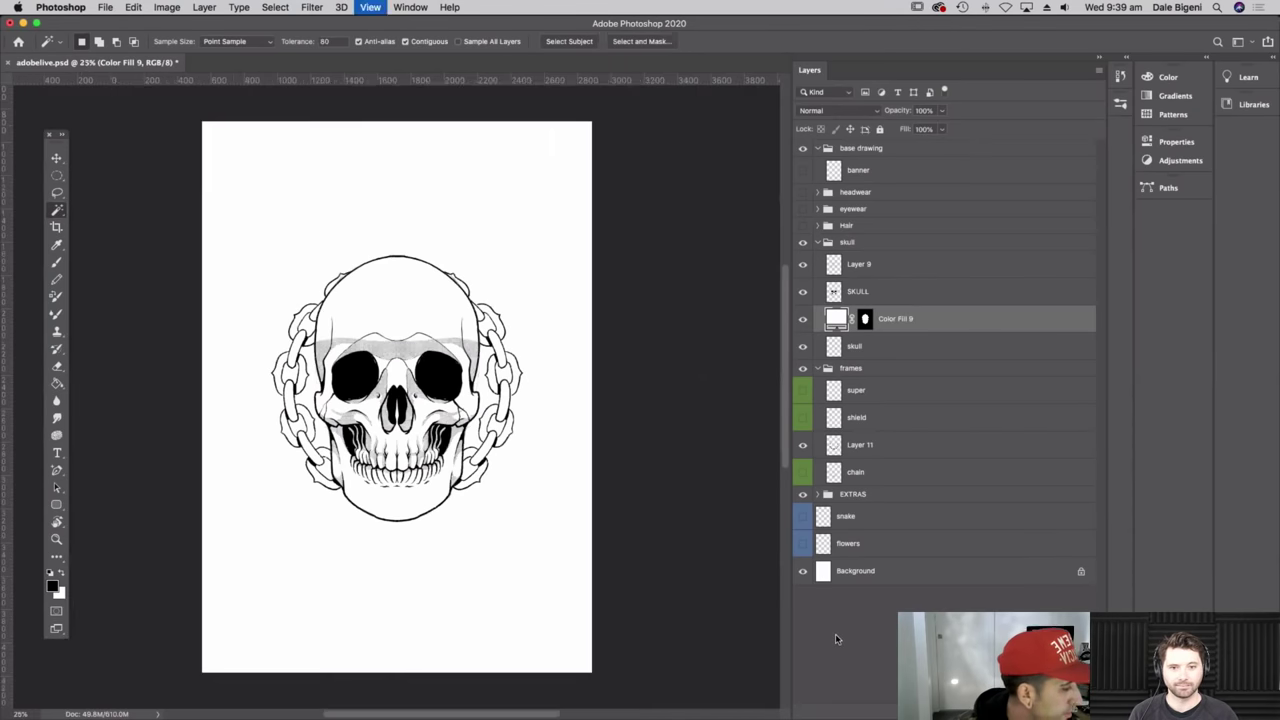
key(super+plus)
key(super+plus)
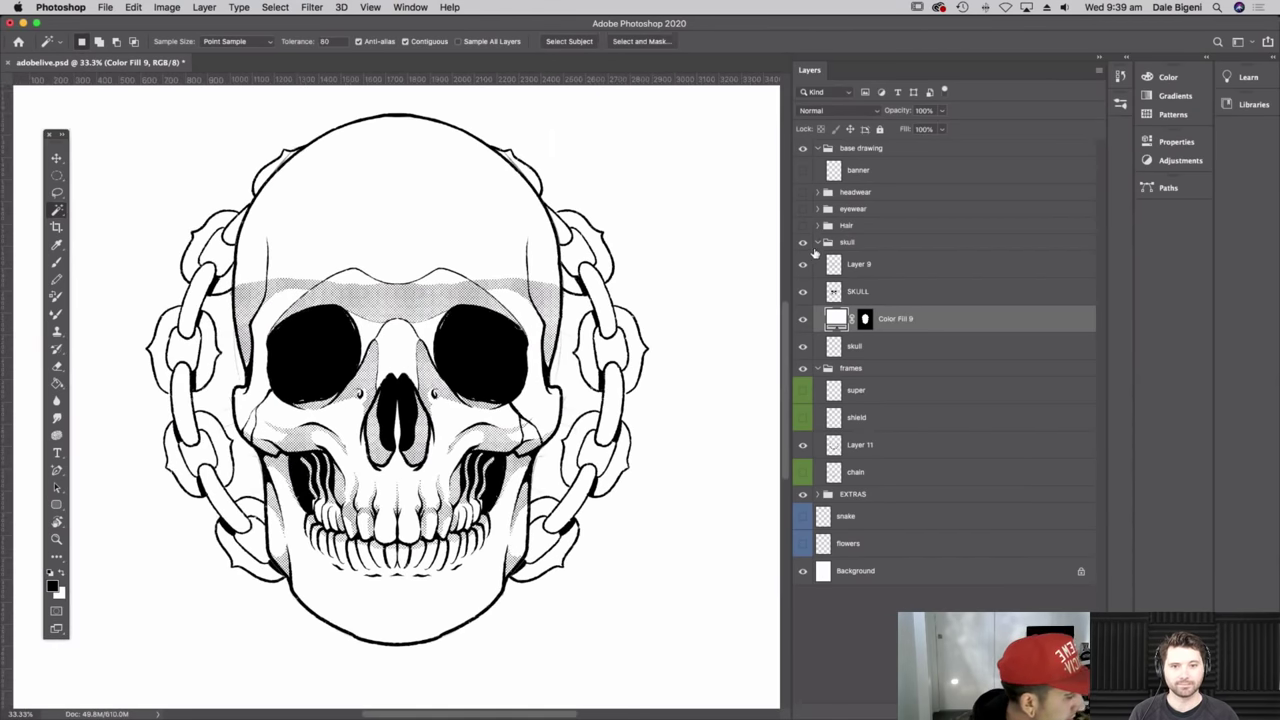
click(832, 243)
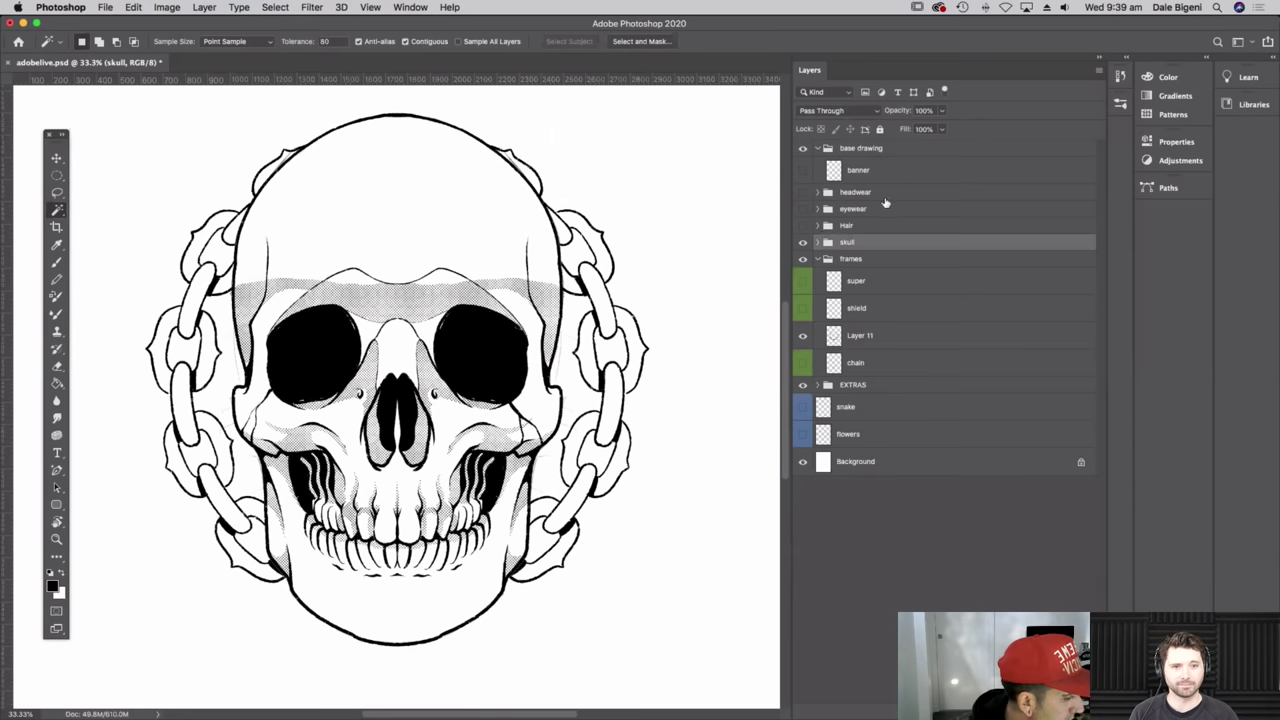
- Show the Hair, eyewear and headwear groups on the skull
click(802, 225)
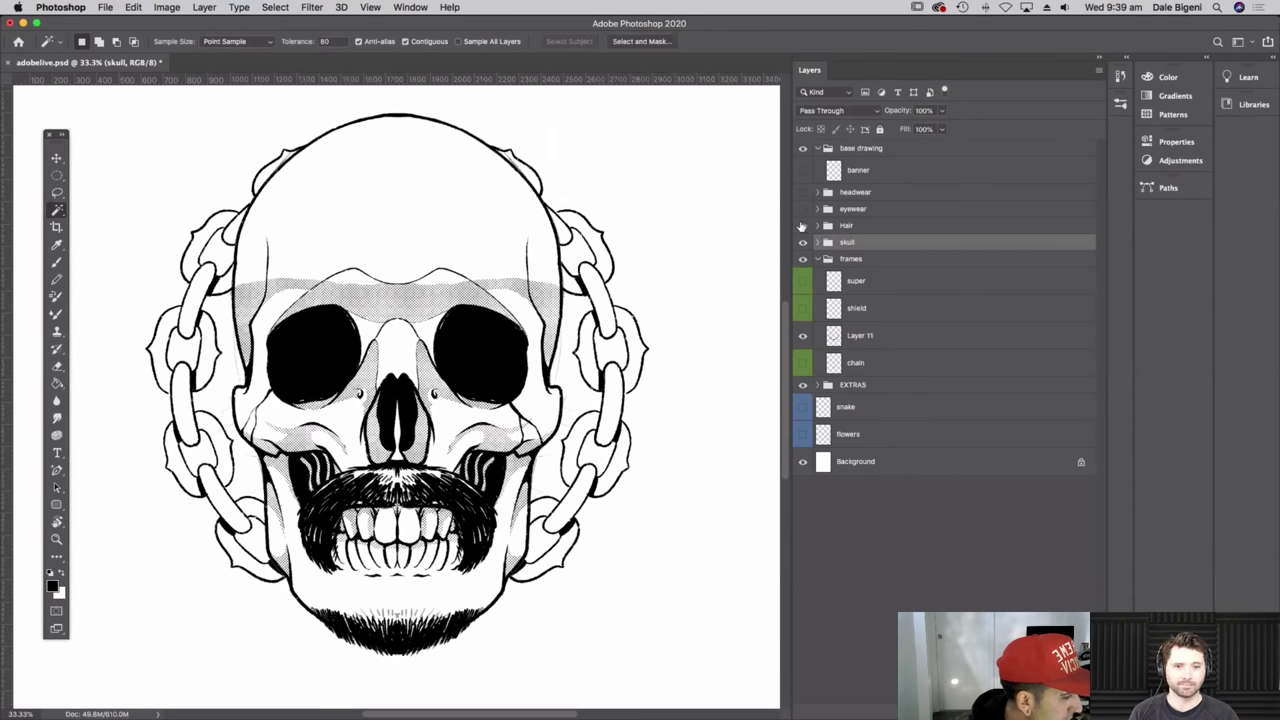
click(802, 209)
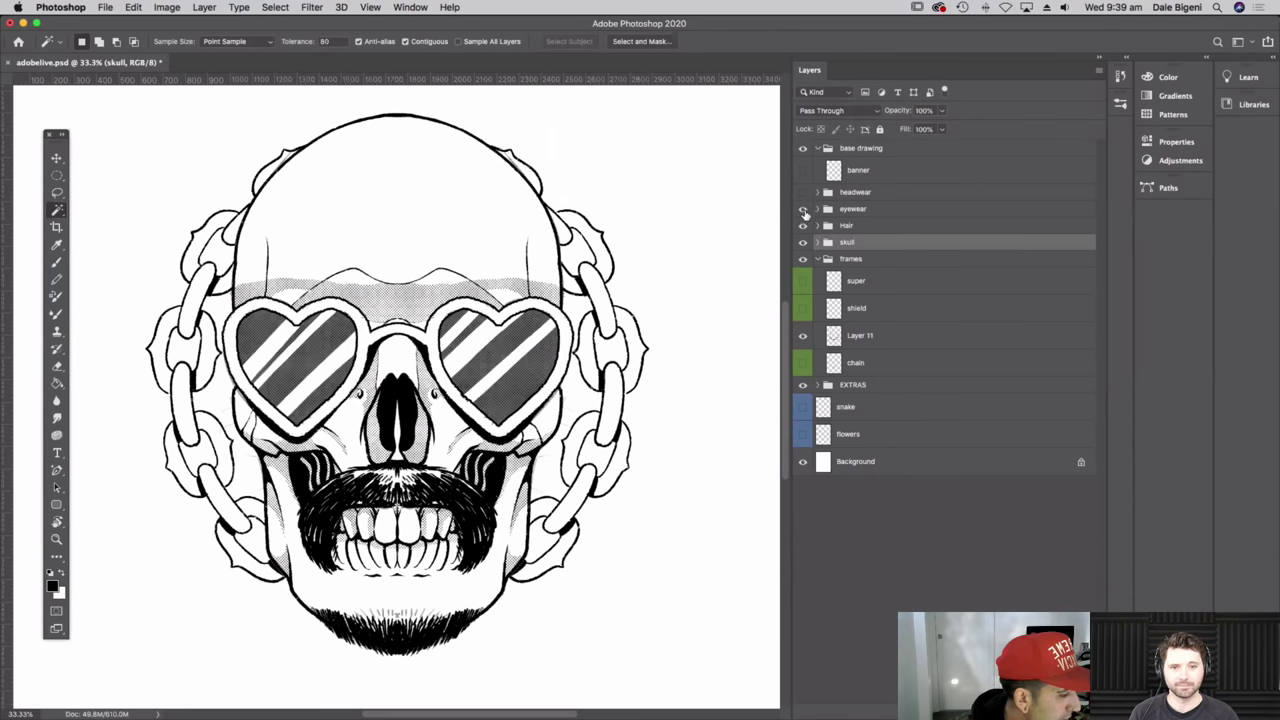
click(802, 192)
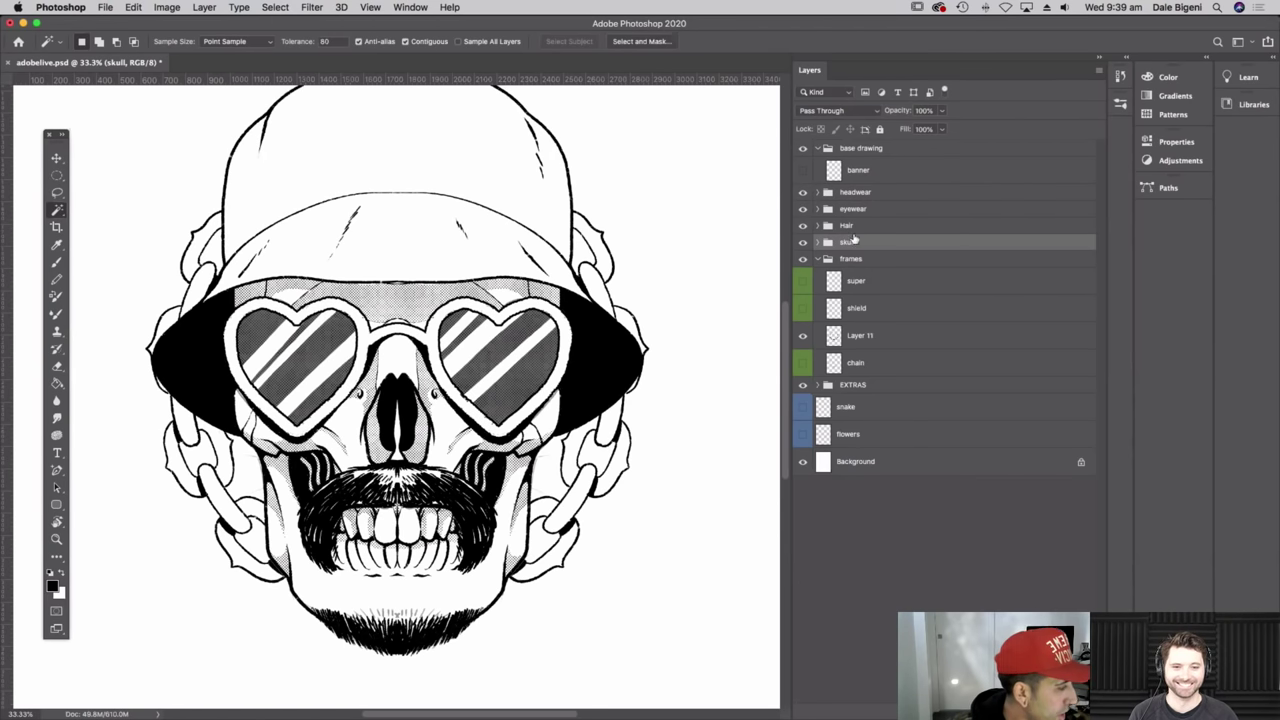
- Scale the chain frame on Layer 11 up proportionally to about 120% so it surrounds the skull and bucket hat
click(876, 364)
click(866, 338)
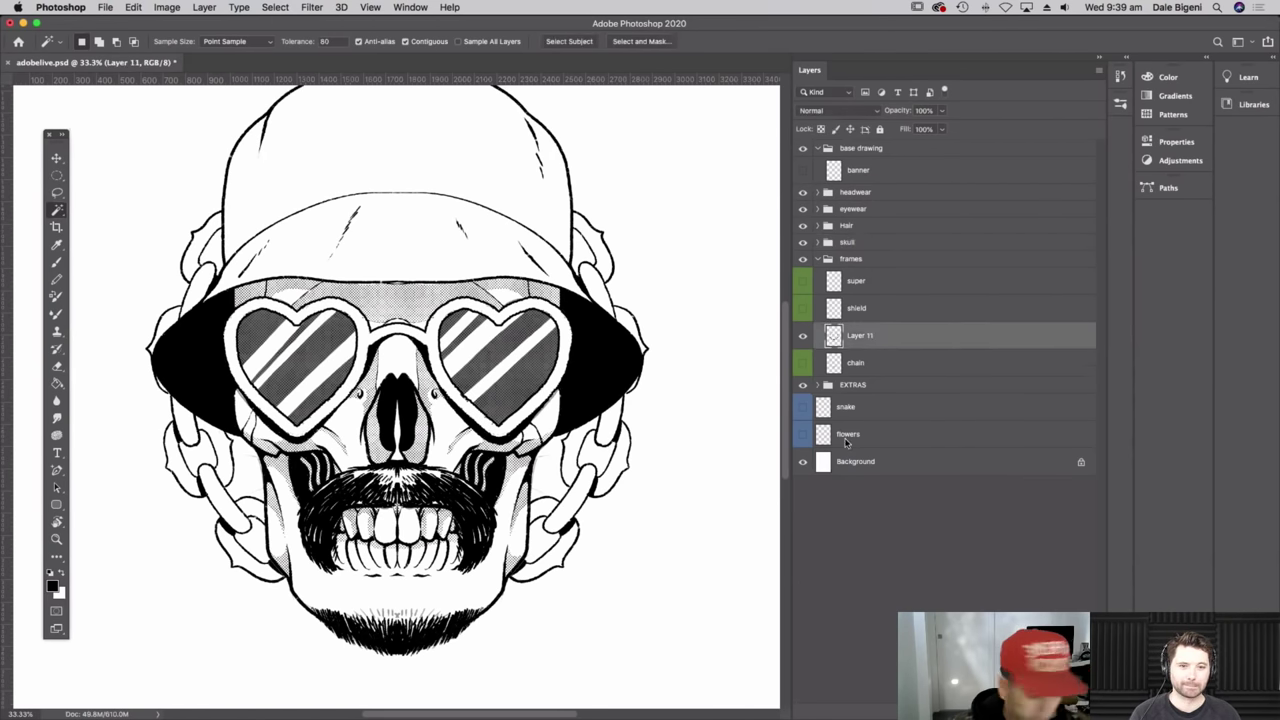
key(super+t)
drag(397, 622, 397, 681)
scroll(420, 206, up, 3)
drag(400, 194, 402, 160)
drag(402, 159, 401, 130)
scroll(649, 283, down, 2)
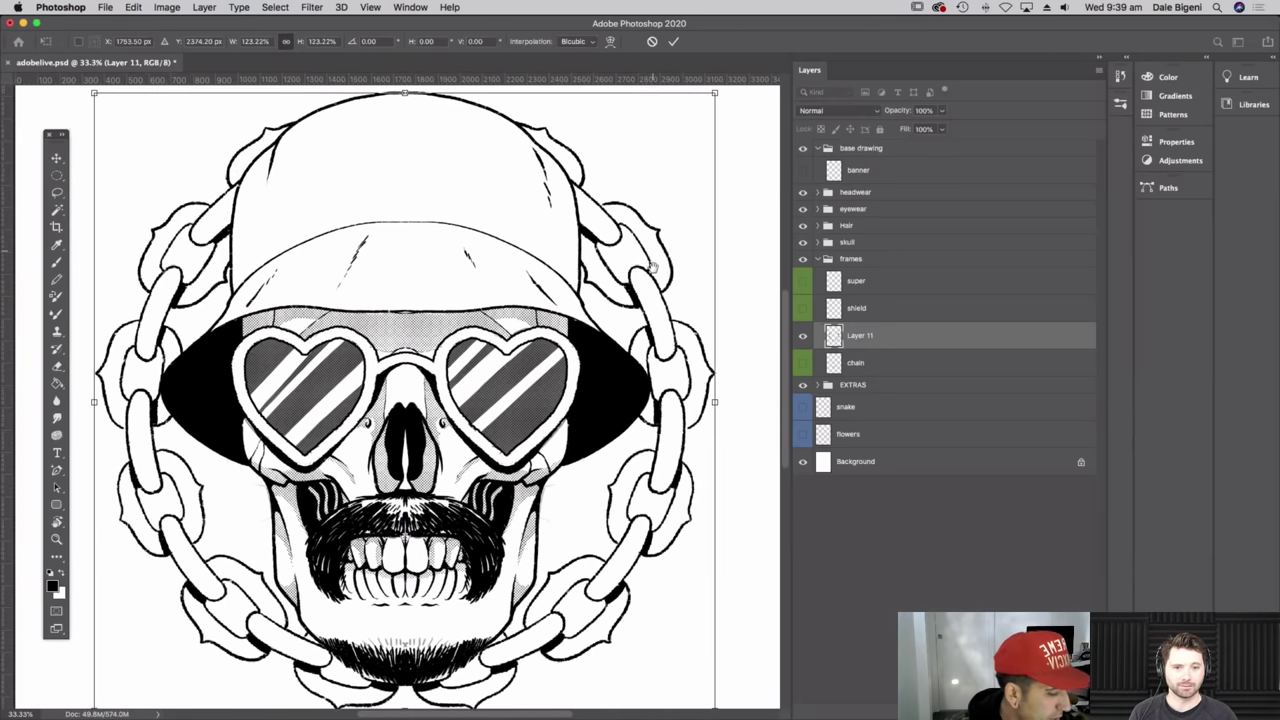
drag(404, 112, 408, 126)
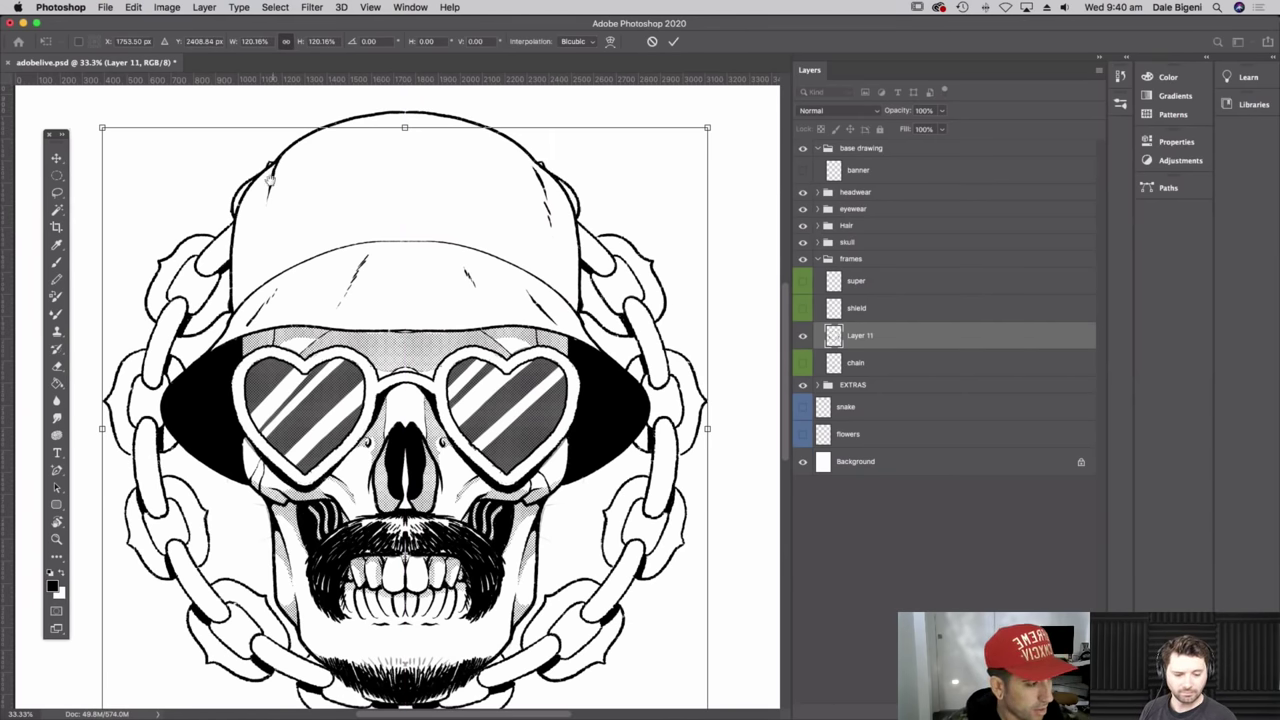
- Stretch the chain frame upward to a height of about 123.6%, level with the hat's crown, and apply the transform
scroll(409, 370, up, 5)
scroll(409, 370, left, 4)
key(super+plus)
key(super+plus)
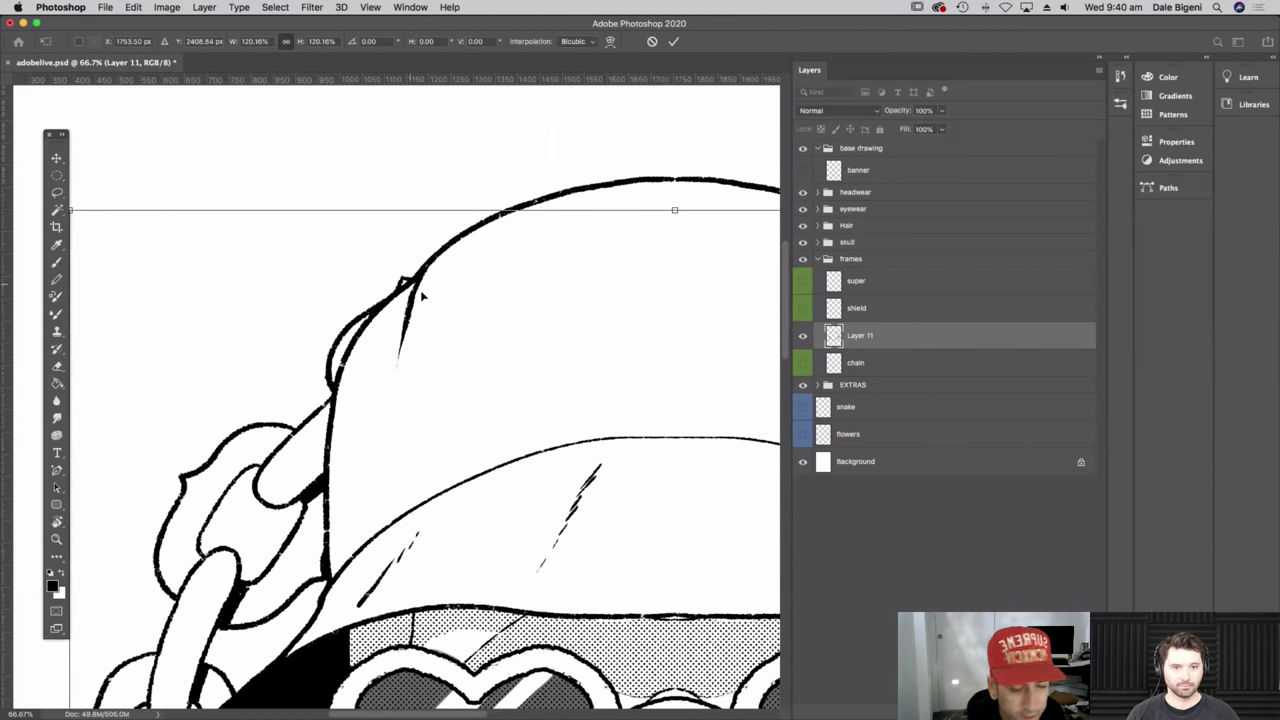
drag(675, 209, 681, 175)
key(super+minus)
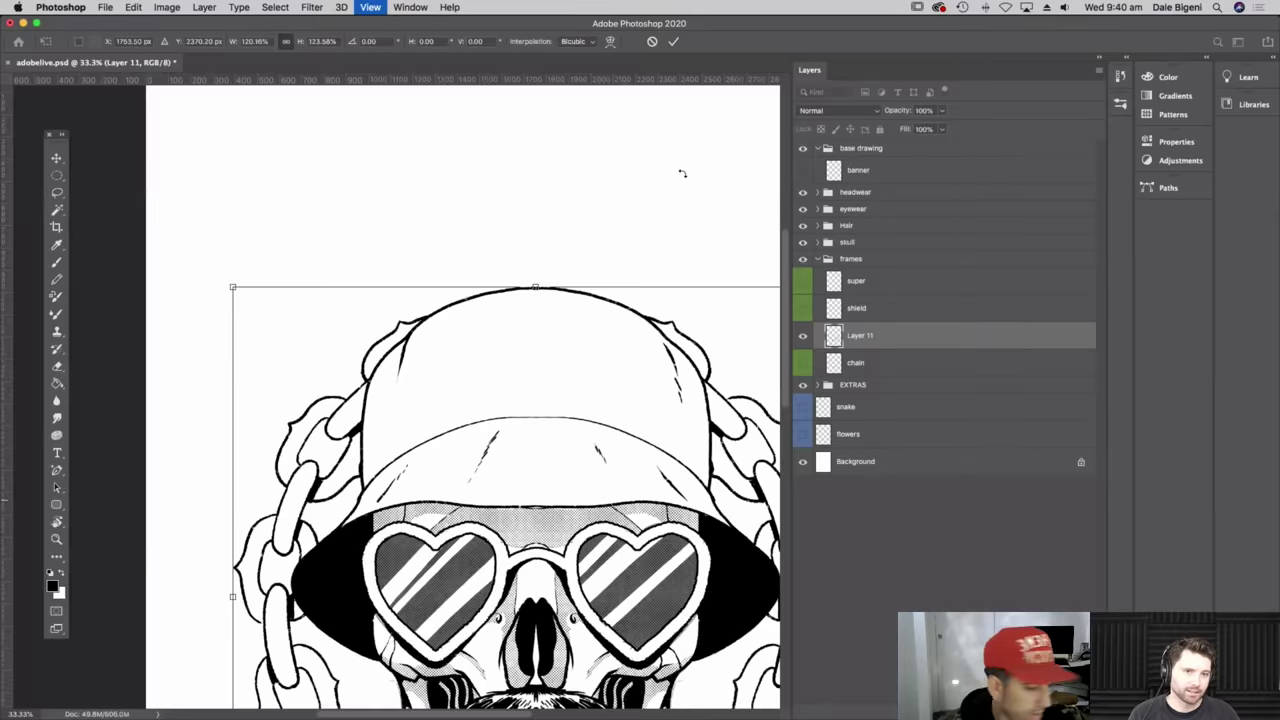
key(super+minus)
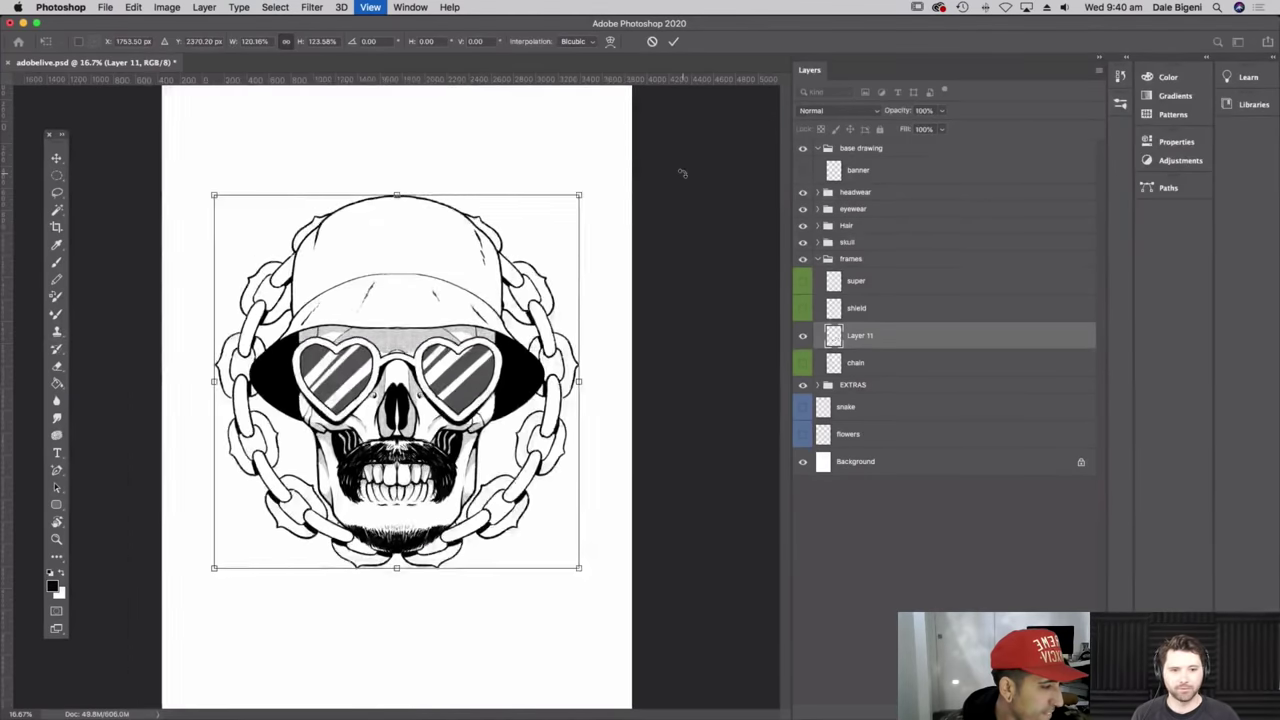
key(super+plus)
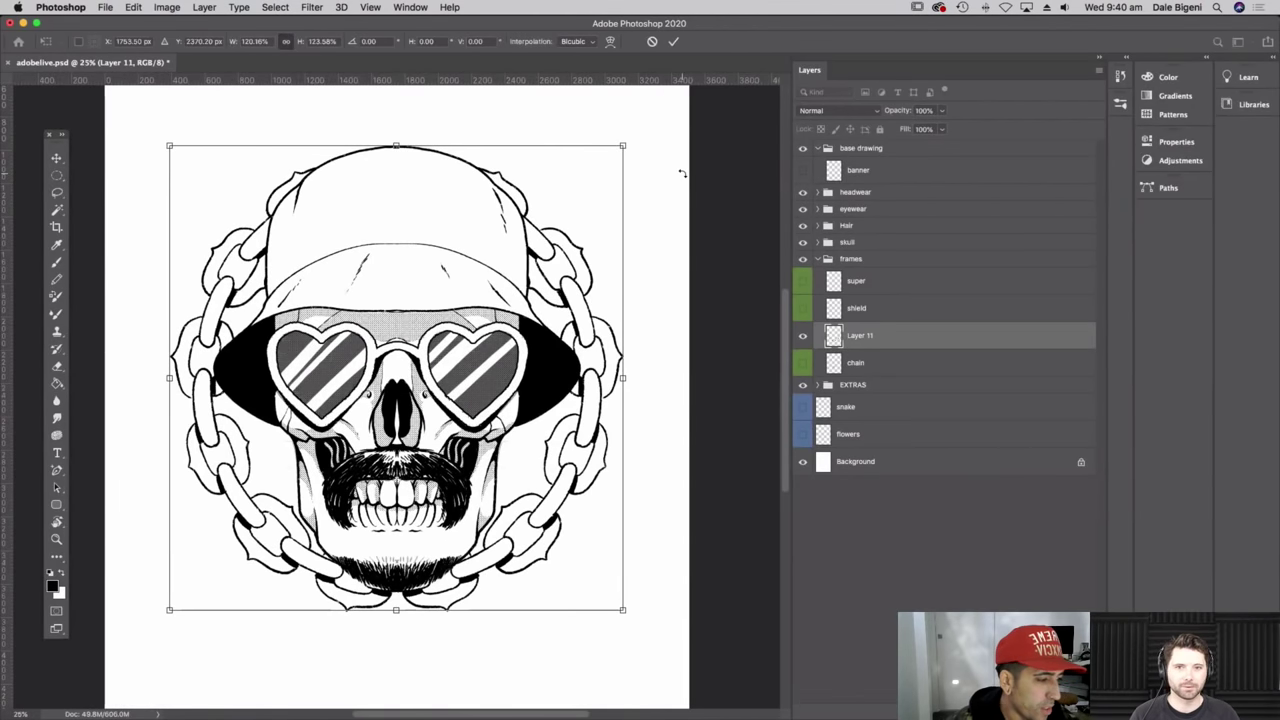
key(Return)
key(w)
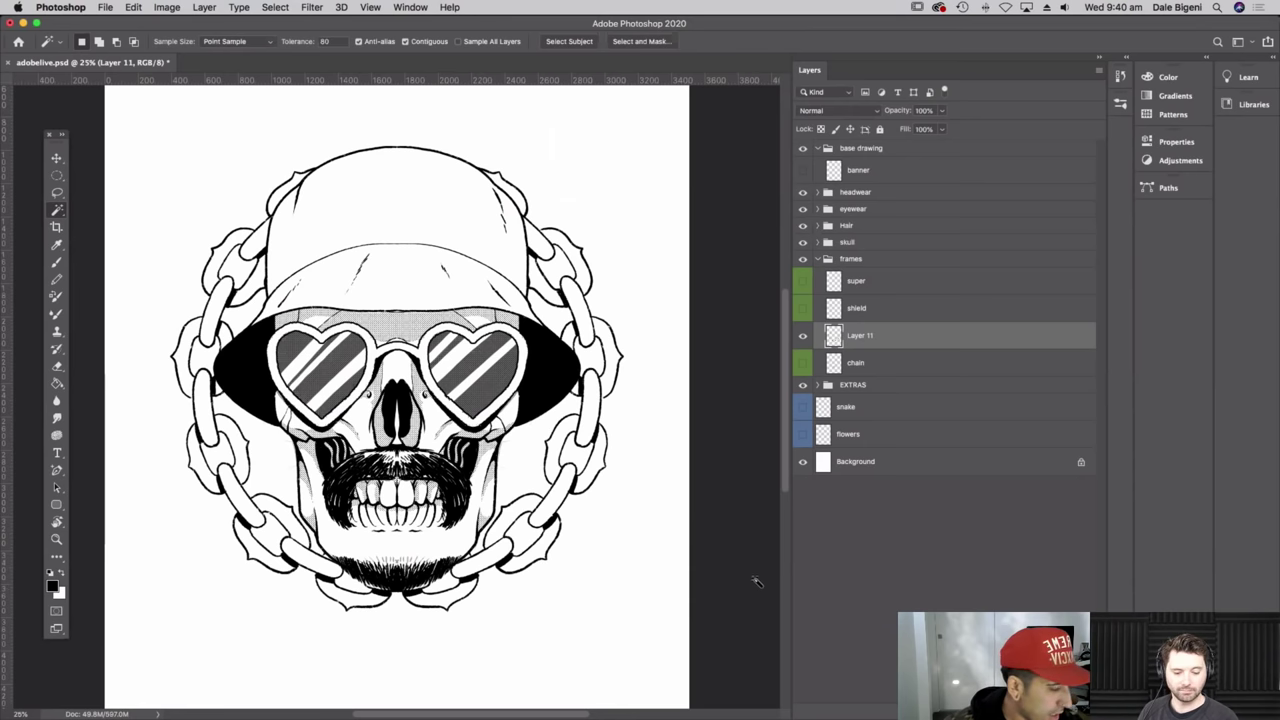
- Collapse the frames group and recolour the heart glasses' rims (Color Fill 7 in the eyewear group) dark red
click(818, 259)
click(818, 193)
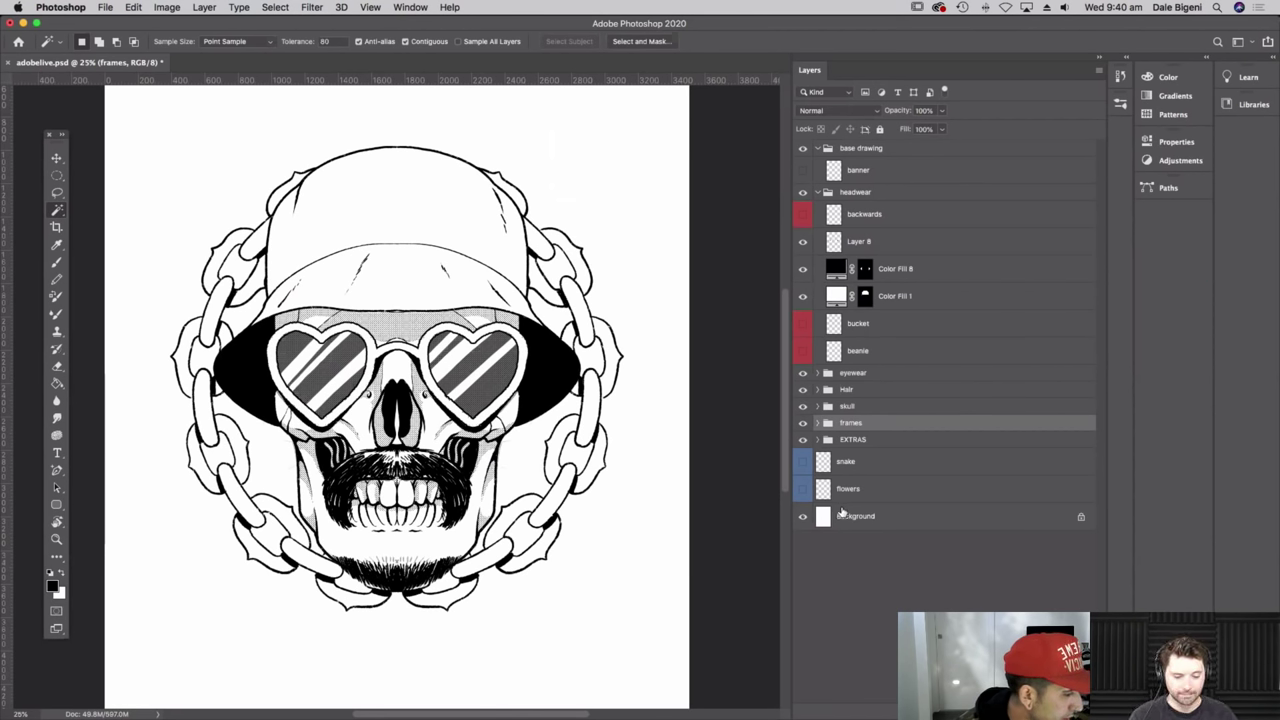
click(819, 193)
click(819, 209)
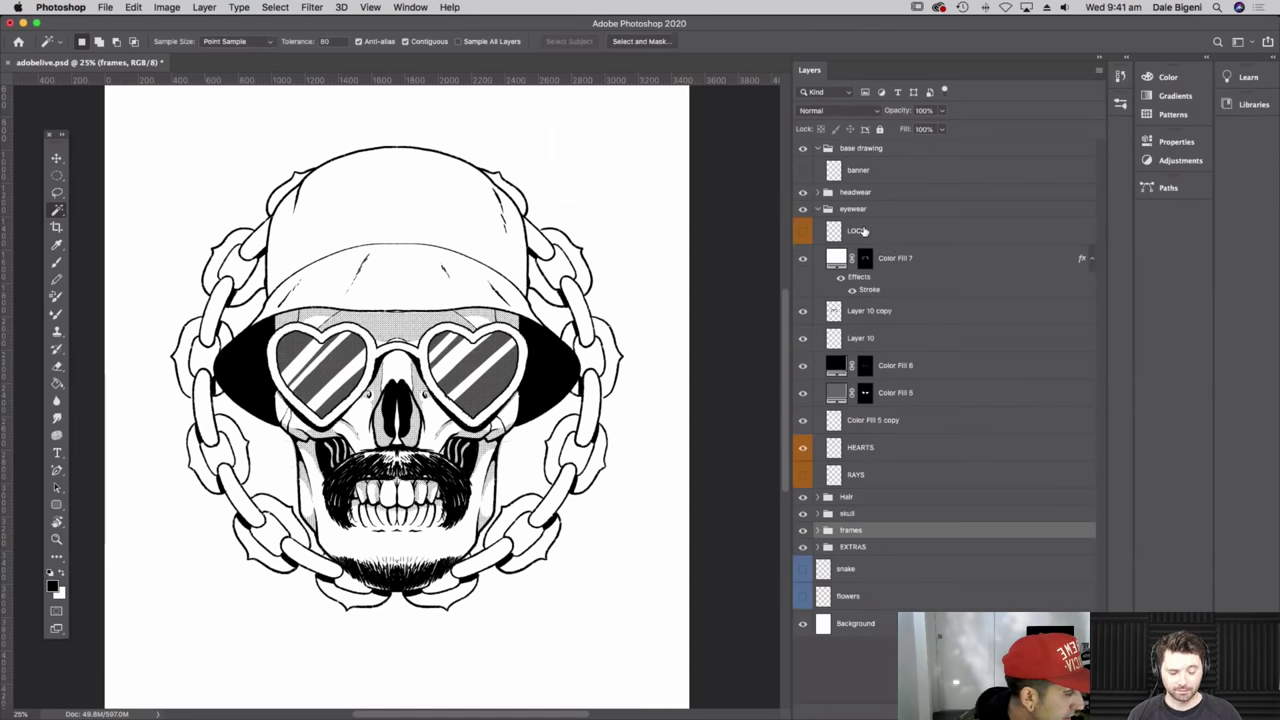
double_click(836, 257)
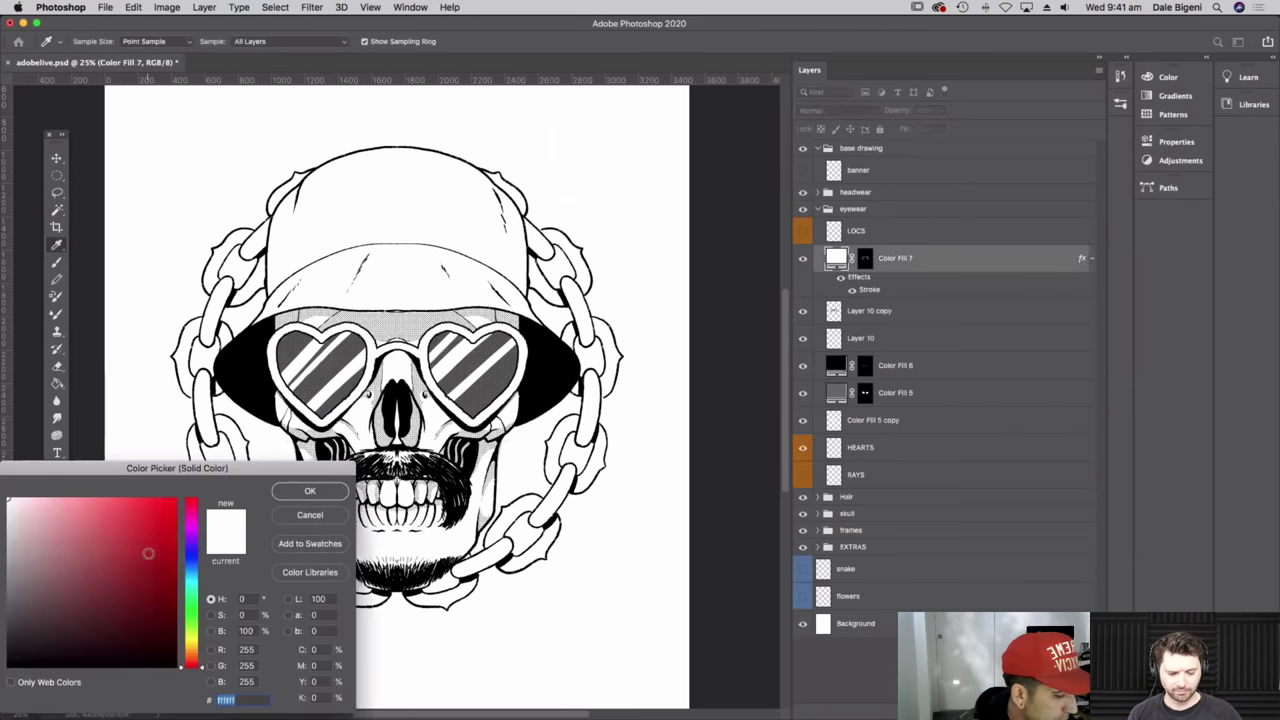
click(150, 551)
drag(150, 551, 152, 551)
click(330, 495)
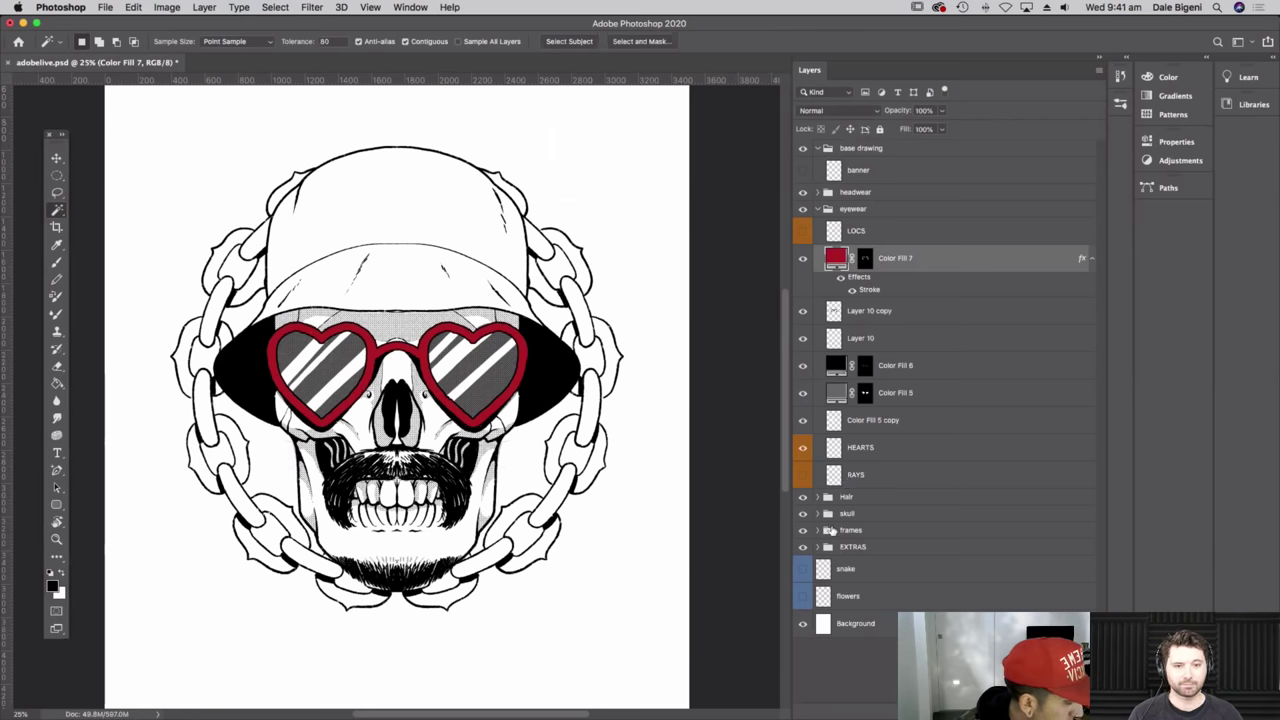
- Add a new empty layer between the SKULL layer and Color Fill 9 in the skull group
click(818, 513)
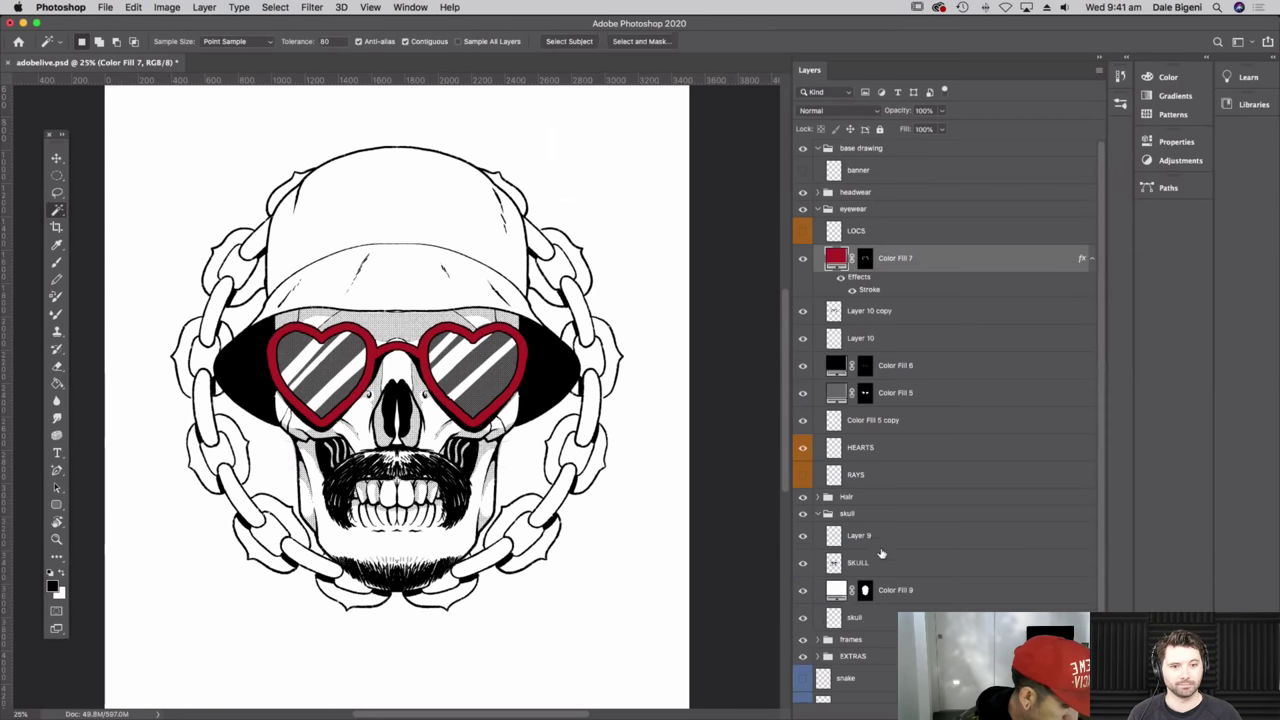
click(896, 575)
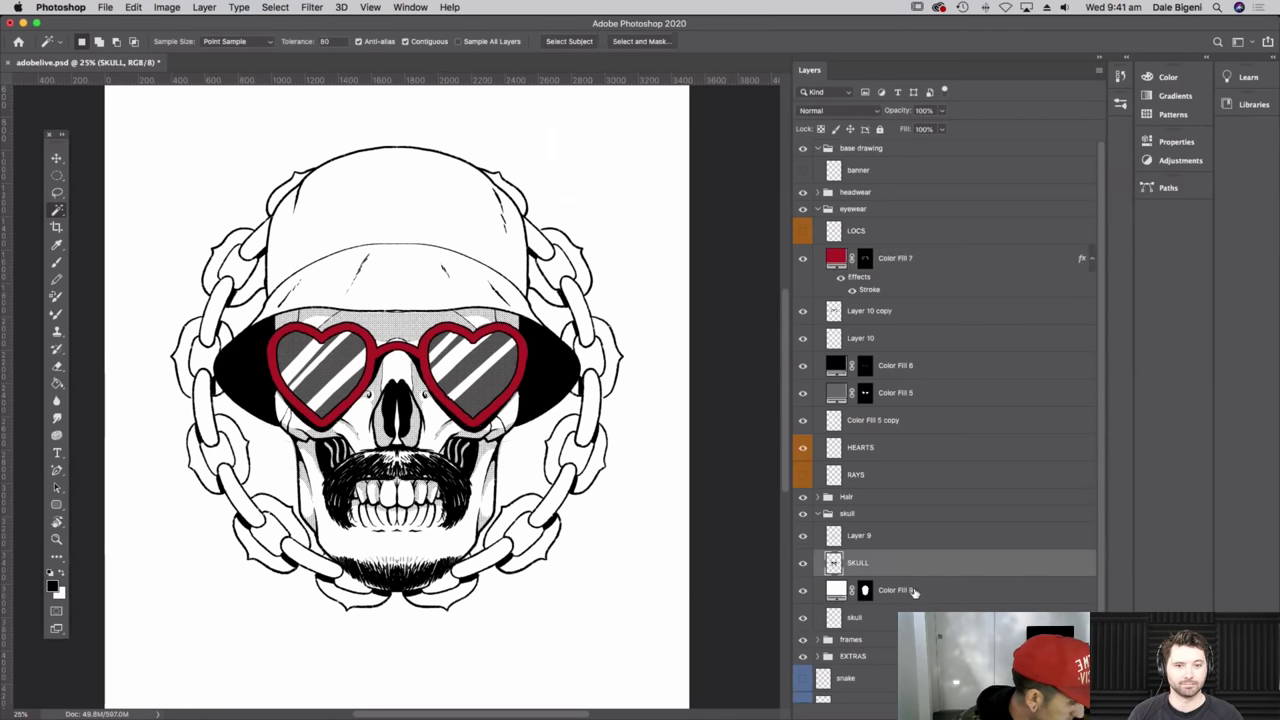
click(913, 592)
key(super+shift+alt+n)
key(super+equal)
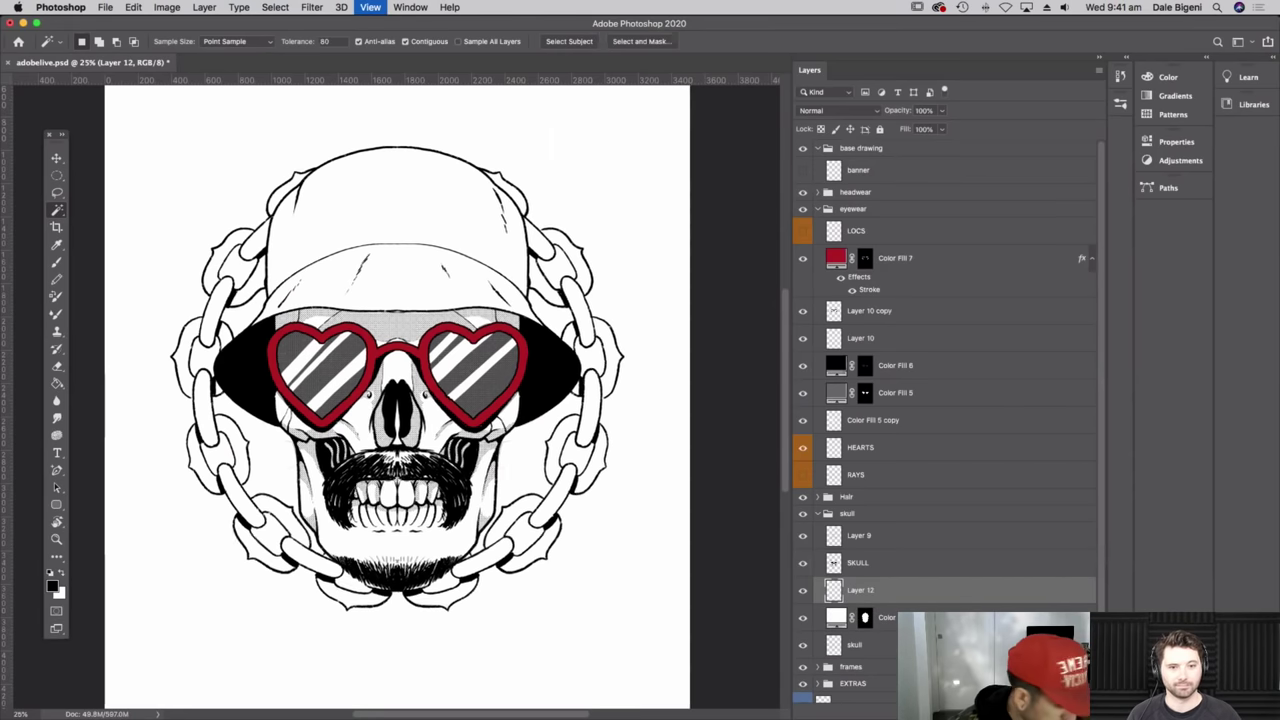
key(super+equal)
key(super+equal)
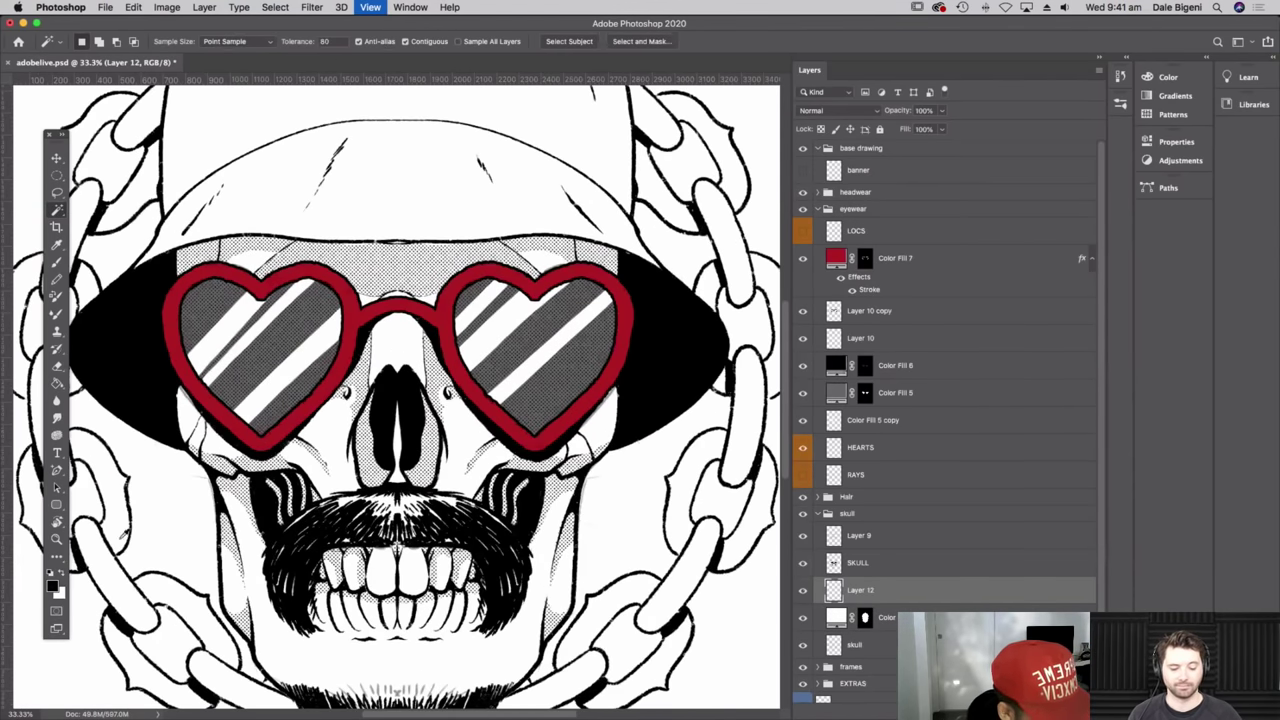
- Set the foreground colour to a muted, dark gold
click(52, 585)
click(194, 645)
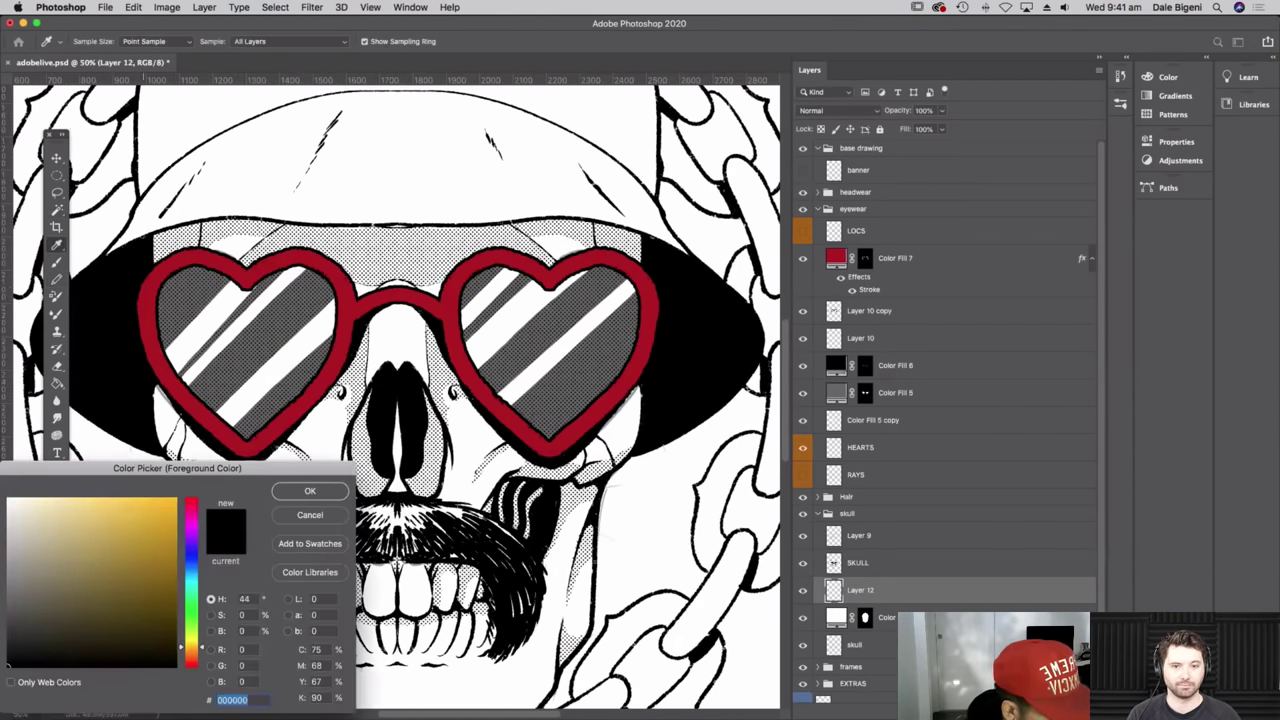
click(124, 528)
drag(200, 646, 198, 646)
click(107, 550)
drag(107, 547, 100, 548)
click(302, 492)
- Paint the upper and lower teeth muted gold on the new layer with the Brush
key(b)
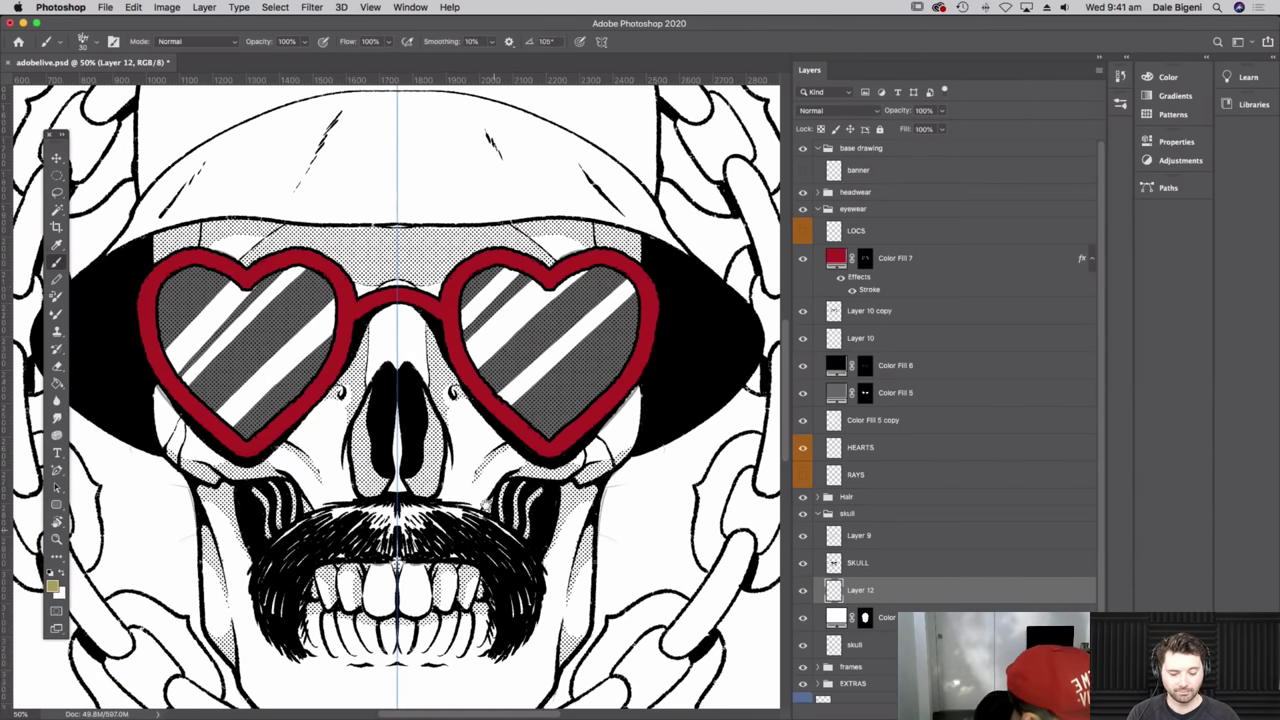
drag(486, 504, 478, 478)
mouse_move(321, 548)
mouse_down()
mouse_move(310, 571)
mouse_move(370, 565)
mouse_move(396, 606)
mouse_up()
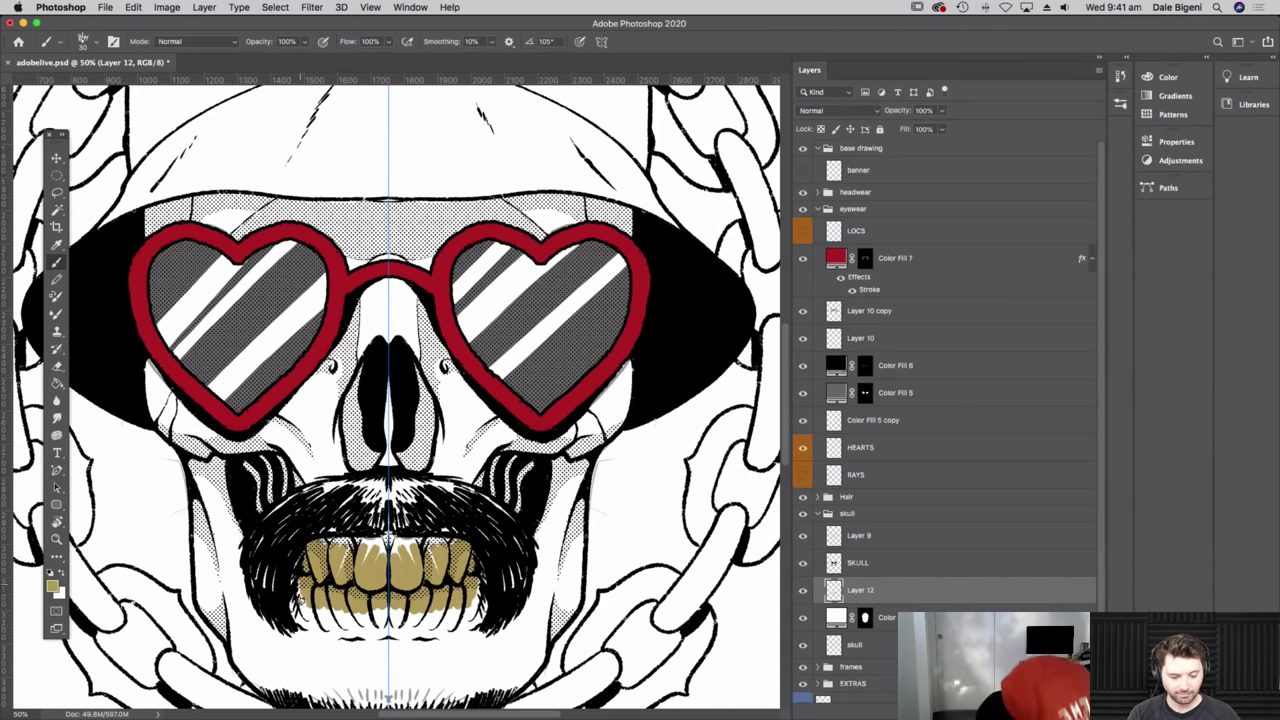
mouse_move(298, 596)
mouse_down()
mouse_move(324, 626)
mouse_move(330, 612)
mouse_move(352, 626)
mouse_move(390, 616)
mouse_up()
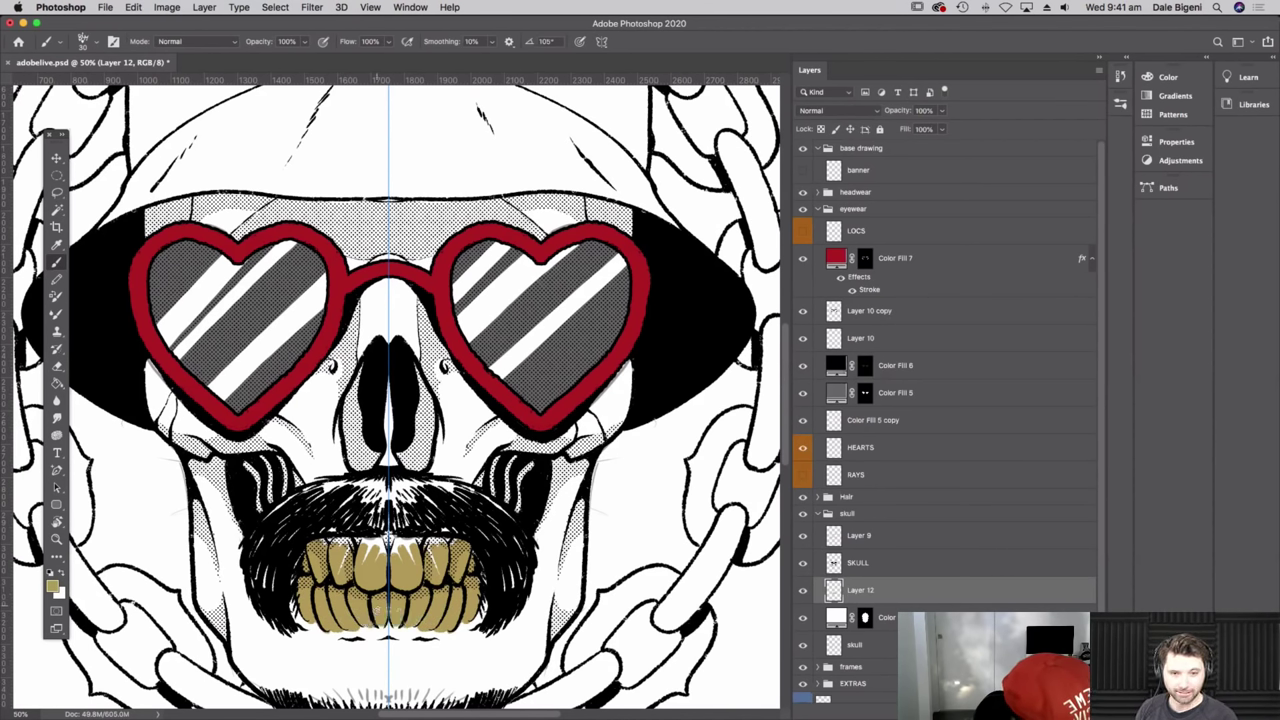
mouse_move(336, 542)
mouse_down()
mouse_move(349, 572)
mouse_move(368, 540)
mouse_move(380, 548)
mouse_move(366, 560)
mouse_move(379, 546)
mouse_up()
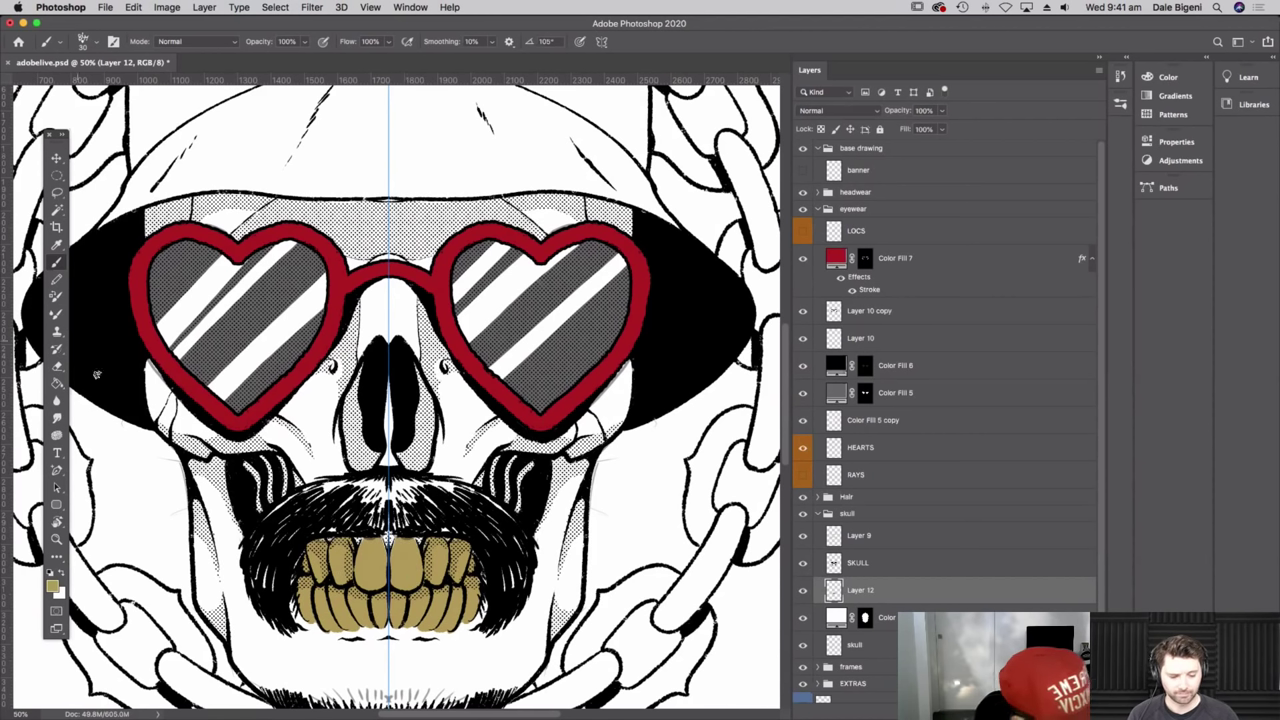
click(57, 365)
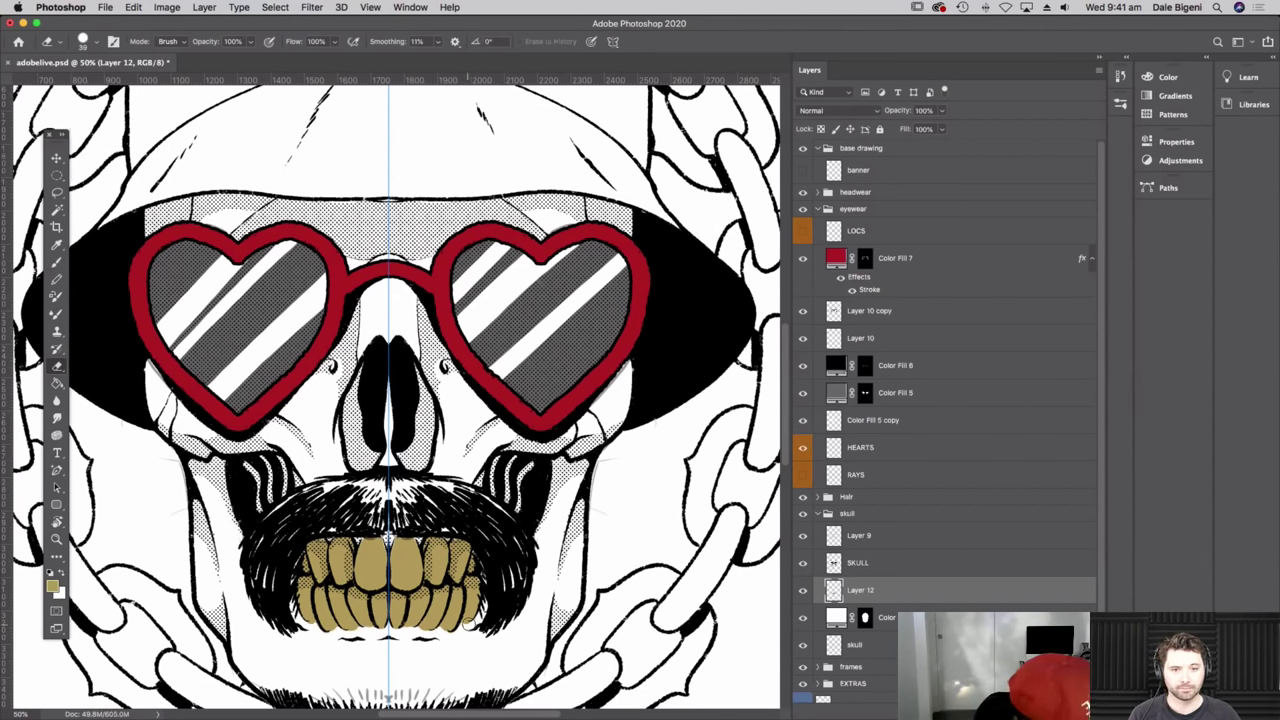
click(56, 262)
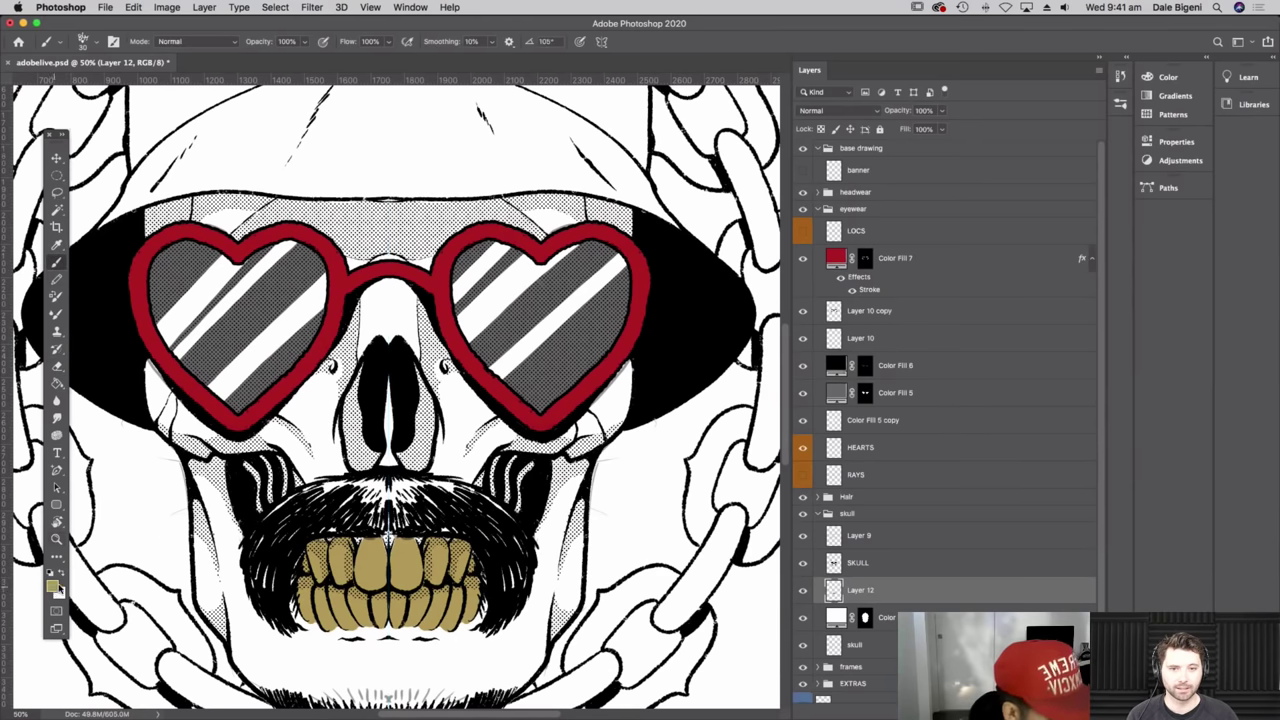
- Set the foreground colour to light gold #f5d573 and turn off the brush's symmetry
click(52, 585)
click(121, 508)
drag(121, 508, 102, 504)
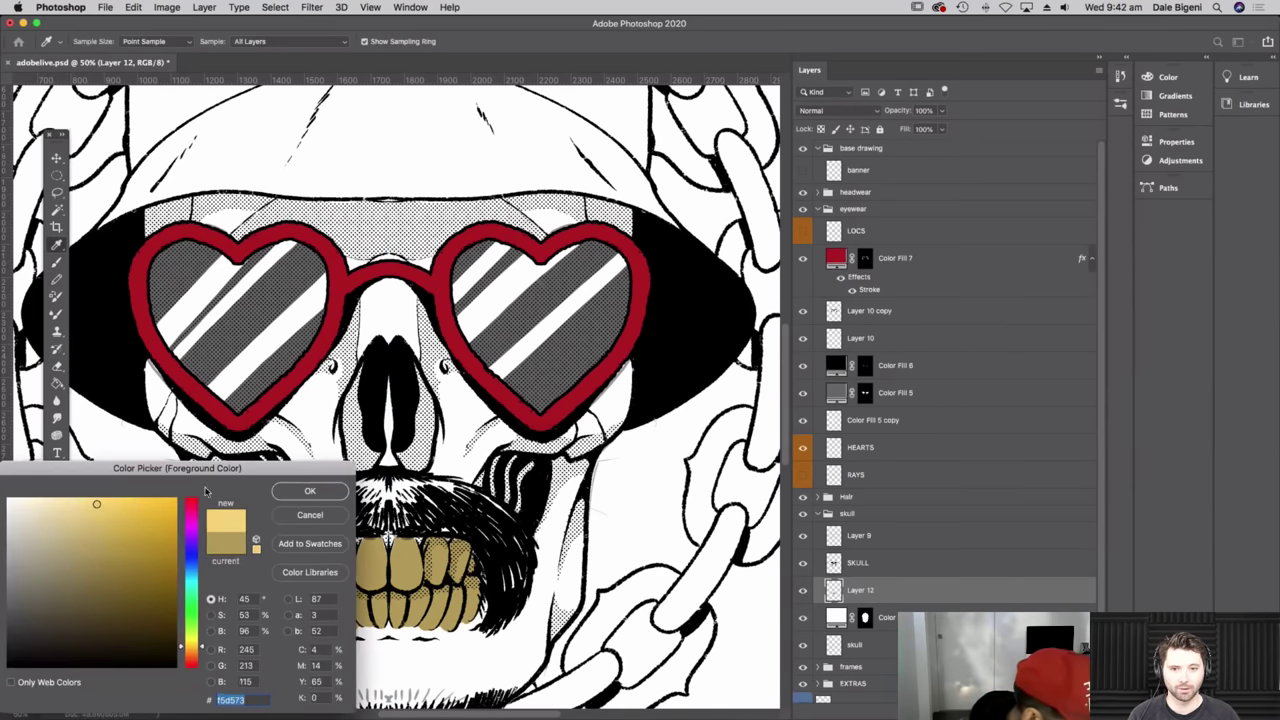
click(310, 491)
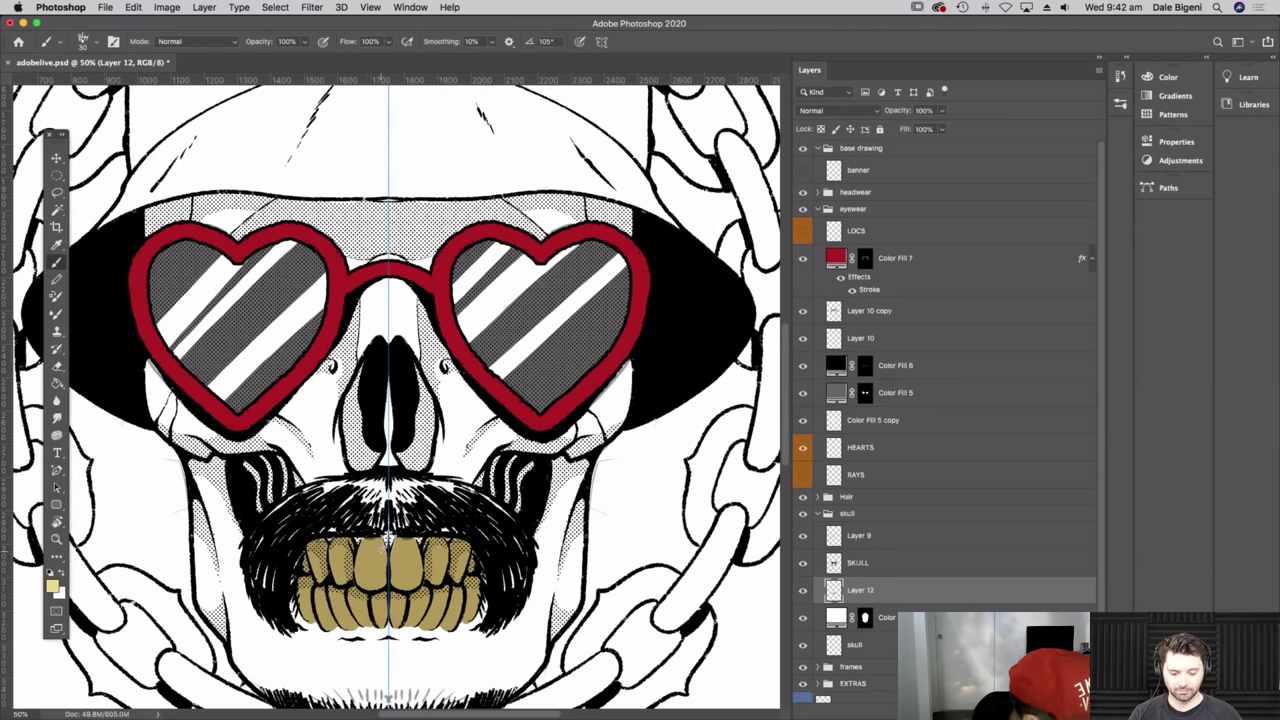
drag(369, 541, 359, 576)
key(super+z)
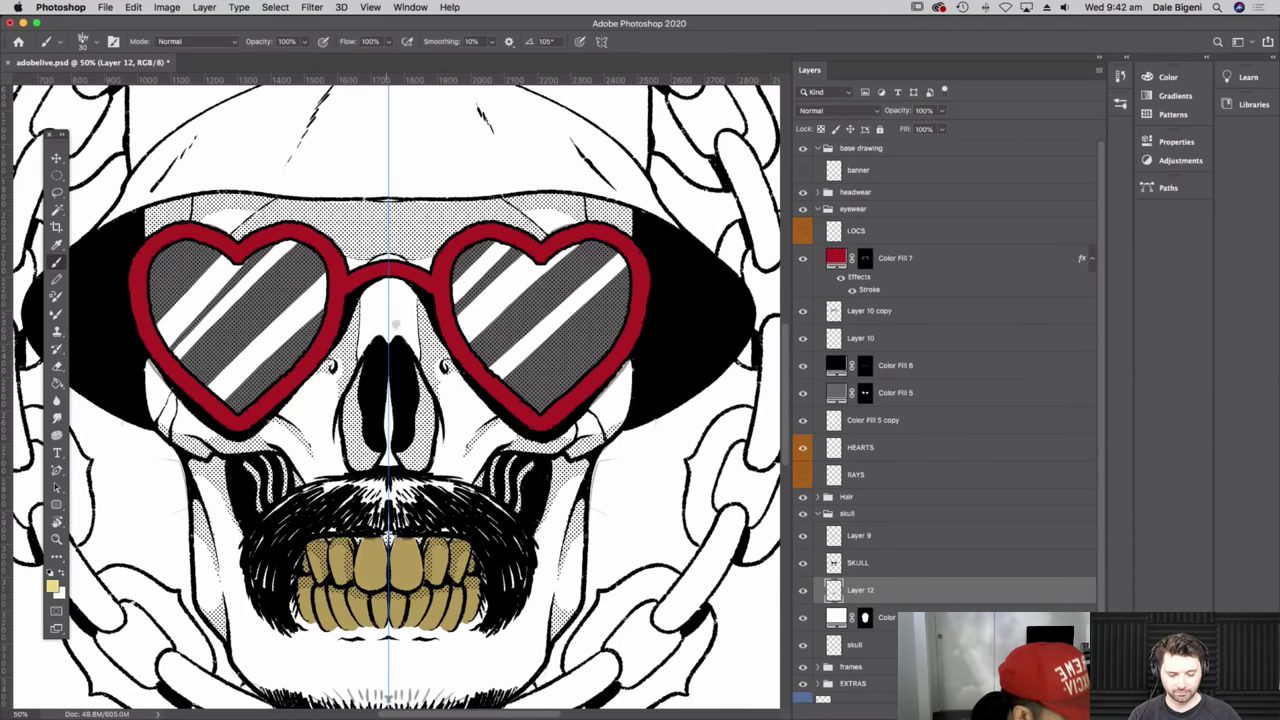
click(601, 42)
click(601, 42)
click(602, 43)
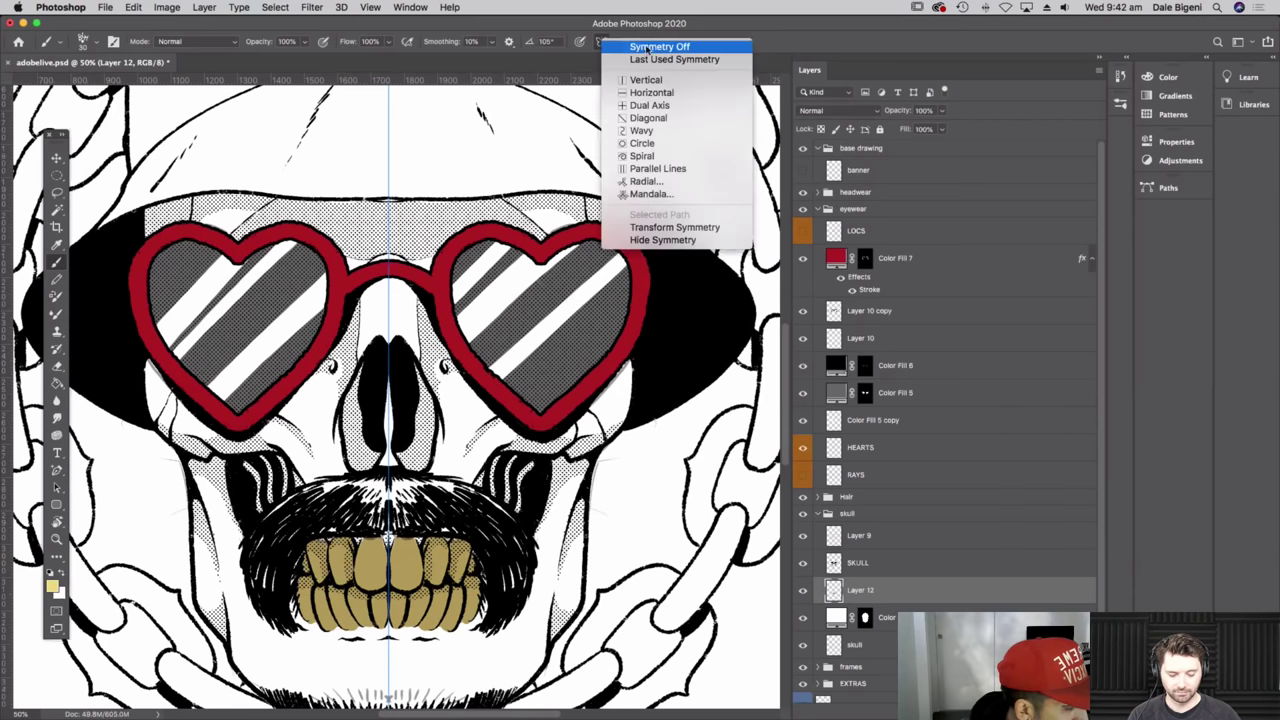
click(642, 48)
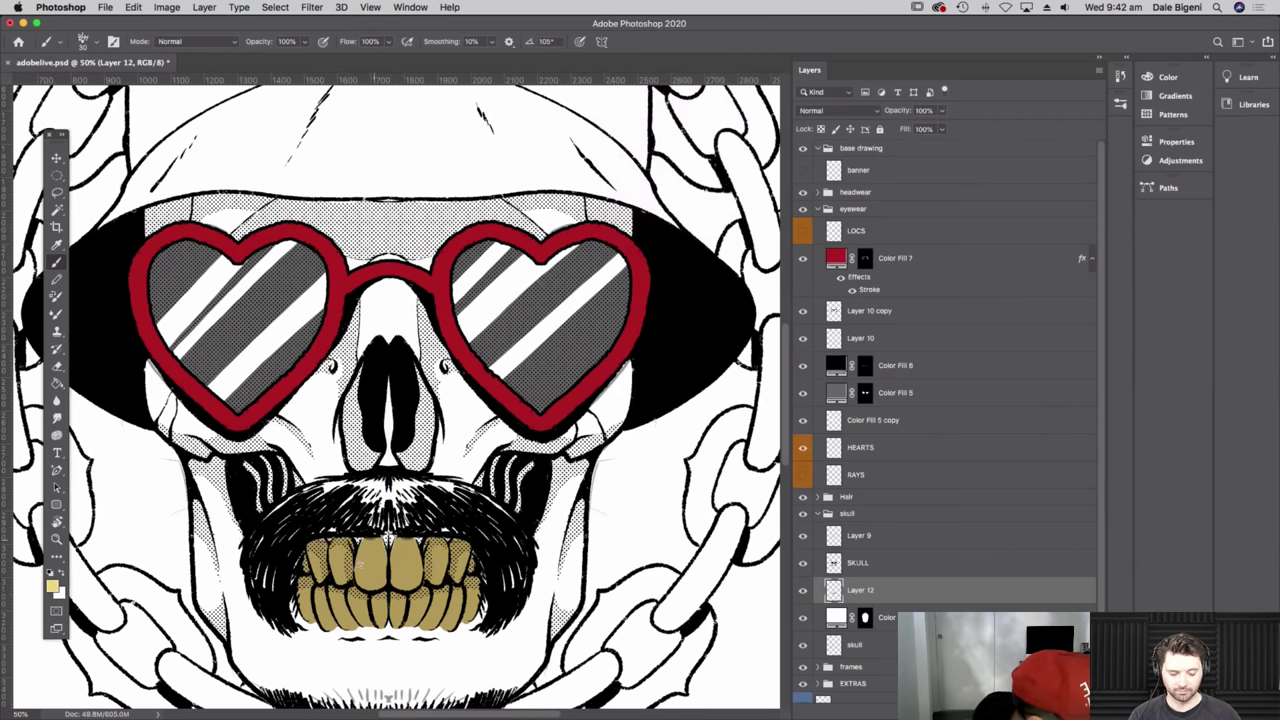
- Paint light gold highlights along the sides of the individual upper and lower teeth
drag(377, 537, 383, 585)
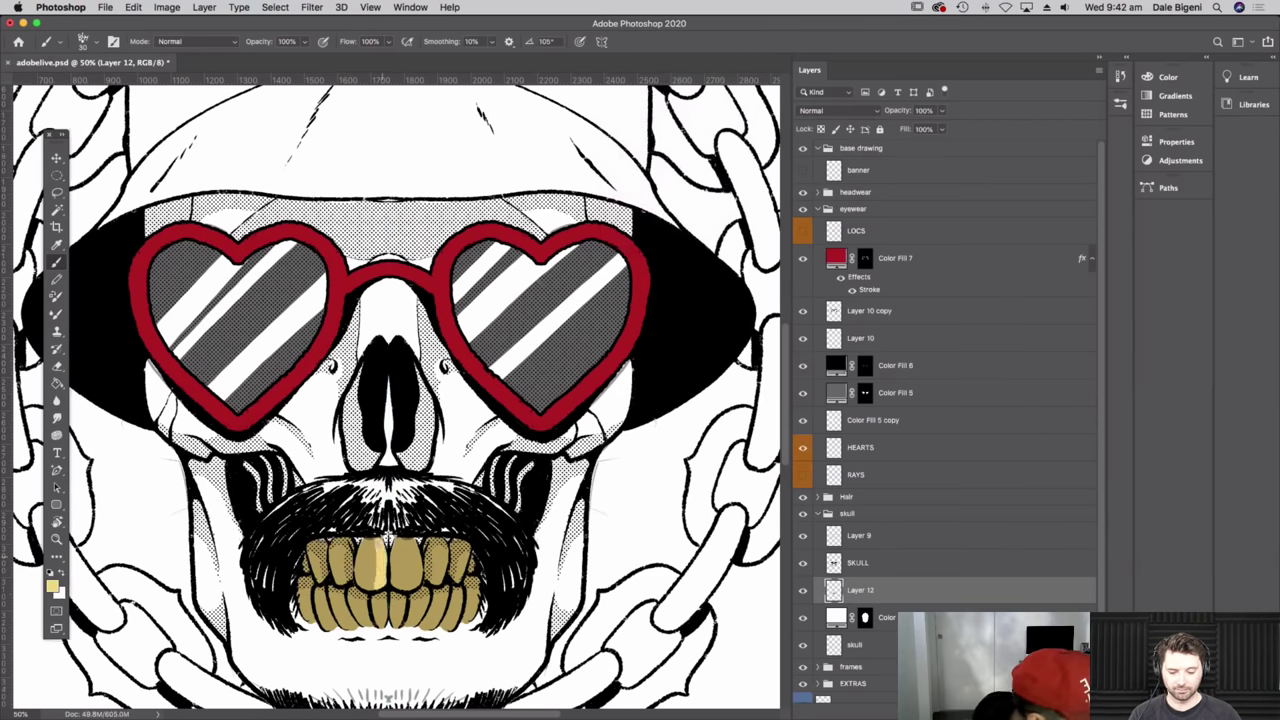
mouse_move(410, 541)
mouse_down()
mouse_move(414, 590)
mouse_move(416, 545)
mouse_move(440, 540)
mouse_move(437, 585)
mouse_move(456, 568)
mouse_up()
mouse_move(340, 553)
mouse_down()
mouse_move(338, 584)
mouse_move(337, 548)
mouse_up()
key(super+z)
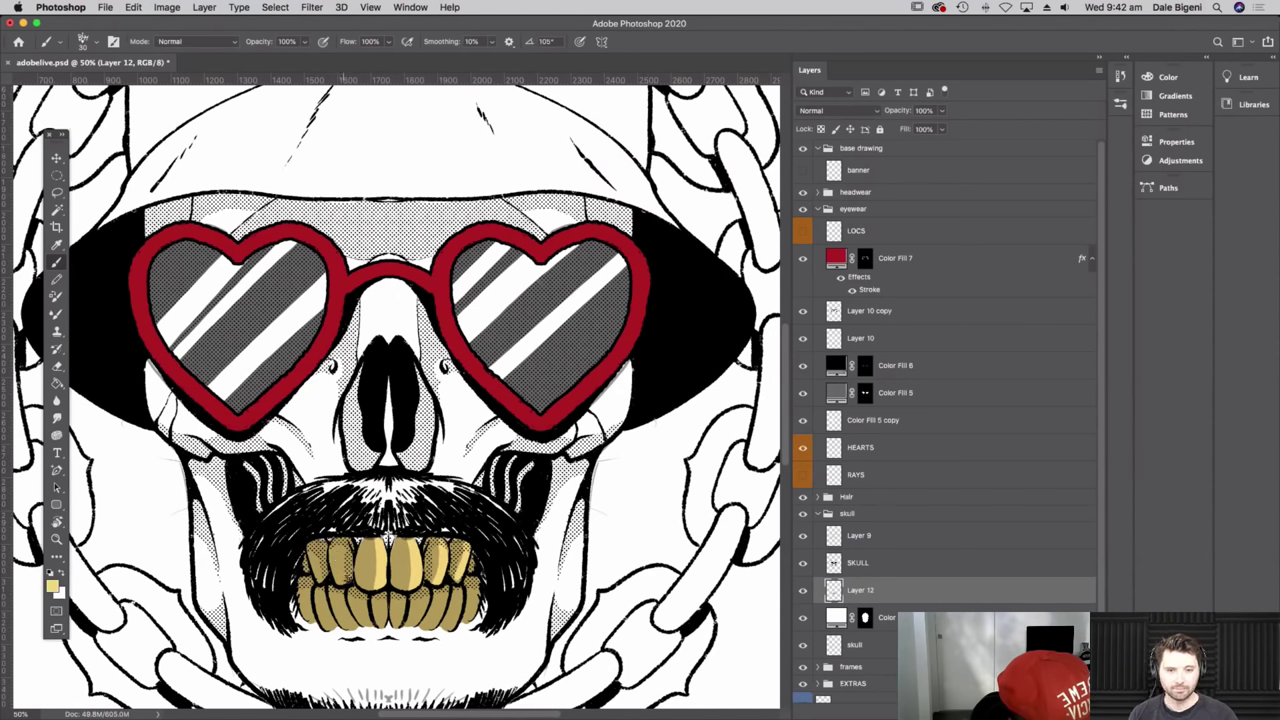
mouse_move(334, 550)
mouse_down()
mouse_move(335, 580)
mouse_move(320, 581)
mouse_move(309, 619)
mouse_move(325, 630)
mouse_move(455, 606)
mouse_move(453, 622)
mouse_move(469, 607)
mouse_move(368, 560)
mouse_move(369, 590)
mouse_up()
drag(405, 538, 401, 588)
- Set the foreground colour to white by sampling the area of the chin just below the teeth
key(i)
click(420, 570)
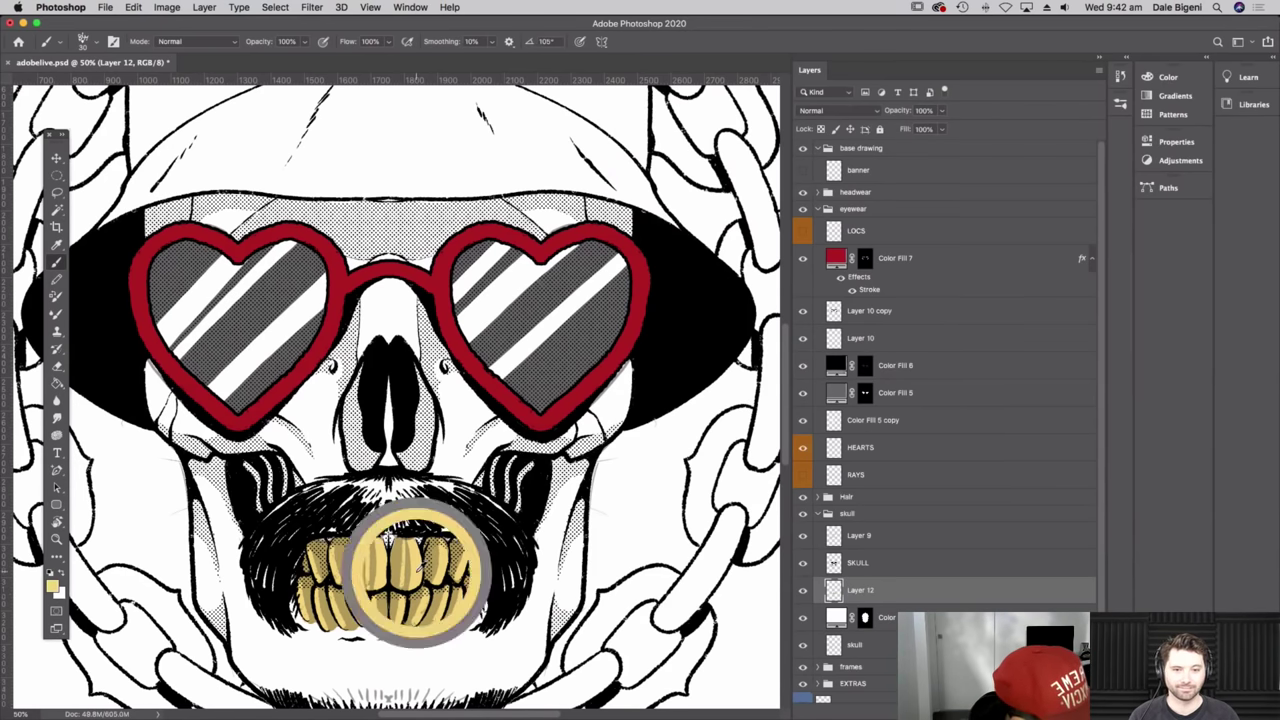
click(59, 592)
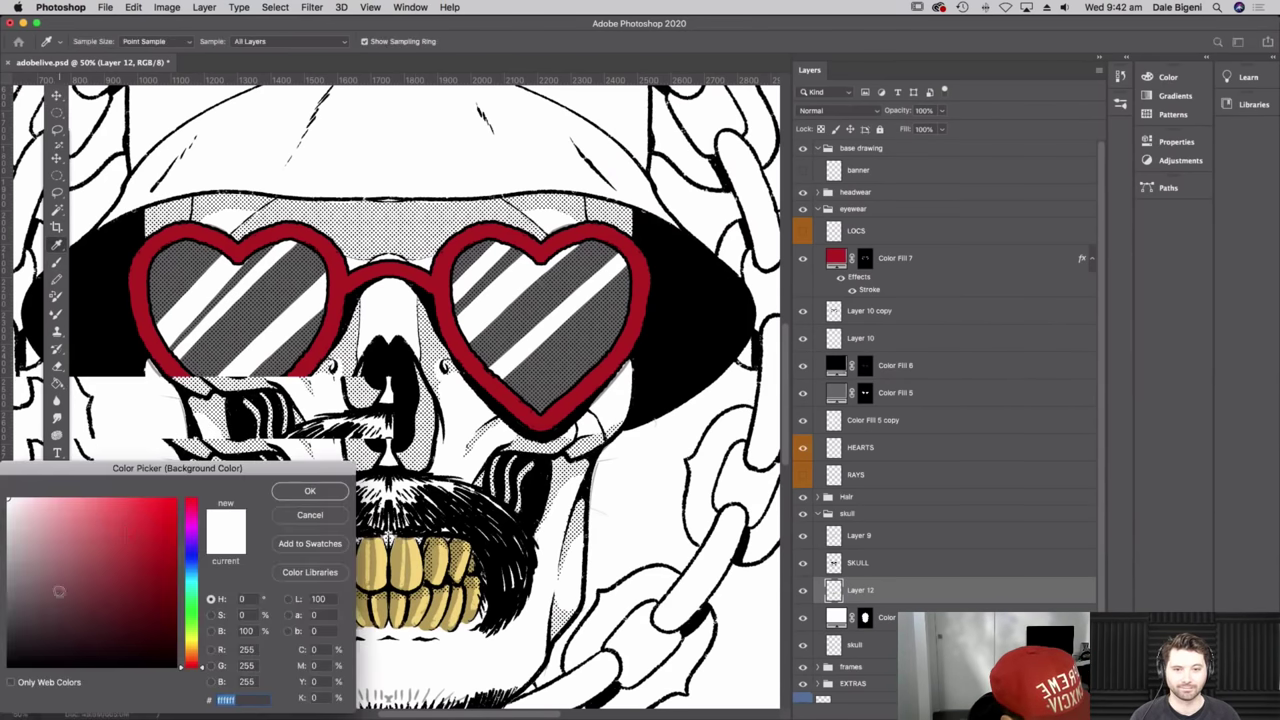
click(314, 514)
click(61, 572)
alt+click(434, 656)
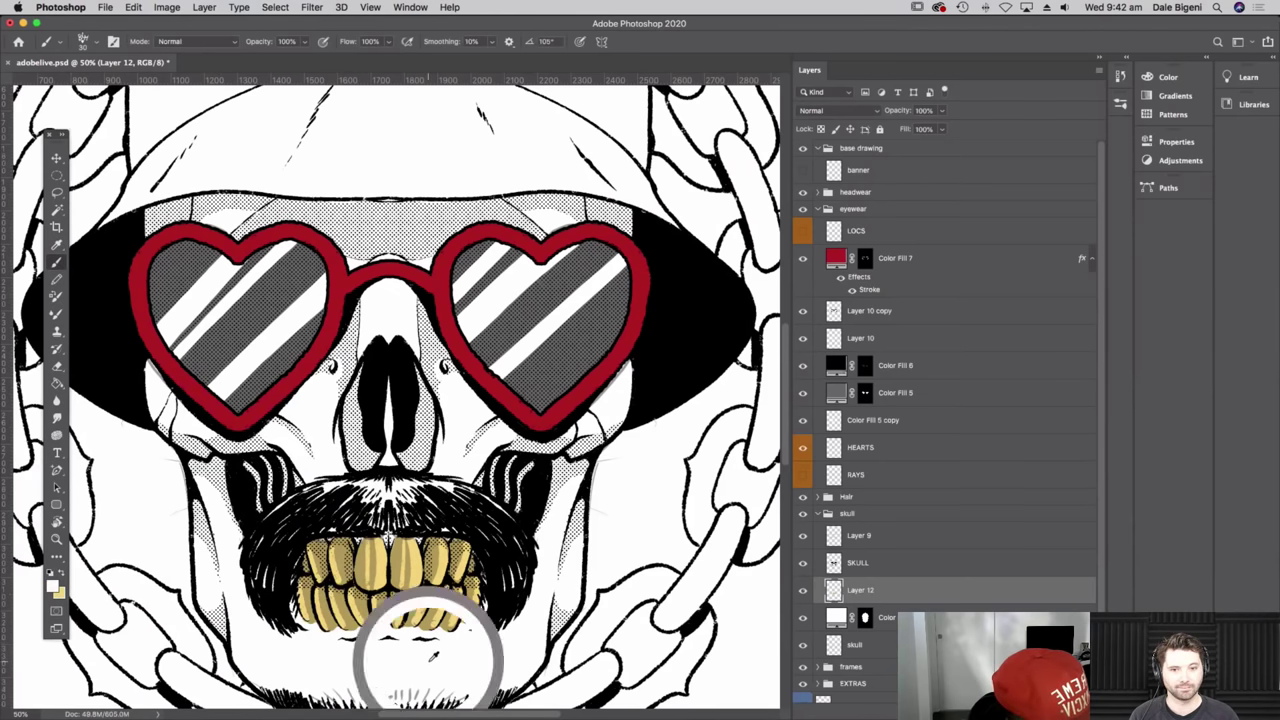
- Paint thin white glints along the upper and lower gold teeth with the Brush
drag(363, 540, 359, 588)
drag(399, 534, 393, 592)
mouse_move(447, 544)
mouse_down()
mouse_move(438, 586)
mouse_move(459, 581)
mouse_up()
drag(333, 540, 335, 586)
drag(338, 539, 346, 585)
mouse_move(313, 540)
mouse_down()
mouse_move(315, 624)
mouse_move(350, 622)
mouse_move(339, 624)
mouse_up()
key(super+z)
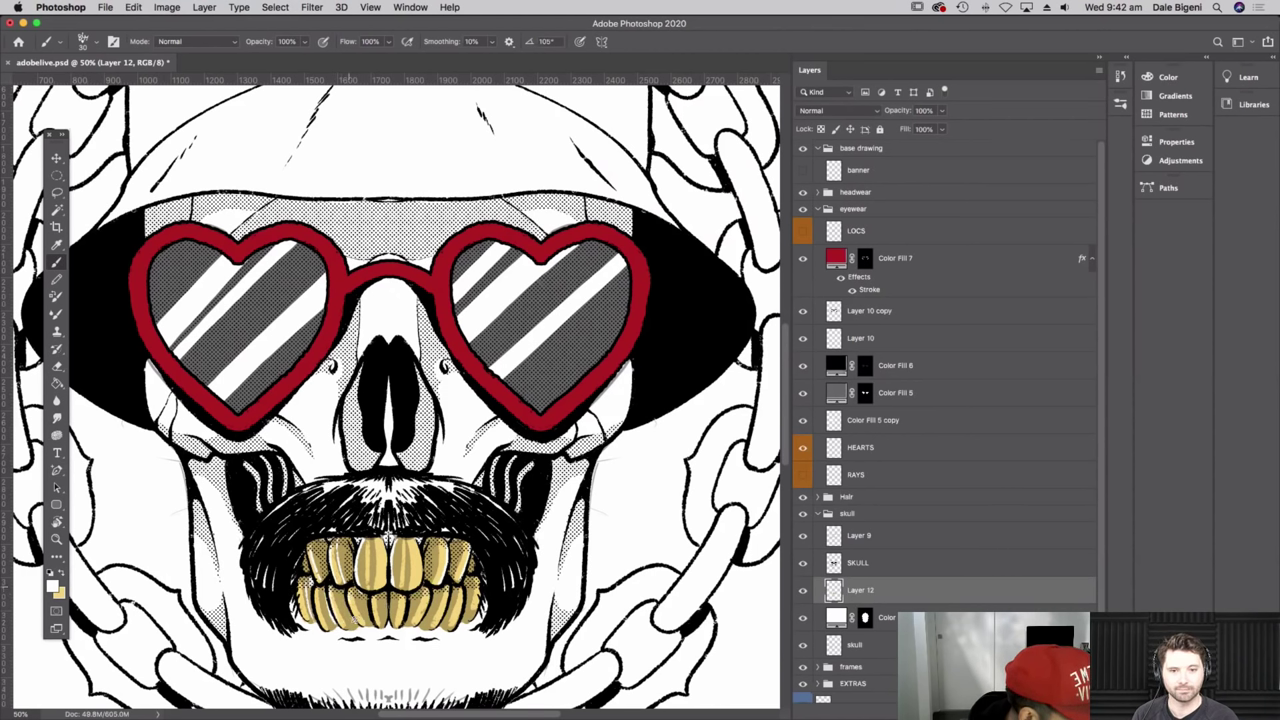
mouse_move(404, 594)
mouse_down()
mouse_move(400, 627)
mouse_move(451, 627)
mouse_up()
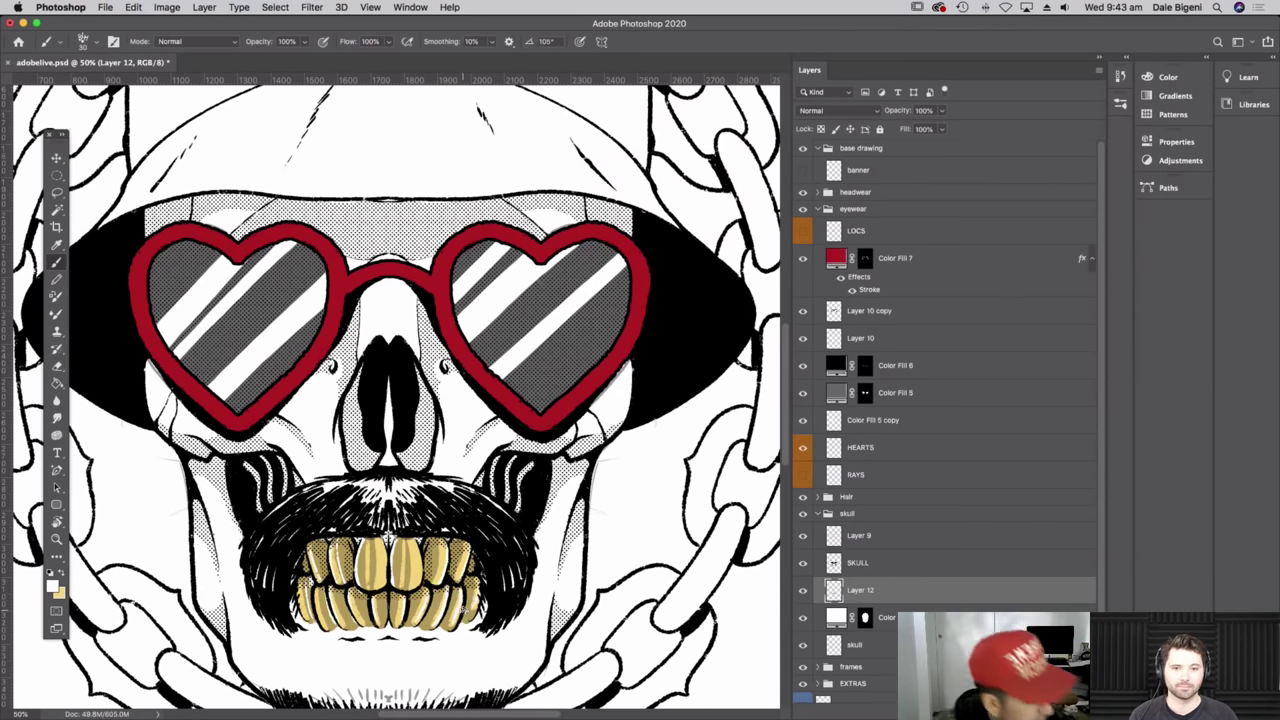
drag(404, 543, 400, 589)
mouse_move(407, 539)
mouse_down()
mouse_move(400, 586)
mouse_move(417, 590)
mouse_up()
drag(381, 540, 387, 588)
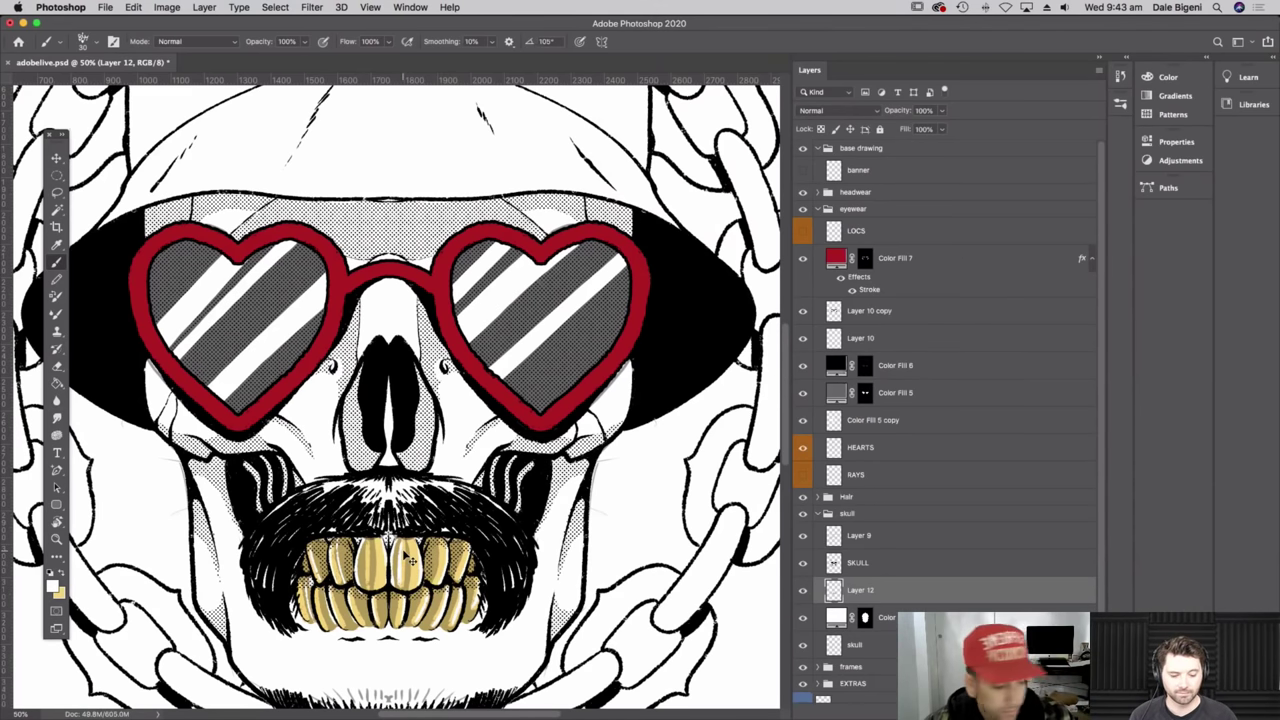
key(super+minus)
key(super+minus)
key(super+plus)
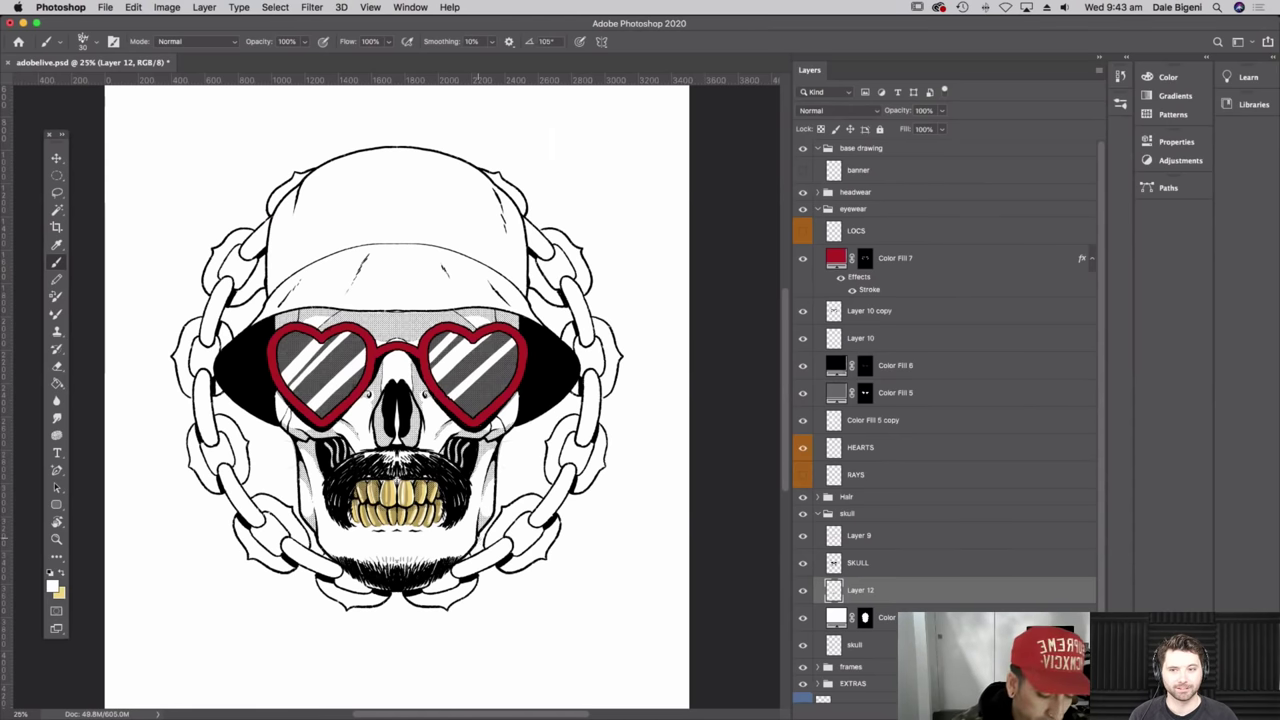
key(super+plus)
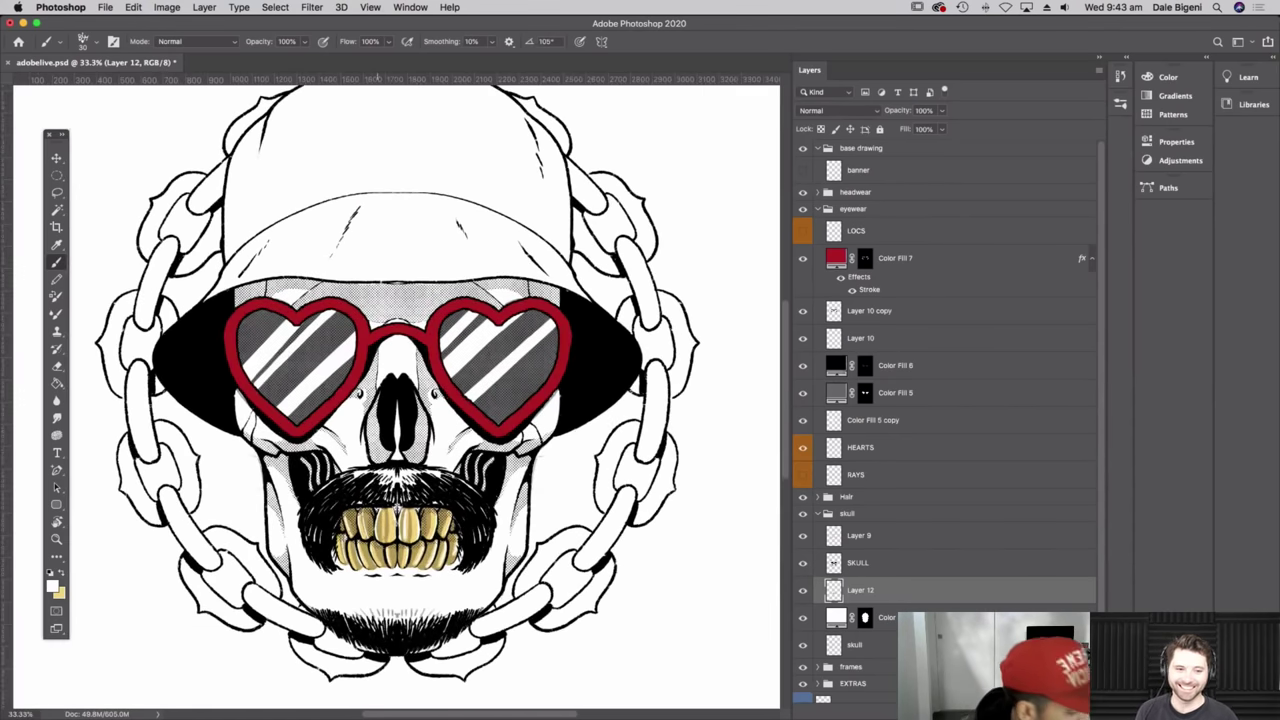
- Set the foreground colour to a bright yellow
click(52, 587)
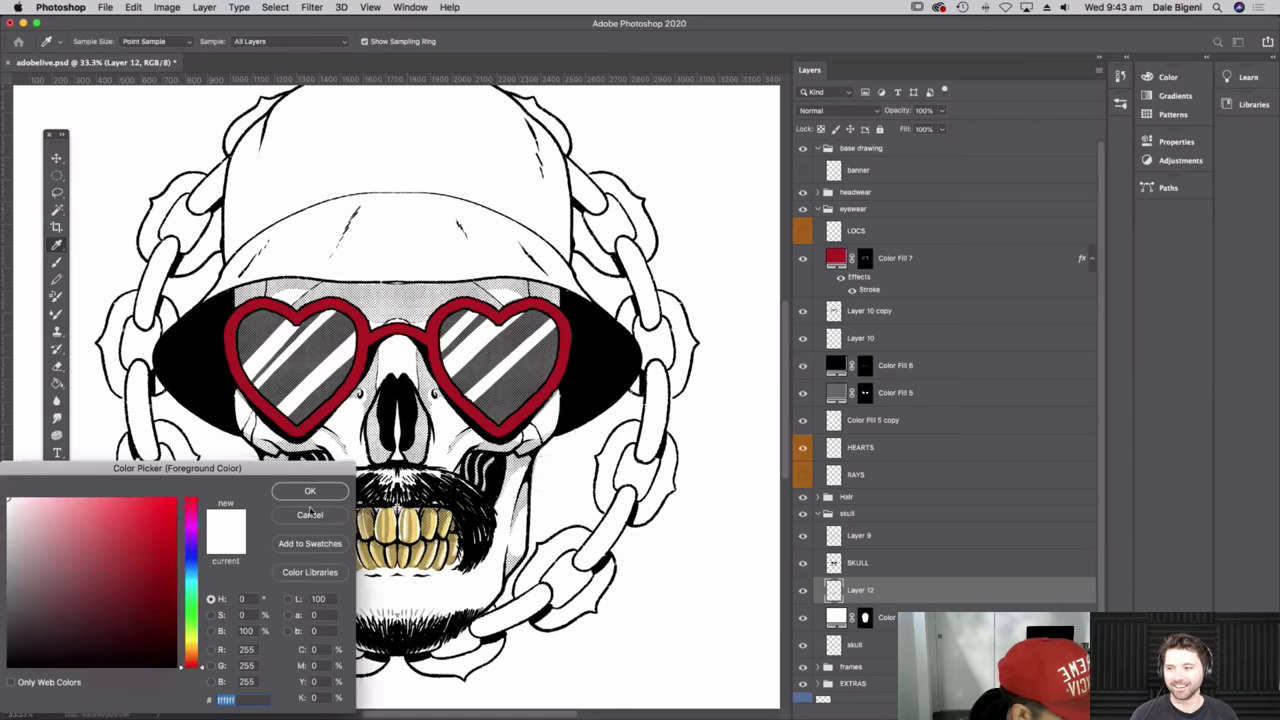
click(191, 640)
click(131, 563)
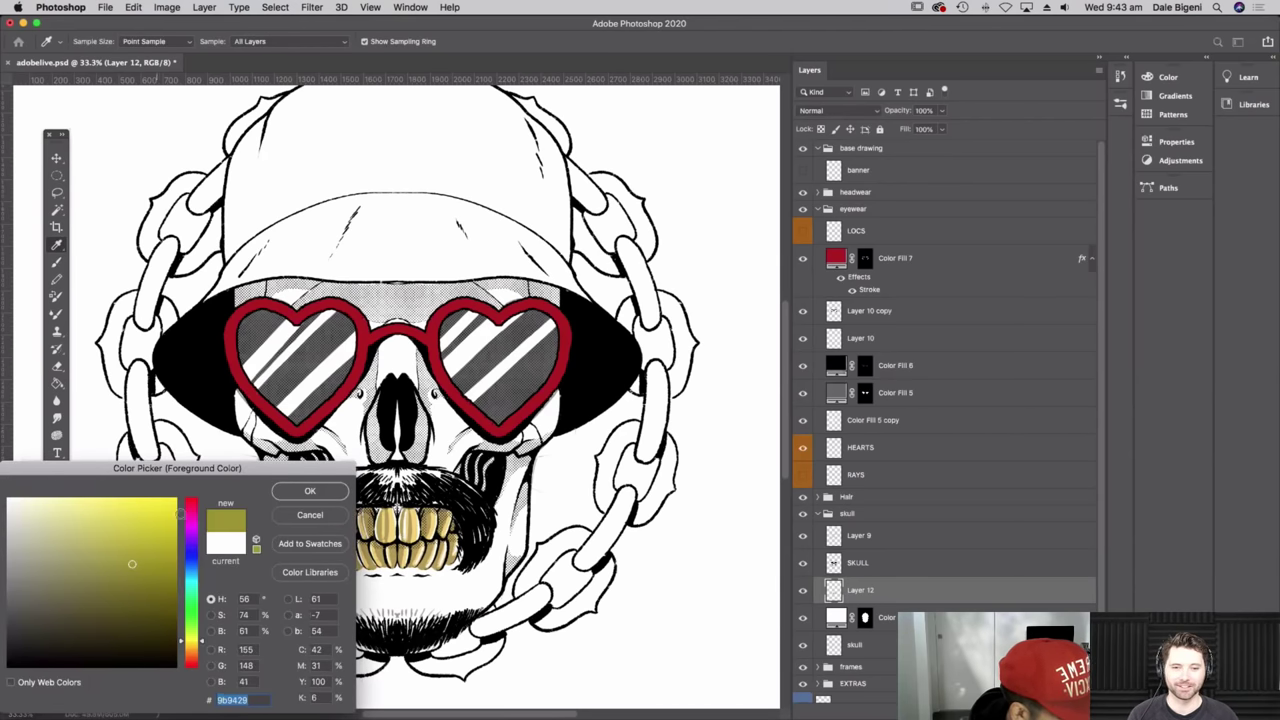
click(146, 506)
click(309, 491)
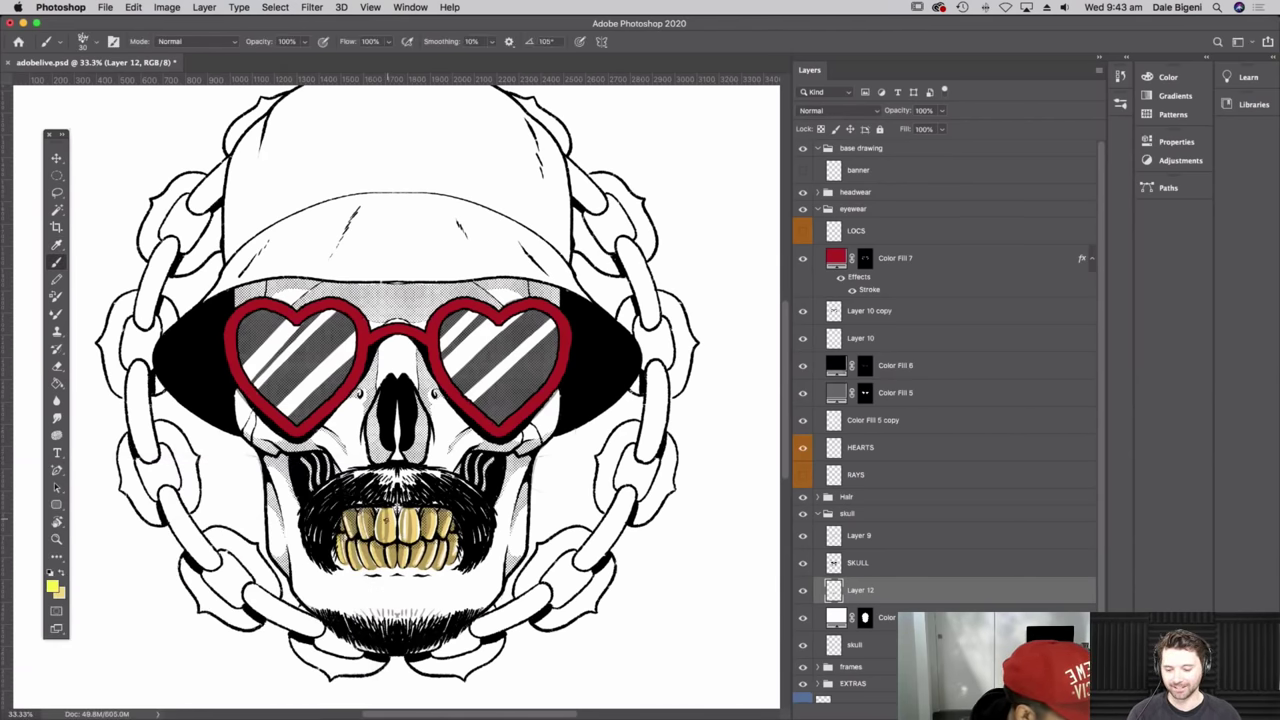
- Swap the foreground back to light gold and try a stronger gold, #f8c730, for it
click(52, 587)
click(64, 571)
click(314, 514)
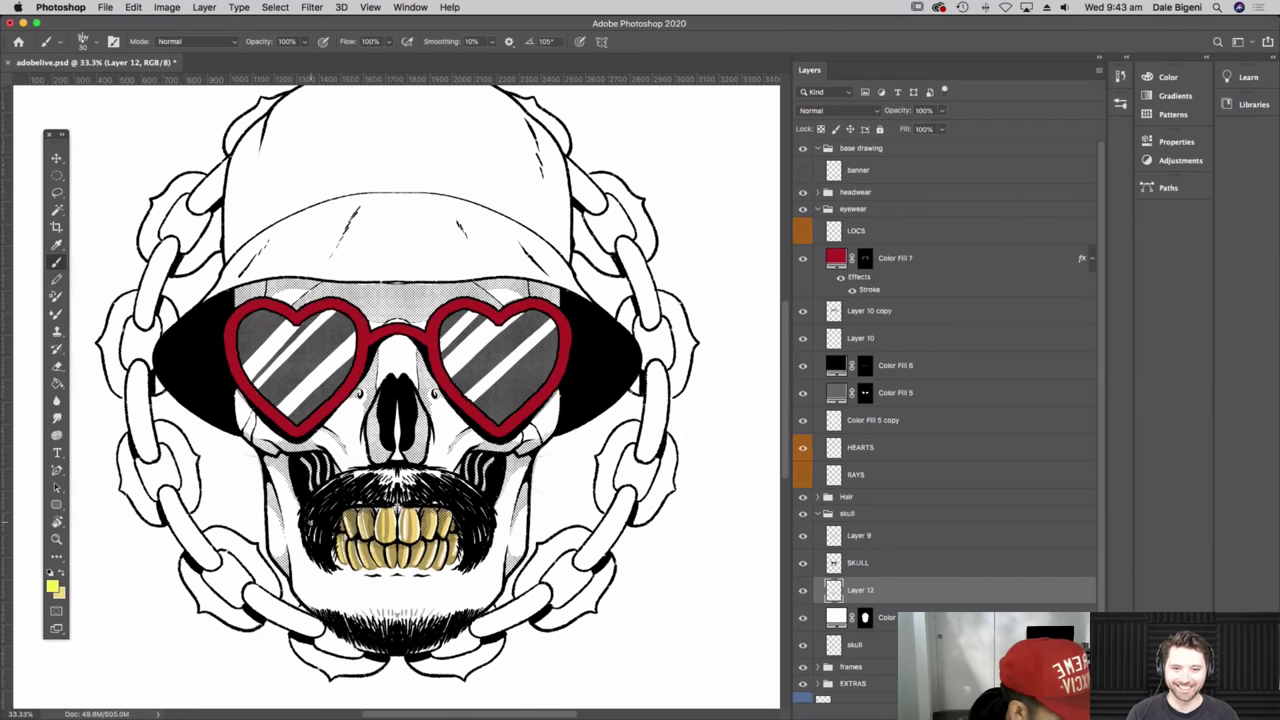
click(56, 590)
click(144, 502)
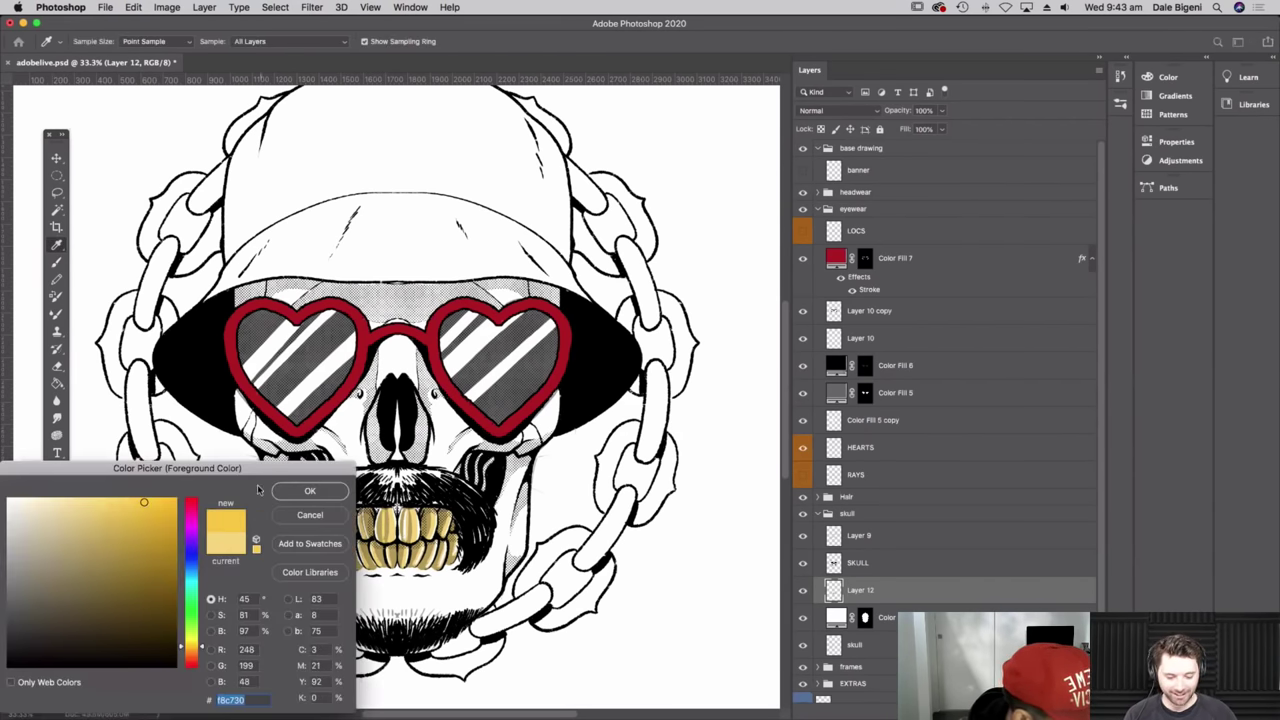
click(318, 516)
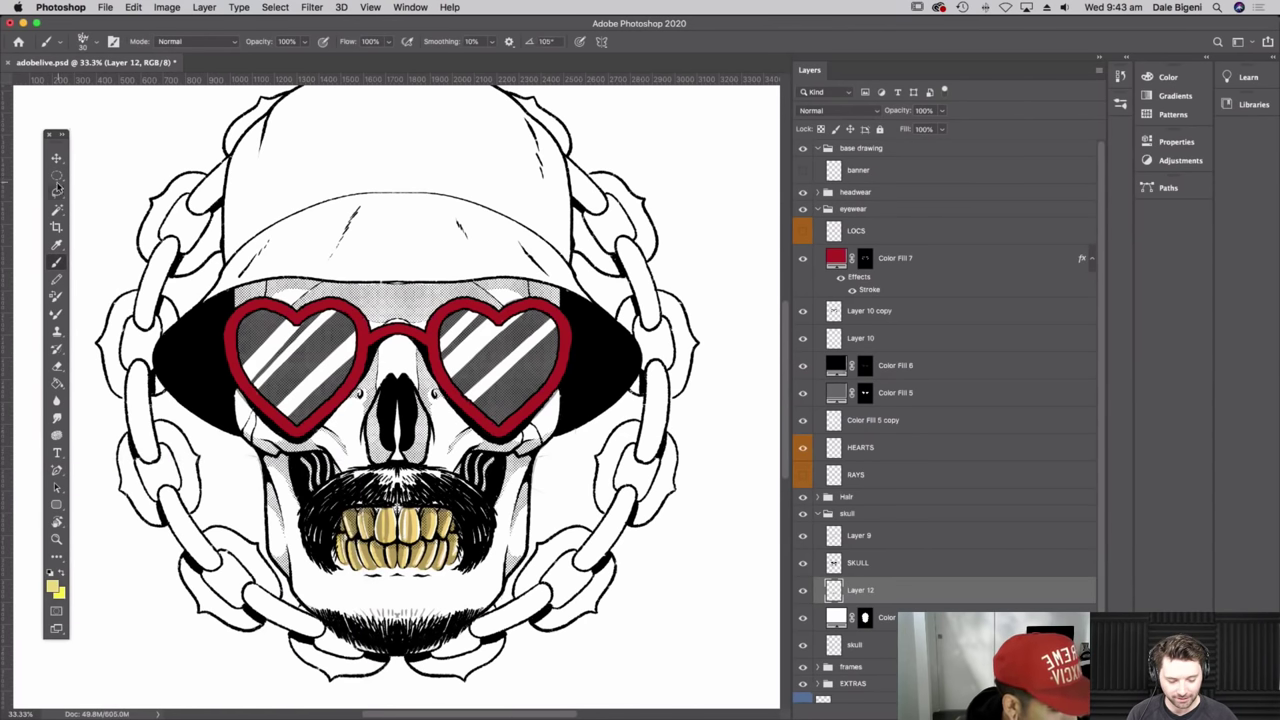
key(m)
click(58, 262)
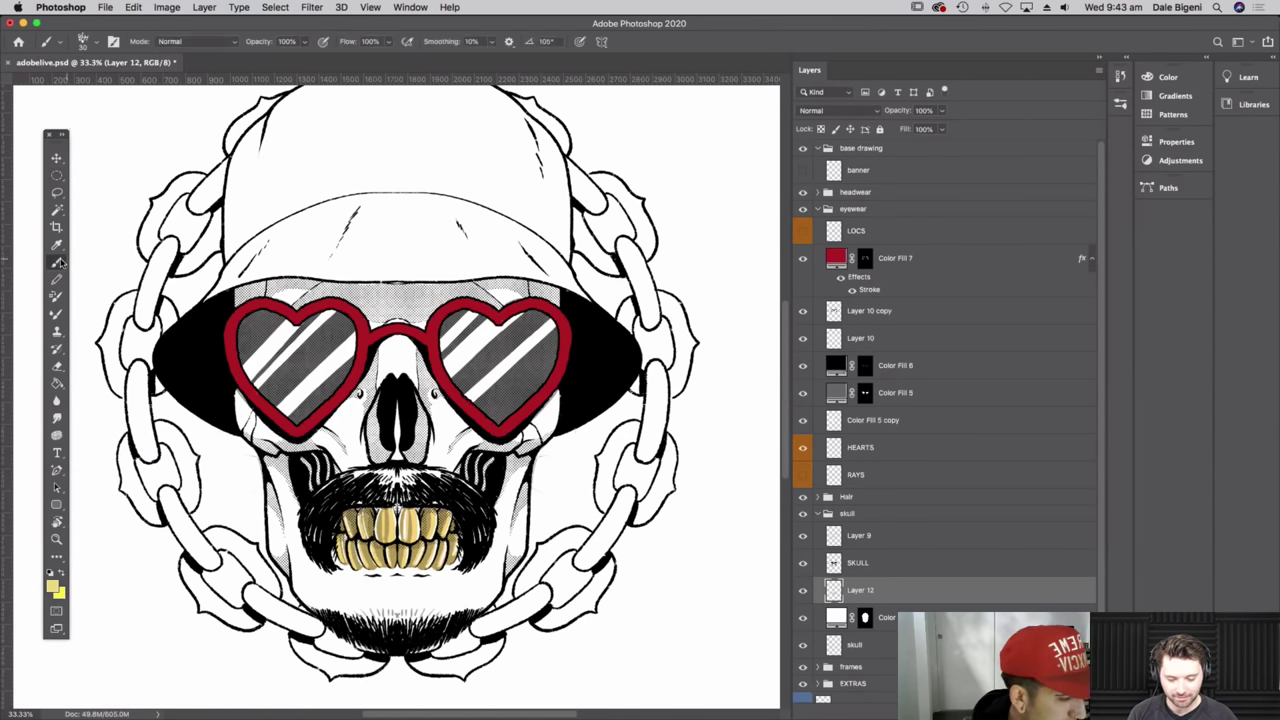
- Rename the layer holding the teeth colour as gold
scroll(584, 508, up, 3)
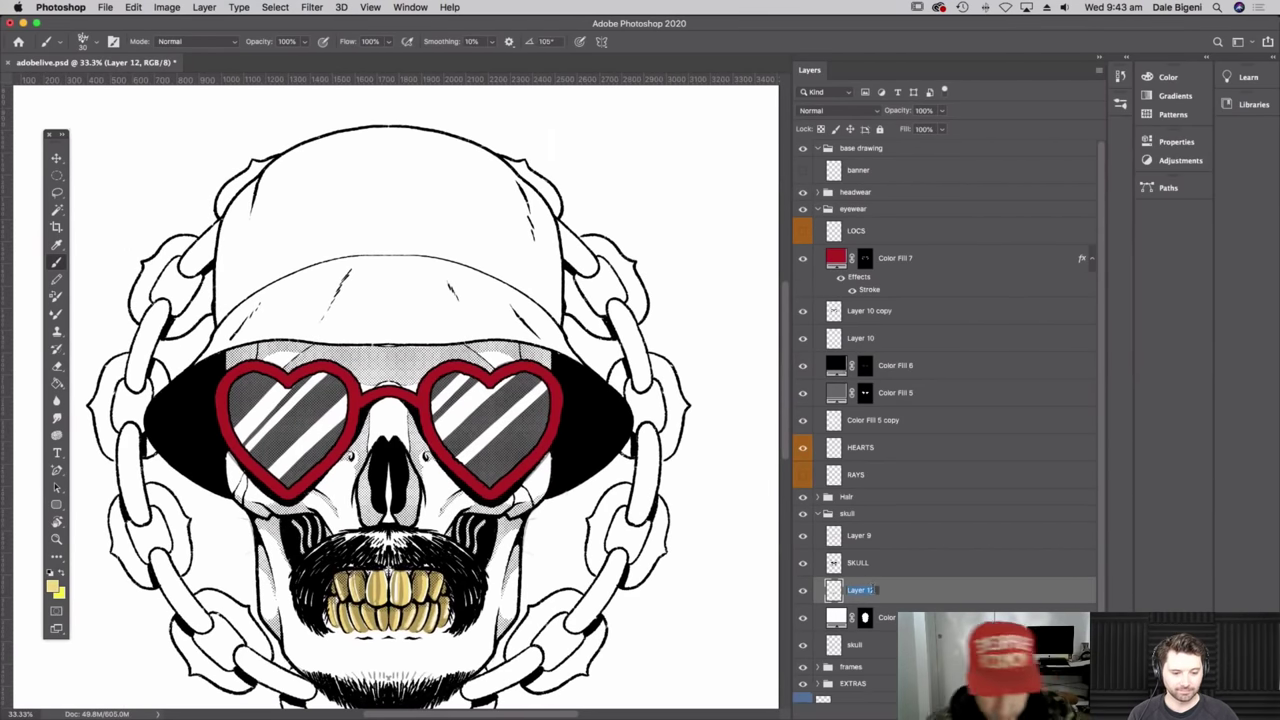
text(gold)
key(Return)
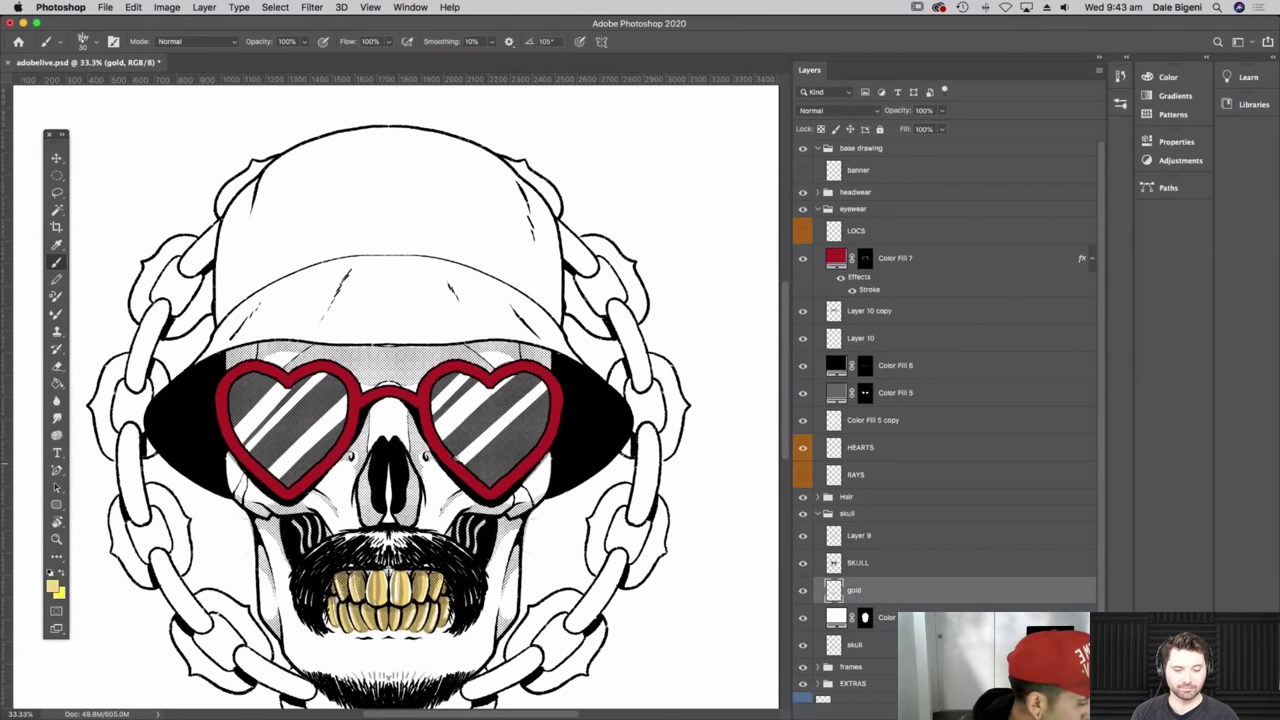
- Expand the headwear group and change the hat's Color Fill 1 to dark grey #444444
scroll(507, 551, down, 2)
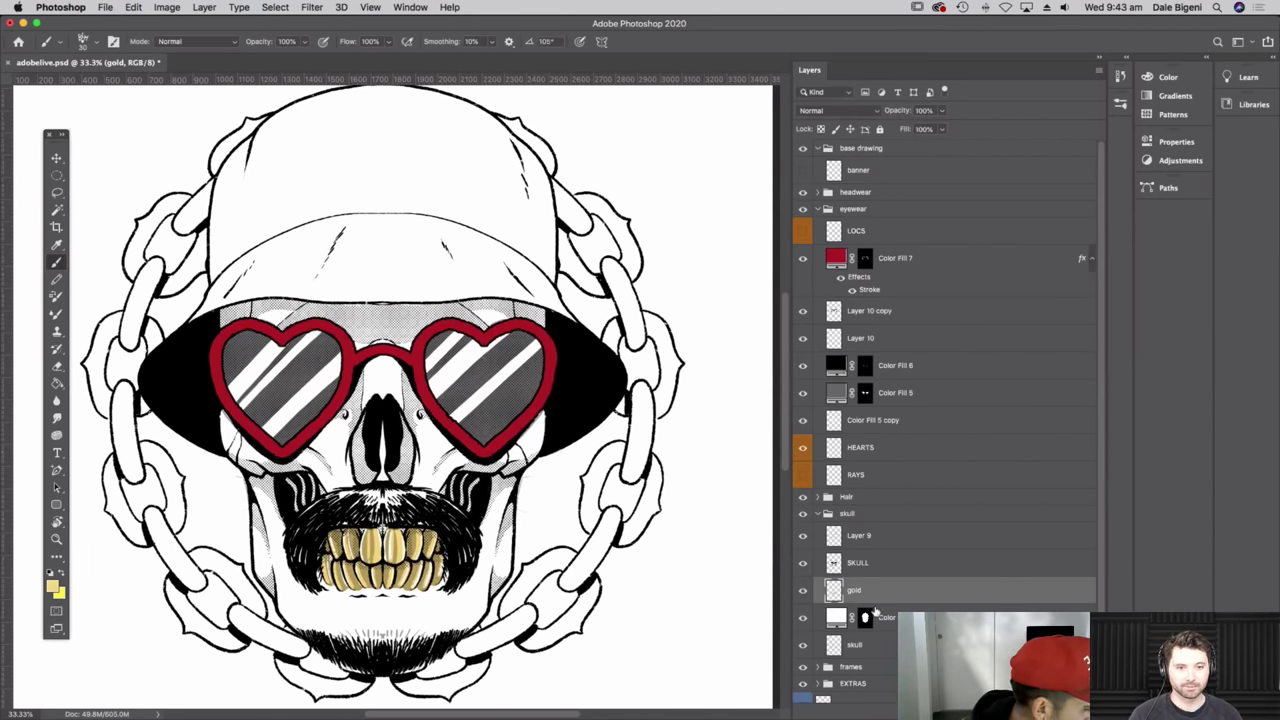
scroll(480, 345, up, 3)
scroll(480, 345, left, 3)
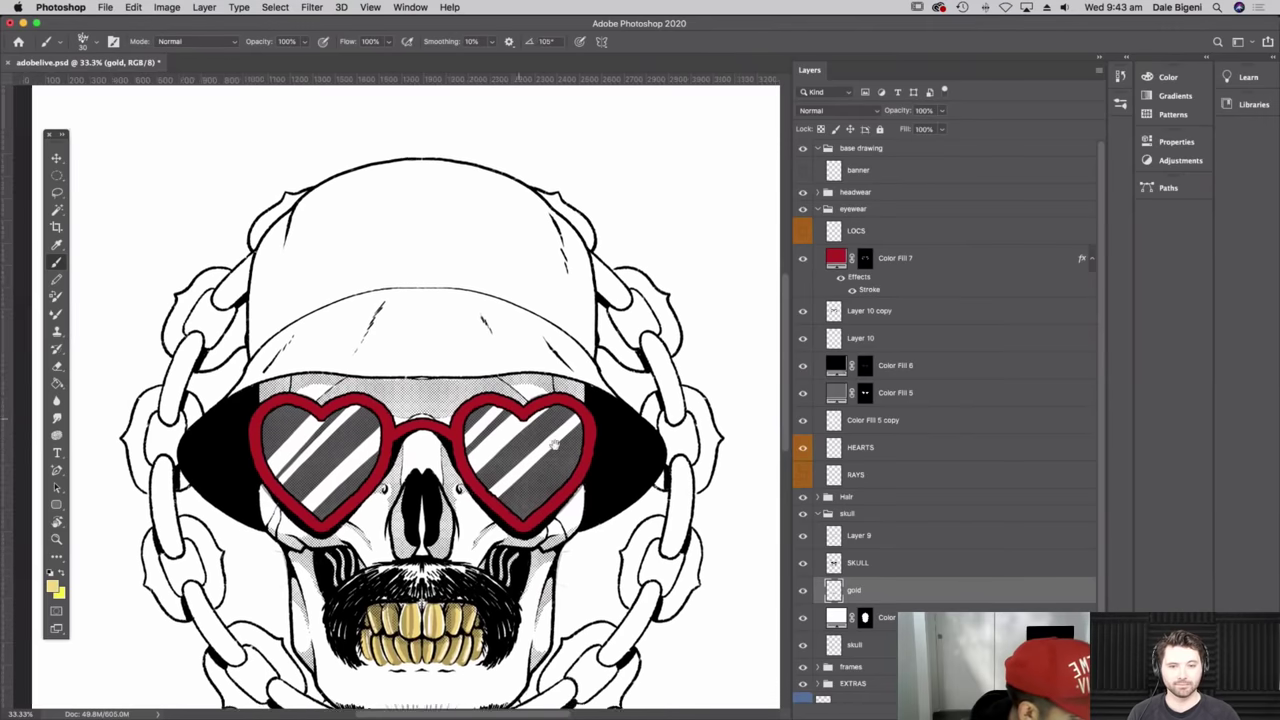
drag(391, 485, 396, 490)
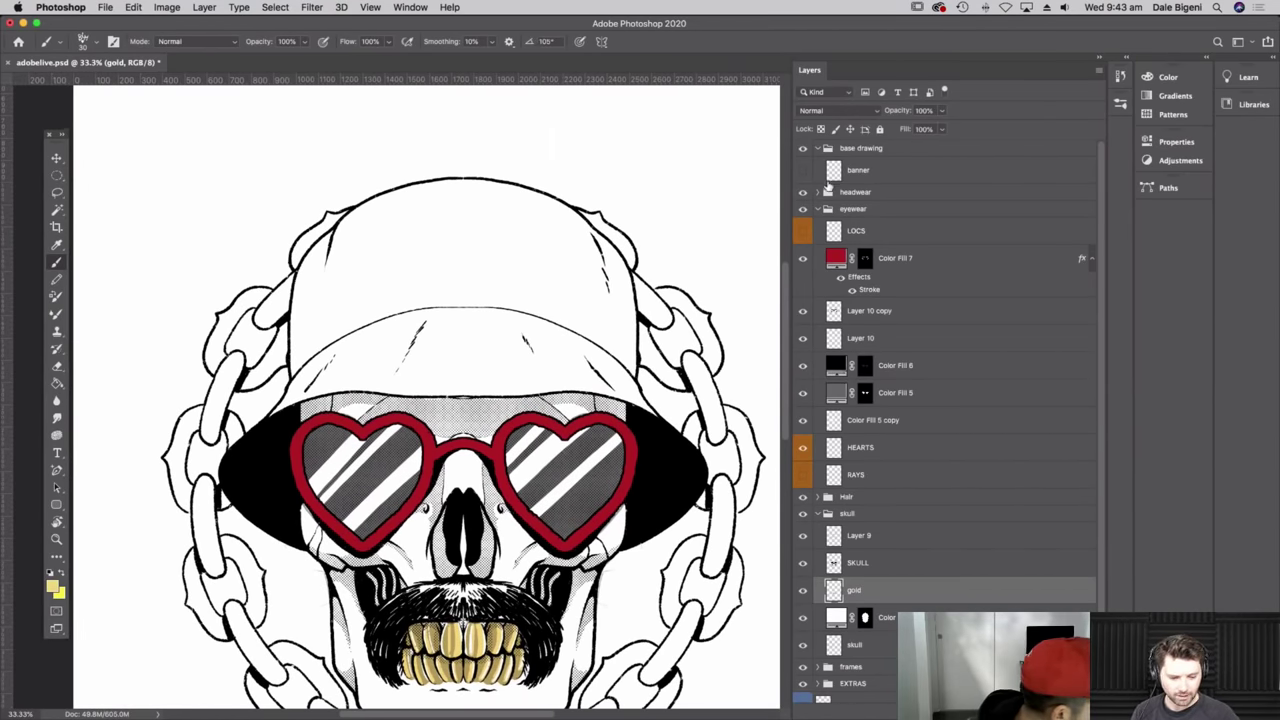
click(818, 192)
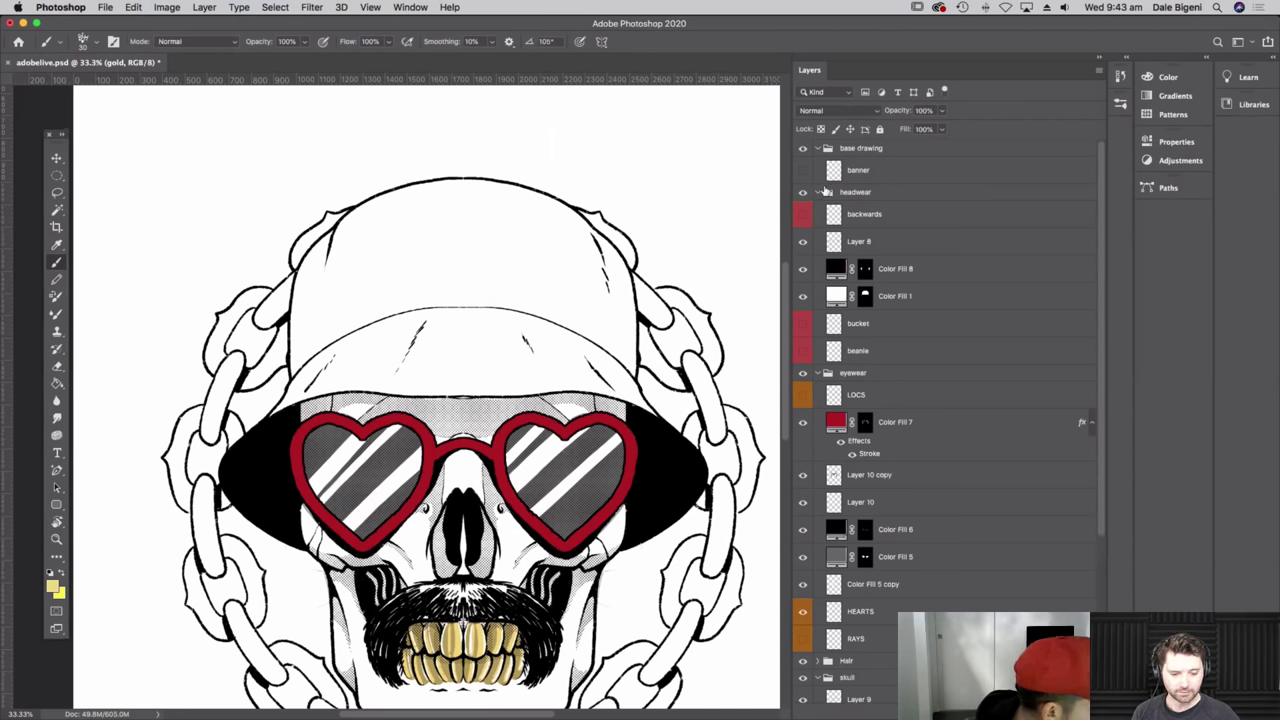
click(850, 293)
double_click(838, 298)
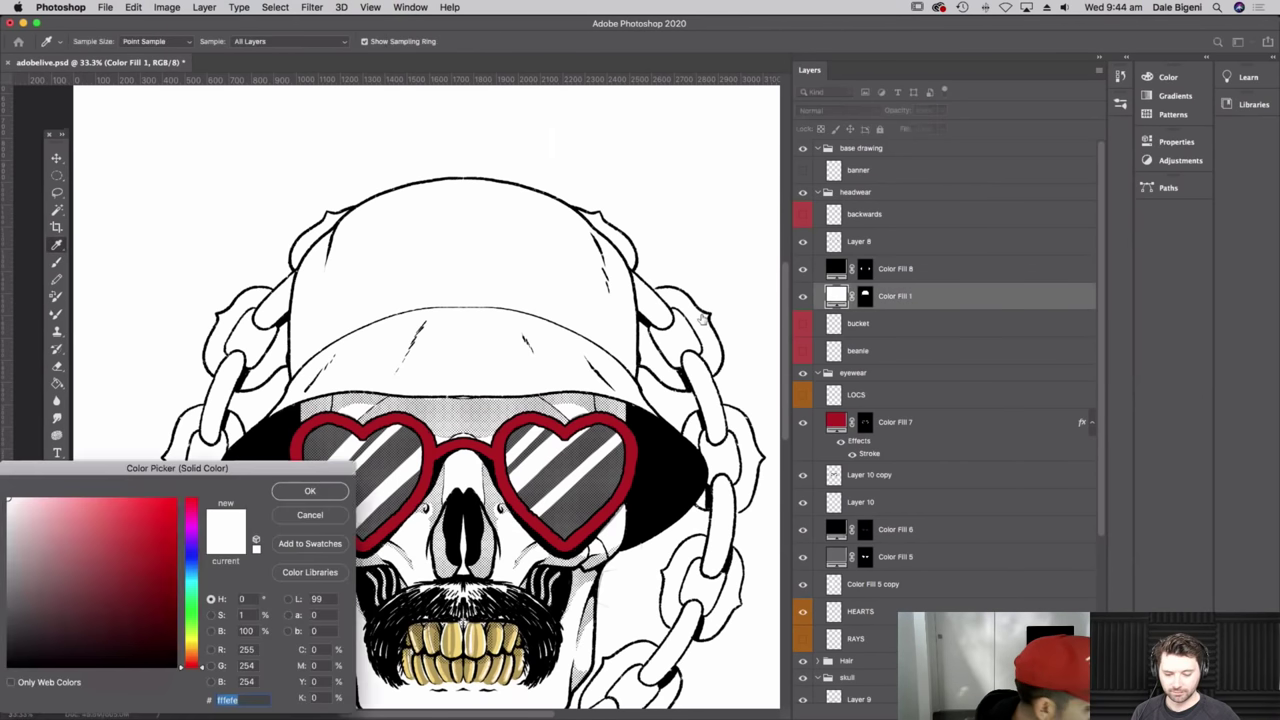
click(6, 628)
drag(5, 628, 4, 621)
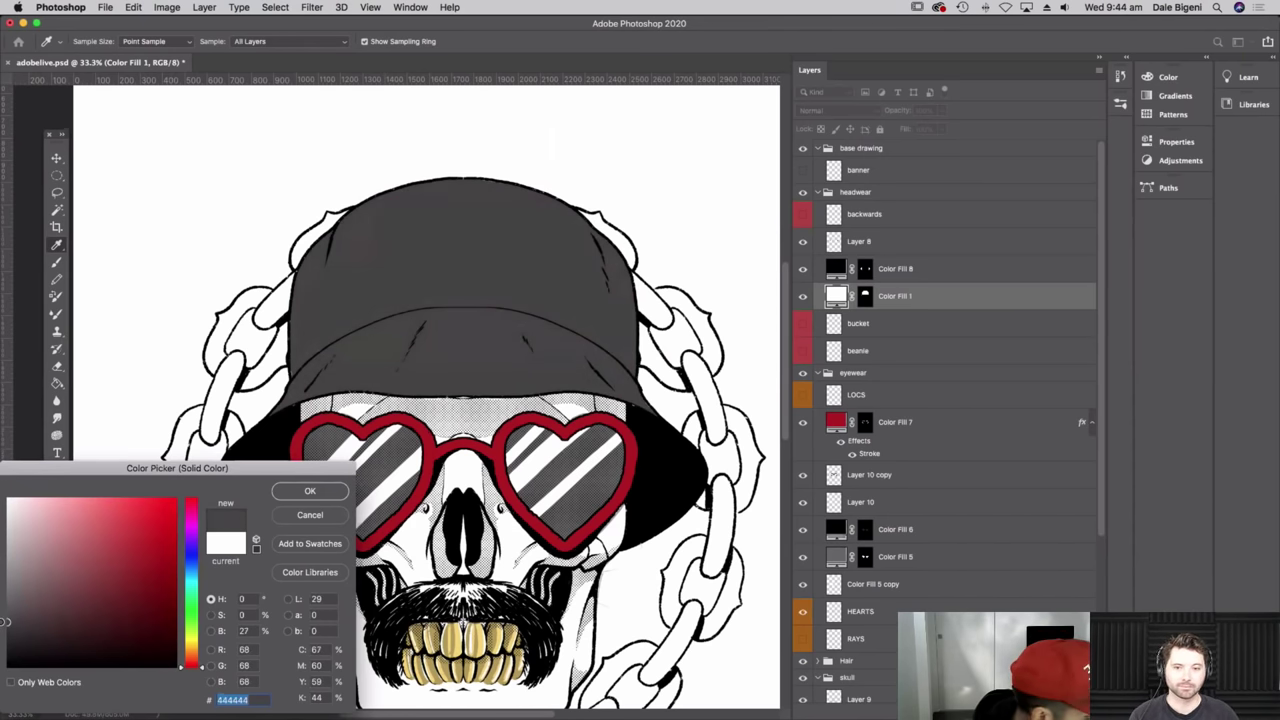
click(306, 493)
key(b)
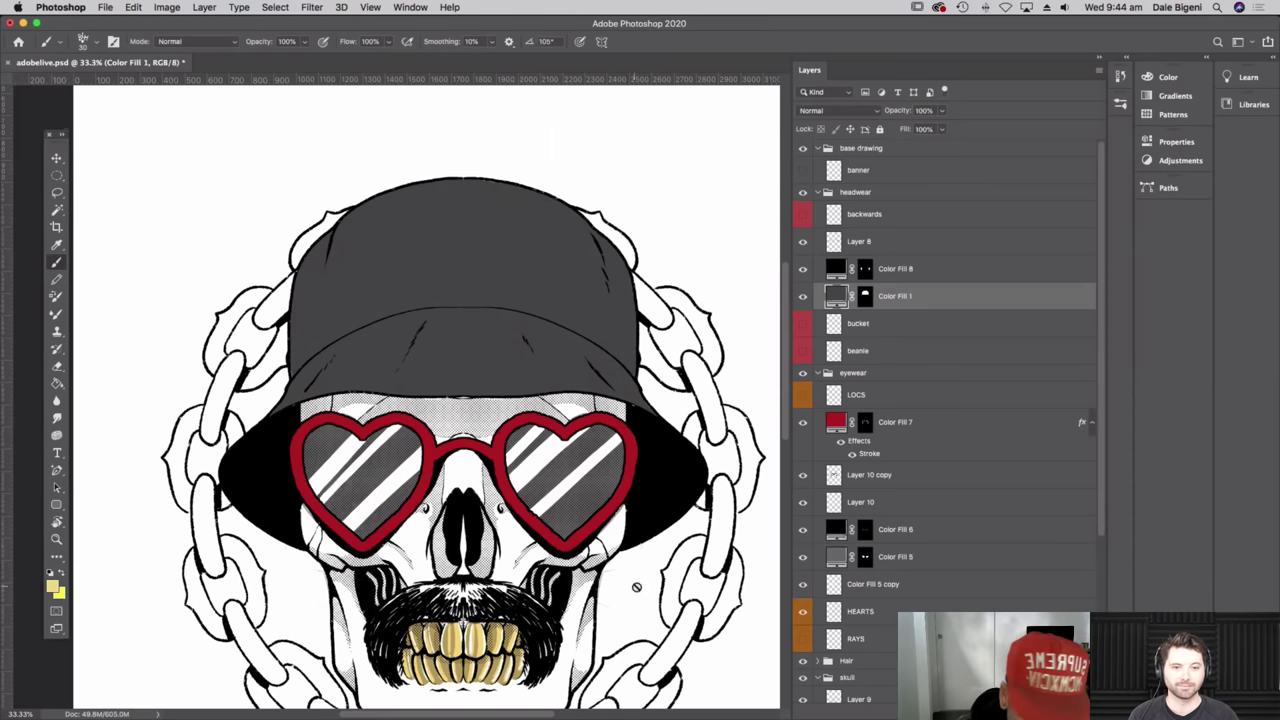
- Set the foreground colour to light blue and add a new layer above the hat's dark grey fill
key(r)
mouse_move(649, 409)
mouse_down()
mouse_move(248, 406)
mouse_move(65, 333)
mouse_move(76, 458)
mouse_up()
key(b)
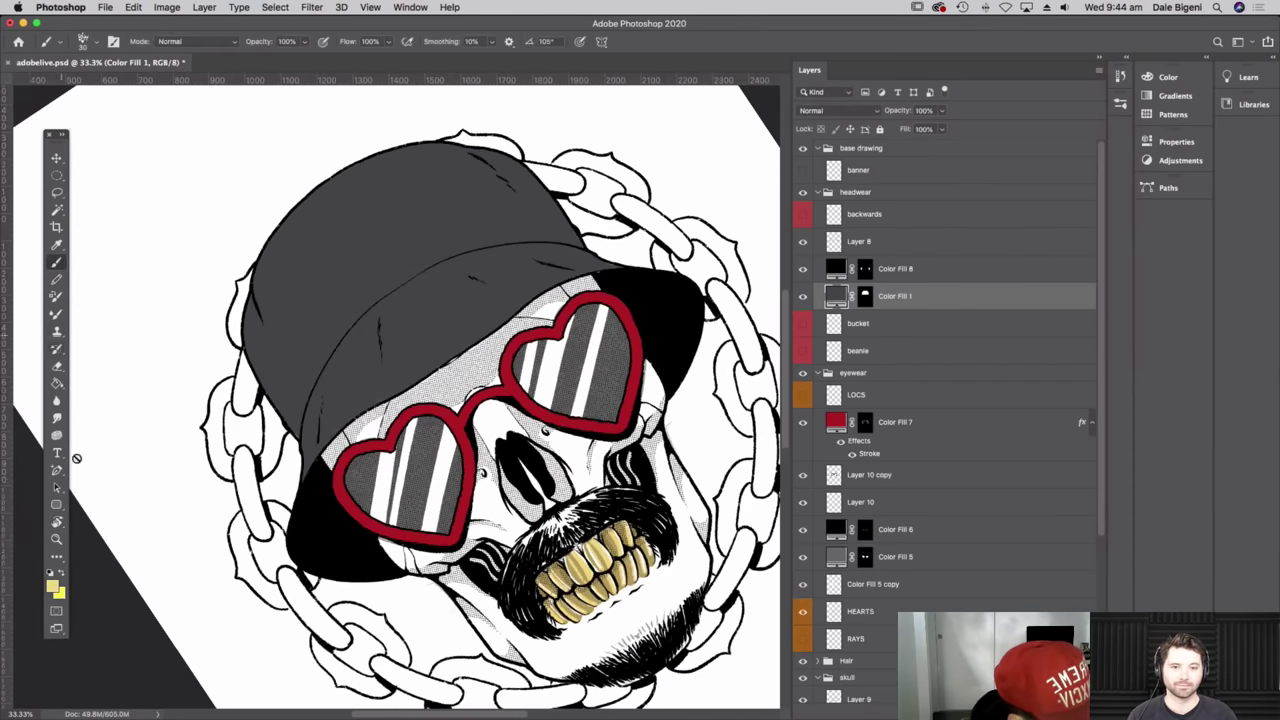
click(55, 587)
mouse_move(194, 555)
mouse_down()
mouse_move(196, 586)
mouse_move(194, 572)
mouse_up()
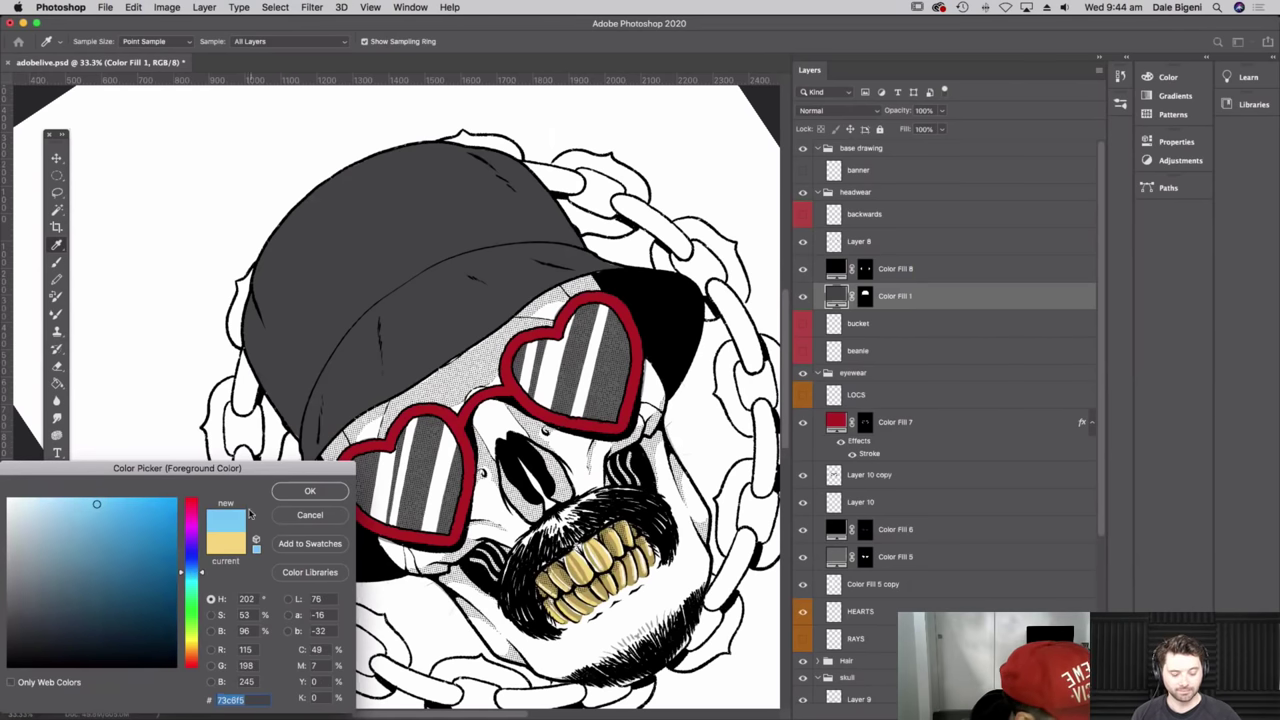
click(314, 493)
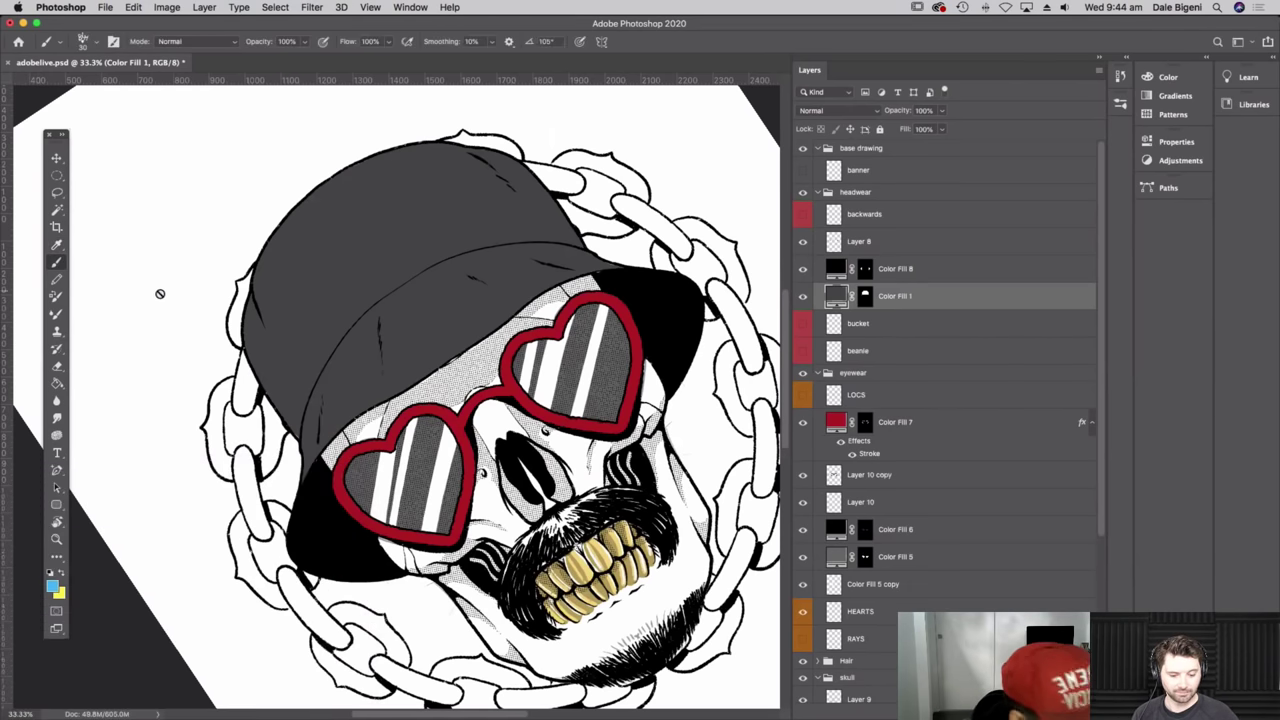
key(super+shift+alt+n)
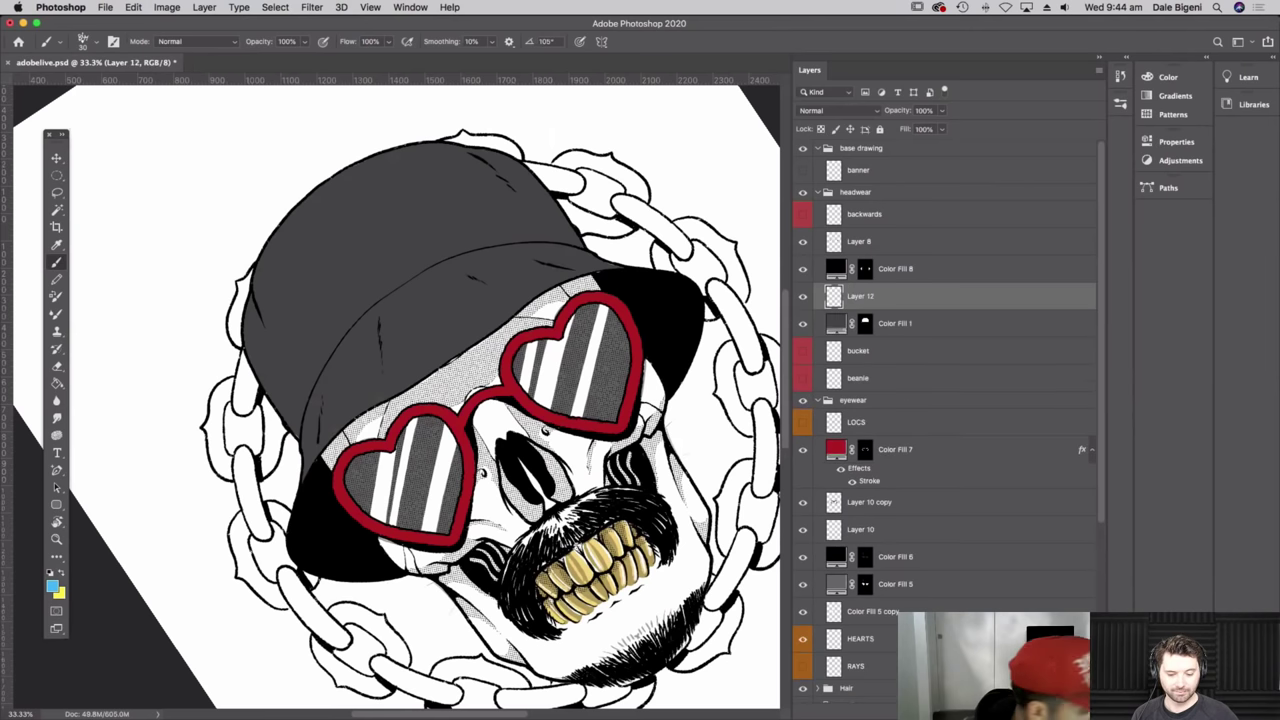
- Paint light blue trim along the hat's brim edge and crown seam with the Brush at size 51
click(96, 42)
key(Return)
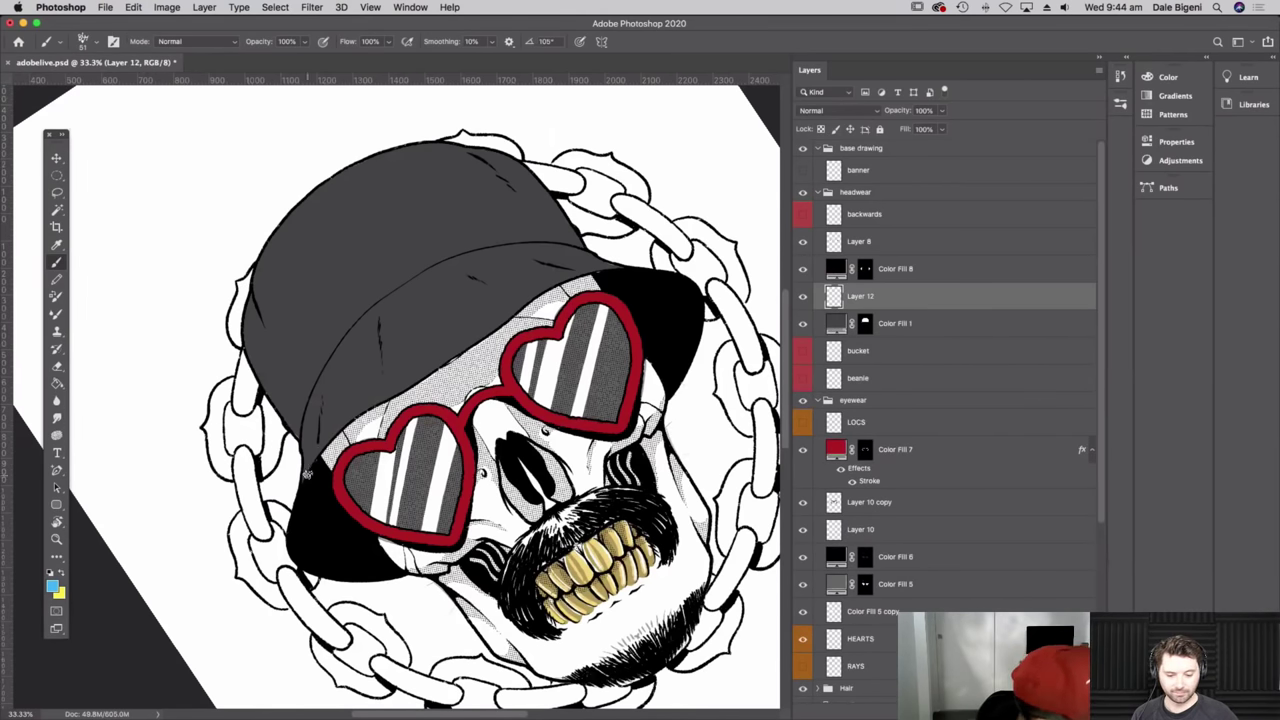
mouse_move(303, 480)
mouse_down()
mouse_move(344, 423)
mouse_move(550, 285)
mouse_up()
key(r)
mouse_move(450, 608)
mouse_down()
mouse_move(327, 602)
mouse_move(234, 539)
mouse_move(185, 438)
mouse_move(201, 305)
mouse_up()
key(b)
drag(362, 570, 401, 493)
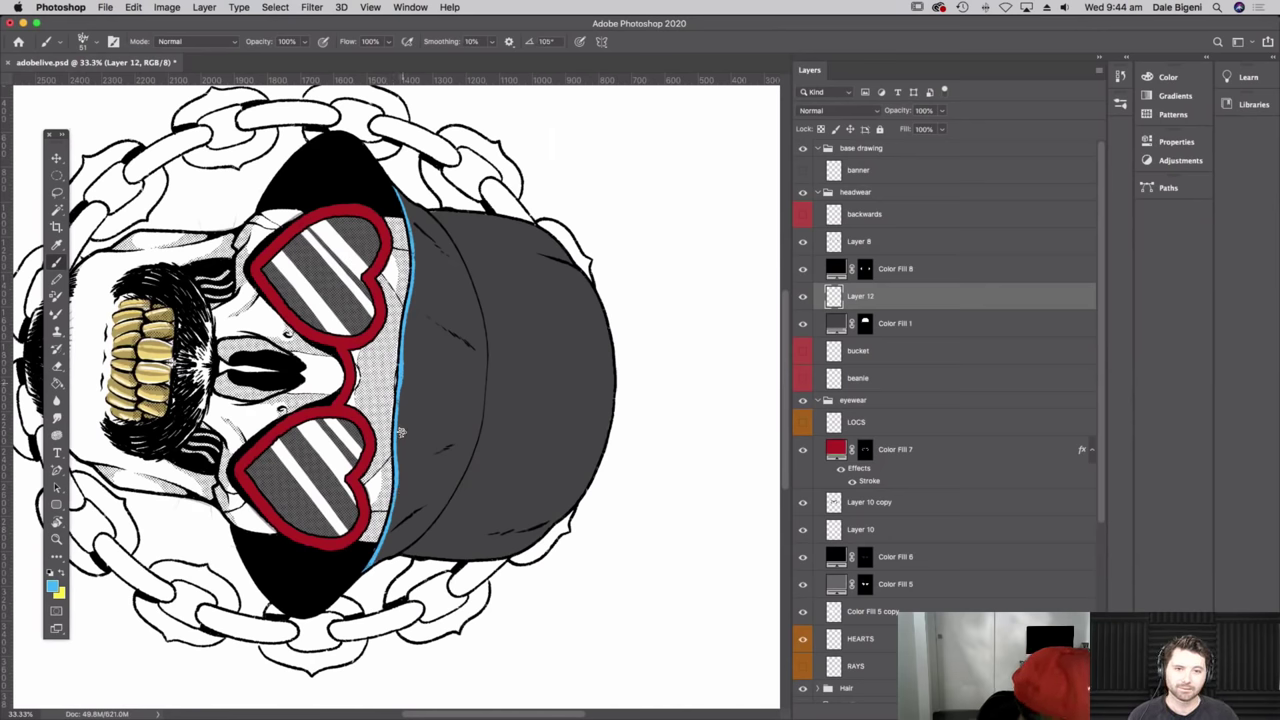
drag(432, 295, 423, 328)
mouse_move(483, 294)
mouse_down()
mouse_move(418, 231)
mouse_move(457, 288)
mouse_move(477, 385)
mouse_move(463, 467)
mouse_move(391, 568)
mouse_up()
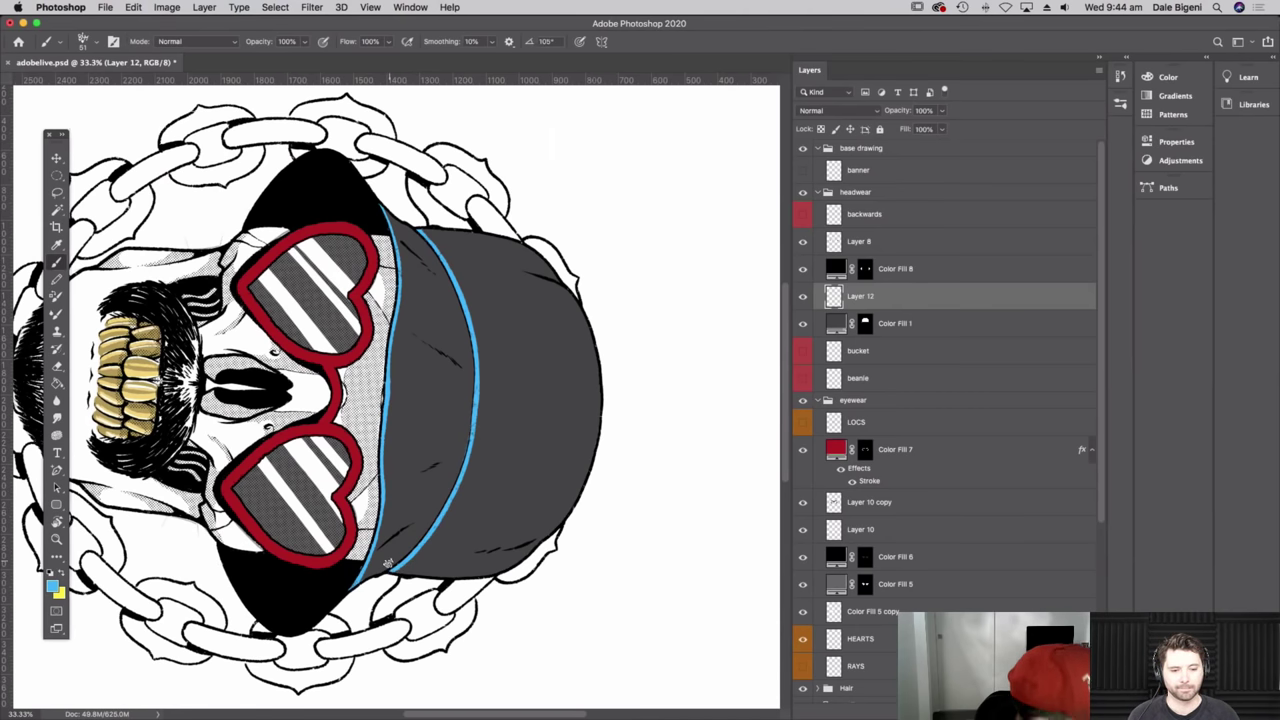
key(Escape)
- Sample the hat's dark grey, lighten it to a mid grey foreground colour, and collapse the headwear group
drag(540, 331, 532, 281)
drag(565, 424, 576, 494)
alt+click(414, 303)
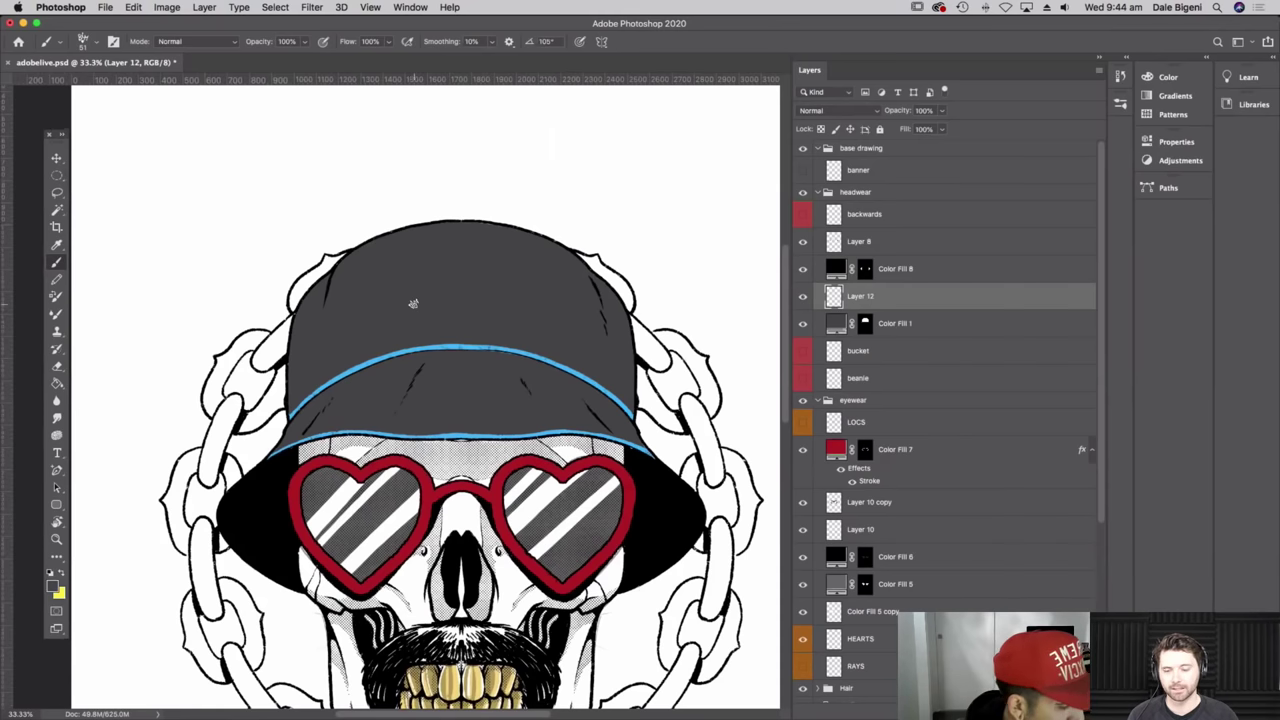
click(55, 587)
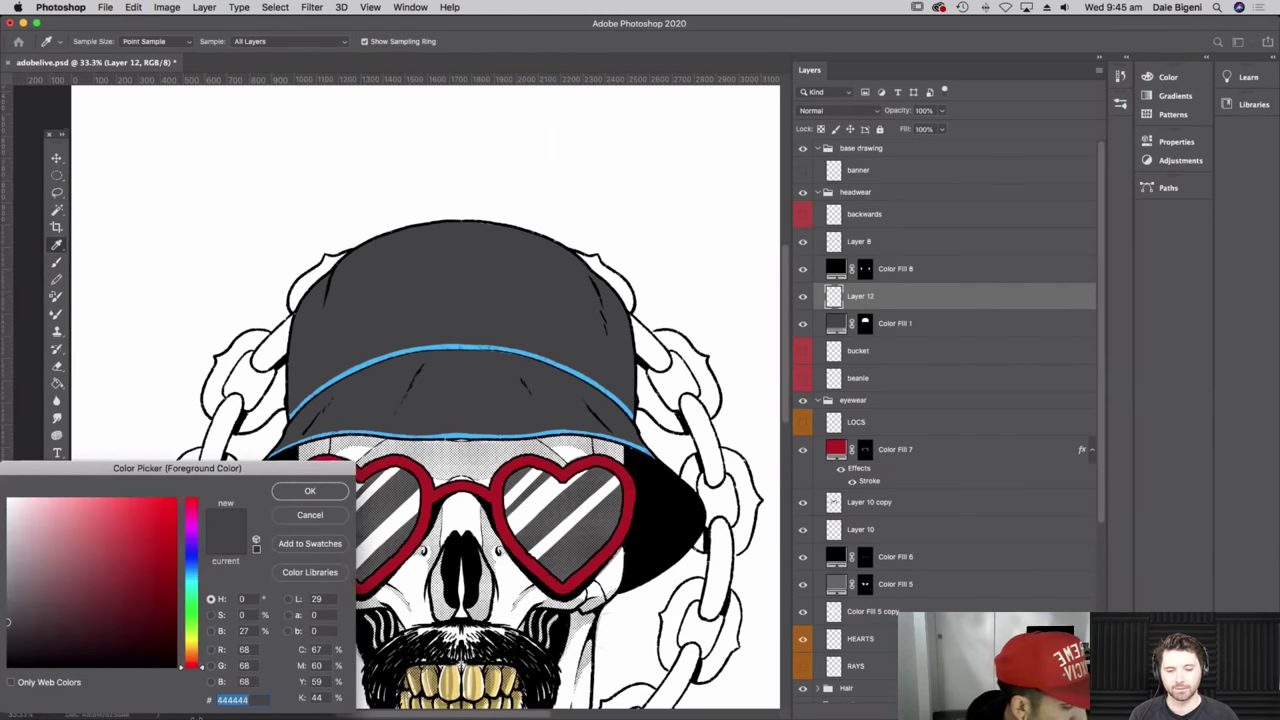
drag(175, 575, 5, 580)
click(309, 493)
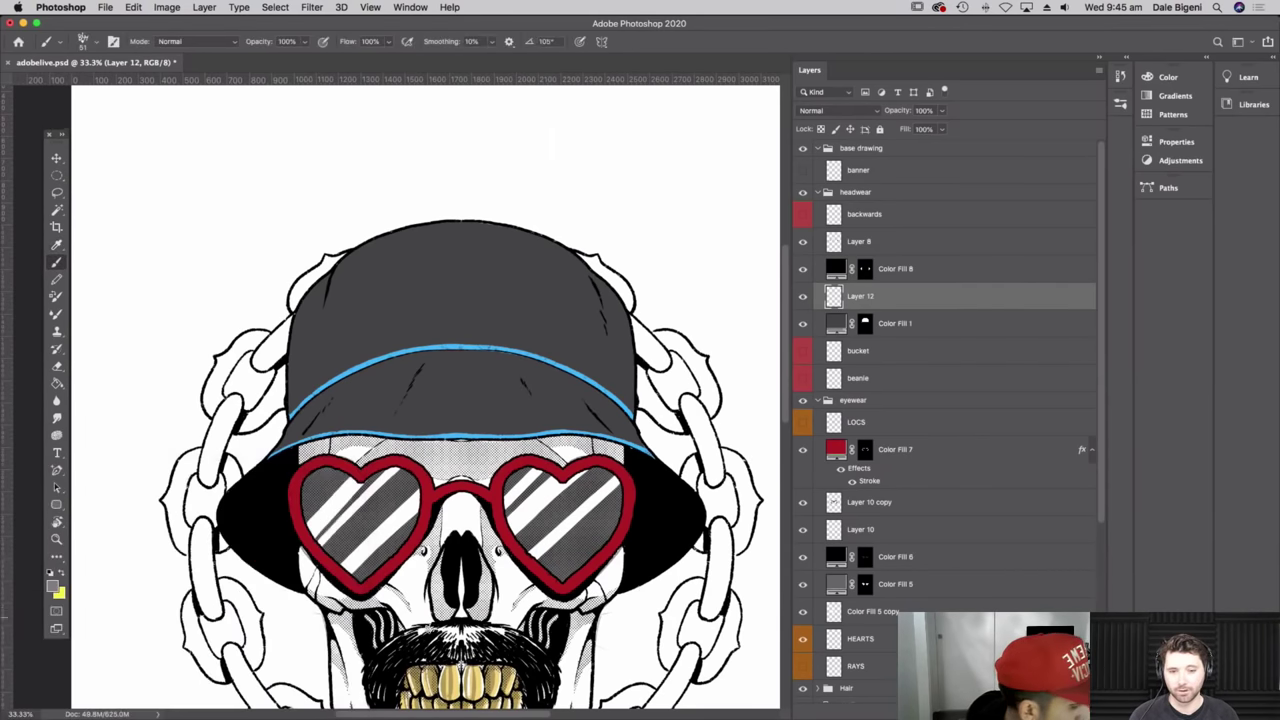
click(817, 193)
scroll(664, 490, down, 5)
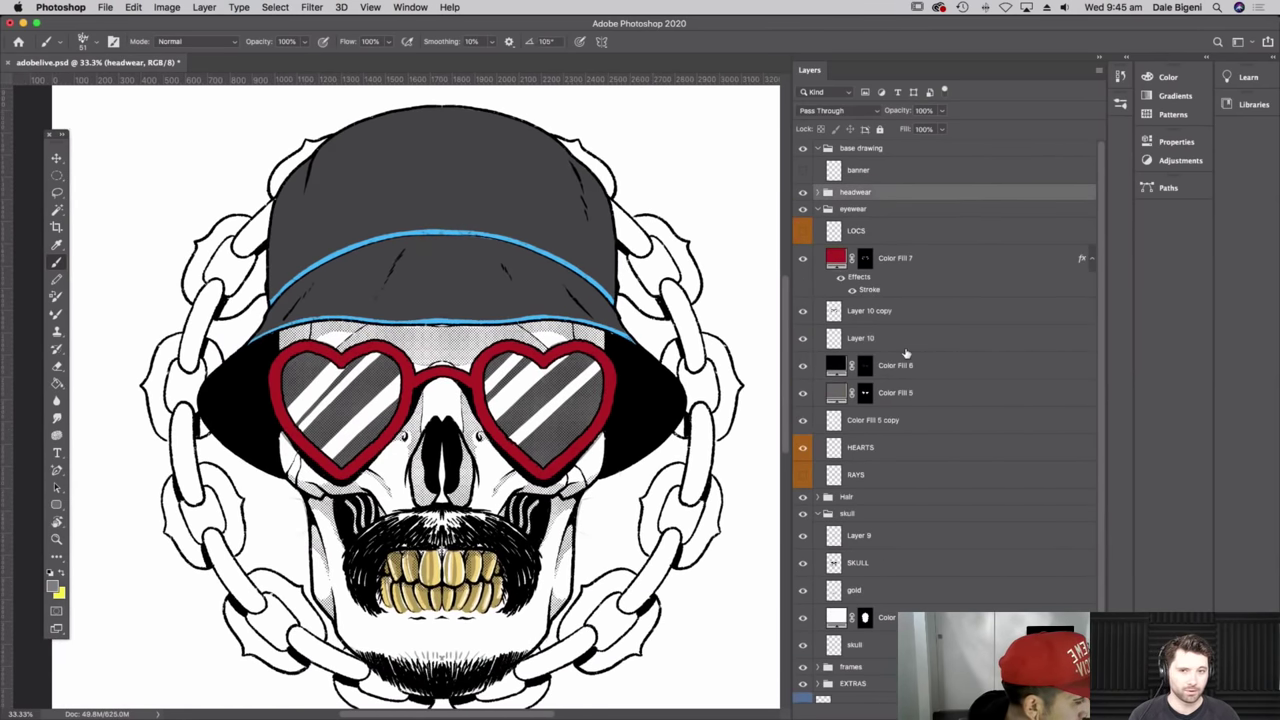
- Add a new layer above the glasses' red Color Fill 7 and set the foreground colour to light red #ee6f6f
click(880, 260)
key(super+shift+alt+n)
alt+click(579, 438)
click(53, 585)
click(97, 511)
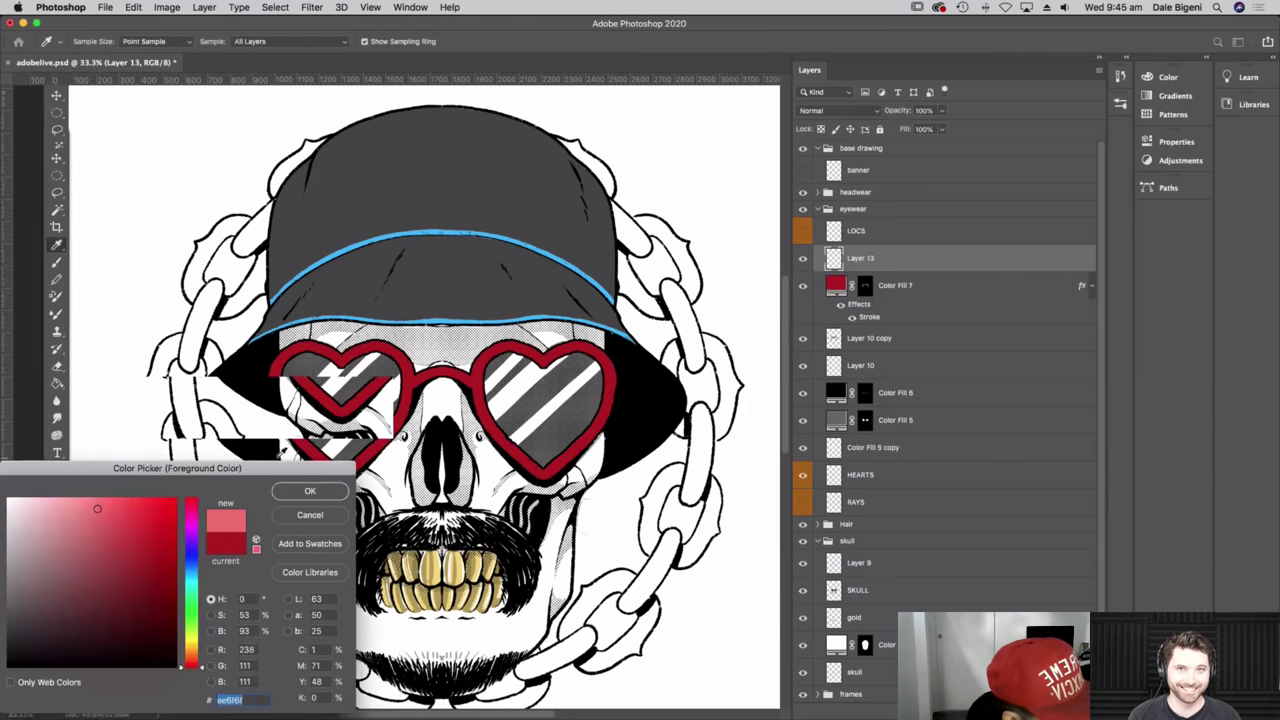
click(312, 489)
- Paint light red highlights along the heart-shaped glasses frames with the Brush
mouse_move(272, 384)
mouse_down()
mouse_move(290, 346)
mouse_move(320, 342)
mouse_move(338, 358)
mouse_up()
key(super+z)
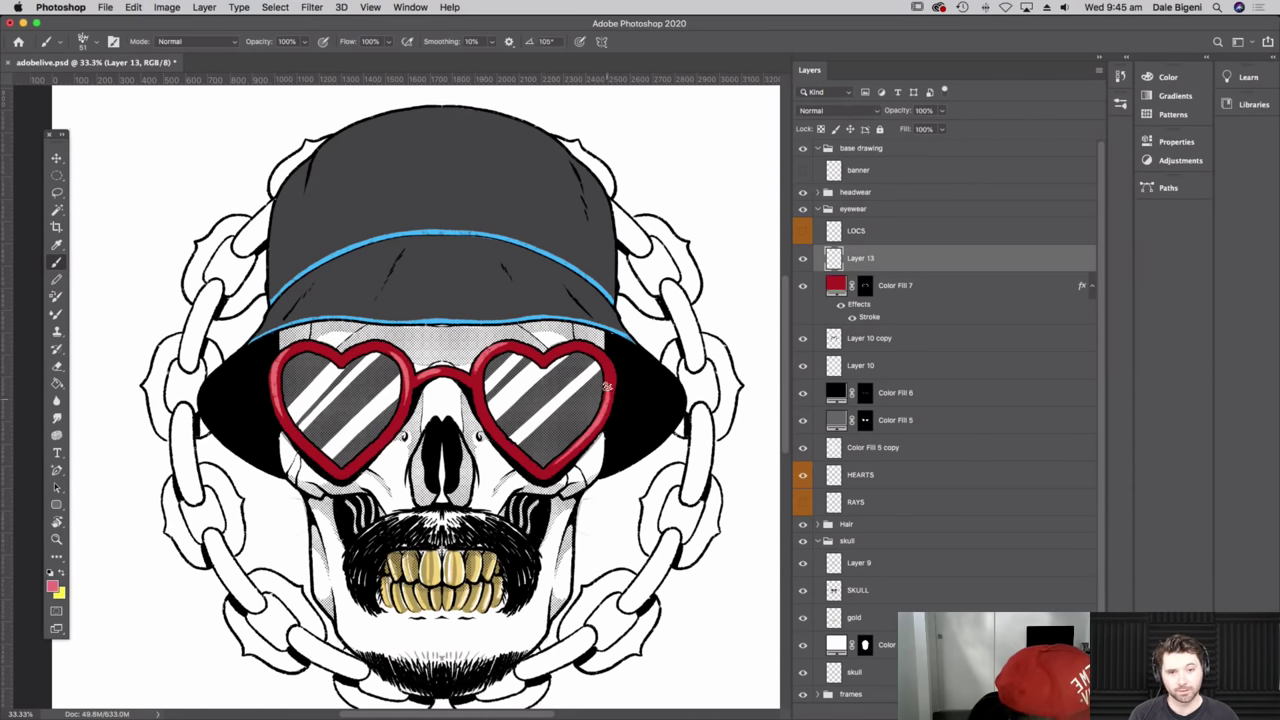
drag(634, 476, 586, 457)
- Set the foreground colour to white and paint small shine highlights on the red glasses frames
key(x)
key(d)
key(x)
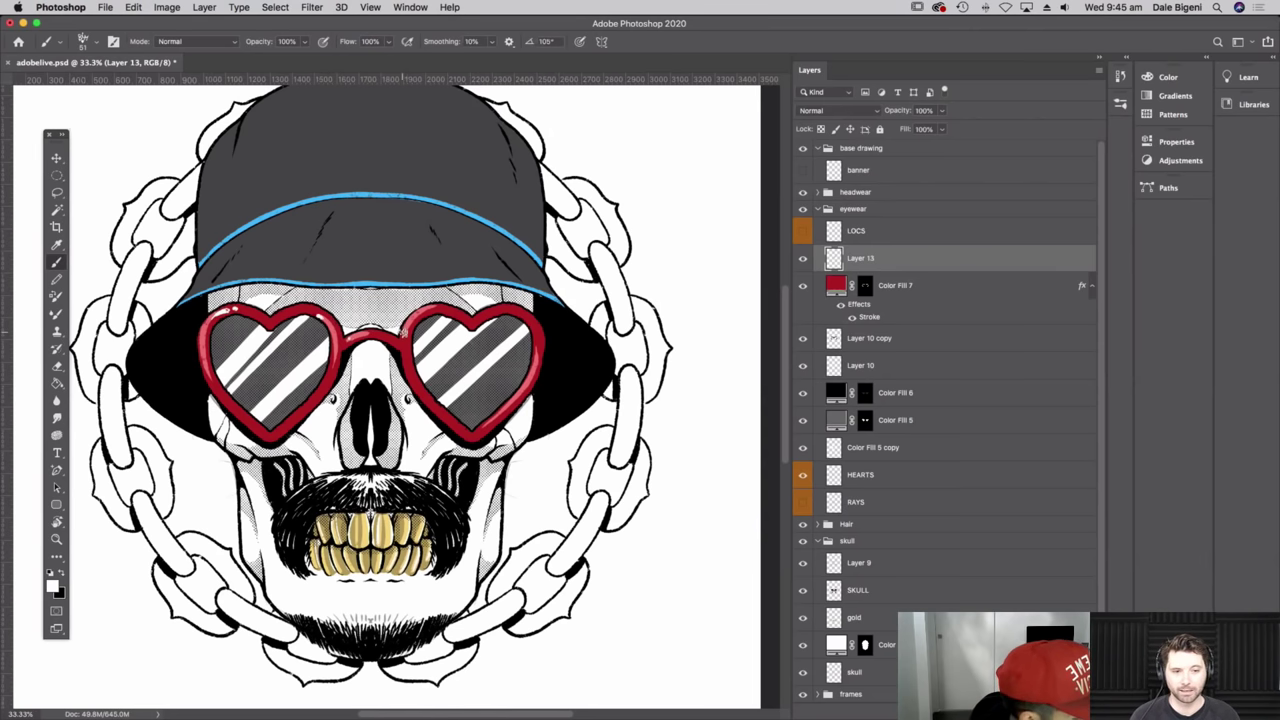
drag(536, 345, 535, 334)
drag(613, 421, 635, 465)
drag(621, 511, 671, 477)
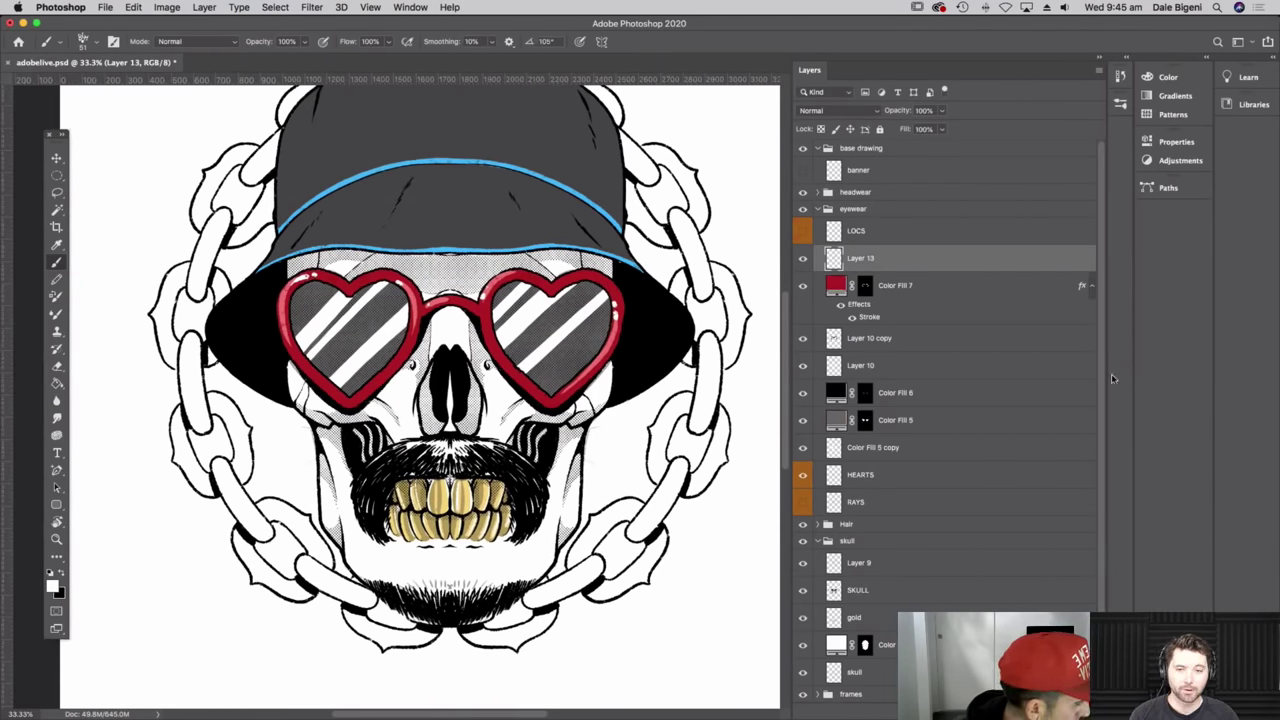
- Expand the frames group and add a new layer directly below Layer 11 for the chain colour
scroll(877, 648, down, 3)
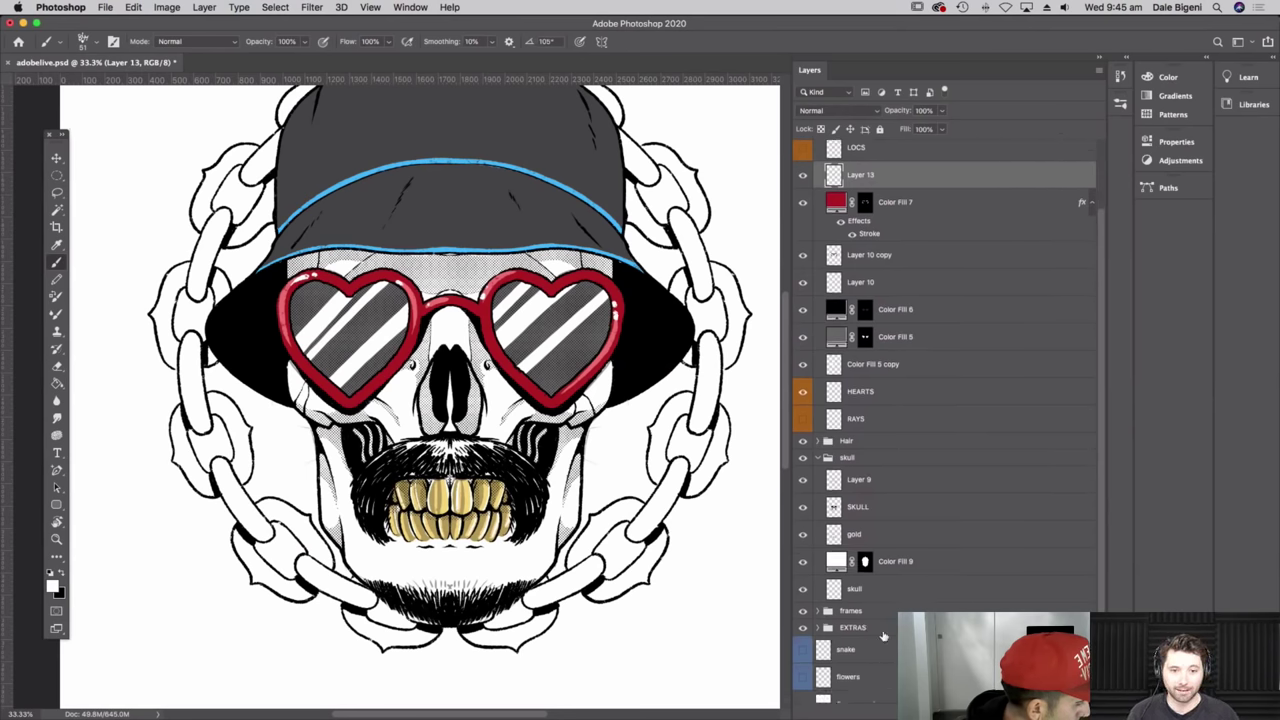
scroll(1104, 568, down, 1)
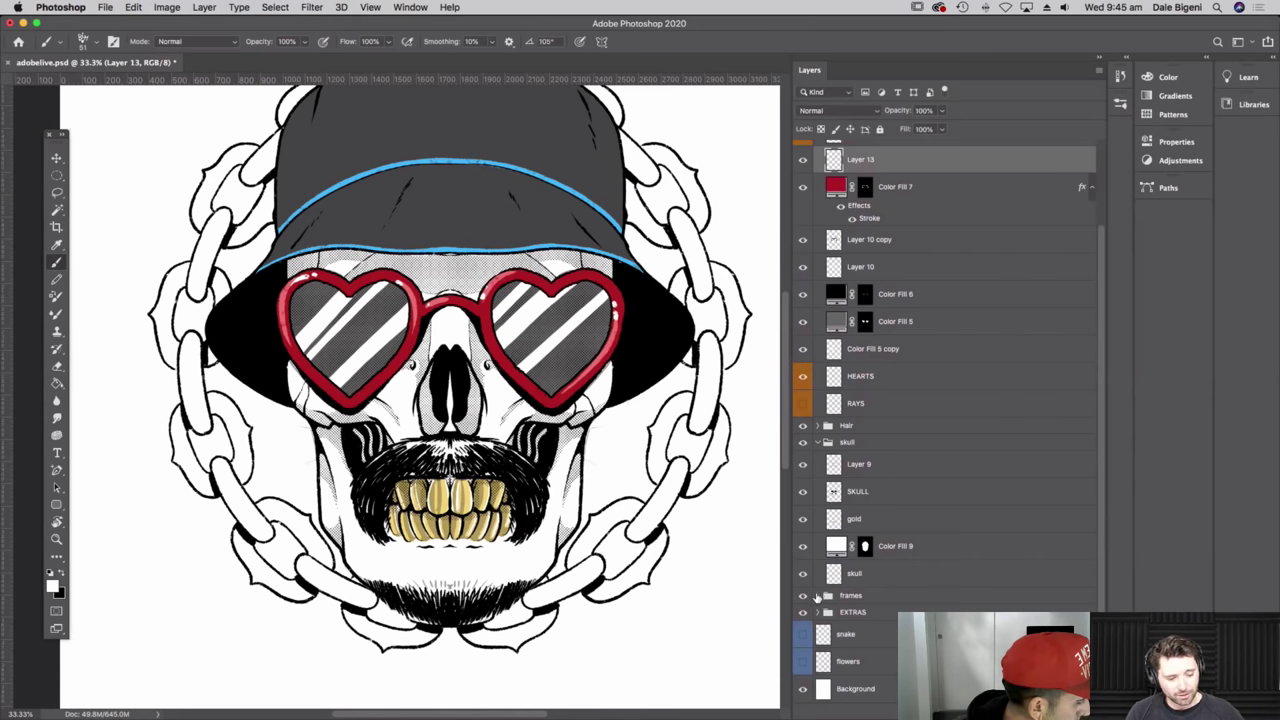
click(817, 595)
click(870, 672)
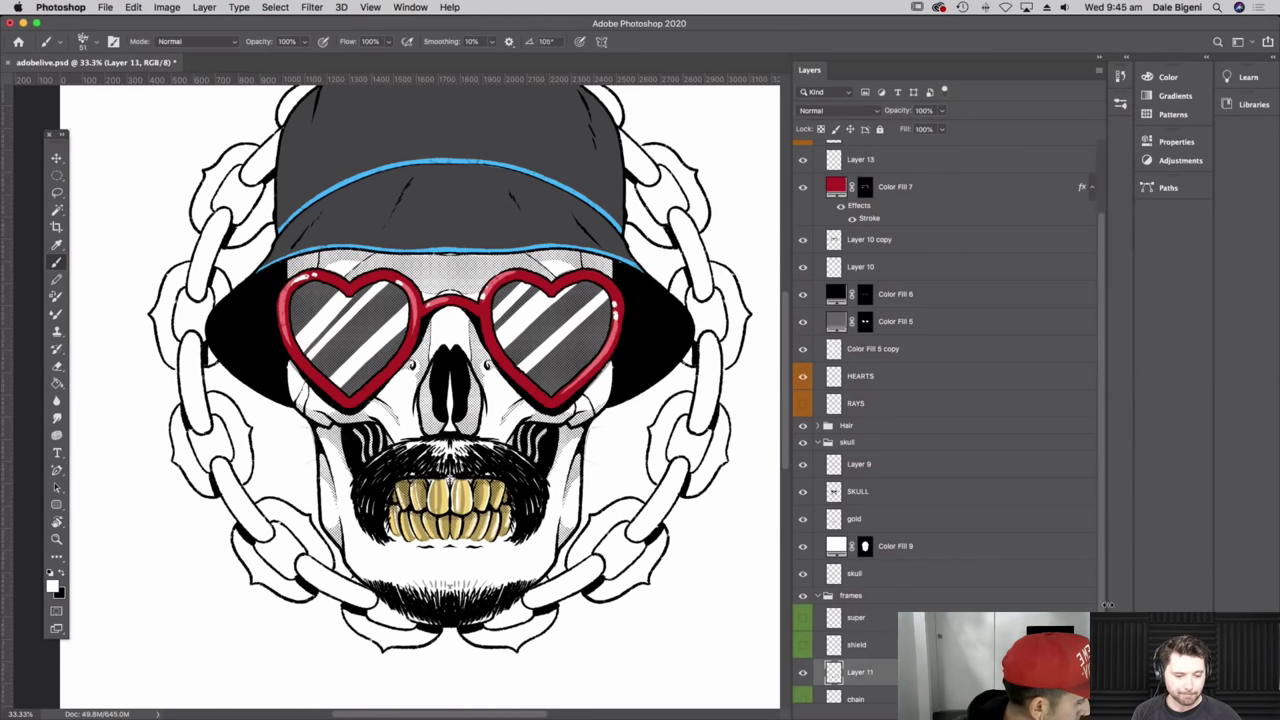
scroll(1107, 604, down, 4)
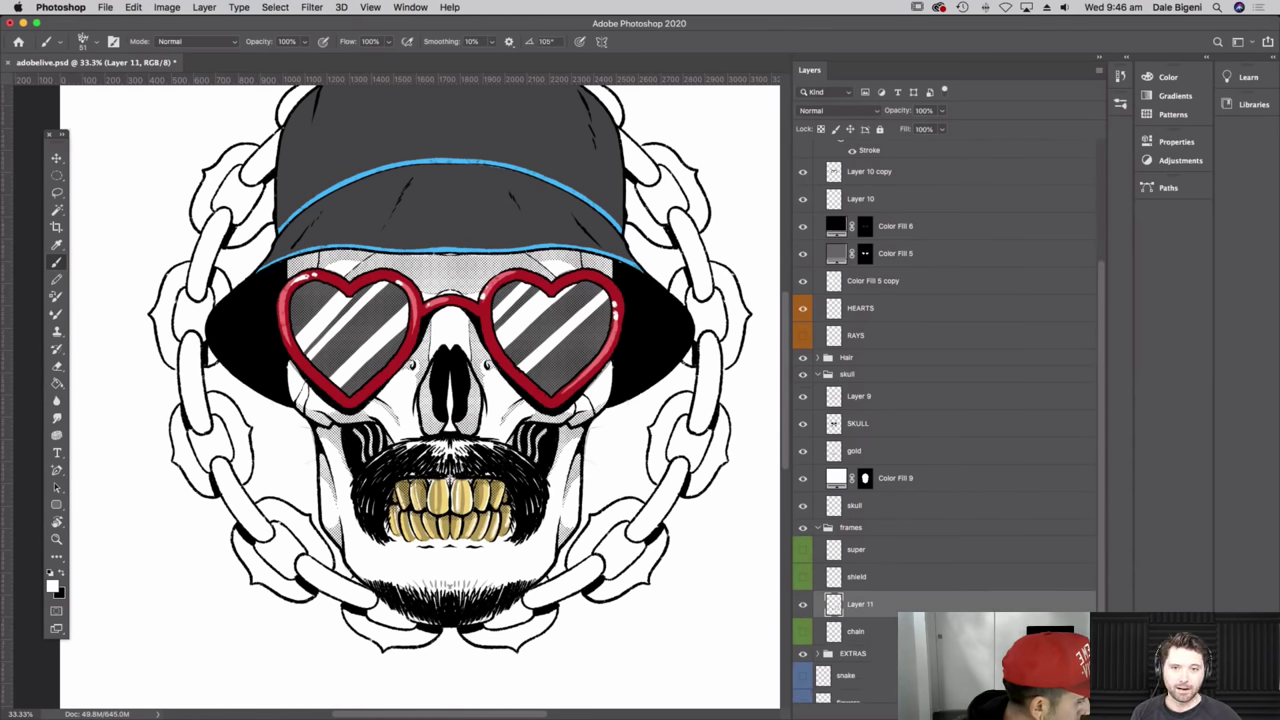
key(super+shift+alt+n)
drag(889, 613, 891, 645)
- Set the foreground colour to mid grey #8c8c8c and turn on the last used symmetry for the Brush
click(56, 578)
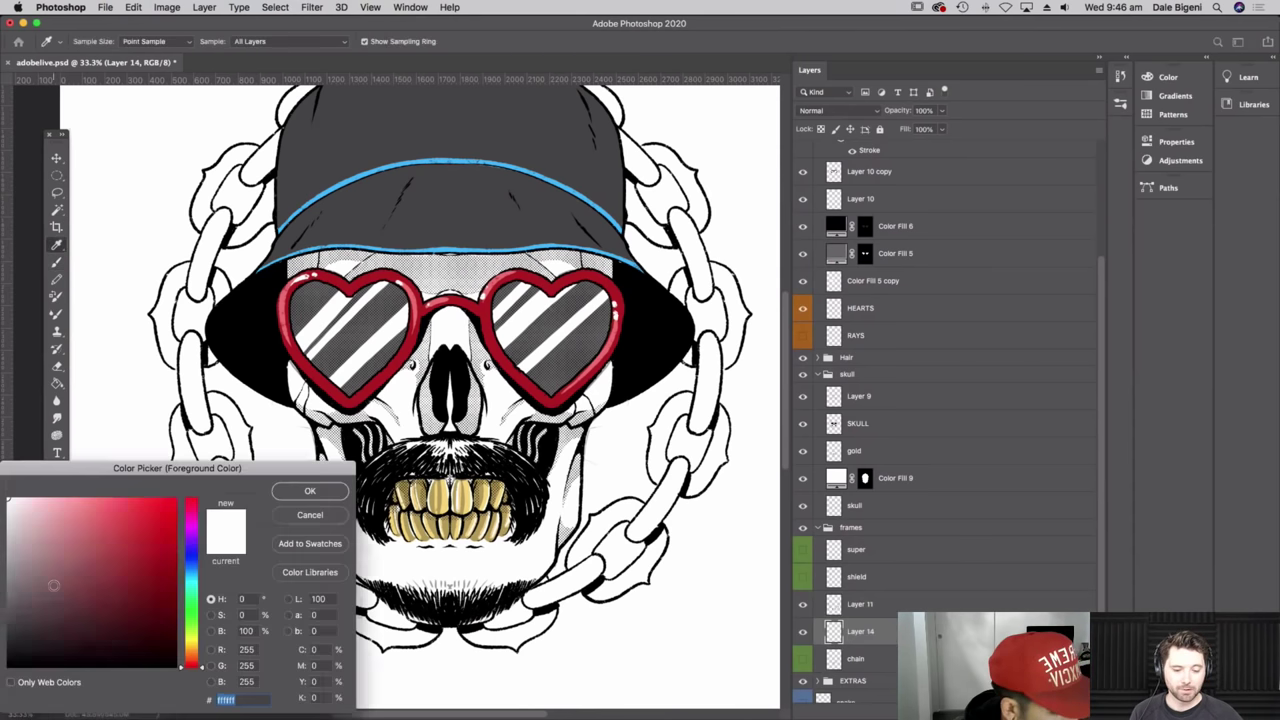
key(alt)
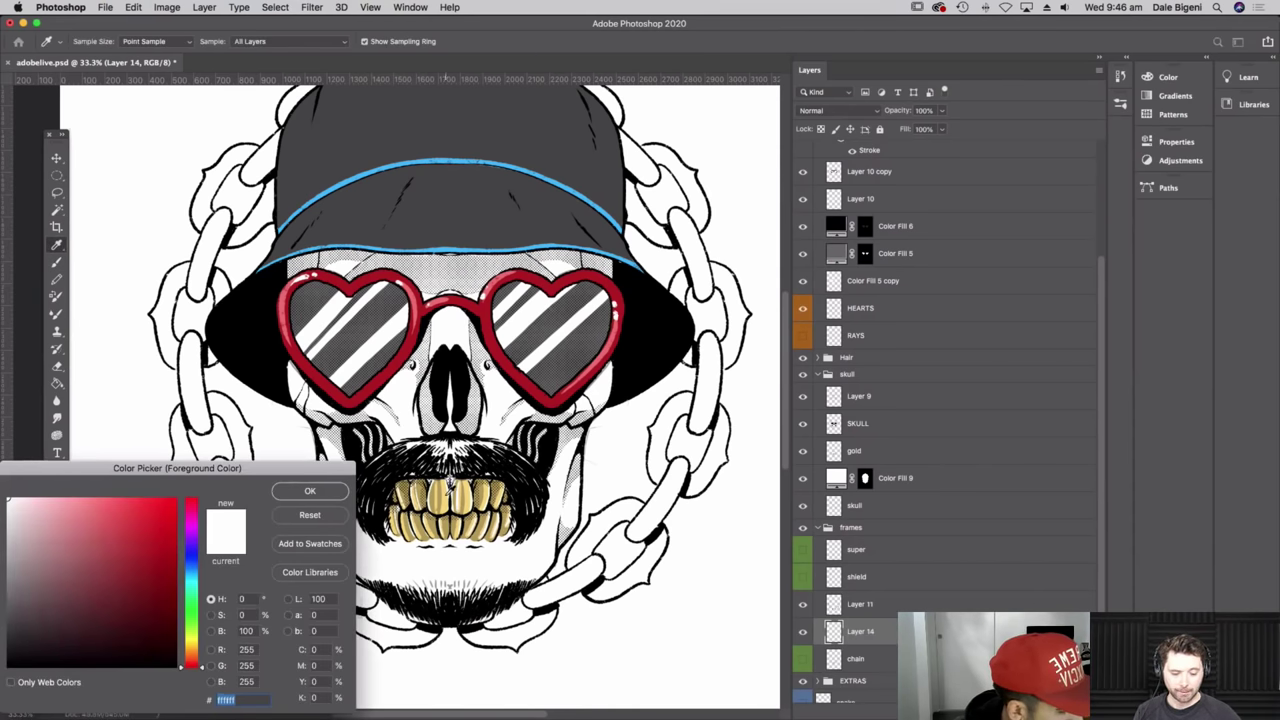
click(5, 575)
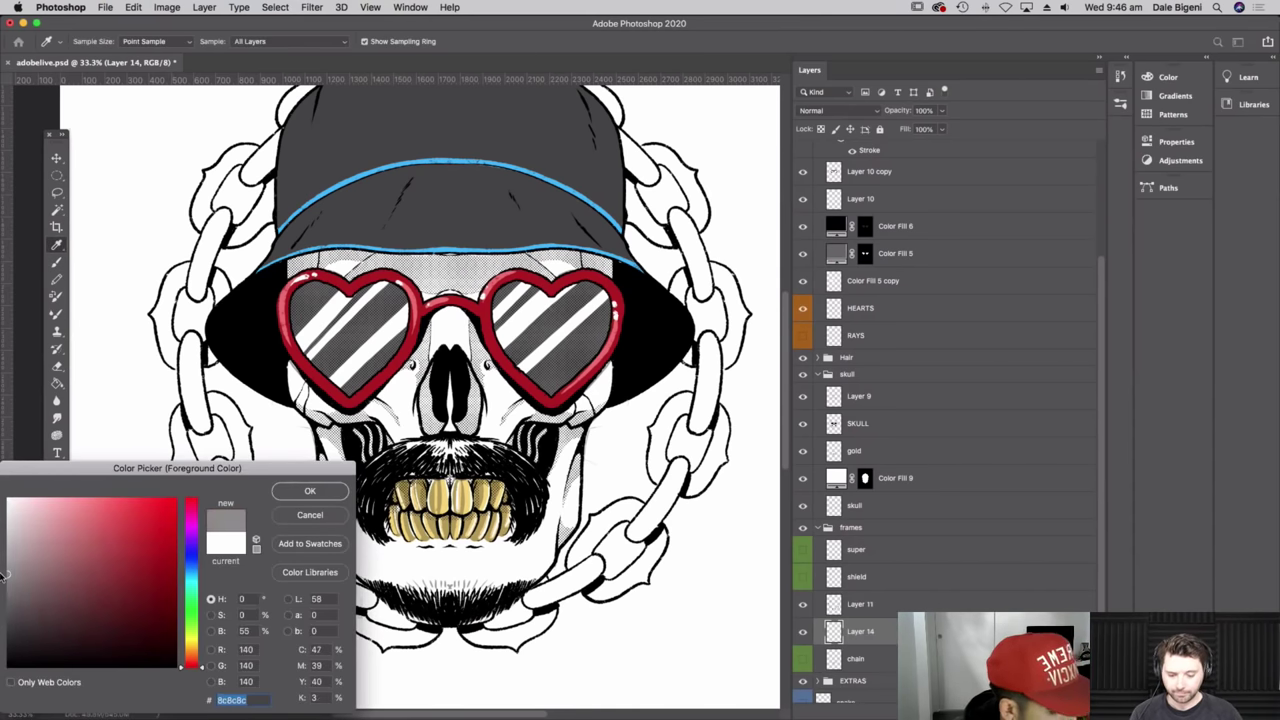
click(310, 490)
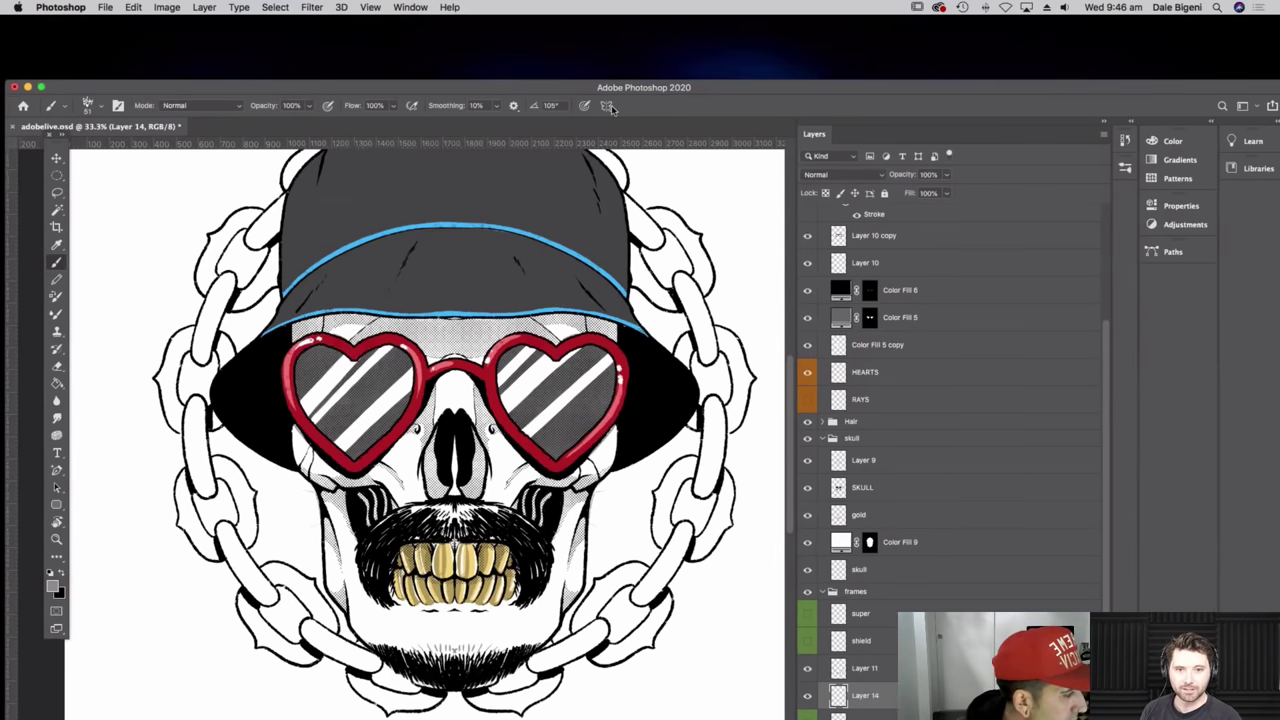
click(606, 106)
click(668, 124)
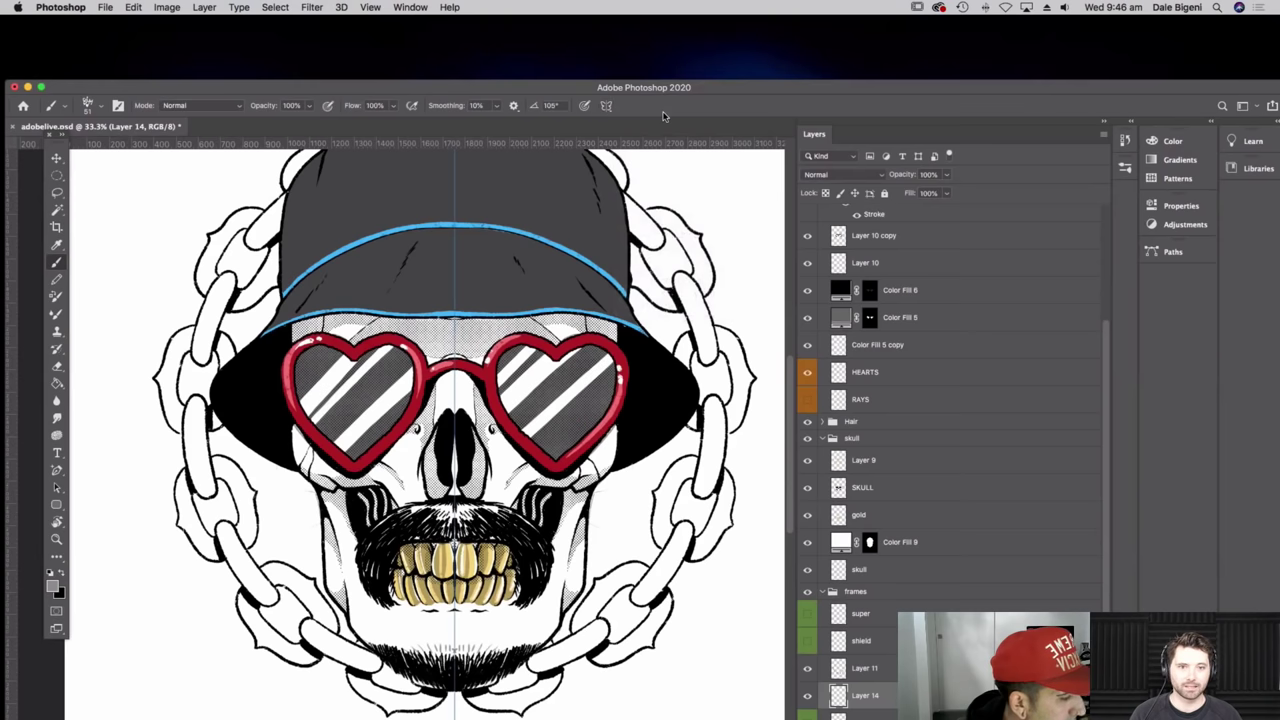
drag(48, 84, 43, 20)
- Paint all the chain links around the skull mid grey with symmetrical Brush strokes
mouse_move(208, 236)
mouse_down()
mouse_move(202, 274)
mouse_move(224, 214)
mouse_move(205, 243)
mouse_move(209, 193)
mouse_move(236, 157)
mouse_move(201, 198)
mouse_move(202, 211)
mouse_move(233, 155)
mouse_move(251, 160)
mouse_move(262, 145)
mouse_move(250, 172)
mouse_move(258, 152)
mouse_move(268, 157)
mouse_move(314, 219)
mouse_move(336, 159)
mouse_up()
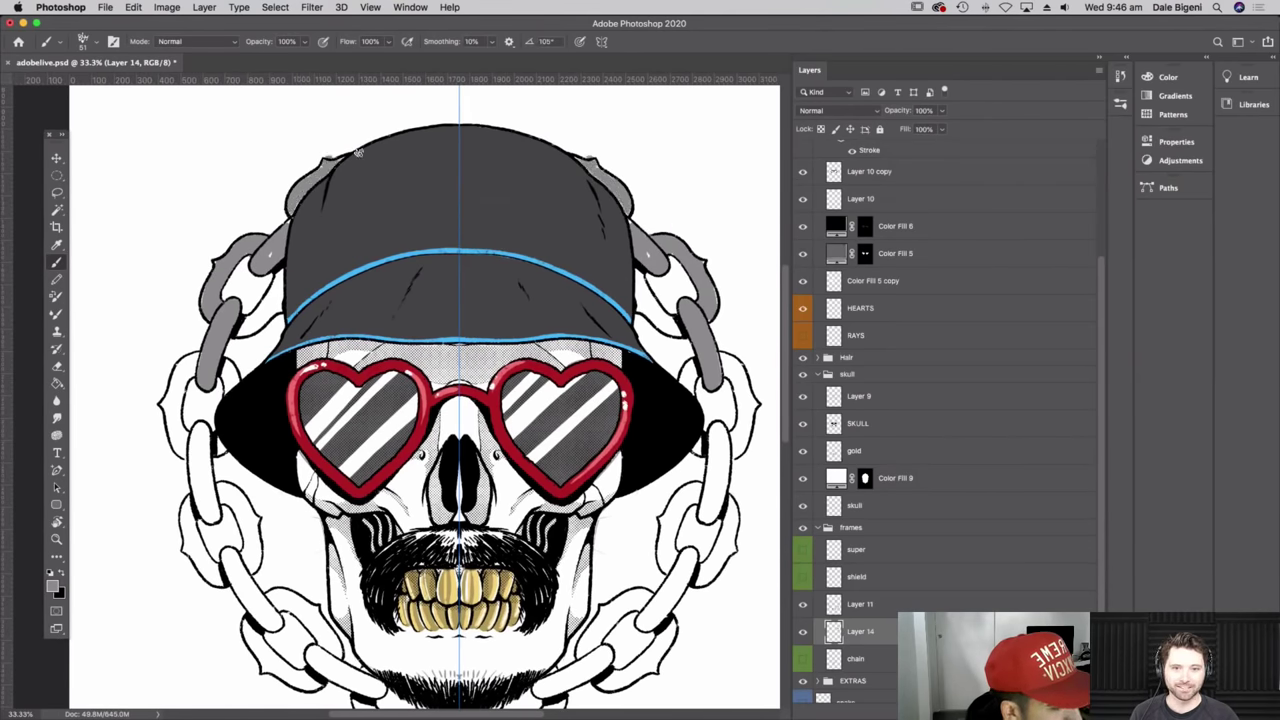
mouse_move(247, 320)
mouse_down()
mouse_move(261, 305)
mouse_move(282, 310)
mouse_move(238, 330)
mouse_move(270, 298)
mouse_move(248, 328)
mouse_up()
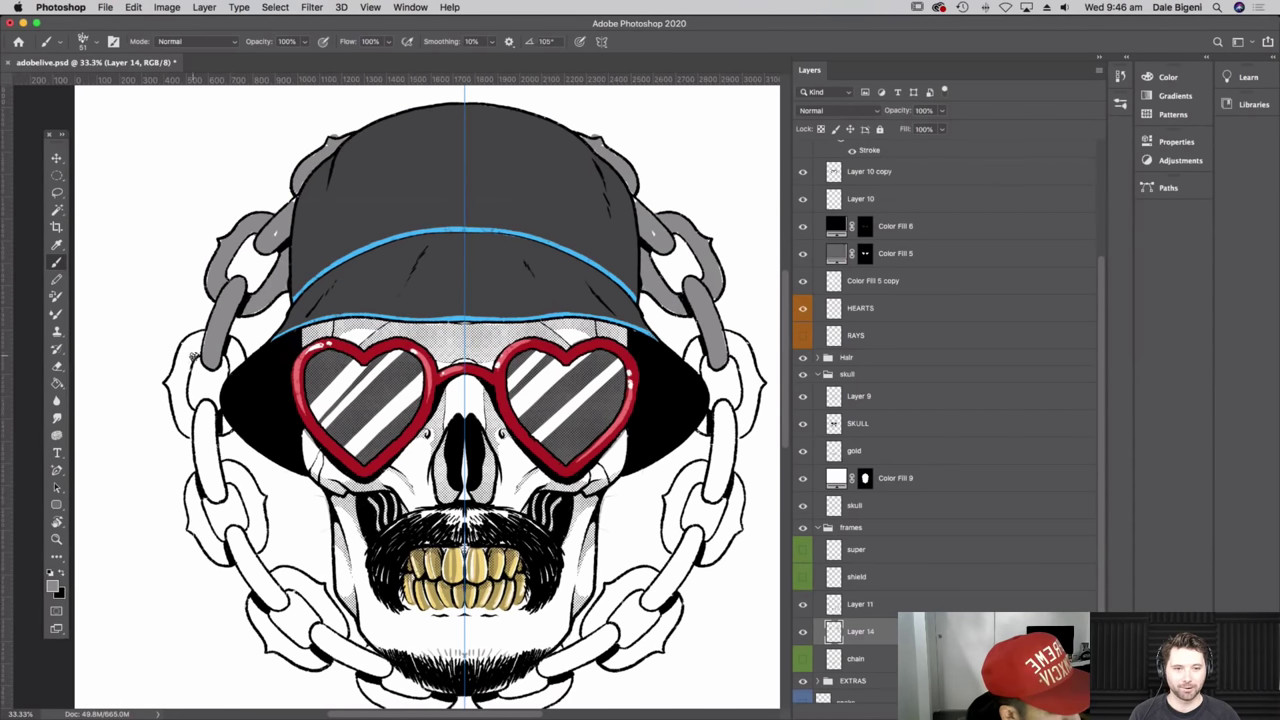
mouse_move(203, 336)
mouse_down()
mouse_move(172, 400)
mouse_move(198, 445)
mouse_up()
mouse_move(197, 340)
mouse_down()
mouse_move(182, 419)
mouse_move(186, 370)
mouse_move(212, 497)
mouse_move(205, 415)
mouse_move(210, 461)
mouse_move(225, 424)
mouse_up()
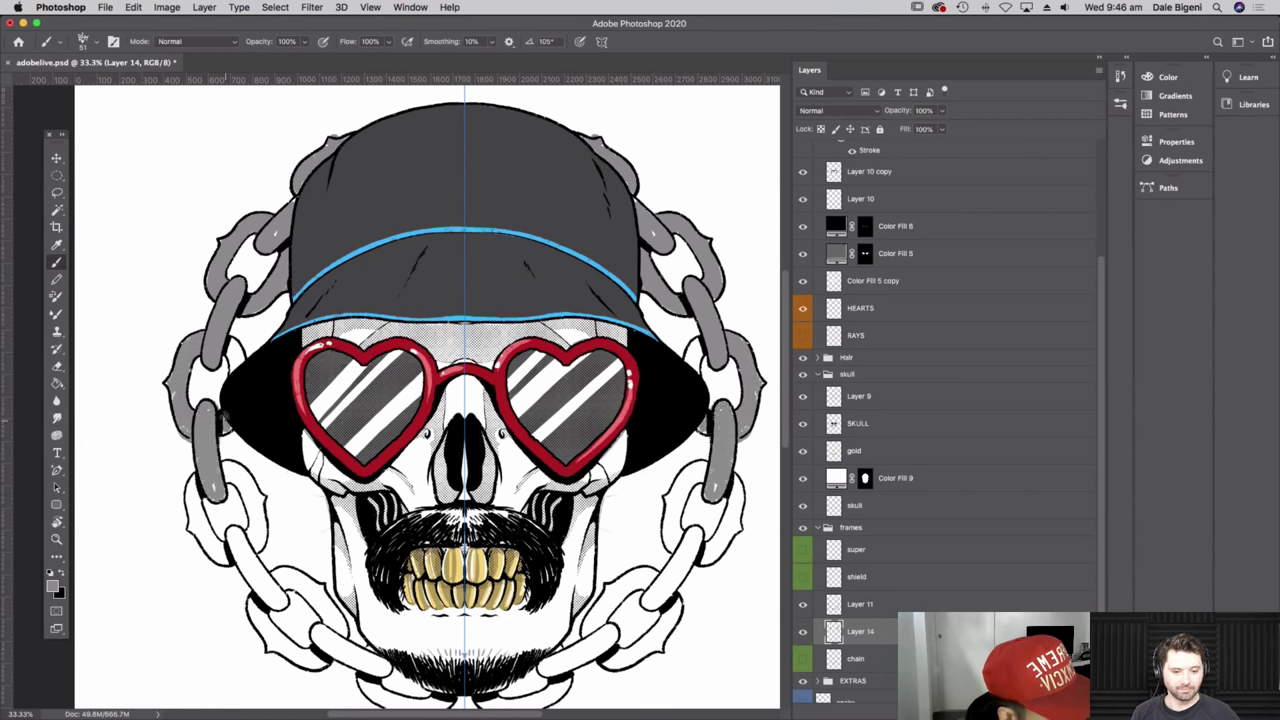
drag(229, 346, 242, 350)
drag(386, 385, 388, 303)
mouse_move(193, 398)
mouse_down()
mouse_move(213, 464)
mouse_move(240, 474)
mouse_move(210, 407)
mouse_move(234, 403)
mouse_move(256, 461)
mouse_move(262, 412)
mouse_move(262, 461)
mouse_move(256, 412)
mouse_move(256, 429)
mouse_move(228, 390)
mouse_up()
drag(362, 413, 324, 313)
mouse_move(198, 350)
mouse_down()
mouse_move(213, 395)
mouse_move(245, 420)
mouse_move(205, 357)
mouse_move(240, 415)
mouse_move(215, 378)
mouse_move(240, 415)
mouse_move(217, 420)
mouse_move(240, 470)
mouse_move(212, 423)
mouse_move(234, 464)
mouse_up()
mouse_move(243, 402)
mouse_down()
mouse_move(298, 445)
mouse_move(275, 408)
mouse_move(245, 394)
mouse_move(286, 418)
mouse_move(292, 361)
mouse_up()
key(r)
mouse_move(320, 456)
mouse_down()
mouse_move(308, 437)
mouse_move(311, 342)
mouse_up()
key(b)
mouse_move(303, 366)
mouse_down()
mouse_move(320, 292)
mouse_move(321, 326)
mouse_move(271, 389)
mouse_move(292, 434)
mouse_move(283, 366)
mouse_move(316, 346)
mouse_up()
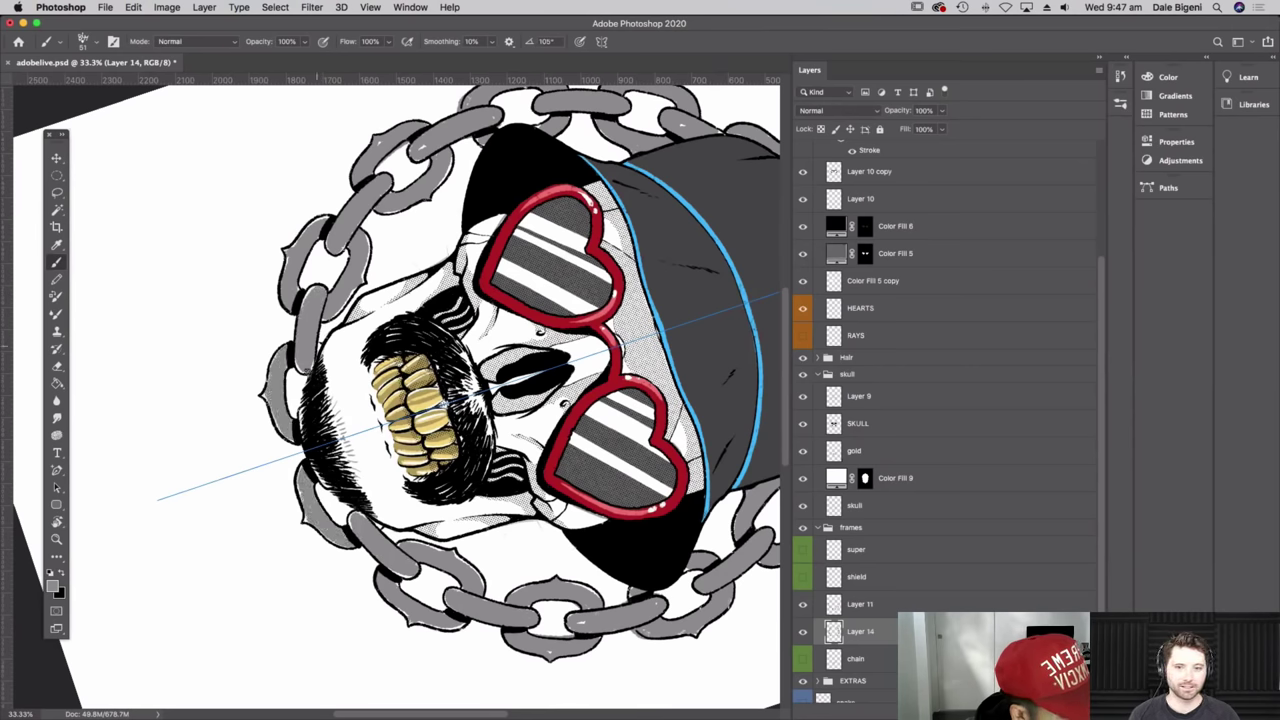
key(Escape)
drag(516, 337, 524, 401)
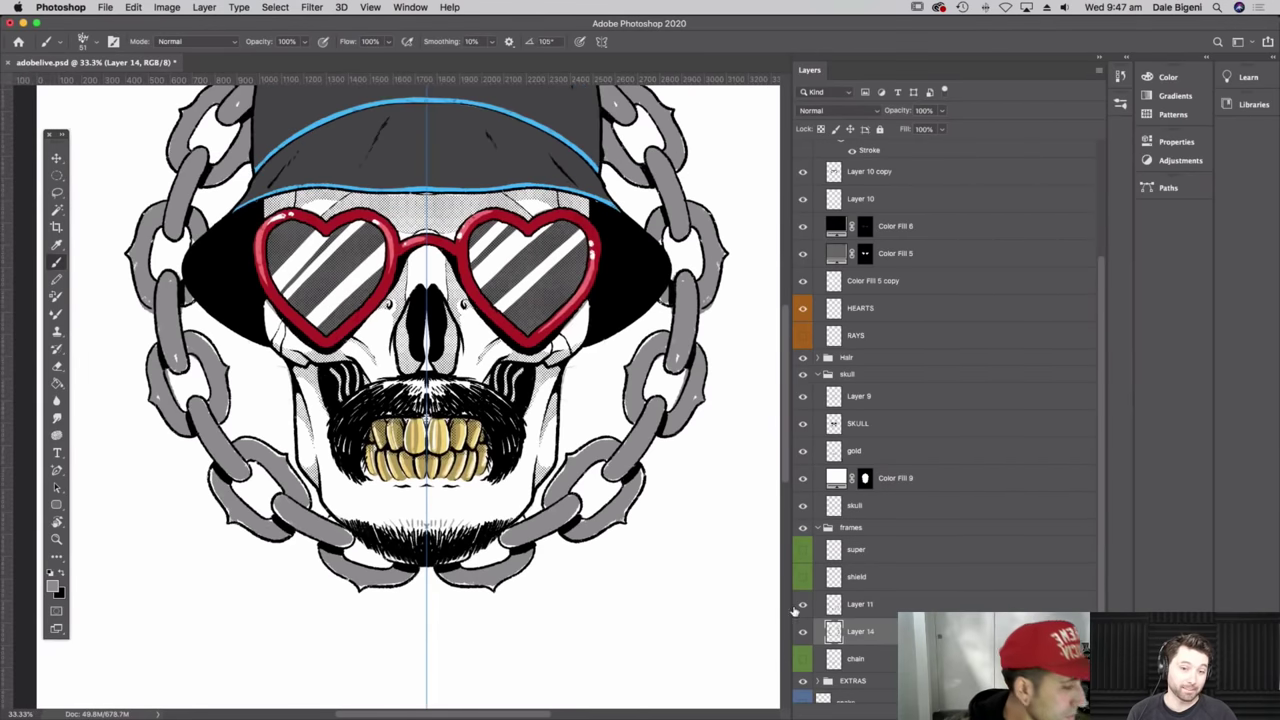
- Change the glasses' lens fill, Color Fill 5, to light pink #f7acac
click(52, 585)
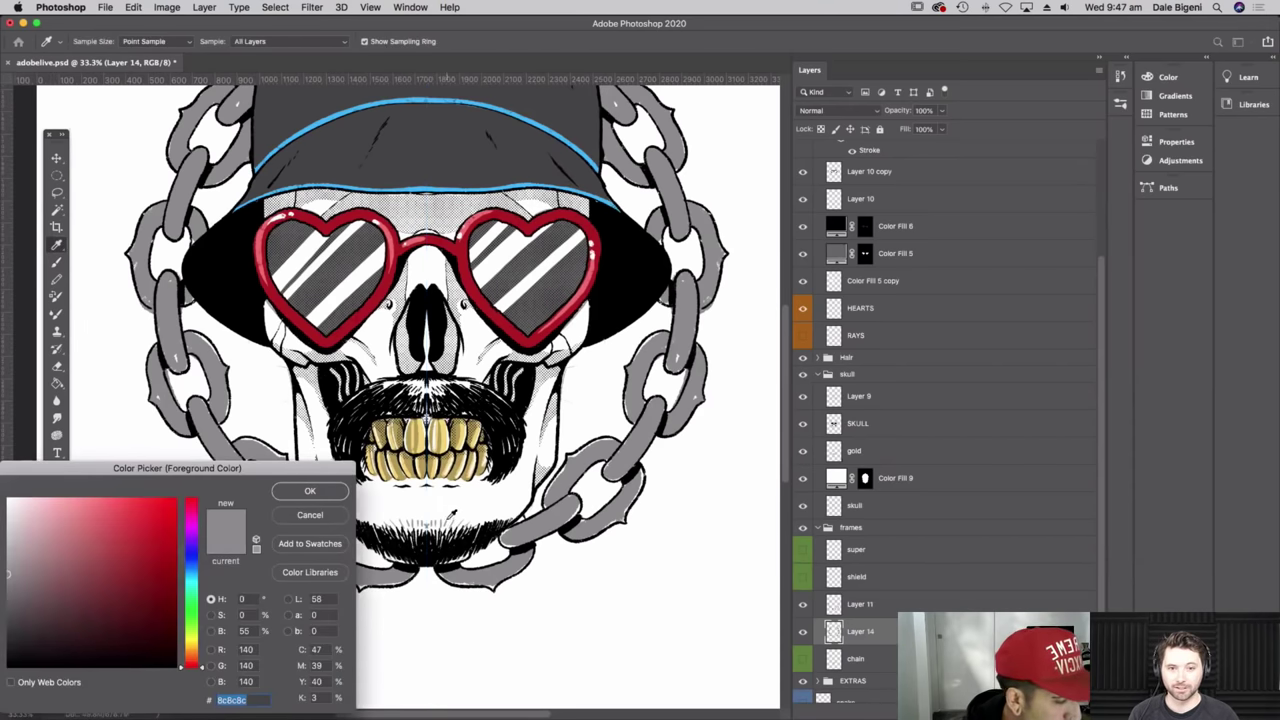
click(335, 515)
double_click(838, 253)
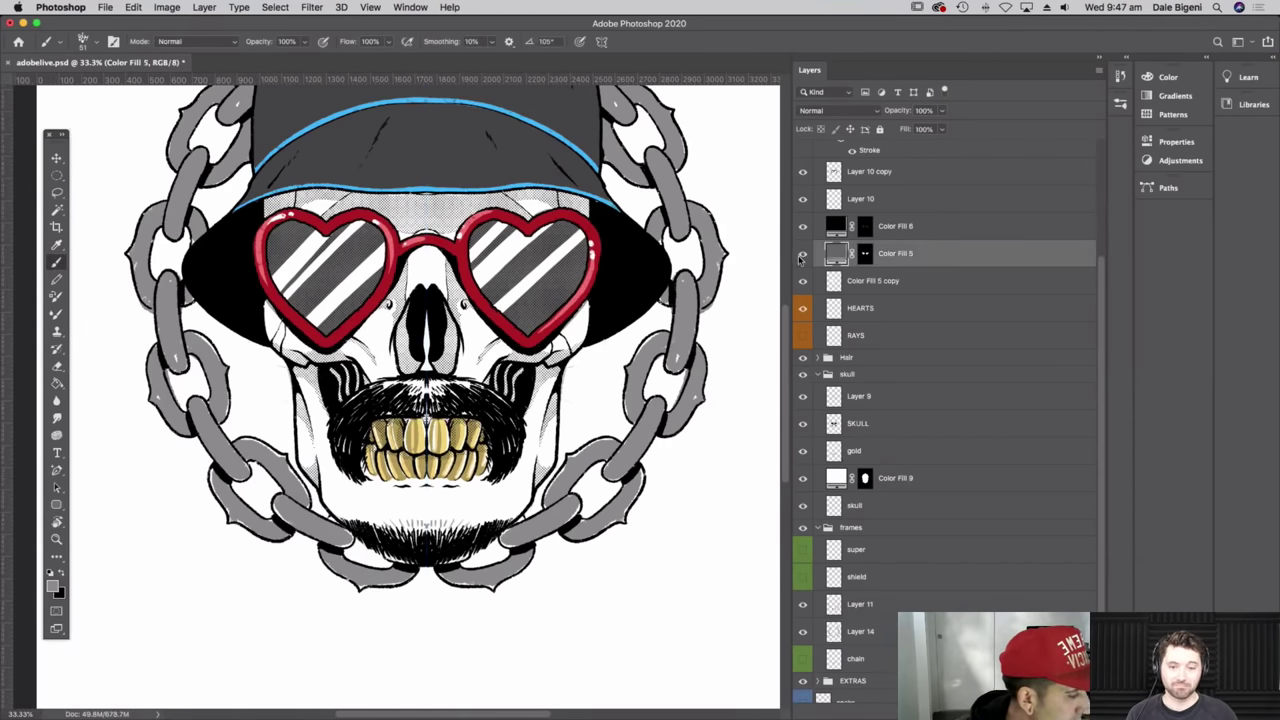
drag(100, 542, 58, 502)
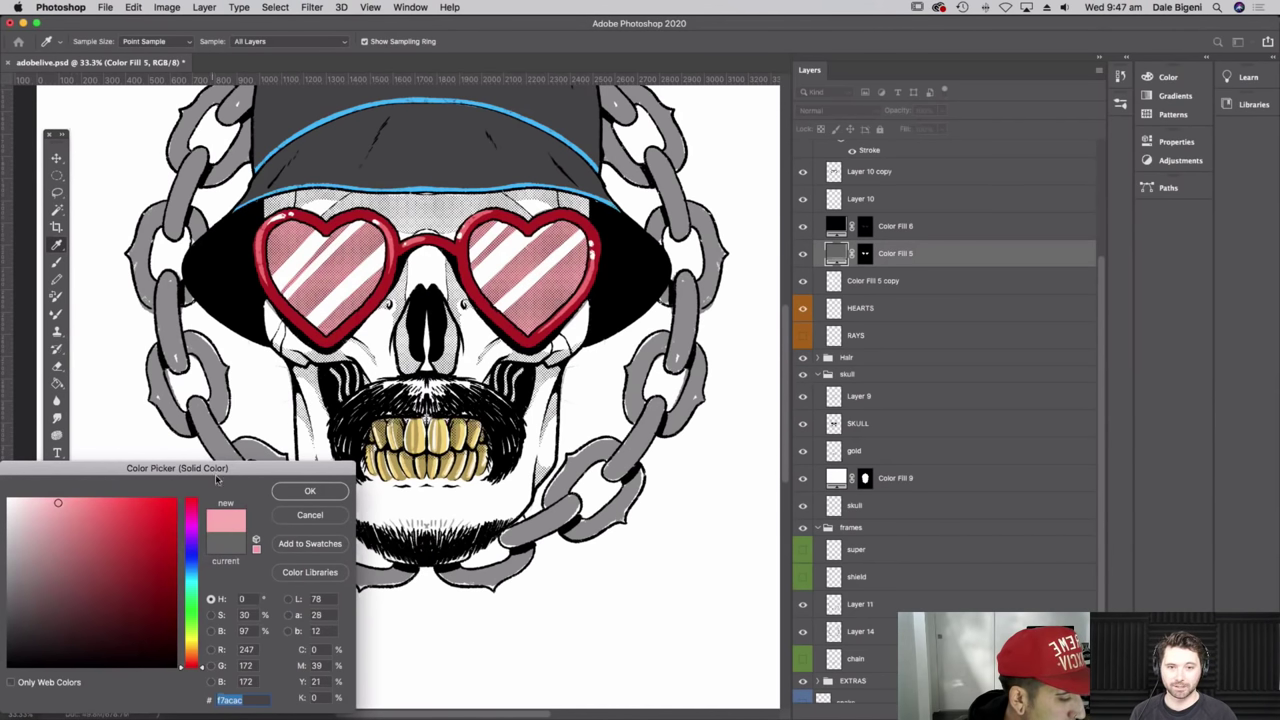
click(345, 491)
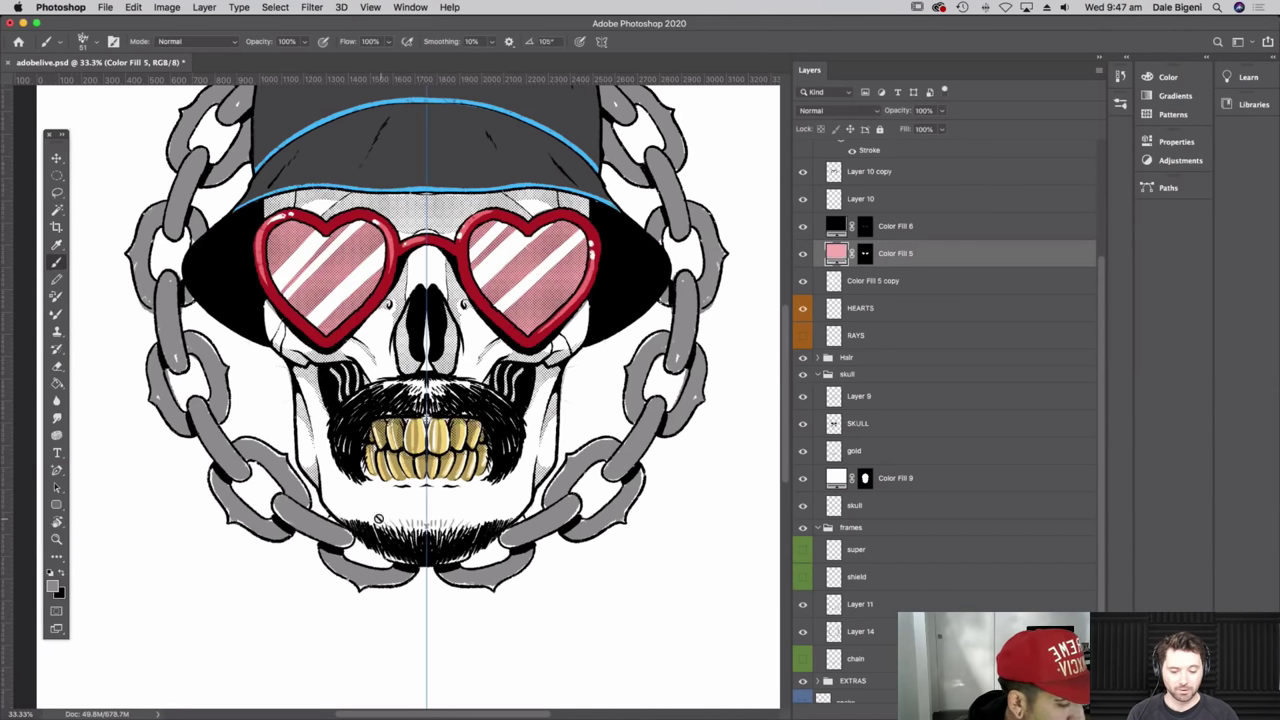
- Select the chain's colour layer, Layer 14, and set the foreground colour to dark grey #424242
click(882, 661)
click(860, 631)
click(51, 584)
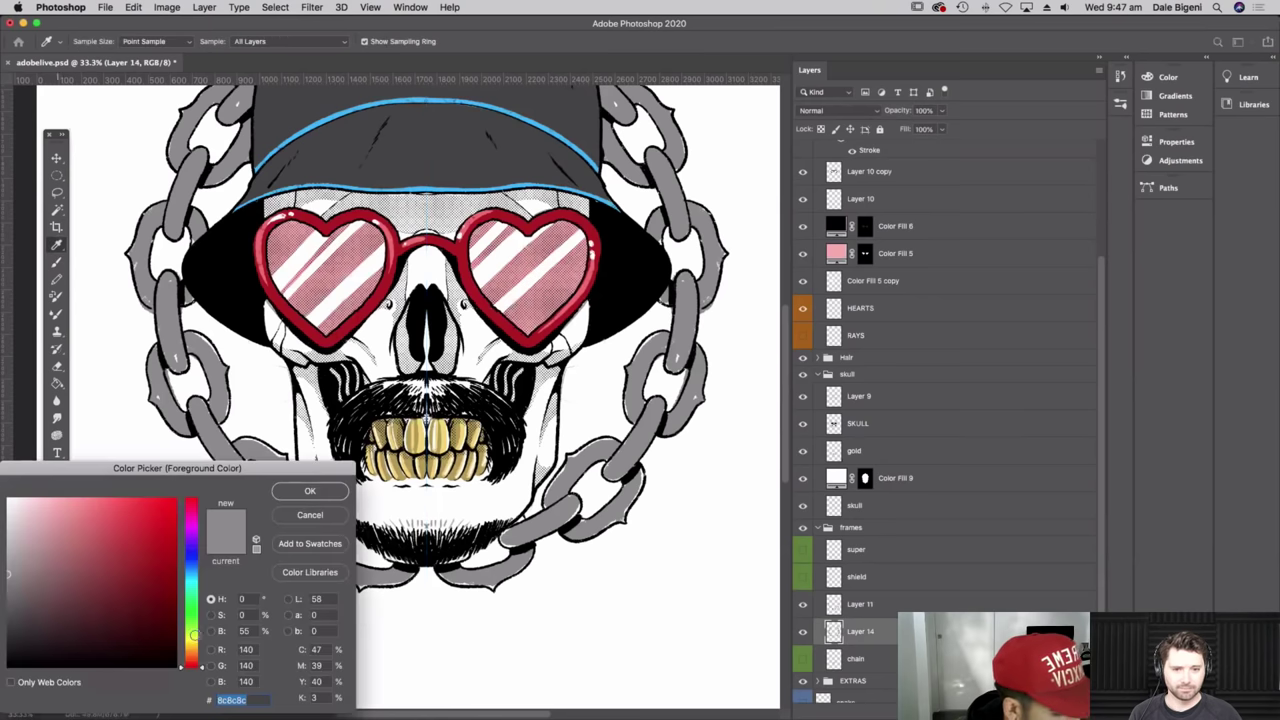
click(5, 605)
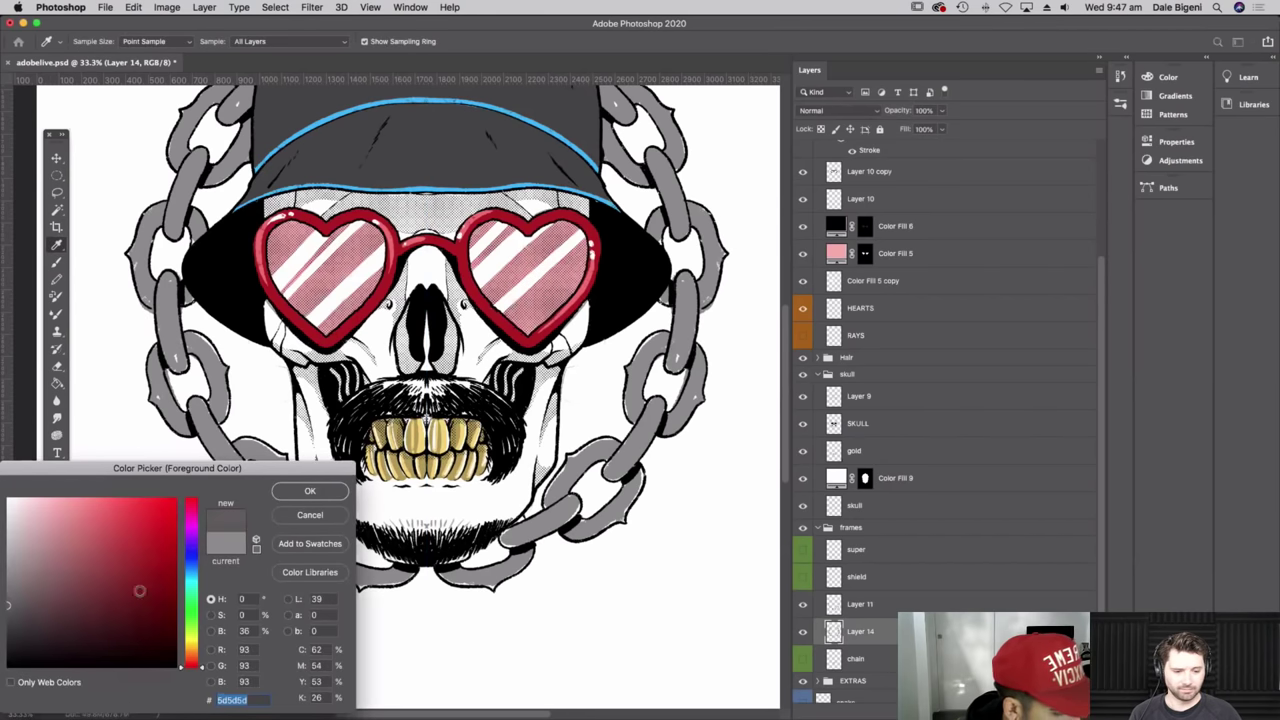
click(31, 623)
click(310, 491)
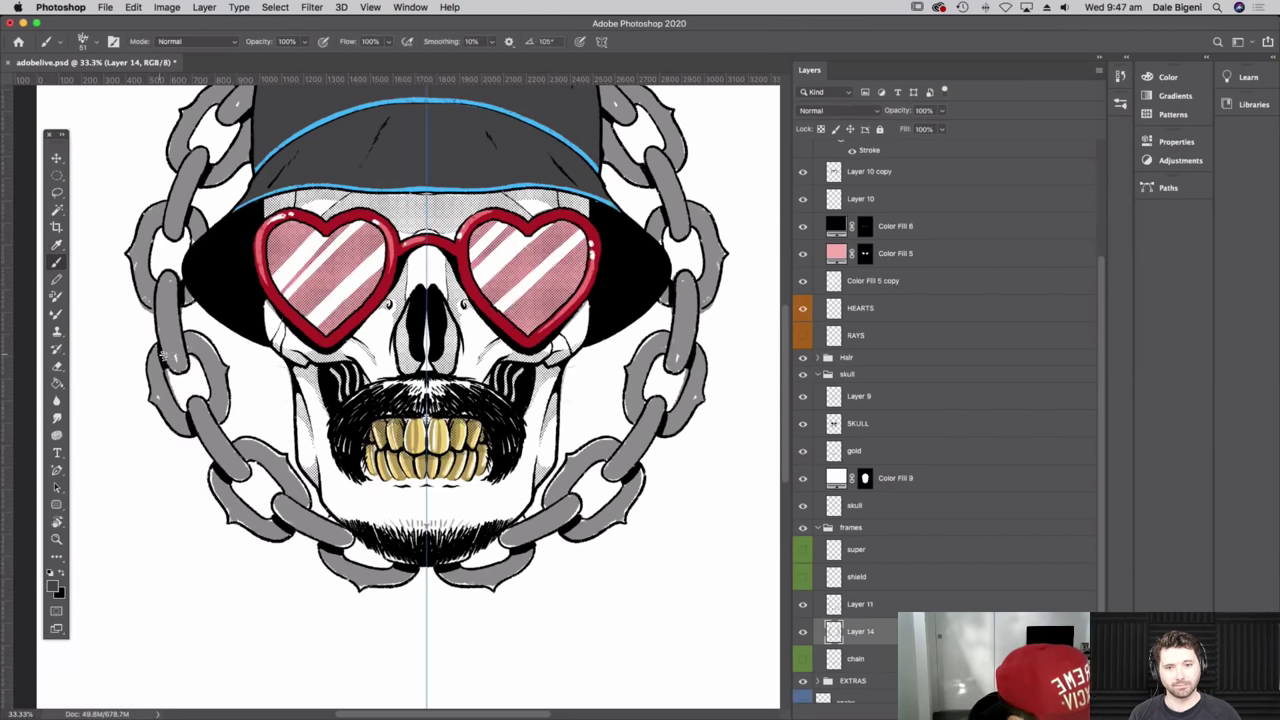
- Paint dark grey shading along the edges of the chain links with symmetrical Brush strokes
drag(157, 362, 187, 418)
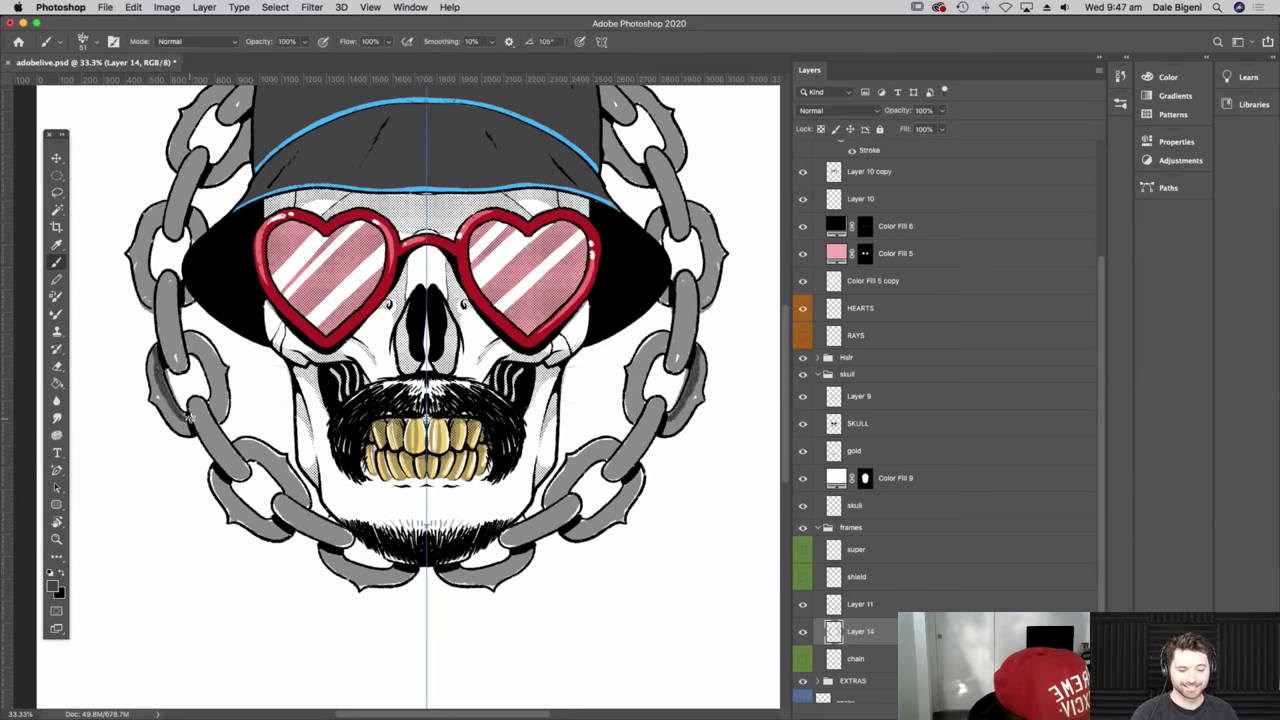
key(super+z)
mouse_move(156, 346)
mouse_down()
mouse_move(152, 398)
mouse_move(194, 426)
mouse_up()
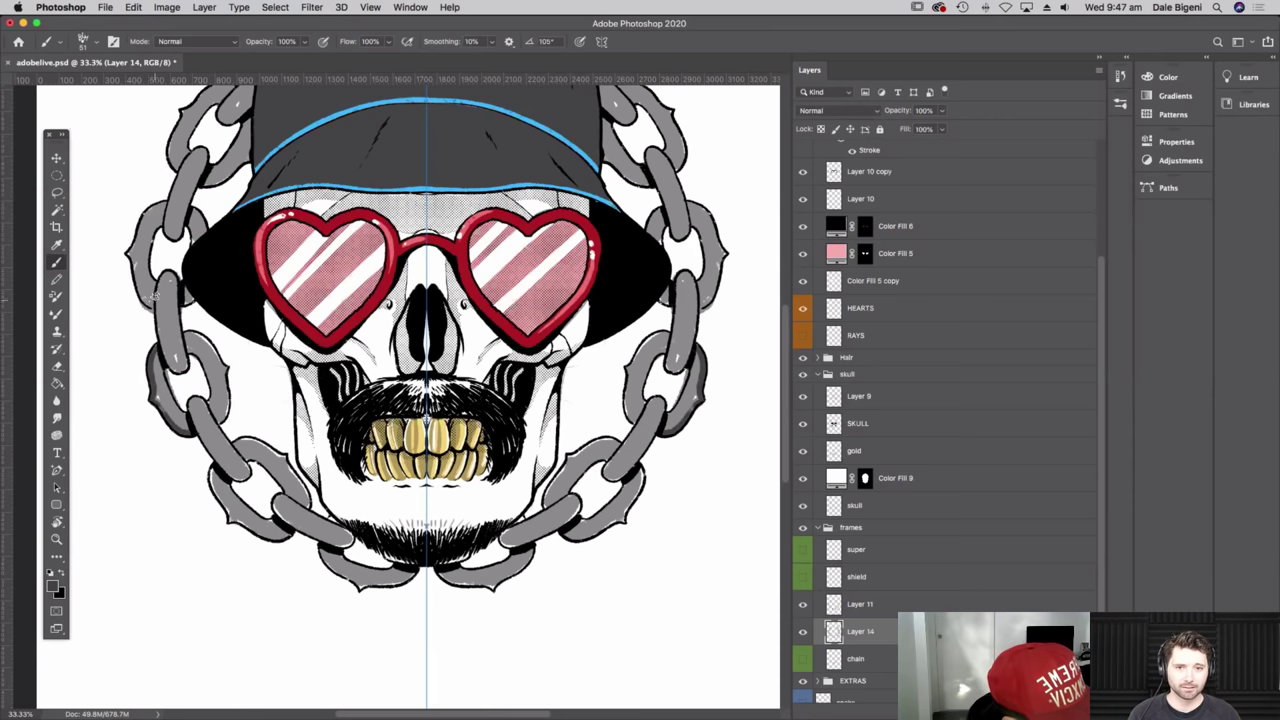
mouse_move(147, 302)
mouse_down()
mouse_move(136, 225)
mouse_move(167, 202)
mouse_move(186, 328)
mouse_move(195, 270)
mouse_move(224, 242)
mouse_move(204, 298)
mouse_move(193, 266)
mouse_move(215, 232)
mouse_move(316, 190)
mouse_up()
scroll(224, 242, up, 2)
scroll(283, 198, up, 4)
drag(383, 343, 416, 255)
drag(214, 410, 213, 387)
drag(215, 442, 219, 455)
mouse_move(250, 498)
mouse_down()
mouse_move(268, 548)
mouse_move(296, 568)
mouse_move(233, 426)
mouse_move(226, 478)
mouse_move(280, 488)
mouse_move(270, 437)
mouse_move(305, 488)
mouse_move(362, 480)
mouse_up()
mouse_move(231, 403)
mouse_down()
mouse_move(240, 420)
mouse_move(300, 442)
mouse_up()
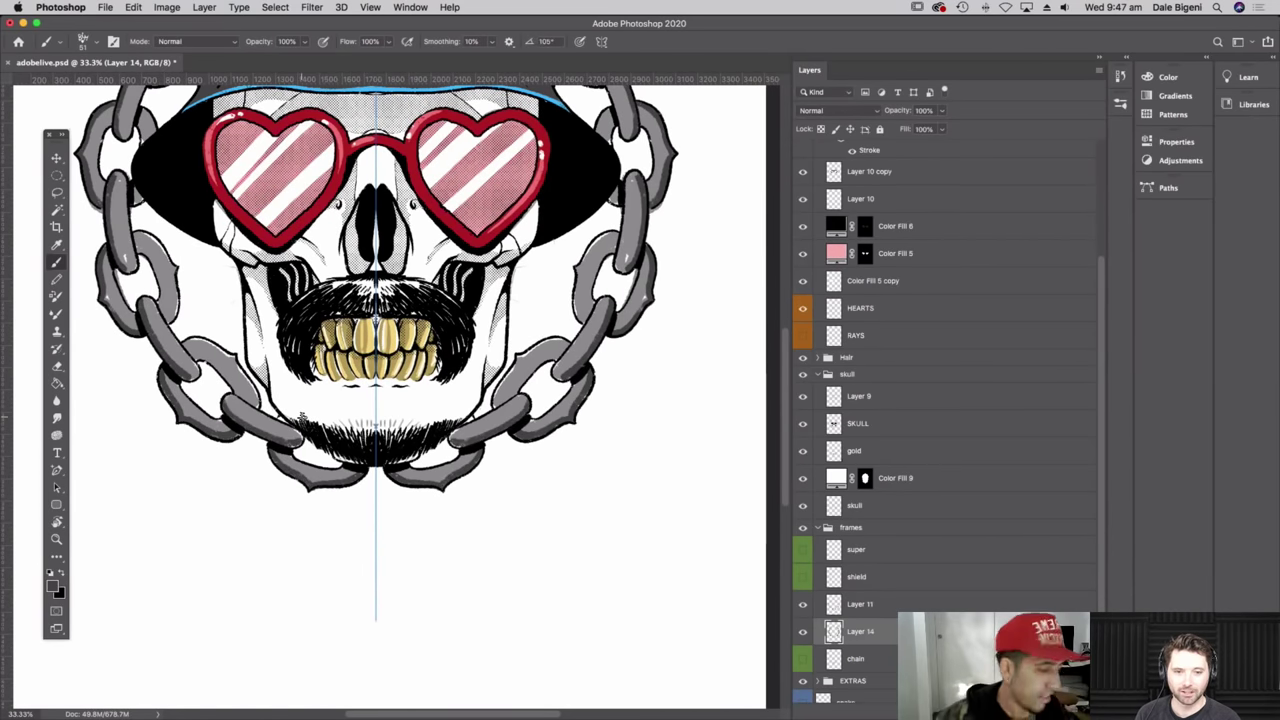
- Sample the hat's dark grey, lighten it to a mid grey foreground colour, and turn off the Brush symmetry
key(super+minus)
key(super+minus)
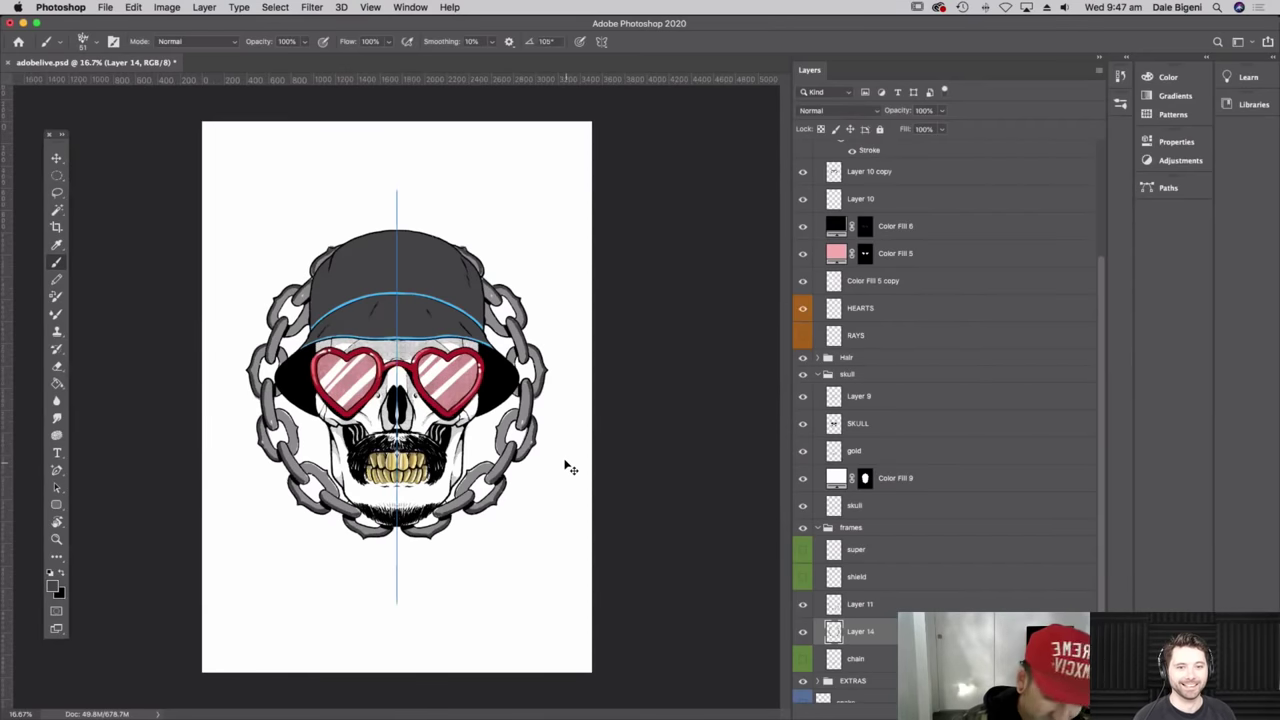
key(super+plus)
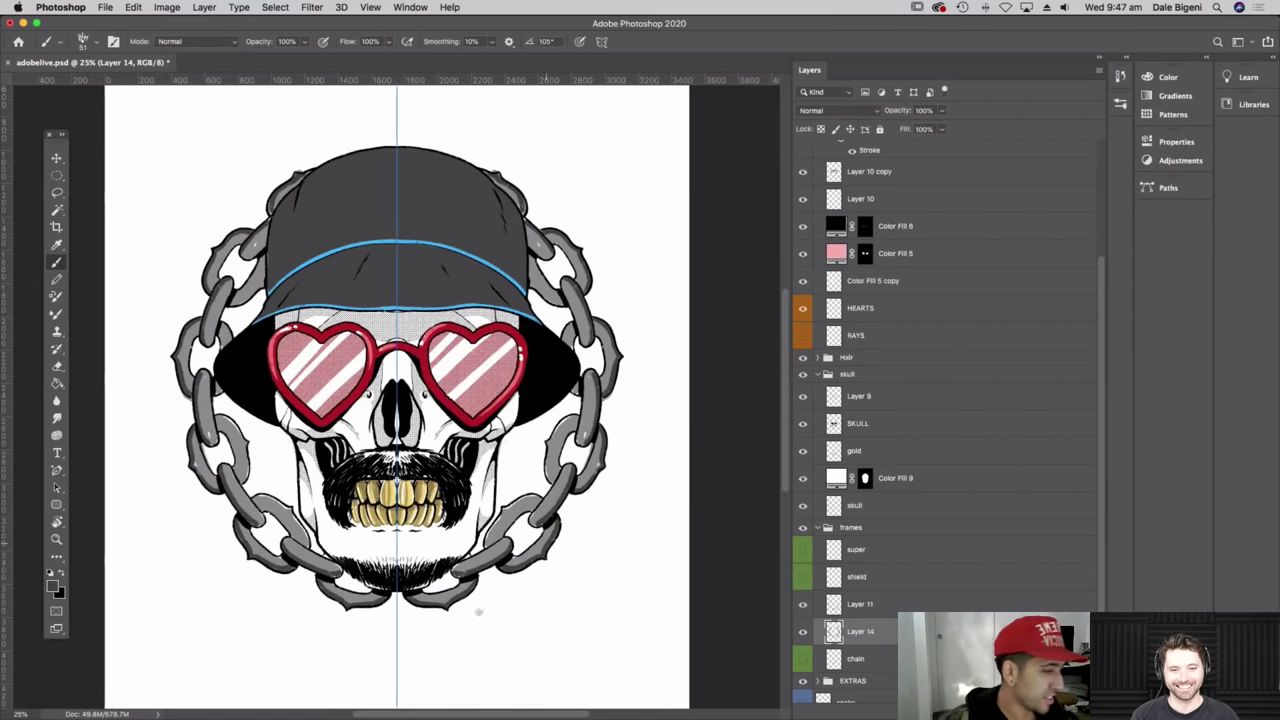
click(52, 586)
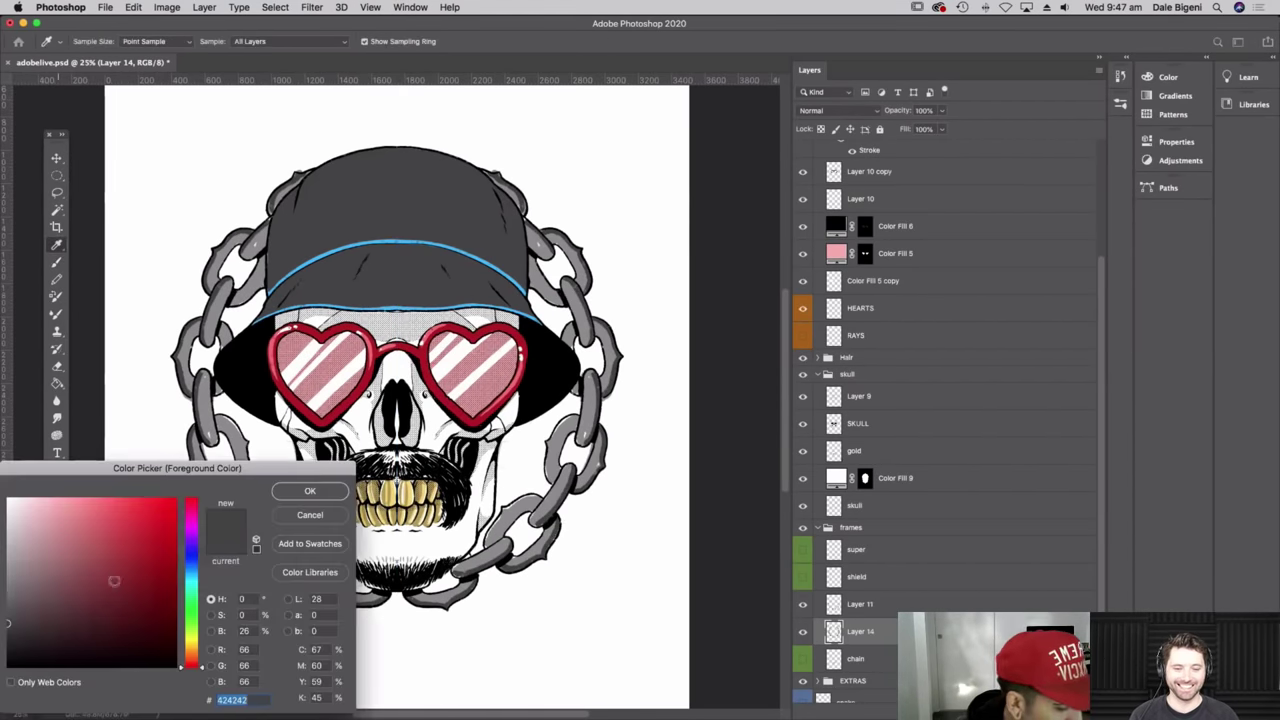
click(6, 585)
click(385, 219)
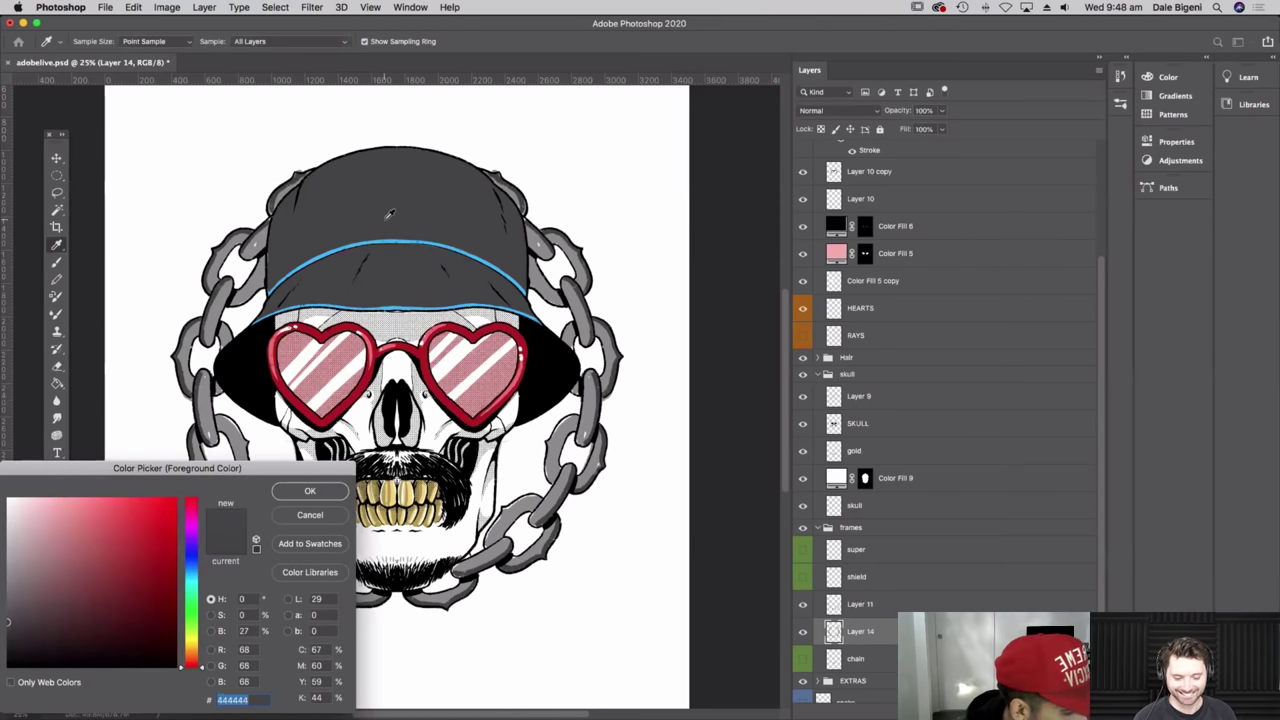
click(7, 581)
key(Return)
key(b)
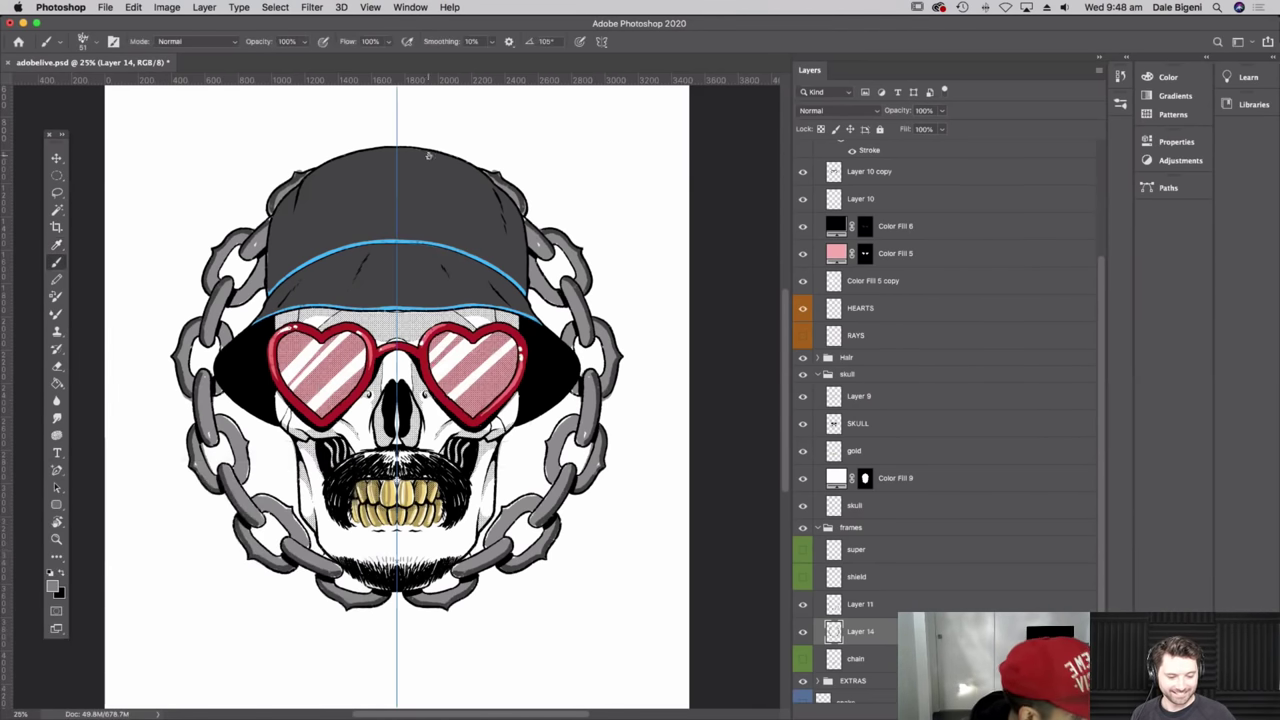
click(604, 42)
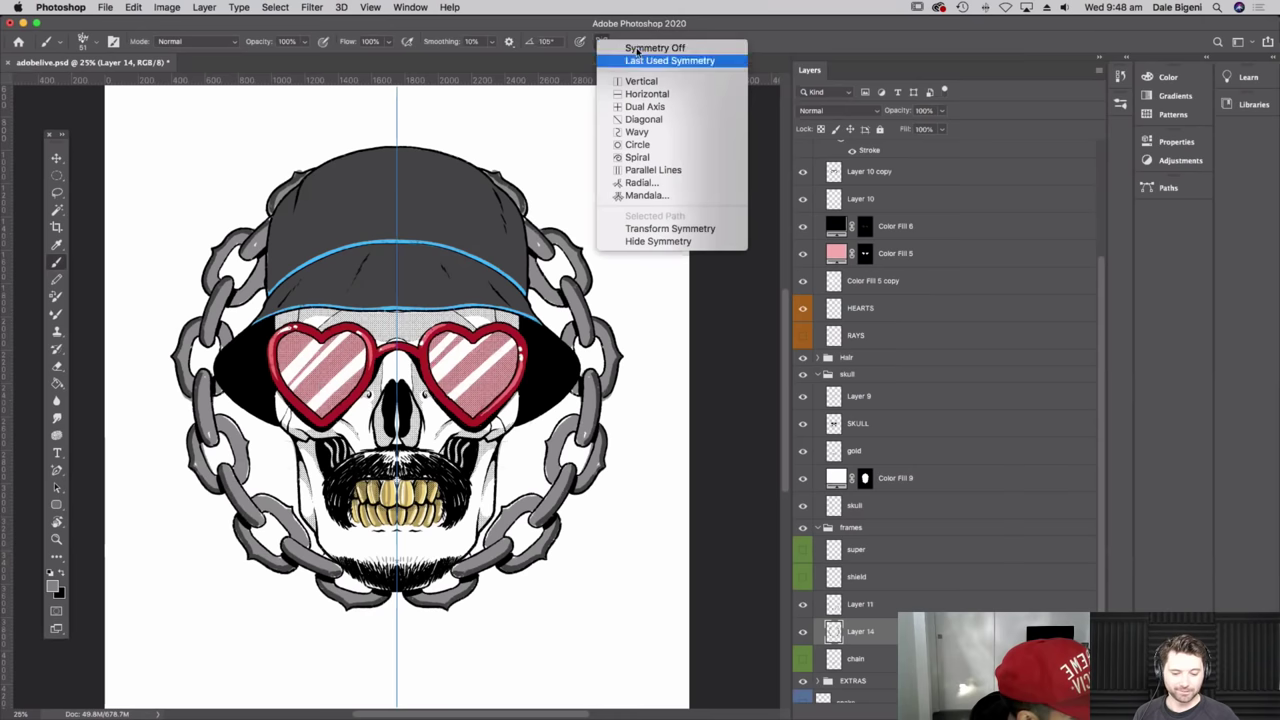
click(655, 47)
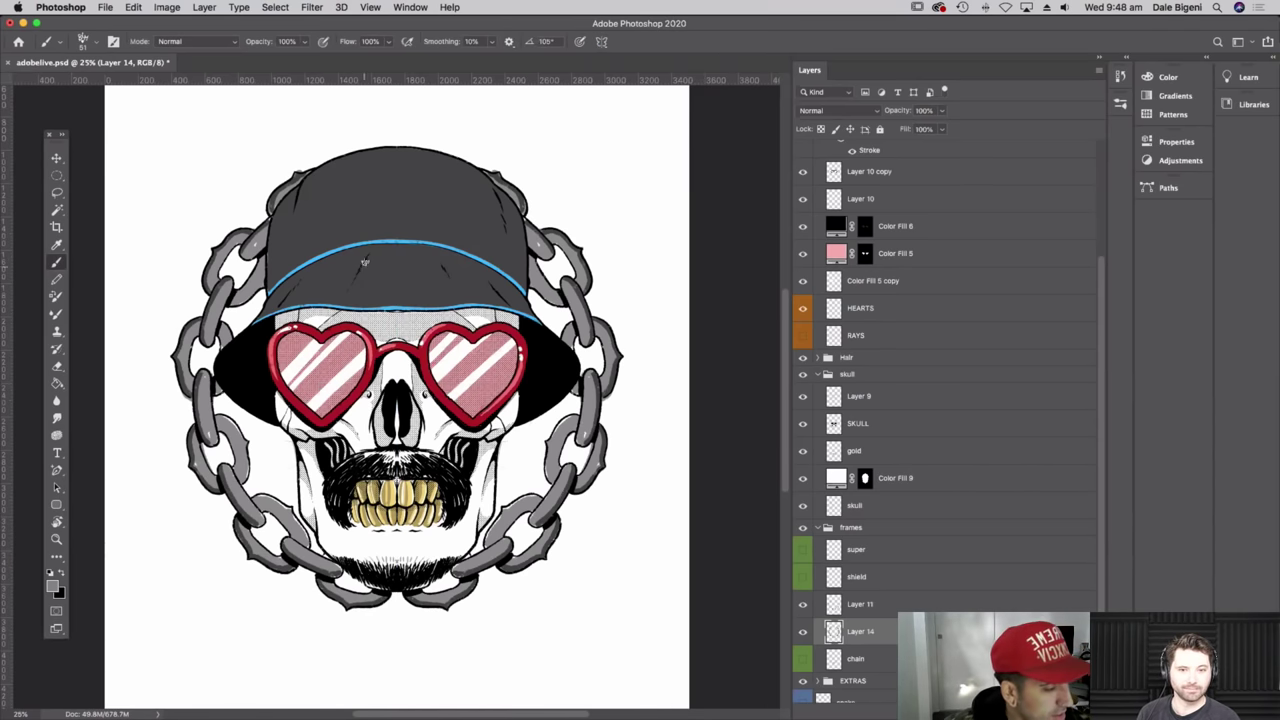
- Expand the headwear group and add a new layer directly above the Color Fill 8 layer
scroll(401, 262, up, 2)
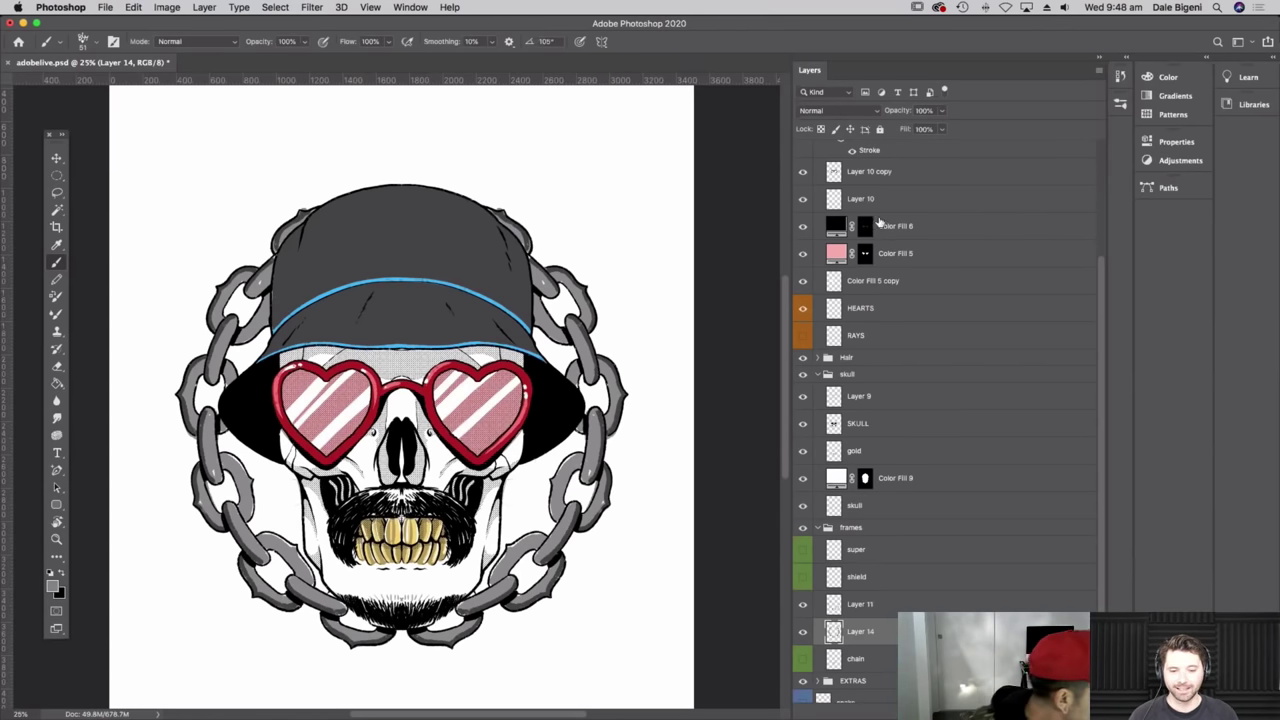
scroll(1086, 240, up, 5)
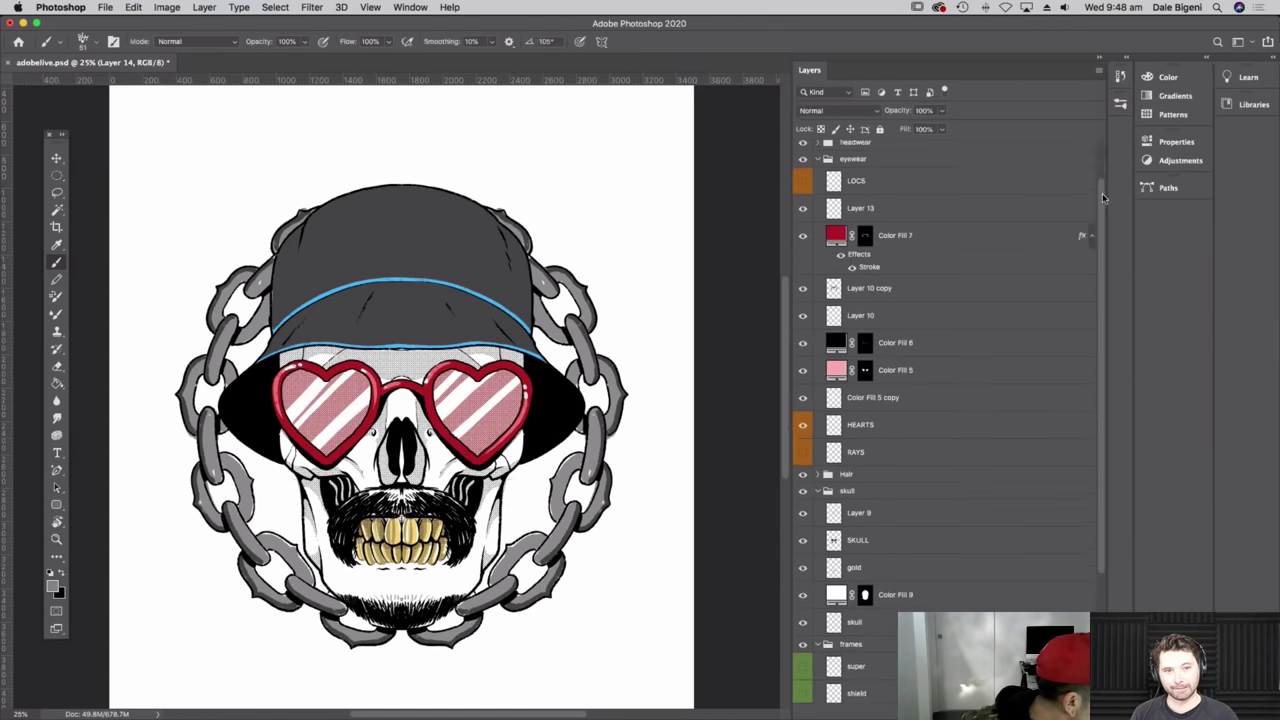
click(817, 192)
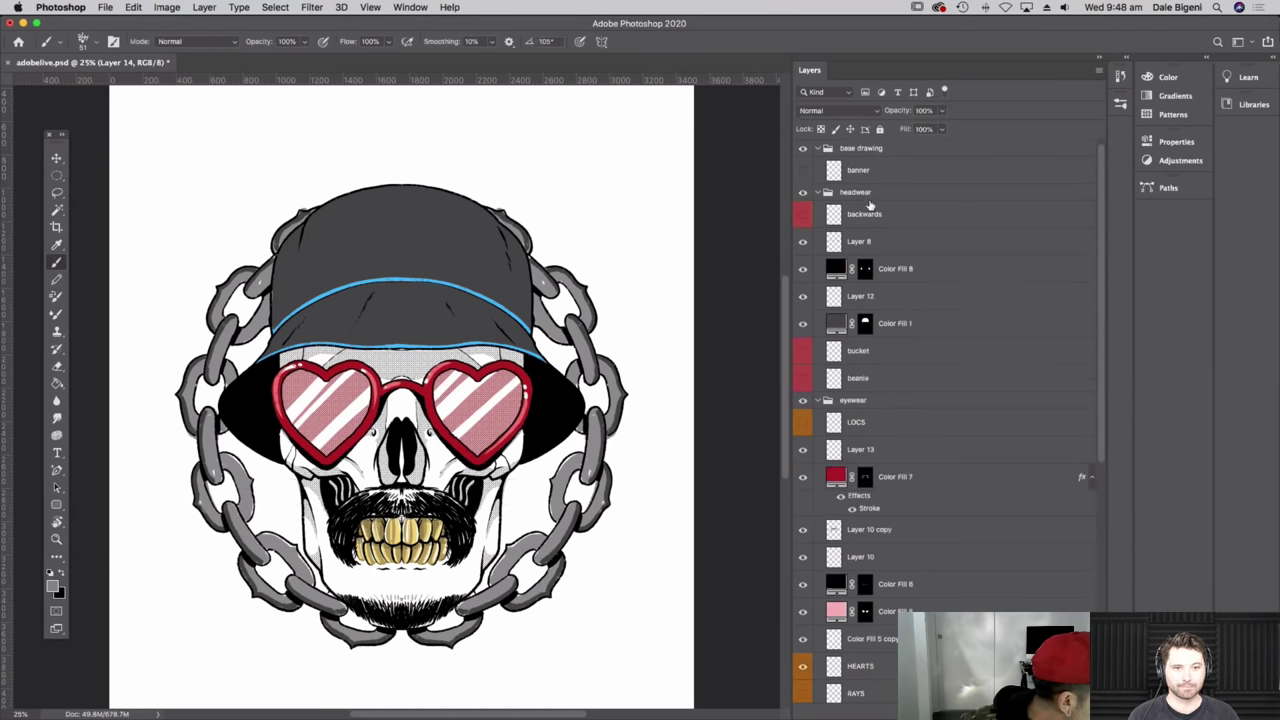
click(884, 218)
click(920, 243)
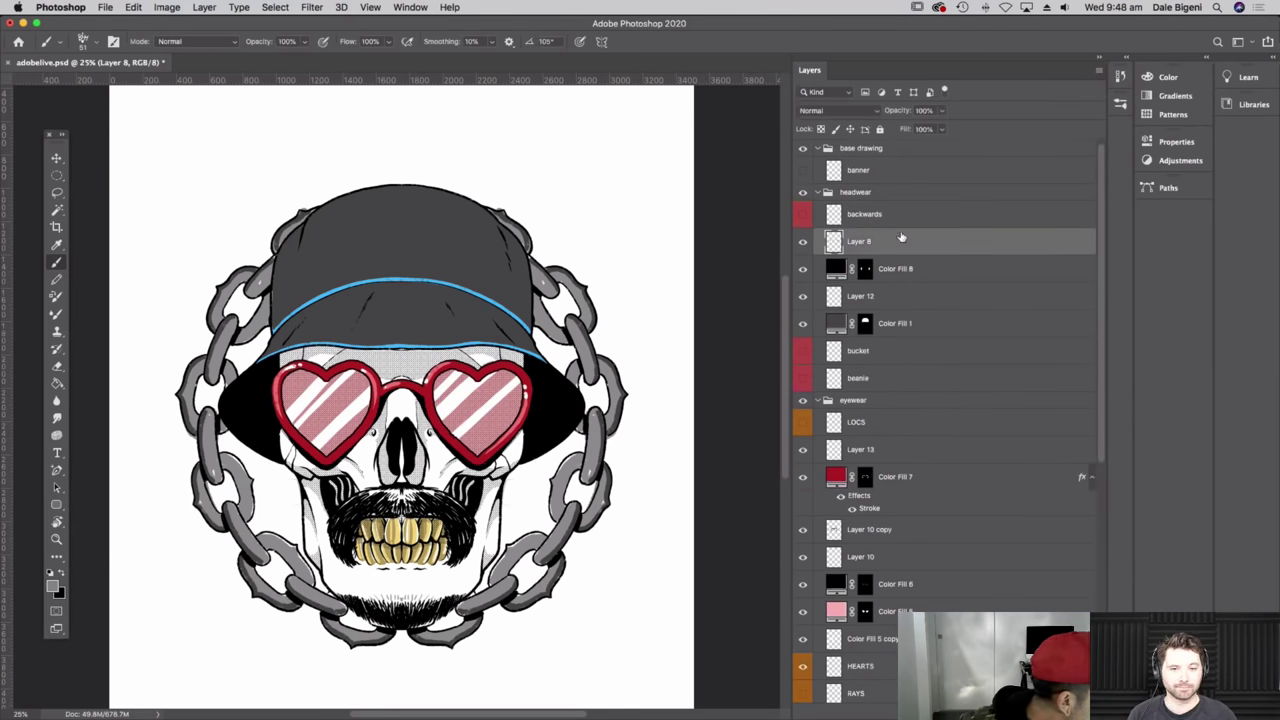
click(804, 244)
click(923, 267)
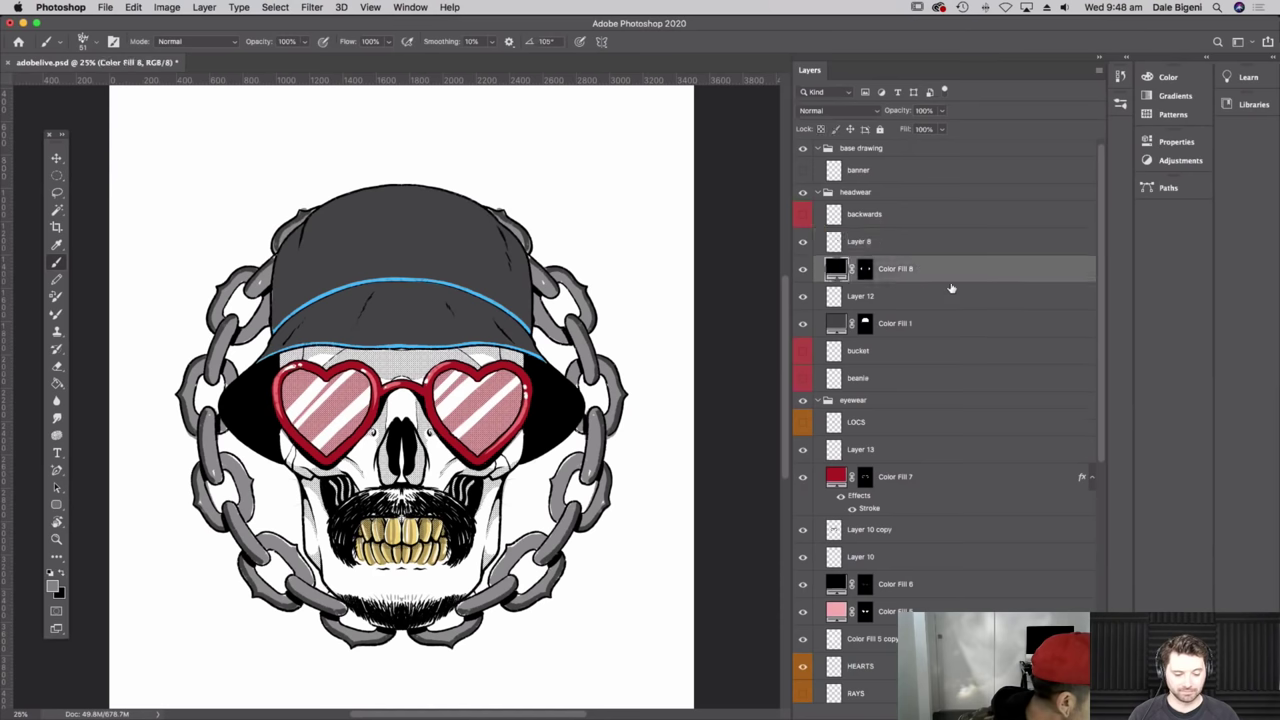
key(super+alt+shift+n)
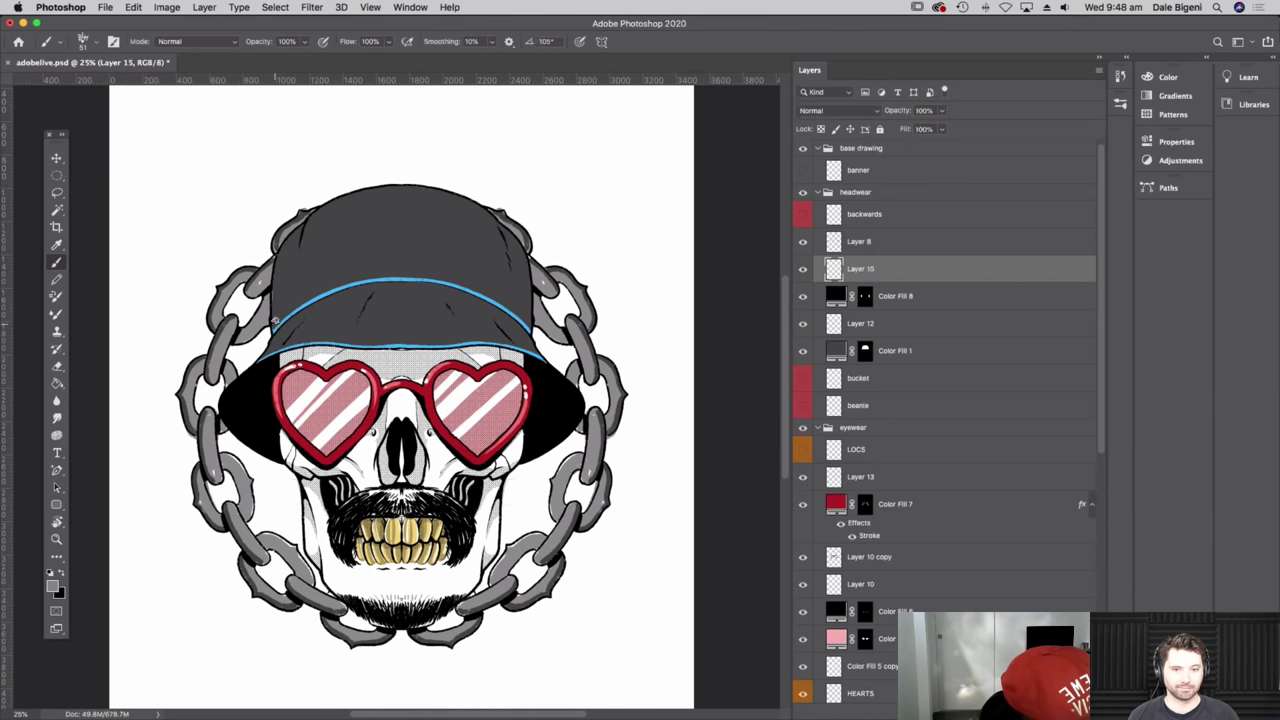
- Paint a mid grey Brush highlight along the upper edge of the bucket hat's crown
drag(440, 335, 546, 560)
key(r)
drag(585, 522, 544, 411)
key(b)
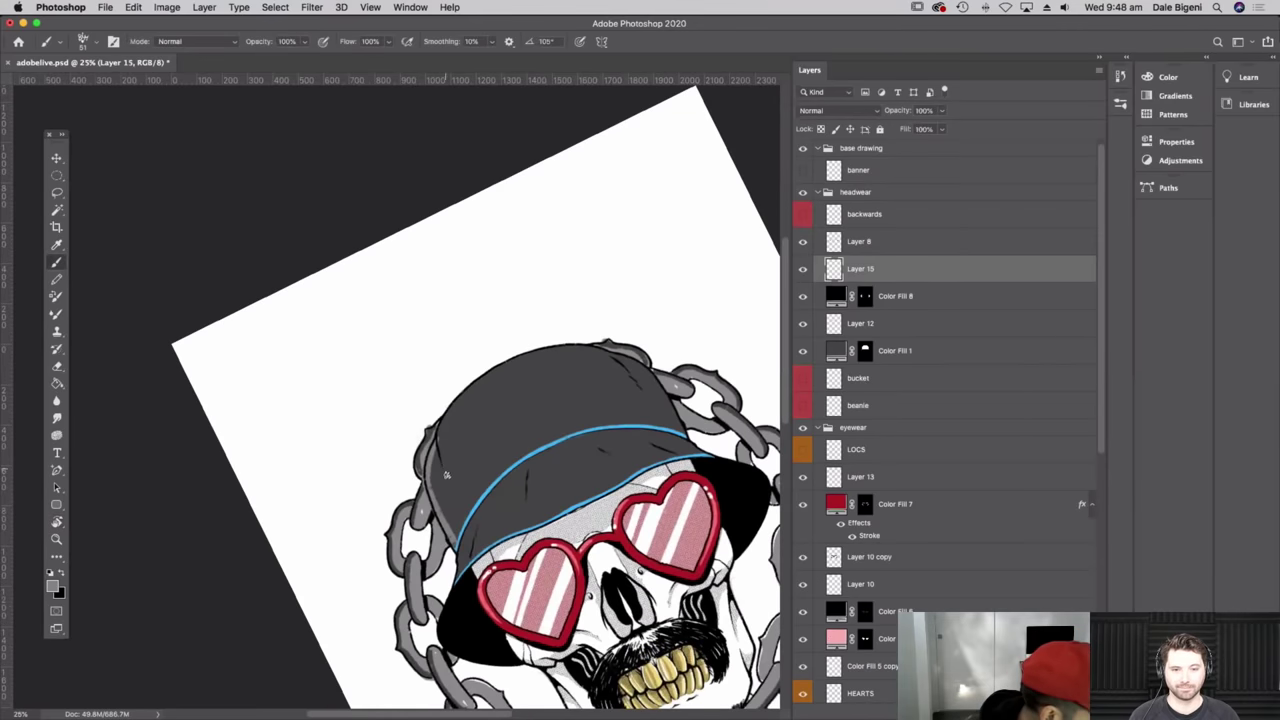
drag(441, 426, 516, 358)
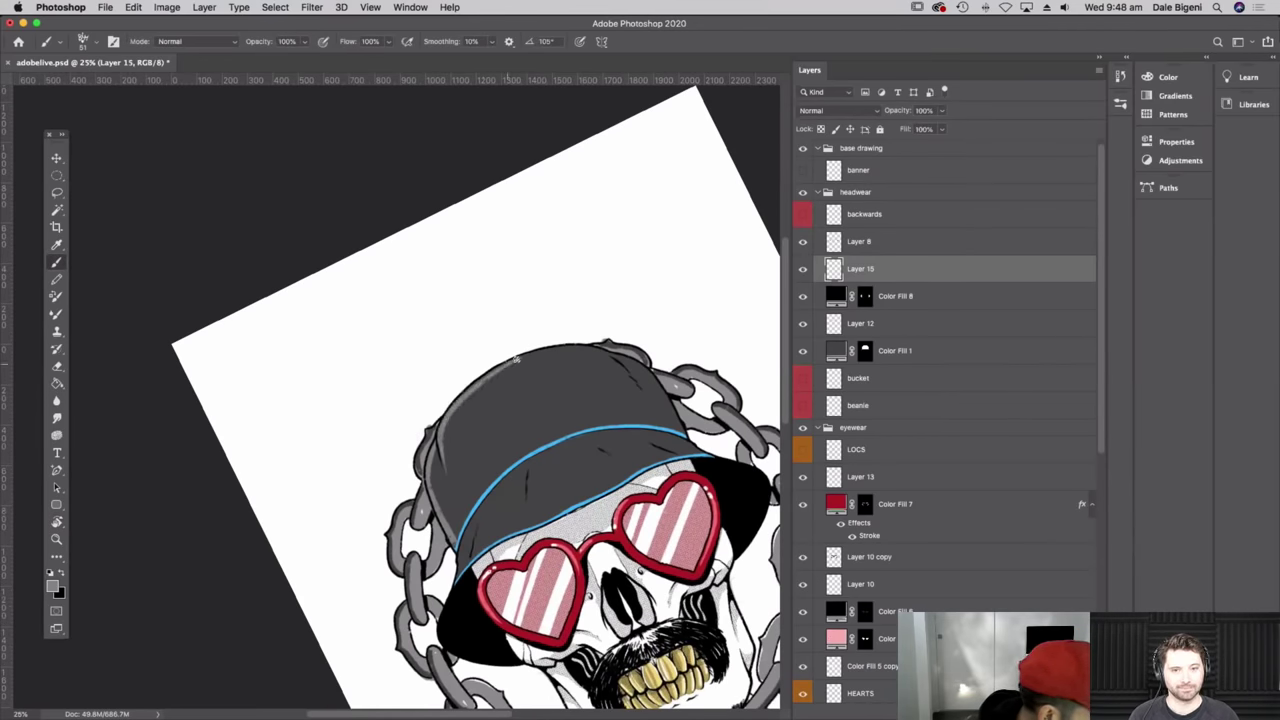
drag(563, 449, 521, 405)
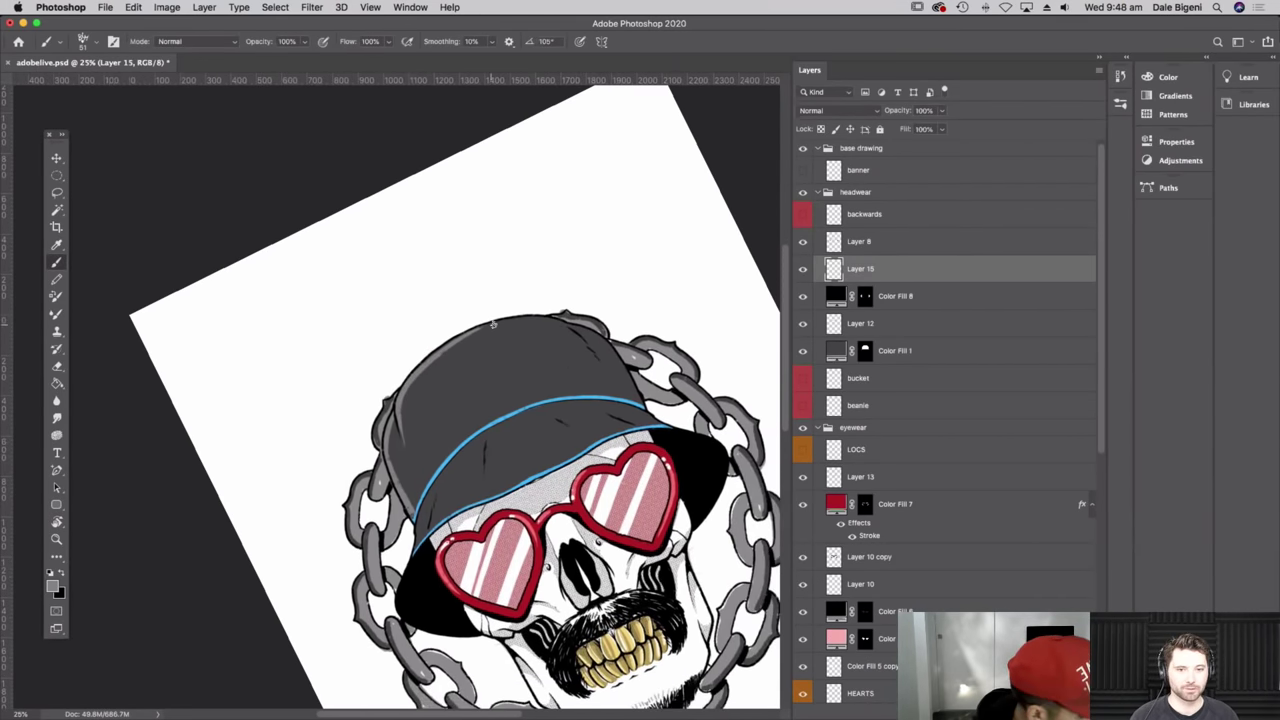
- Paint mid grey highlights beside the fabric creases on the bucket hat's brim
scroll(472, 370, down, 3)
scroll(472, 370, right, 1)
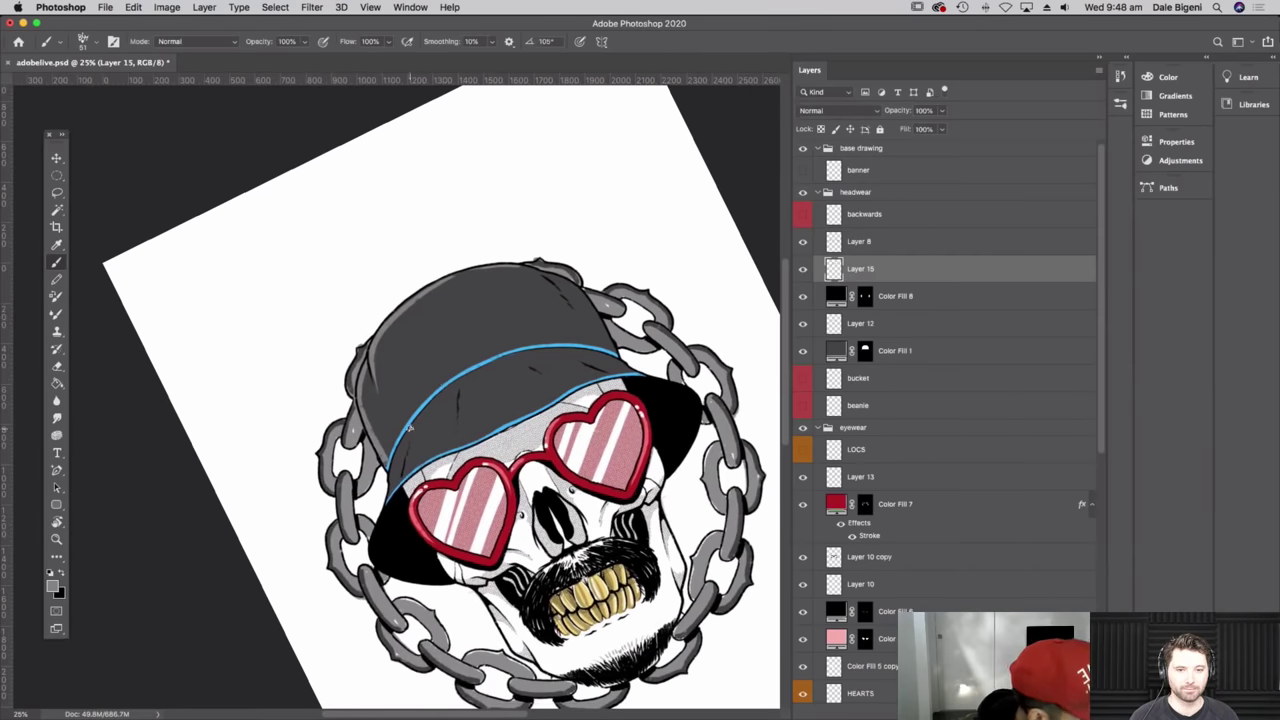
drag(457, 386, 449, 444)
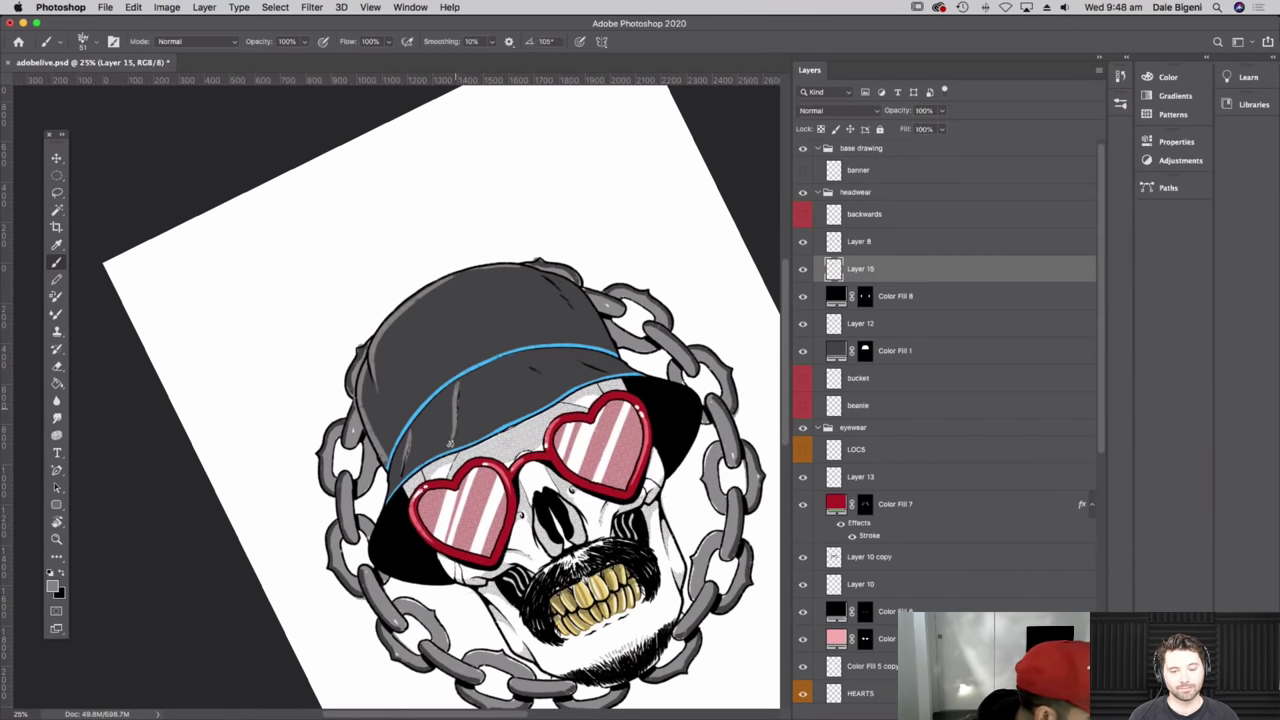
drag(532, 380, 530, 377)
key(super+z)
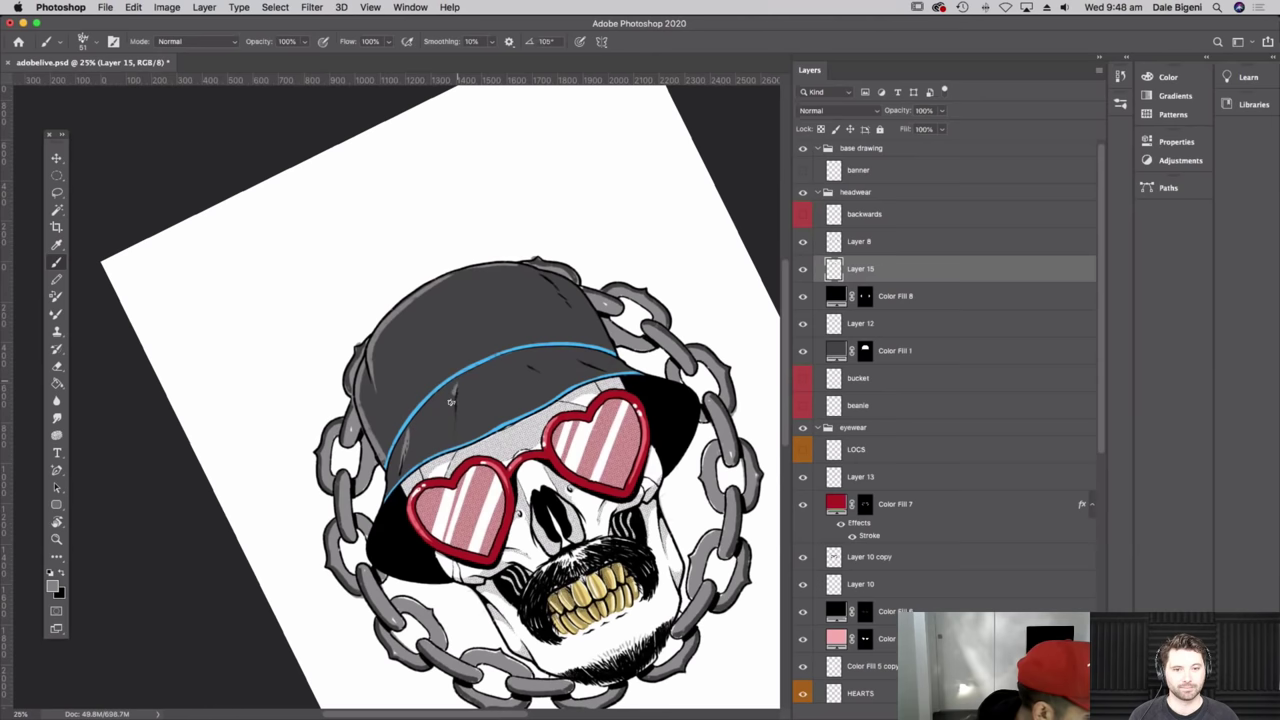
scroll(451, 402, down, 3)
scroll(451, 402, right, 3)
mouse_move(445, 316)
mouse_down()
mouse_move(480, 337)
mouse_move(516, 308)
mouse_up()
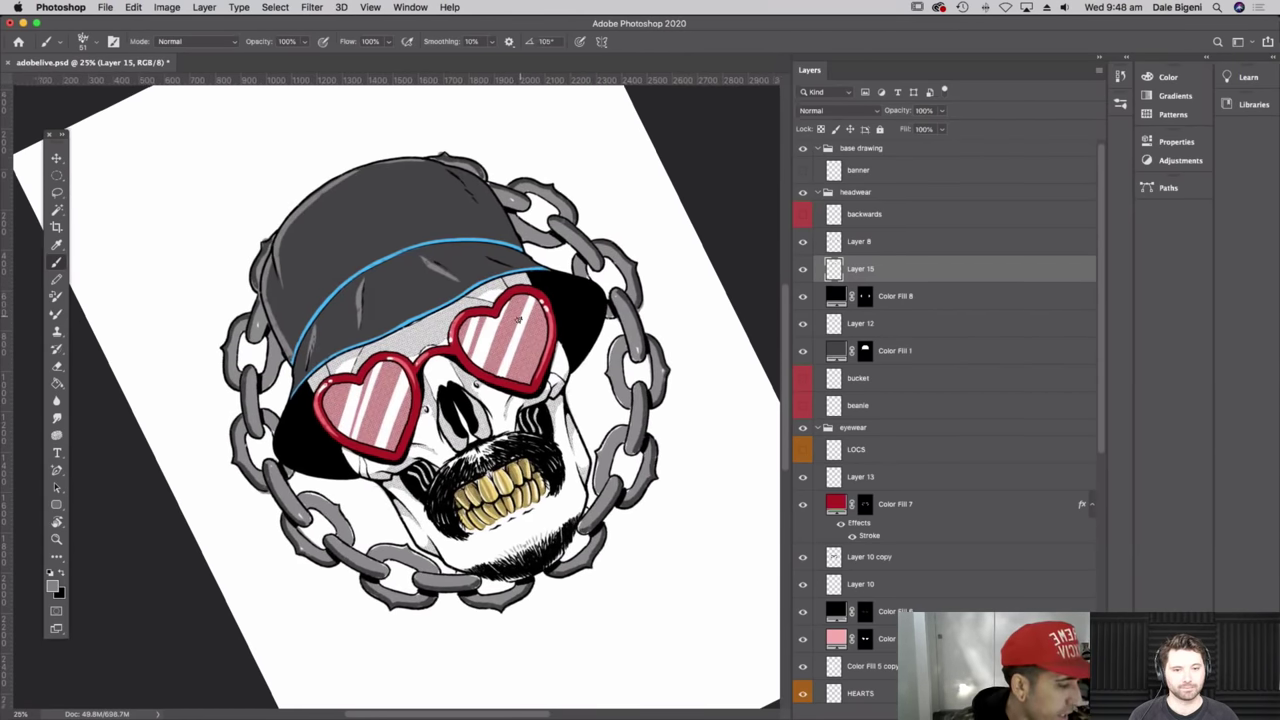
key(Escape)
mouse_move(592, 448)
mouse_down()
mouse_move(574, 418)
mouse_move(585, 467)
mouse_move(579, 454)
mouse_up()
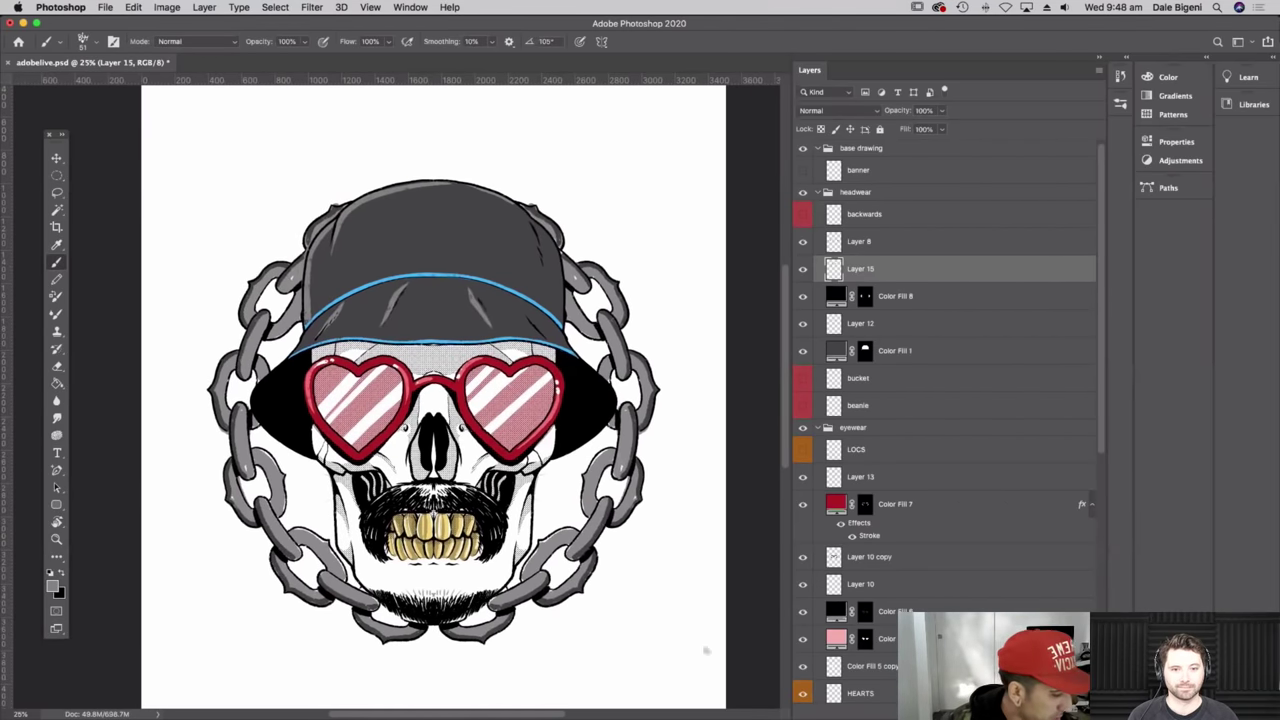
- Change the skull's base fill, Color Fill 9, to a warm off-white #eae2d3
drag(1104, 443, 1104, 690)
double_click(836, 413)
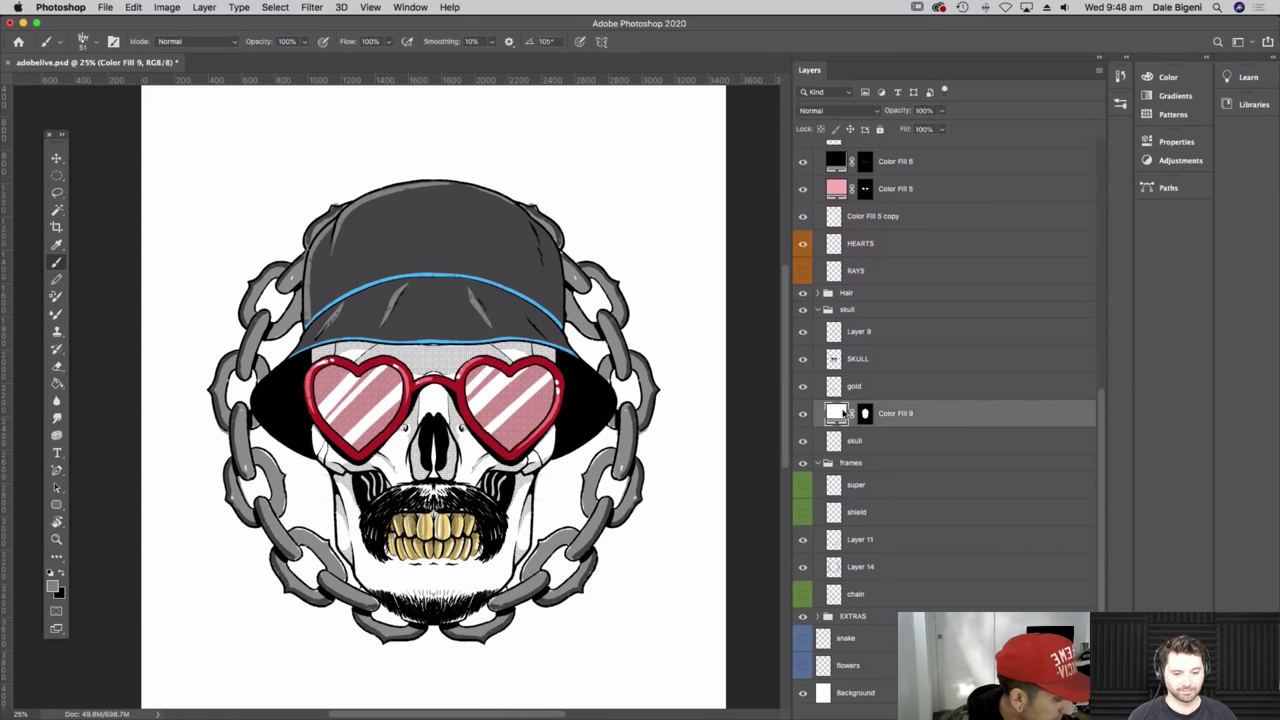
drag(177, 468, 827, 329)
mouse_move(758, 391)
mouse_down()
mouse_move(715, 376)
mouse_move(716, 486)
mouse_up()
drag(845, 488, 845, 510)
click(744, 396)
drag(744, 396, 674, 373)
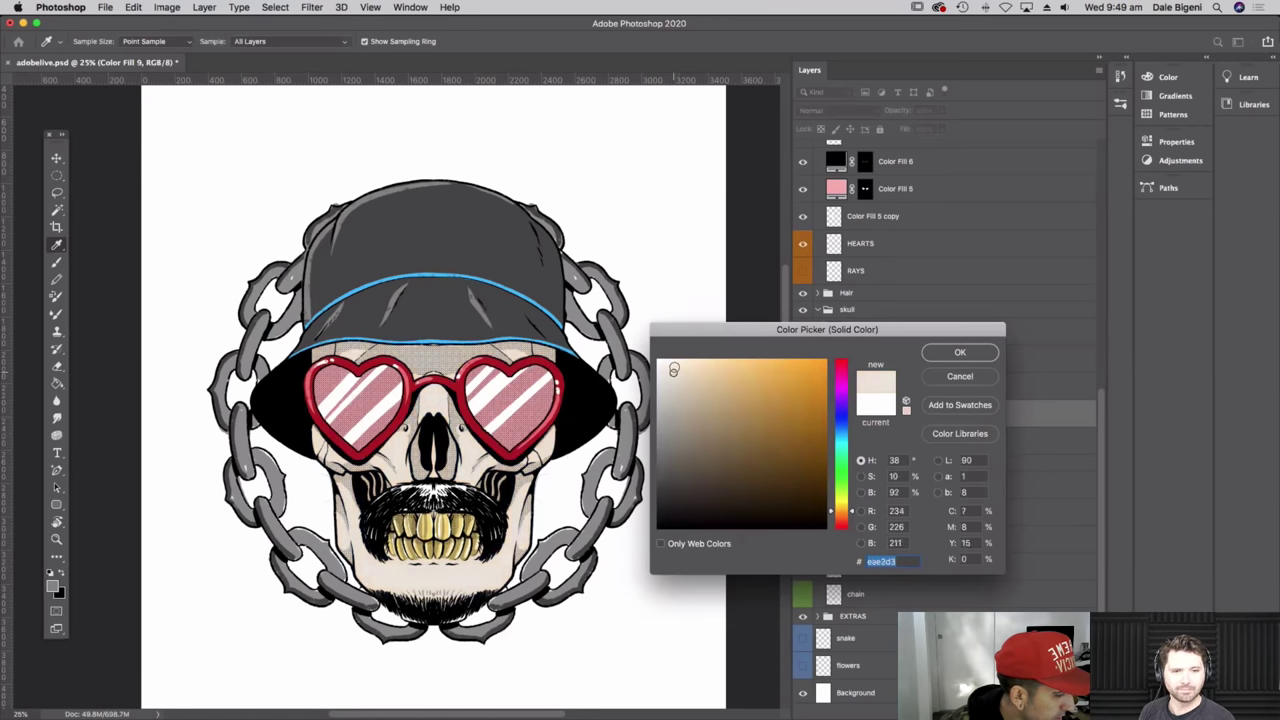
click(957, 354)
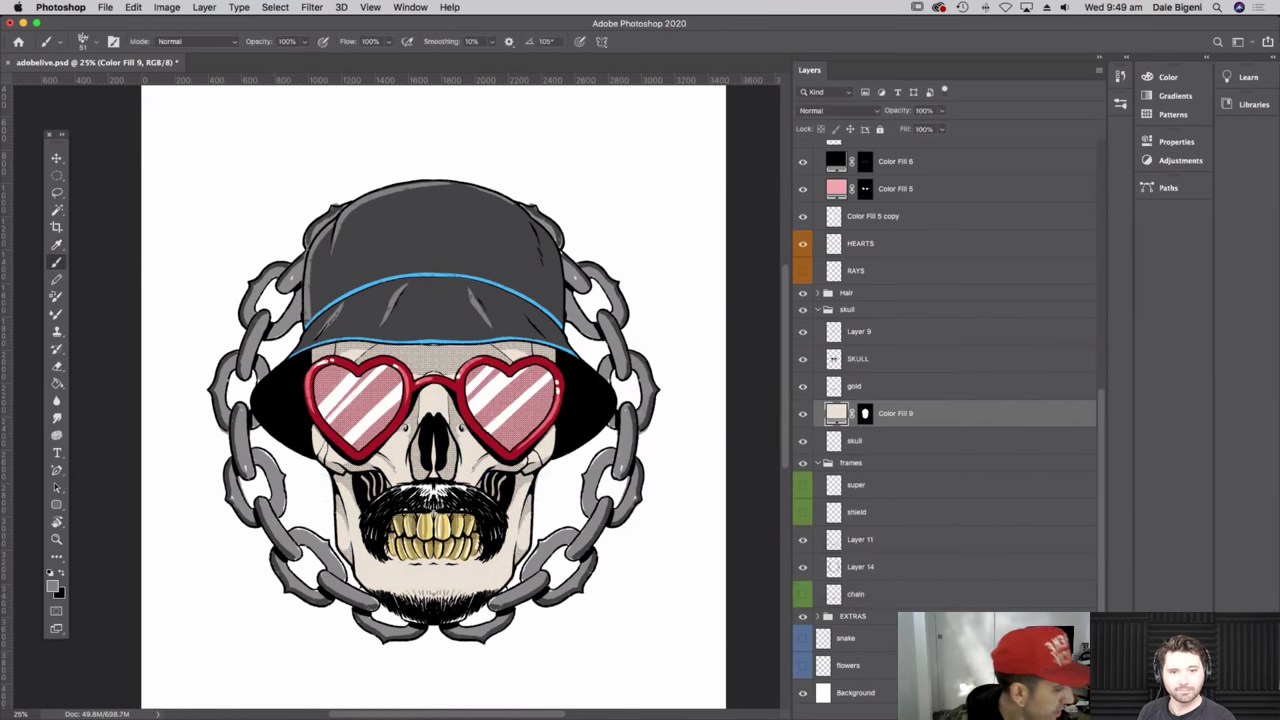
- Add a new layer between the frames and EXTRAS groups and draw a circular selection centred on the skull, running along the chain
key(alt+shift+super+n)
drag(990, 410, 1040, 600)
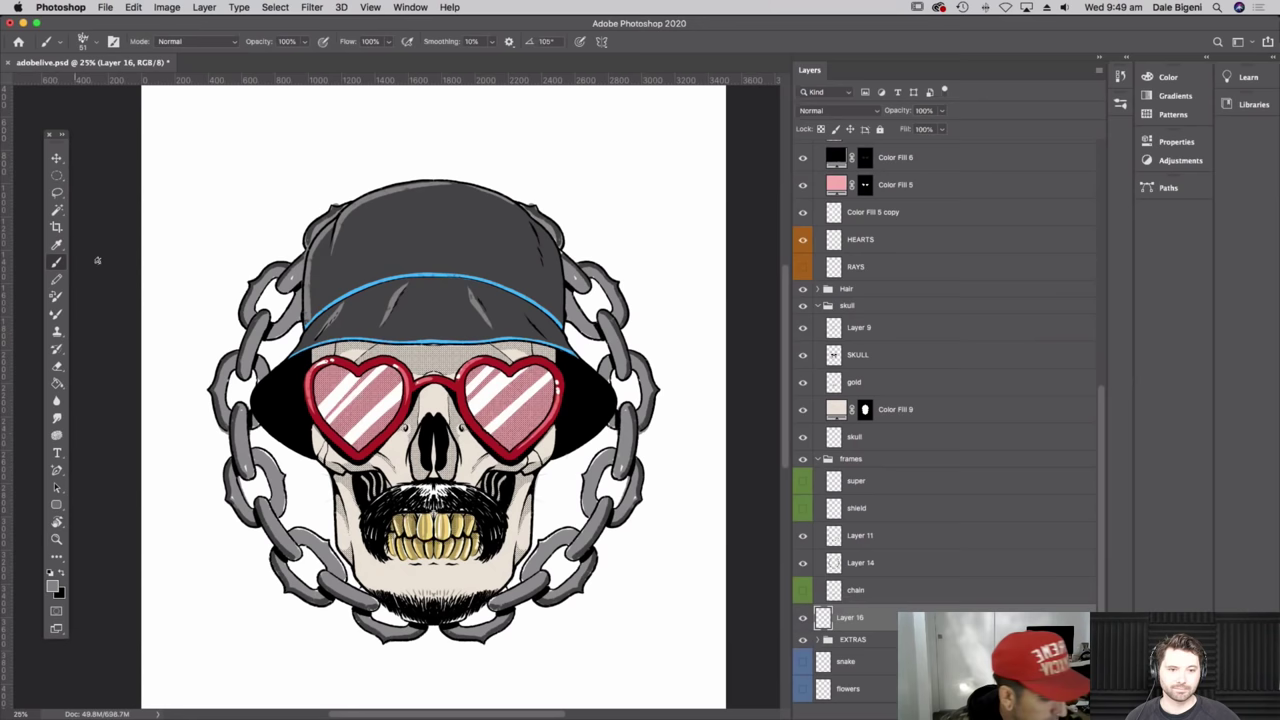
click(57, 175)
drag(253, 268, 538, 432)
click(133, 7)
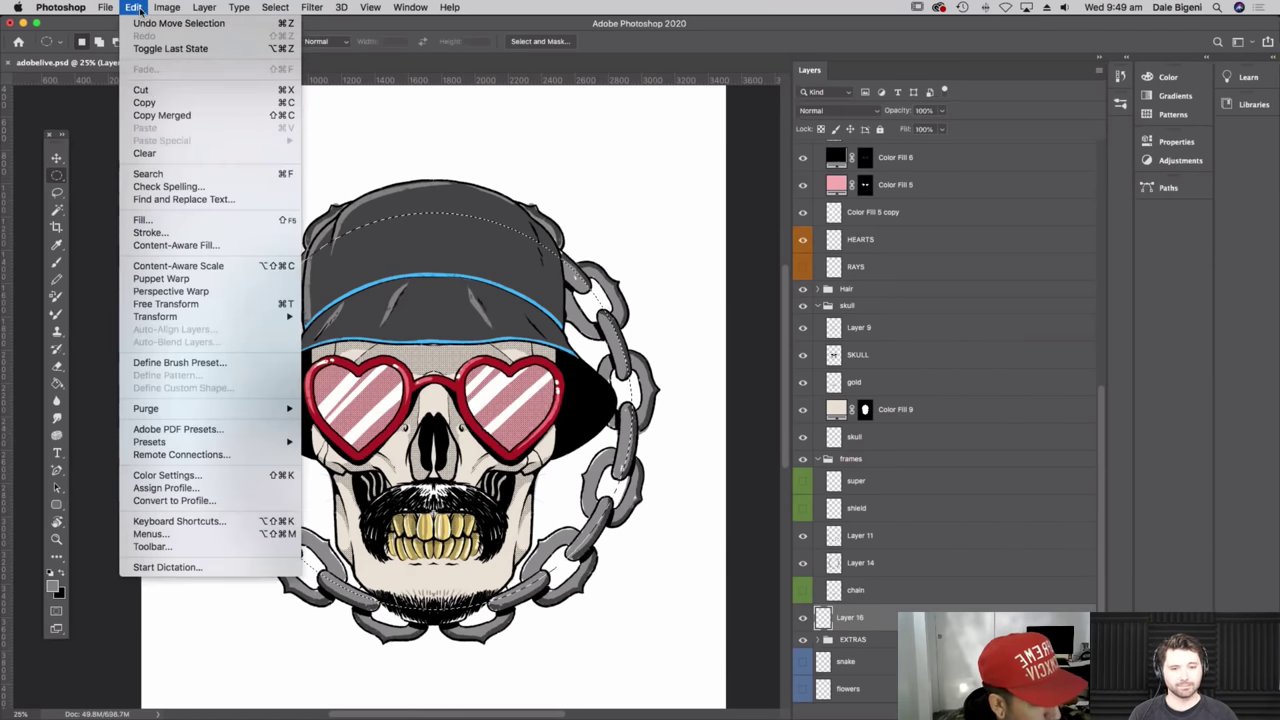
click(147, 69)
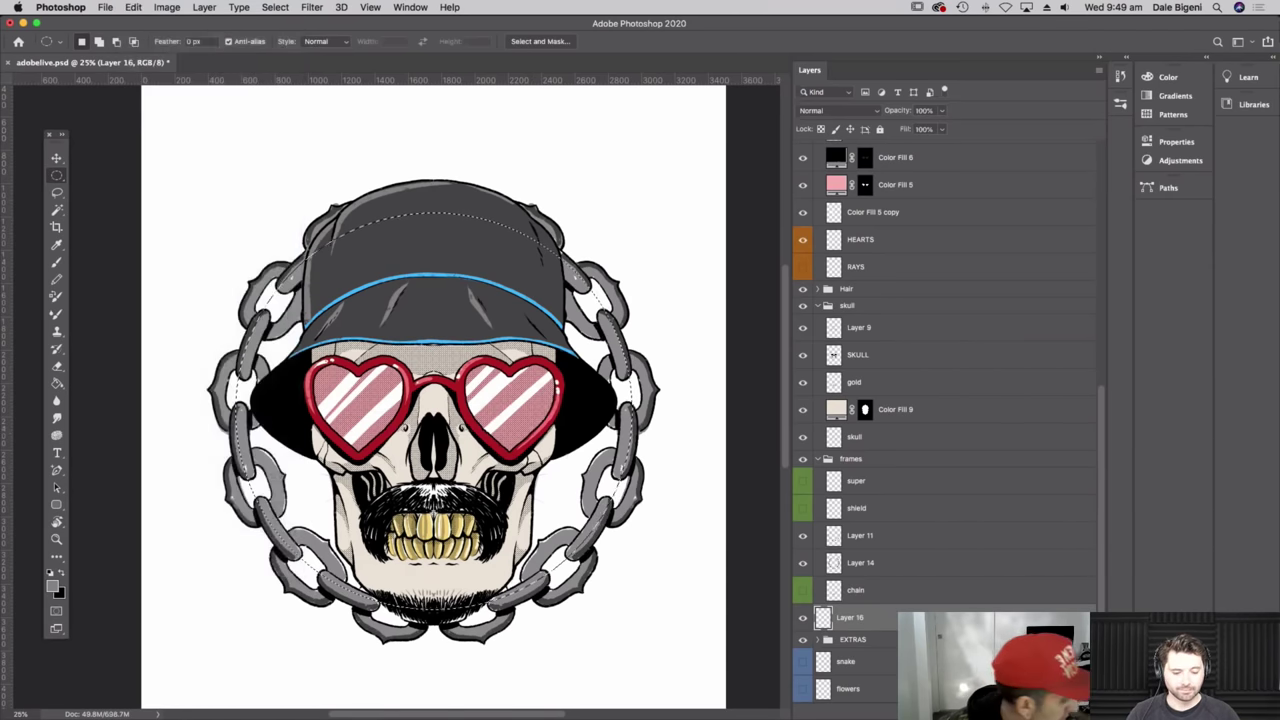
- Fill the circular selection behind the skull with a Solid Color layer in orange-yellow
click(1029, 713)
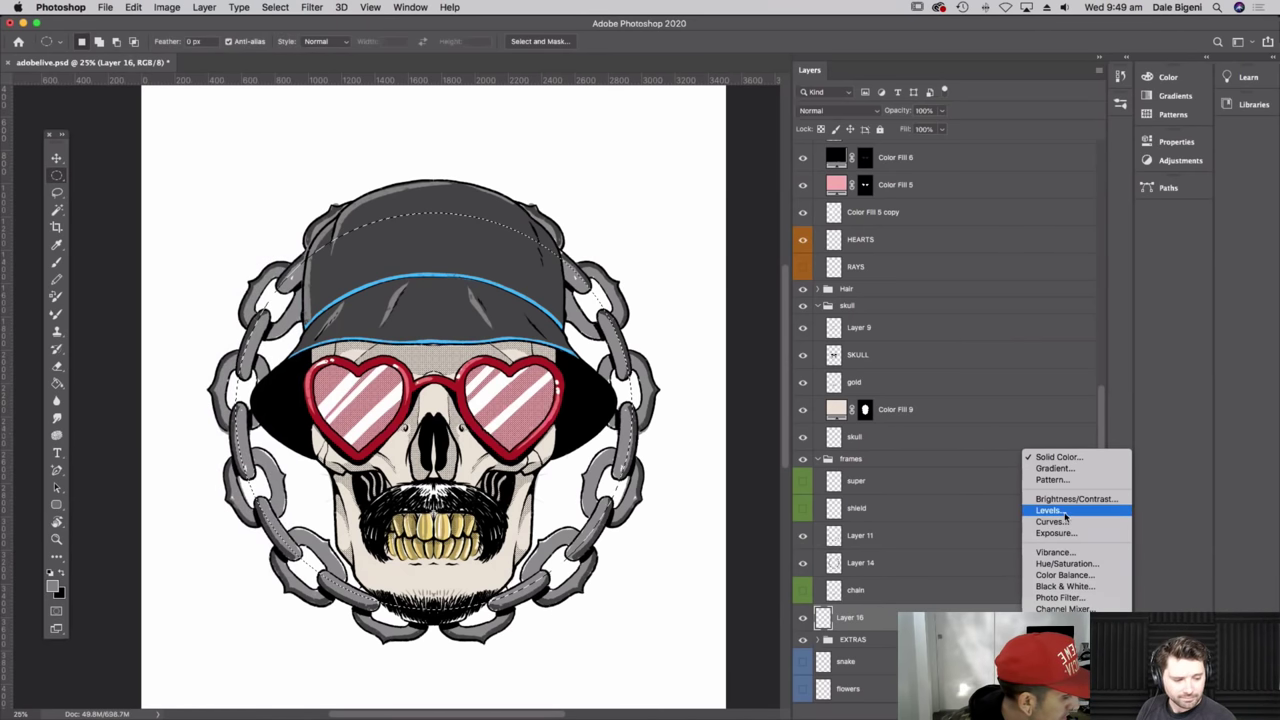
click(1062, 458)
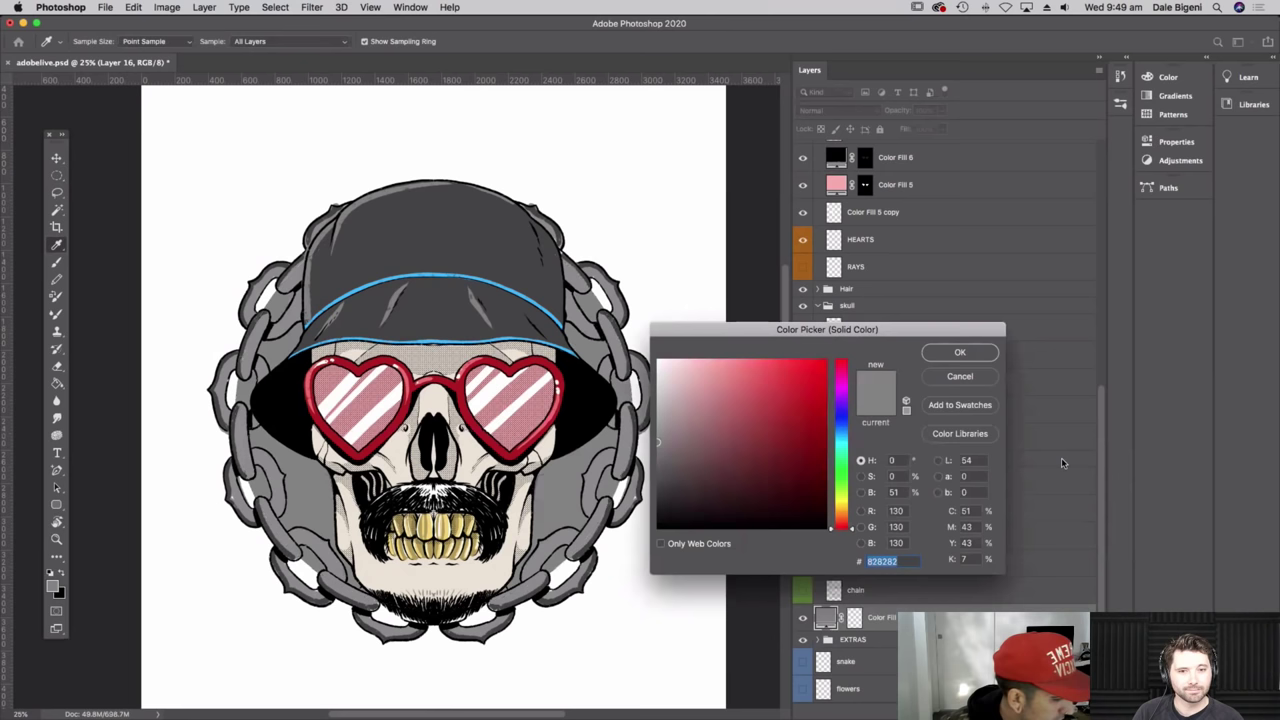
click(842, 499)
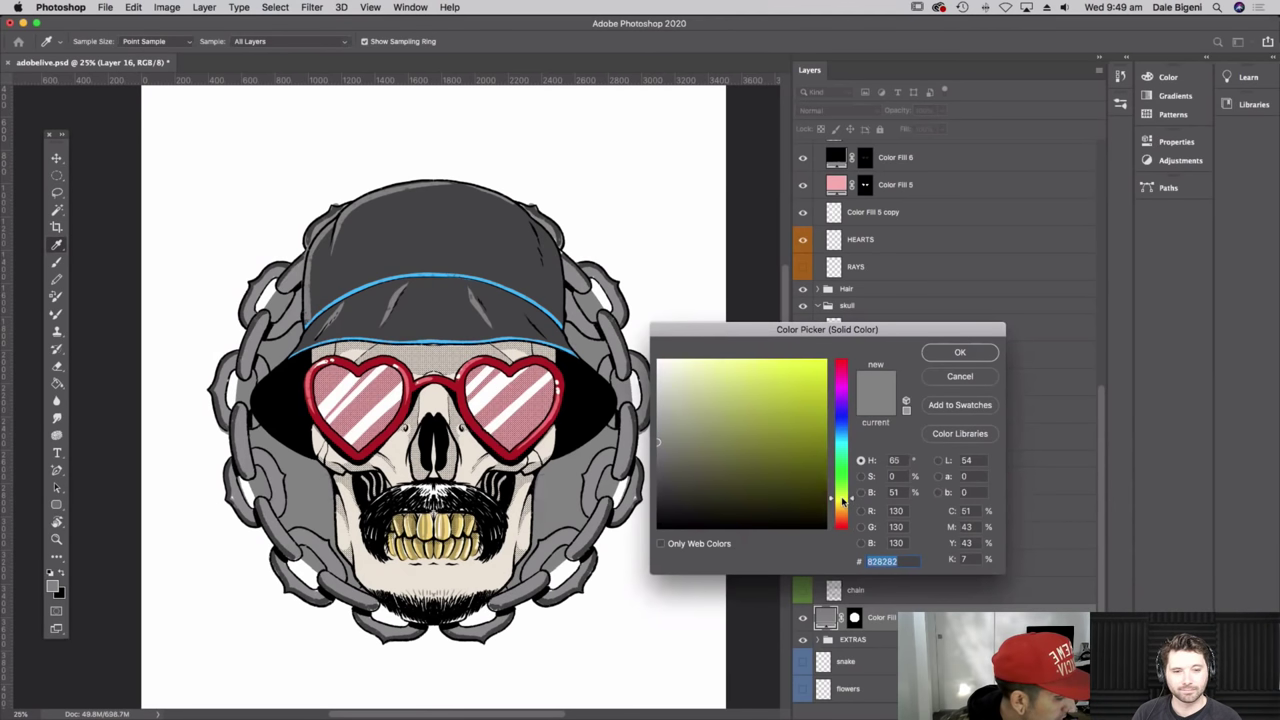
click(790, 363)
drag(843, 500, 843, 508)
click(826, 359)
click(959, 353)
- Scale the orange-yellow circle down to 94.69% and keep it centred behind the skull within the chain
key(super+t)
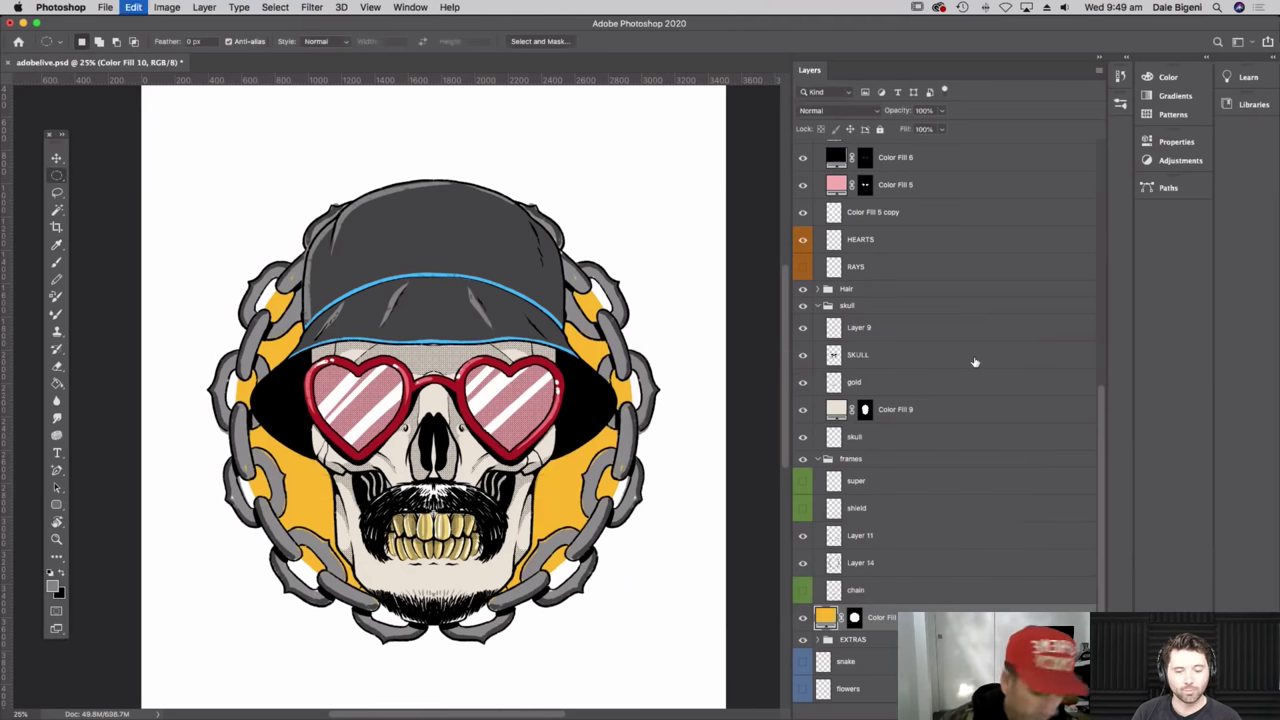
drag(434, 213, 500, 341)
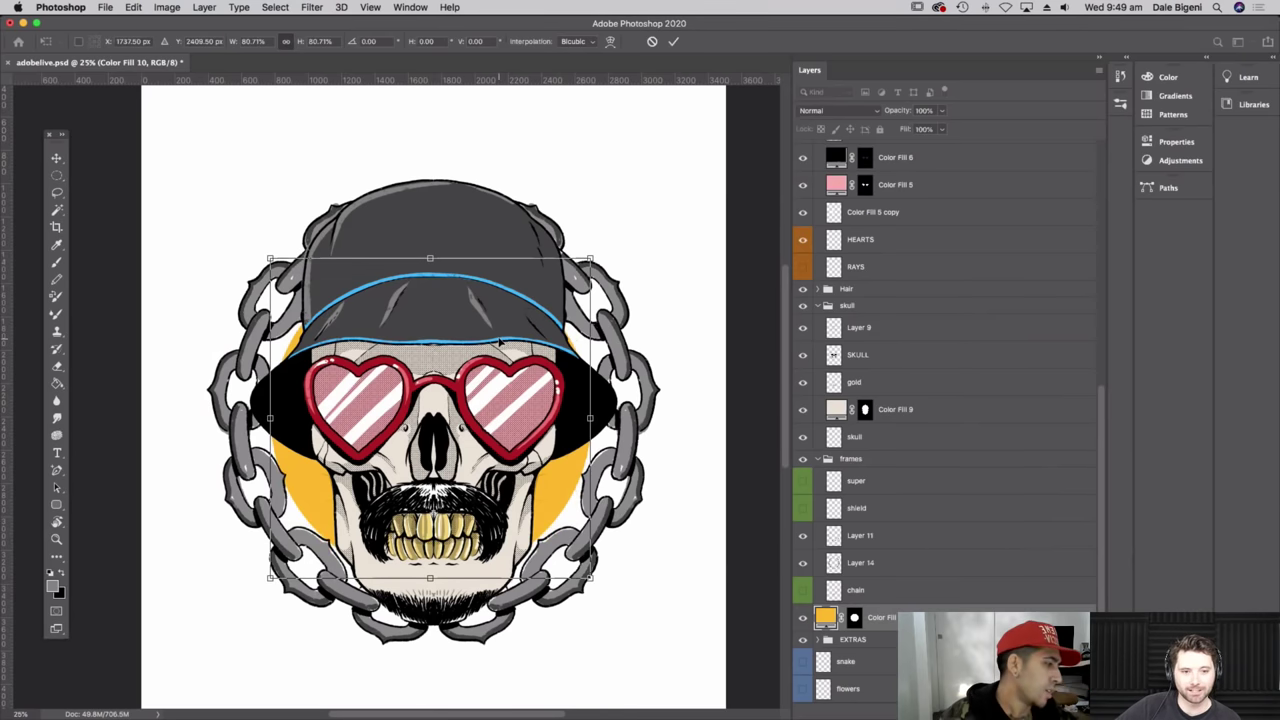
drag(598, 262, 617, 236)
drag(304, 550, 252, 609)
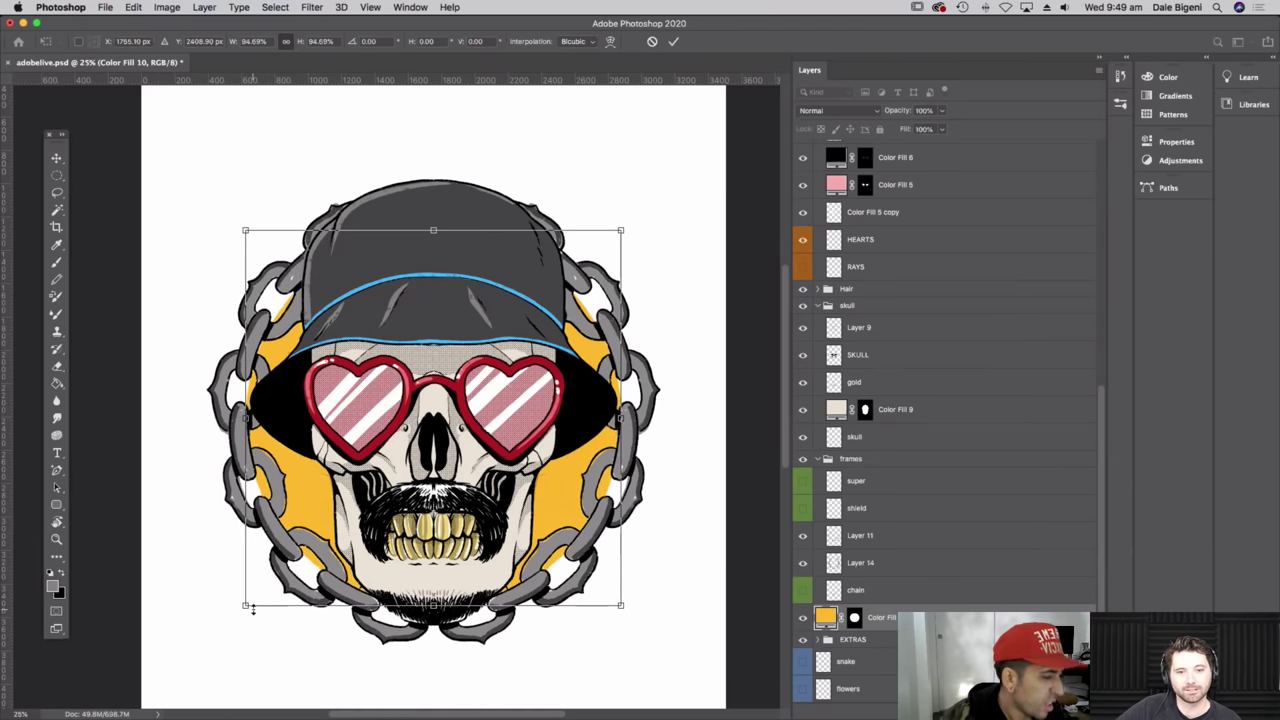
key(Return)
key(m)
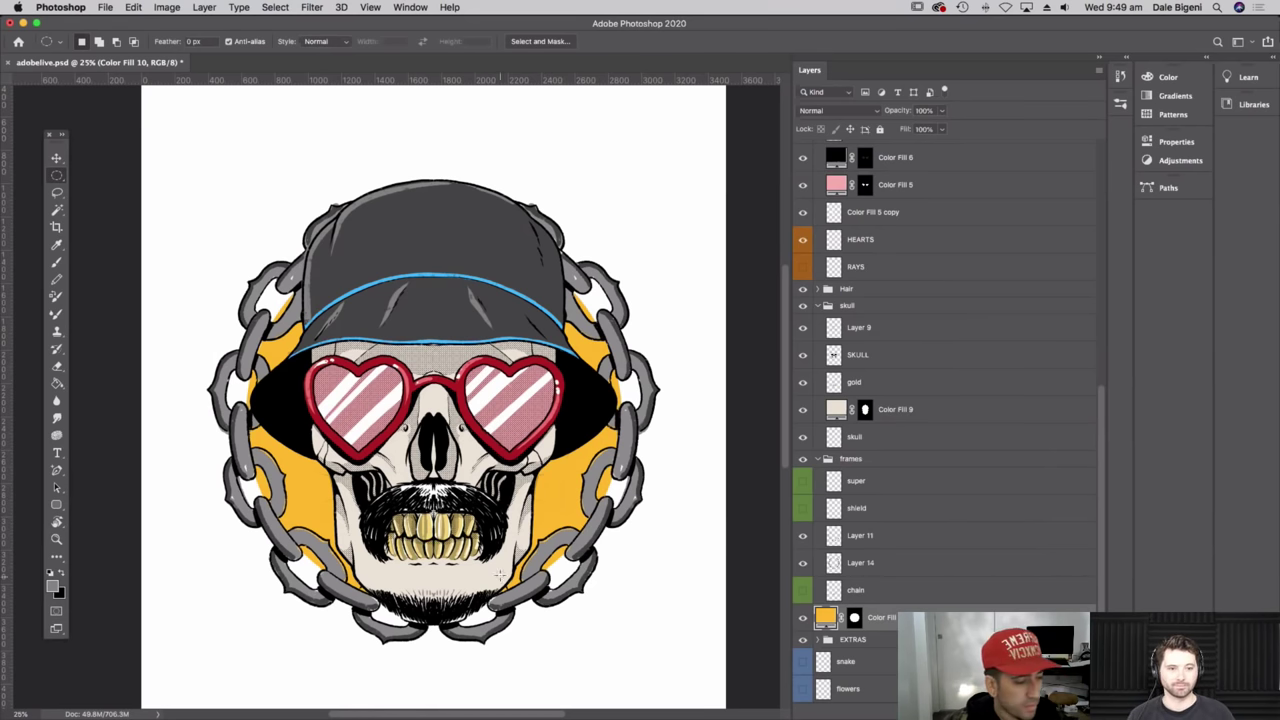
- Switch to the Brush and add a new layer directly above the skull's base fill, Color Fill 9
click(57, 263)
click(926, 410)
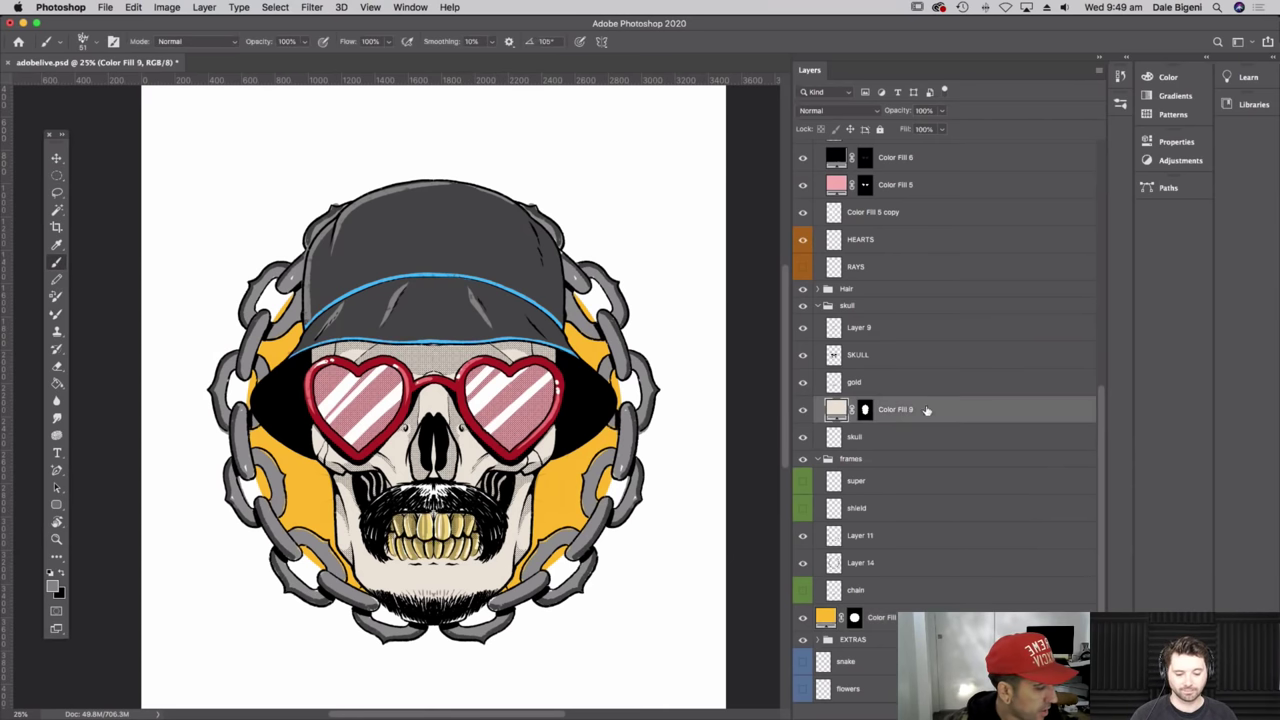
key(alt+shift+super+n)
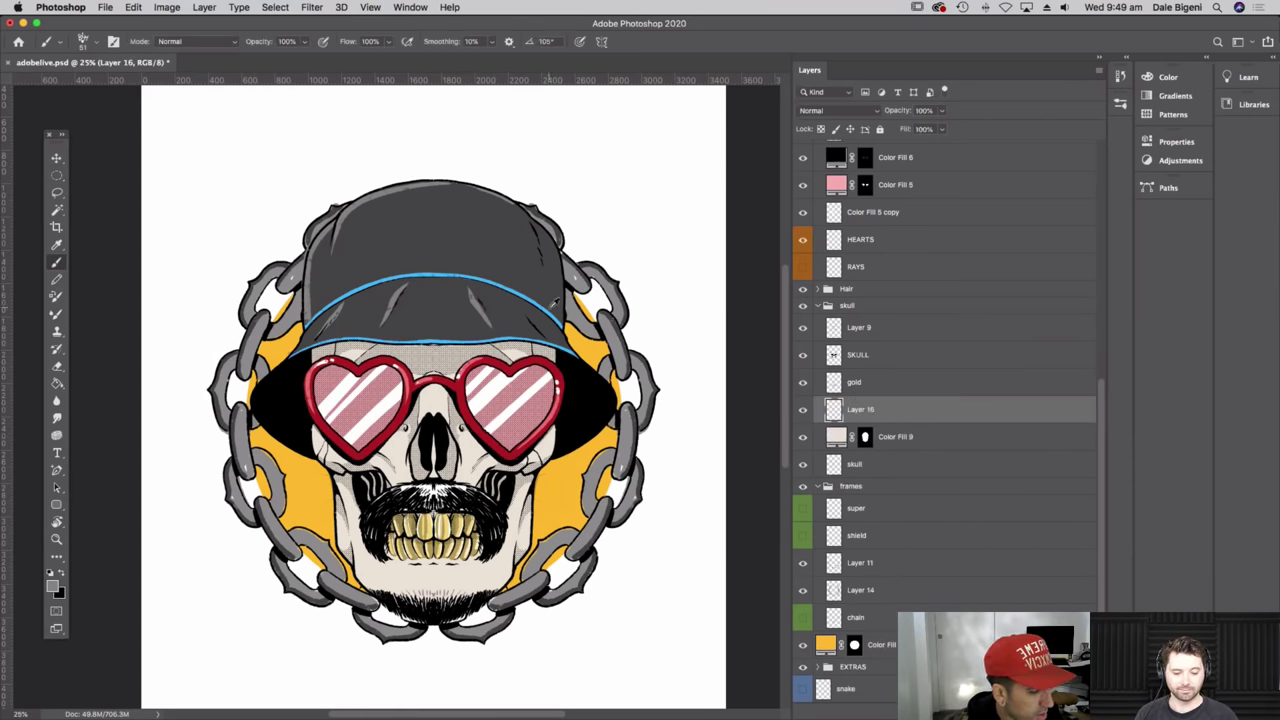
- Sample the skull's off-white and darken the foreground colour to taupe #958b78
alt+click(556, 440)
click(52, 588)
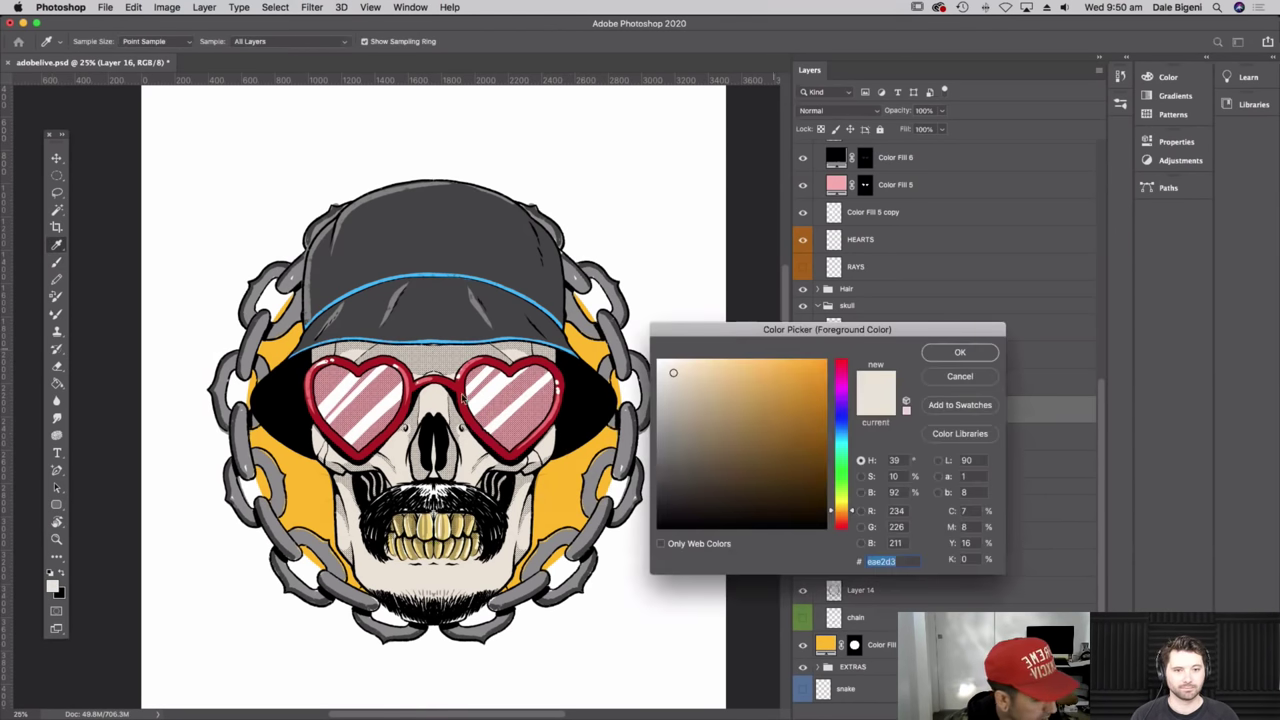
drag(820, 396, 865, 401)
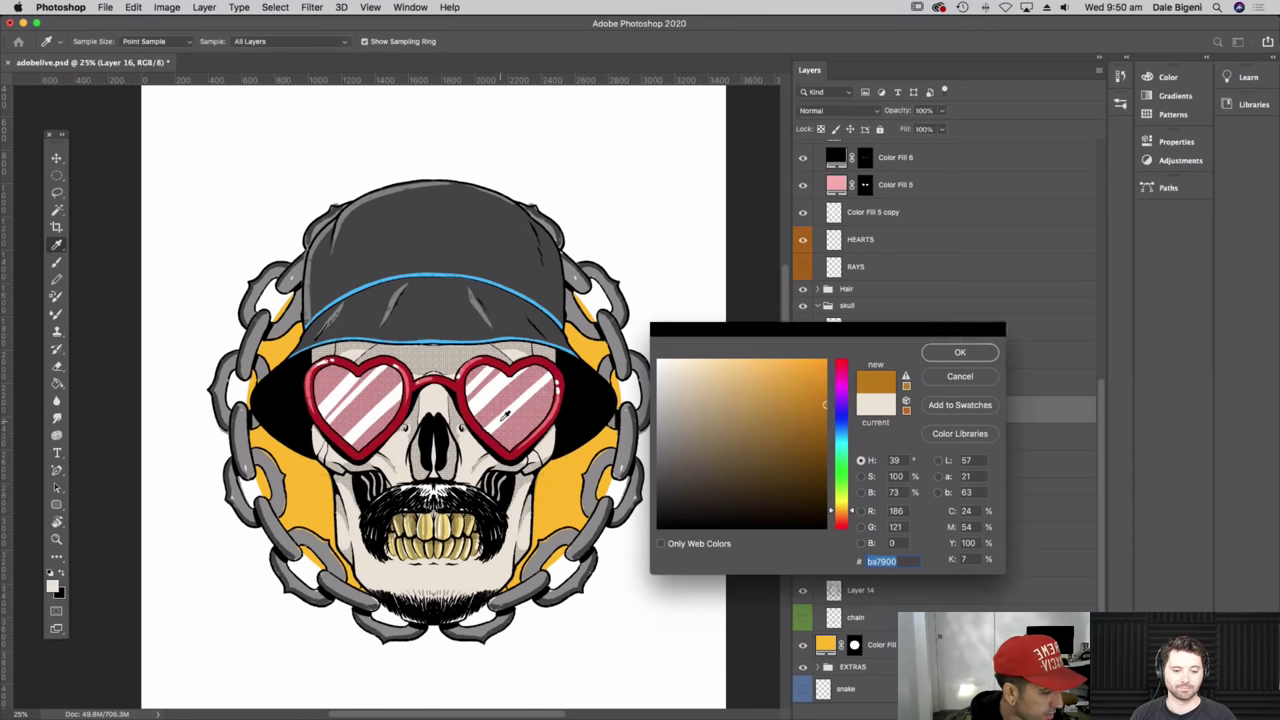
click(473, 446)
click(689, 429)
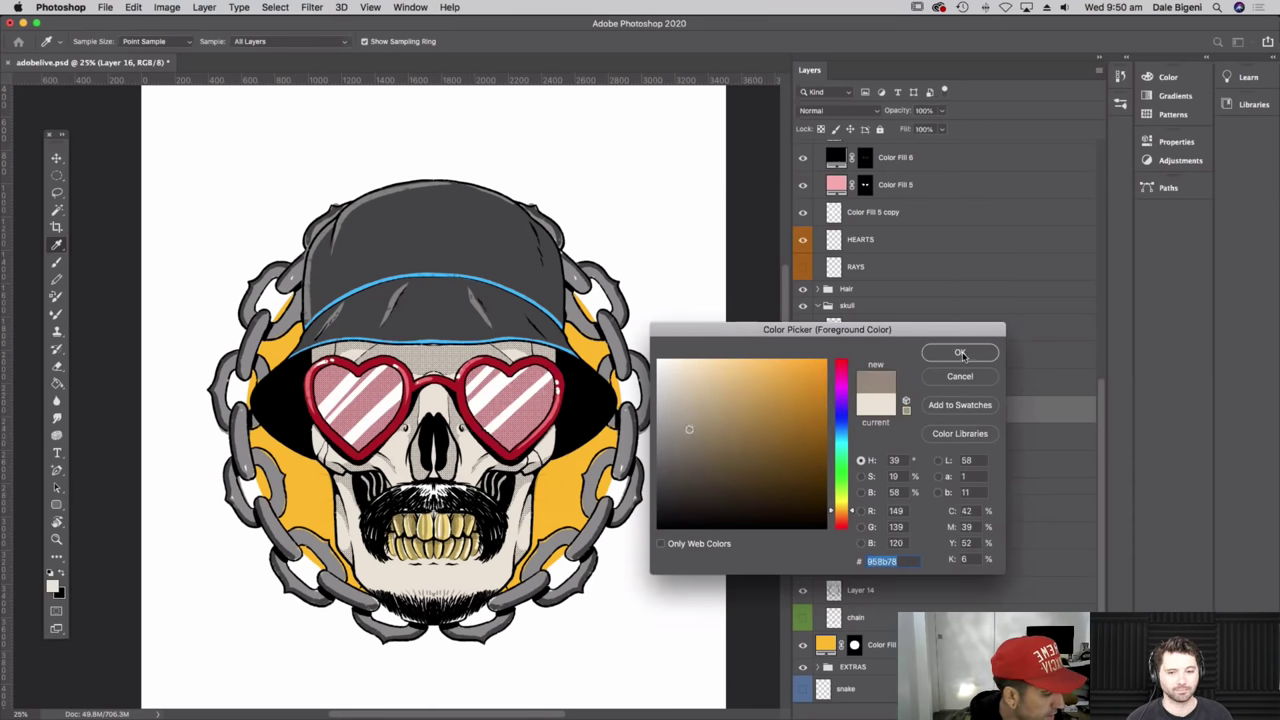
click(961, 355)
- Brush taupe shading onto the skull on Layer 16, around the cheekbones, nose, jaw and forehead beneath the hat brim
key(b)
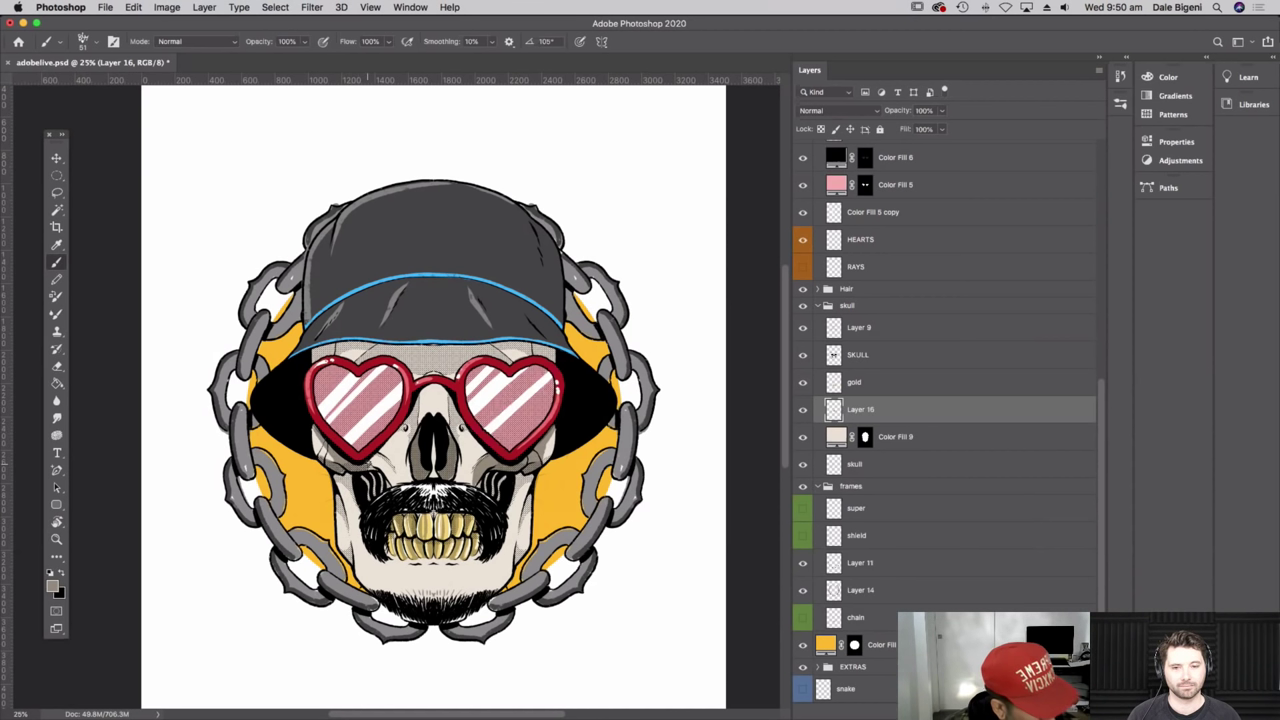
mouse_move(376, 456)
mouse_down()
mouse_move(398, 482)
mouse_move(378, 473)
mouse_up()
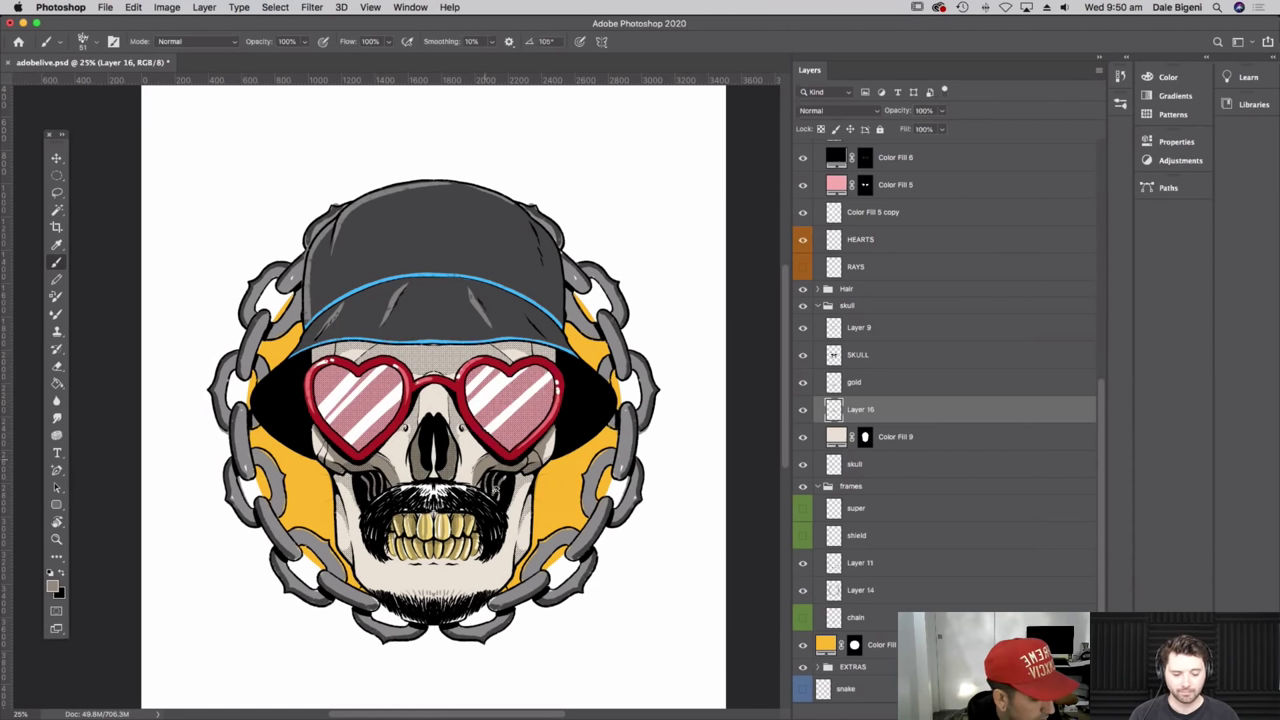
mouse_move(404, 421)
mouse_down()
mouse_move(446, 395)
mouse_move(455, 409)
mouse_move(418, 397)
mouse_up()
key(r)
drag(567, 425, 556, 311)
key(b)
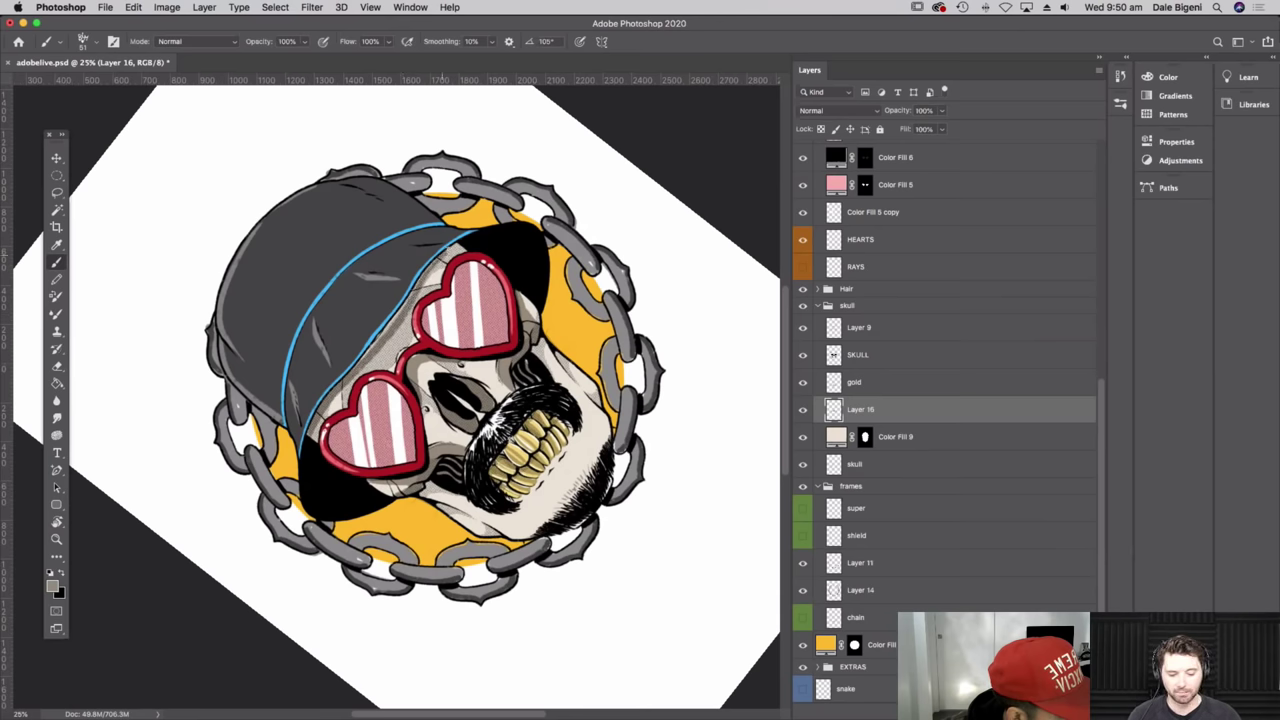
drag(425, 275, 358, 370)
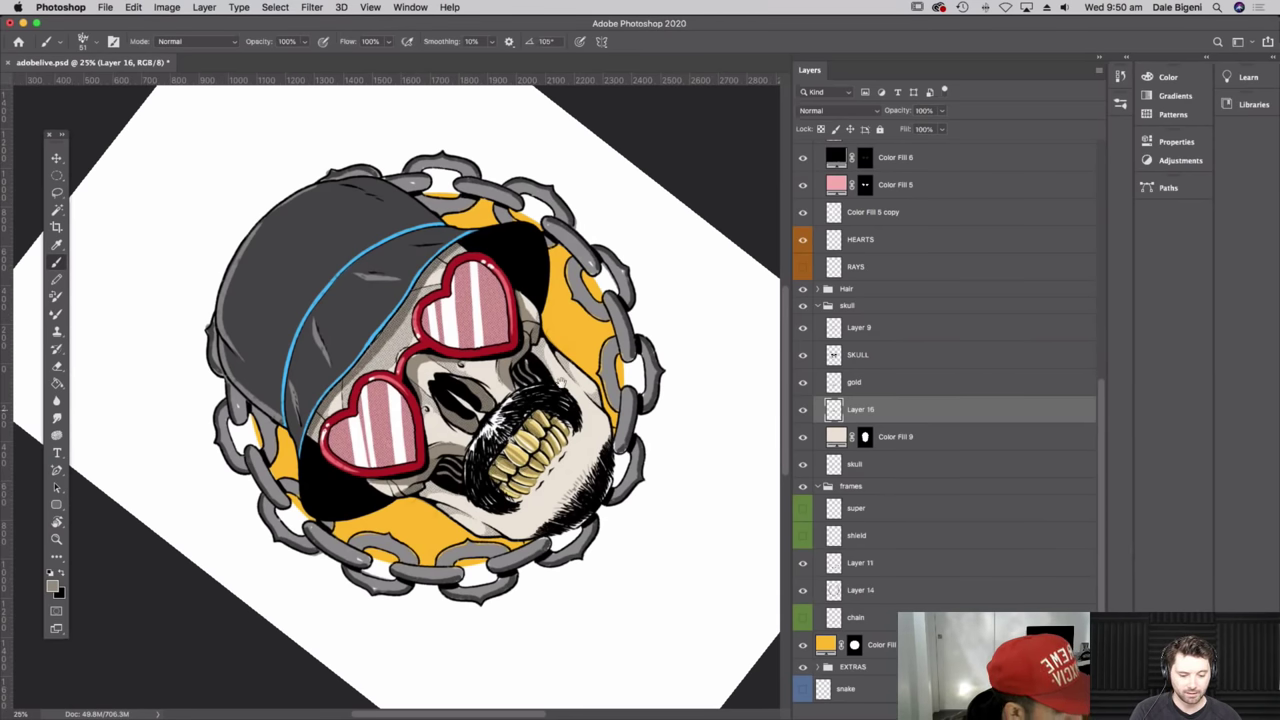
drag(609, 428, 579, 376)
key(Escape)
mouse_move(516, 428)
mouse_down()
mouse_move(442, 436)
mouse_move(410, 486)
mouse_up()
- Choose the TGTS Lithotone Shader - Pointillism Bold brush from the TGTS Lithotone brush set
click(85, 42)
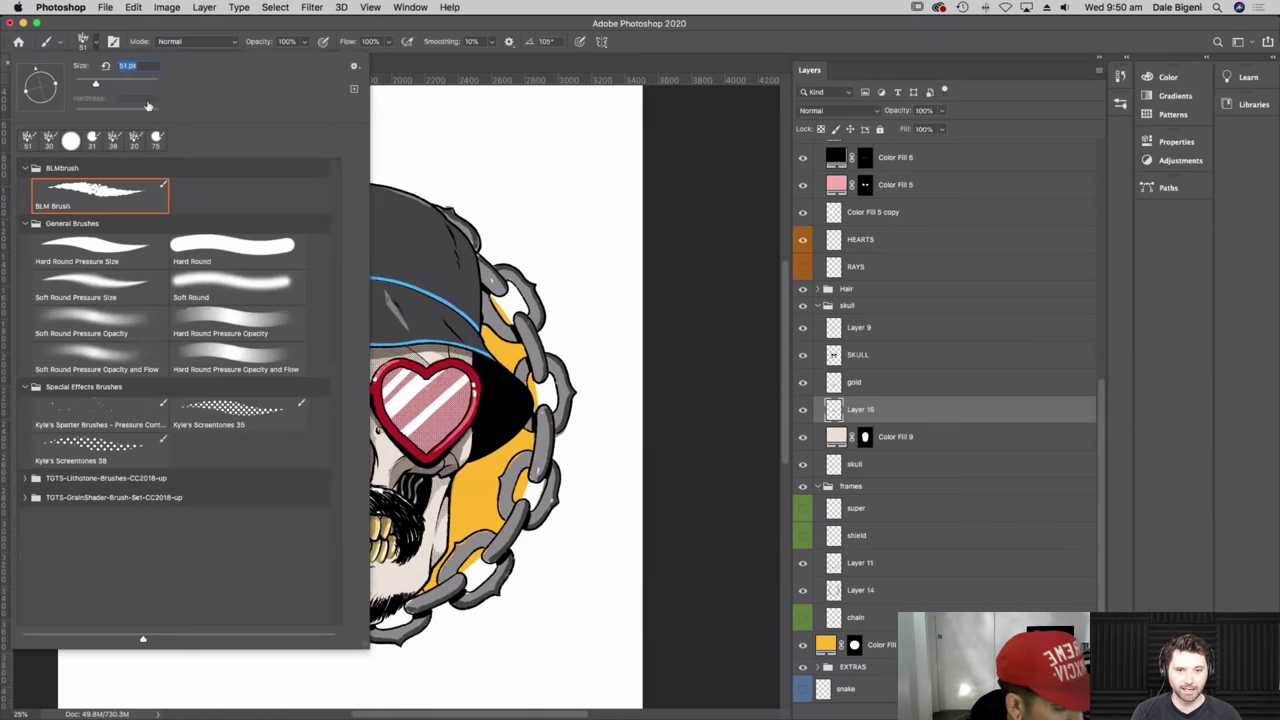
click(25, 497)
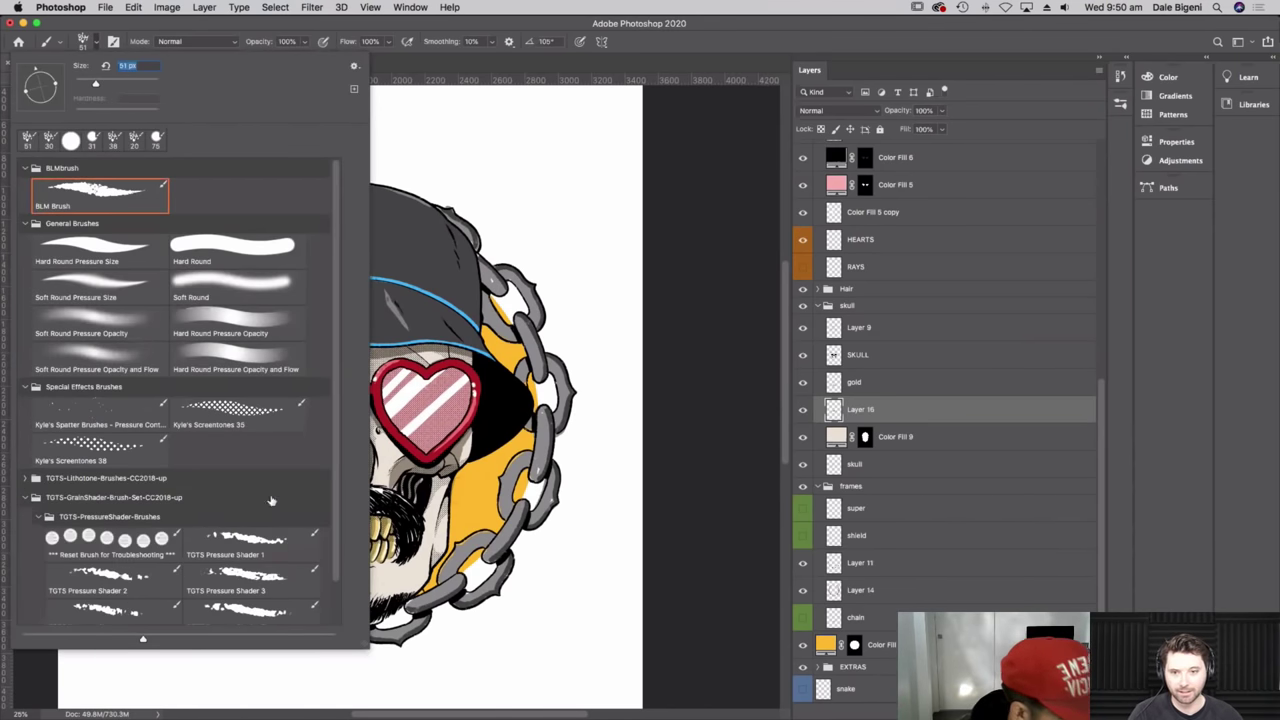
scroll(45, 440, down, 1)
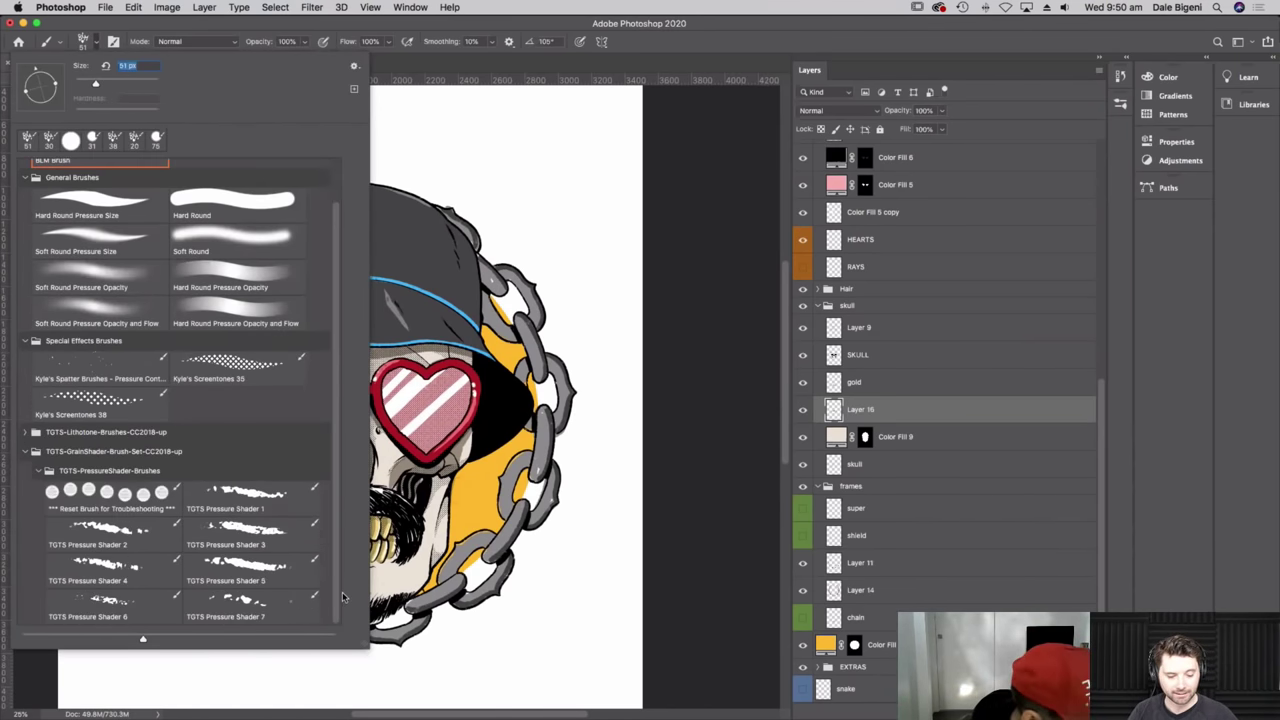
click(26, 432)
click(40, 470)
drag(336, 388, 336, 541)
scroll(120, 460, down, 1)
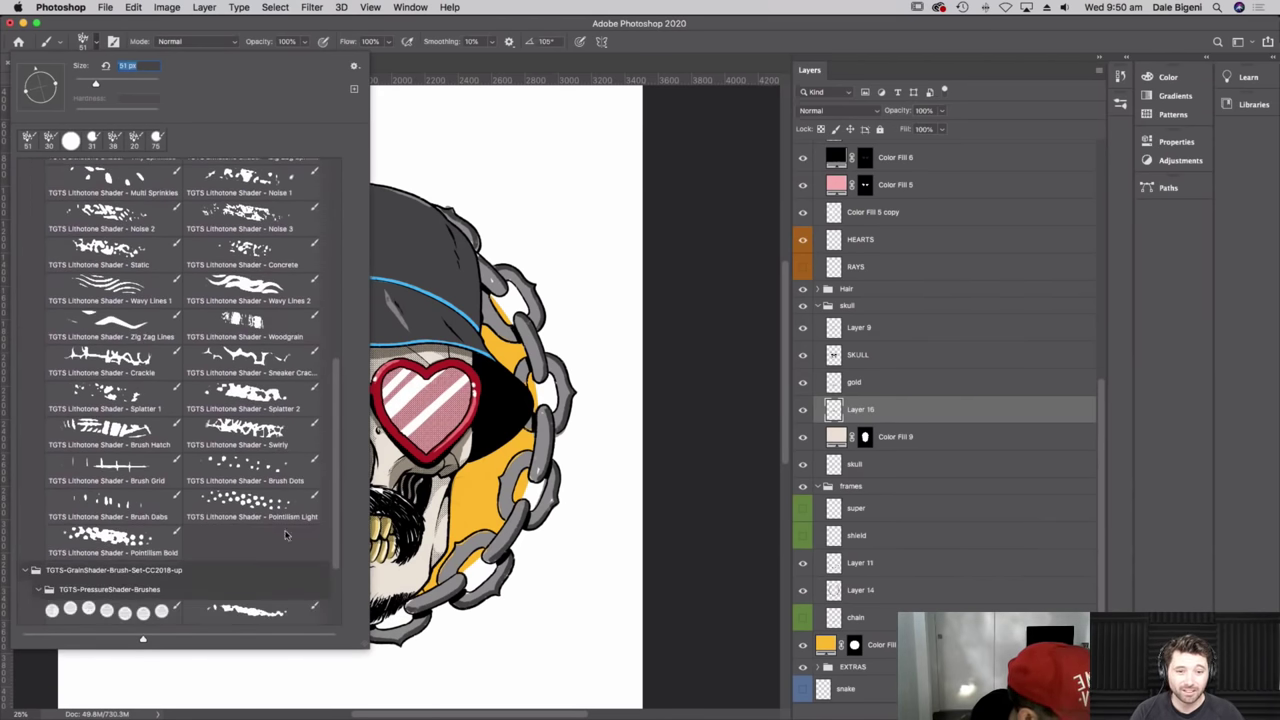
click(135, 540)
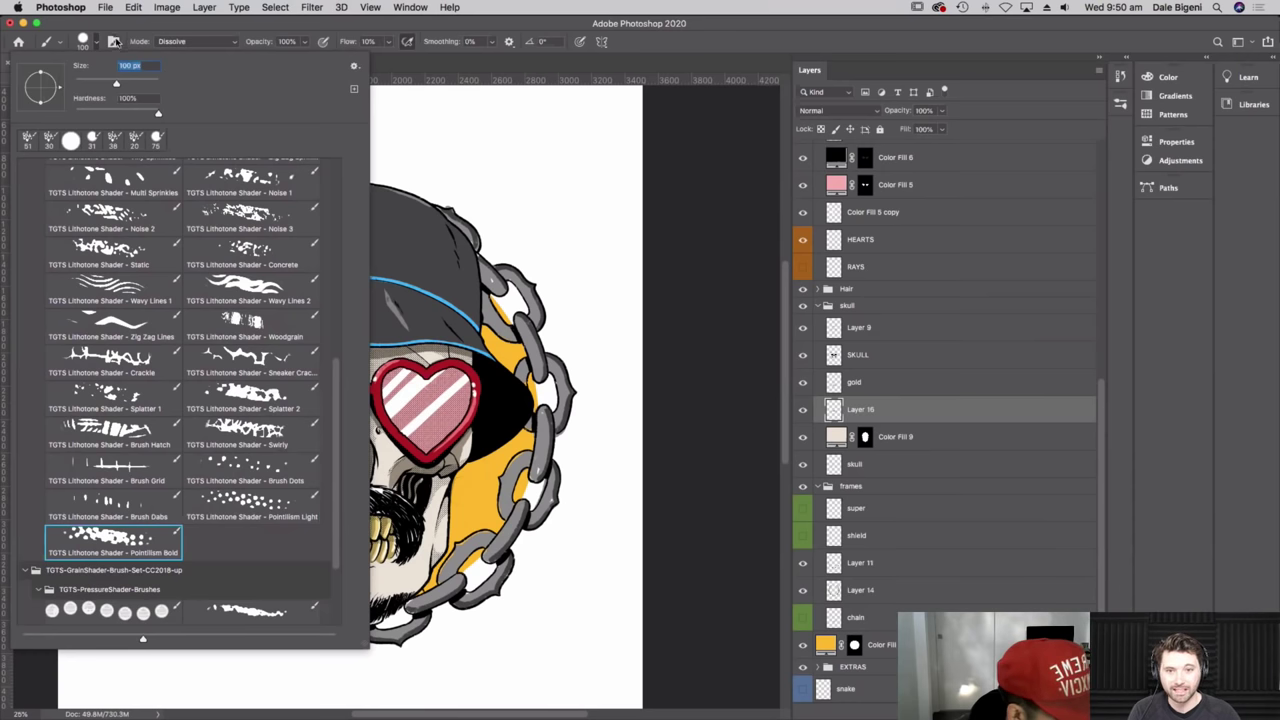
- Test the stipple brush on the canvas and raise its texture scale to 65%
click(113, 41)
mouse_move(560, 563)
mouse_down()
mouse_move(548, 600)
mouse_move(590, 615)
mouse_up()
key(super+z)
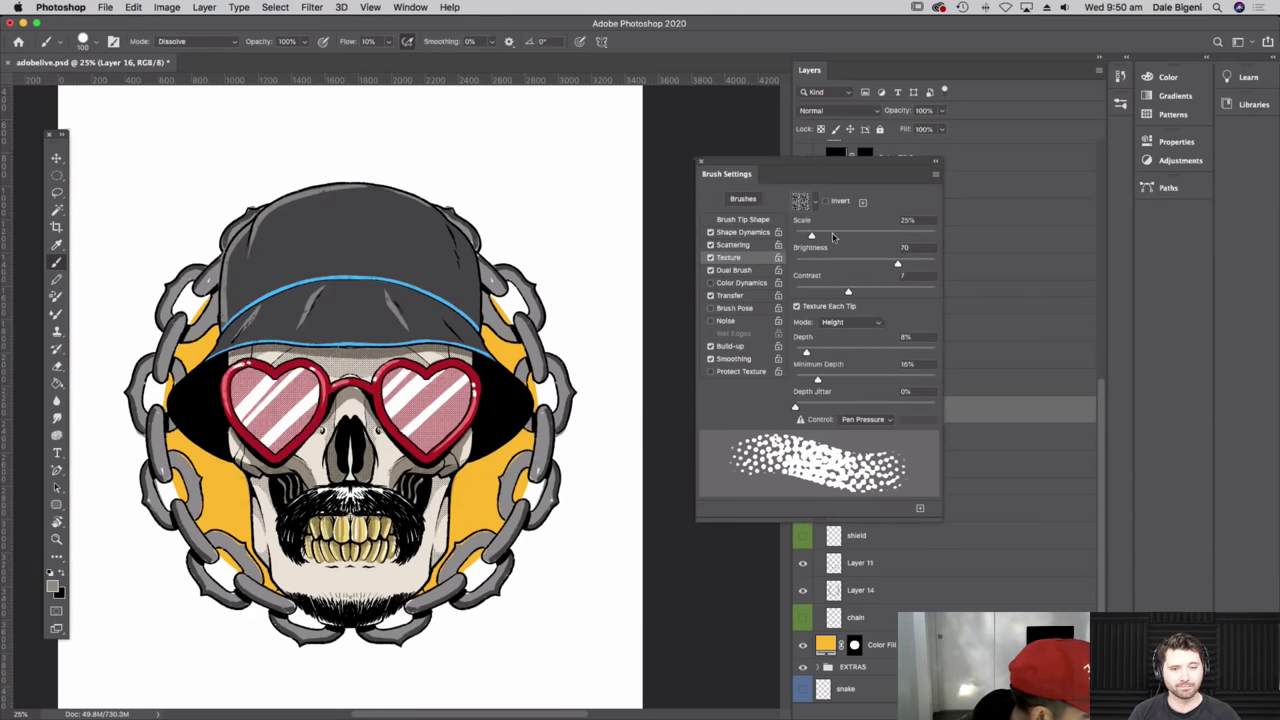
drag(812, 236, 831, 236)
mouse_move(556, 566)
mouse_down()
mouse_move(545, 600)
mouse_move(590, 635)
mouse_up()
key(super+z)
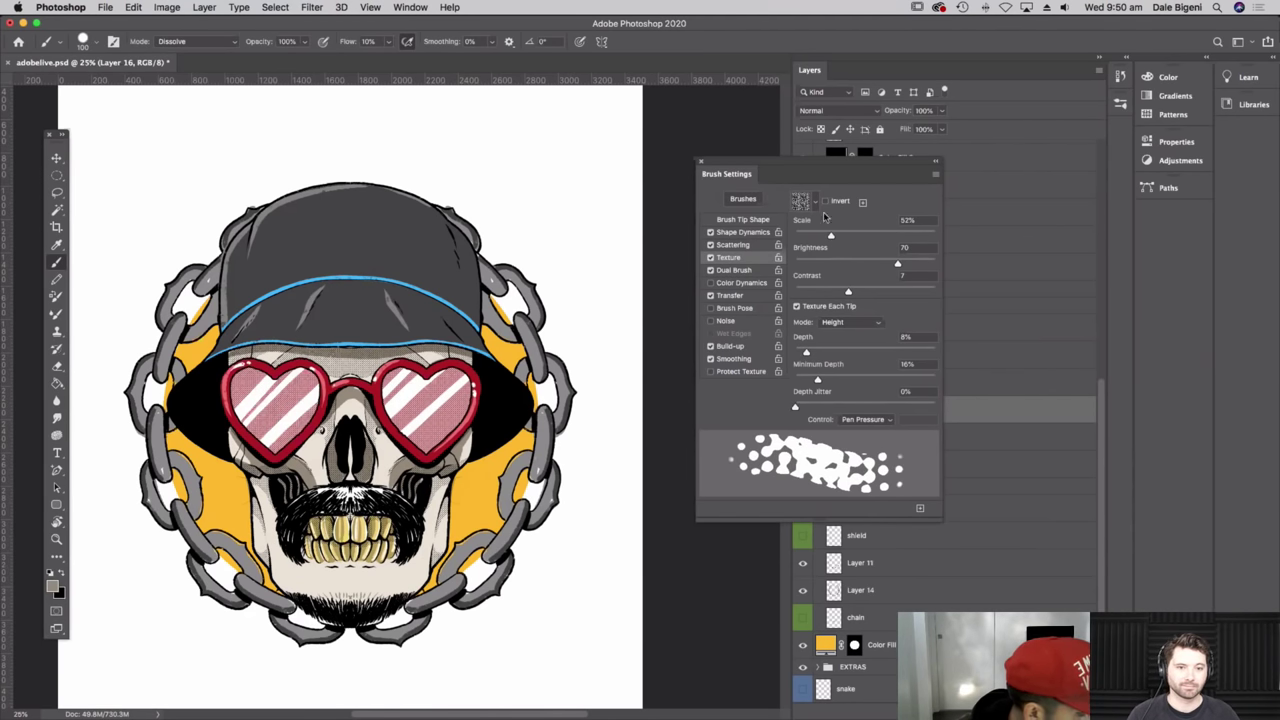
drag(831, 236, 839, 236)
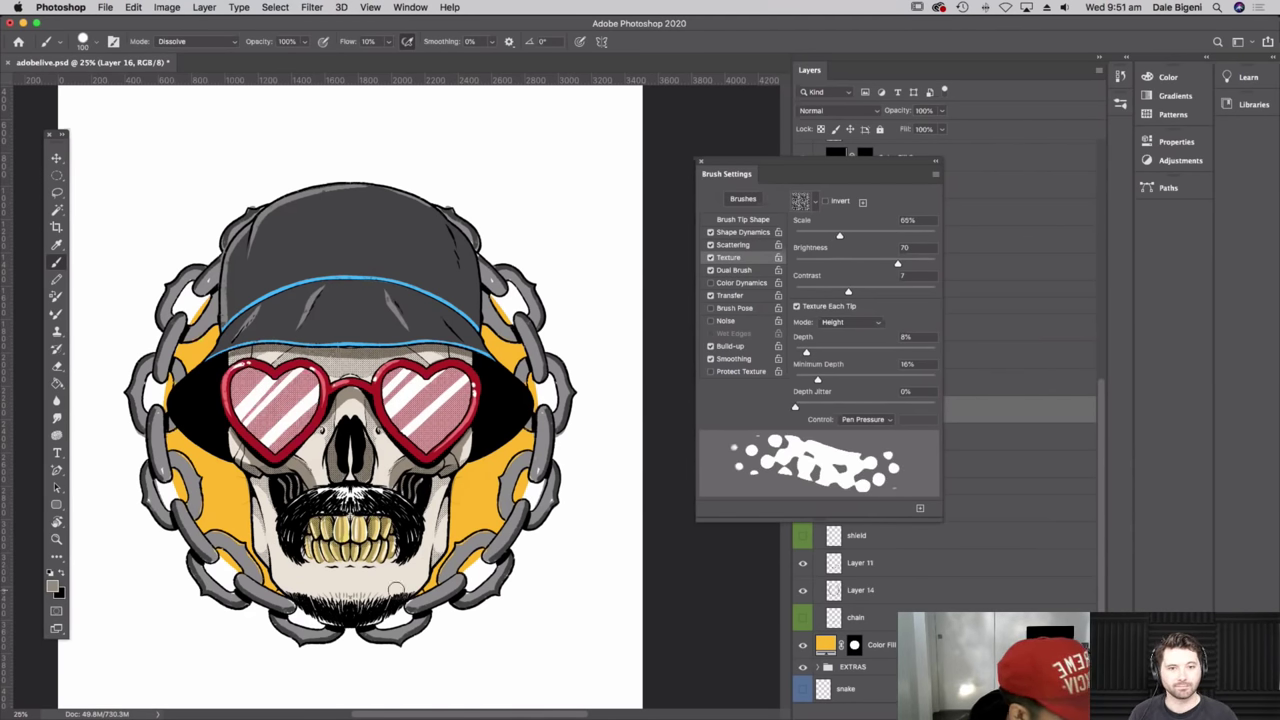
- Add a new layer above the orange-yellow circle's fill and set the brush to white at 175 px
click(880, 645)
key(super+shift+alt+n)
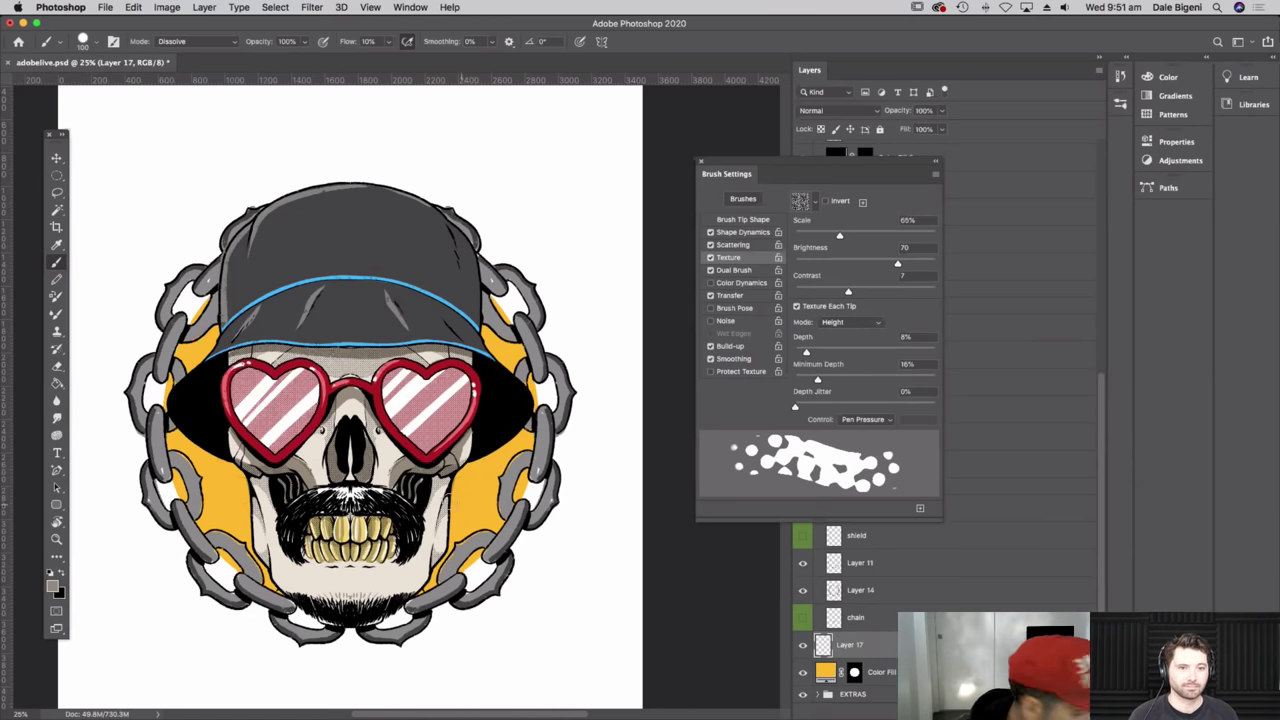
key(r)
mouse_move(523, 557)
mouse_down()
mouse_move(508, 408)
mouse_move(478, 352)
mouse_move(490, 400)
mouse_up()
key(b)
key(d)
key(x)
right_click(128, 82)
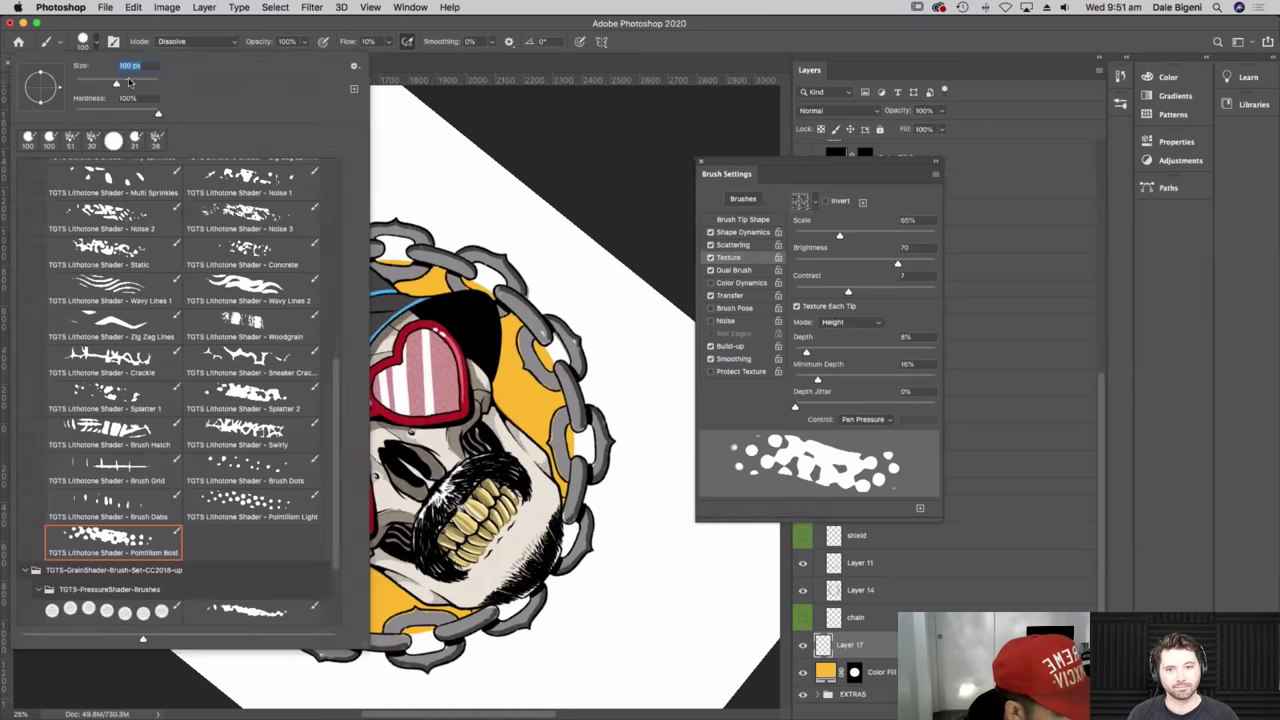
click(133, 82)
click(133, 27)
- Stipple white dots over the lower part and sides of the orange-yellow circle, fading it out, and close the brush settings
mouse_move(560, 490)
mouse_down()
mouse_move(530, 466)
mouse_move(60, 470)
mouse_up()
drag(260, 426, 474, 421)
scroll(471, 389, left, 10)
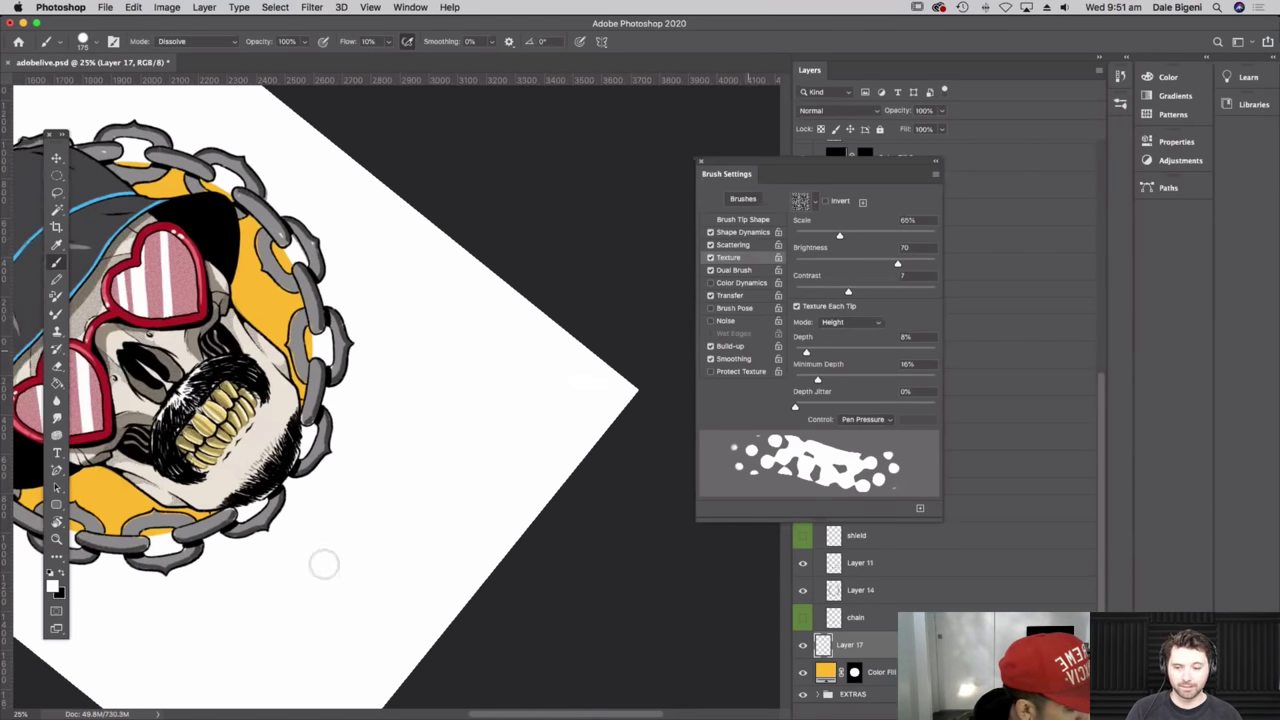
scroll(417, 378, left, 3)
scroll(417, 378, left, 5)
scroll(417, 378, up, 1)
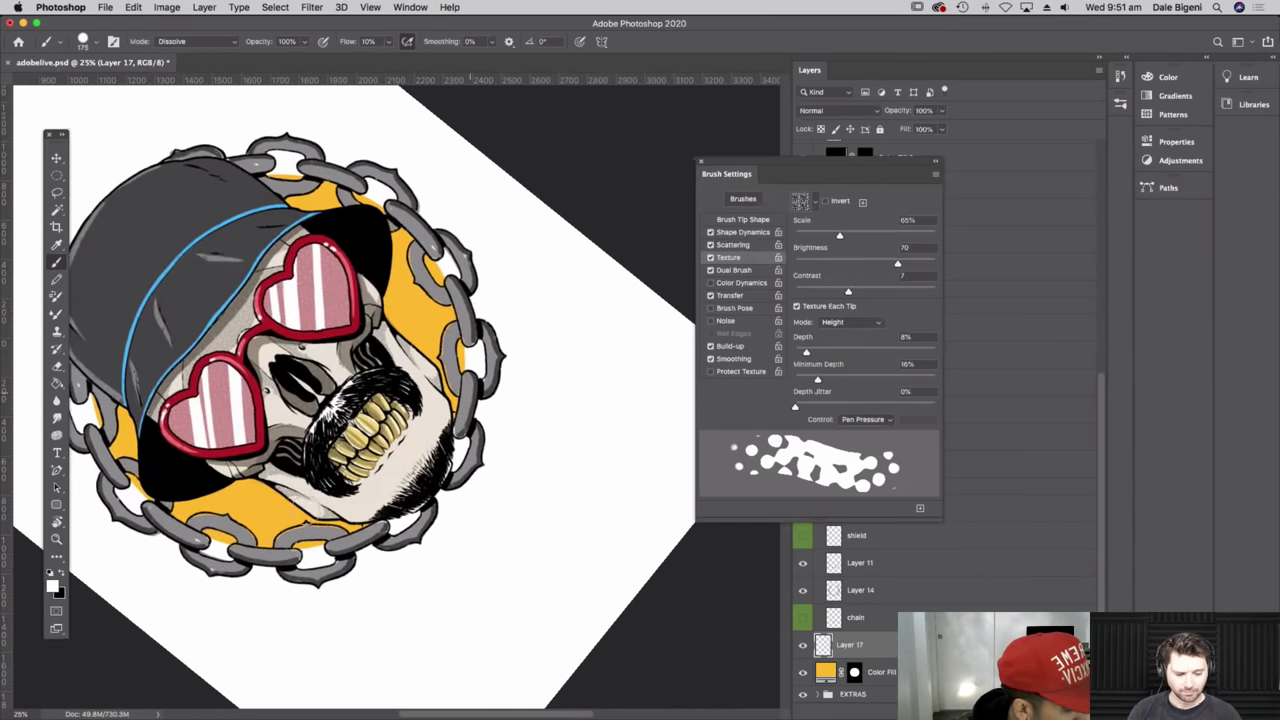
mouse_move(298, 508)
mouse_down()
mouse_move(262, 542)
mouse_move(280, 525)
mouse_move(267, 488)
mouse_move(255, 490)
mouse_move(212, 542)
mouse_move(220, 503)
mouse_move(188, 497)
mouse_up()
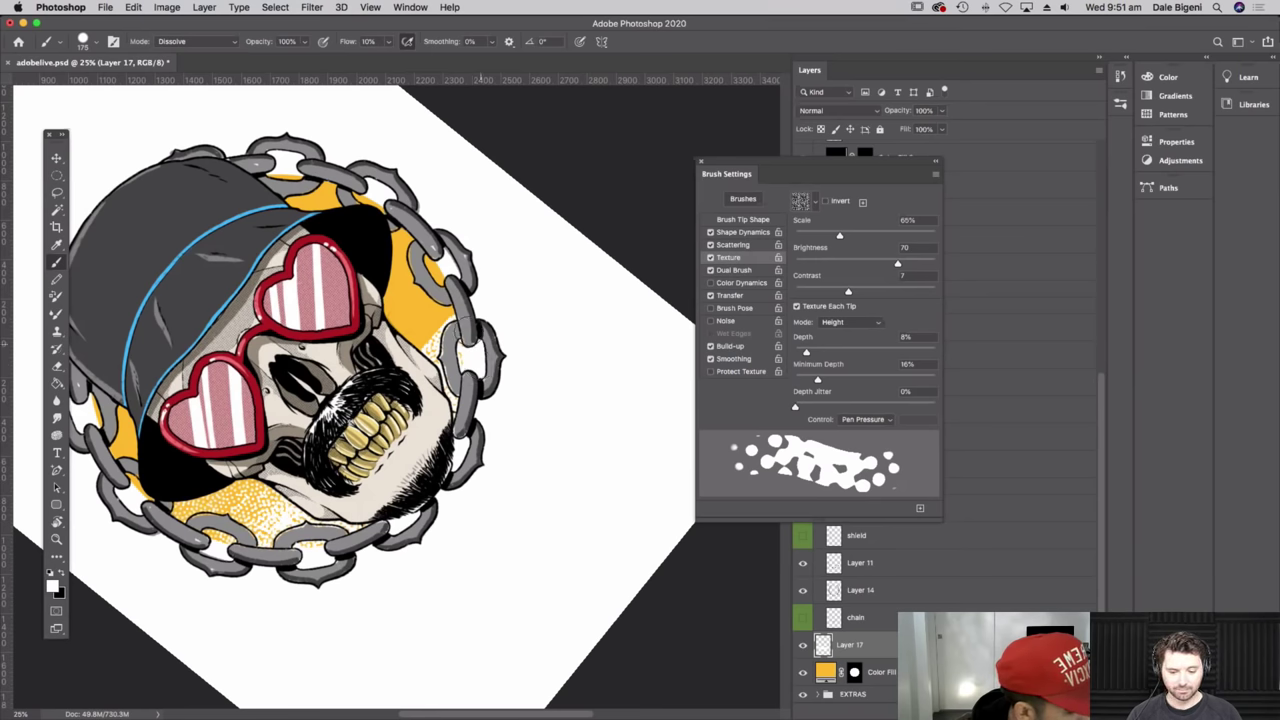
mouse_move(428, 350)
mouse_down()
mouse_move(429, 270)
mouse_move(409, 300)
mouse_move(424, 265)
mouse_move(380, 295)
mouse_up()
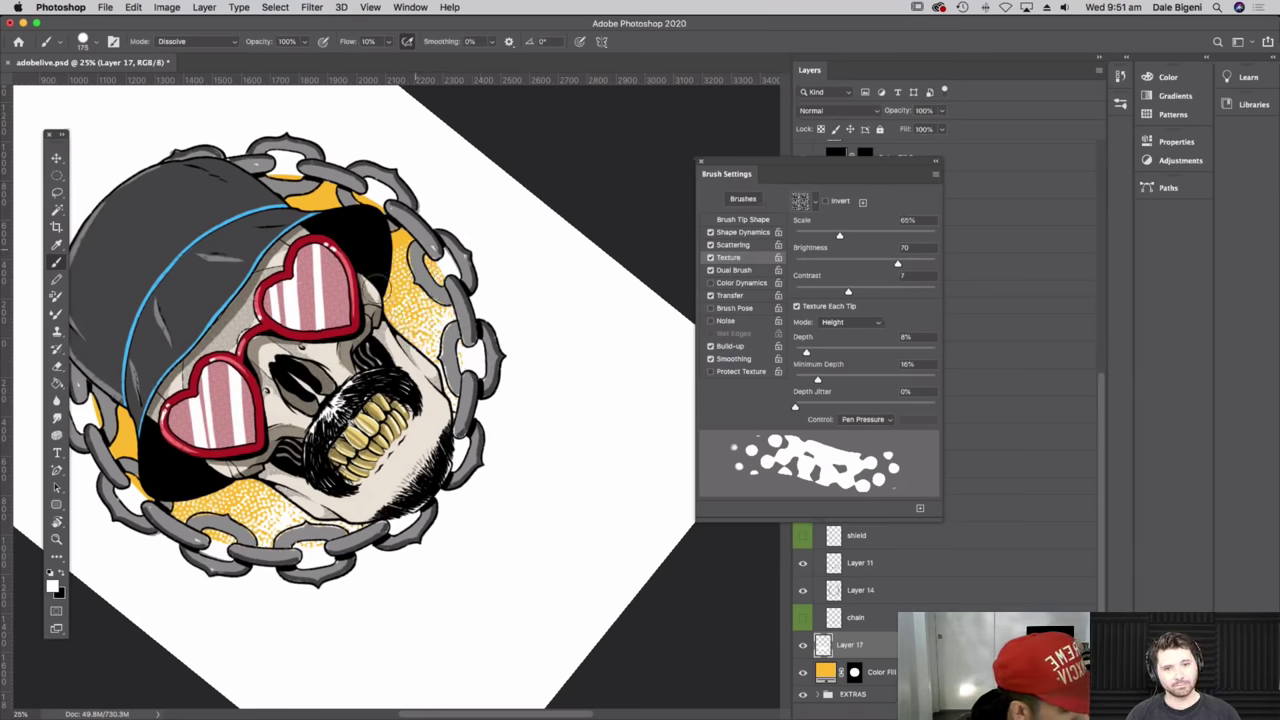
key(Escape)
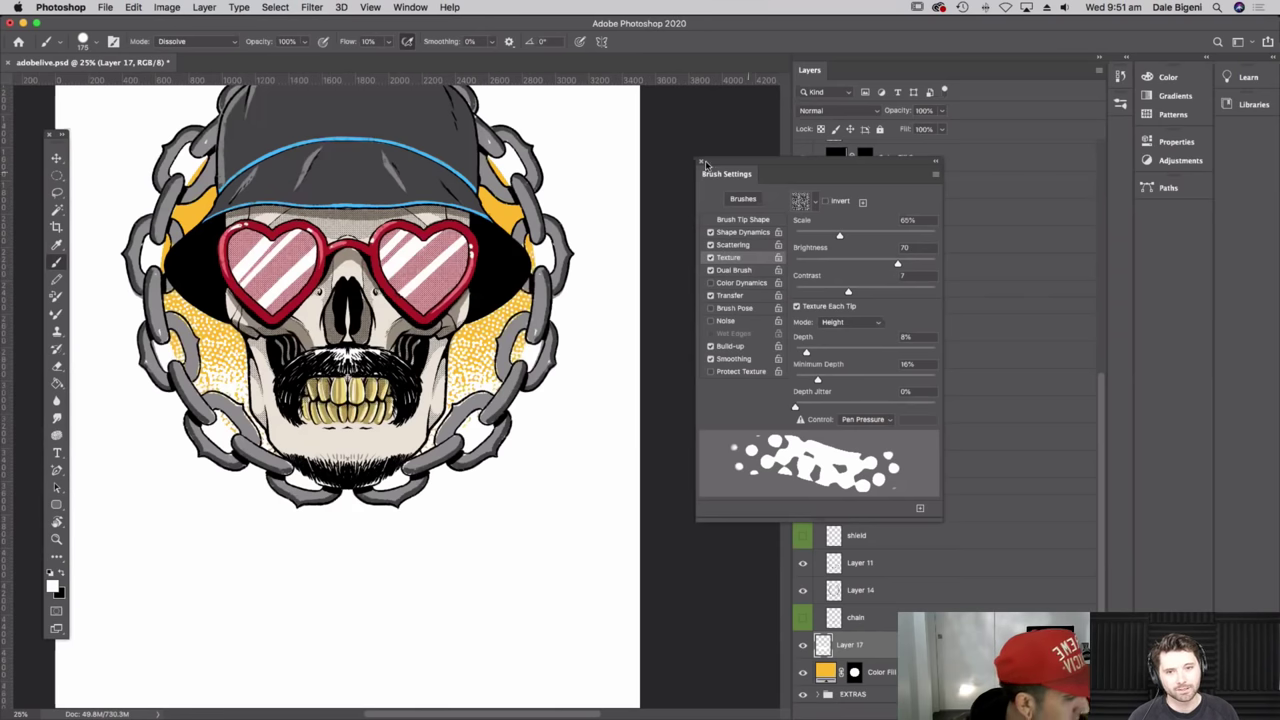
click(701, 161)
drag(641, 199, 720, 306)
mouse_move(636, 452)
mouse_down()
mouse_move(658, 448)
mouse_move(622, 430)
mouse_up()
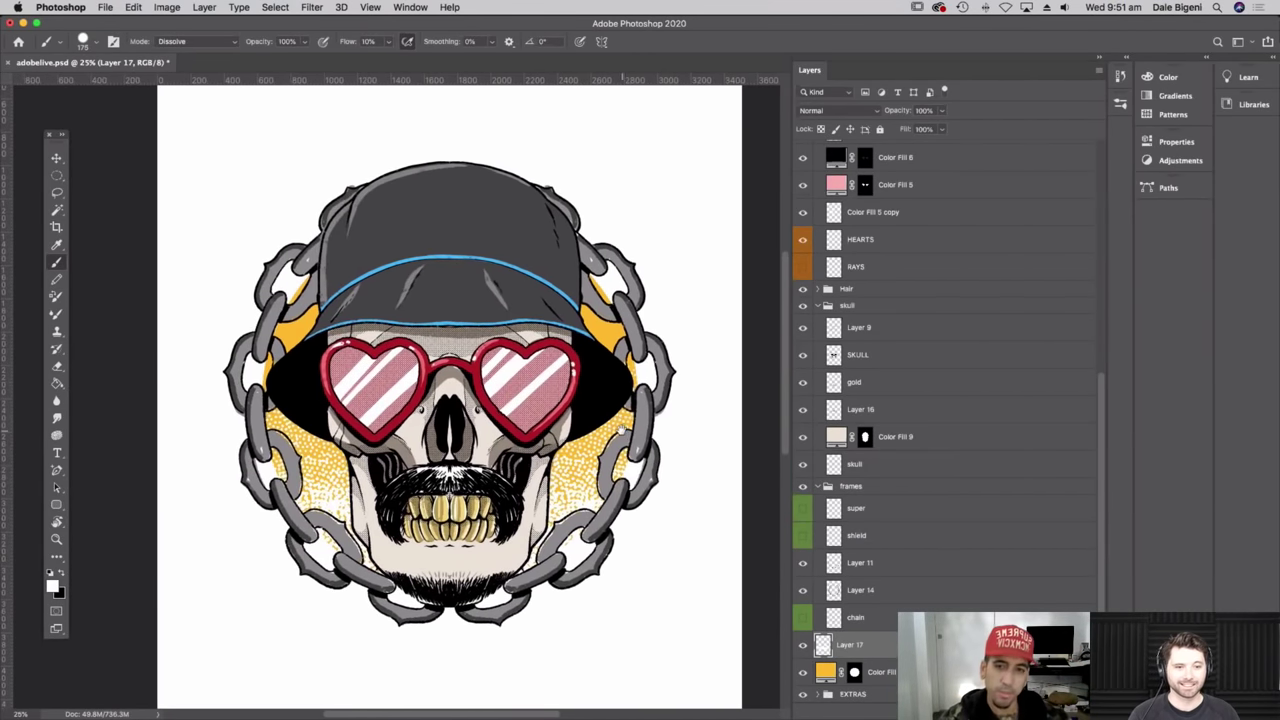